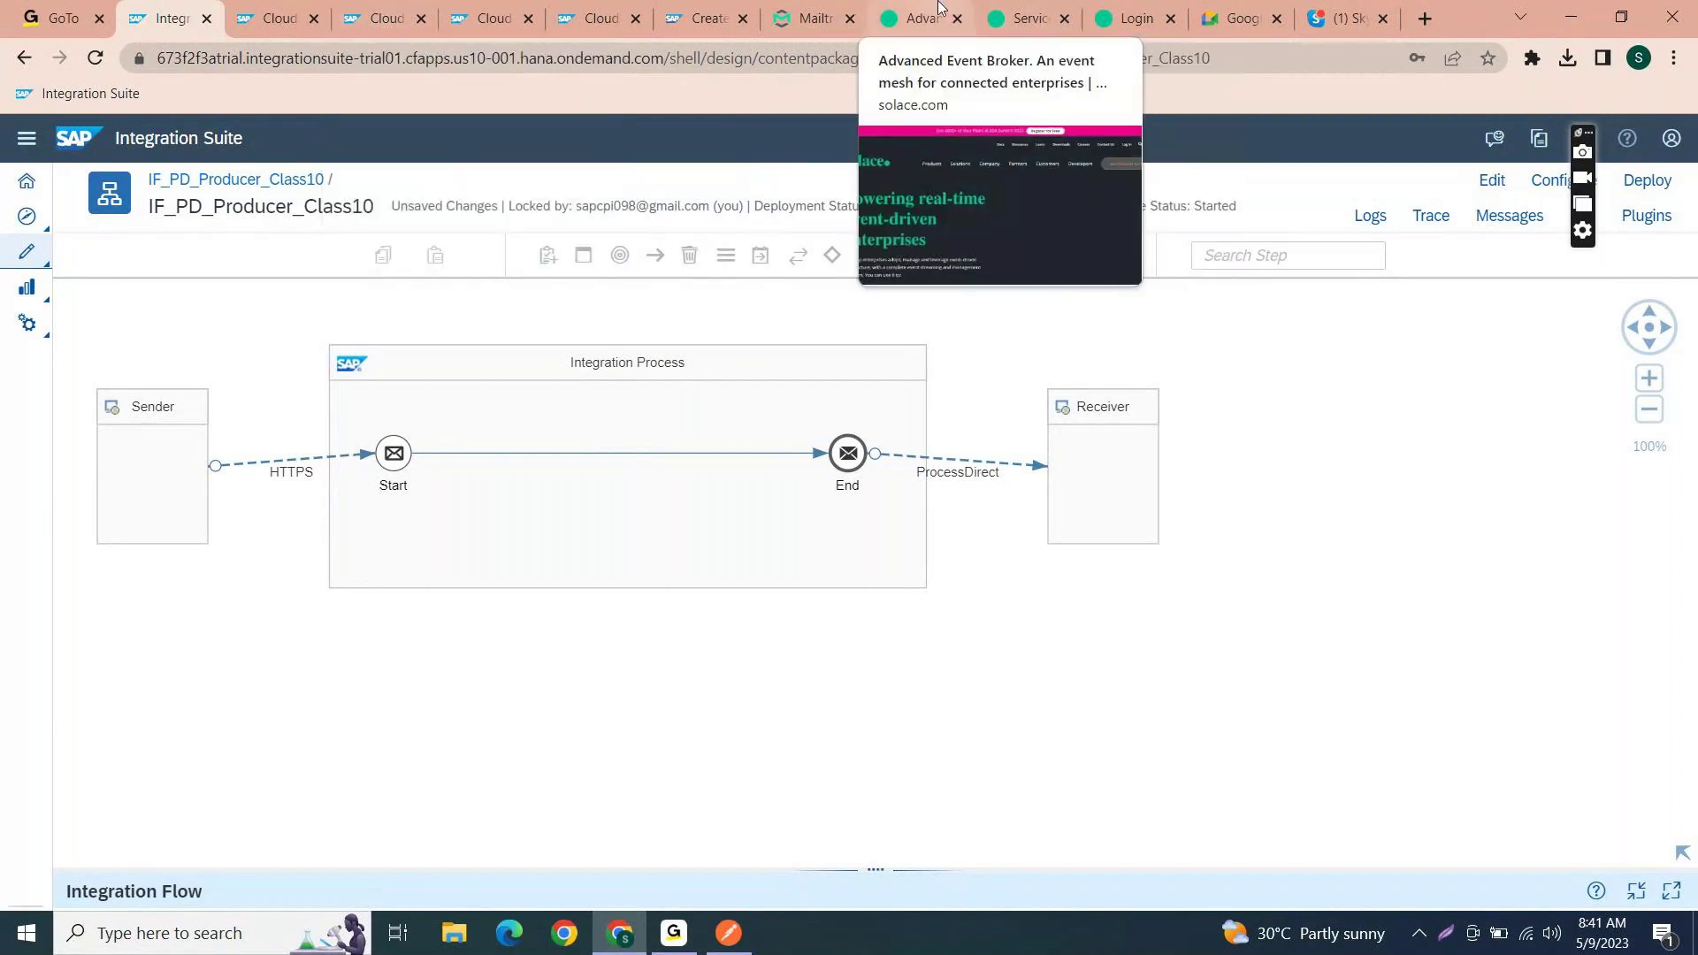
# - In a new tab, Google 'sap btp cockpit' and open the SAP BTP Cockpit result
pyautogui.click(1424, 19)
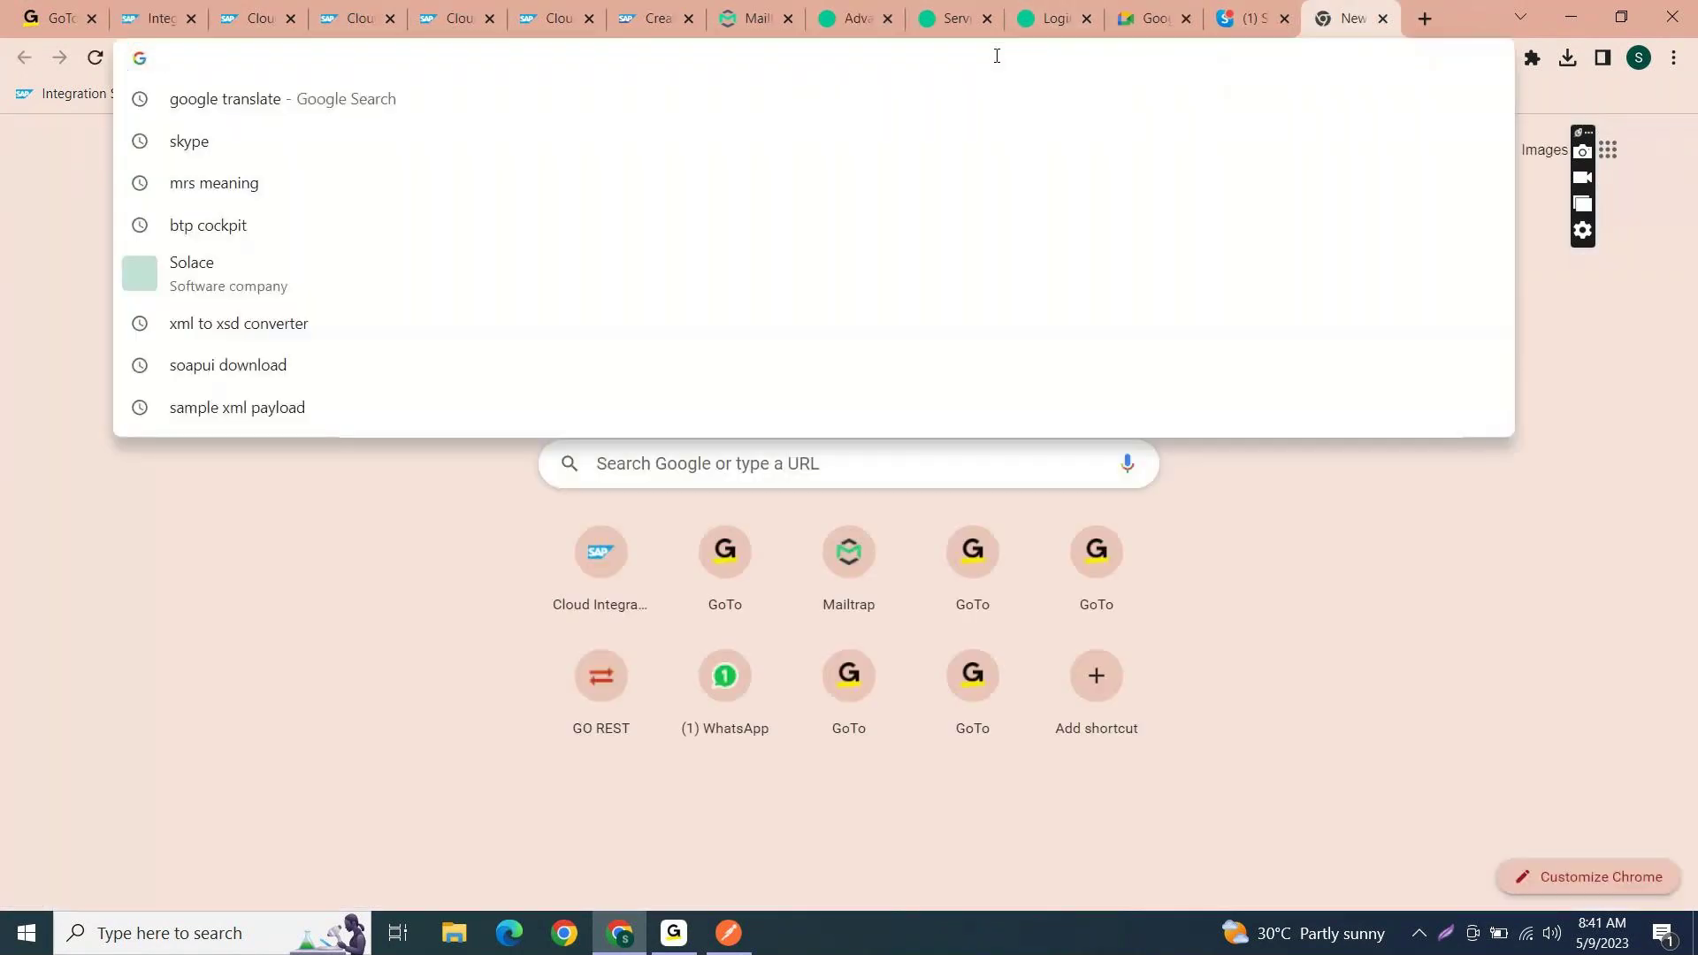
pyautogui.write('sap')
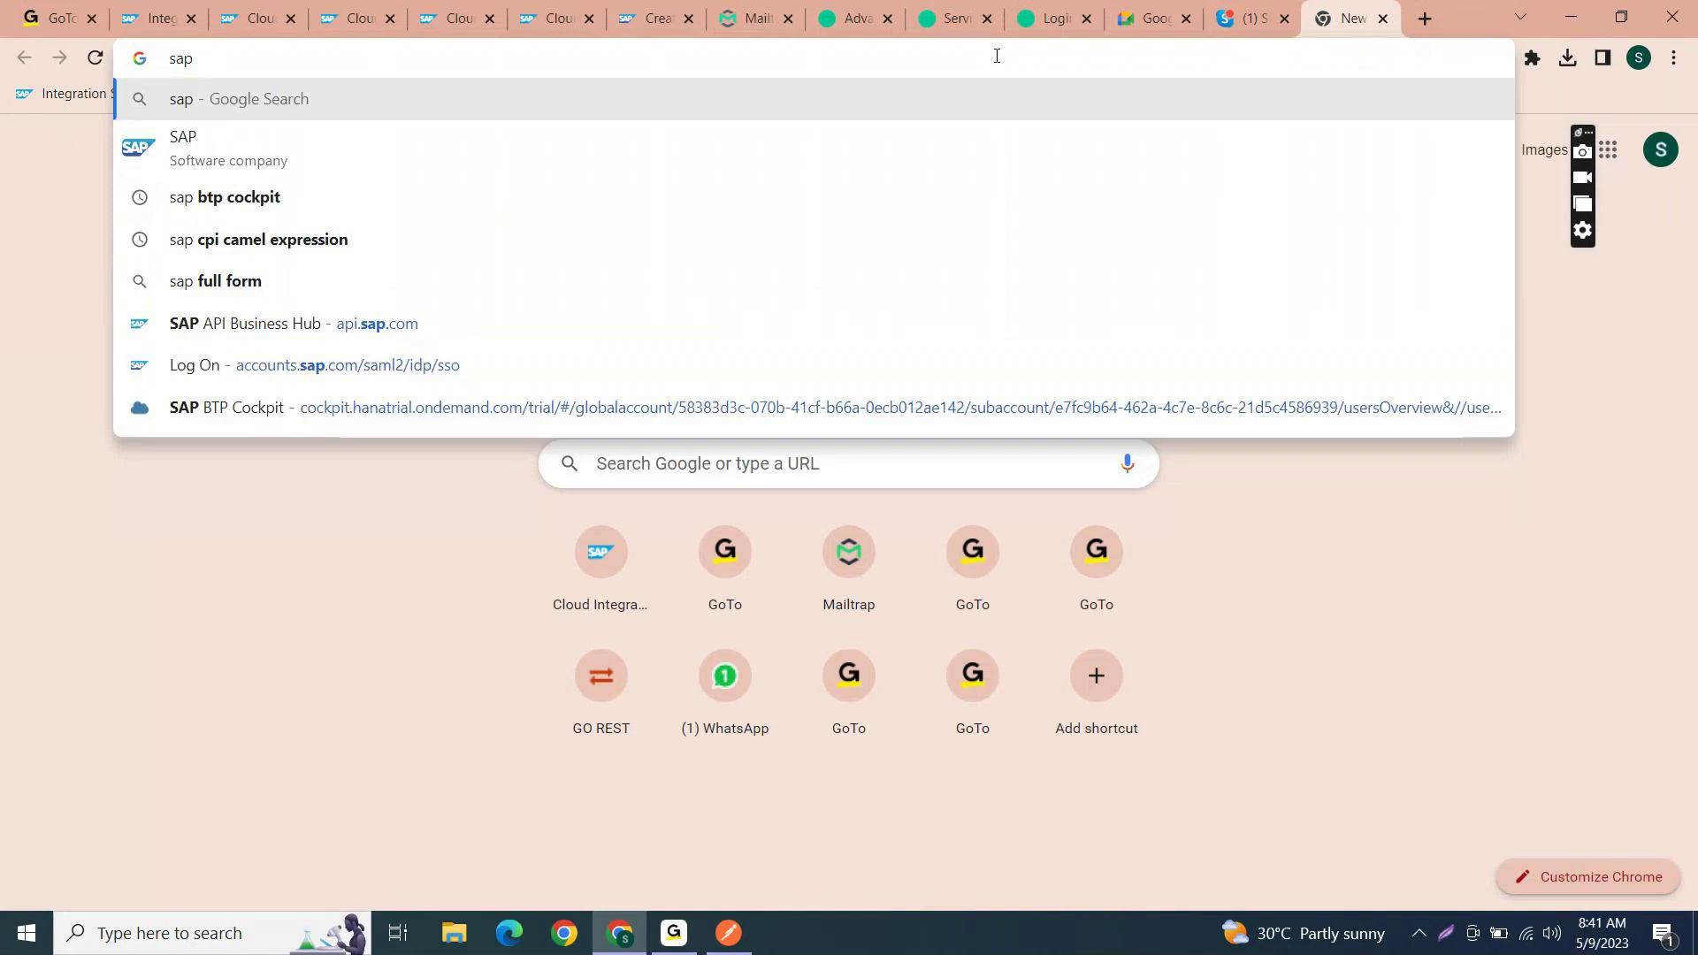
pyautogui.press('Down')
pyautogui.press('Down')
pyautogui.press('Return')
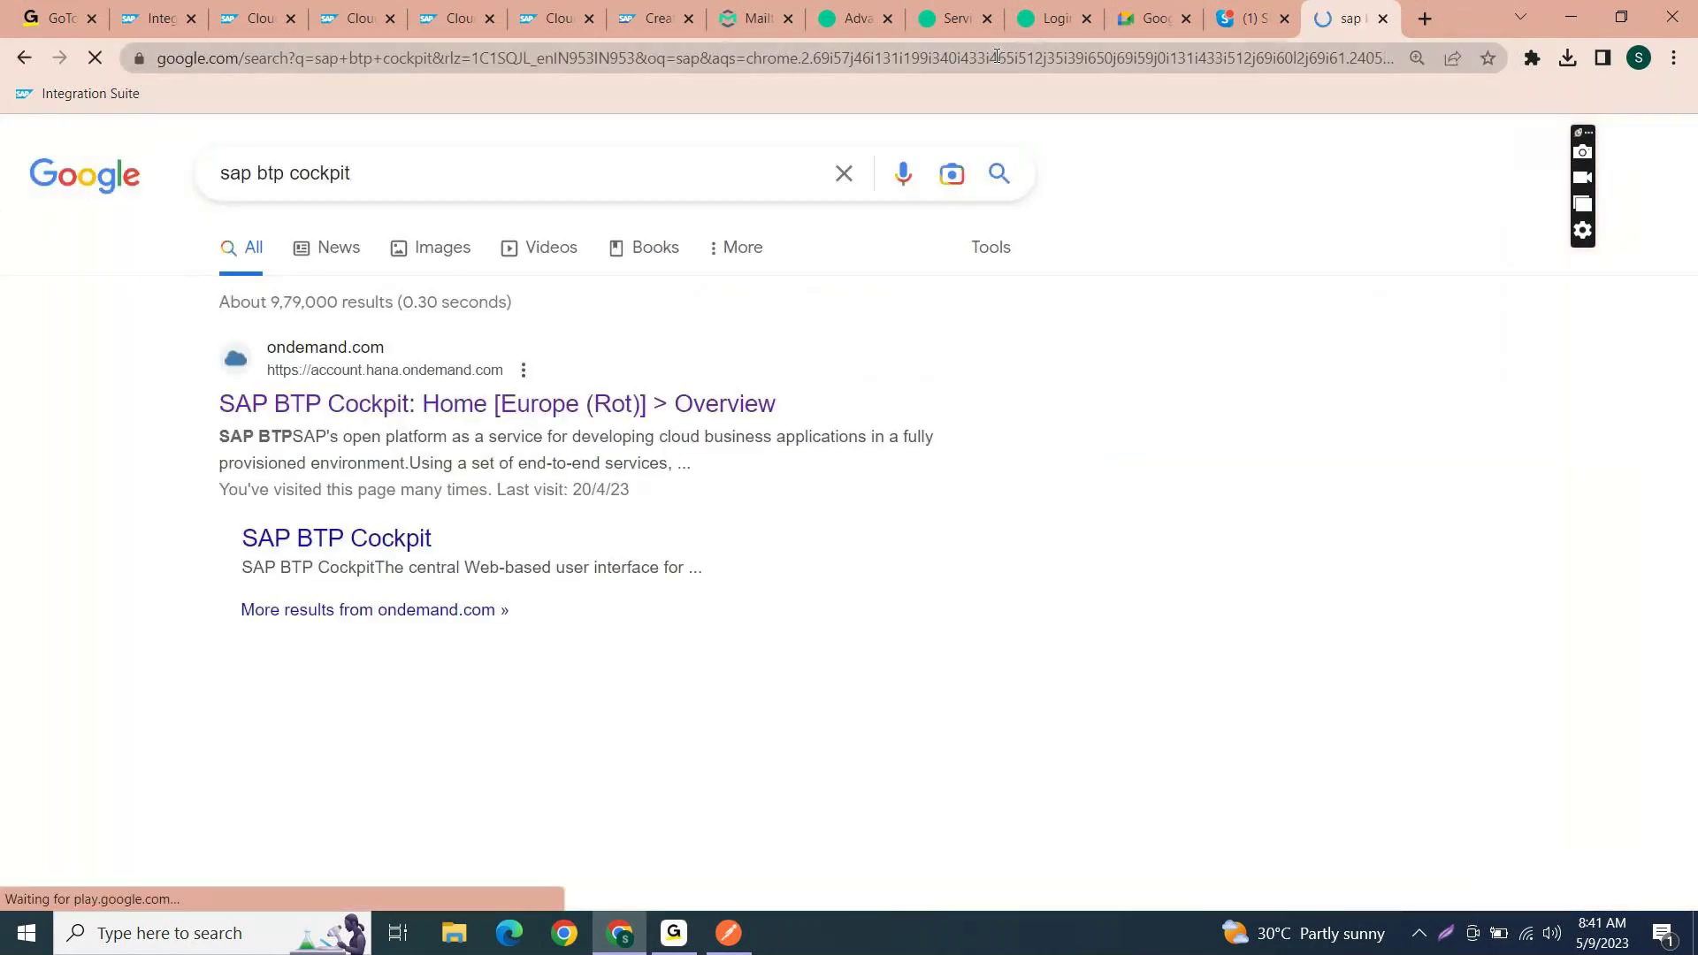
pyautogui.click(554, 406)
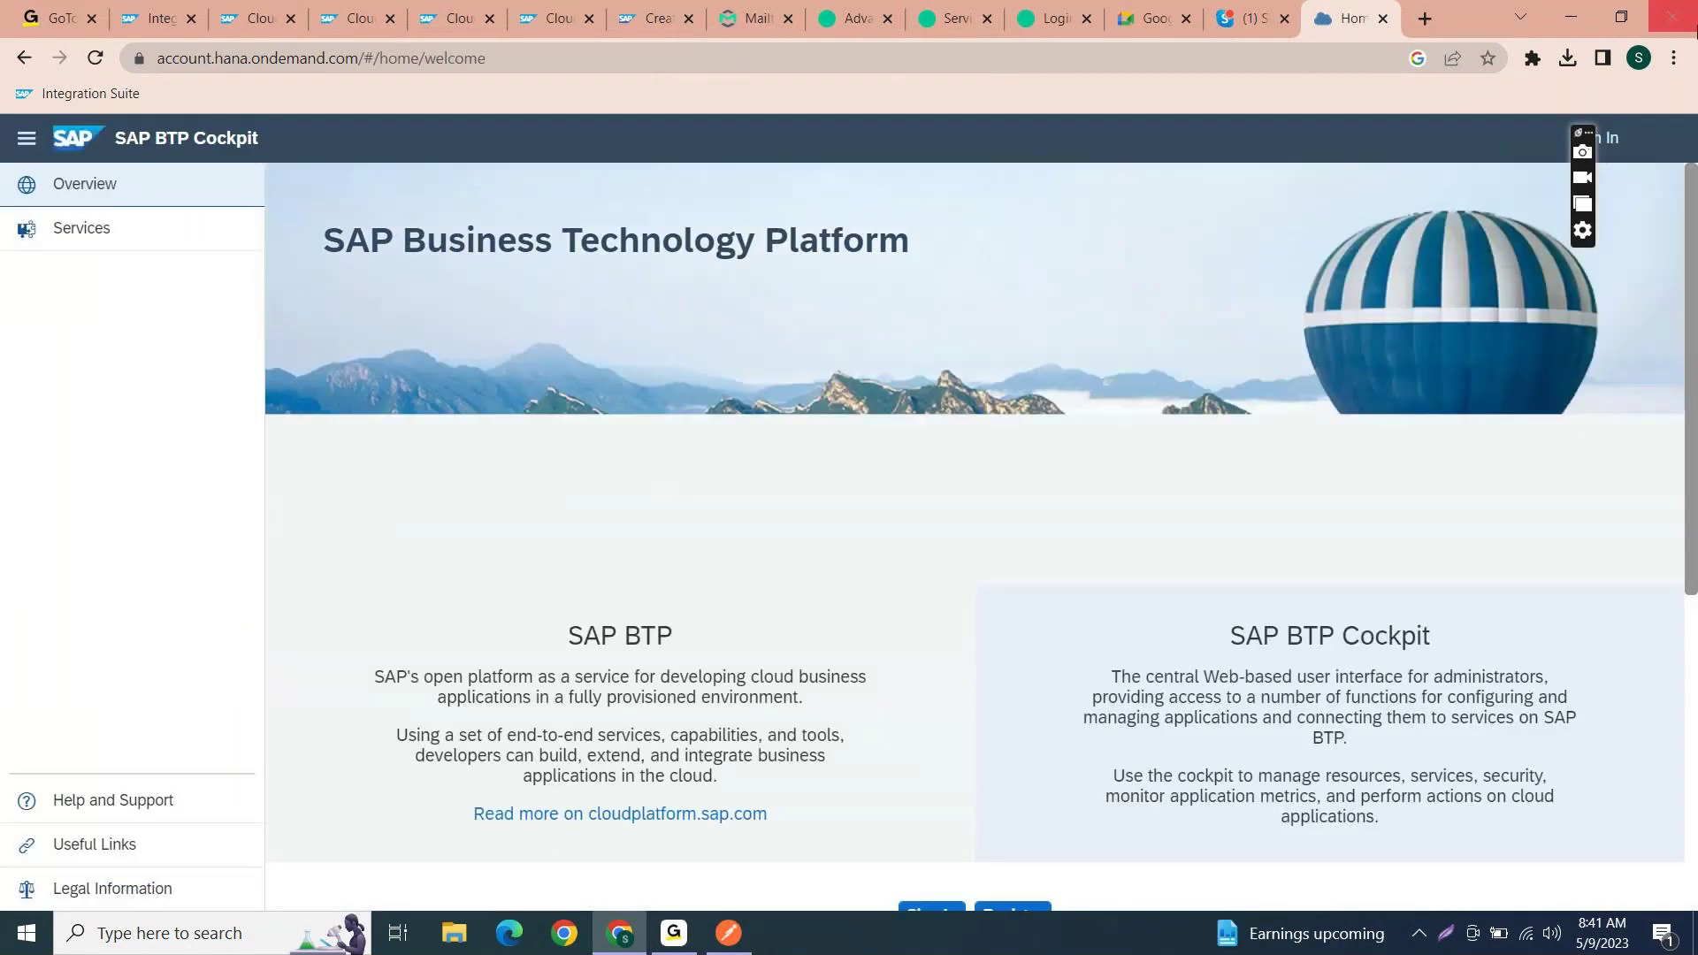
# - Log in to SAP BTP Cockpit and go from Trial Home to the trial global account
pyautogui.click(1607, 141)
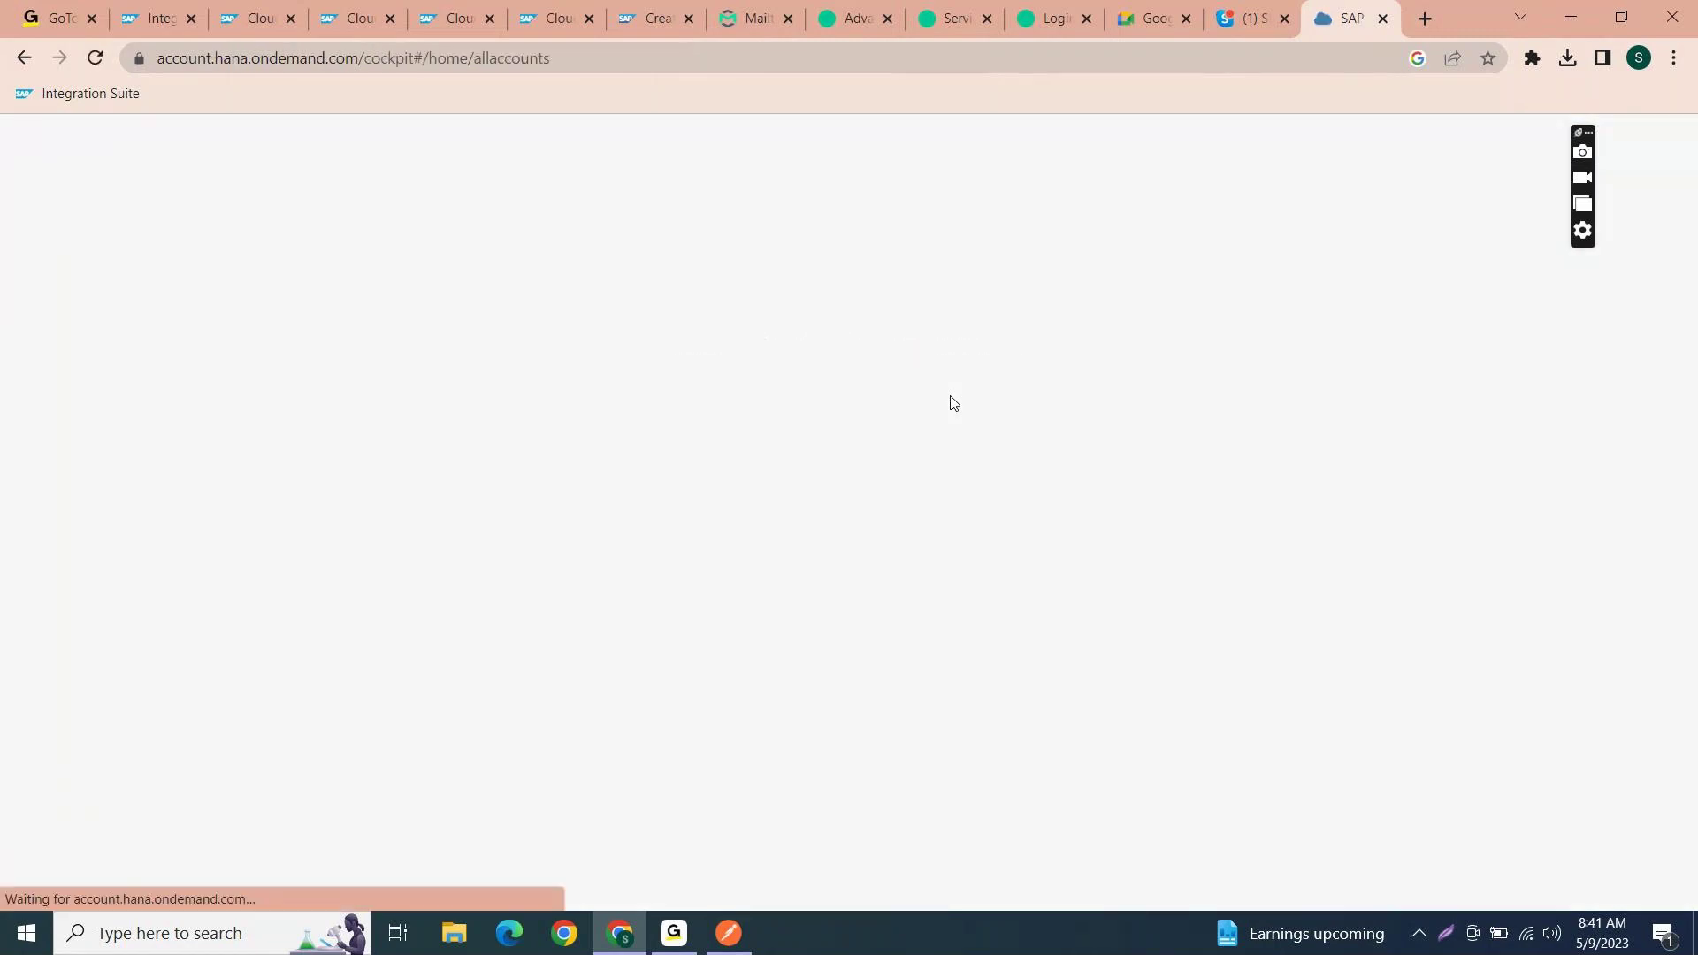
pyautogui.click(347, 329)
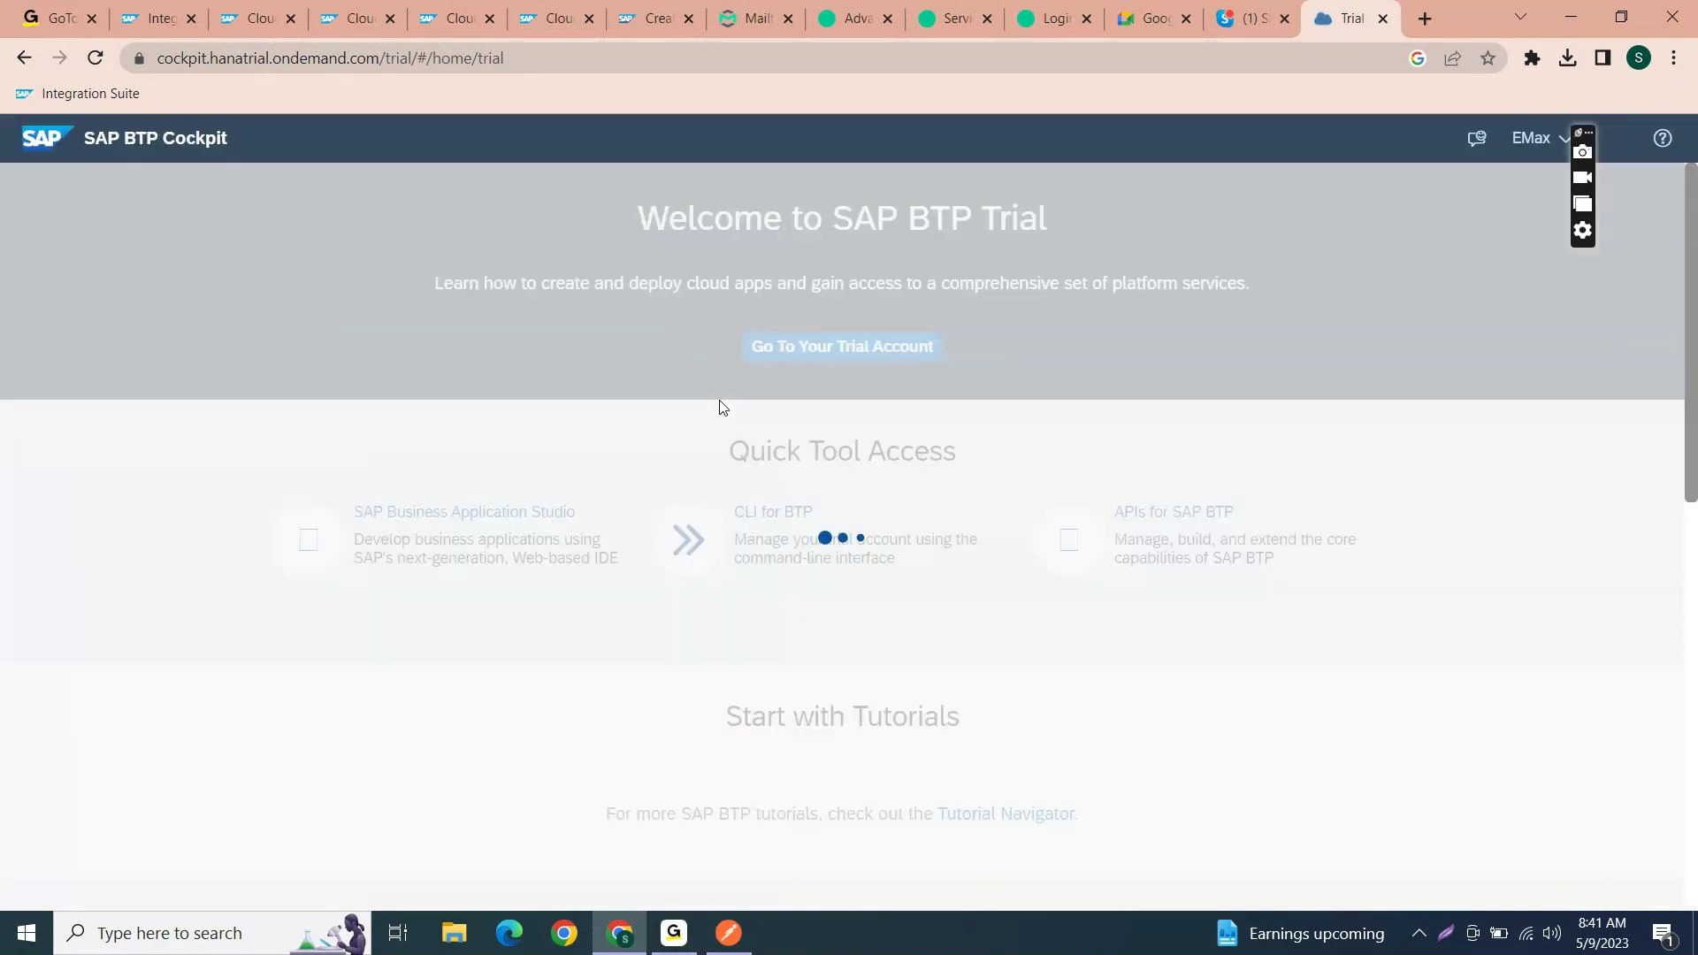
pyautogui.click(834, 347)
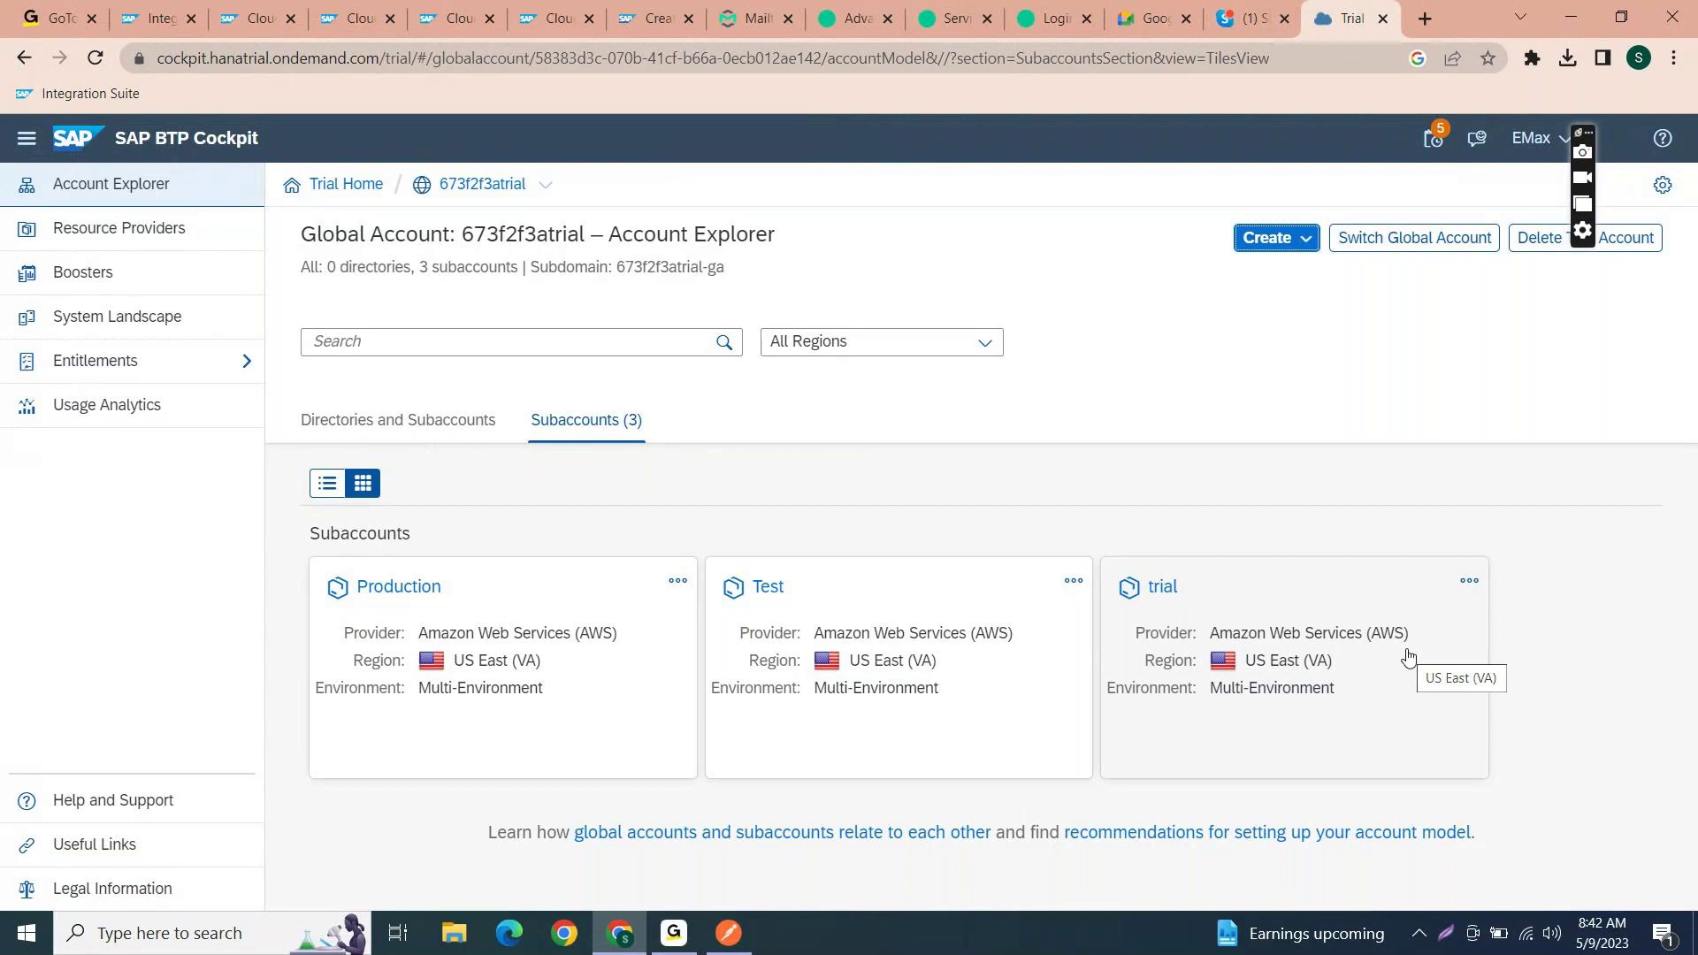
# - Switch to the solace.com tab and browse the Products, Solutions and Developers menus
pyautogui.click(874, 7)
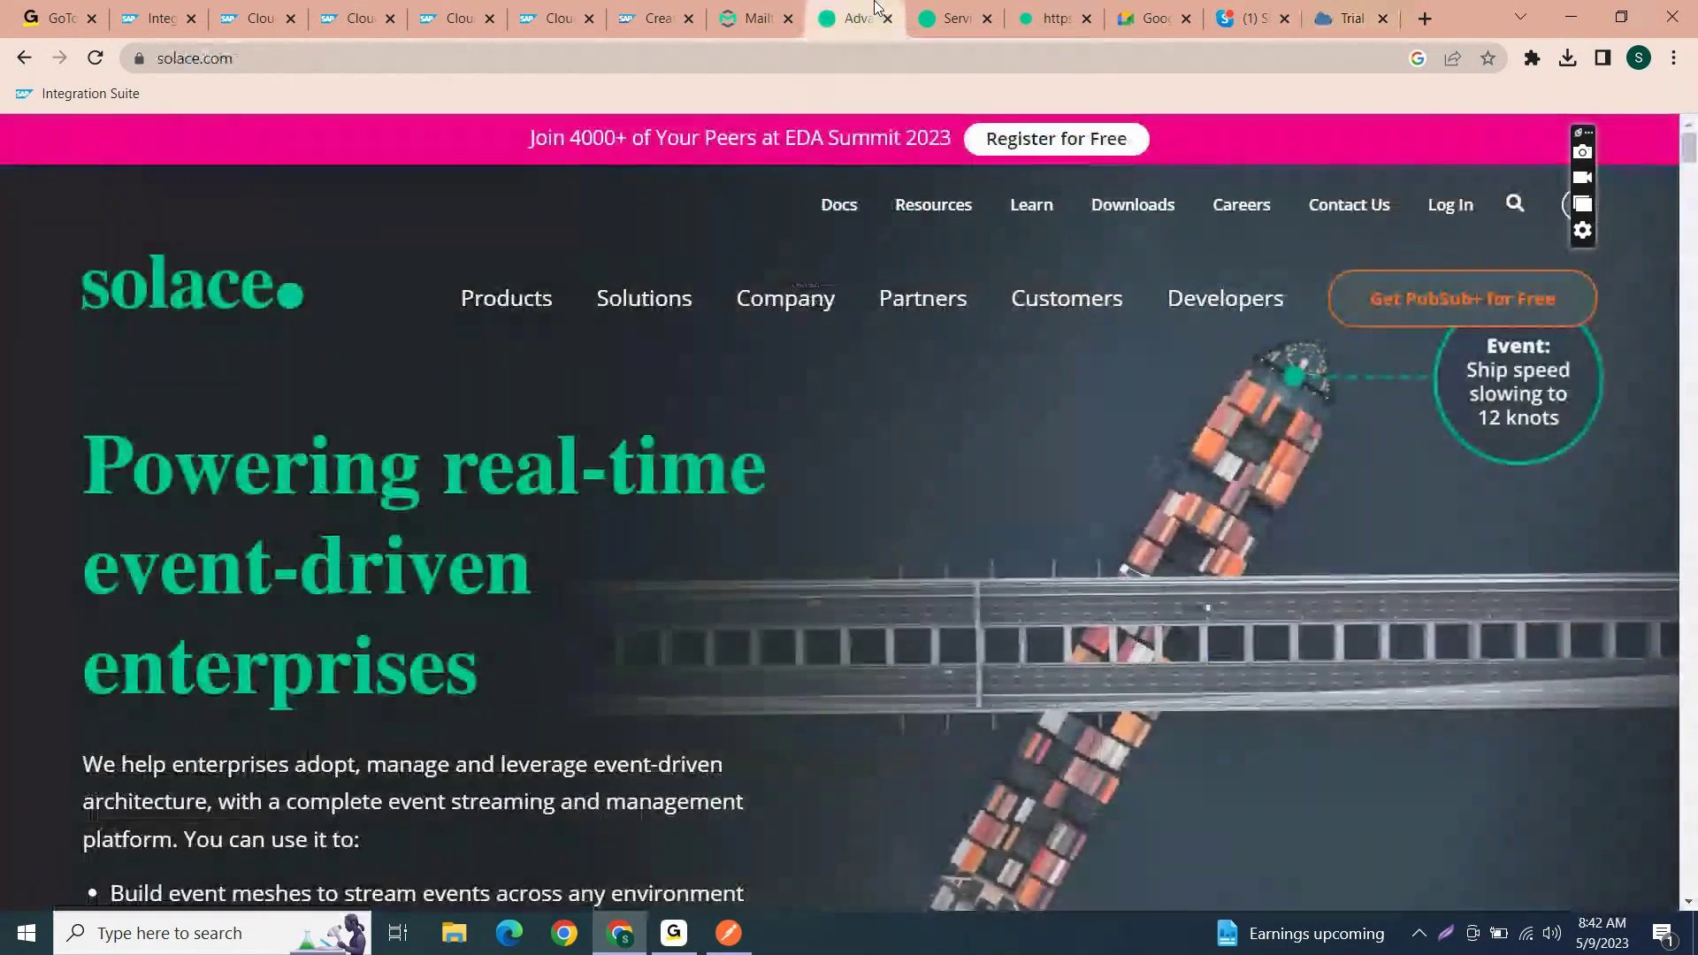
pyautogui.click(619, 57)
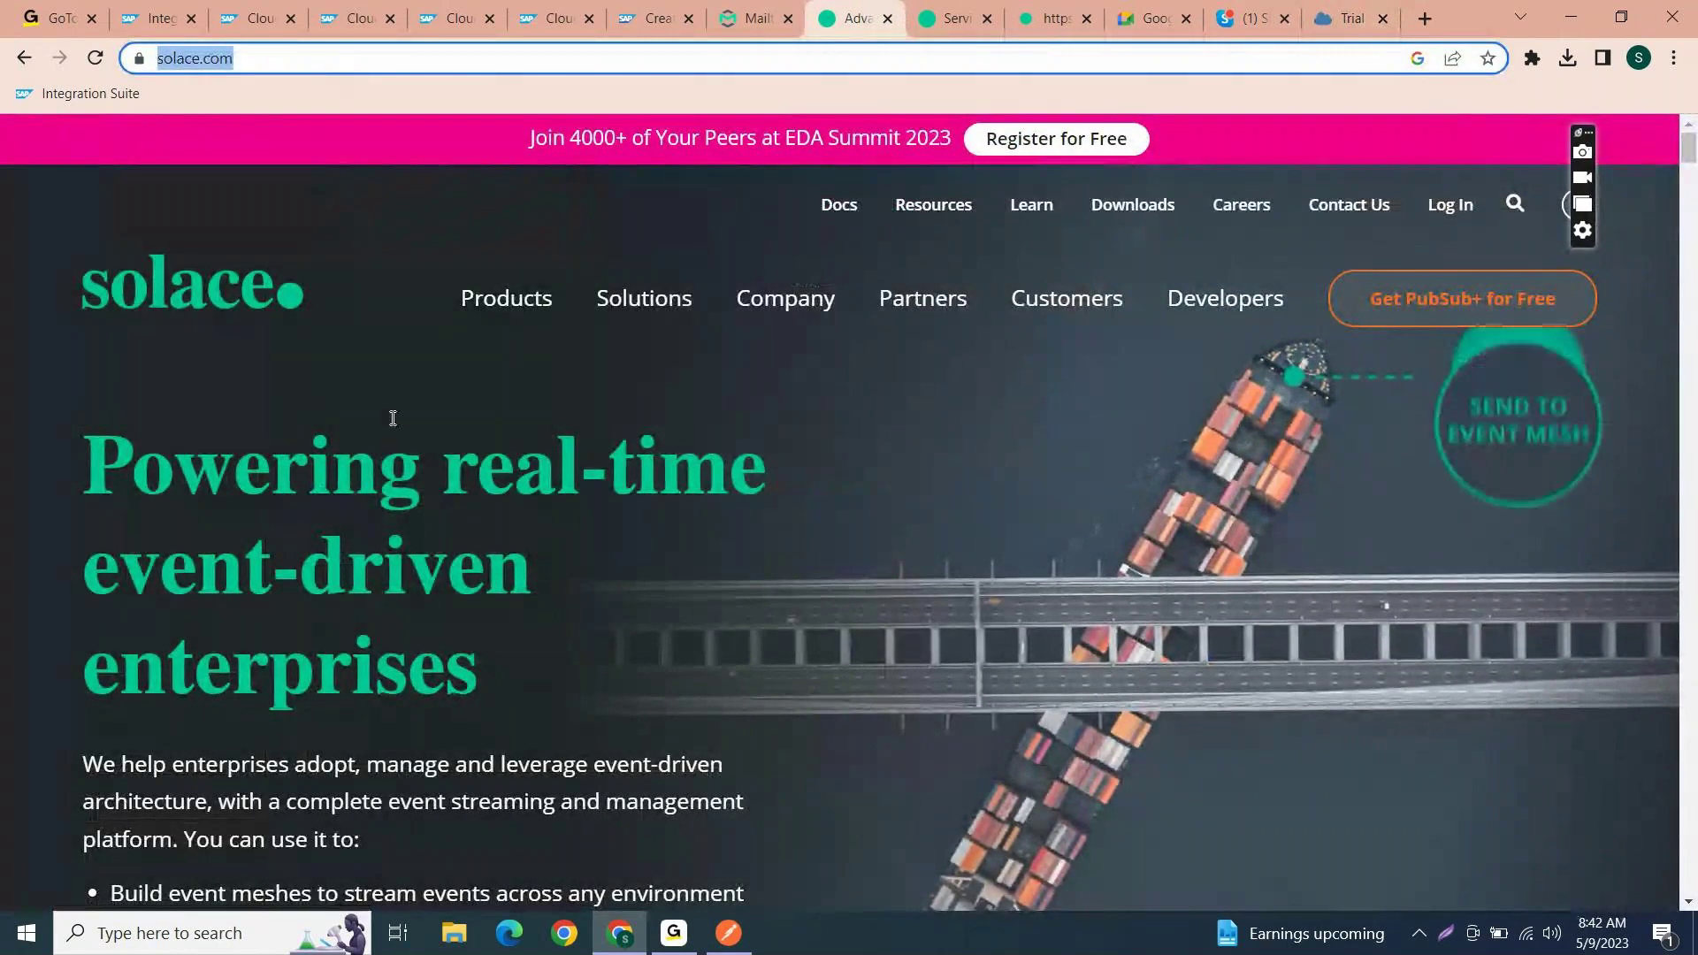
pyautogui.click(461, 446)
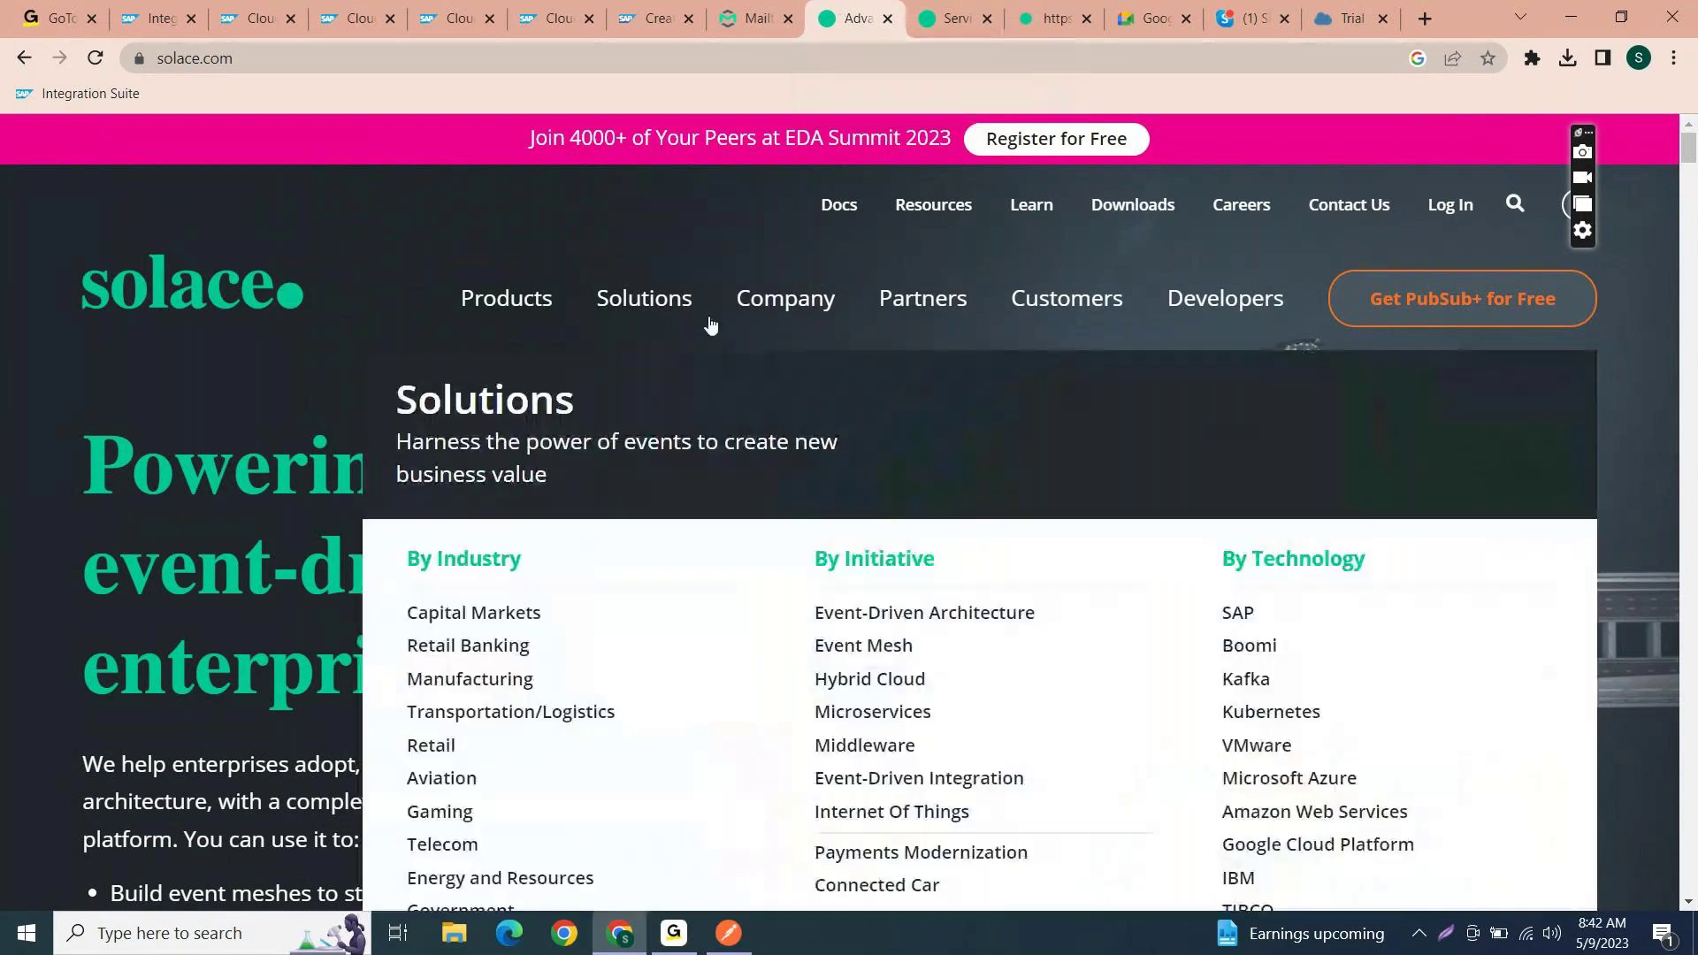
pyautogui.moveTo(717, 335)
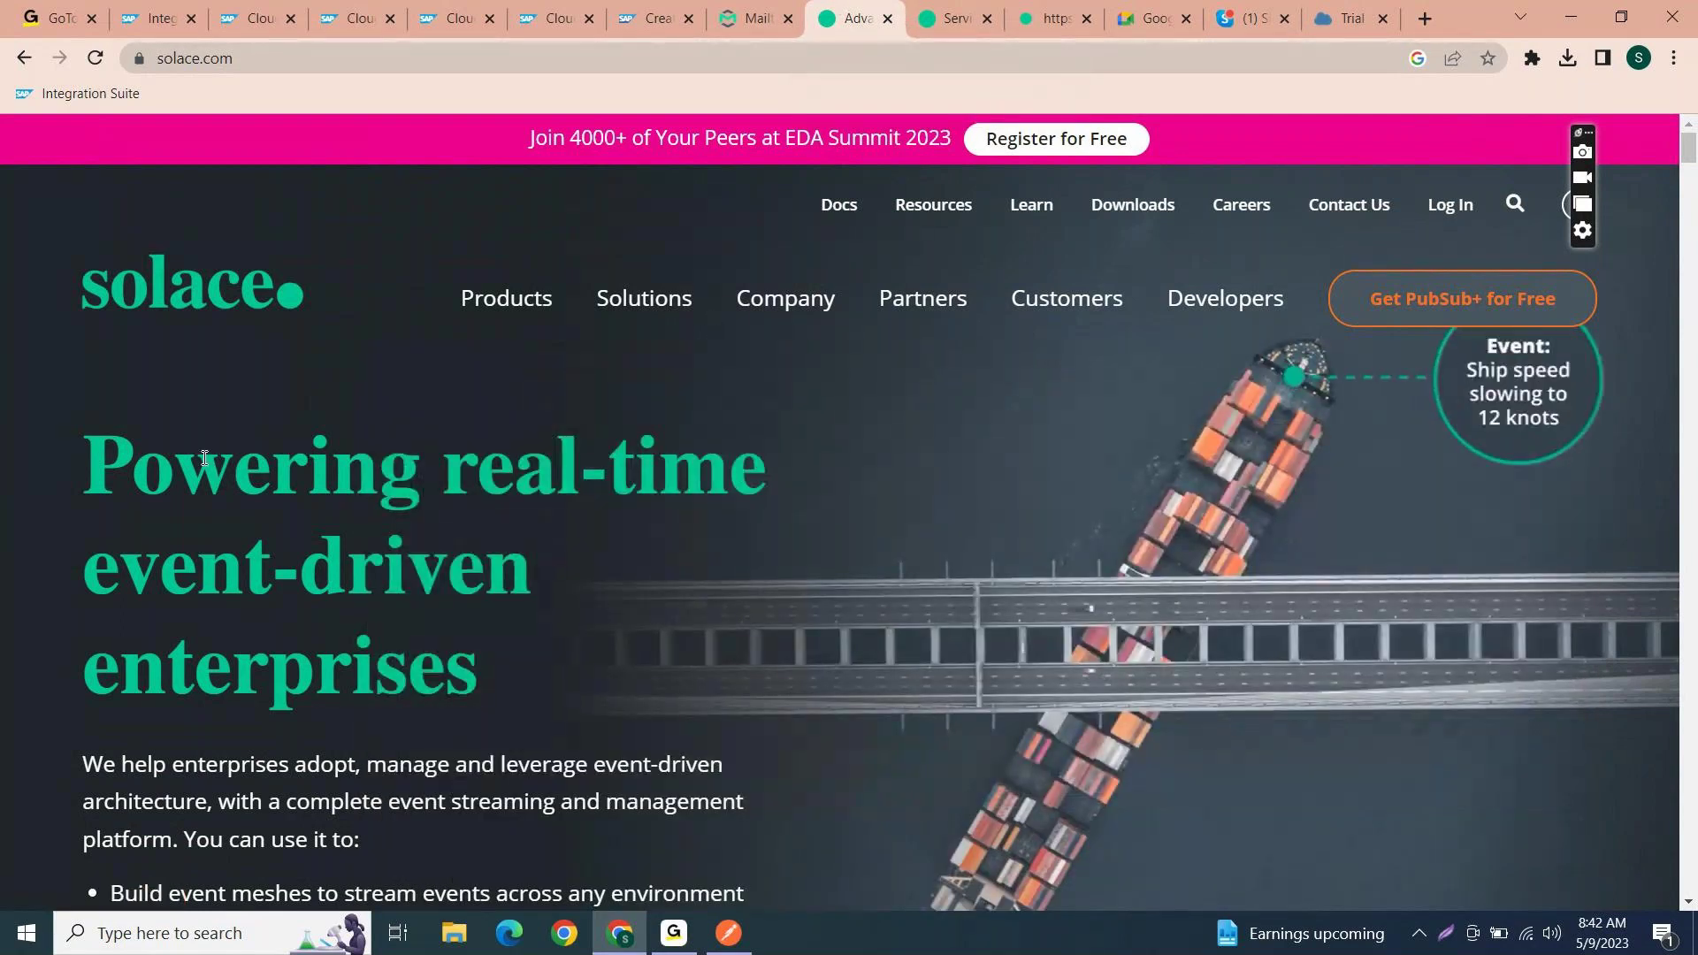
pyautogui.moveTo(458, 410)
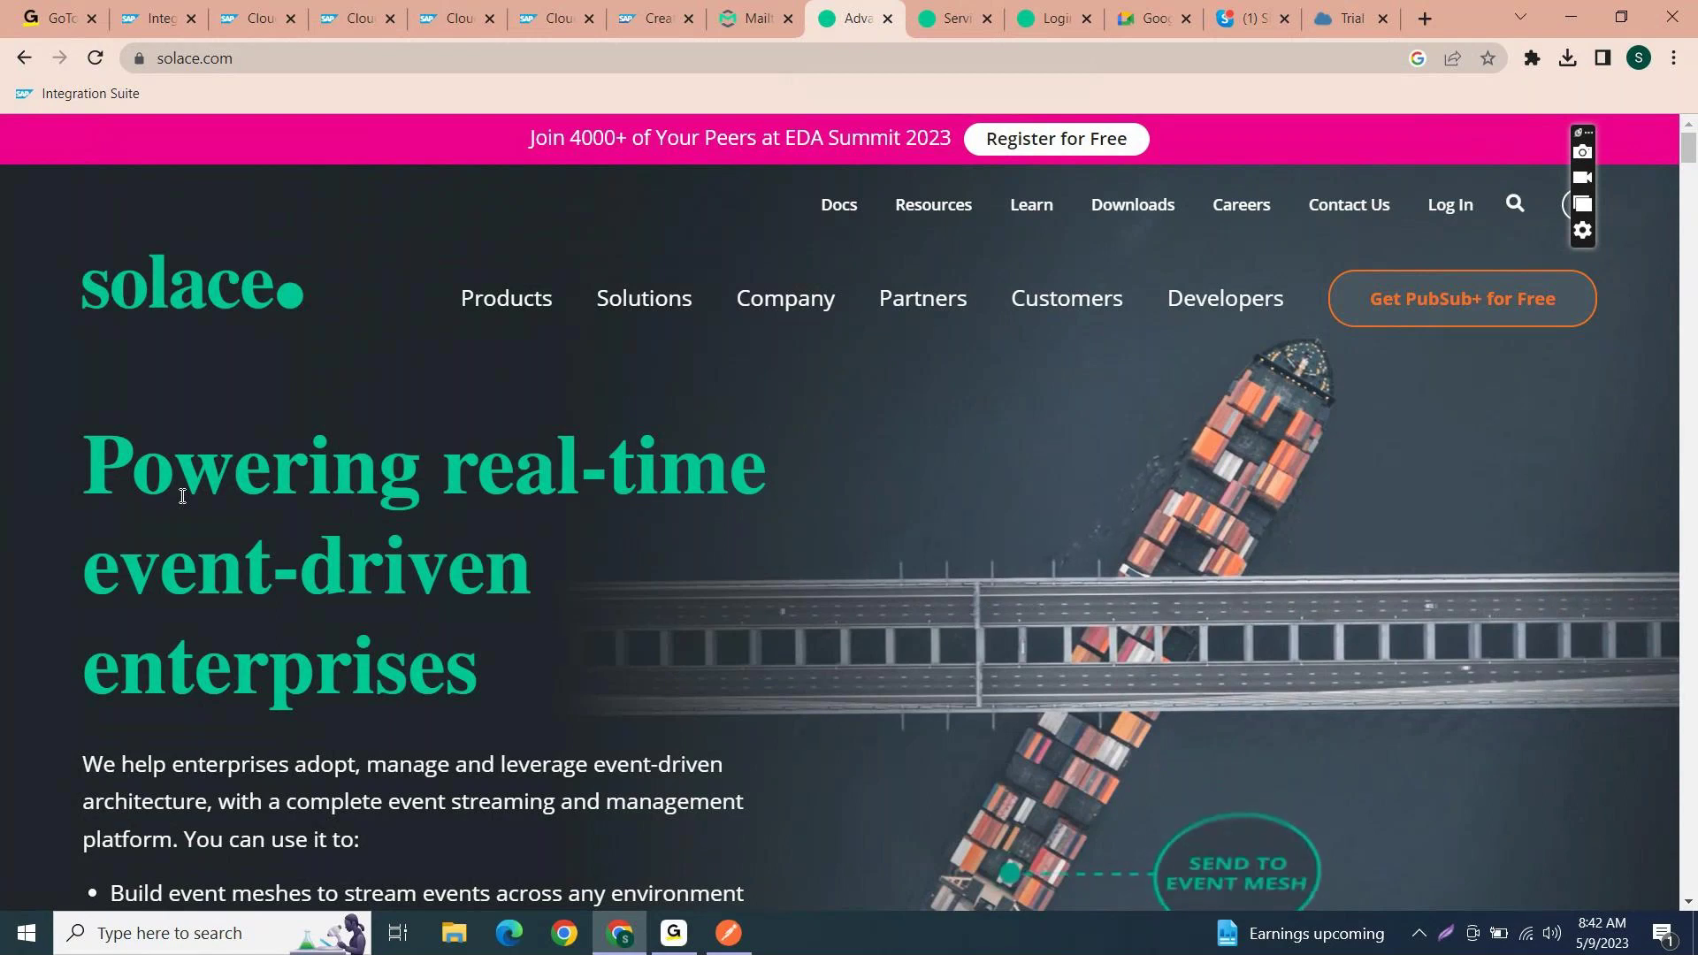
pyautogui.moveTo(494, 371)
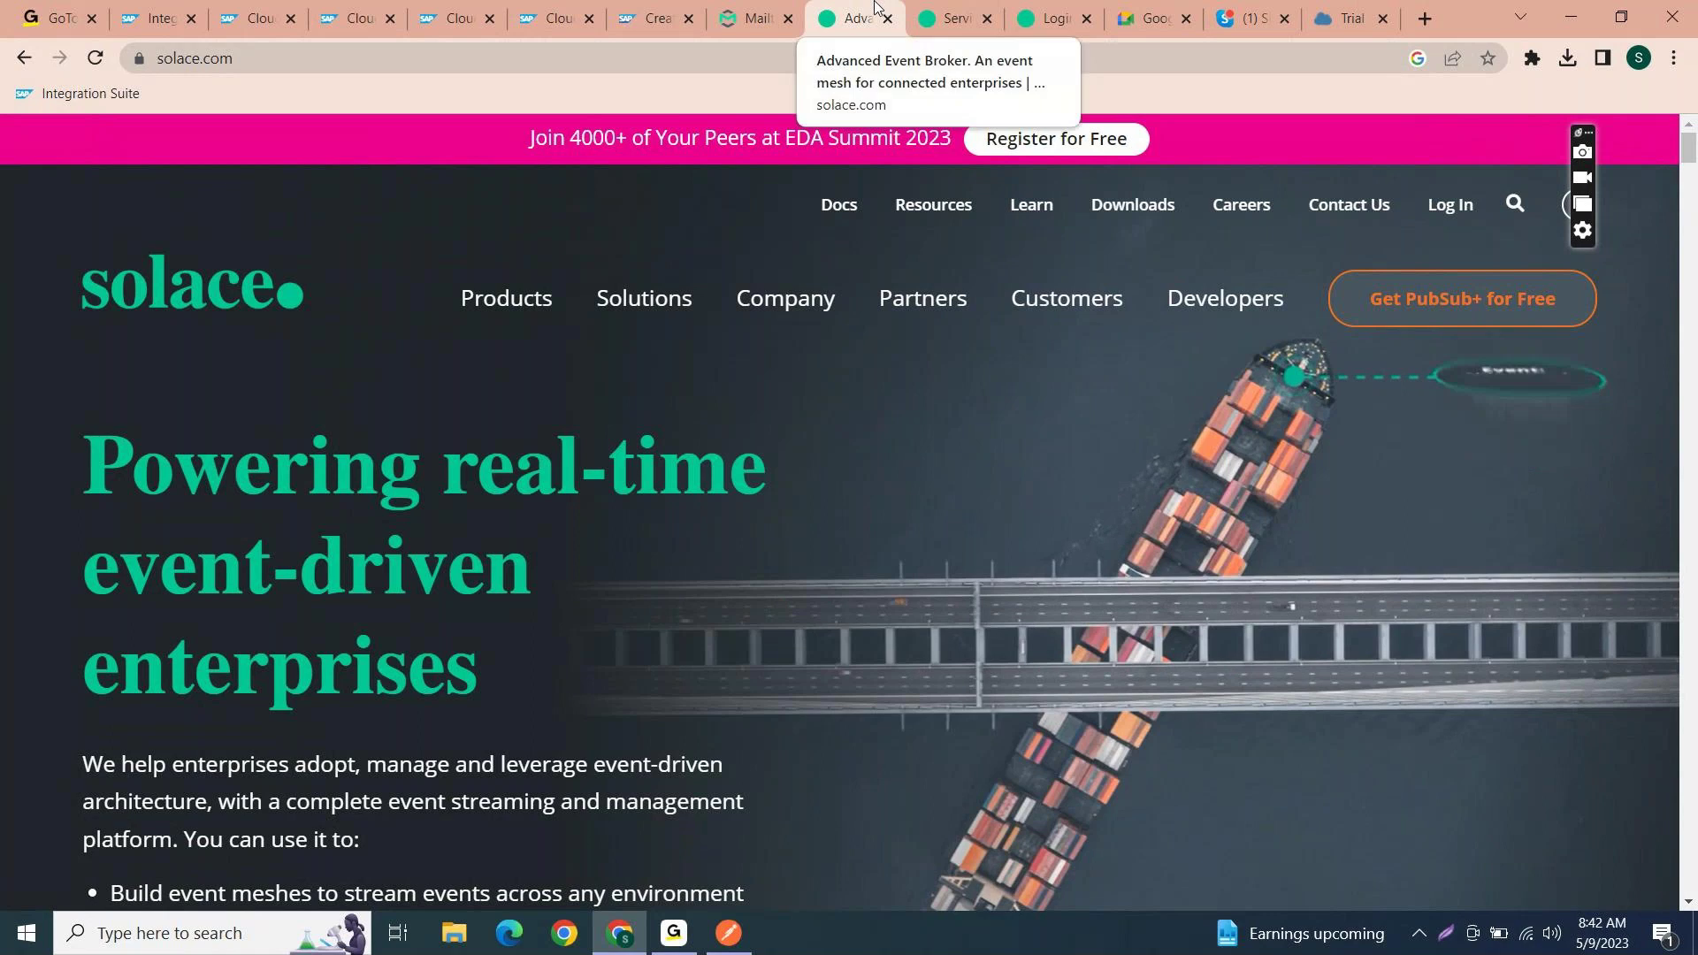
# - Open the 'trial' subaccount and review its Instances and Subscriptions, including Integration Suite
pyautogui.click(159, 19)
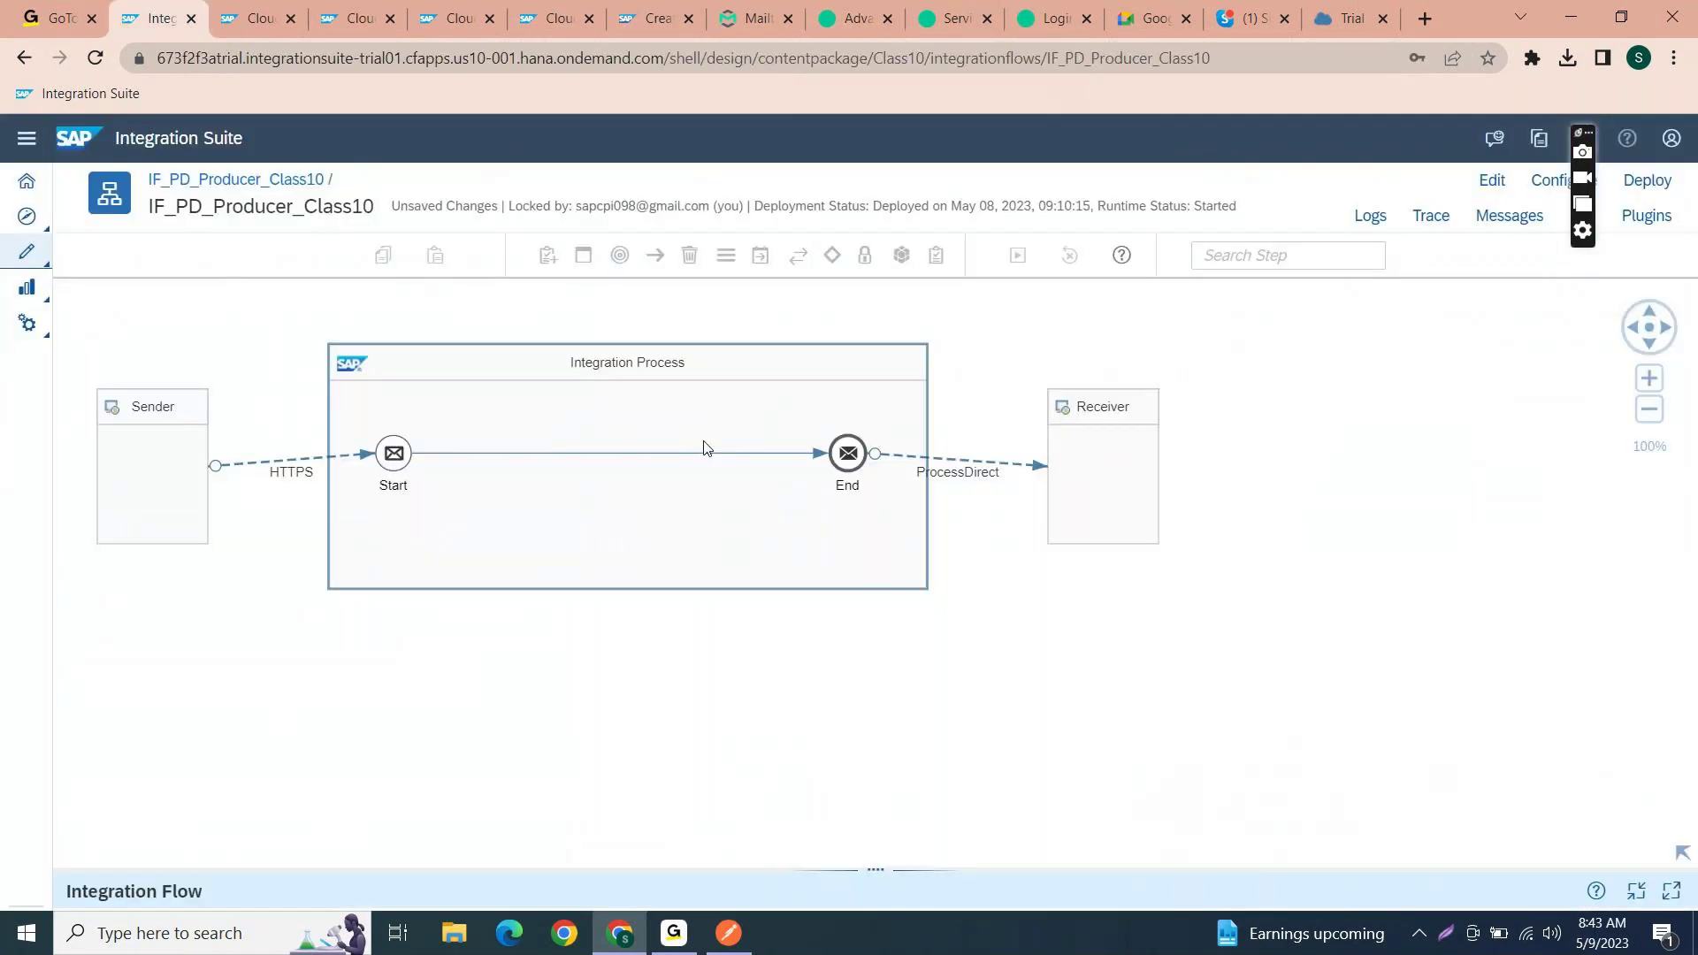
pyautogui.click(1364, 10)
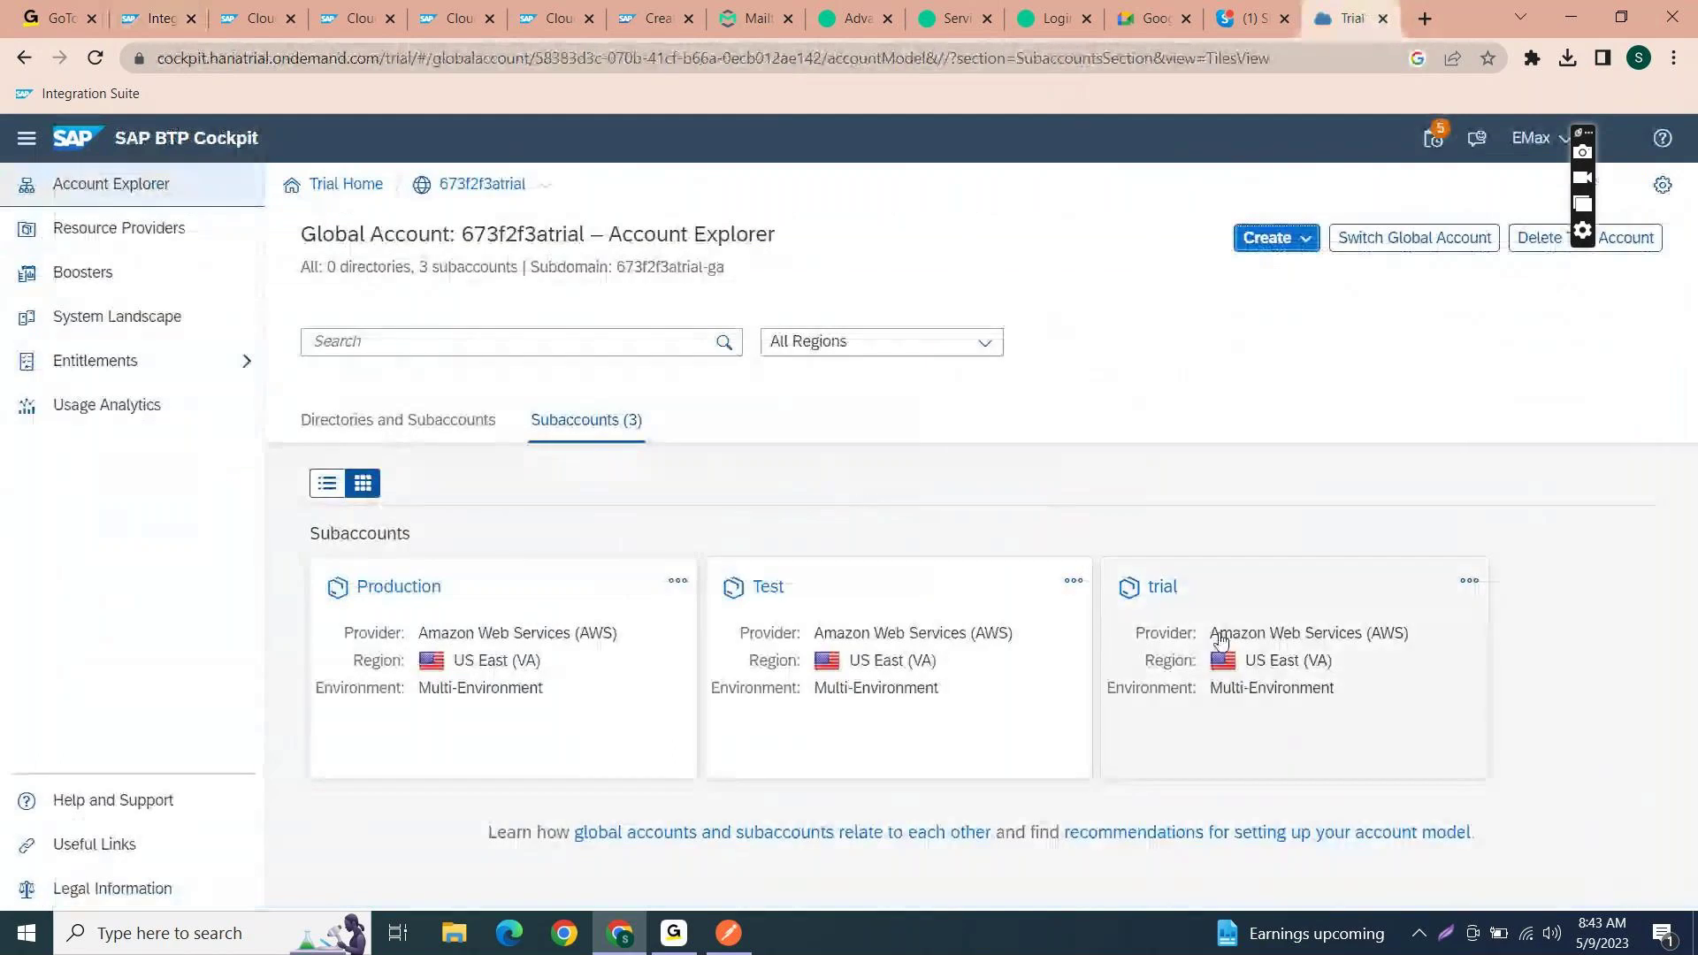
pyautogui.click(1213, 646)
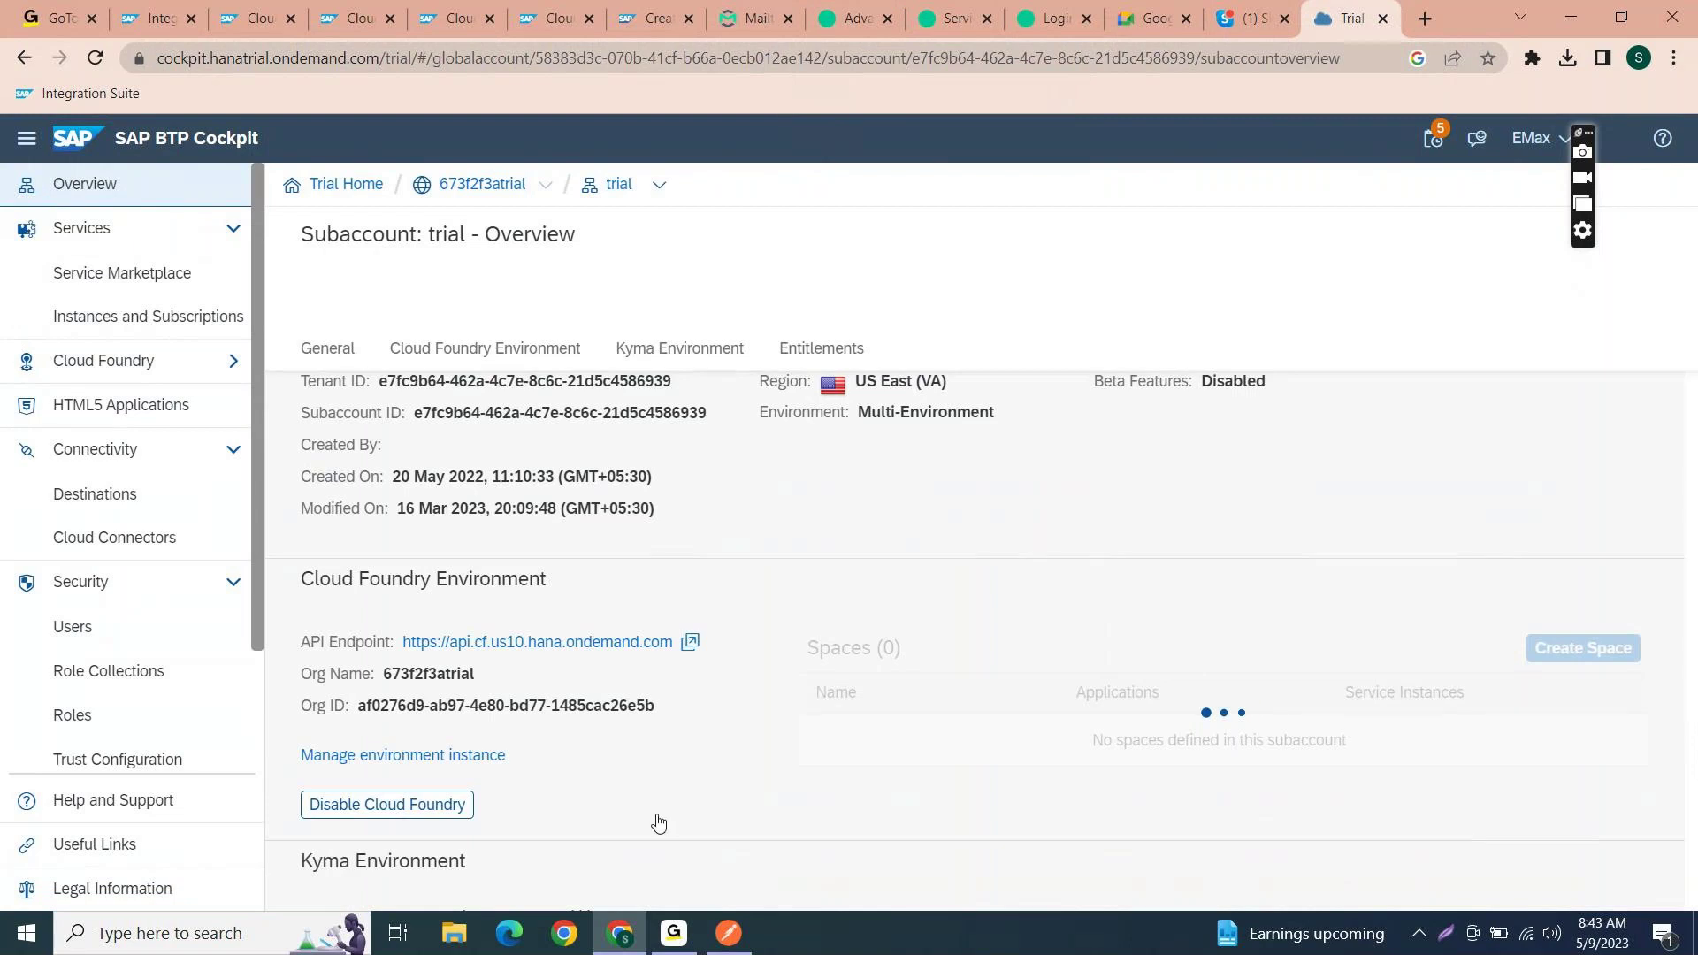
pyautogui.click(168, 317)
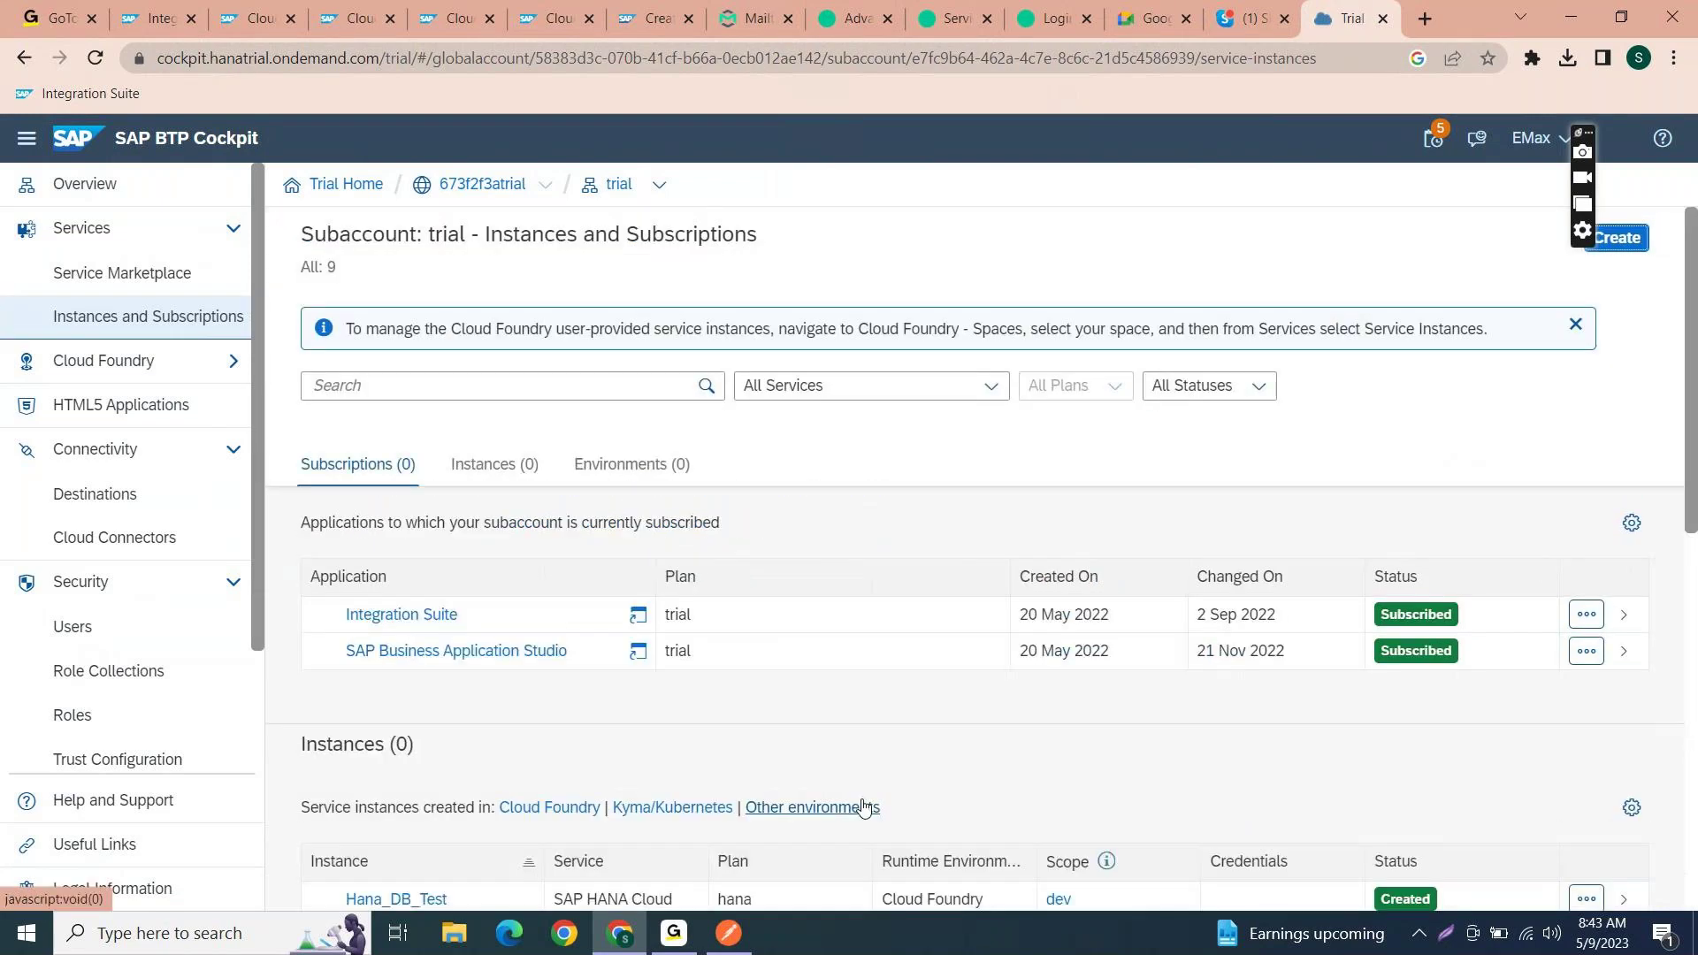
pyautogui.scroll(-1, 865, 809)
pyautogui.scroll(-2, 865, 806)
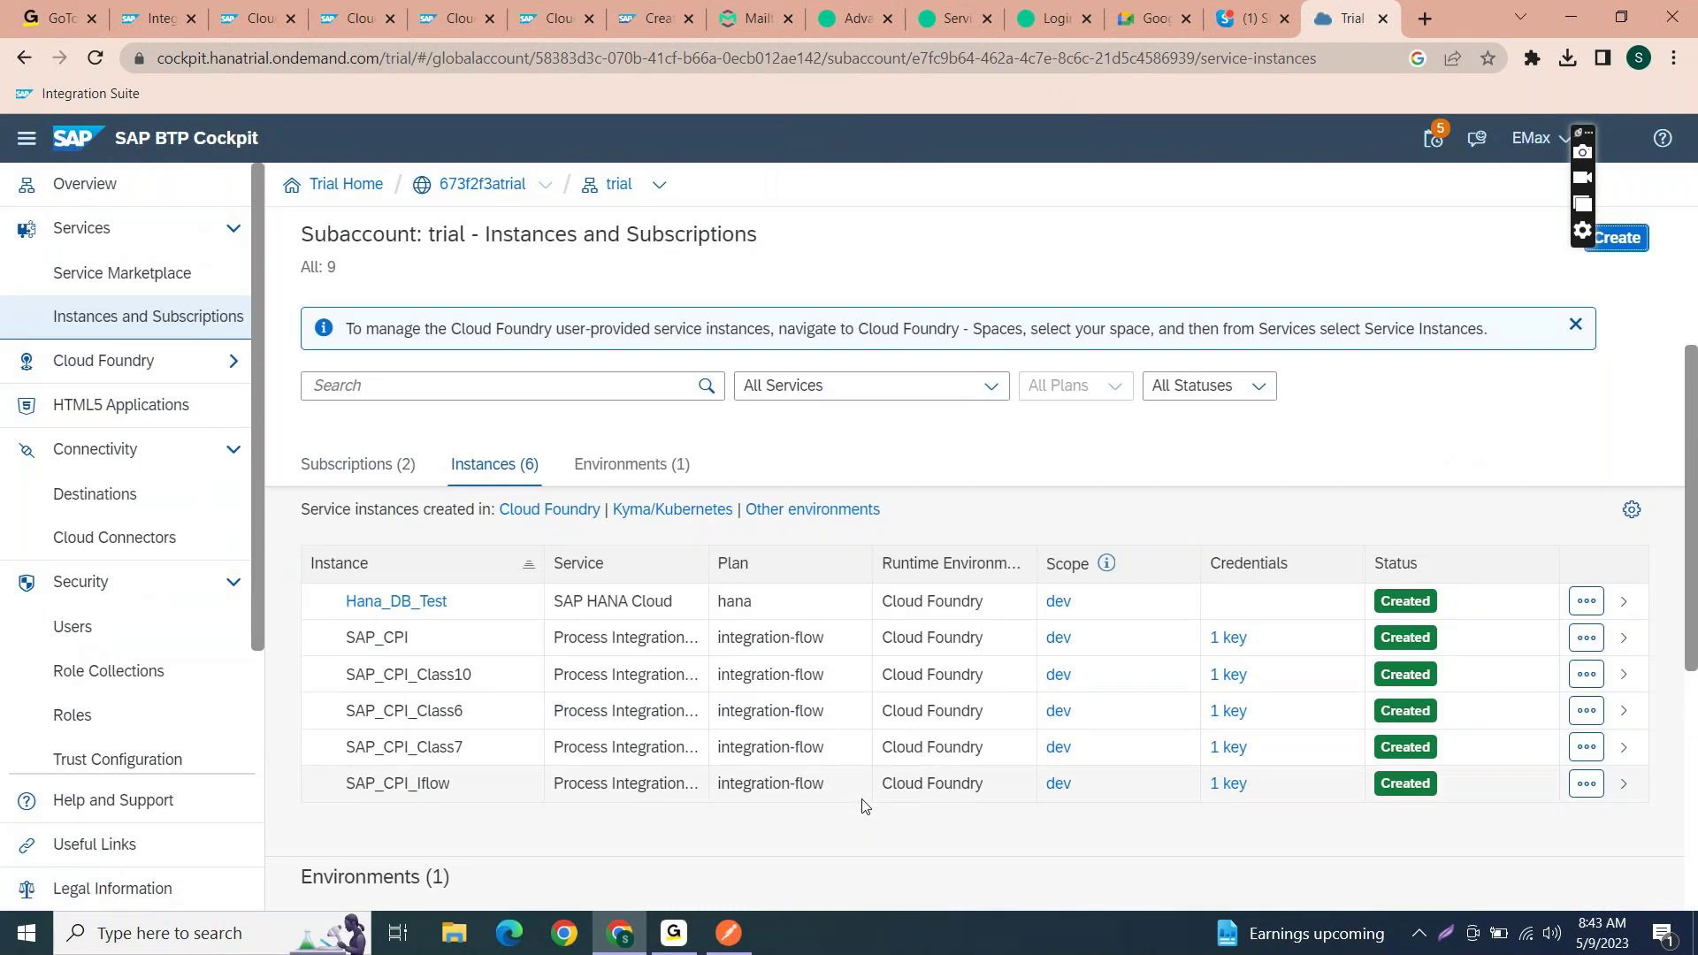
pyautogui.scroll(3, 761, 698)
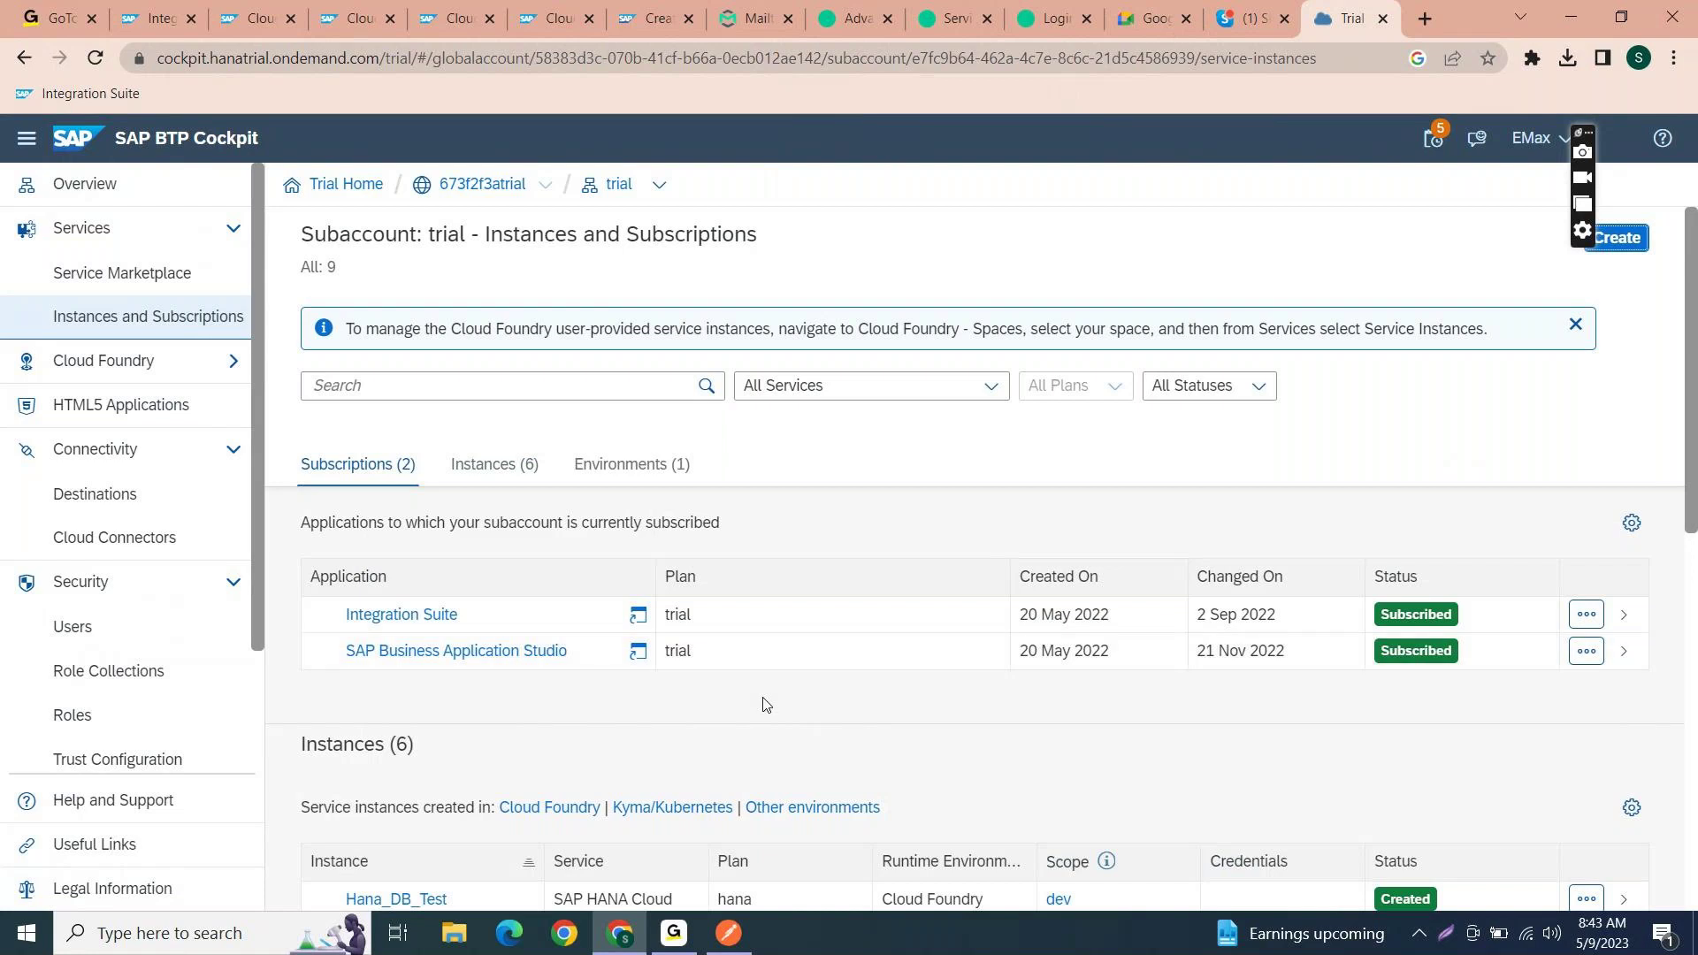
pyautogui.scroll(-1, 765, 705)
pyautogui.scroll(-1, 765, 704)
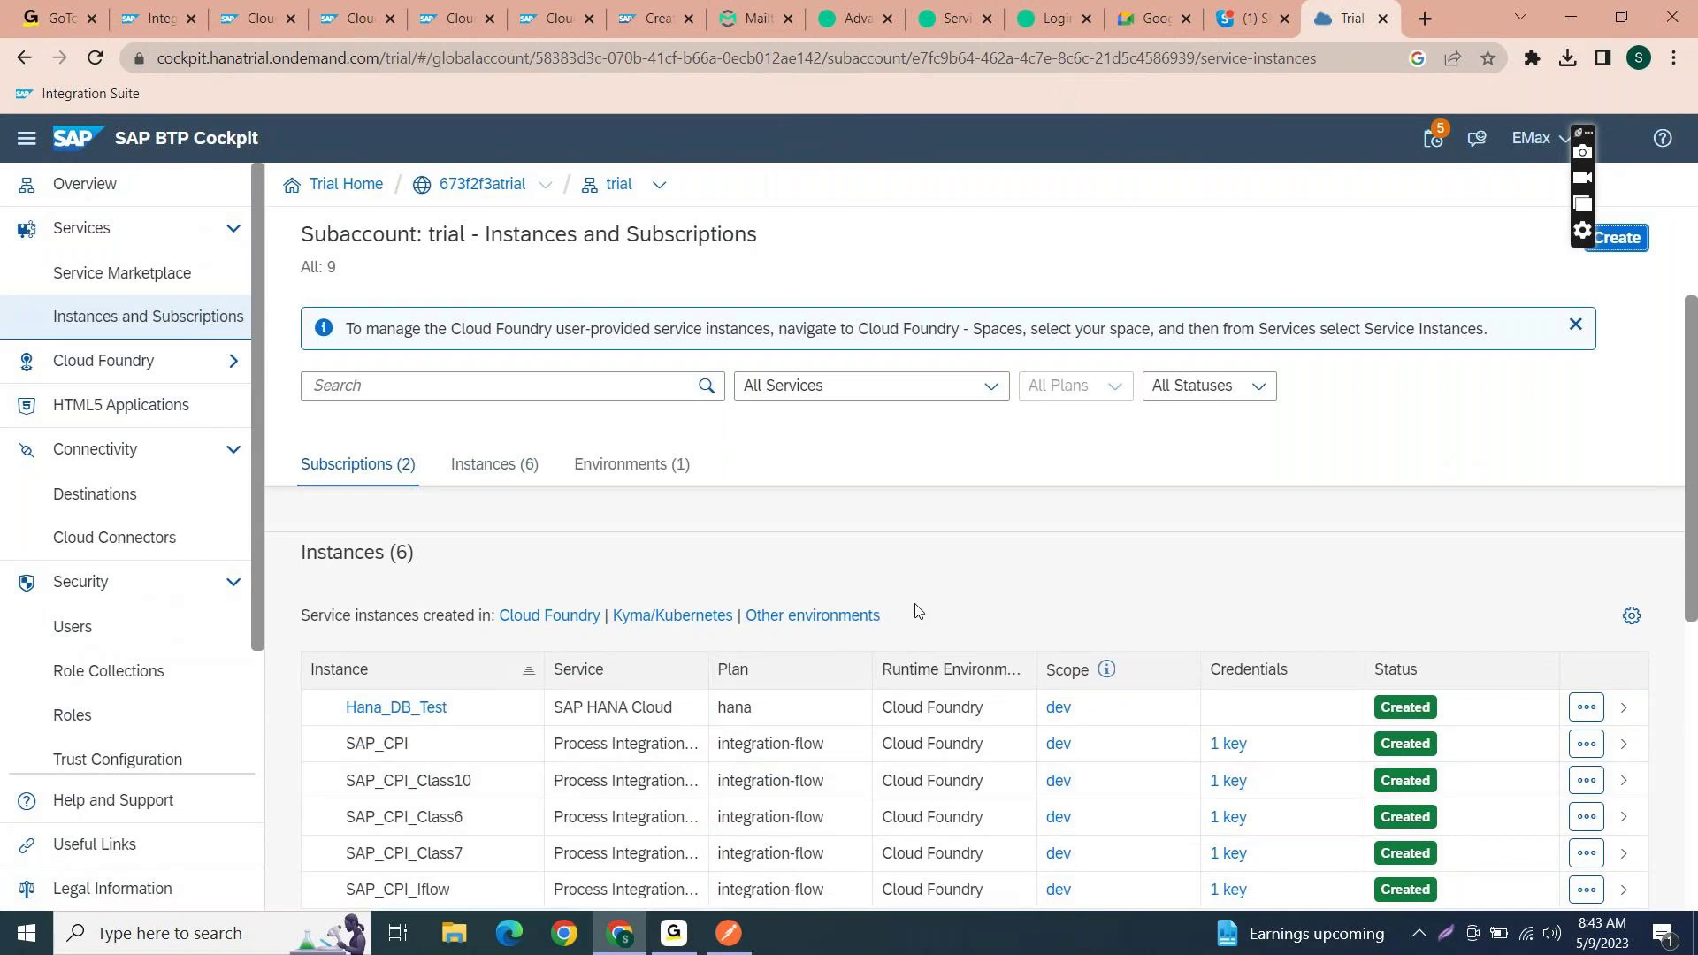
pyautogui.scroll(3, 916, 610)
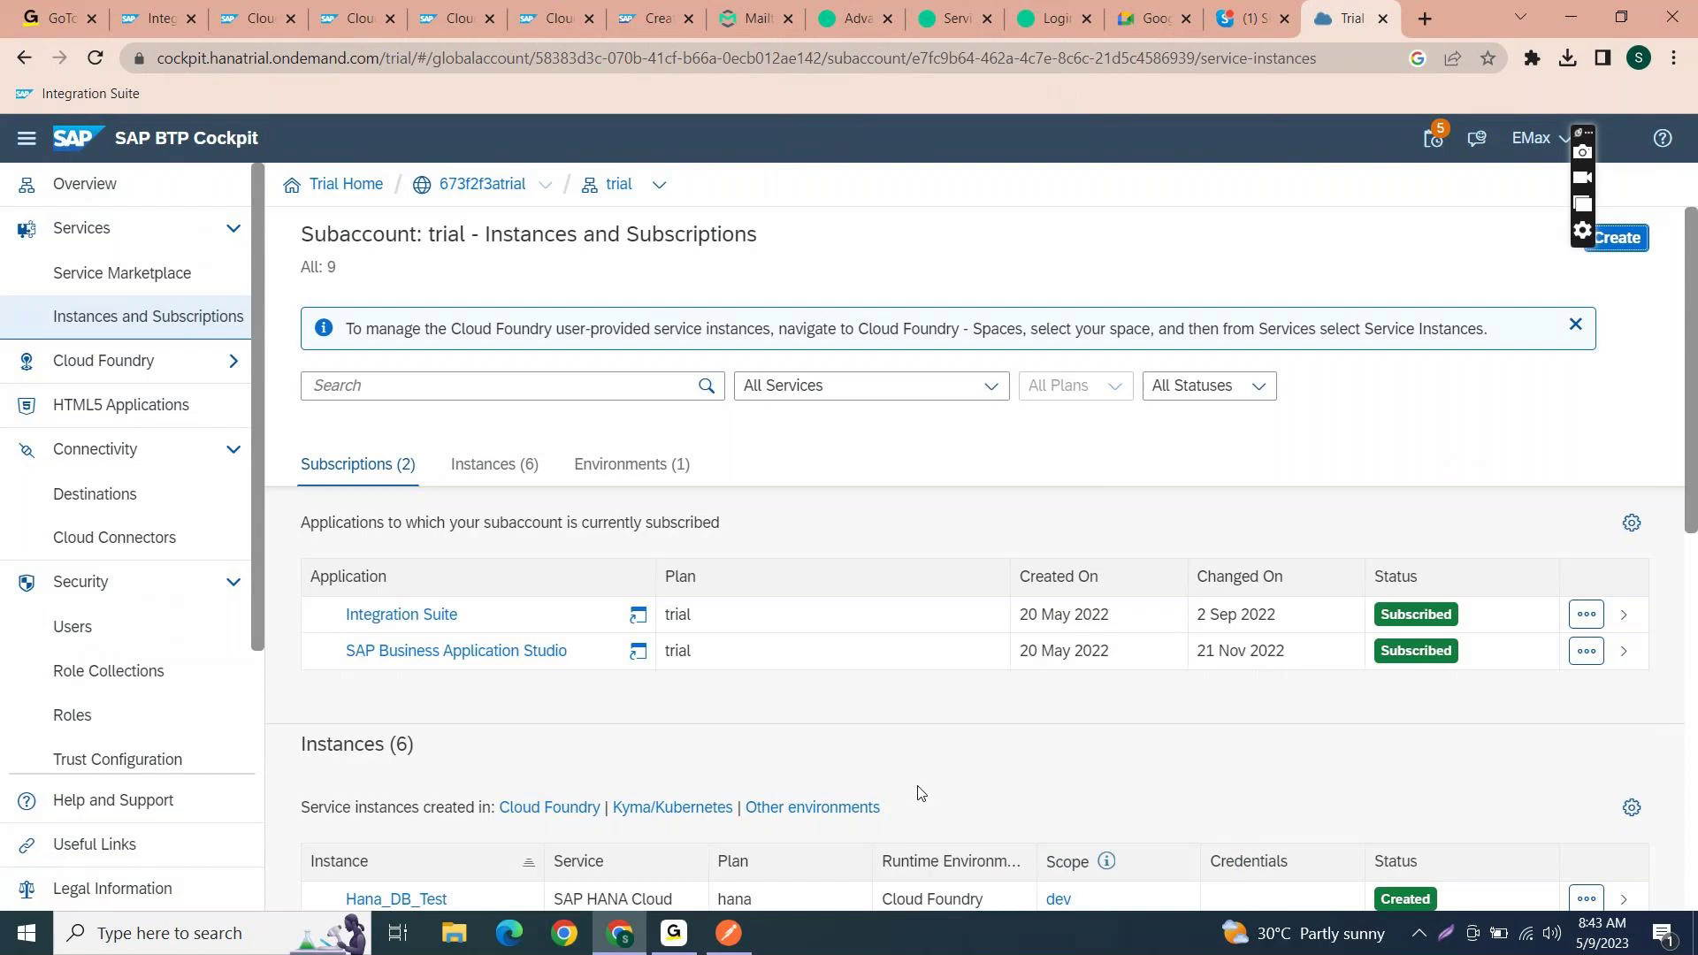
pyautogui.click(179, 7)
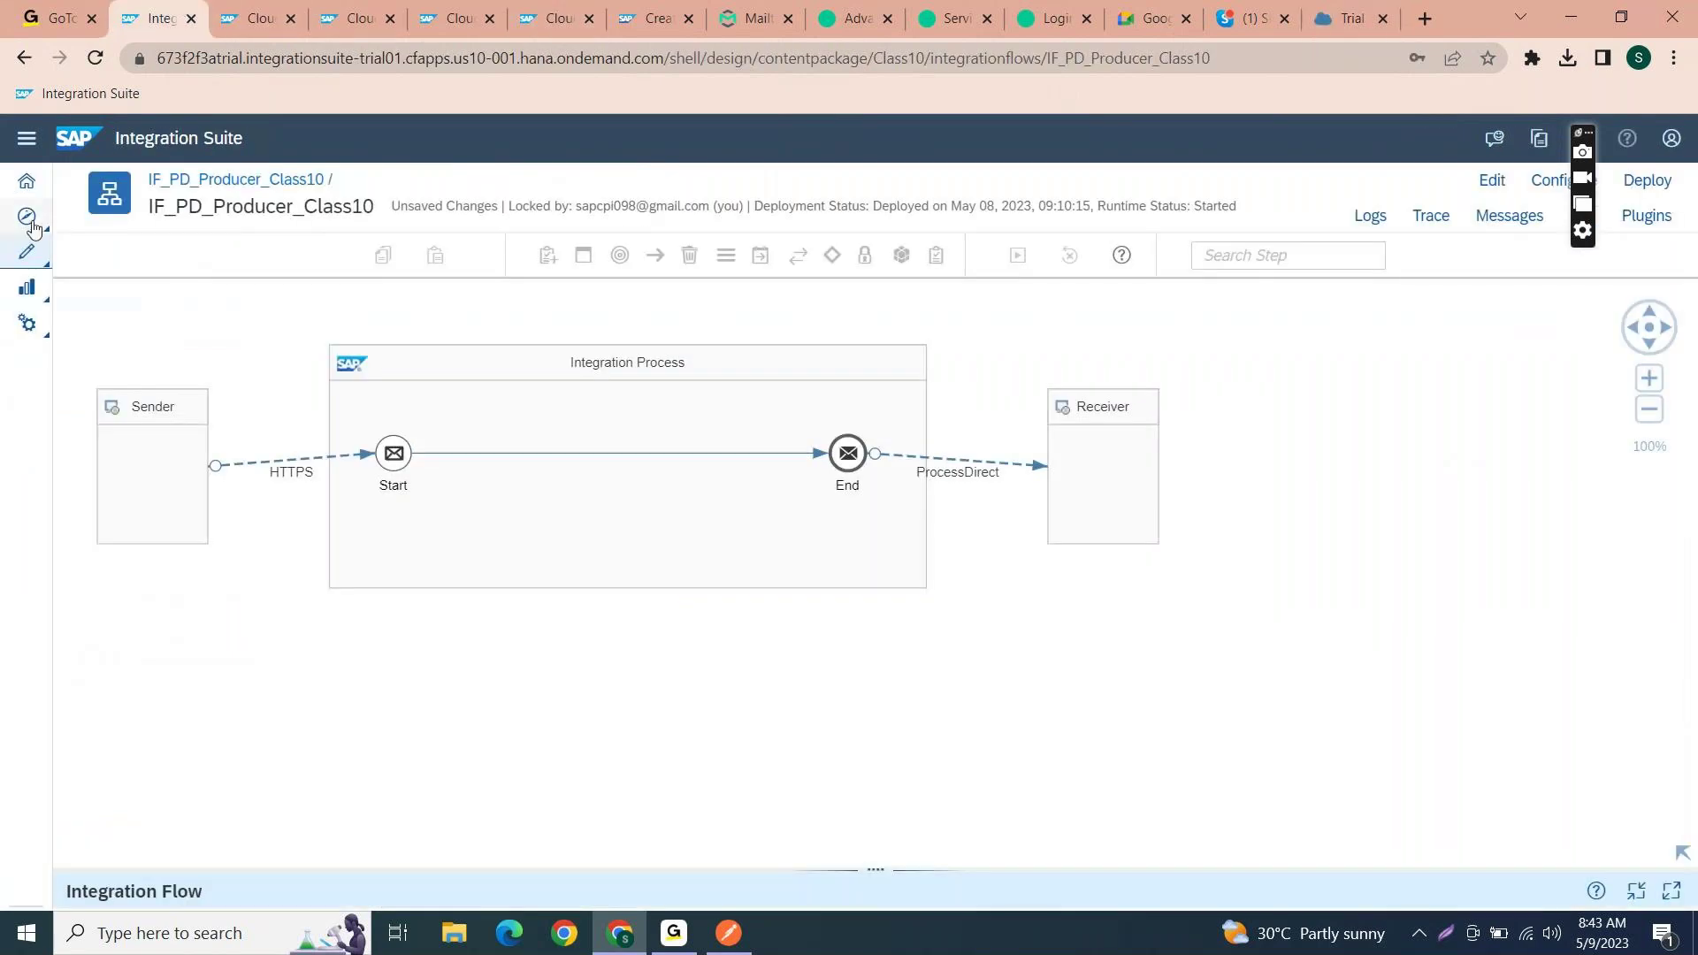
pyautogui.moveTo(27, 287)
pyautogui.click(90, 320)
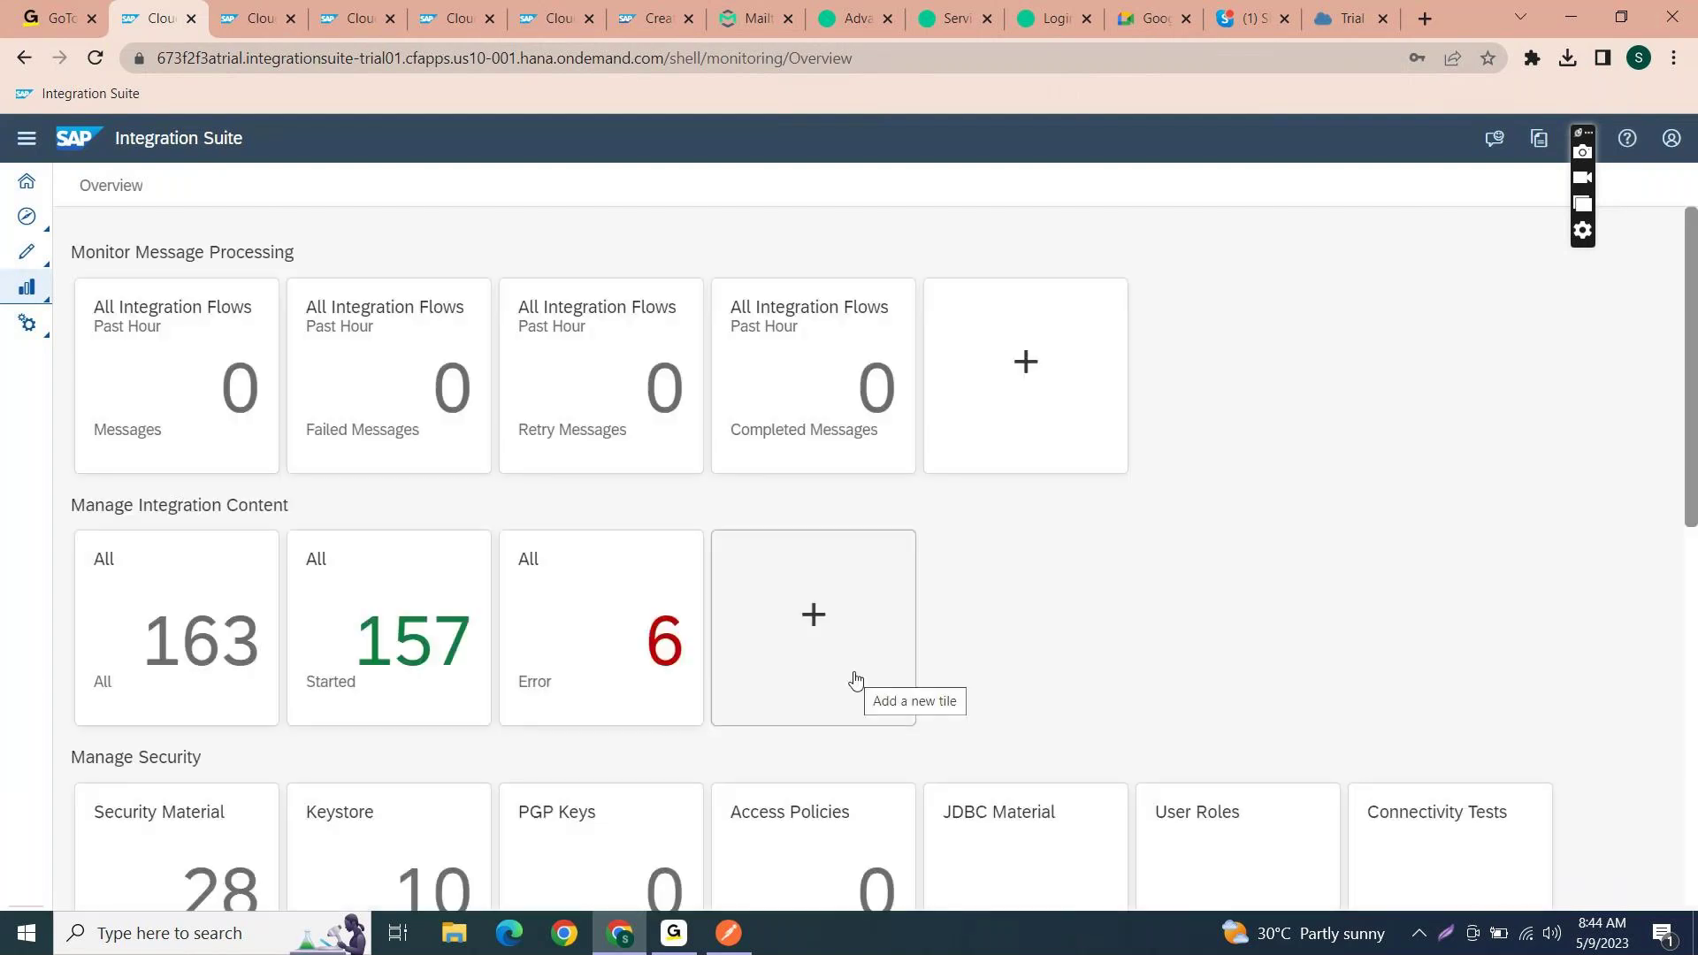
pyautogui.scroll(-8, 851, 672)
pyautogui.click(623, 308)
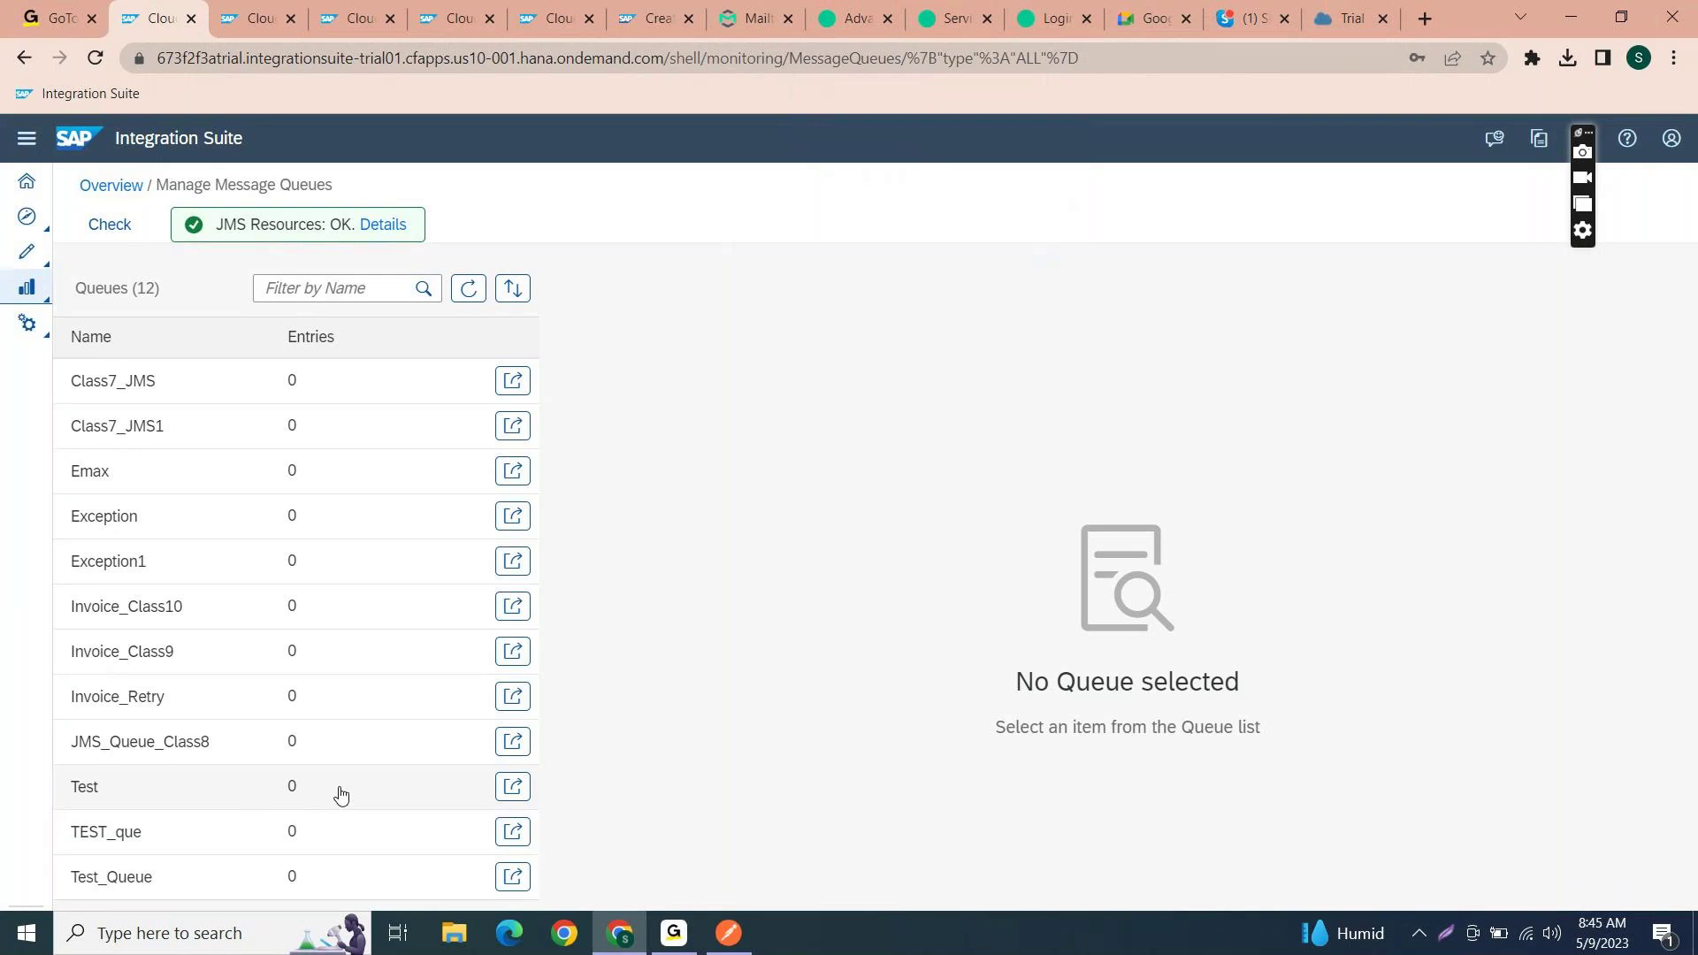
pyautogui.click(123, 194)
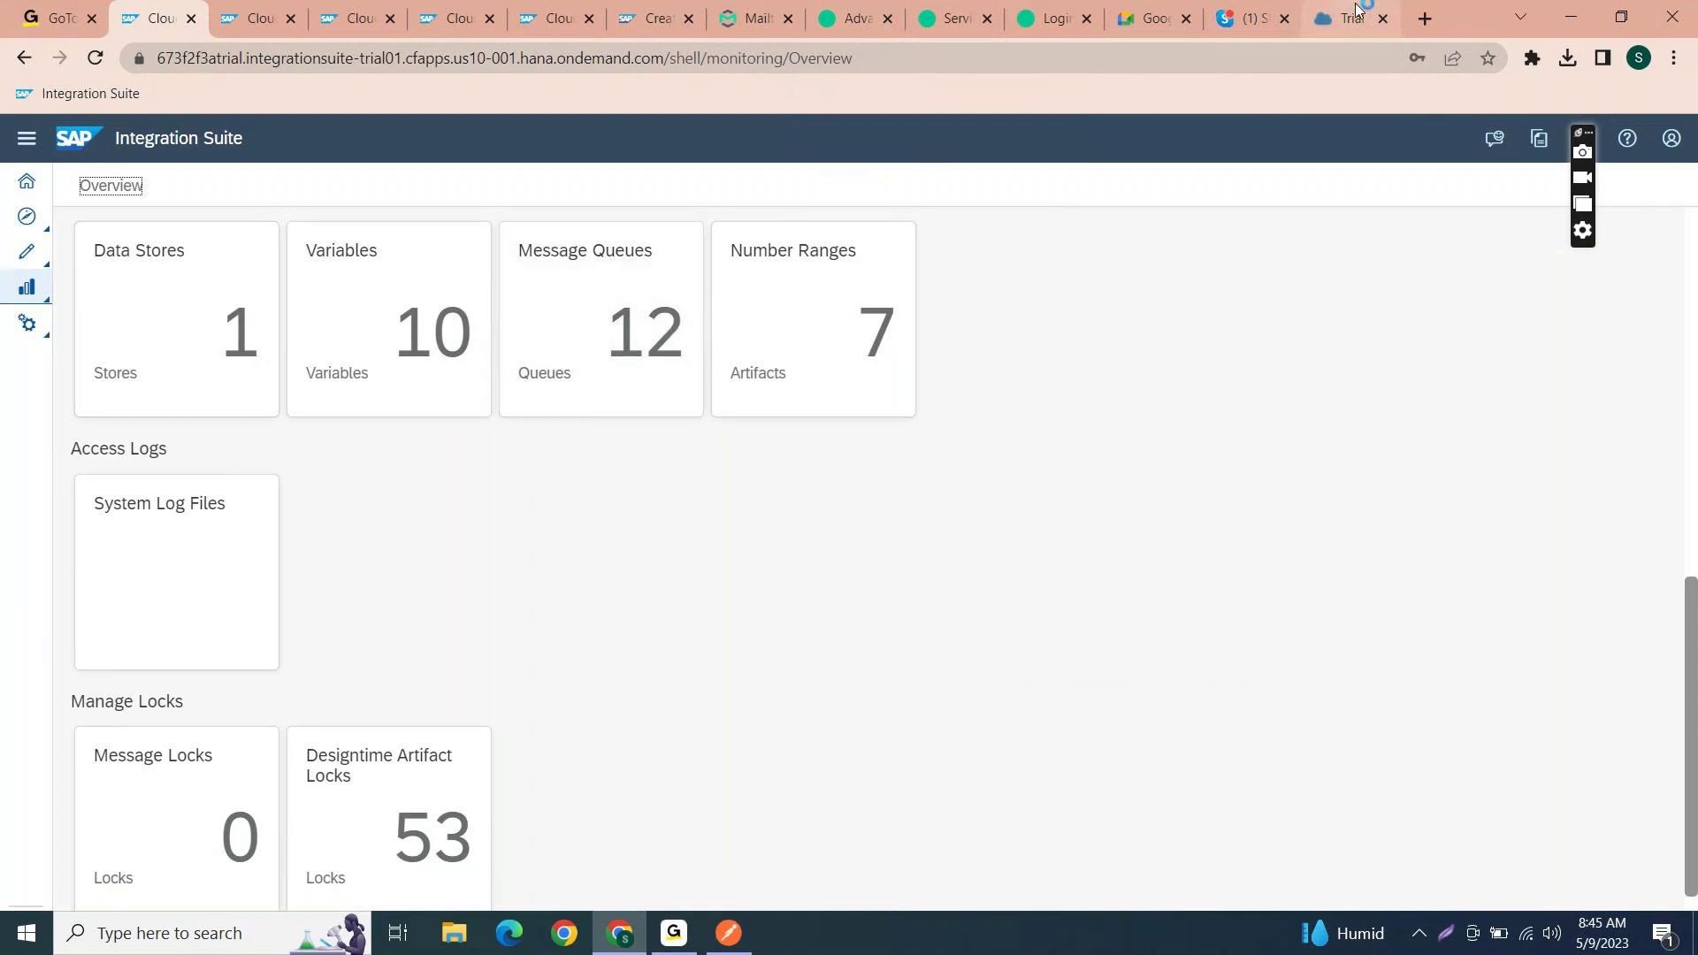
pyautogui.click(1337, 25)
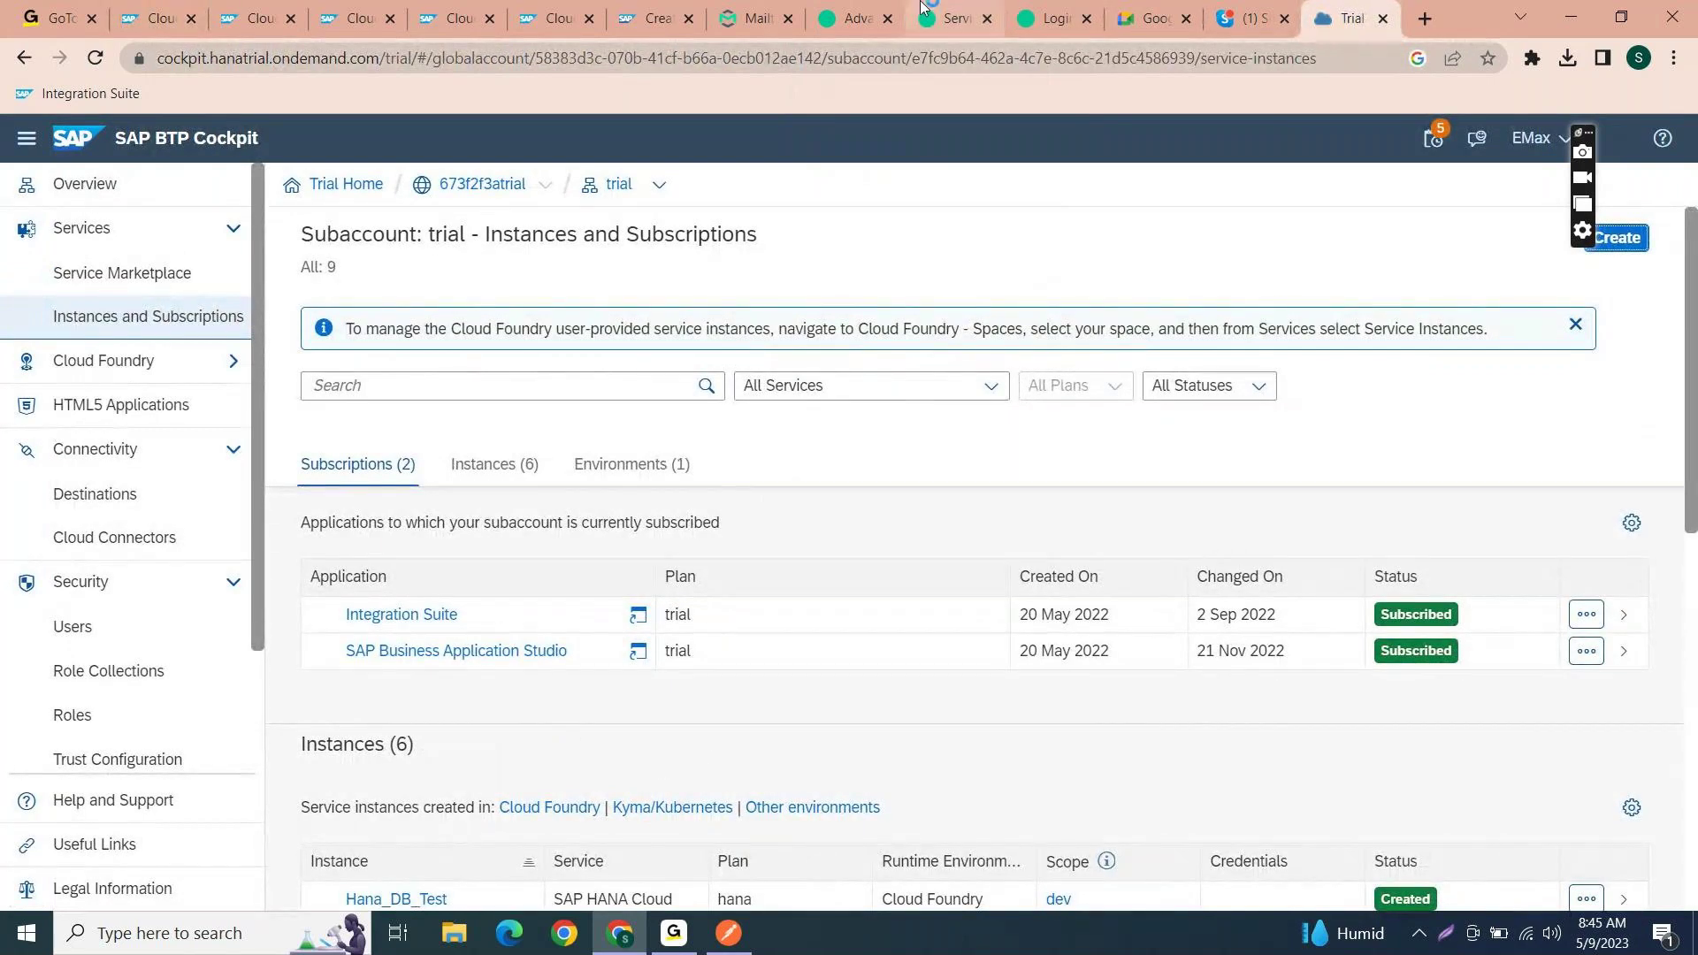
# - On solace.com, go to Get PubSub+ for Free and view the Software and Cloud options
pyautogui.click(854, 18)
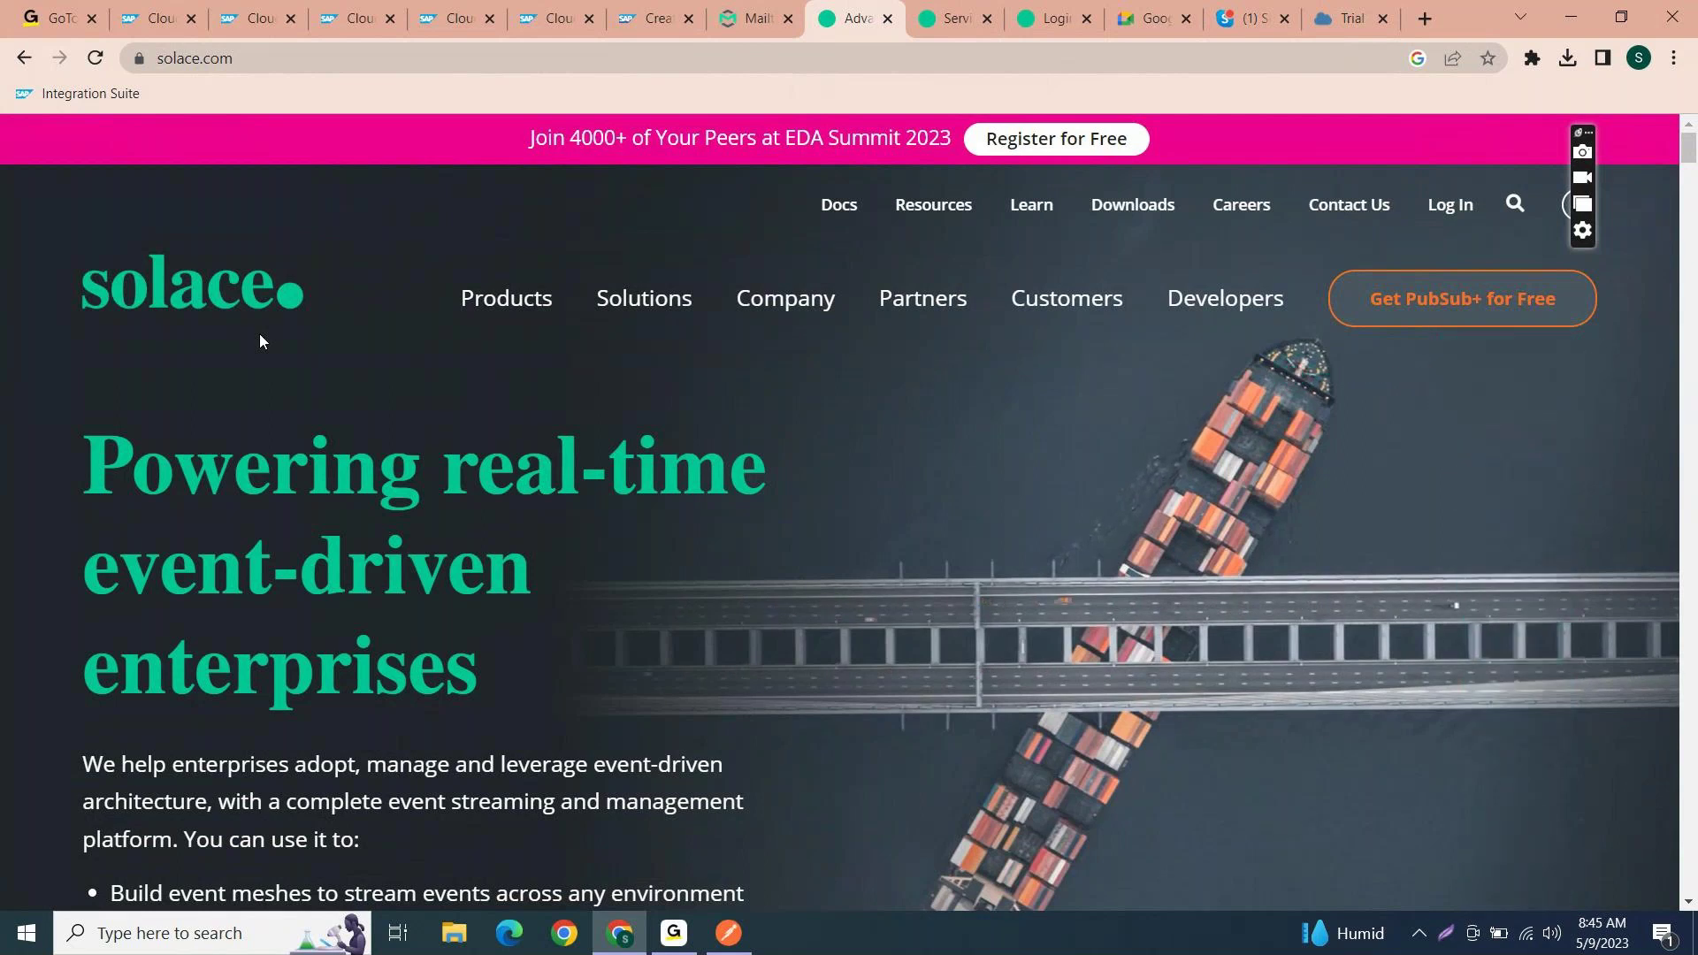
pyautogui.click(250, 61)
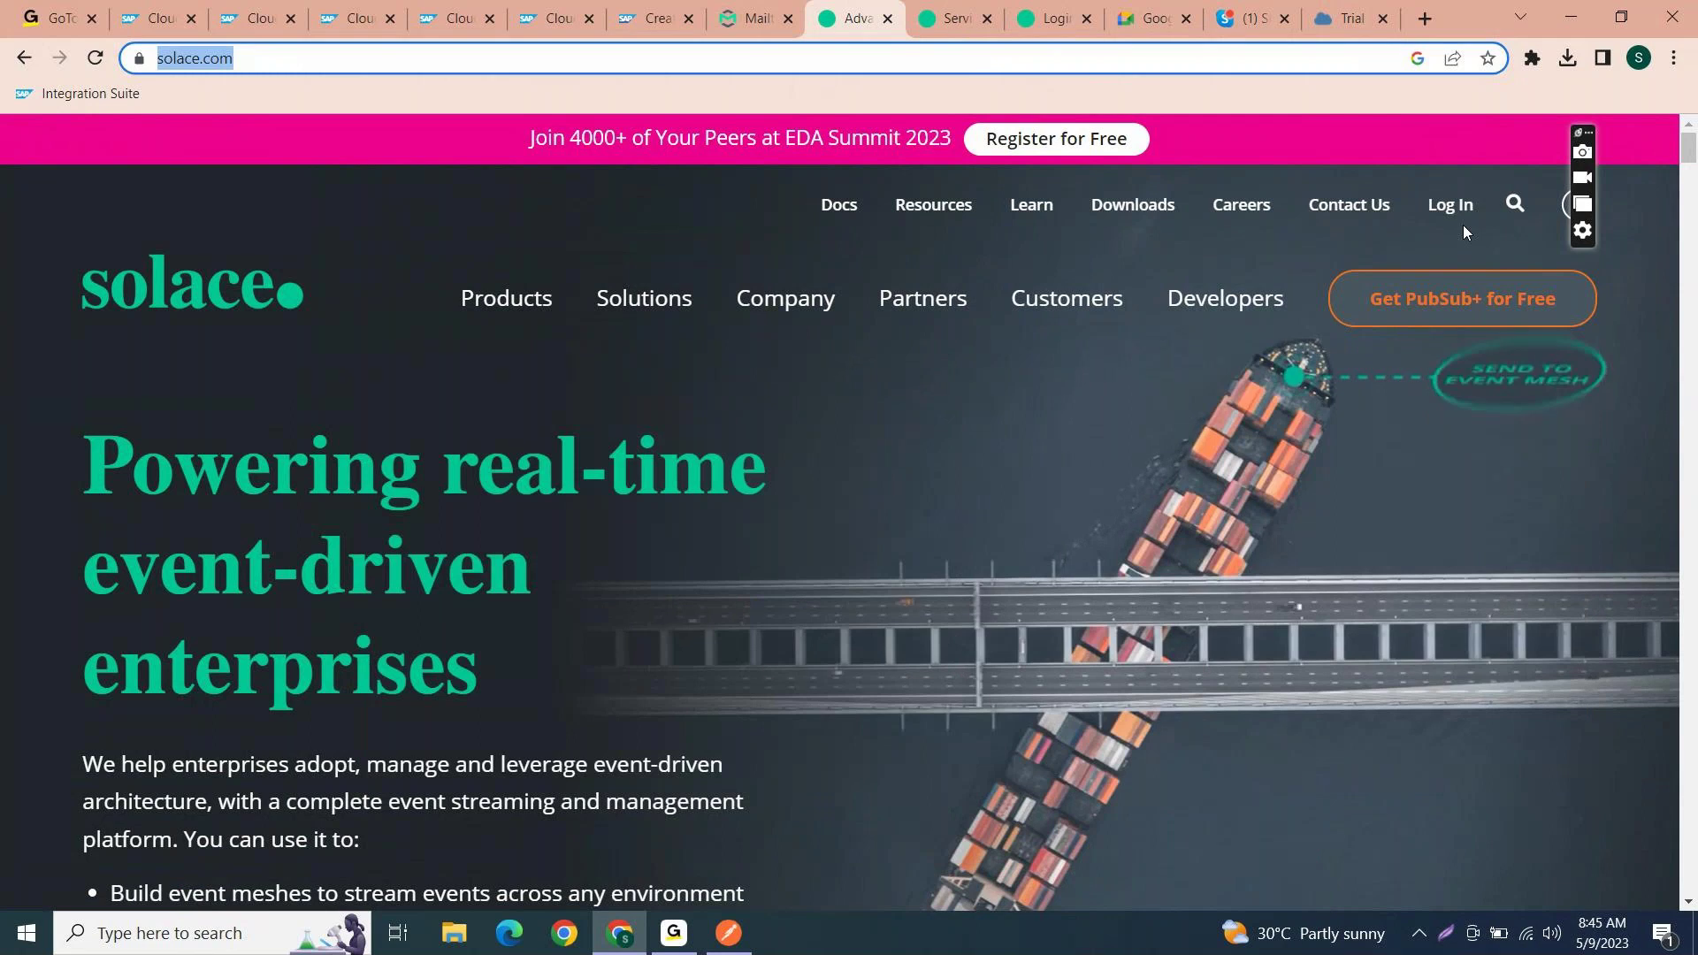
pyautogui.moveTo(644, 298)
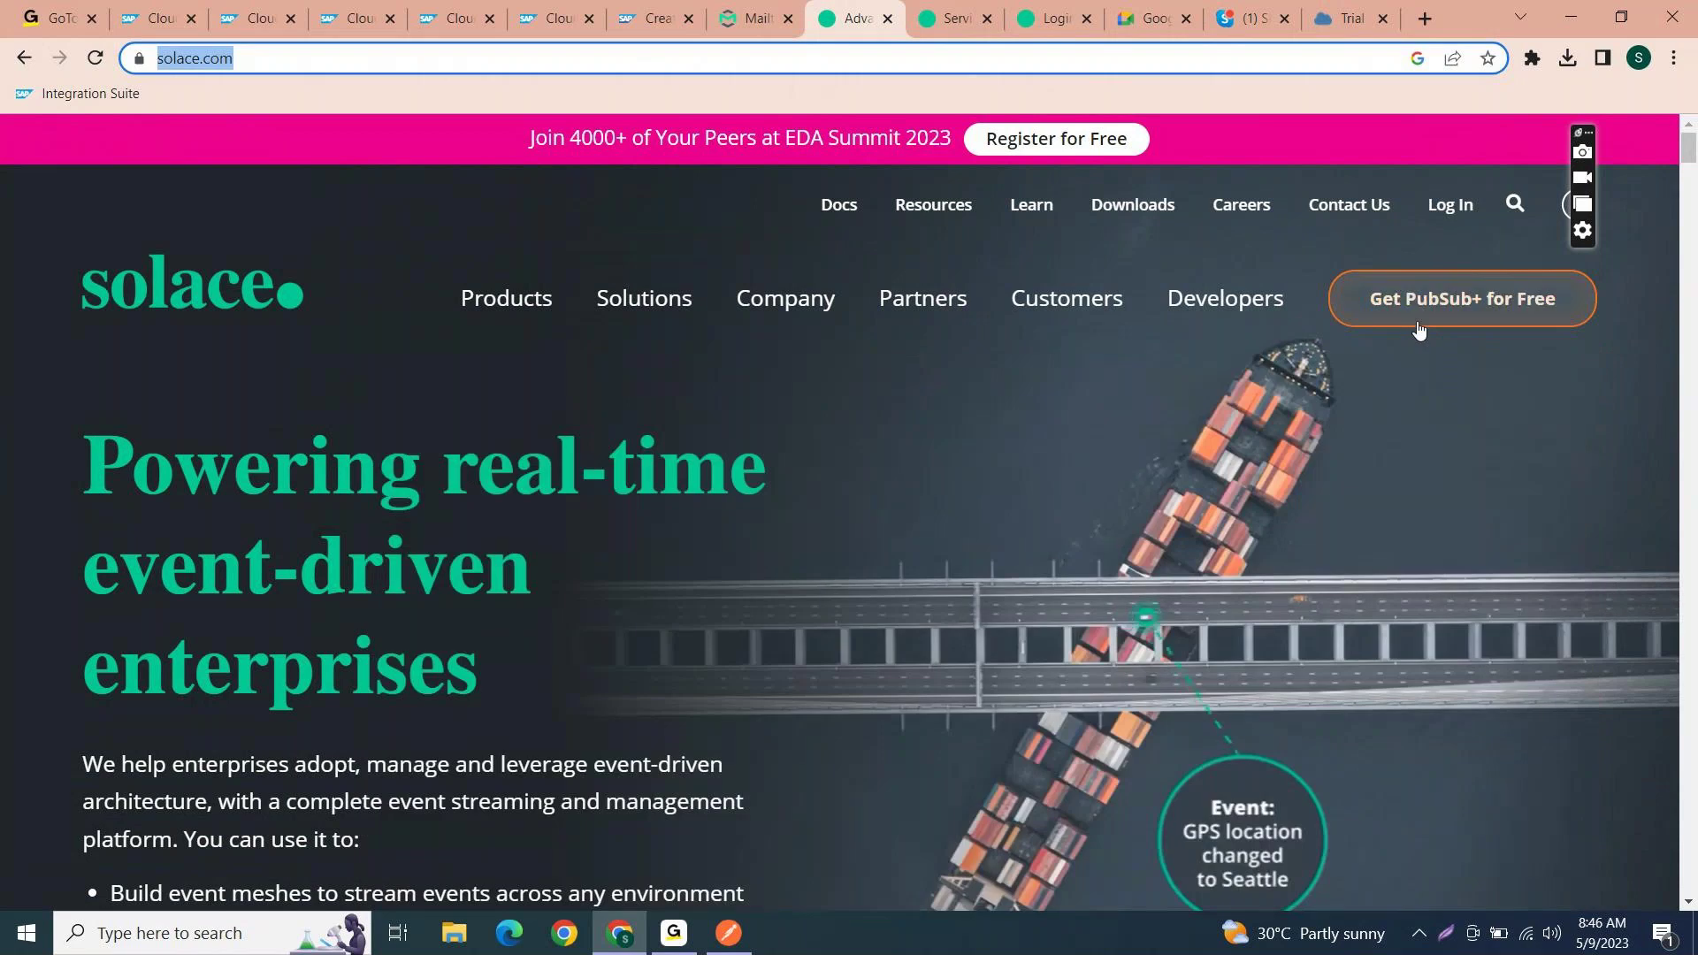
pyautogui.click(1417, 329)
pyautogui.click(1417, 328)
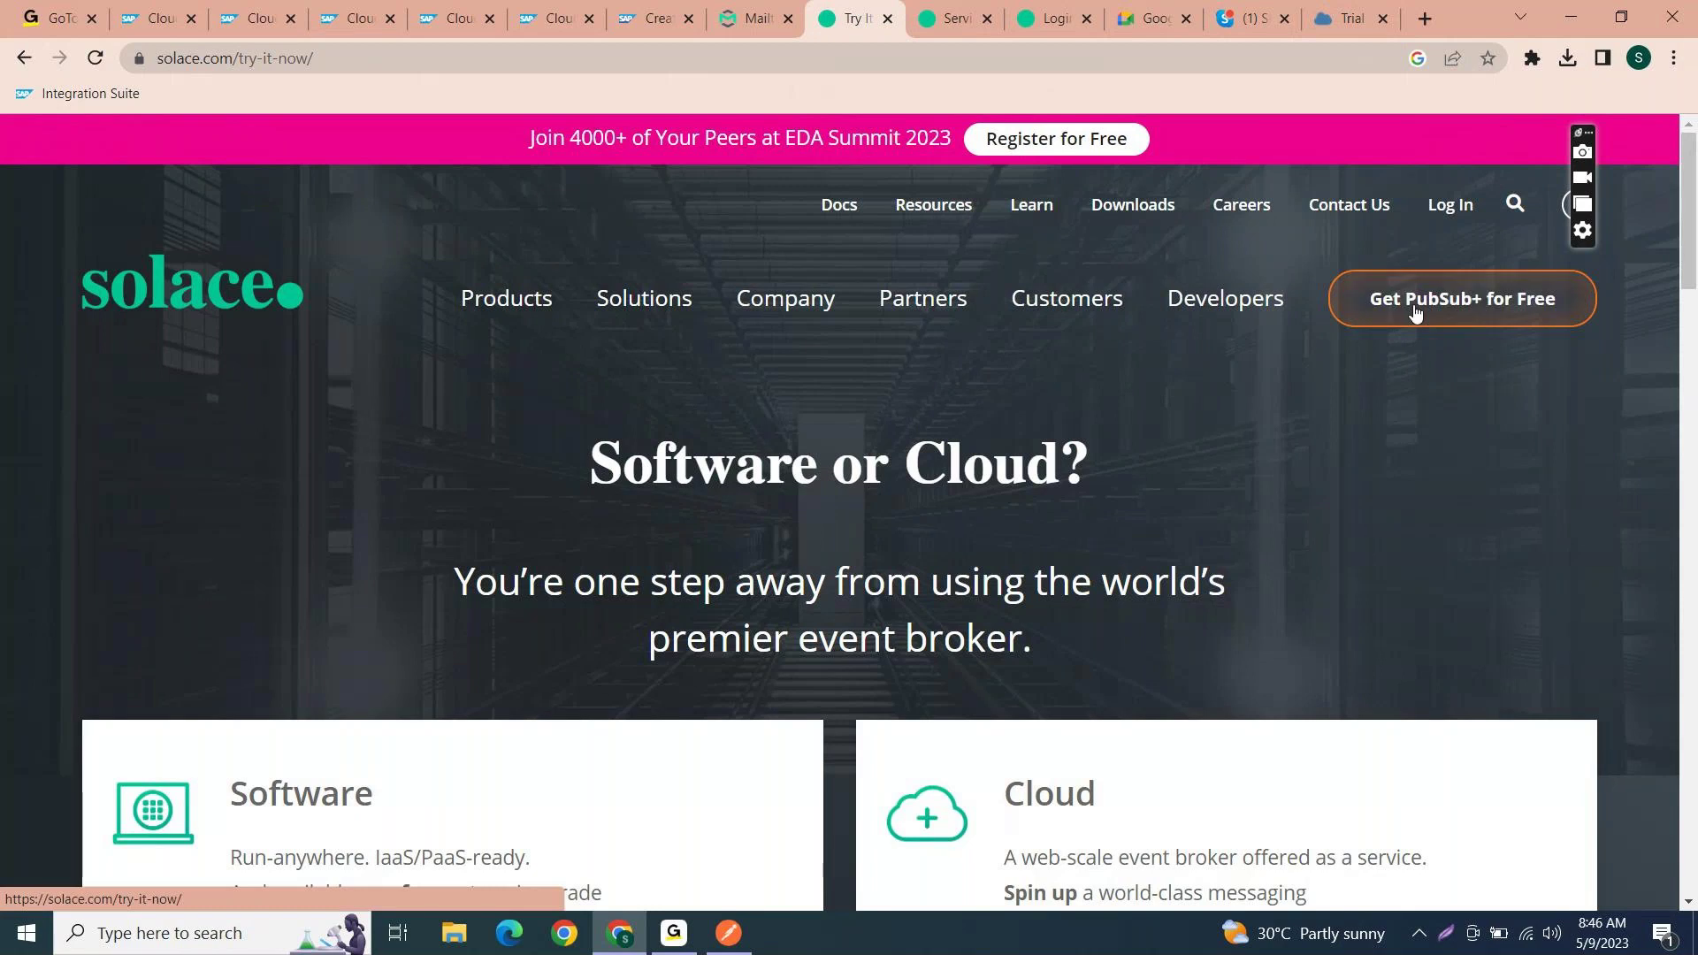
pyautogui.scroll(-5, 1158, 555)
pyautogui.scroll(2, 1155, 557)
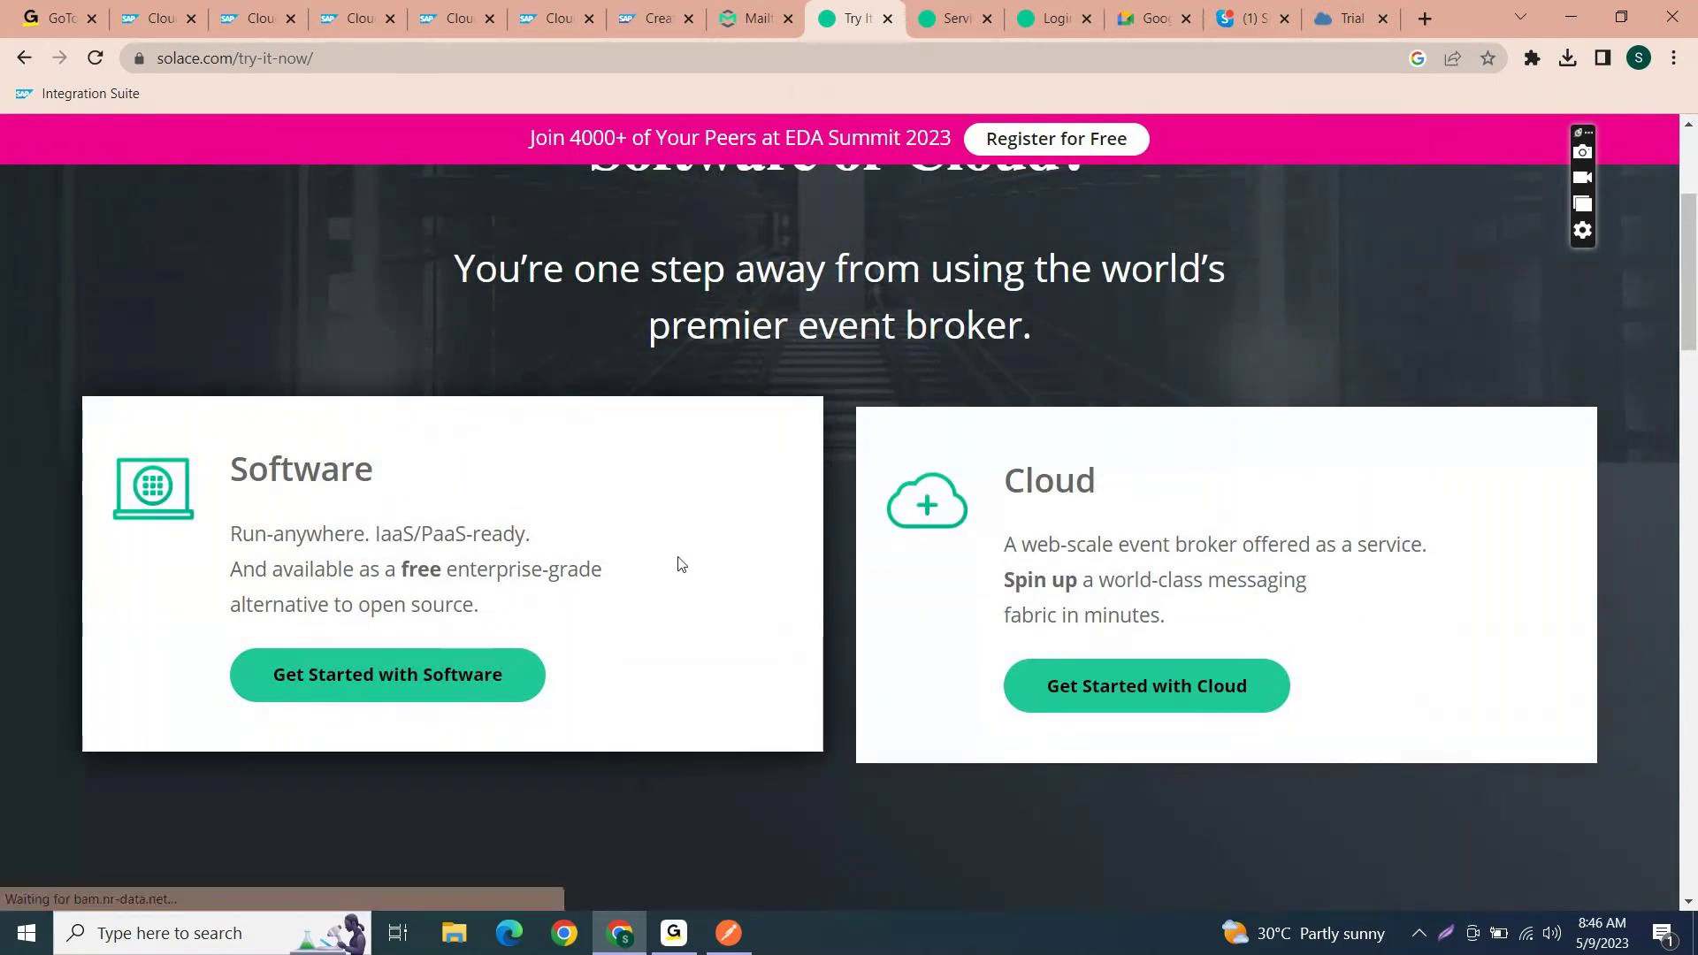
# - On the Cloud sign-up form, enter the work e-mail, first and last name, company and phone number
pyautogui.click(1138, 674)
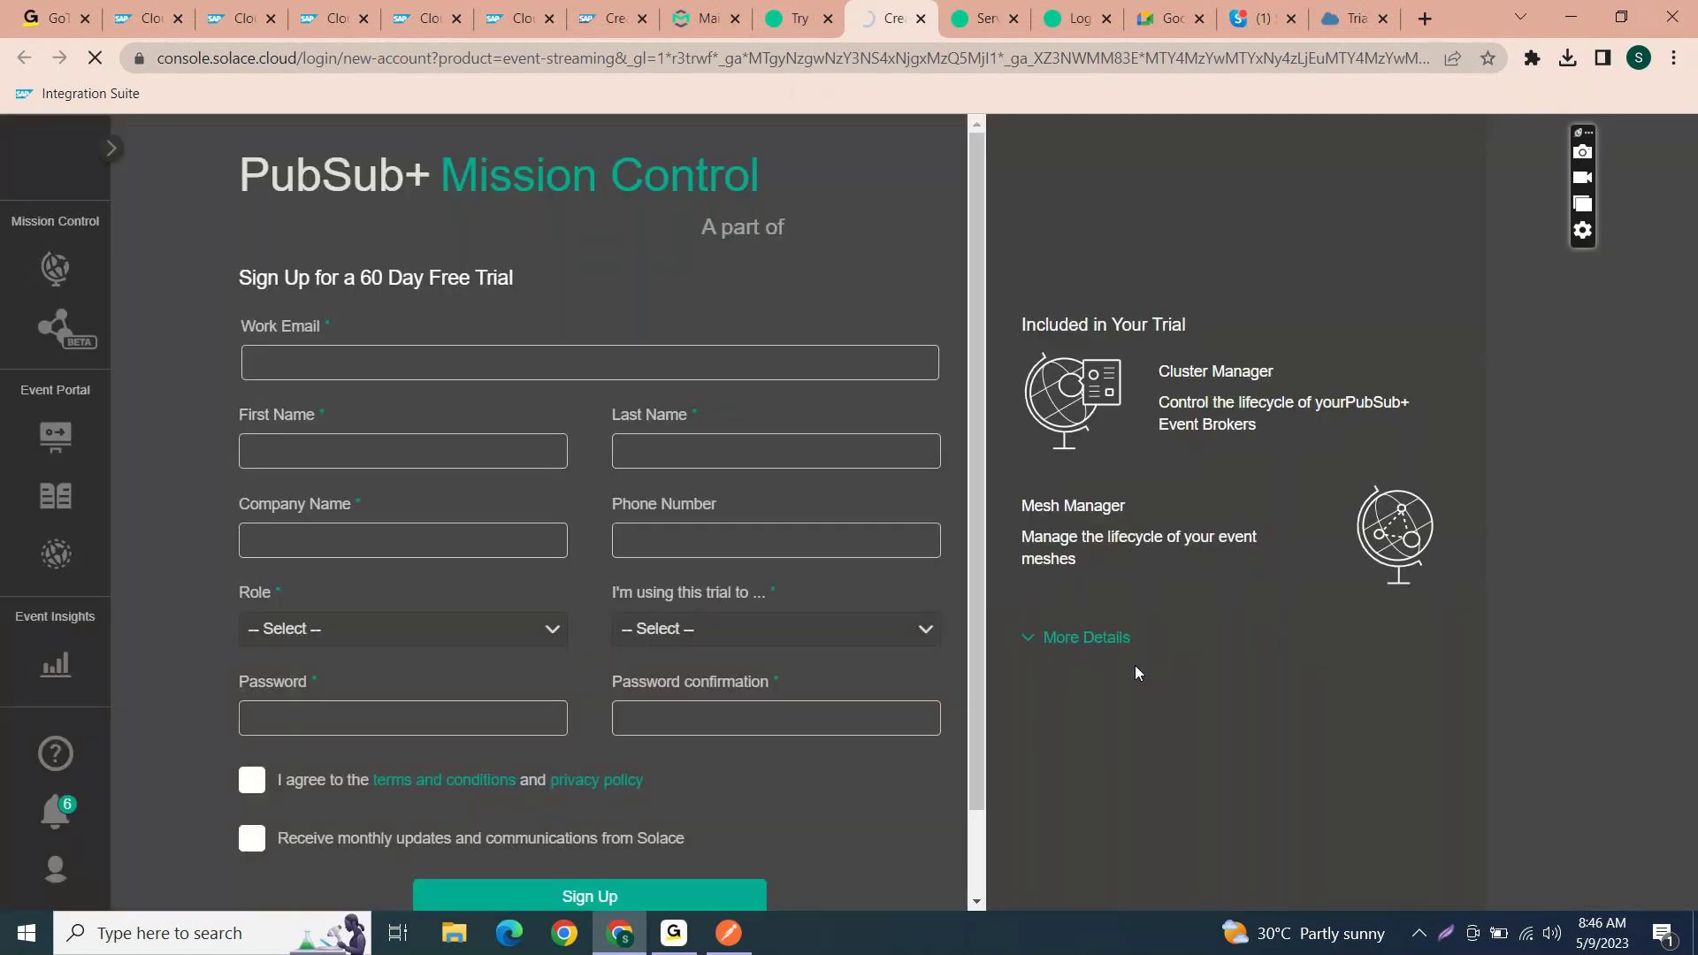
pyautogui.click(468, 382)
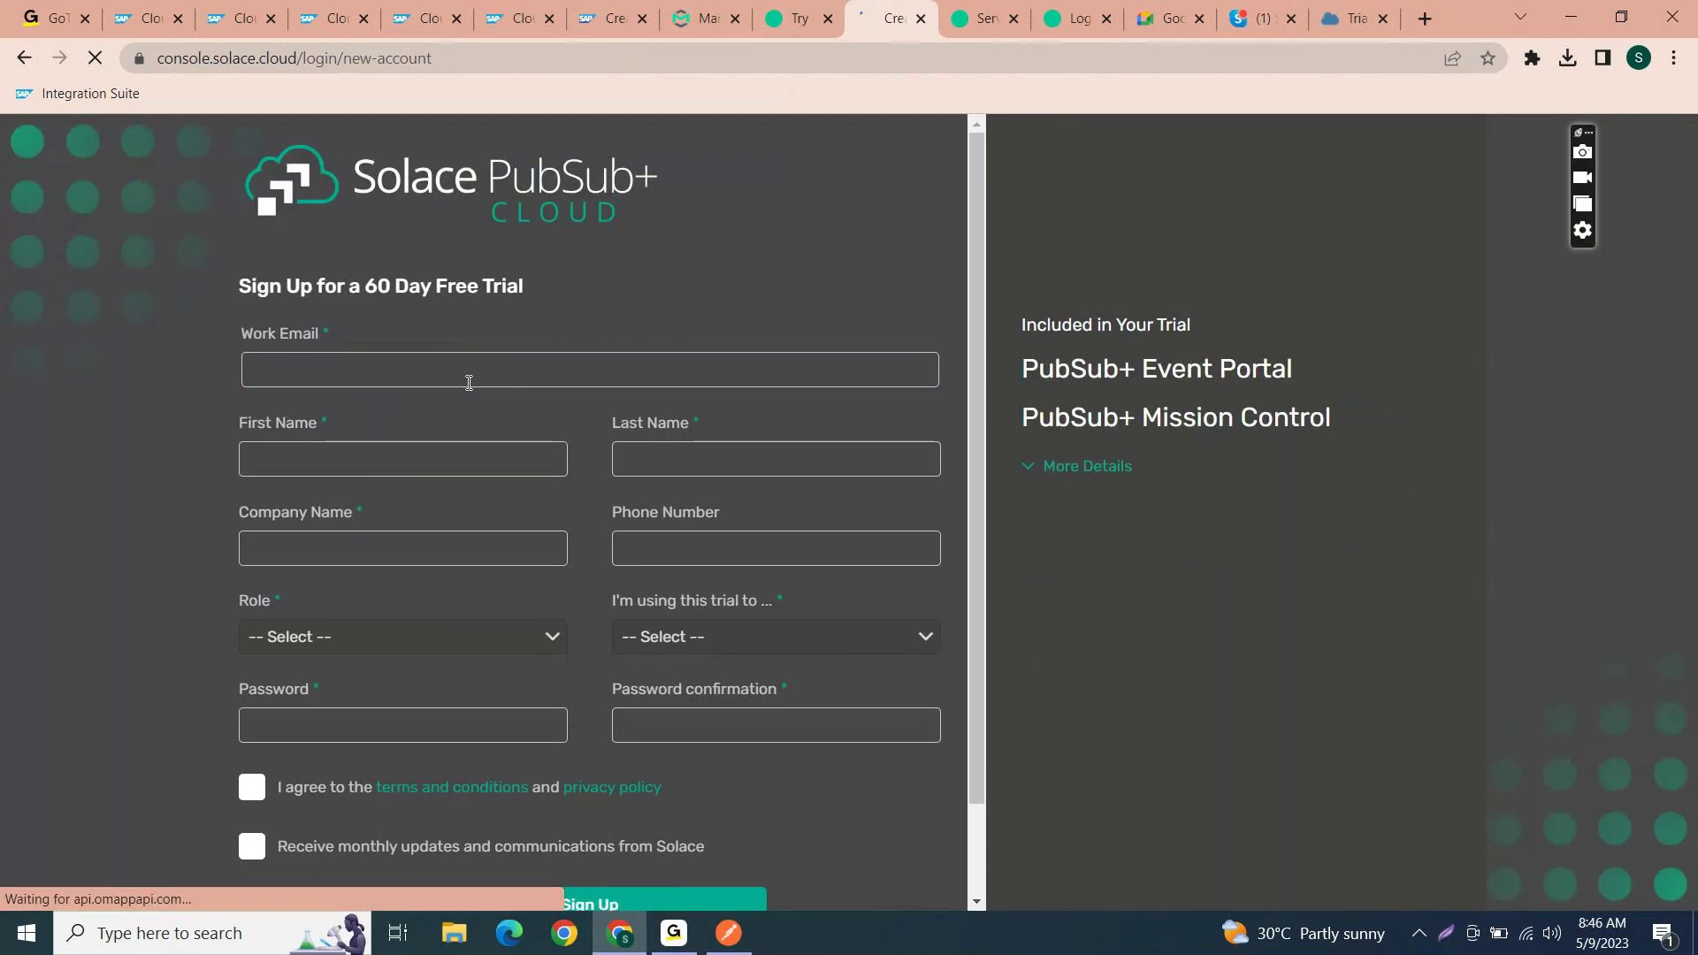
pyautogui.click(444, 375)
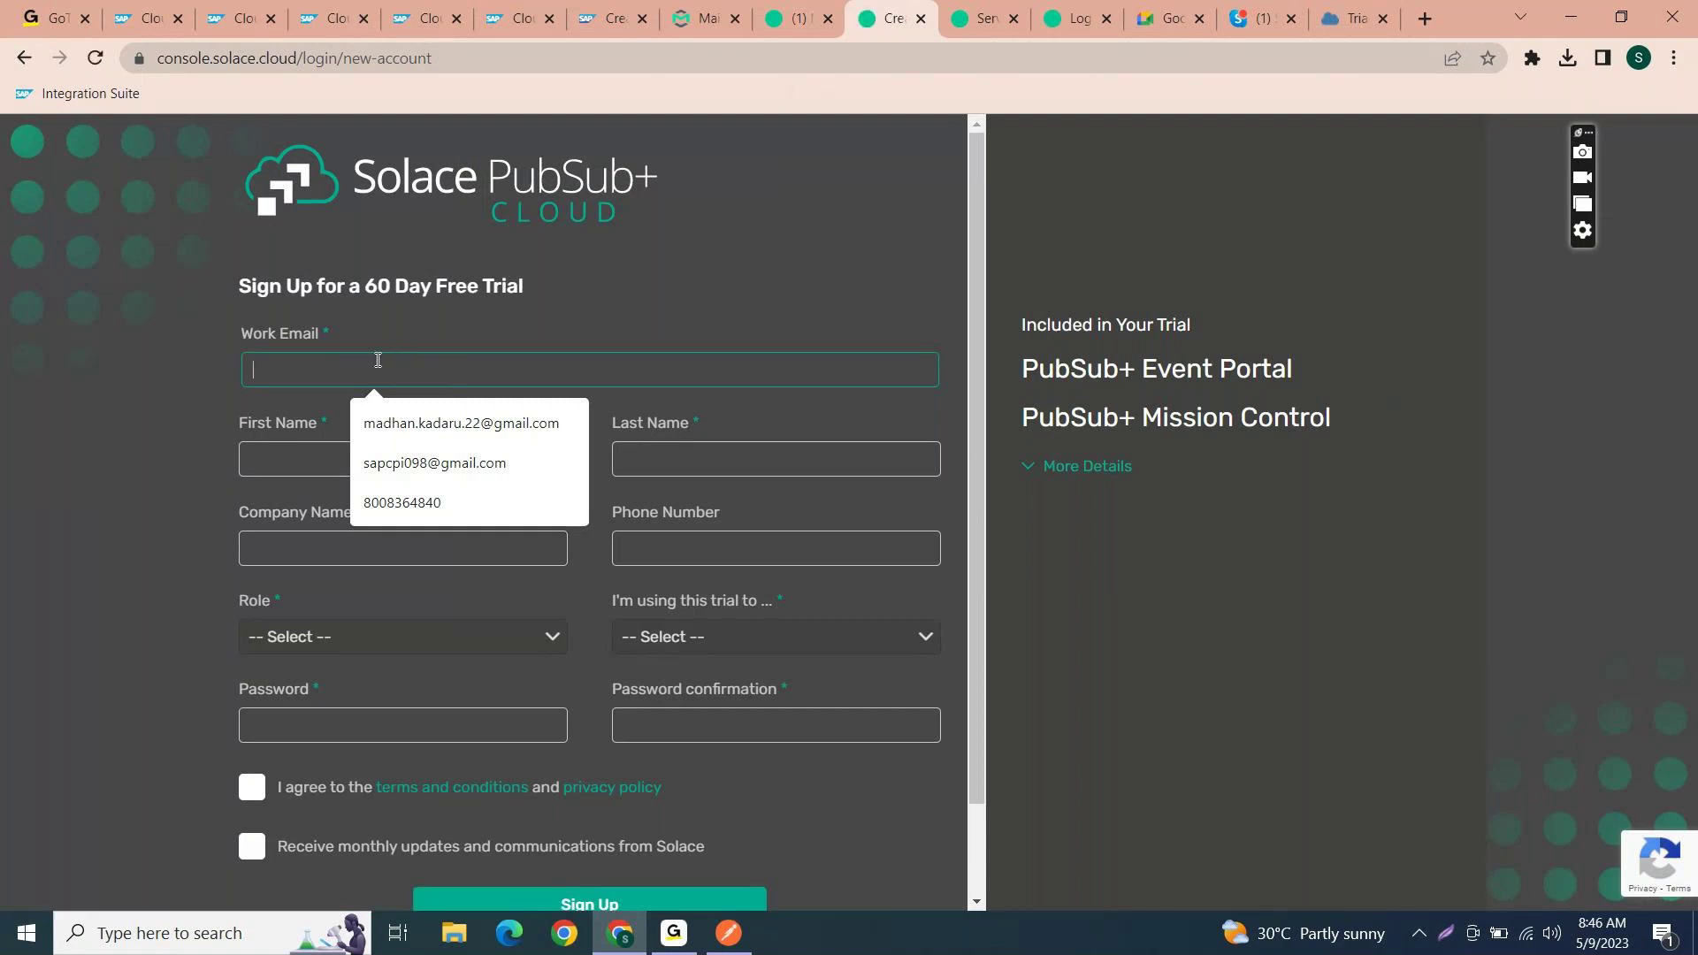
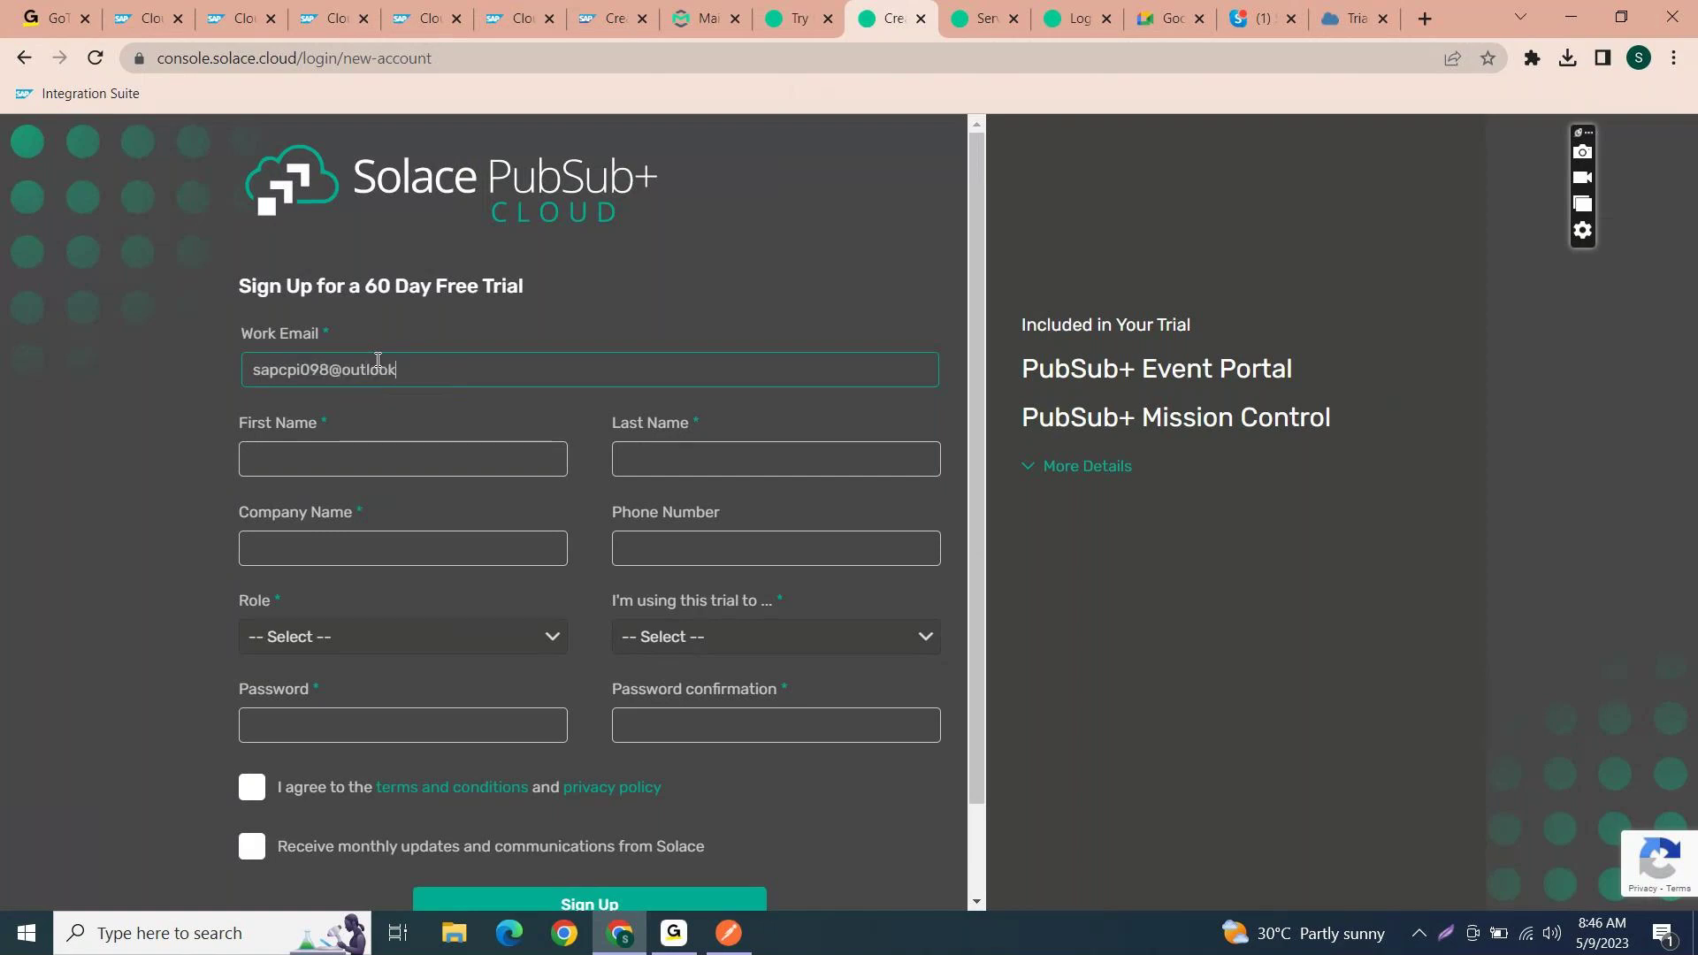
pyautogui.click(426, 454)
pyautogui.write('SAP')
pyautogui.press('Tab')
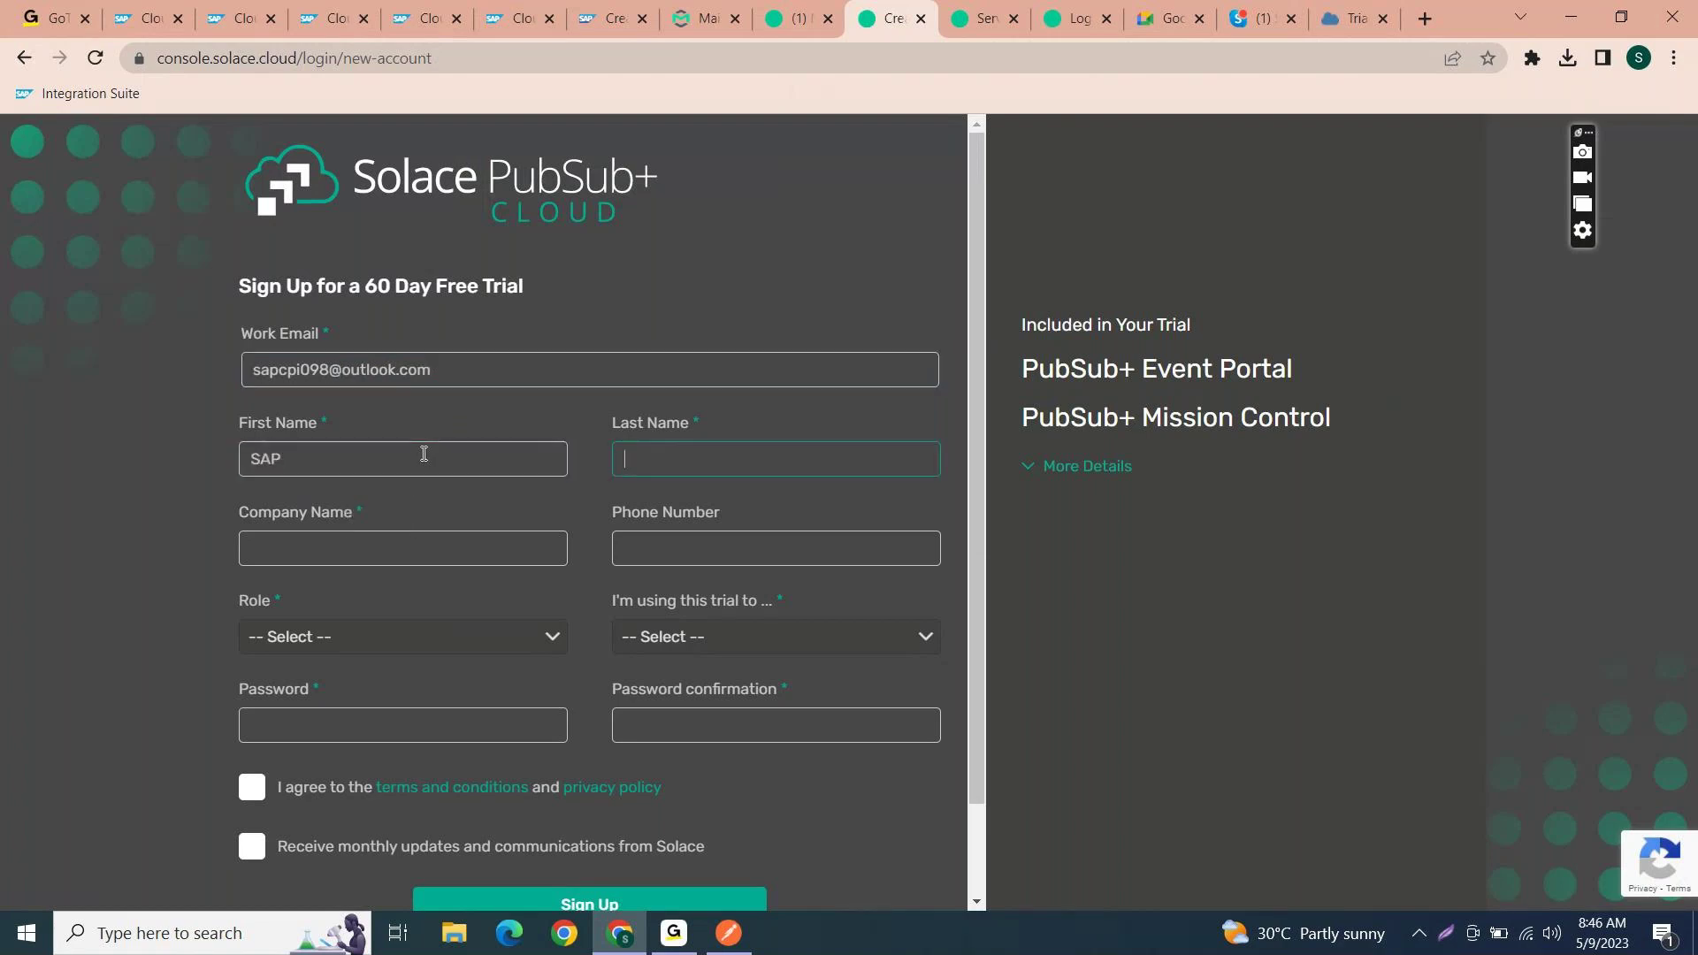
pyautogui.write('CPI')
pyautogui.click(332, 549)
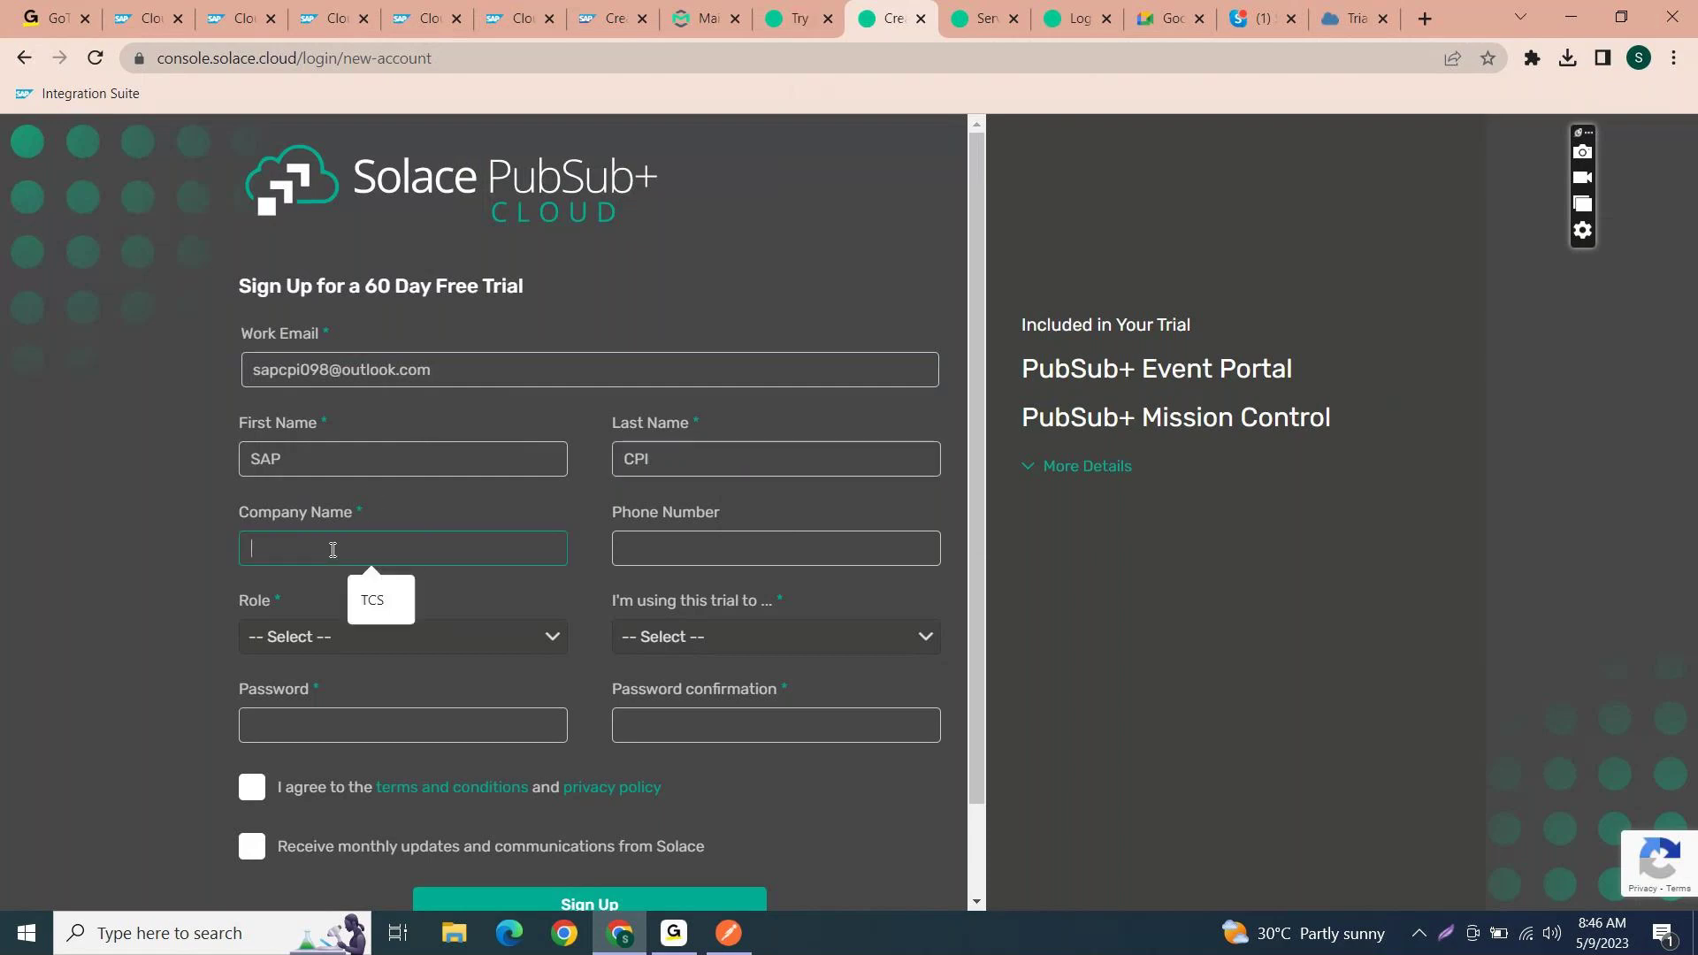
pyautogui.write('TCS')
pyautogui.click(801, 542)
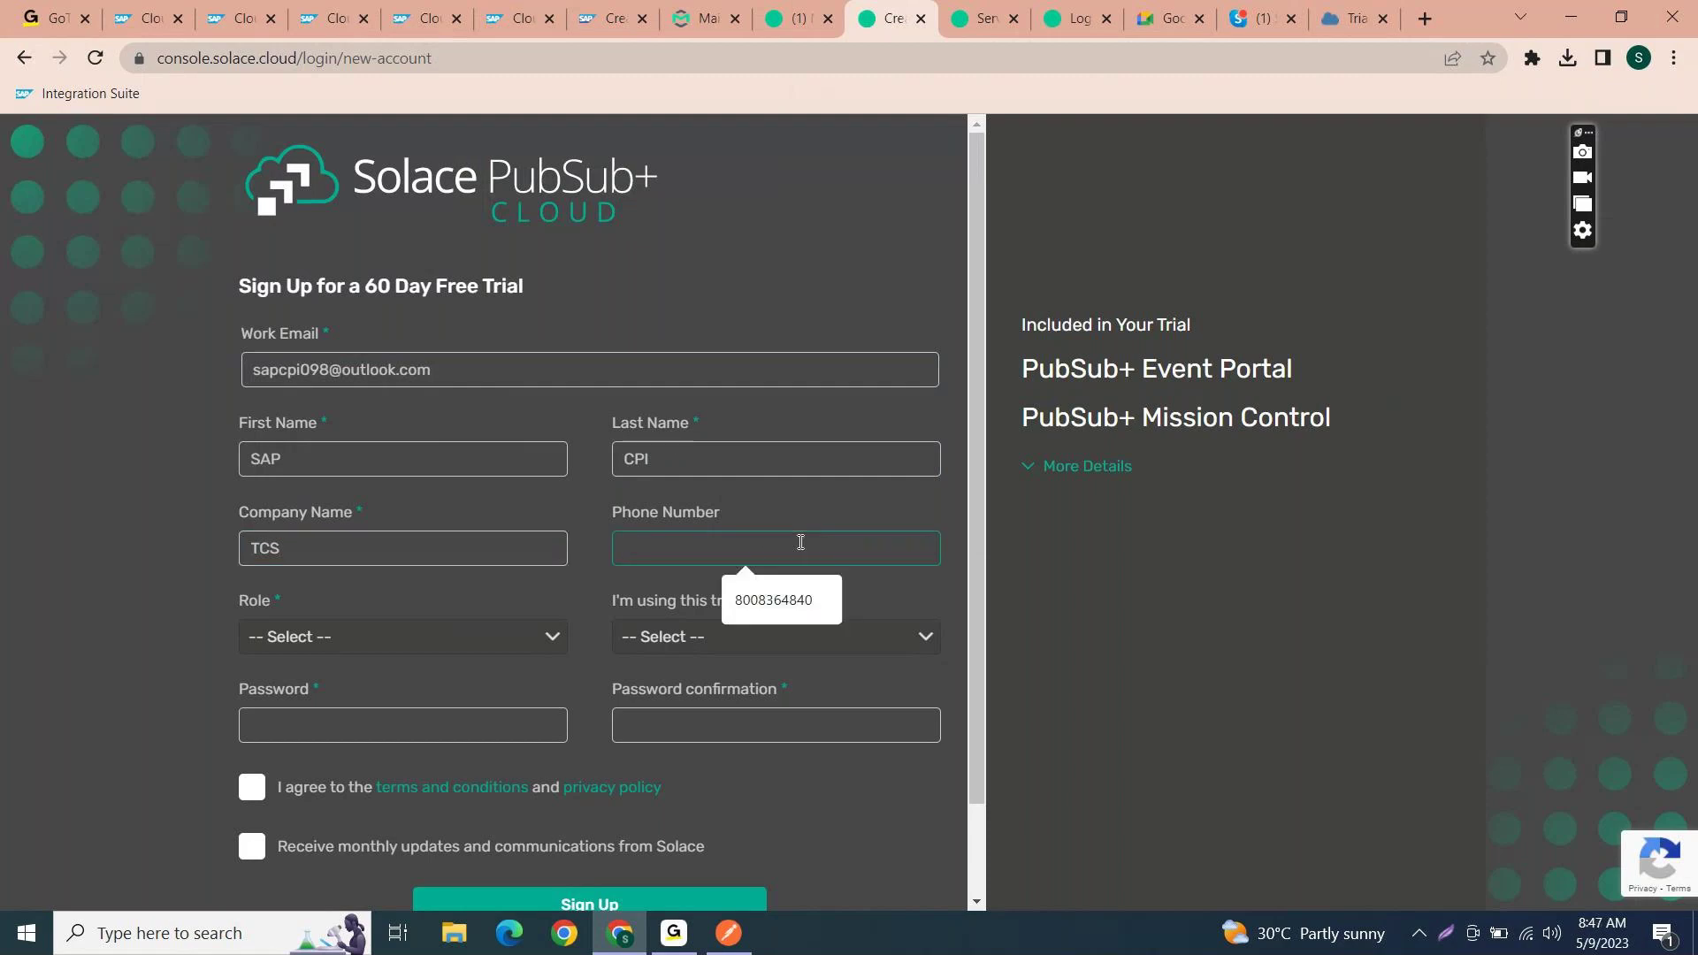
# - Choose Developer as the role and Become Solace certified as the trial purpose
pyautogui.click(488, 633)
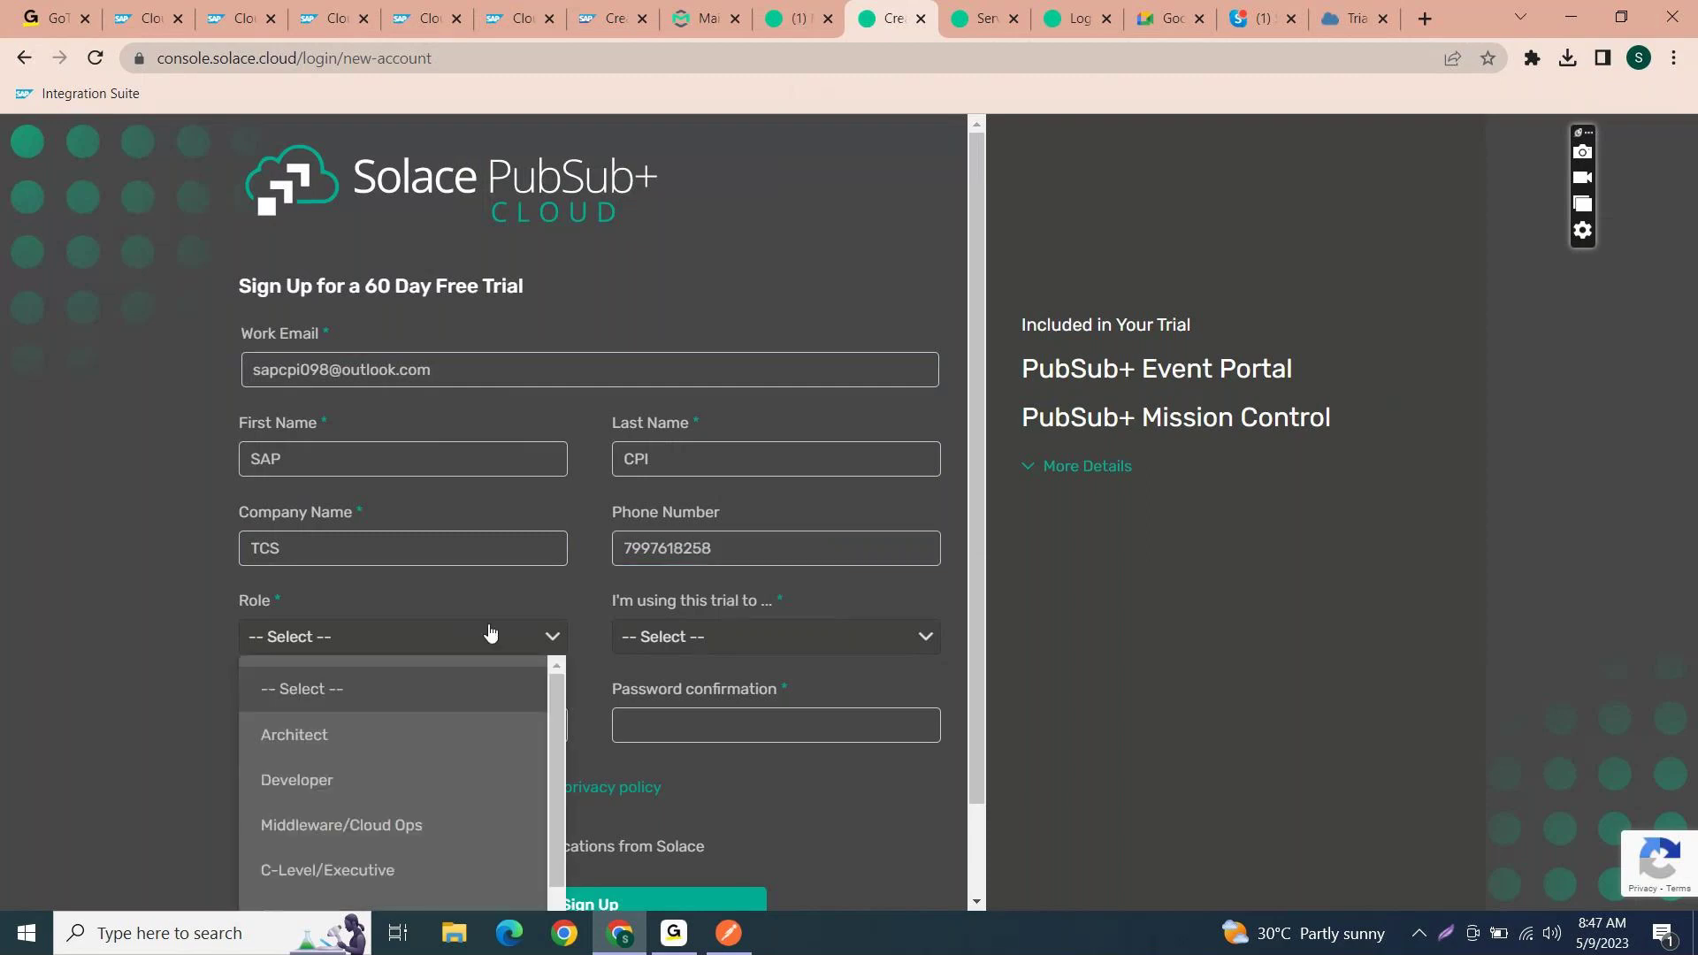
pyautogui.click(432, 778)
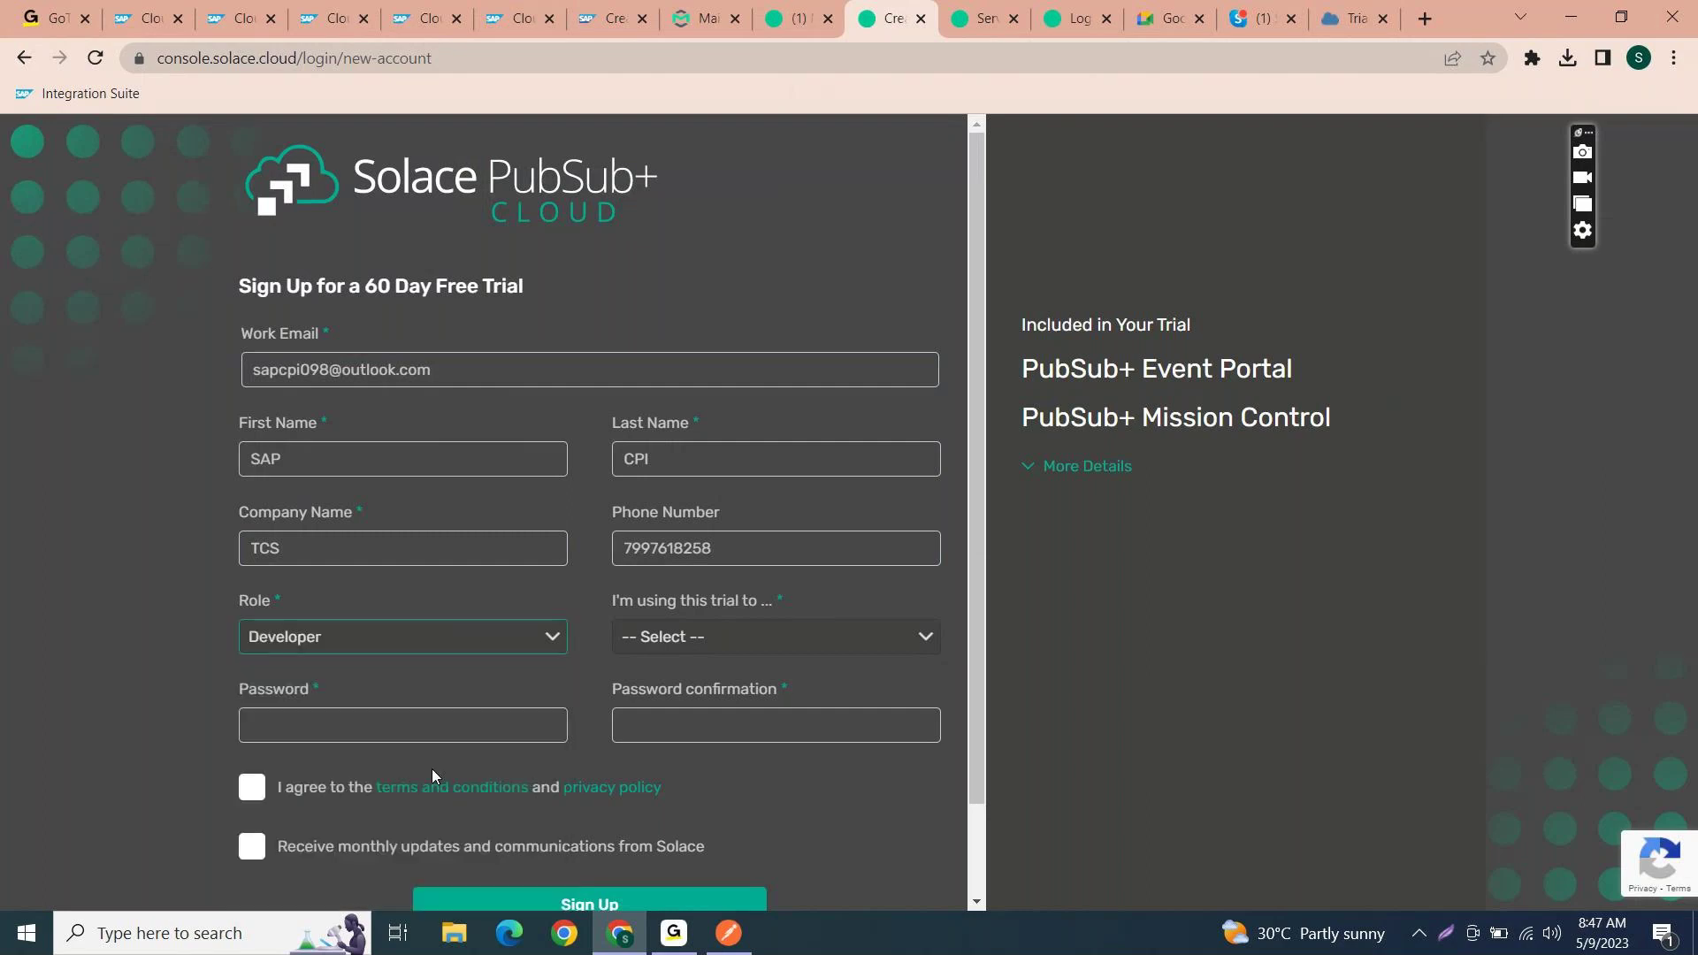
pyautogui.click(755, 633)
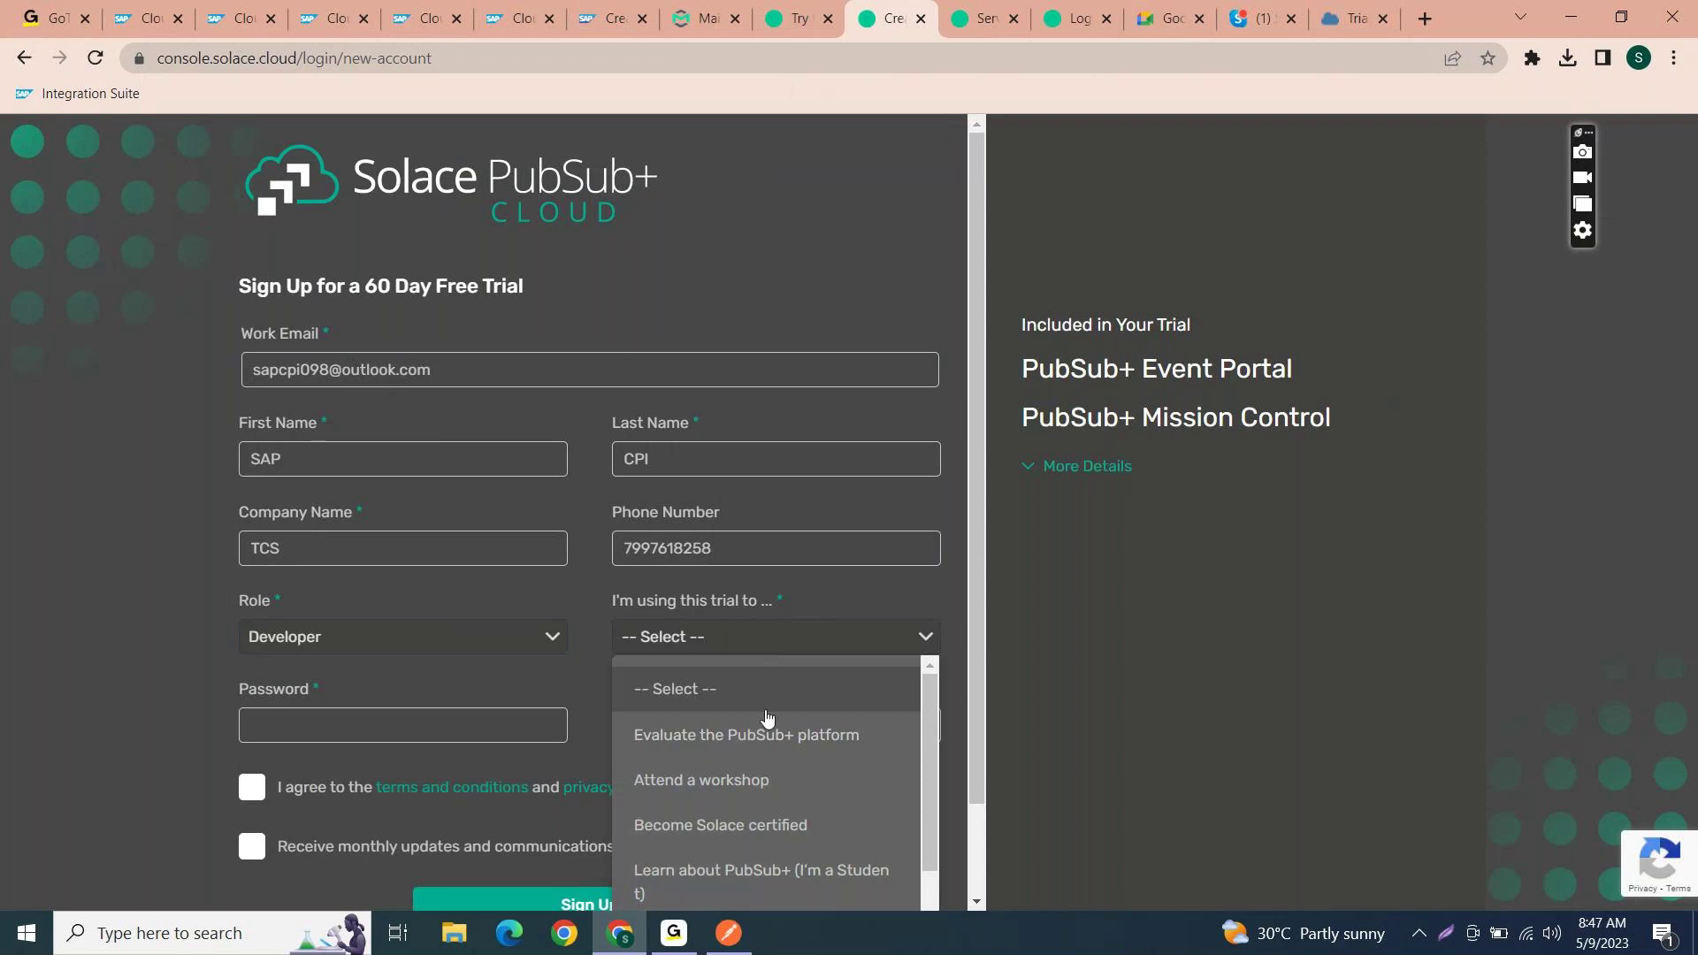
pyautogui.scroll(-1, 766, 768)
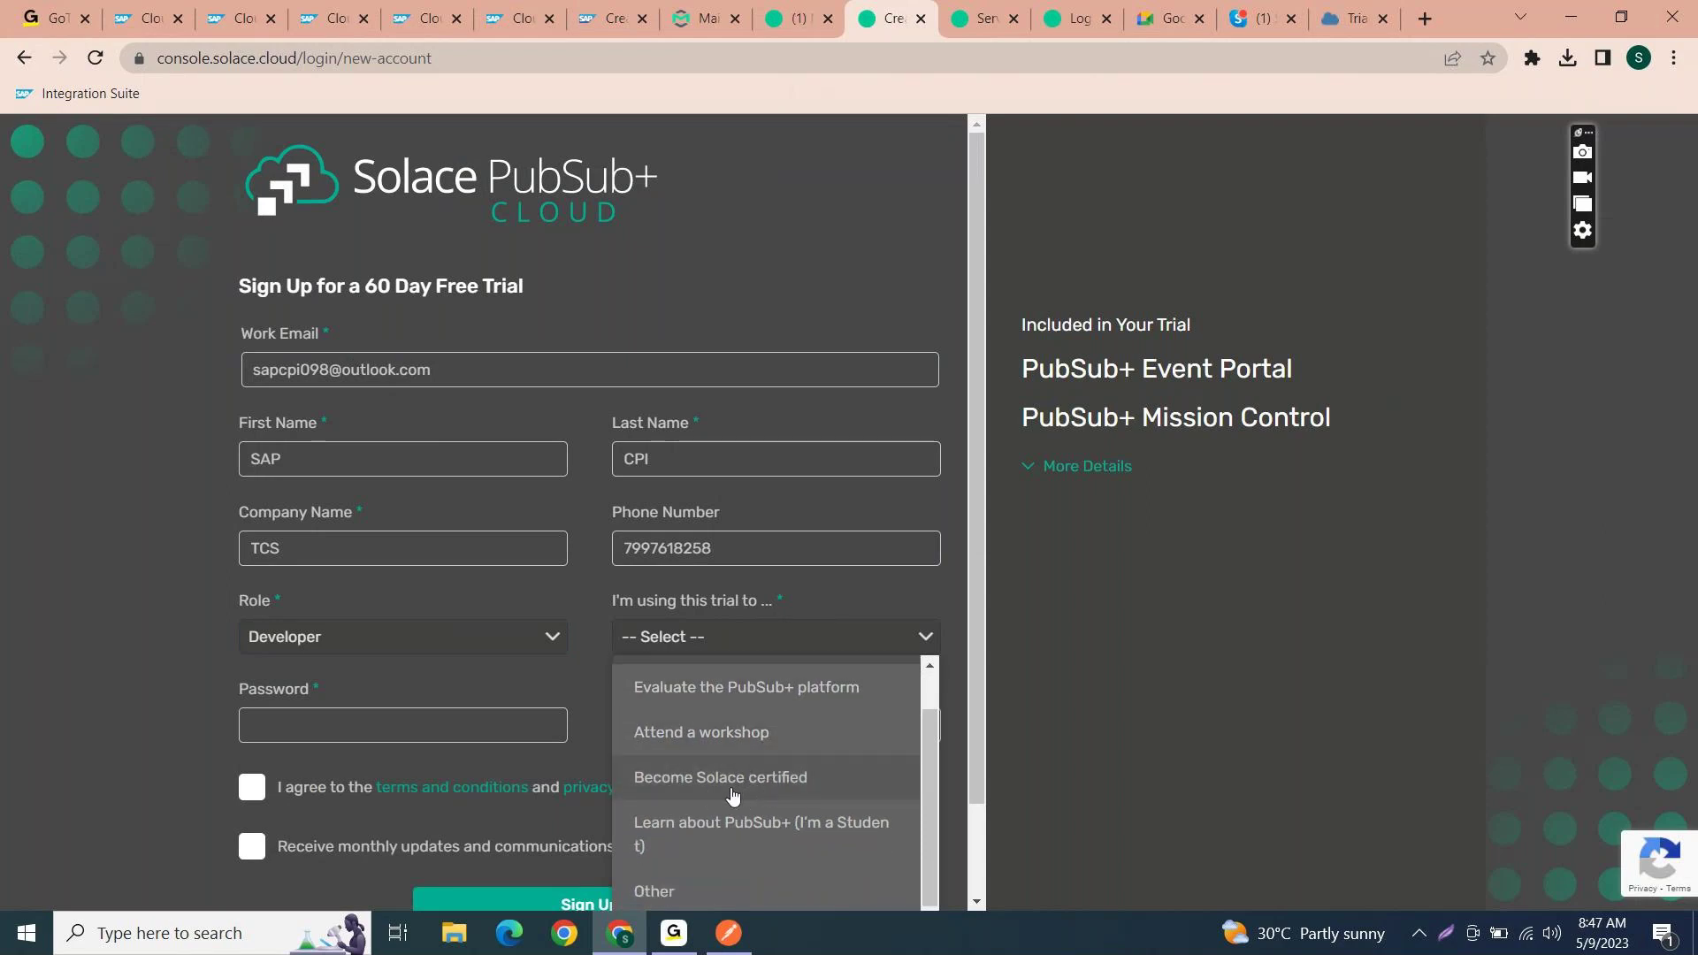
pyautogui.click(730, 787)
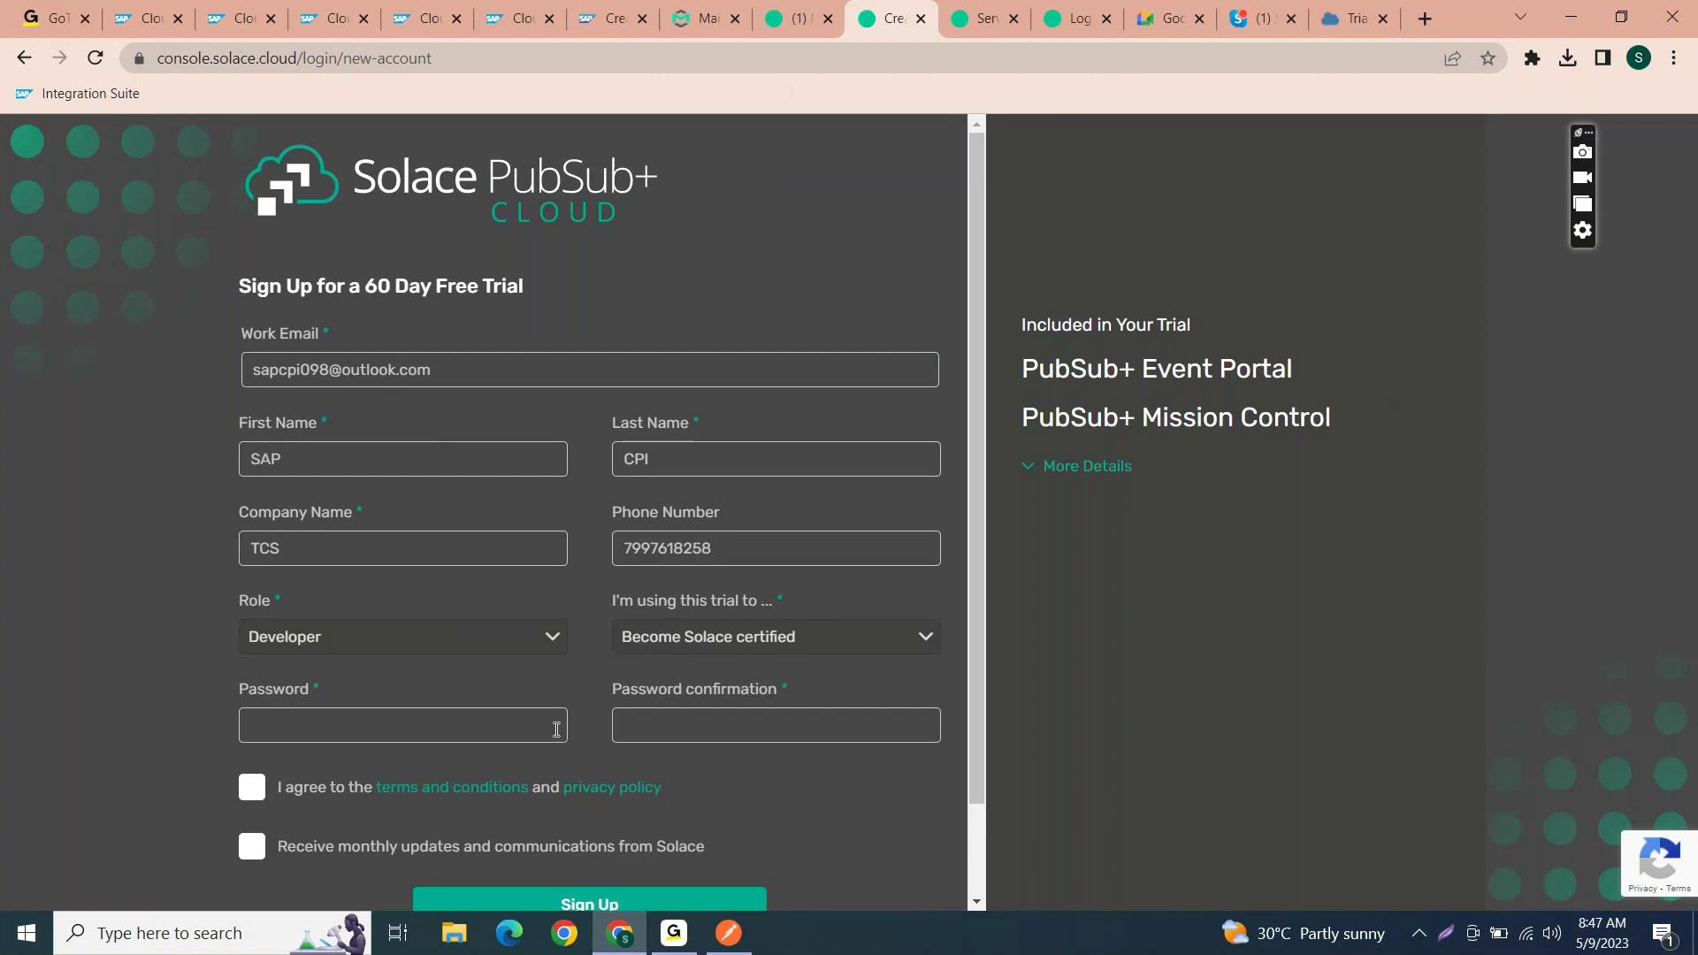
# - Enter and confirm the account password, accept the terms, opt in to updates, and submit
pyautogui.click(551, 728)
pyautogui.write('12')
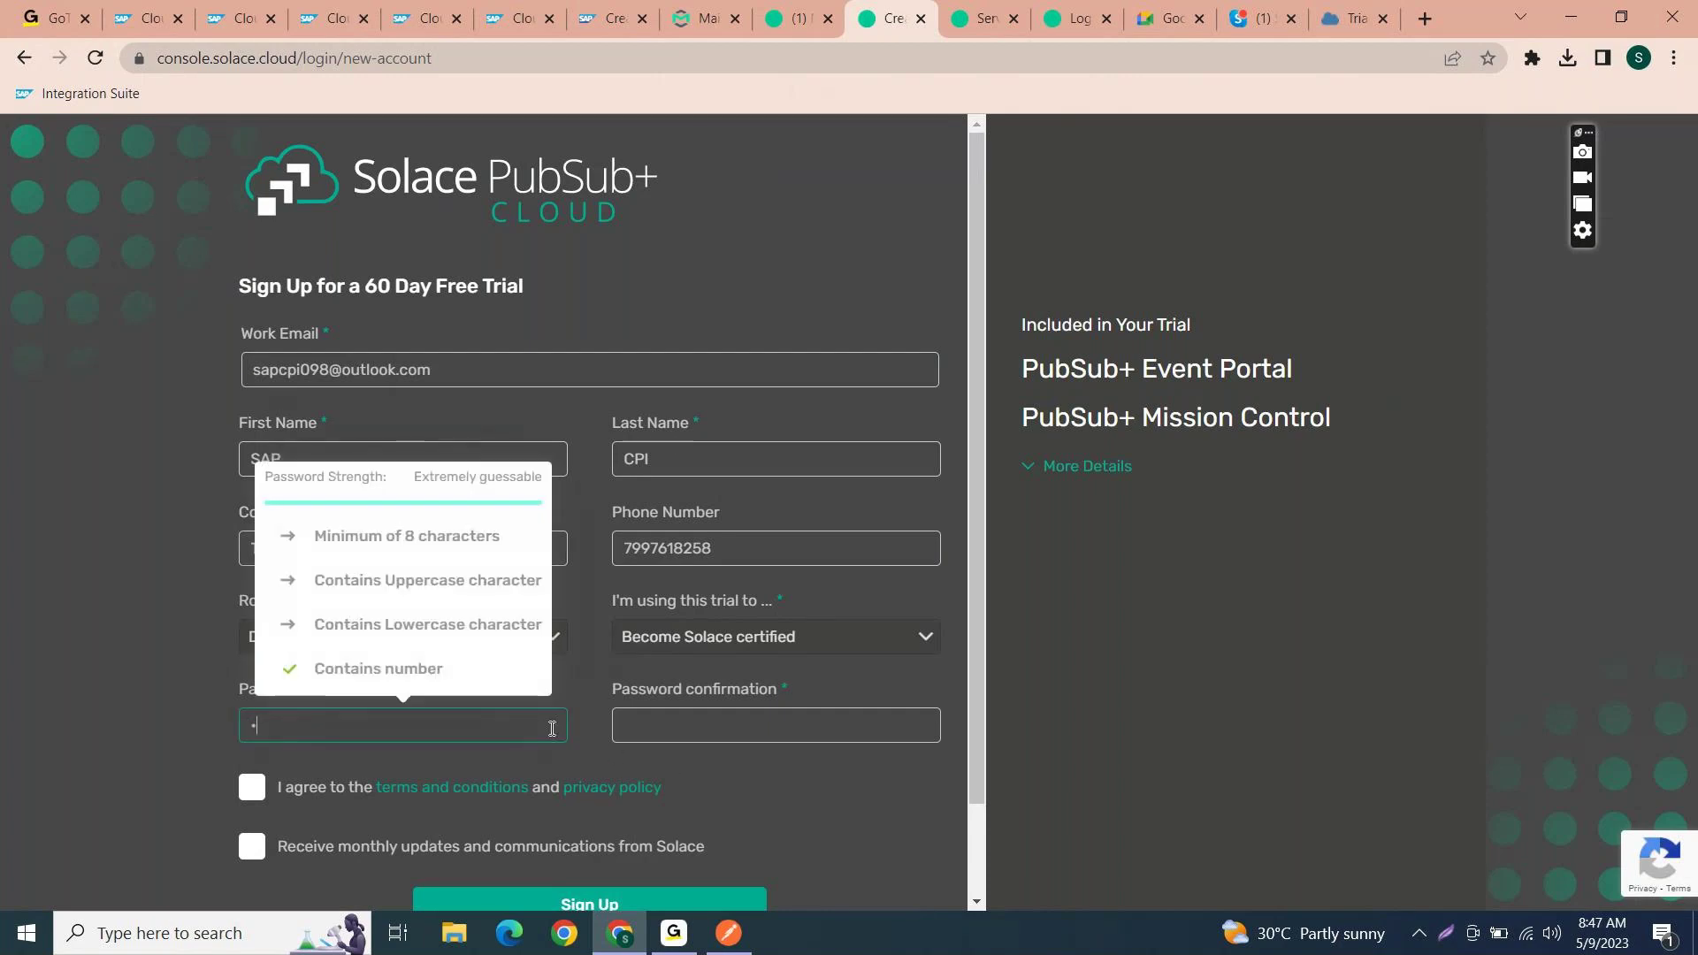
pyautogui.write('•••••')
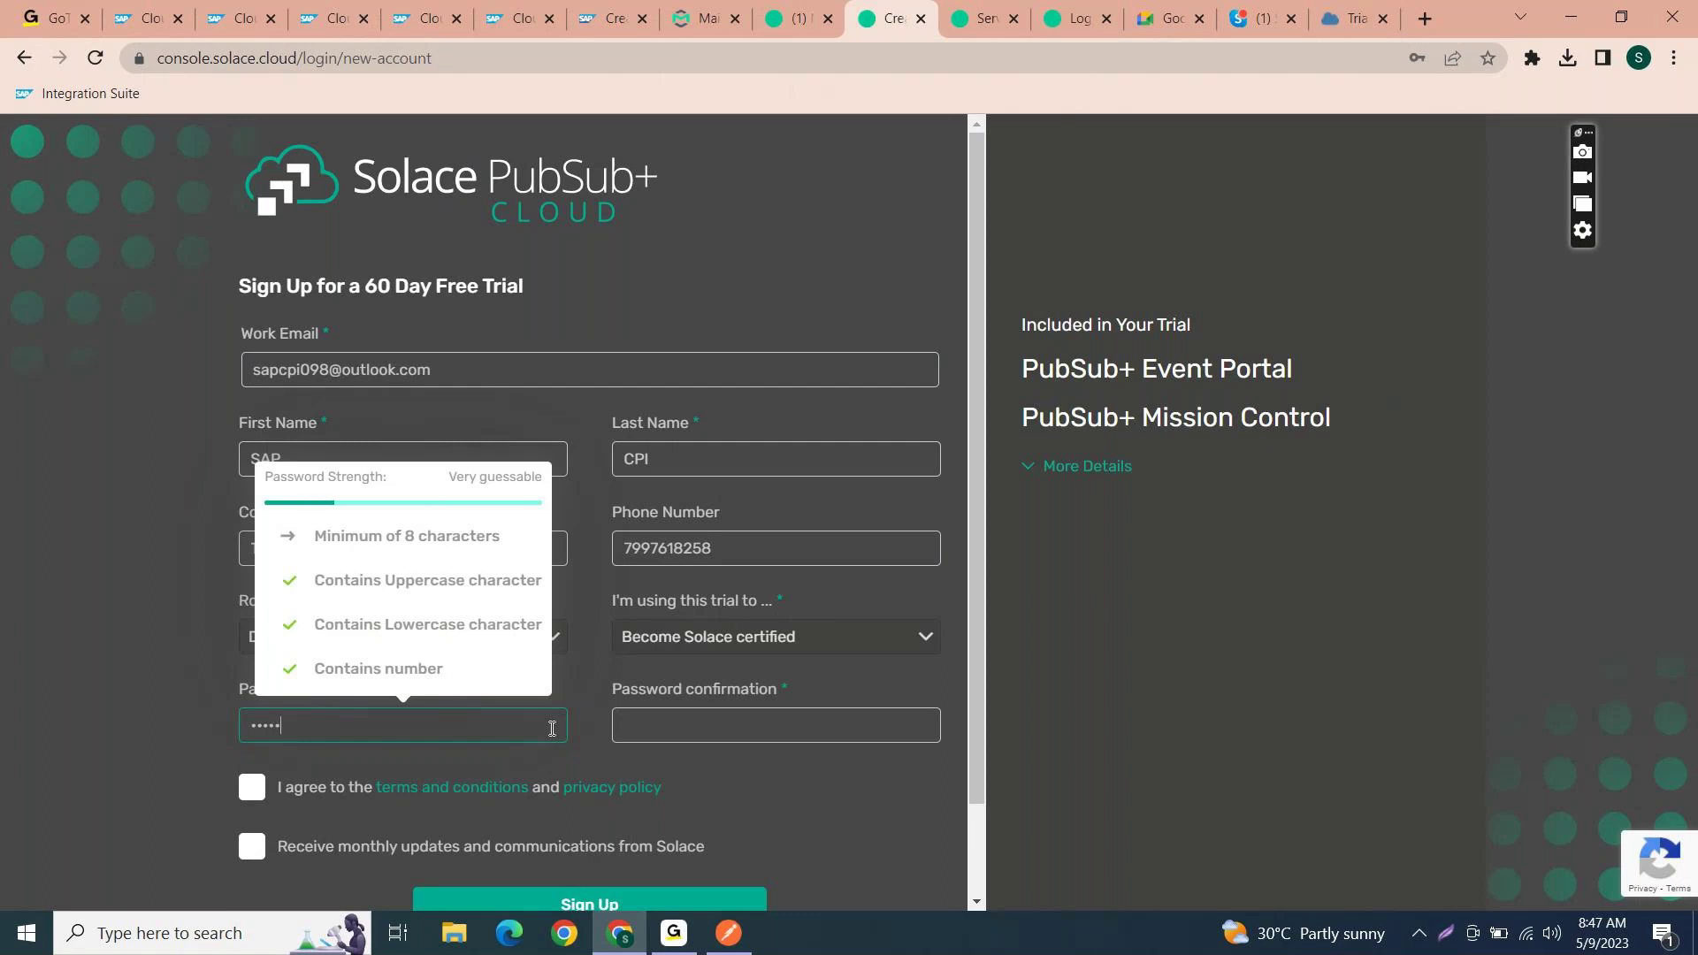
pyautogui.write('••••')
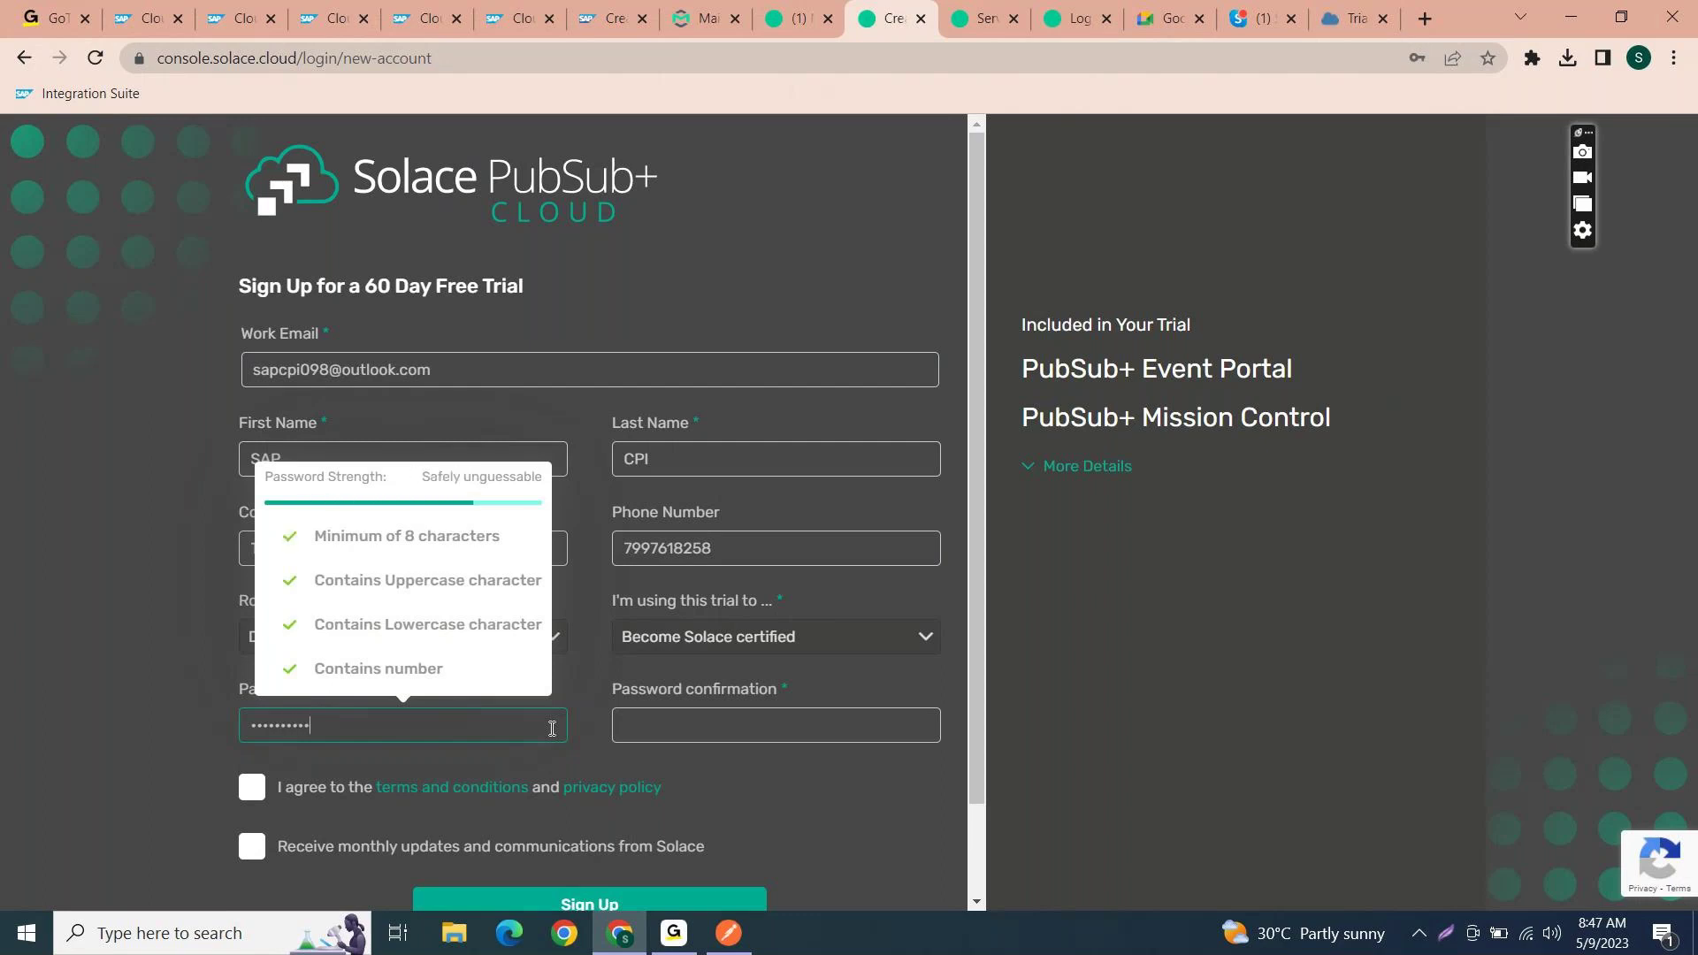
pyautogui.press('Tab')
pyautogui.write('1••••••')
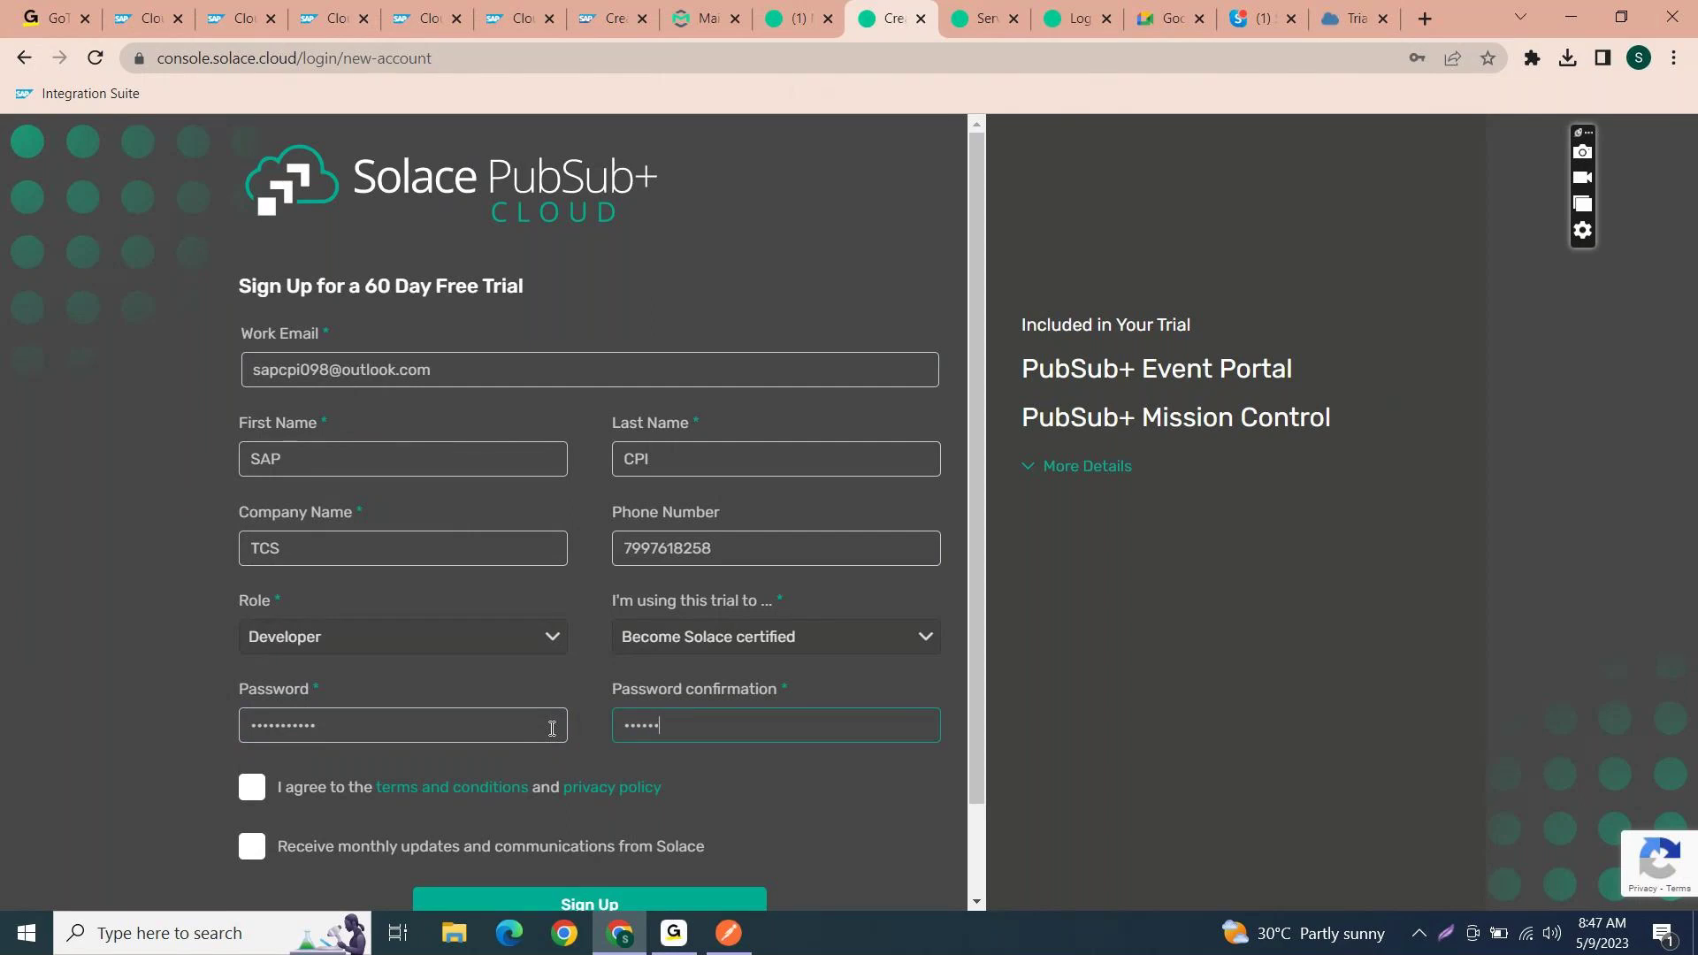
pyautogui.write('••••')
pyautogui.click(251, 786)
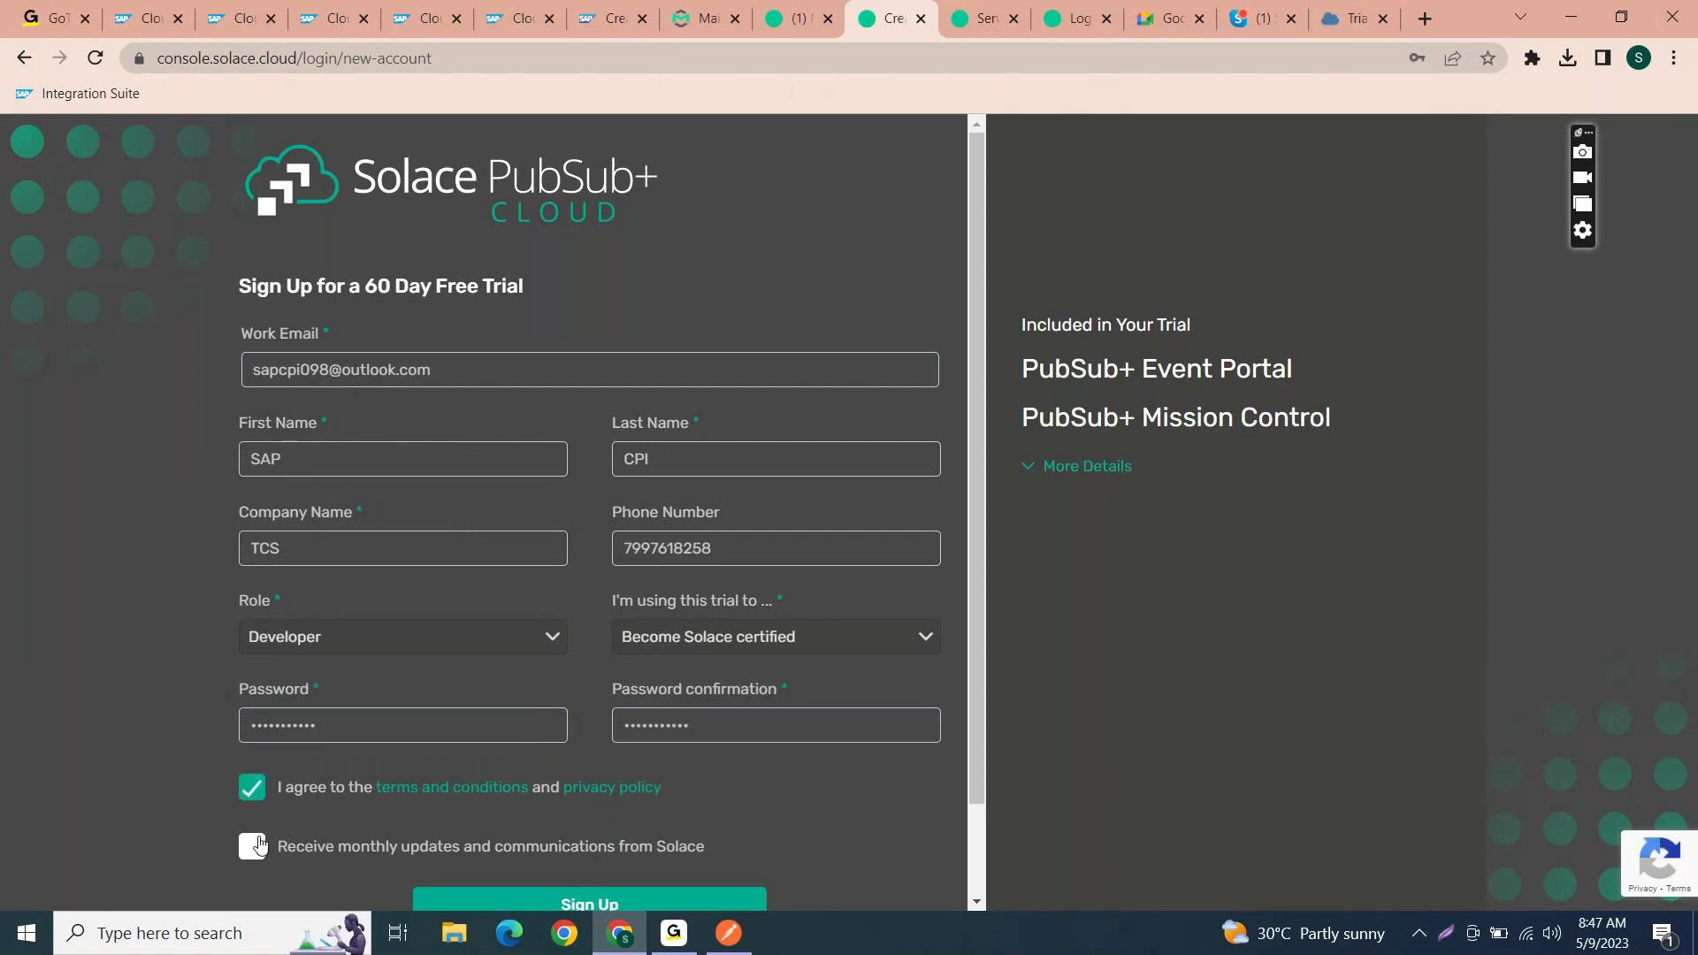
pyautogui.click(257, 844)
pyautogui.scroll(-1, 844, 775)
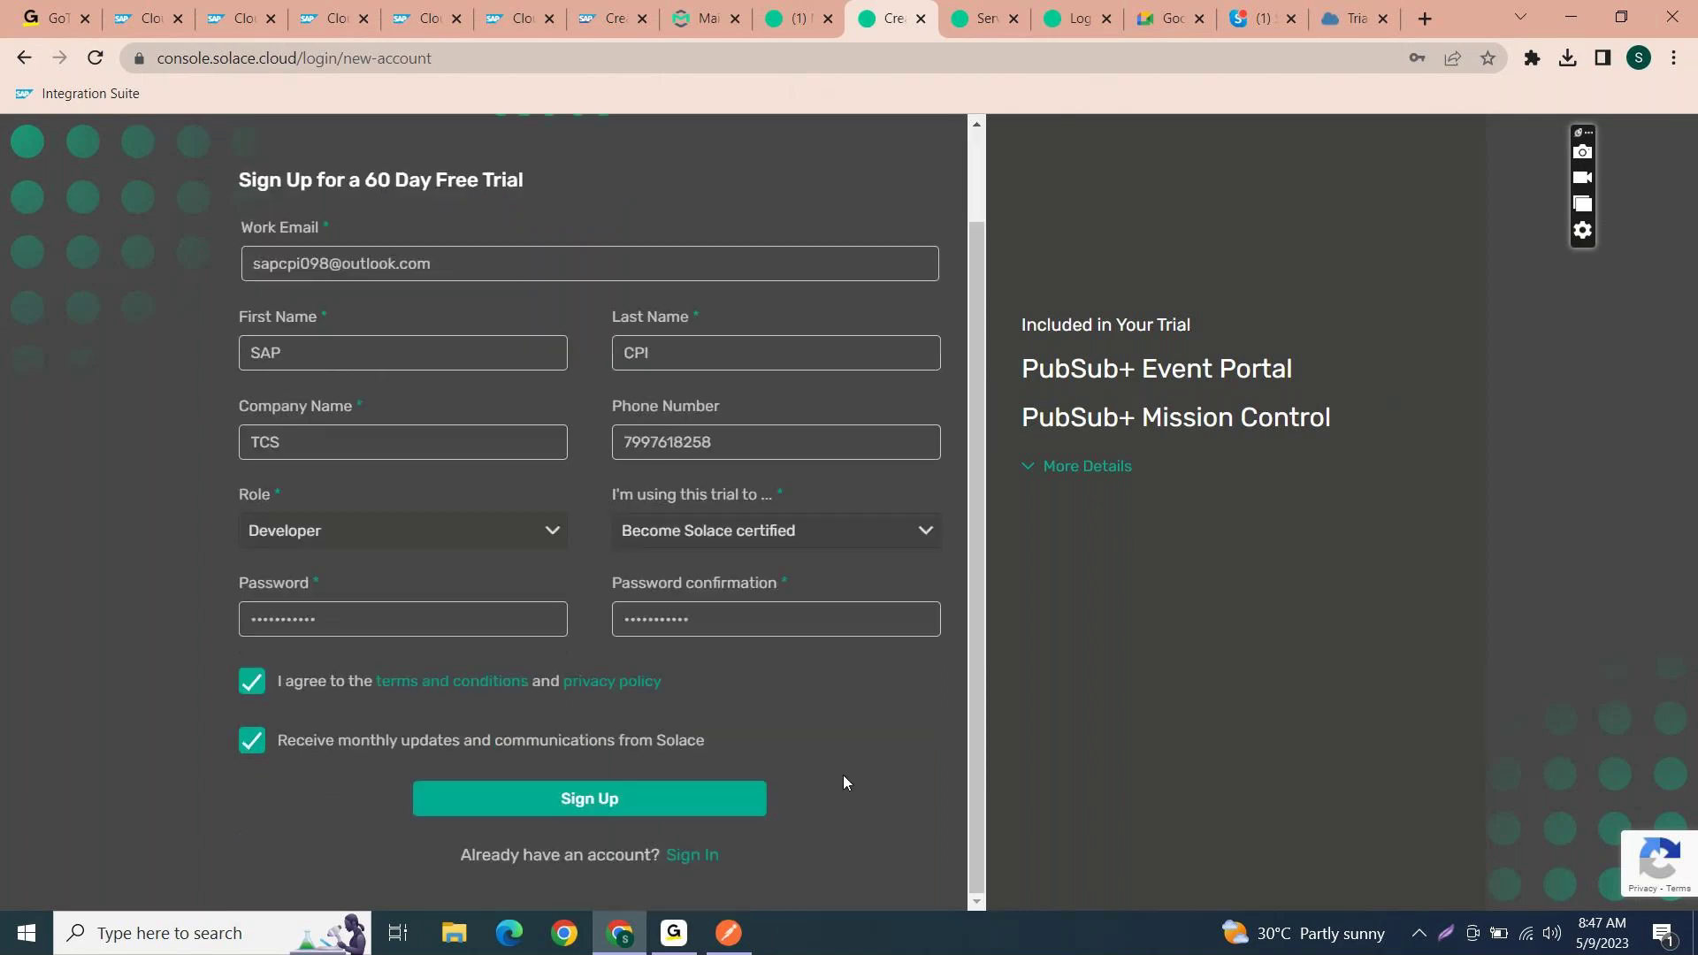
pyautogui.click(681, 795)
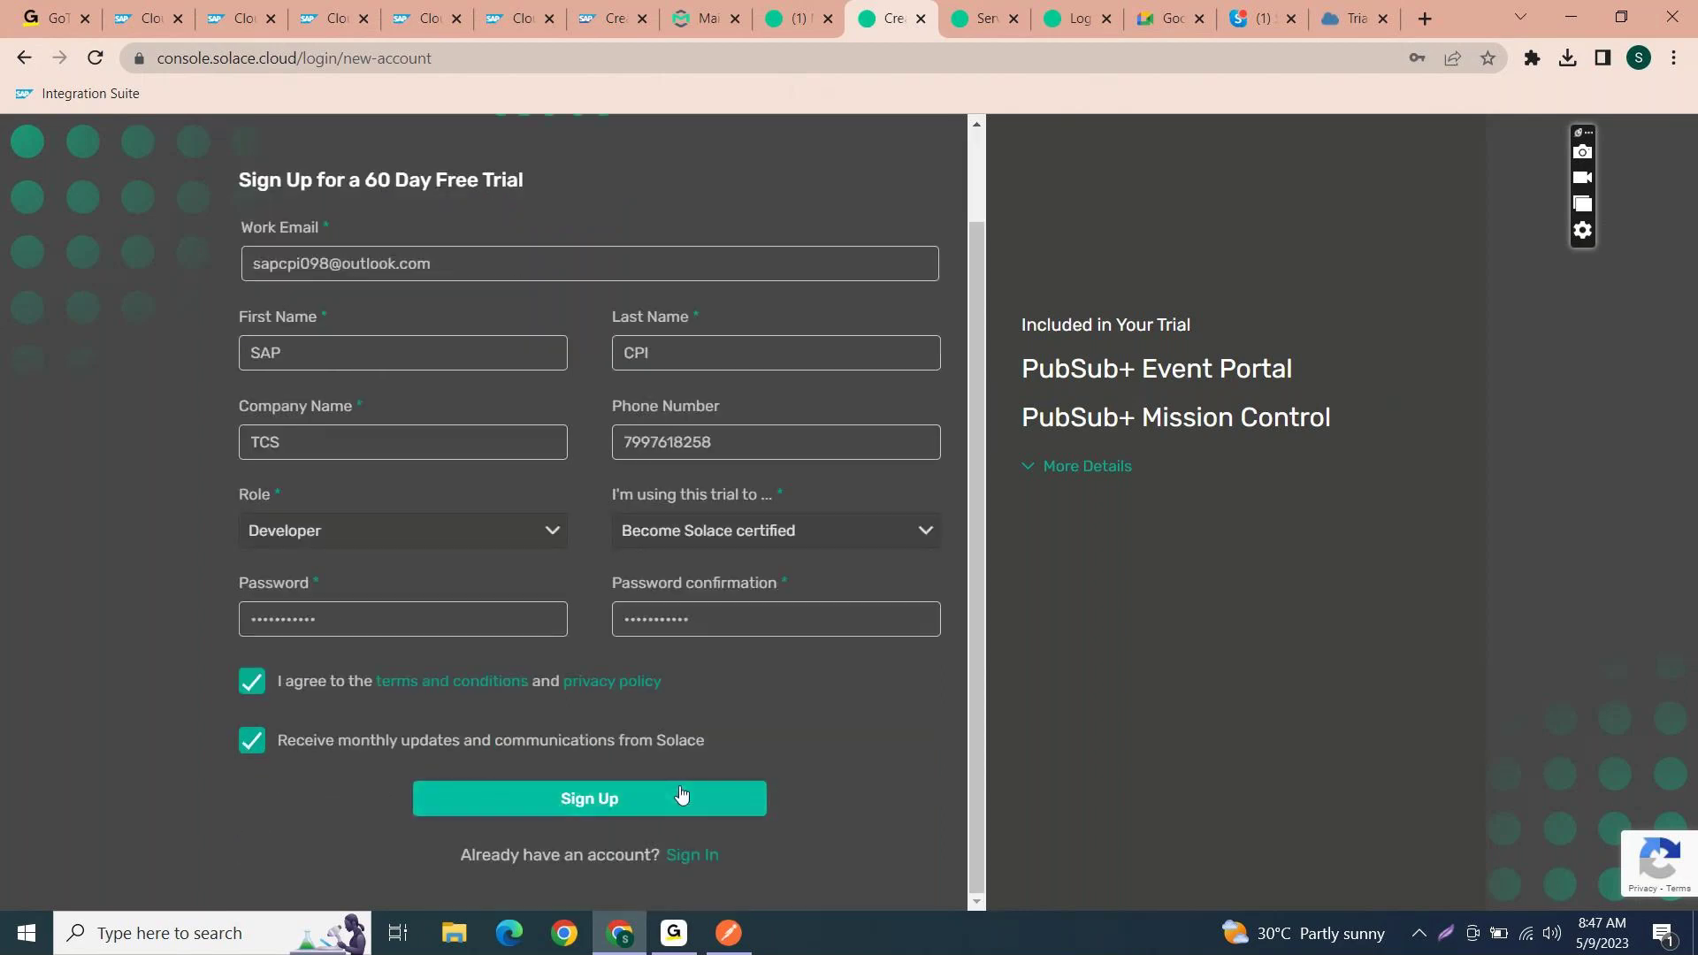
# - Re-enter the mismatched password confirmation and resubmit the sign-up form
pyautogui.click(817, 618)
pyautogui.hotkey('ctrl', 'a')
pyautogui.press('BackSpace')
pyautogui.write('•••••••')
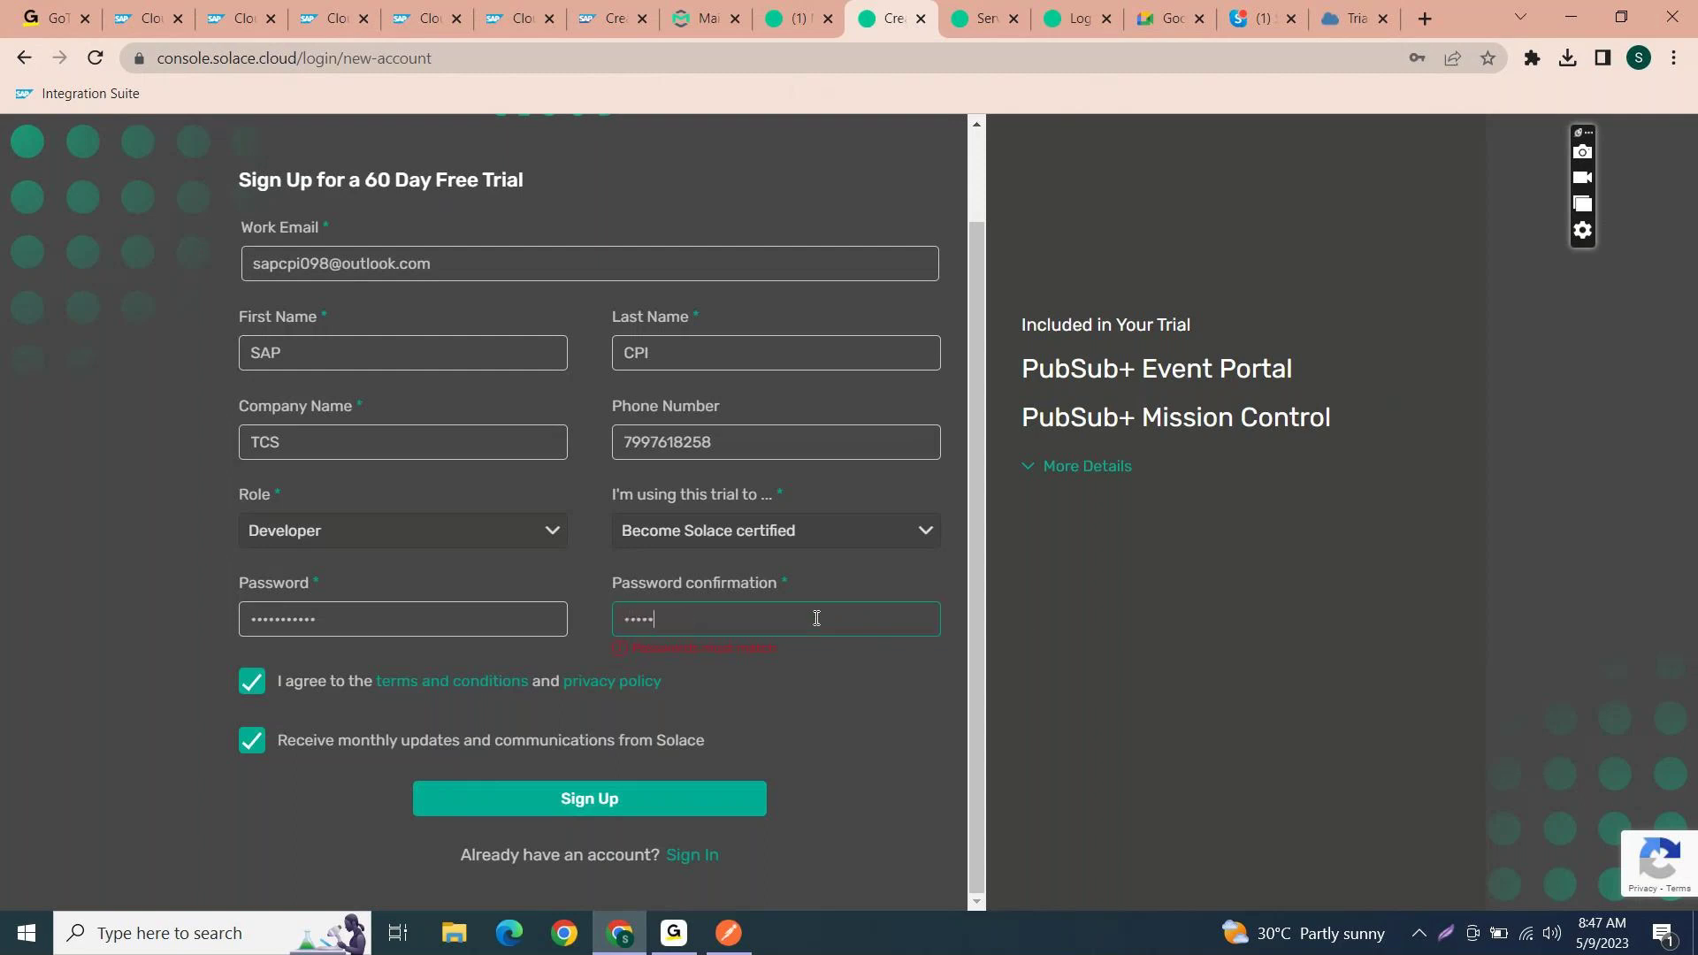
pyautogui.write('••••')
pyautogui.click(650, 796)
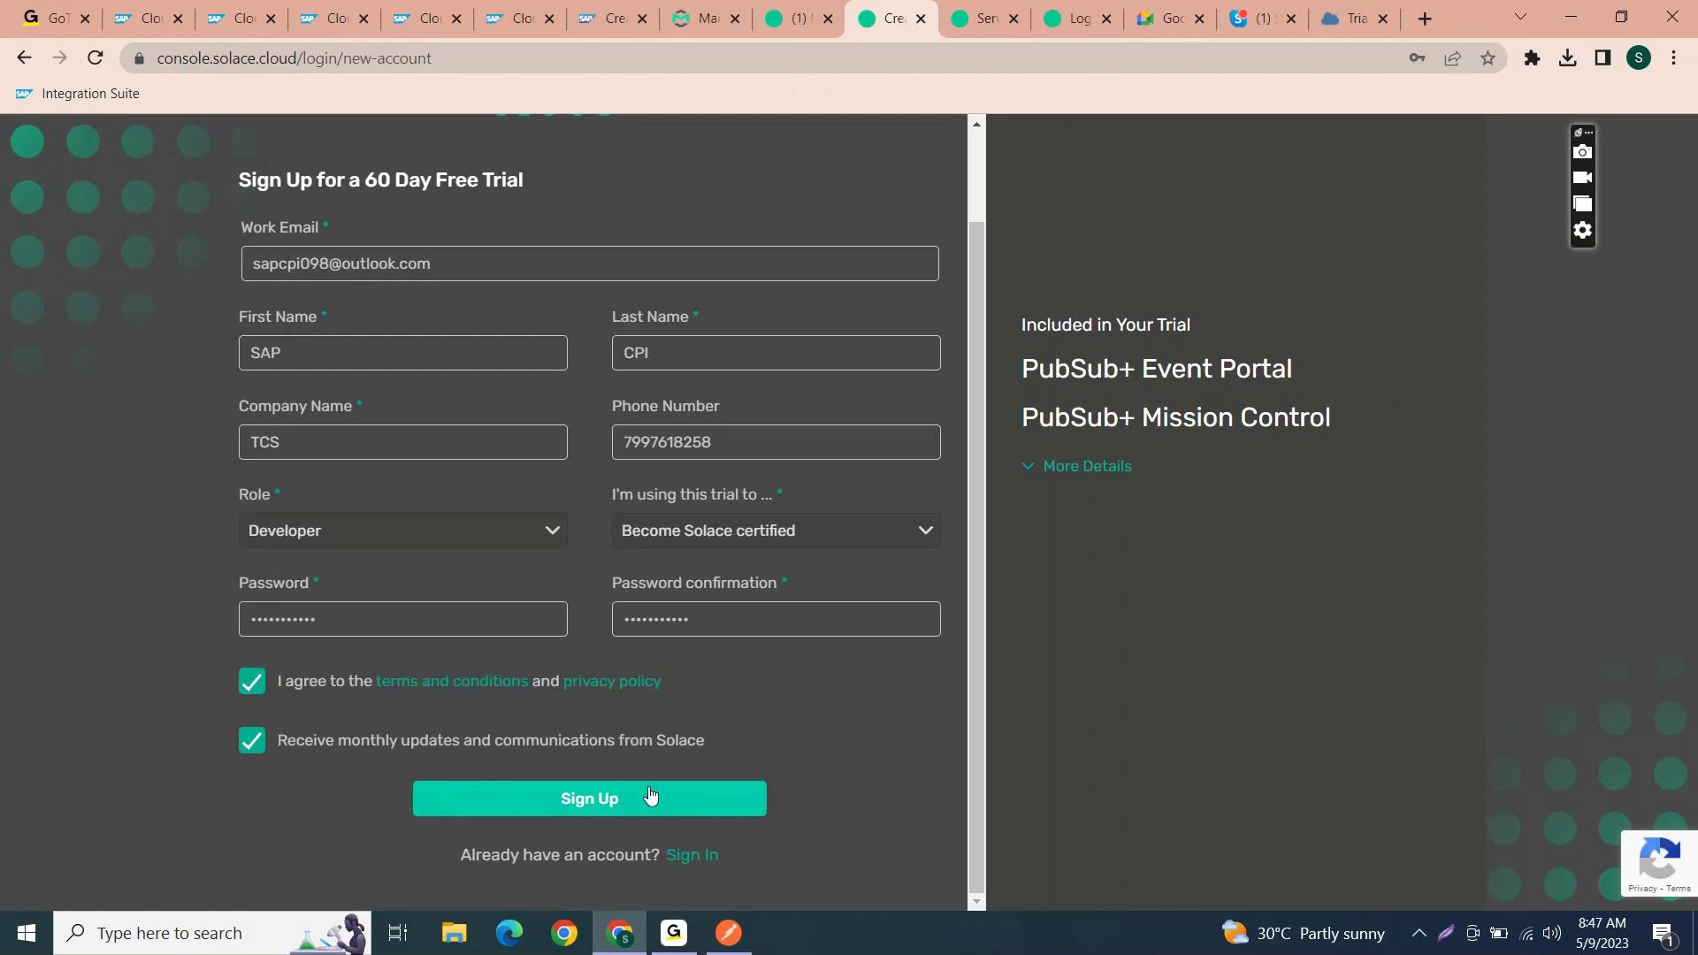
pyautogui.click(650, 795)
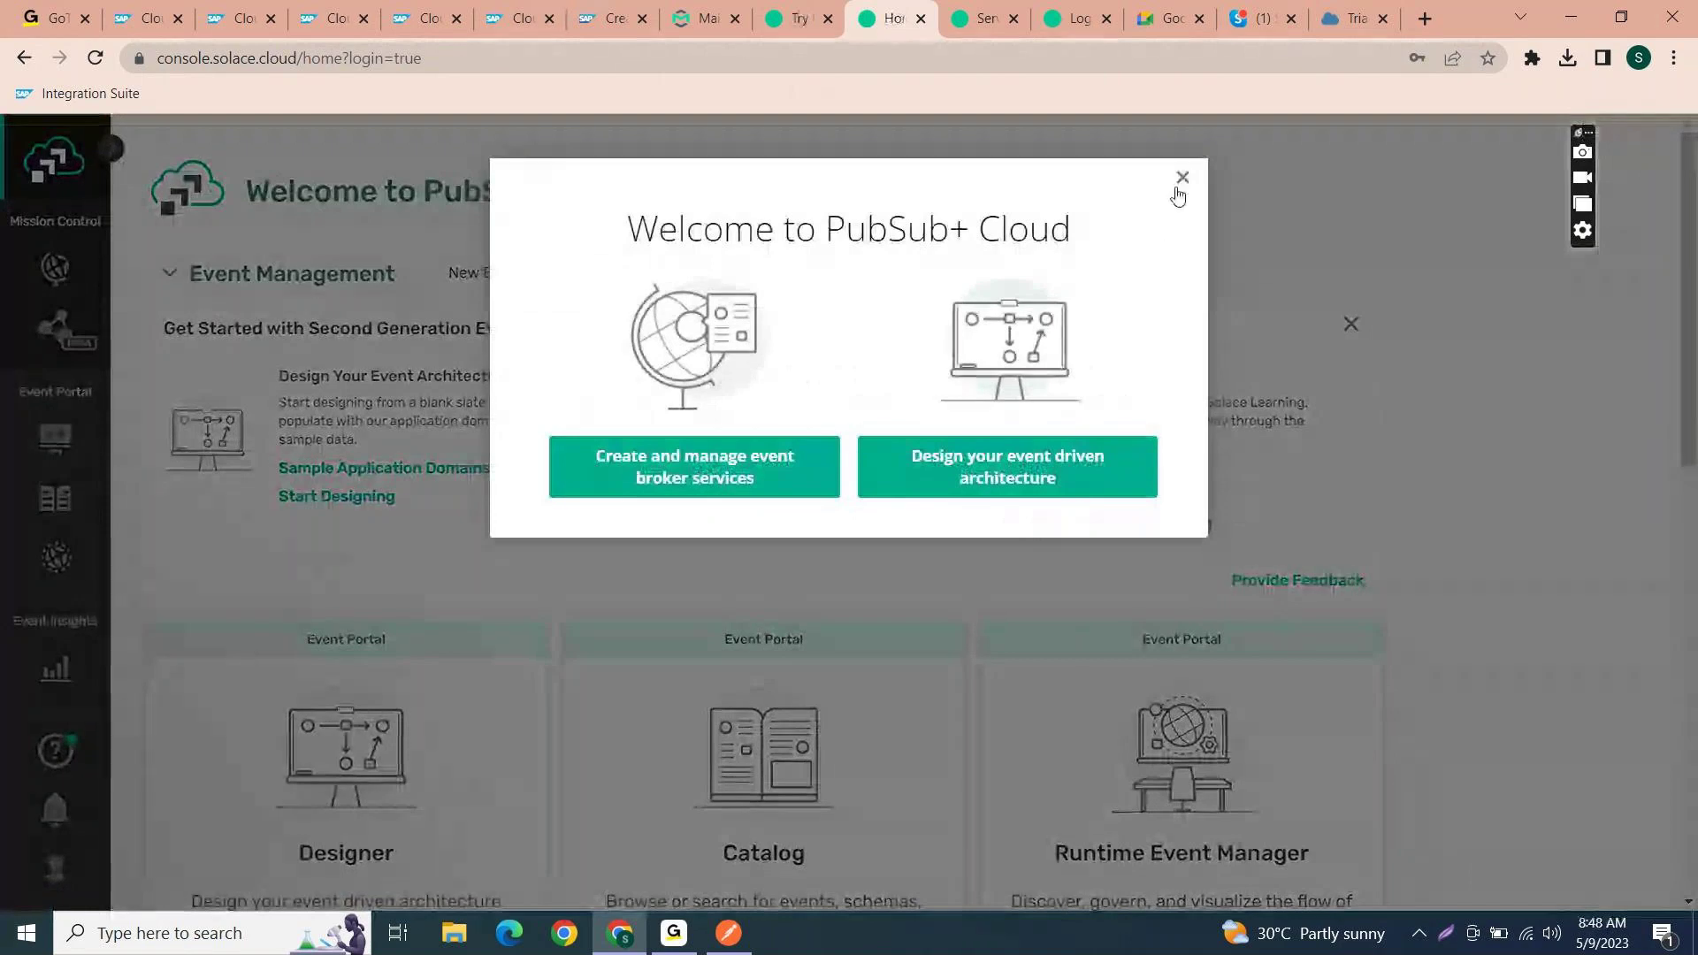
pyautogui.click(1181, 178)
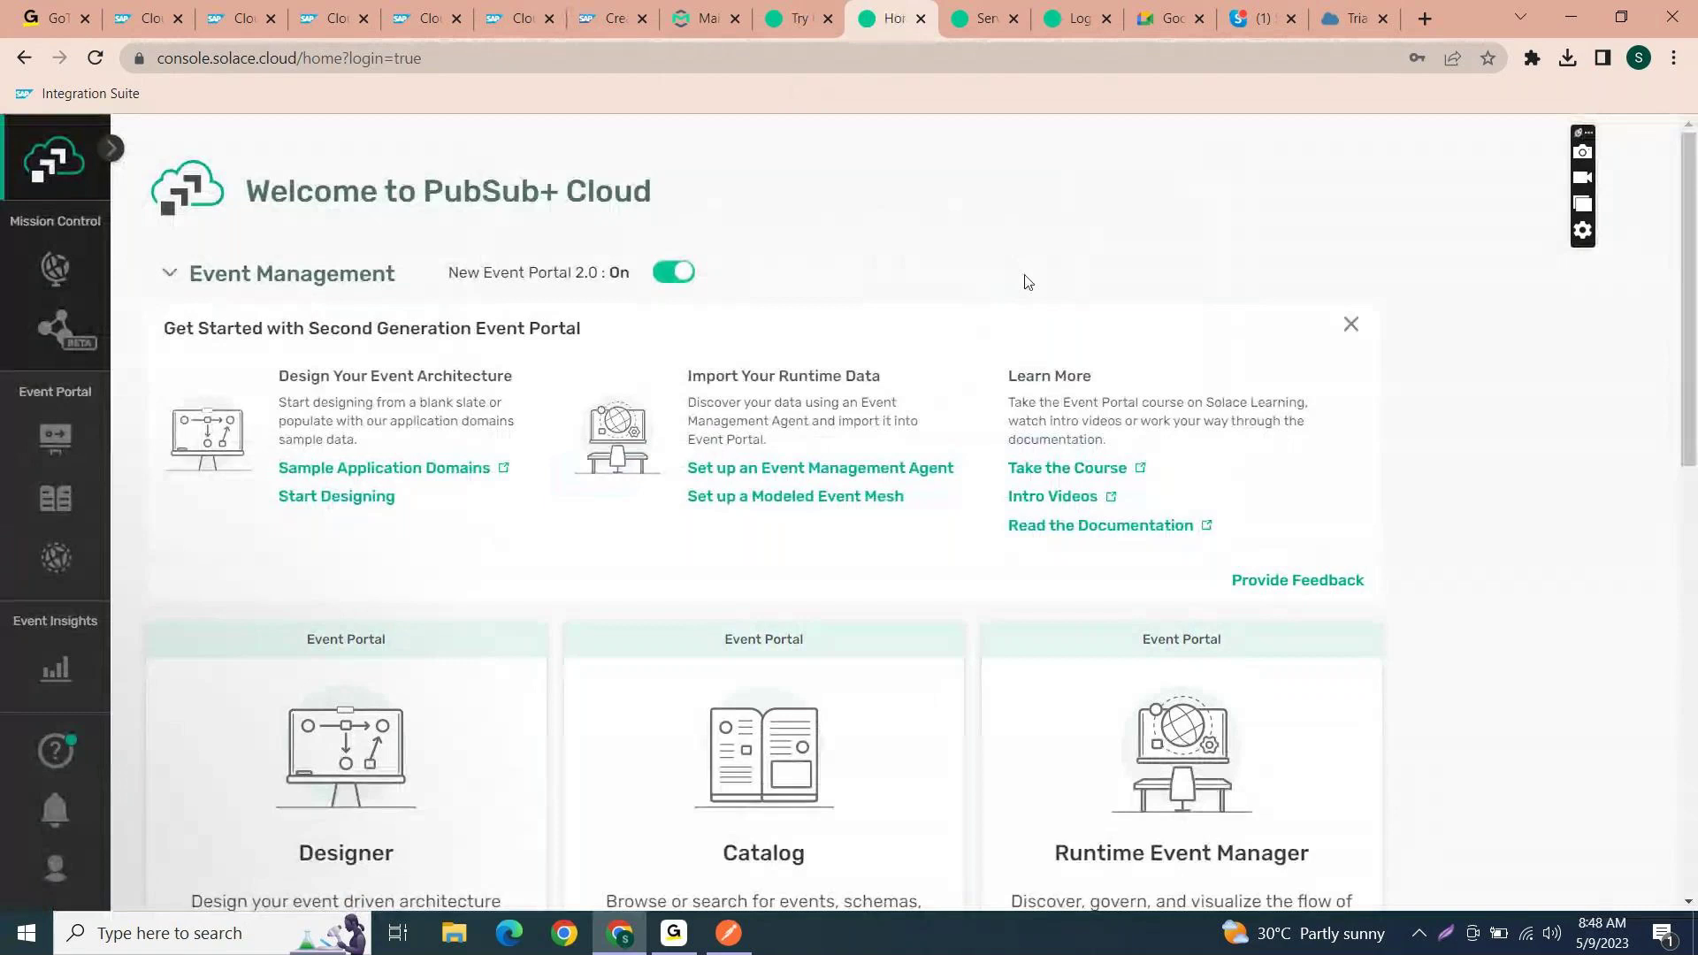
pyautogui.scroll(-3, 1023, 276)
pyautogui.scroll(3, 973, 279)
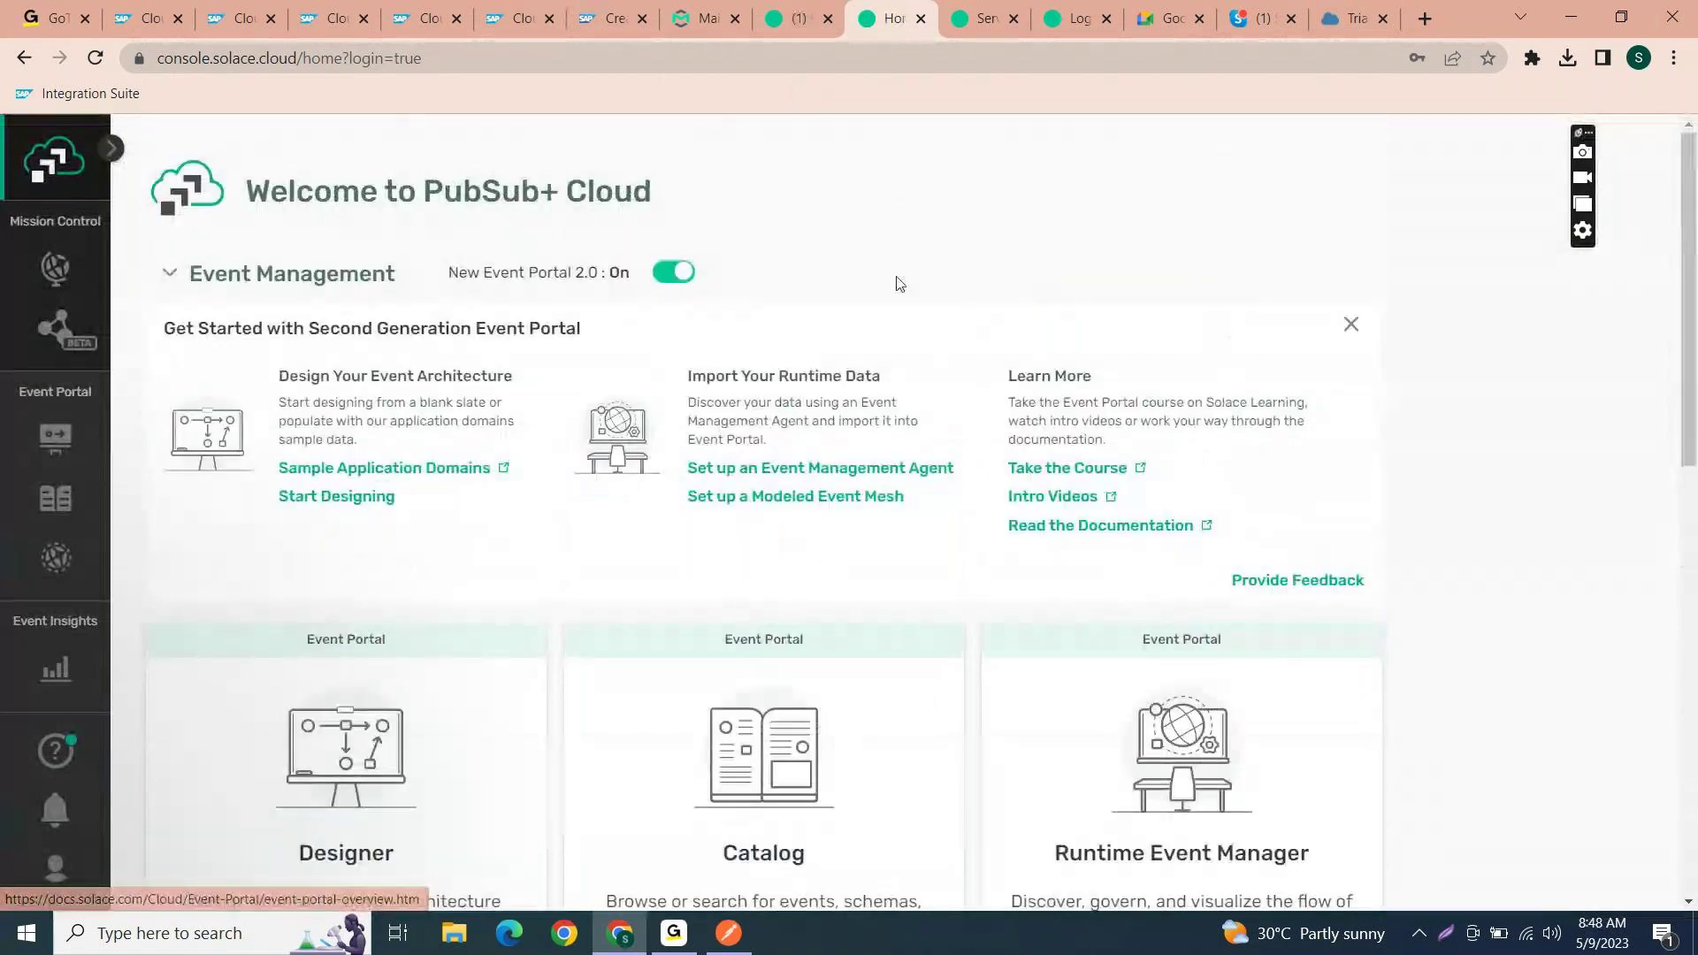
pyautogui.click(1351, 324)
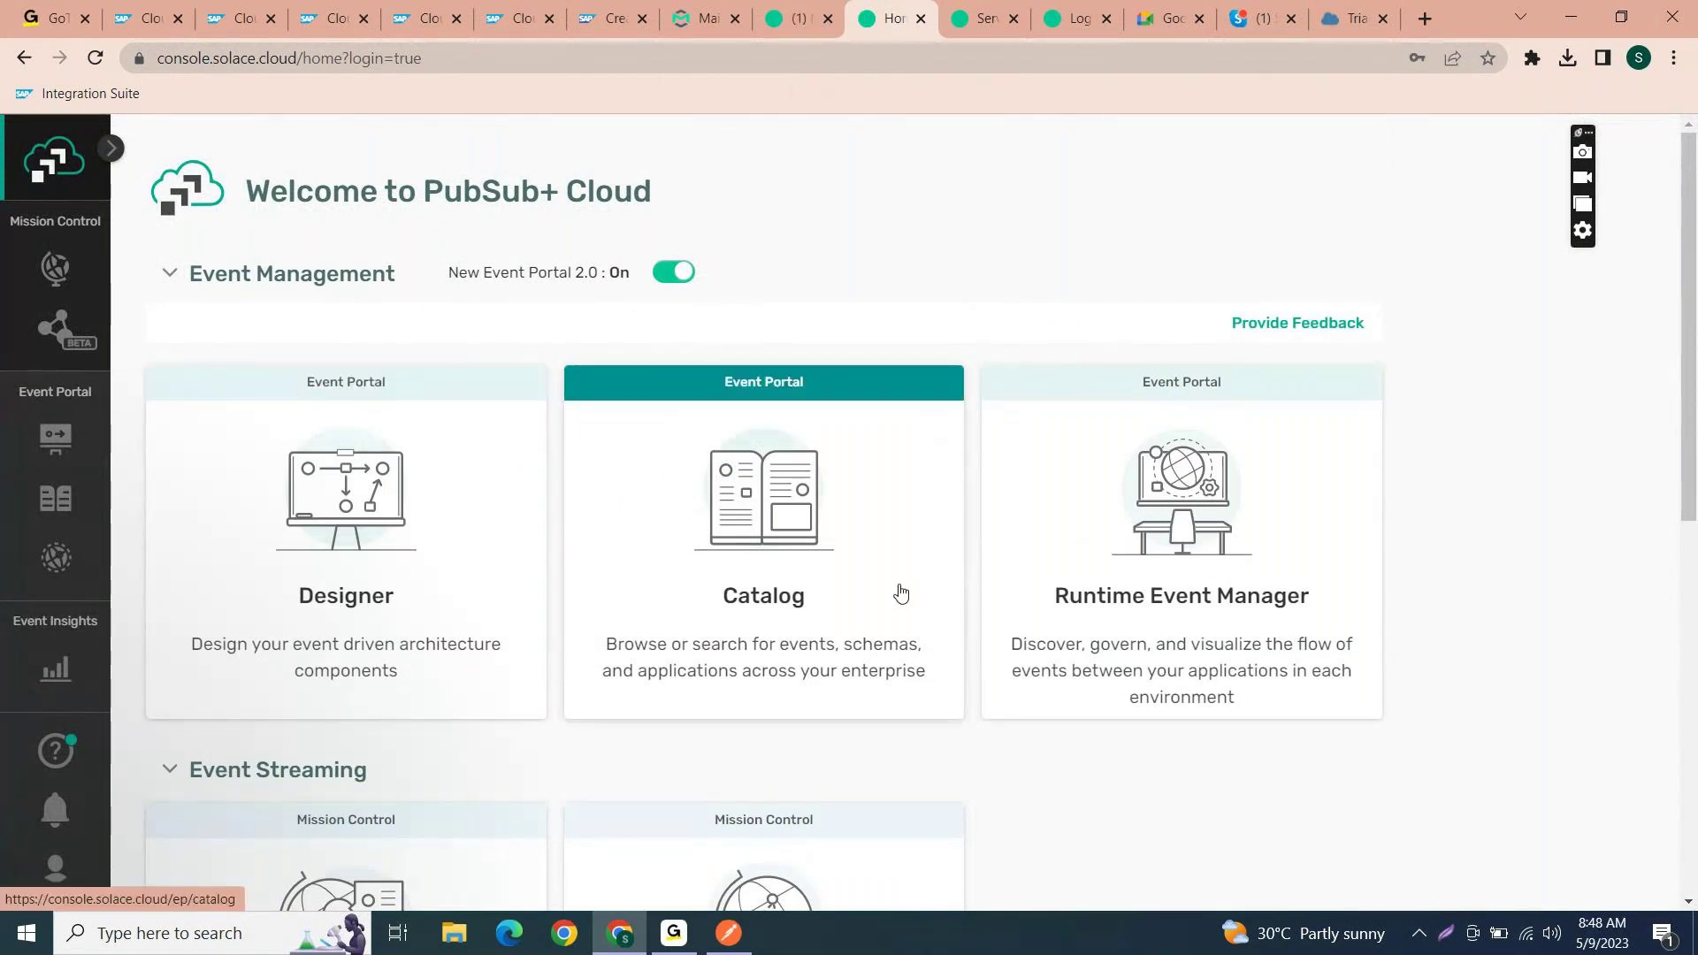
pyautogui.scroll(-2, 1176, 577)
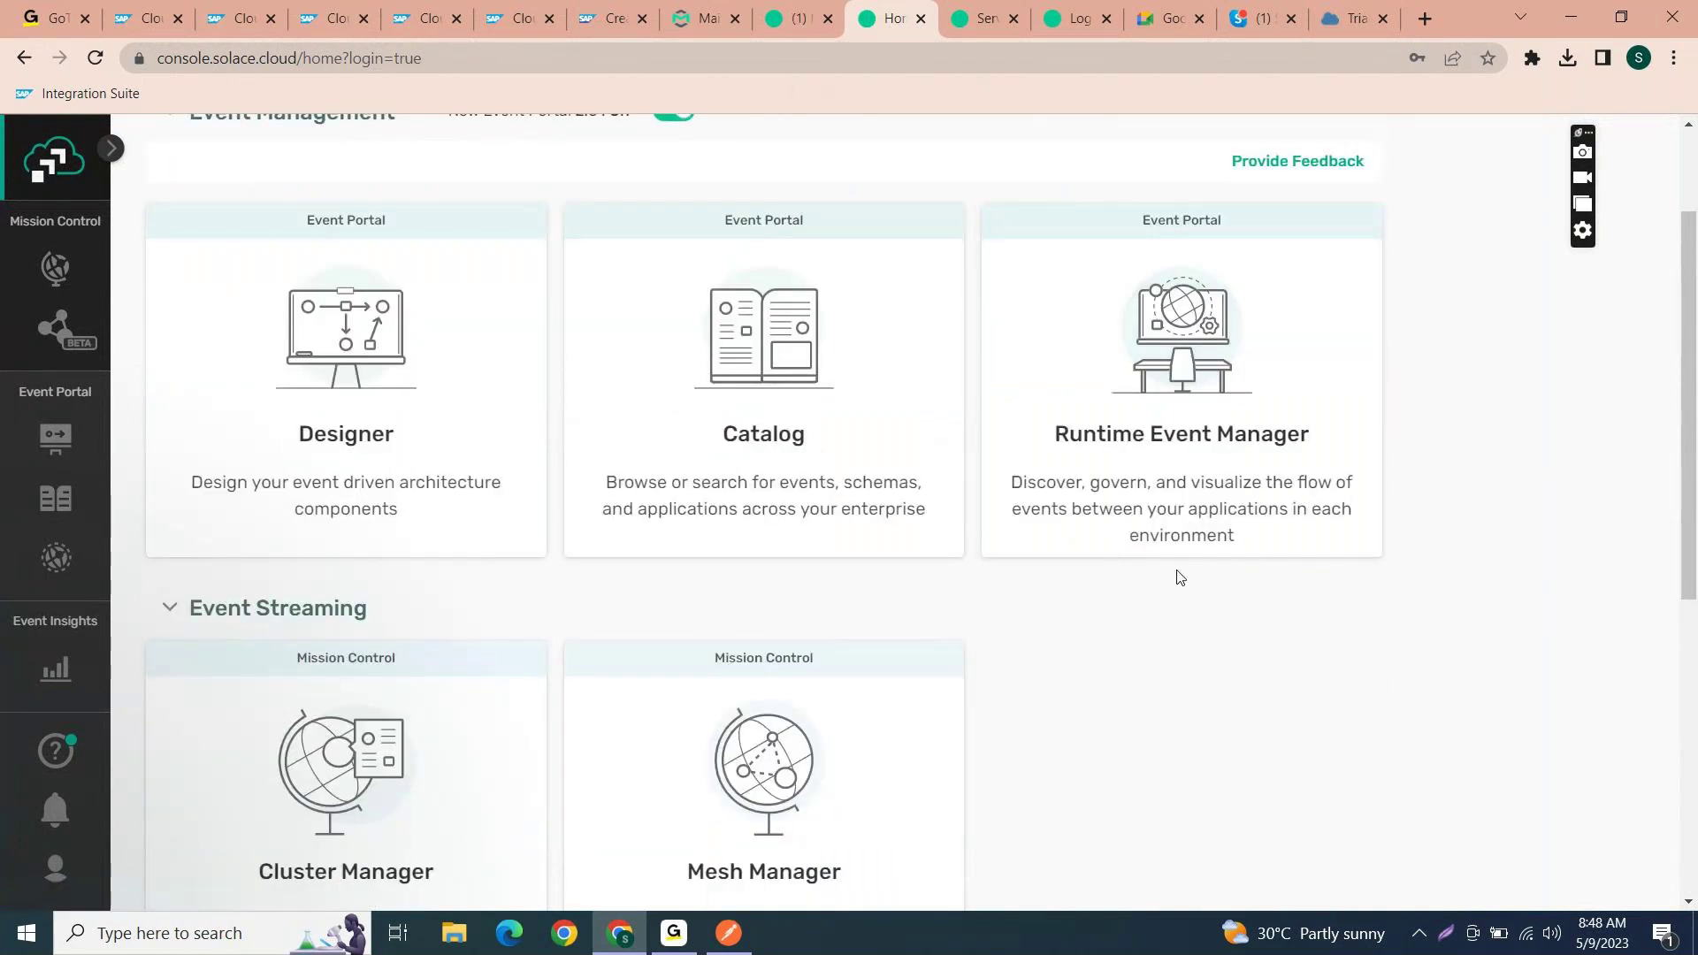
pyautogui.scroll(2, 1179, 576)
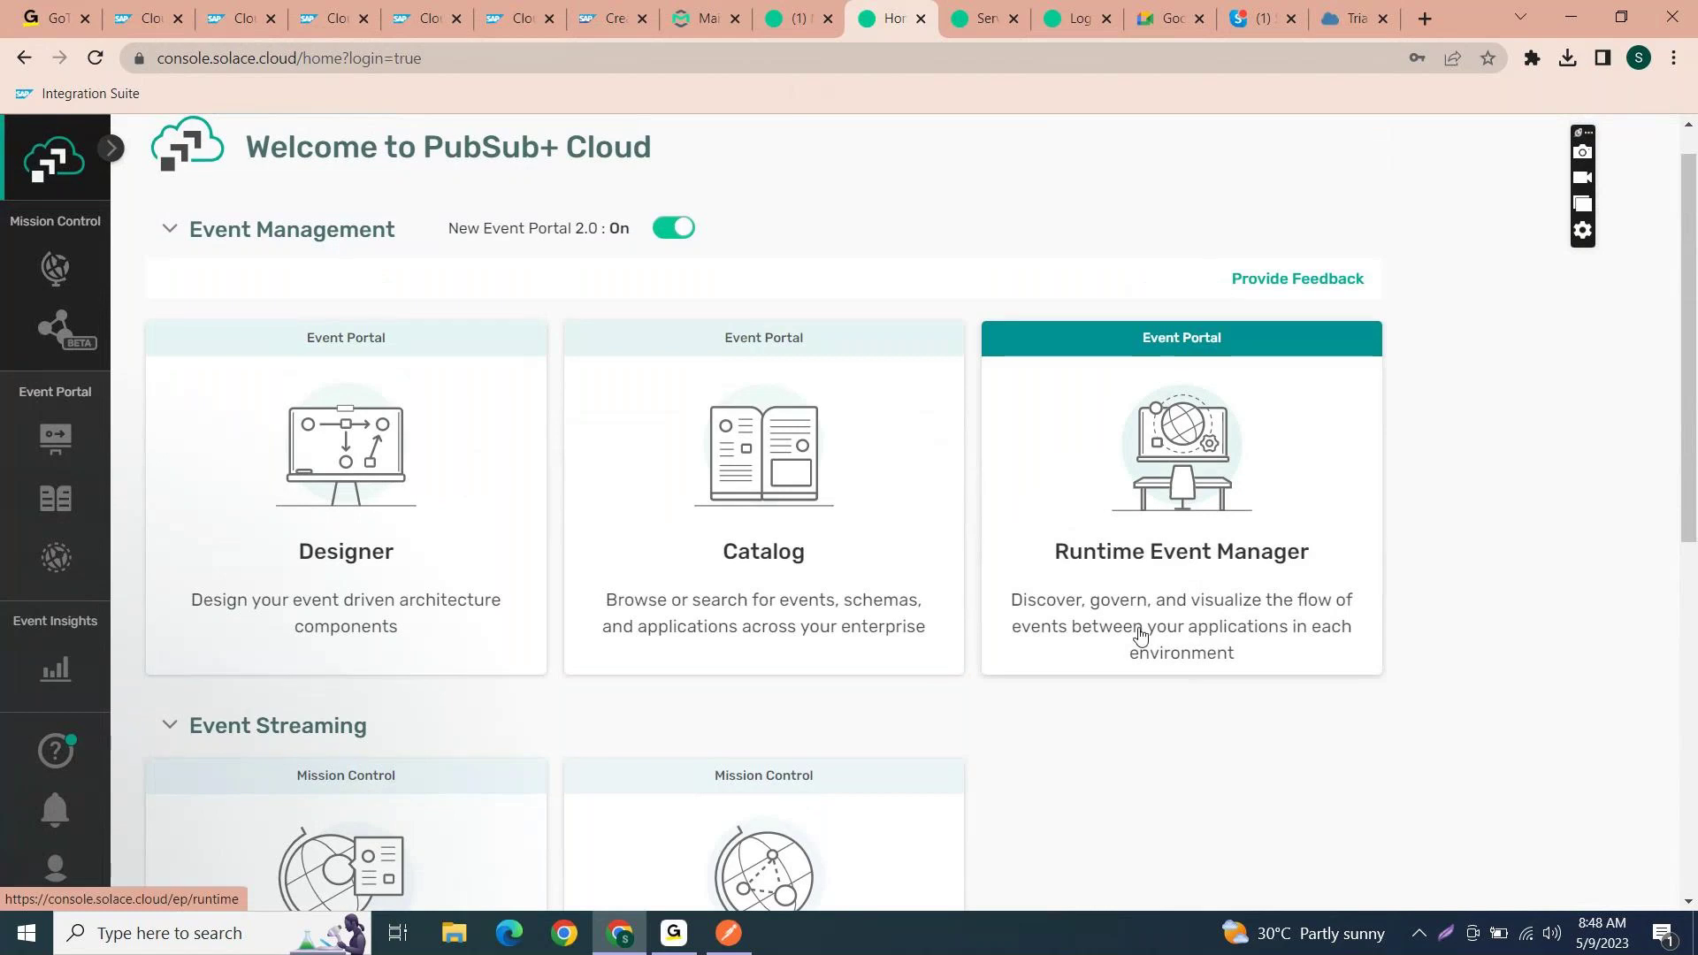
pyautogui.scroll(-3, 1137, 635)
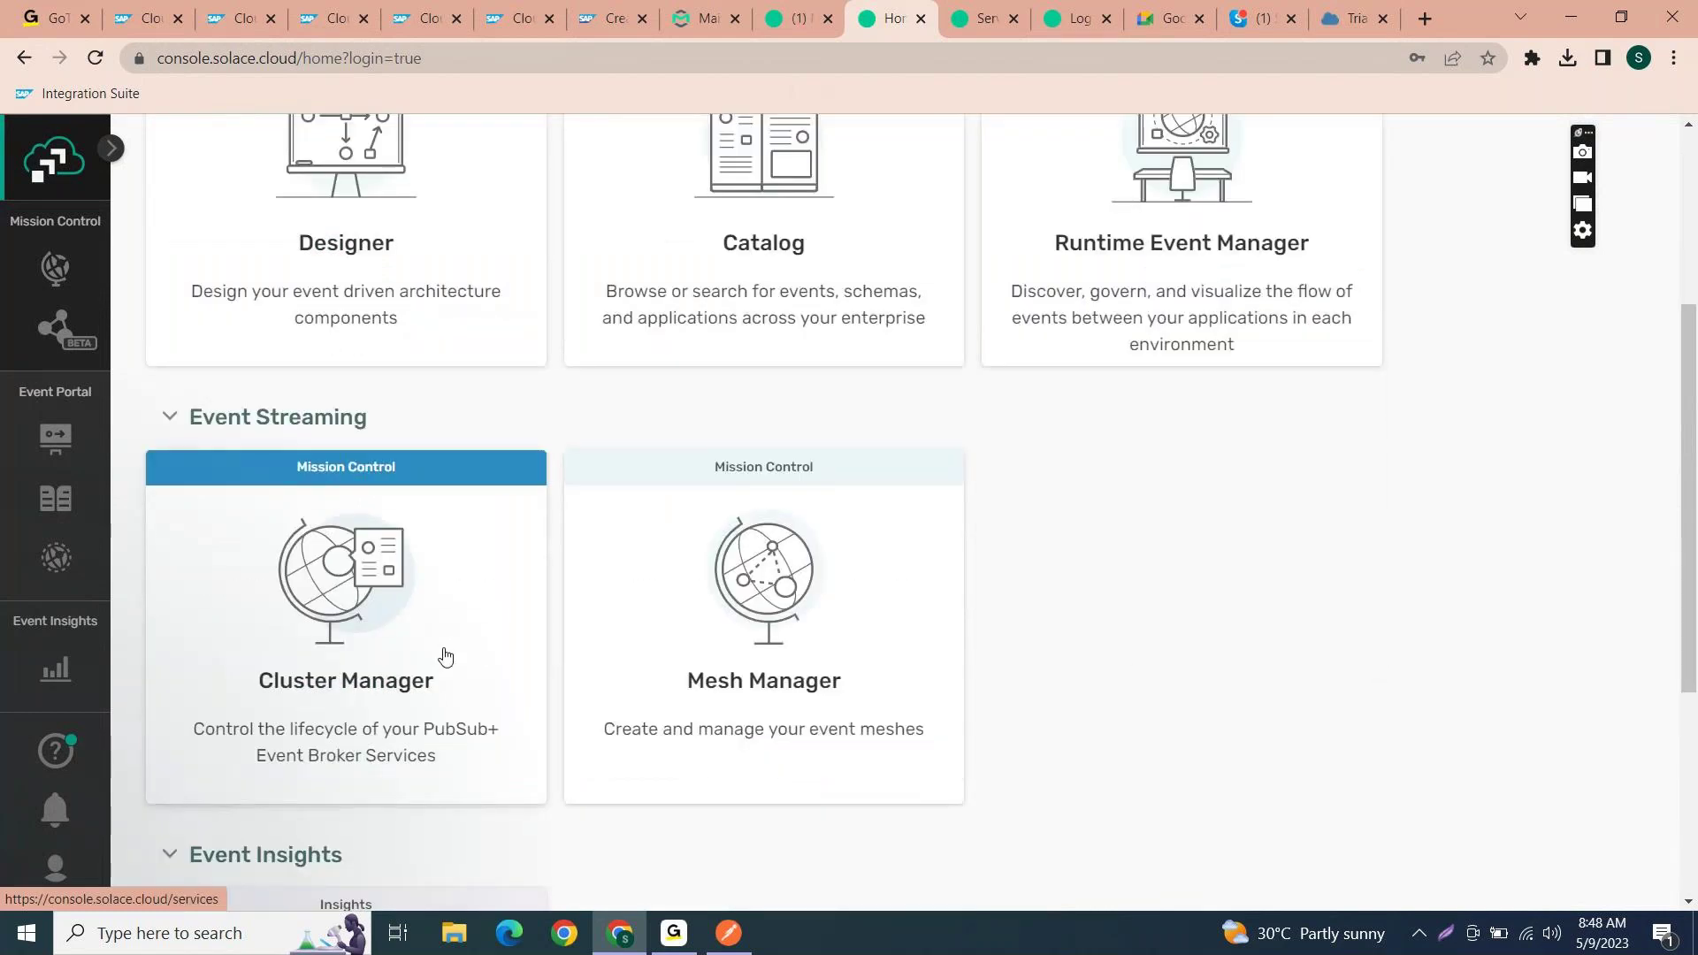
pyautogui.scroll(2, 1072, 443)
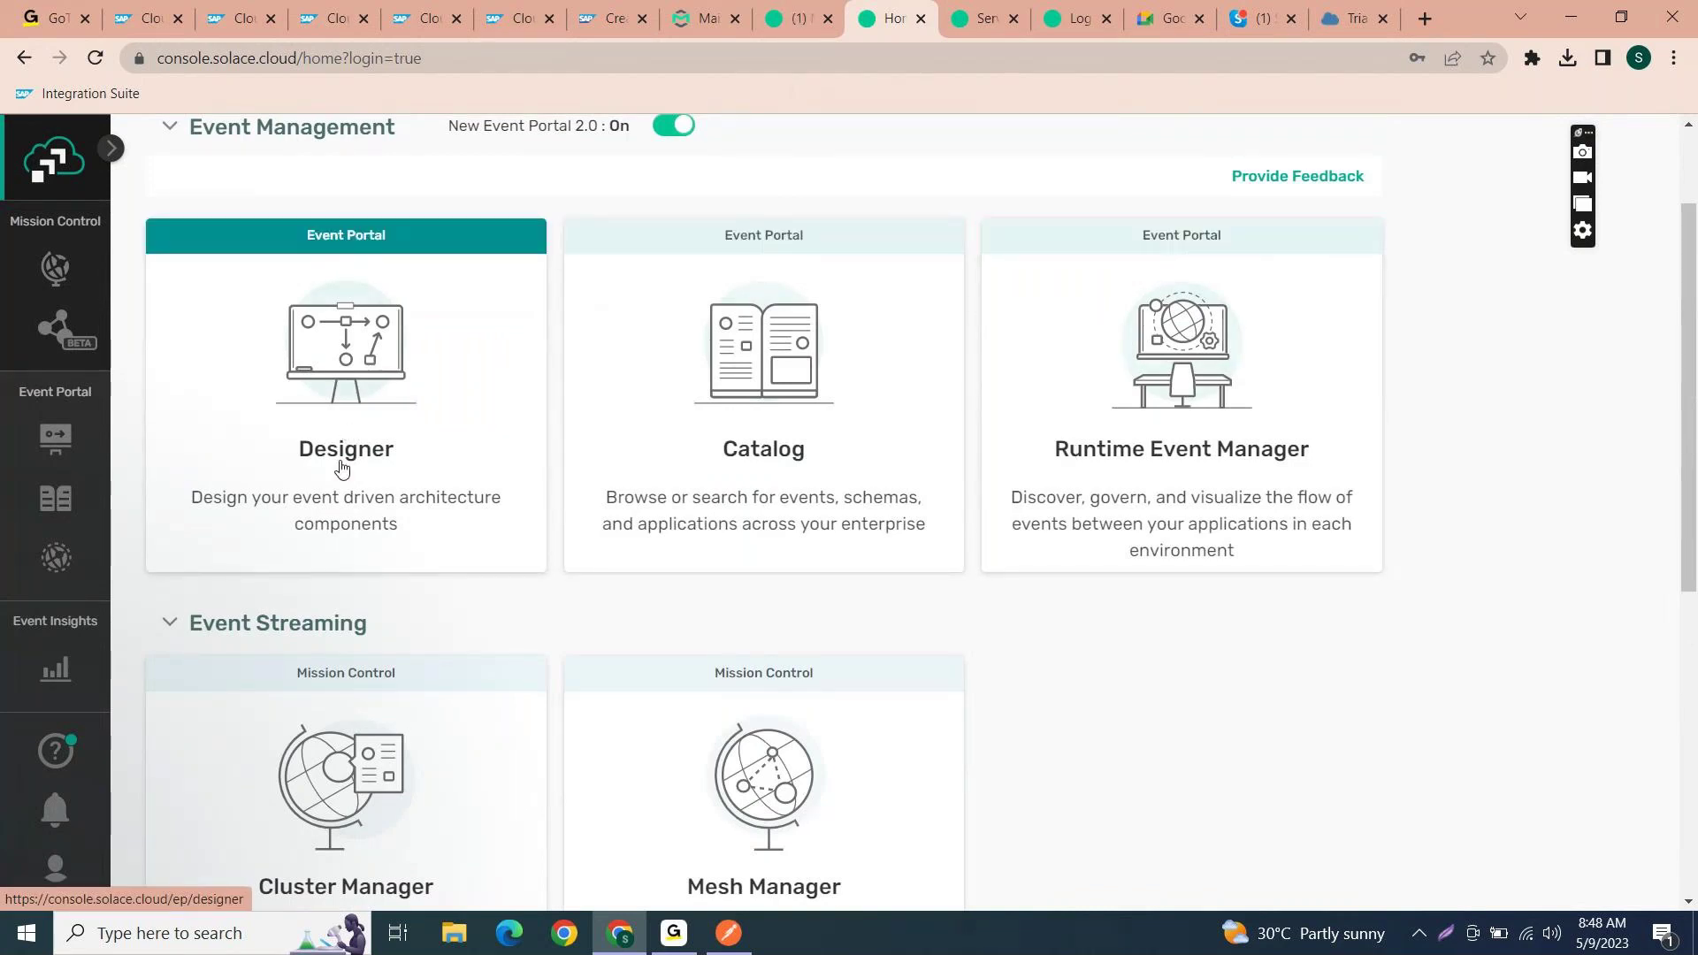
pyautogui.scroll(-3, 407, 619)
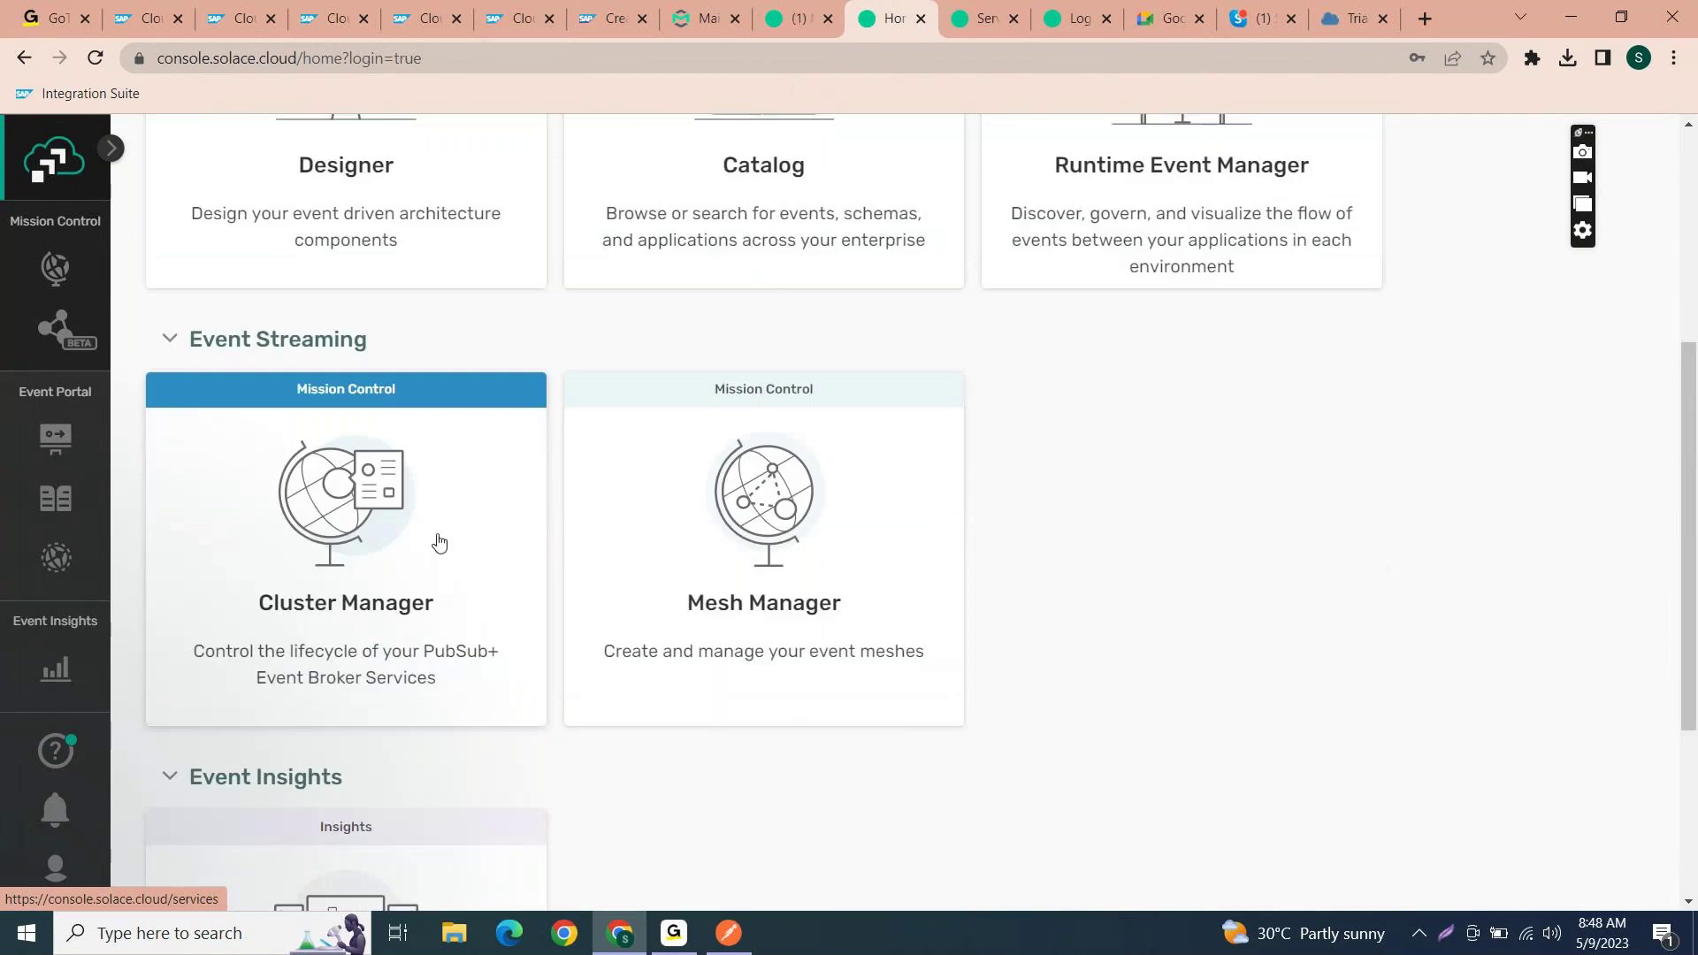
# - From Cluster Manager, start a new service and enter Emax_SAPCPI as its name
pyautogui.click(439, 542)
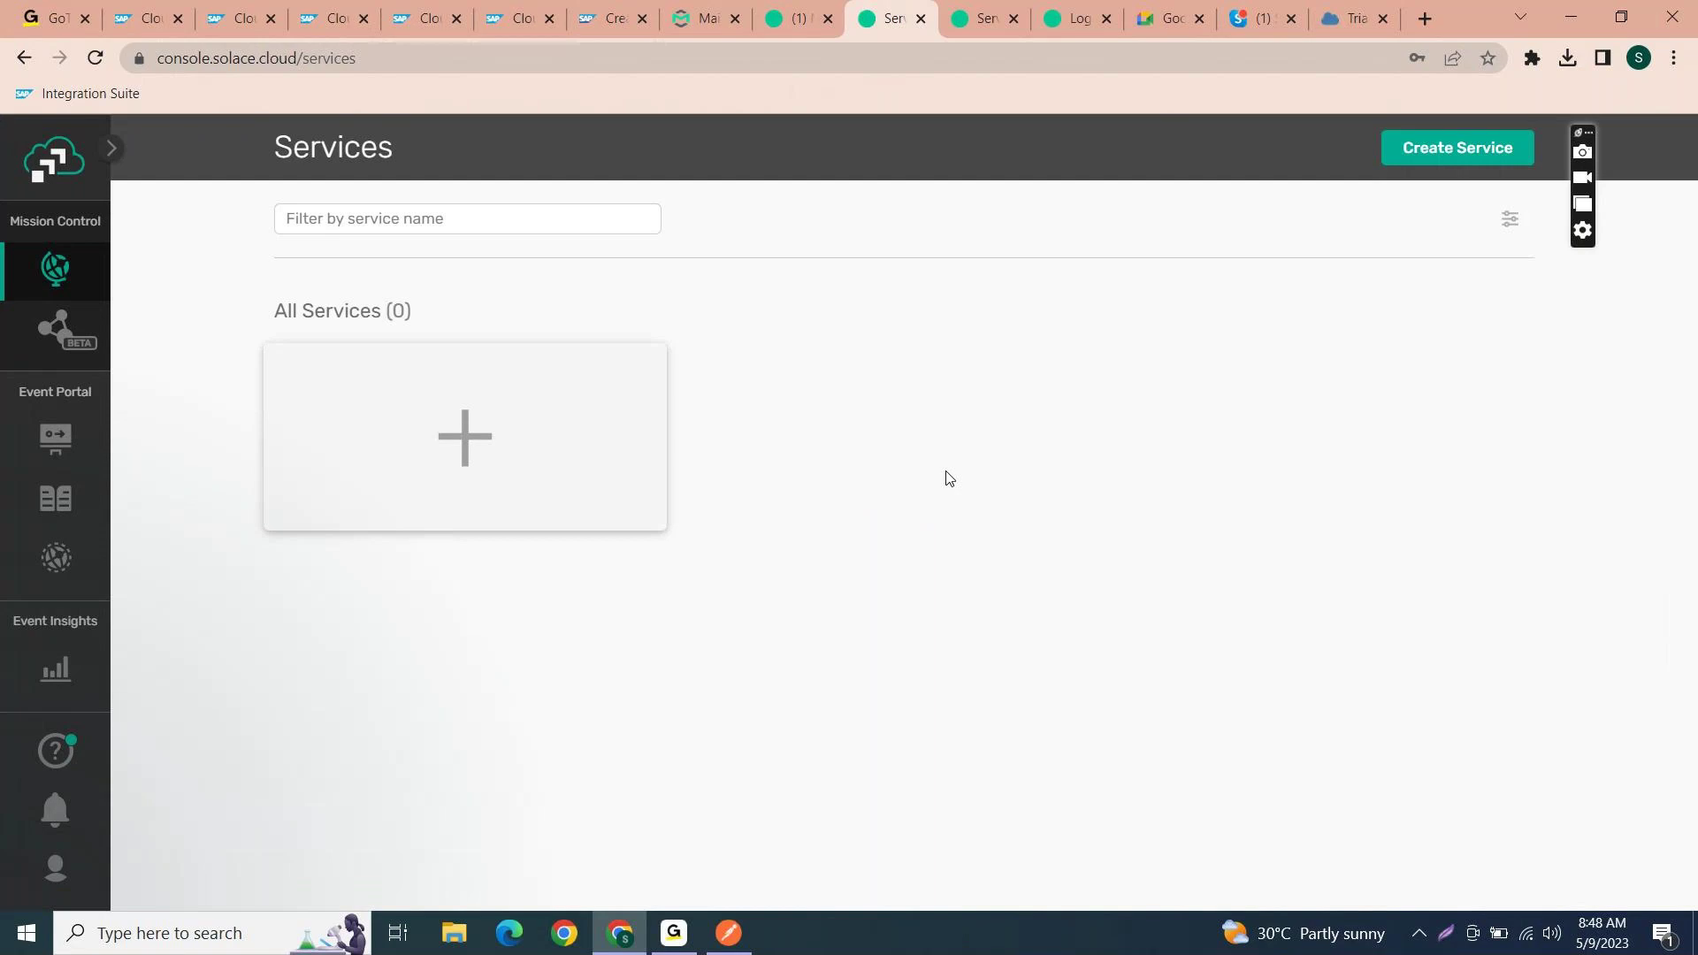
pyautogui.click(1472, 156)
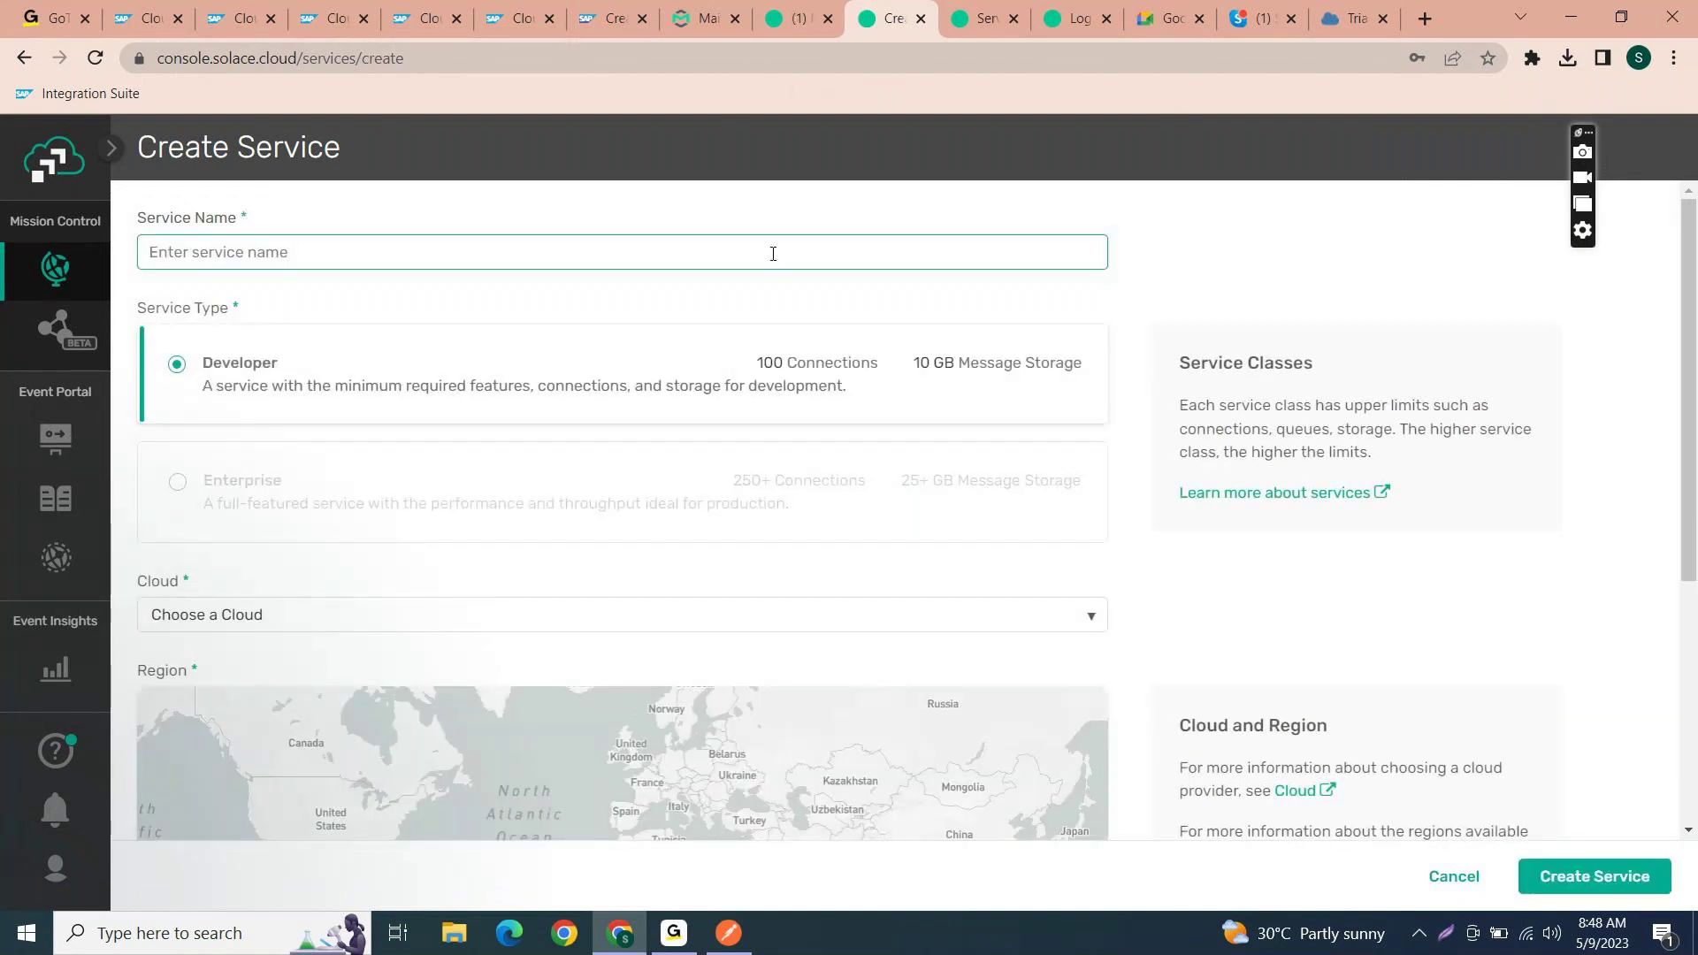
pyautogui.write('Ema')
pyautogui.write('x-')
pyautogui.write('_')
pyautogui.write('SAPCPI')
pyautogui.hotkey('shift', 'Left')
pyautogui.hotkey('shift', 'Left')
pyautogui.hotkey('shift', 'Left')
pyautogui.hotkey('shift', 'Left')
pyautogui.hotkey('shift', 'Left')
pyautogui.hotkey('shift', 'Left')
pyautogui.hotkey('shift', 'Left')
pyautogui.hotkey('shift', 'Left')
pyautogui.hotkey('shift', 'Left')
pyautogui.hotkey('shift', 'Left')
pyautogui.hotkey('shift', 'Left')
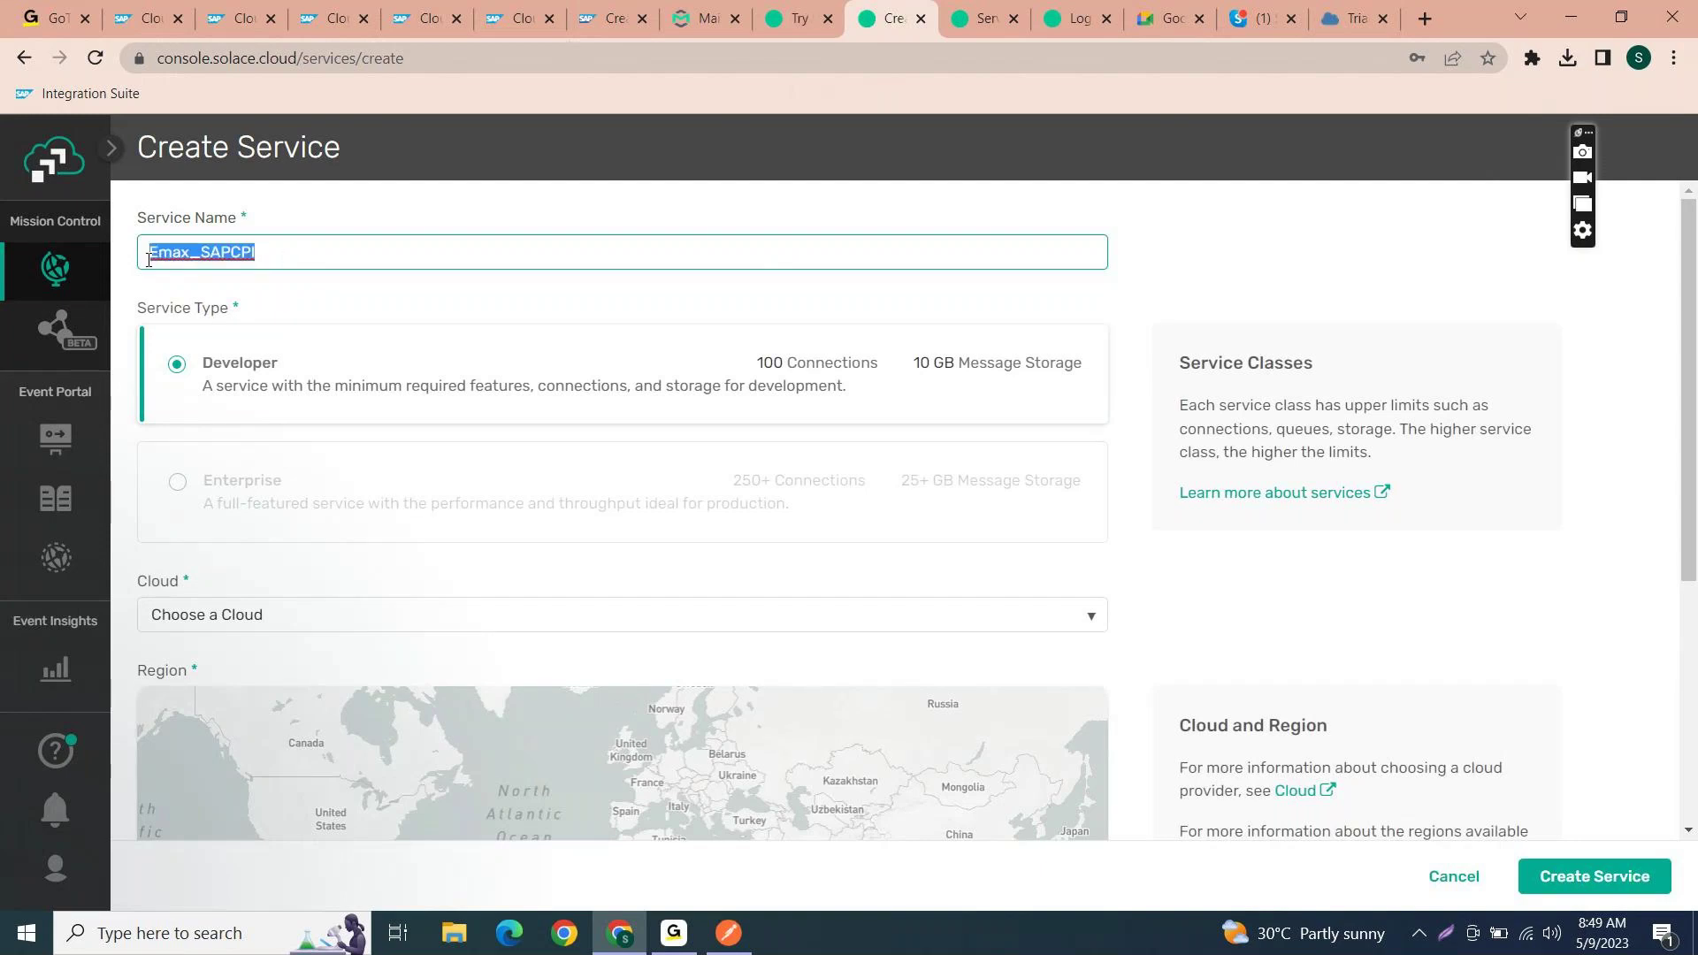
pyautogui.click(290, 254)
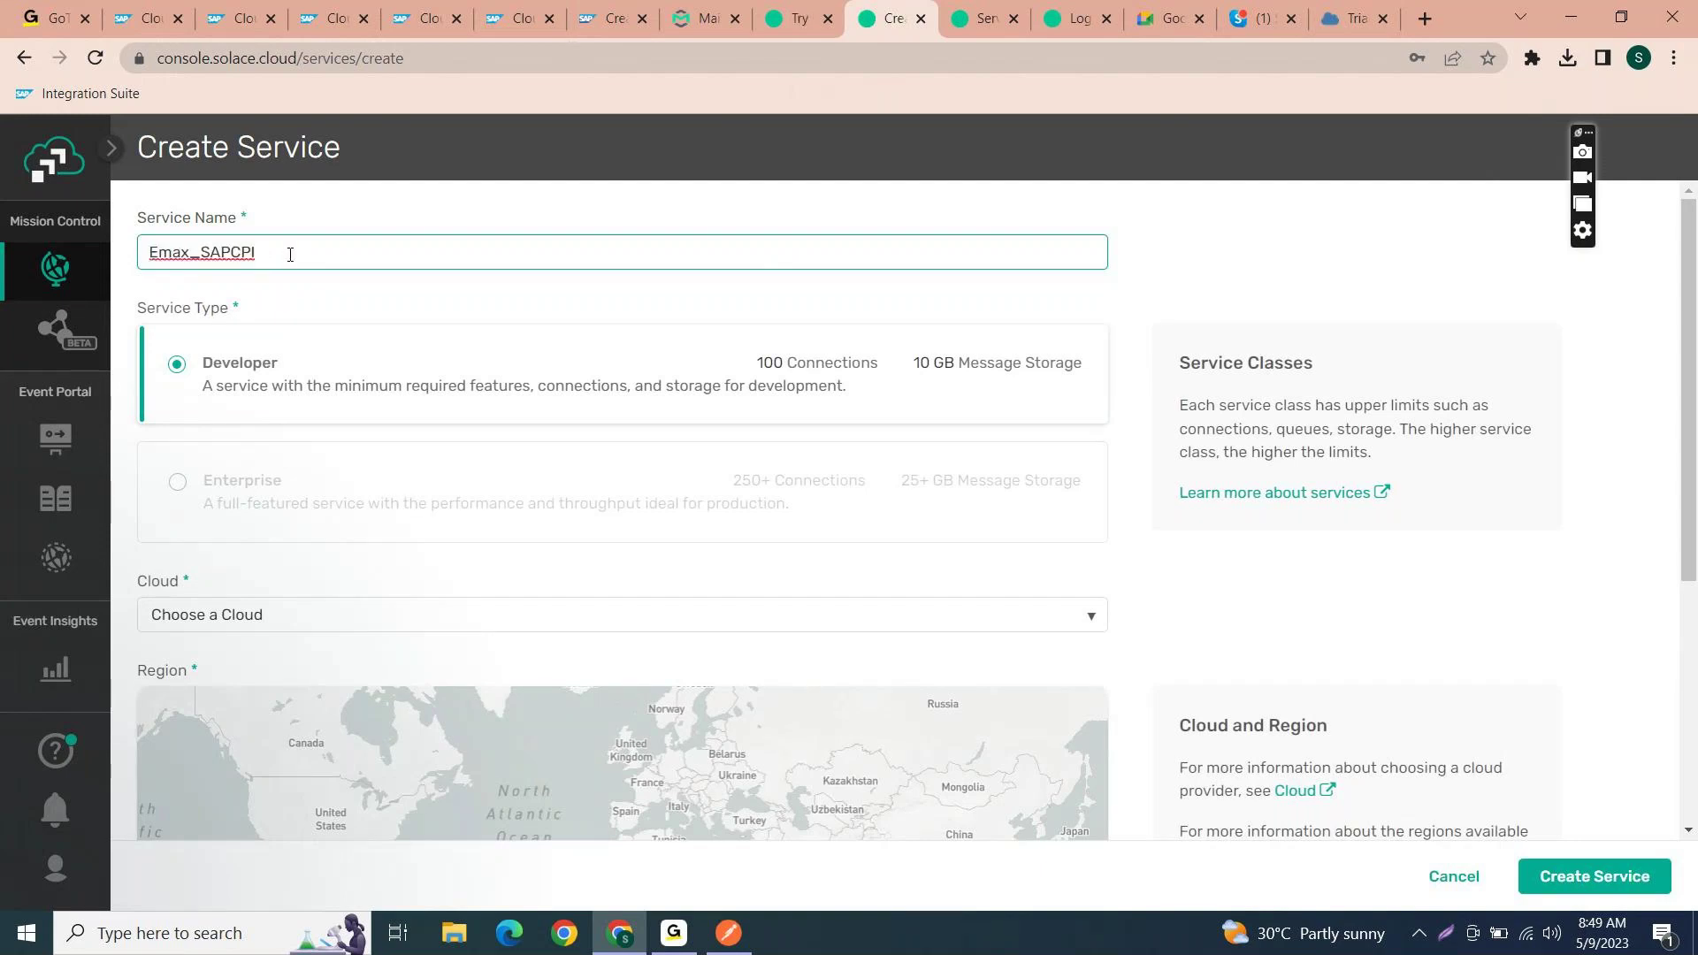
pyautogui.moveTo(290, 254); pyautogui.dragTo(138, 253)
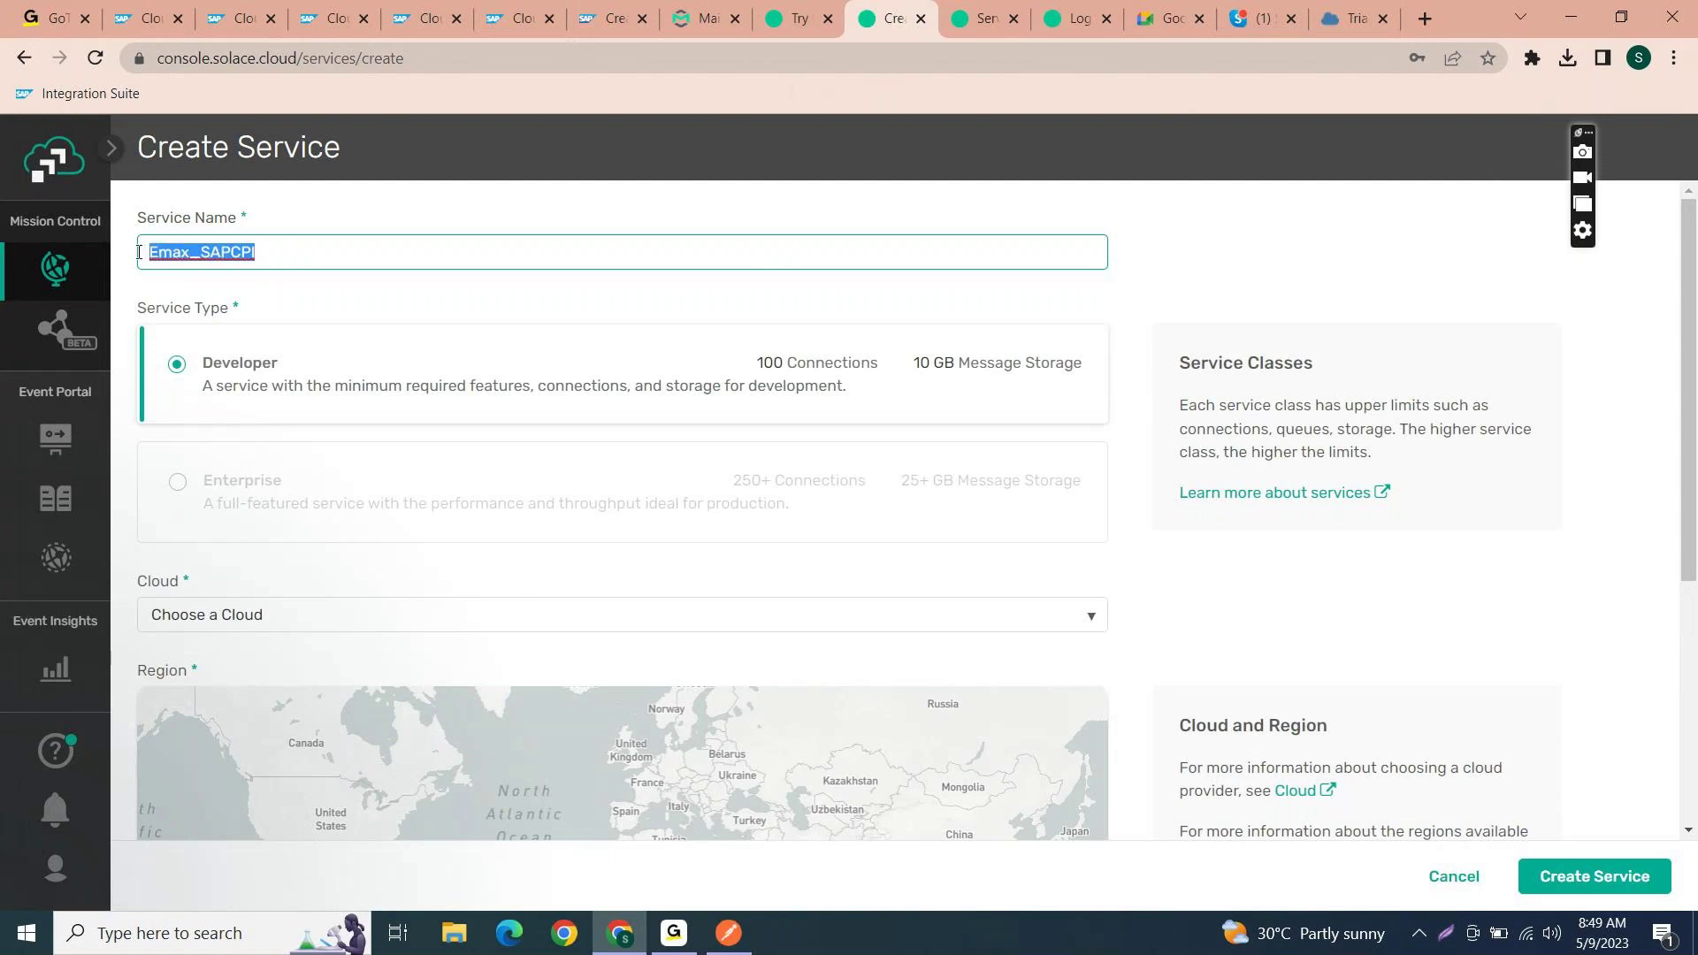
pyautogui.click(413, 252)
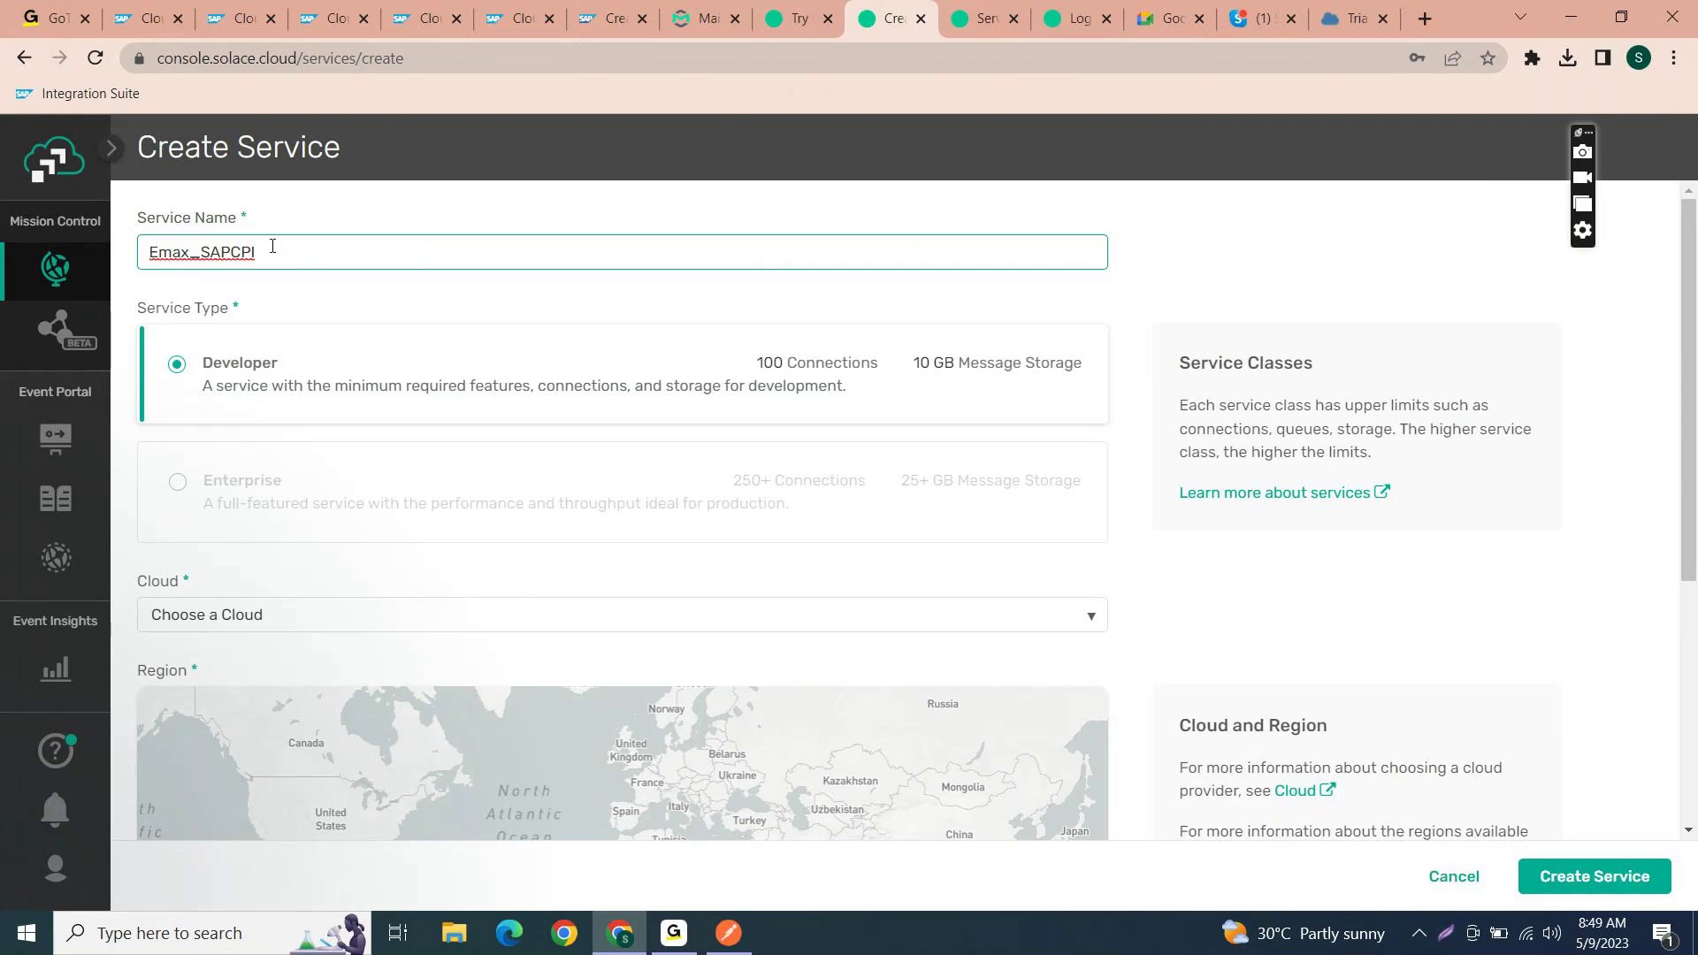
pyautogui.hotkey('ctrl', 'a')
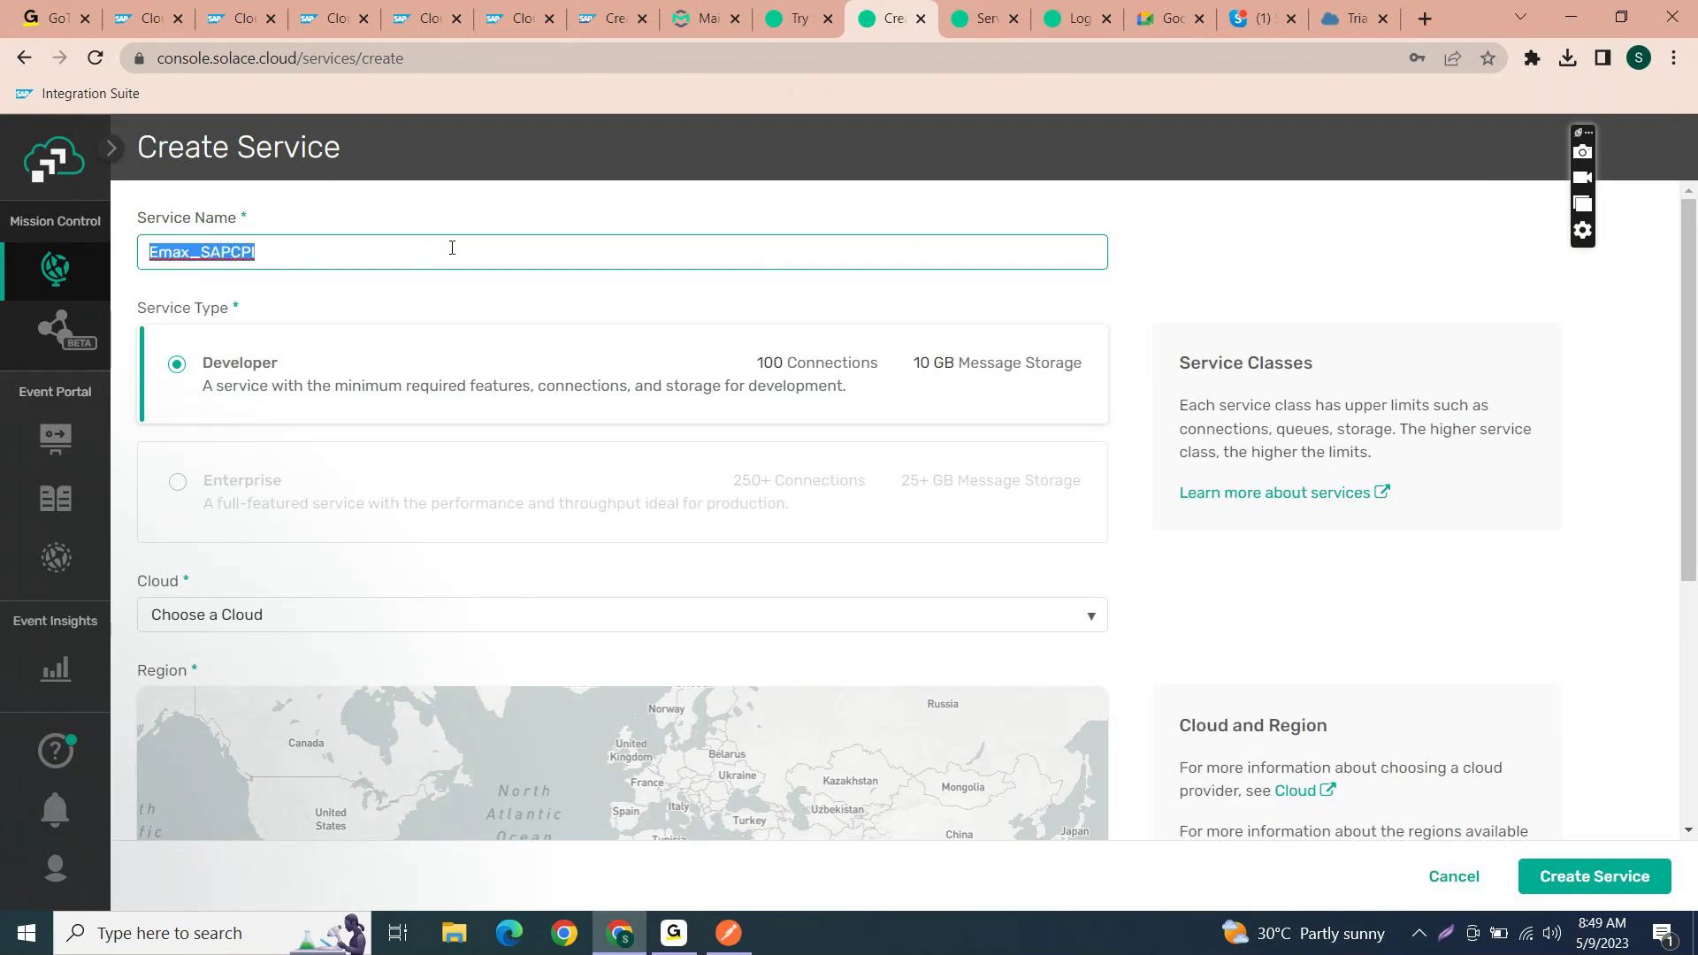
pyautogui.click(455, 248)
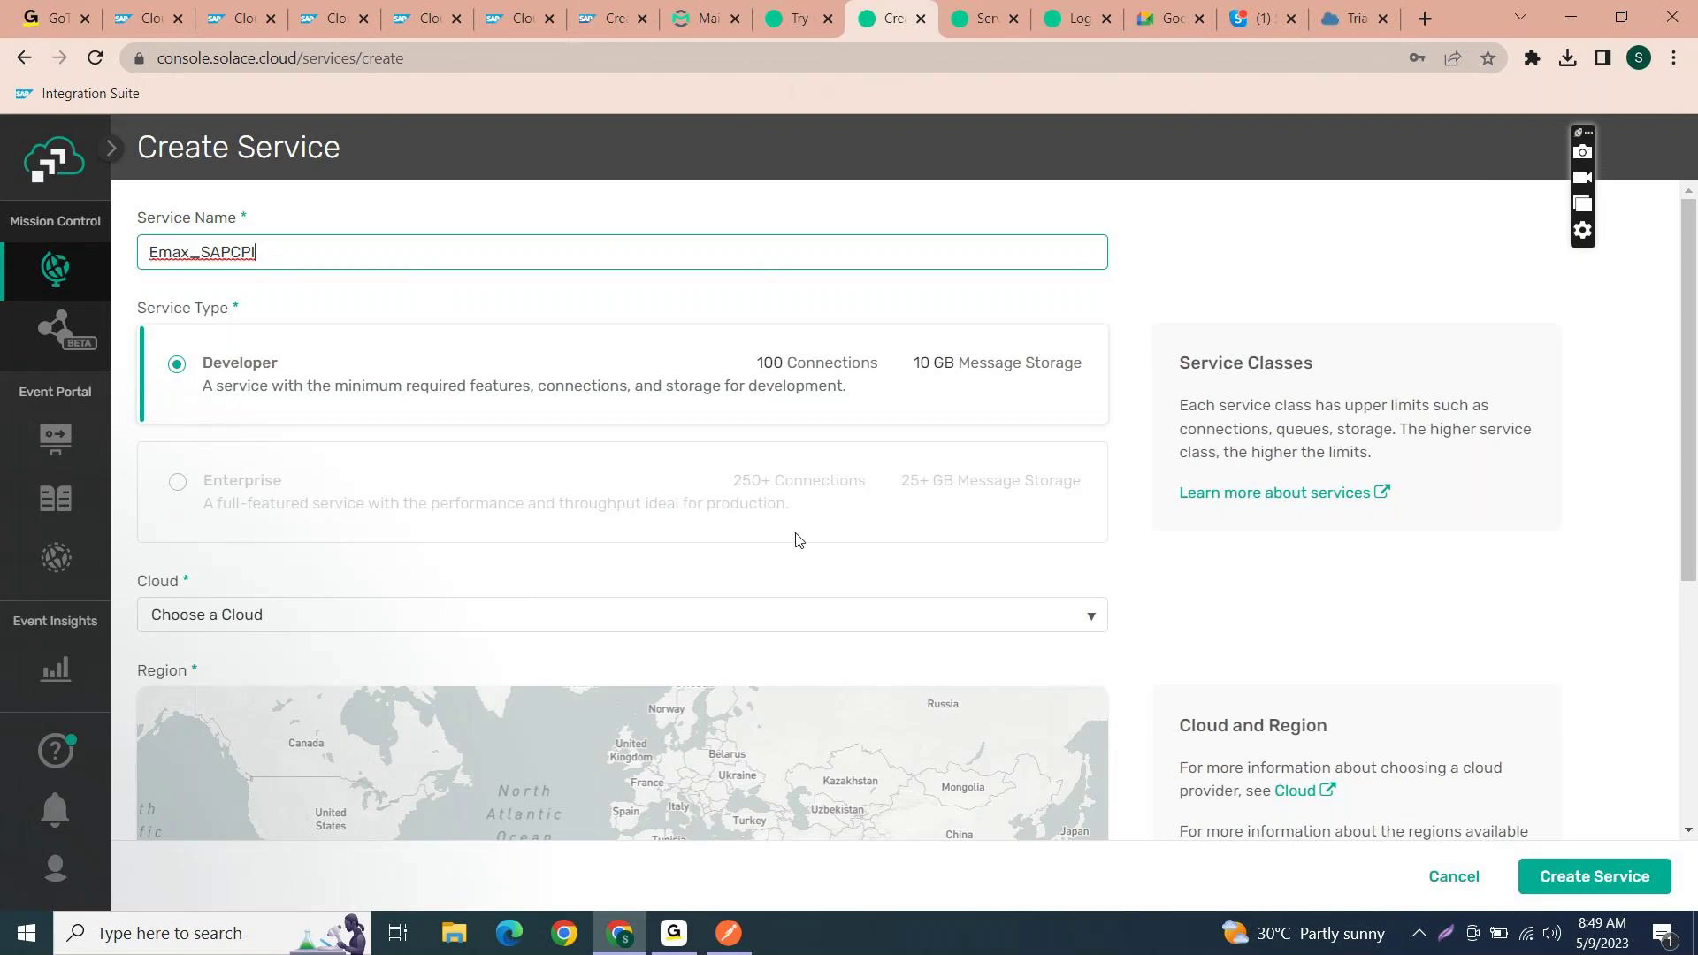
pyautogui.scroll(-1, 767, 563)
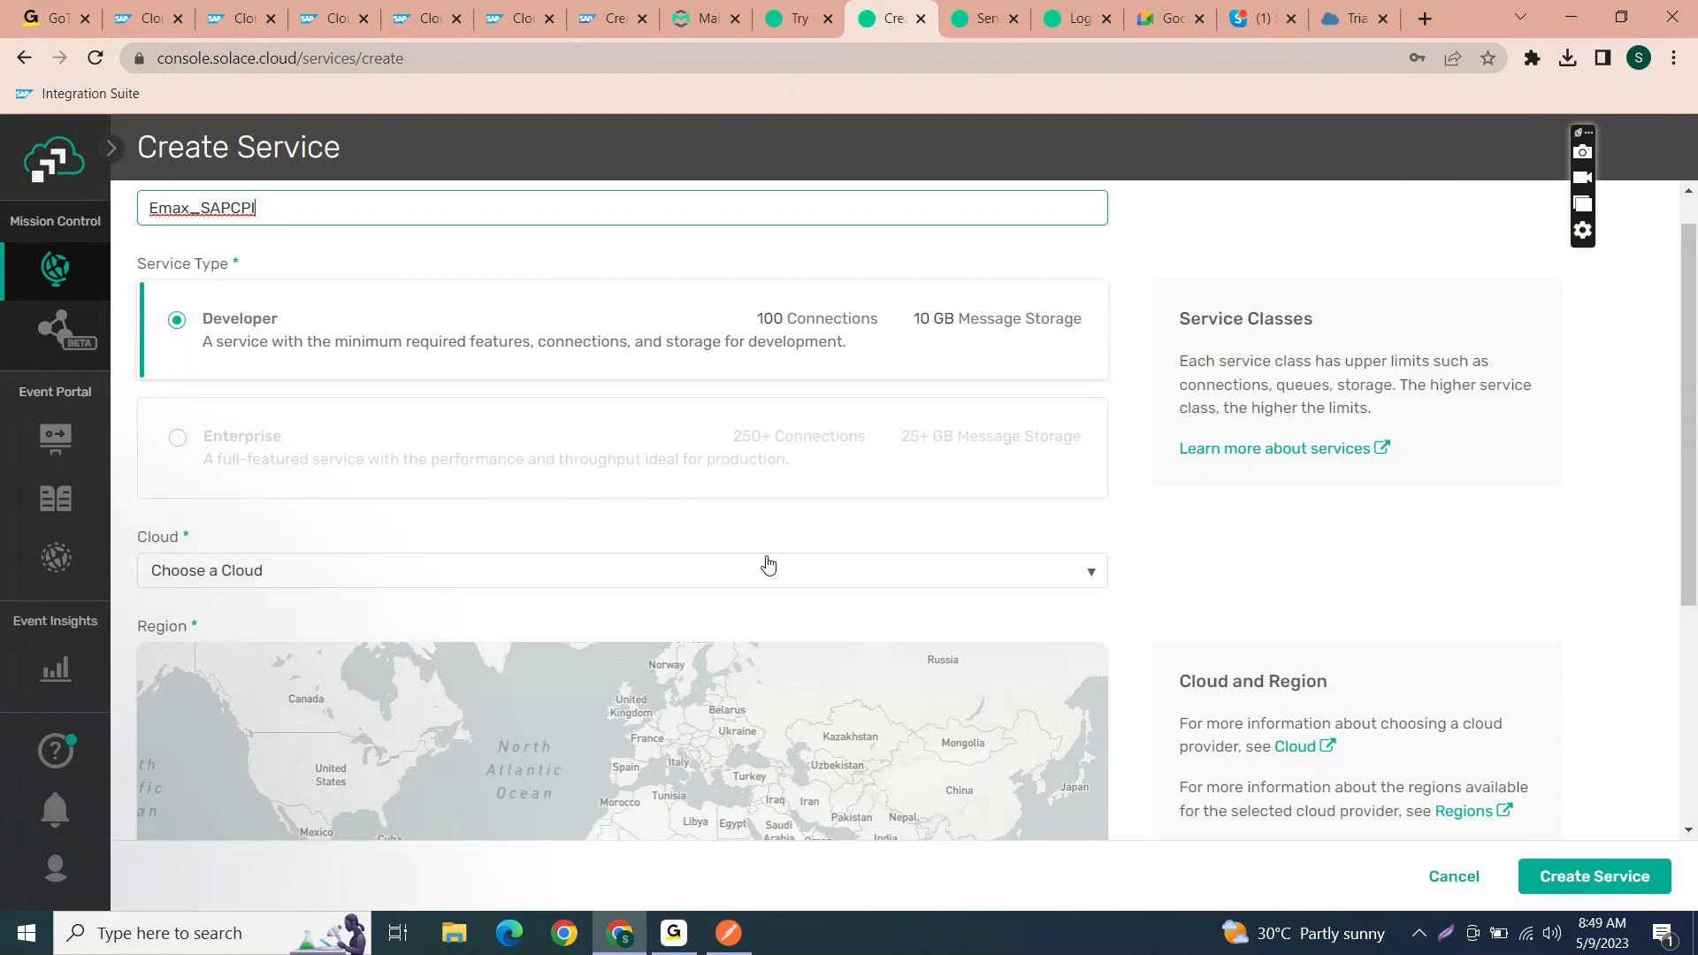
# - Choose Amazon Web Services as the cloud and EKS - Asia Pacific South (Mumbai) as the region
pyautogui.click(920, 575)
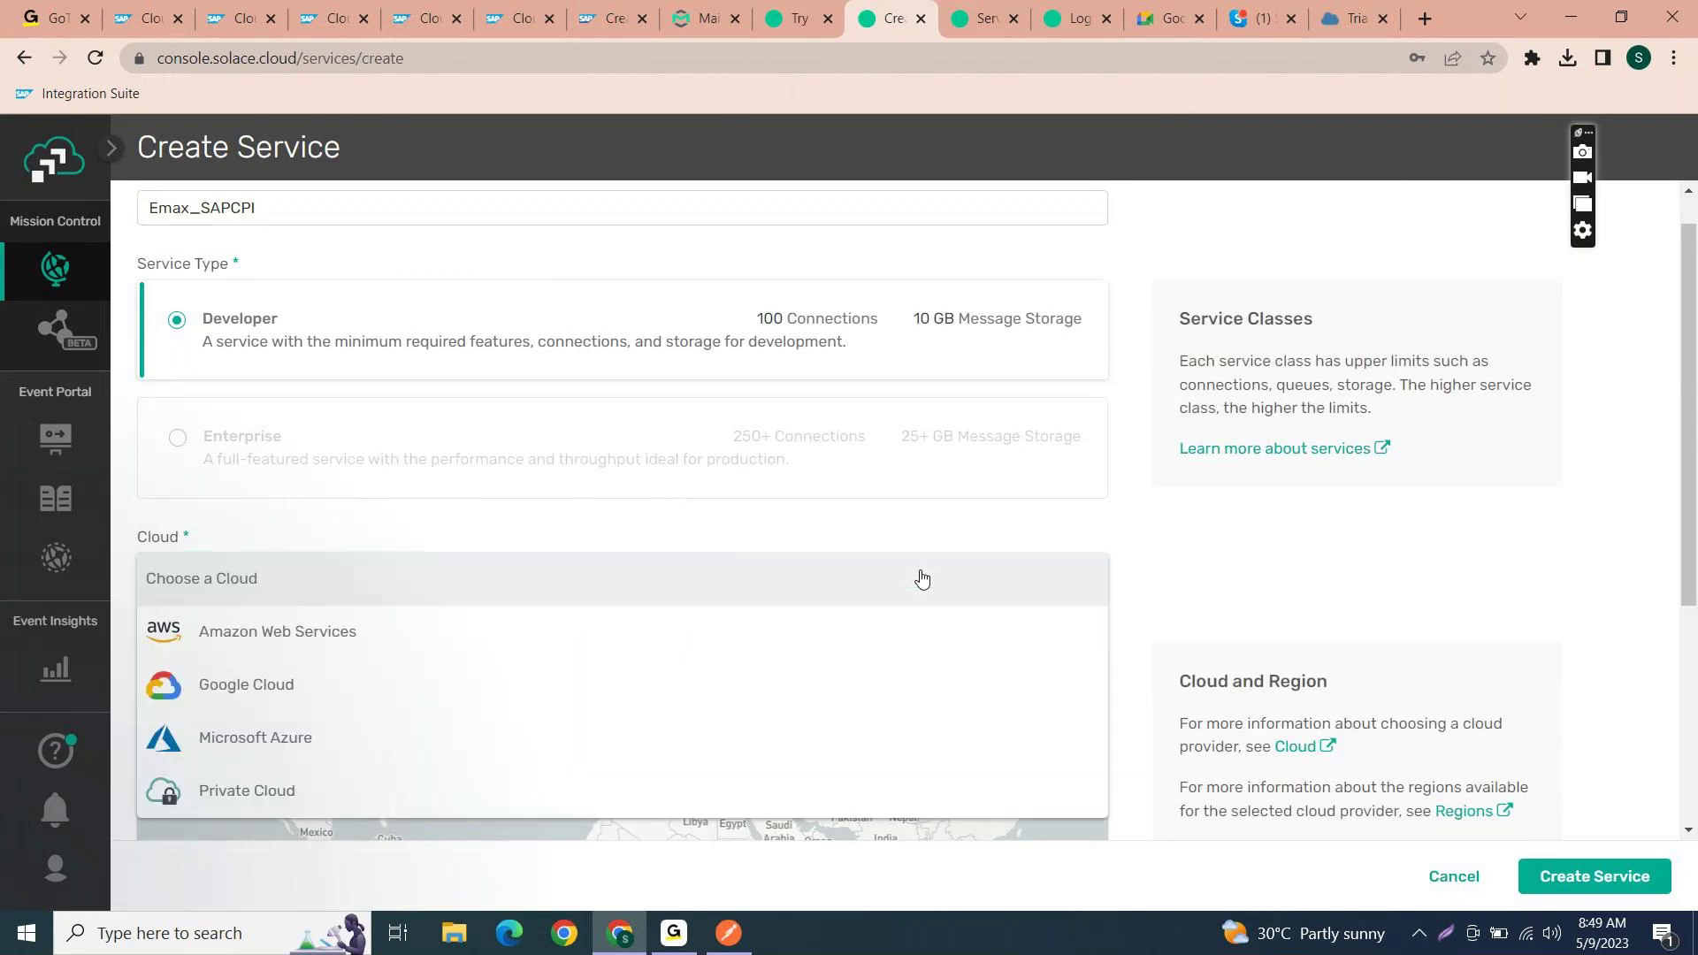
pyautogui.click(819, 641)
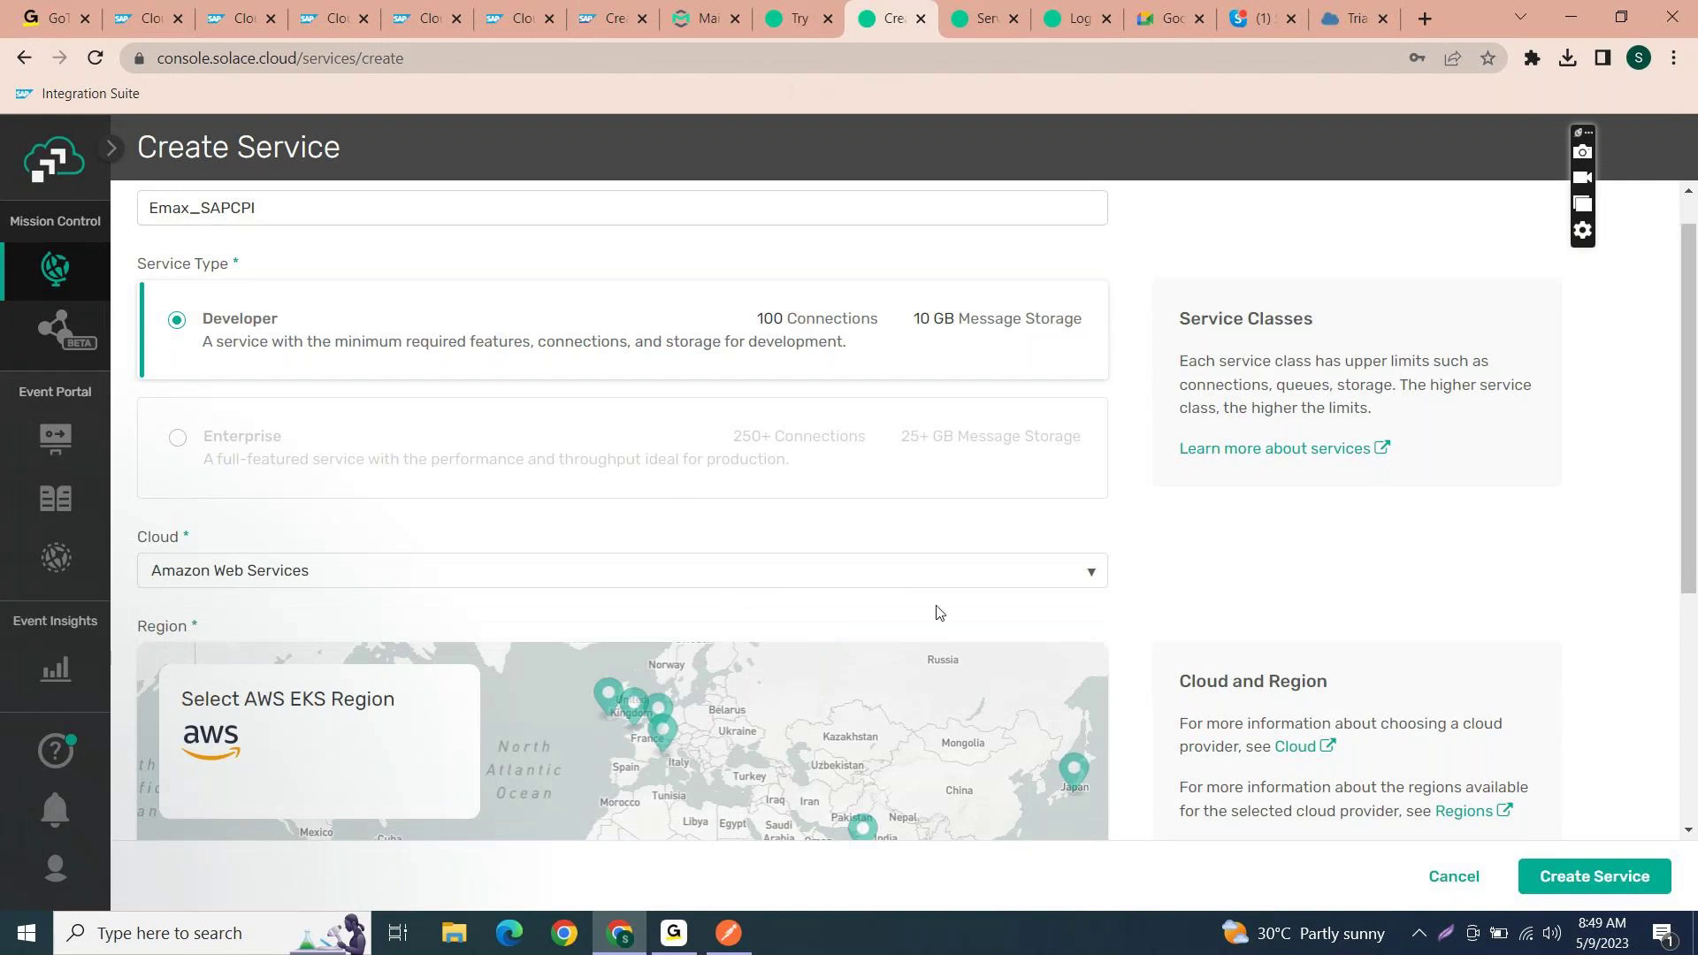
pyautogui.scroll(-1, 919, 707)
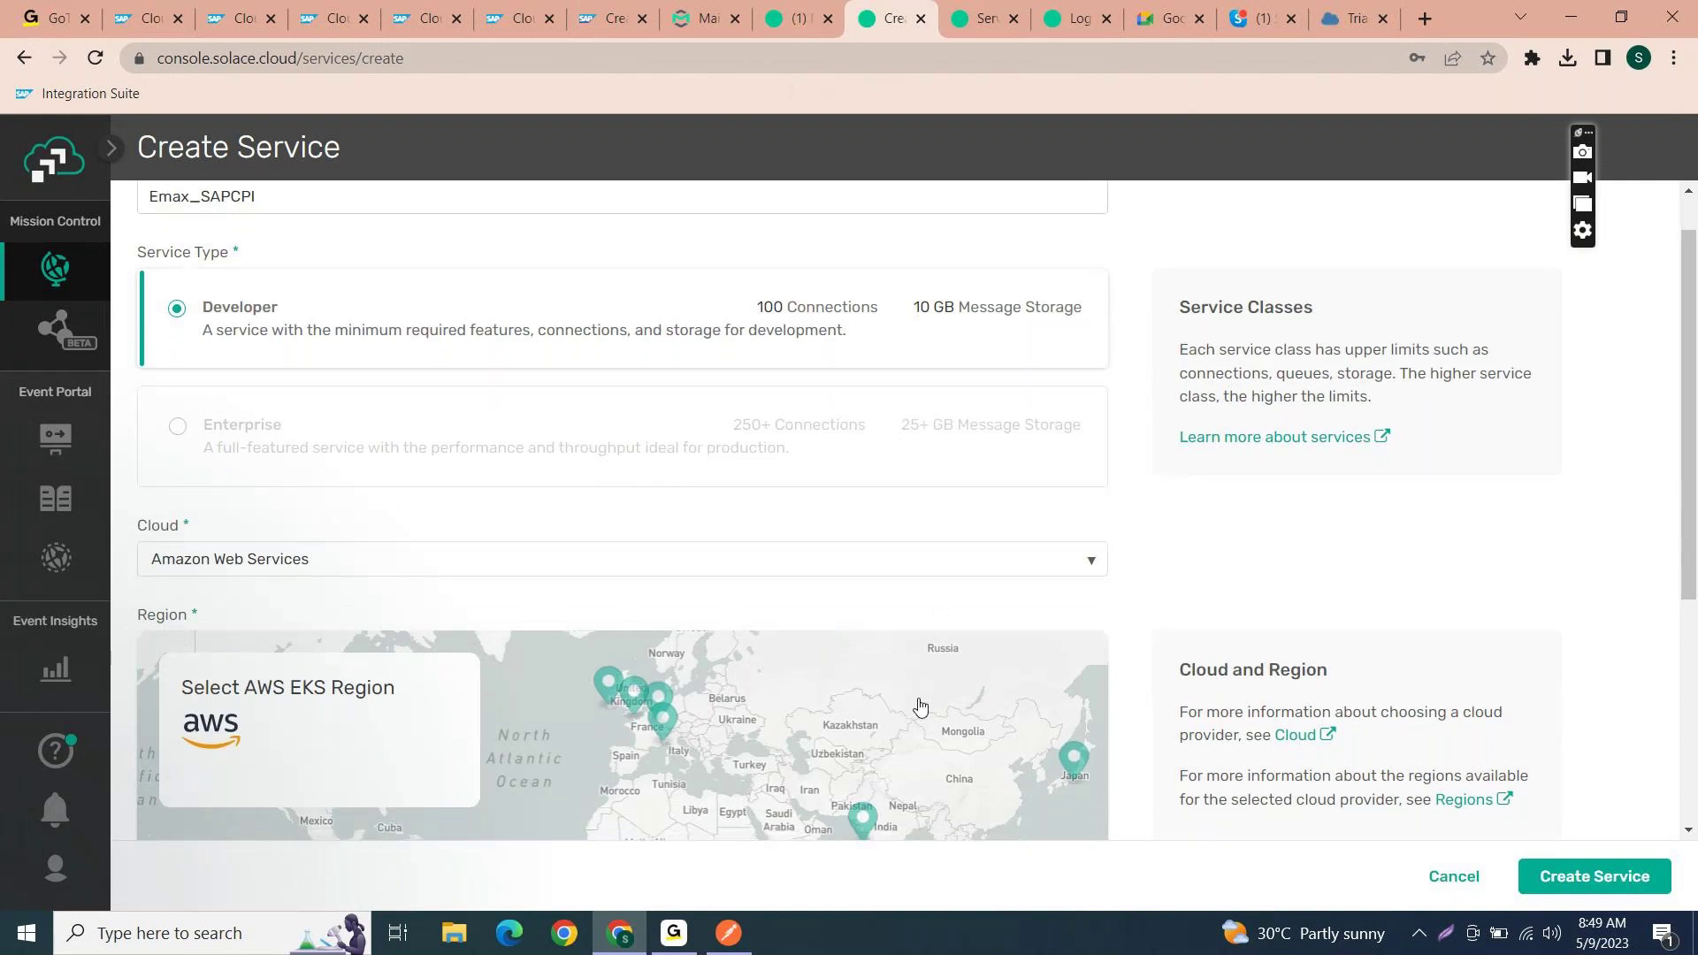
pyautogui.scroll(-1, 920, 707)
pyautogui.scroll(-3, 919, 706)
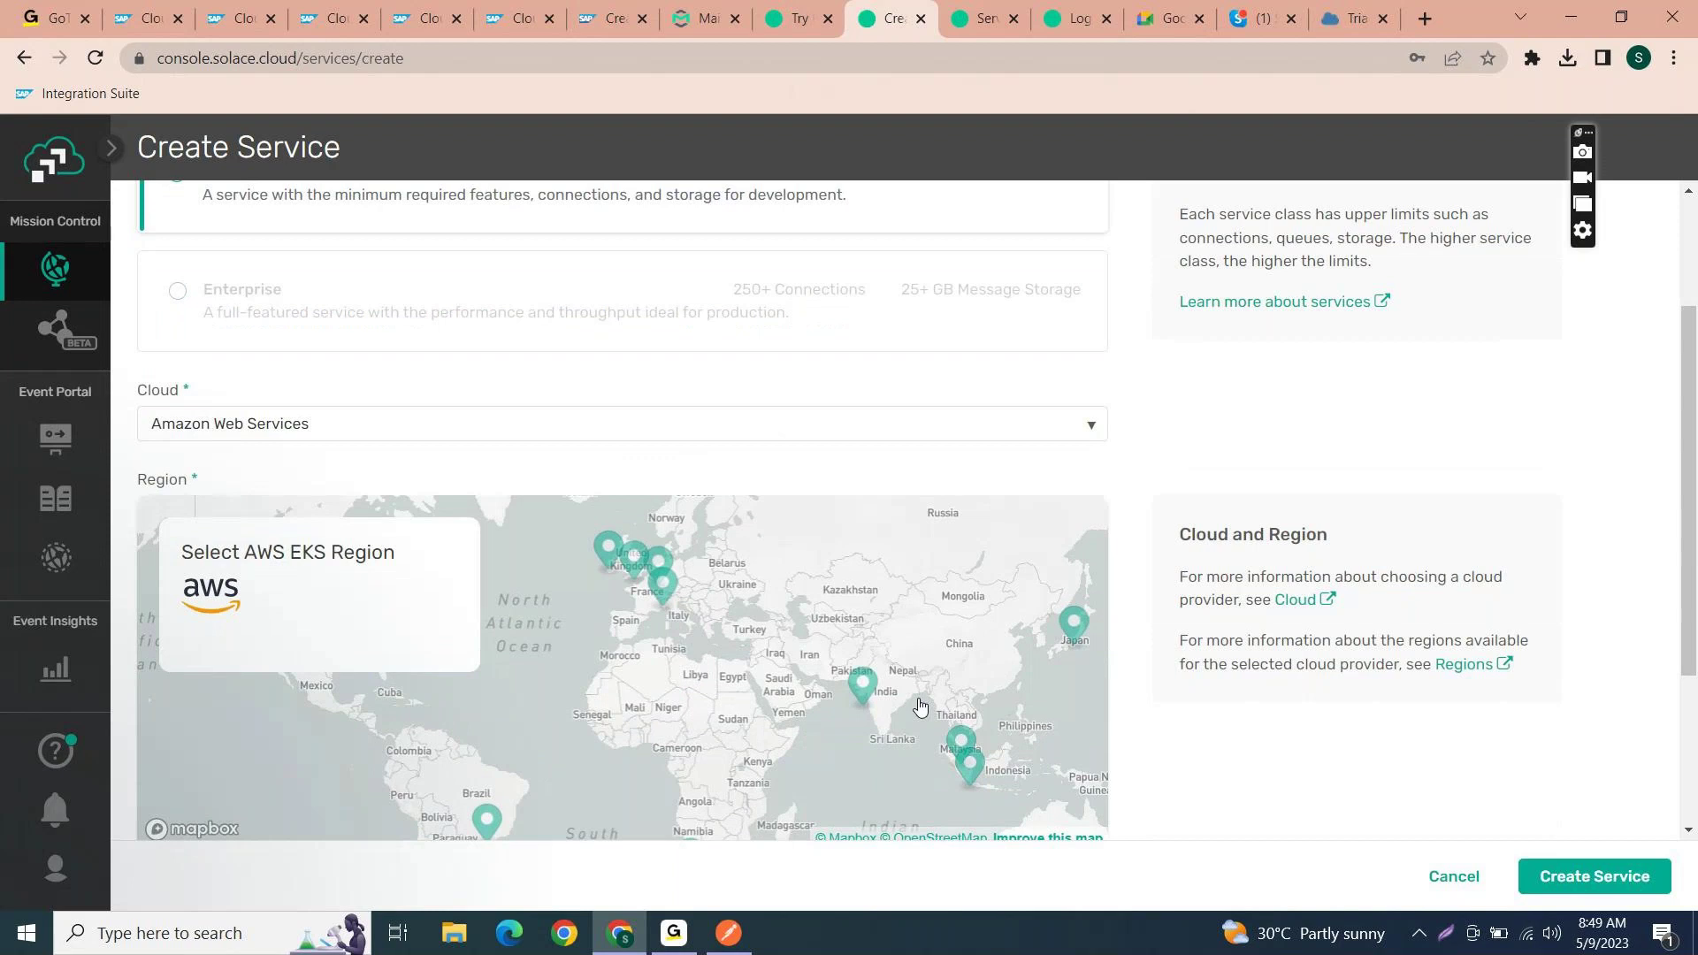
pyautogui.scroll(-1, 920, 707)
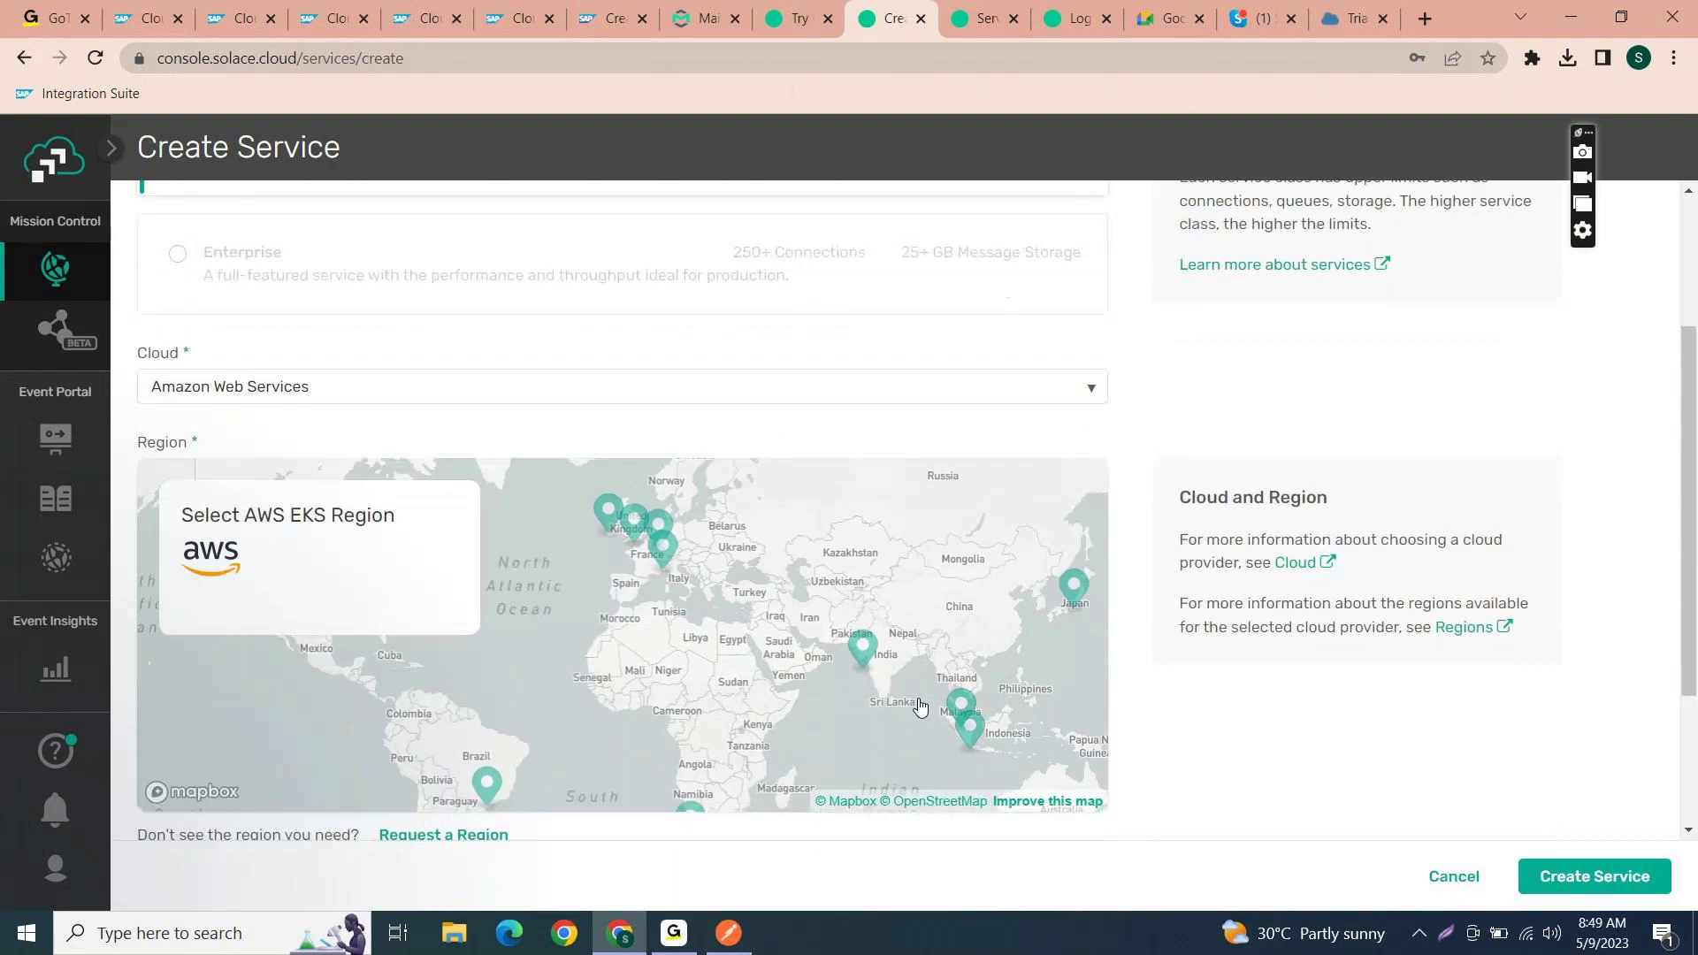
pyautogui.click(866, 659)
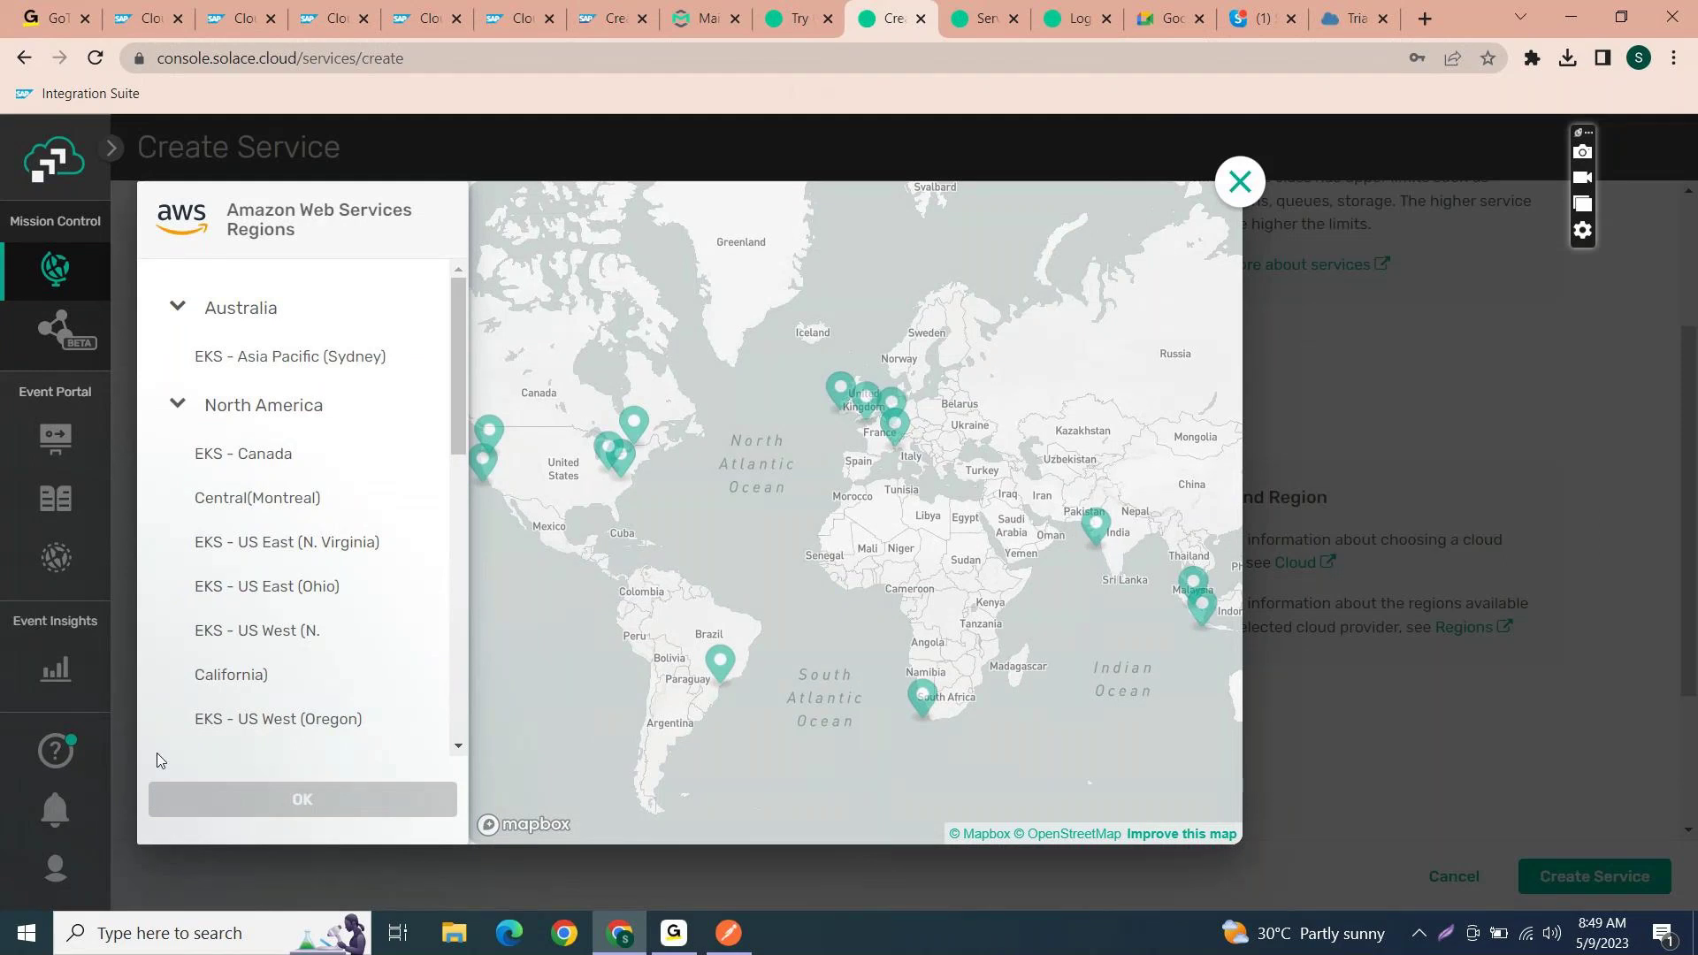
pyautogui.scroll(-3, 221, 707)
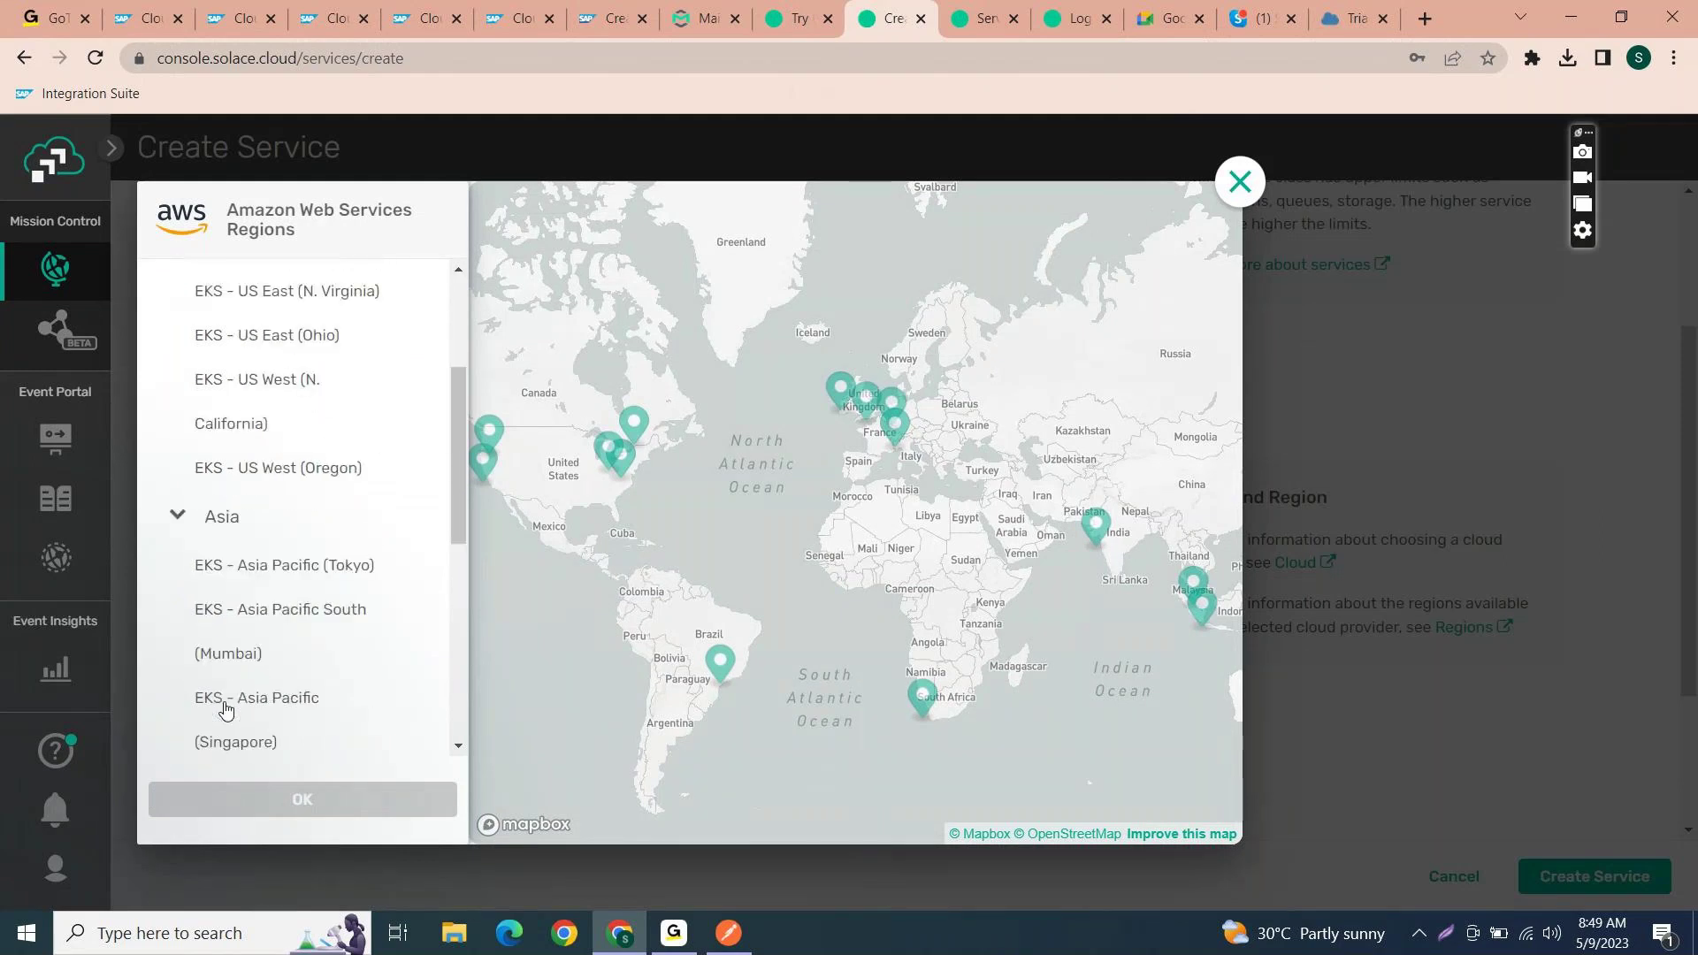
pyautogui.scroll(-2, 225, 708)
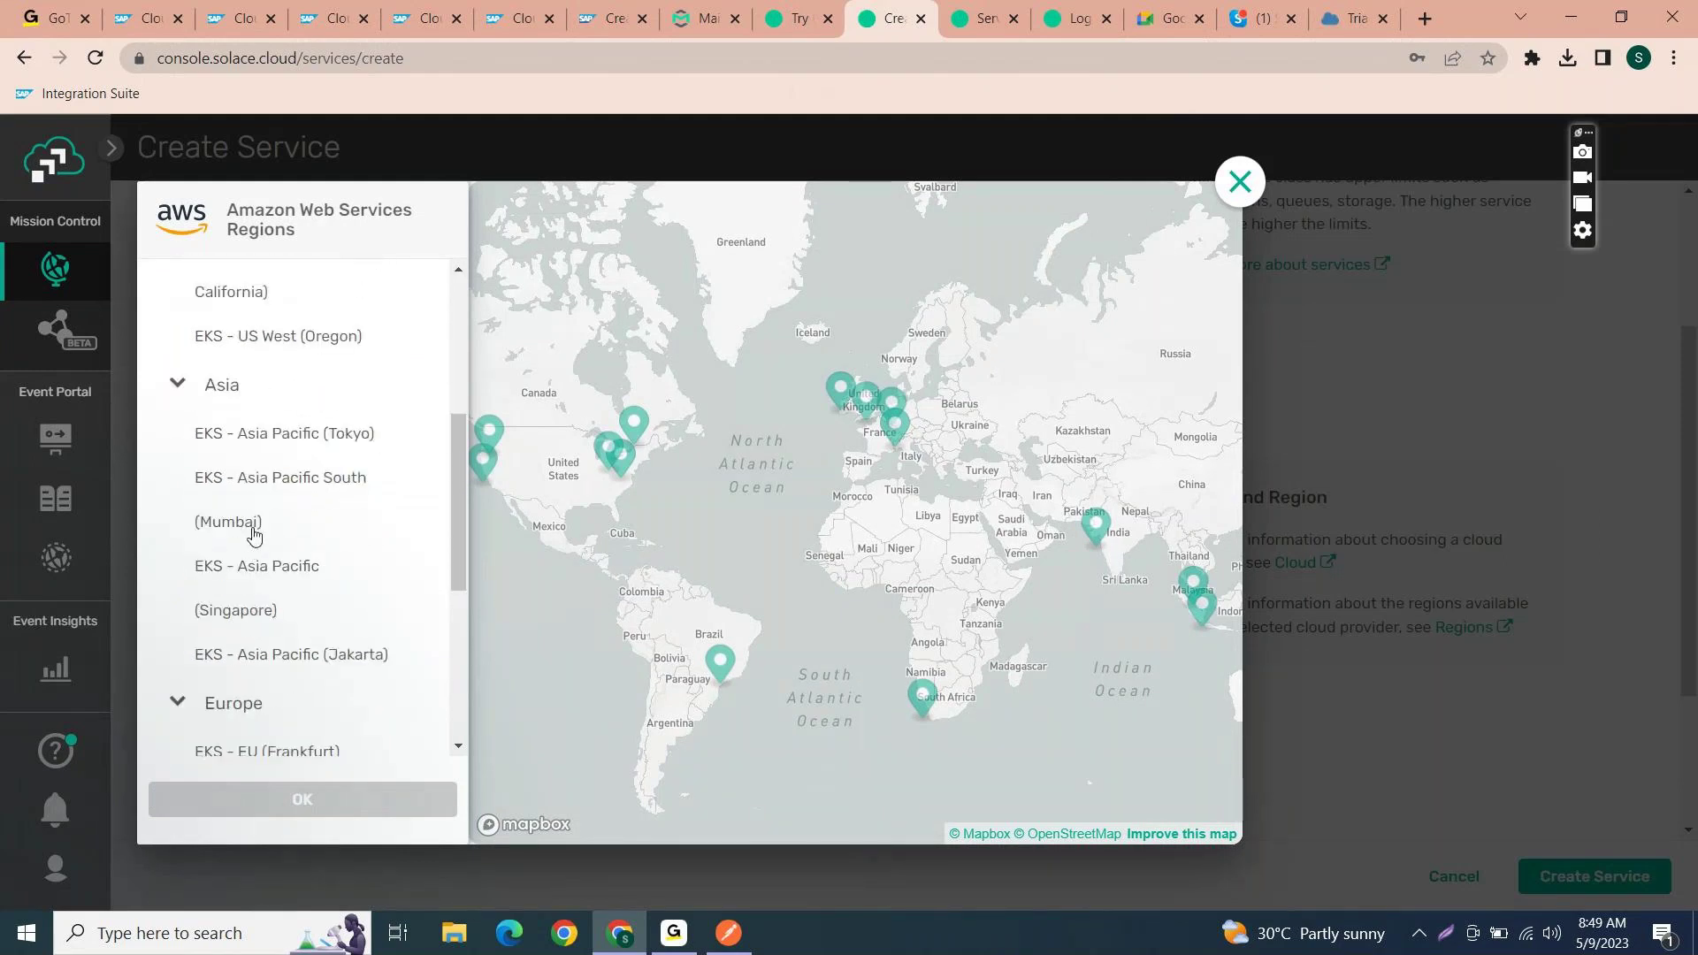
pyautogui.click(254, 531)
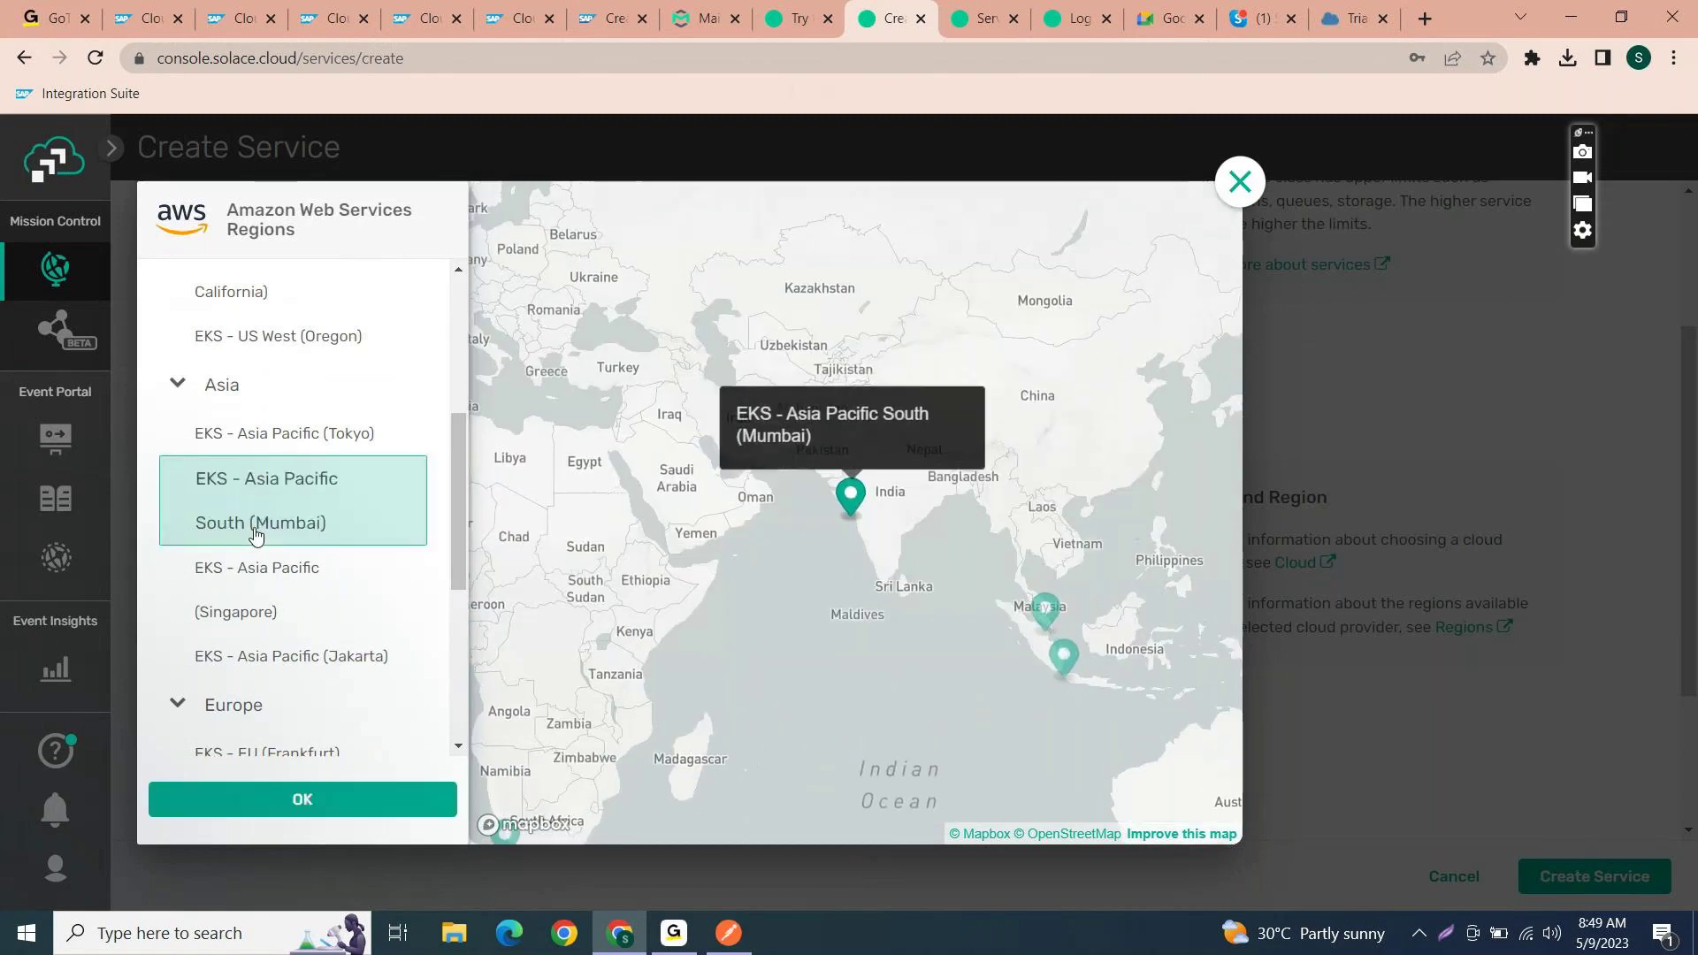
pyautogui.click(354, 806)
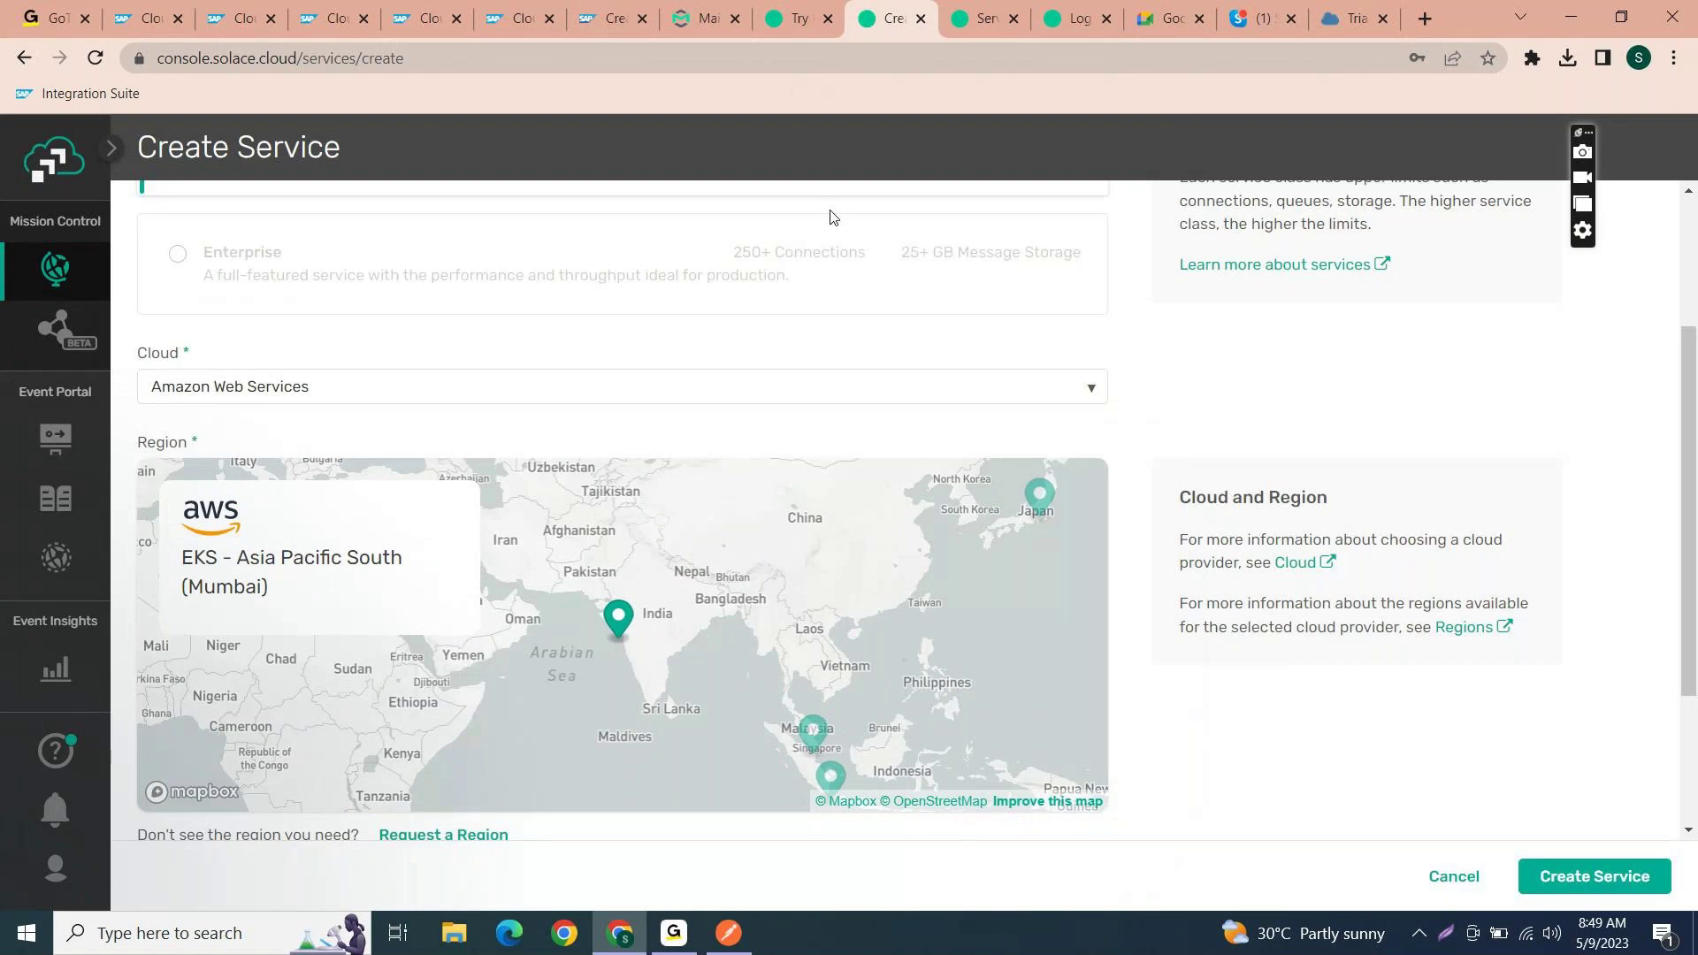
pyautogui.scroll(3, 785, 545)
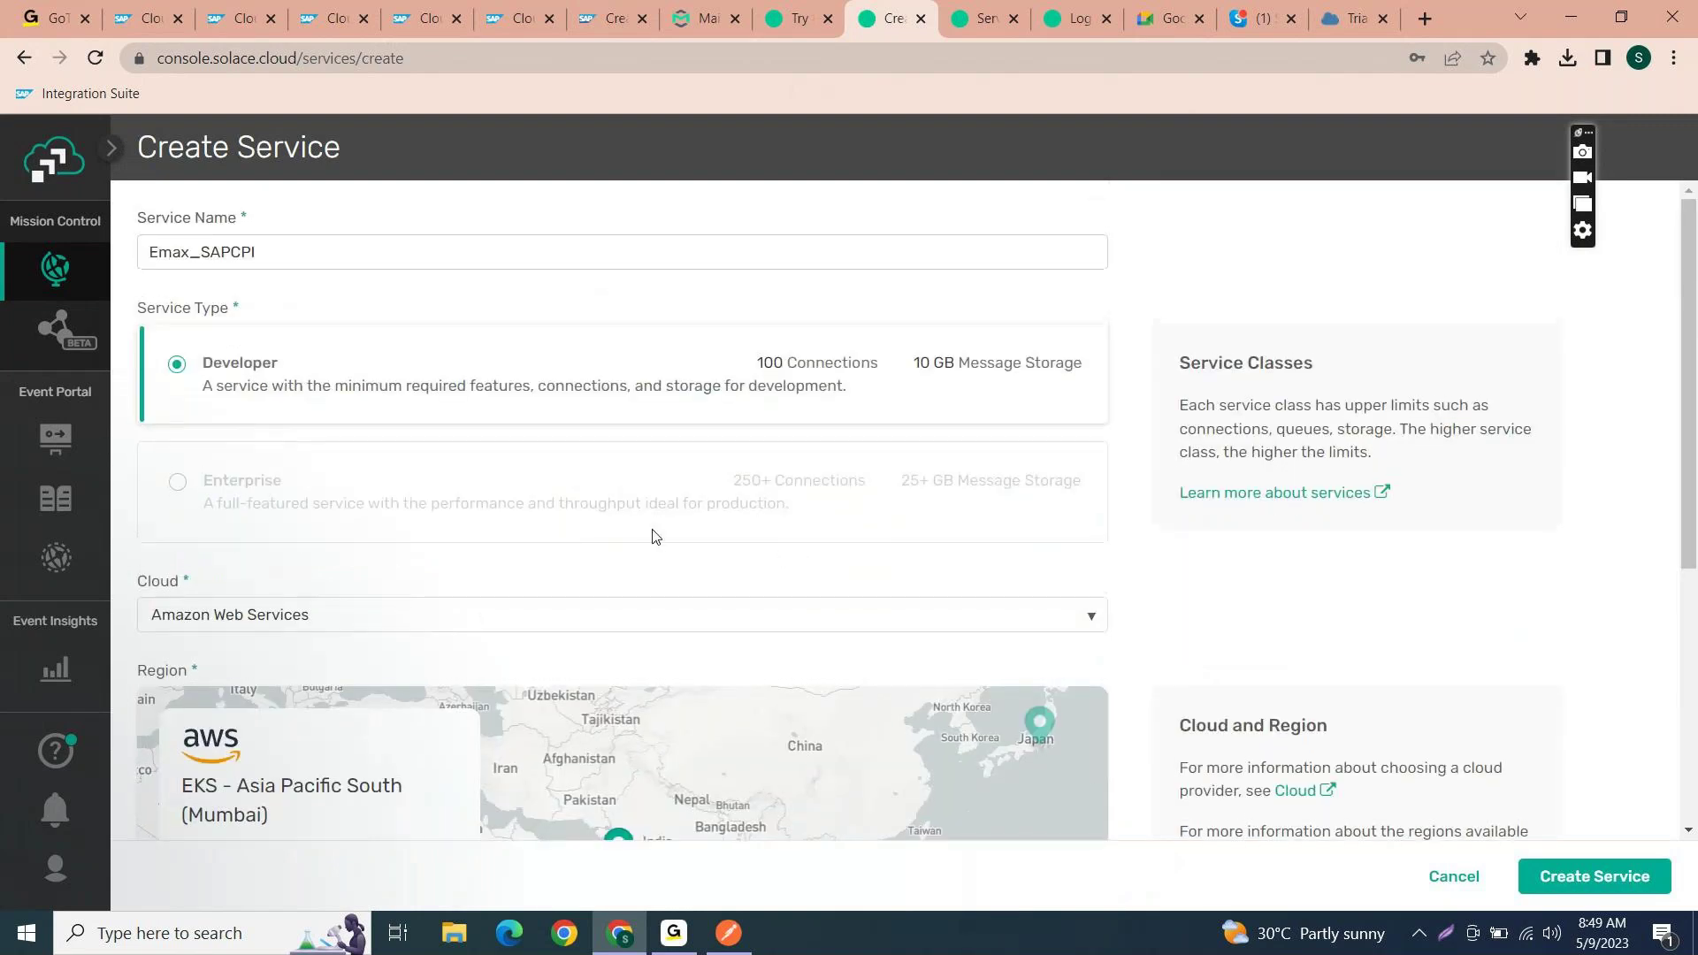
# - Expand advanced connection options and the Public Endpoint to review protocol ports, e.g. MQTT 2 of 4
pyautogui.scroll(-4, 612, 698)
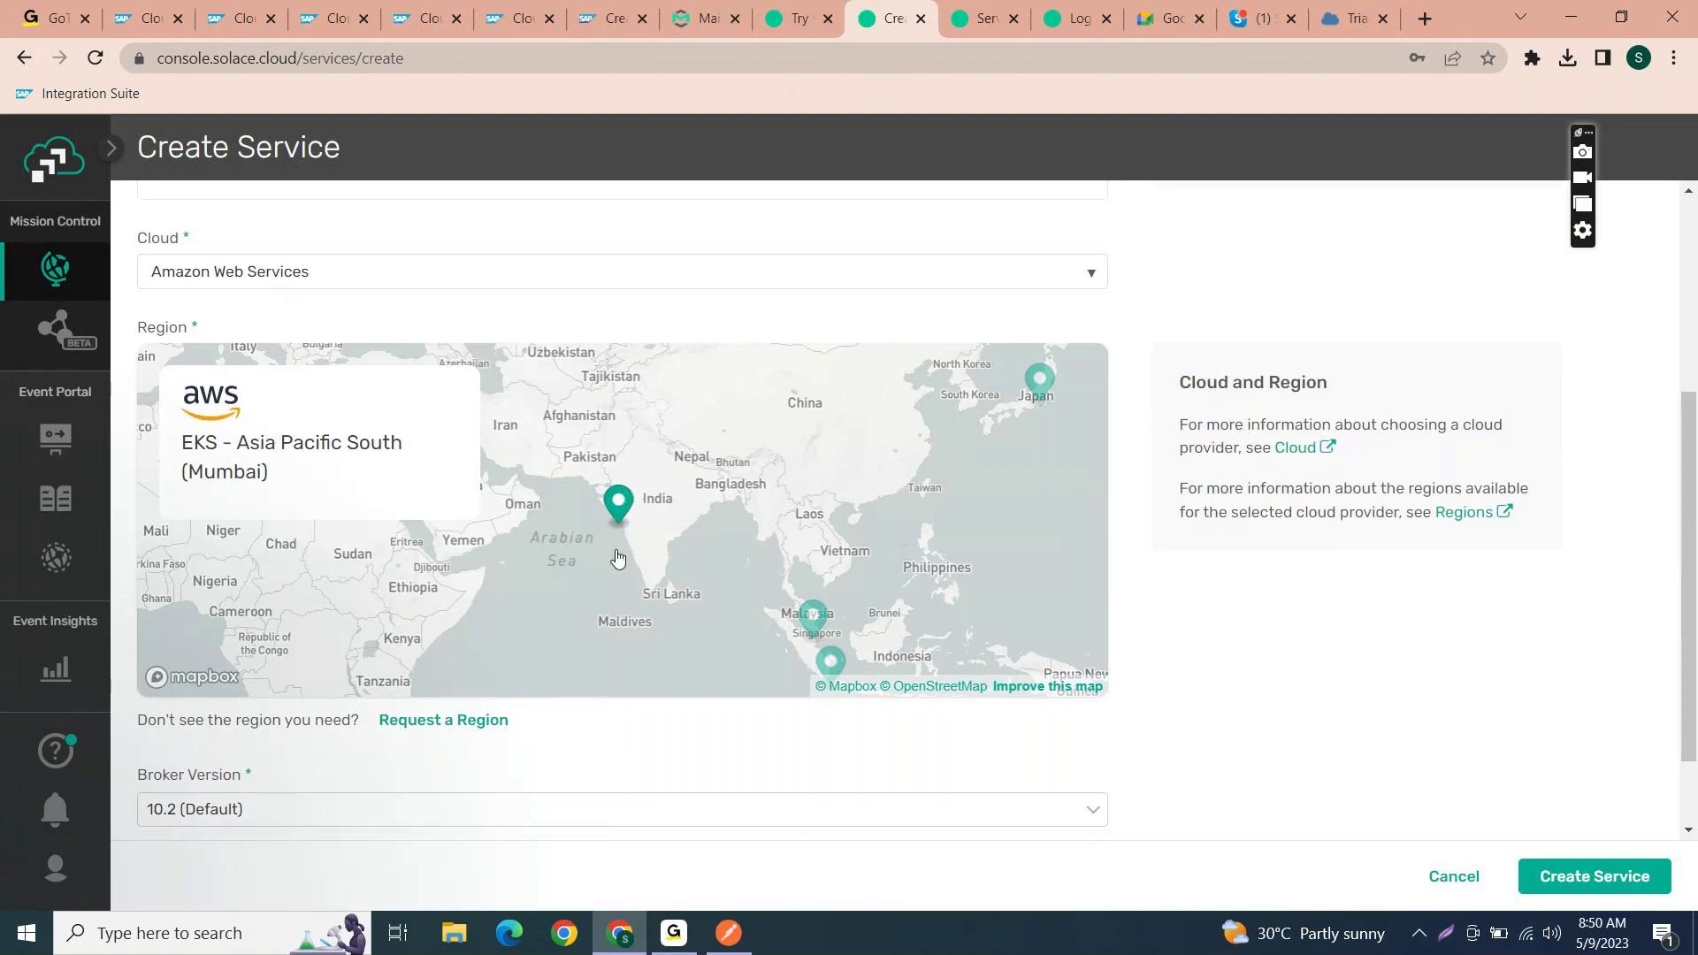
pyautogui.scroll(-2, 618, 557)
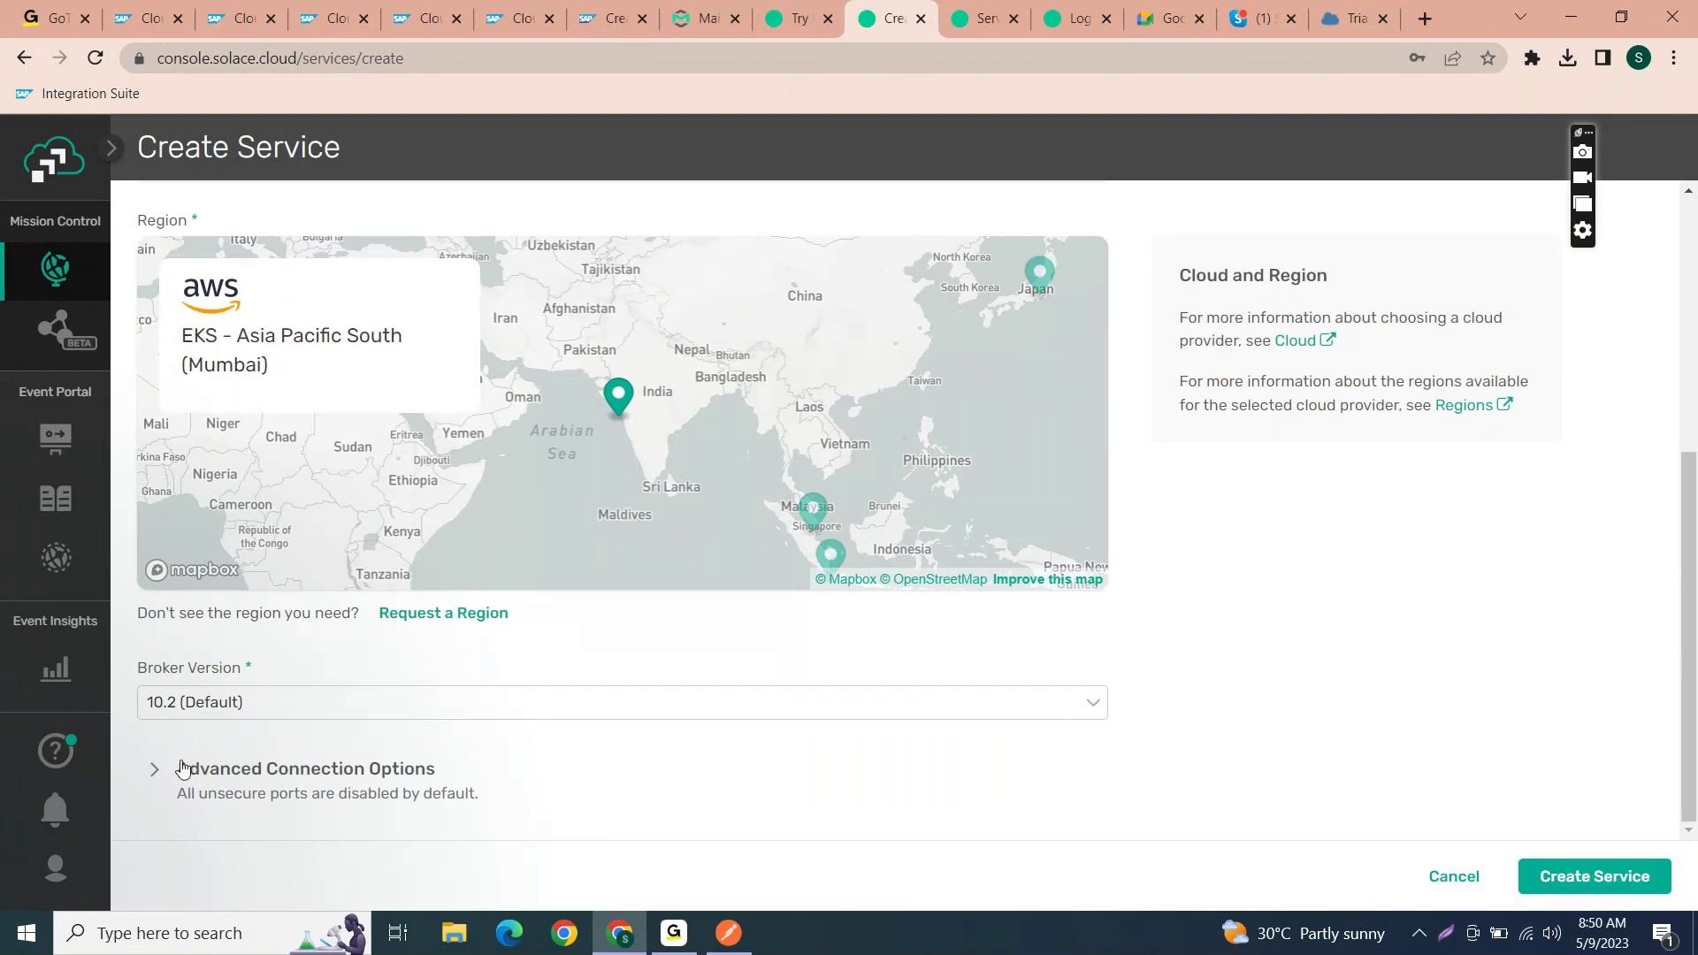
pyautogui.click(156, 771)
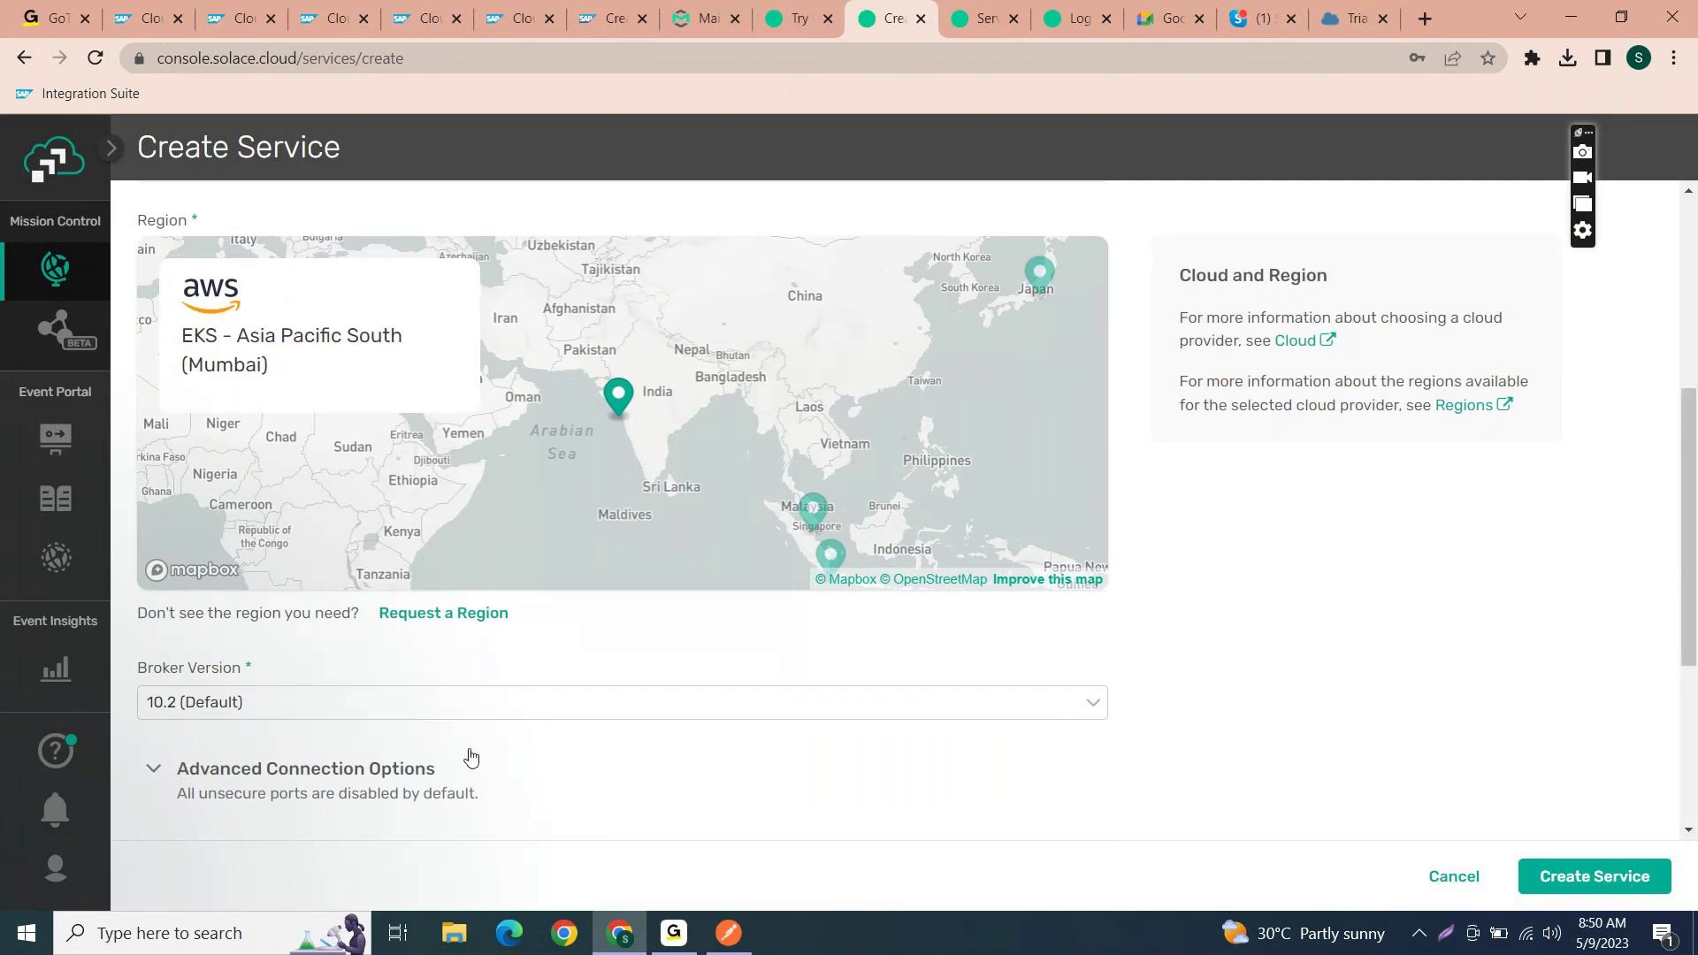
pyautogui.scroll(-3, 471, 756)
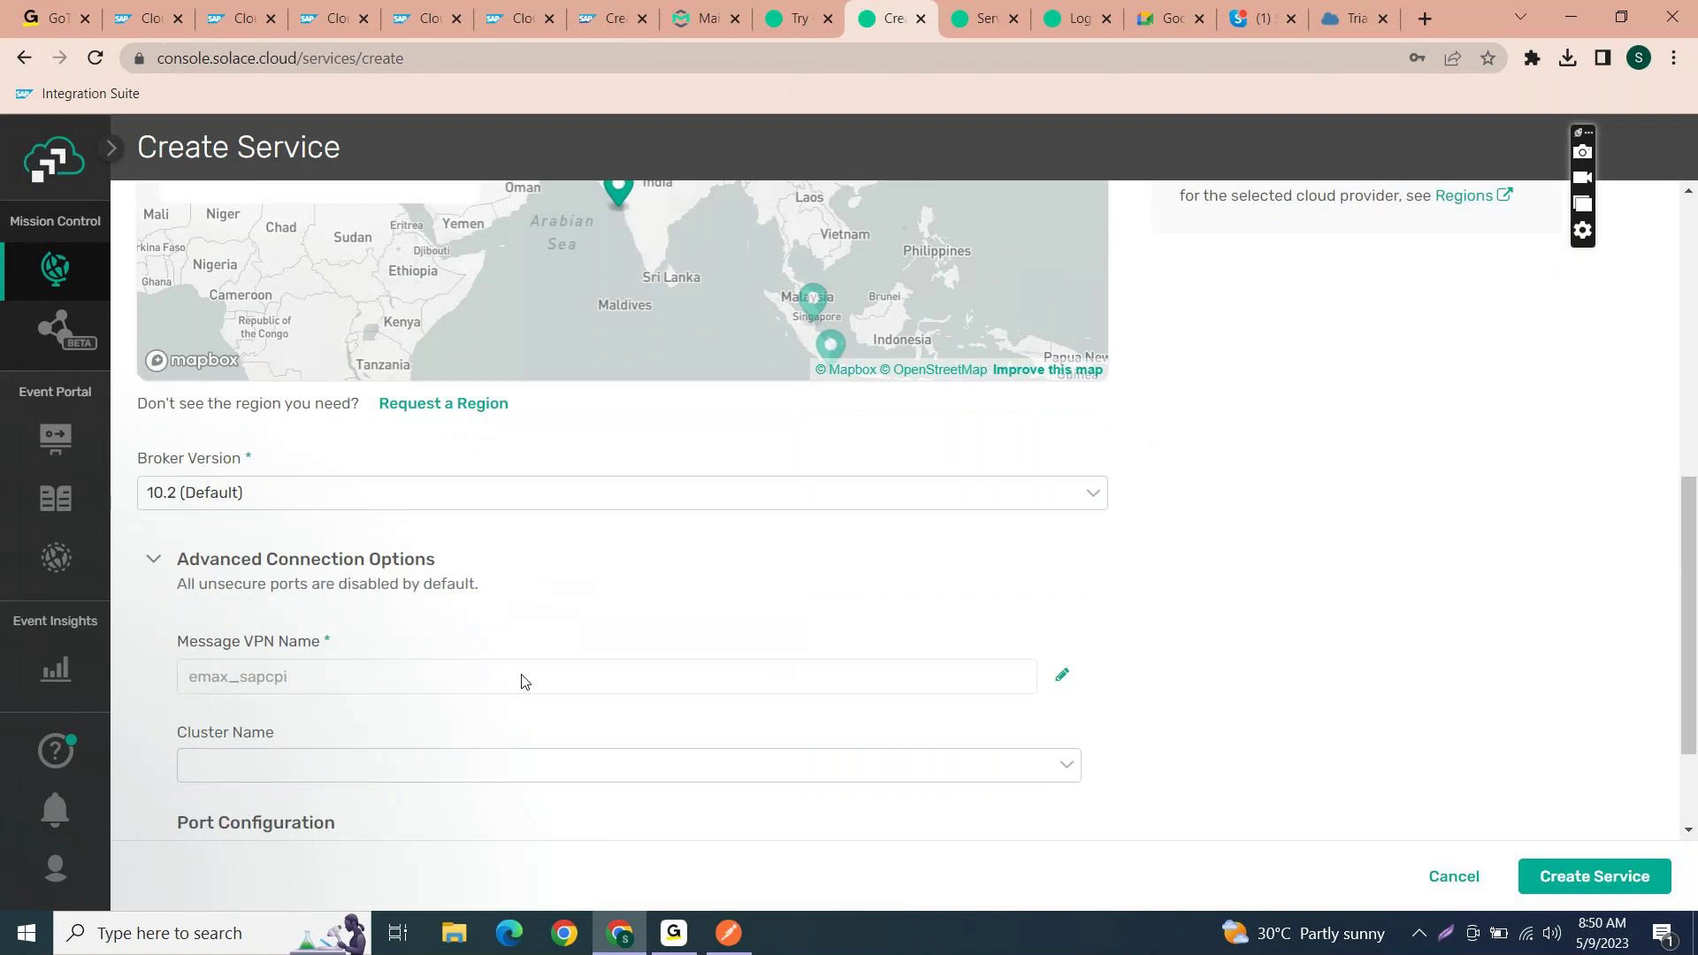
pyautogui.scroll(-2, 807, 508)
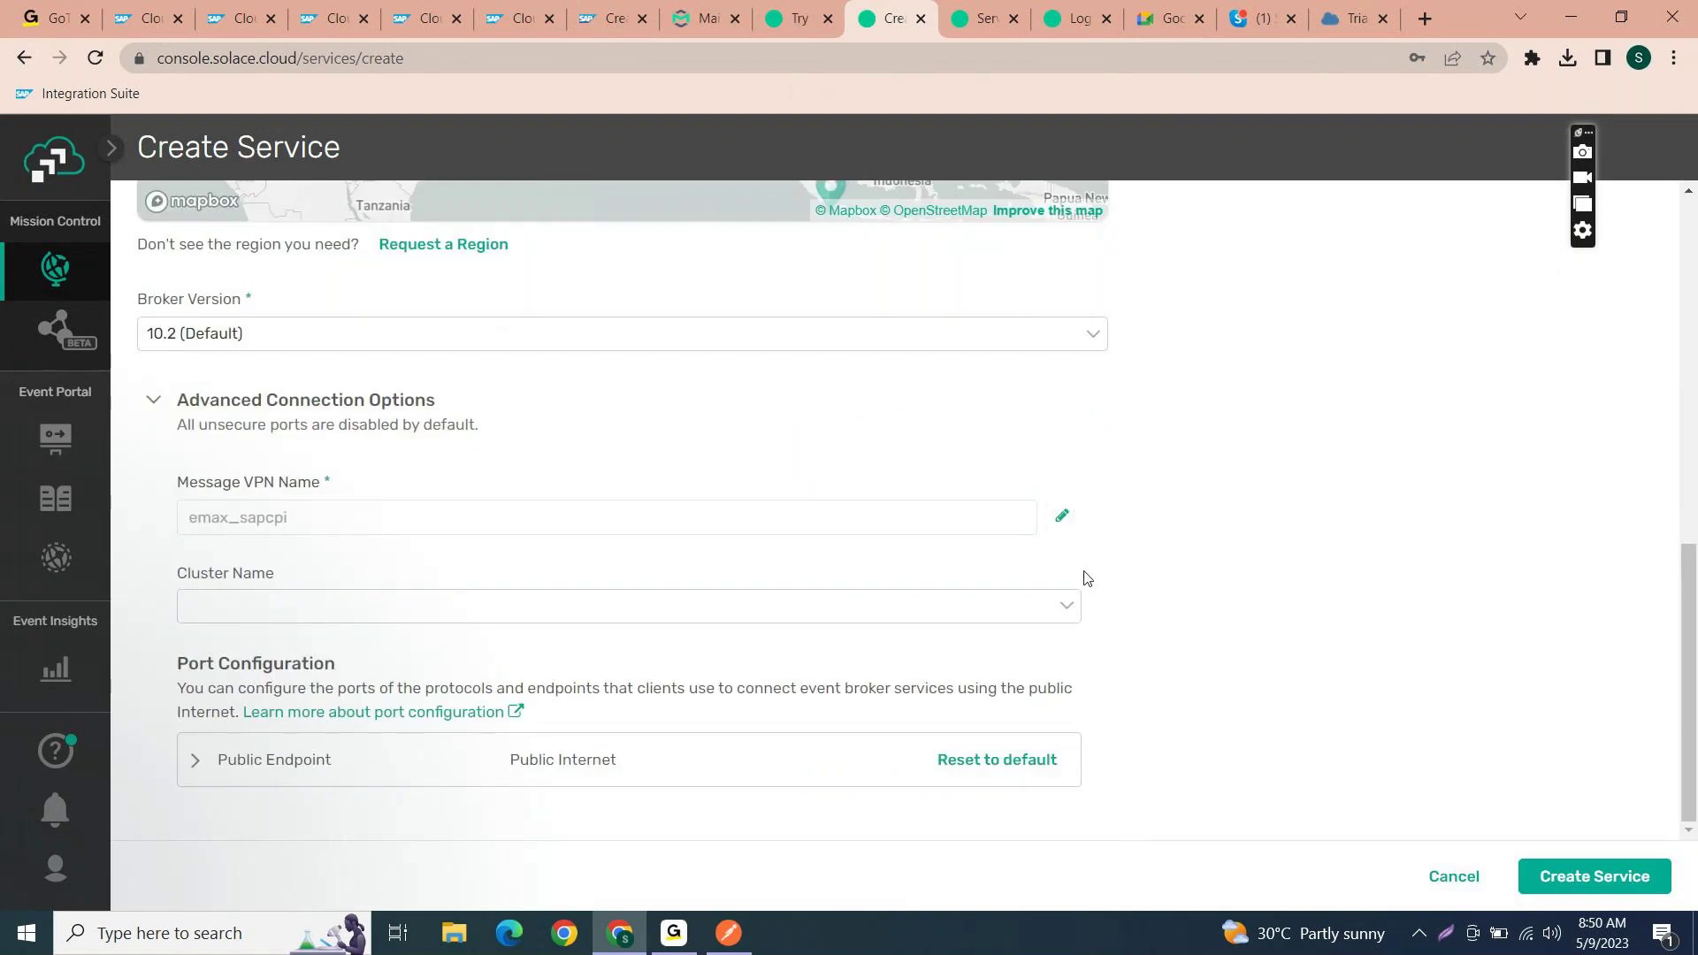
pyautogui.click(1067, 606)
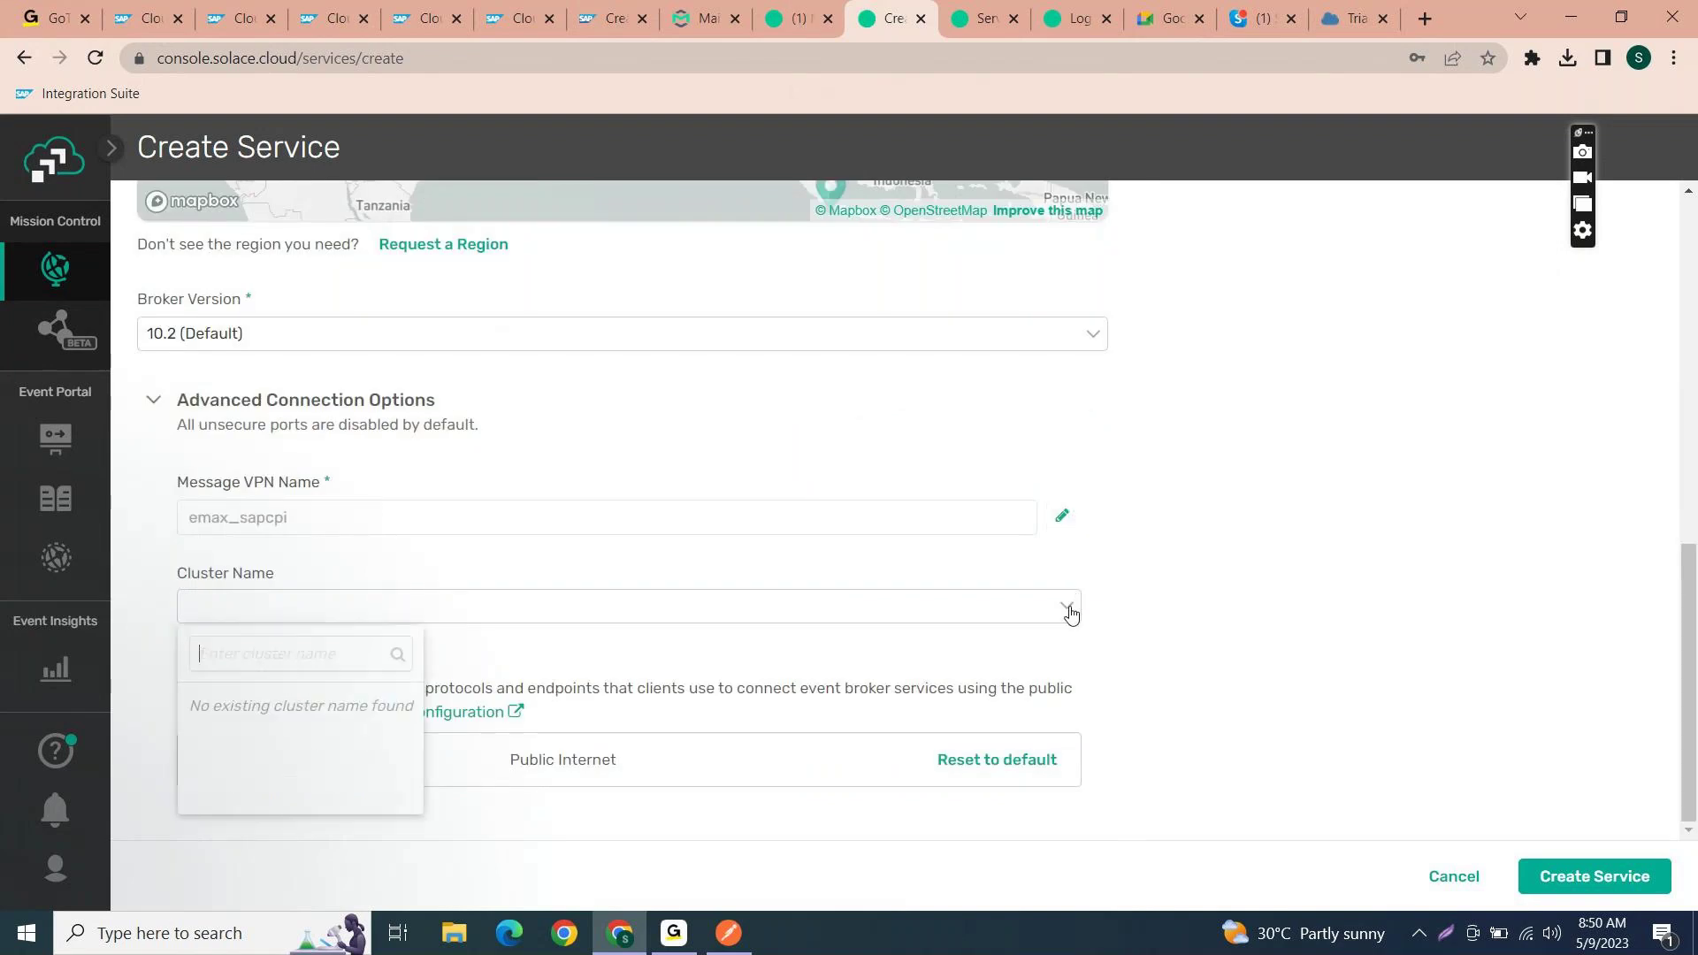
pyautogui.click(1199, 596)
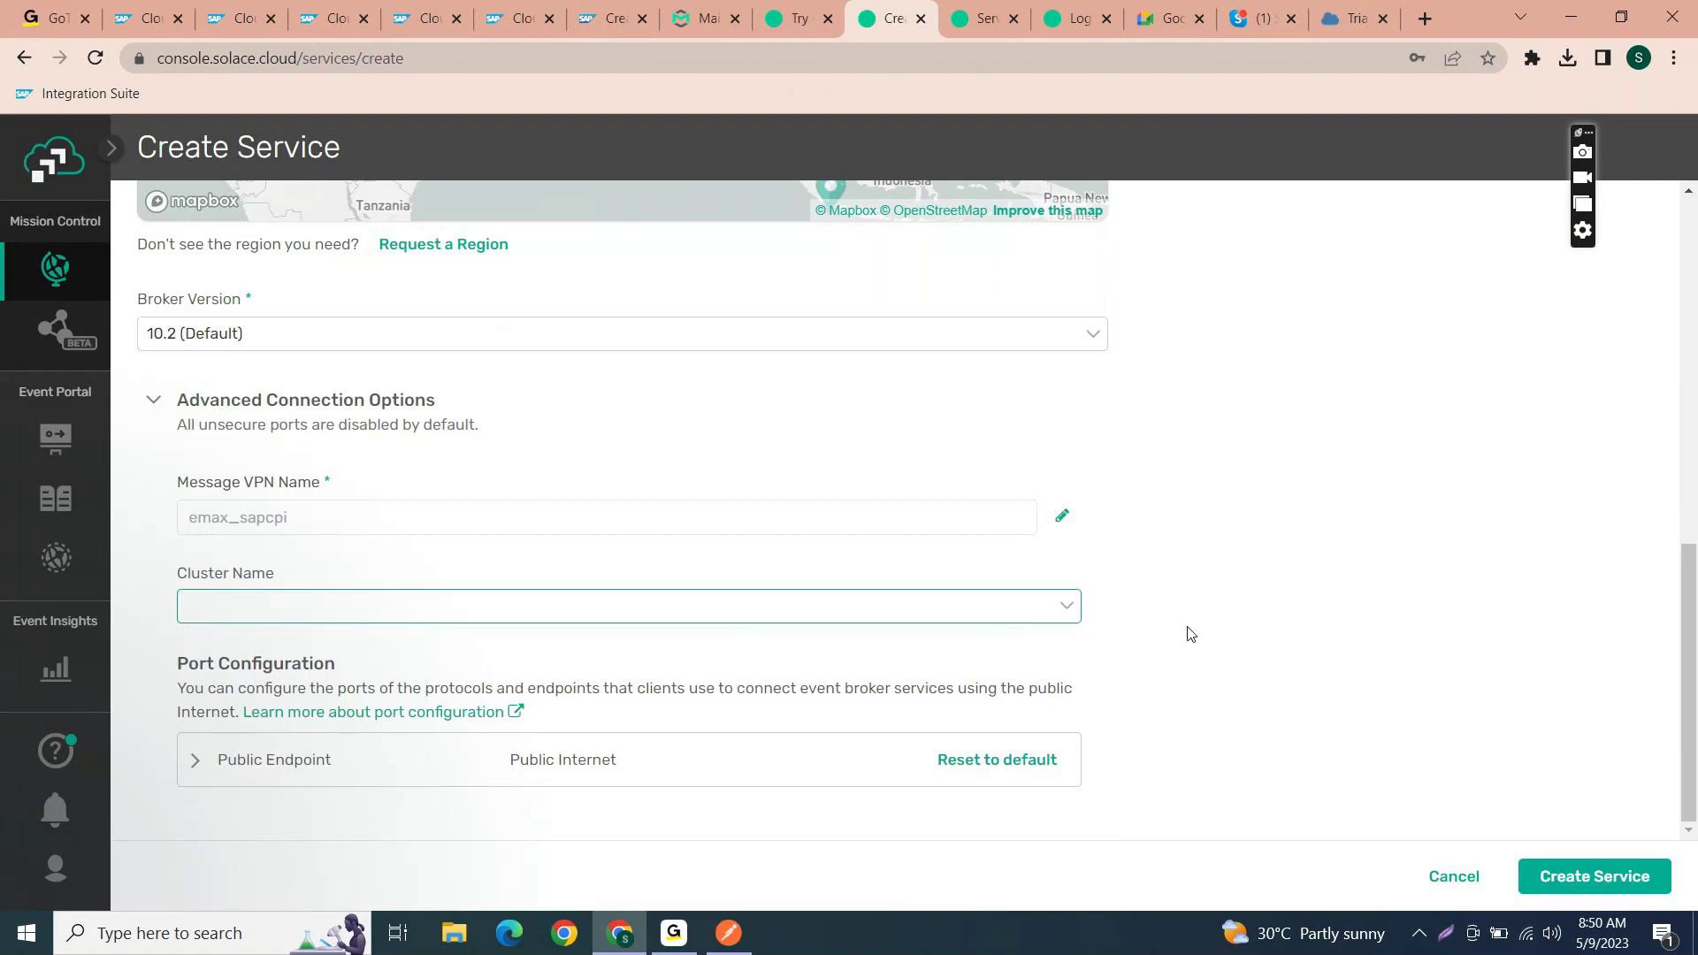
pyautogui.click(189, 764)
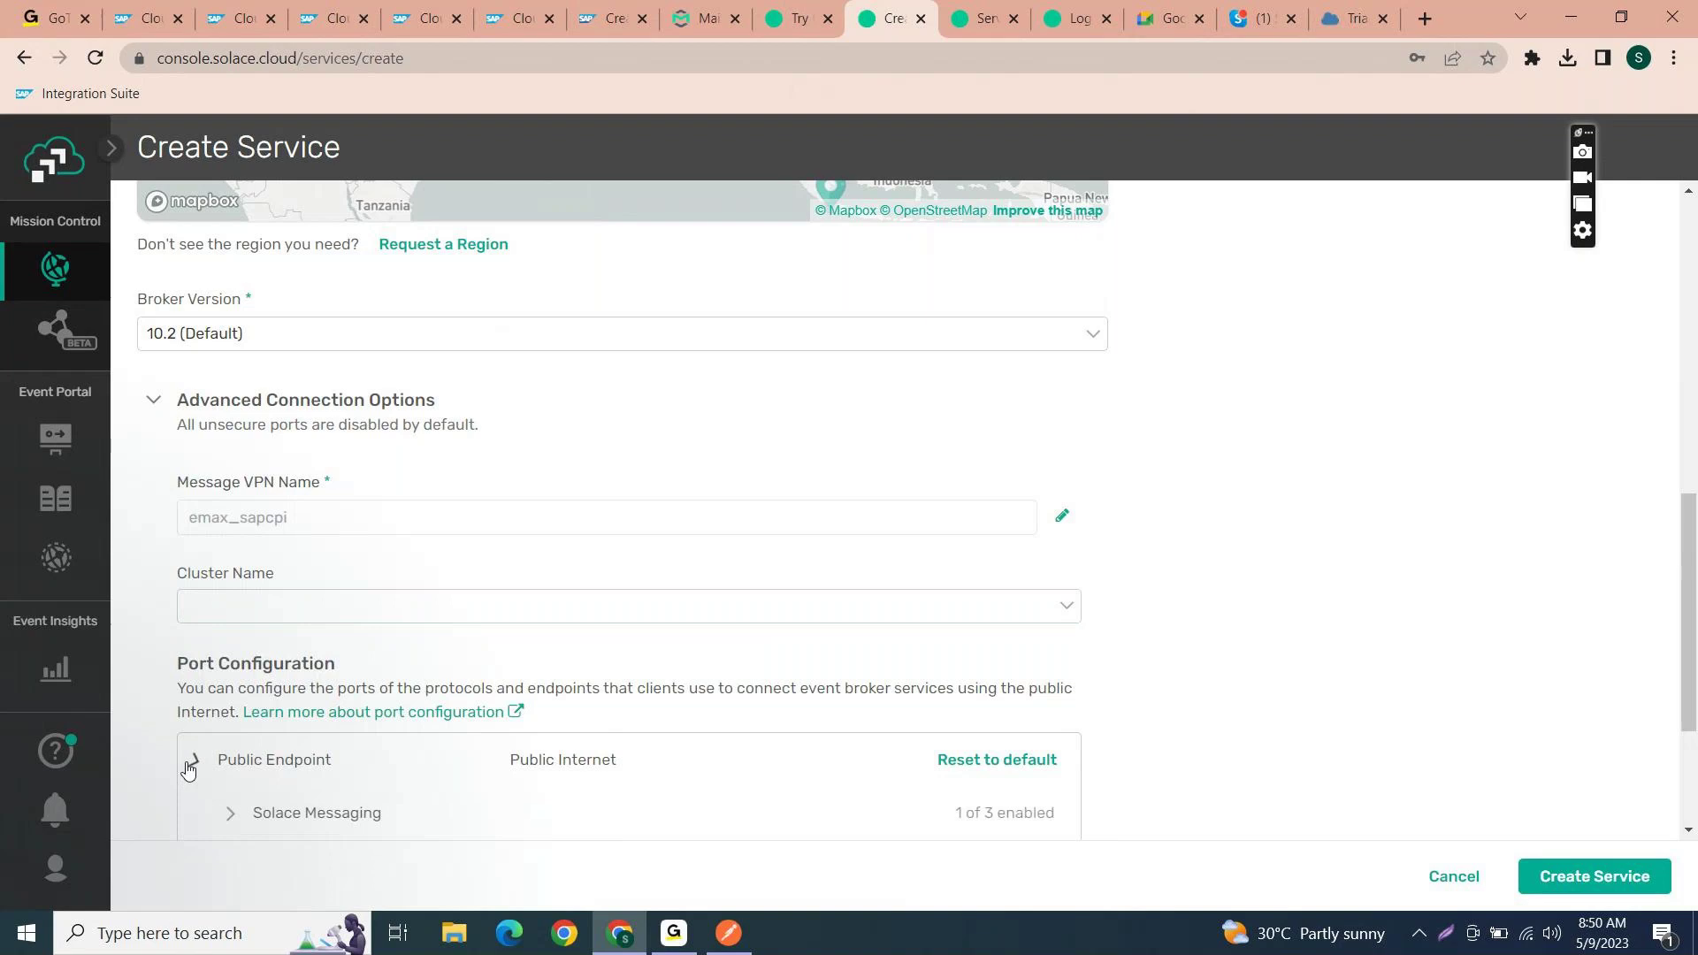
pyautogui.scroll(-4, 327, 768)
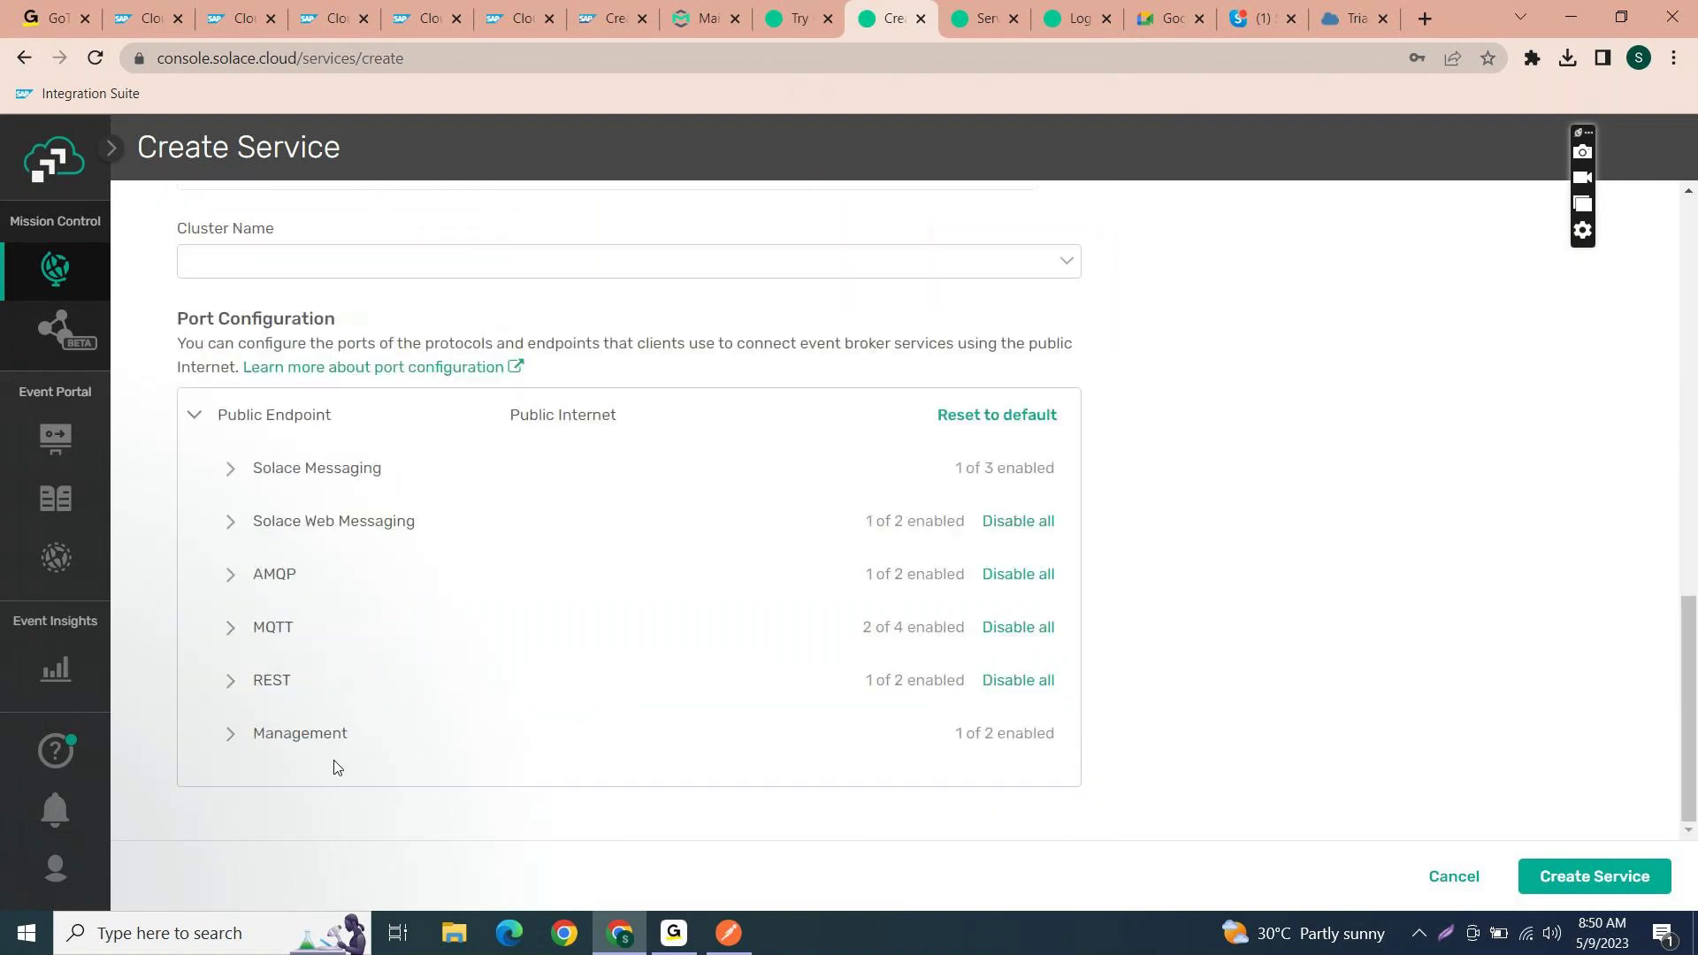
# - Create the Emax_SAPCPI service and close the getting-started side panel
pyautogui.click(1606, 876)
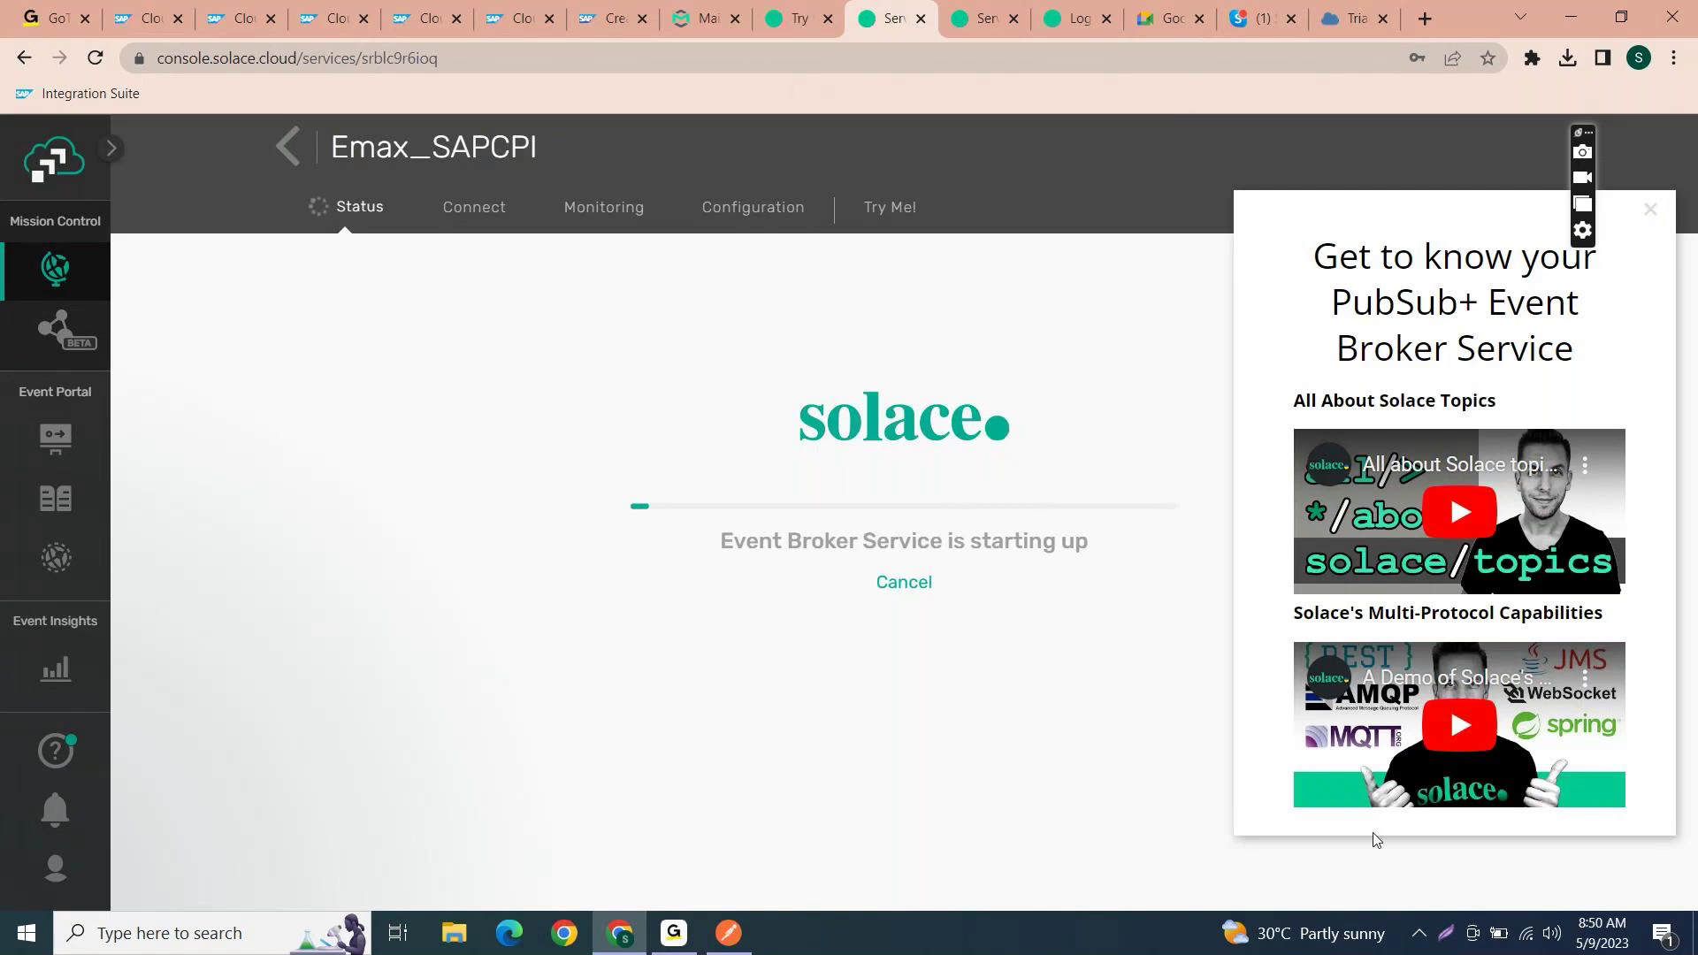
pyautogui.click(1649, 212)
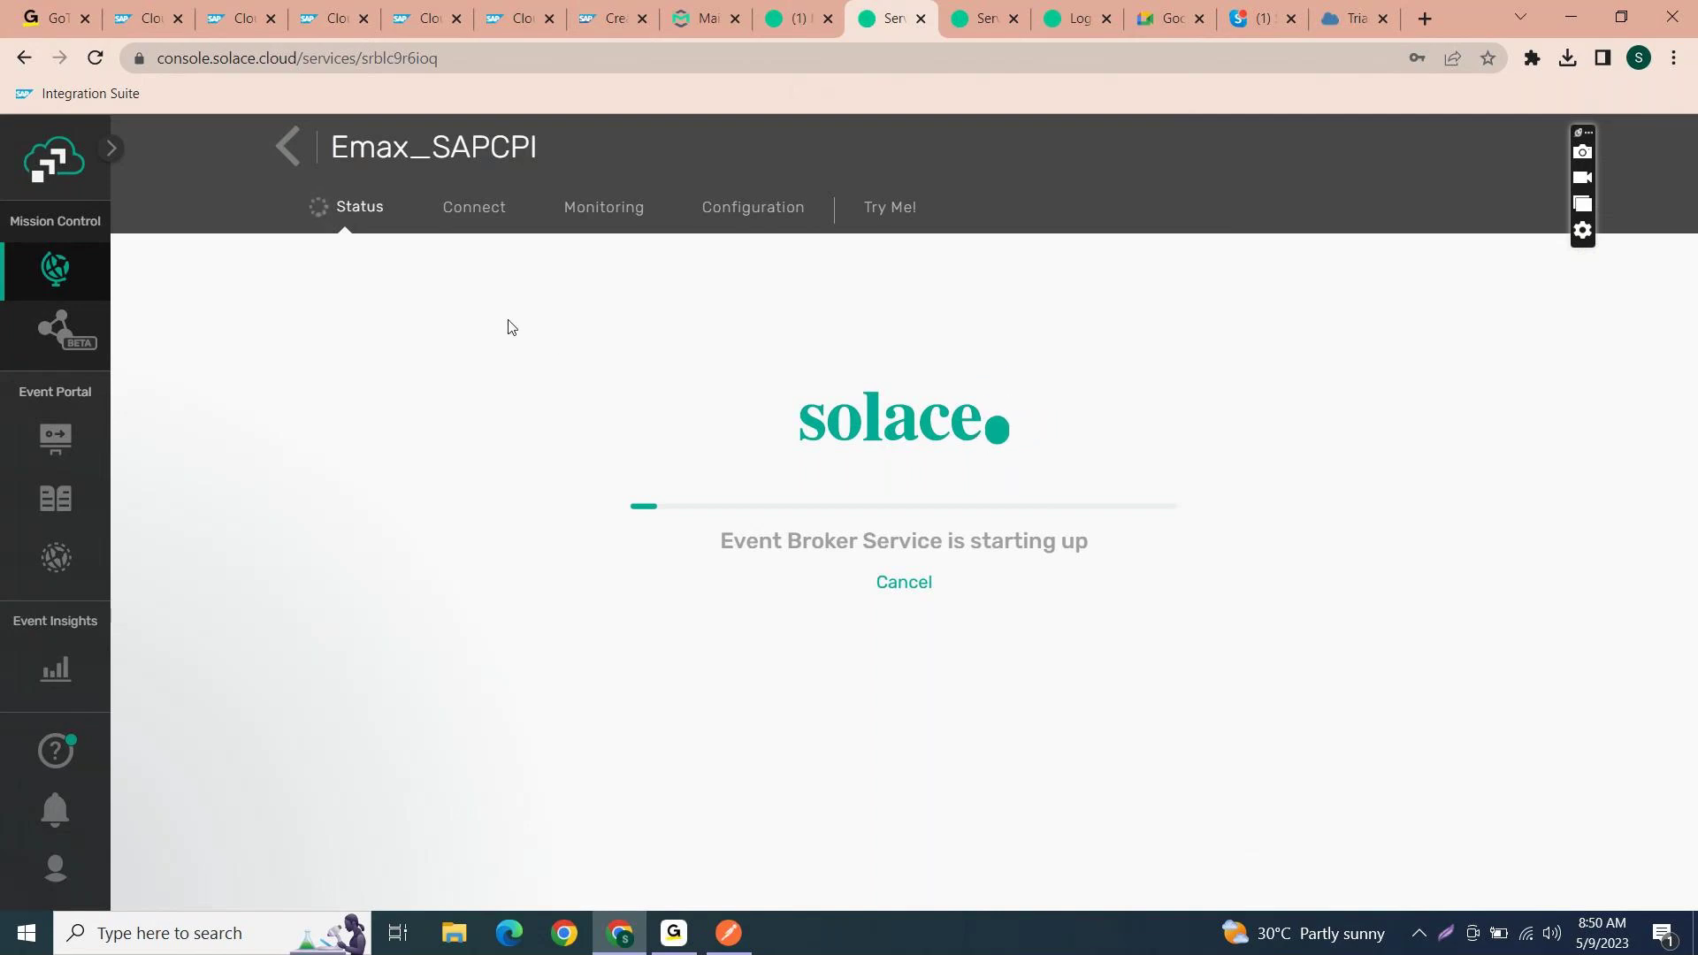
# - Open a private browser window and go to the PubSub+ Cloud login page from solace.com
pyautogui.hotkey('ctrl', 'shift', 'n')
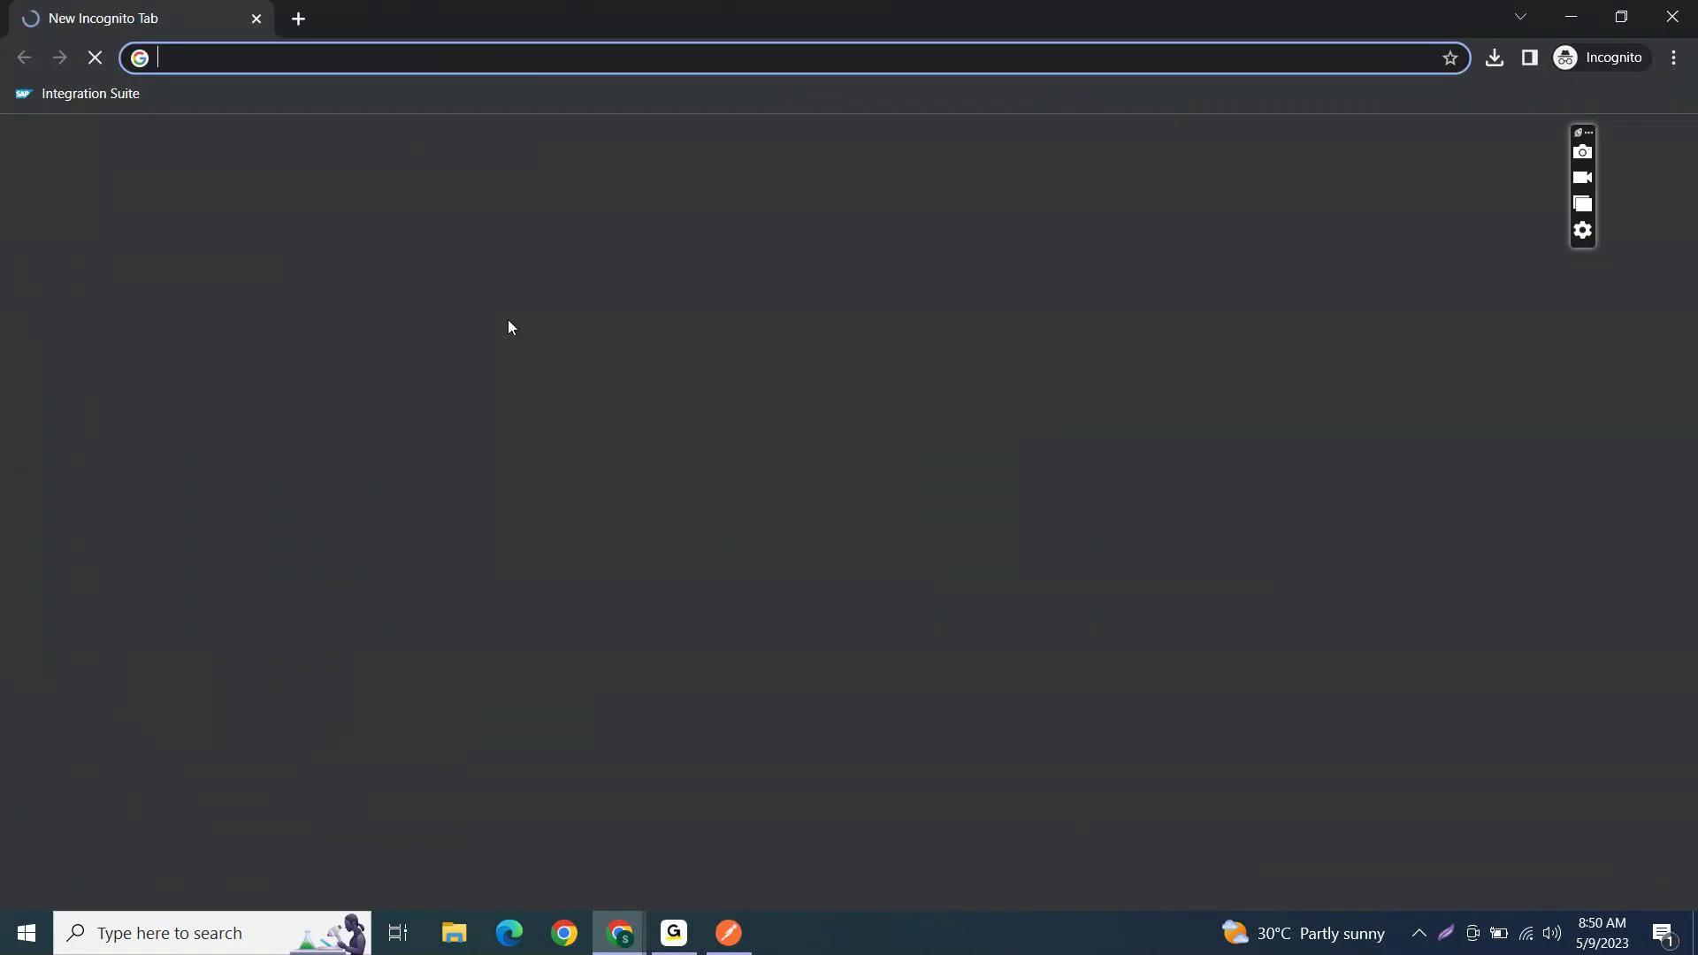
pyautogui.write('solac')
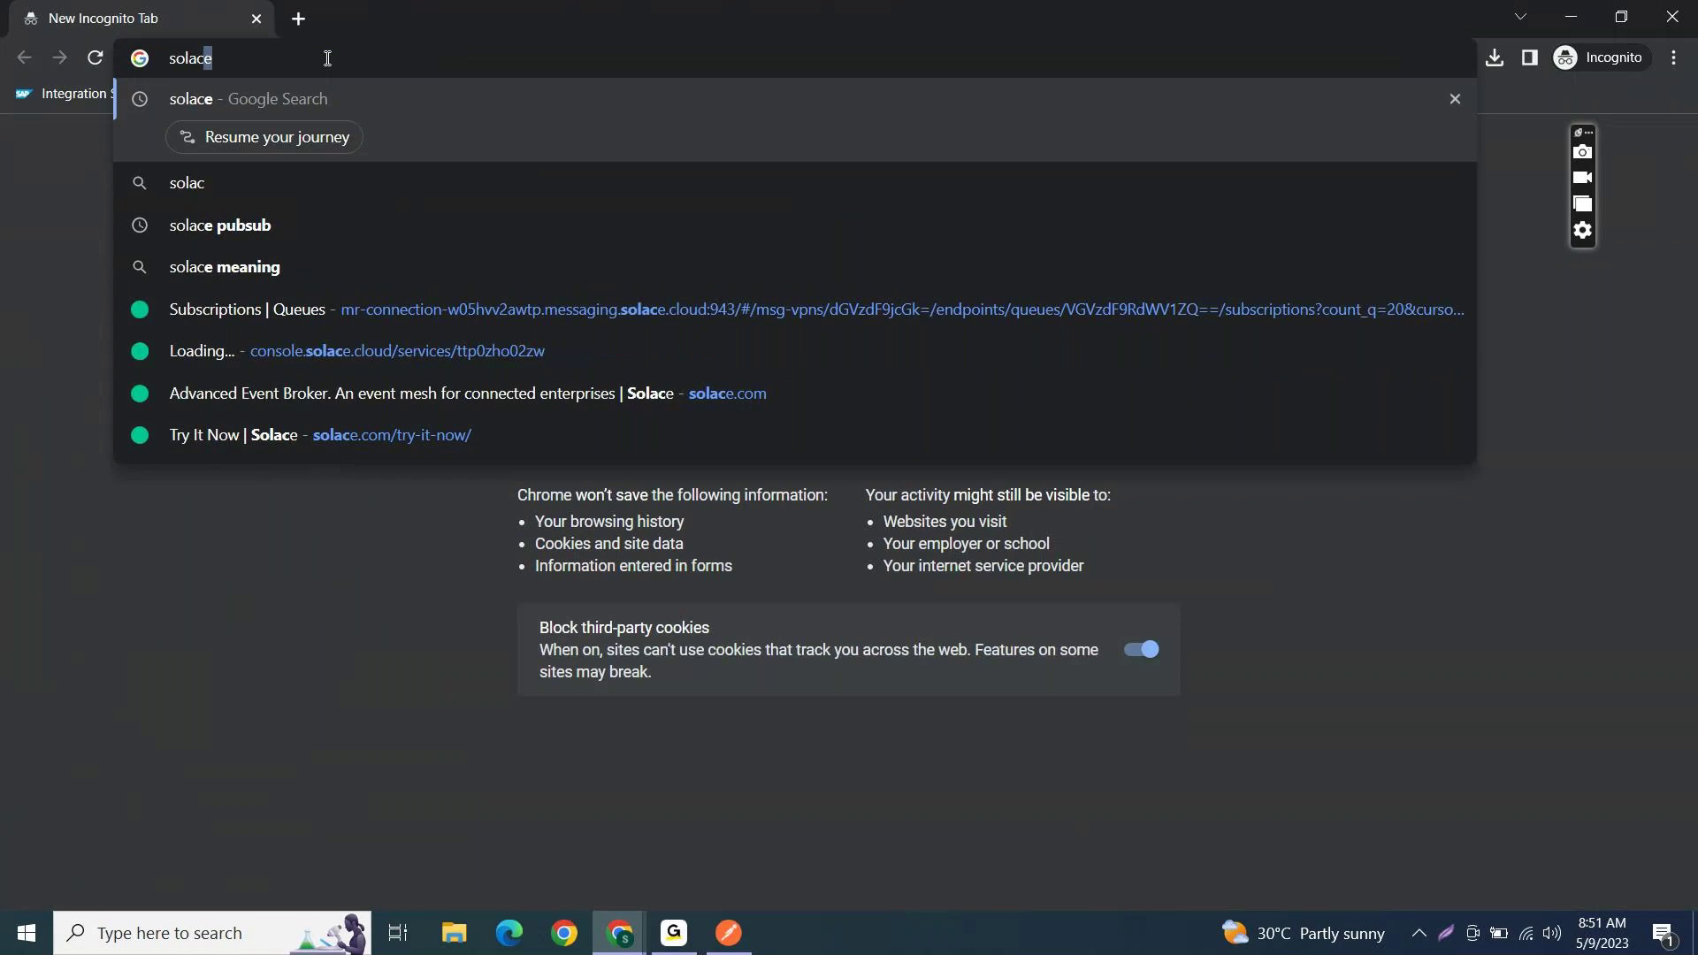
pyautogui.write('e.co')
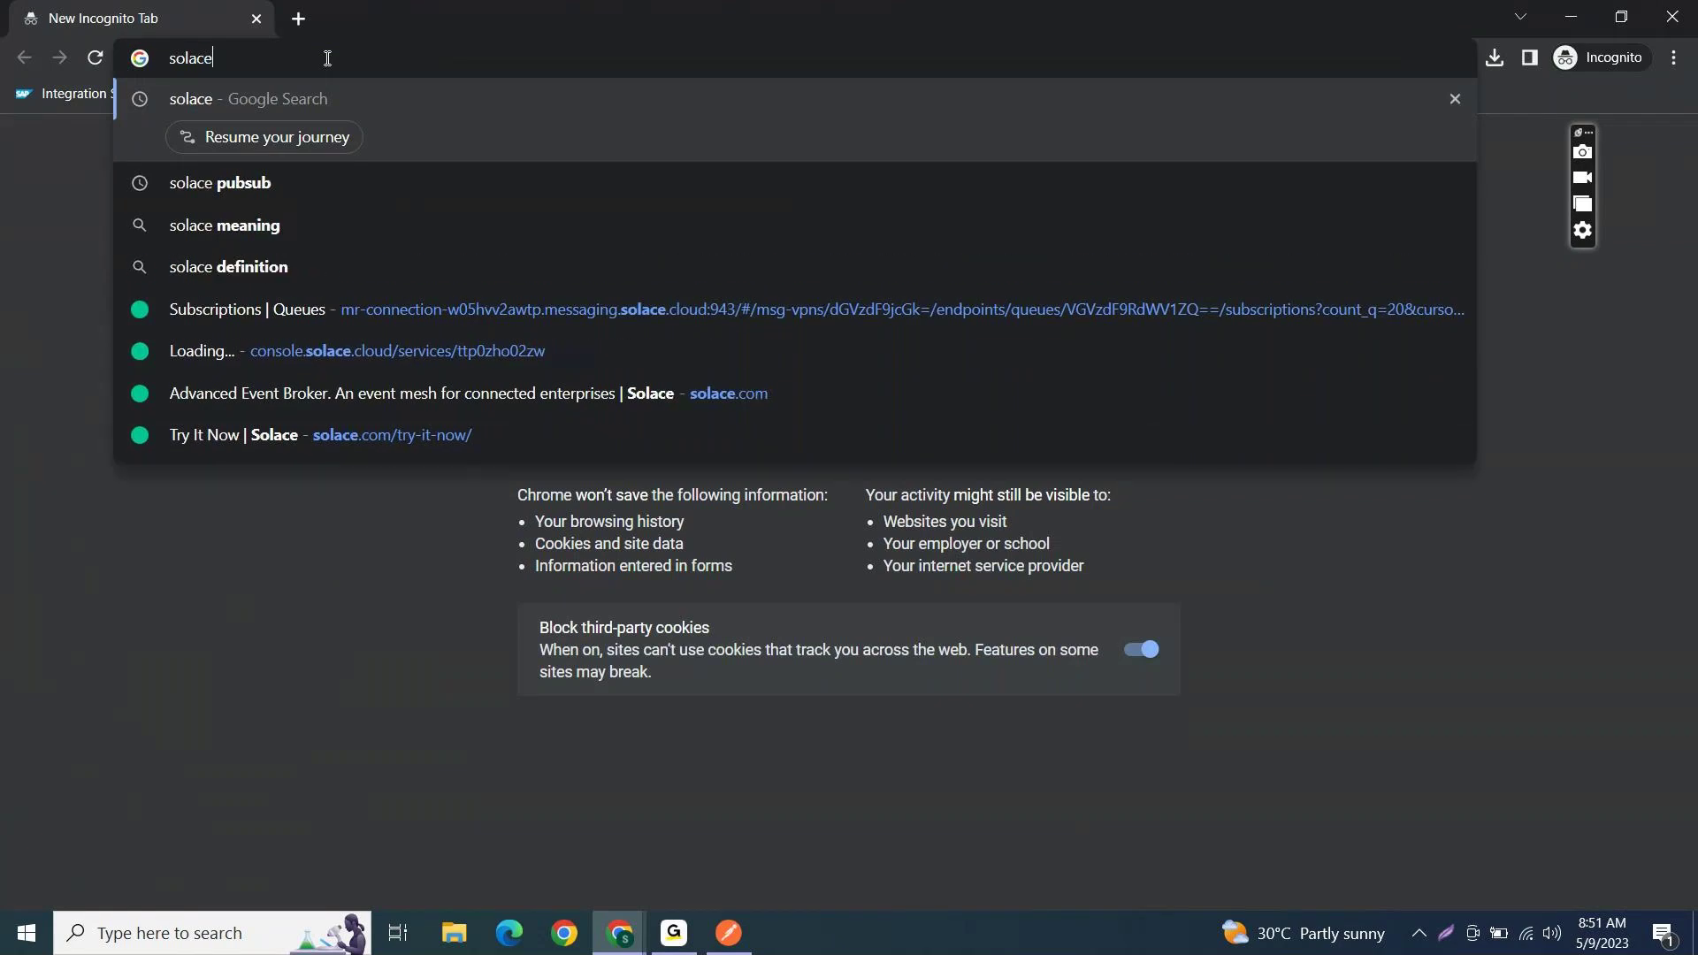
pyautogui.write('m')
pyautogui.press('Return')
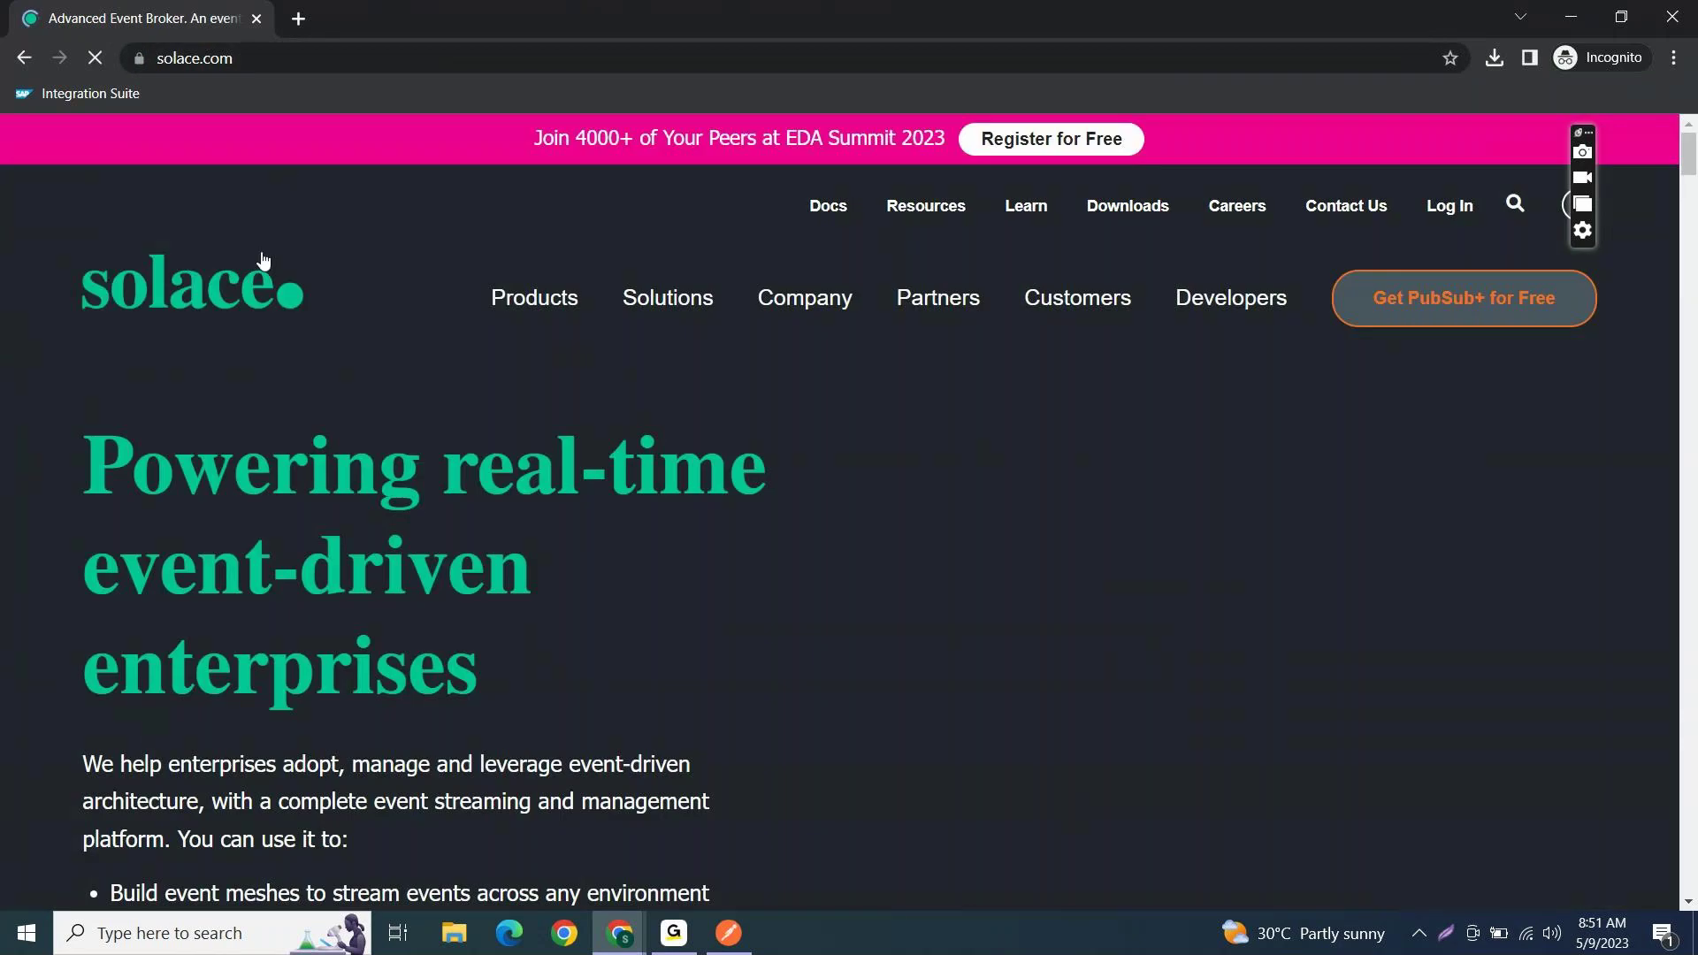
pyautogui.click(1448, 208)
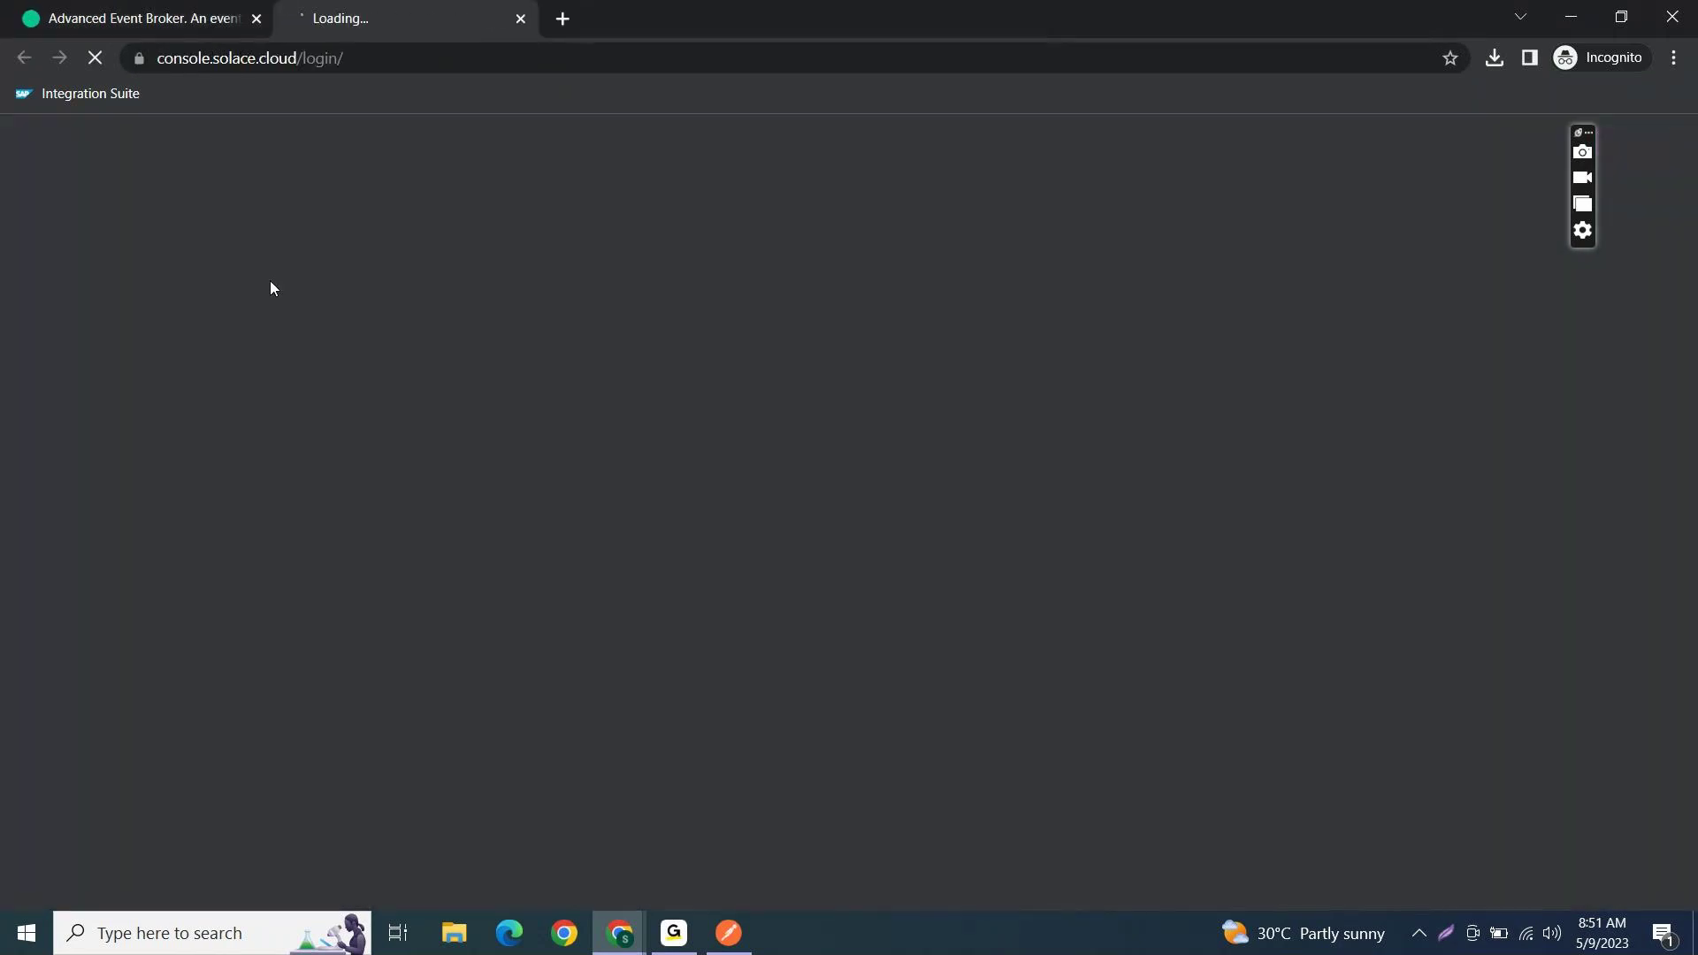
pyautogui.hotkey('alt', 'Tab')
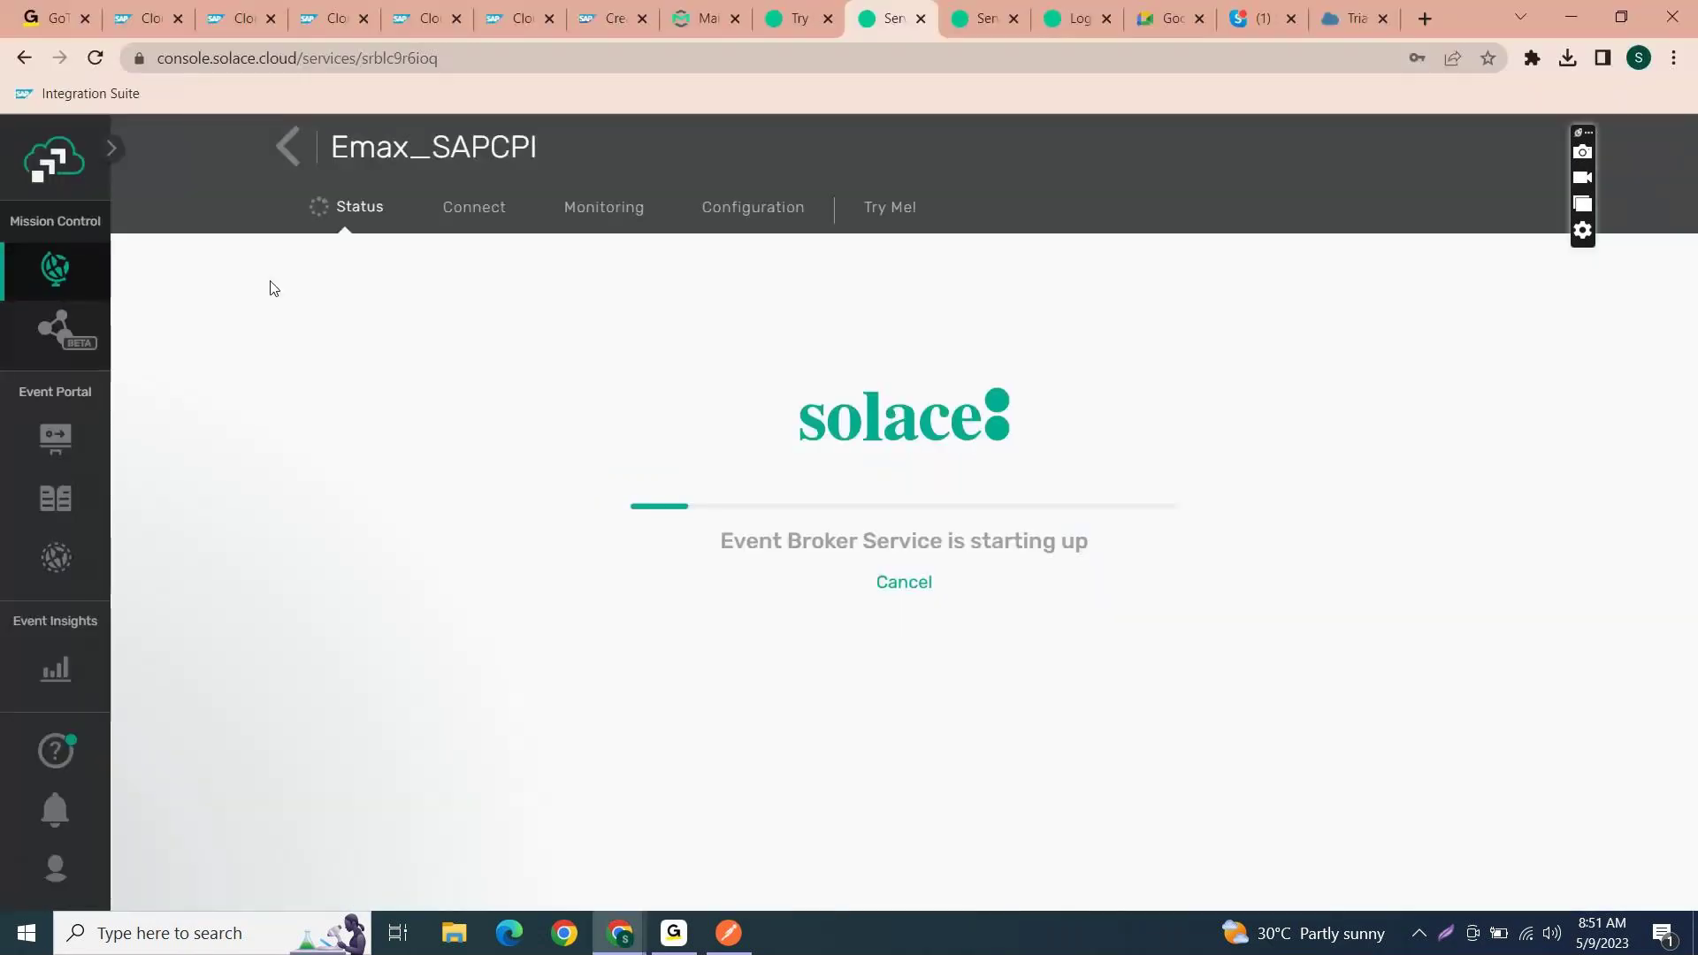
pyautogui.hotkey('alt', 'Tab')
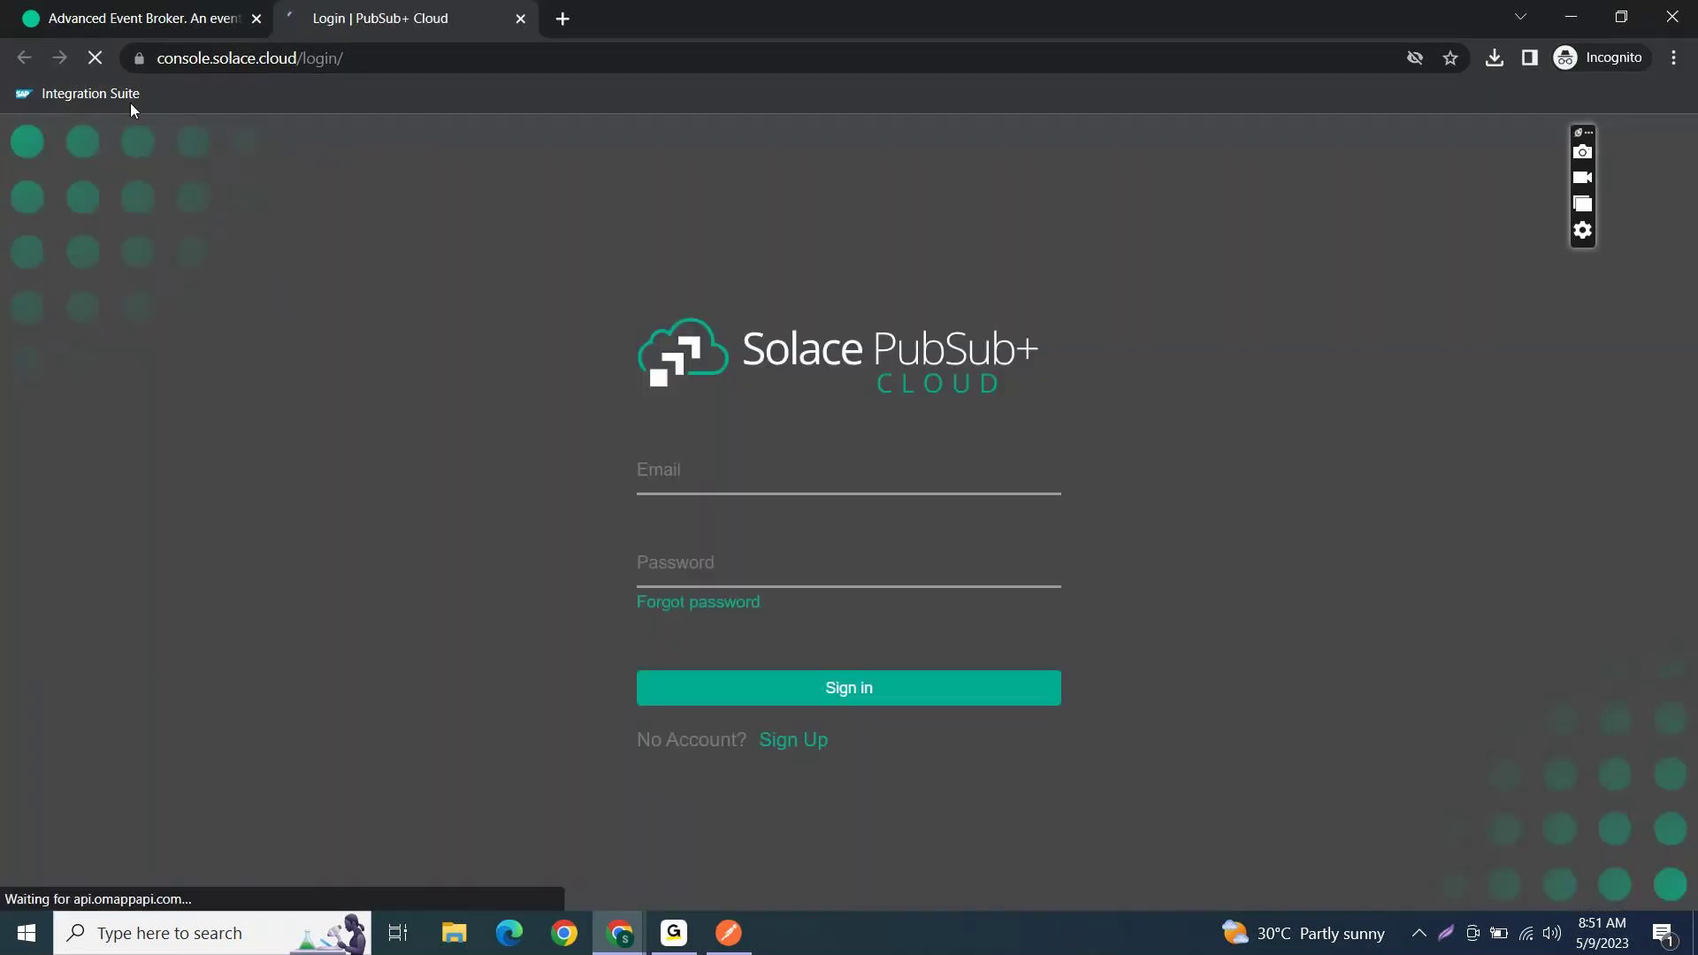
# - Sign in with the account e-mail and password
pyautogui.click(730, 461)
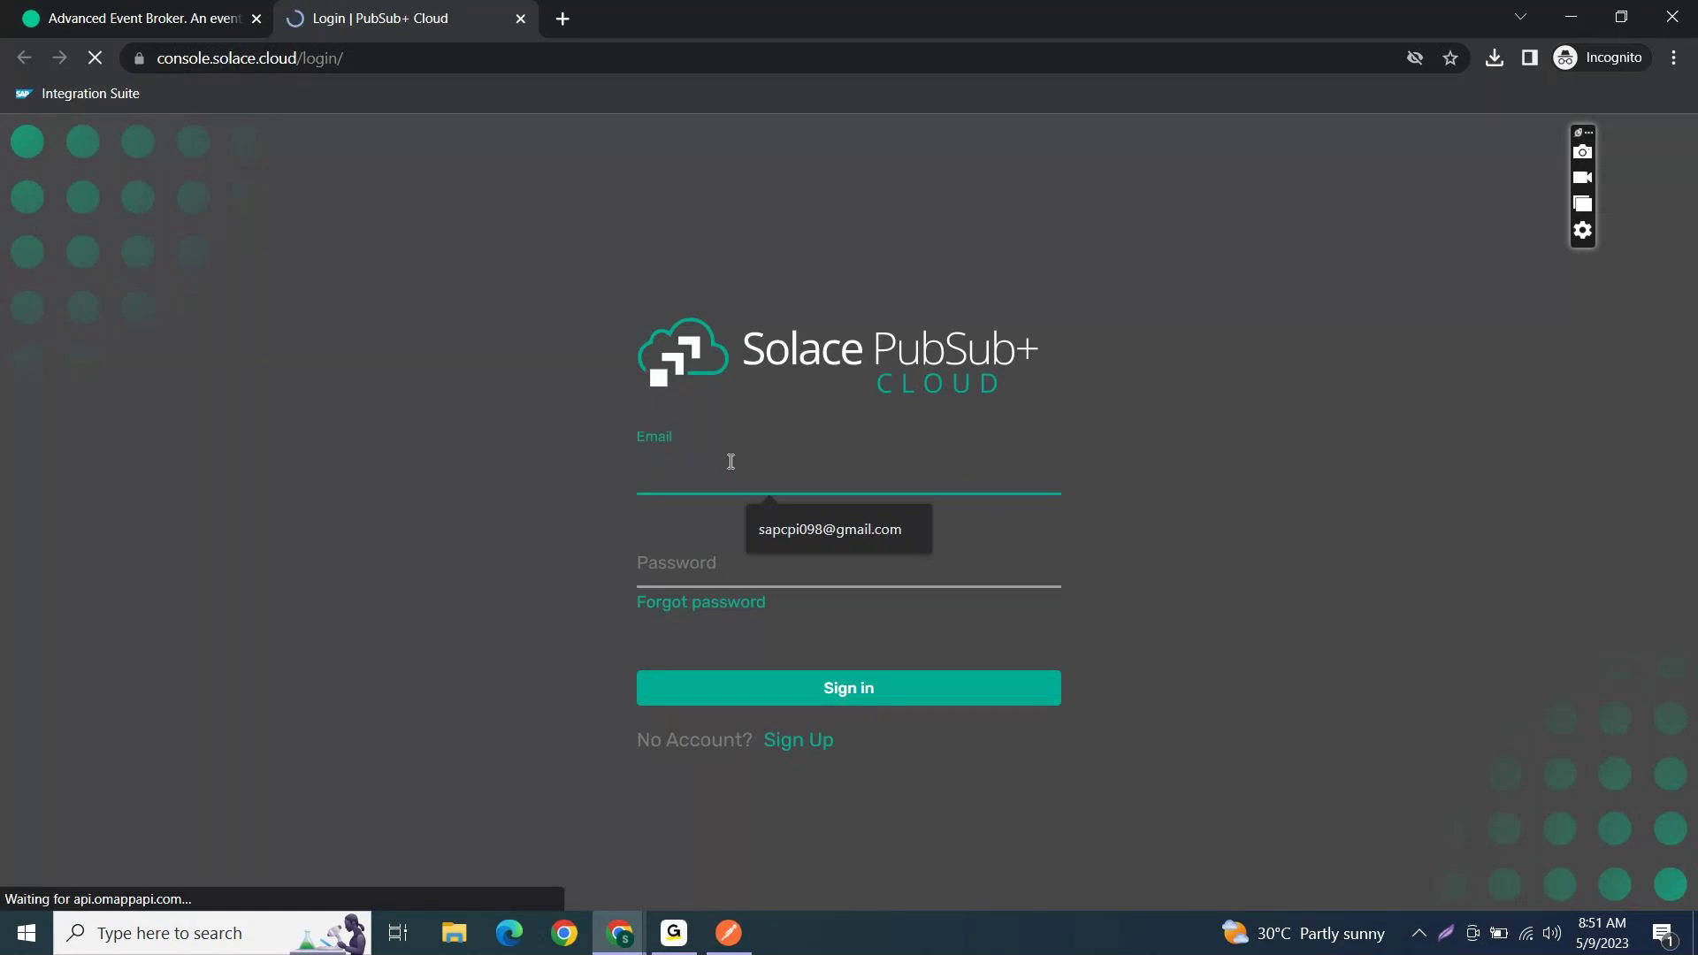
pyautogui.click(819, 541)
pyautogui.click(761, 568)
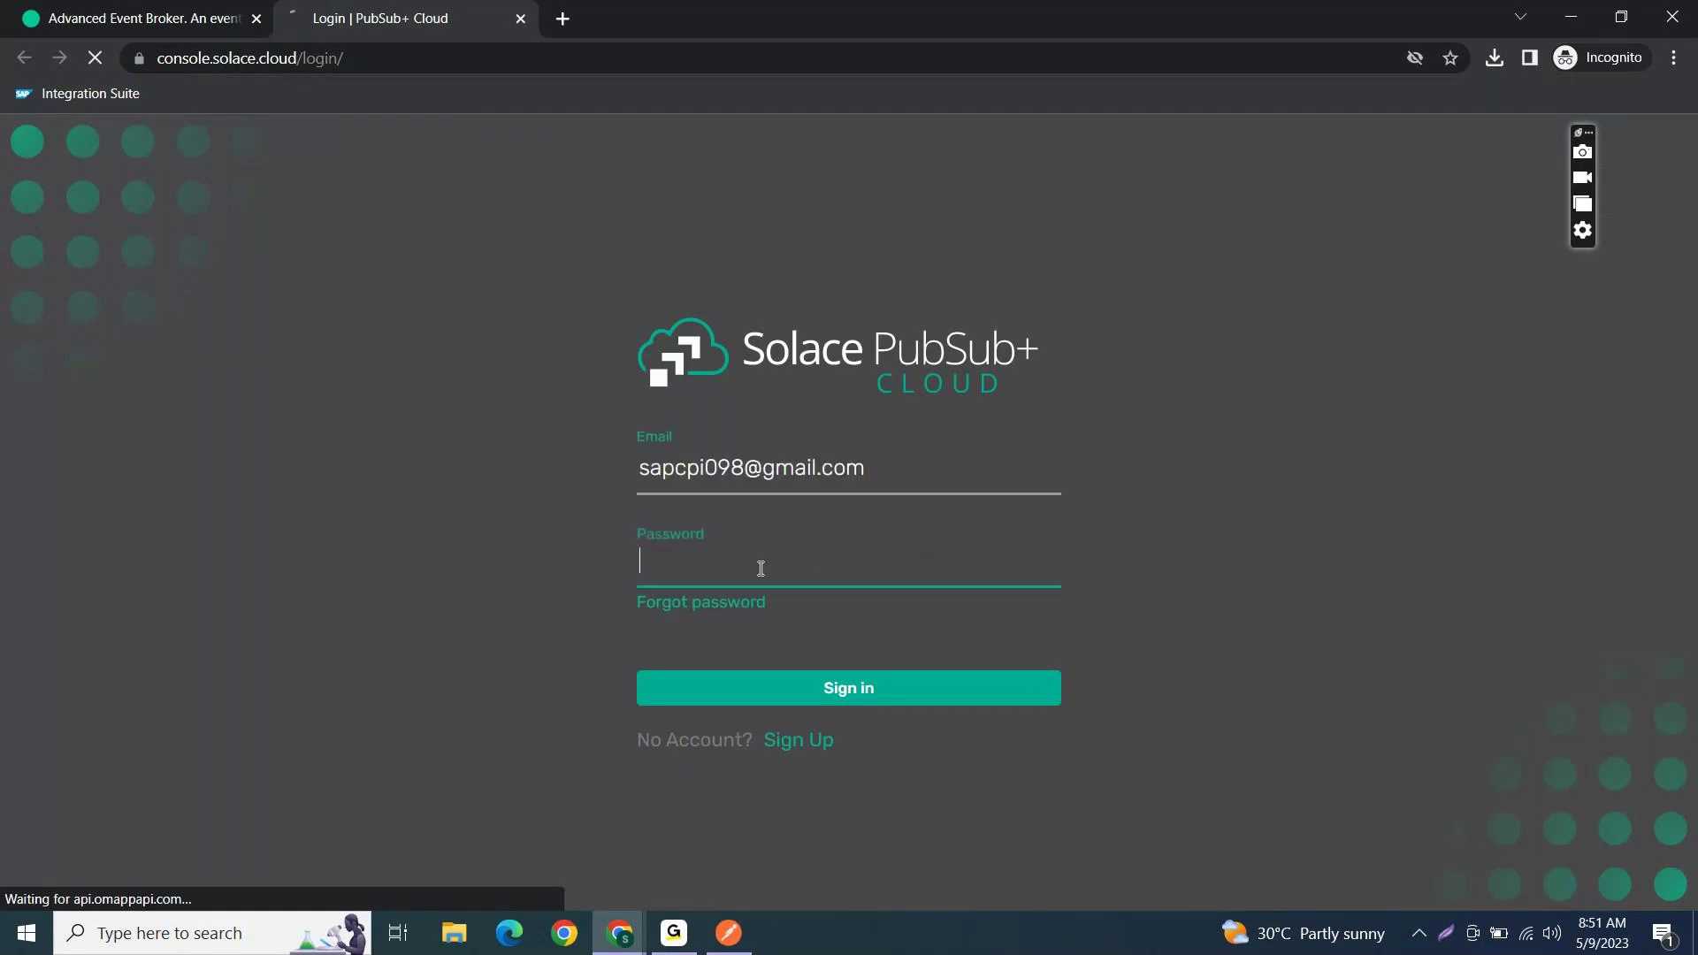
pyautogui.write('••••')
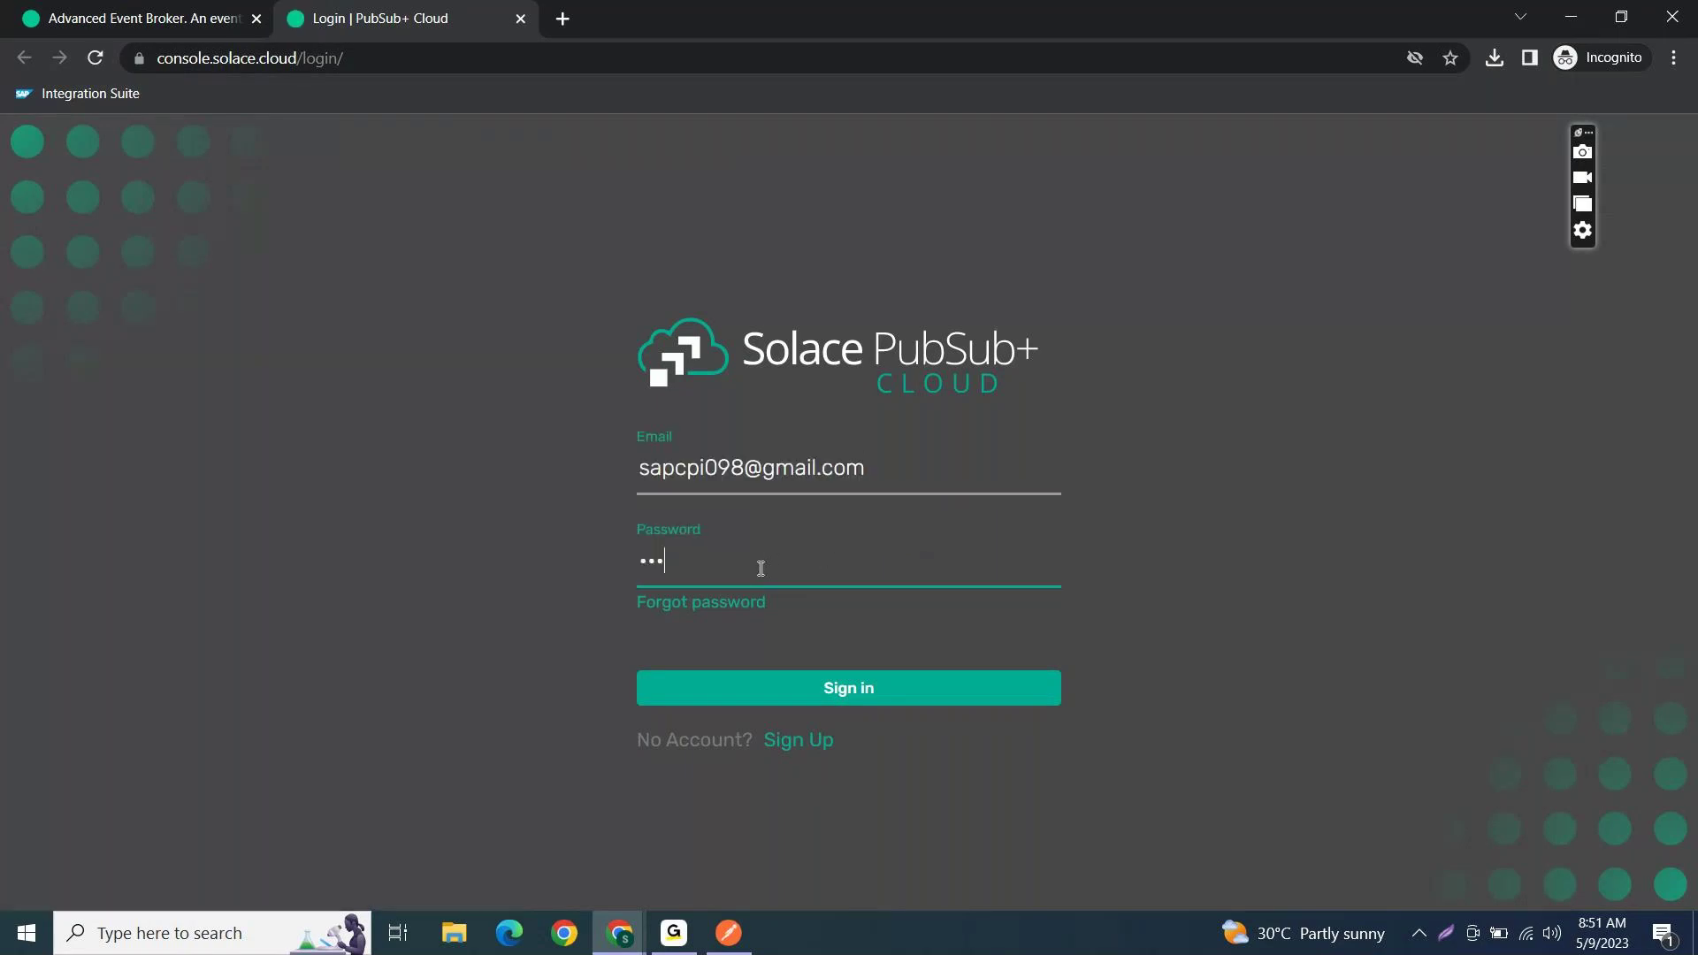
pyautogui.write('•••••••')
pyautogui.press('Return')
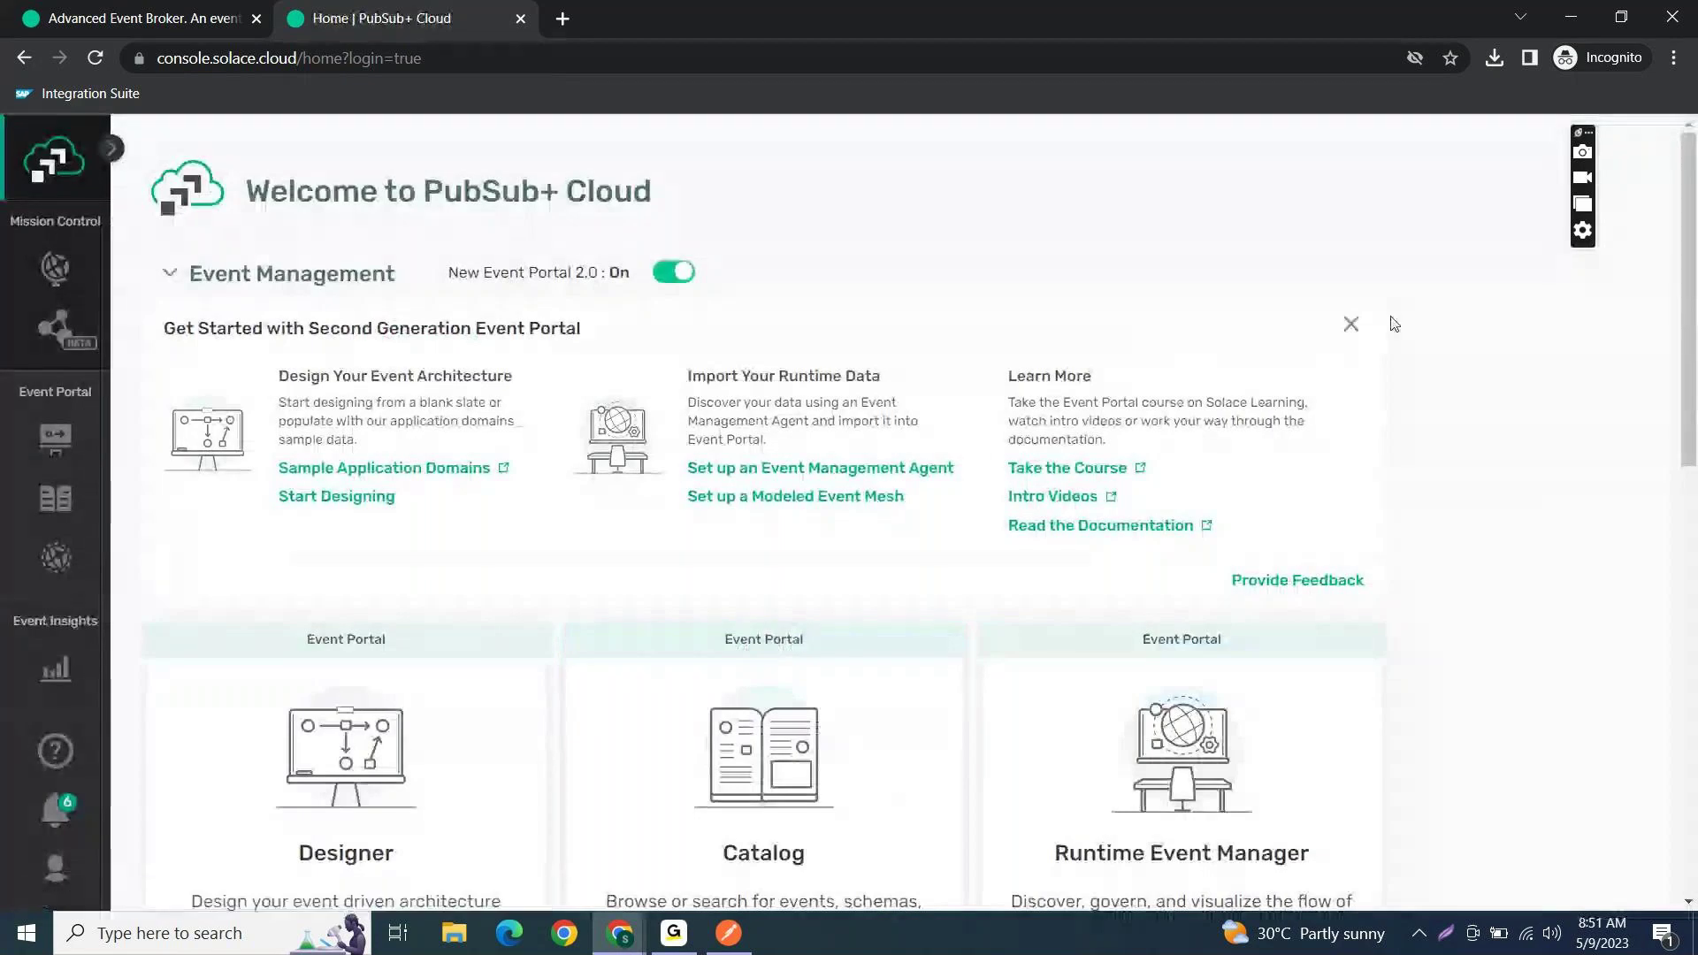
# - Dismiss the Event Portal banner and open the Test_CPI service's Status page from Cluster Manager
pyautogui.click(1351, 325)
pyautogui.scroll(-5, 939, 575)
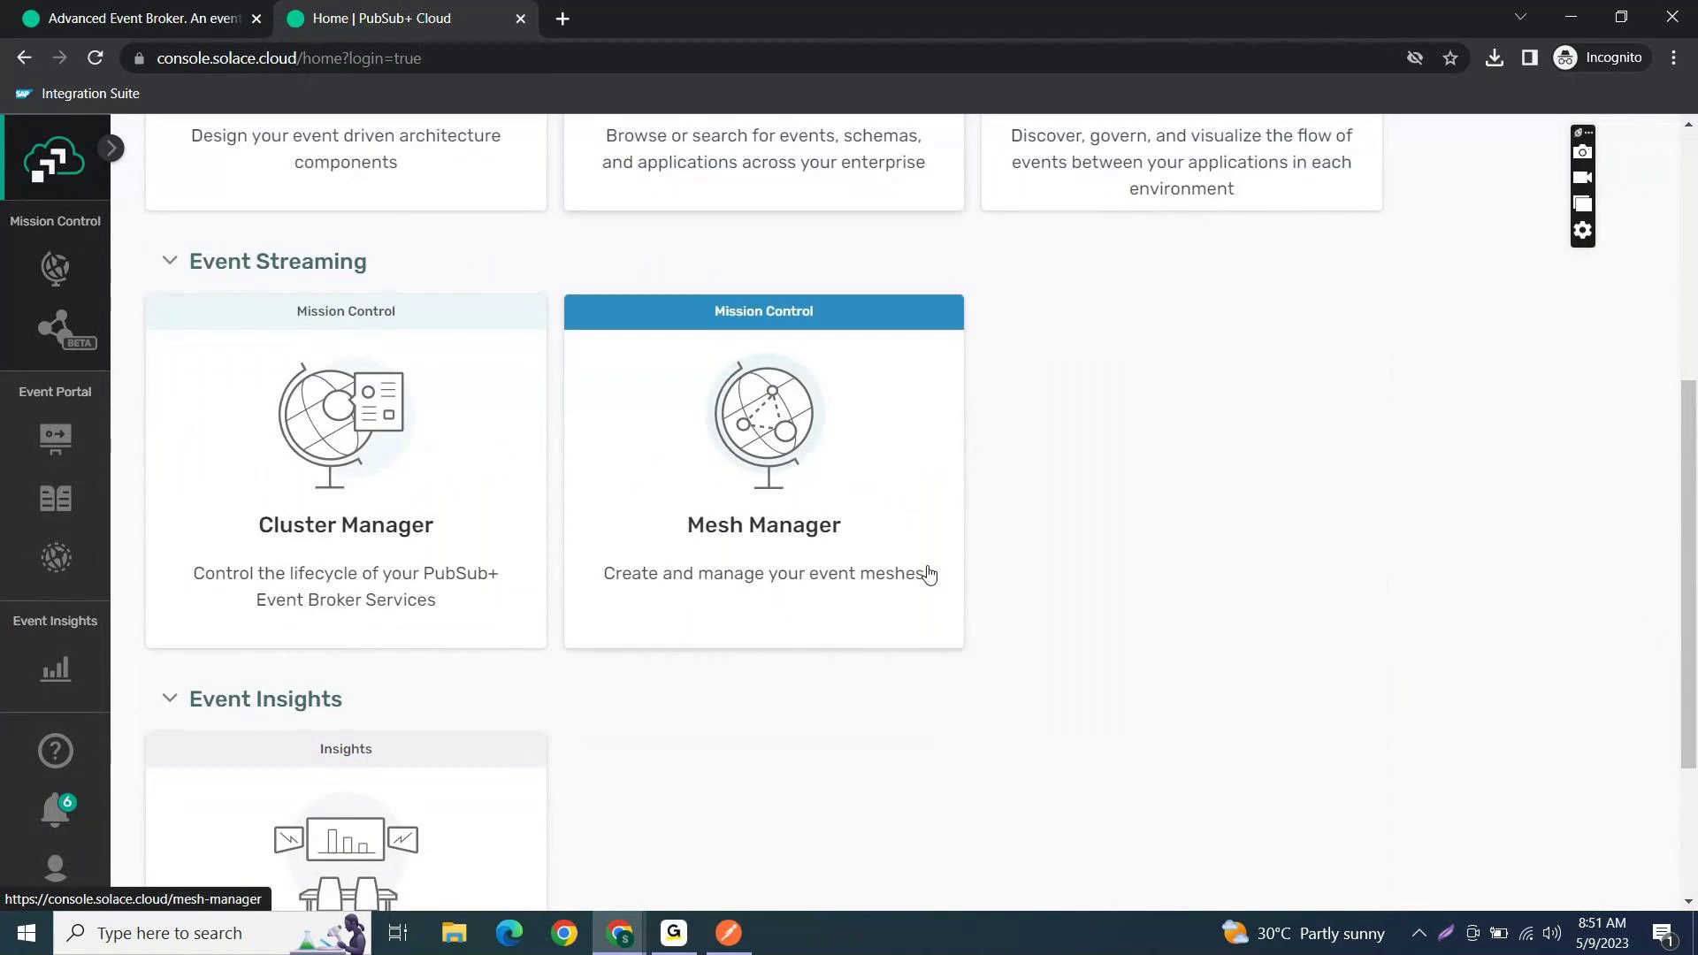
pyautogui.click(352, 540)
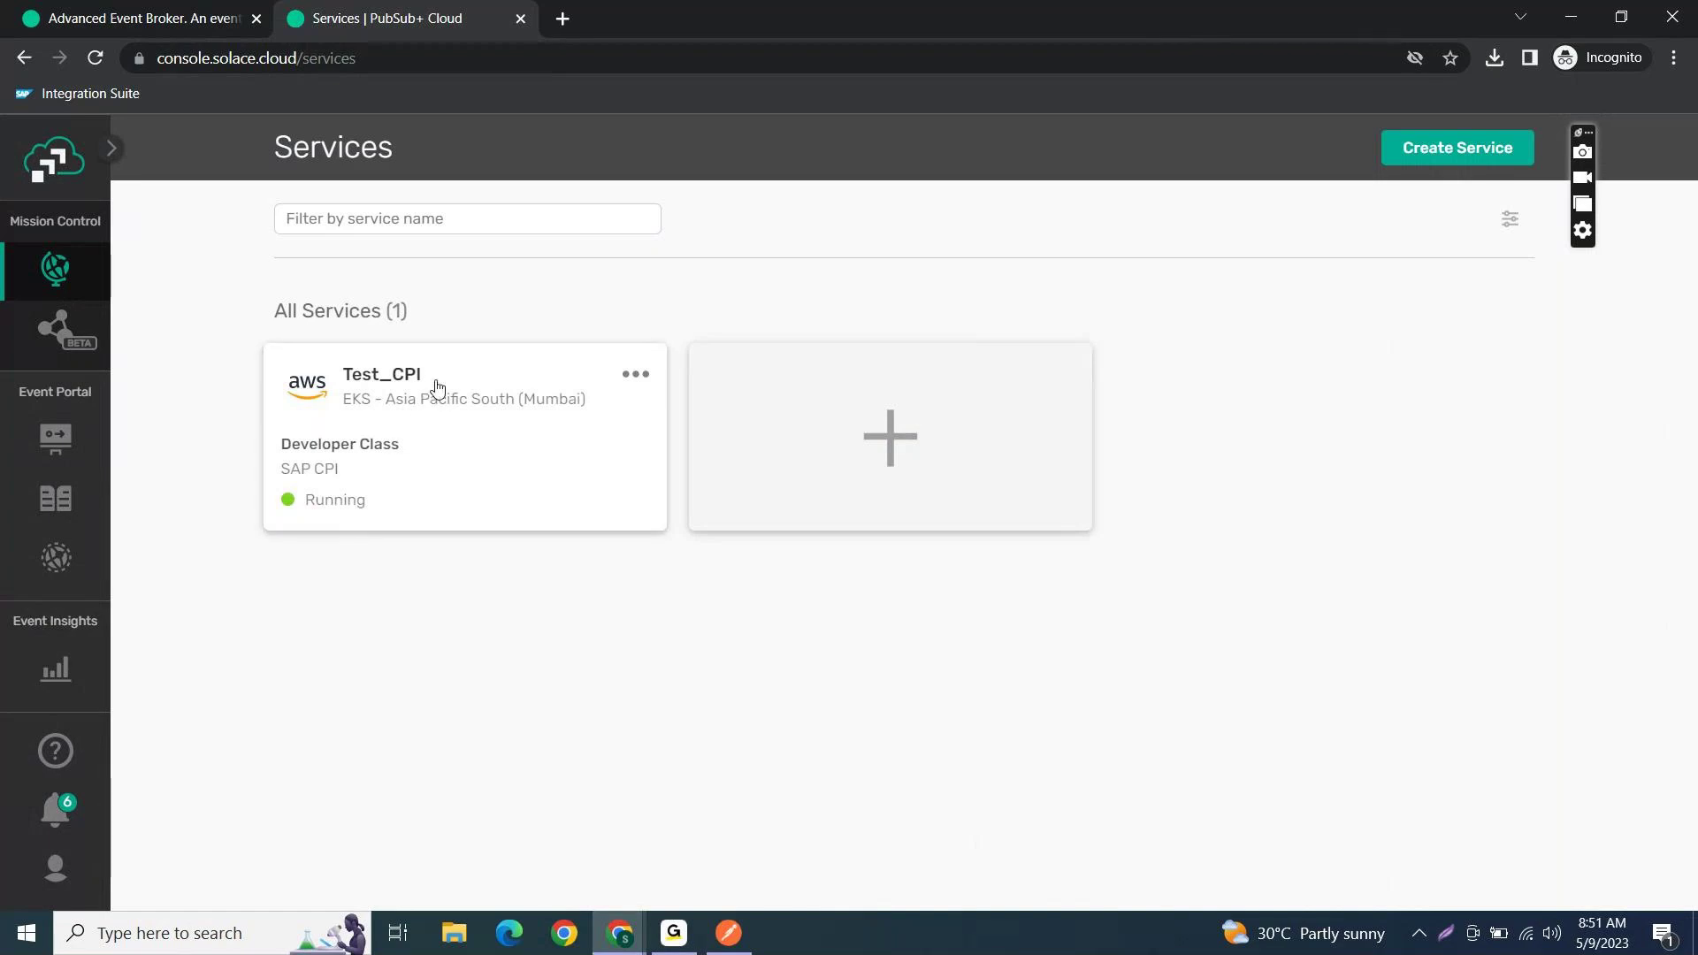
pyautogui.click(418, 407)
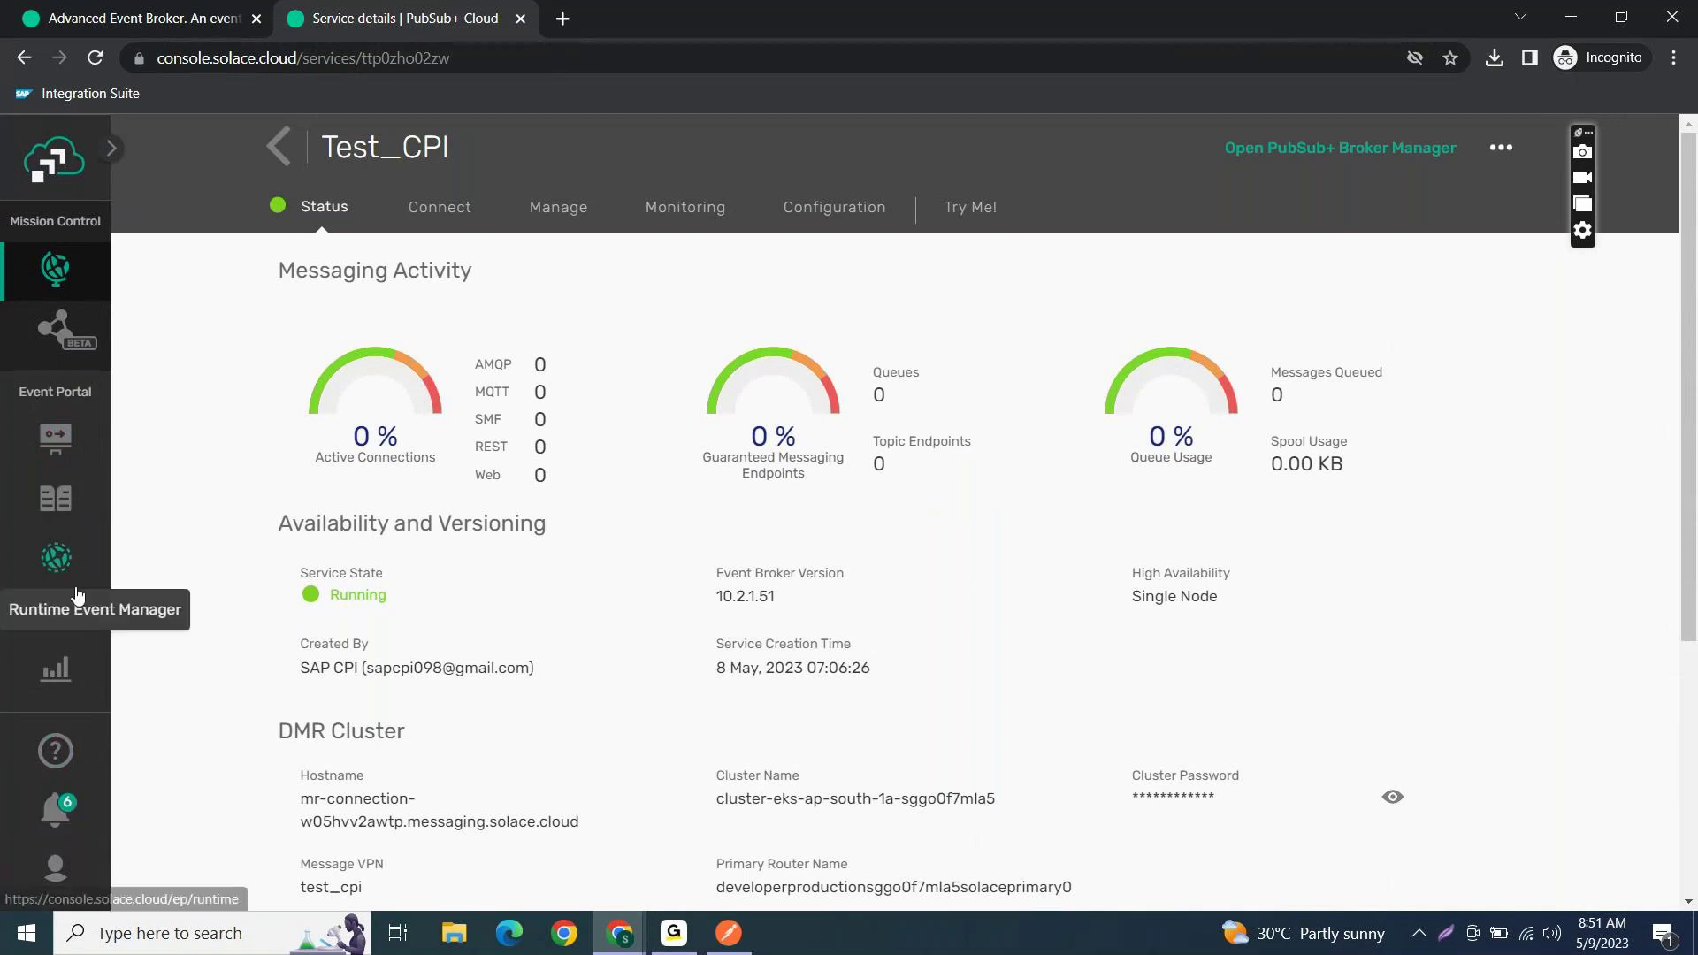
pyautogui.click(281, 149)
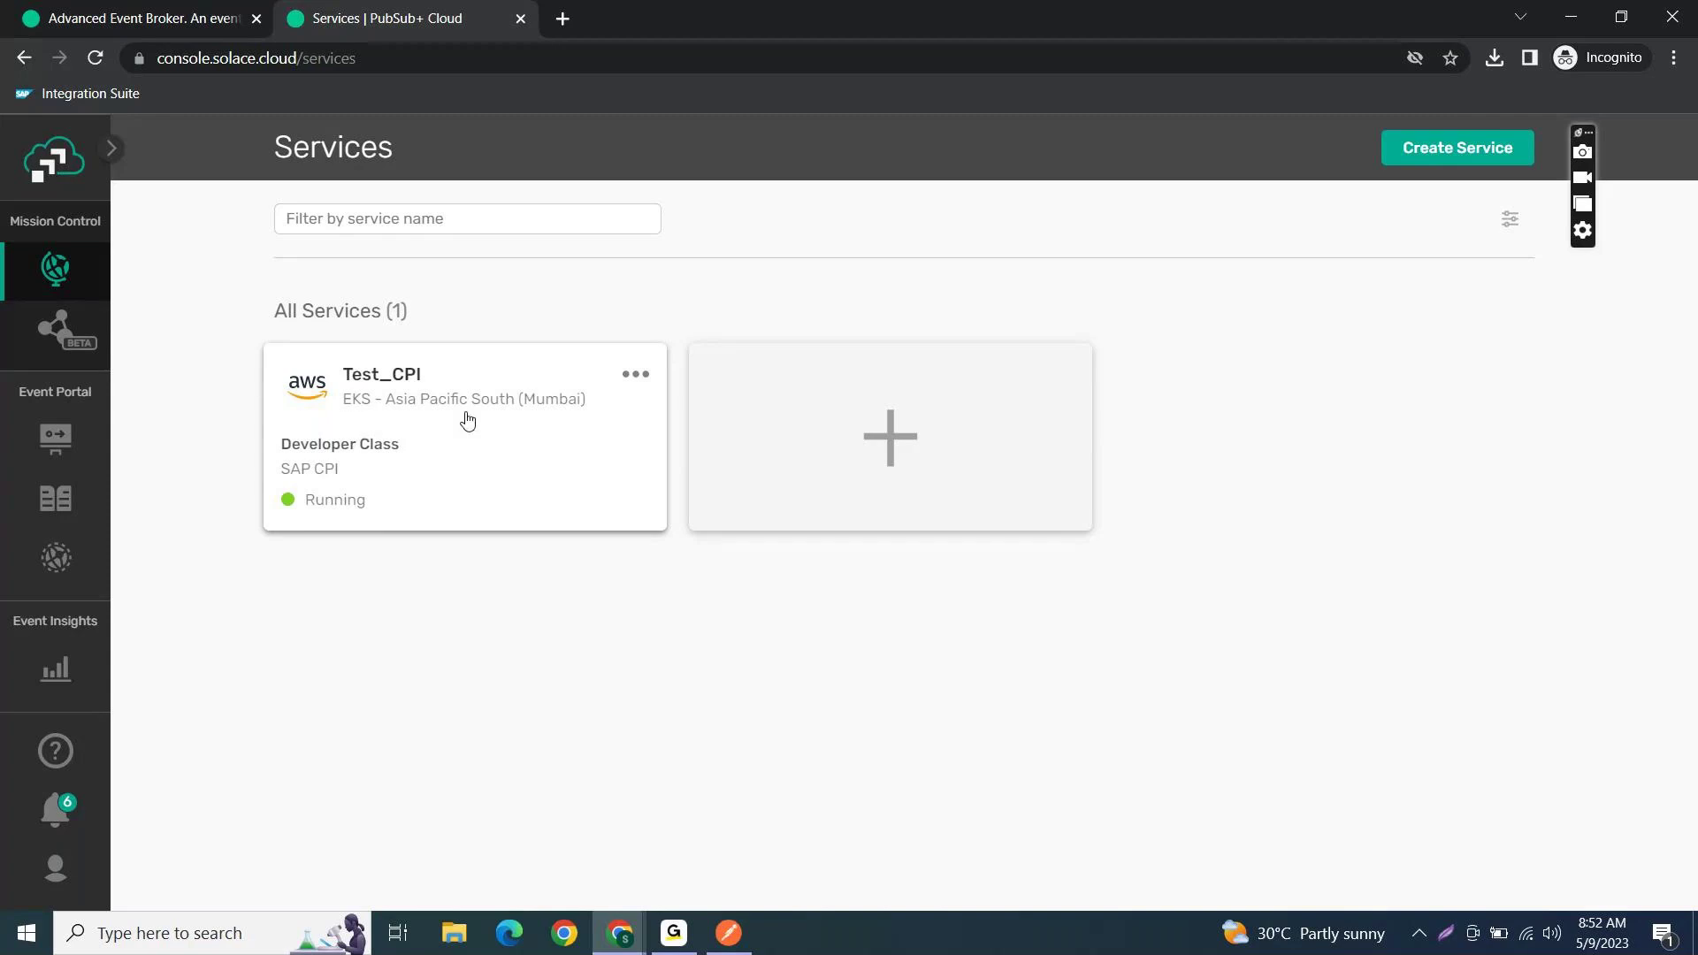
pyautogui.hotkey('alt', 'Tab')
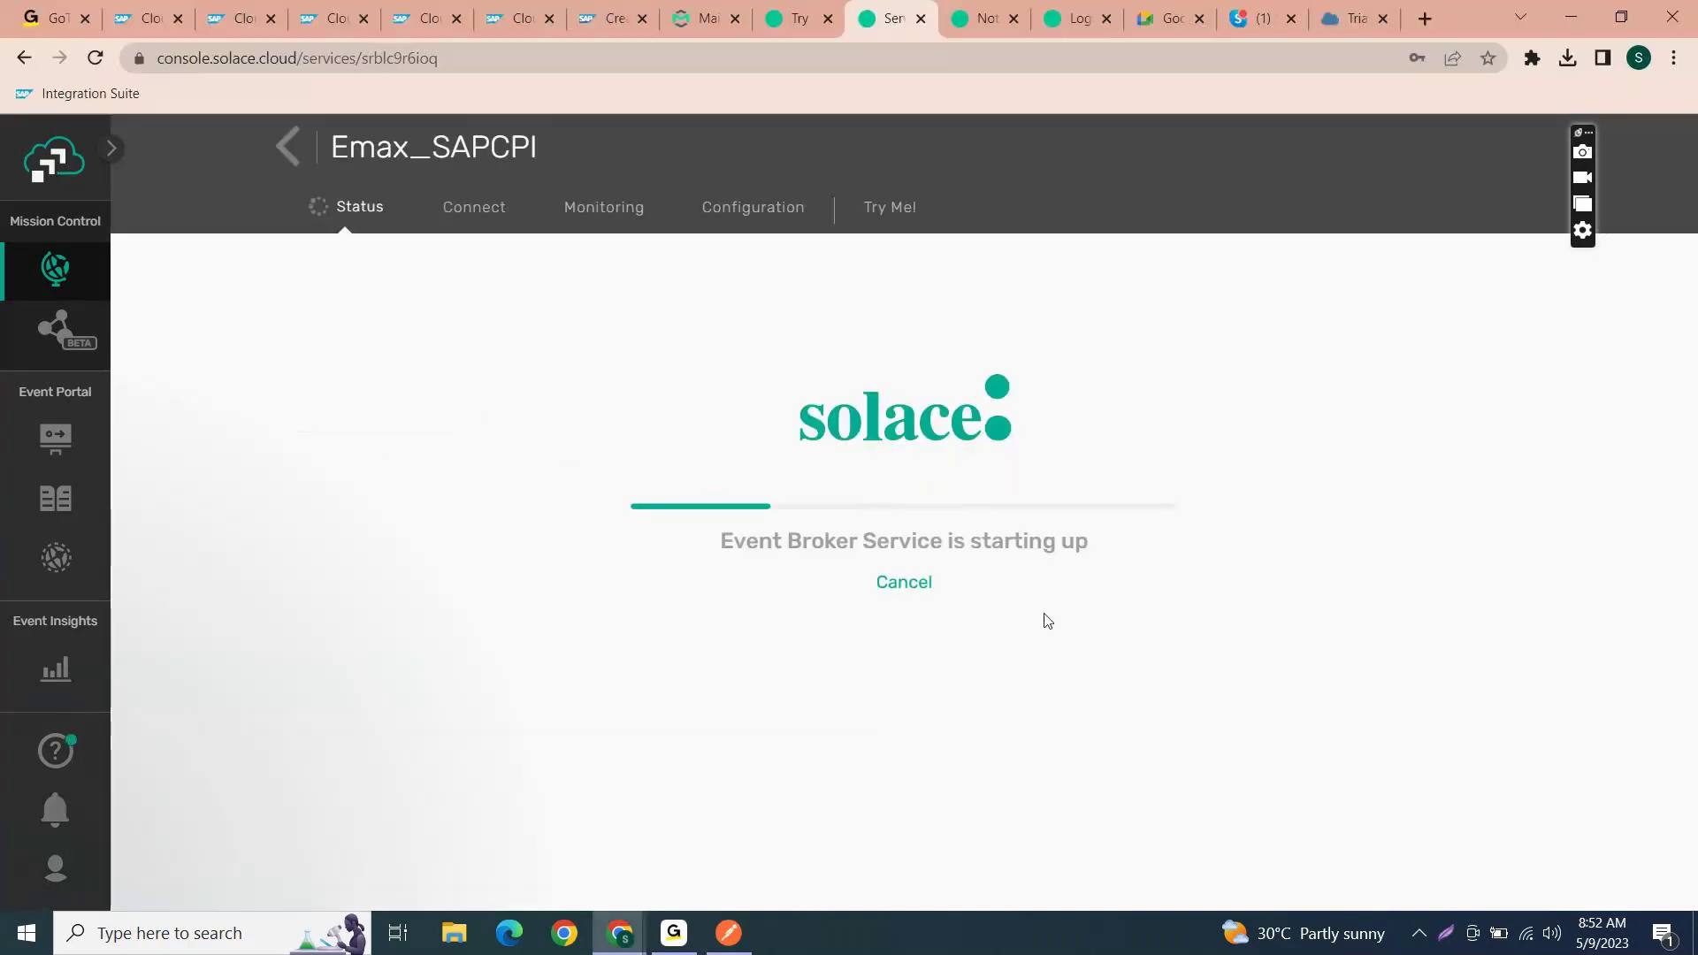
pyautogui.hotkey('alt', 'Tab')
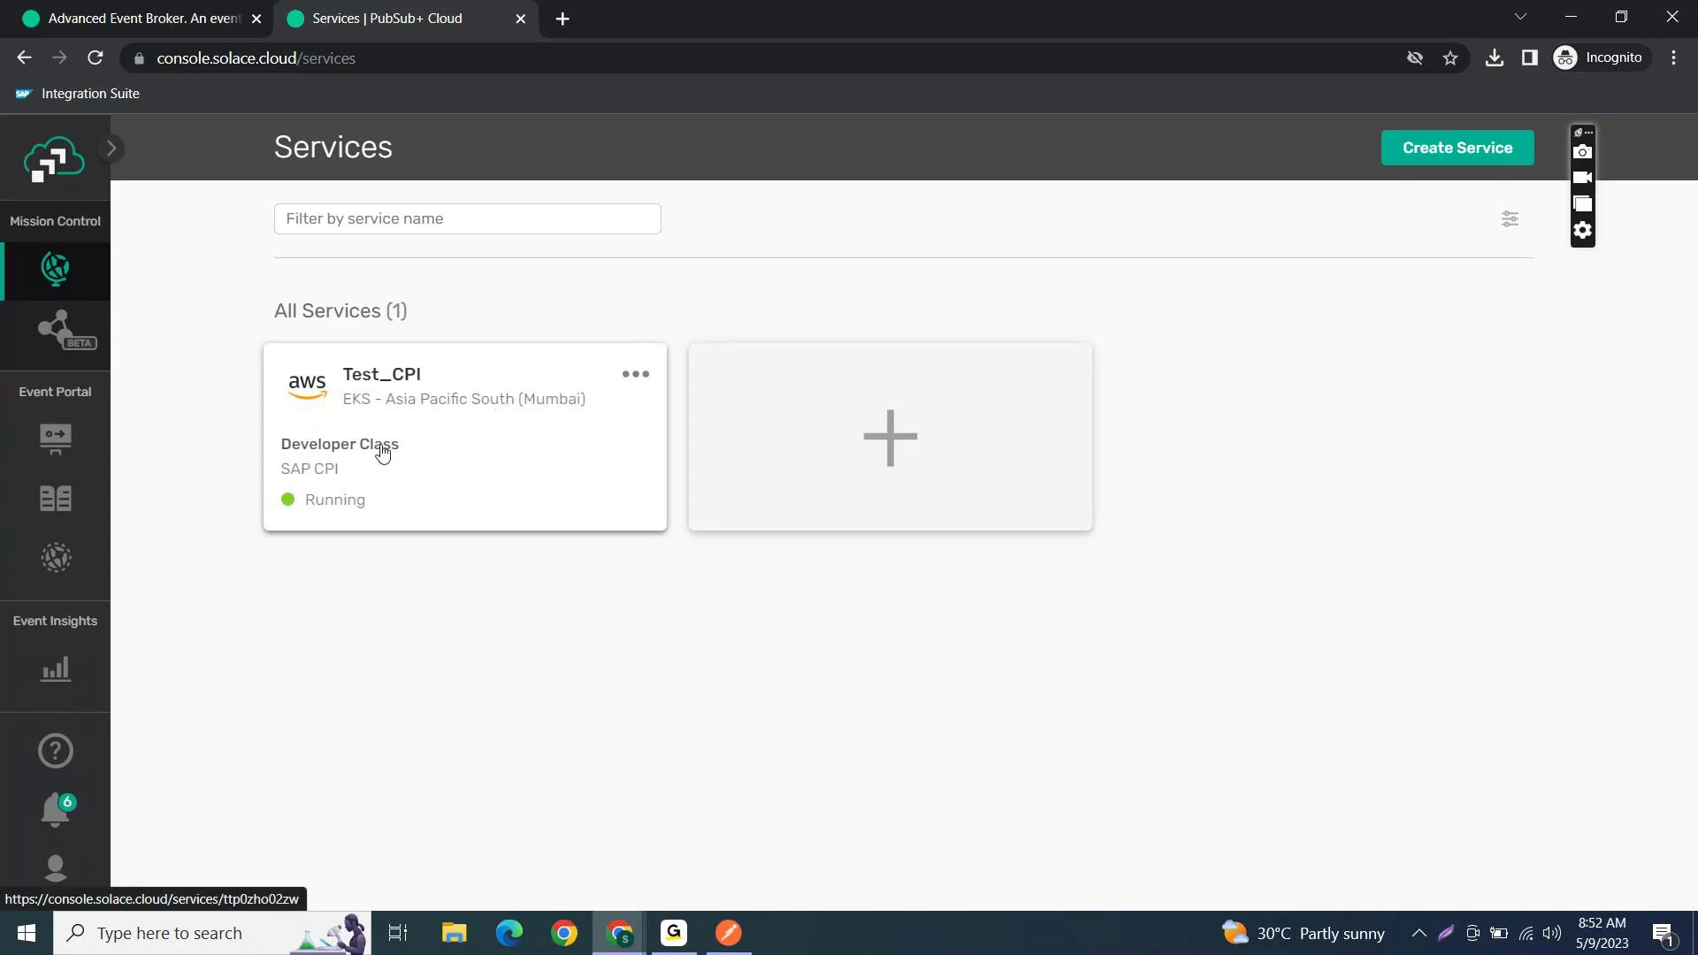
pyautogui.click(443, 424)
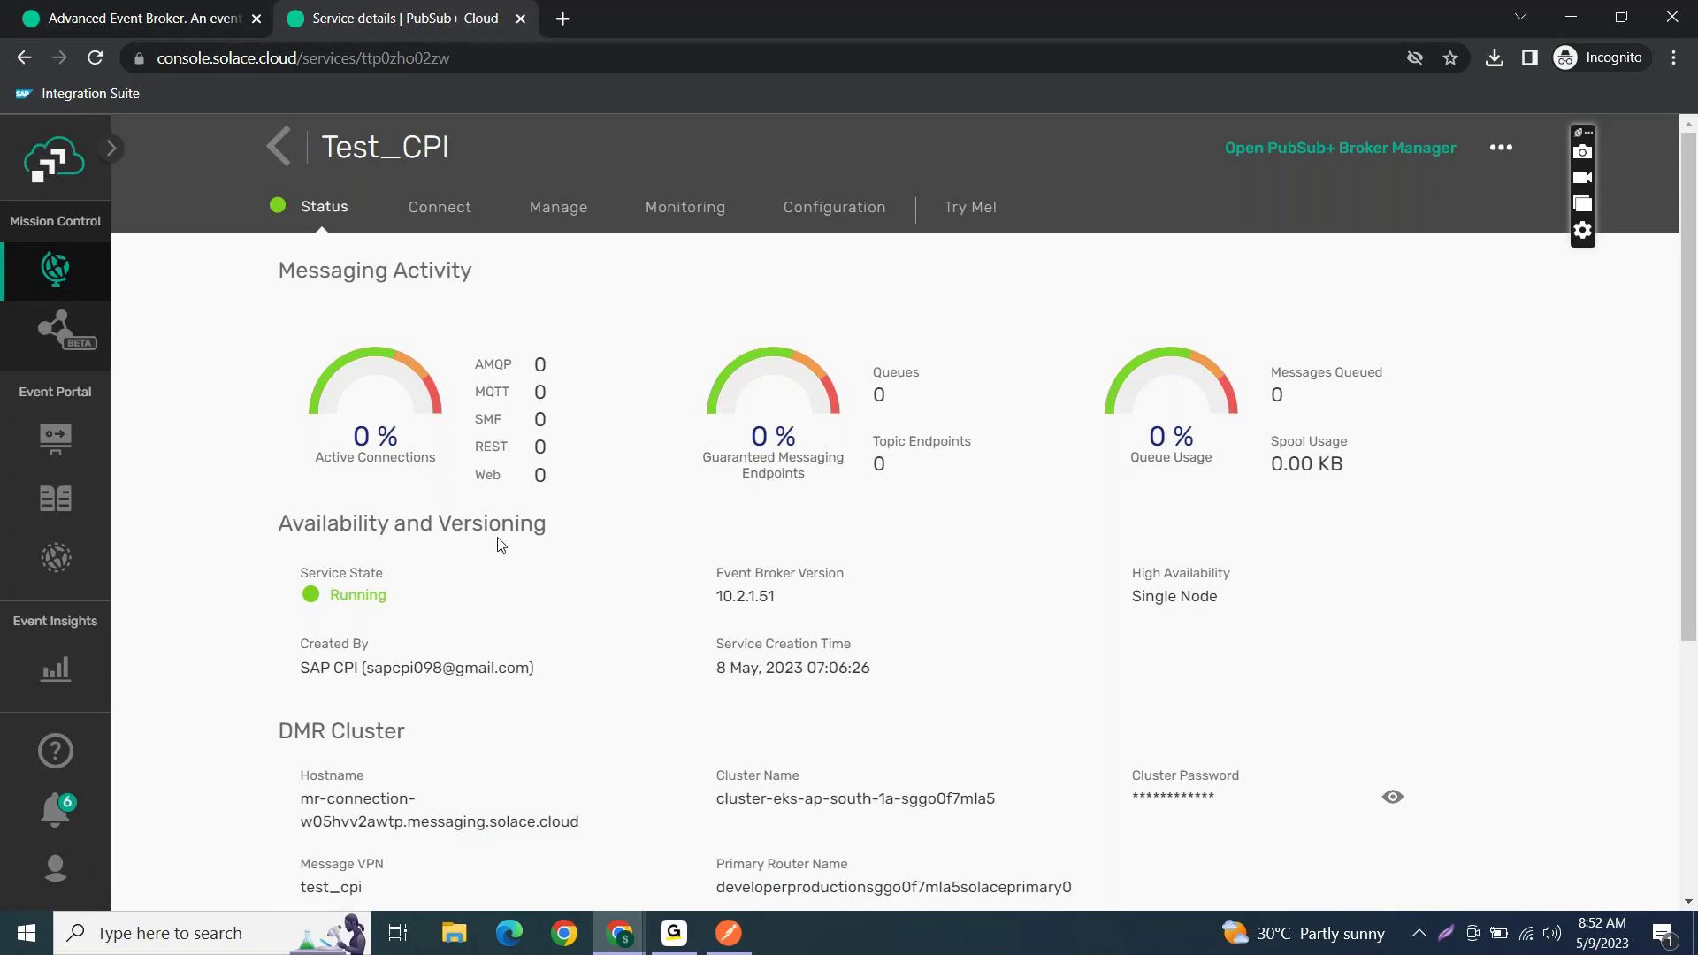
# - Review Test_CPI's Solace Messaging connection details on the Connect tab, then collapse them
pyautogui.click(439, 207)
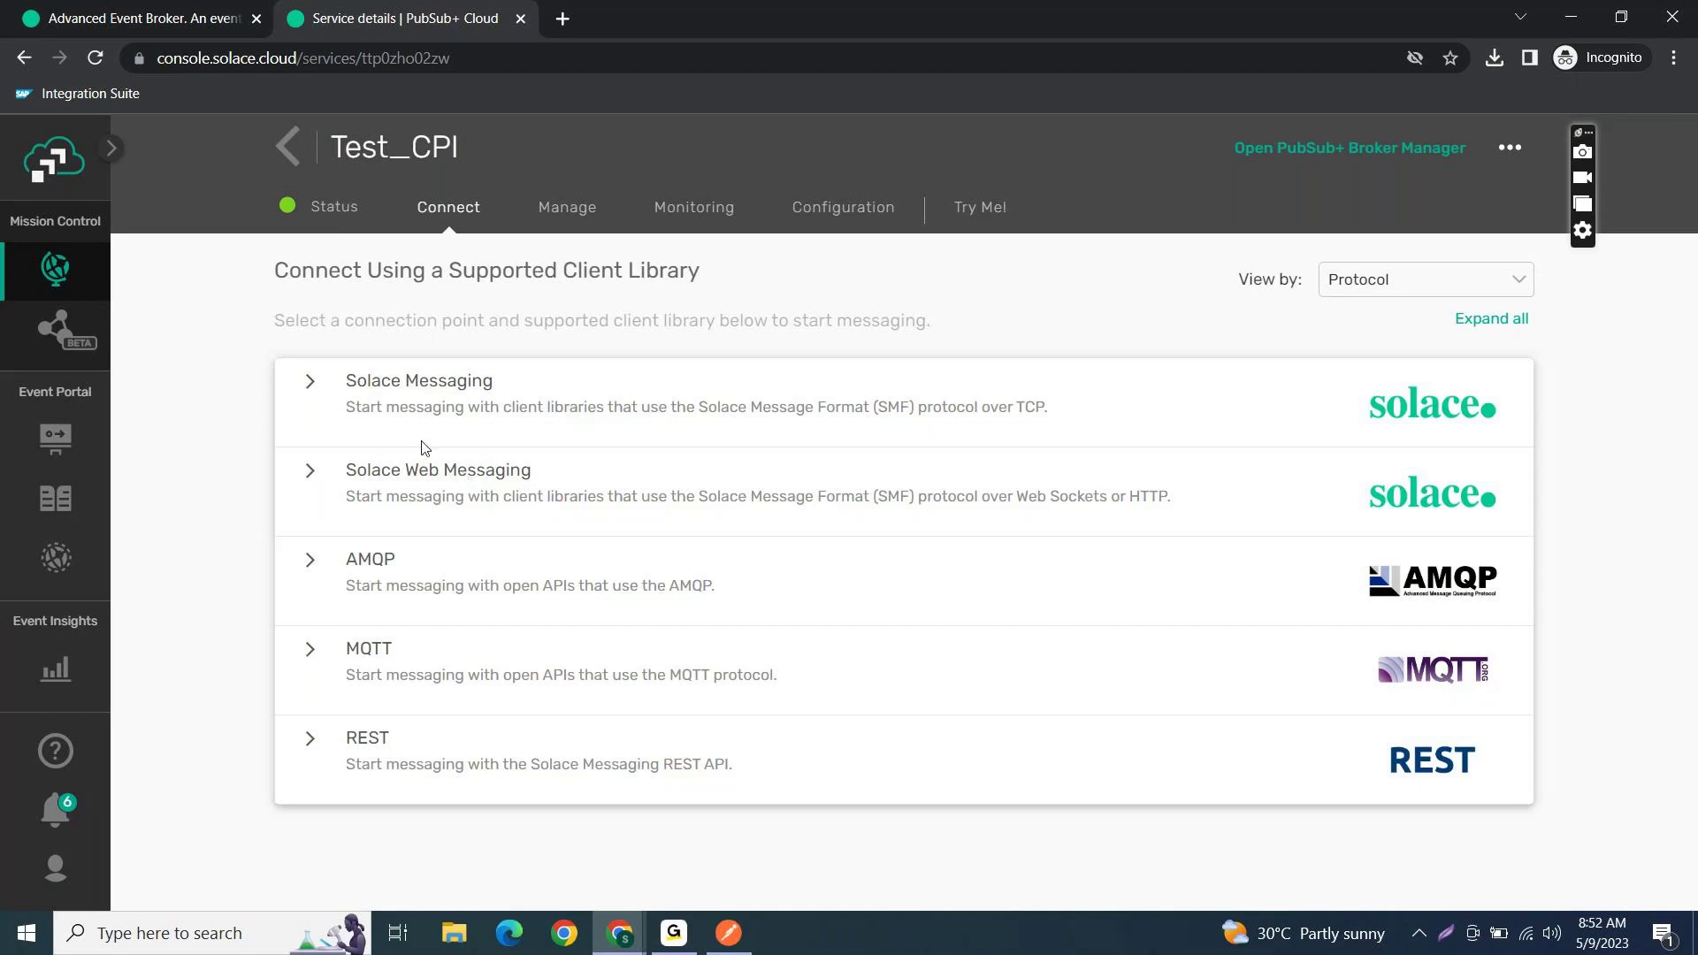
pyautogui.click(308, 382)
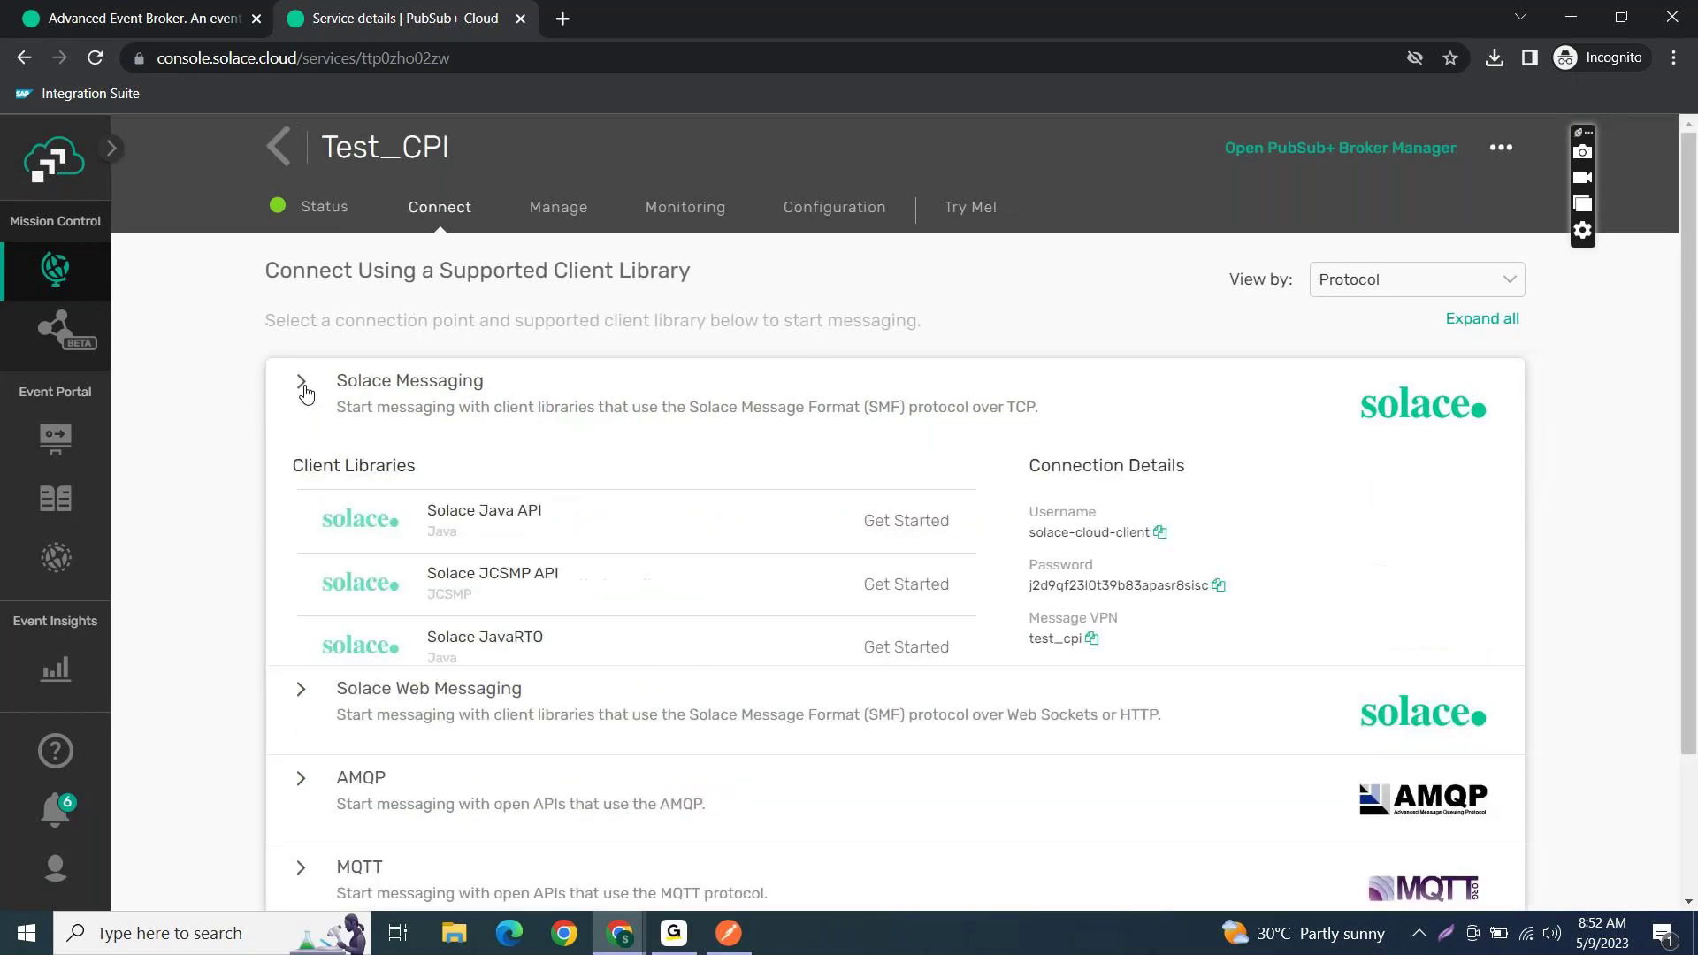
pyautogui.click(308, 382)
pyautogui.click(307, 391)
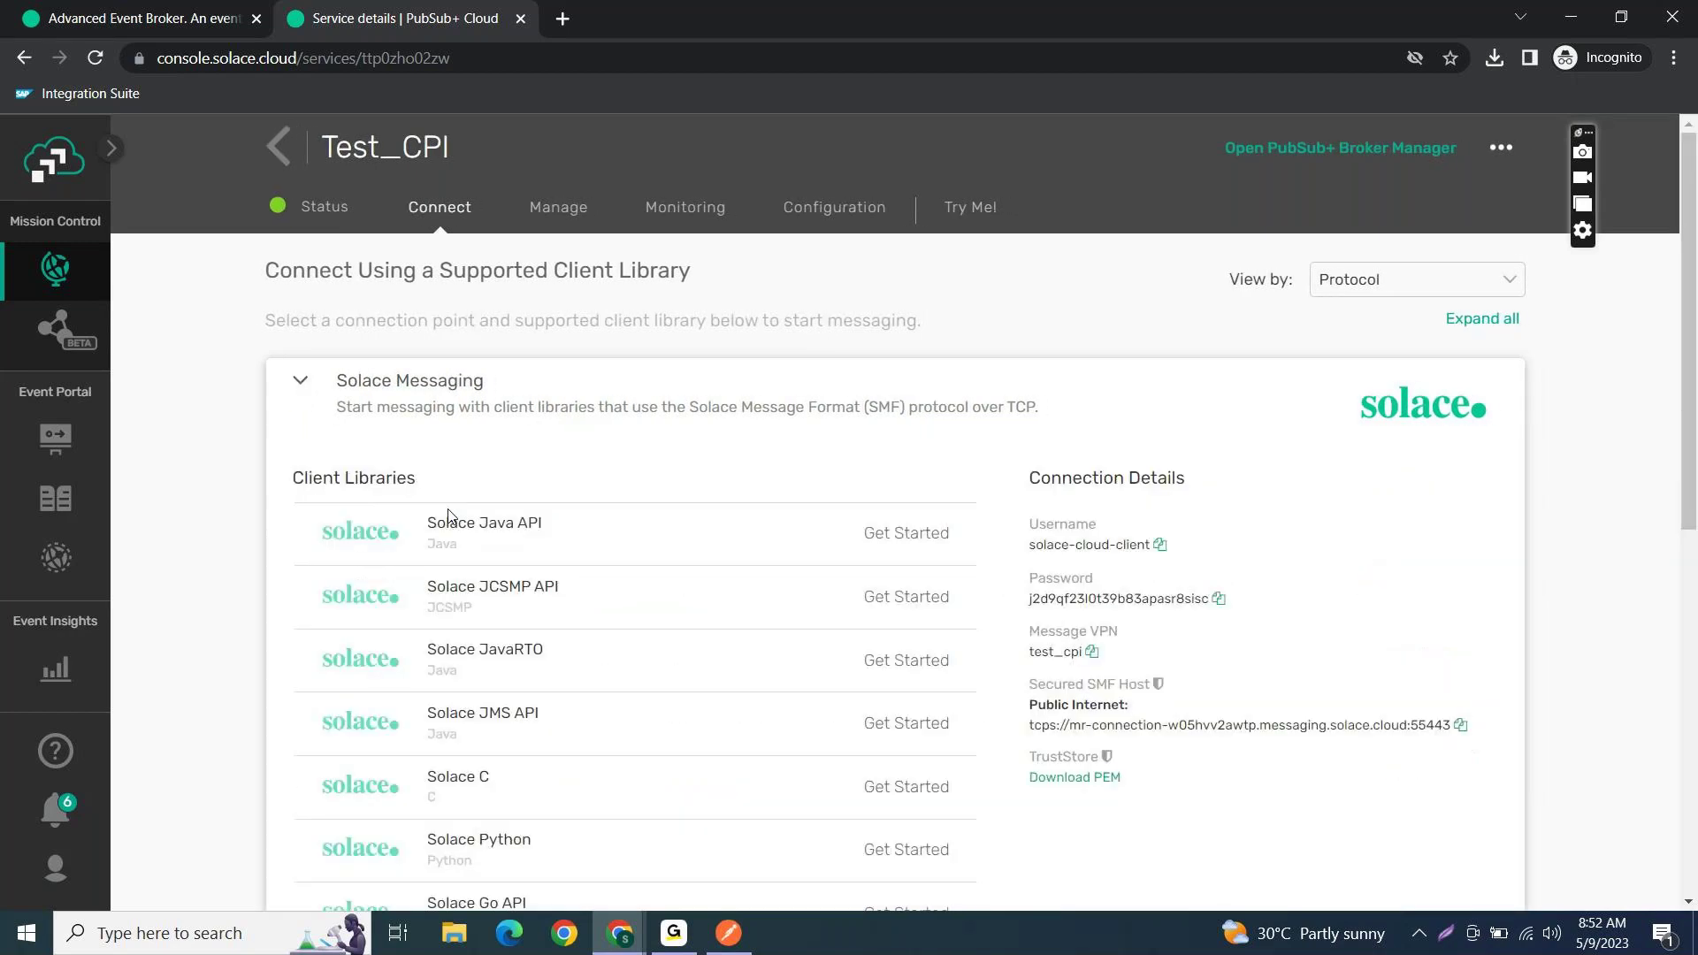
pyautogui.scroll(-1, 703, 758)
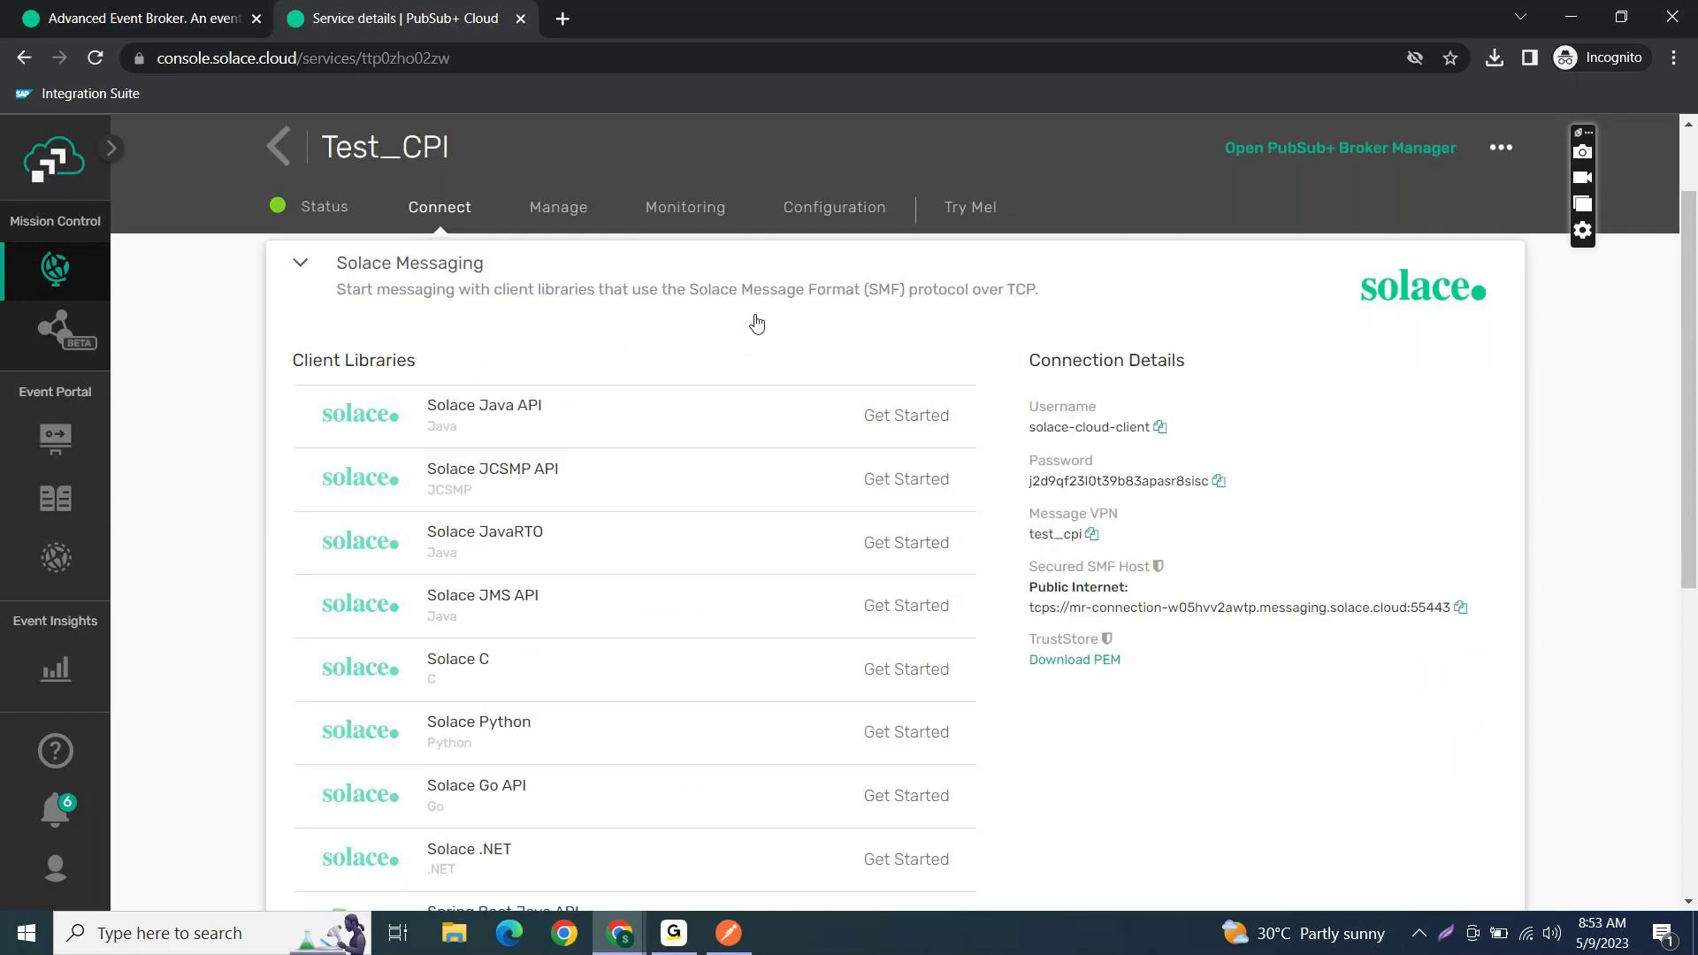
pyautogui.scroll(-1, 725, 542)
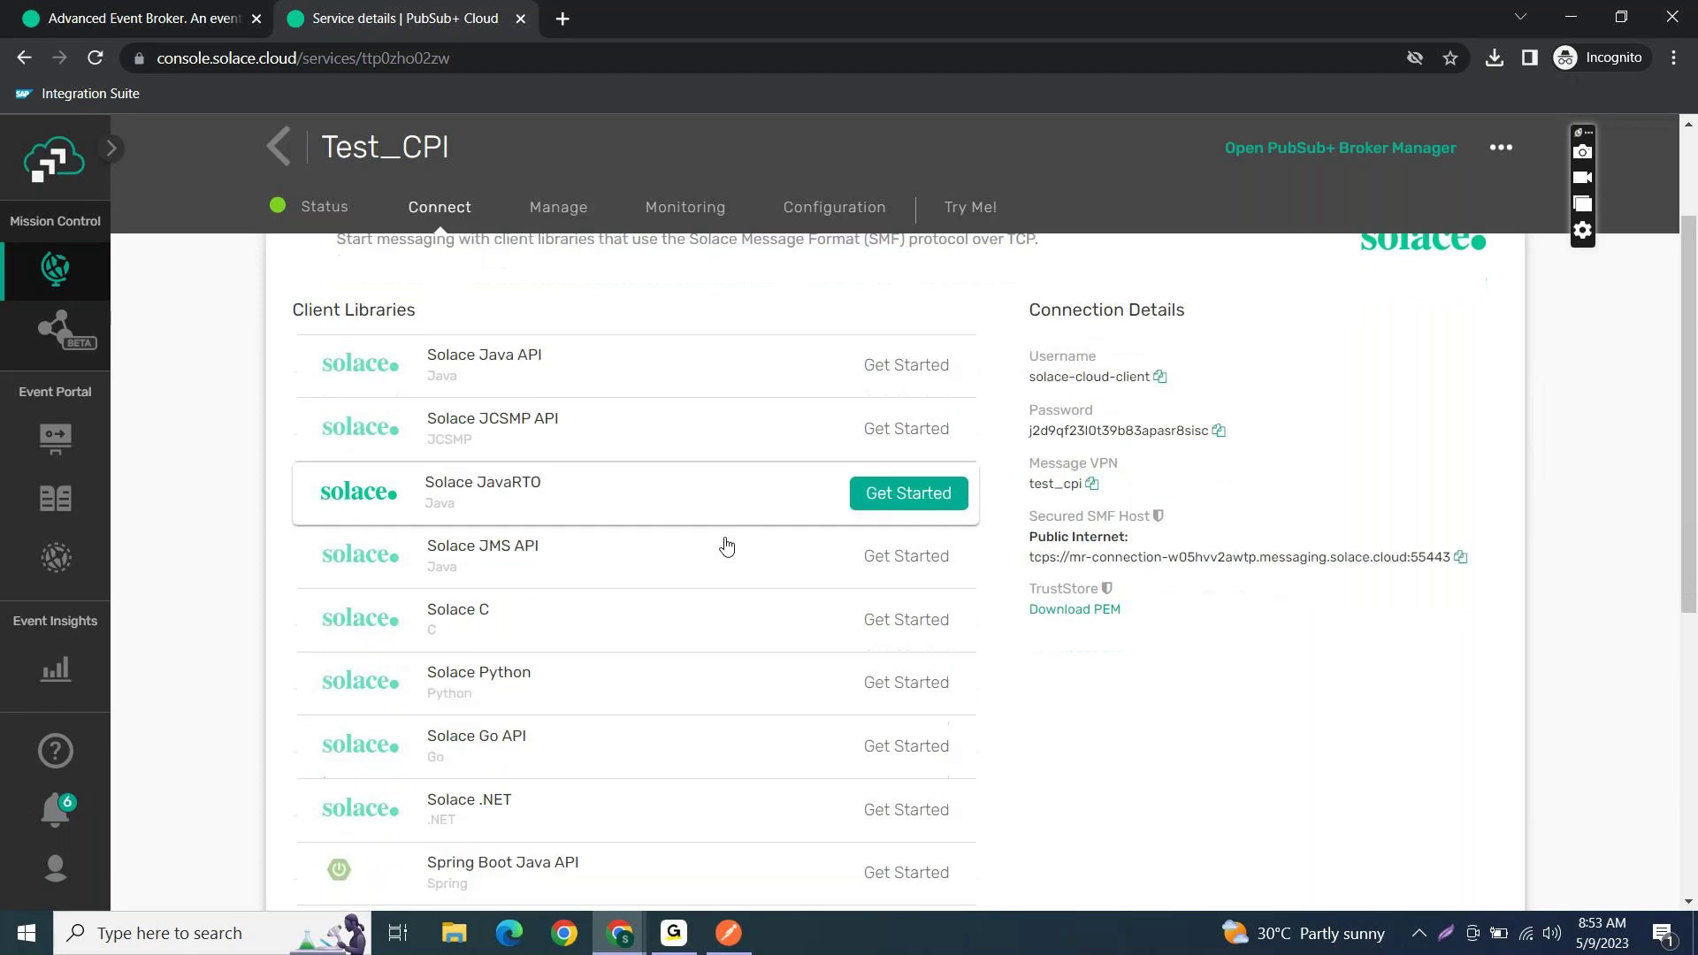
pyautogui.scroll(1, 726, 545)
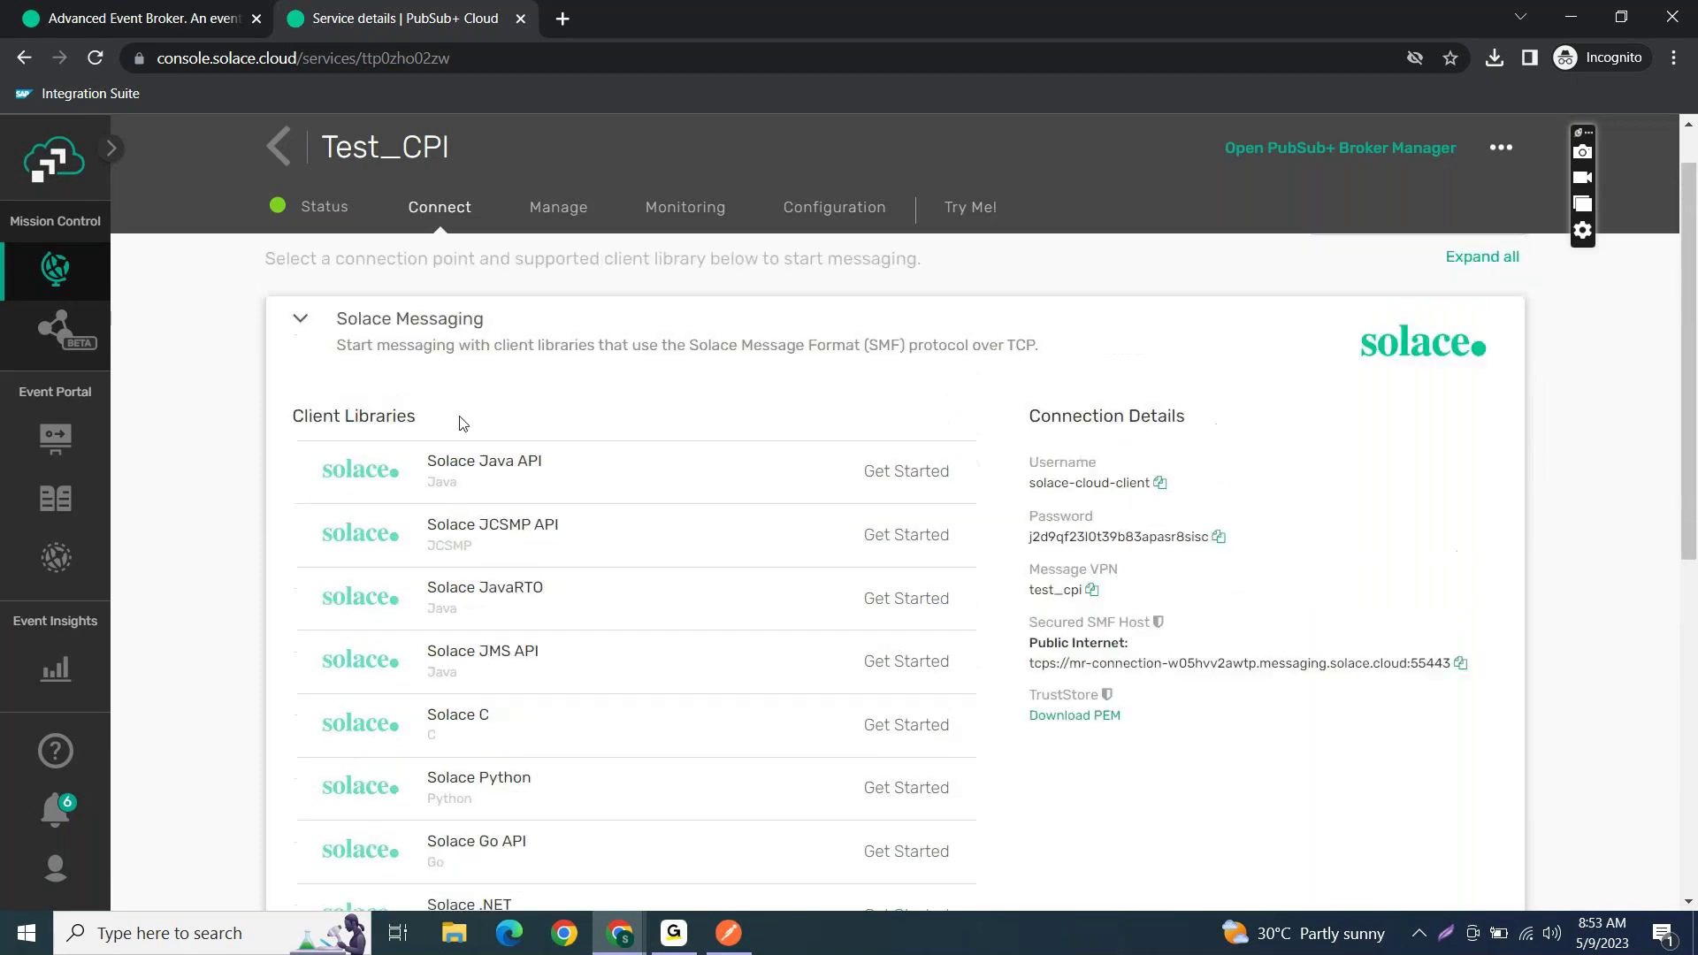
pyautogui.click(306, 325)
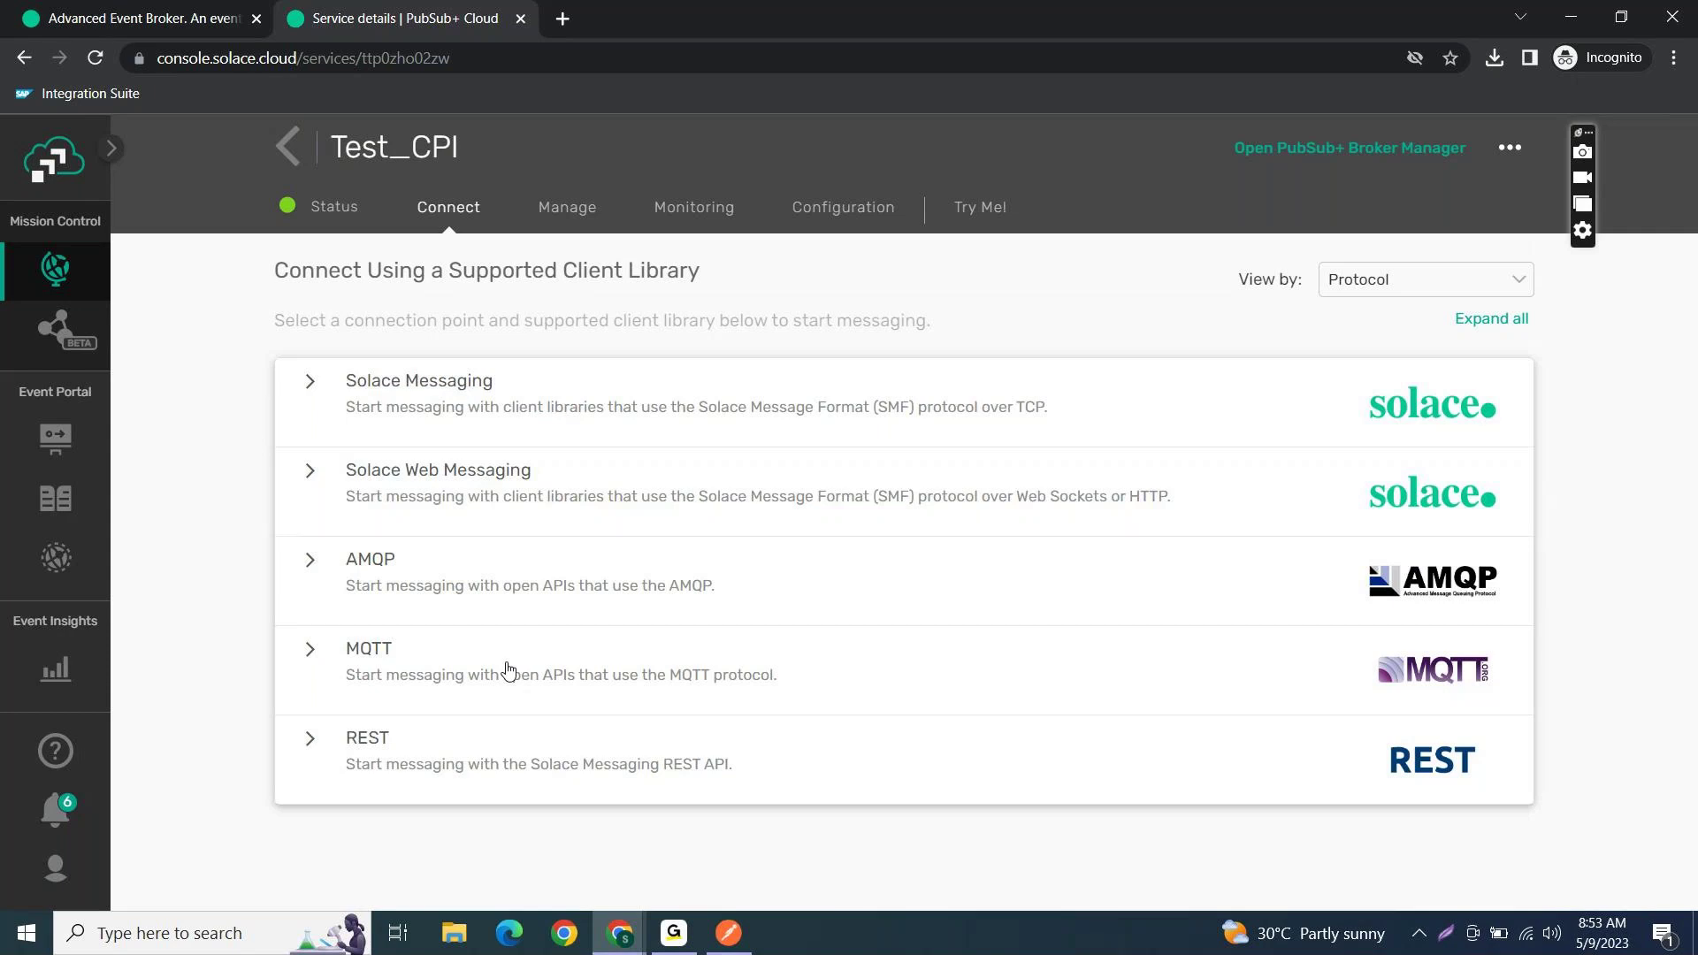
# - Review the AMQP and REST connection details, collapse both, and glance at the Status tab
pyautogui.click(316, 579)
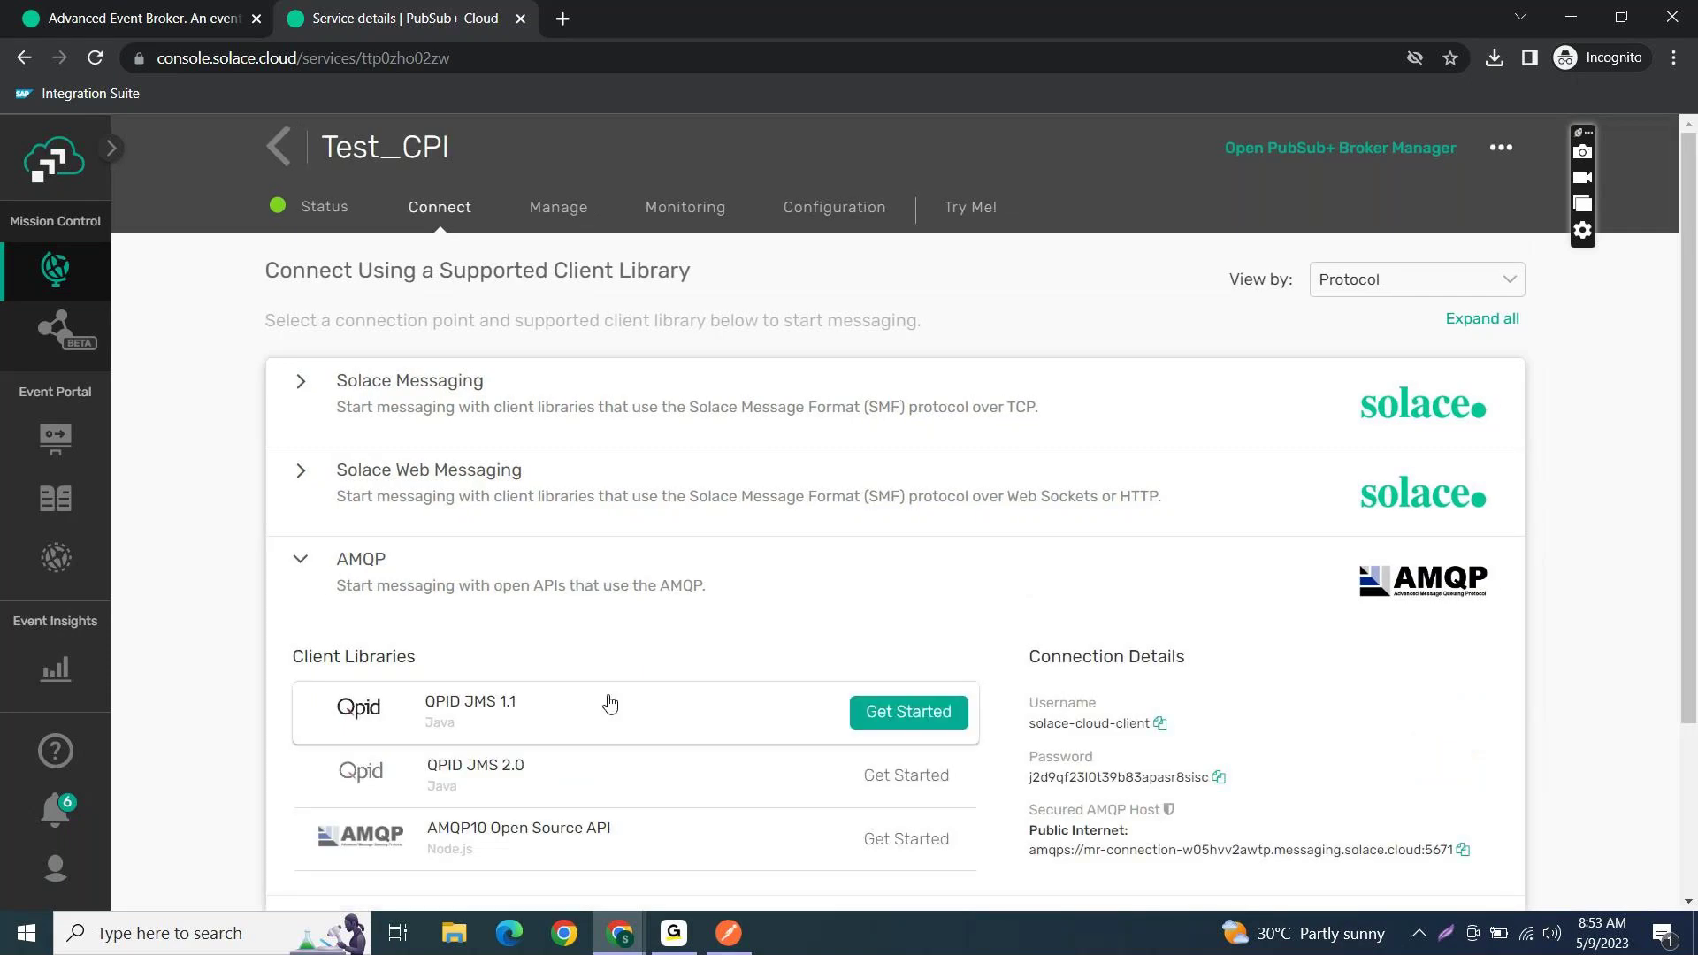
pyautogui.scroll(-3, 607, 702)
pyautogui.click(301, 778)
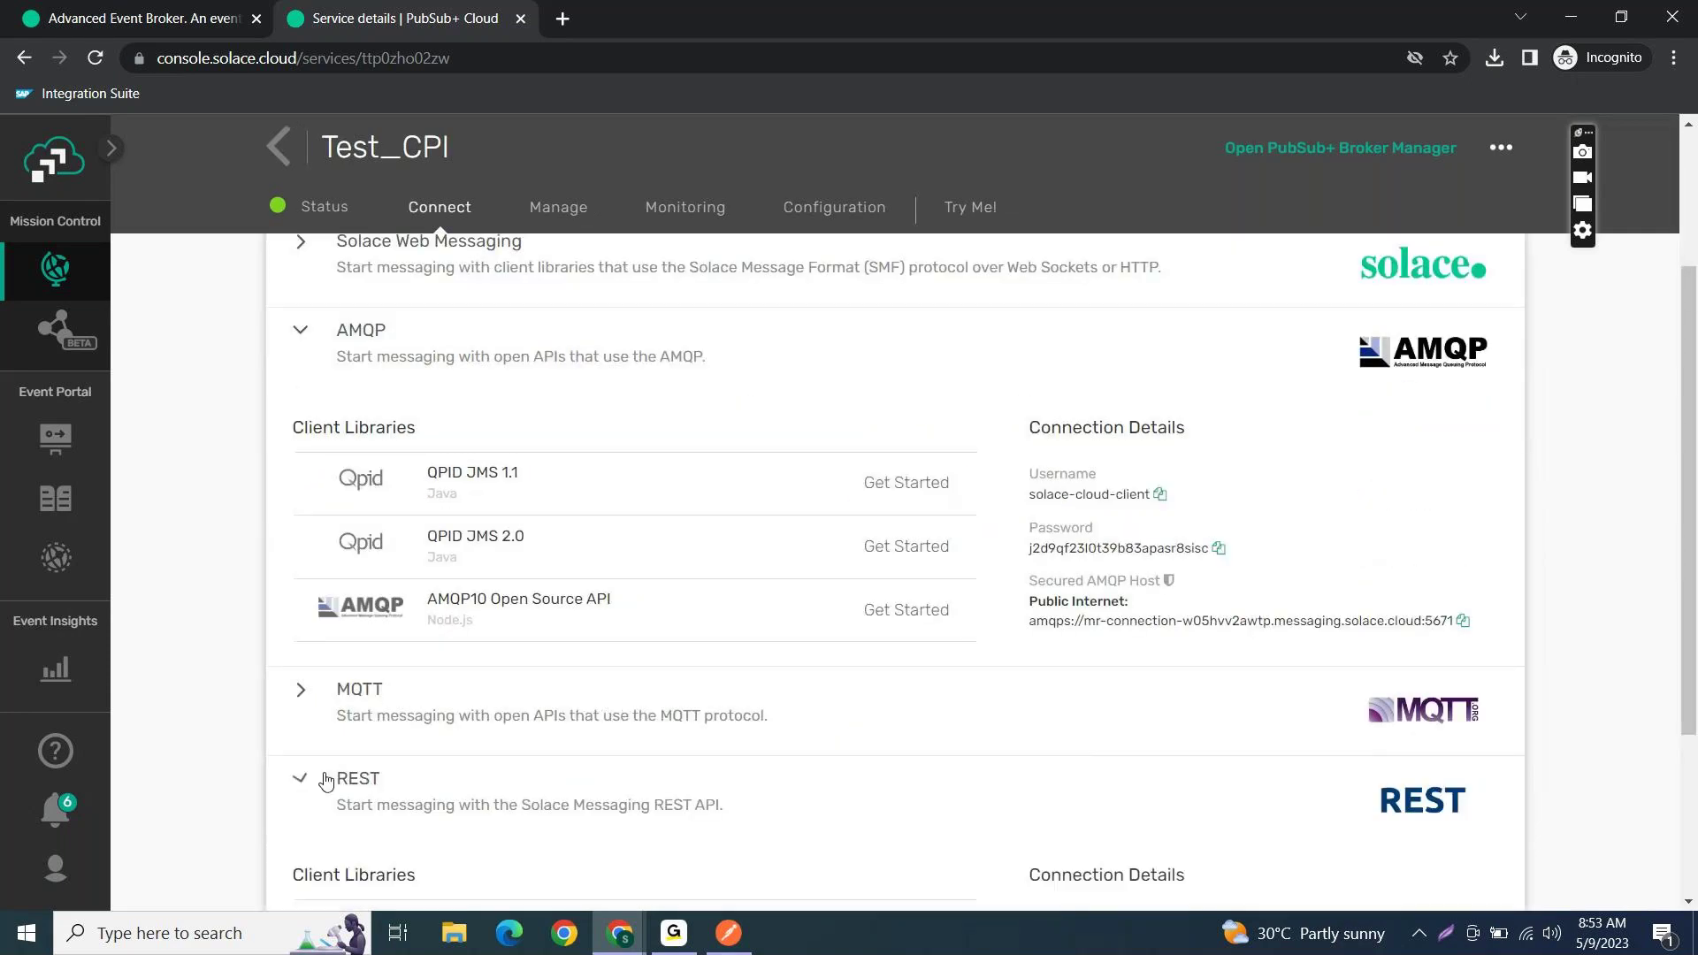
pyautogui.scroll(-3, 425, 792)
pyautogui.scroll(3, 425, 791)
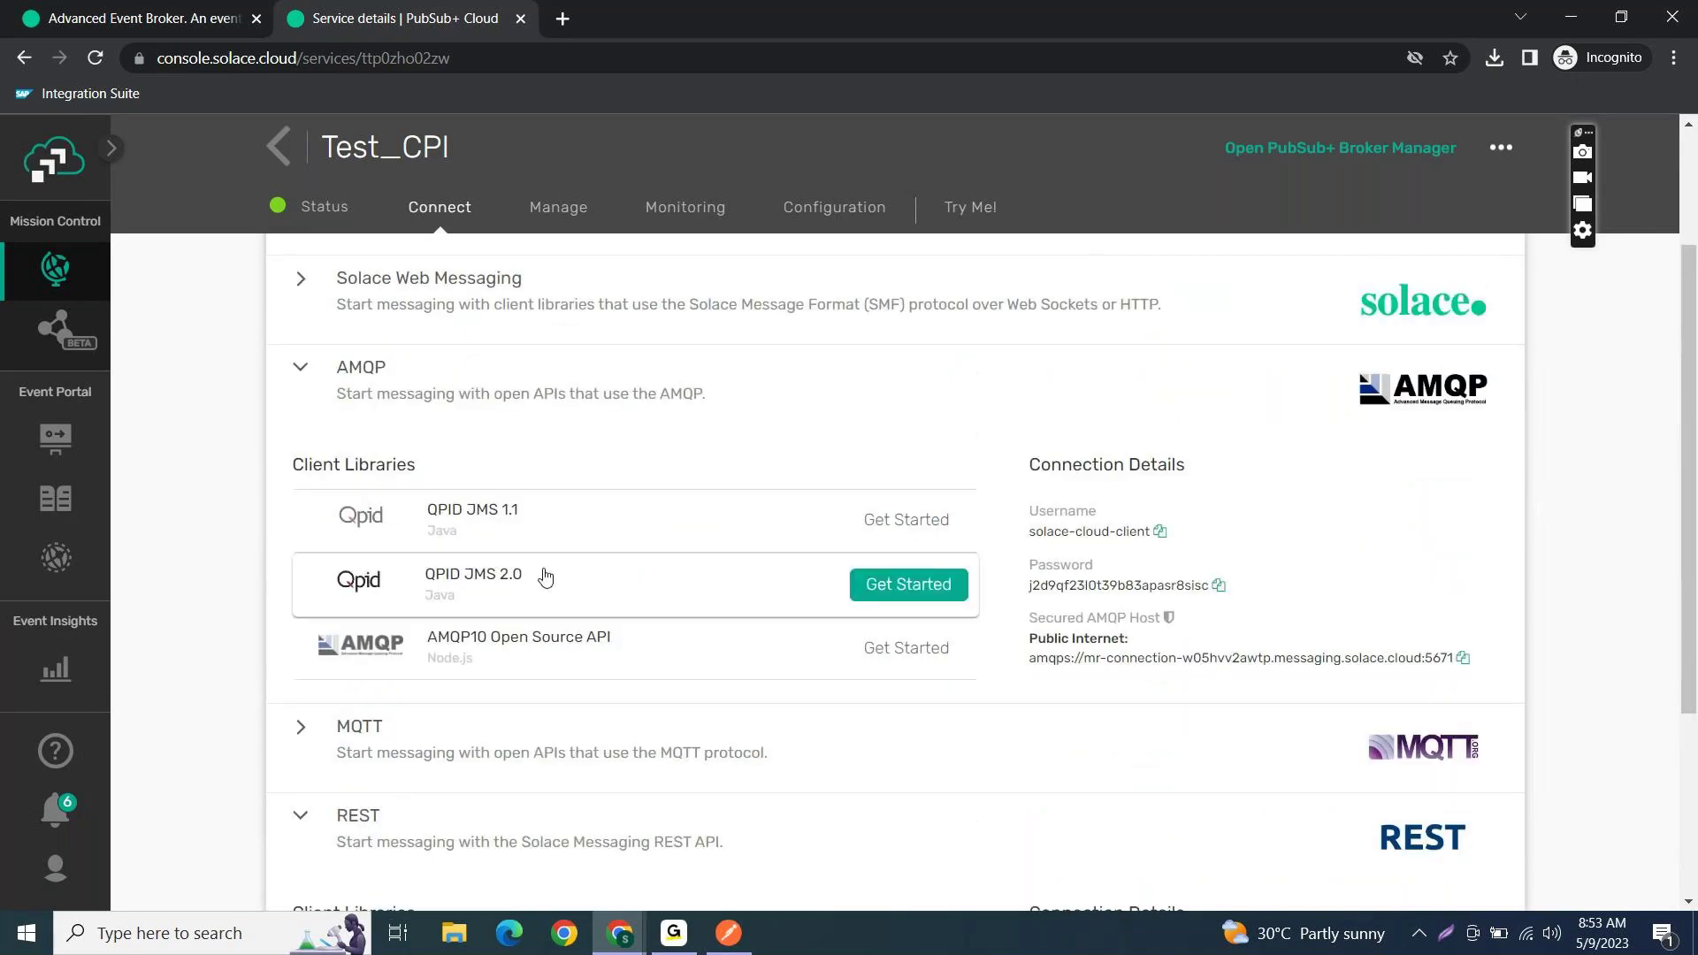
pyautogui.click(679, 945)
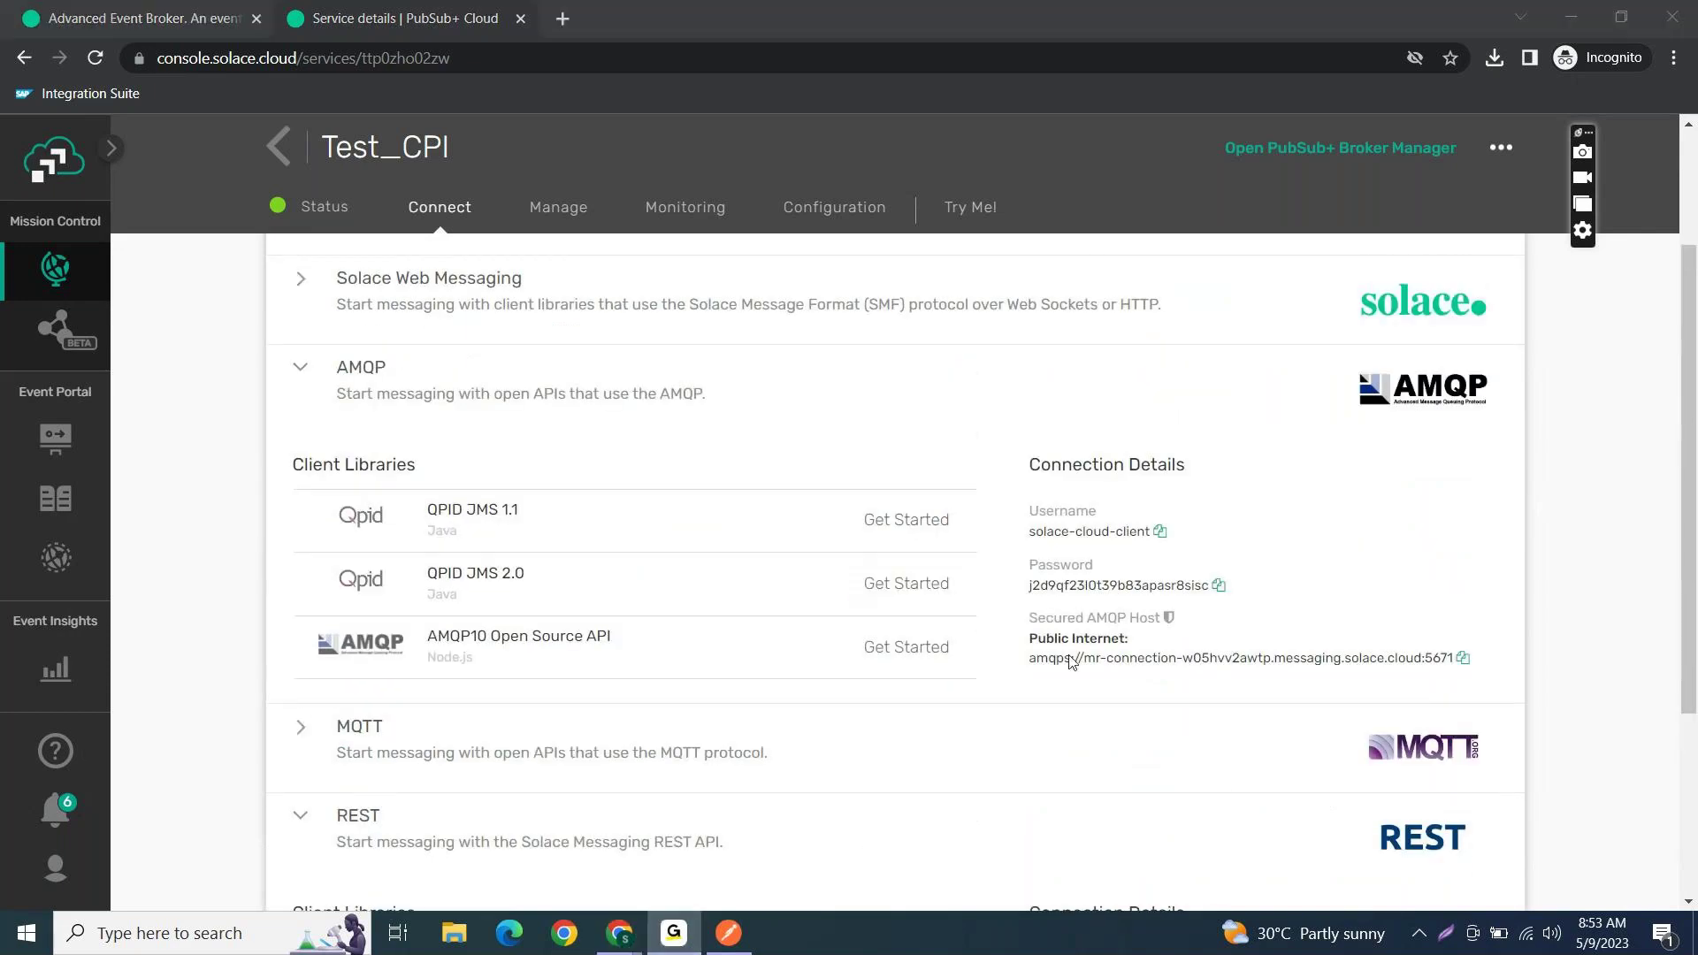
pyautogui.click(877, 501)
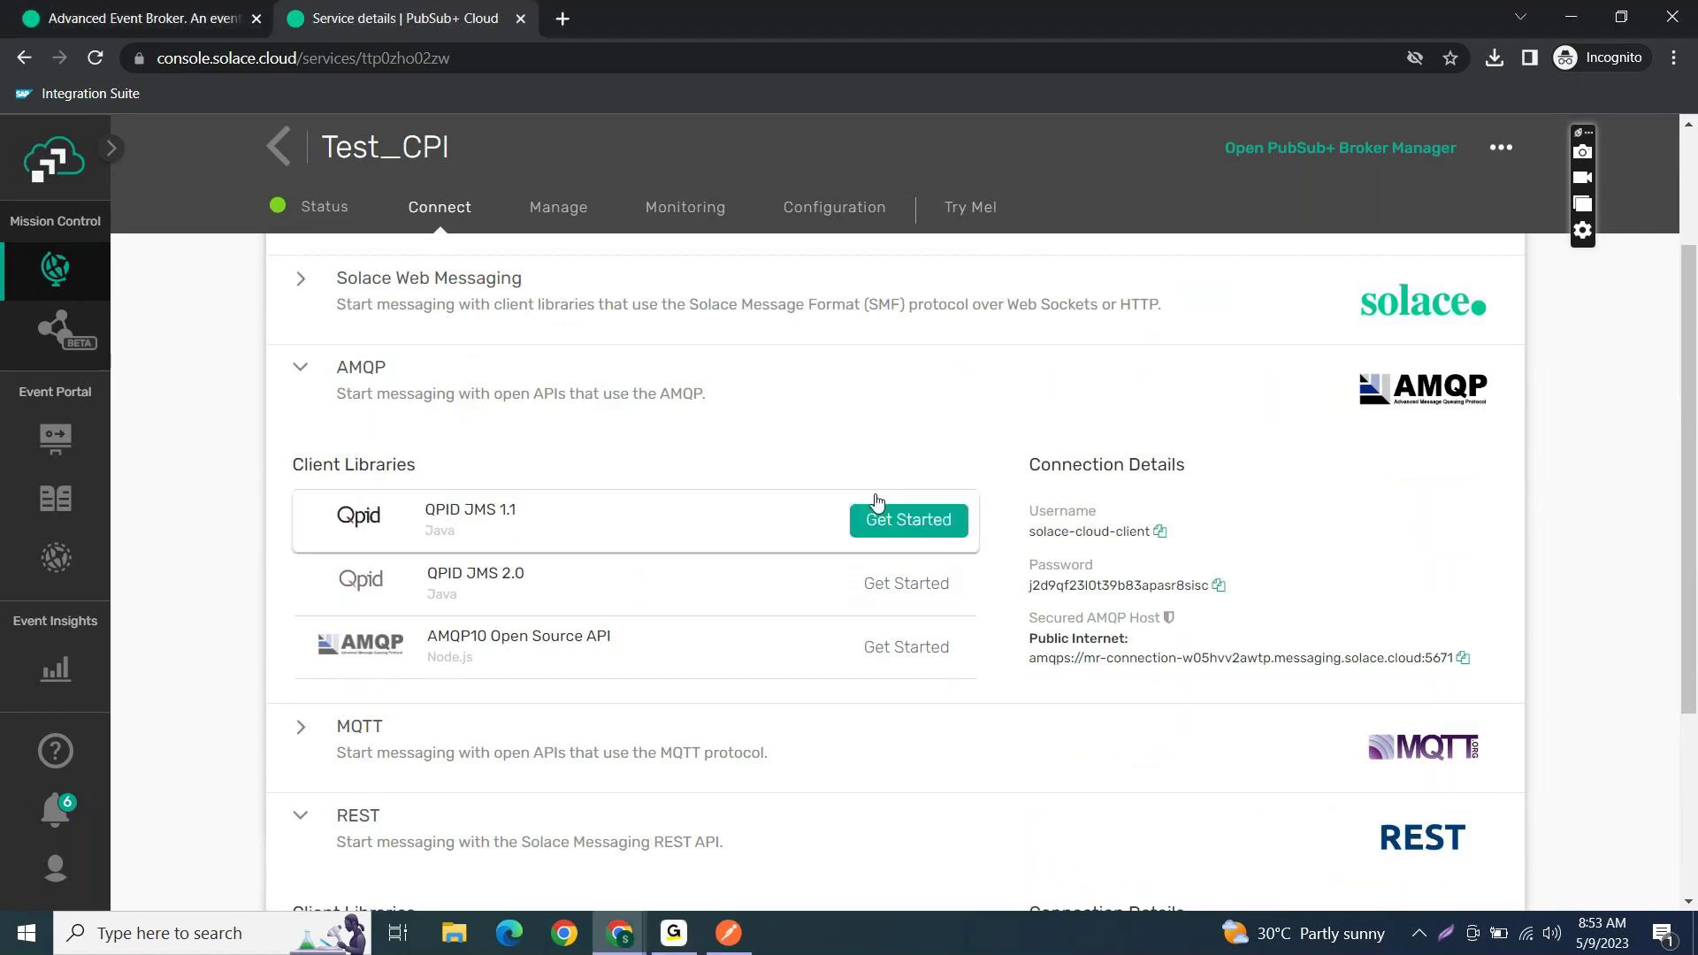
pyautogui.scroll(3, 876, 501)
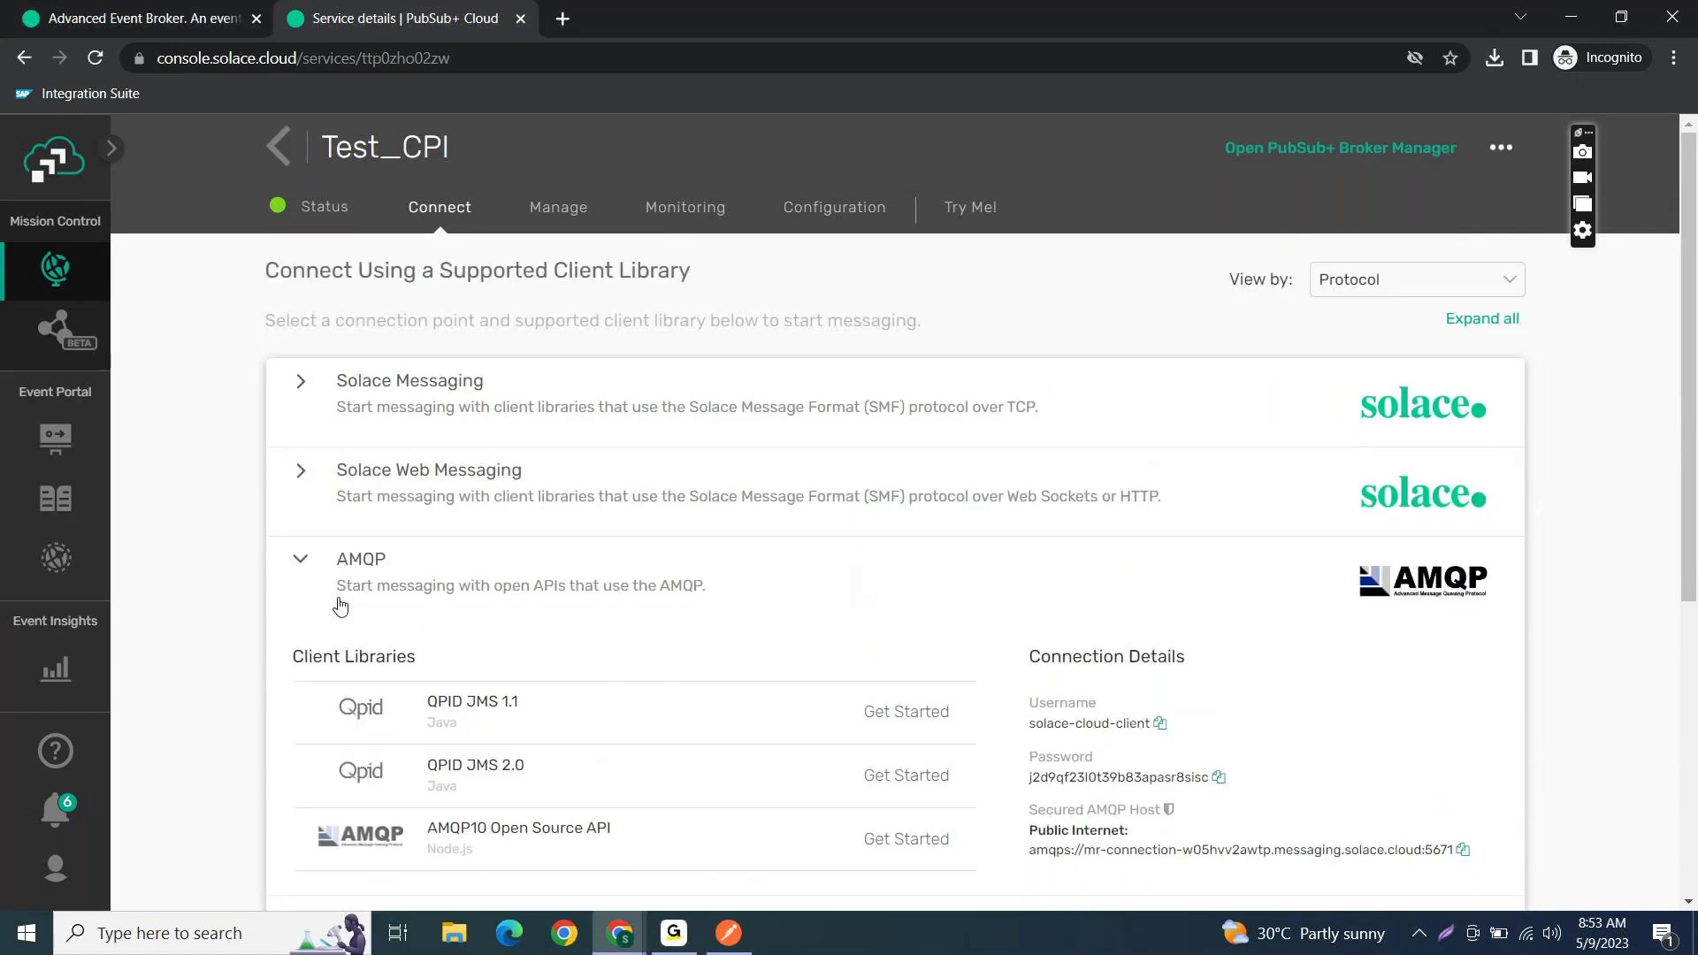
pyautogui.click(301, 562)
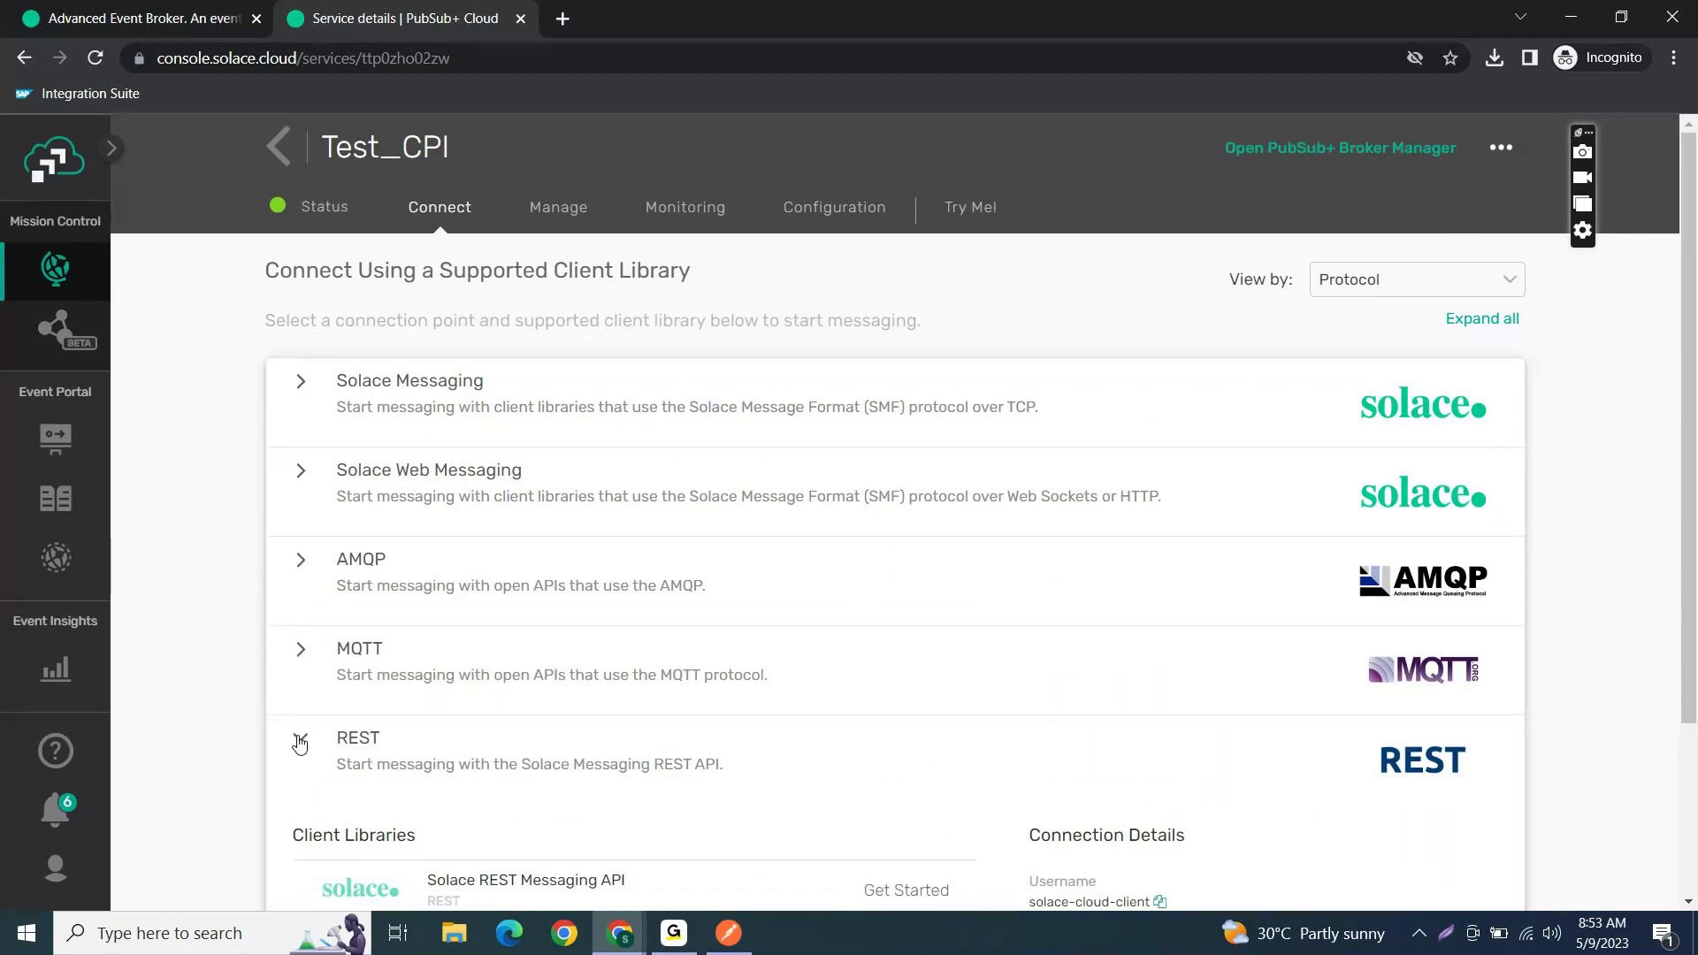
pyautogui.click(299, 744)
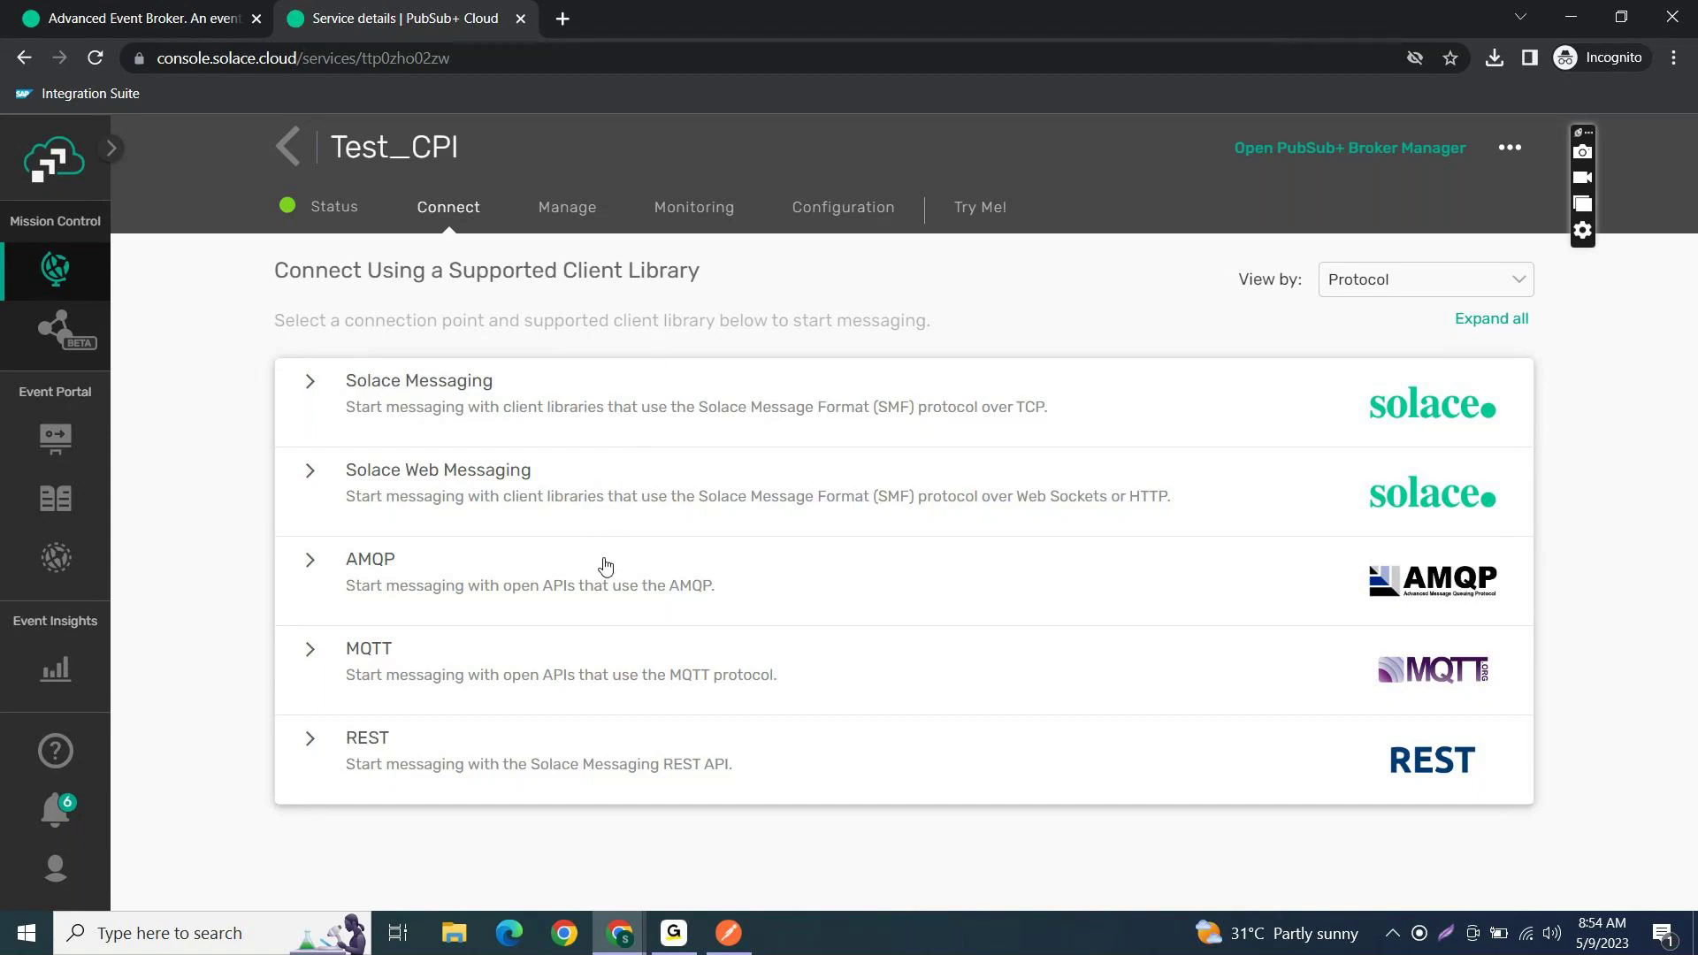
pyautogui.click(343, 213)
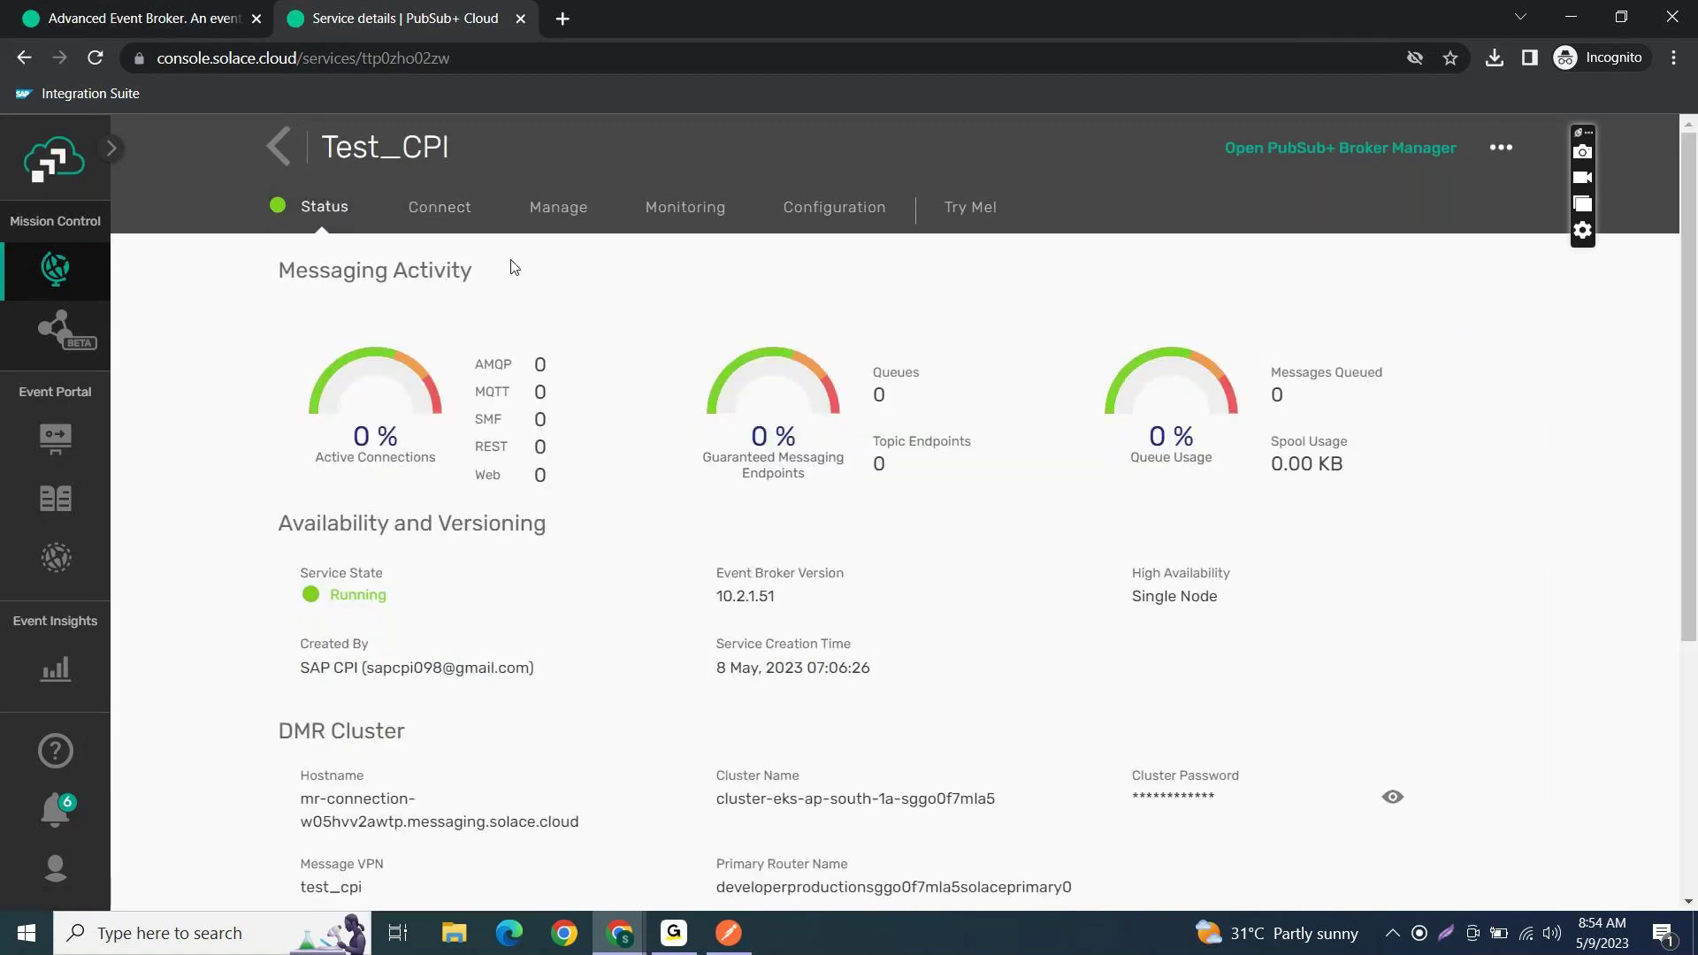
pyautogui.click(442, 217)
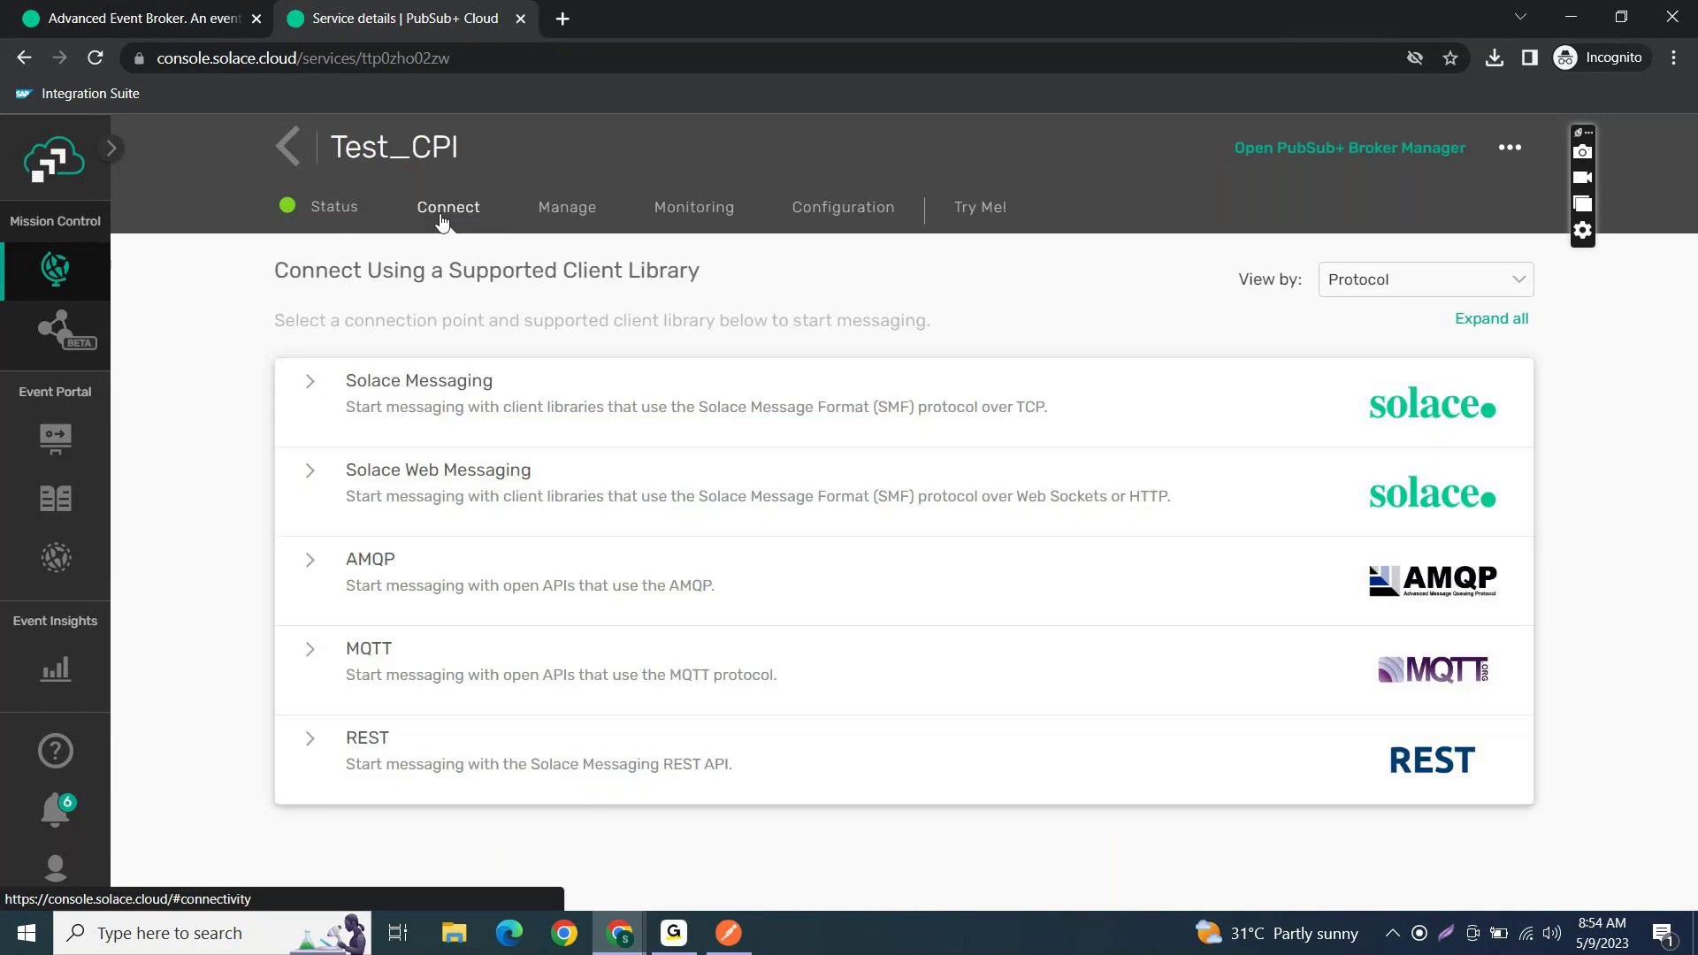
# - Open Test_CPI's Manage tab and expand the SEMP - REST API details
pyautogui.click(541, 210)
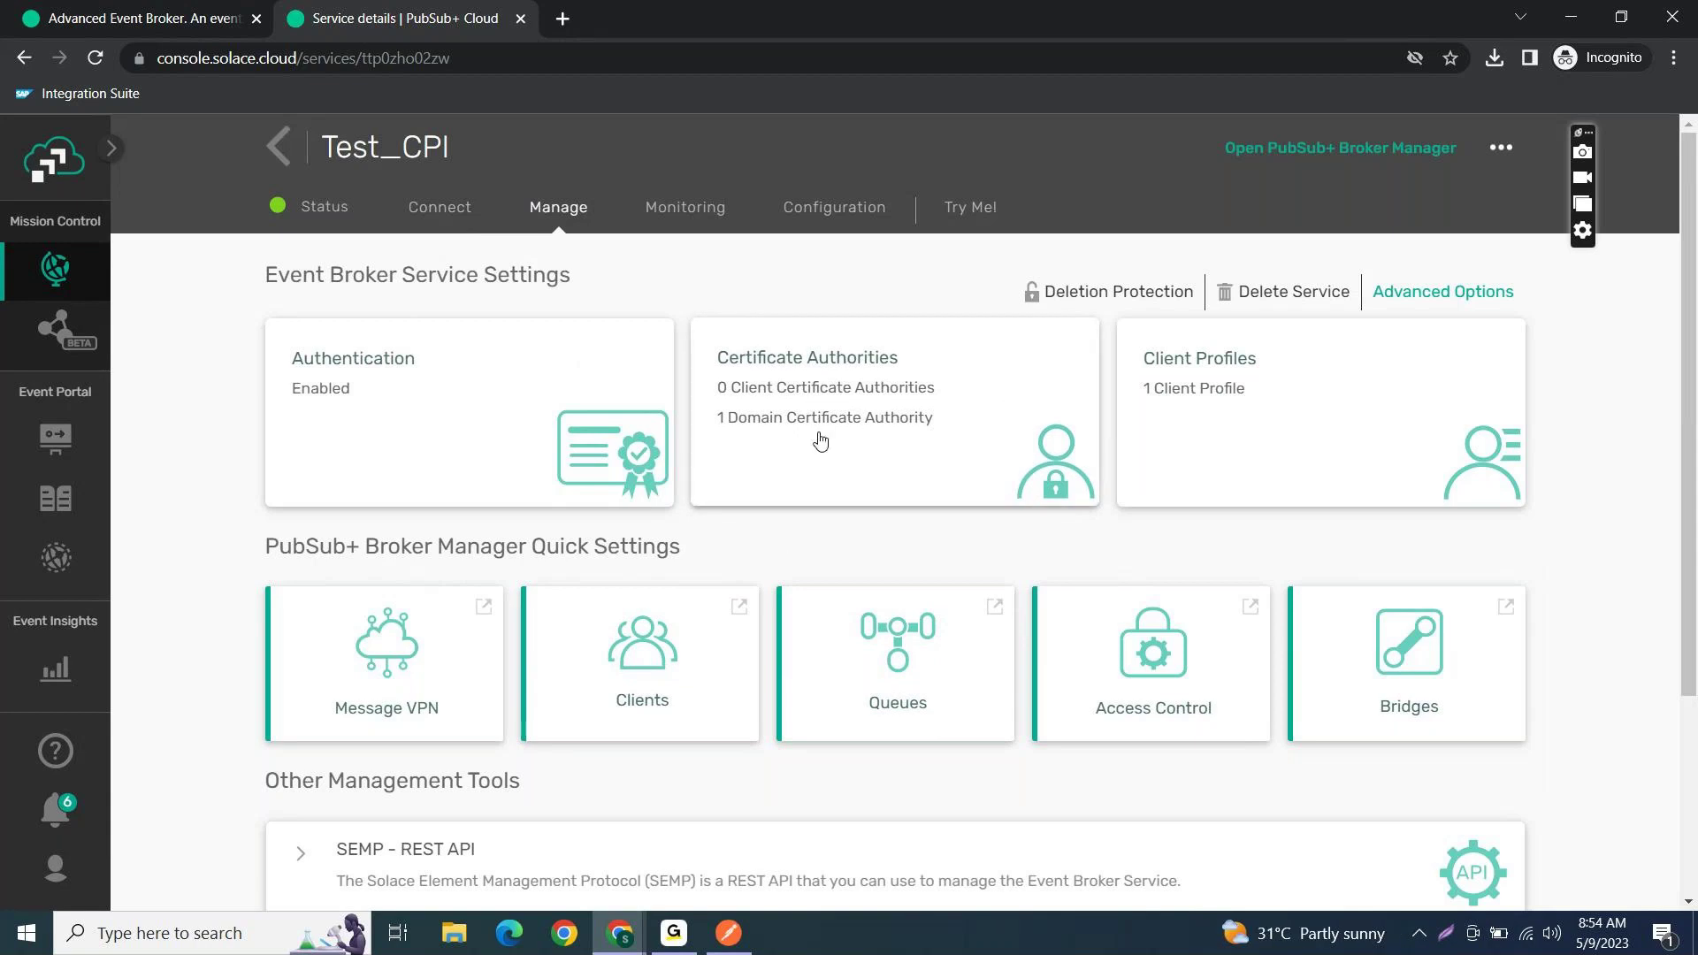
pyautogui.scroll(-2, 785, 772)
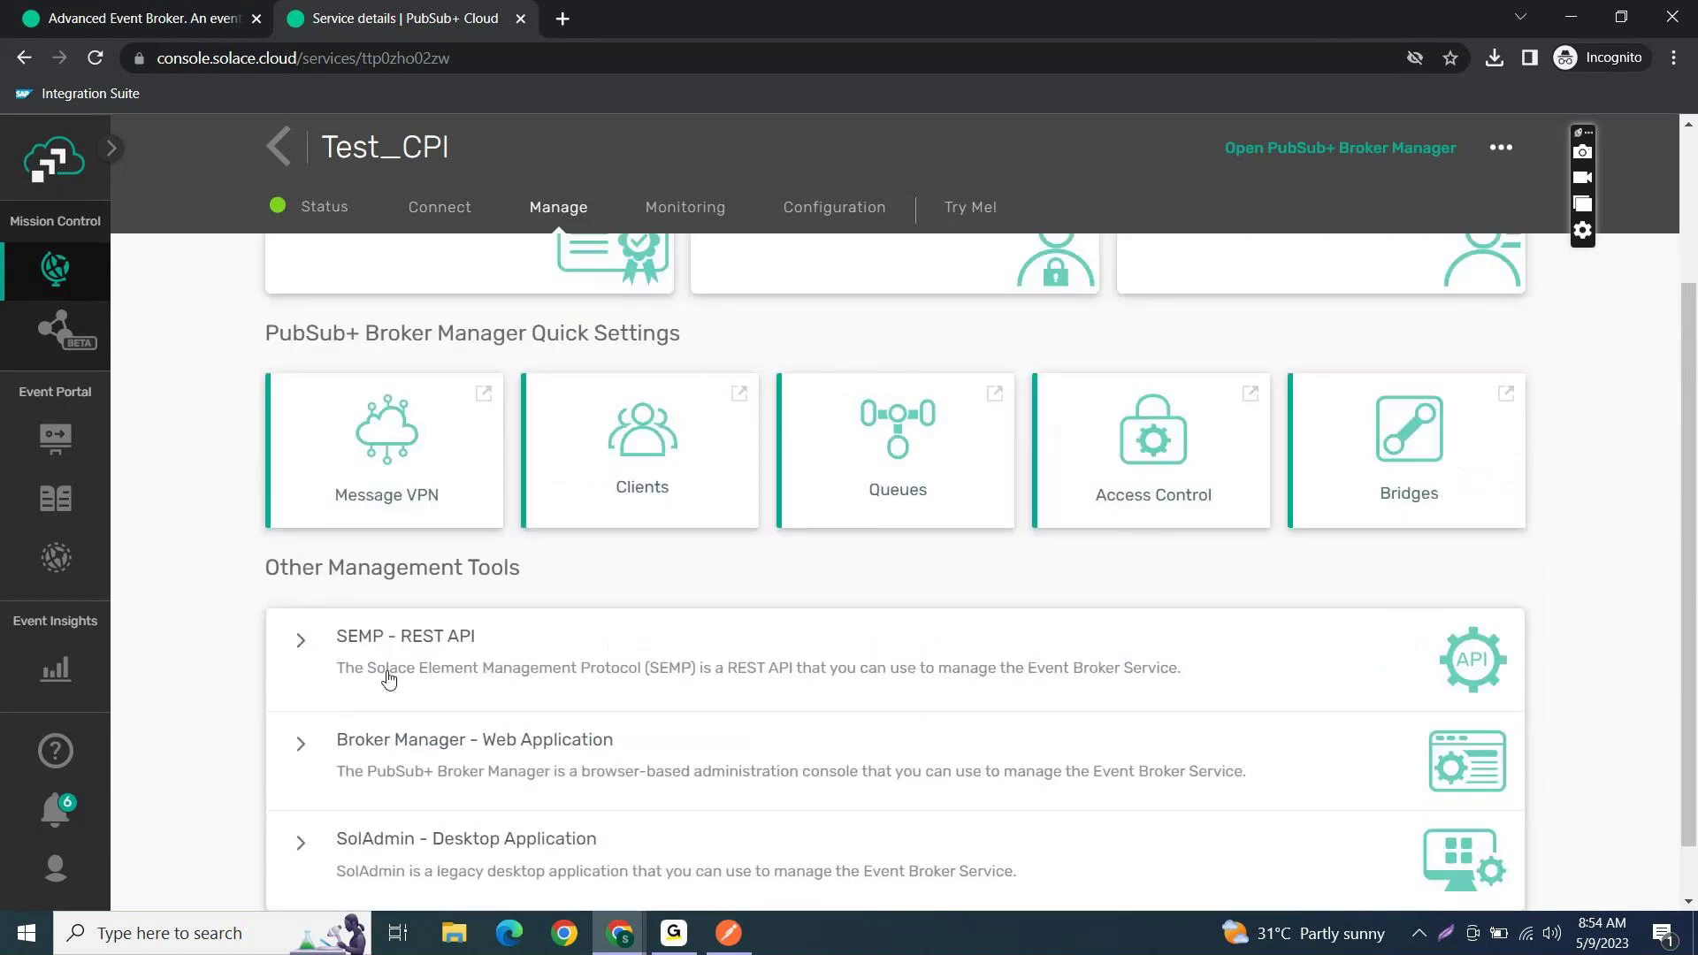
pyautogui.click(301, 638)
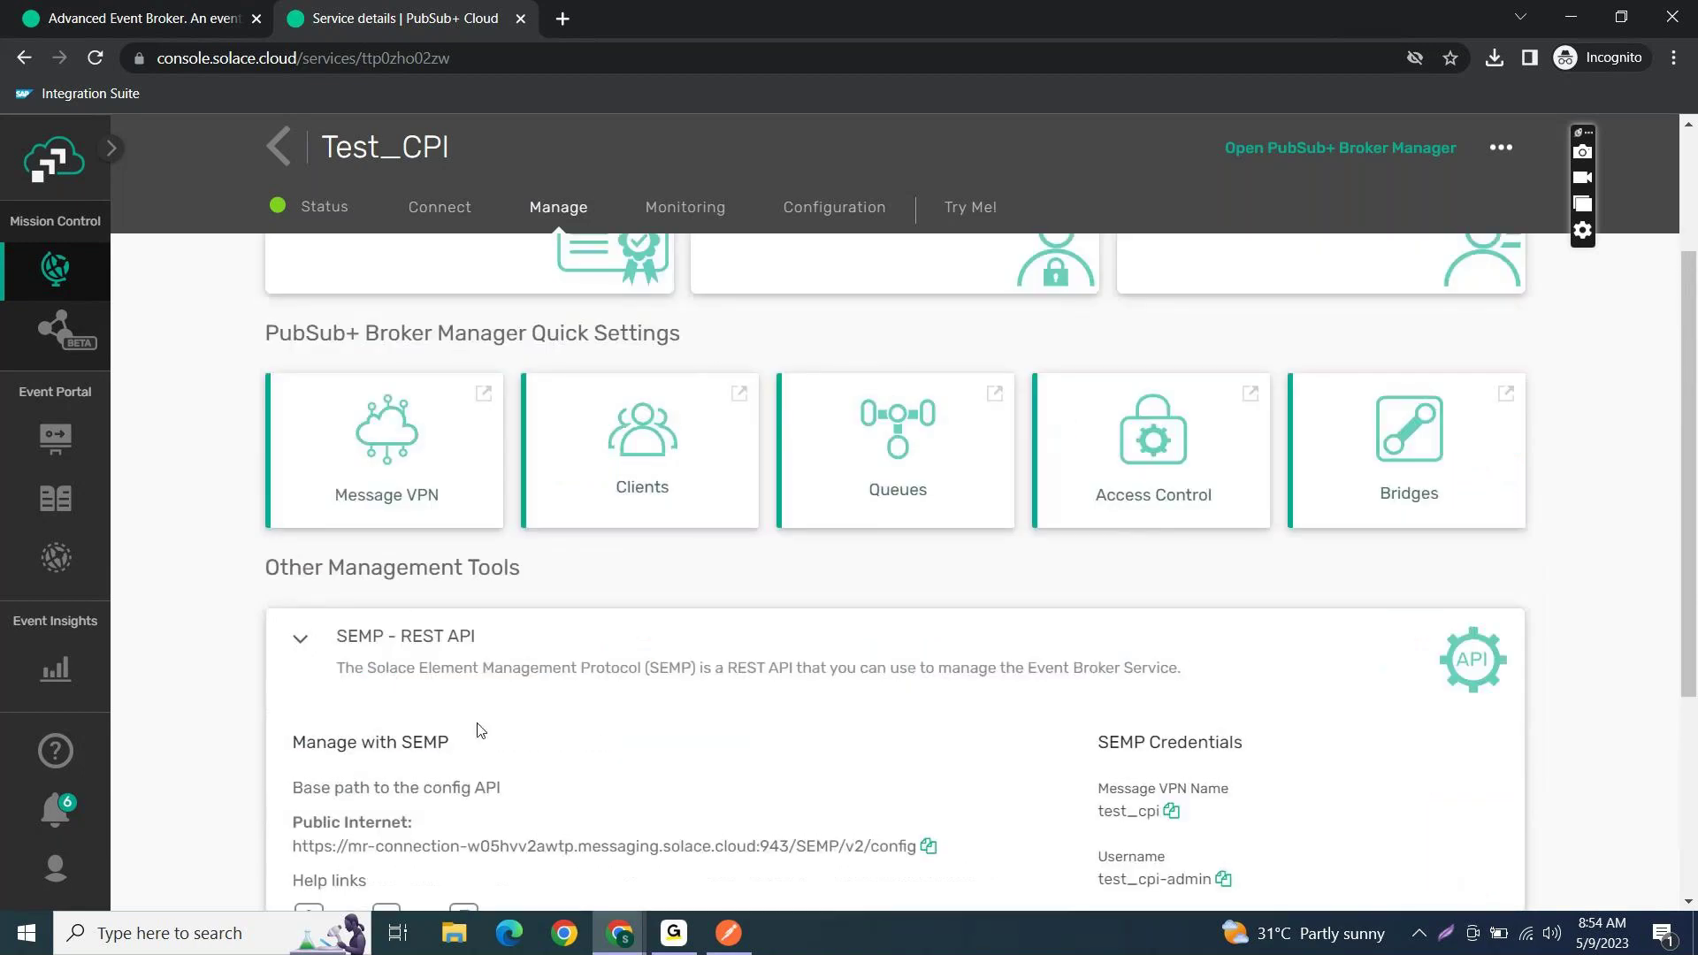
pyautogui.scroll(-2, 480, 731)
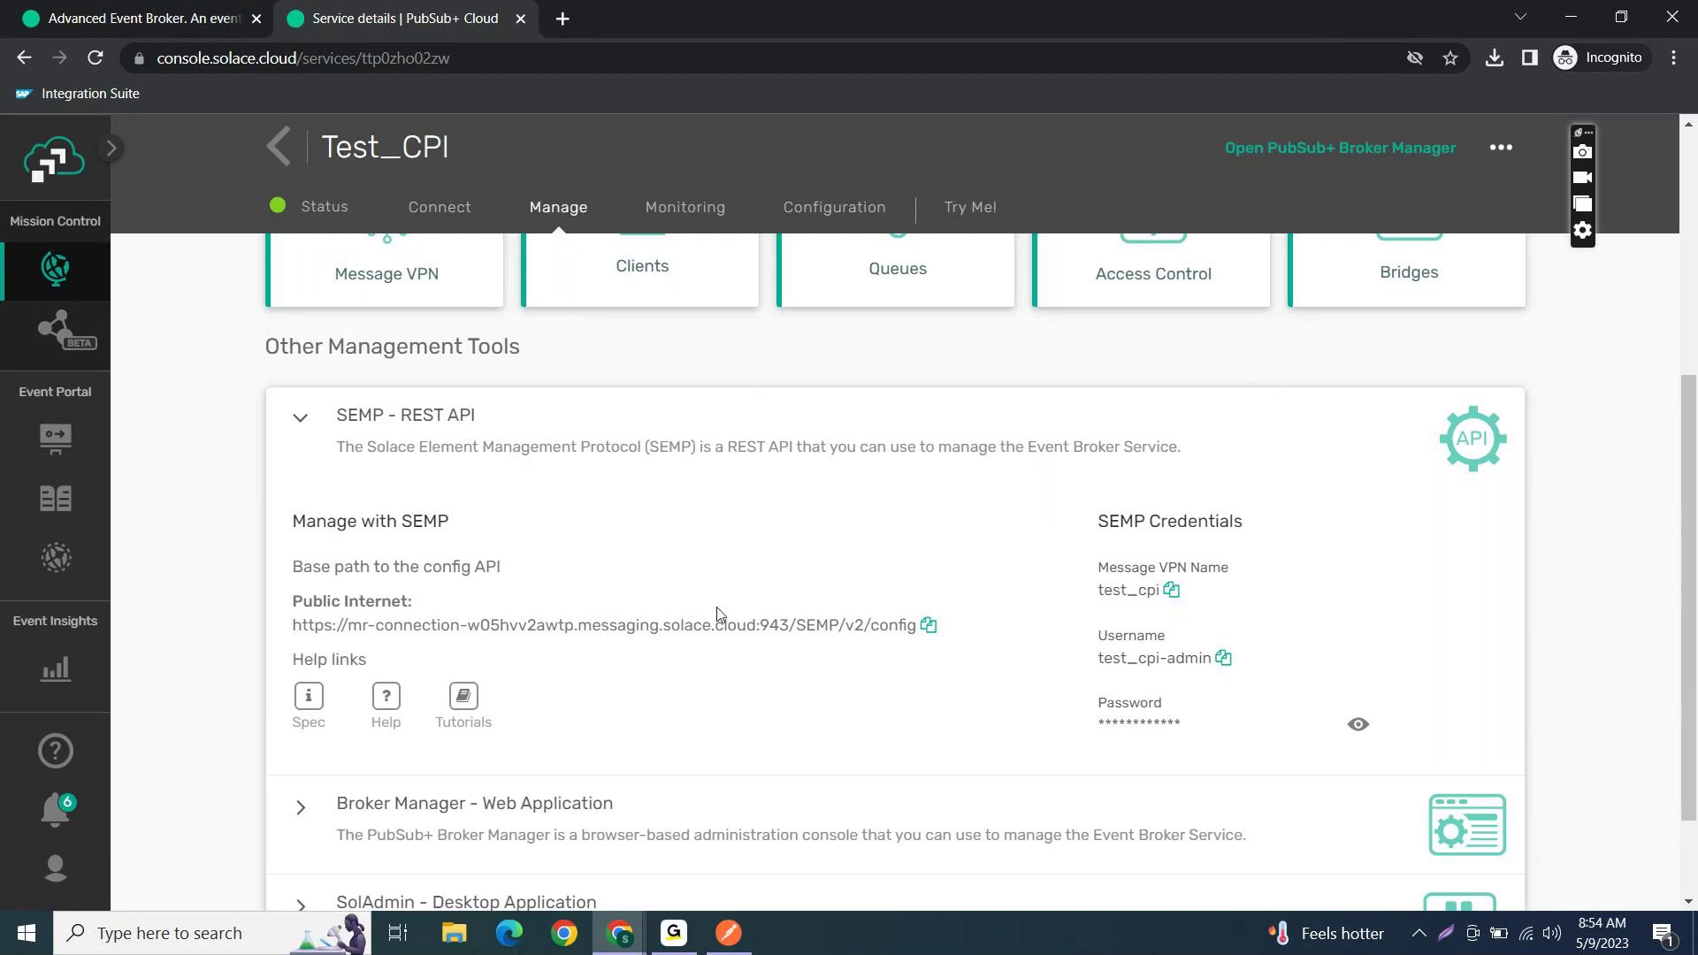
pyautogui.scroll(2, 718, 614)
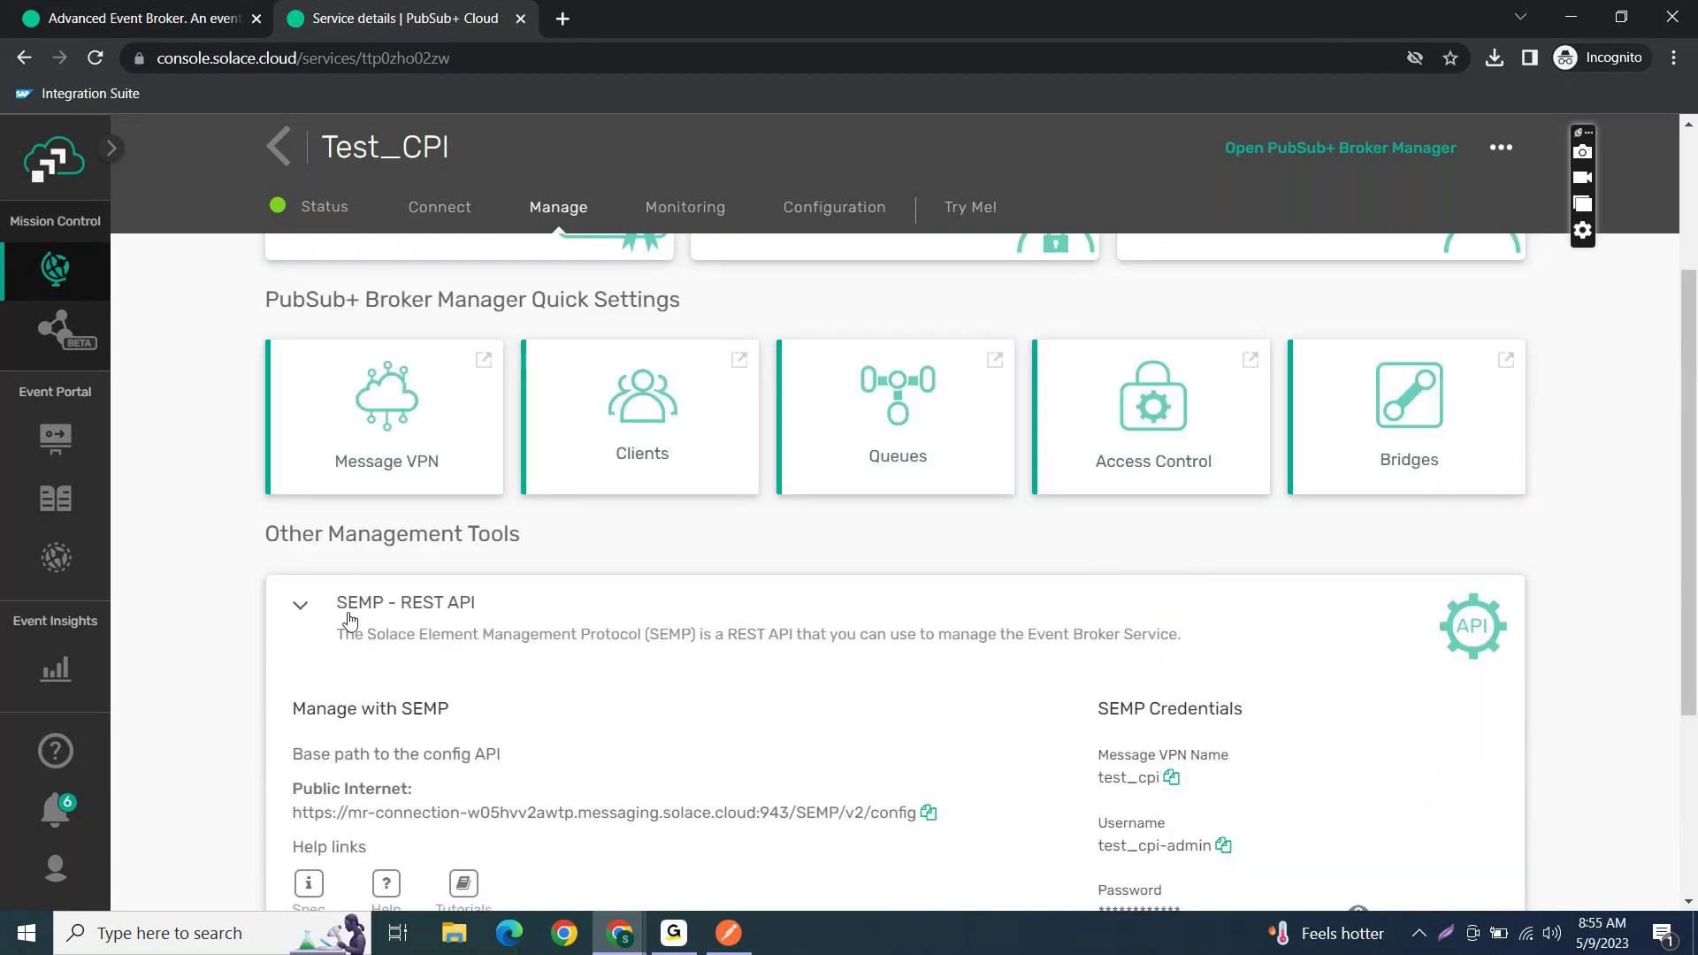
pyautogui.scroll(3, 522, 644)
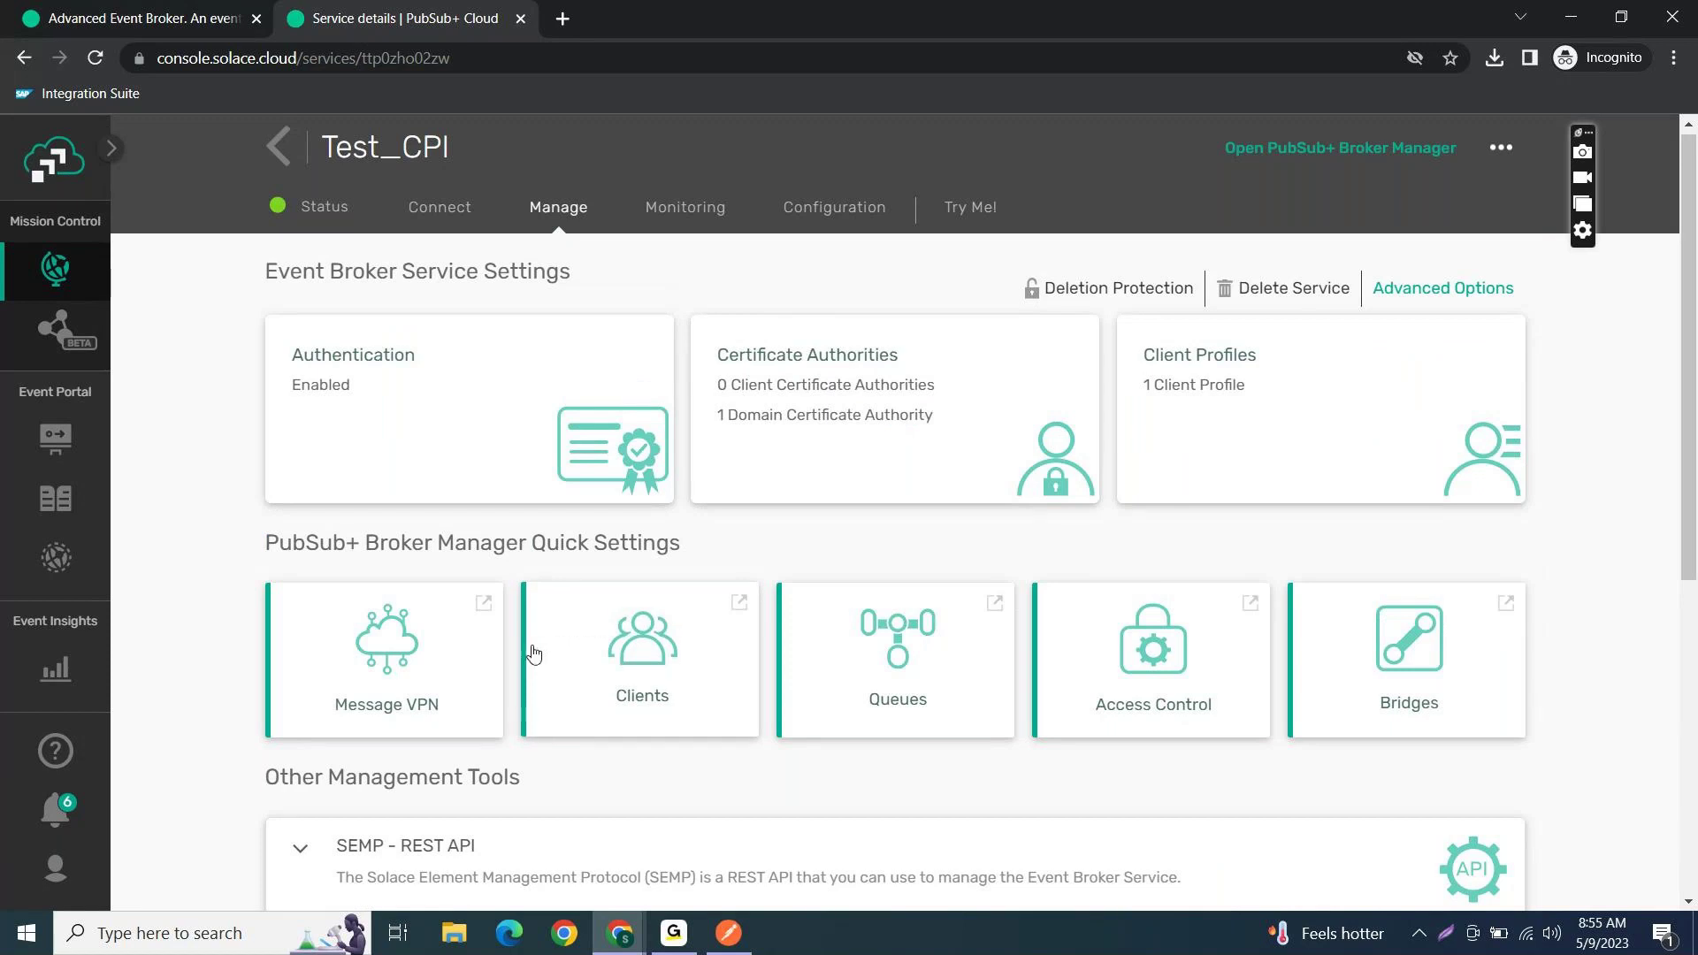
pyautogui.click(960, 676)
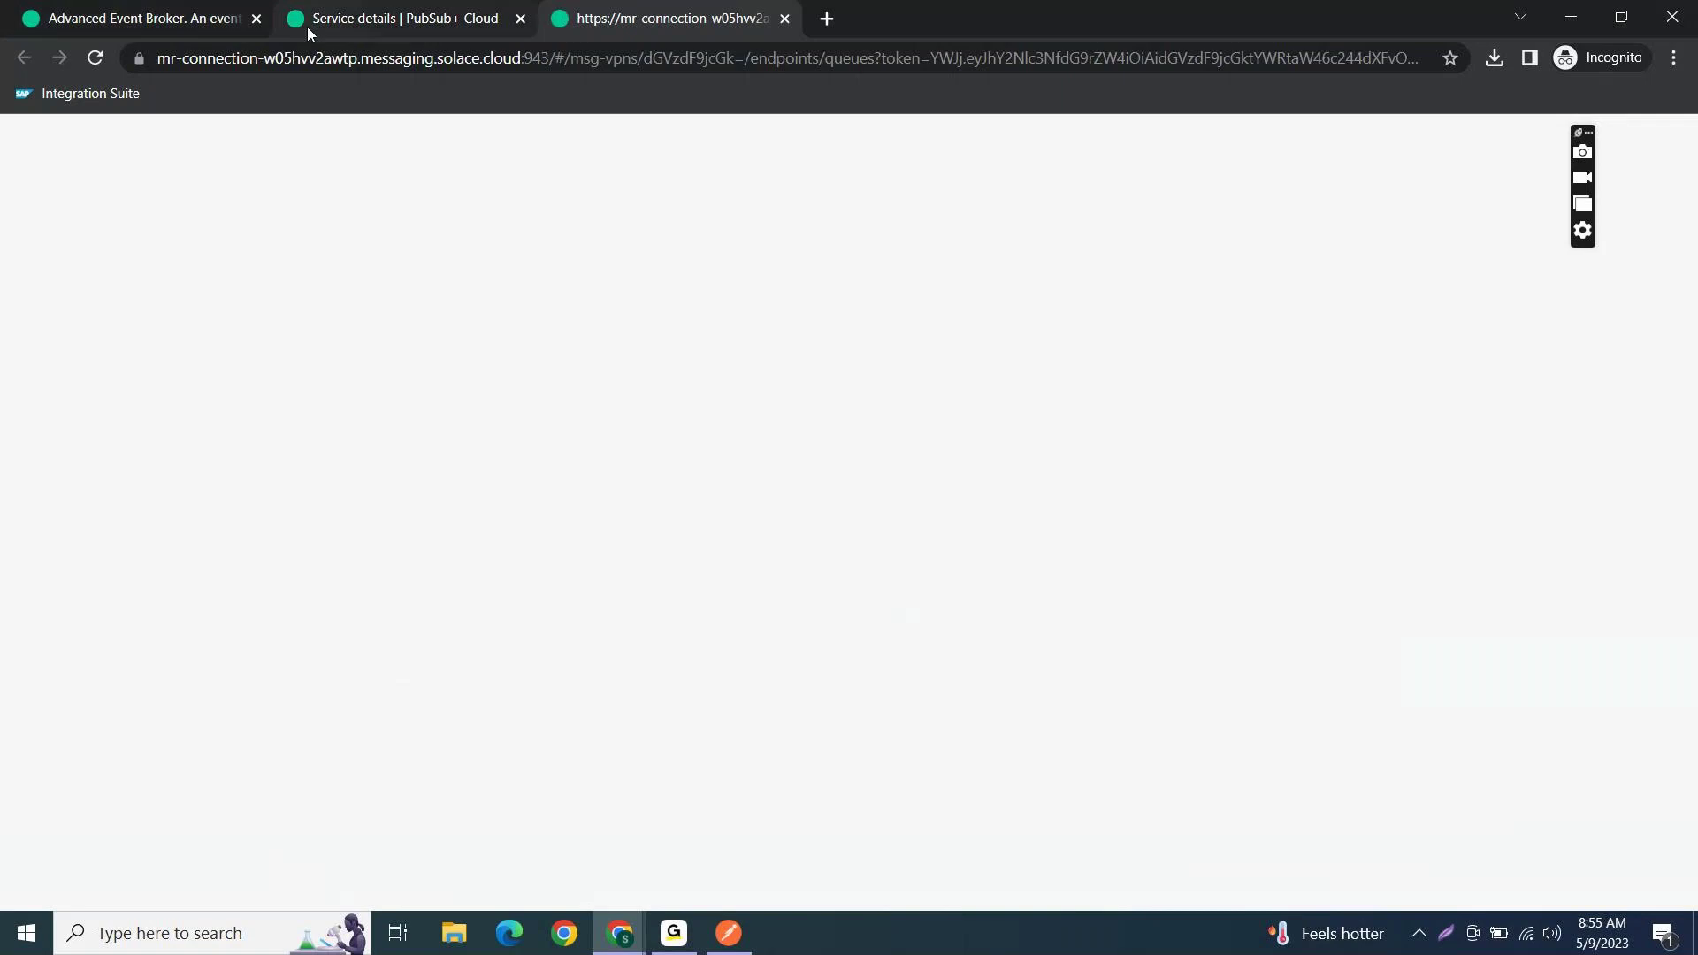
# - Launch Broker Manager, list Test_CPI's queues and check Test_Queue's summary showing 1 message
pyautogui.click(305, 26)
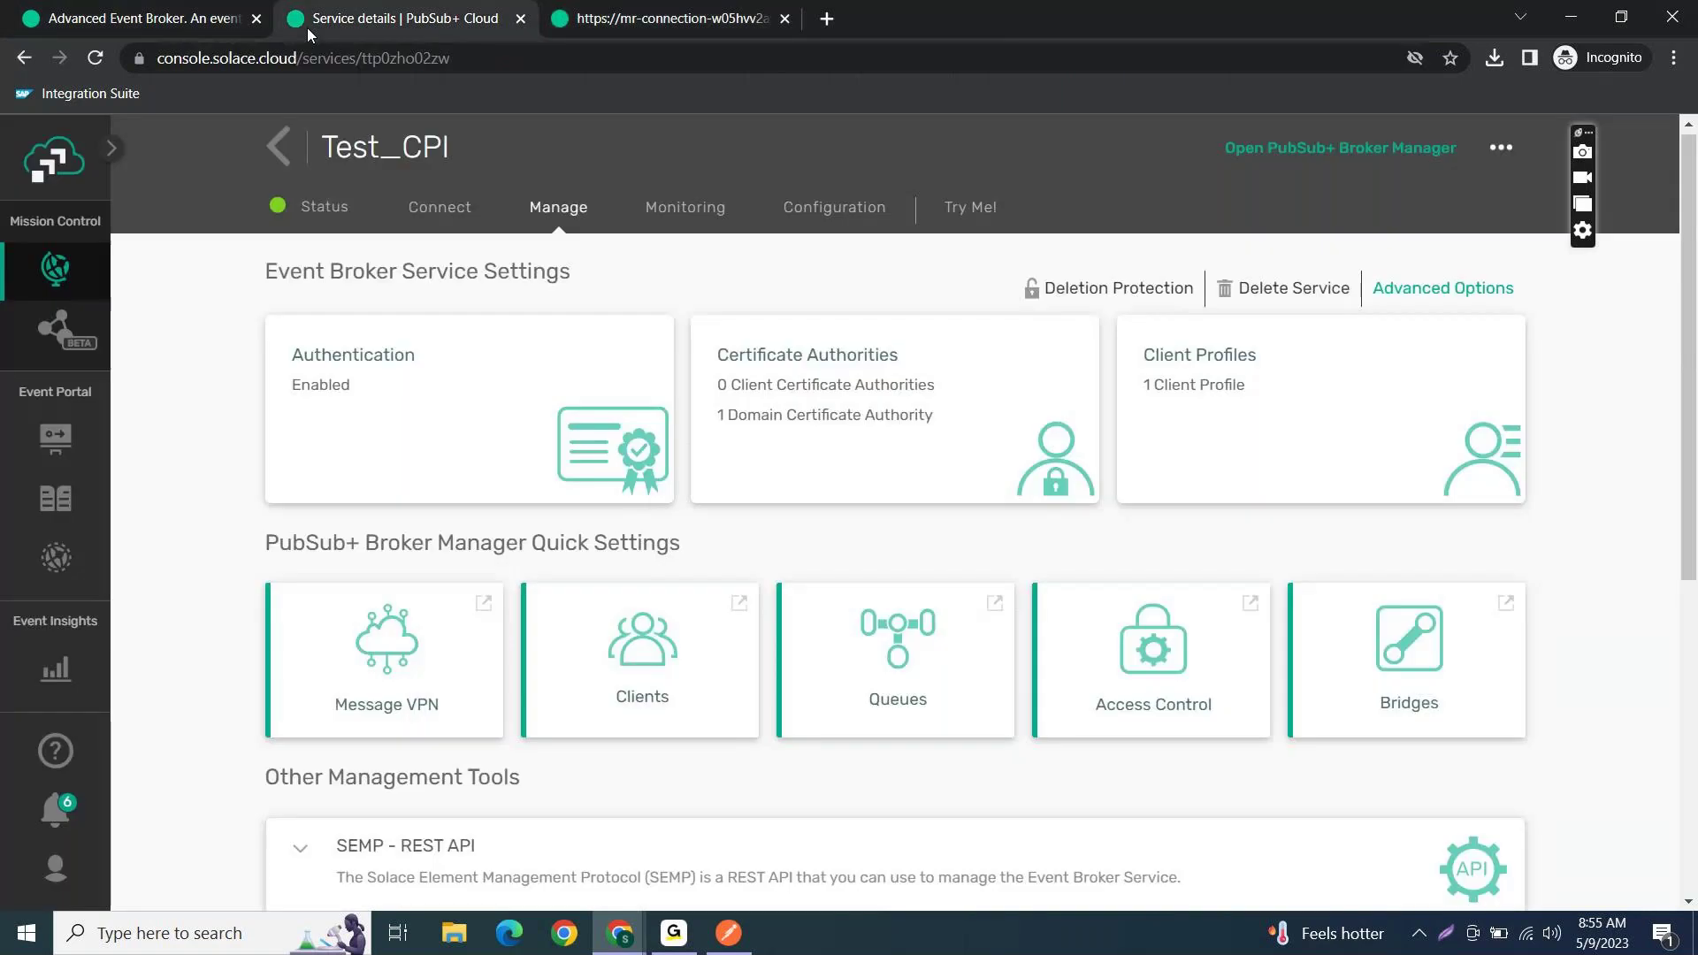
pyautogui.click(1279, 151)
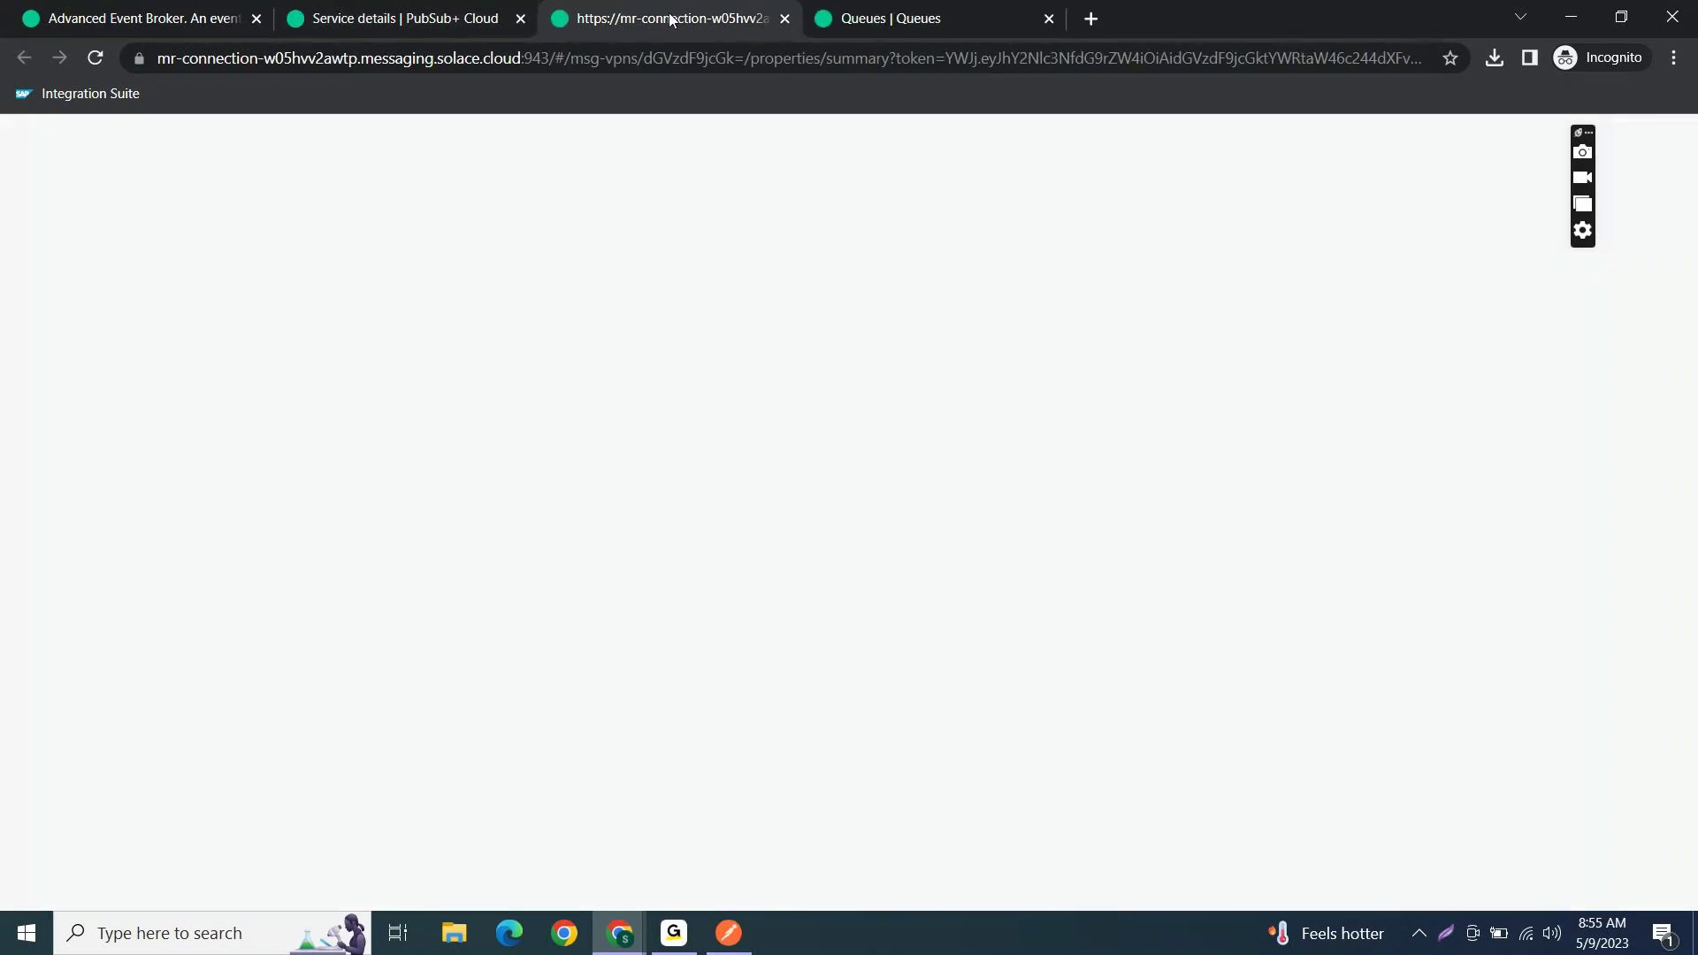
pyautogui.click(871, 18)
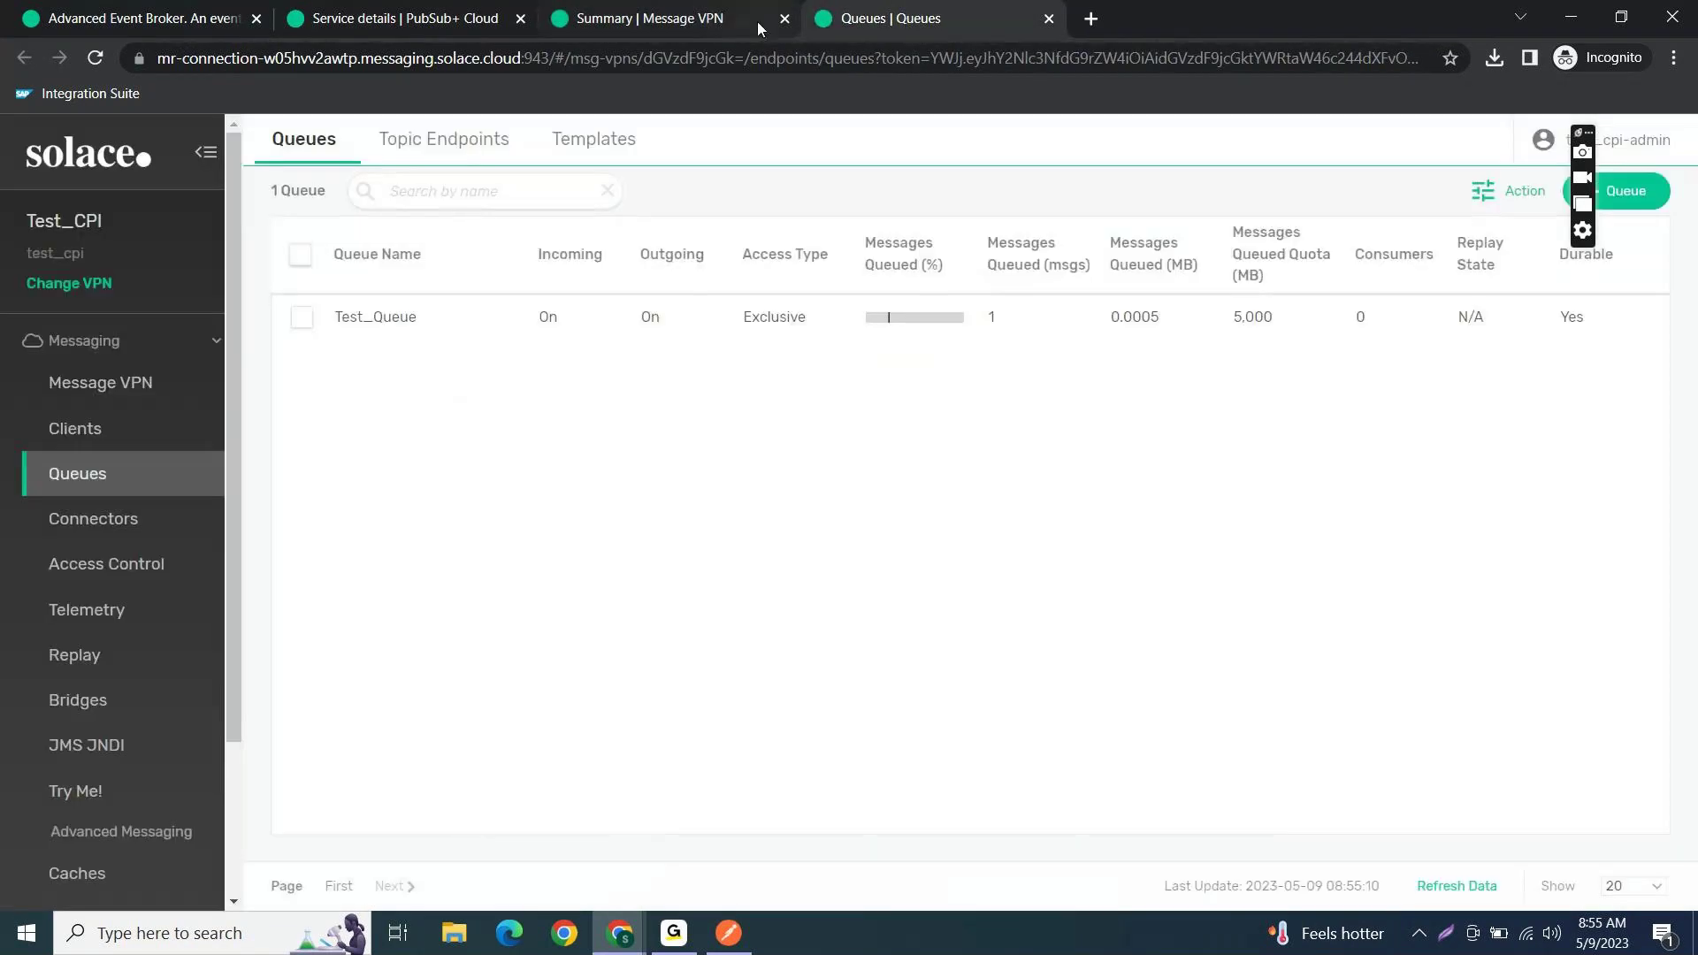
pyautogui.click(745, 21)
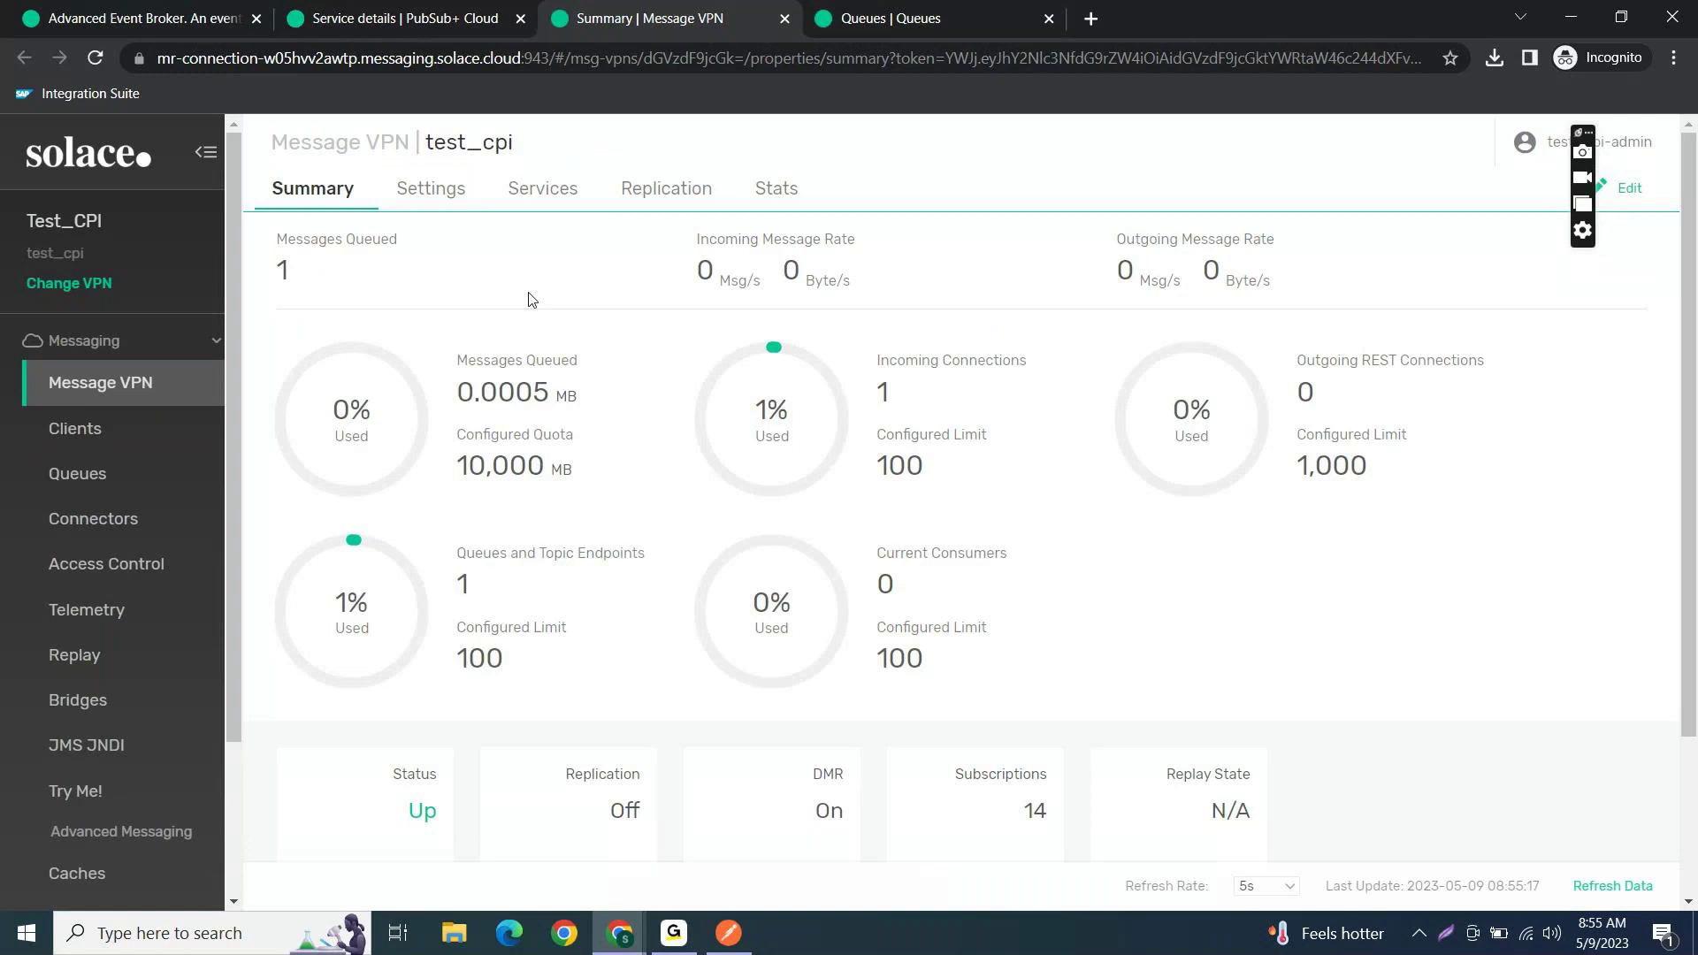
pyautogui.click(114, 486)
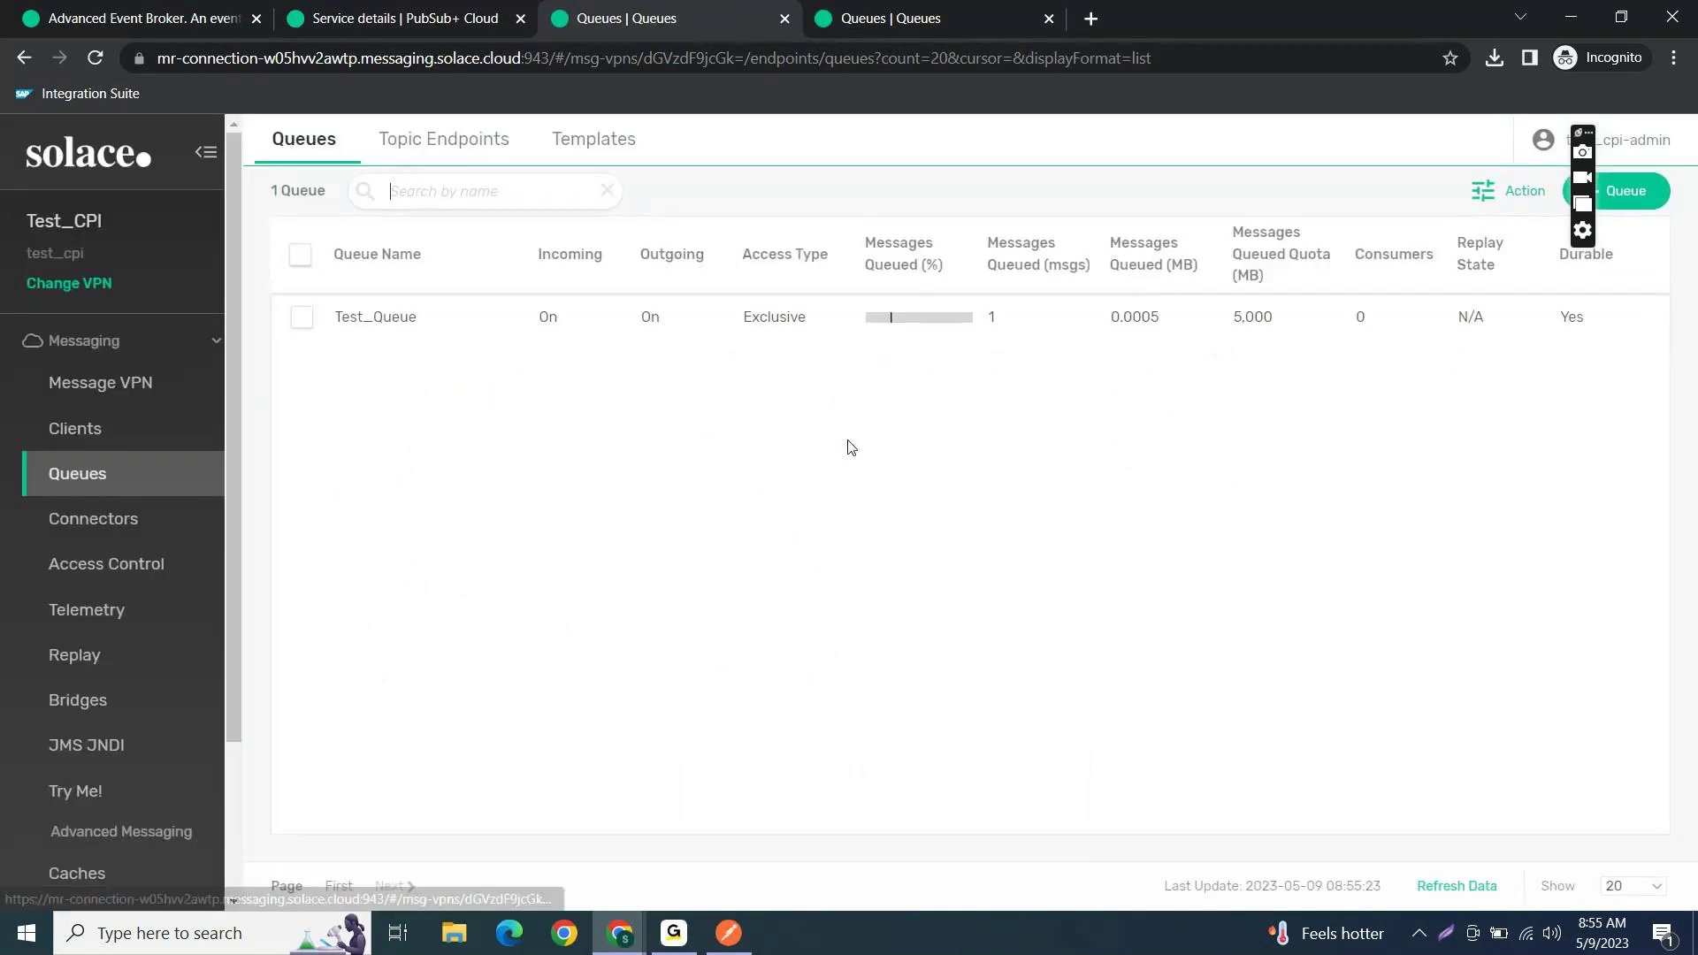
pyautogui.hotkey('ctrl', 'Tab')
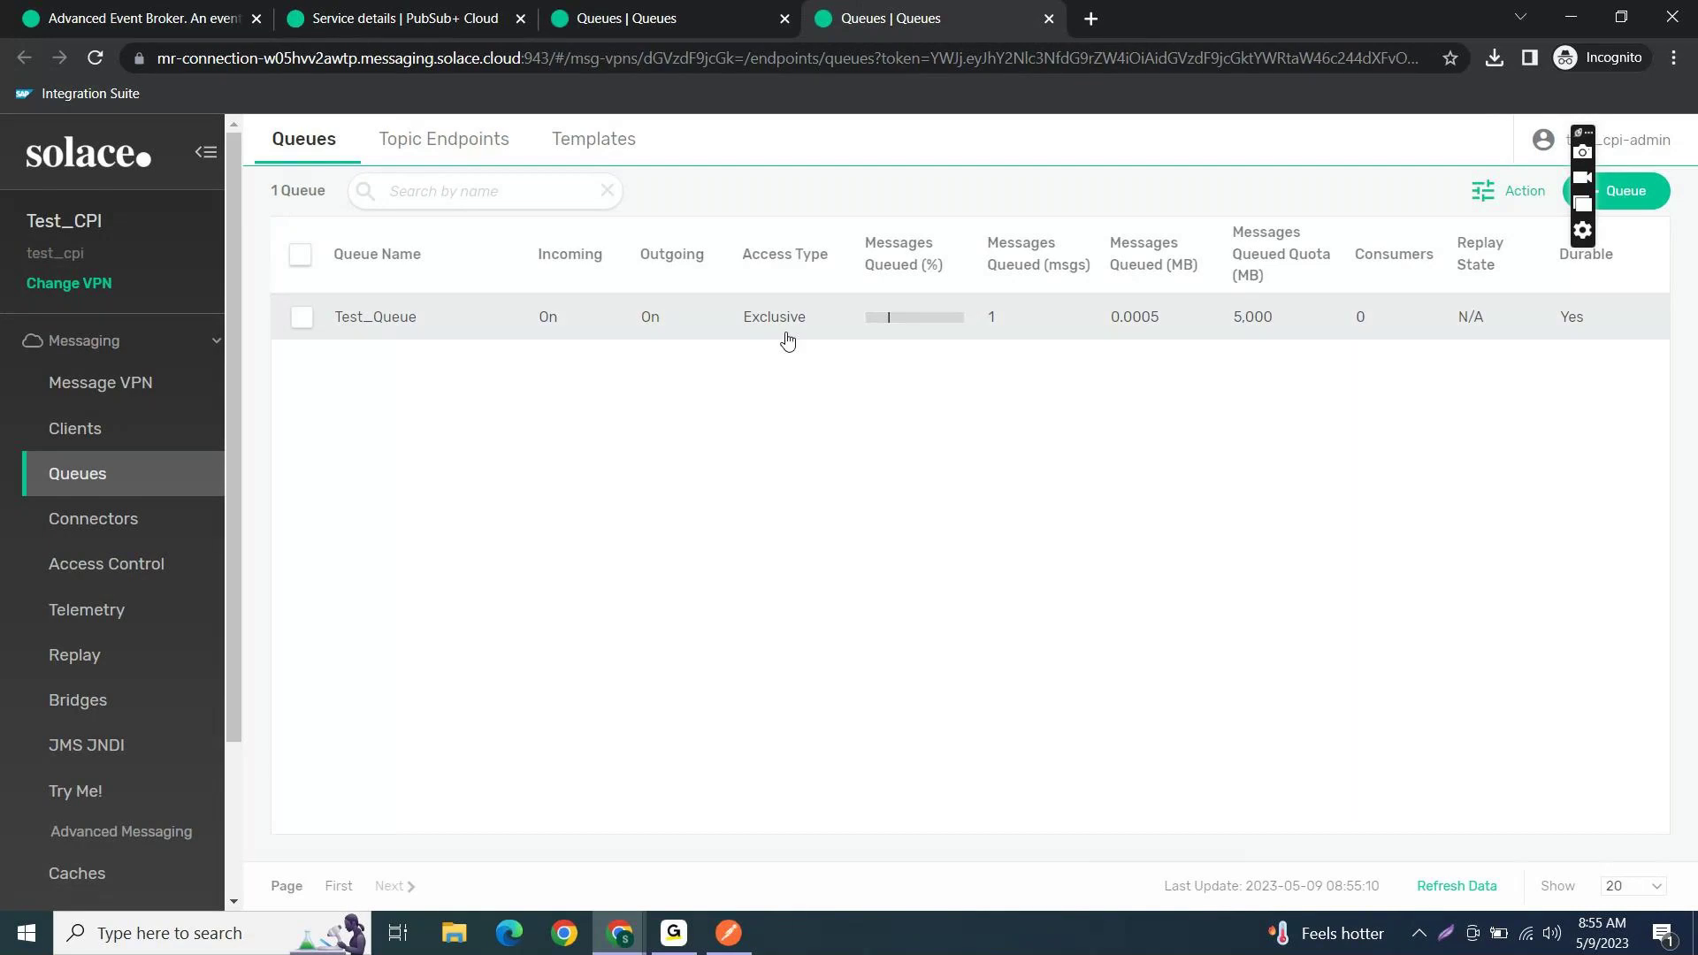
pyautogui.click(370, 330)
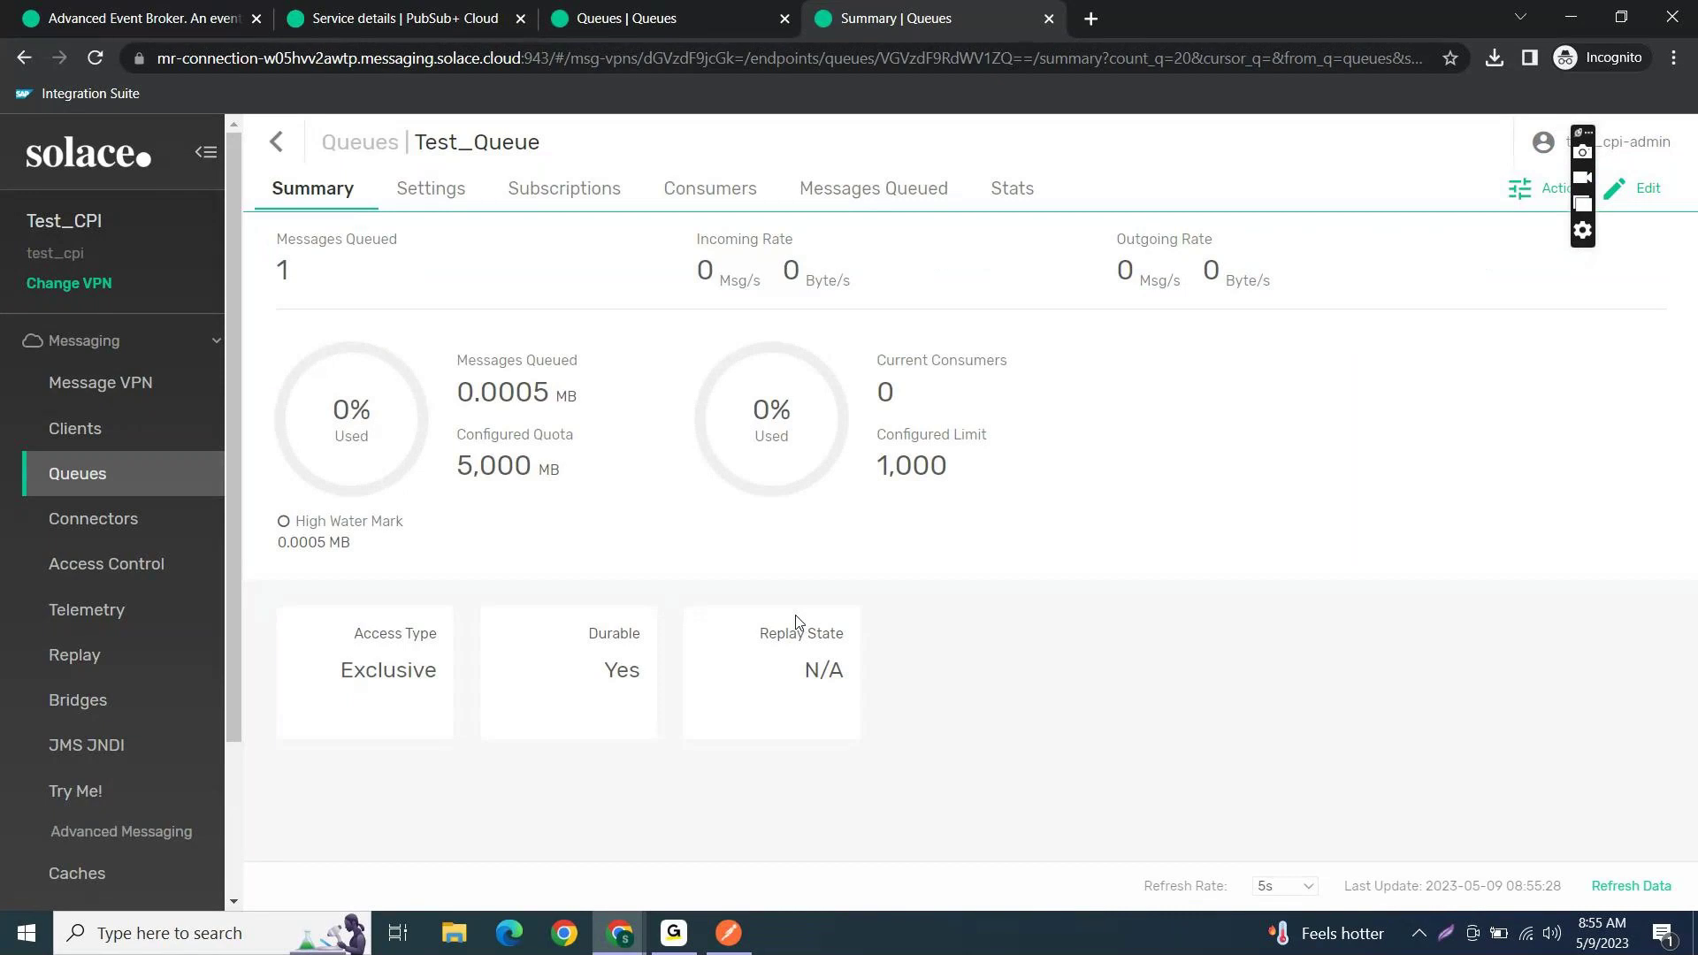
pyautogui.click(277, 142)
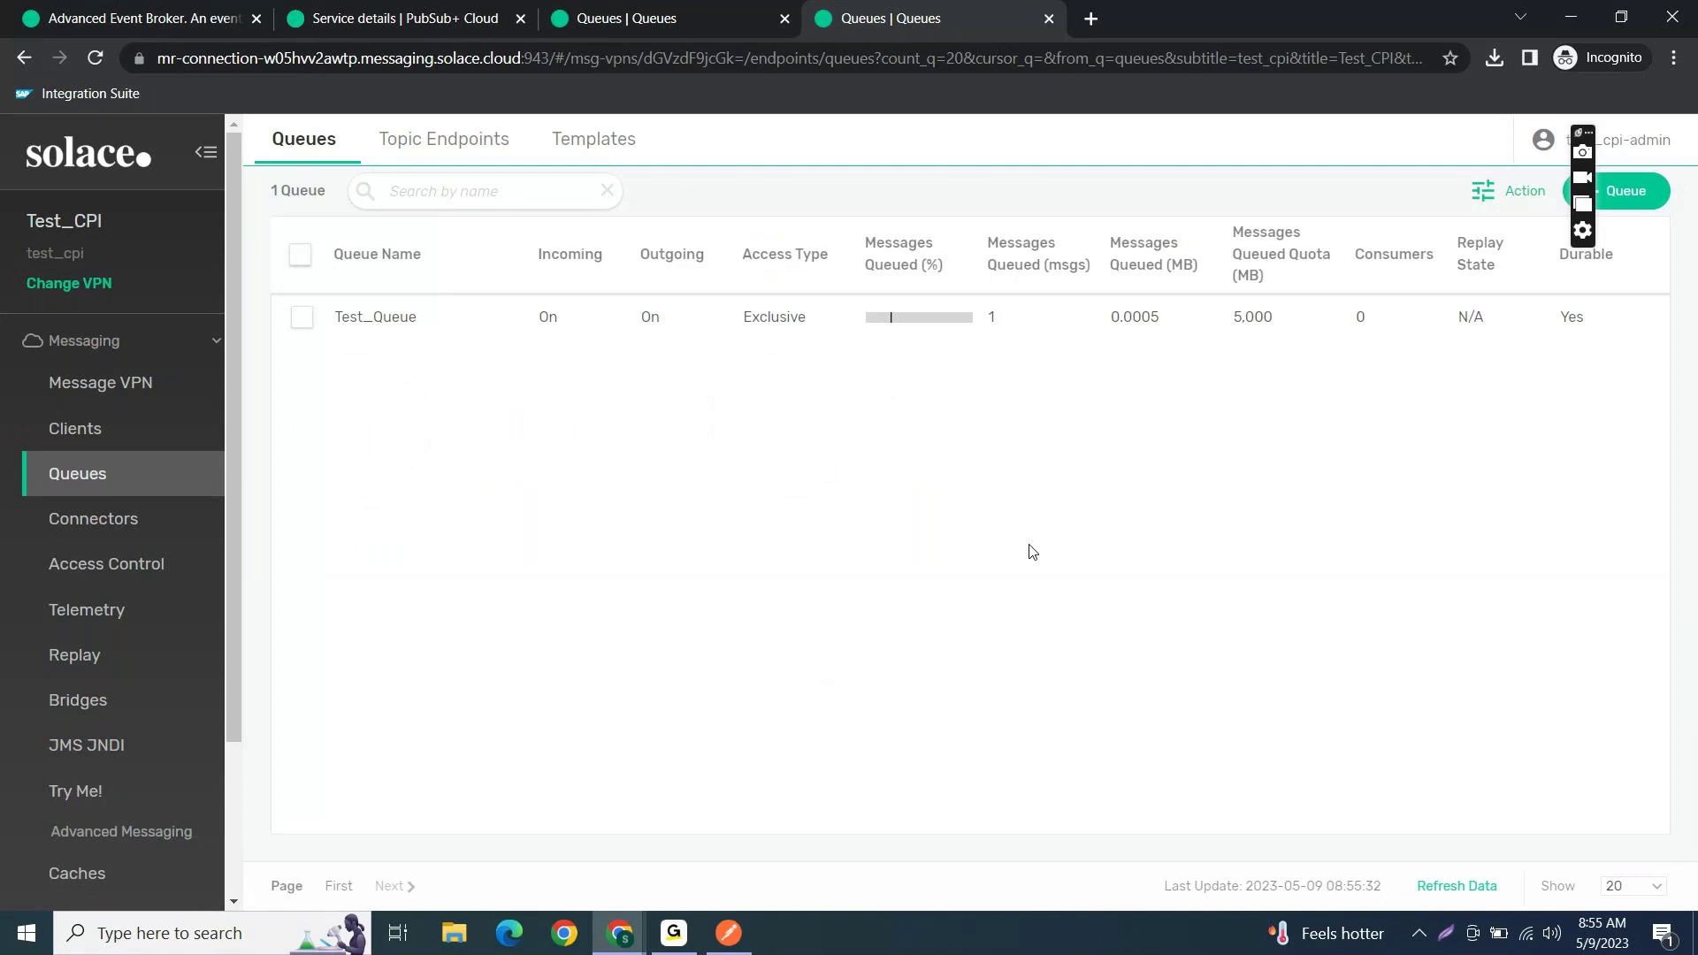
pyautogui.click(687, 913)
# - Create a new queue named Invoice_Class10
pyautogui.click(1618, 197)
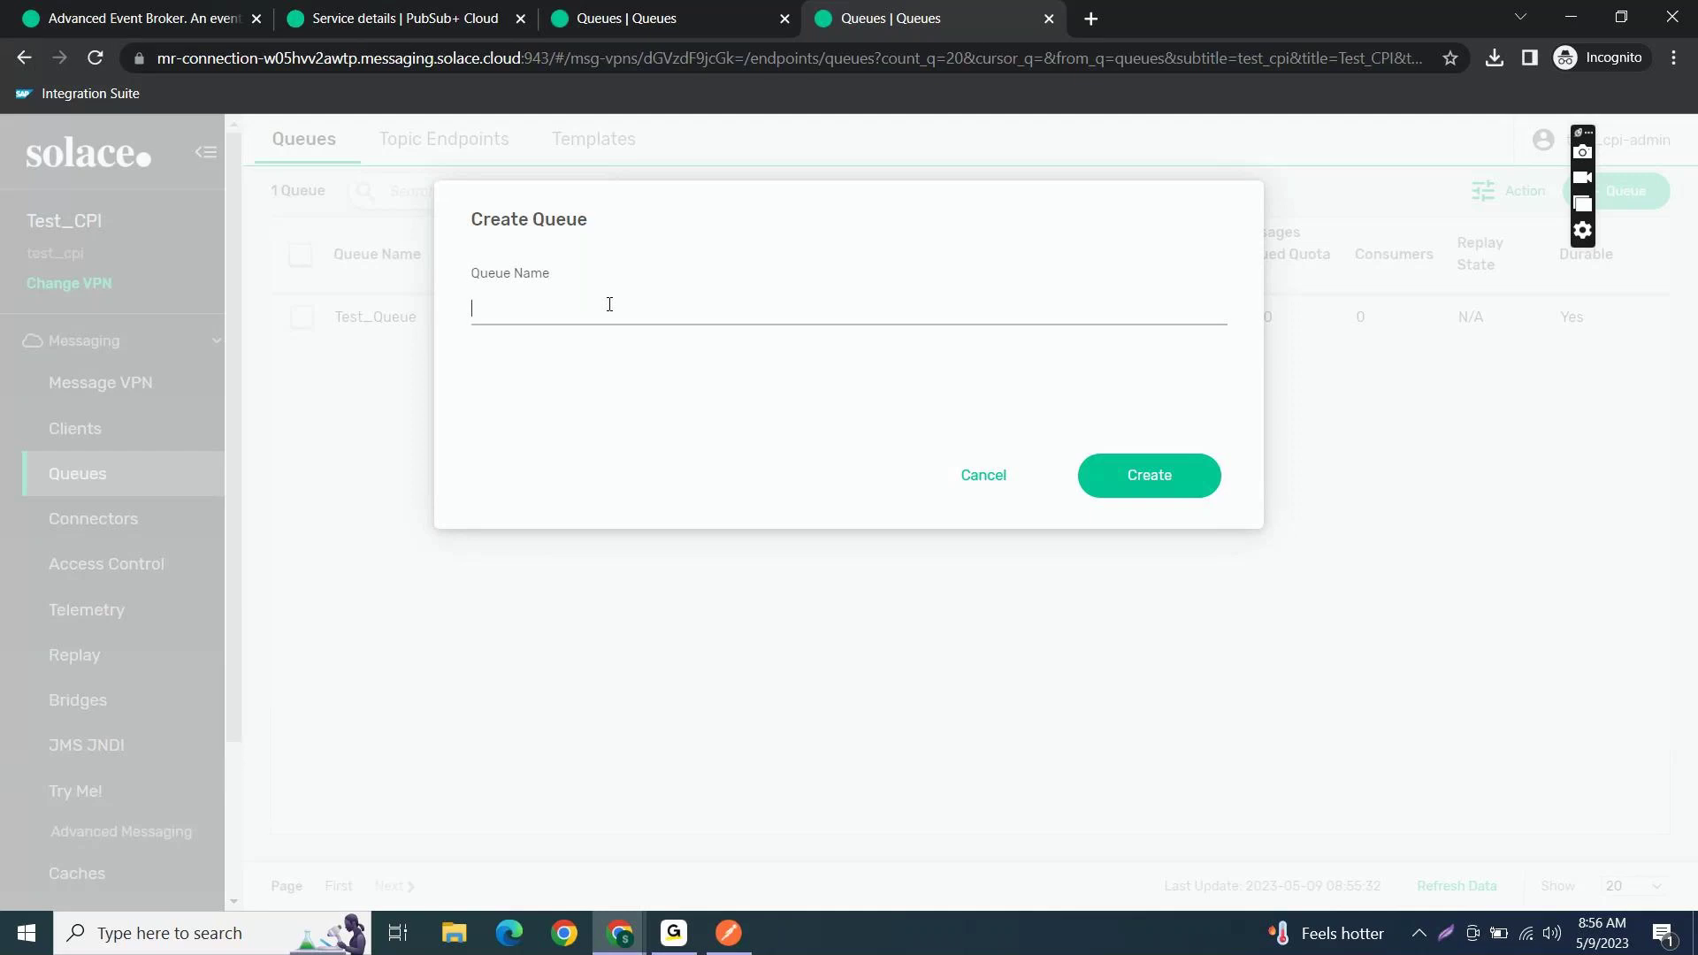
pyautogui.write('Invoice')
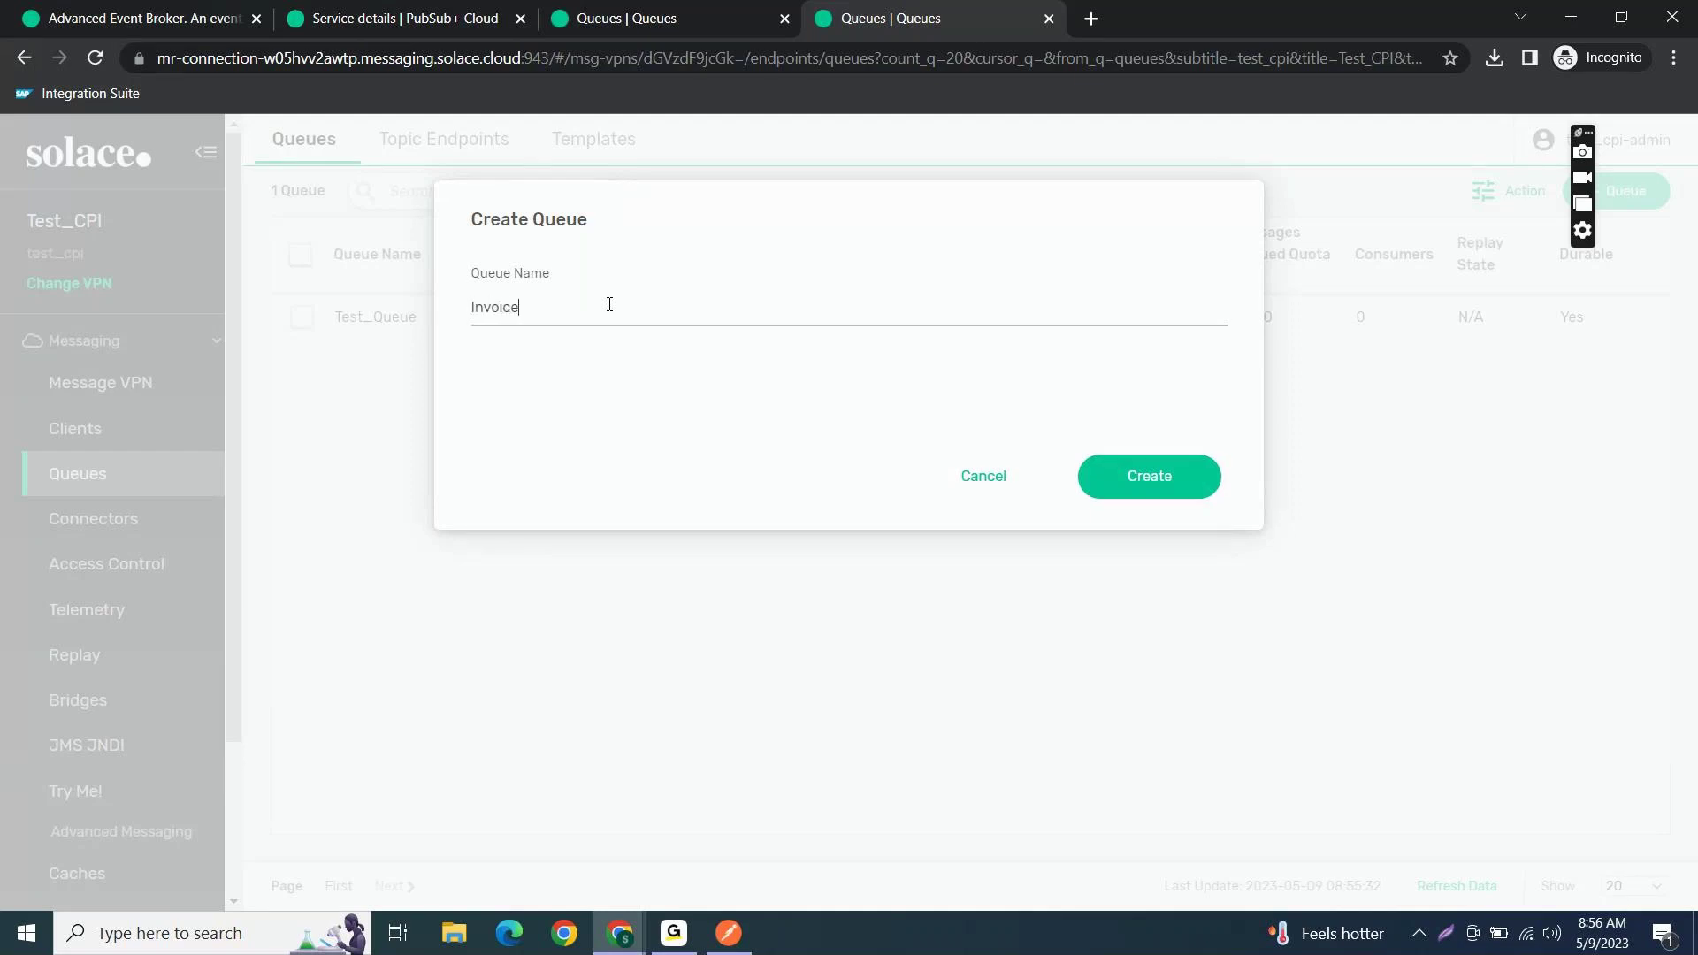
pyautogui.write('_Class10')
pyautogui.click(1143, 477)
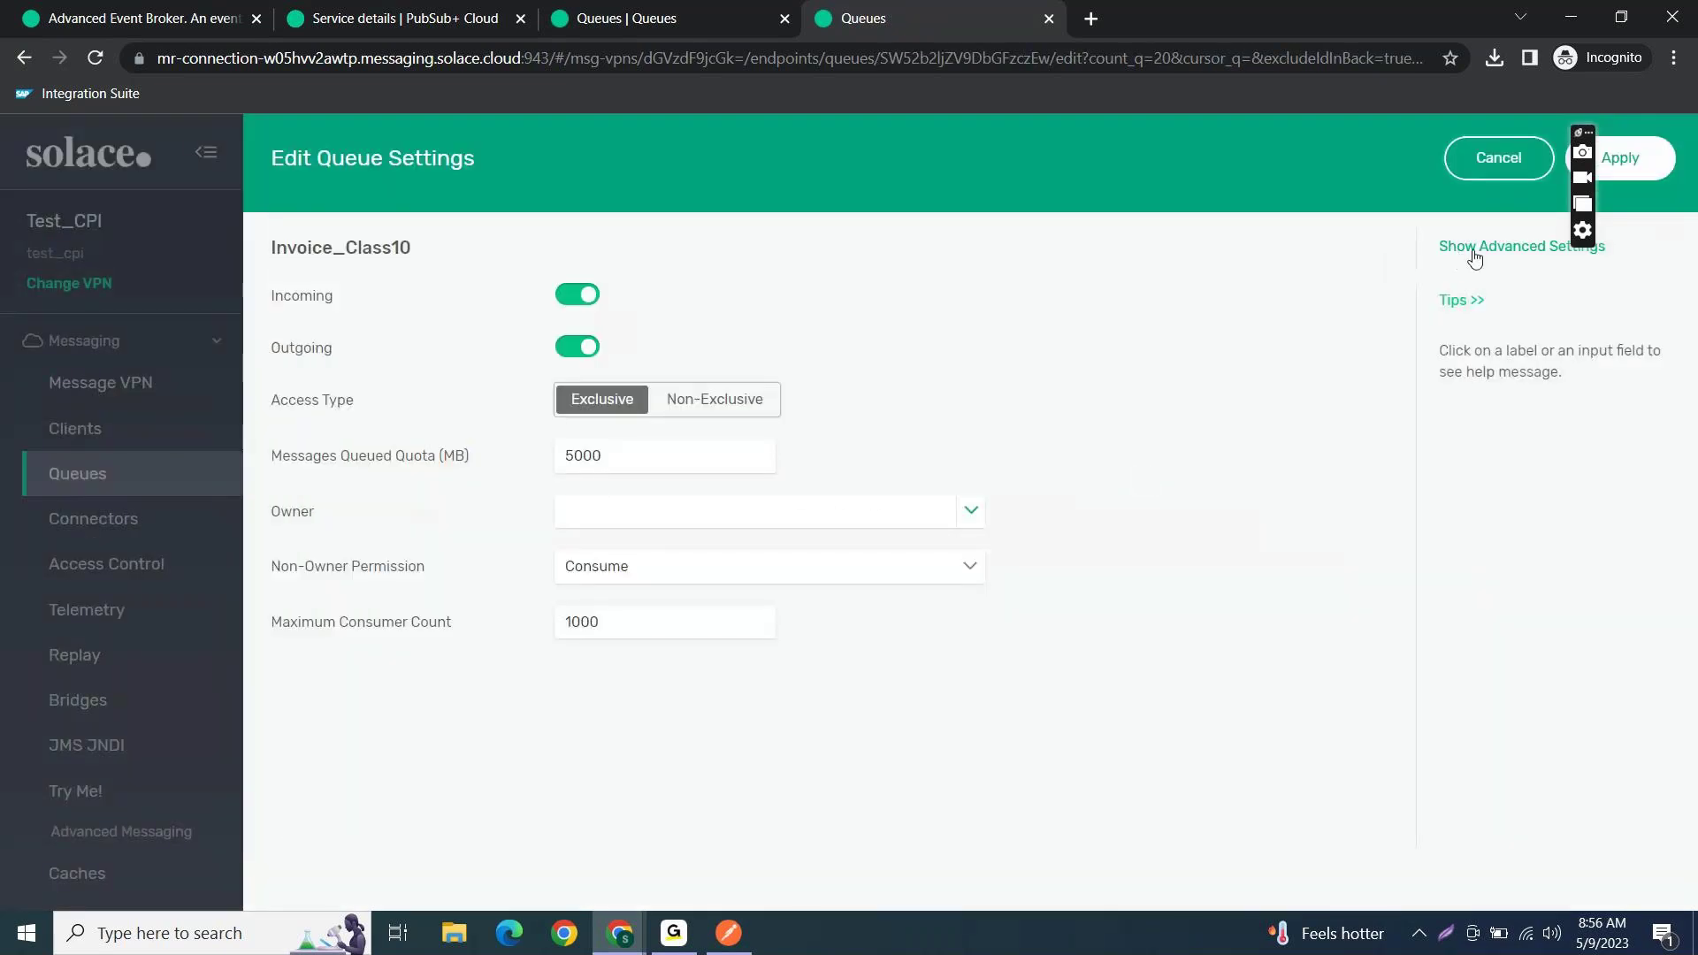
# - Set the queue's Messages Queued Quota to 5000 MB in advanced settings and apply
pyautogui.click(1472, 254)
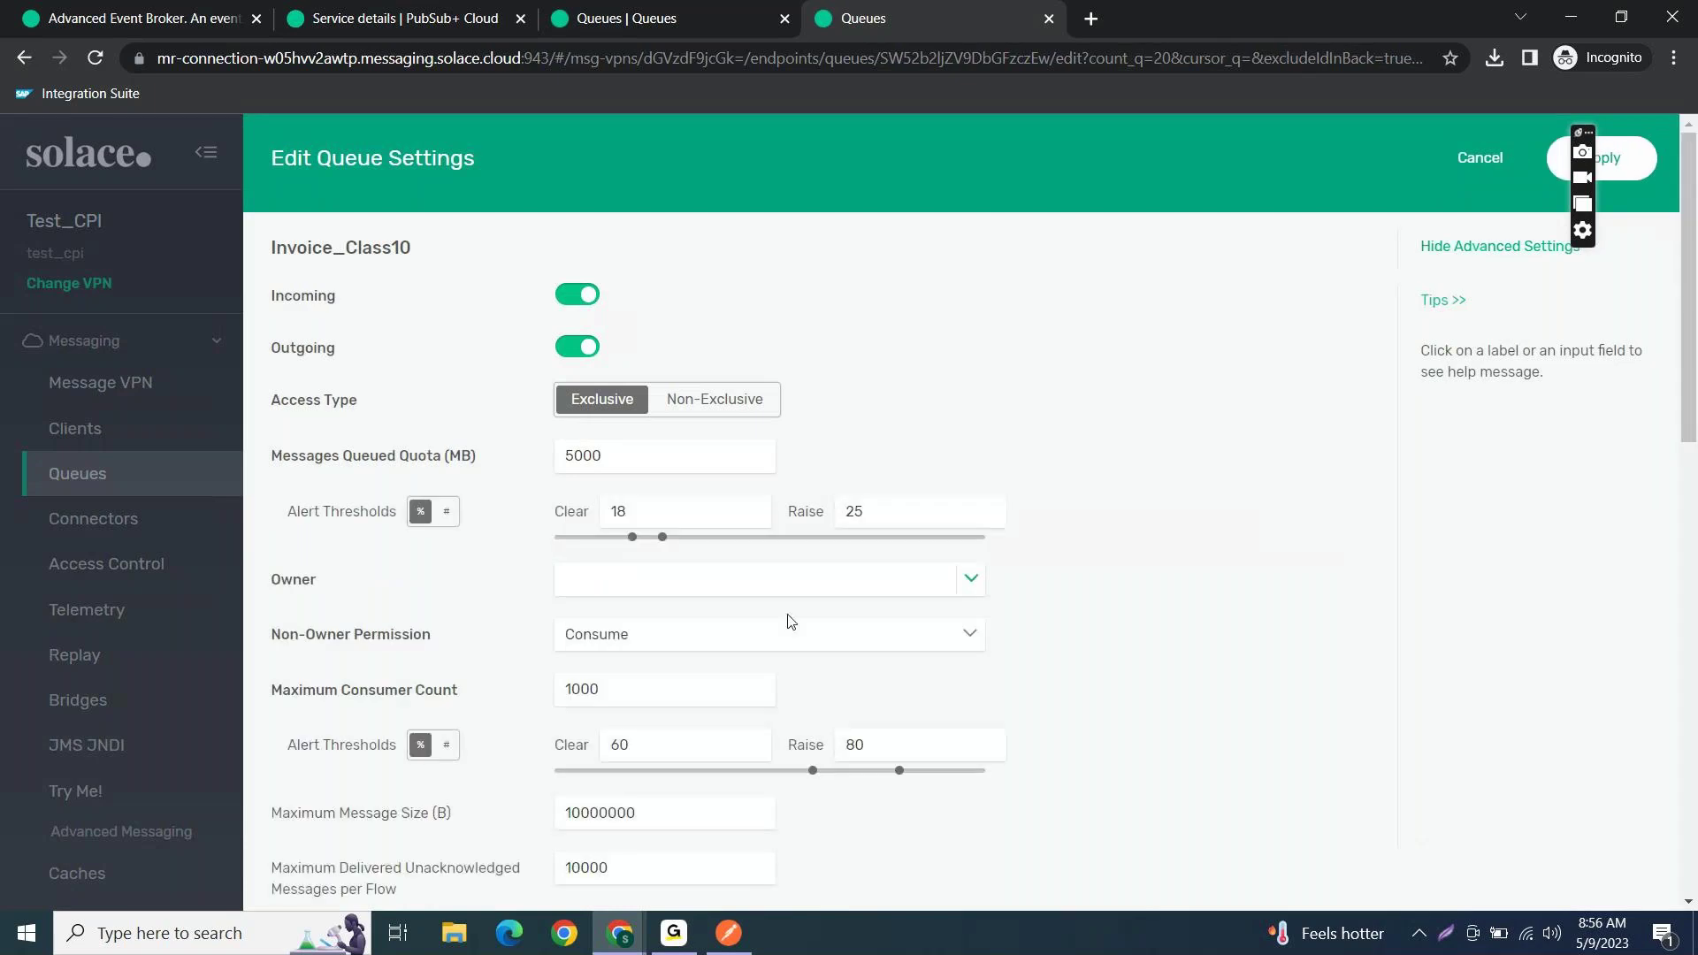
pyautogui.scroll(-1, 788, 619)
pyautogui.scroll(-4, 787, 619)
pyautogui.scroll(5, 788, 619)
pyautogui.moveTo(1585, 128); pyautogui.dragTo(1577, 263)
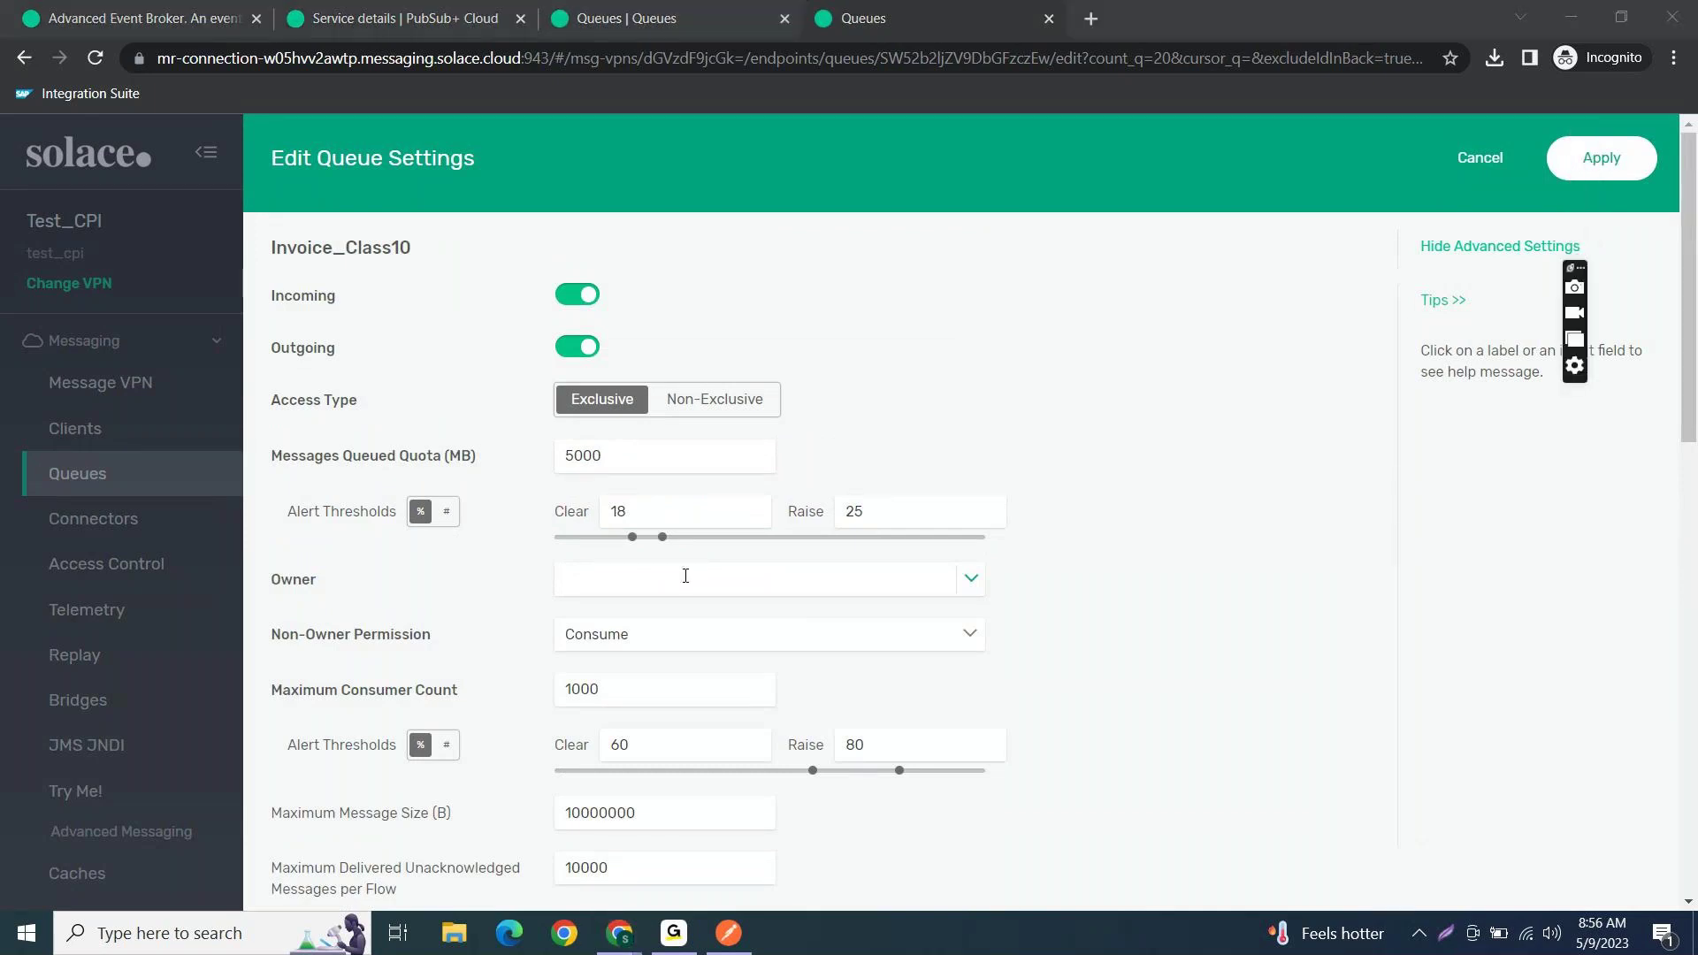
pyautogui.scroll(-1, 685, 576)
pyautogui.click(648, 411)
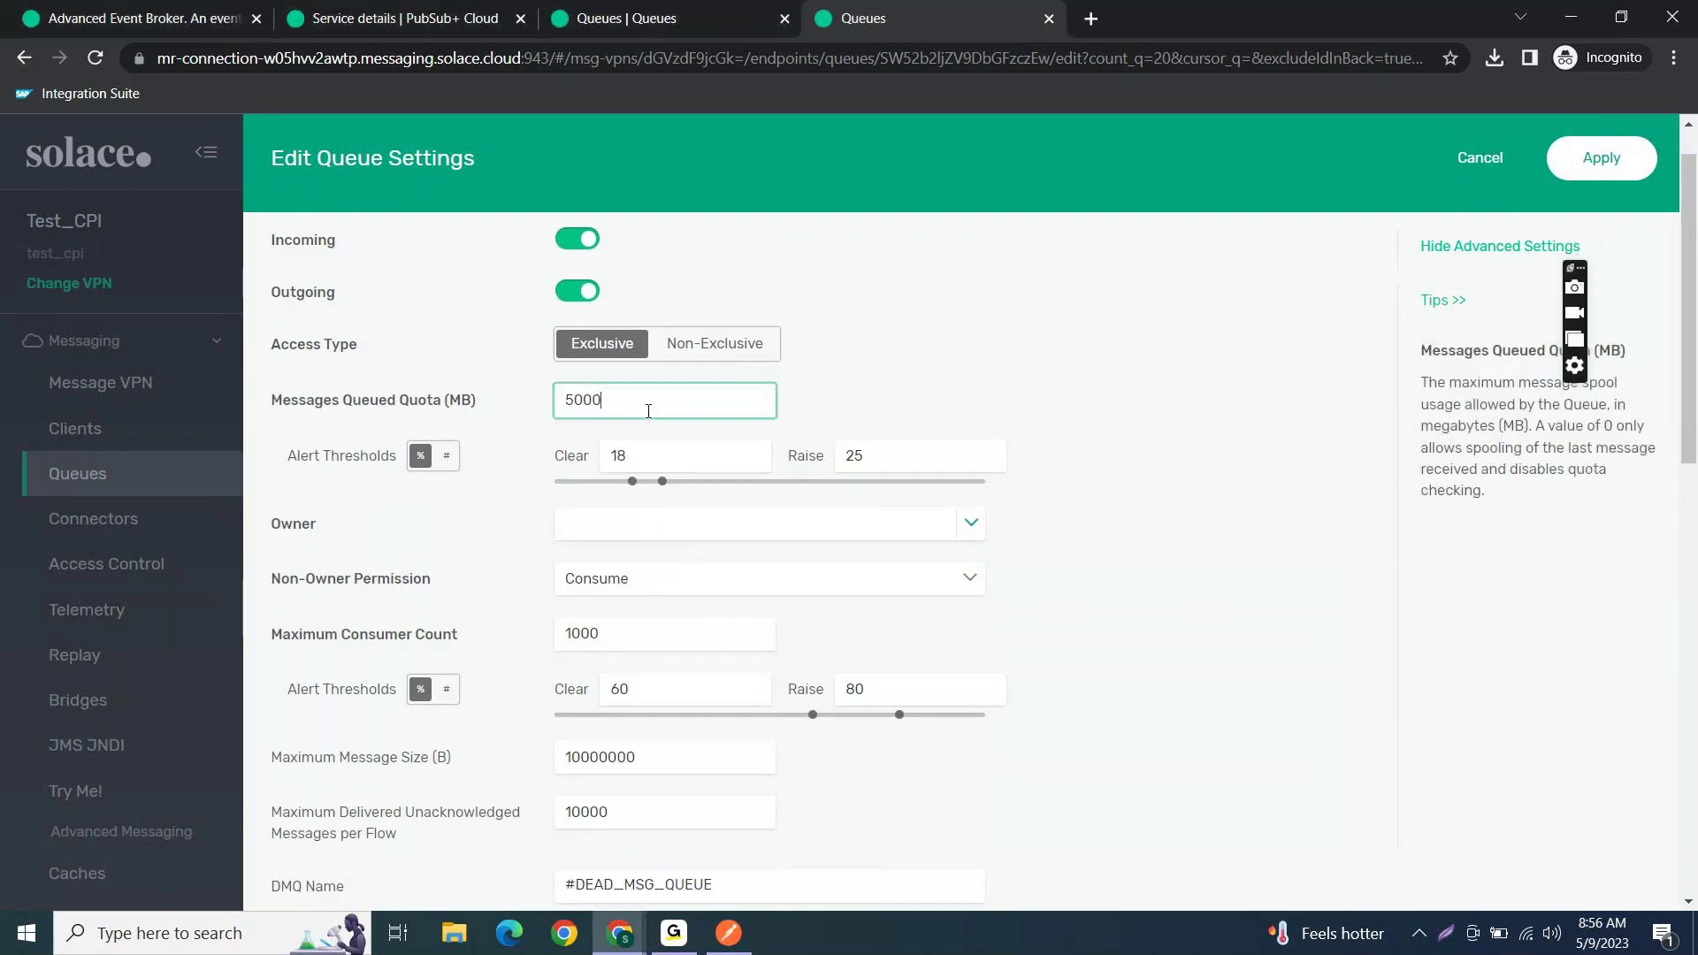
pyautogui.scroll(-4, 720, 588)
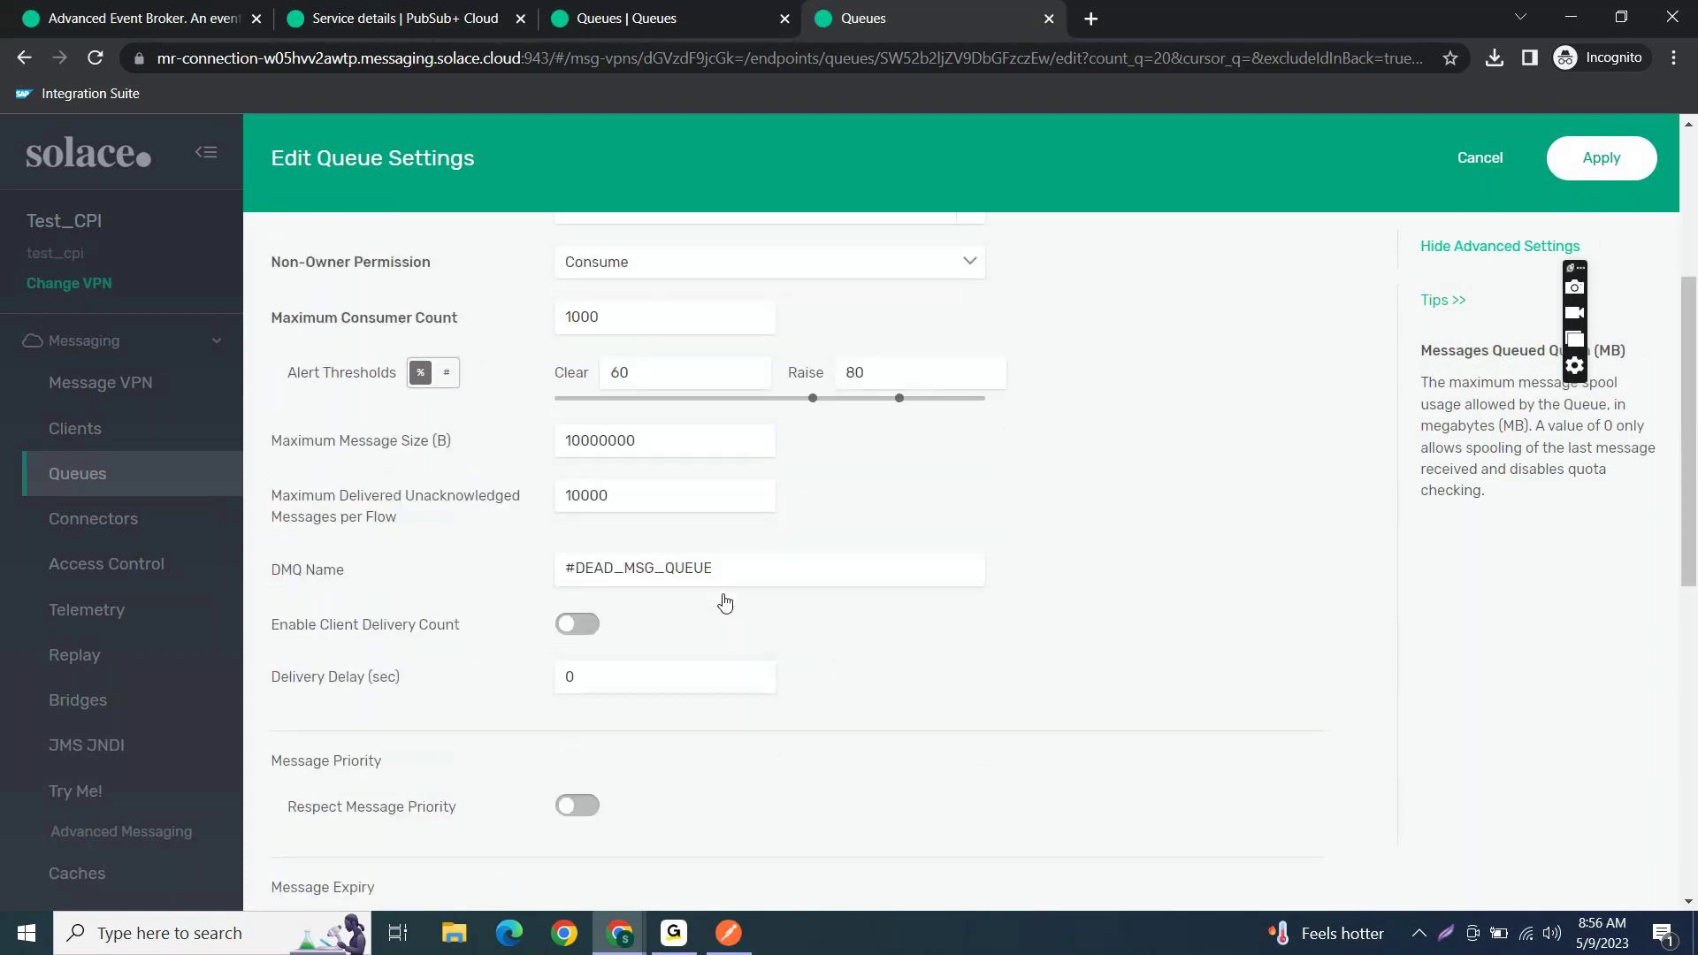
pyautogui.scroll(-1, 725, 602)
pyautogui.scroll(-7, 724, 594)
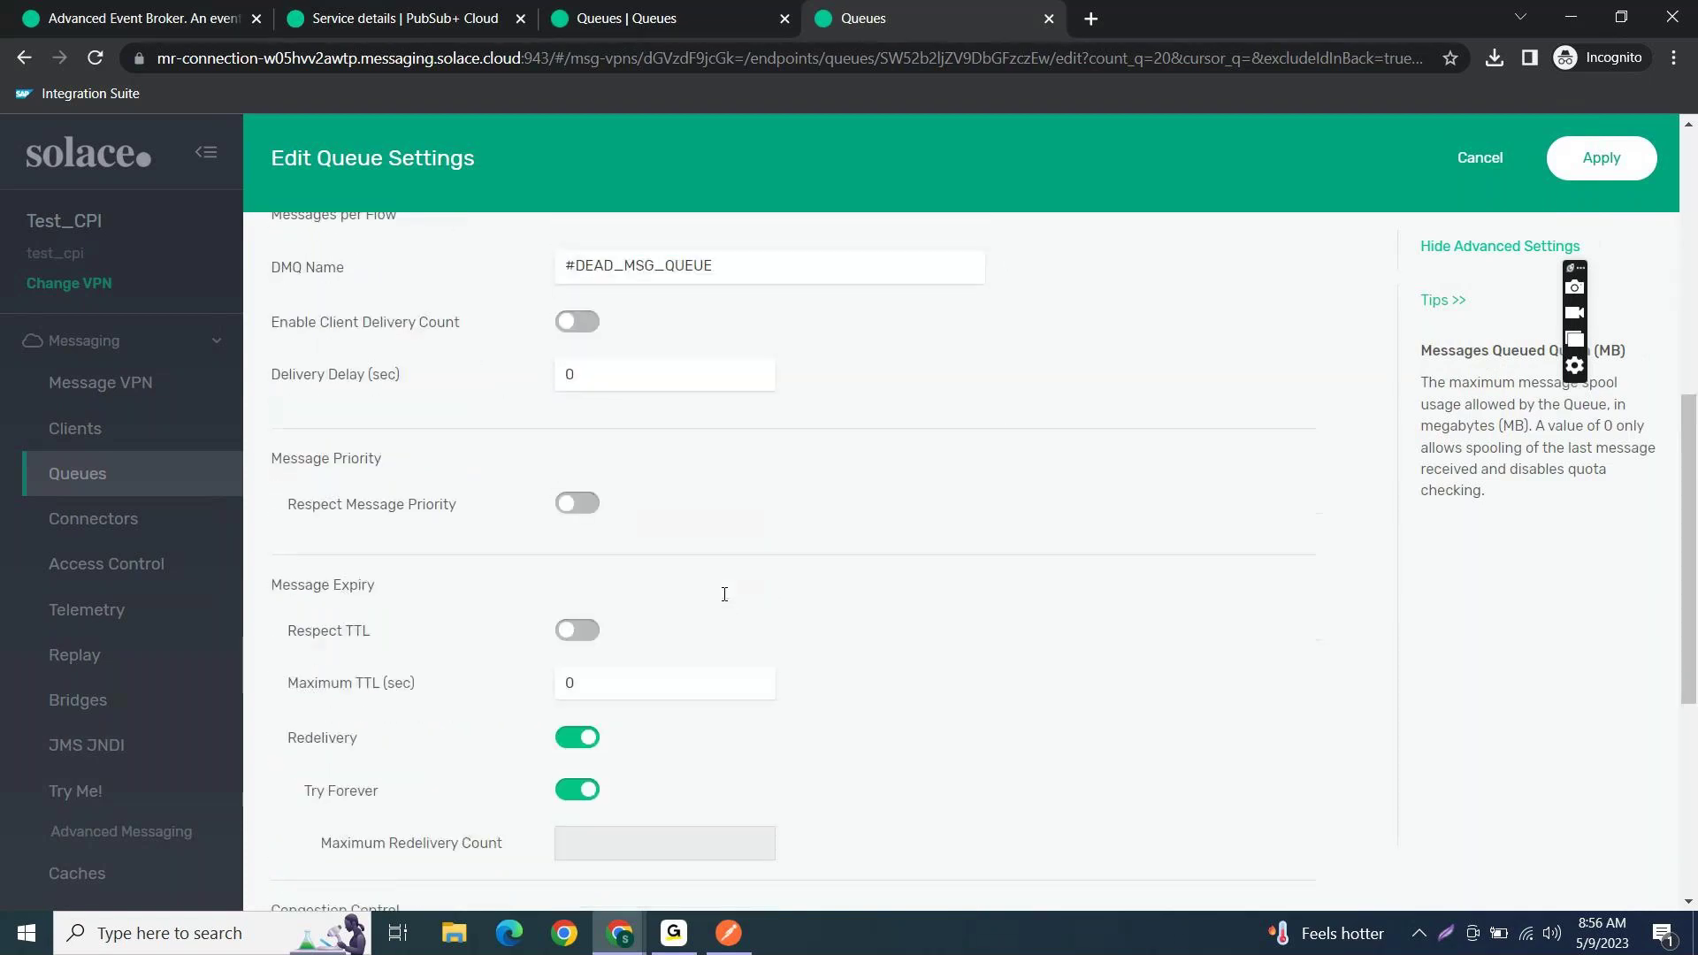
pyautogui.scroll(15, 724, 593)
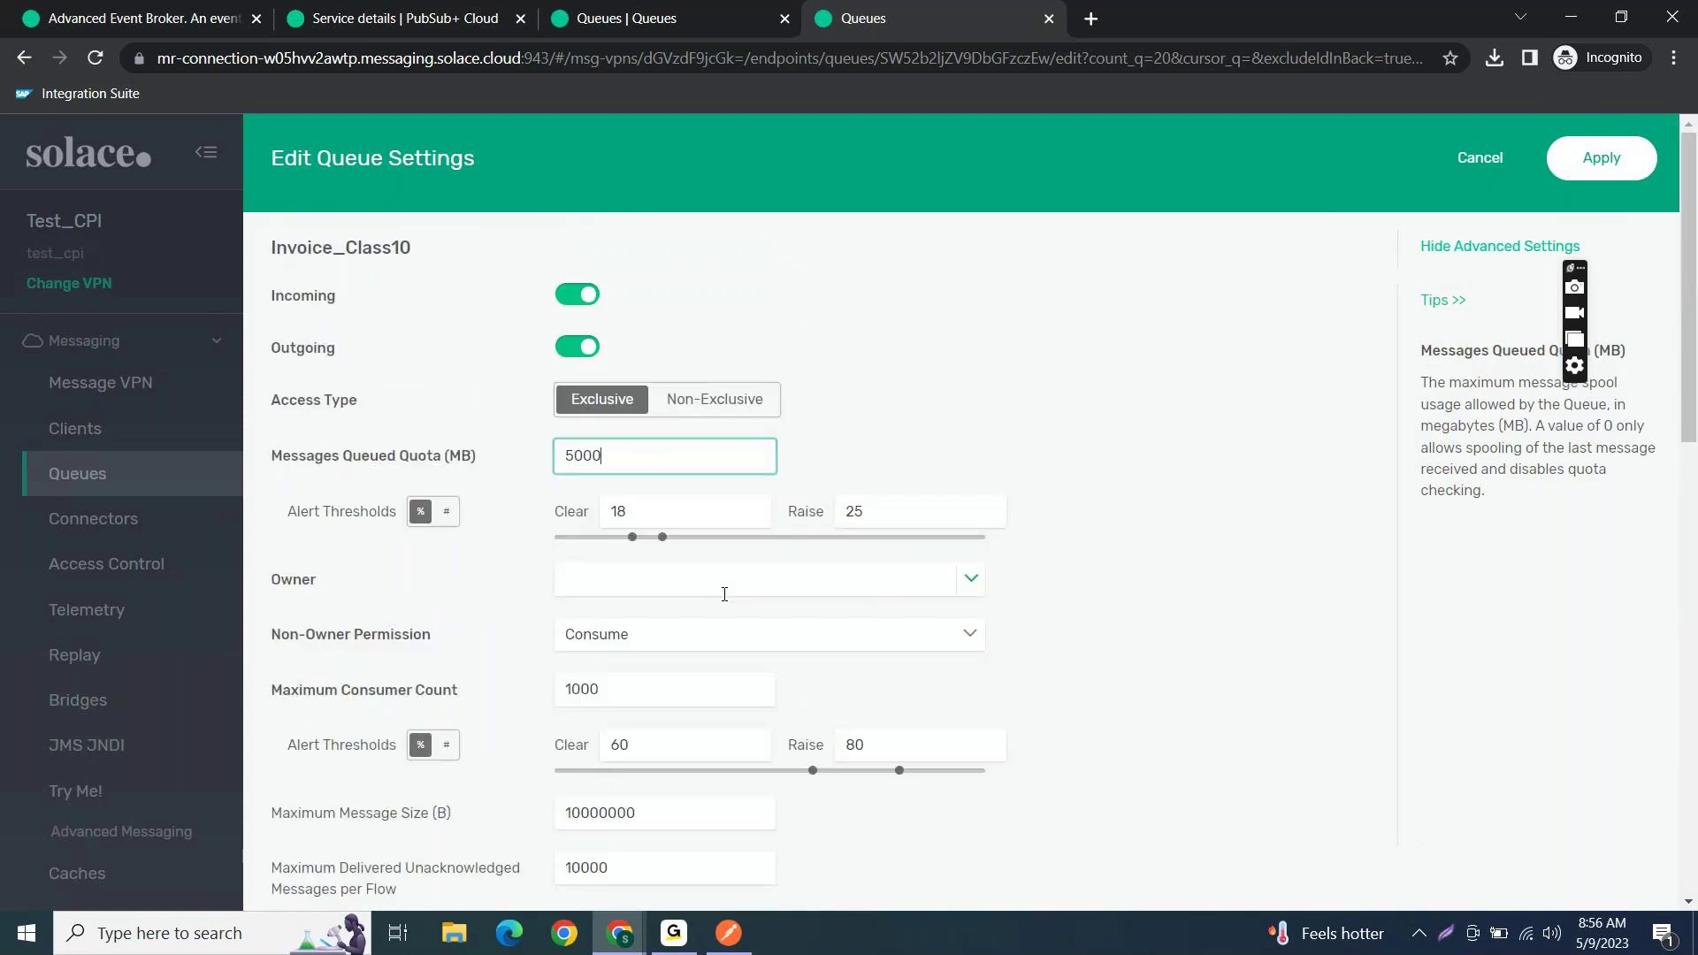
pyautogui.click(1626, 166)
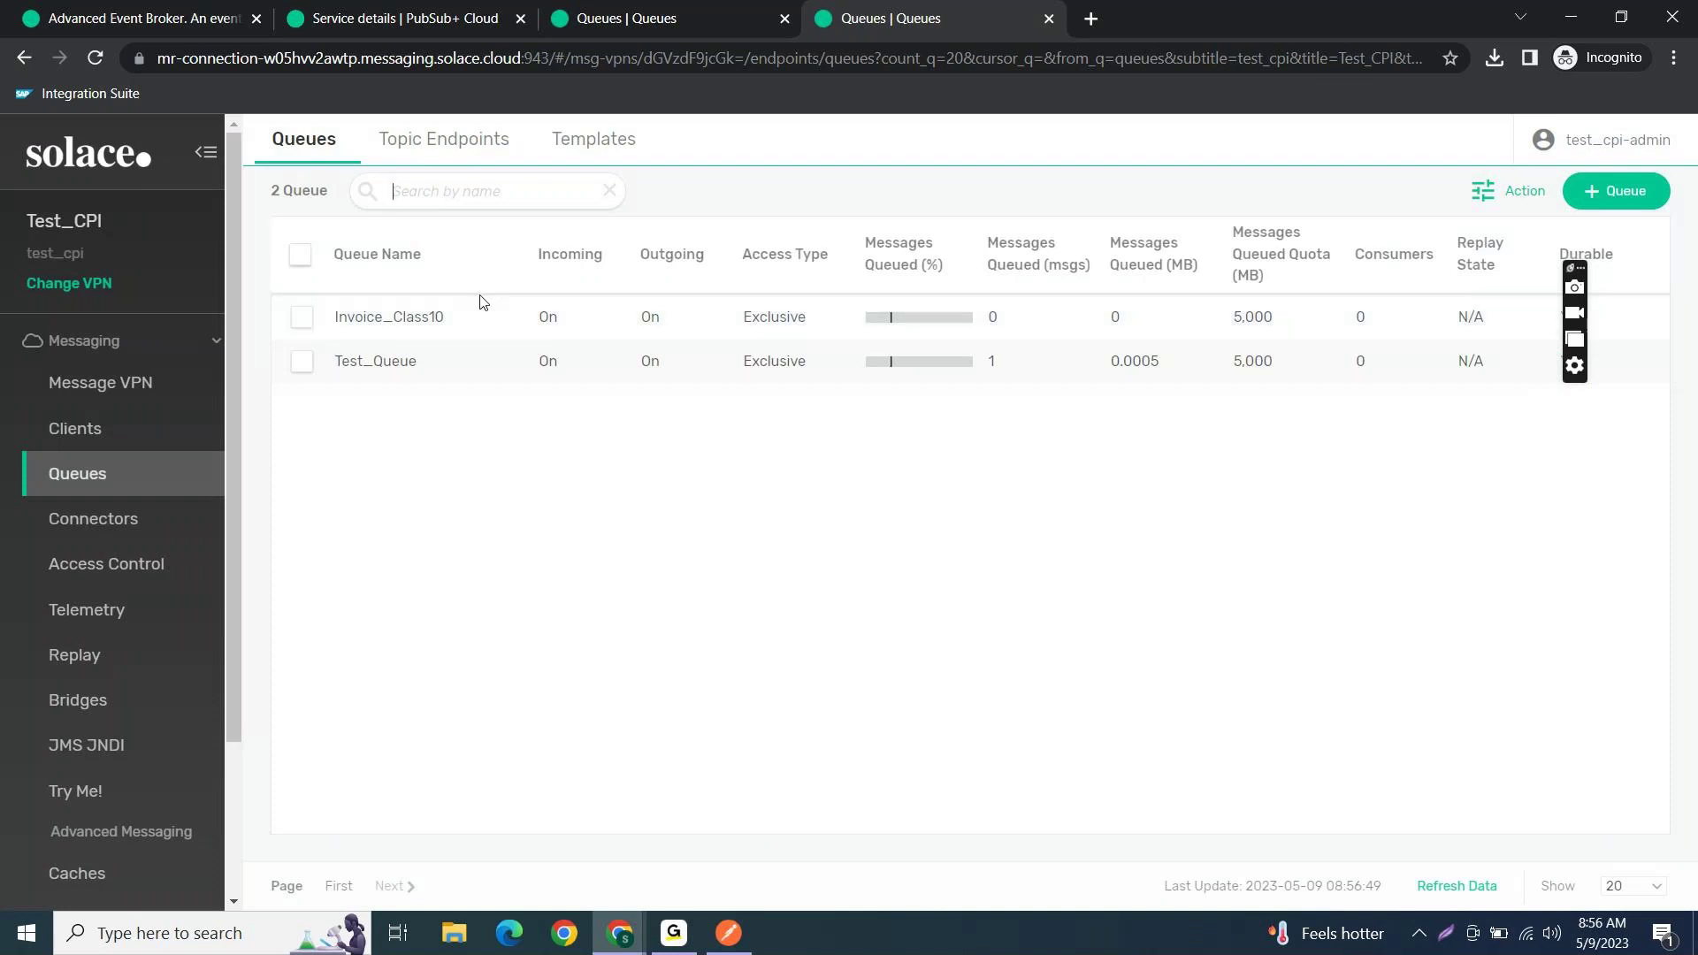
# - Open Invoice_Class10, review its advanced settings, then show its empty Subscriptions tab
pyautogui.click(440, 320)
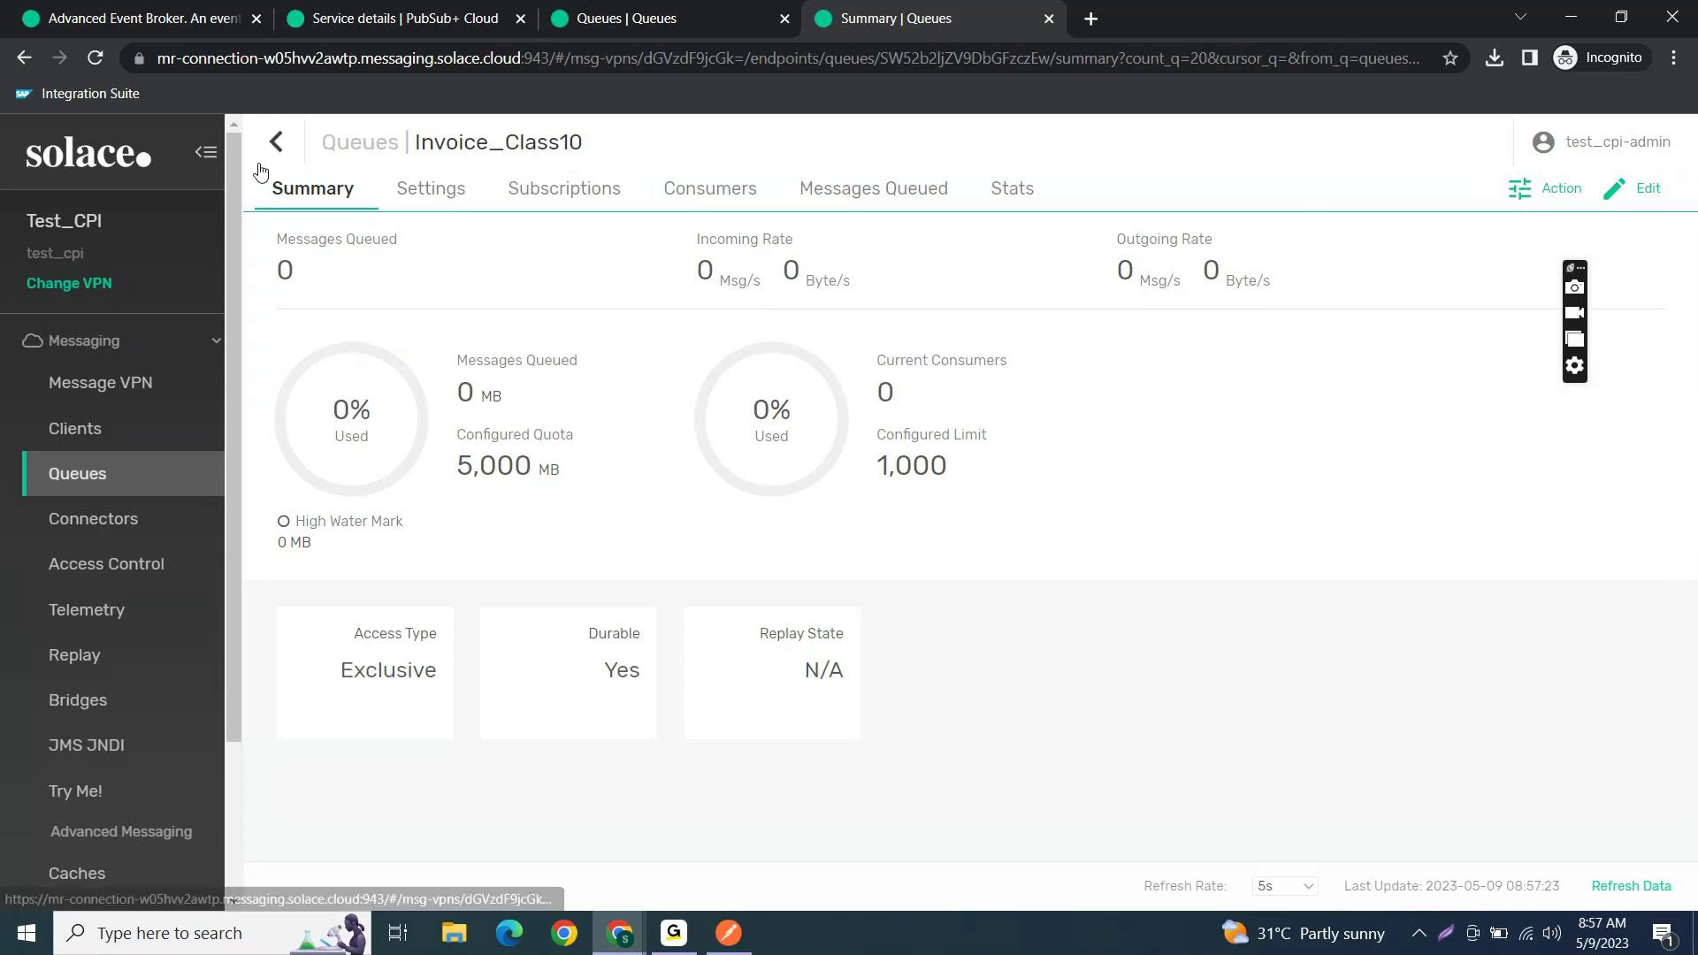
pyautogui.click(424, 191)
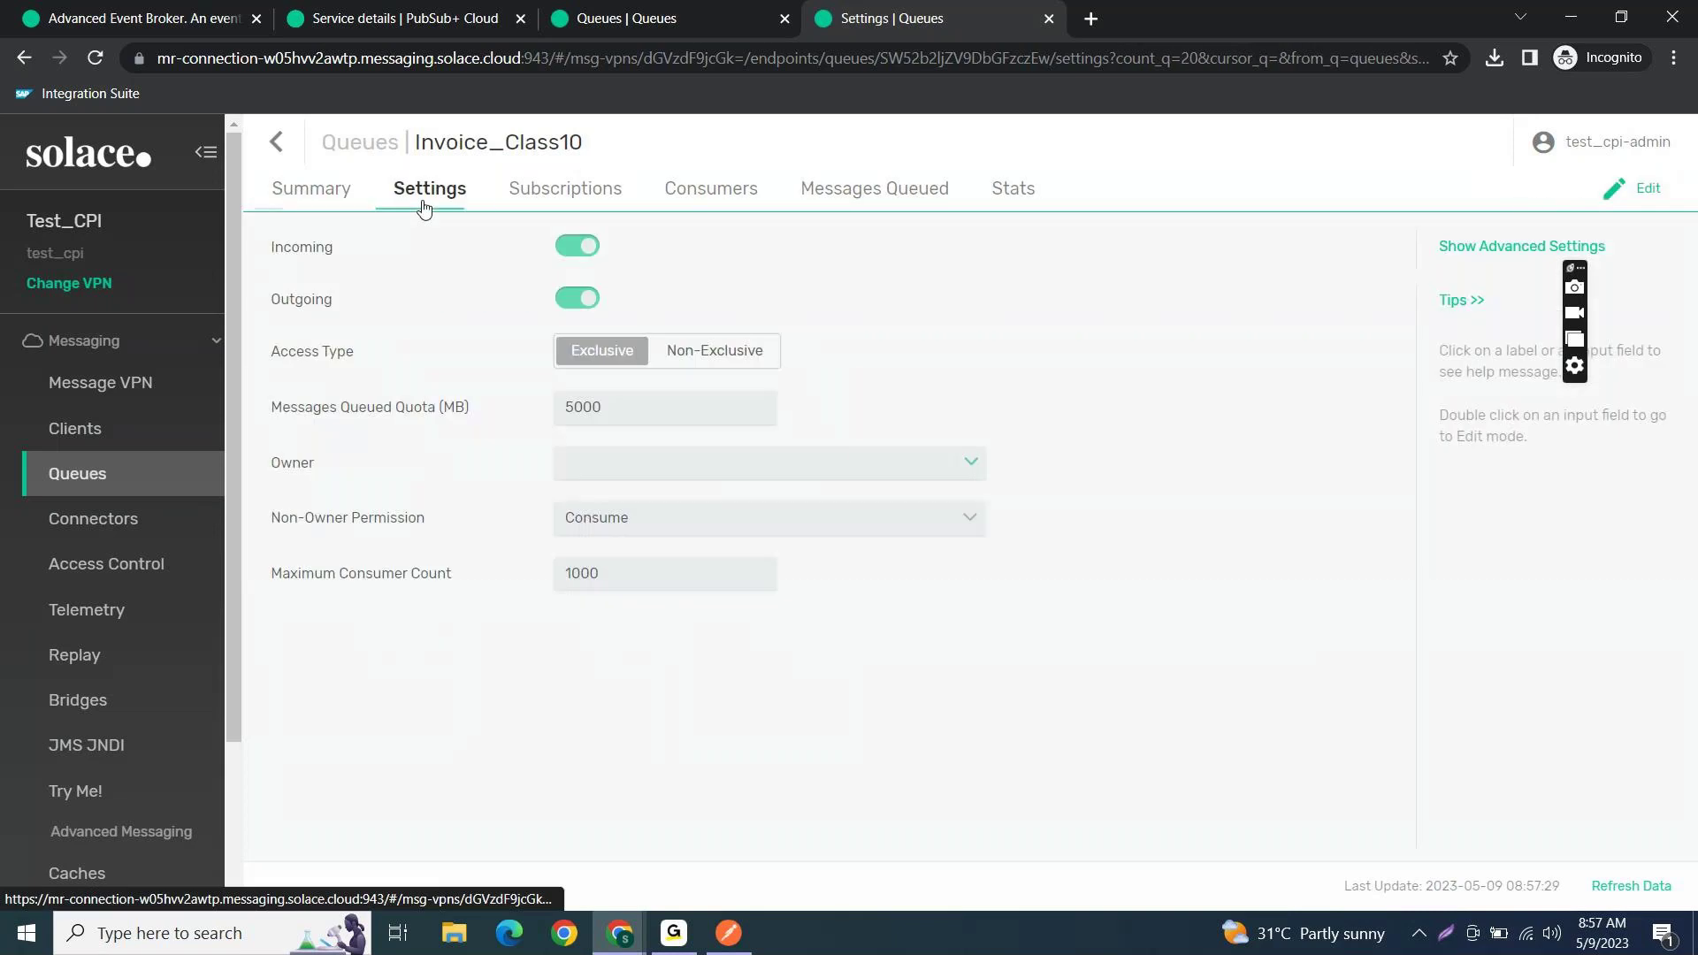
pyautogui.click(1464, 249)
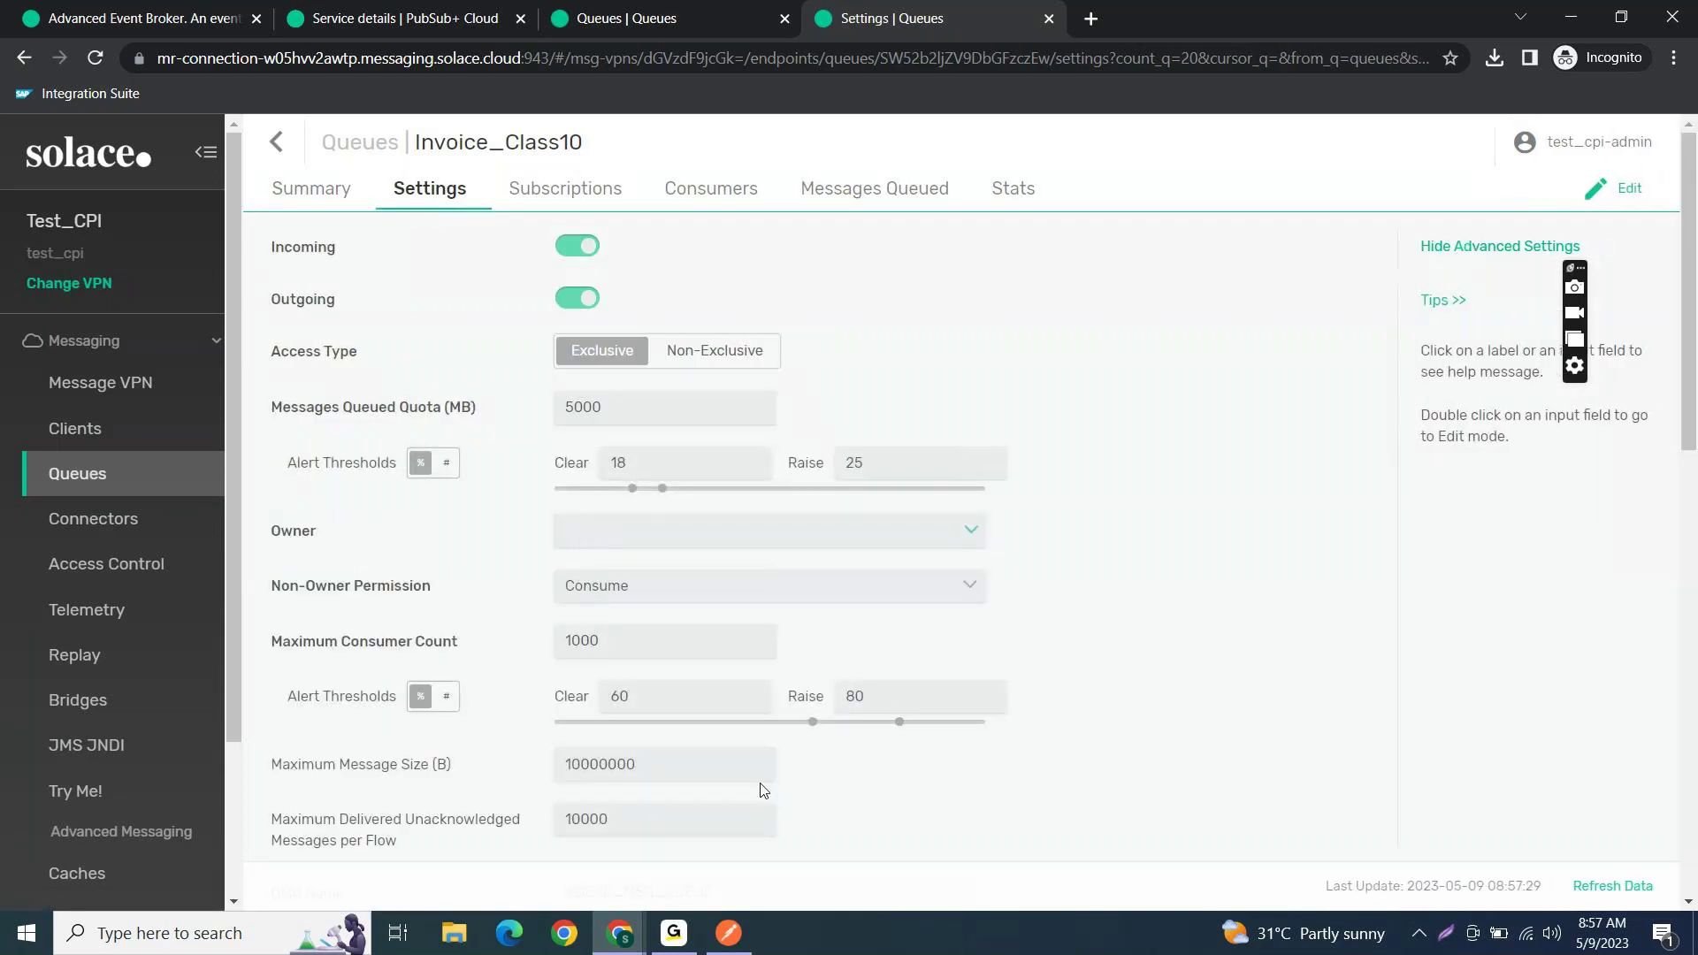
pyautogui.scroll(-3, 762, 790)
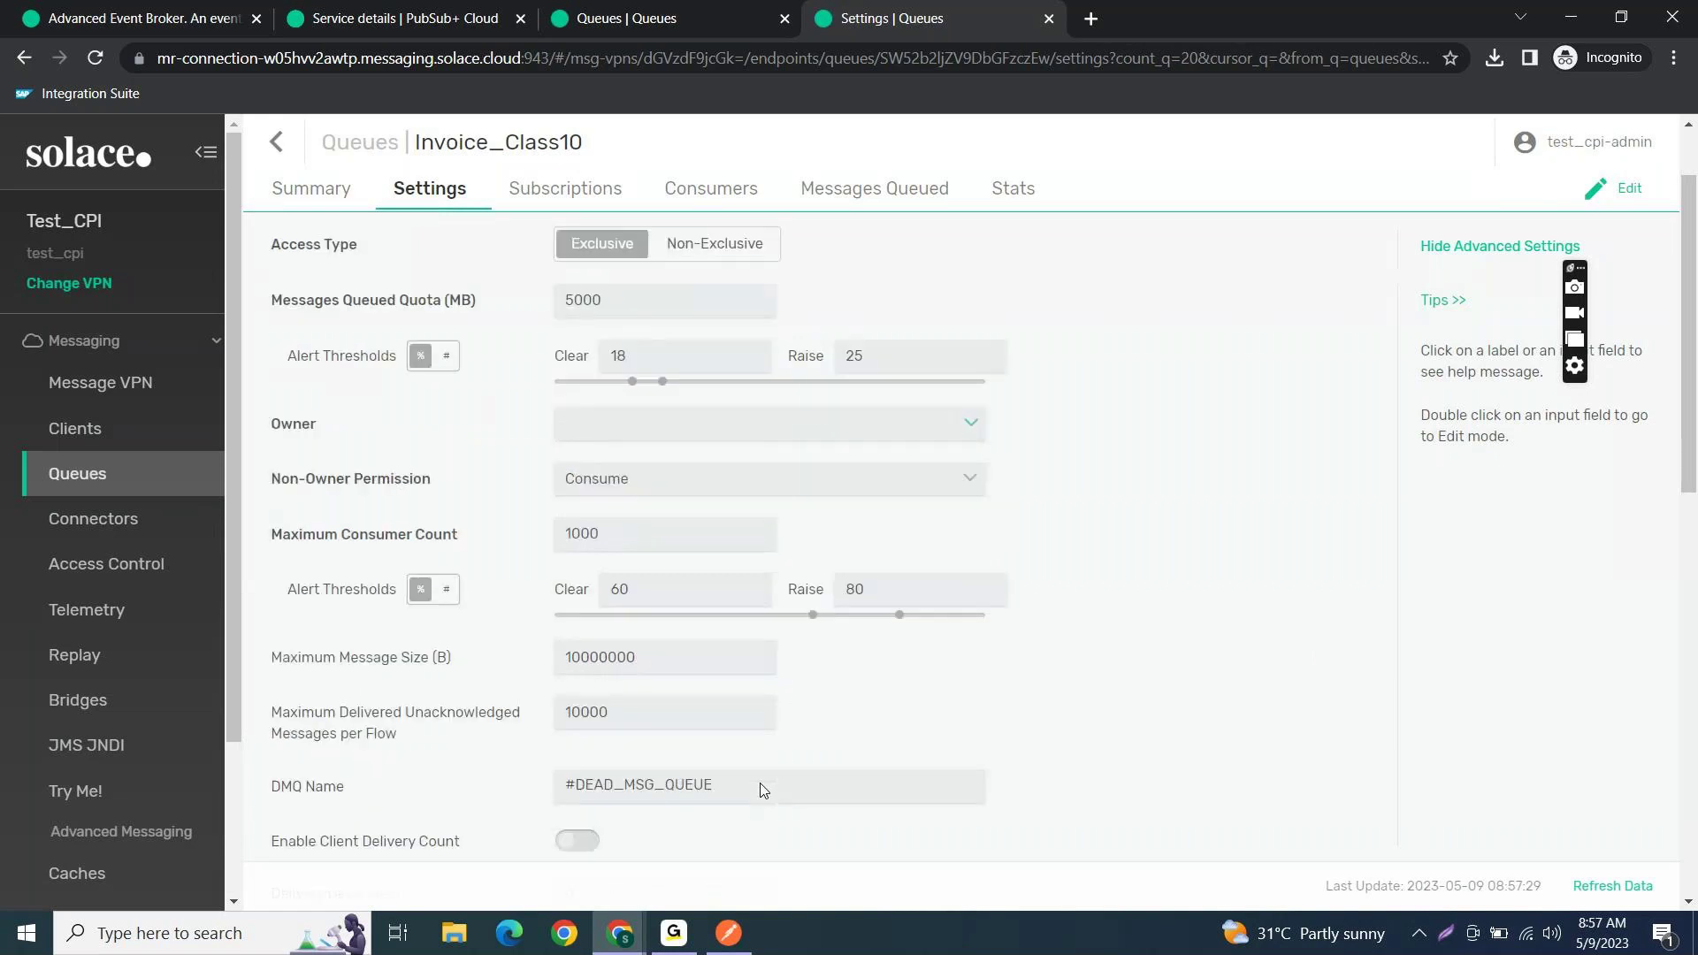
pyautogui.scroll(3, 763, 790)
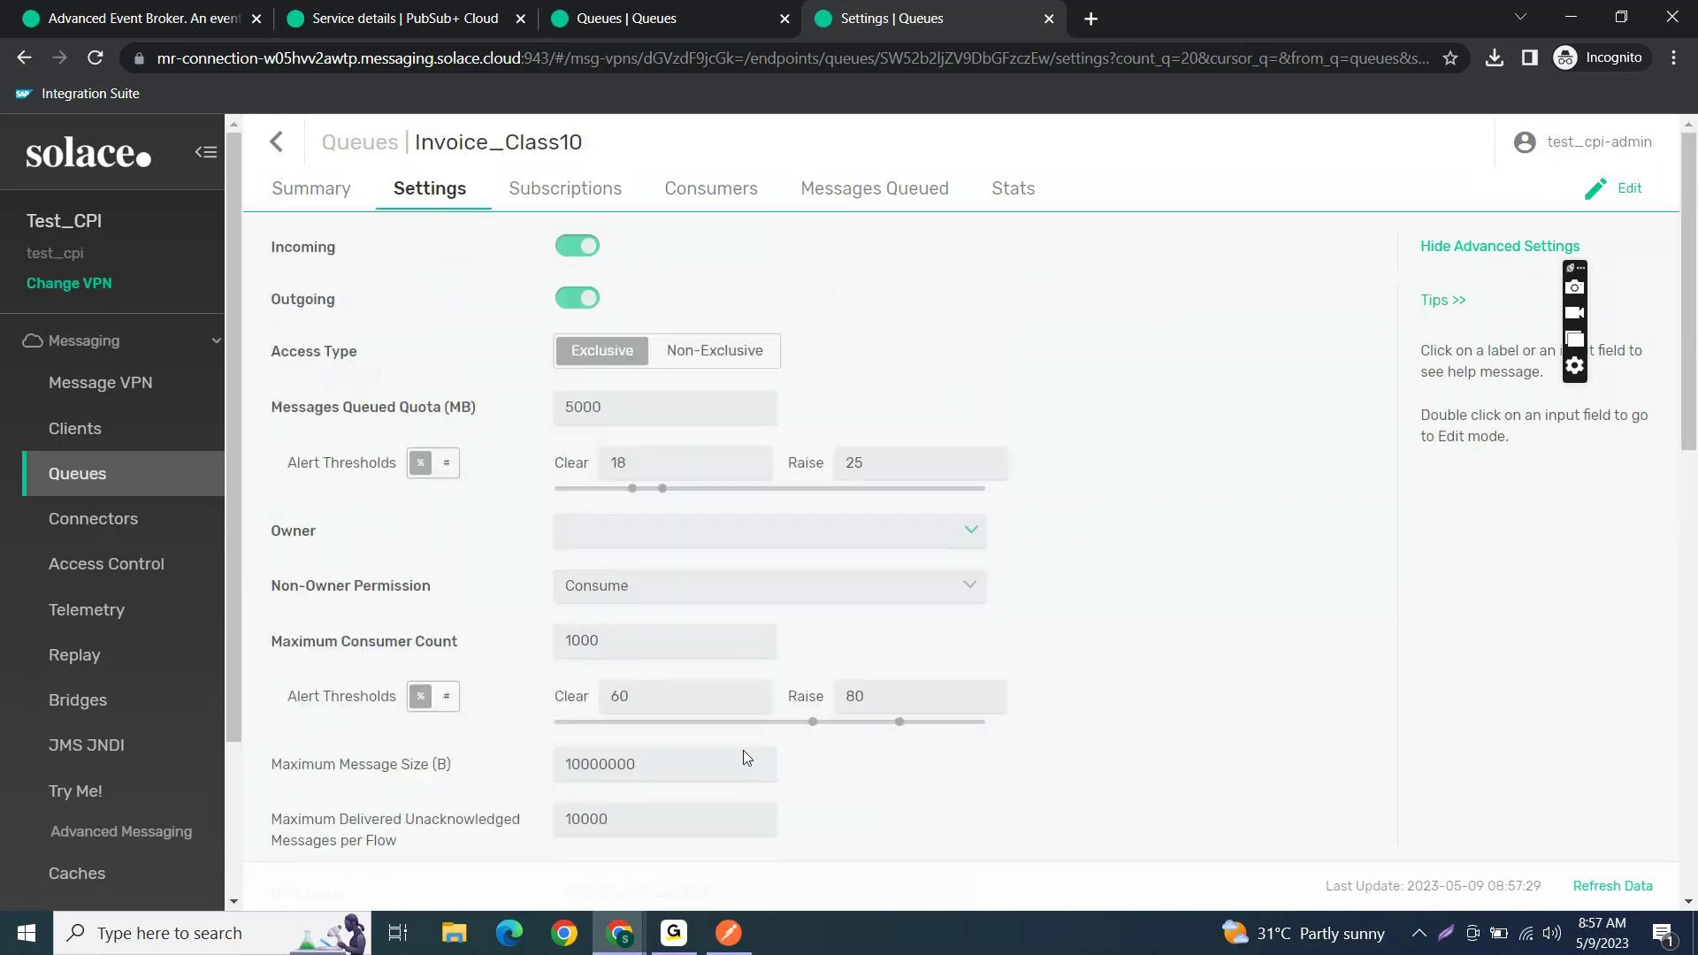
pyautogui.click(579, 194)
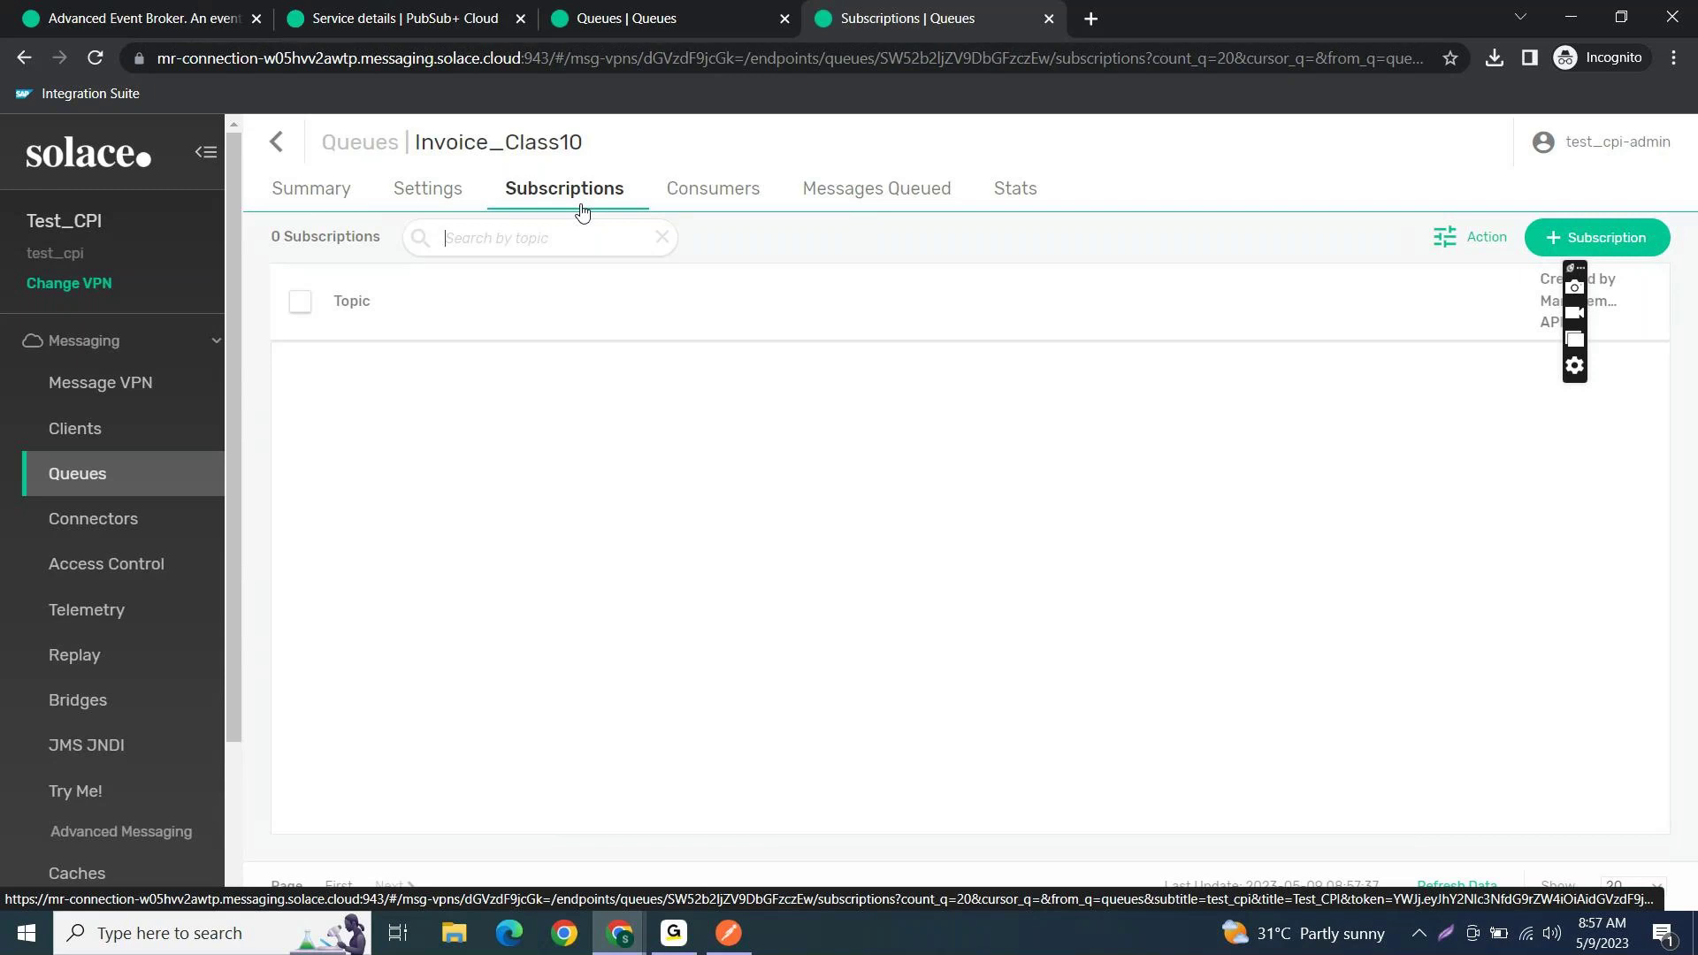
# - Create three subscriptions on Invoice_Class10: Test/Class10, Test/Invoice and Test/Order
pyautogui.click(1565, 237)
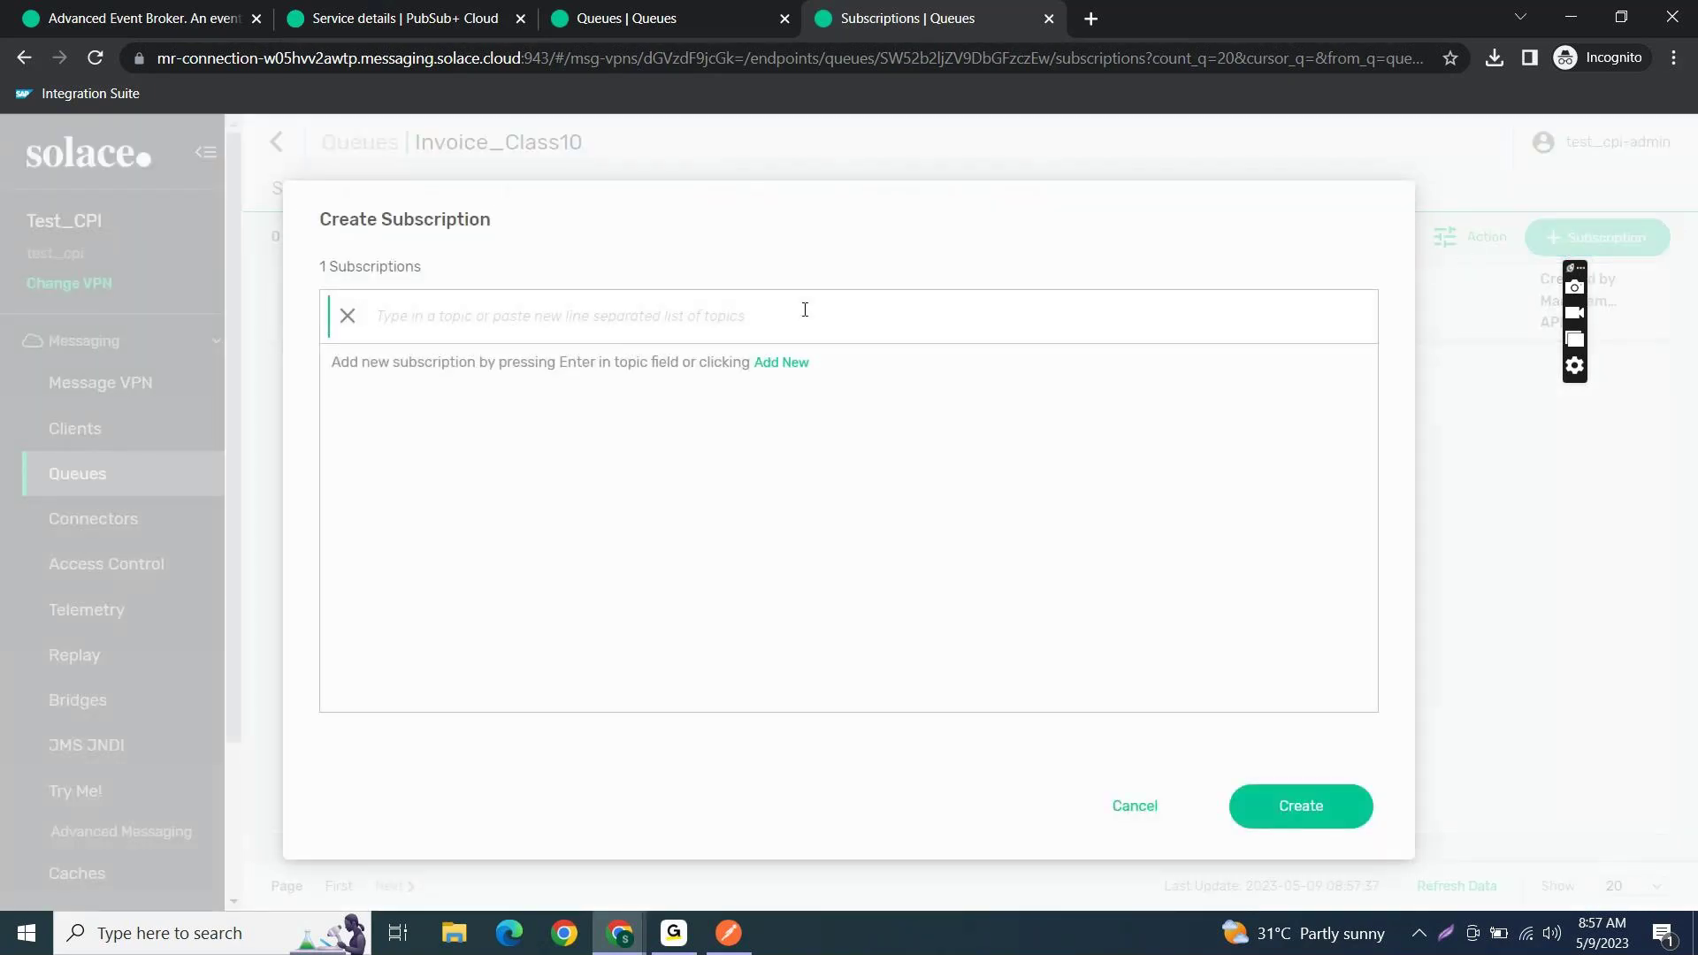
pyautogui.write('Test')
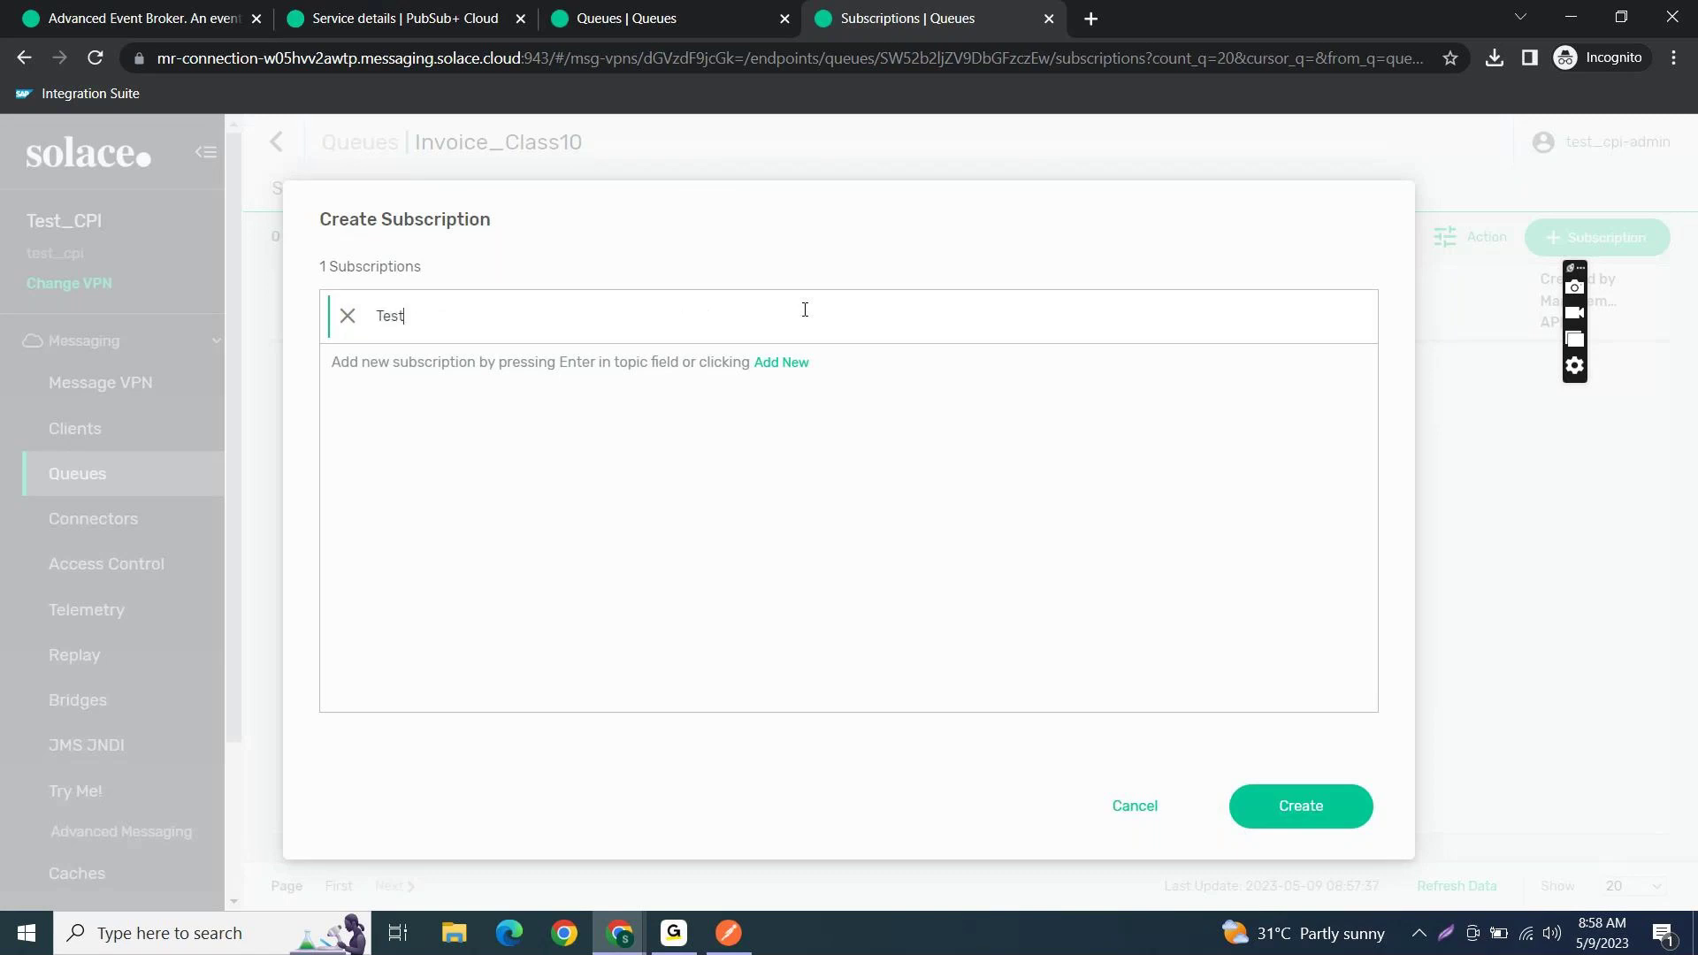
pyautogui.write('/')
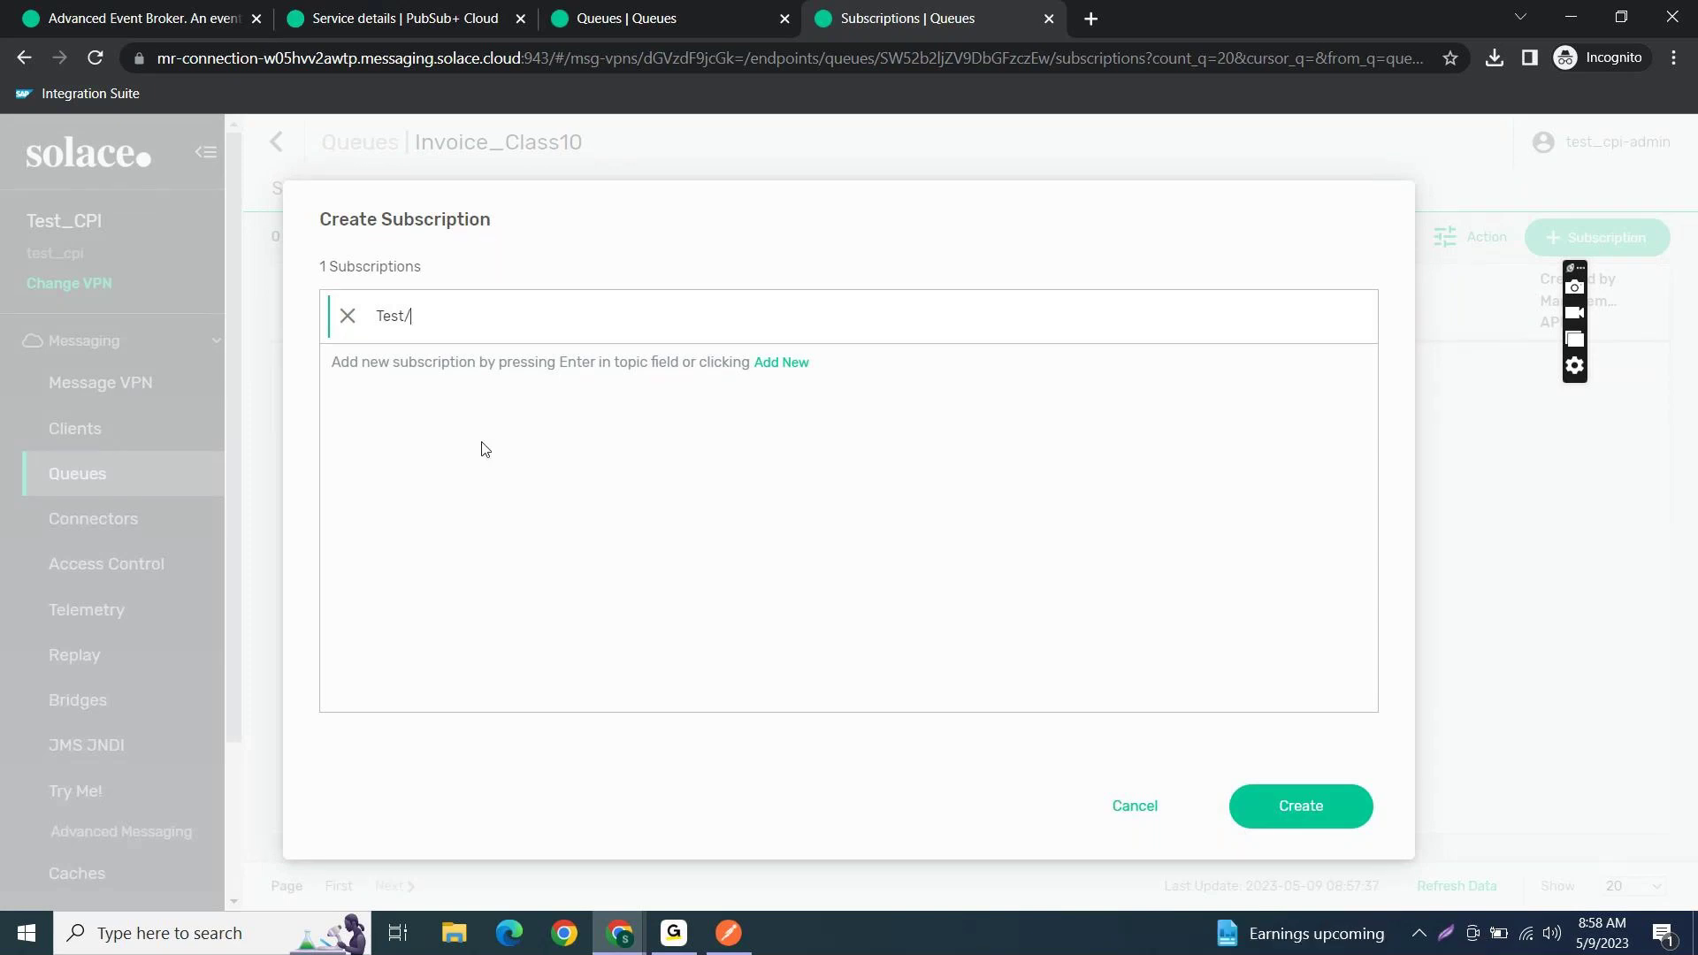
pyautogui.write('Class10')
pyautogui.click(1305, 824)
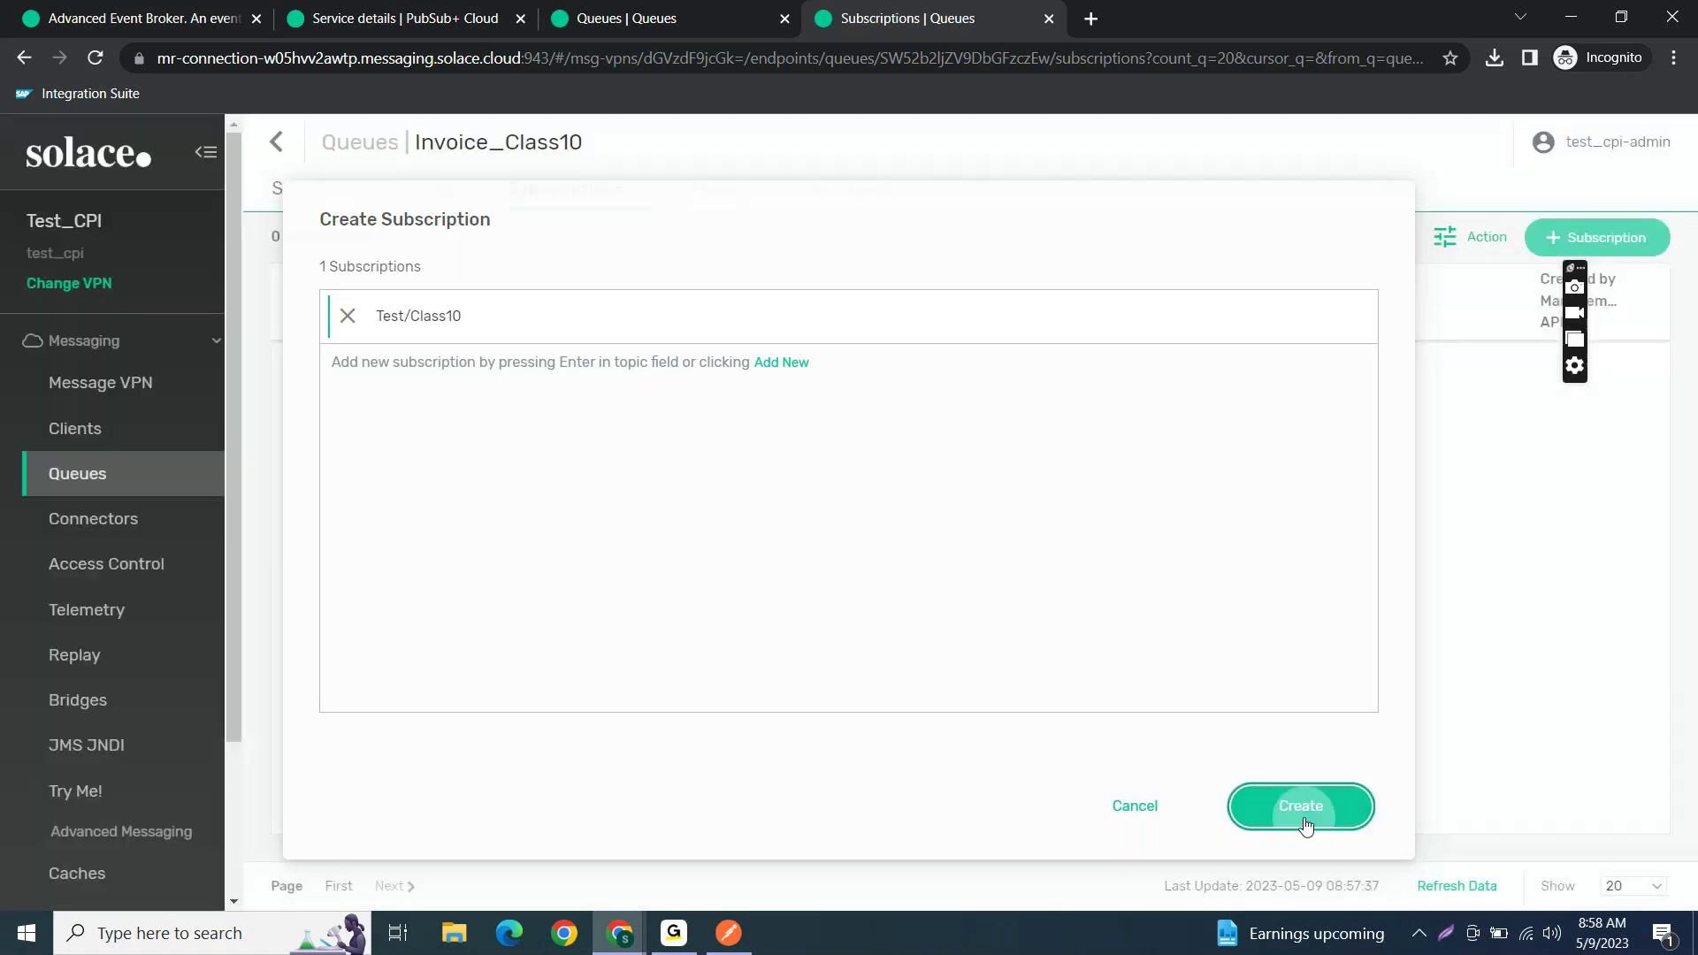
pyautogui.click(1551, 252)
pyautogui.write('Test/Invoice')
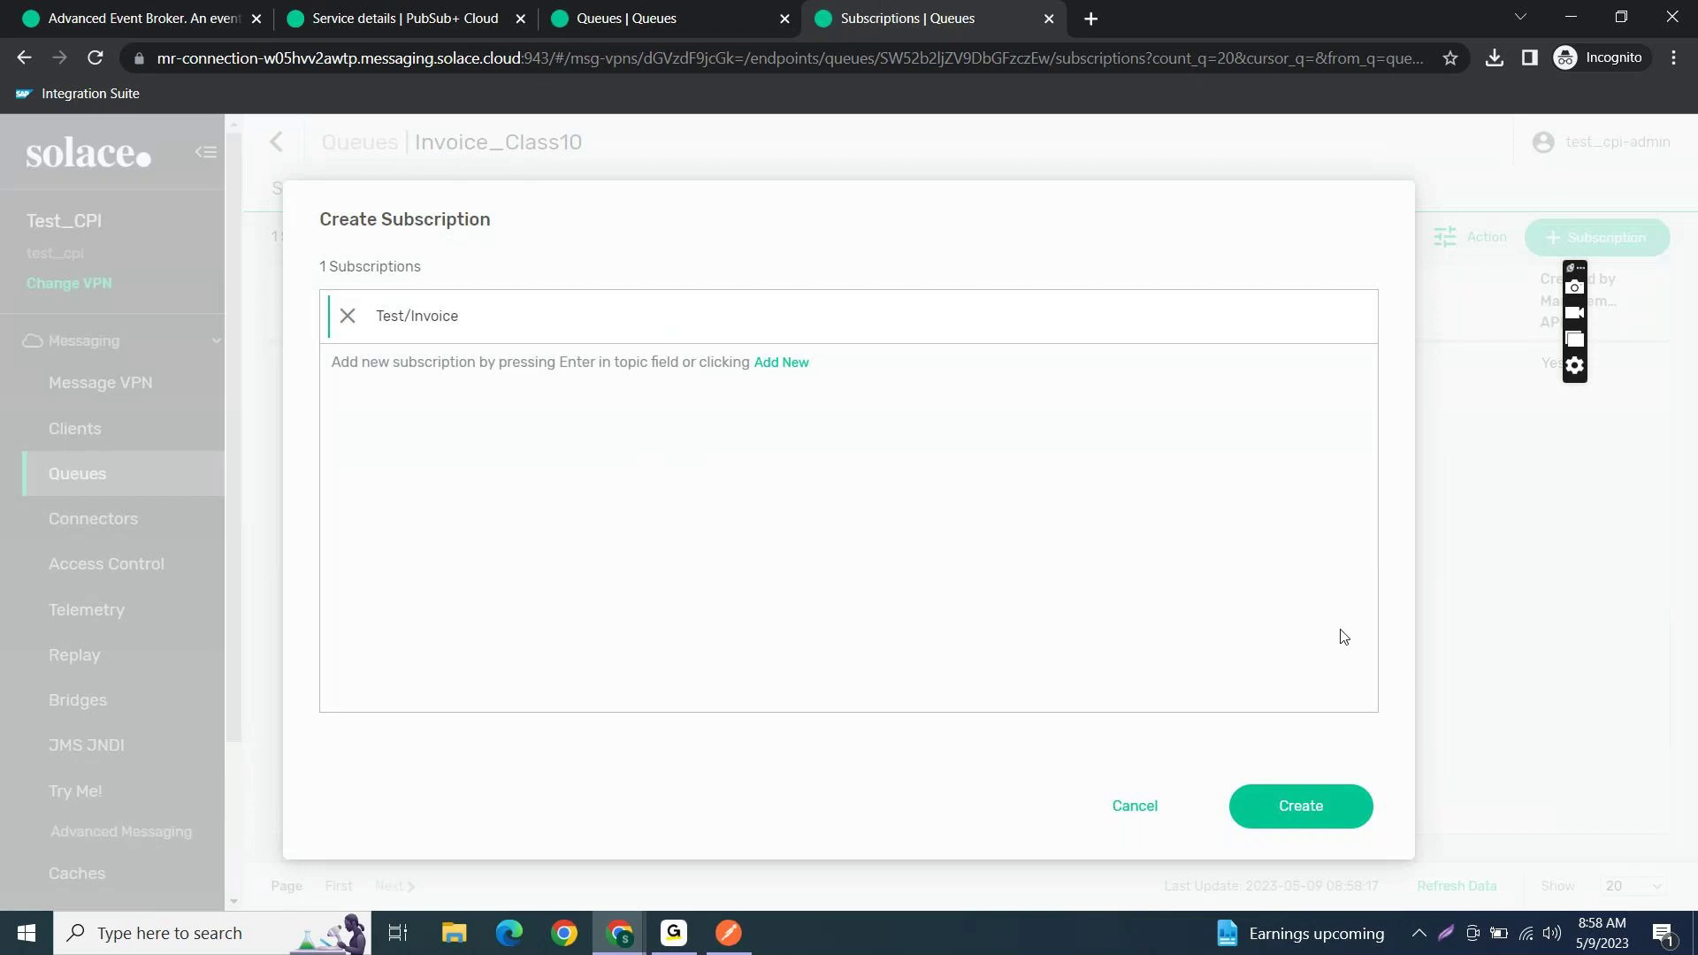
pyautogui.click(1284, 789)
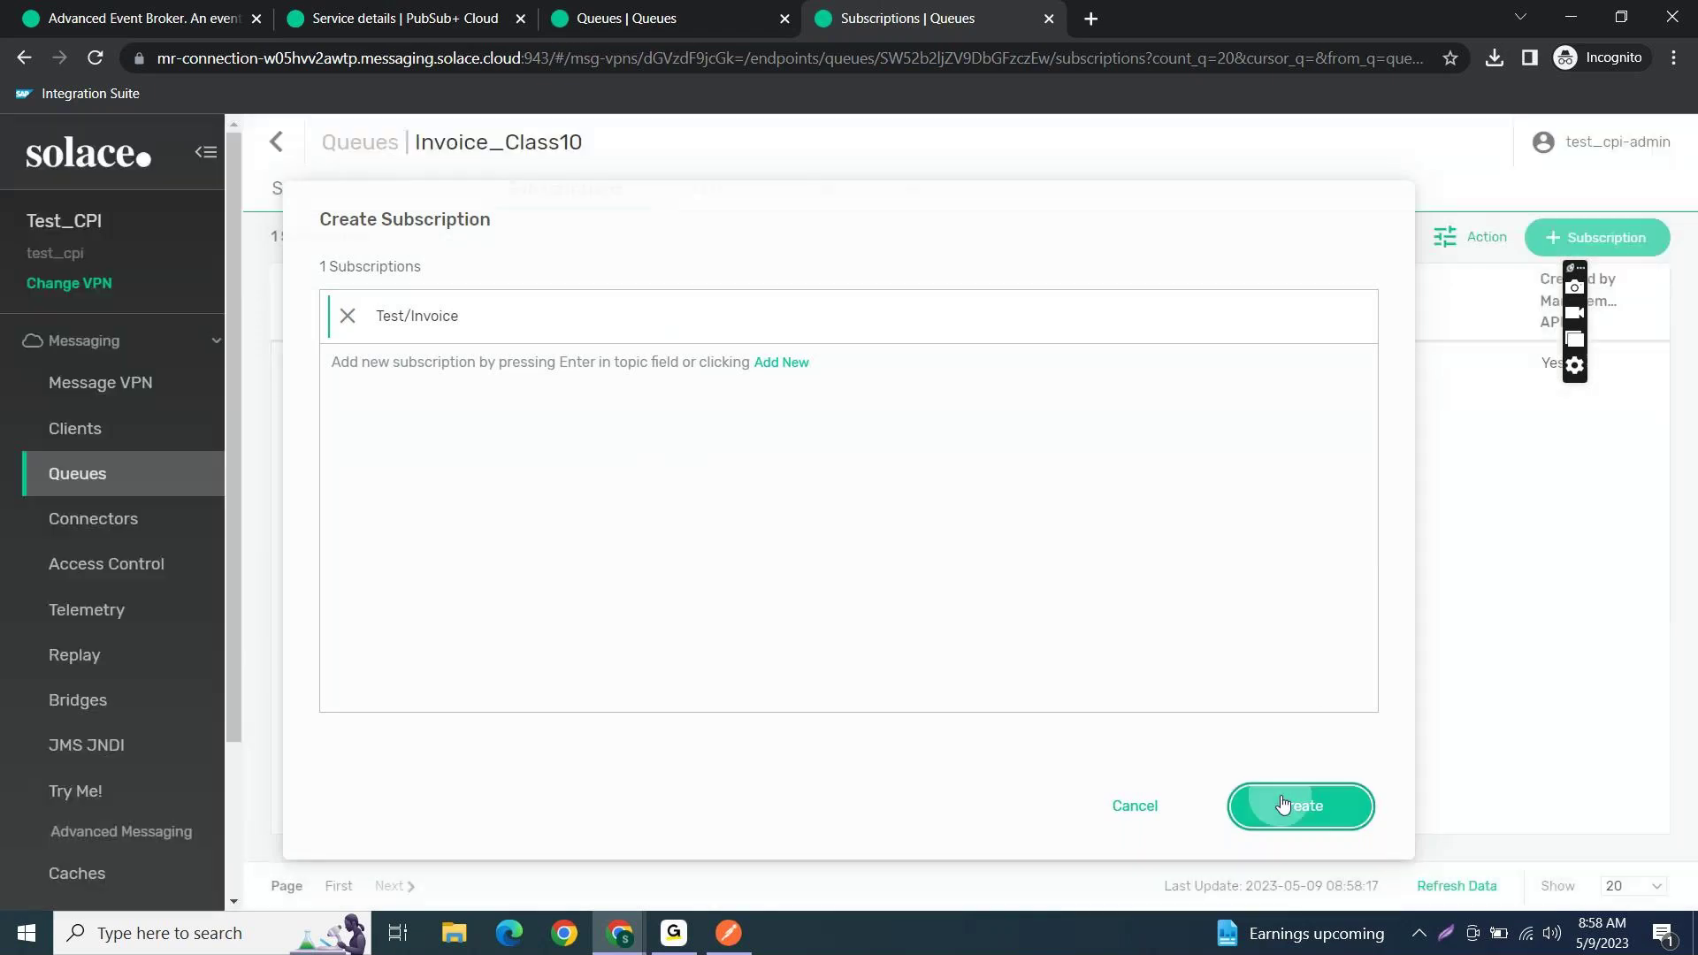
pyautogui.click(1596, 237)
pyautogui.write('Tes')
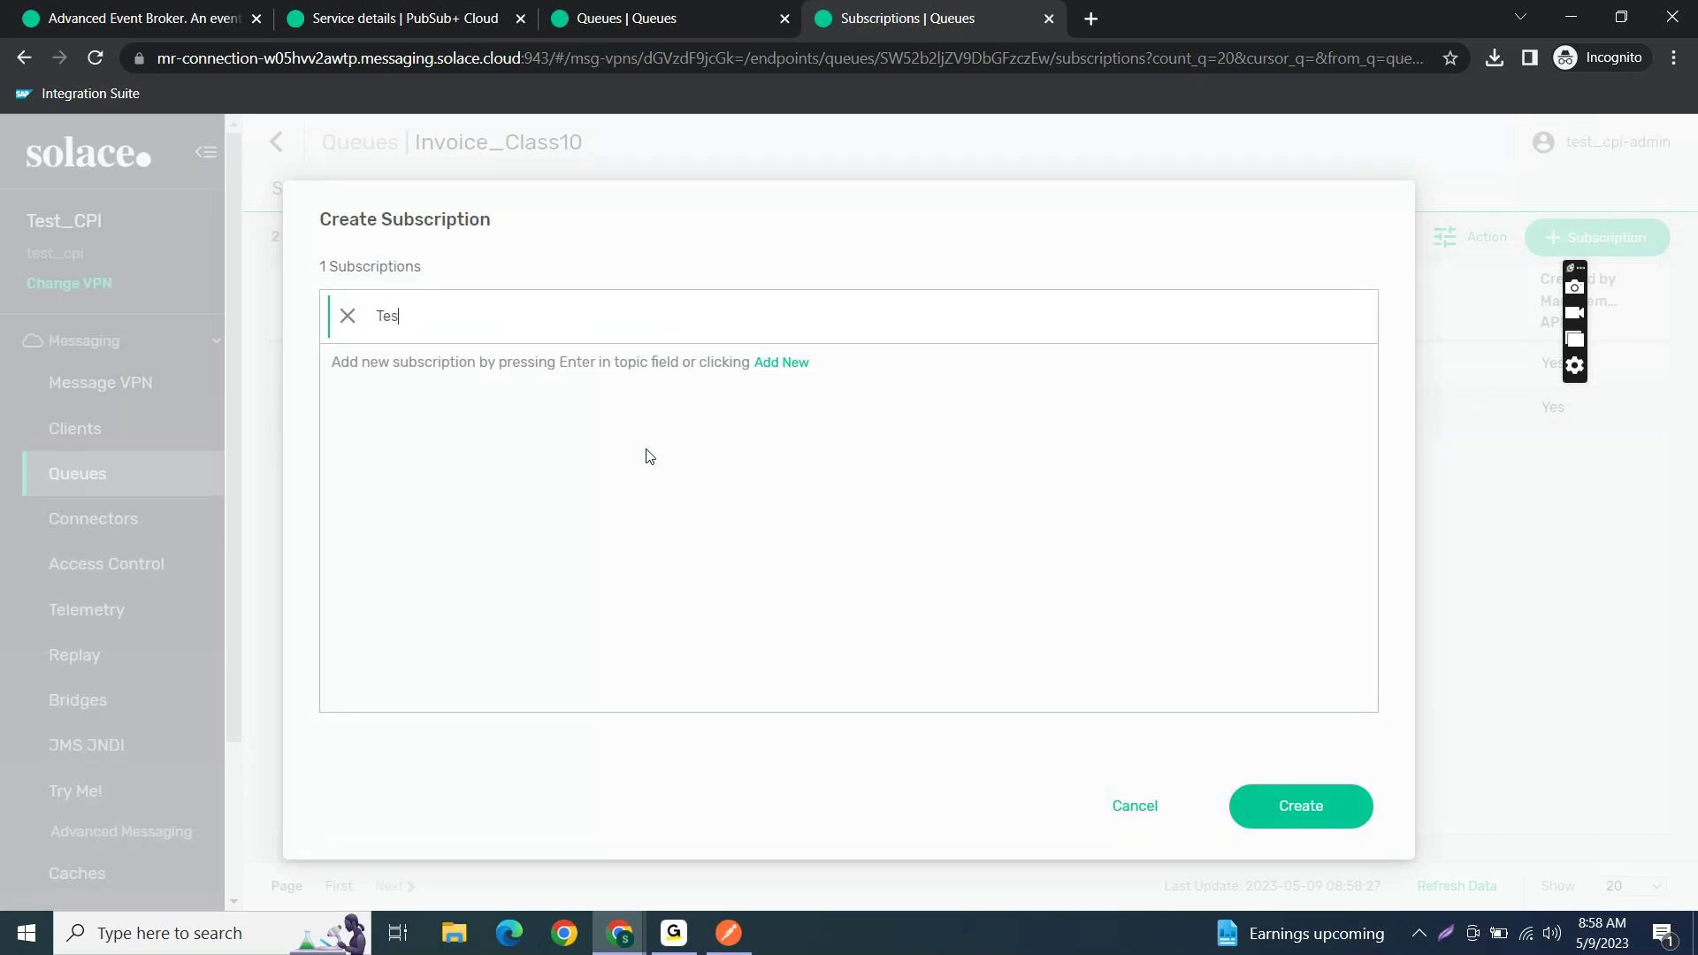
pyautogui.write('t/Order')
pyautogui.click(1292, 812)
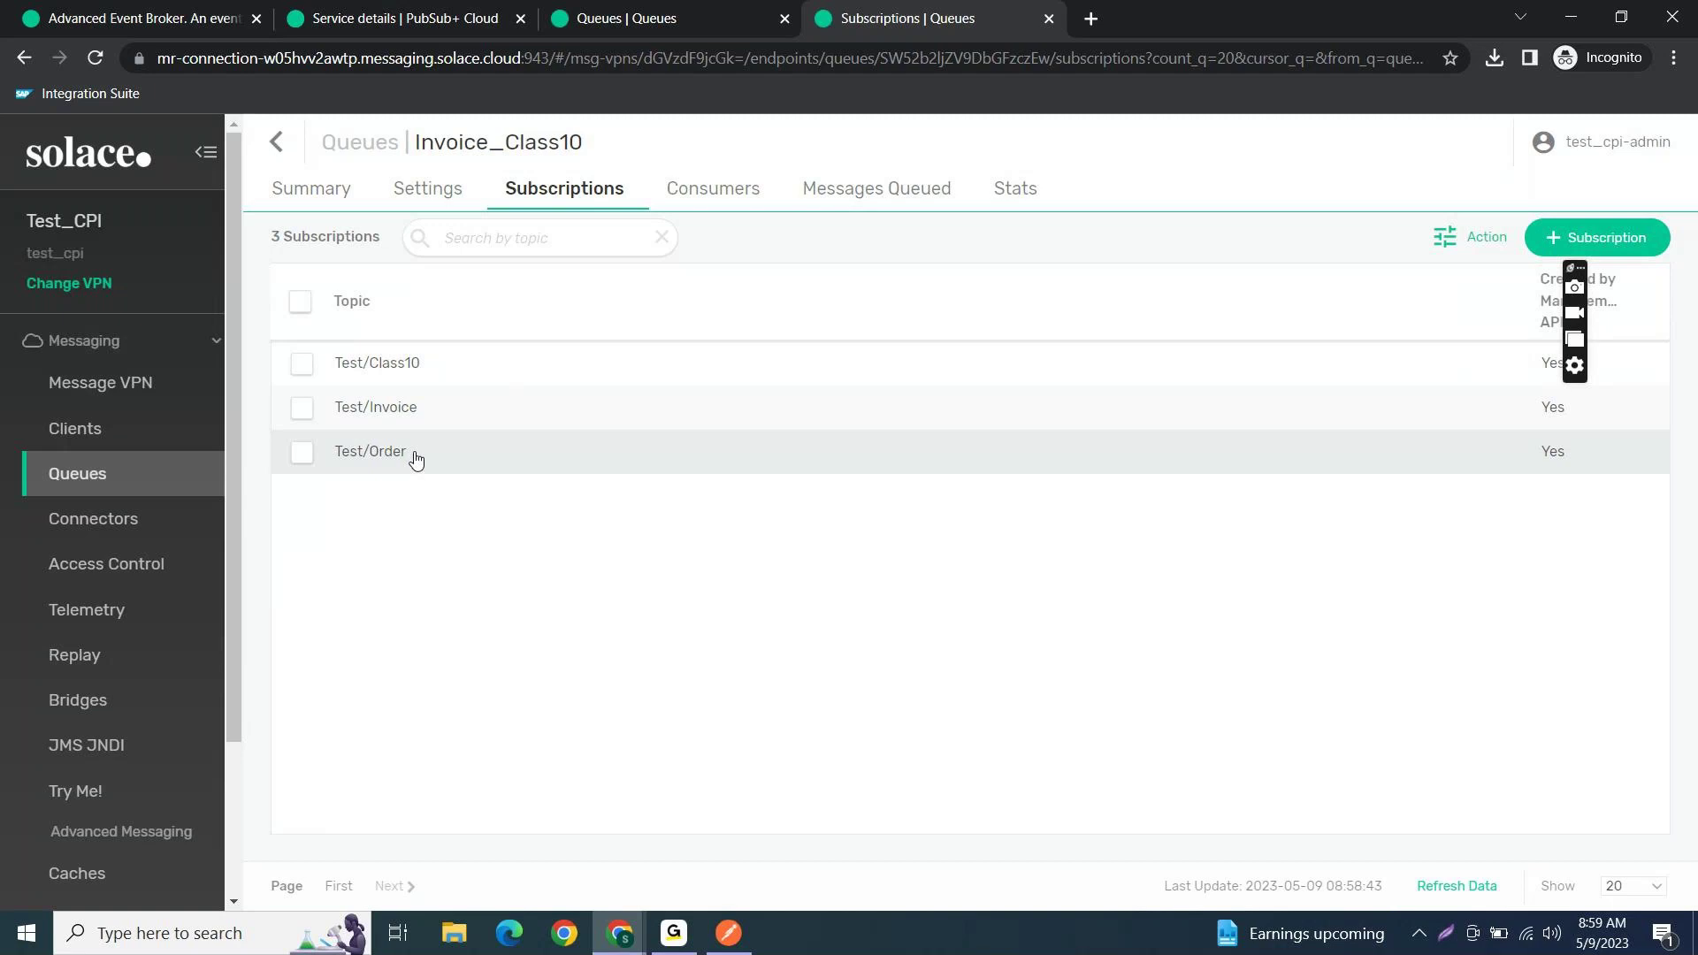
# - Highlight the Test/Order, Test/Invoice and Test/Class10 topics in the subscription list
pyautogui.moveTo(325, 134); pyautogui.dragTo(396, 135)
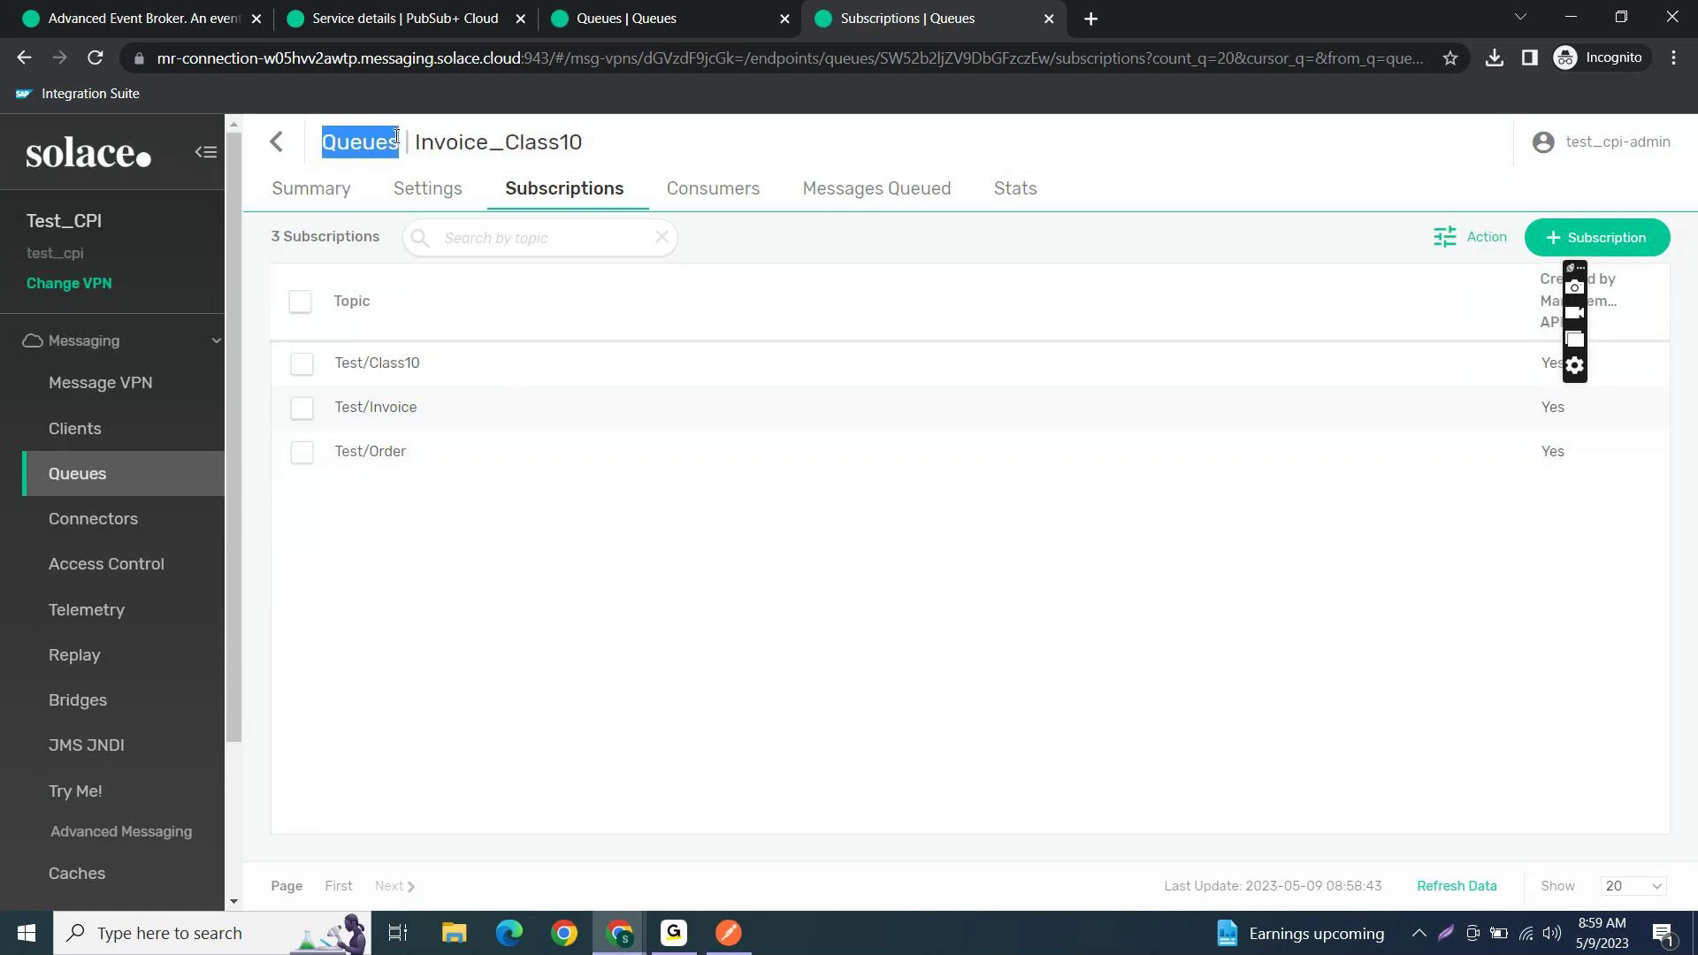
pyautogui.click(449, 595)
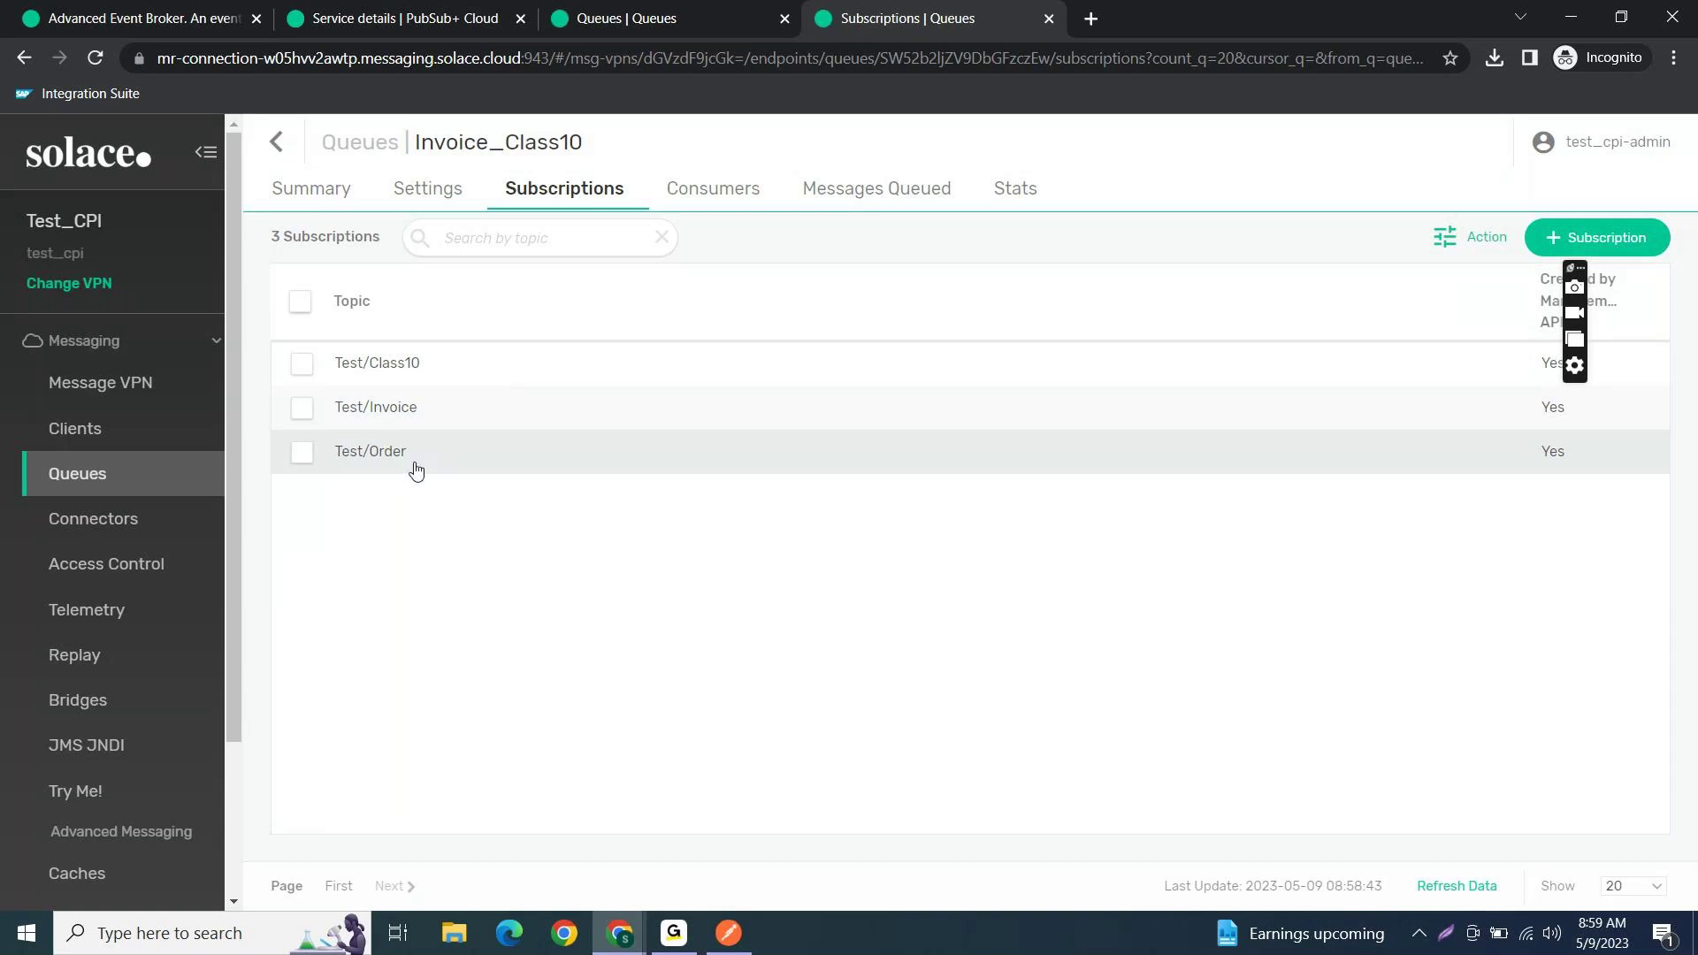
pyautogui.moveTo(413, 472); pyautogui.dragTo(334, 470)
pyautogui.click(394, 519)
pyautogui.tripleClick(335, 461)
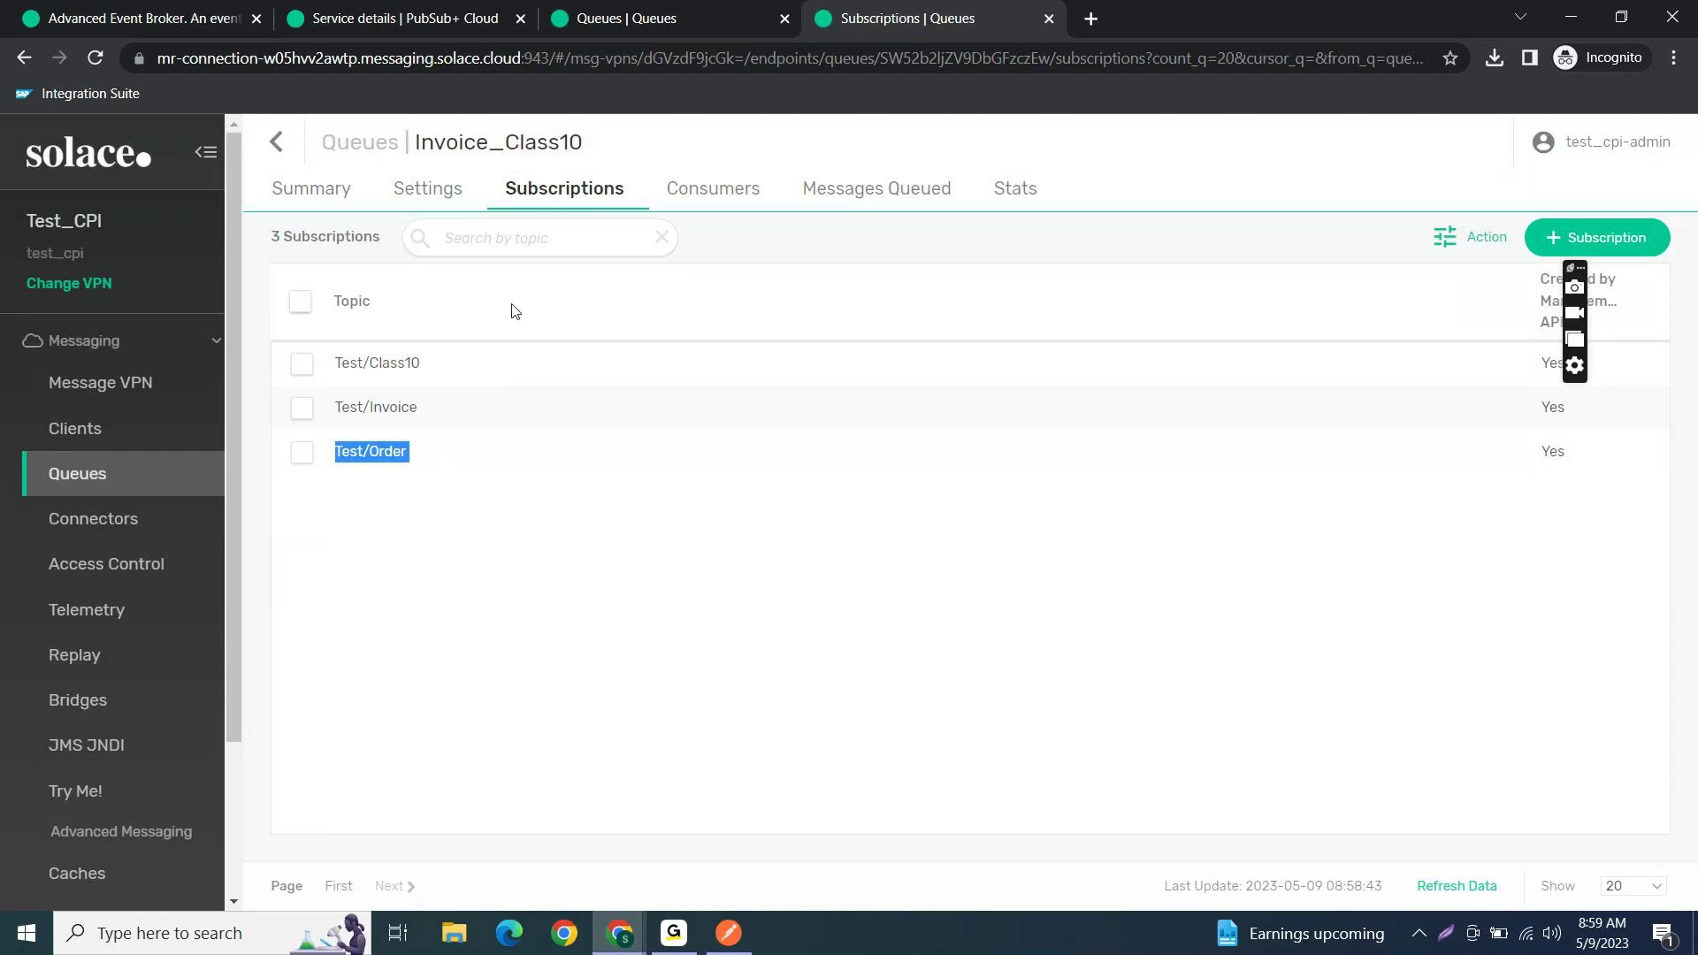
pyautogui.moveTo(440, 418); pyautogui.dragTo(334, 420)
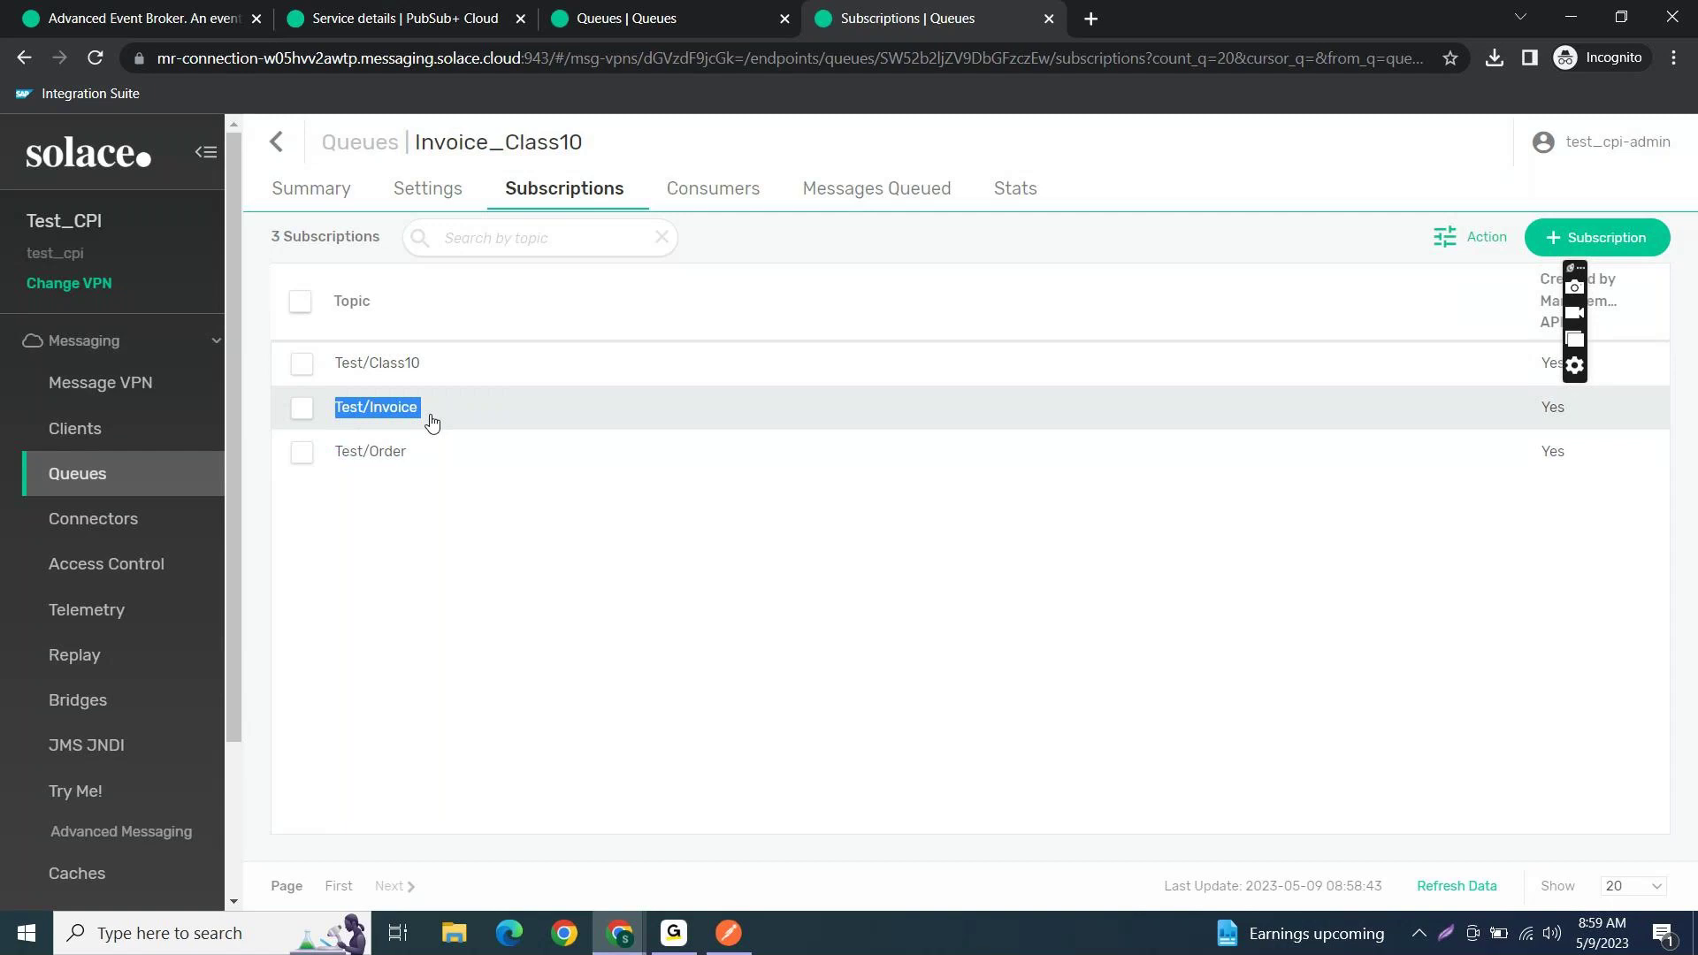
pyautogui.moveTo(433, 363); pyautogui.dragTo(333, 370)
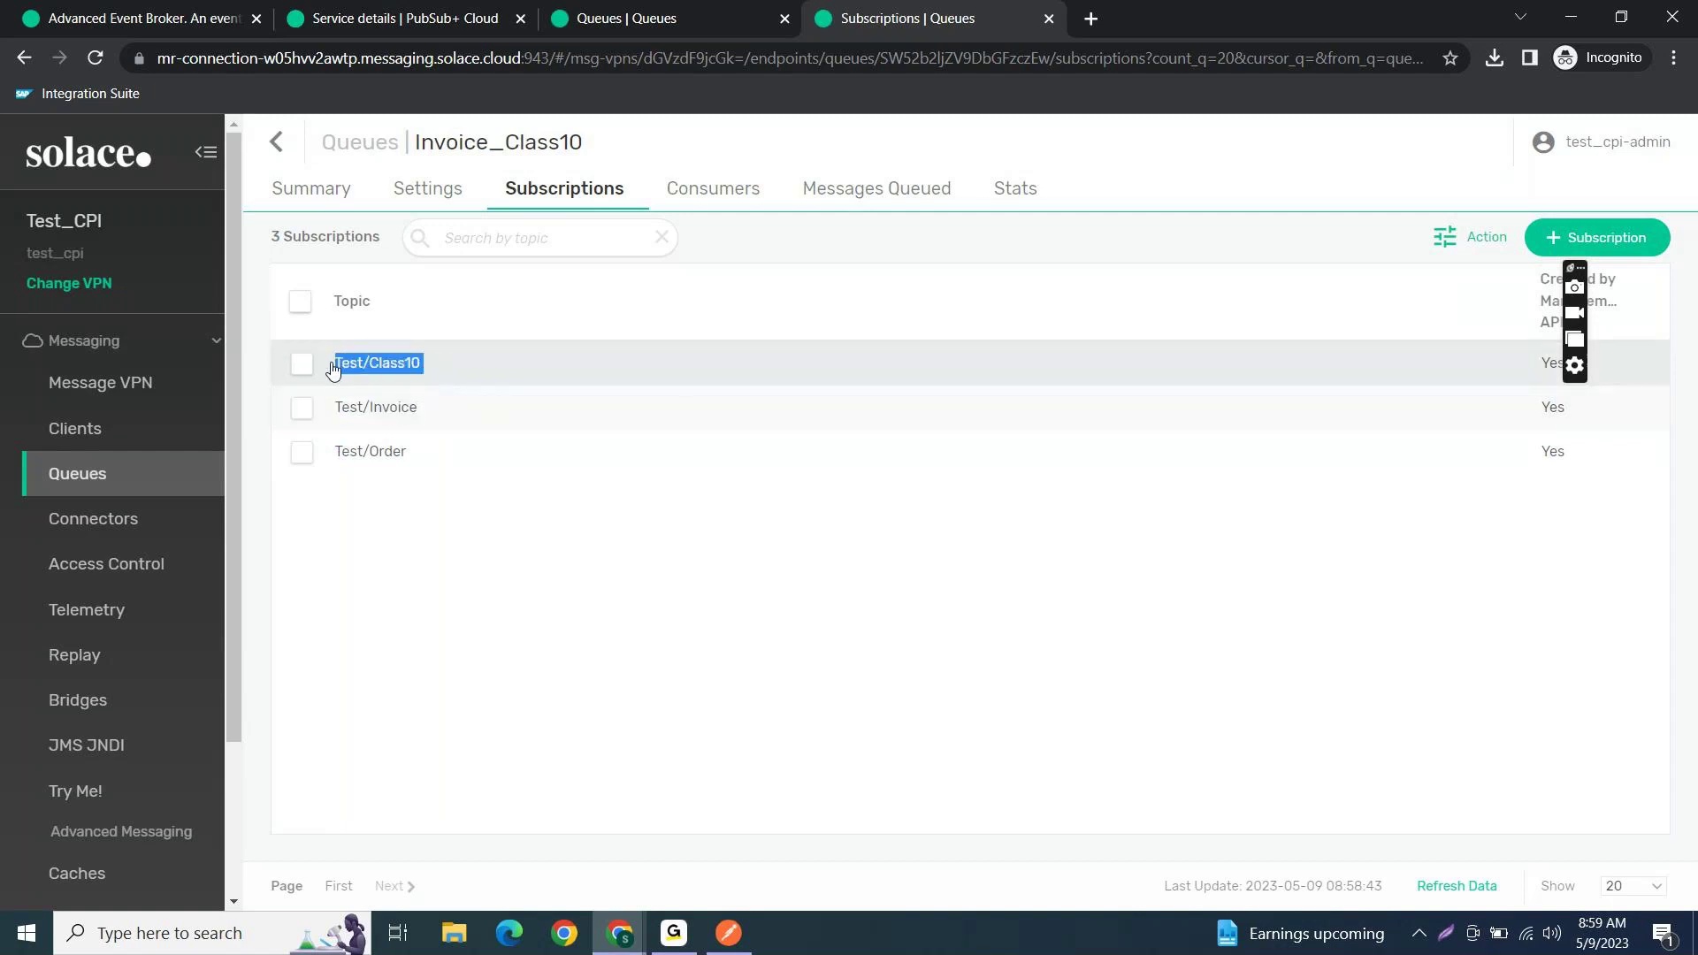
pyautogui.click(396, 577)
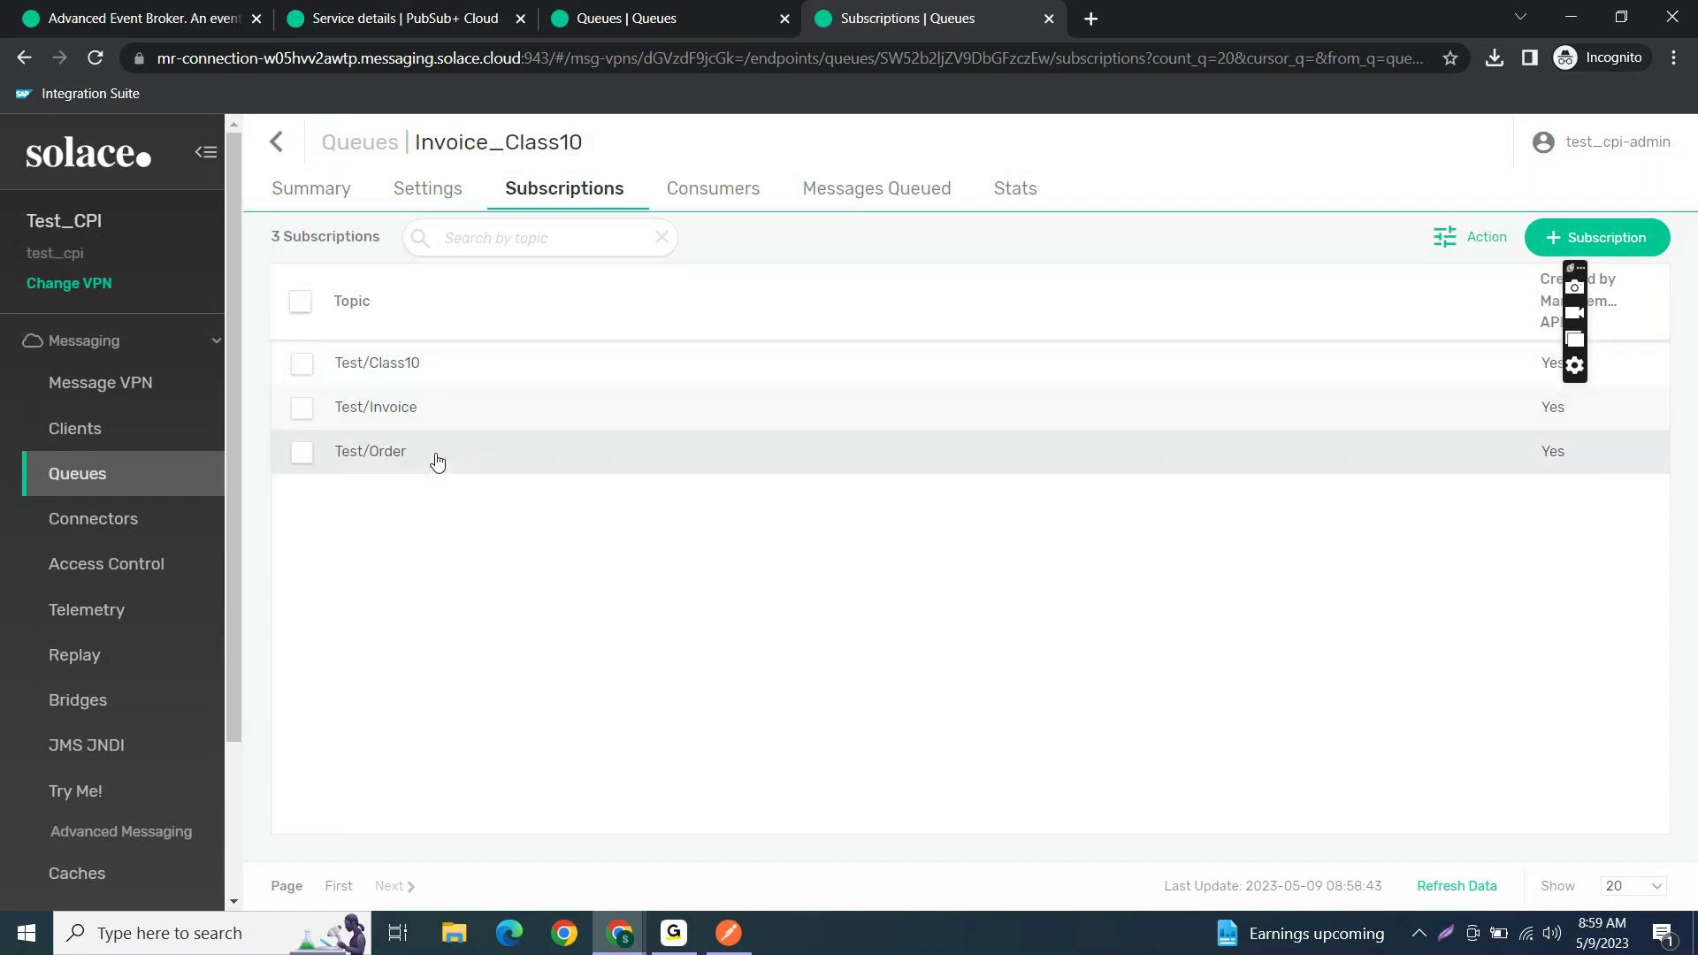
# - Revisit the queue's Settings and Subscriptions tabs, then return to the Test_CPI service page
pyautogui.click(421, 204)
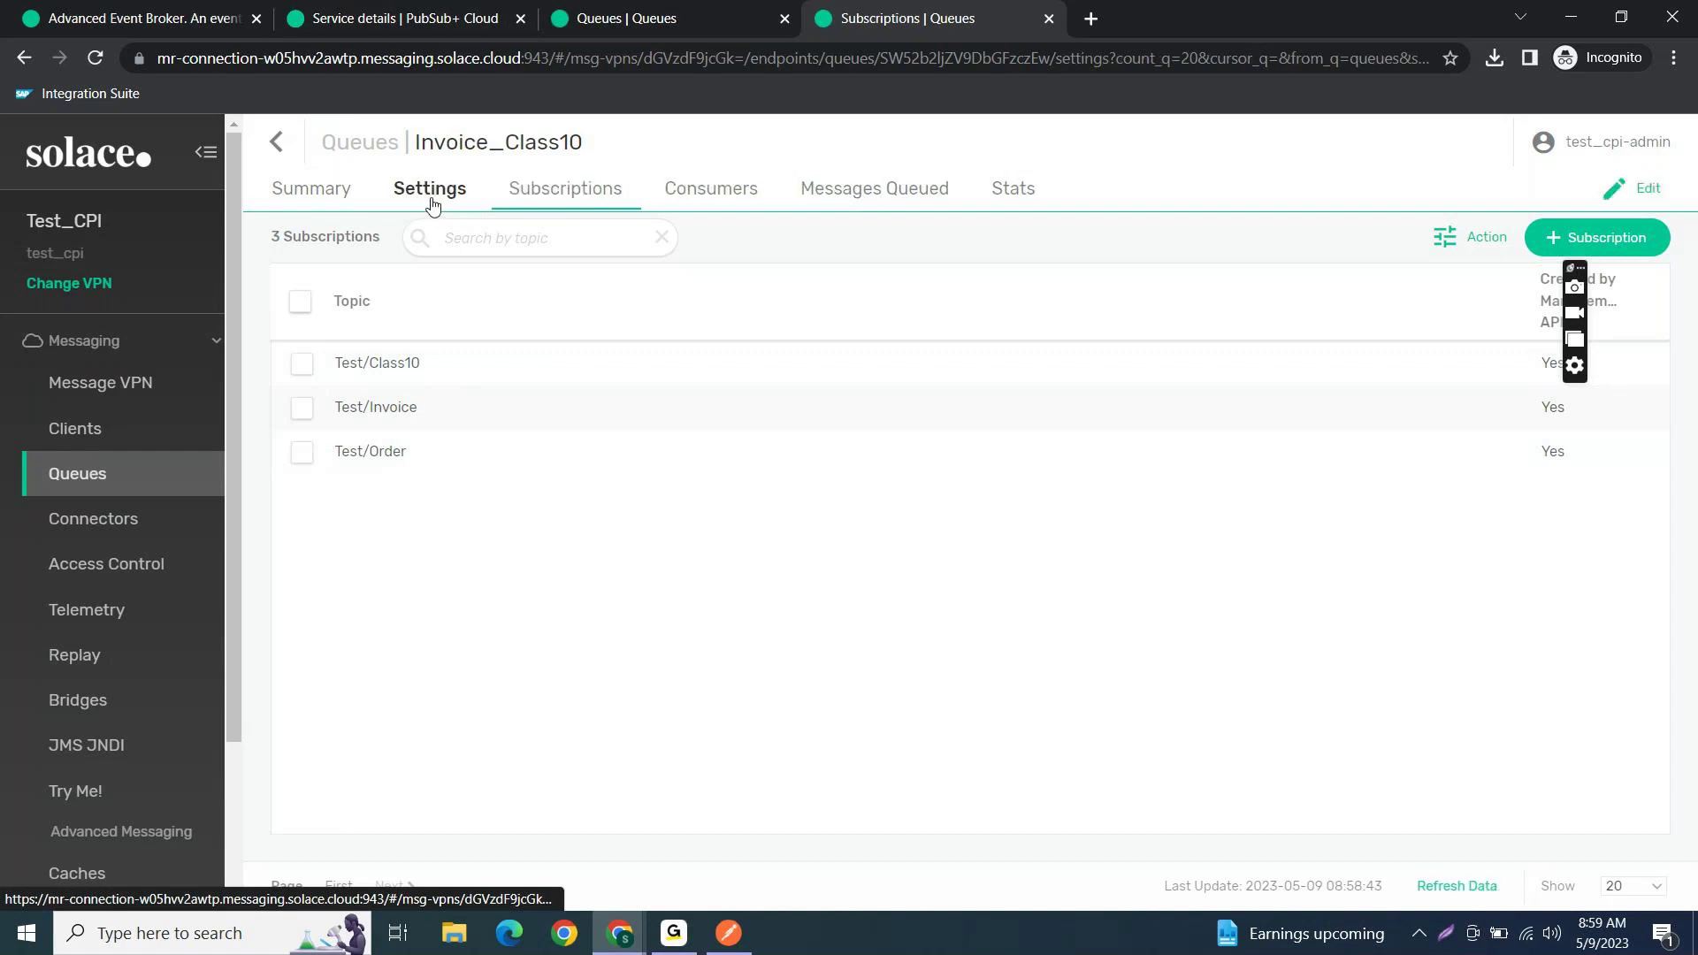
pyautogui.click(529, 193)
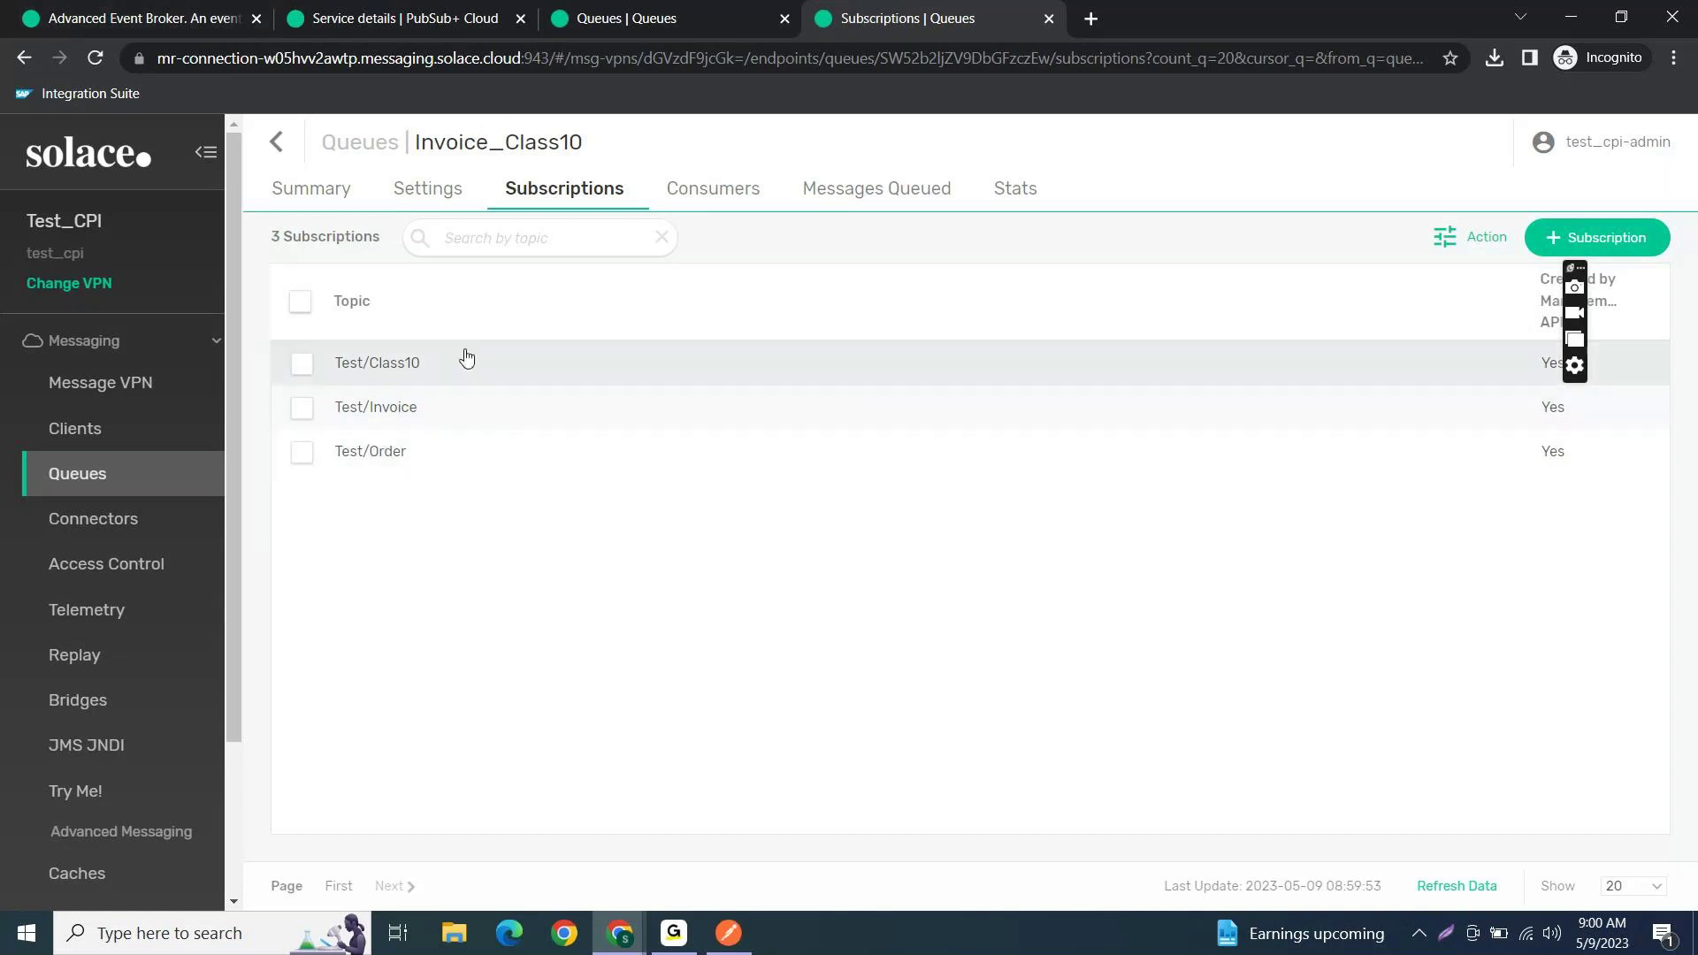
pyautogui.moveTo(440, 383); pyautogui.dragTo(341, 382)
pyautogui.click(481, 24)
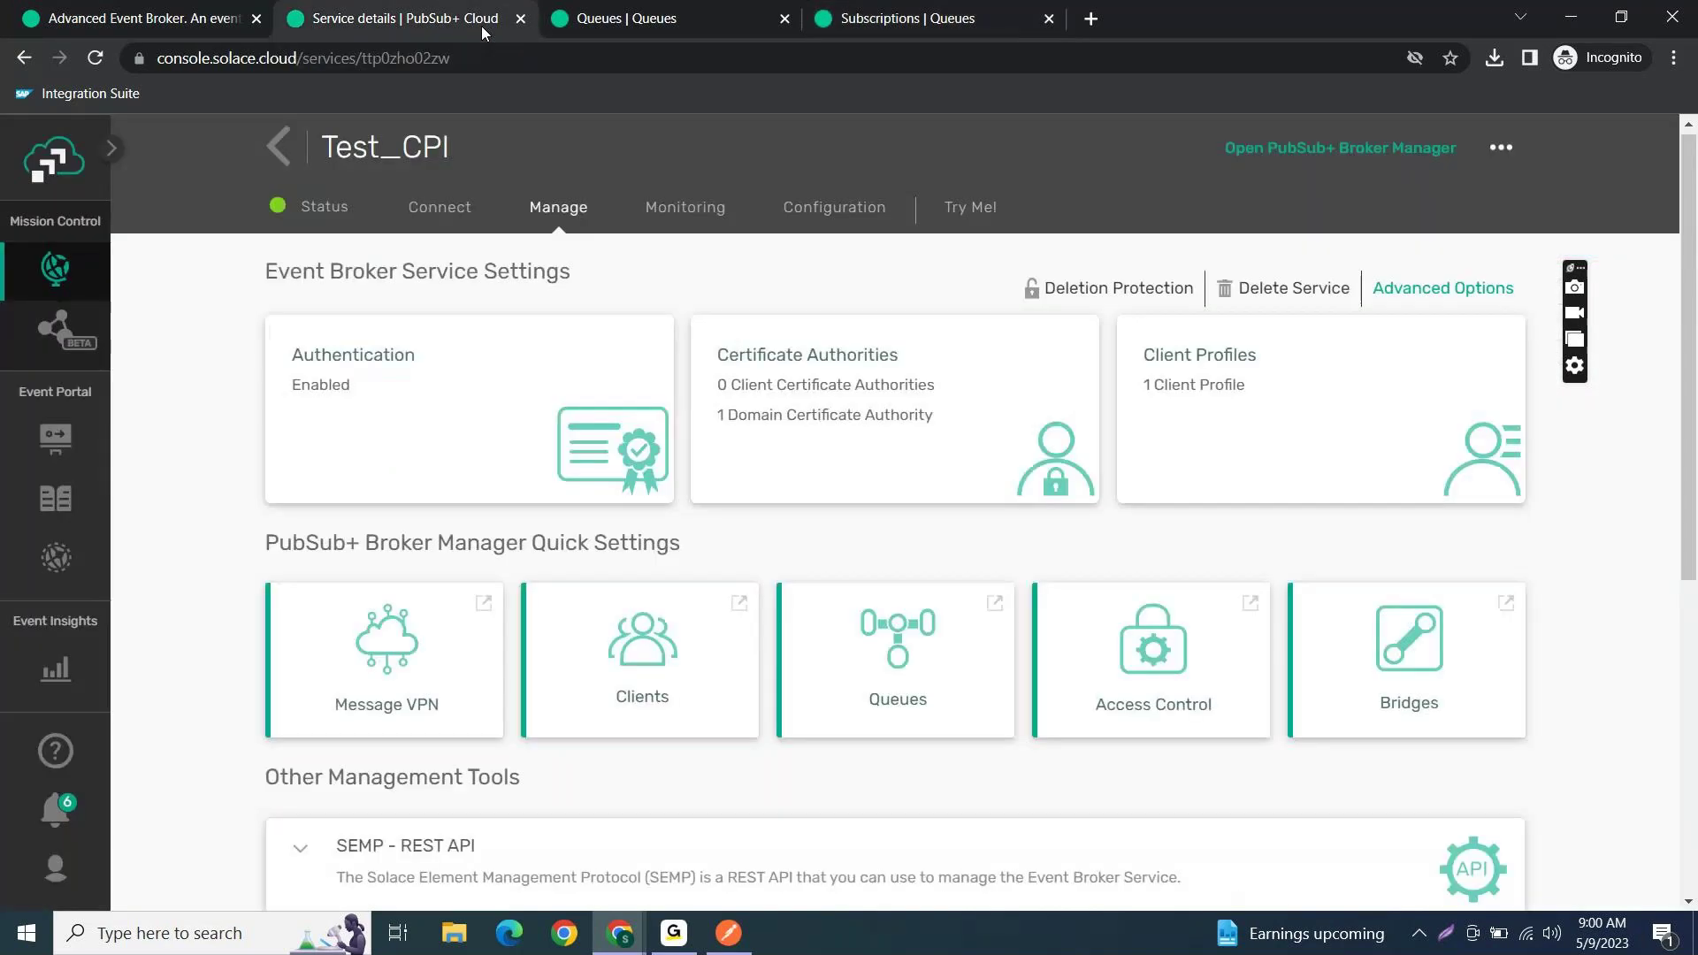
# - Copy Test_CPI's Secured REST Host URL from the REST connection details, then search for Notepad
pyautogui.click(448, 216)
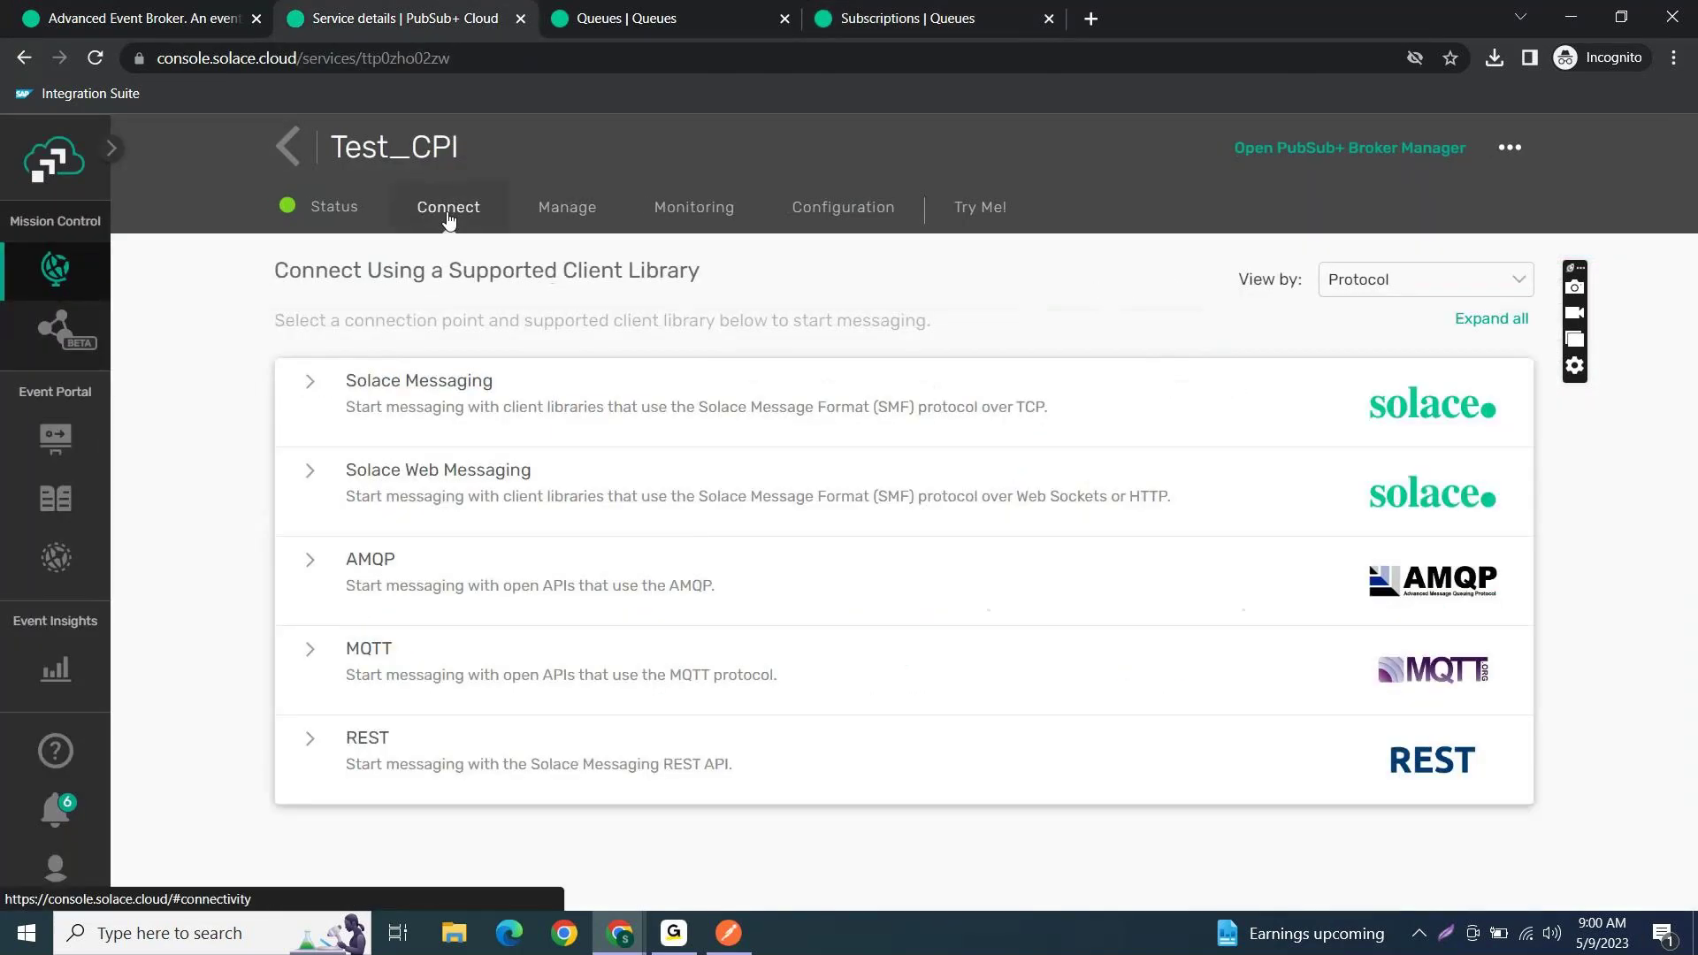
pyautogui.click(311, 747)
pyautogui.scroll(-3, 608, 787)
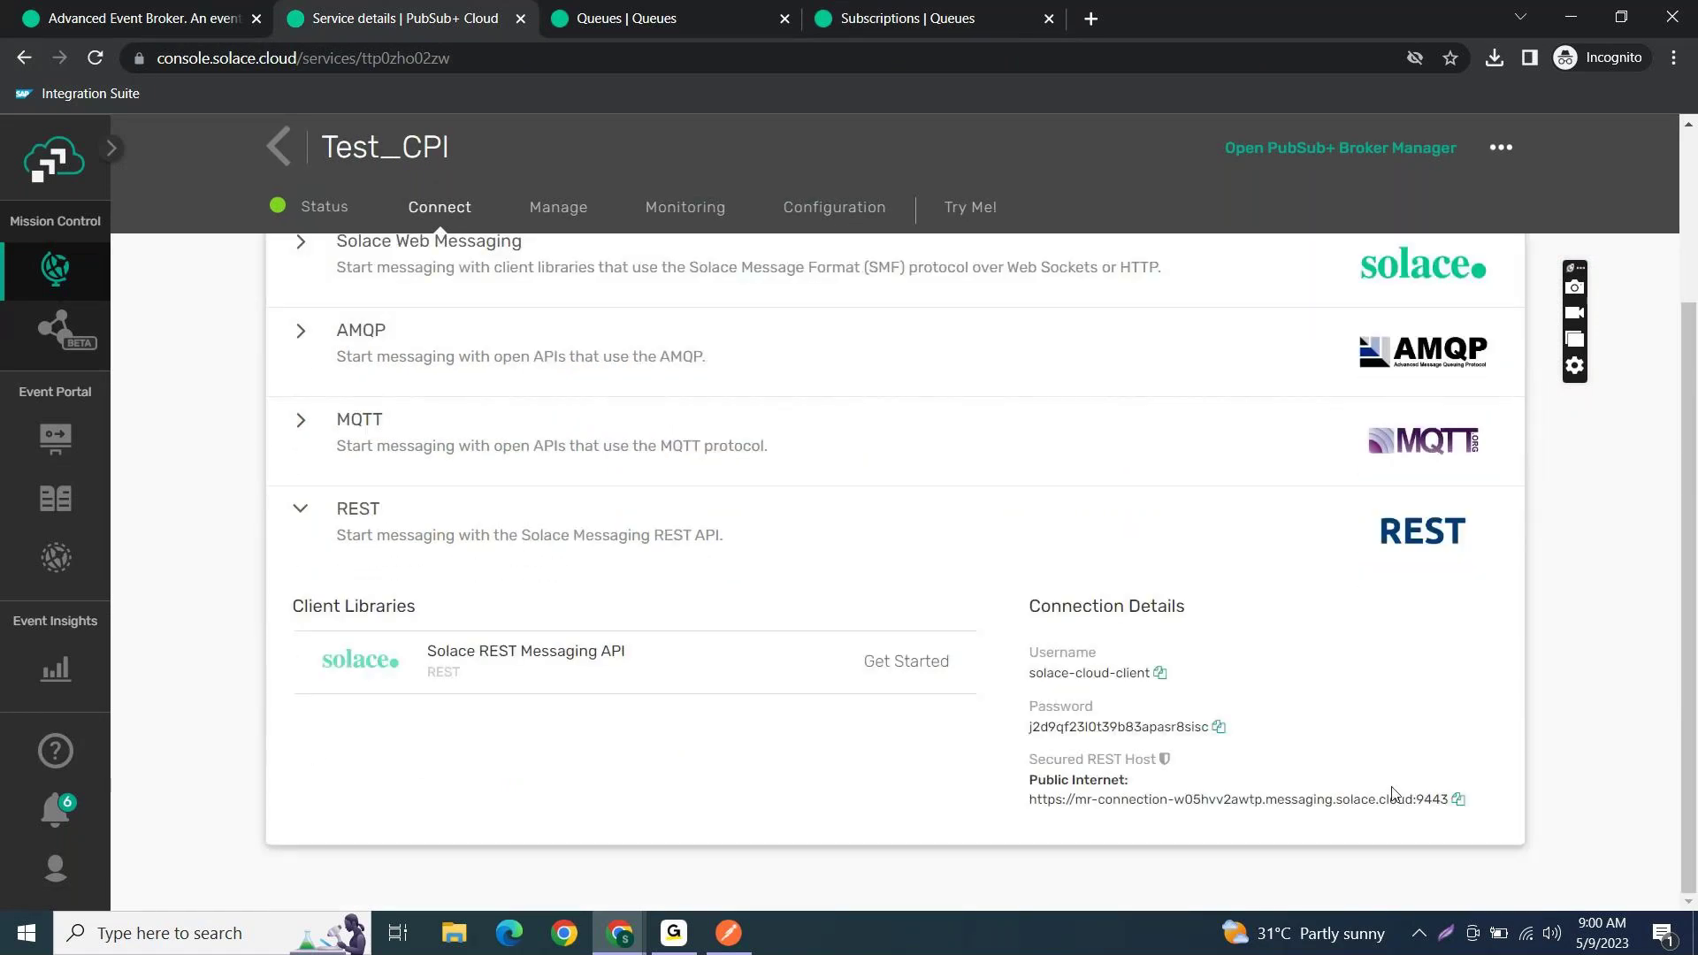
pyautogui.click(1458, 799)
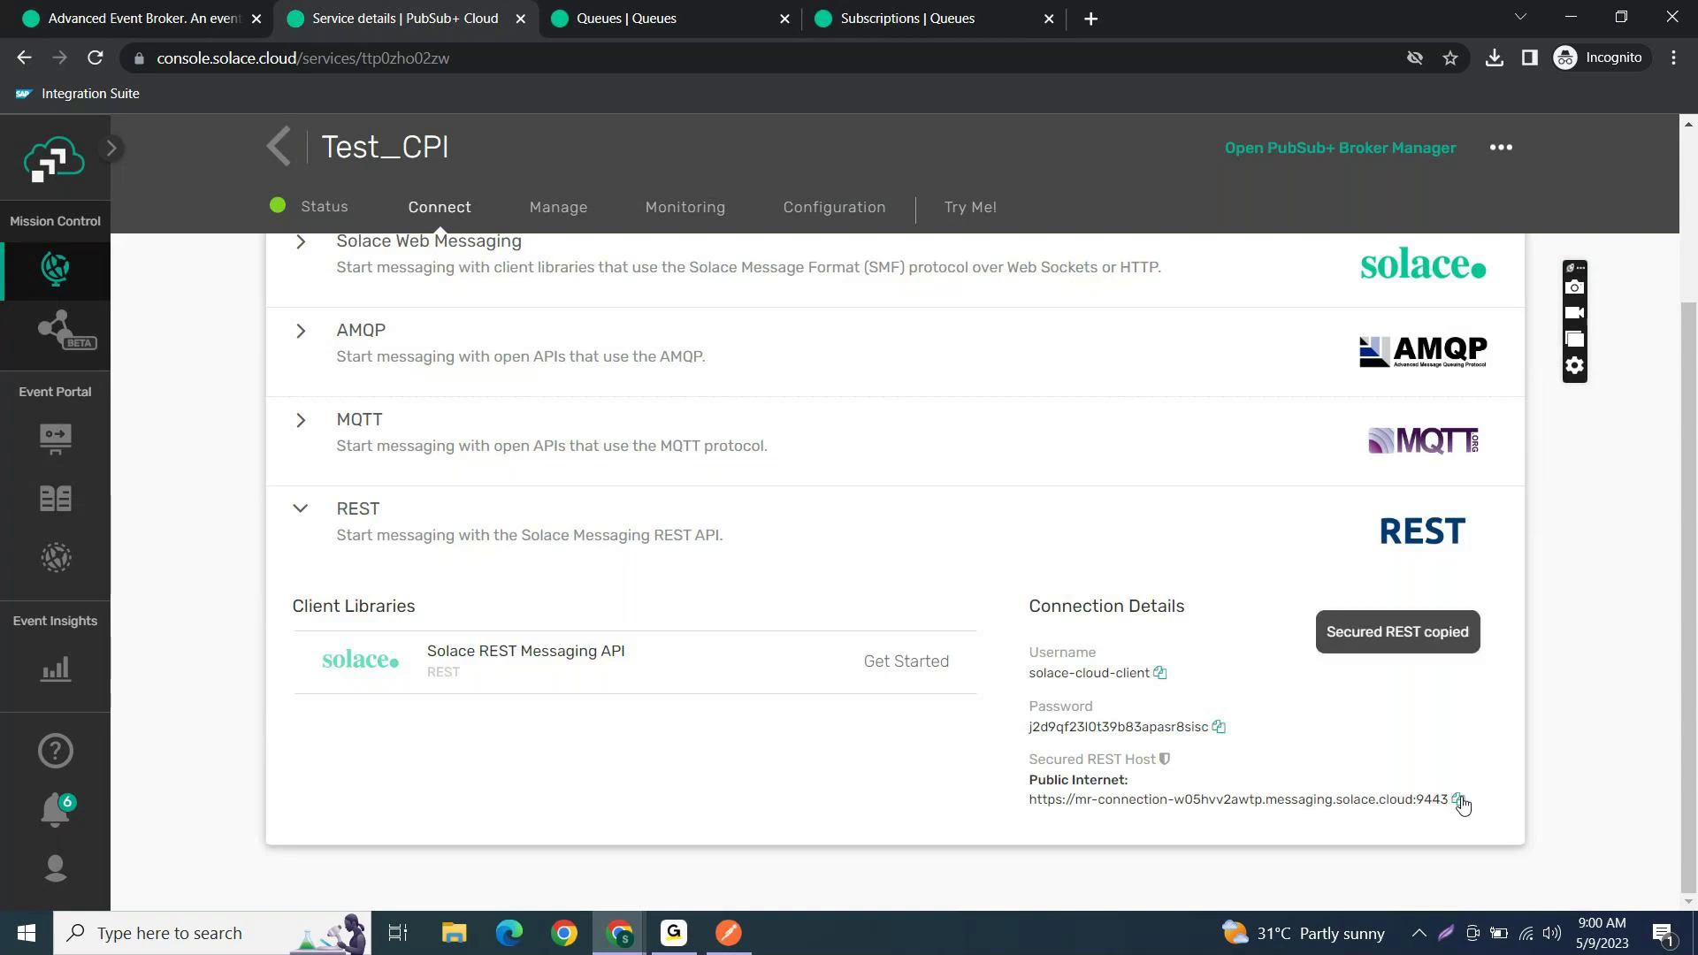
pyautogui.click(301, 510)
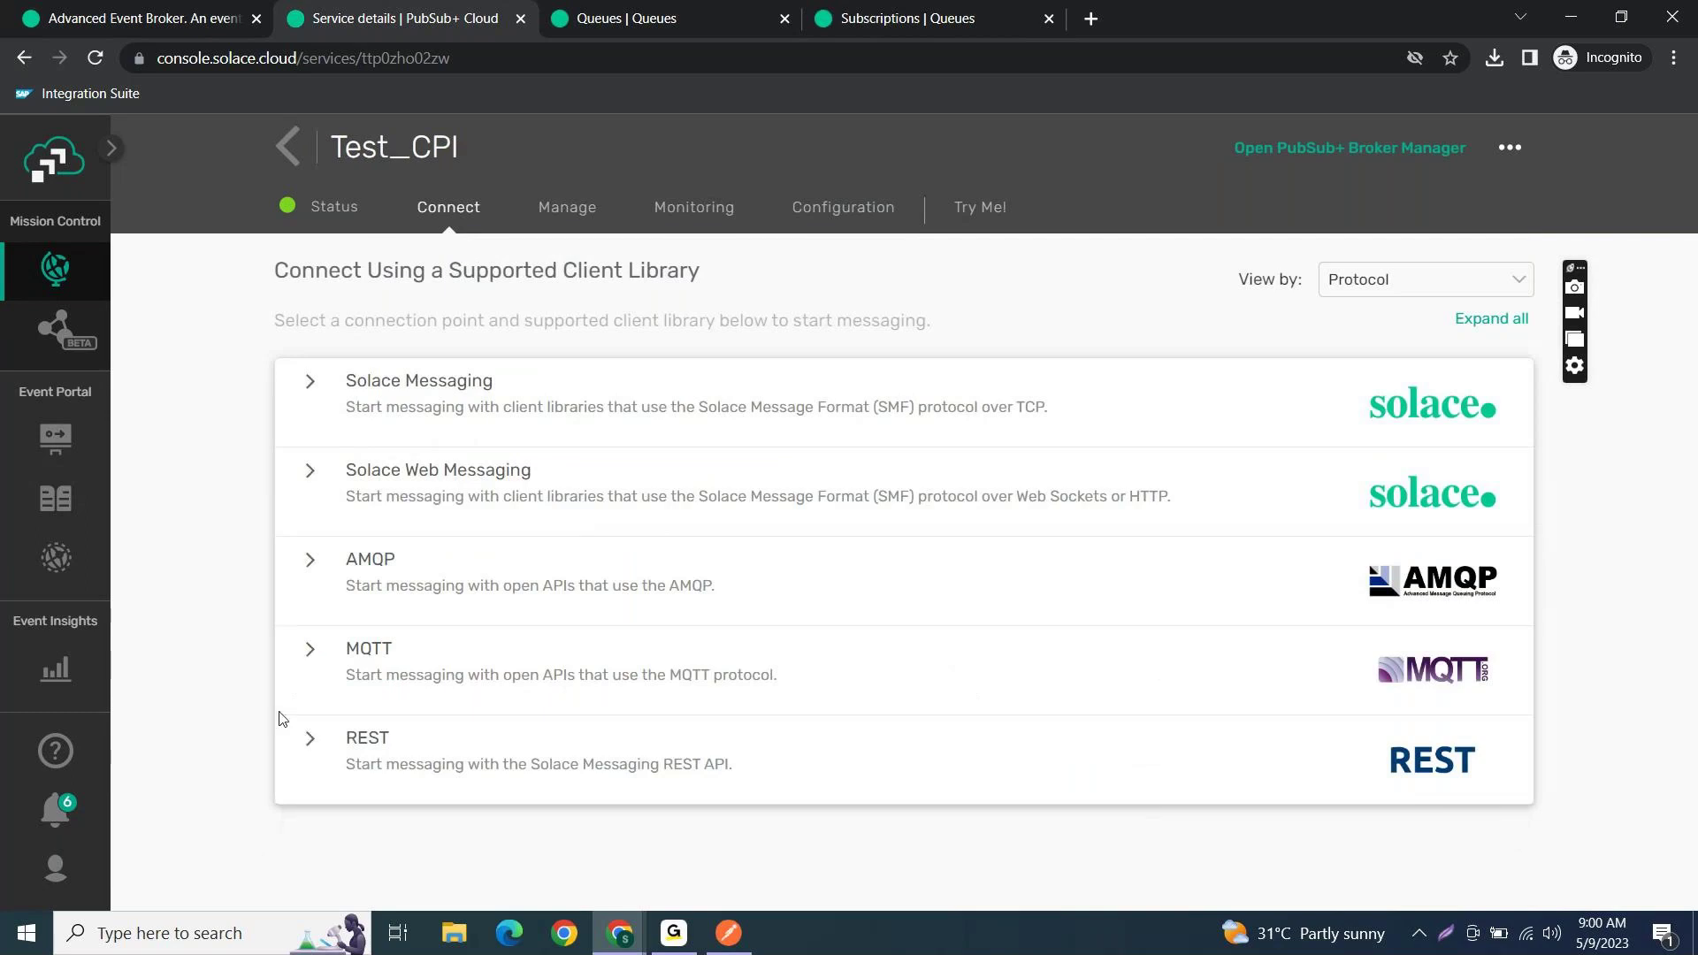
pyautogui.click(309, 750)
pyautogui.scroll(-3, 492, 743)
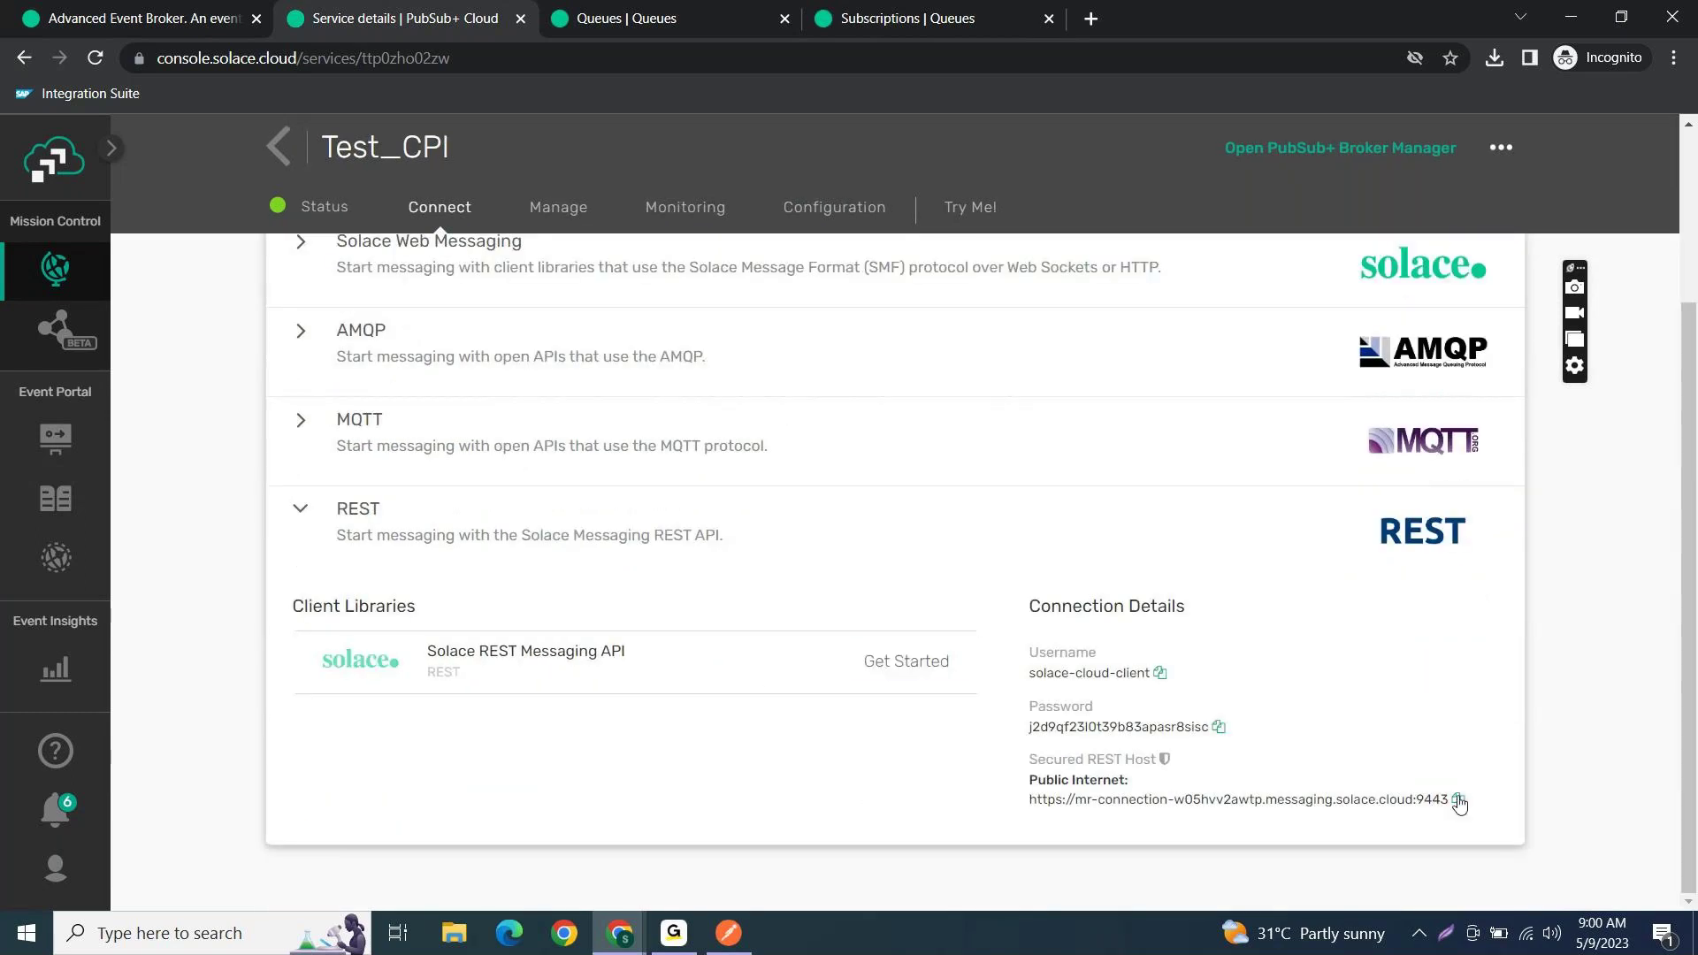
pyautogui.click(1459, 800)
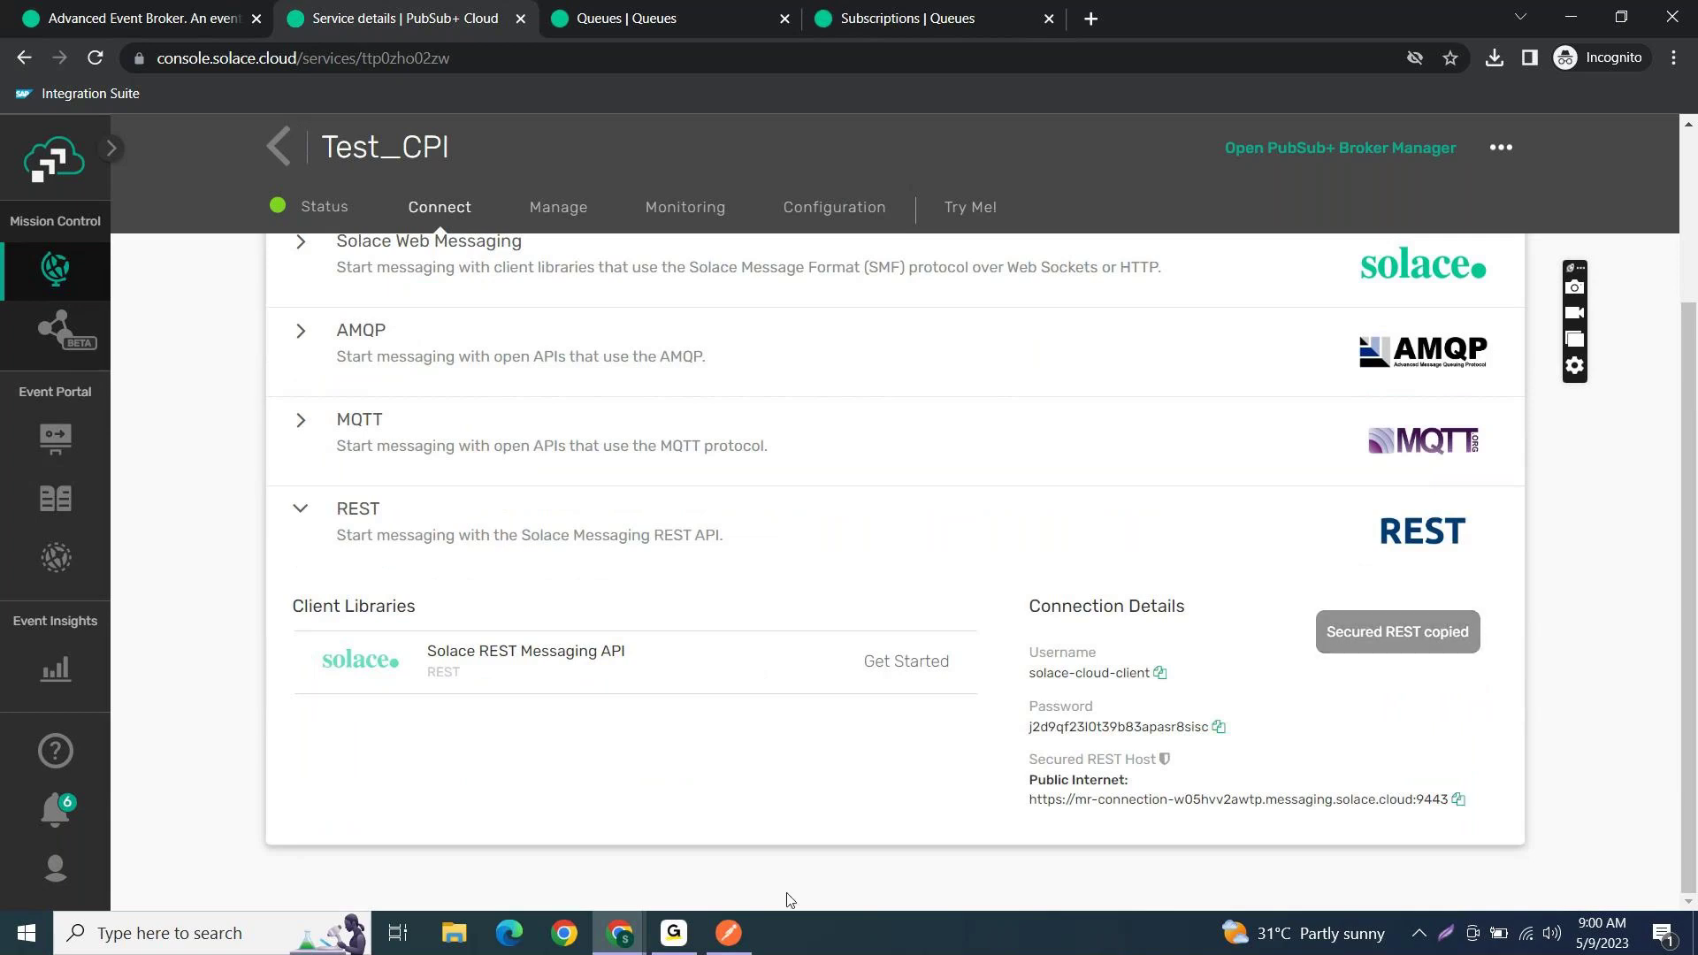
pyautogui.click(250, 935)
pyautogui.write('note')
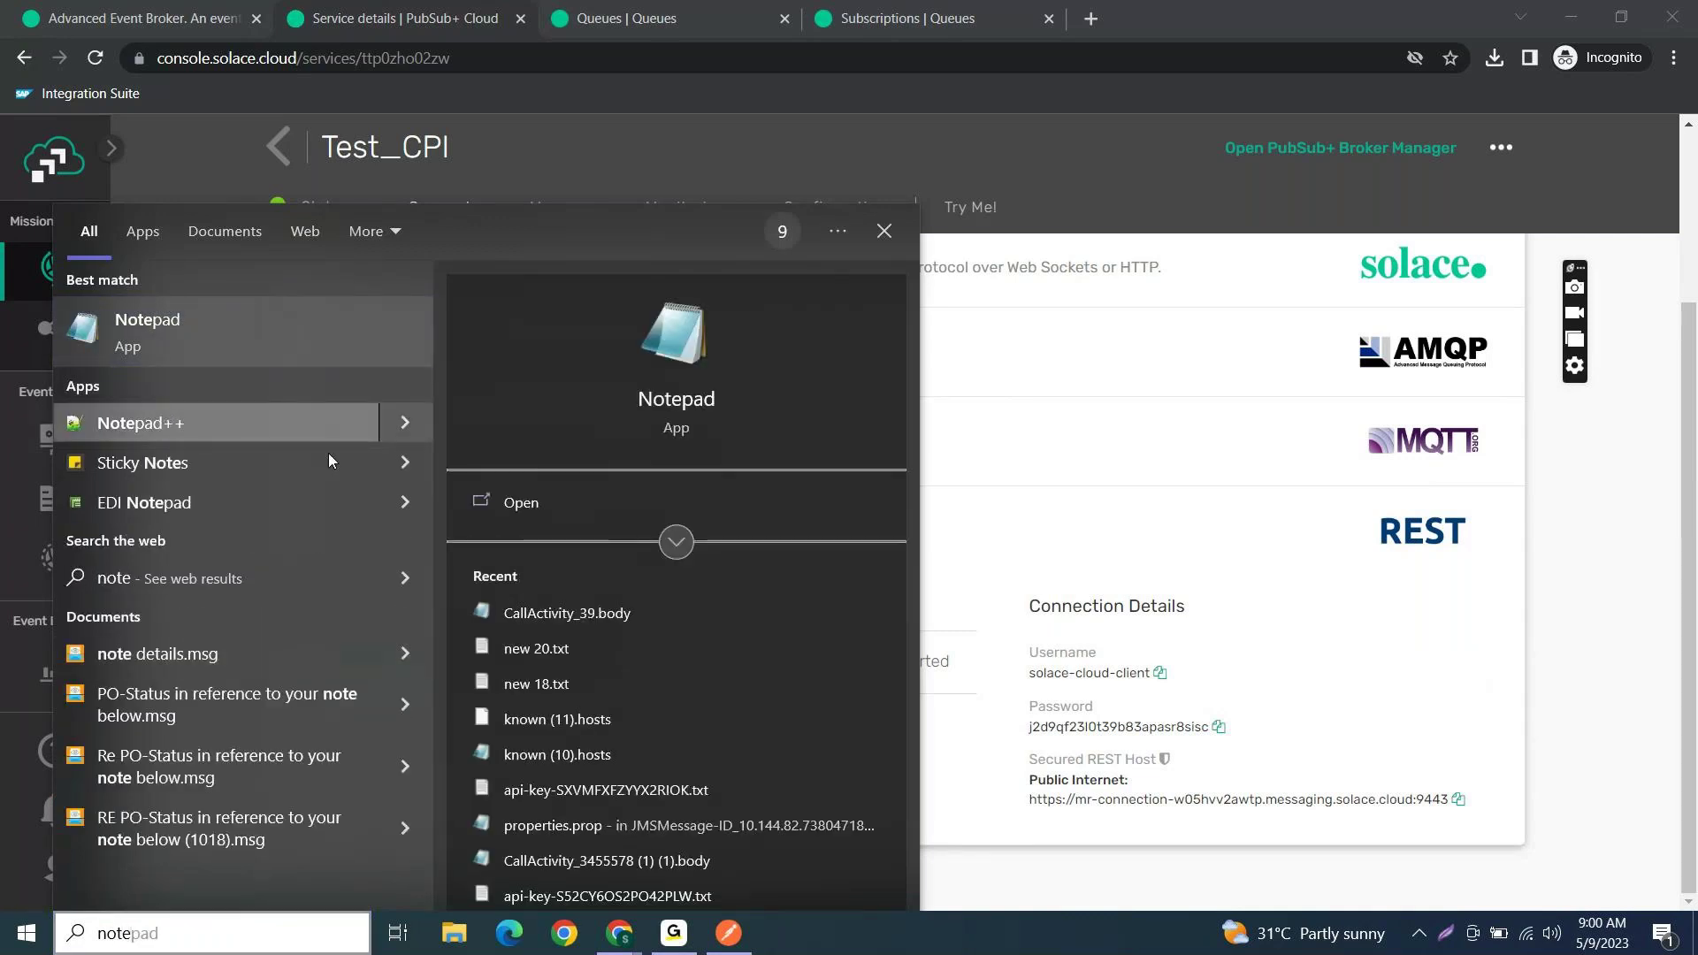
# - In Notepad++, replace the note with the REST host URL and append /Test/Invoice as line 1
pyautogui.click(164, 412)
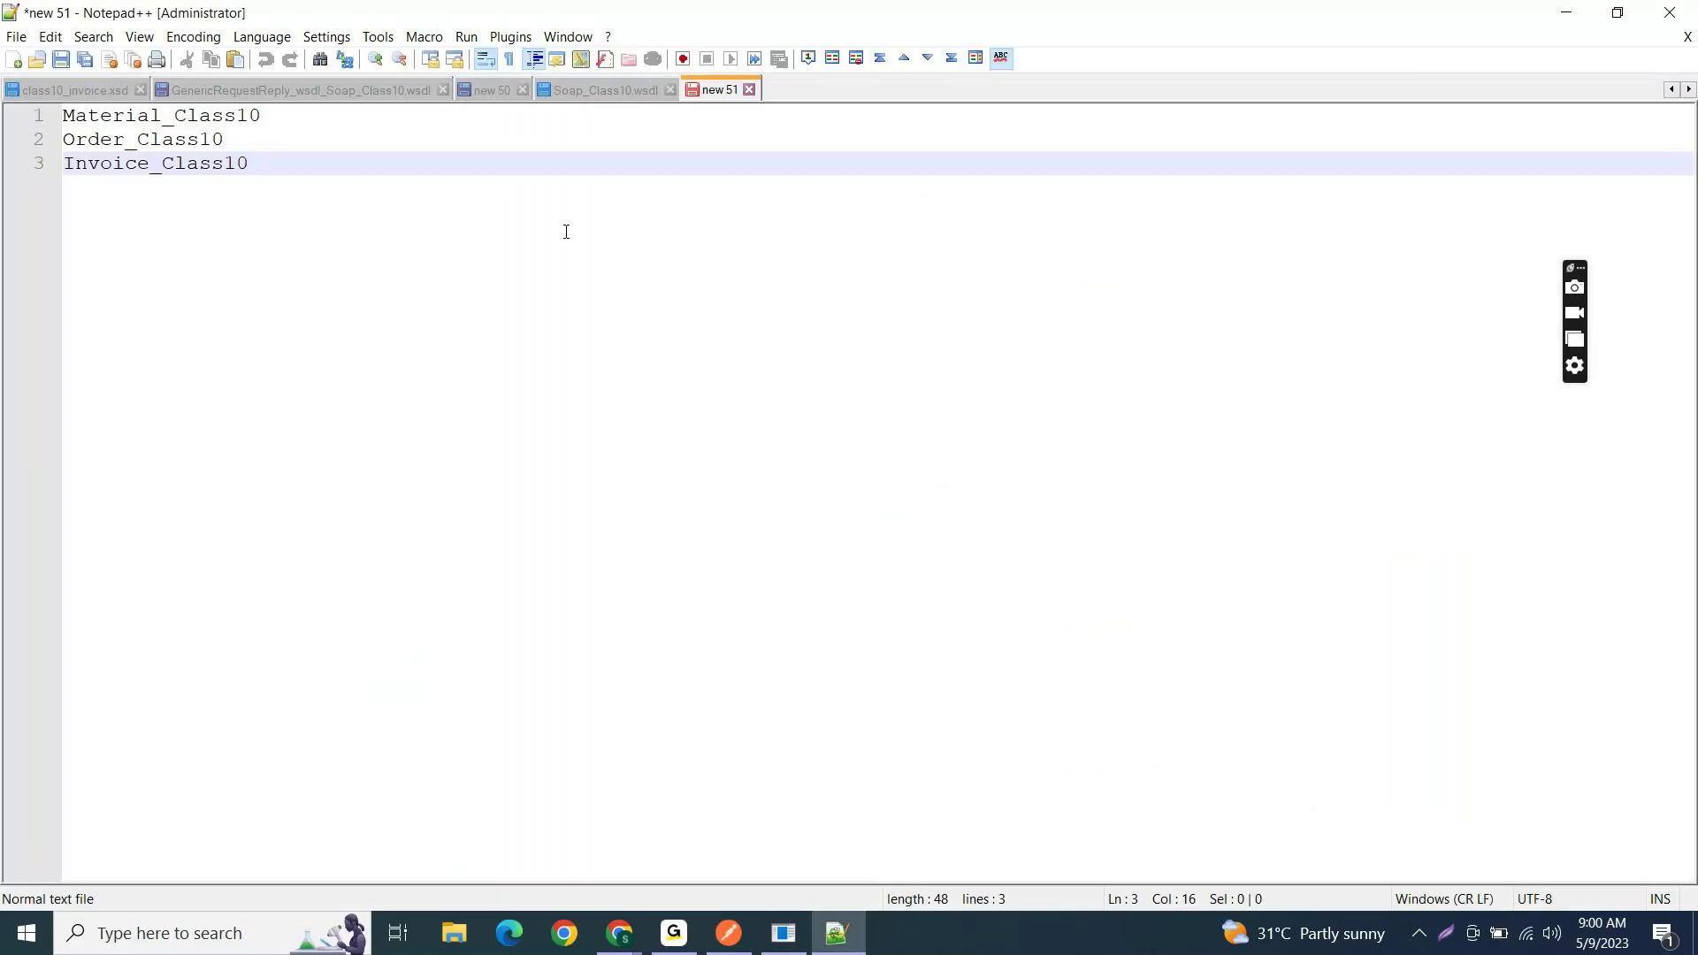
pyautogui.hotkey('ctrl', 'a')
pyautogui.hotkey('ctrl', 'v')
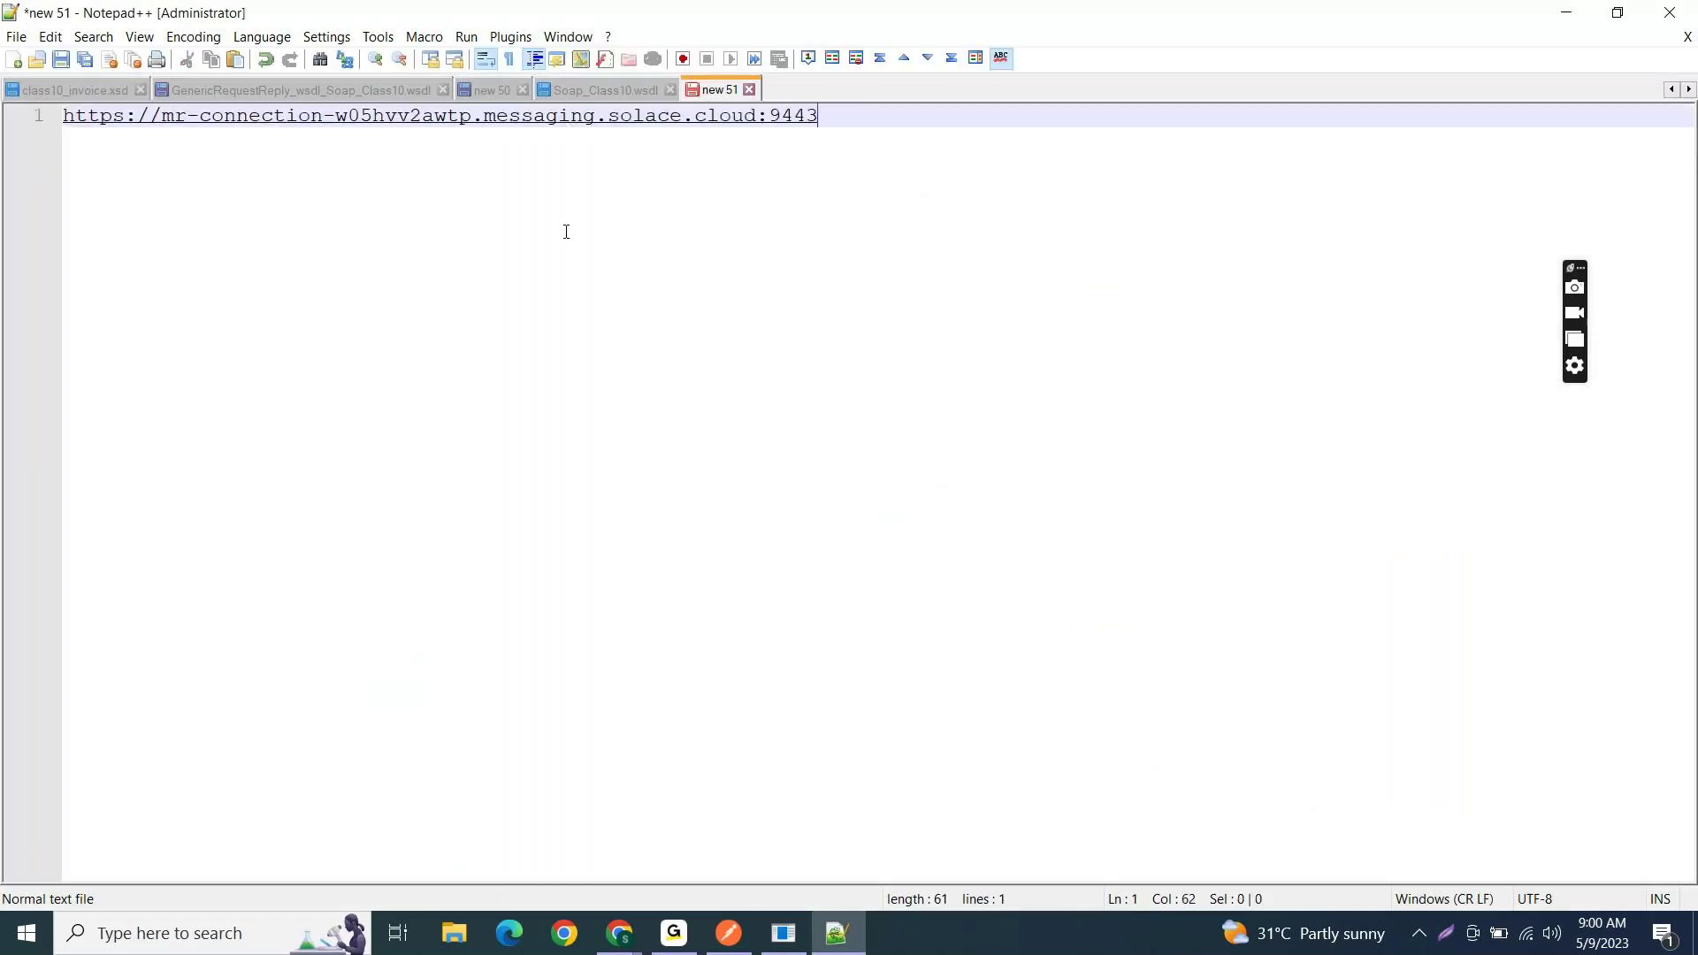
pyautogui.hotkey('alt', 'Tab')
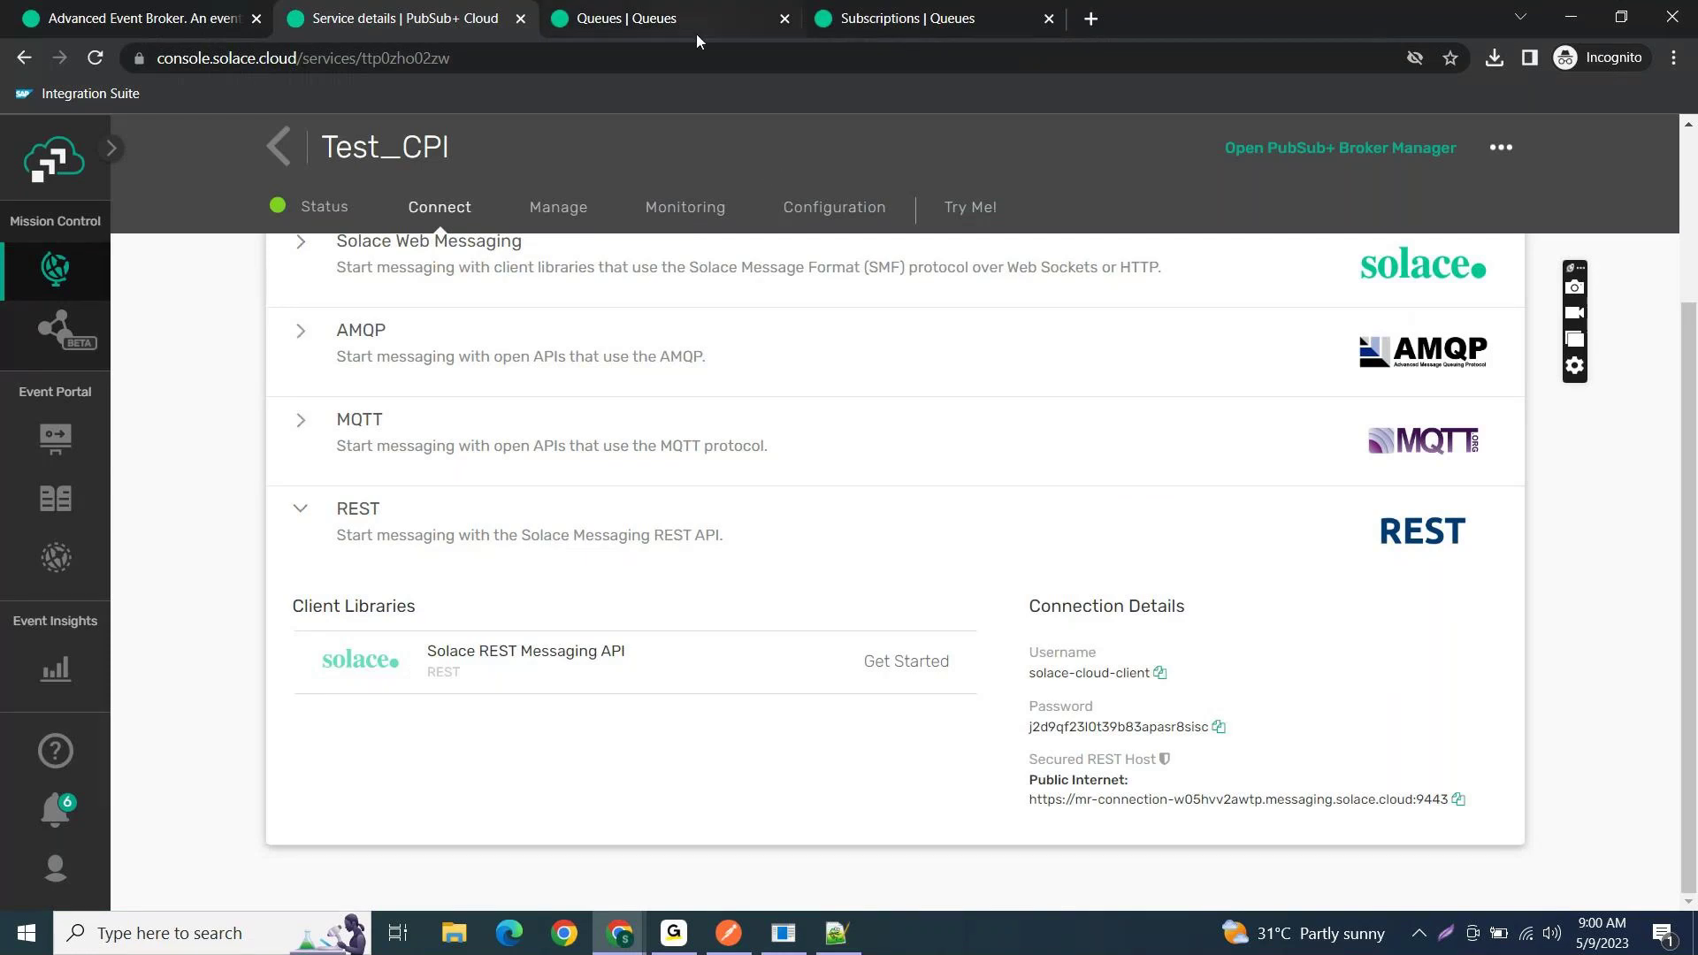
pyautogui.click(880, 27)
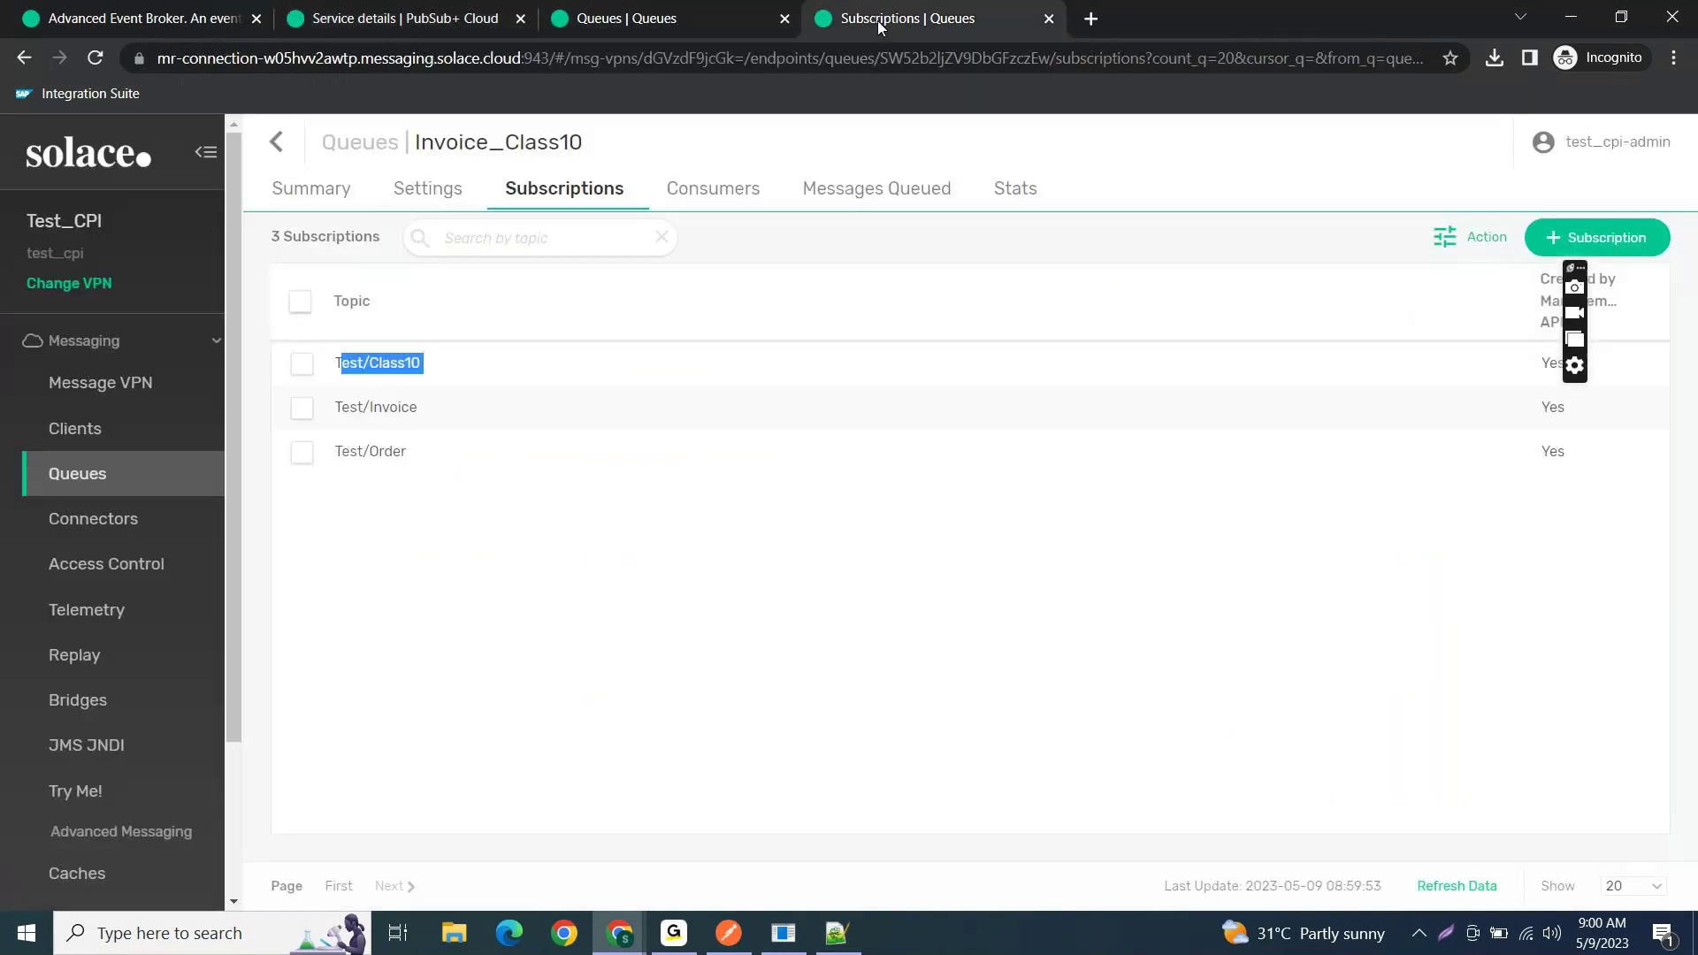
pyautogui.moveTo(428, 412); pyautogui.dragTo(336, 418)
pyautogui.click(340, 418)
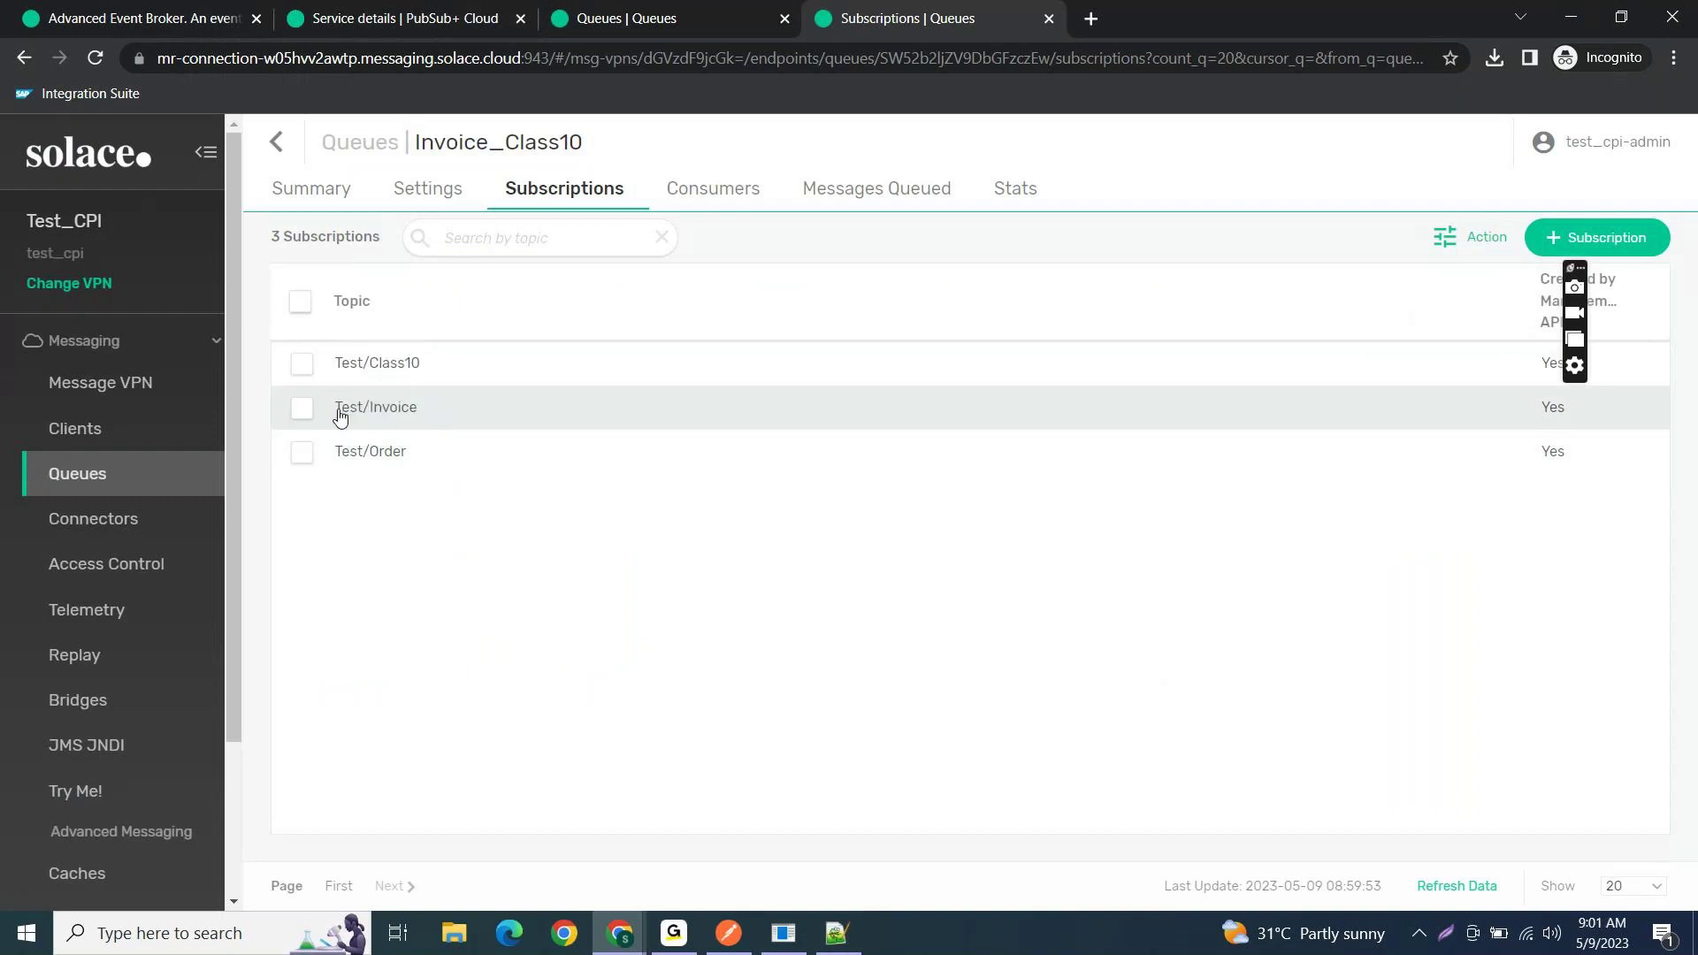
pyautogui.hotkey('alt', 'Tab')
pyautogui.write('/')
pyautogui.hotkey('ctrl', 'v')
pyautogui.hotkey('ctrl', 'z')
pyautogui.write('Test')
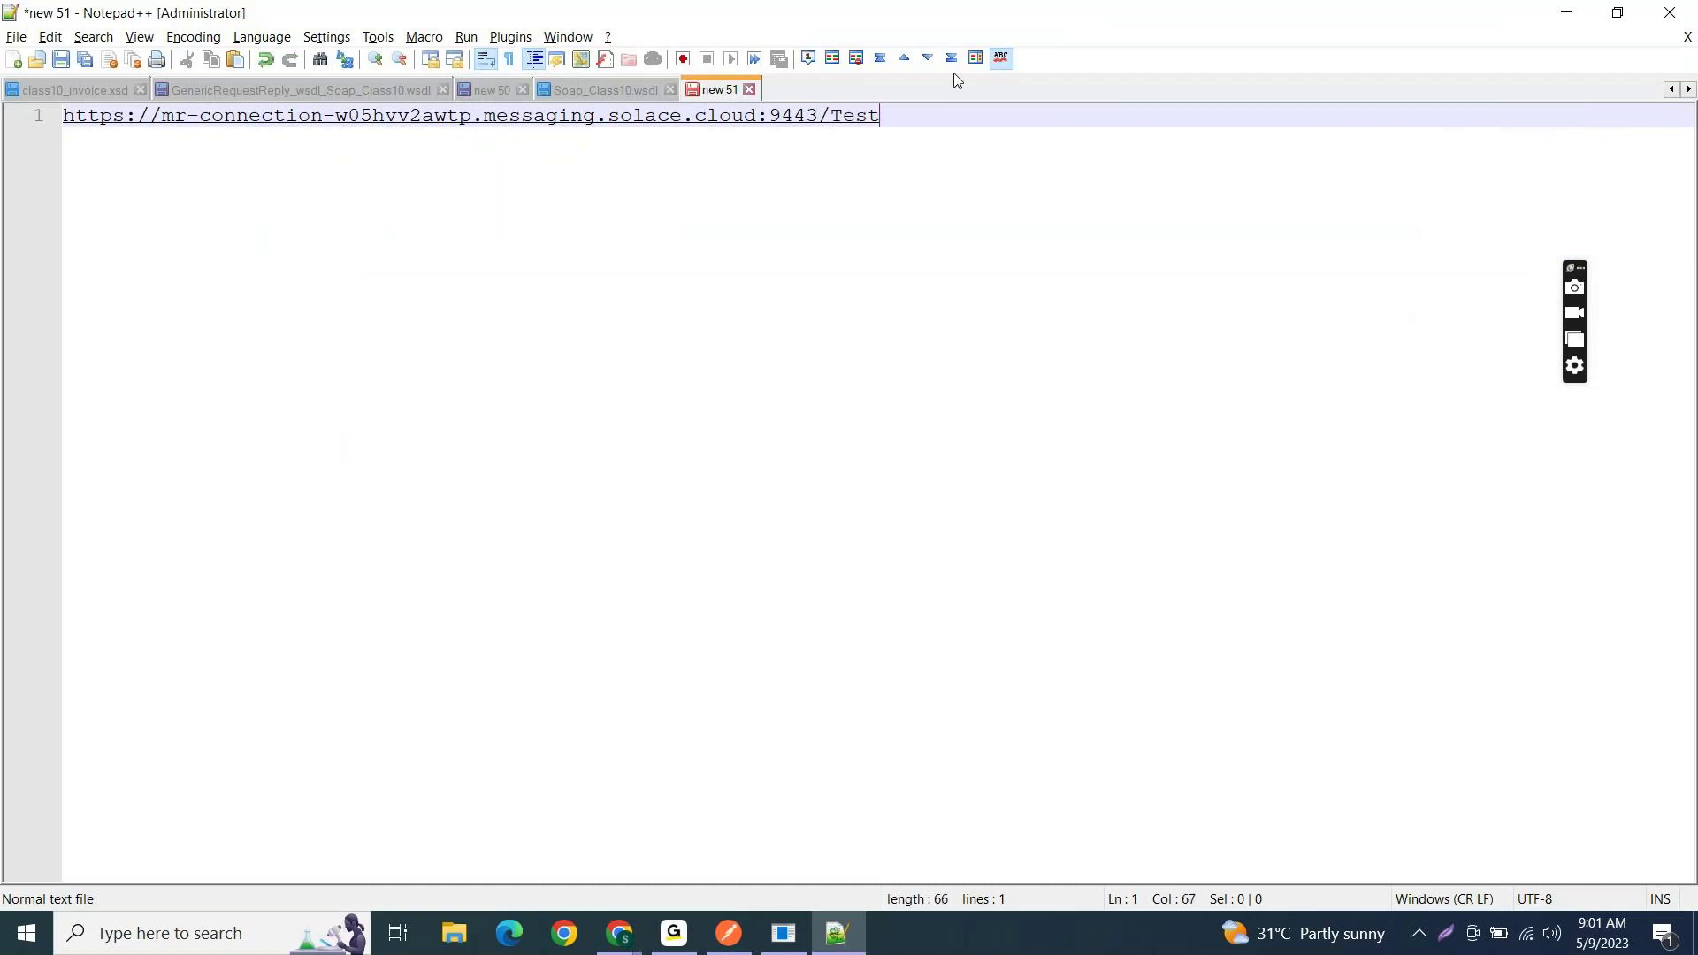
pyautogui.write('/Invoice')
pyautogui.press('Return')
# - Add line 2 as the host plus /Test/Class10 and line 3 as the host plus /Test/Order
pyautogui.hotkey('ctrl', 'v')
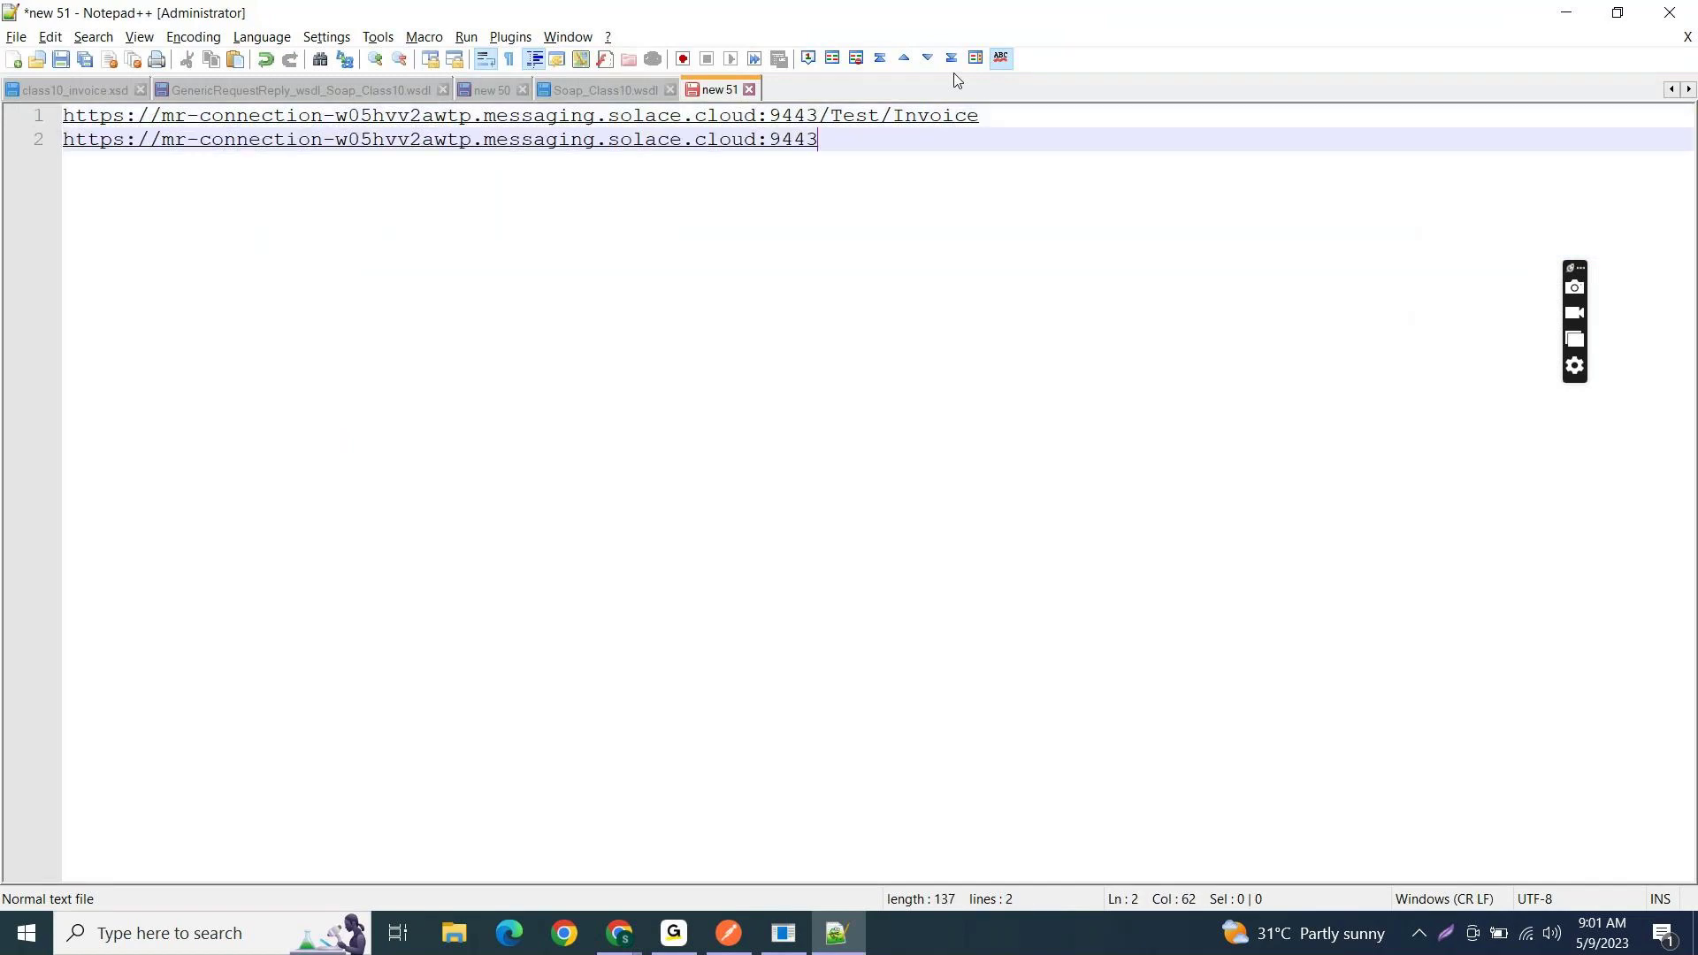
pyautogui.write('/Test/')
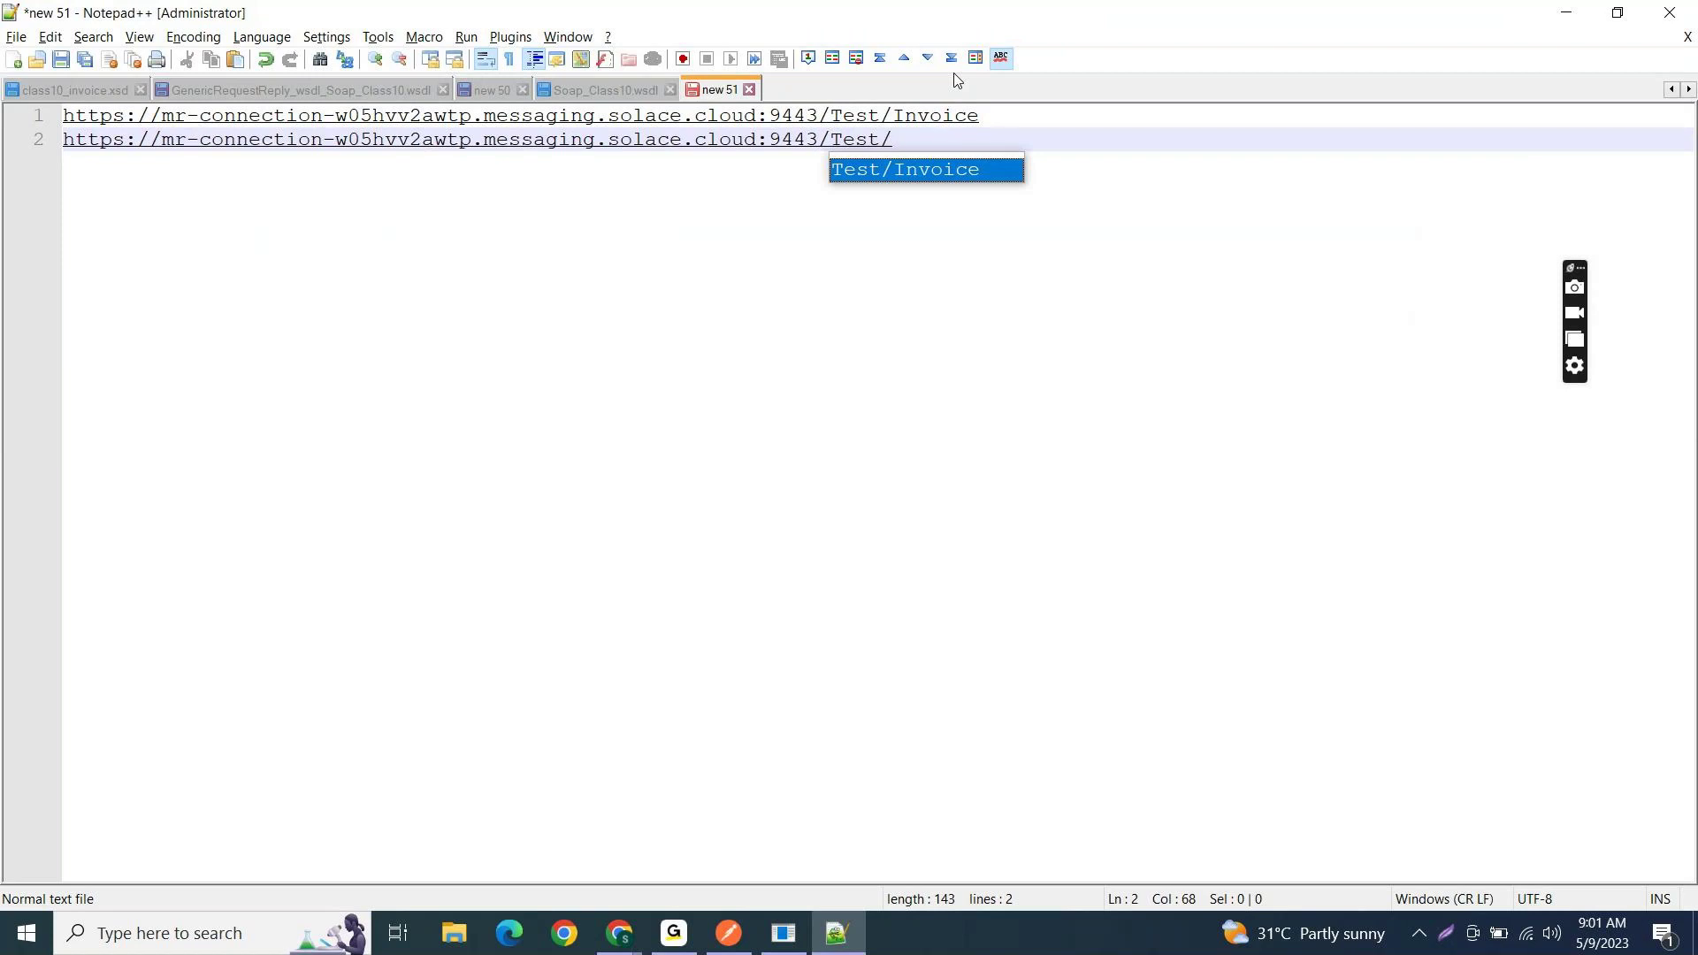
pyautogui.hotkey('alt', 'Tab')
pyautogui.hotkey('alt', 'Tab')
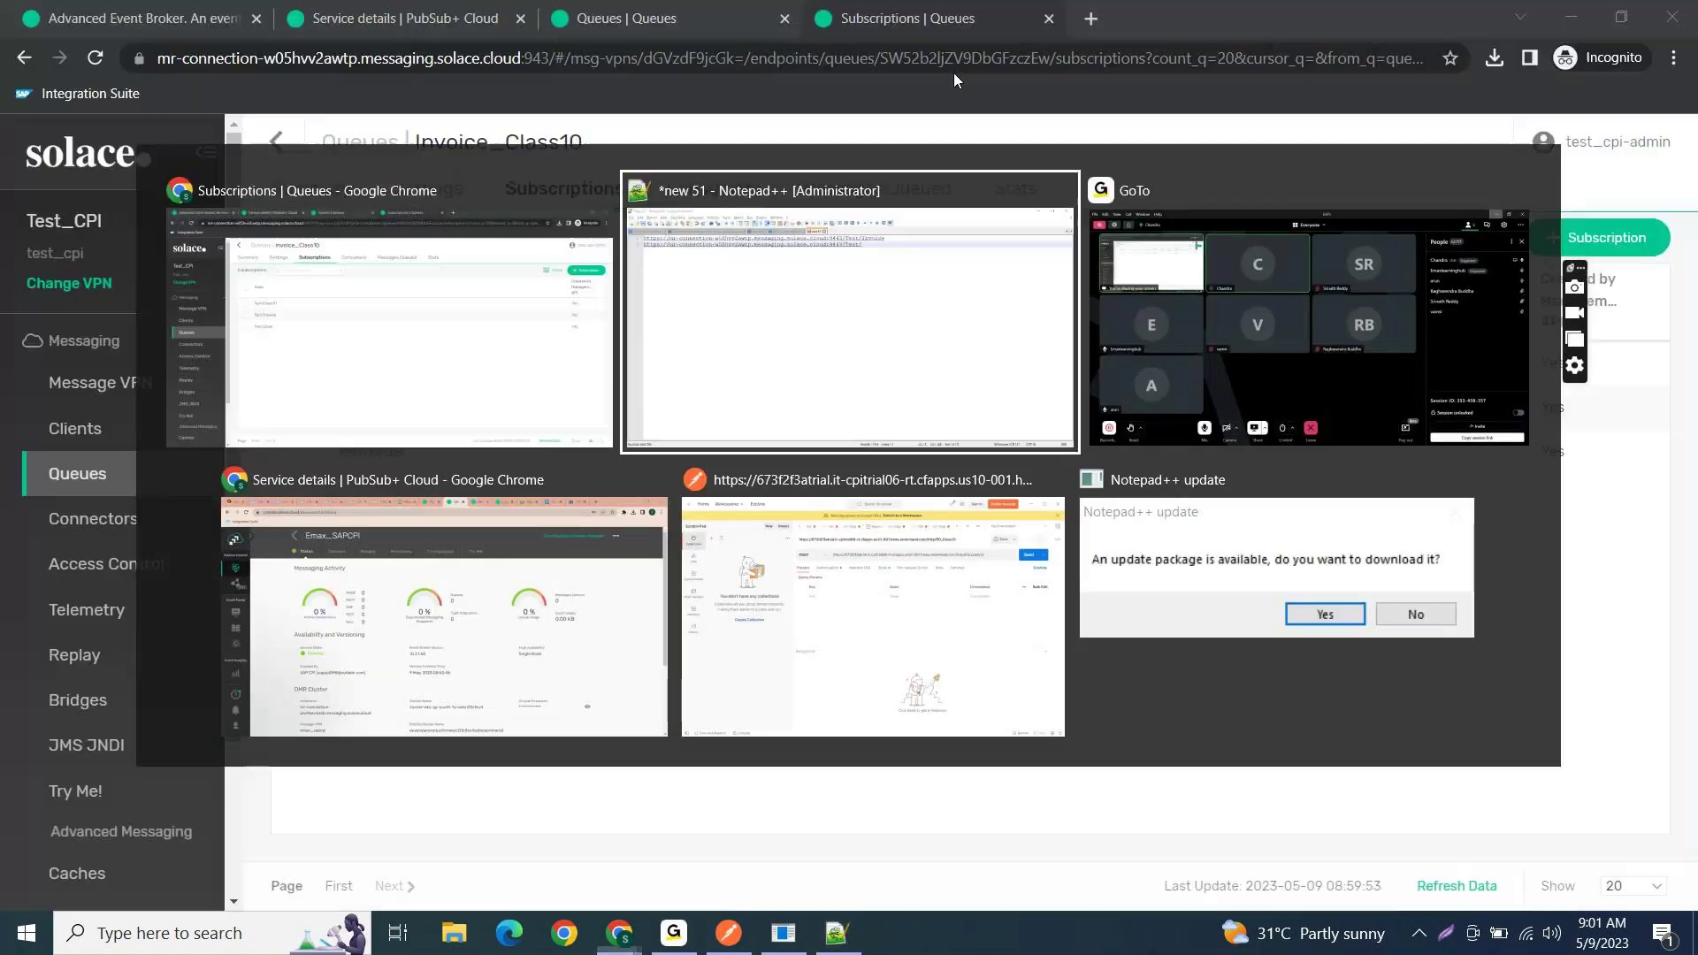
pyautogui.write('Class10')
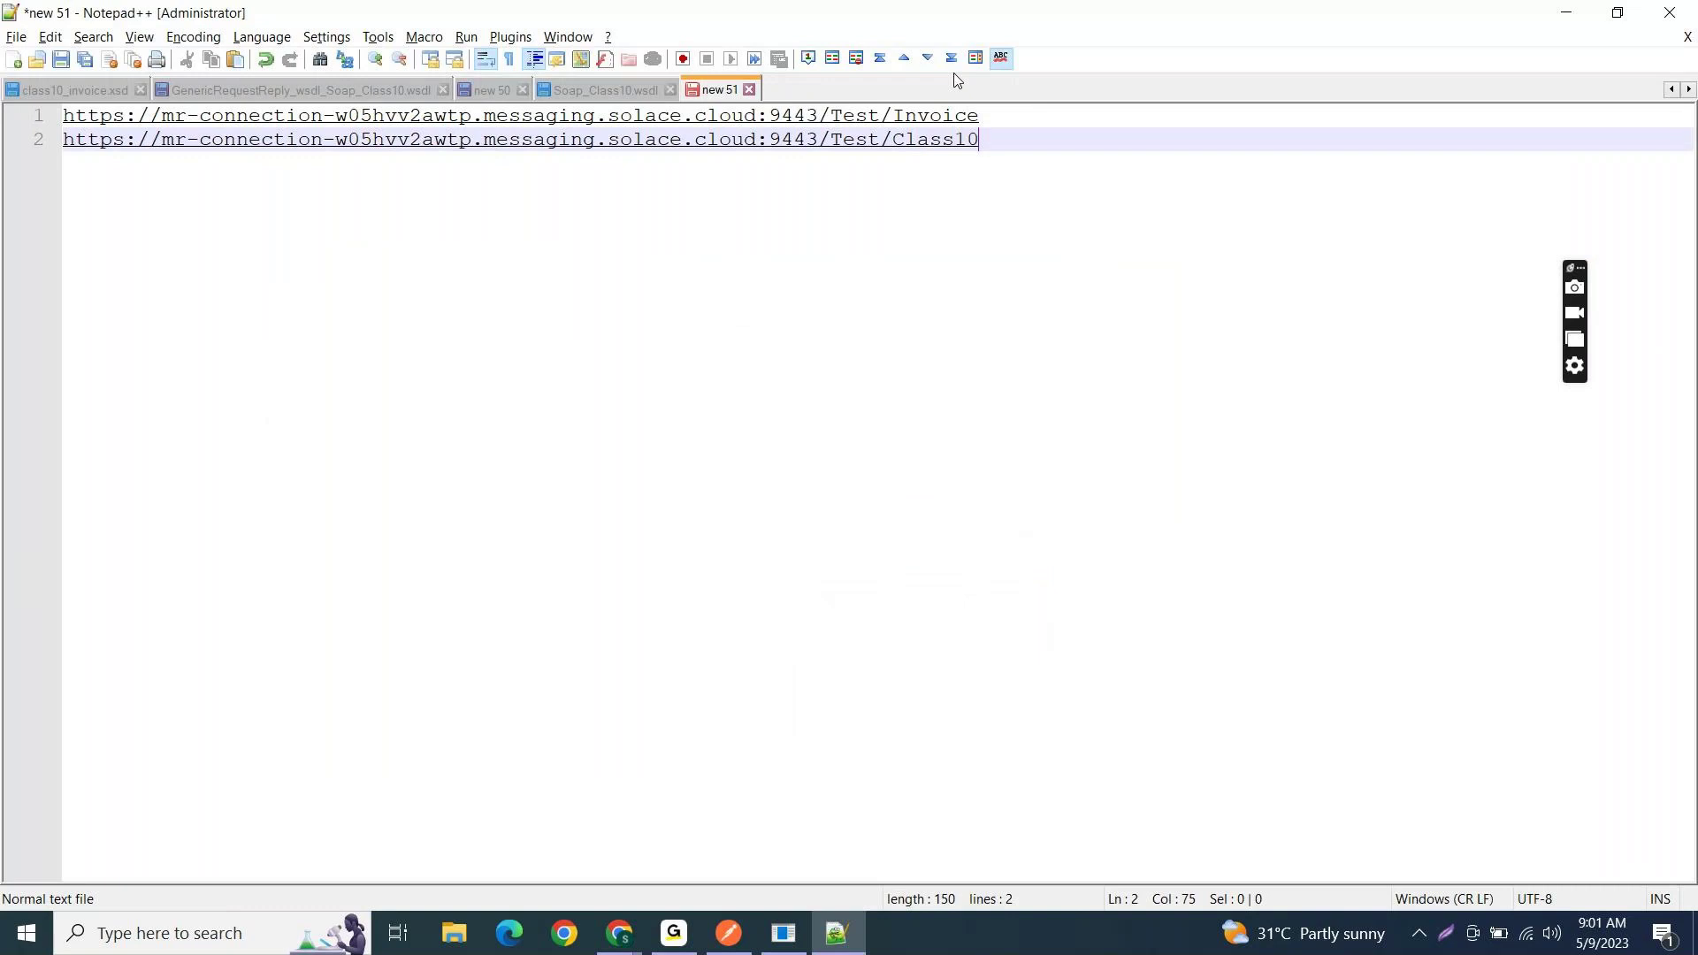
pyautogui.press('Return')
pyautogui.hotkey('alt', 'Tab')
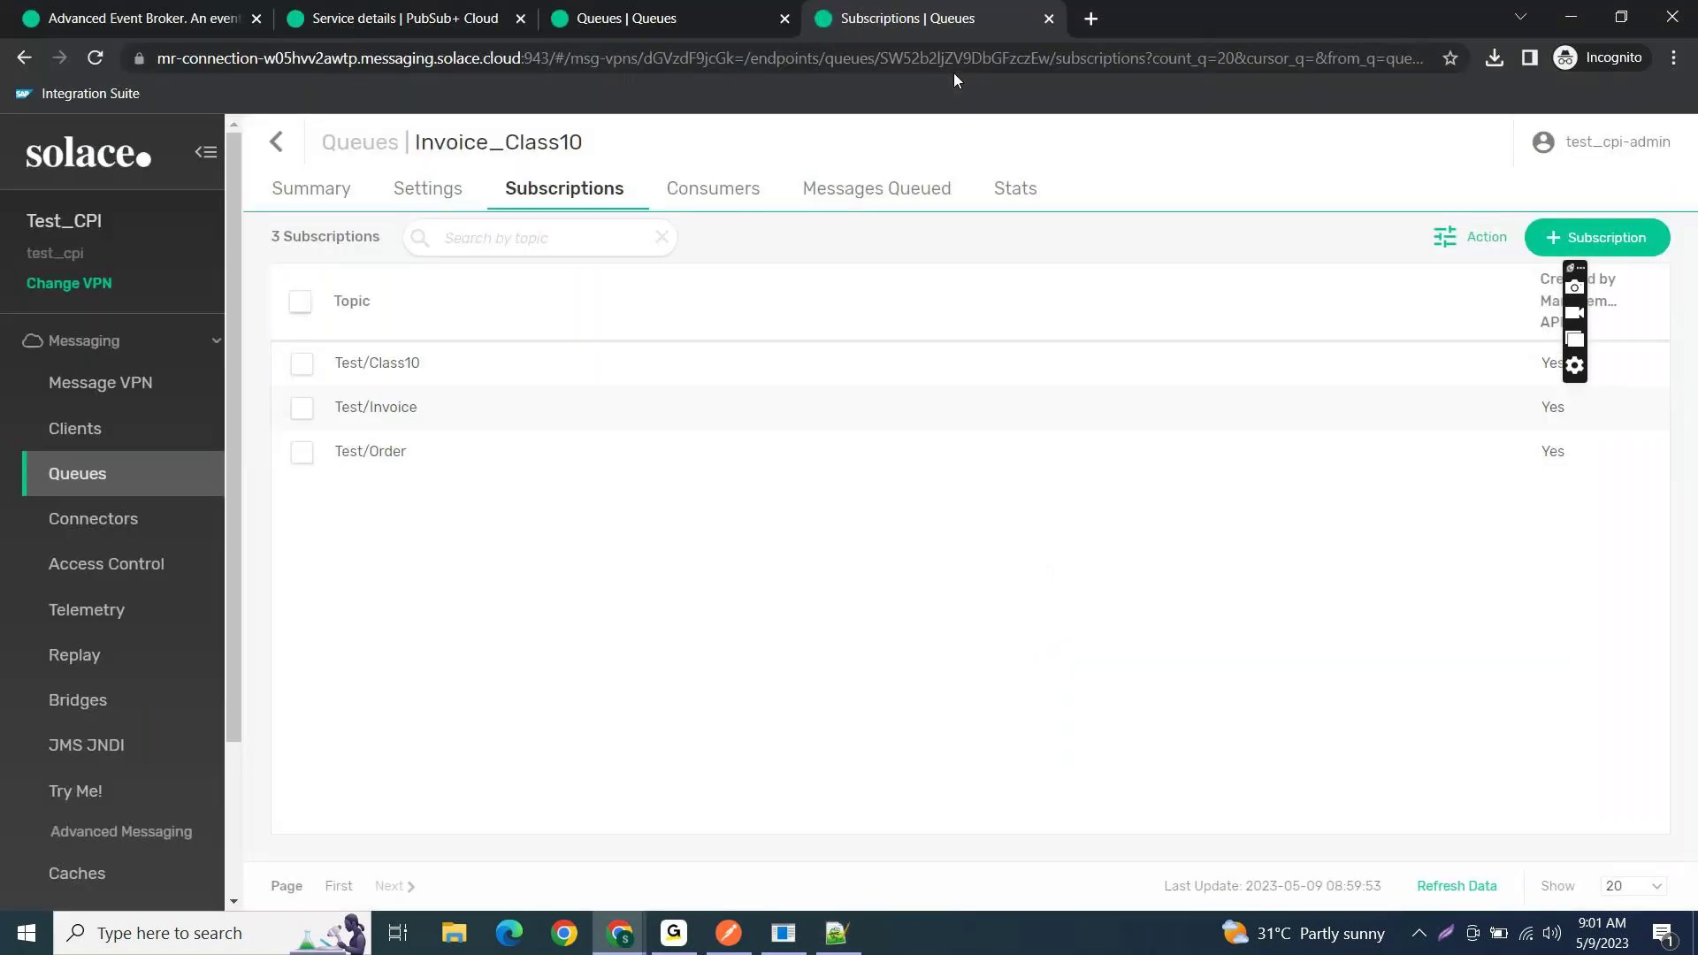
pyautogui.hotkey('alt', 'Tab')
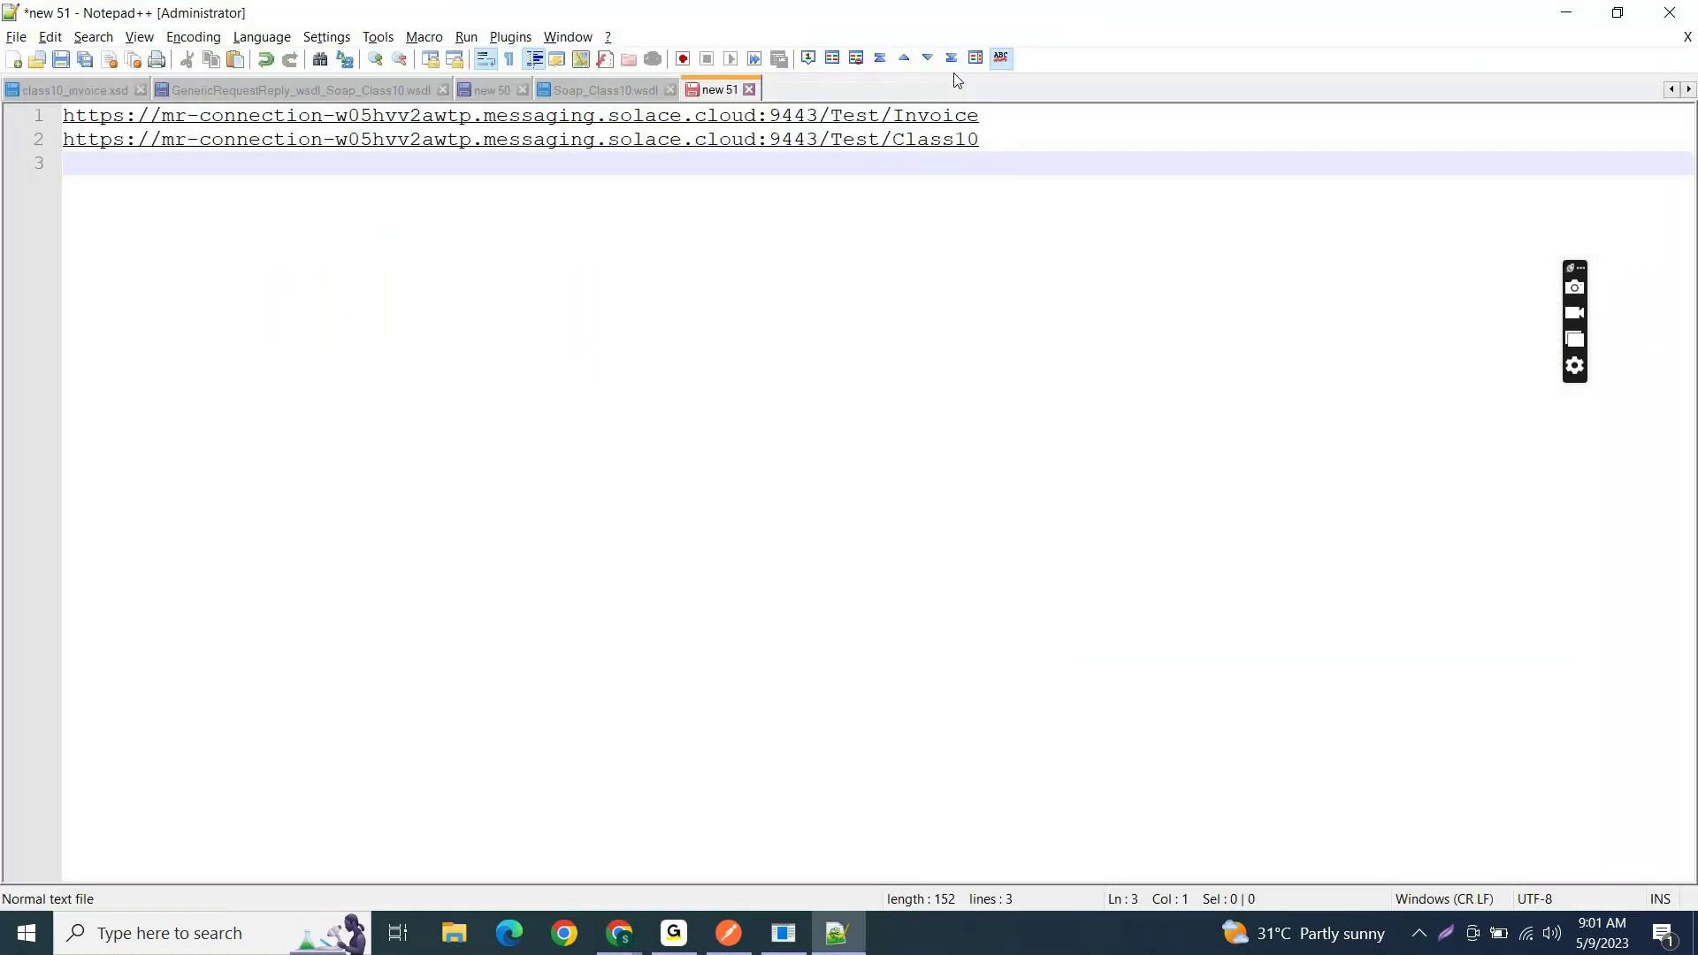
pyautogui.hotkey('ctrl', 'v')
pyautogui.write('/Test')
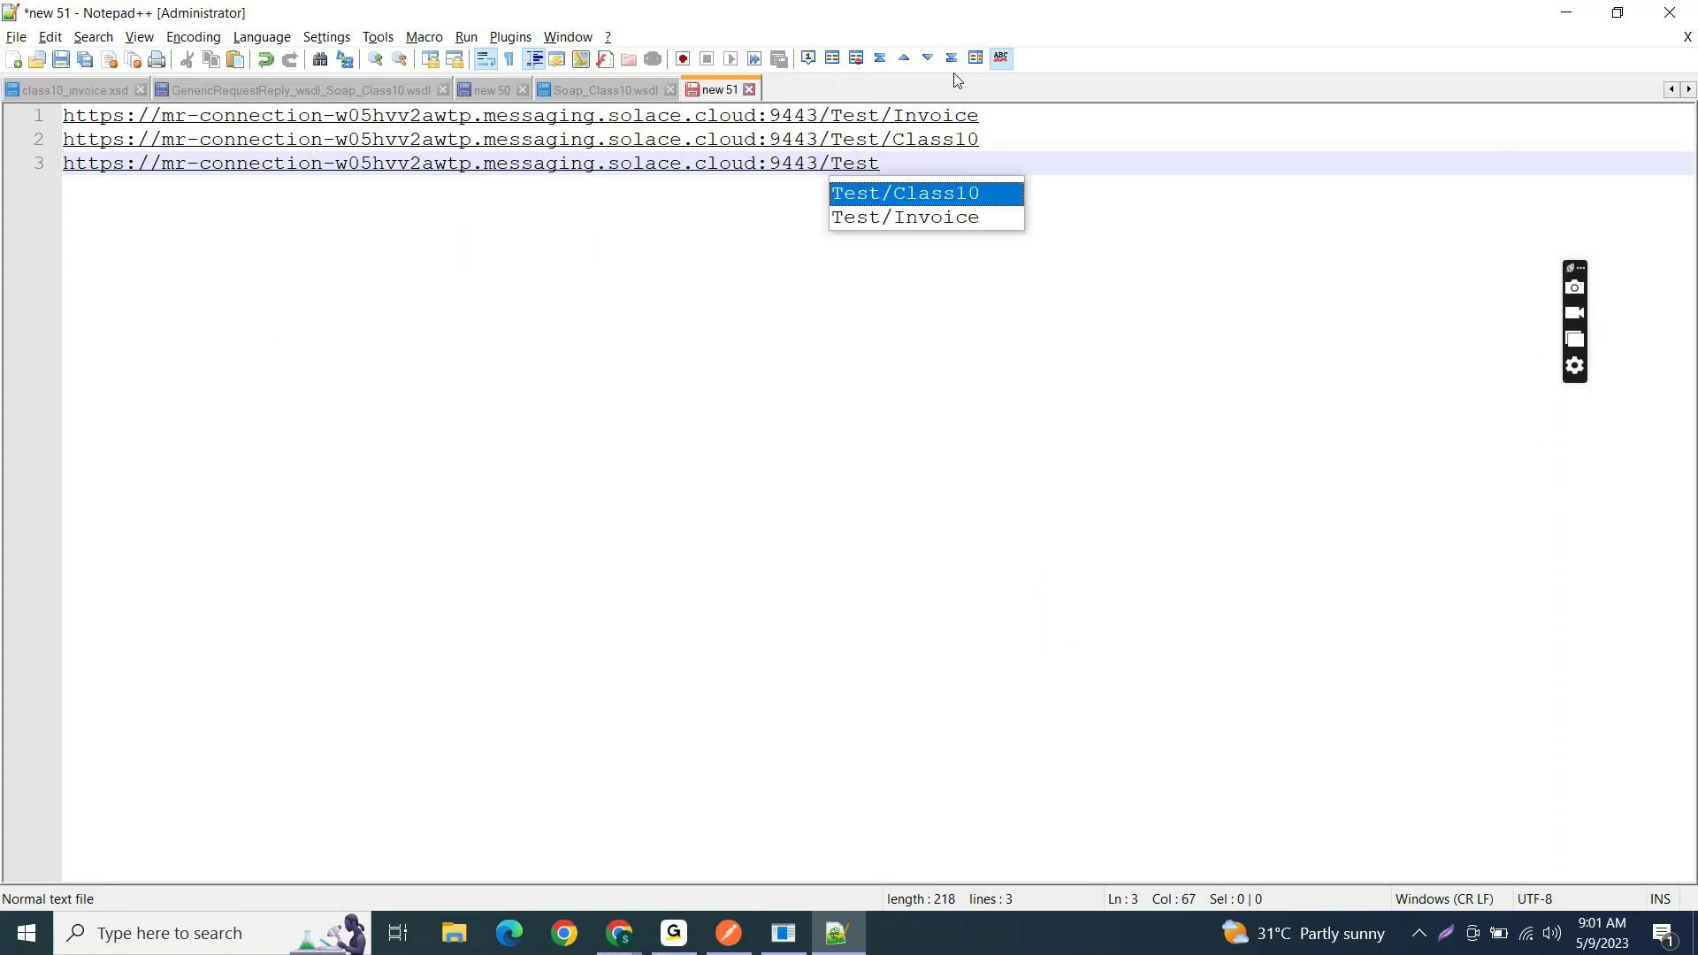
pyautogui.write('/Order')
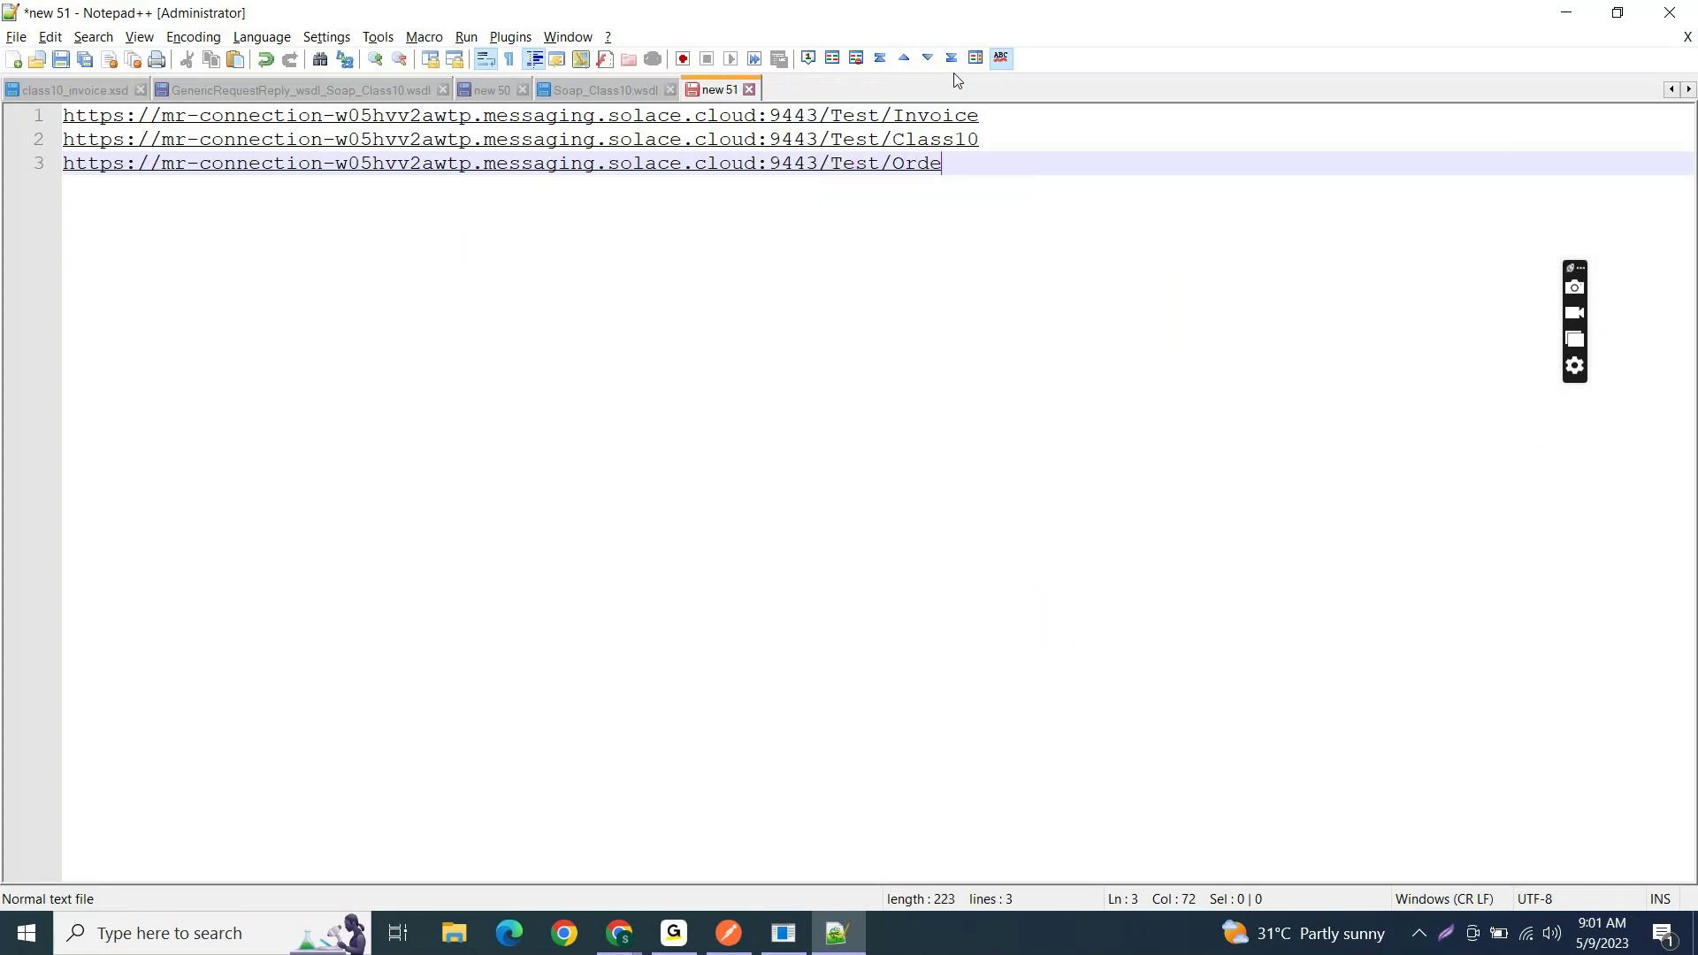
# - Select the full Test/Invoice URL on line 1
pyautogui.hotkey('alt', 'Tab')
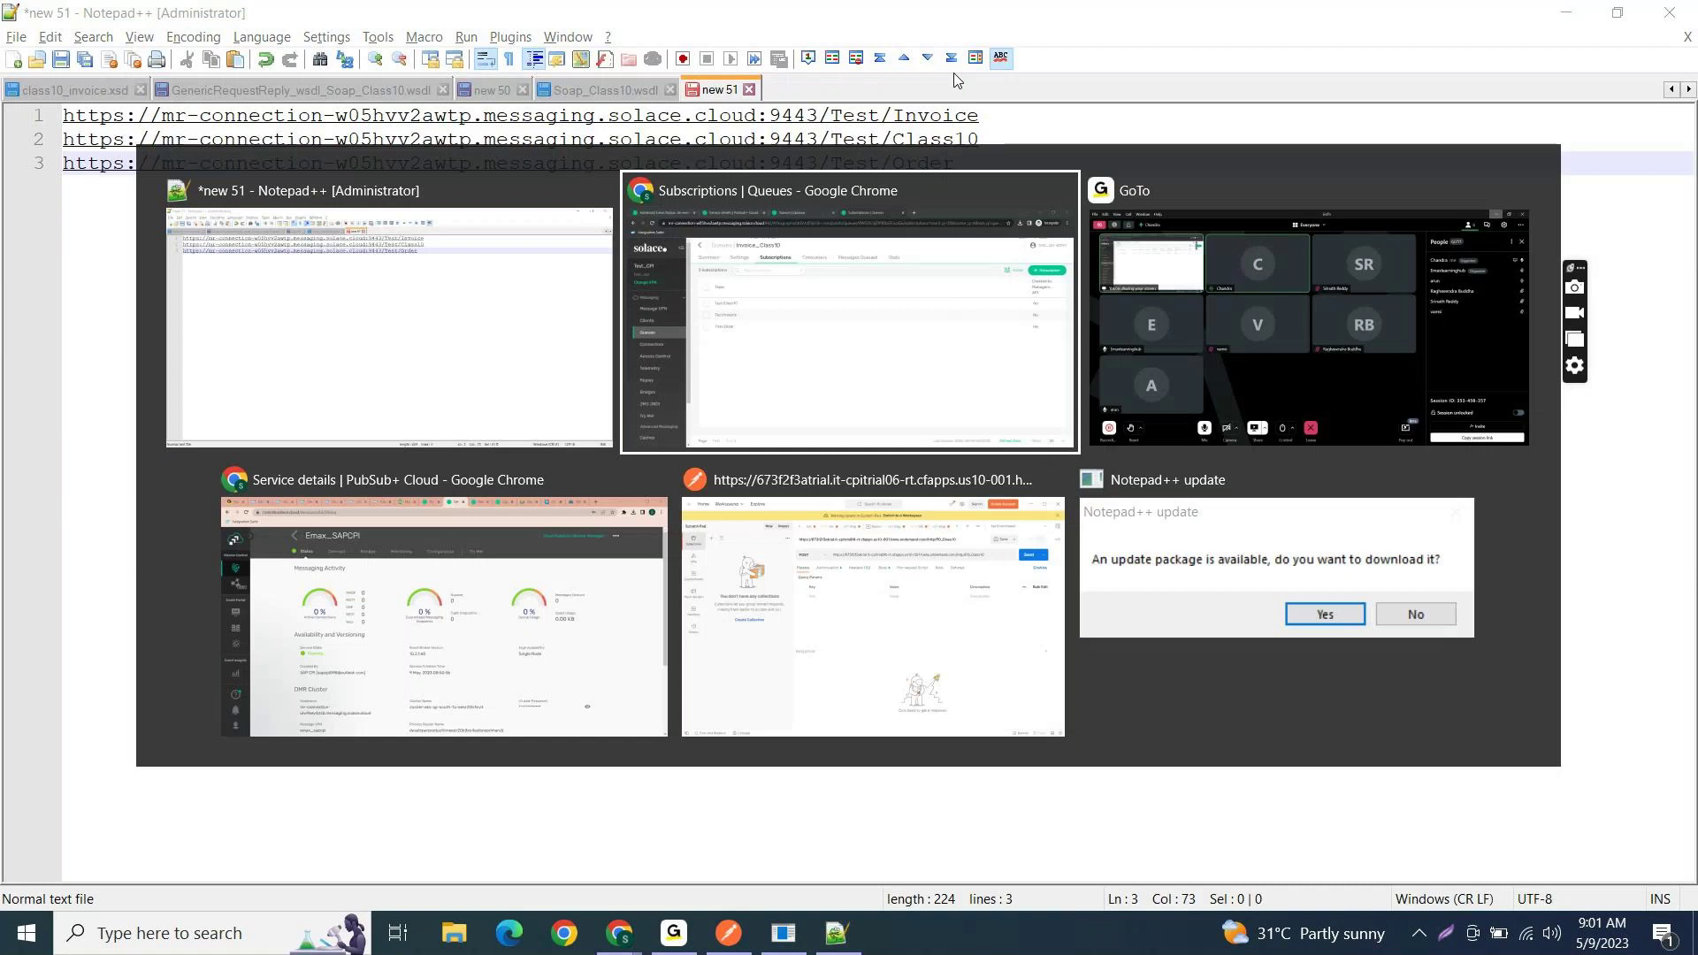
pyautogui.press('Escape')
pyautogui.hotkey('alt', 'Tab')
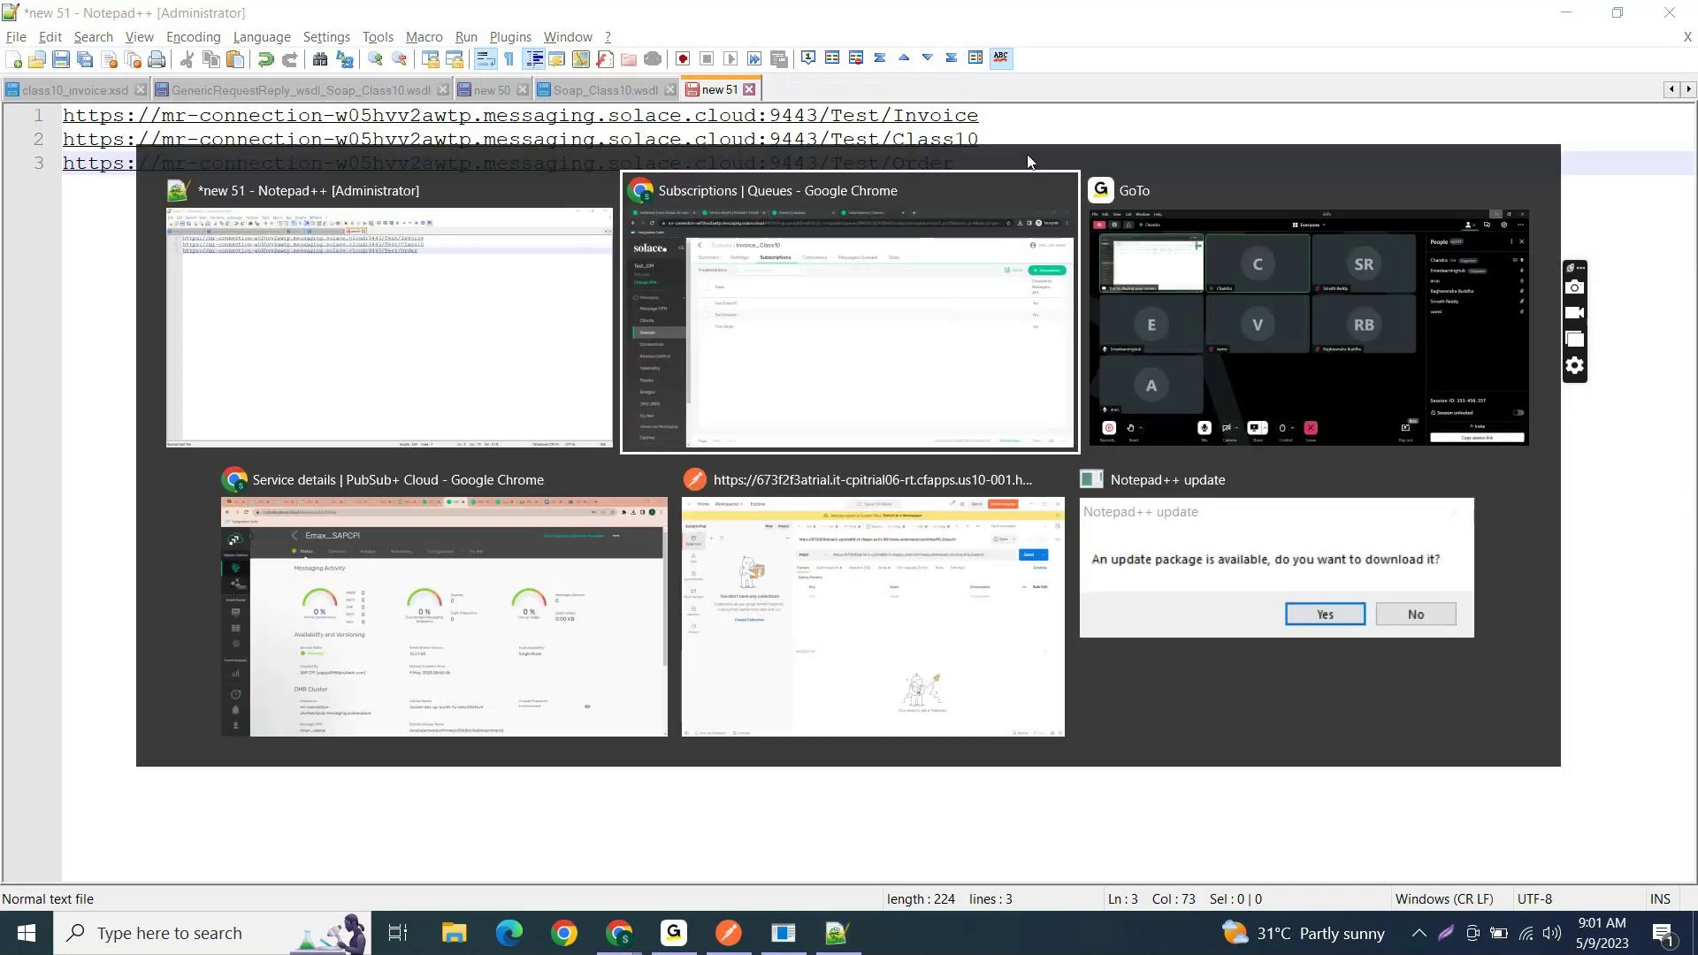
pyautogui.hotkey('alt', 'Tab')
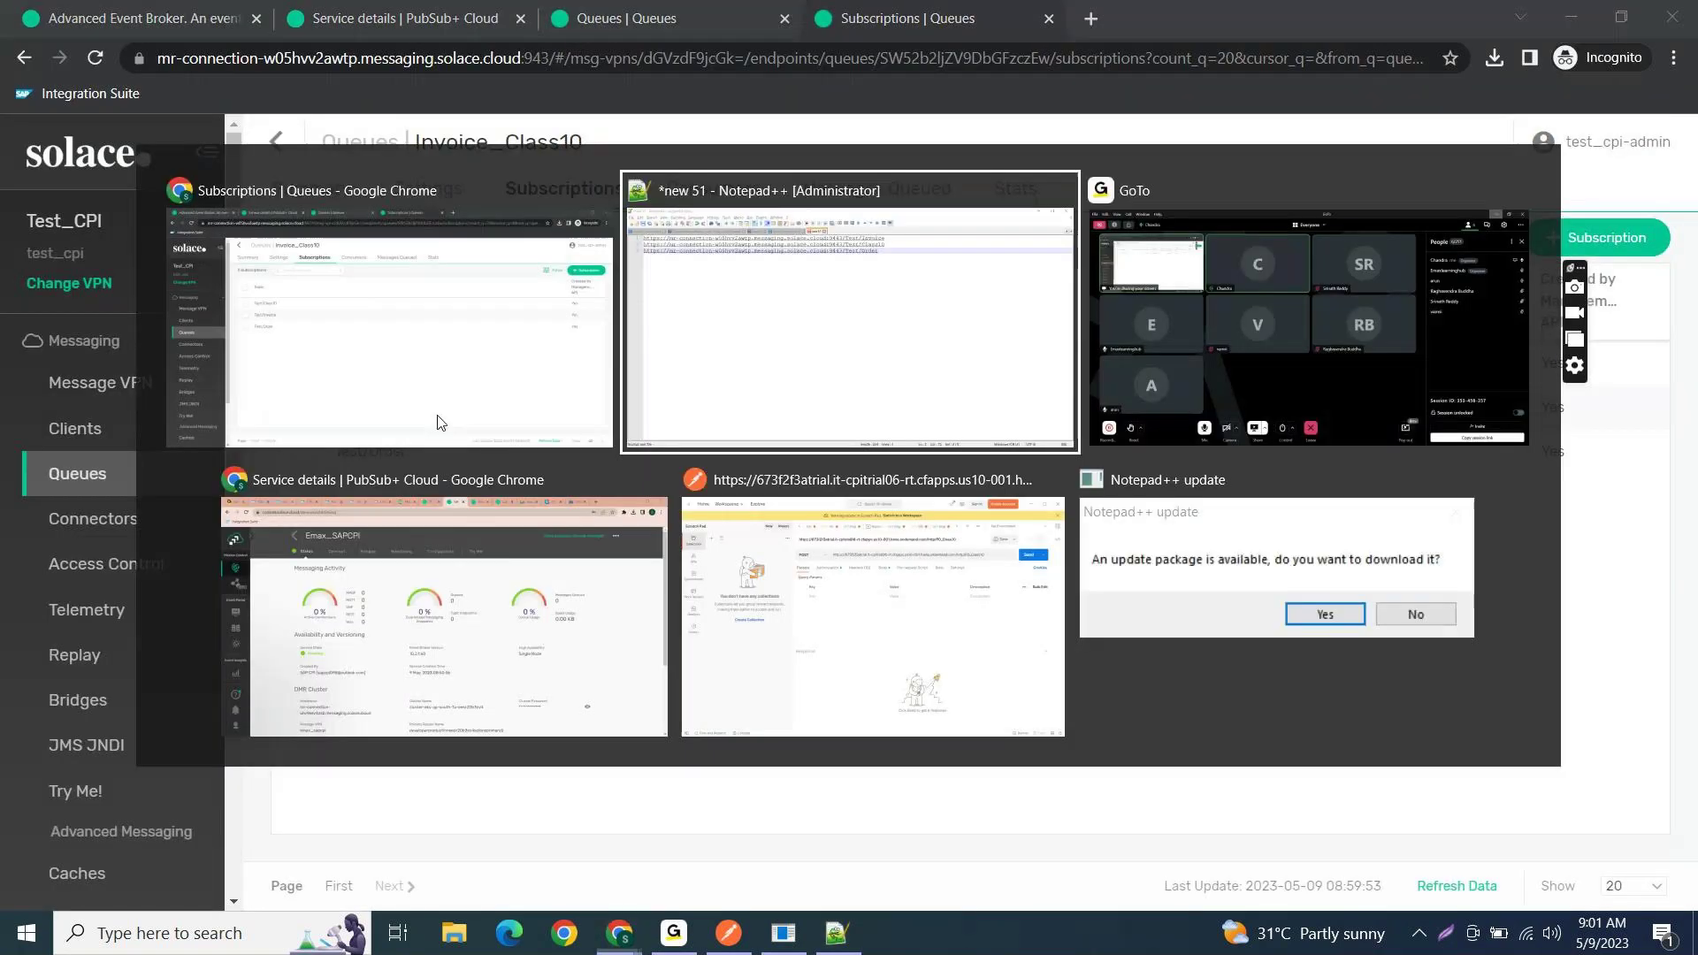
pyautogui.click(1010, 112)
pyautogui.hotkey('shift', 'Home')
pyautogui.hotkey('ctrl', 'c')
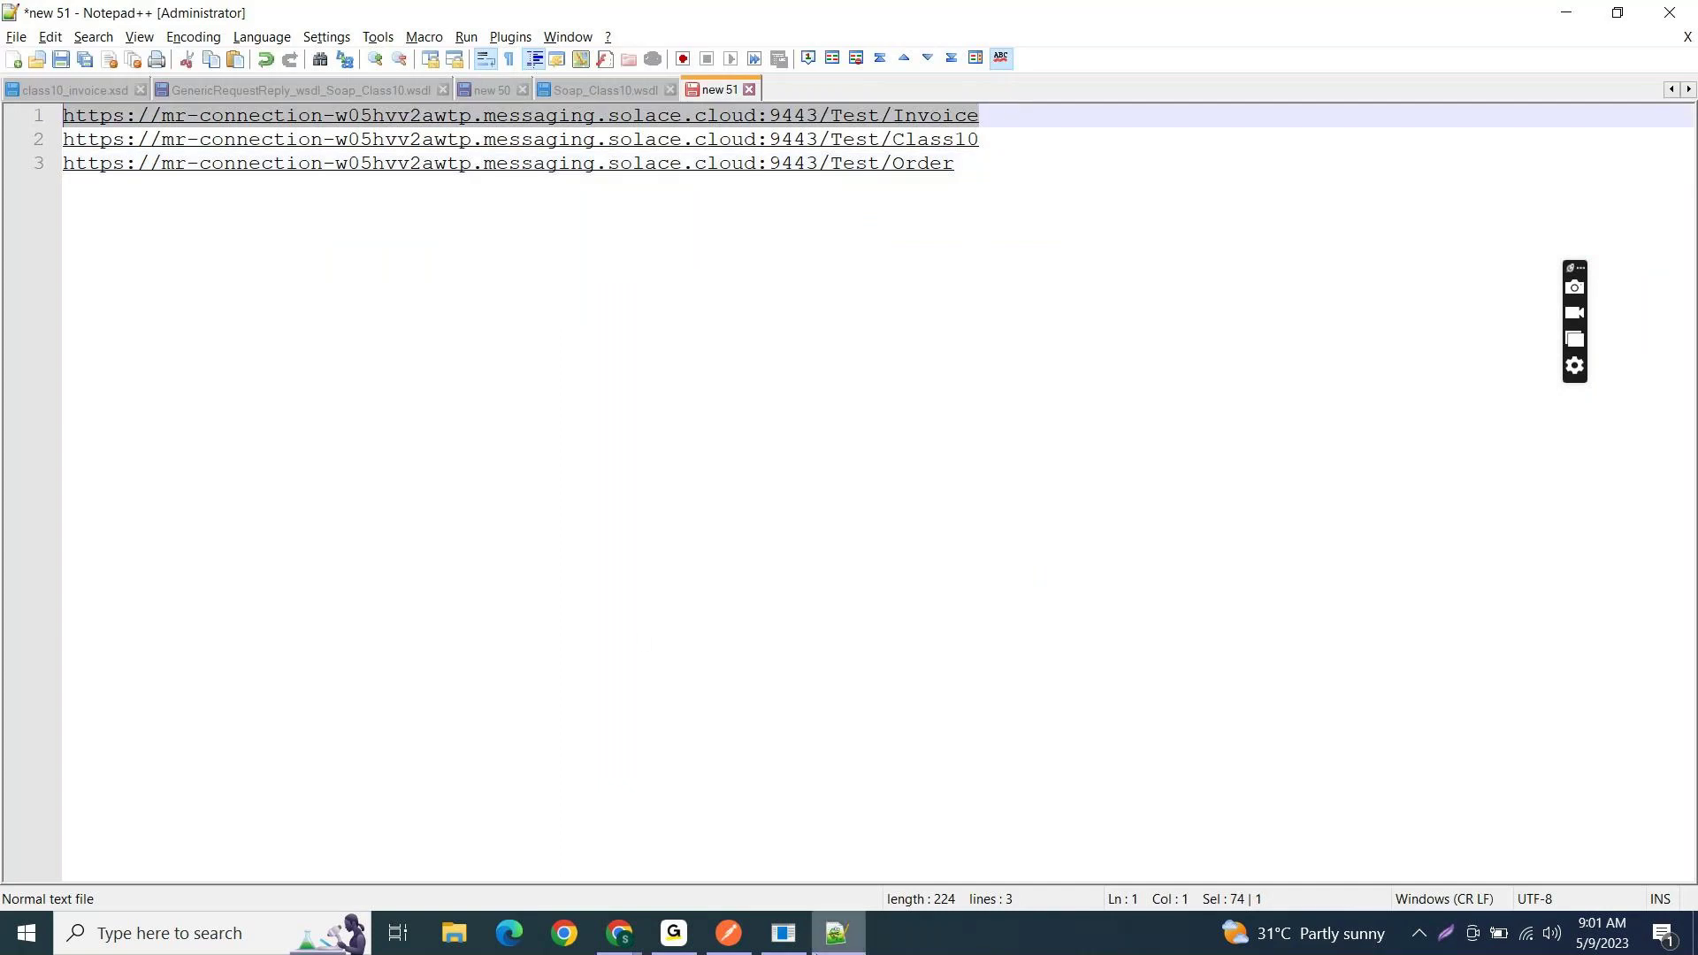
# - Create a new Postman POST request to the Test/Invoice URL using Basic Auth
pyautogui.click(744, 946)
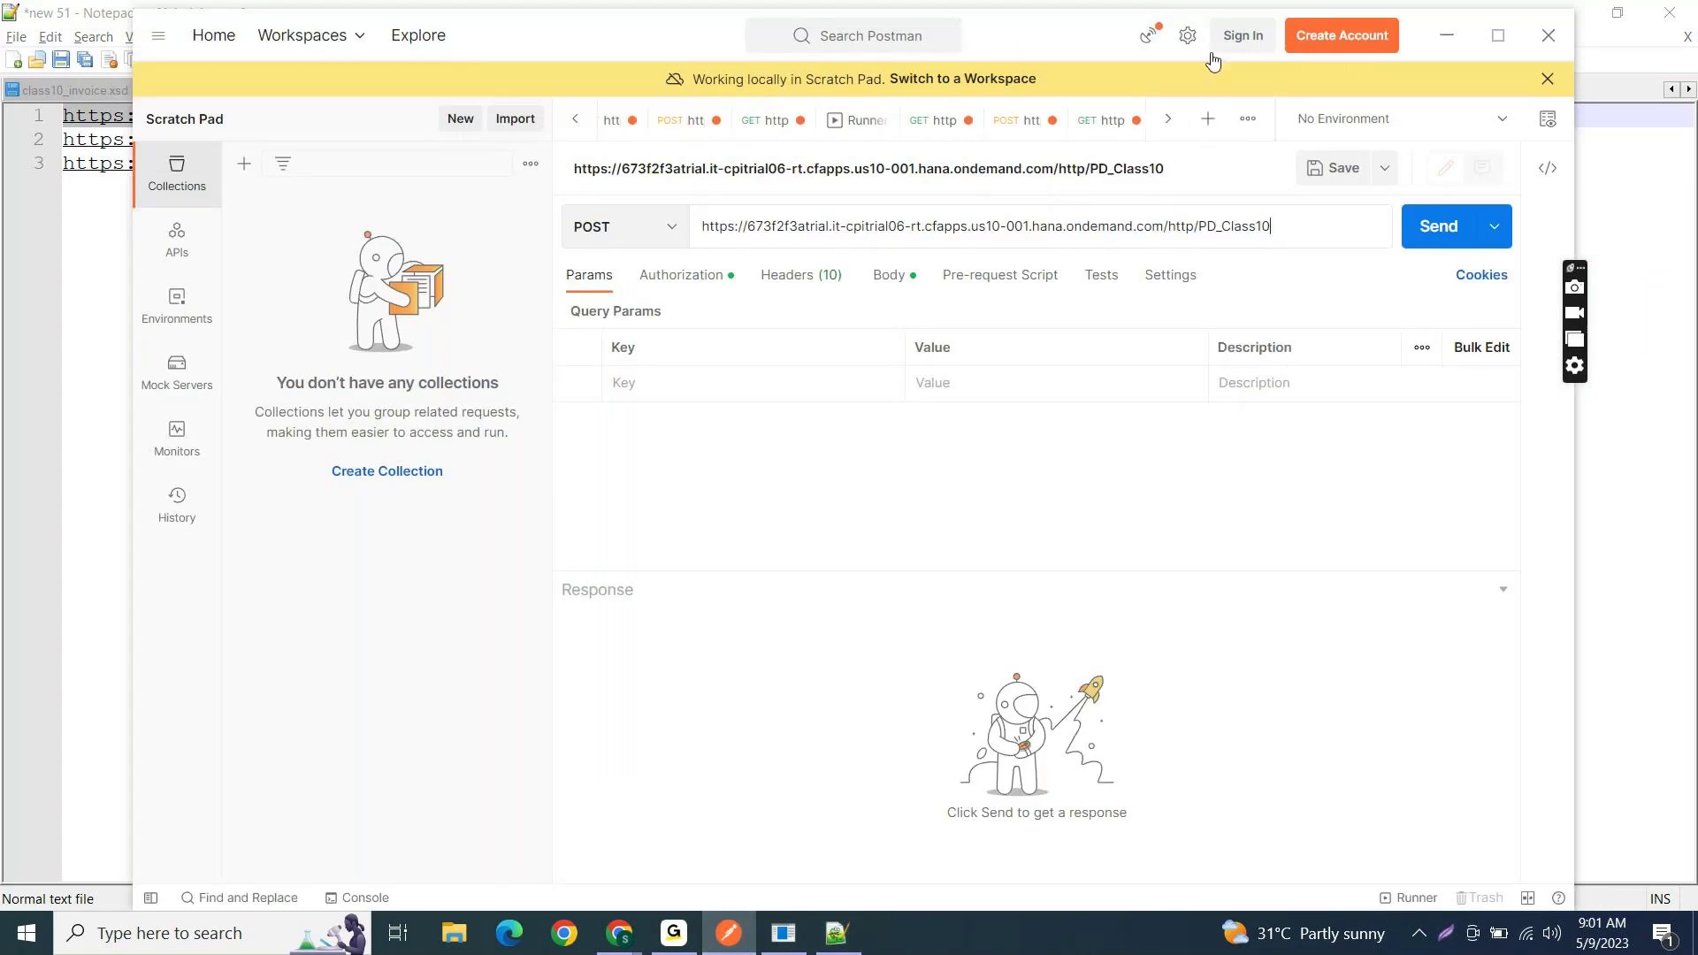
pyautogui.click(1208, 124)
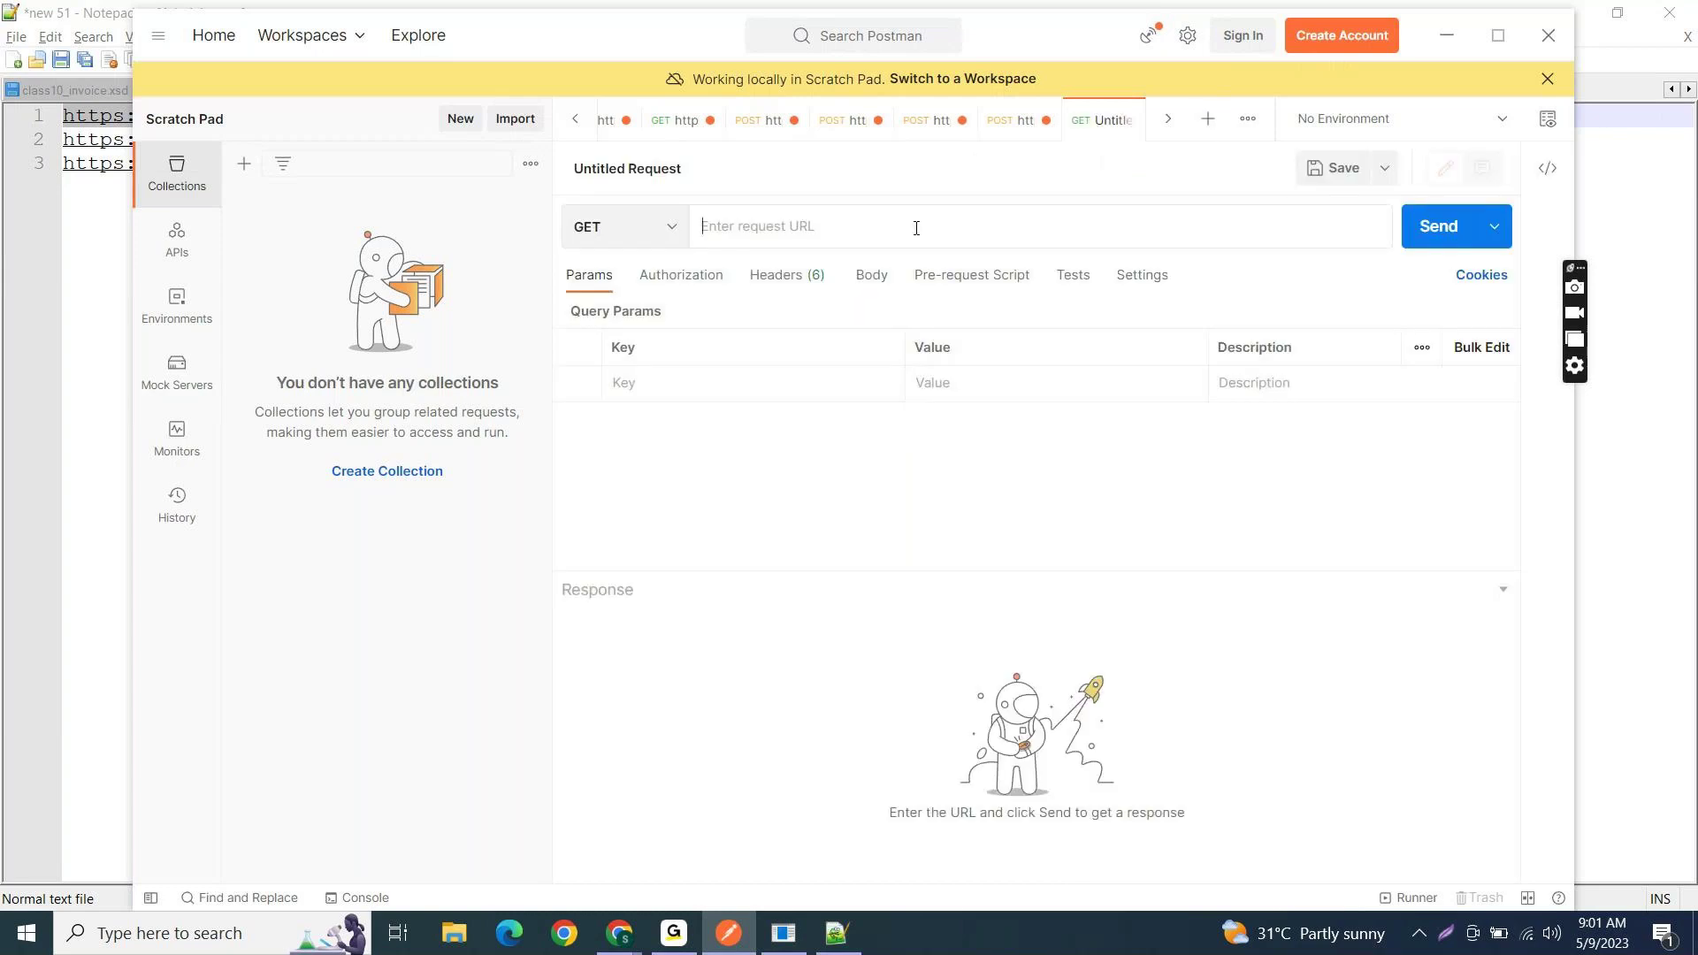
pyautogui.hotkey('ctrl', 'v')
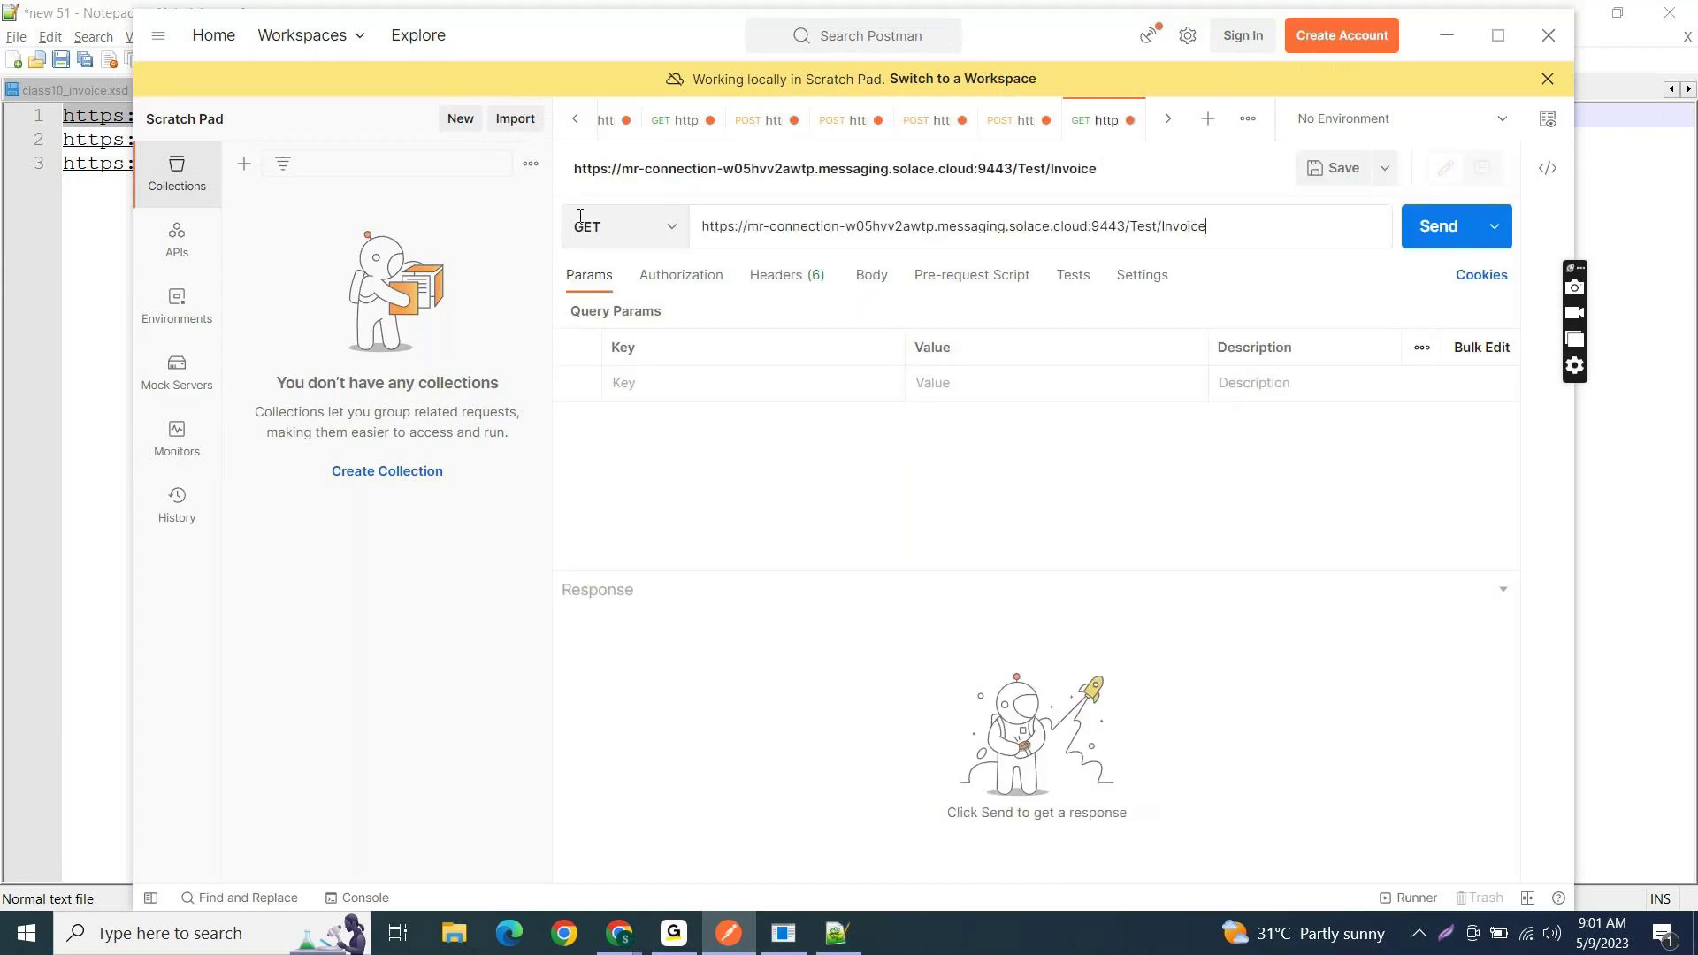
pyautogui.click(674, 232)
pyautogui.click(674, 232)
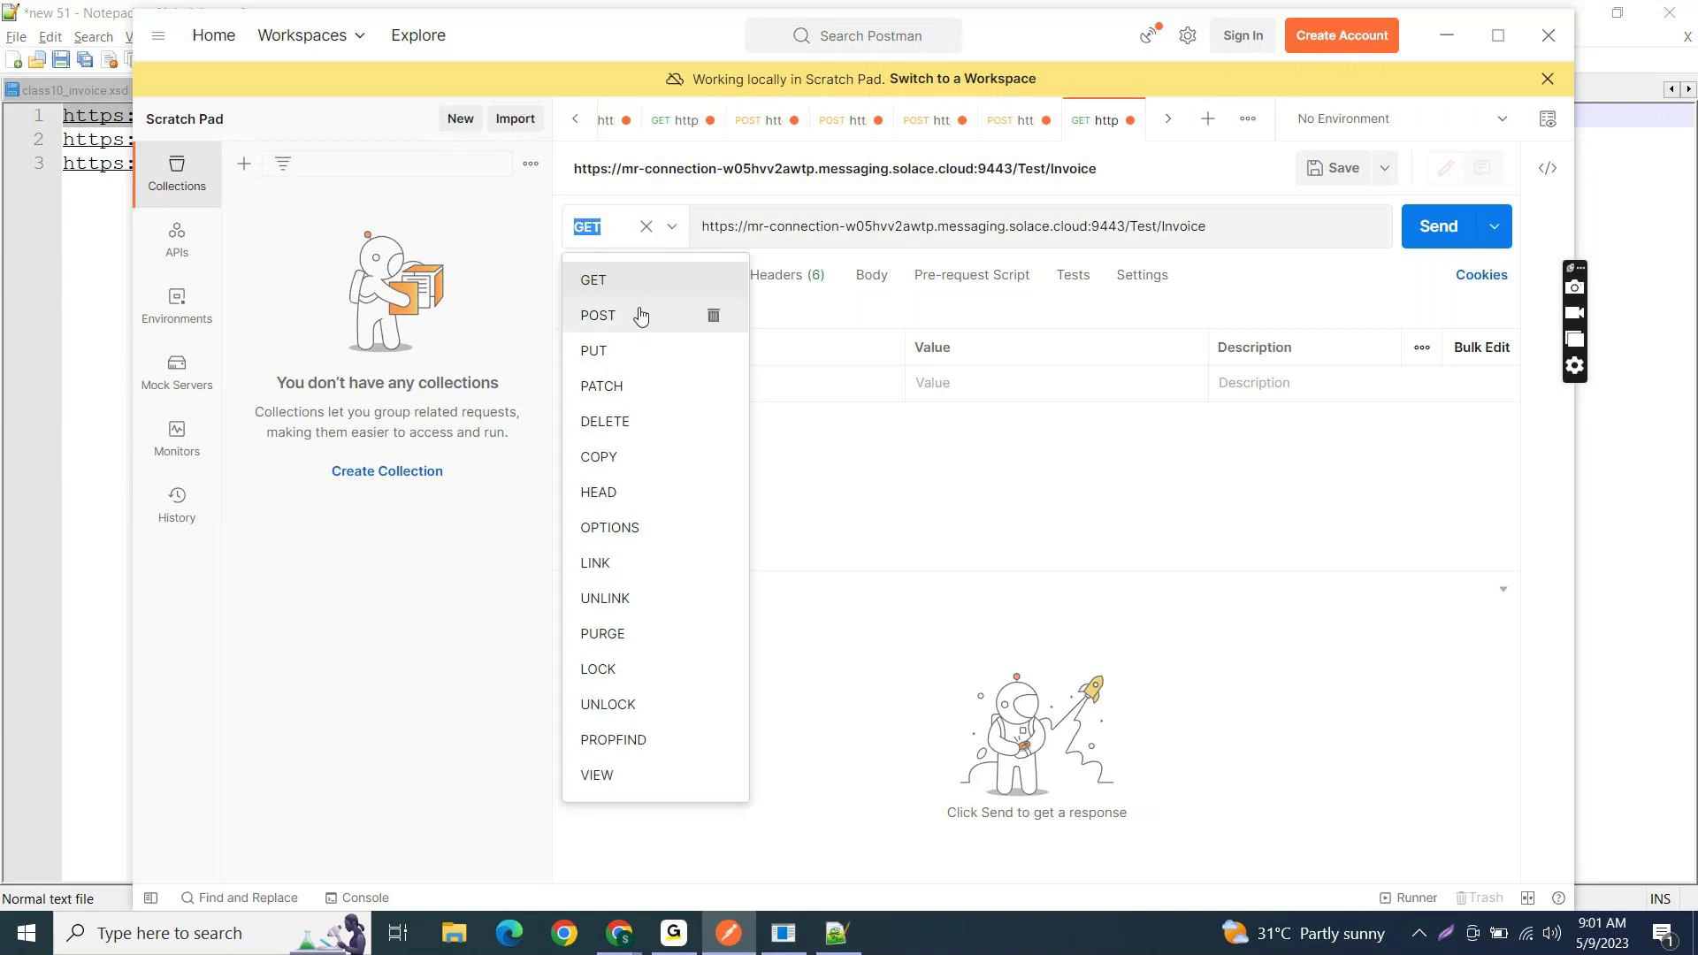
pyautogui.click(640, 315)
pyautogui.click(681, 277)
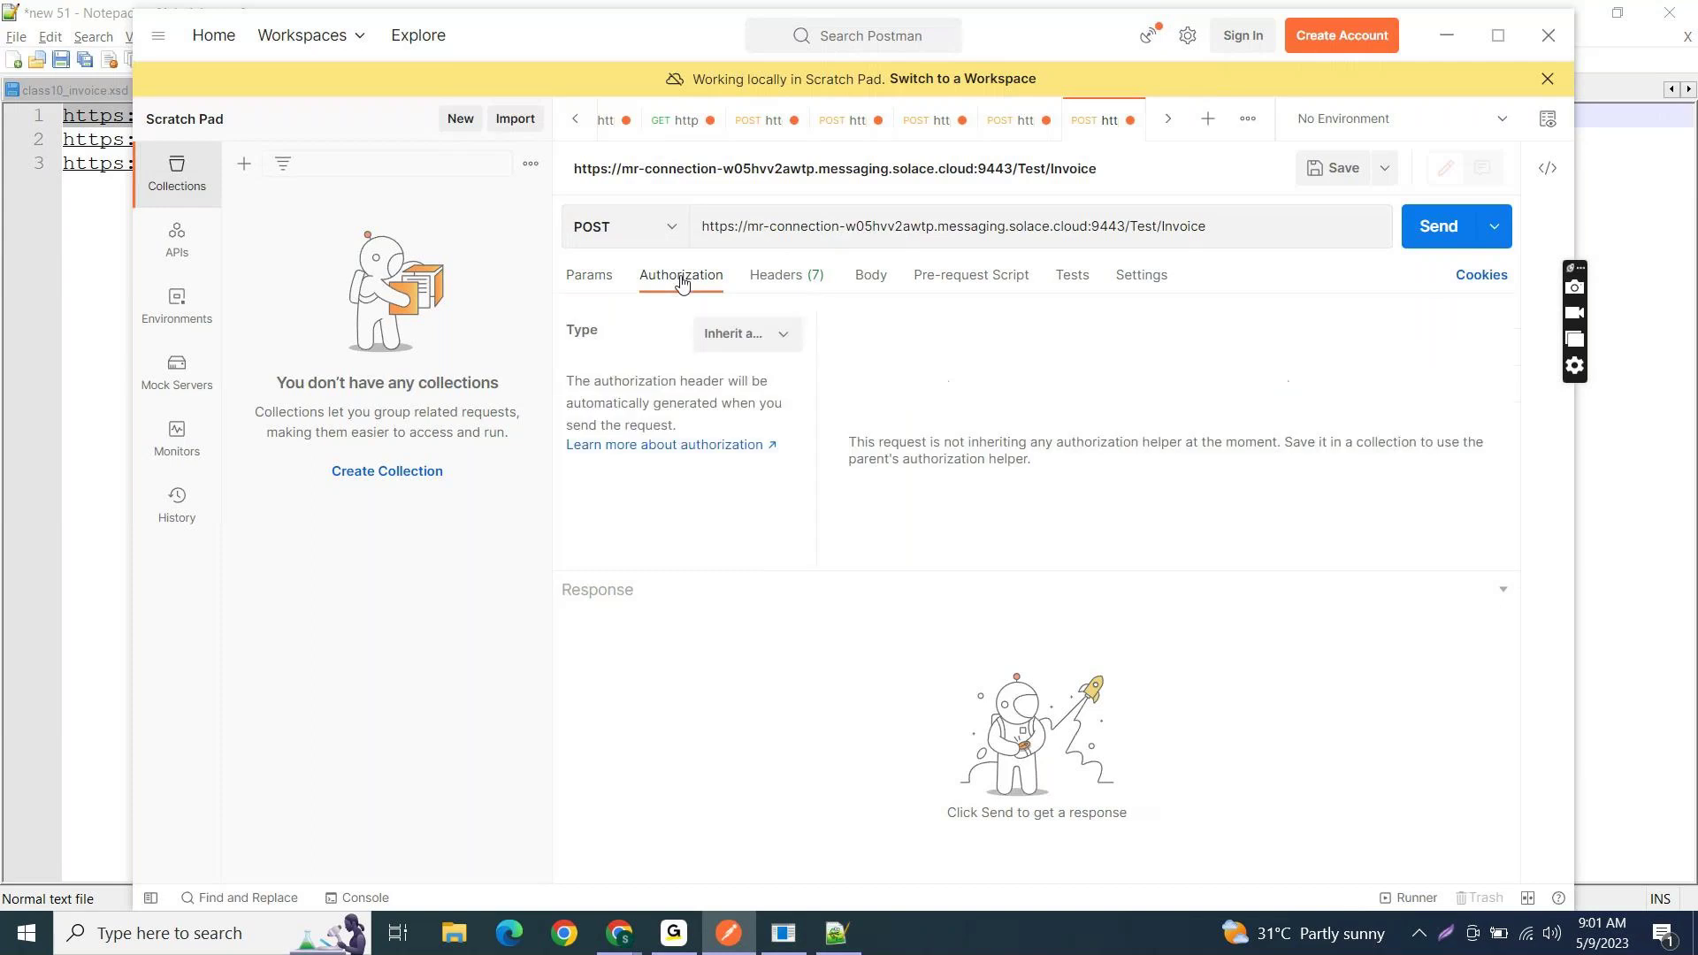
pyautogui.click(789, 347)
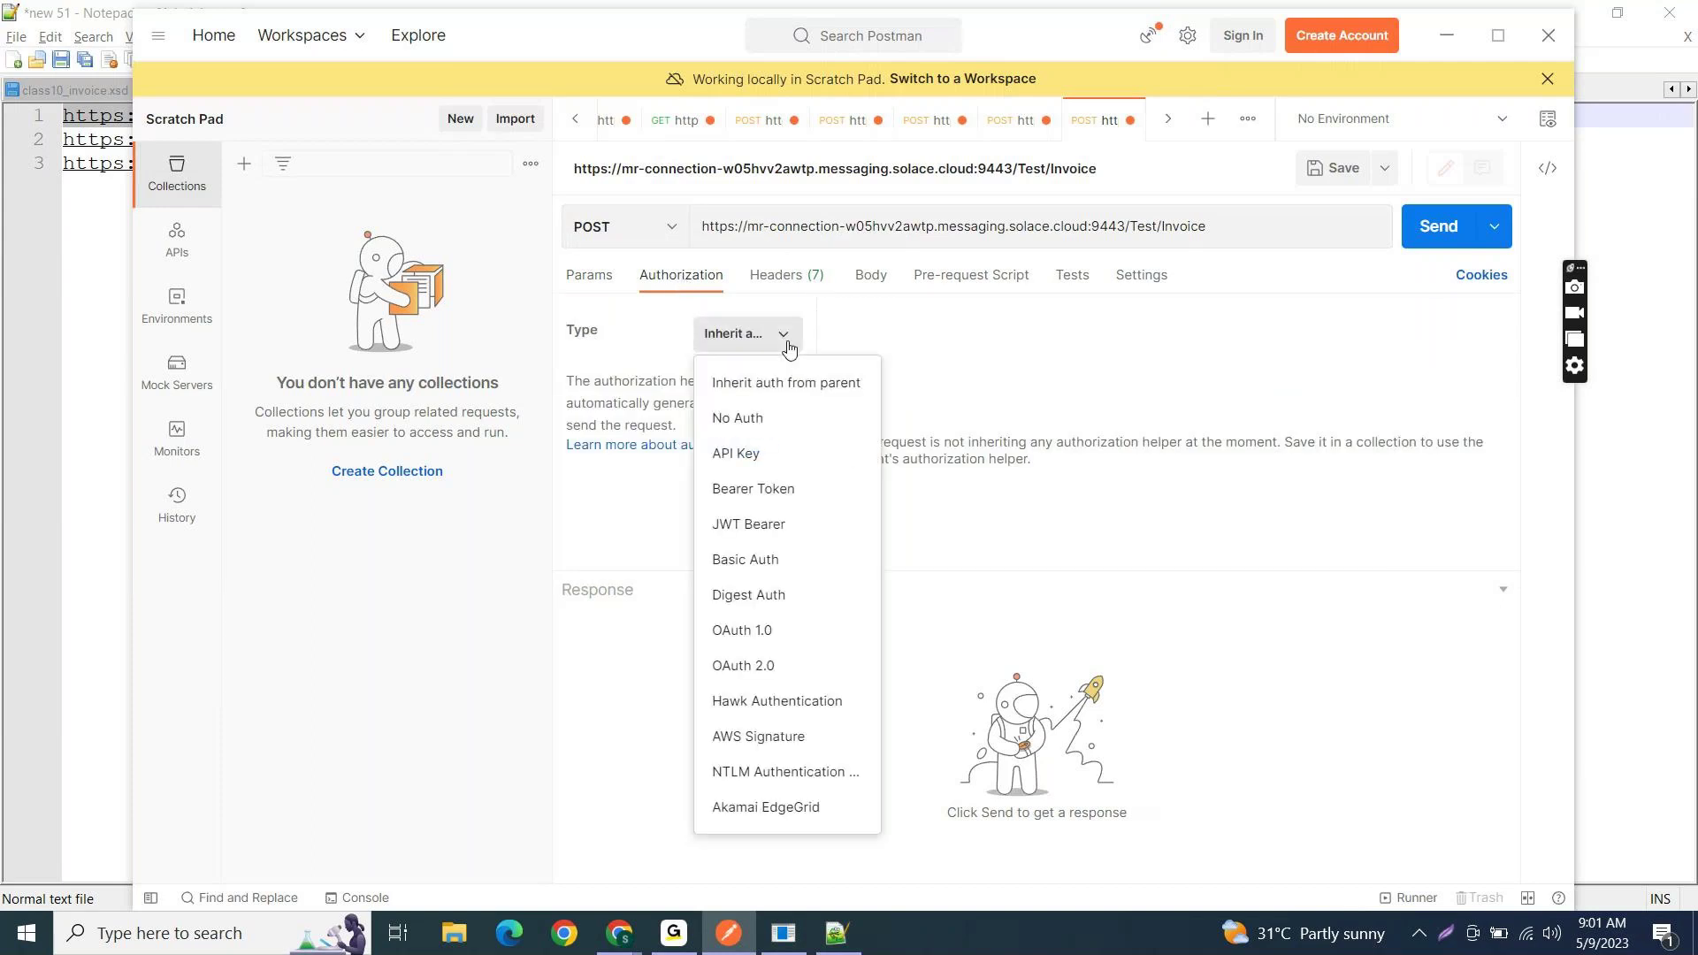
pyautogui.click(743, 561)
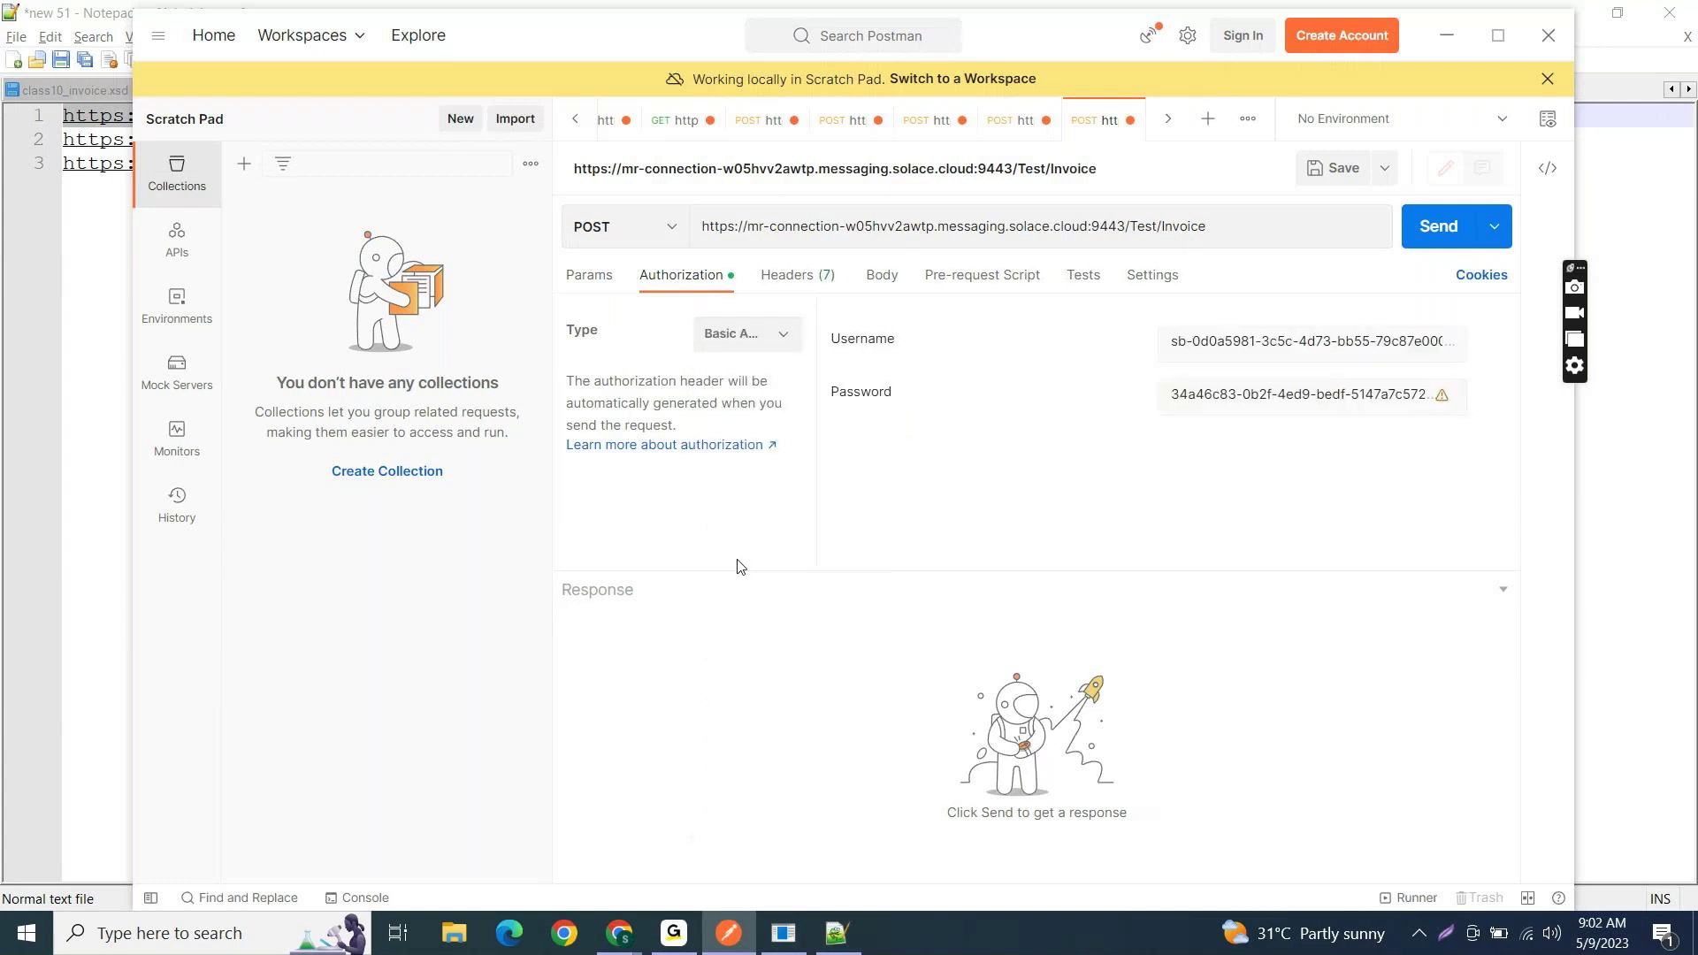
# - Copy the REST username from Test_CPI's connection details into the request's Username field
pyautogui.hotkey('alt', 'Tab')
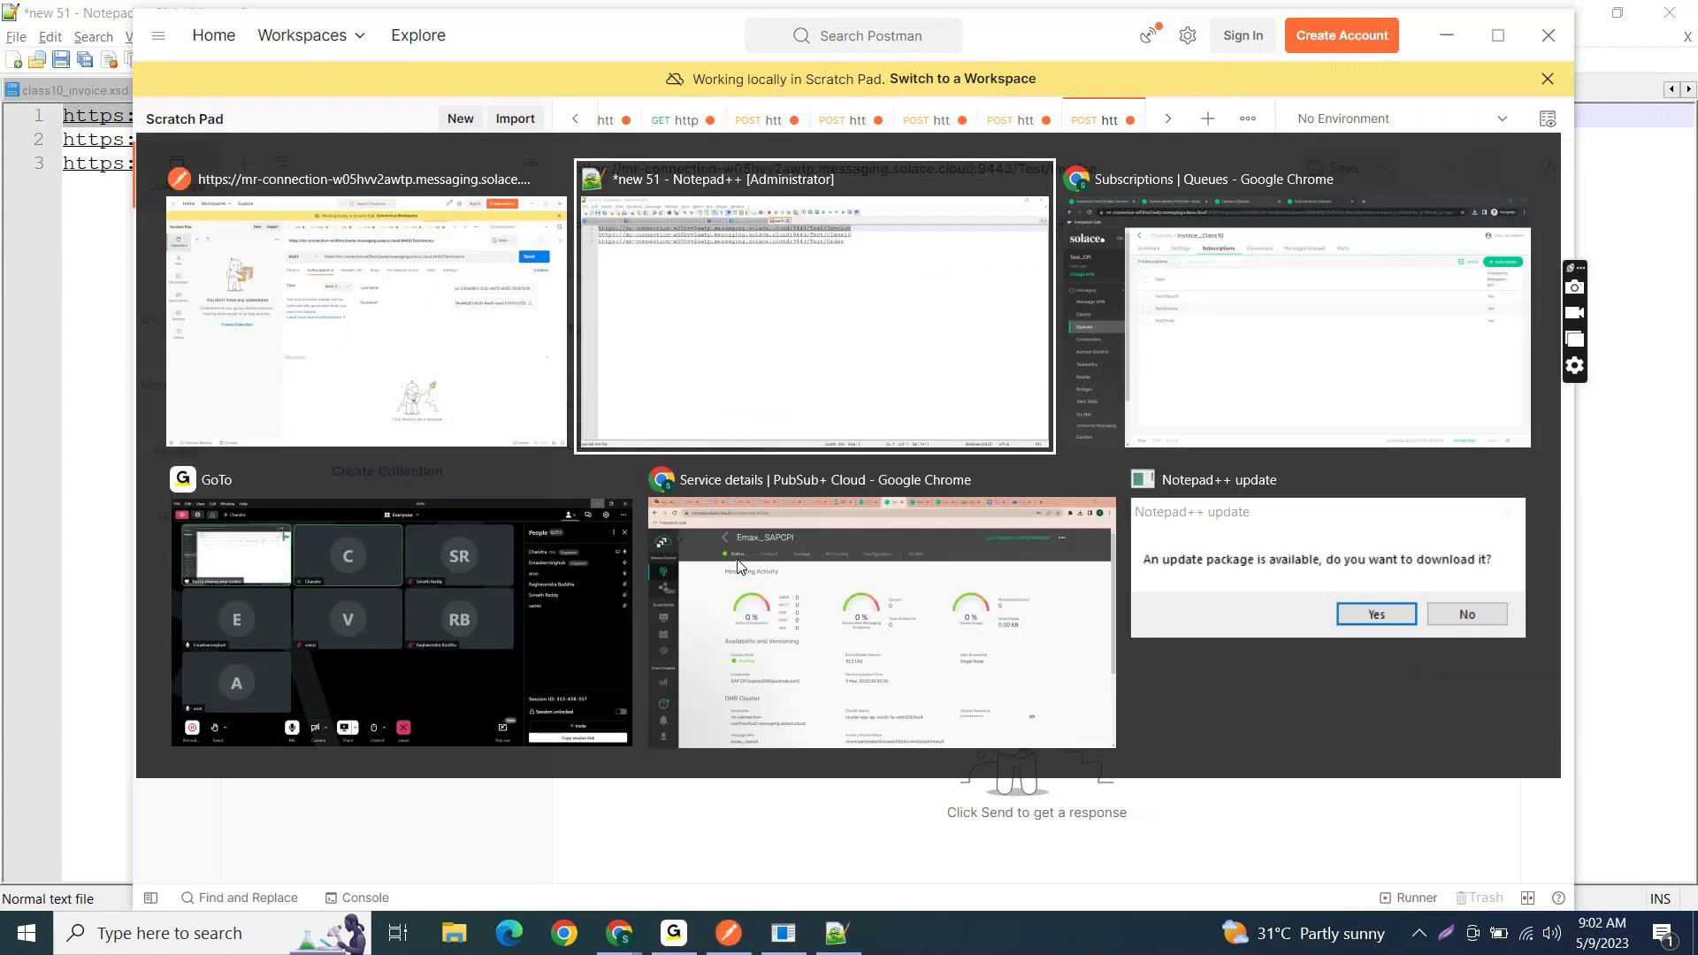
pyautogui.press('Tab')
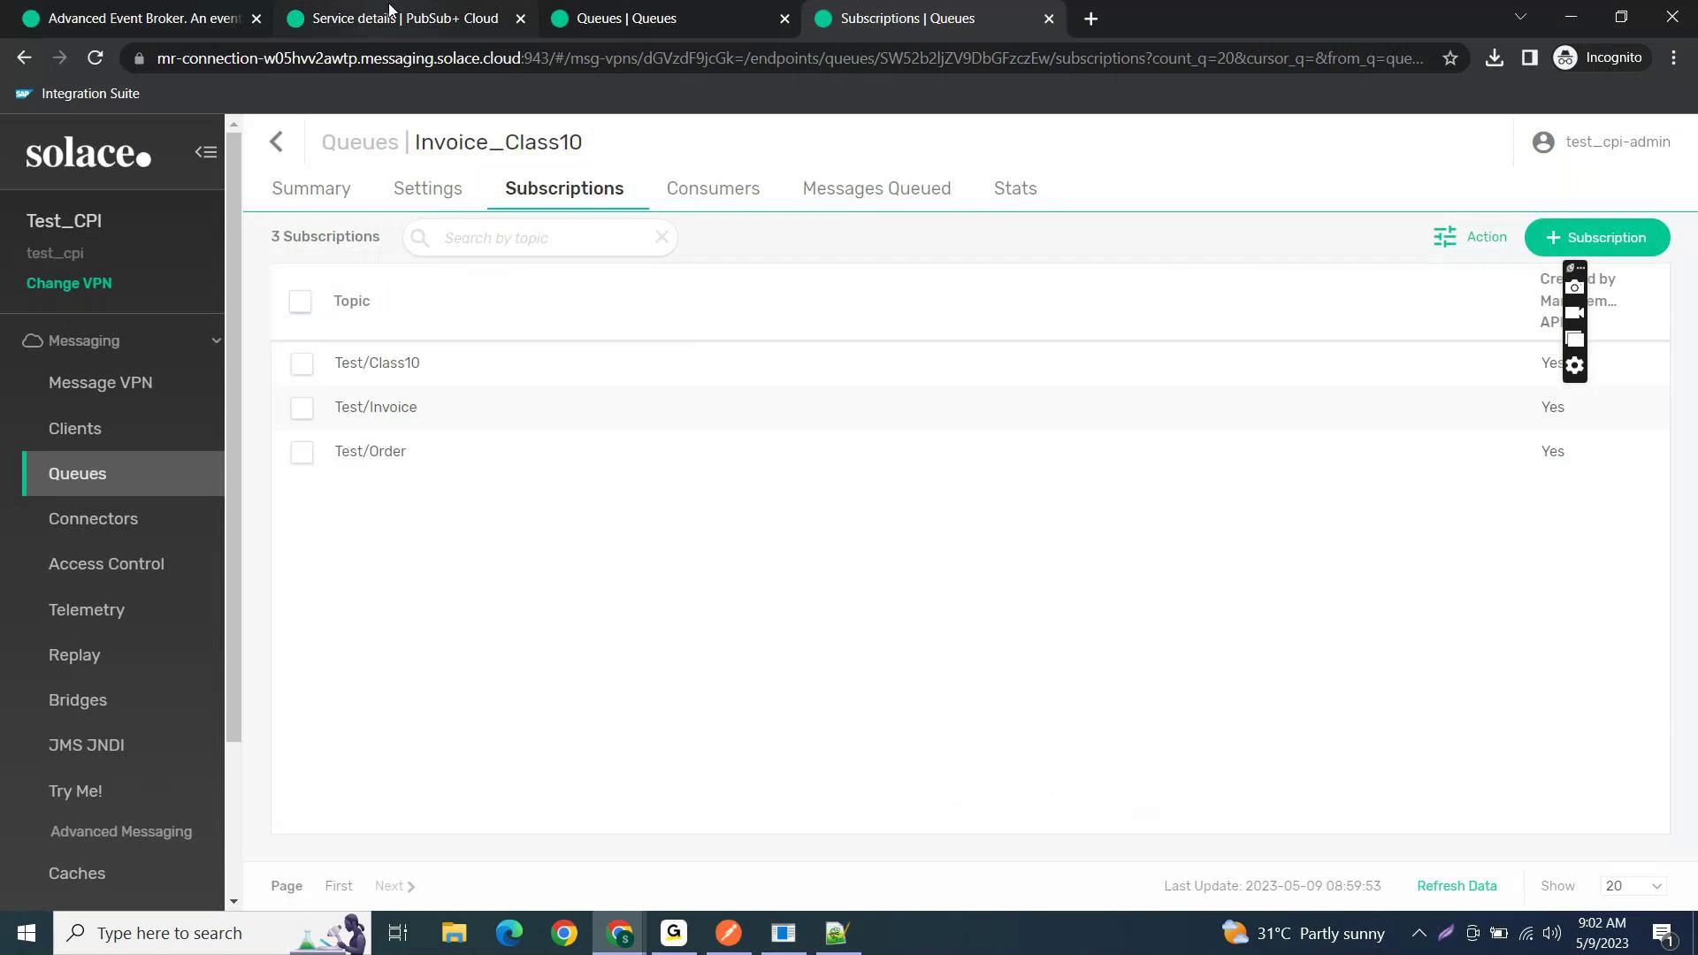
pyautogui.click(417, 19)
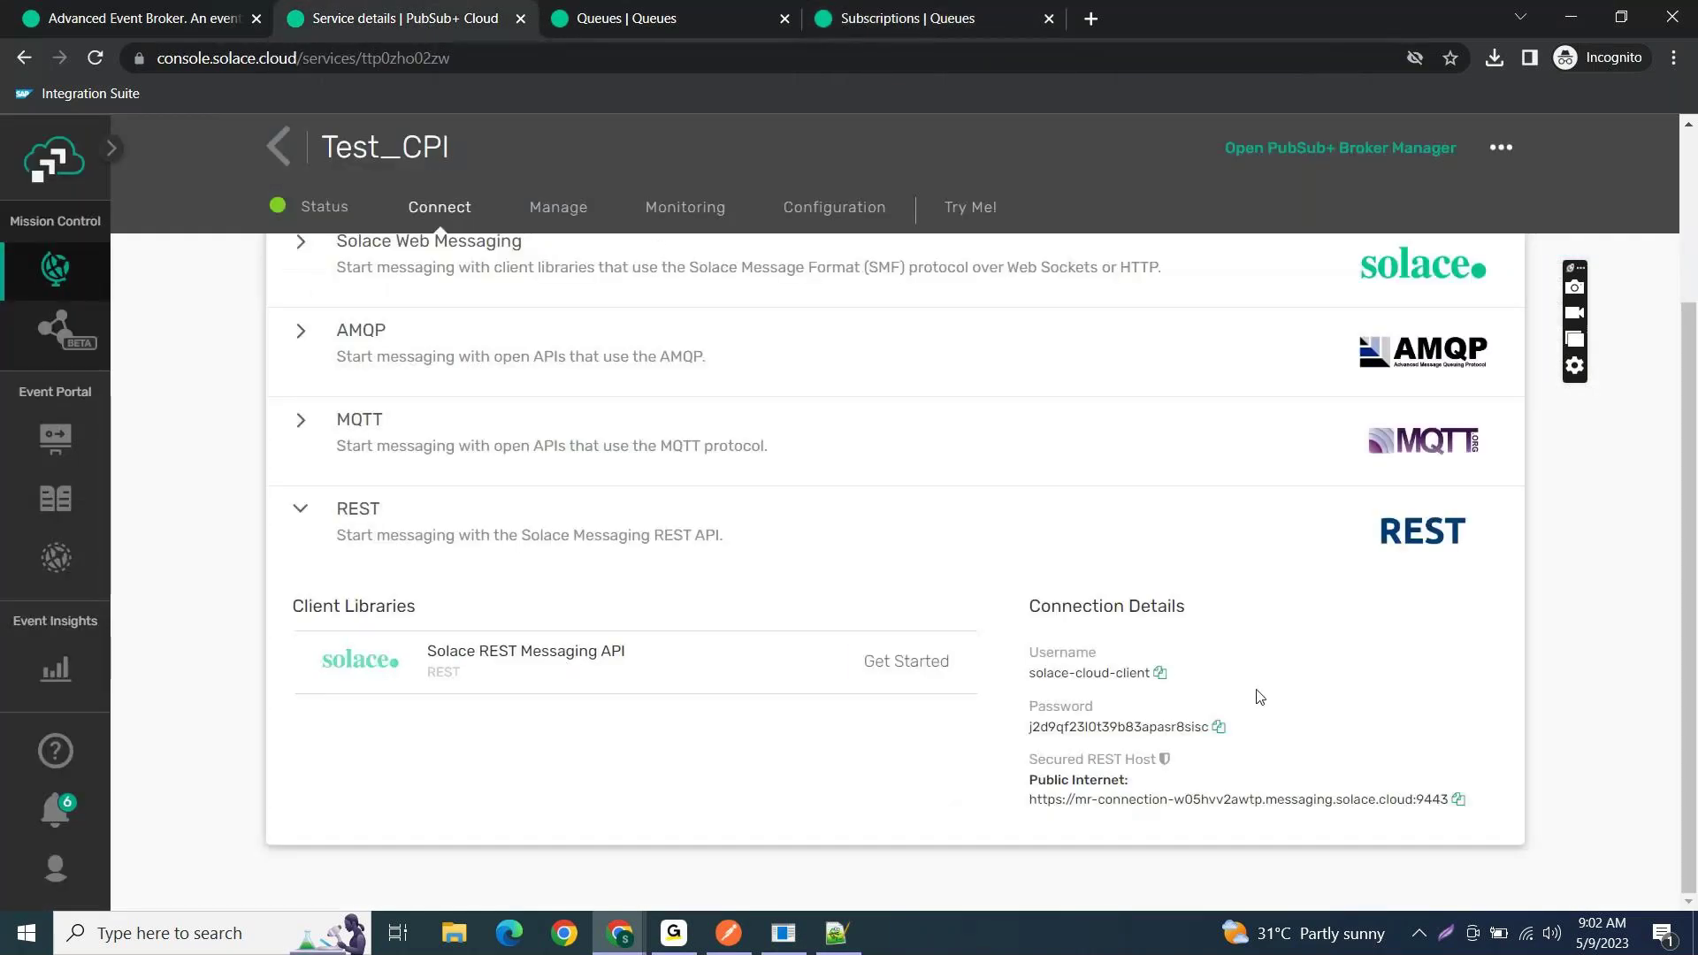
pyautogui.click(1159, 673)
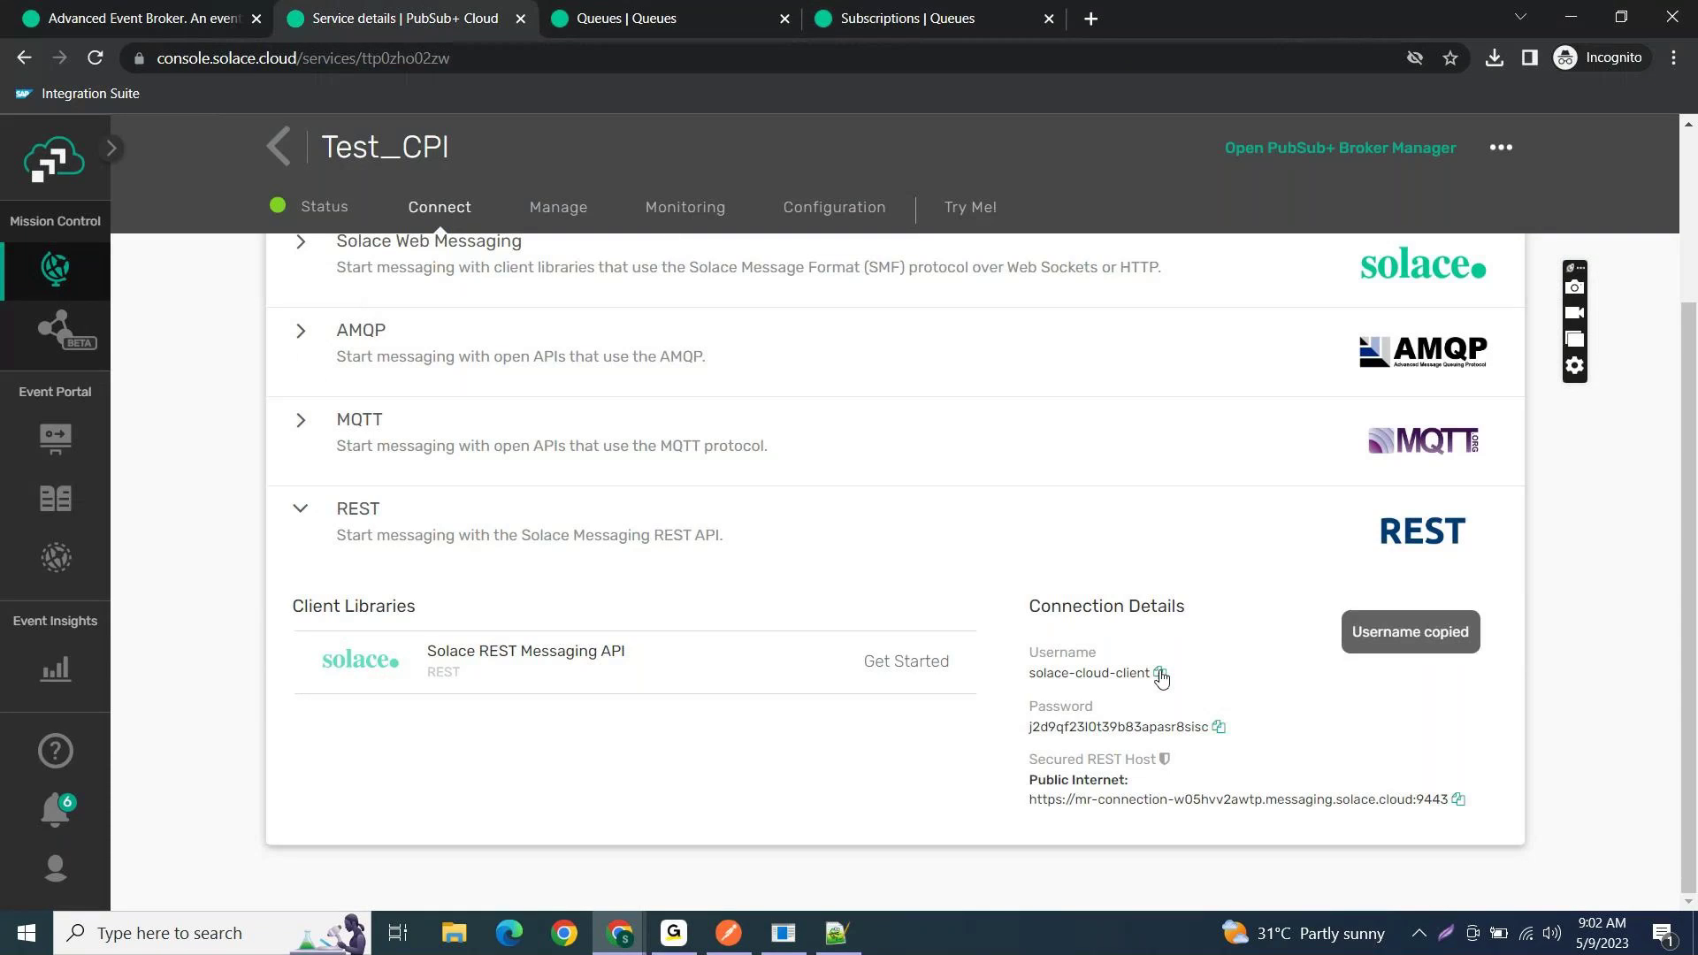
pyautogui.hotkey('alt', 'Tab')
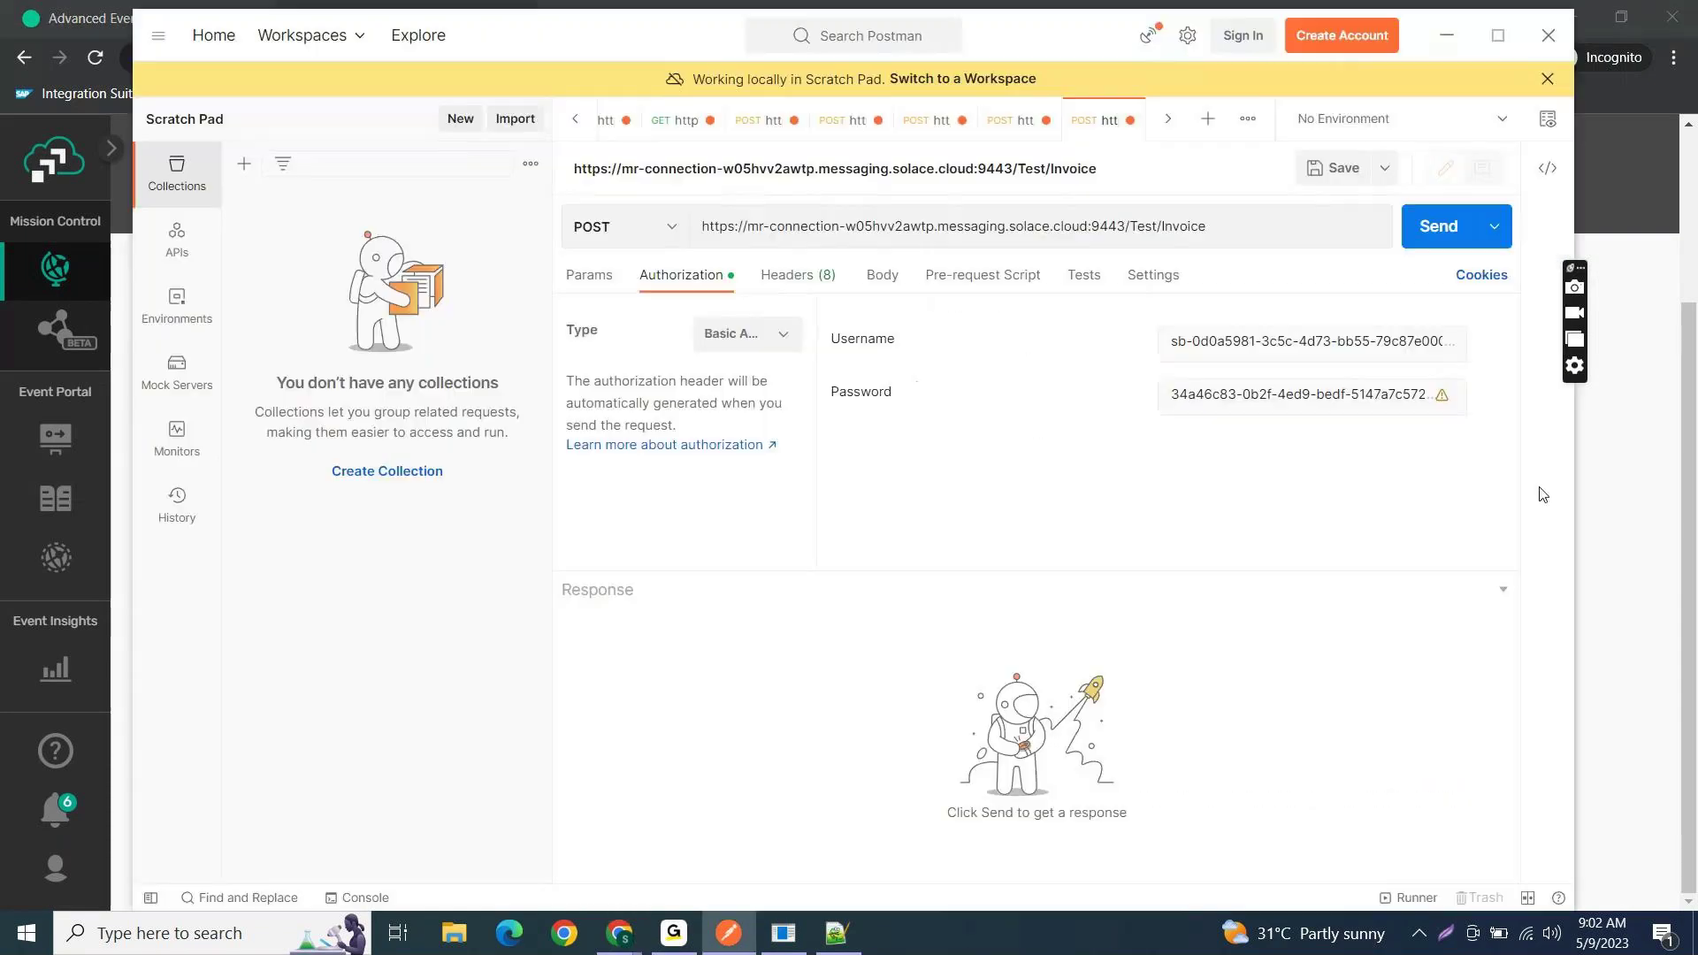
pyautogui.click(1249, 343)
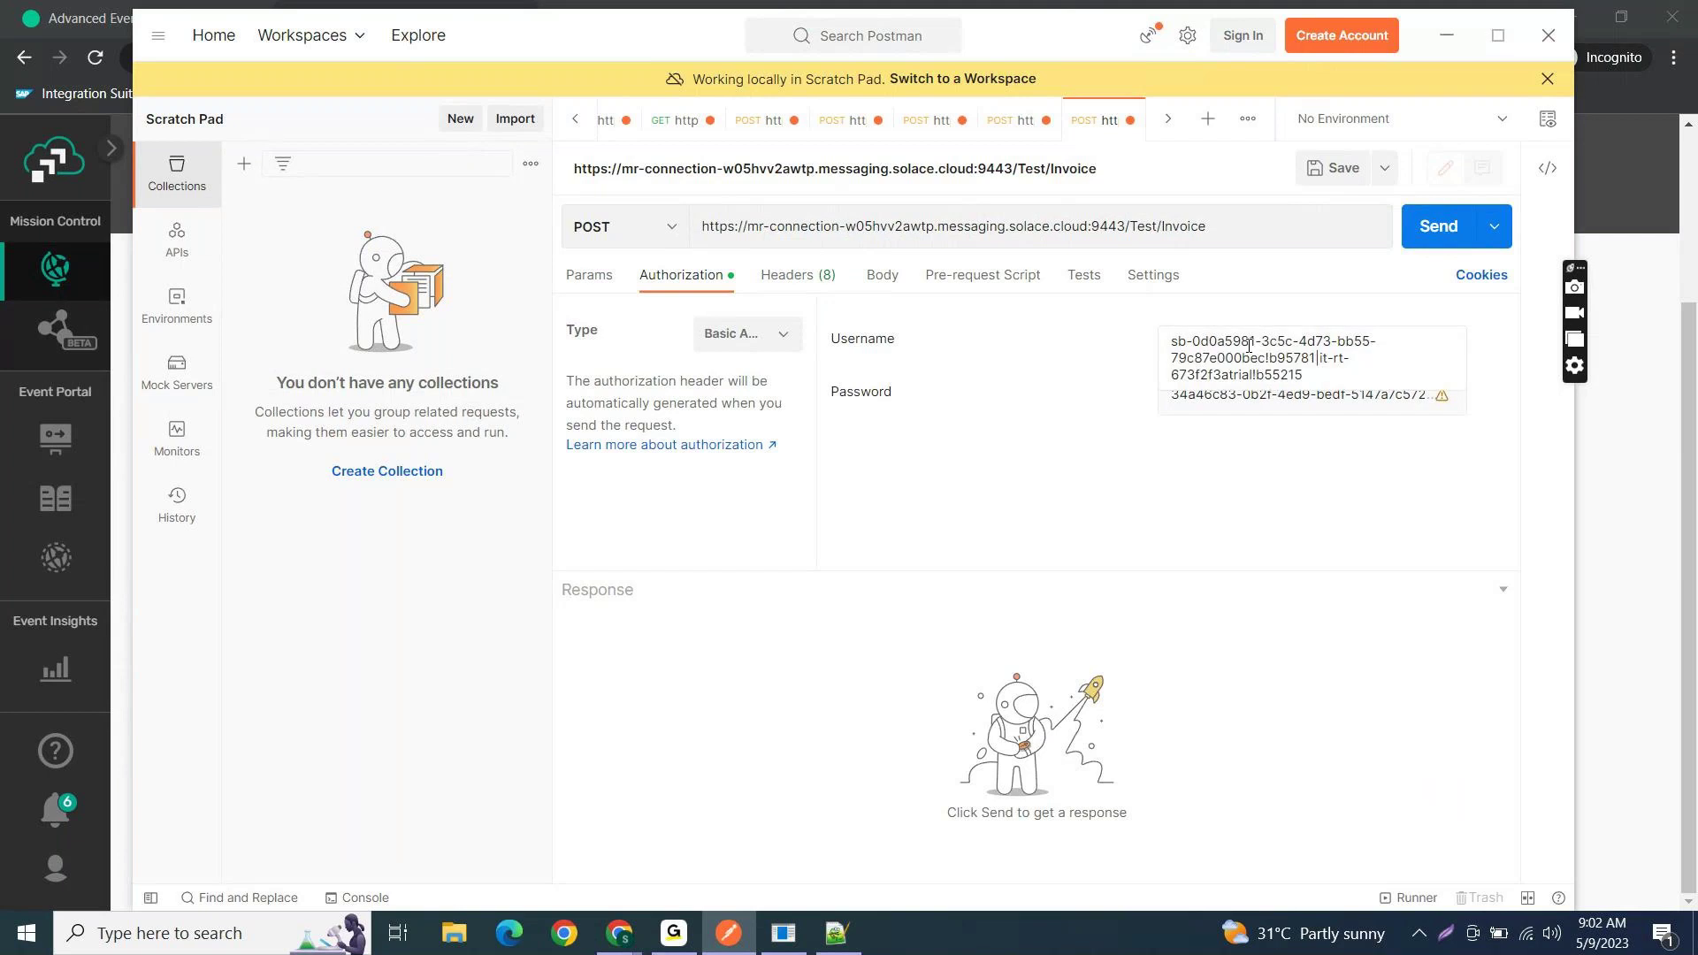
pyautogui.hotkey('ctrl', 'a')
pyautogui.hotkey('ctrl', 'v')
# - Paste the copied REST password into the Password field and set the body to raw text
pyautogui.click(1381, 395)
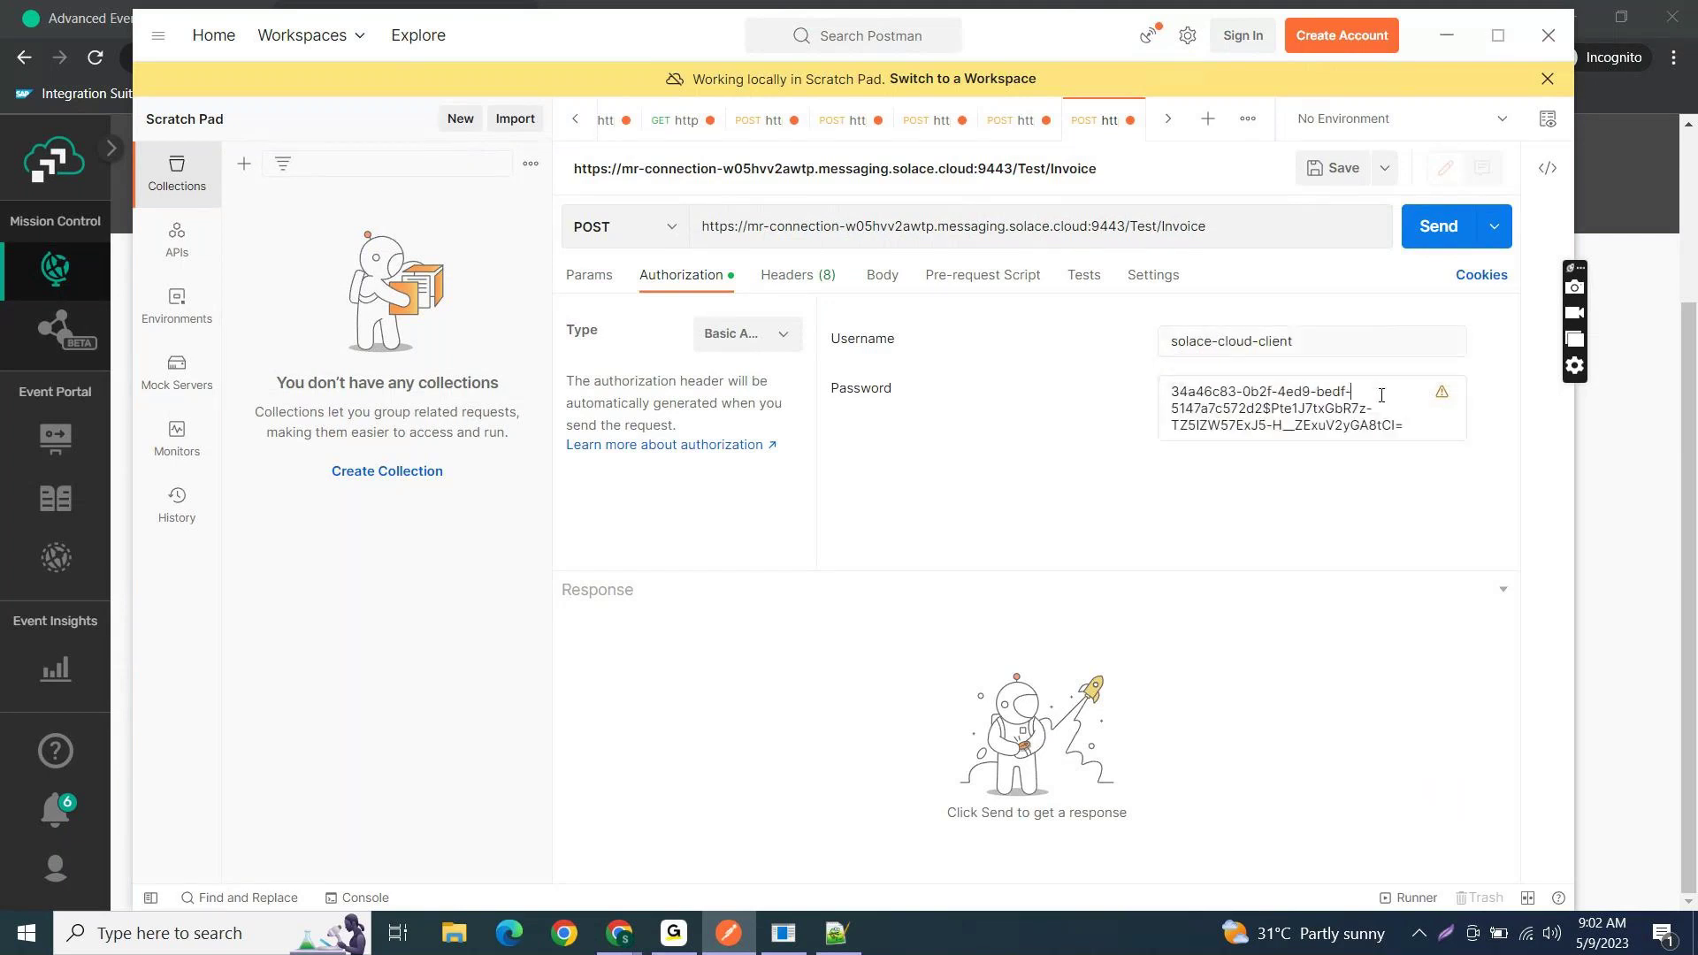
pyautogui.hotkey('alt', 'Tab')
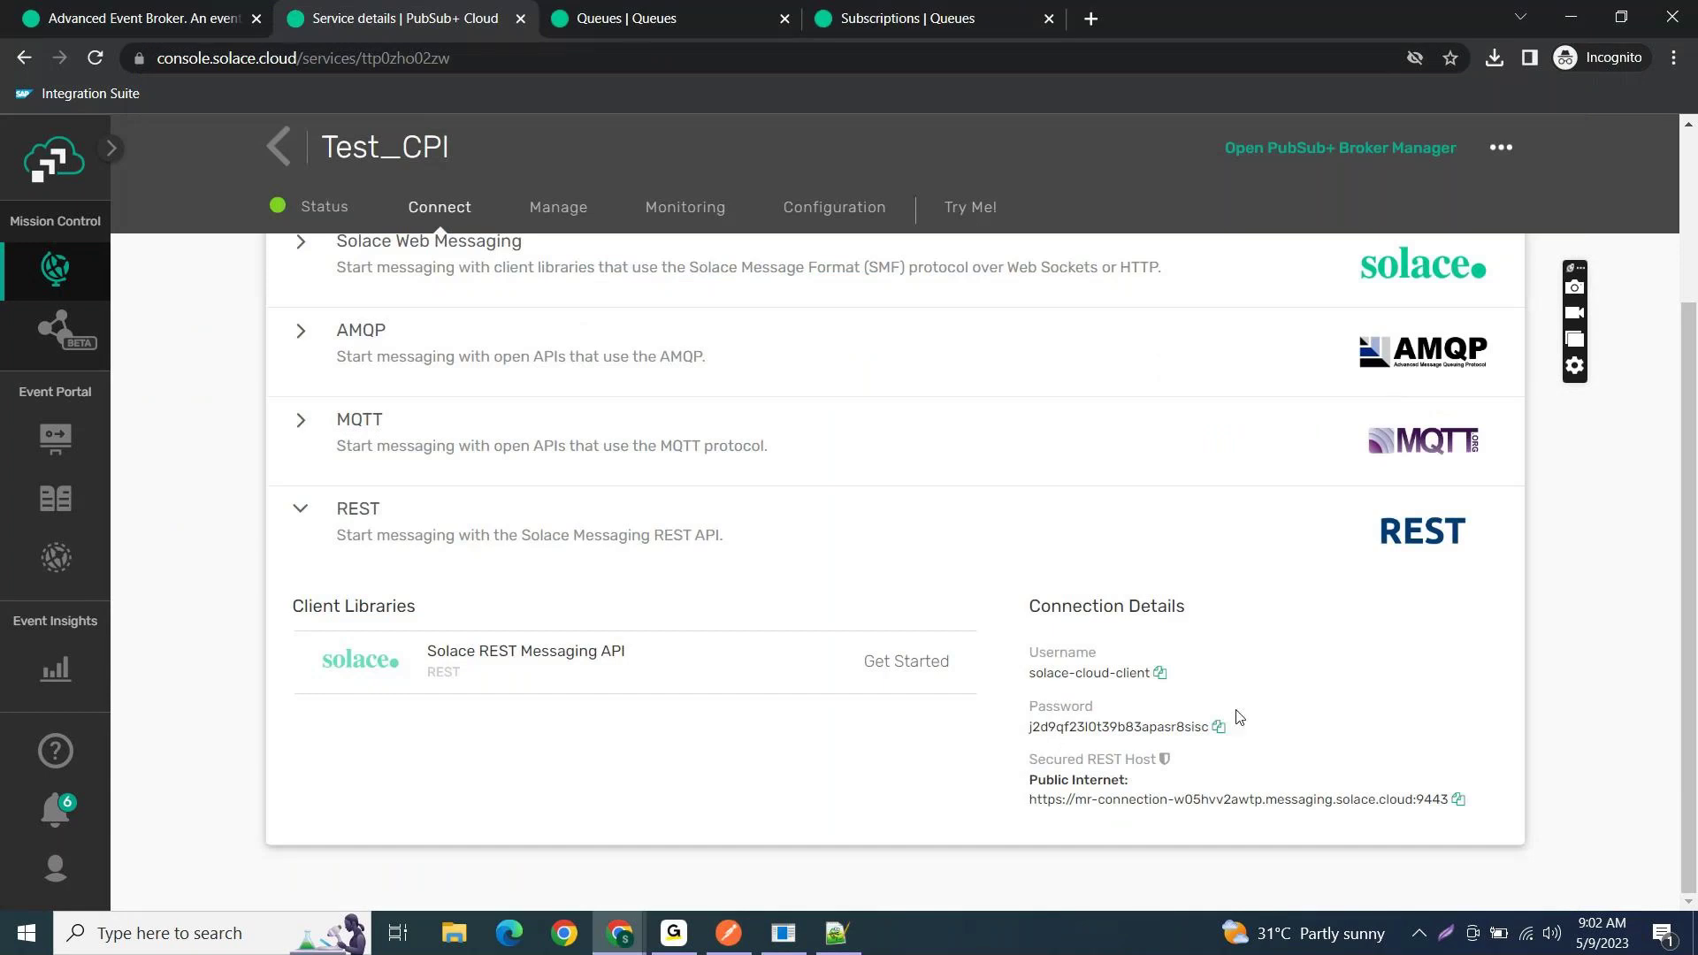
pyautogui.click(1218, 728)
pyautogui.hotkey('alt', 'Tab')
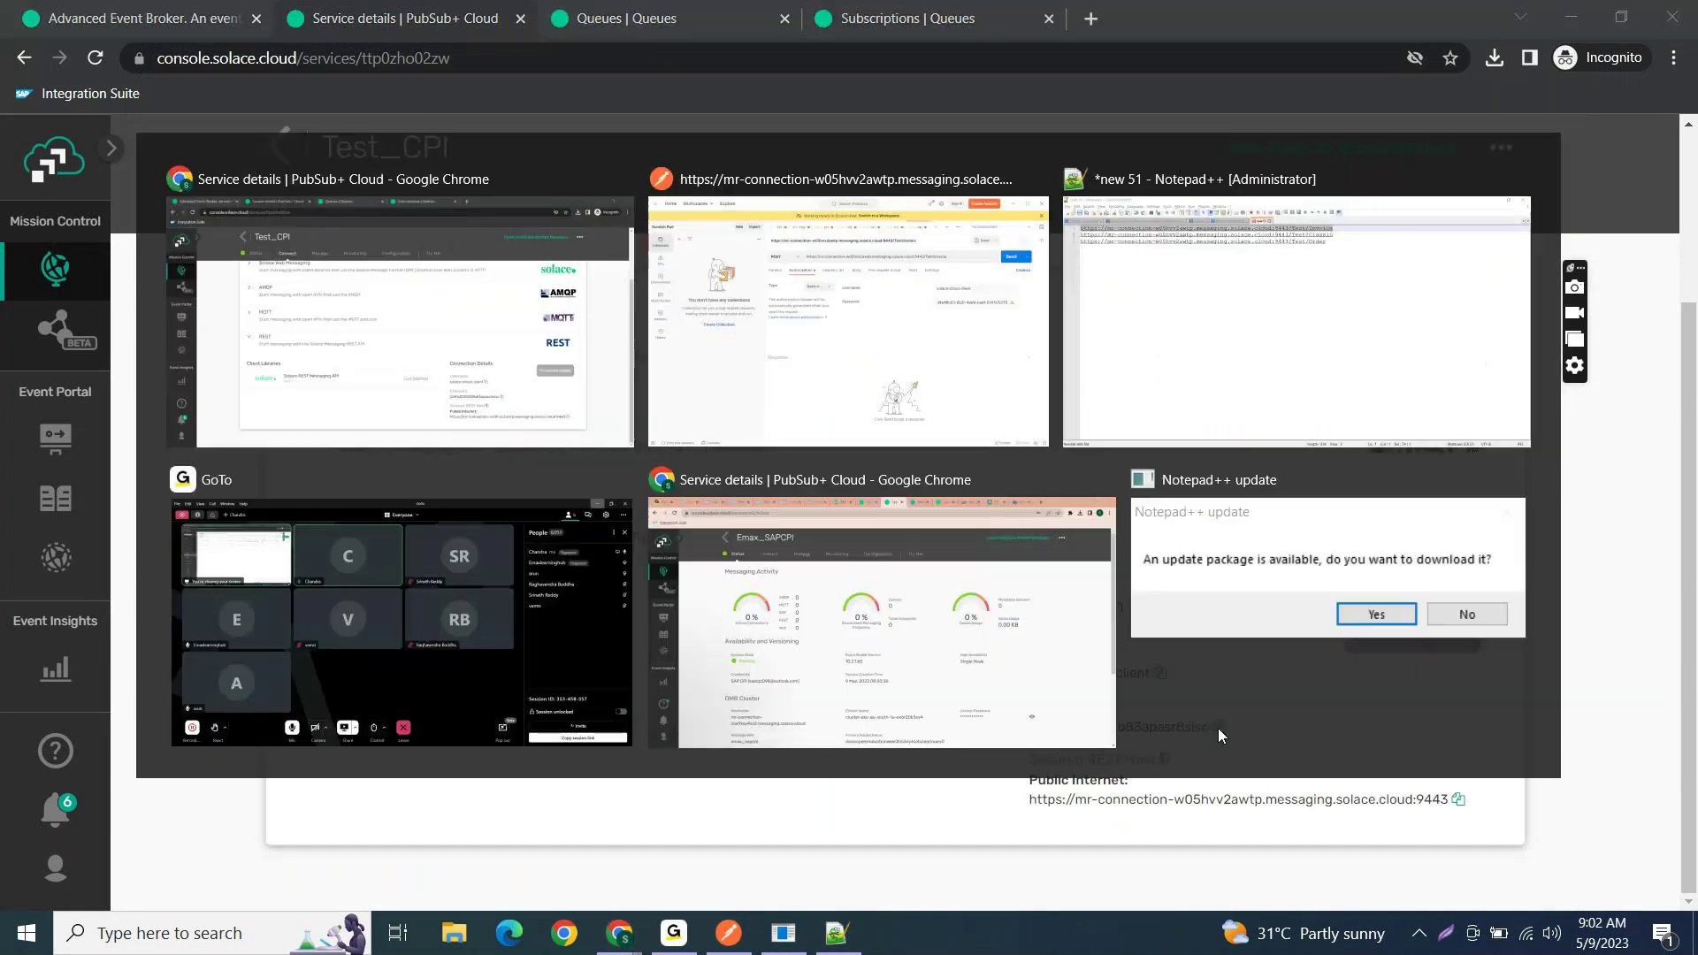
pyautogui.hotkey('ctrl', 'a')
pyautogui.press('BackSpace')
pyautogui.hotkey('ctrl', 'v')
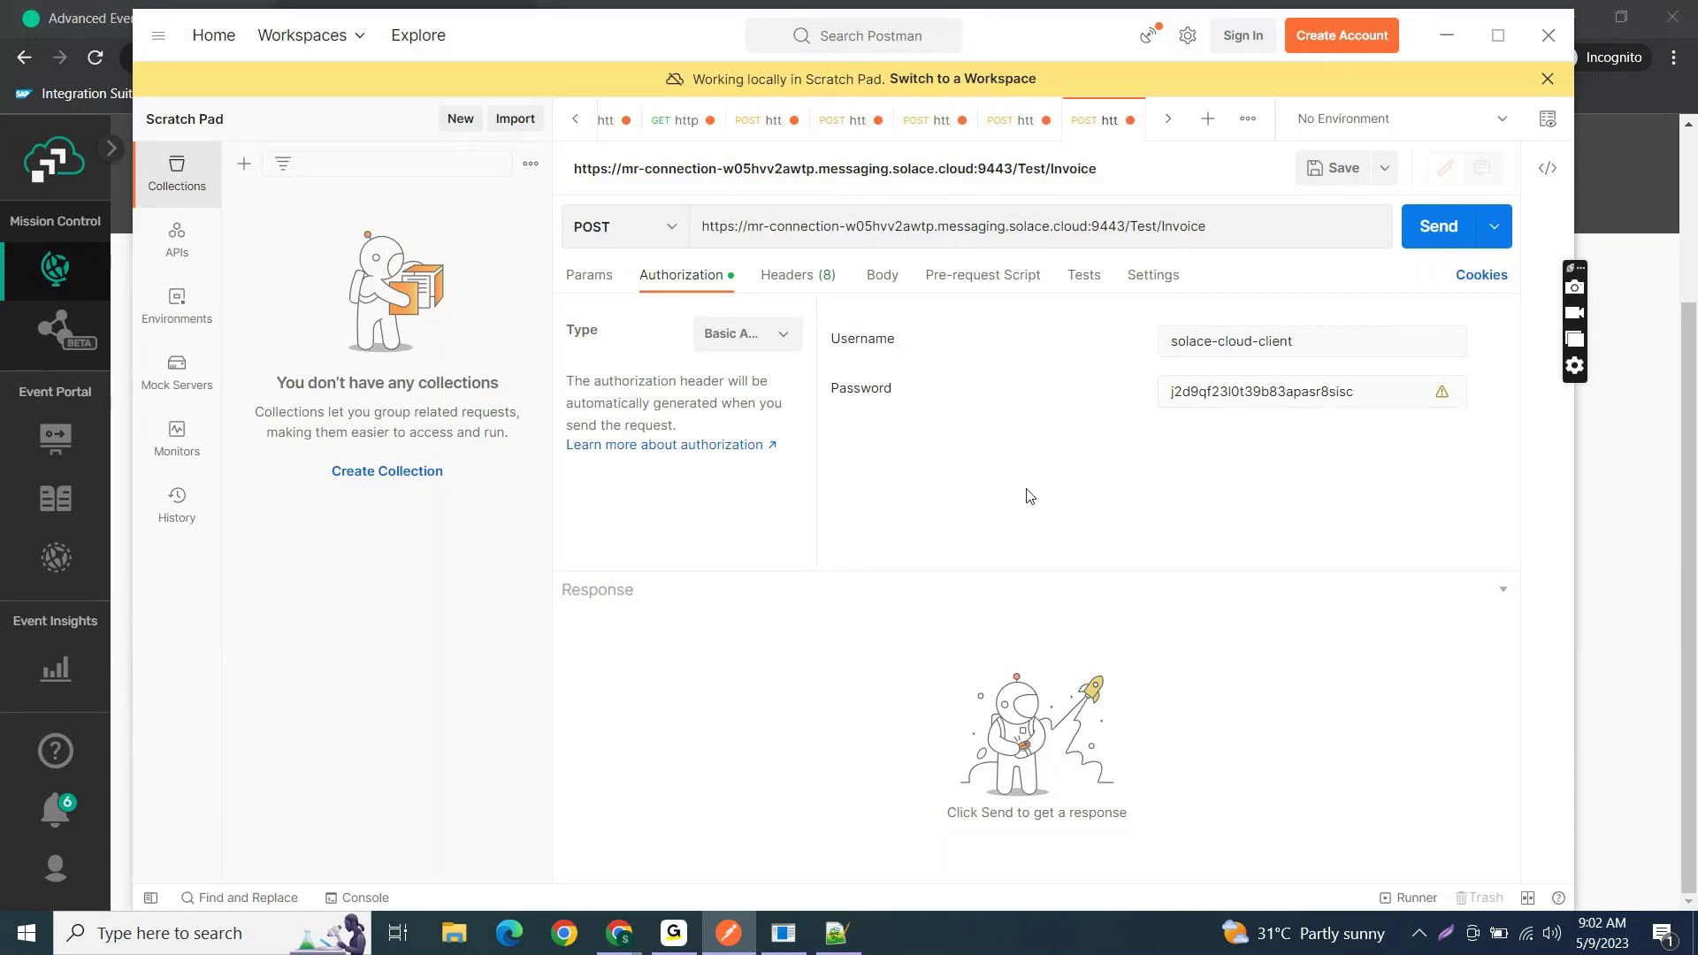
pyautogui.click(891, 285)
pyautogui.click(939, 319)
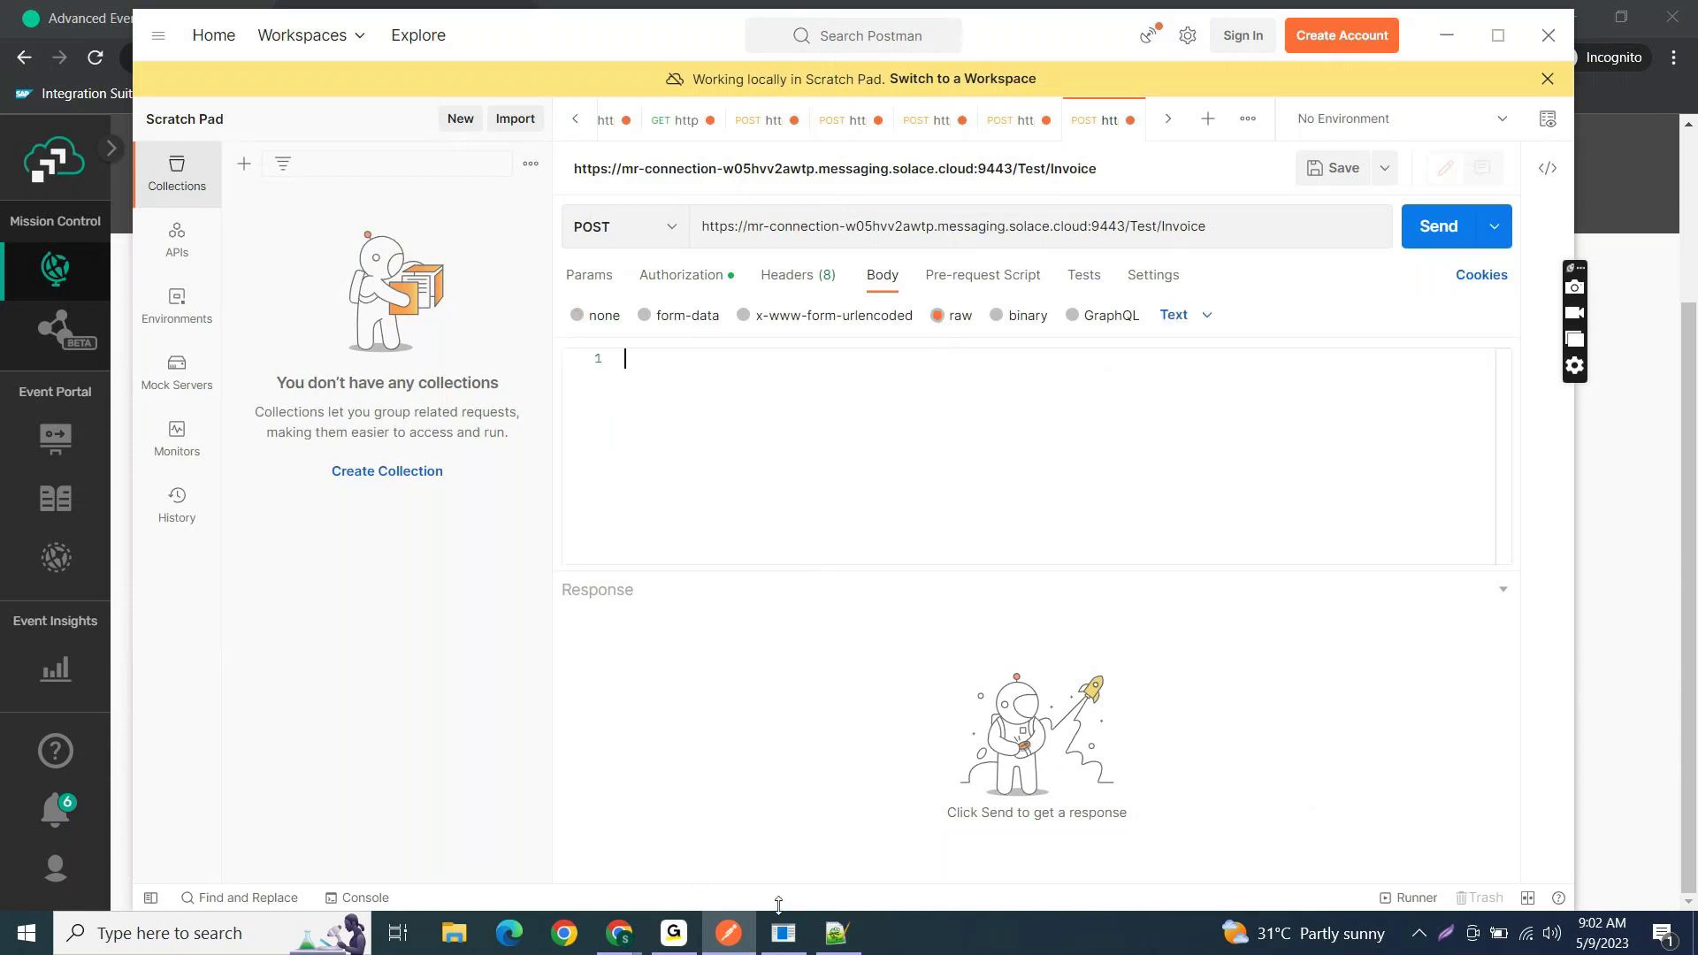
pyautogui.click(837, 933)
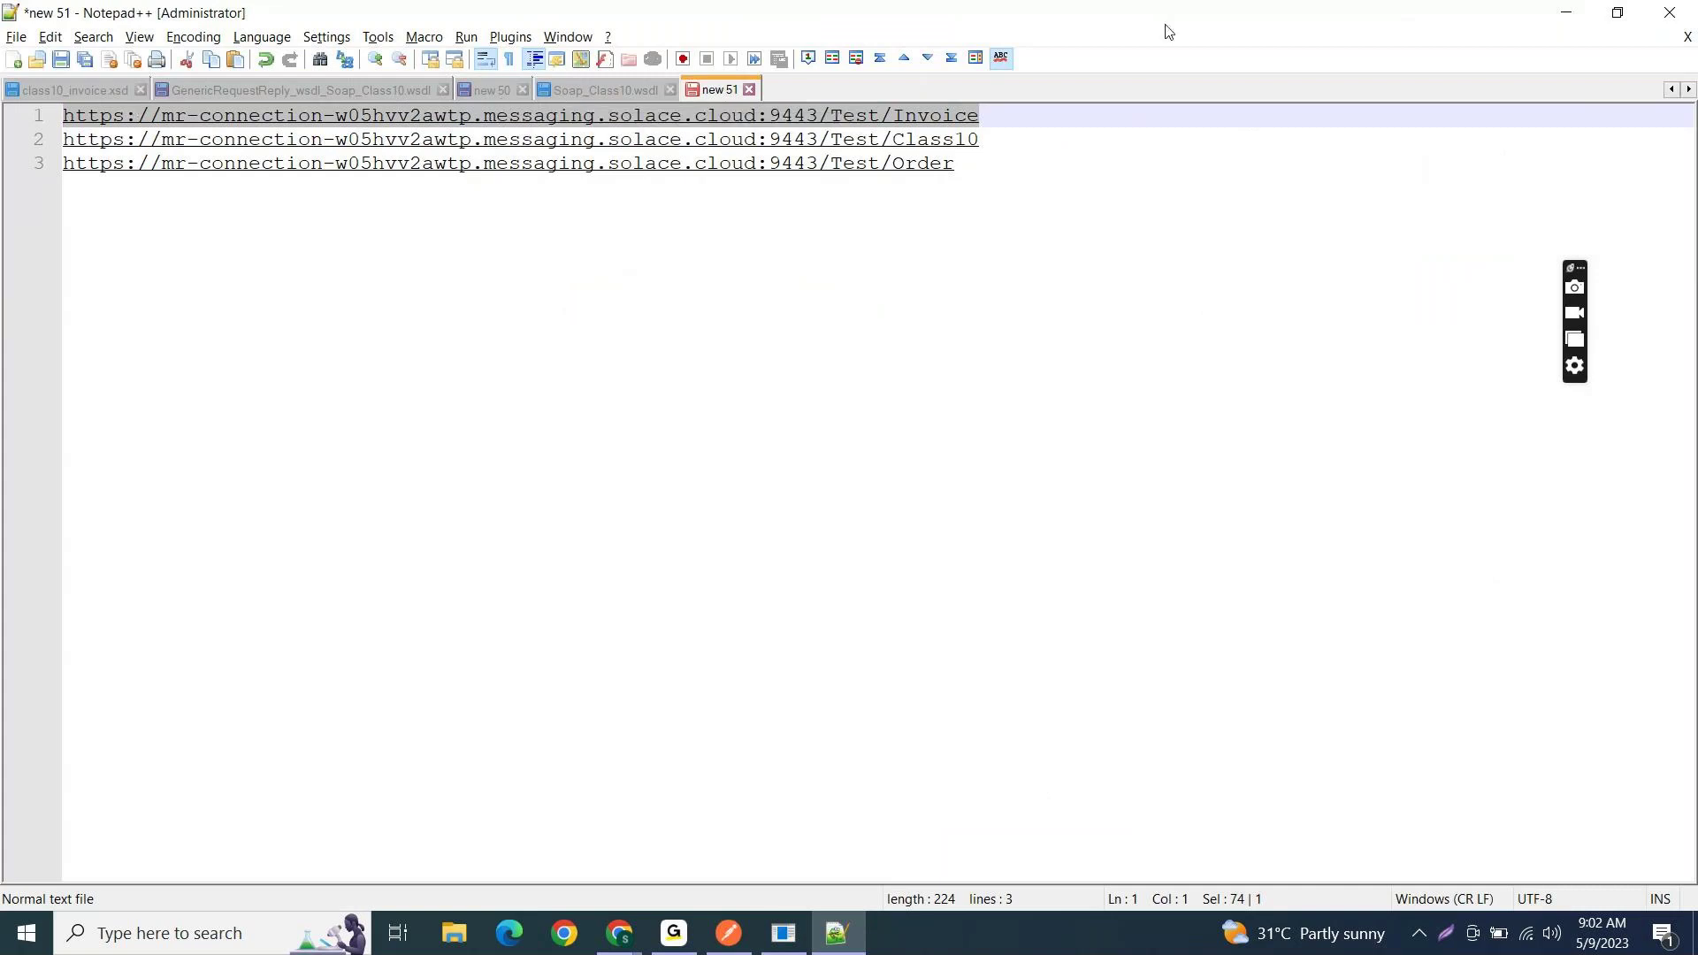
# - Switch to the CallActivity_52.xml document in Notepad++ and select its entire XML content
pyautogui.click(1671, 89)
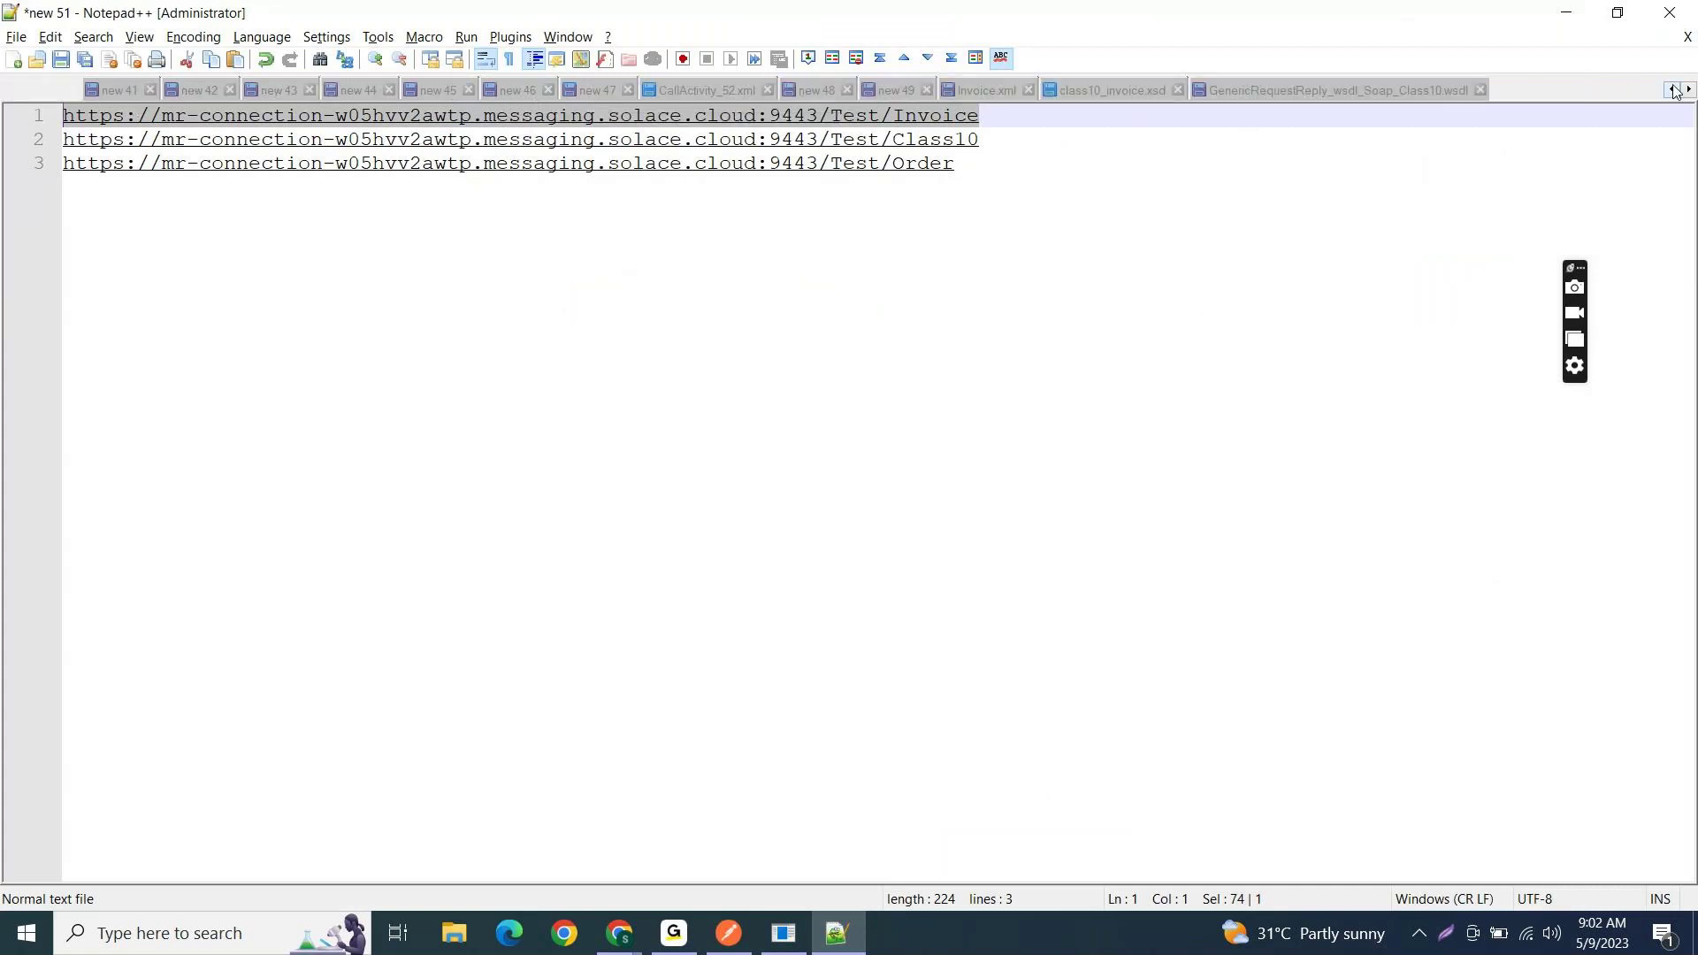
pyautogui.click(1672, 89)
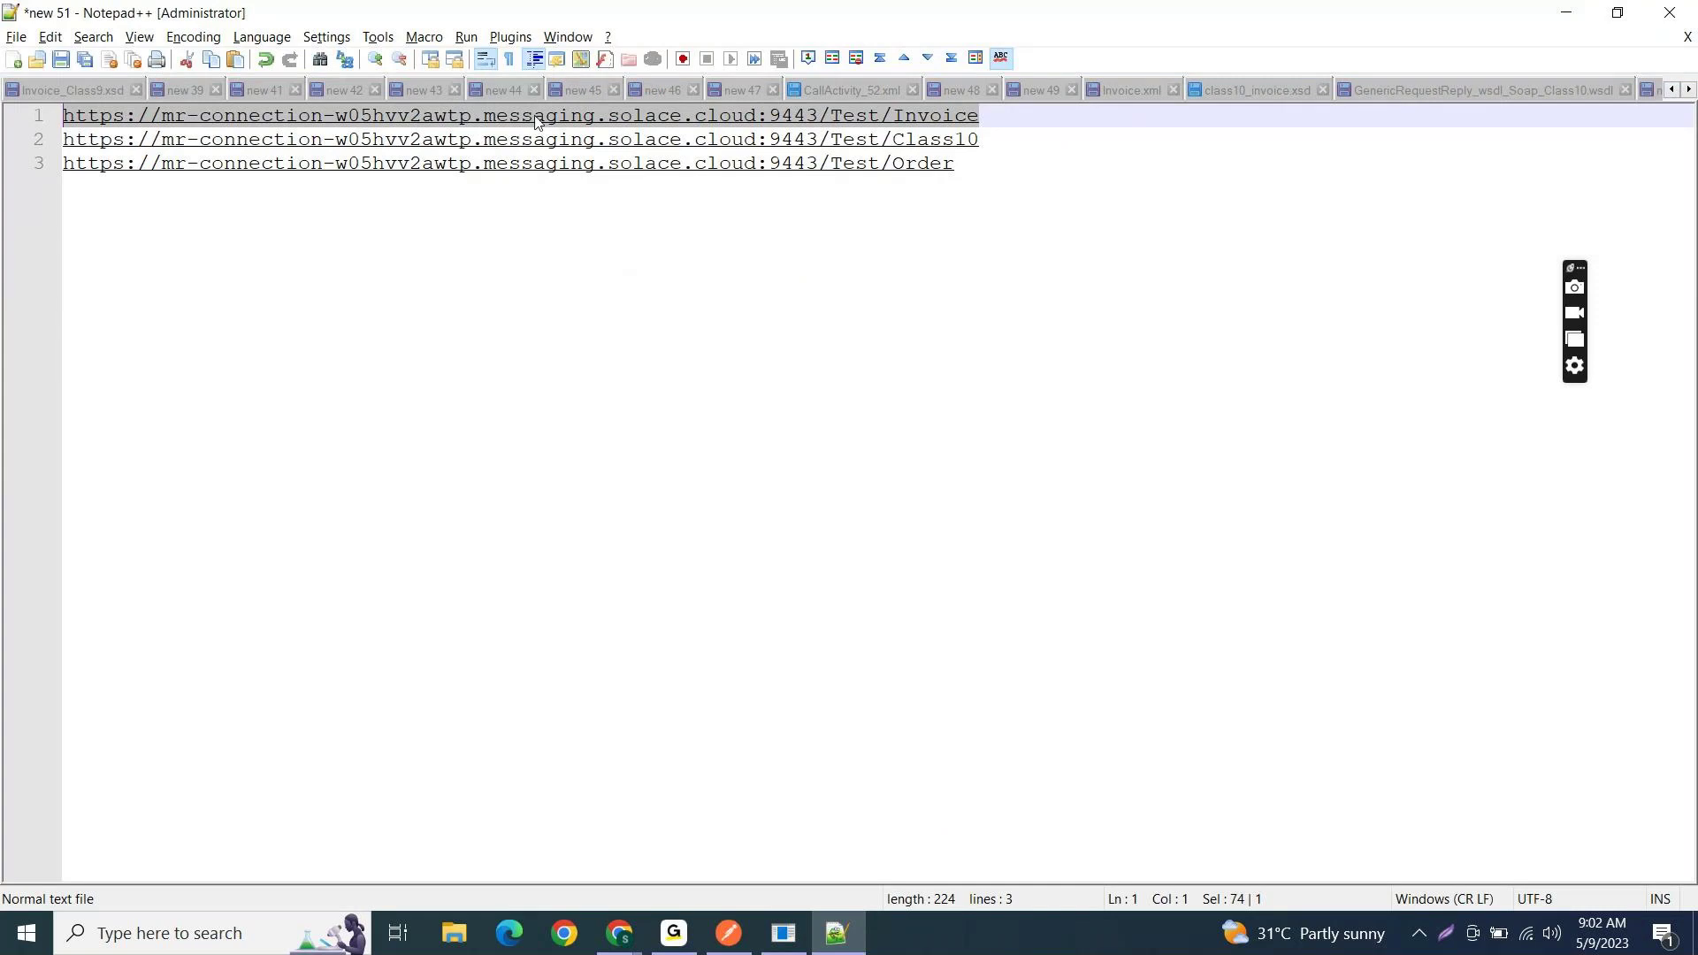
pyautogui.click(880, 93)
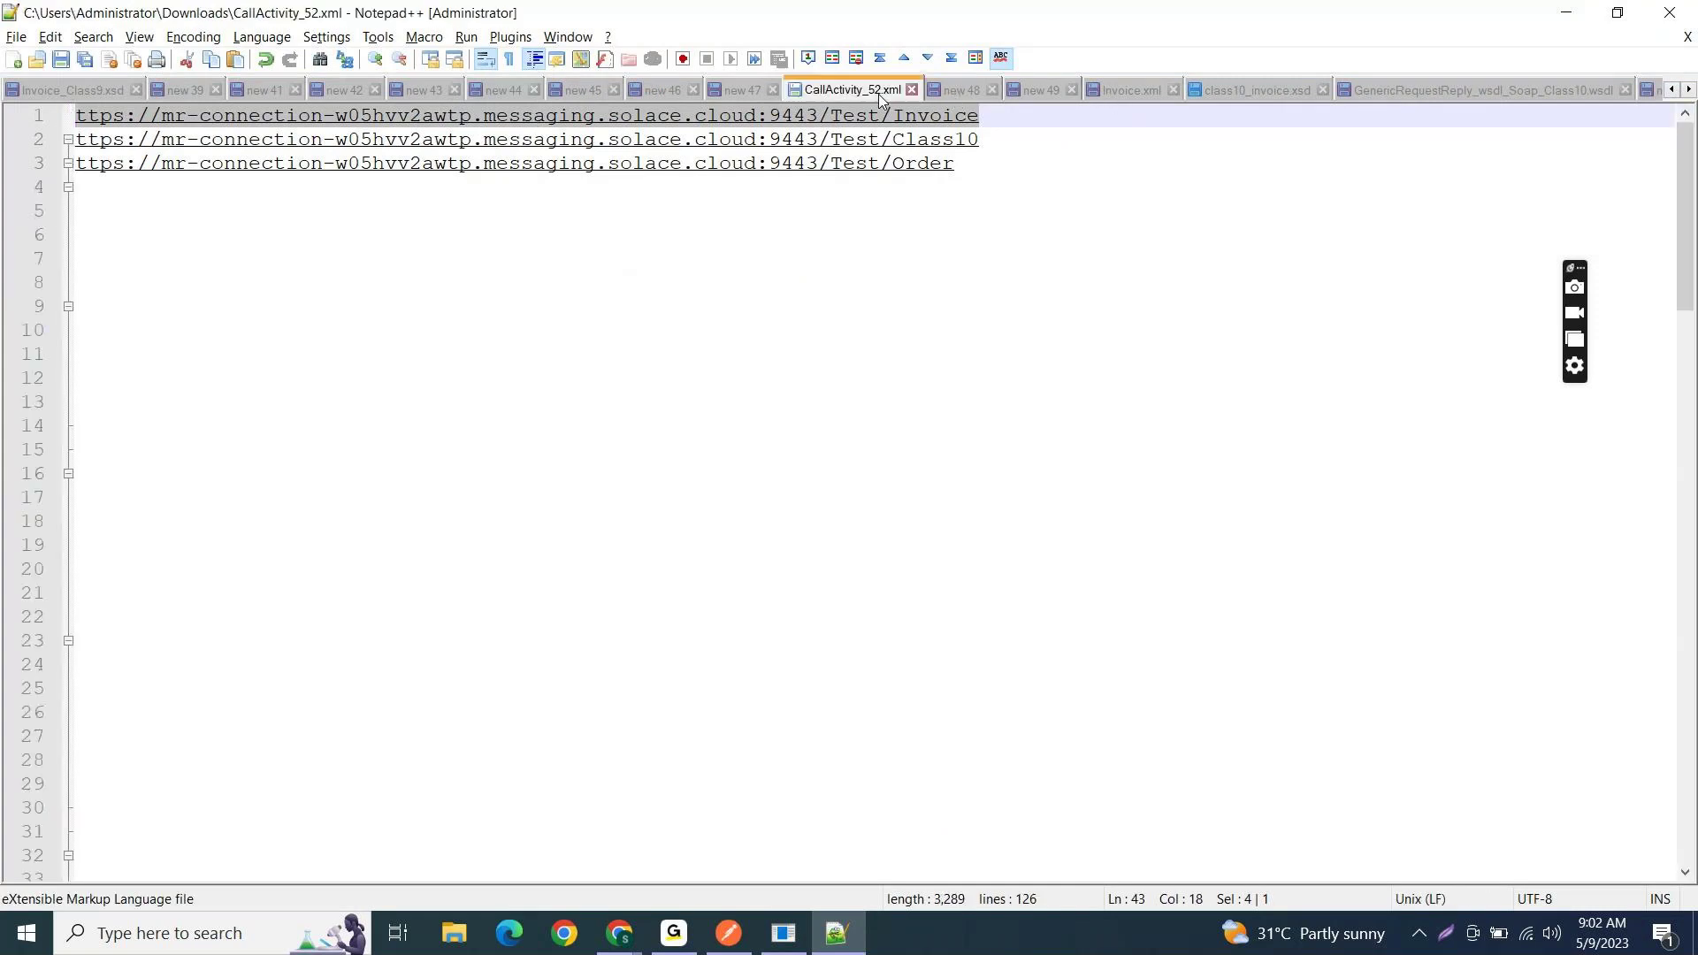
pyautogui.click(375, 646)
pyautogui.scroll(-20, 375, 646)
pyautogui.hotkey('ctrl', 'a')
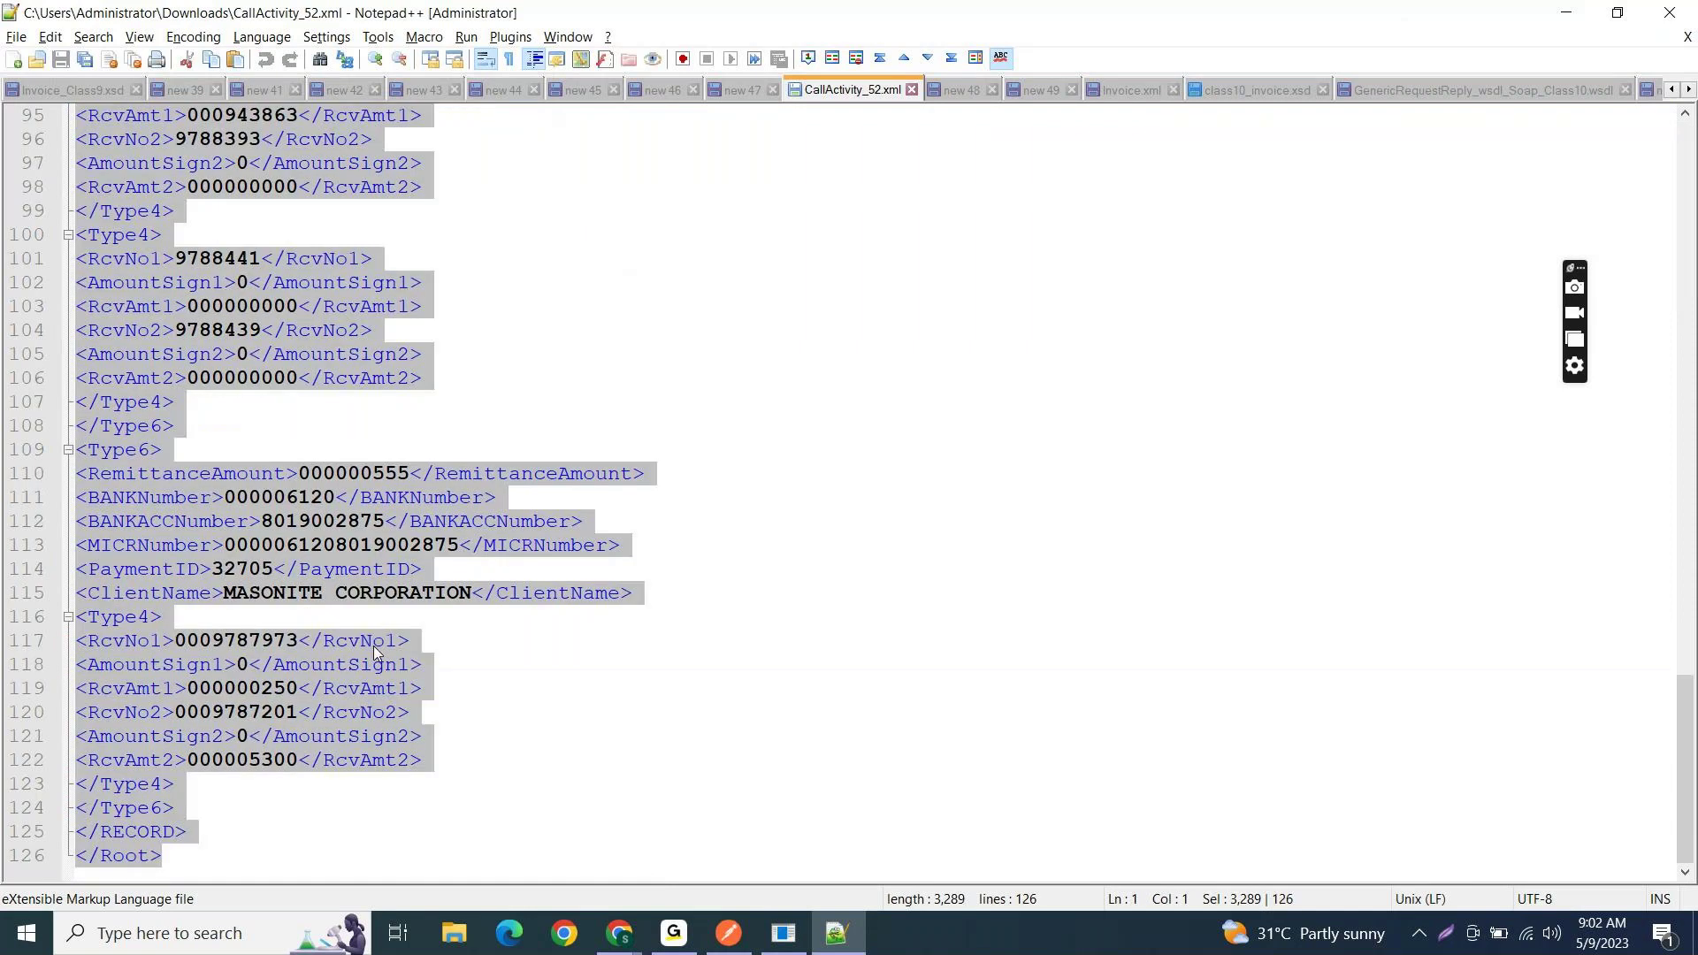
pyautogui.hotkey('alt', 'Tab')
# - Paste the CallActivity_52.xml content as the raw body and send the POST to /Test/Invoice
pyautogui.hotkey('ctrl', 'v')
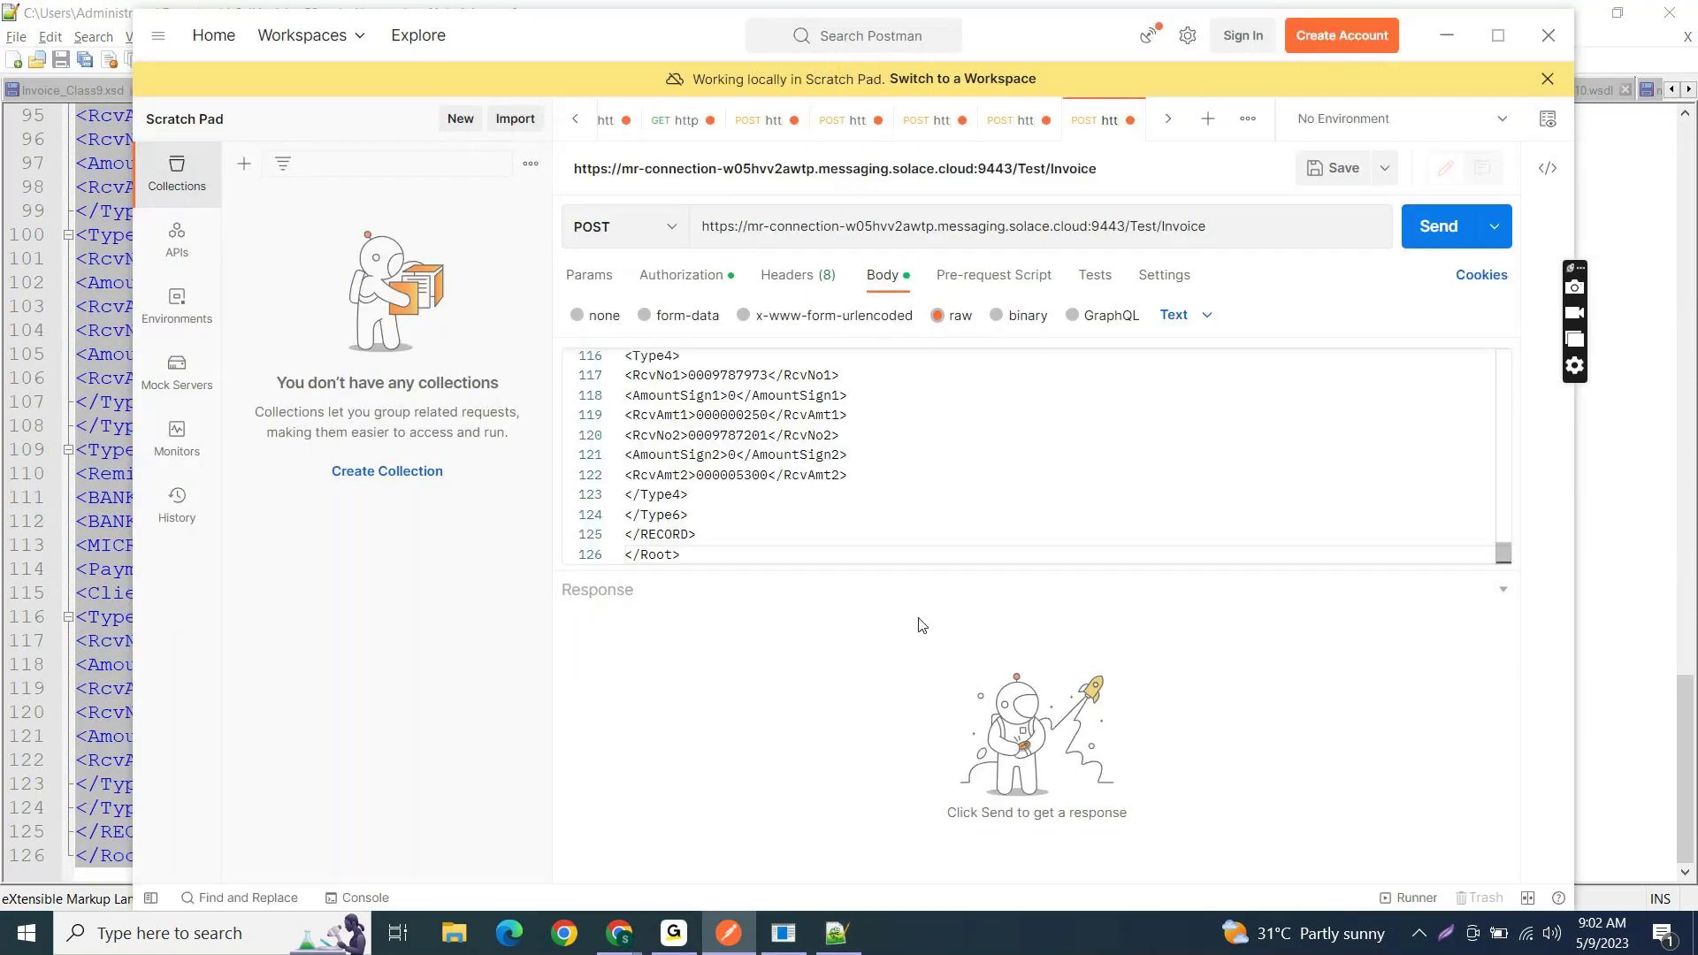
pyautogui.press('Up')
pyautogui.press('Up')
pyautogui.press('Up')
pyautogui.press('Up')
pyautogui.press('Up')
pyautogui.press('Up')
pyautogui.press('Up')
pyautogui.press('Up')
pyautogui.press('Up')
pyautogui.press('Up')
pyautogui.press('Up')
pyautogui.press('Up')
pyautogui.press('Up')
pyautogui.press('Up')
pyautogui.press('Up')
pyautogui.press('Up')
pyautogui.press('Up')
pyautogui.press('Up')
pyautogui.press('Up')
pyautogui.press('Up')
pyautogui.press('Up')
pyautogui.press('Up')
pyautogui.press('Up')
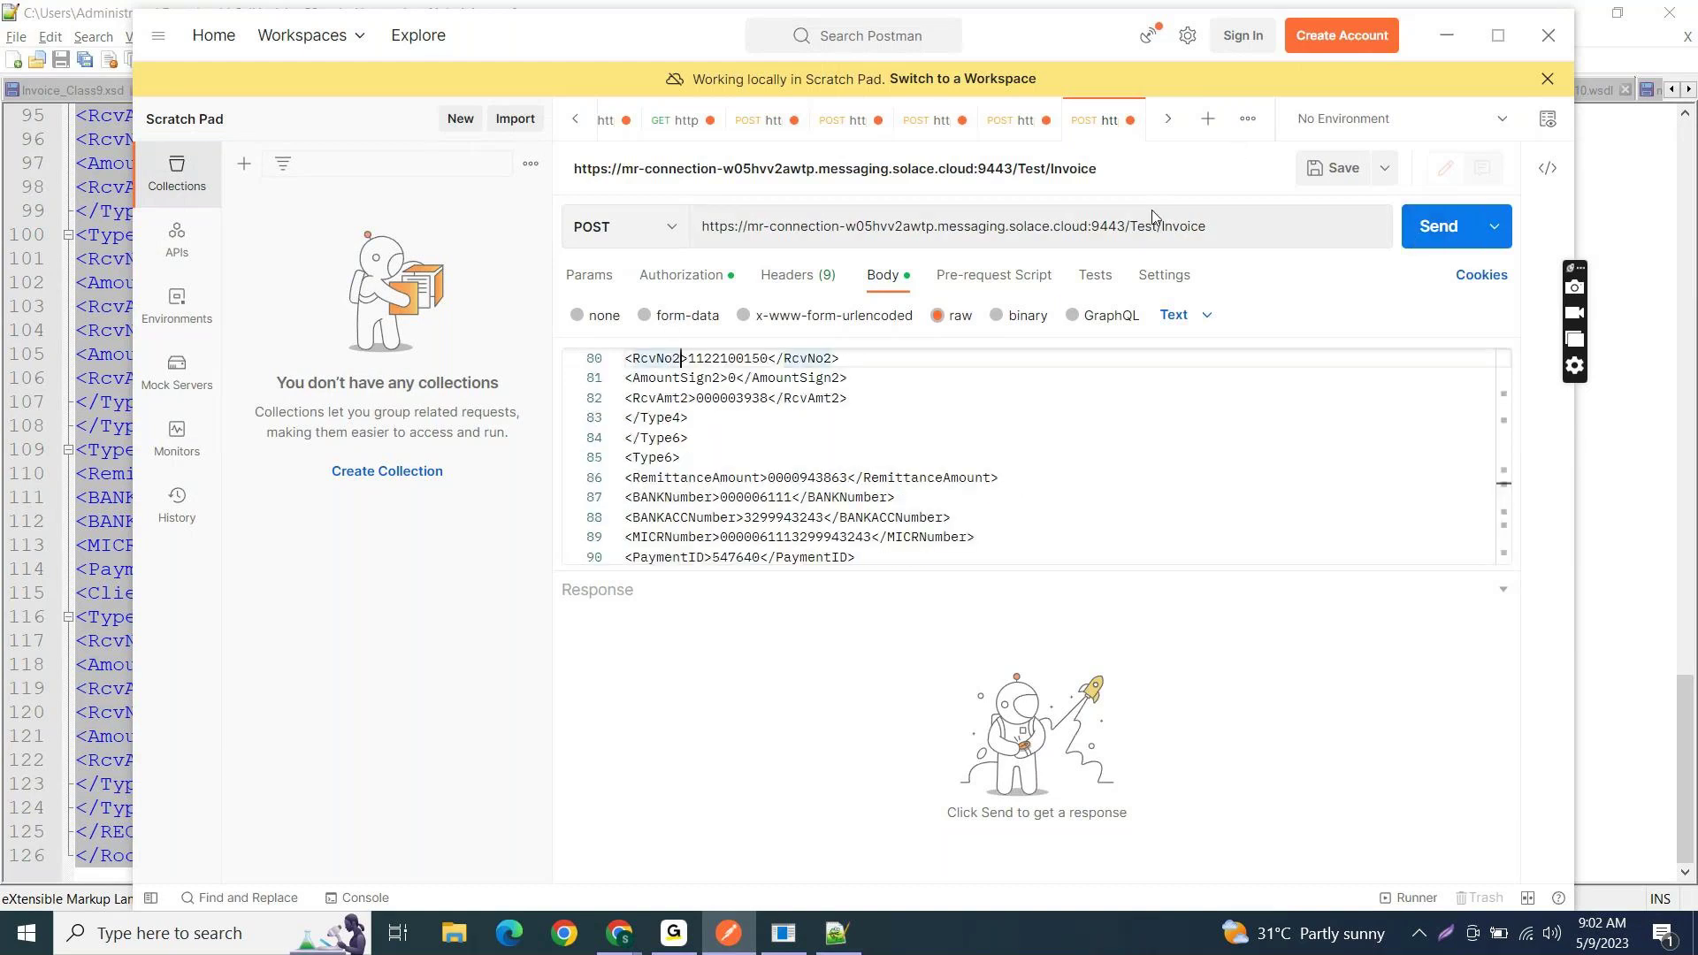
pyautogui.moveTo(1126, 226); pyautogui.dragTo(703, 231)
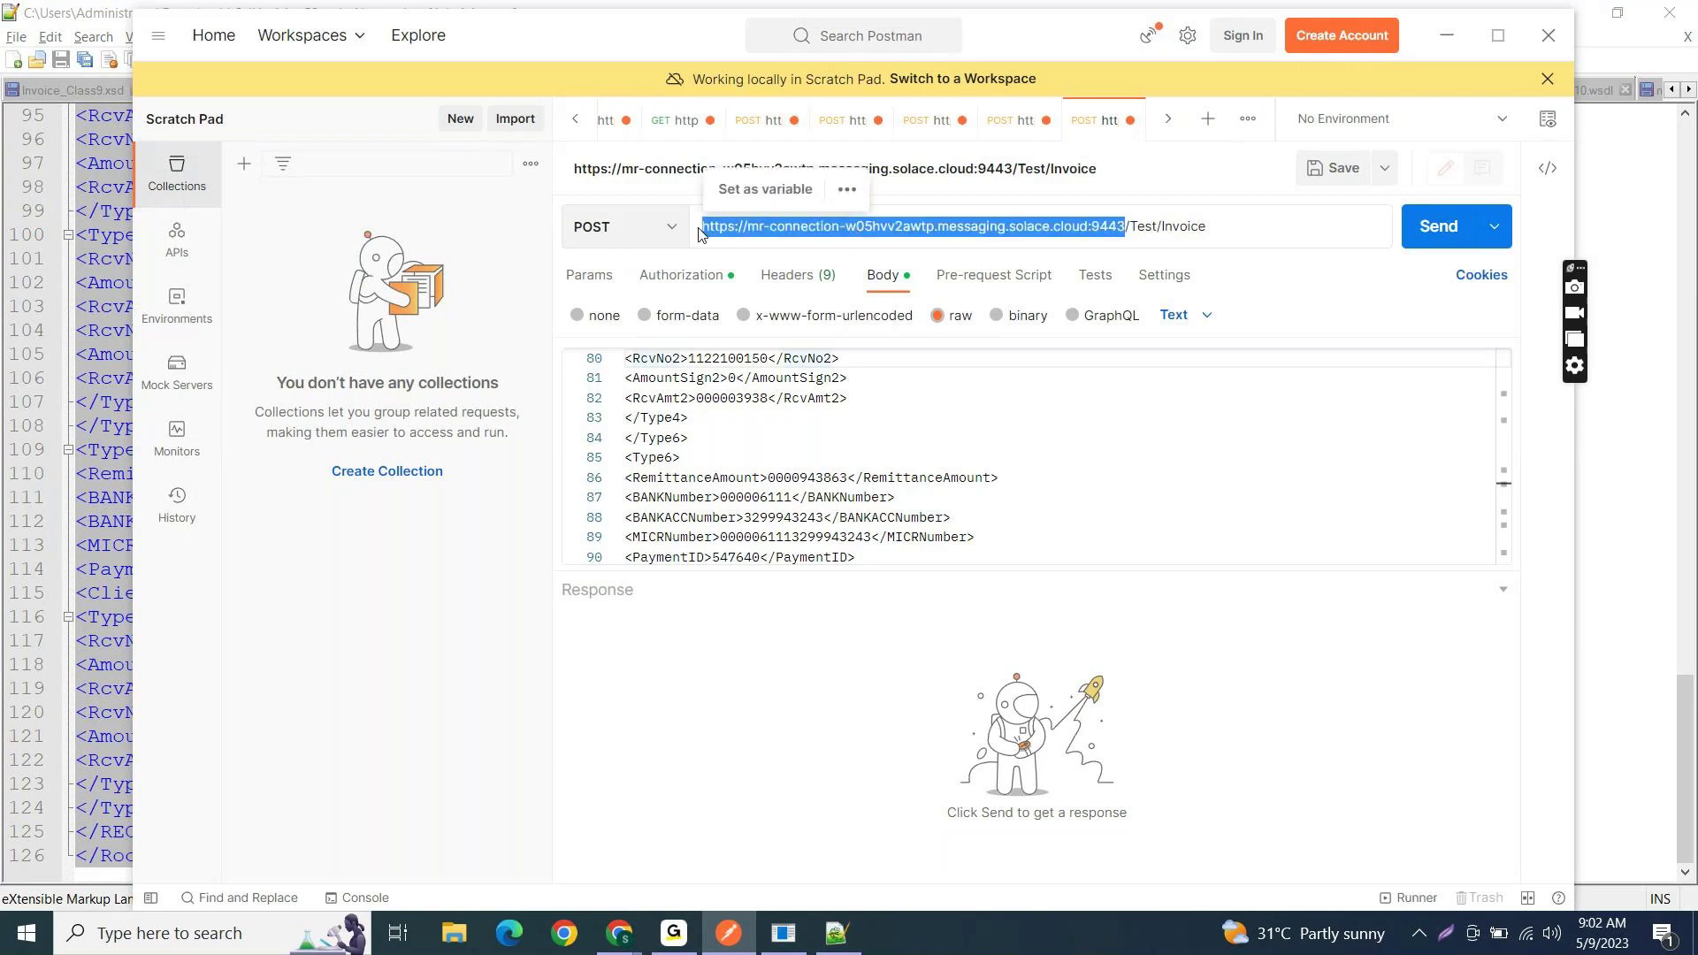
pyautogui.click(1131, 221)
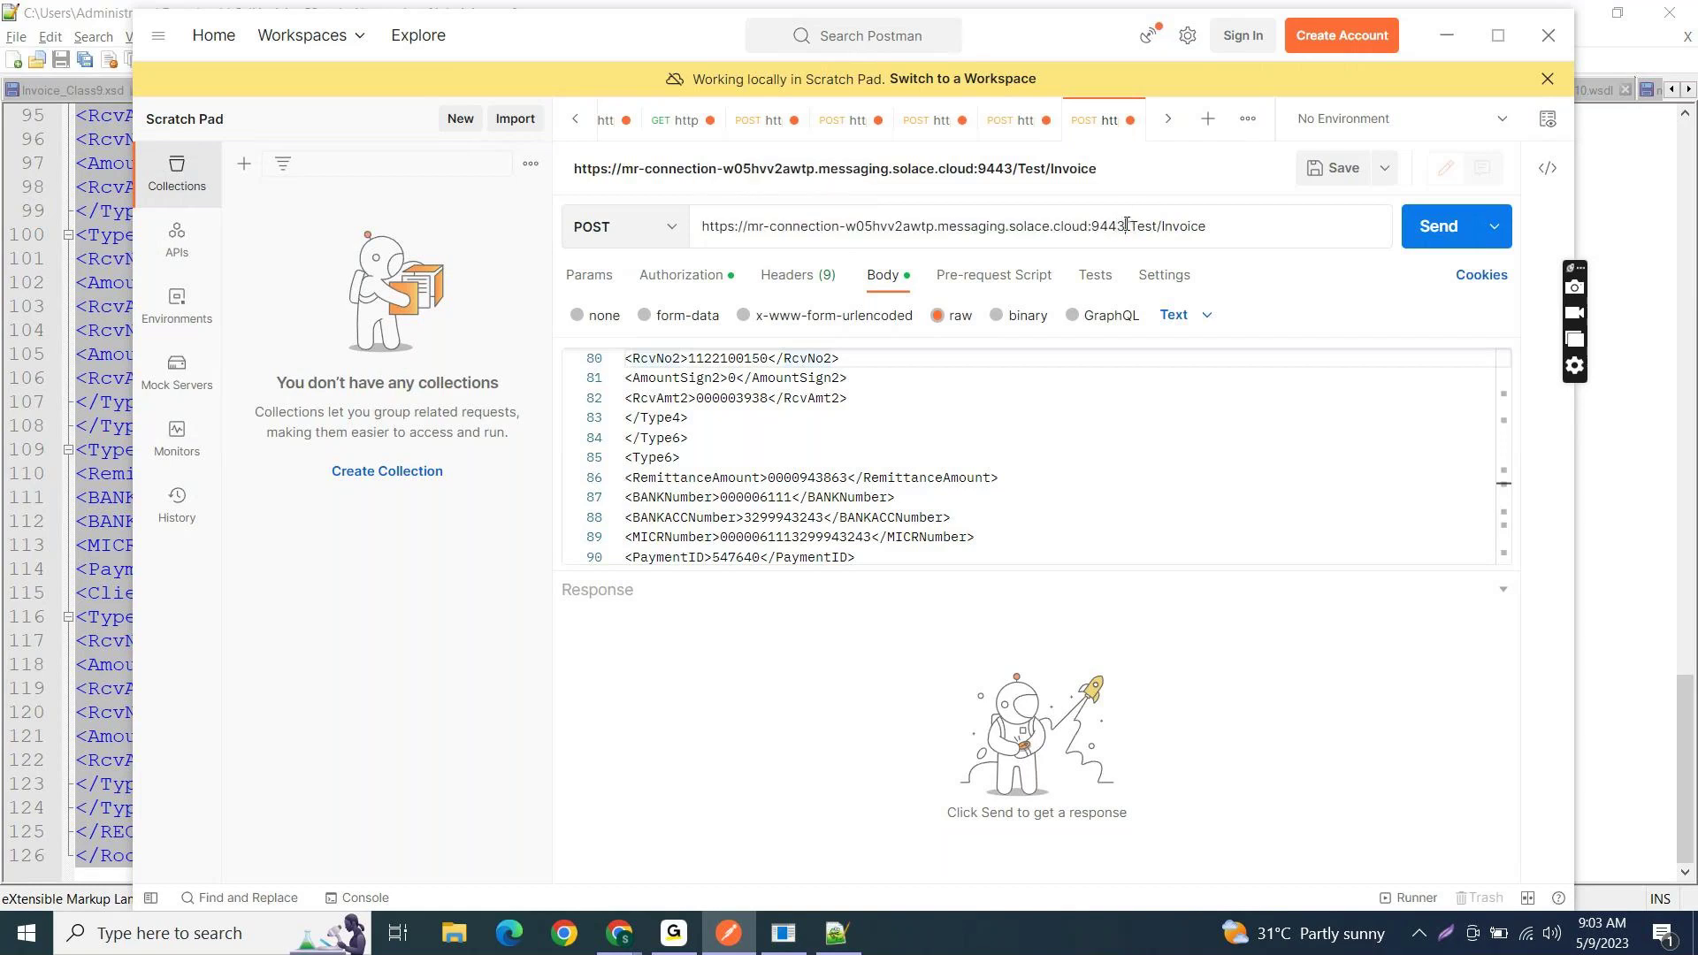
pyautogui.moveTo(1125, 226); pyautogui.dragTo(1212, 227)
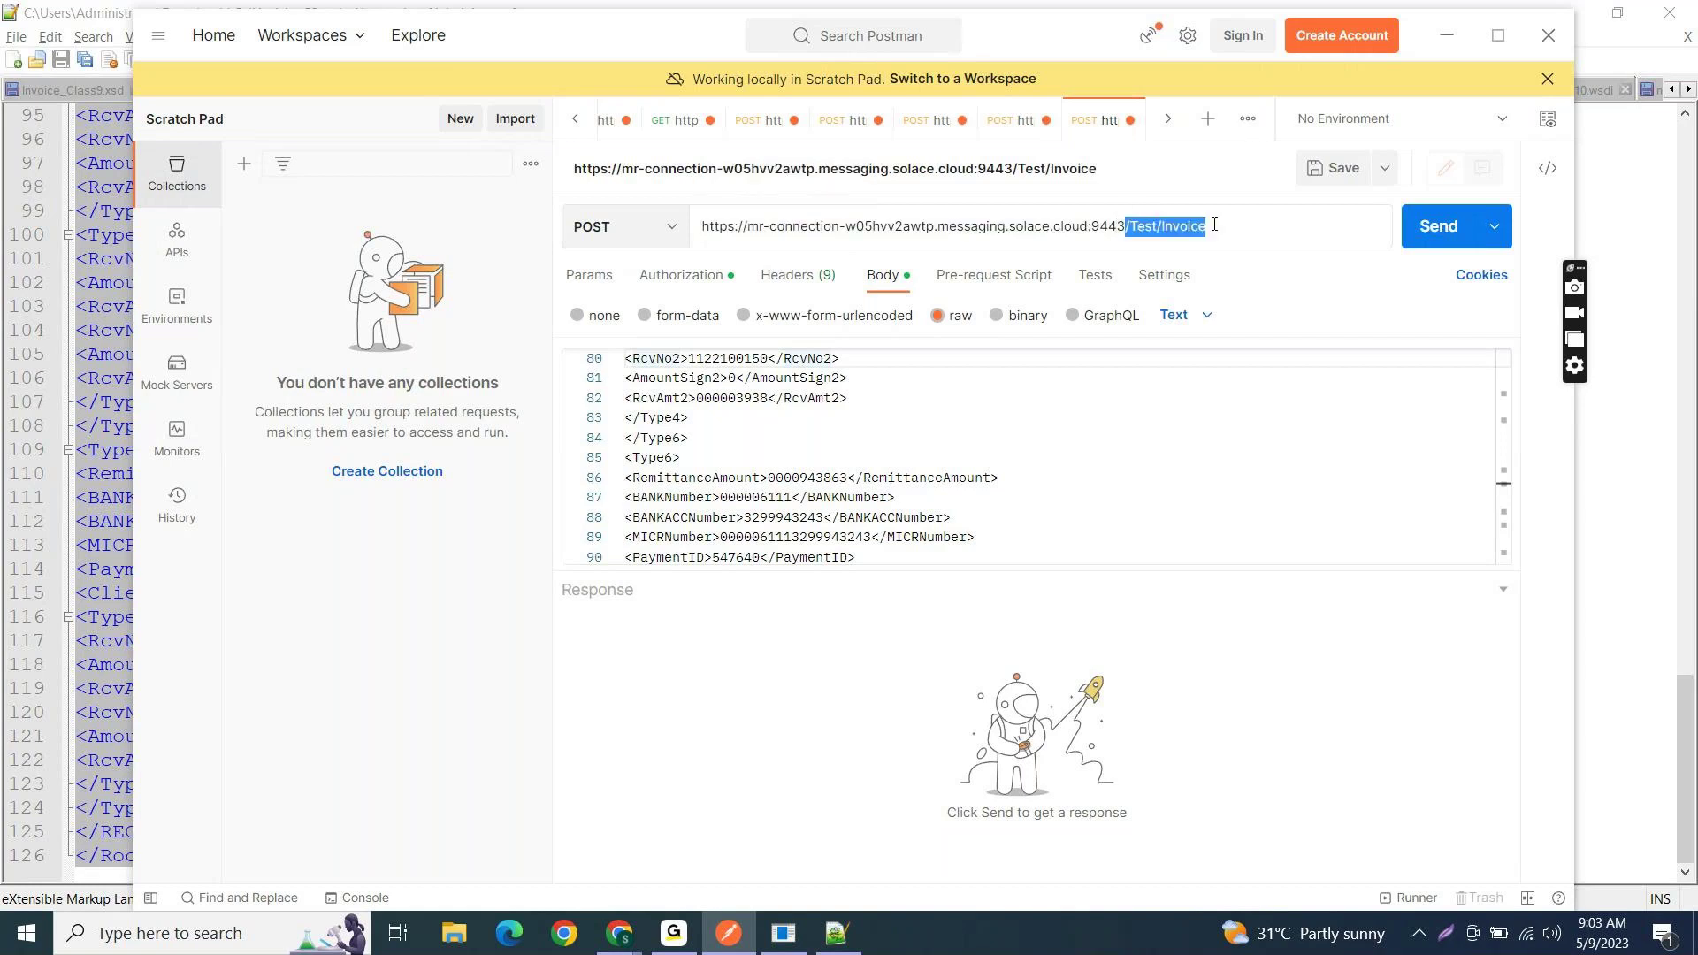
pyautogui.click(1450, 229)
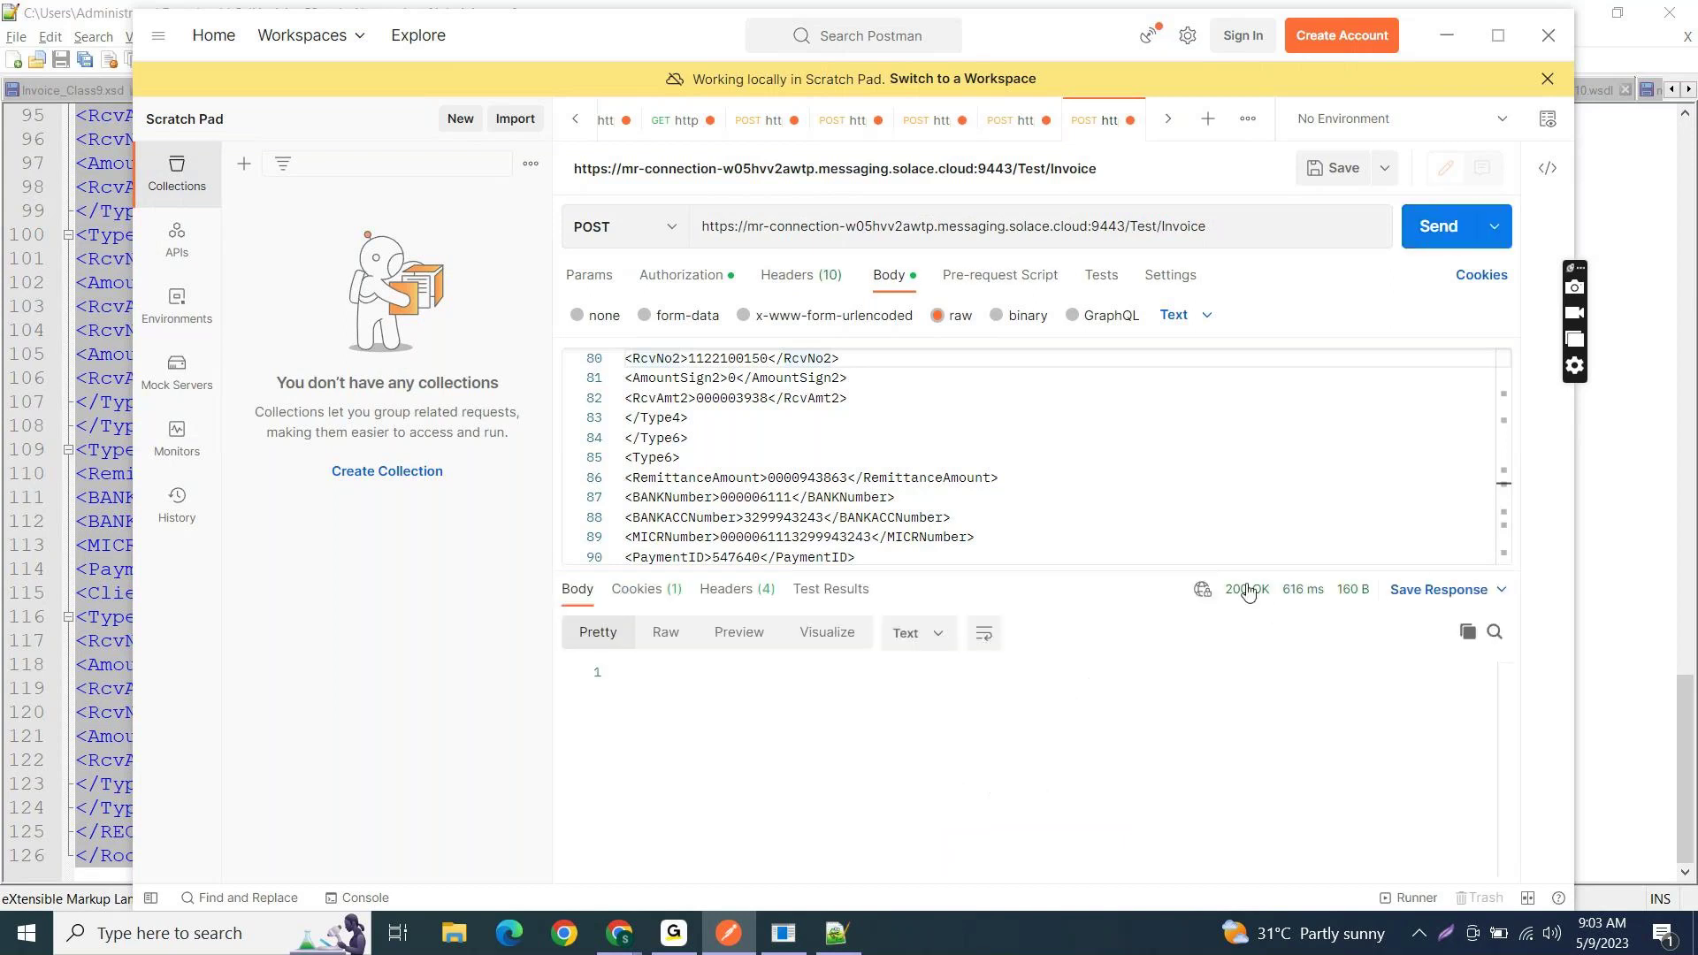
# - In the Test_CPI browser window, open the Invoice_Class10 queue summary to check Messages Queued
pyautogui.click(618, 933)
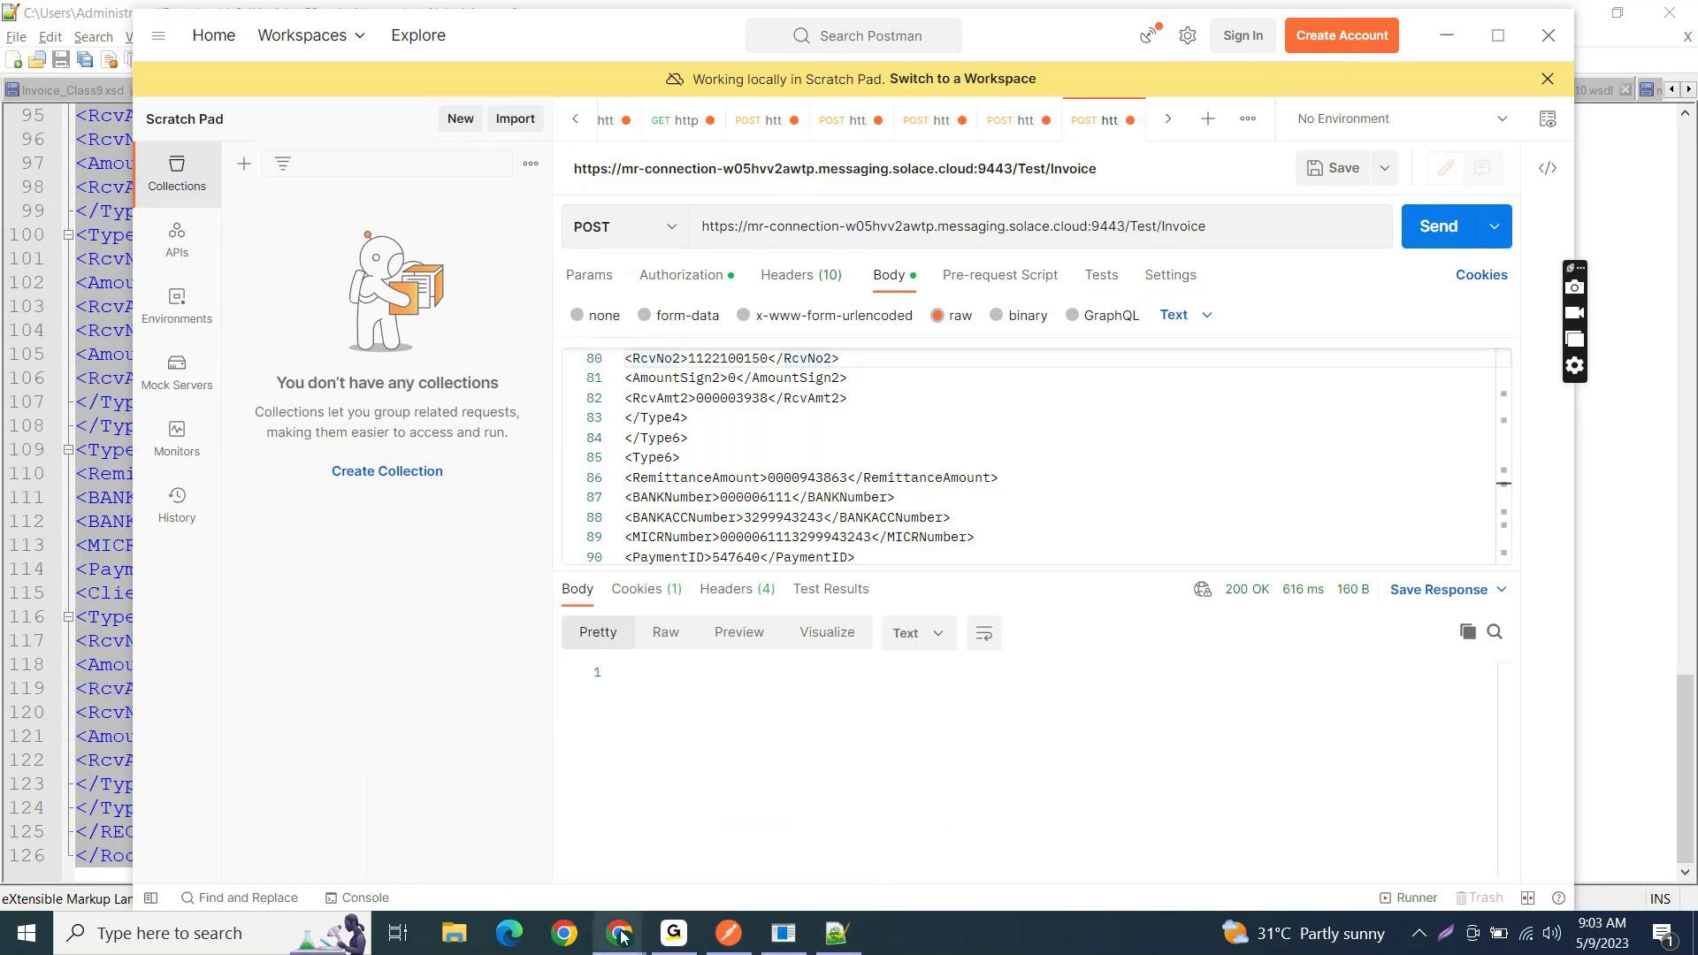
pyautogui.click(619, 937)
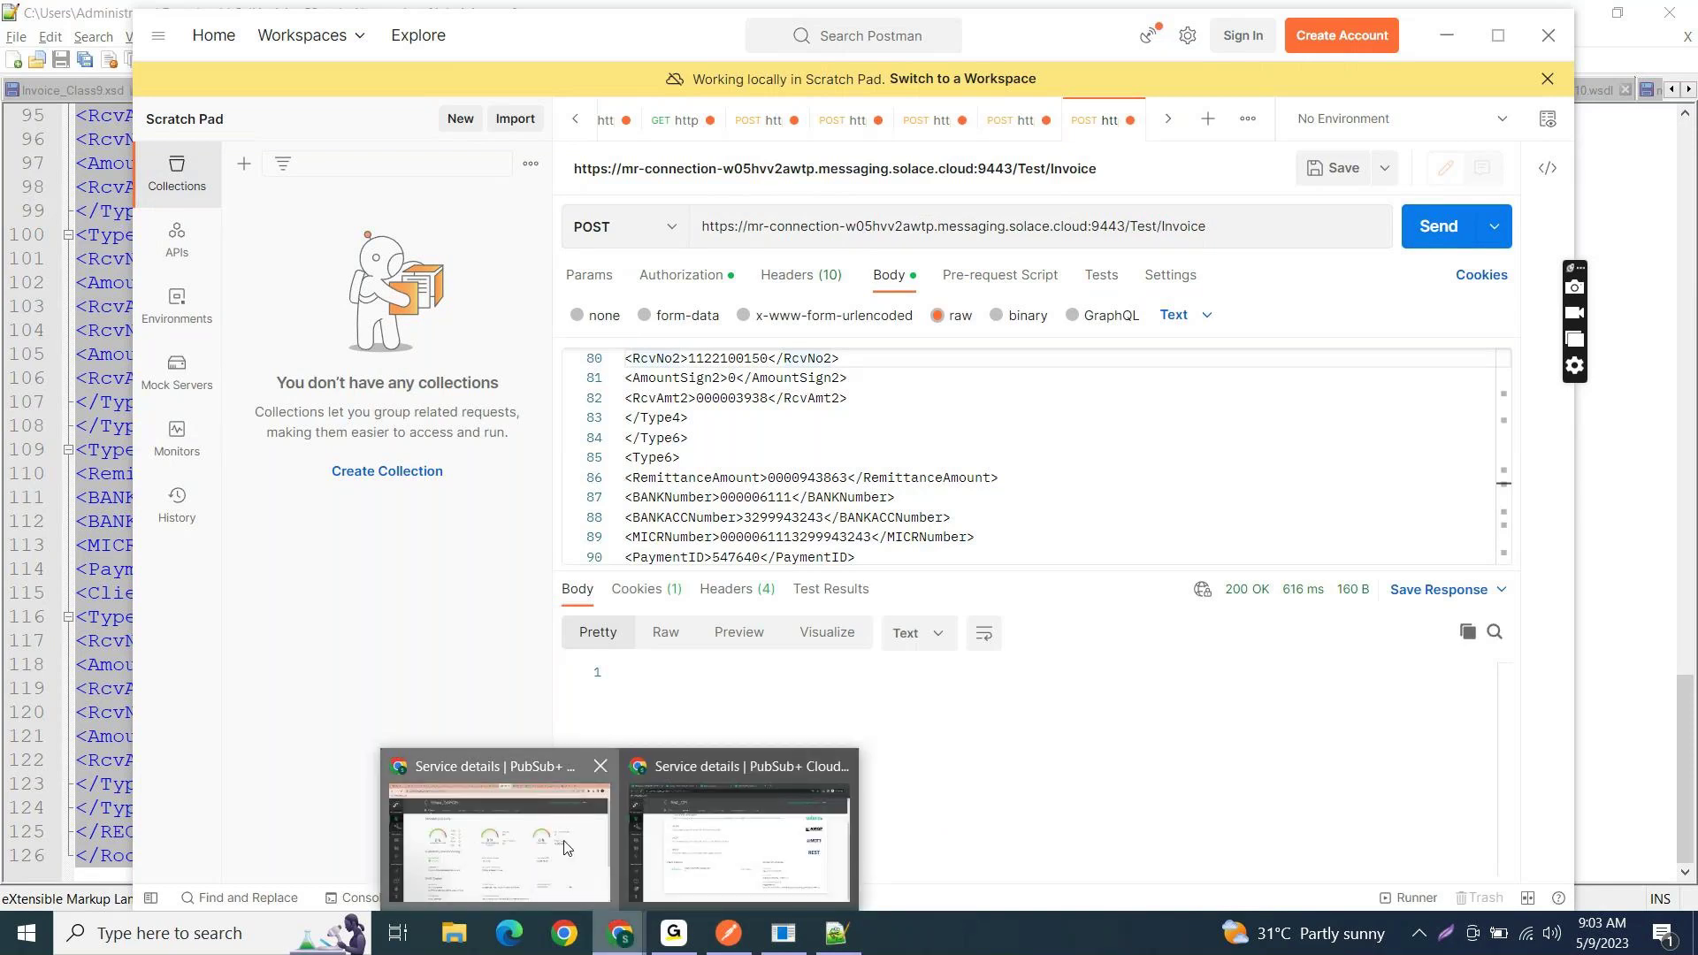
pyautogui.click(568, 849)
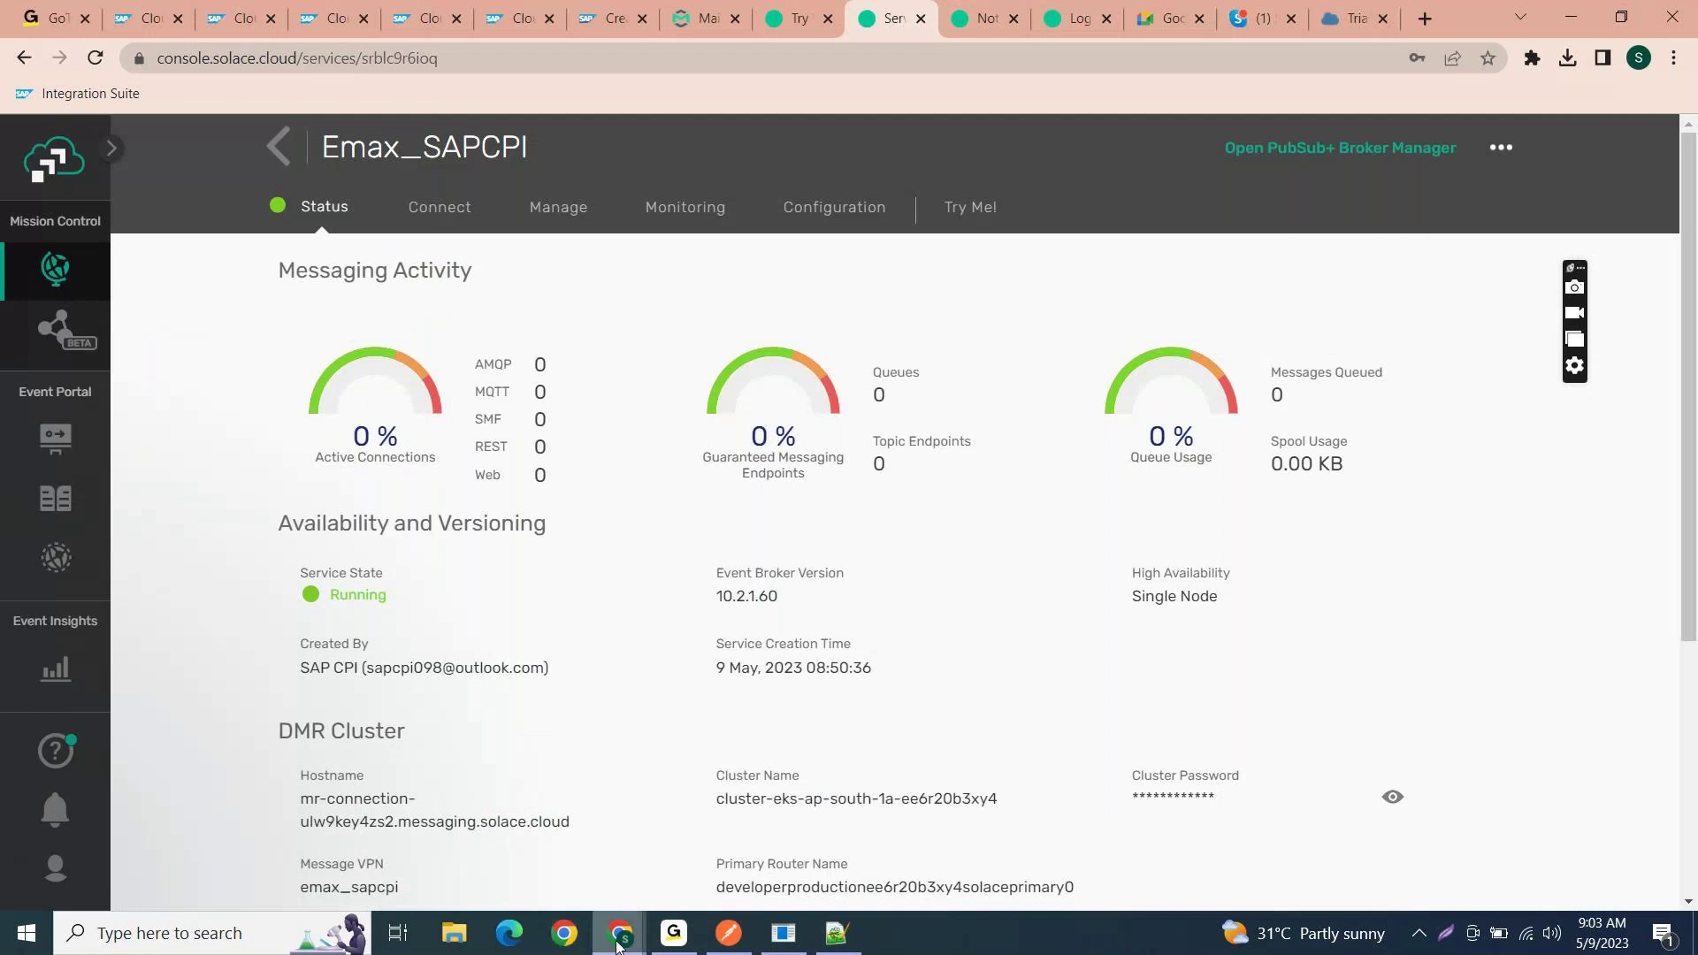
pyautogui.moveTo(619, 933)
pyautogui.click(720, 826)
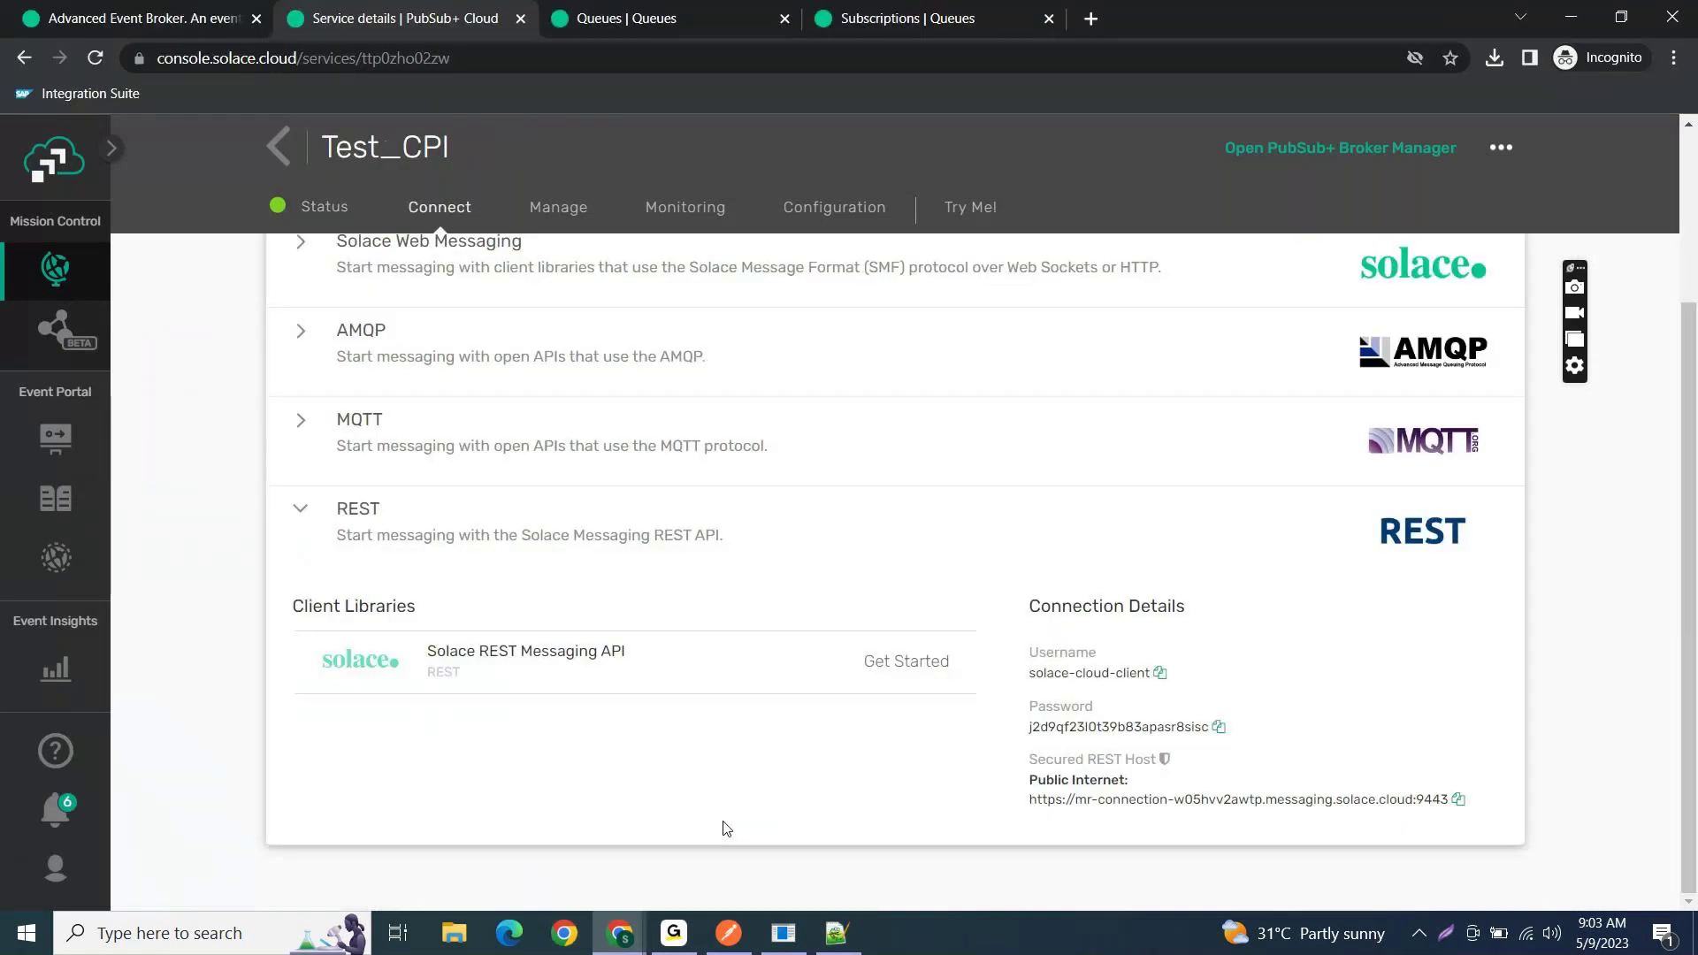
pyautogui.click(688, 11)
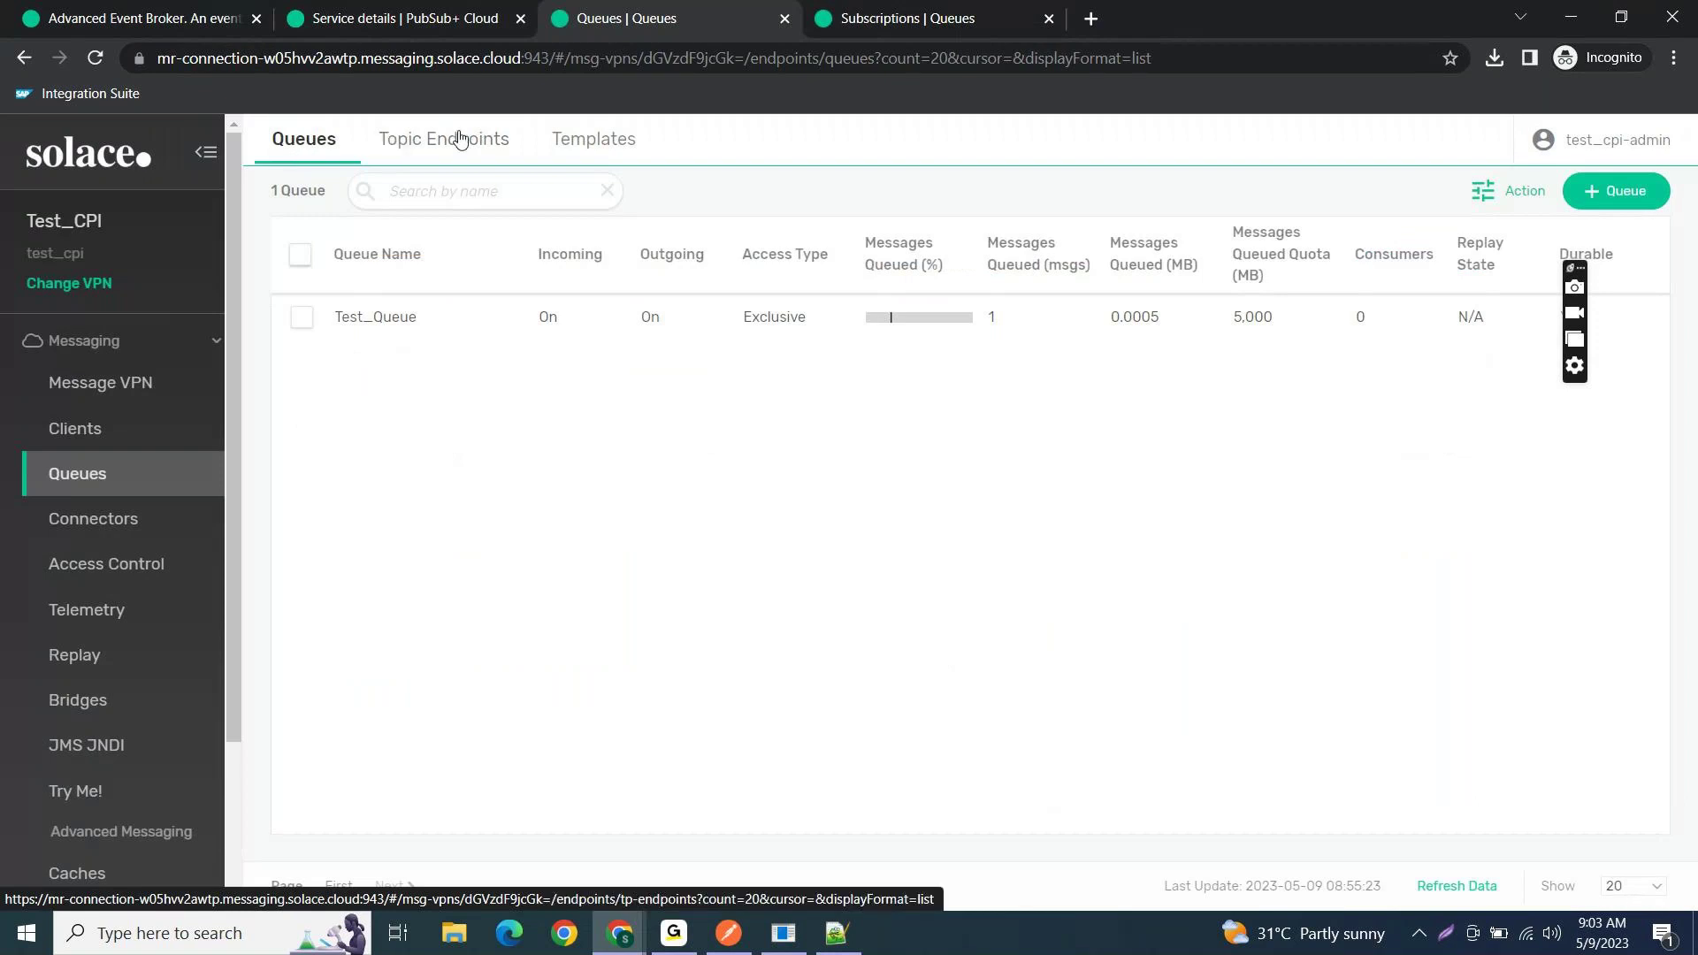
pyautogui.click(897, 19)
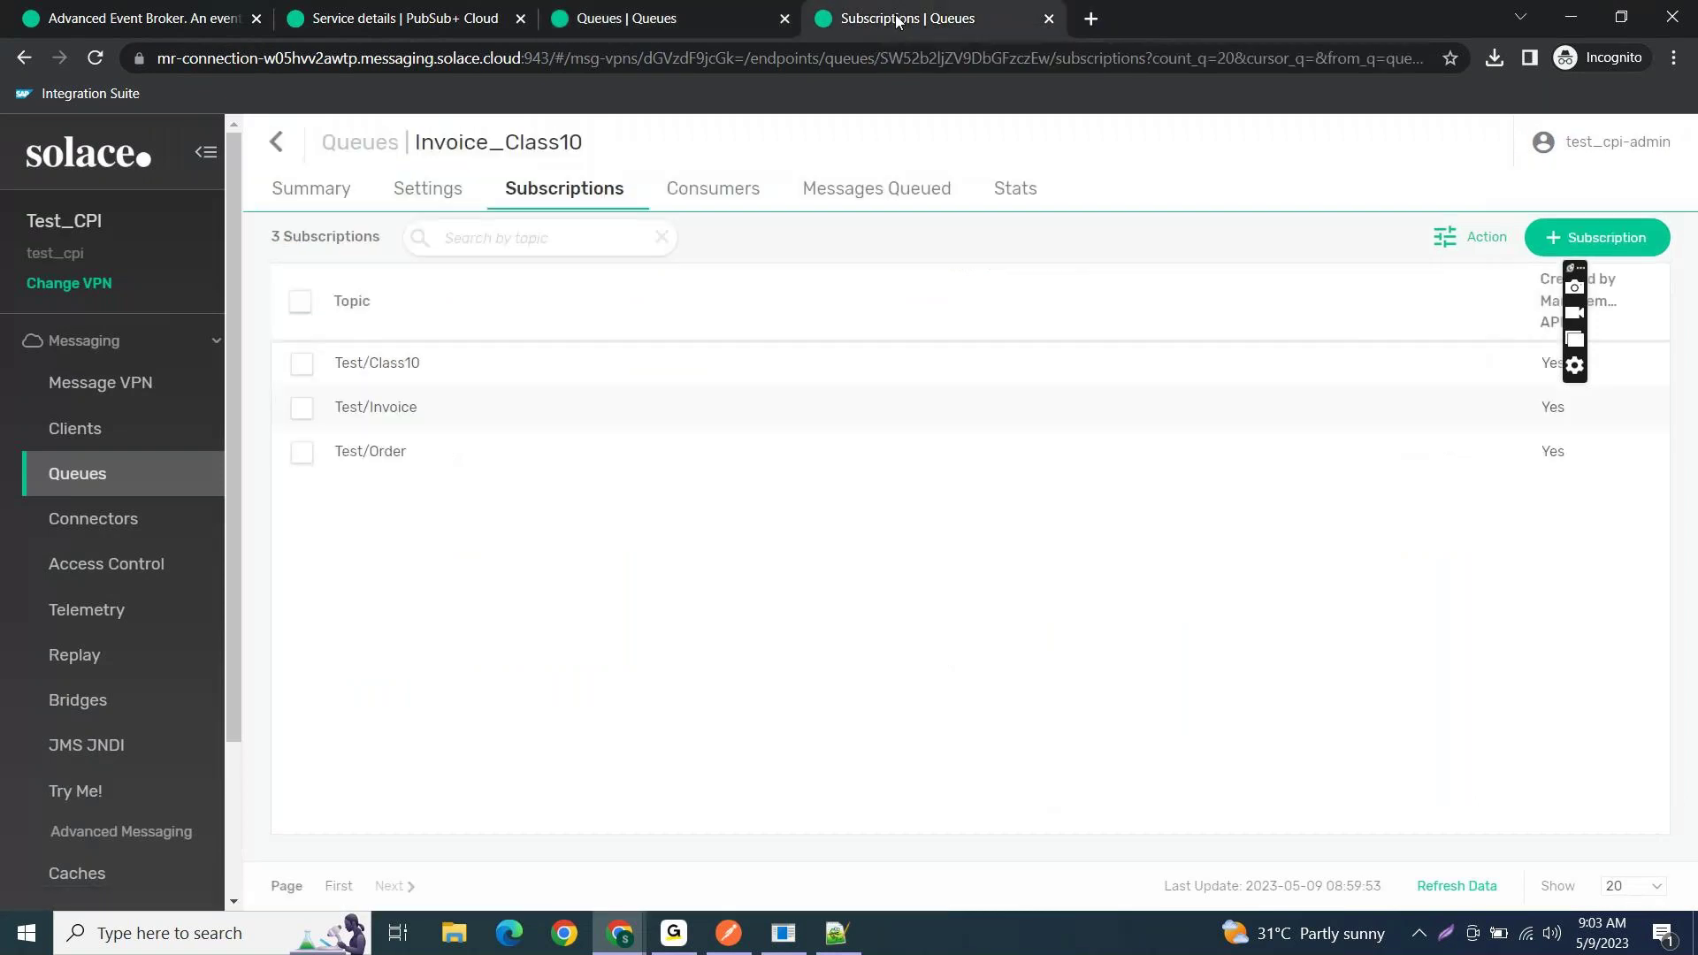
pyautogui.click(305, 189)
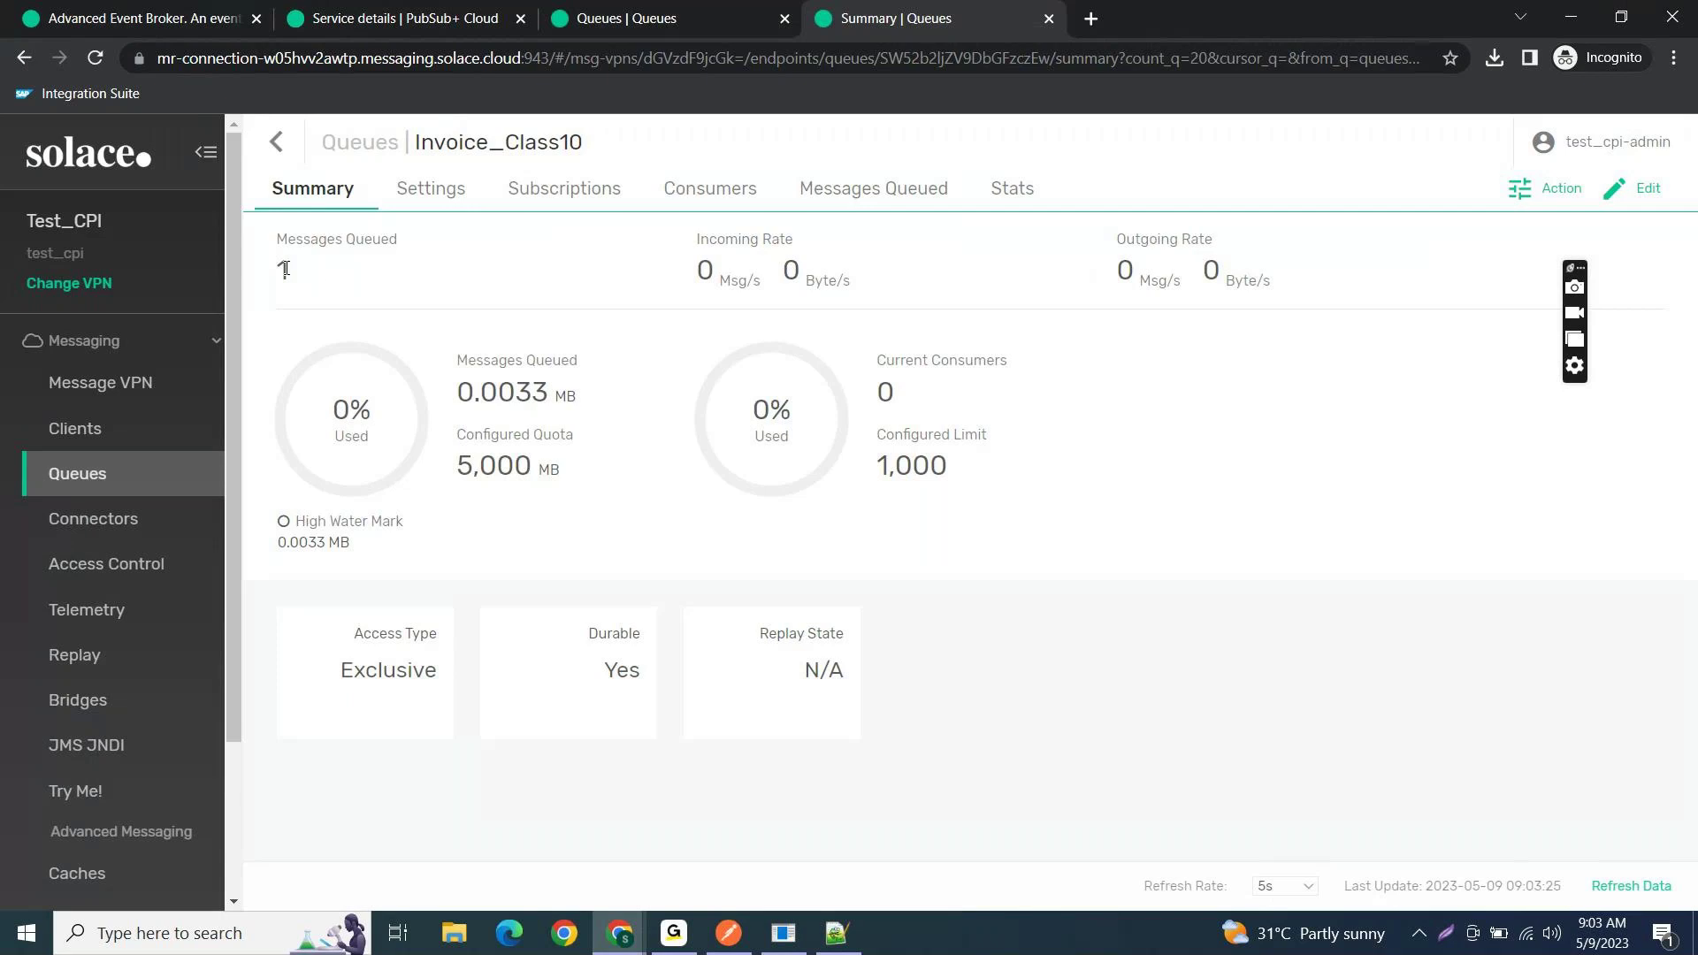
pyautogui.click(272, 267)
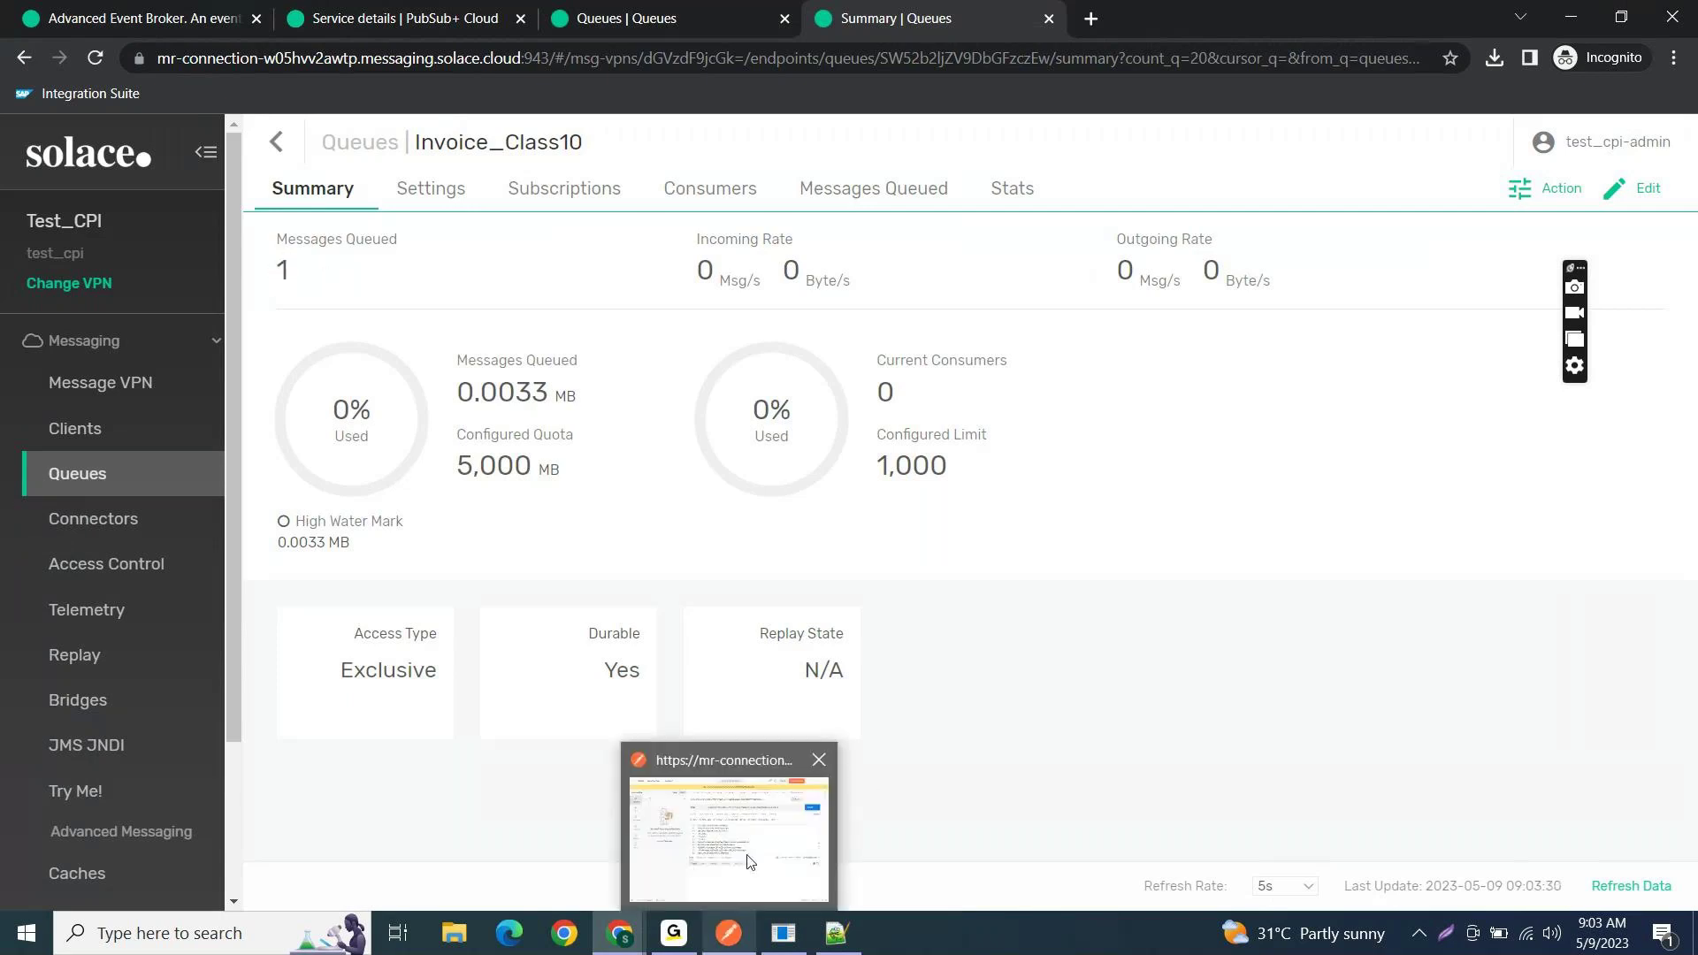
# - Send the invoice POST again from Postman, then return to the queue page
pyautogui.click(740, 859)
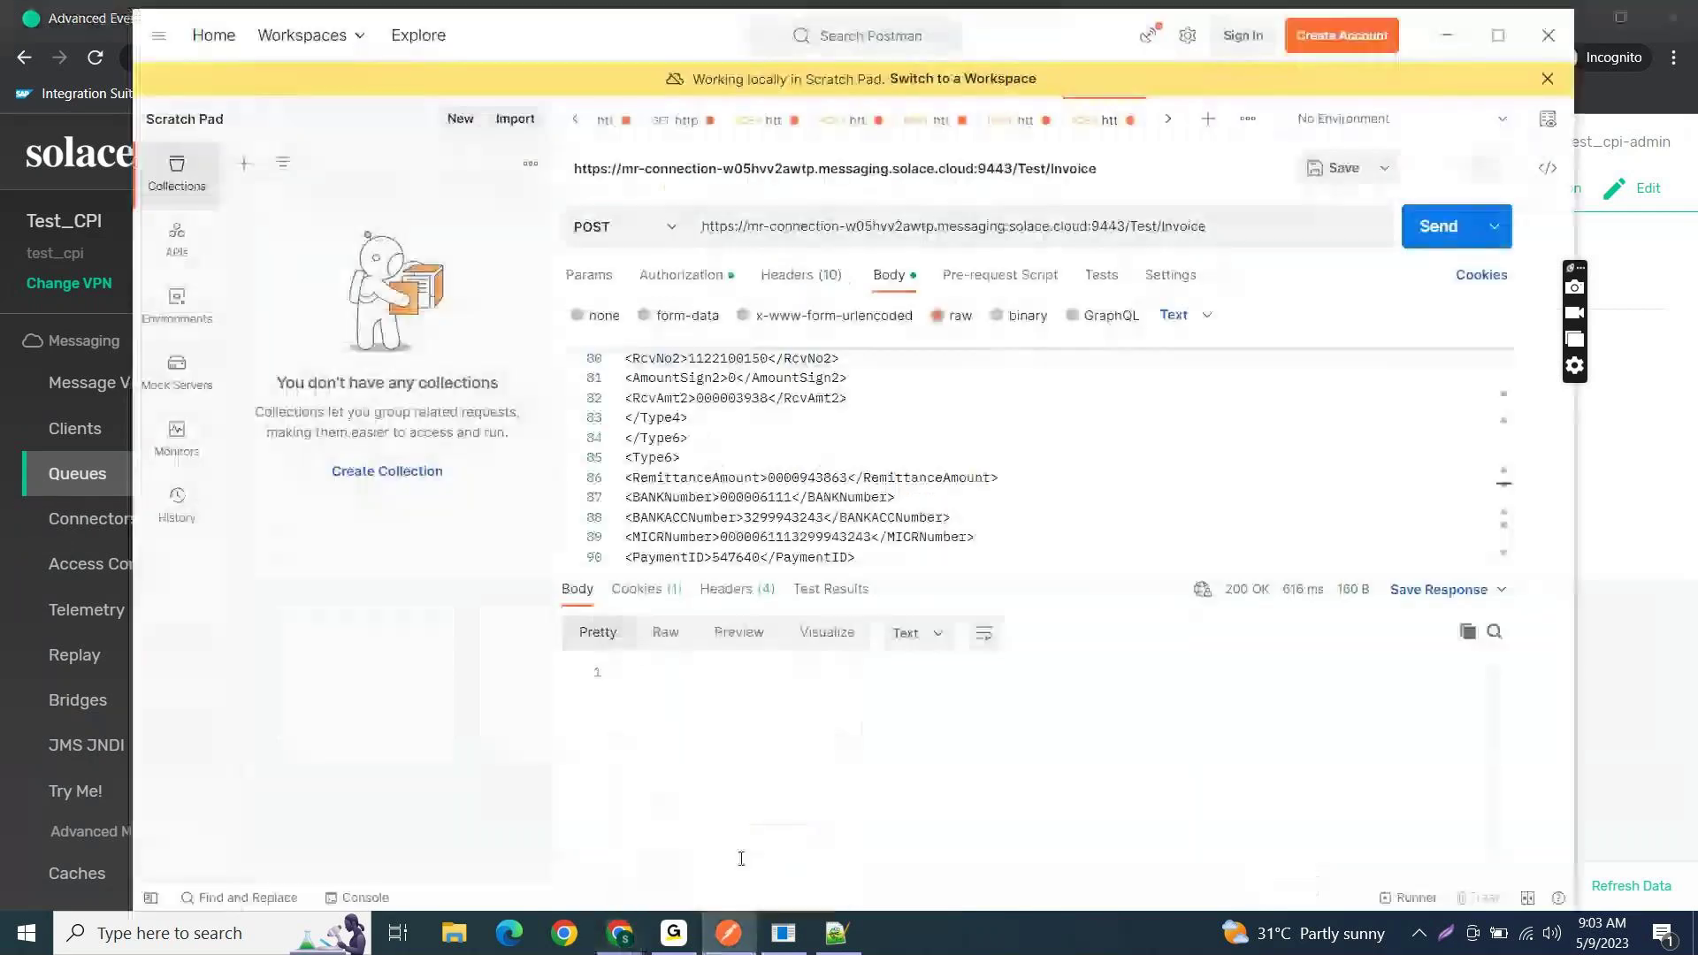
pyautogui.click(1427, 228)
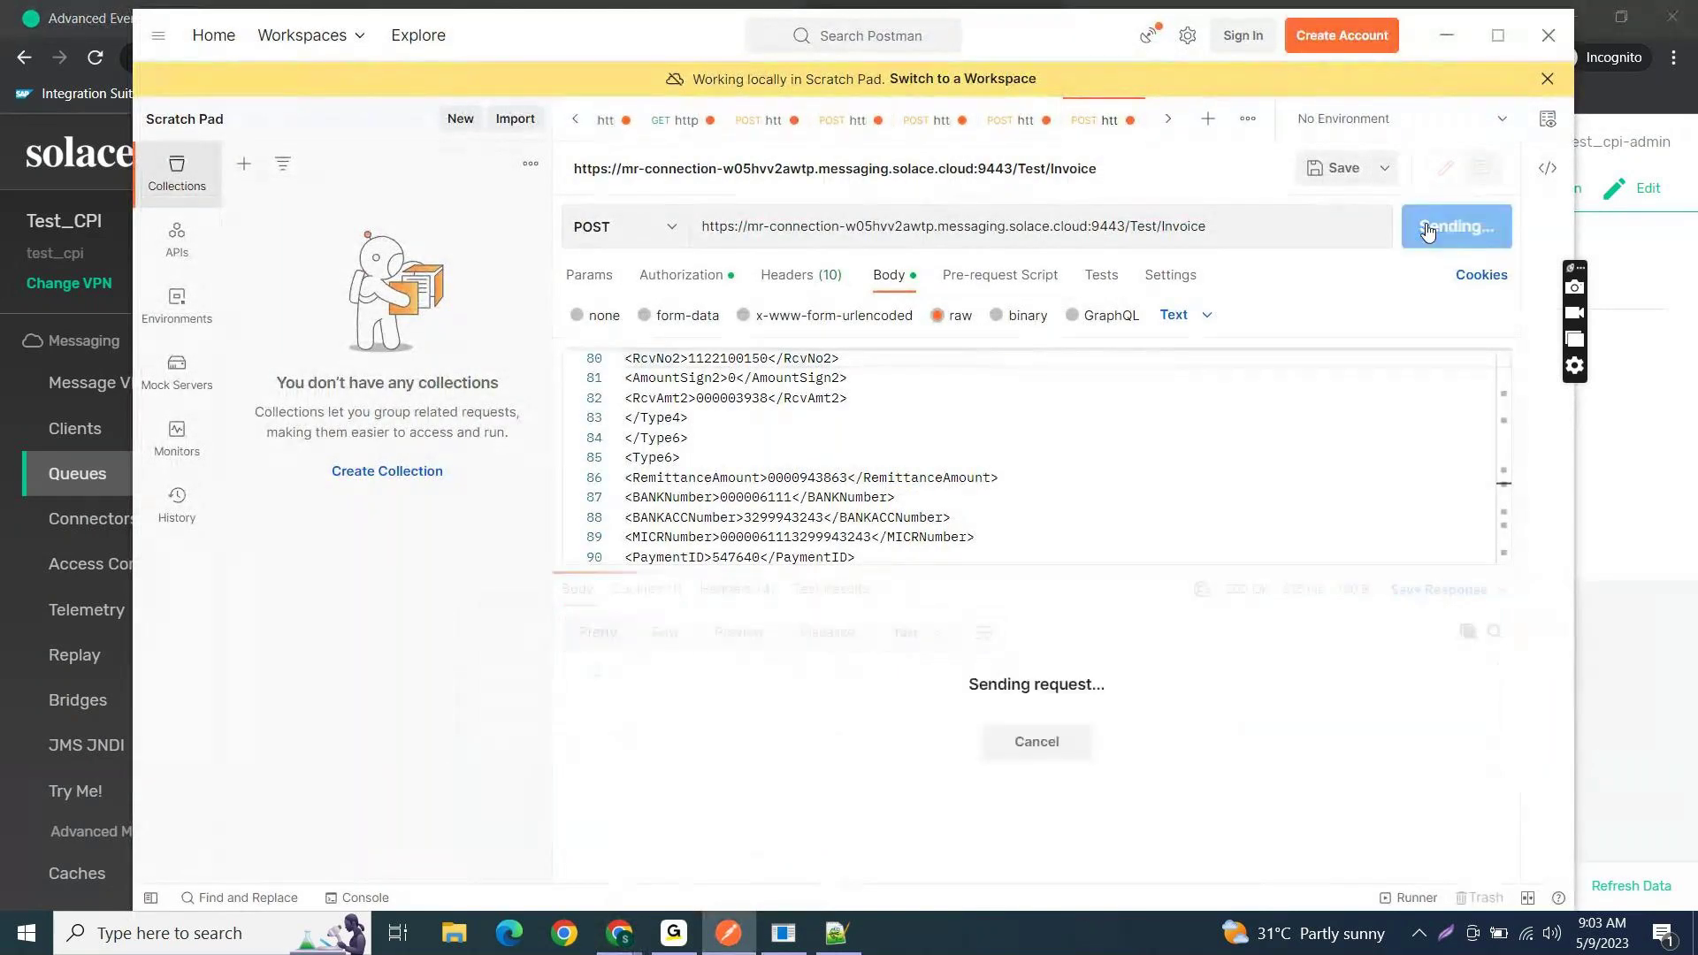
pyautogui.click(1623, 501)
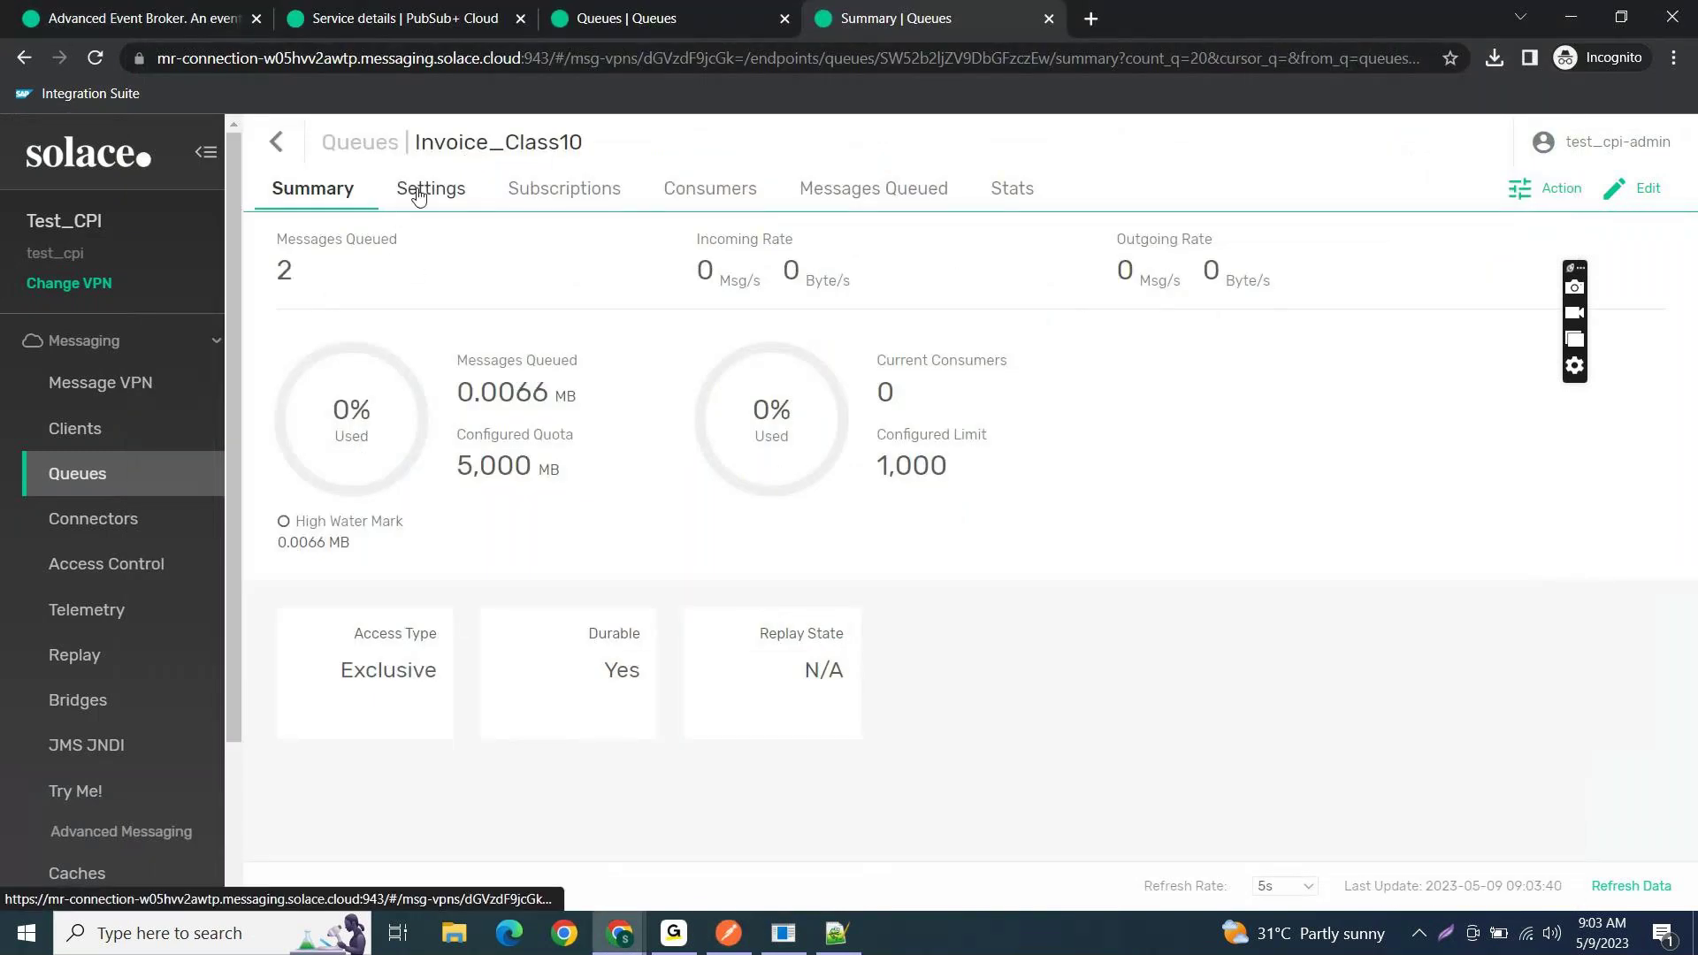
# - List Invoice_Class10's queued messages, expand messages 2 and 3, then return to Postman
pyautogui.doubleClick(271, 263)
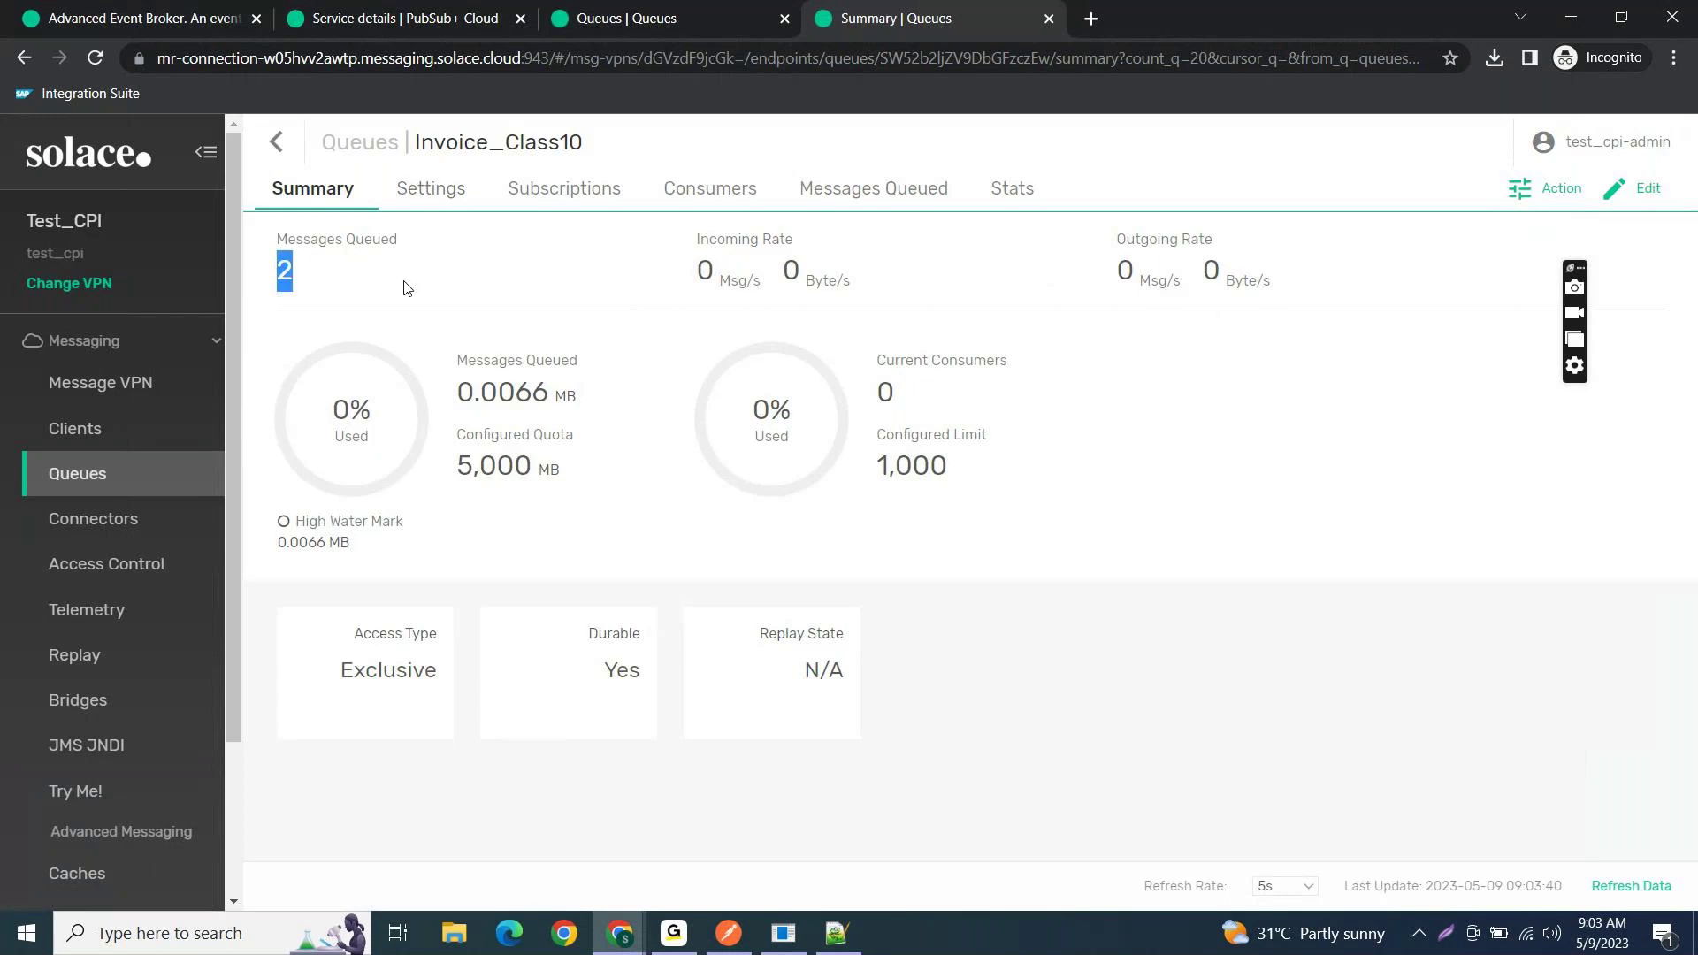
pyautogui.click(896, 200)
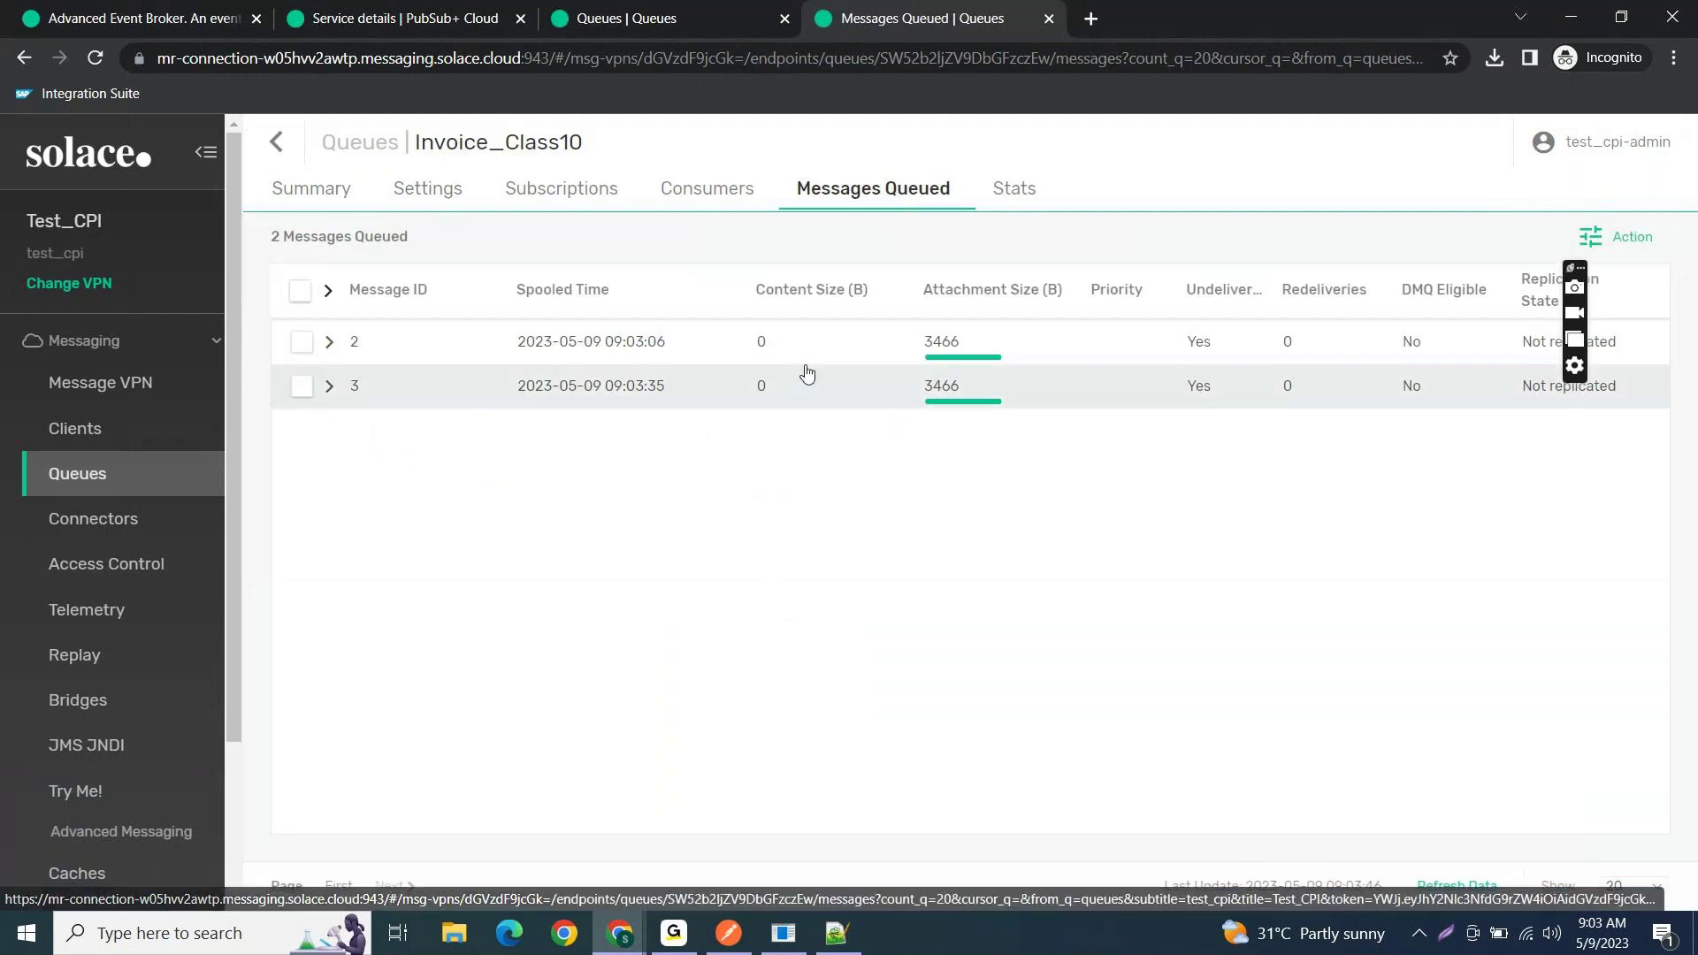
pyautogui.click(328, 342)
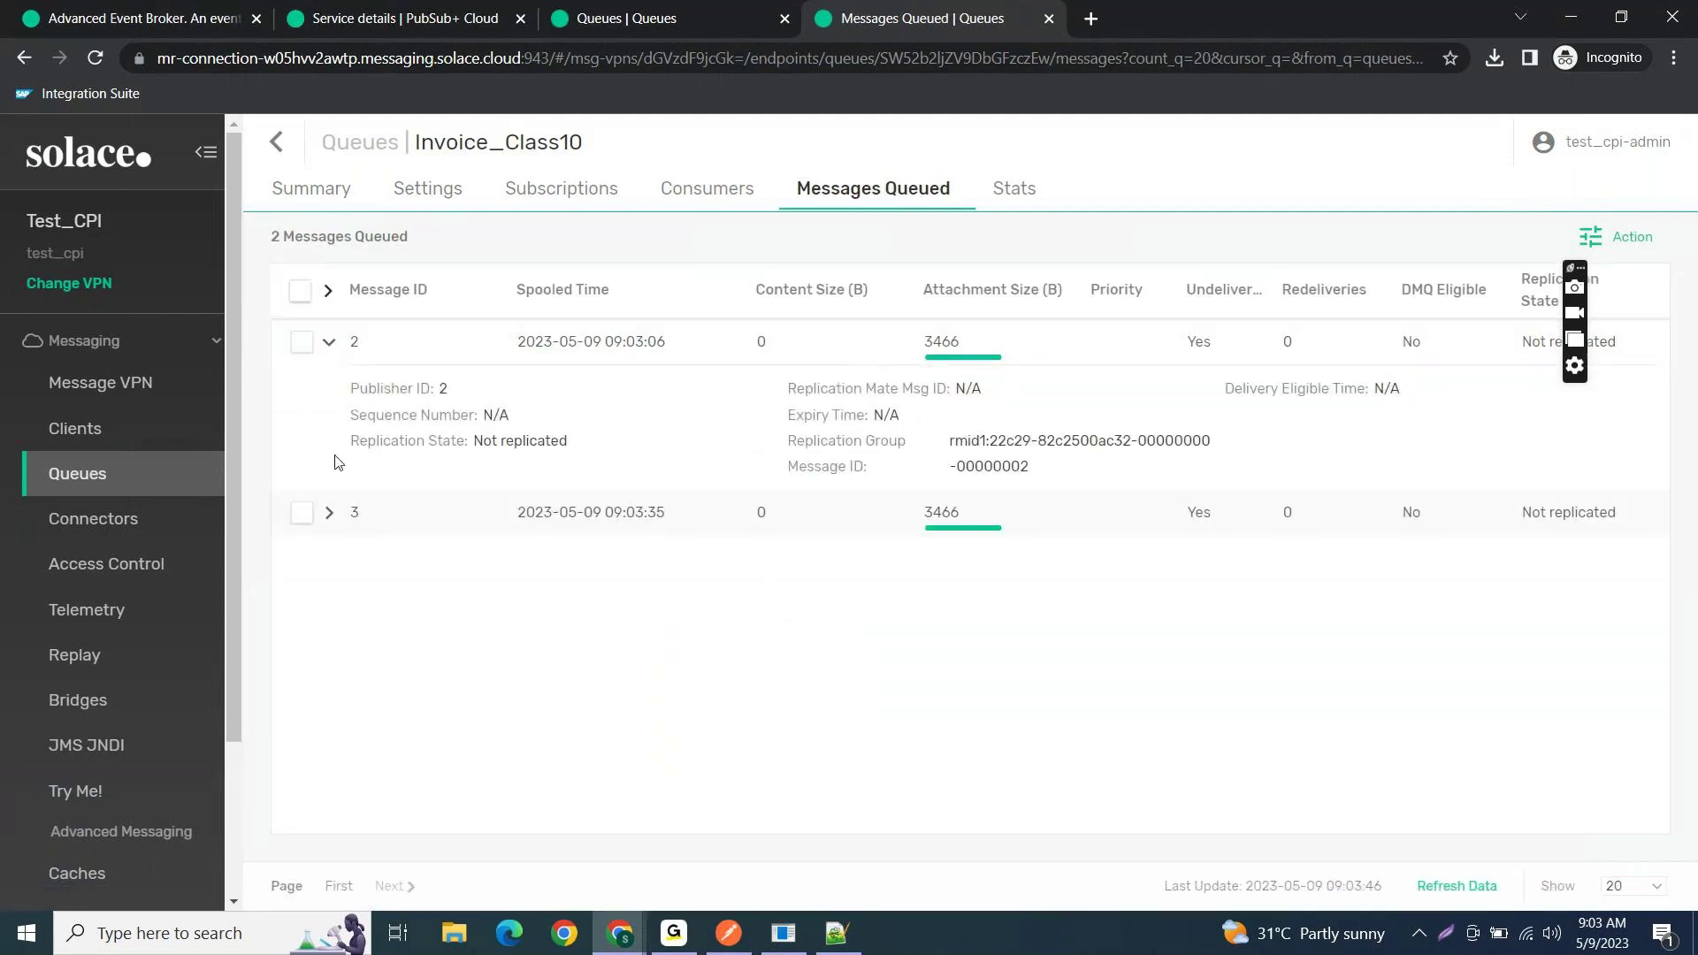
pyautogui.click(329, 513)
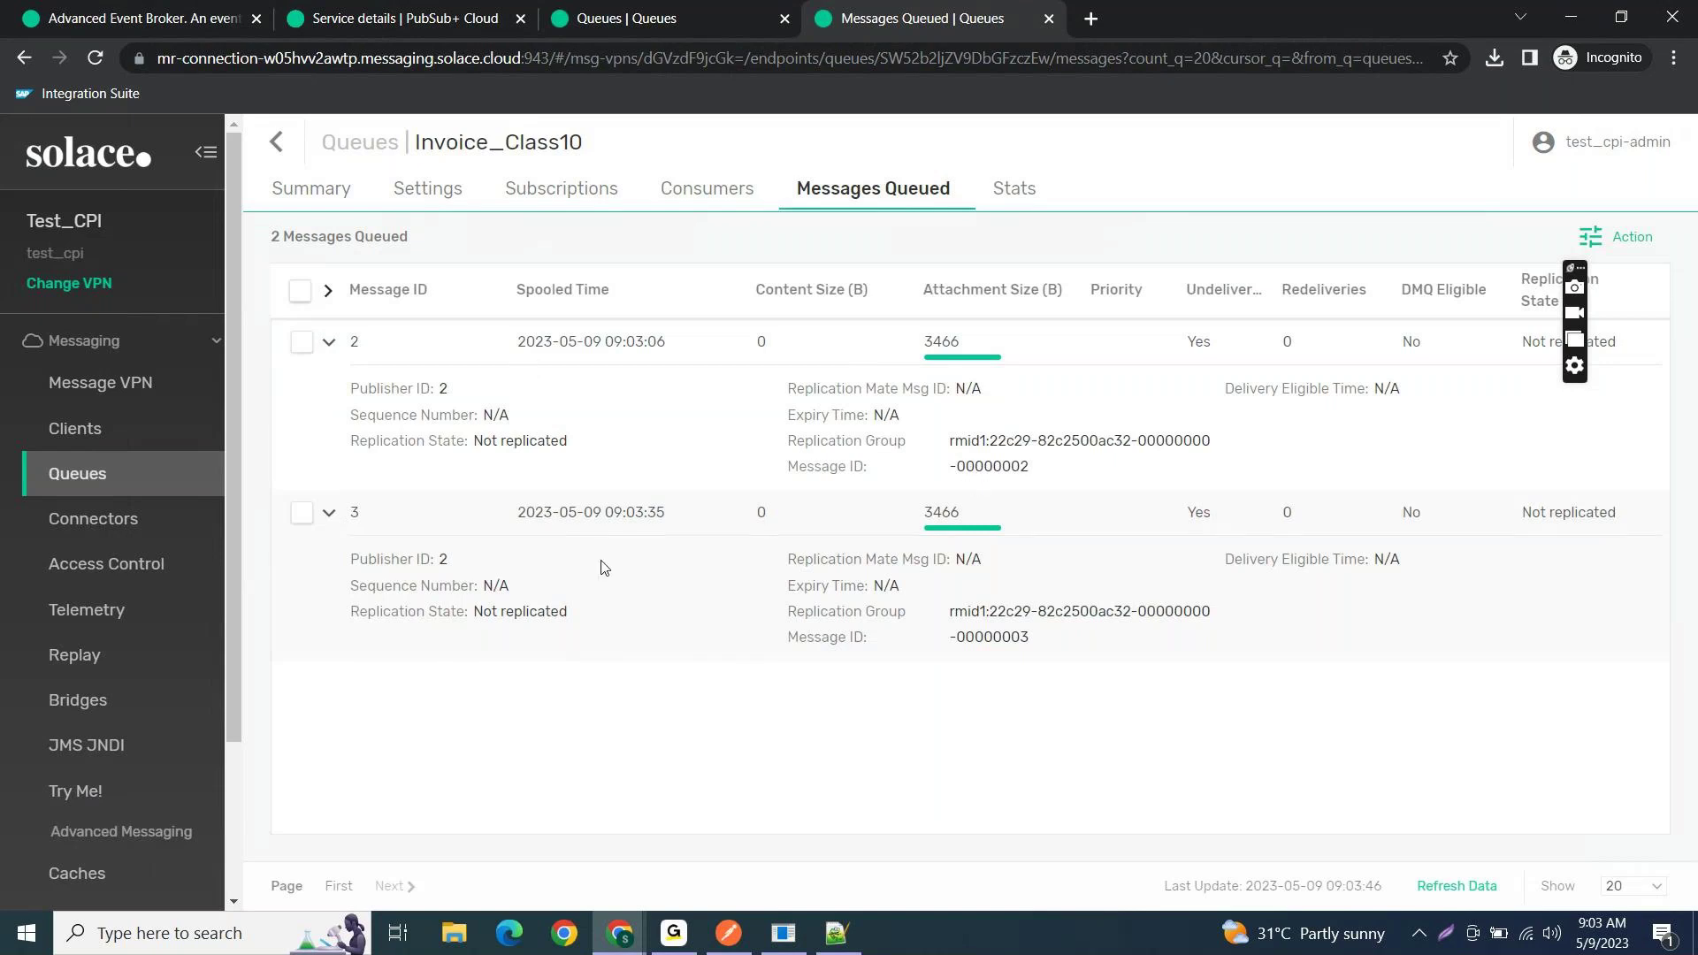
pyautogui.click(728, 933)
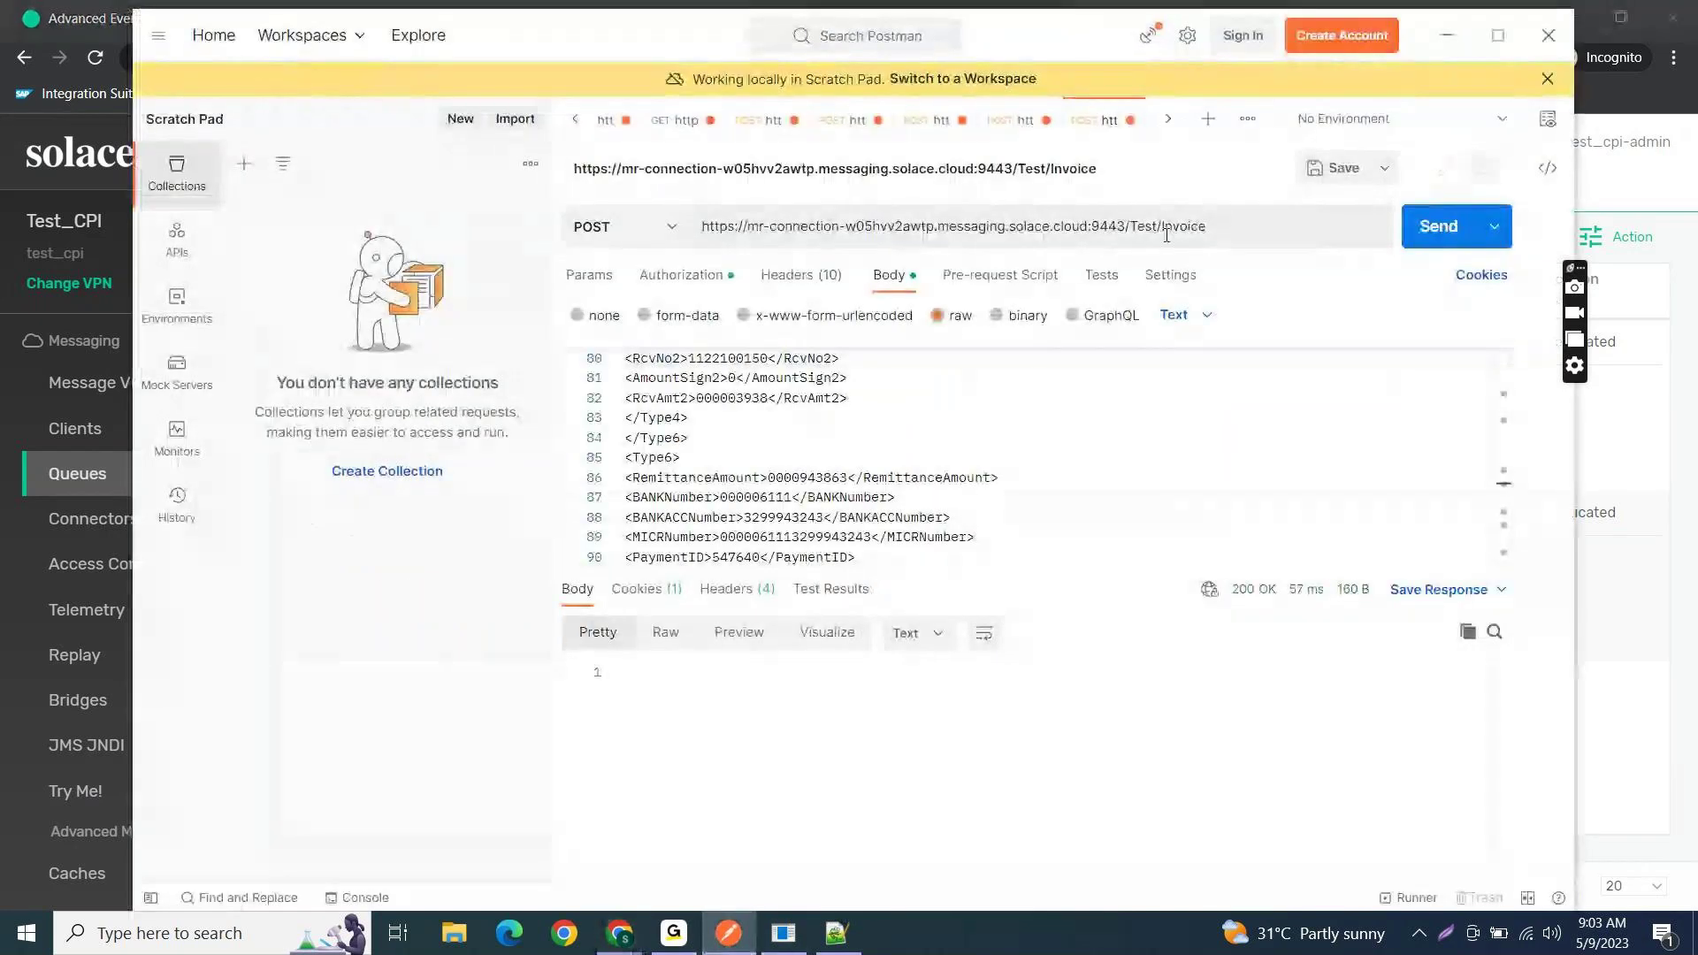
# - Change the URL topic from Test/Invoice to Test/Class10, send the POST, and minimize Postman
pyautogui.moveTo(1126, 226); pyautogui.dragTo(1207, 228)
pyautogui.click(1231, 226)
pyautogui.press('BackSpace')
pyautogui.press('BackSpace')
pyautogui.press('BackSpace')
pyautogui.press('BackSpace')
pyautogui.press('BackSpace')
pyautogui.press('BackSpace')
pyautogui.press('BackSpace')
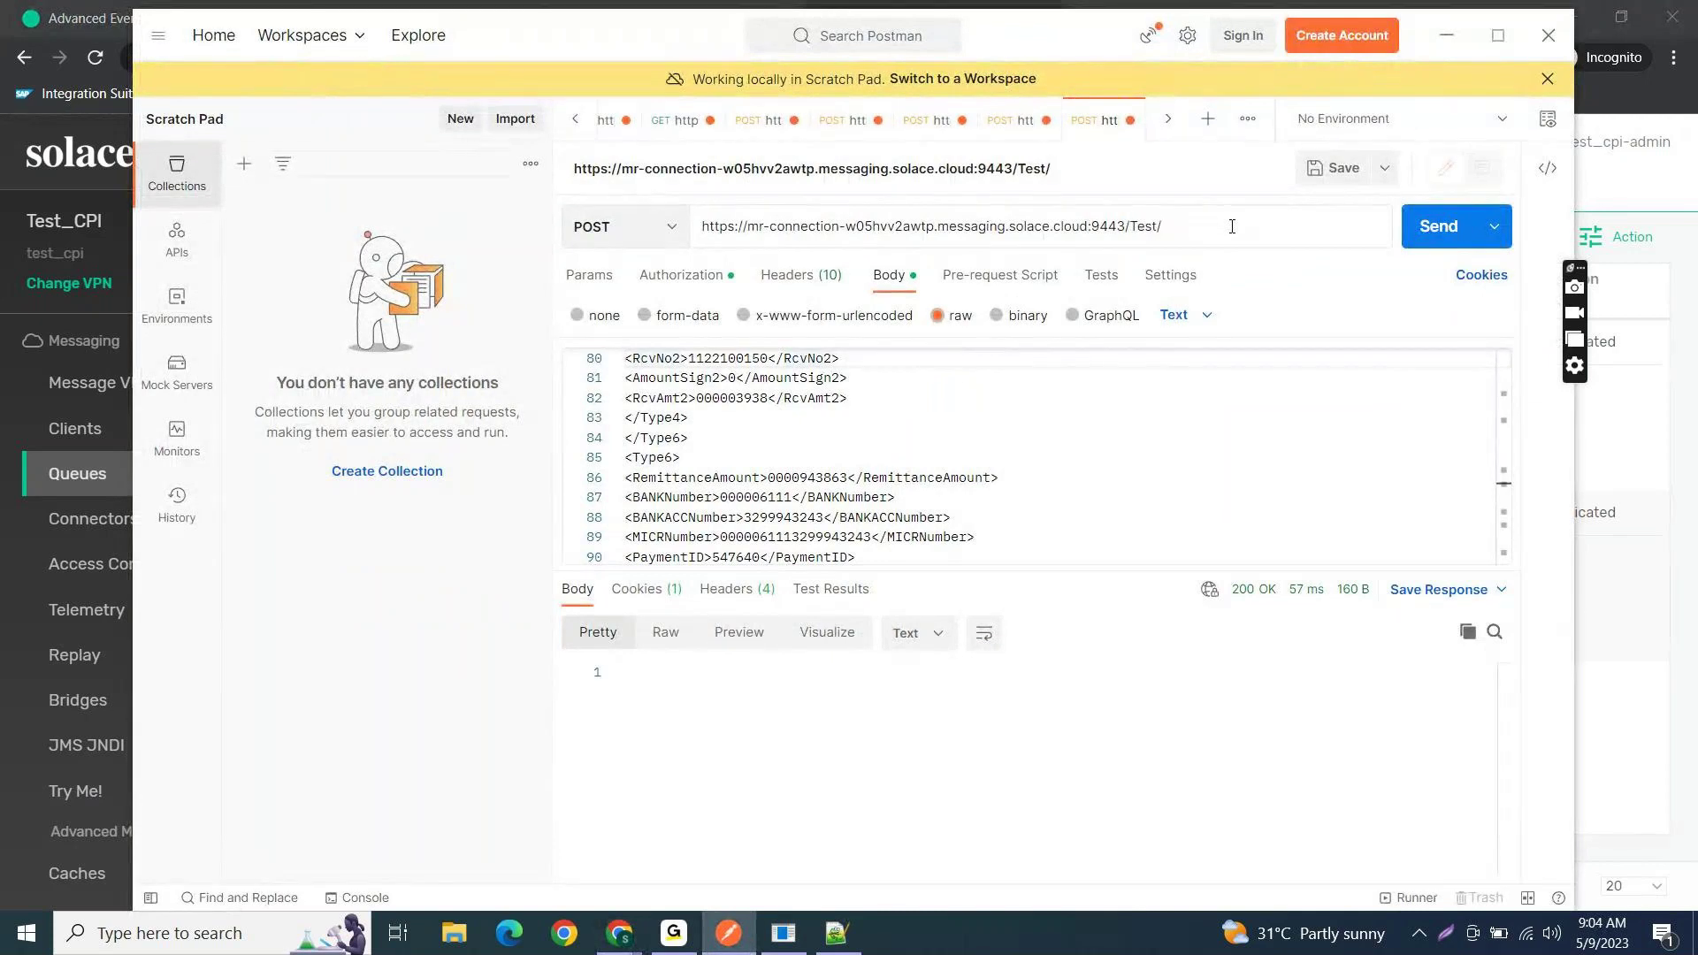
pyautogui.write('Class10')
pyautogui.click(1432, 227)
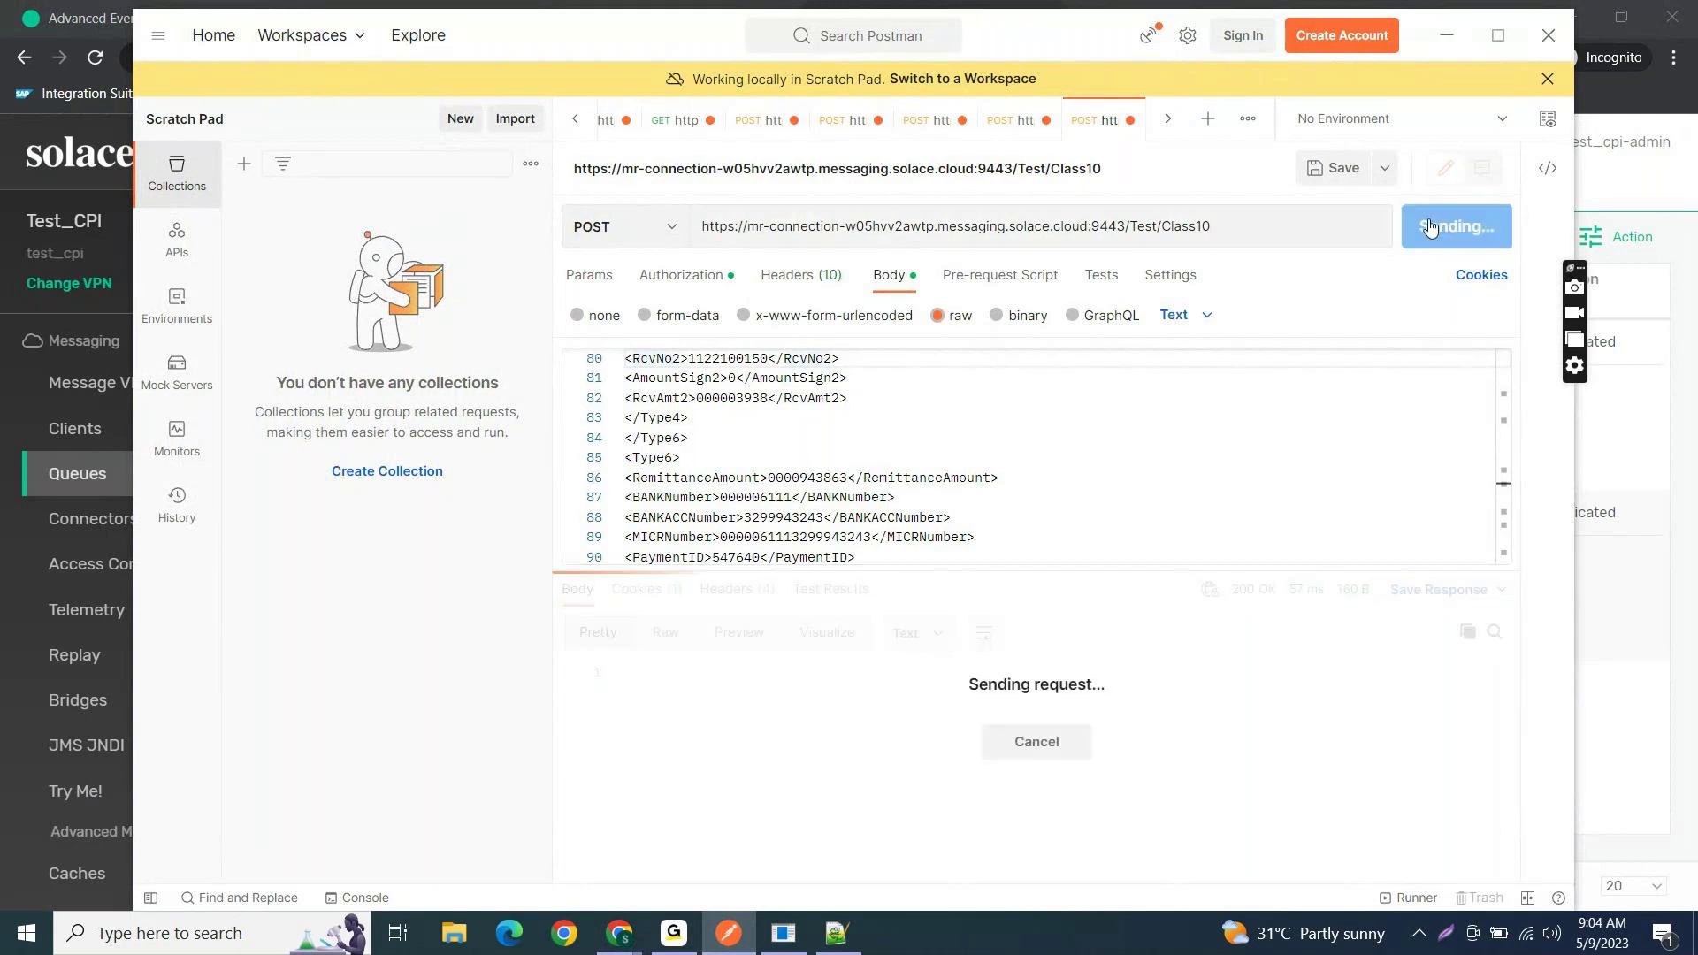
pyautogui.click(1450, 16)
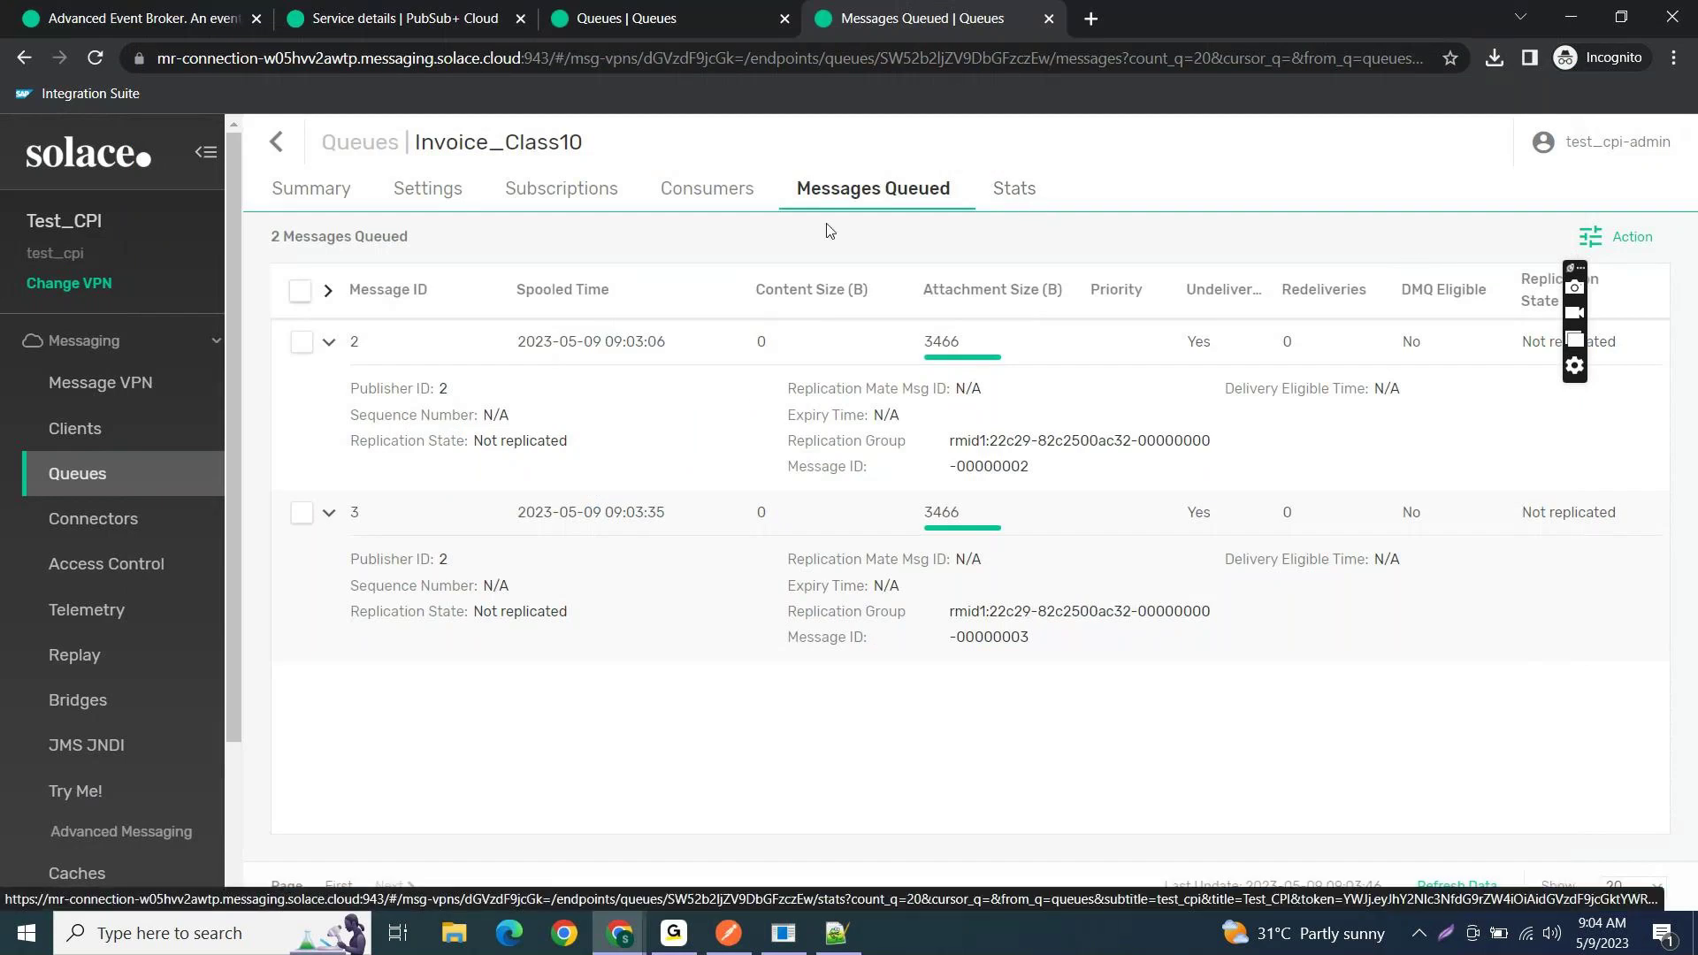
# - Confirm Invoice_Class10 holds 3 messages and expand the details of new message 4
pyautogui.click(306, 192)
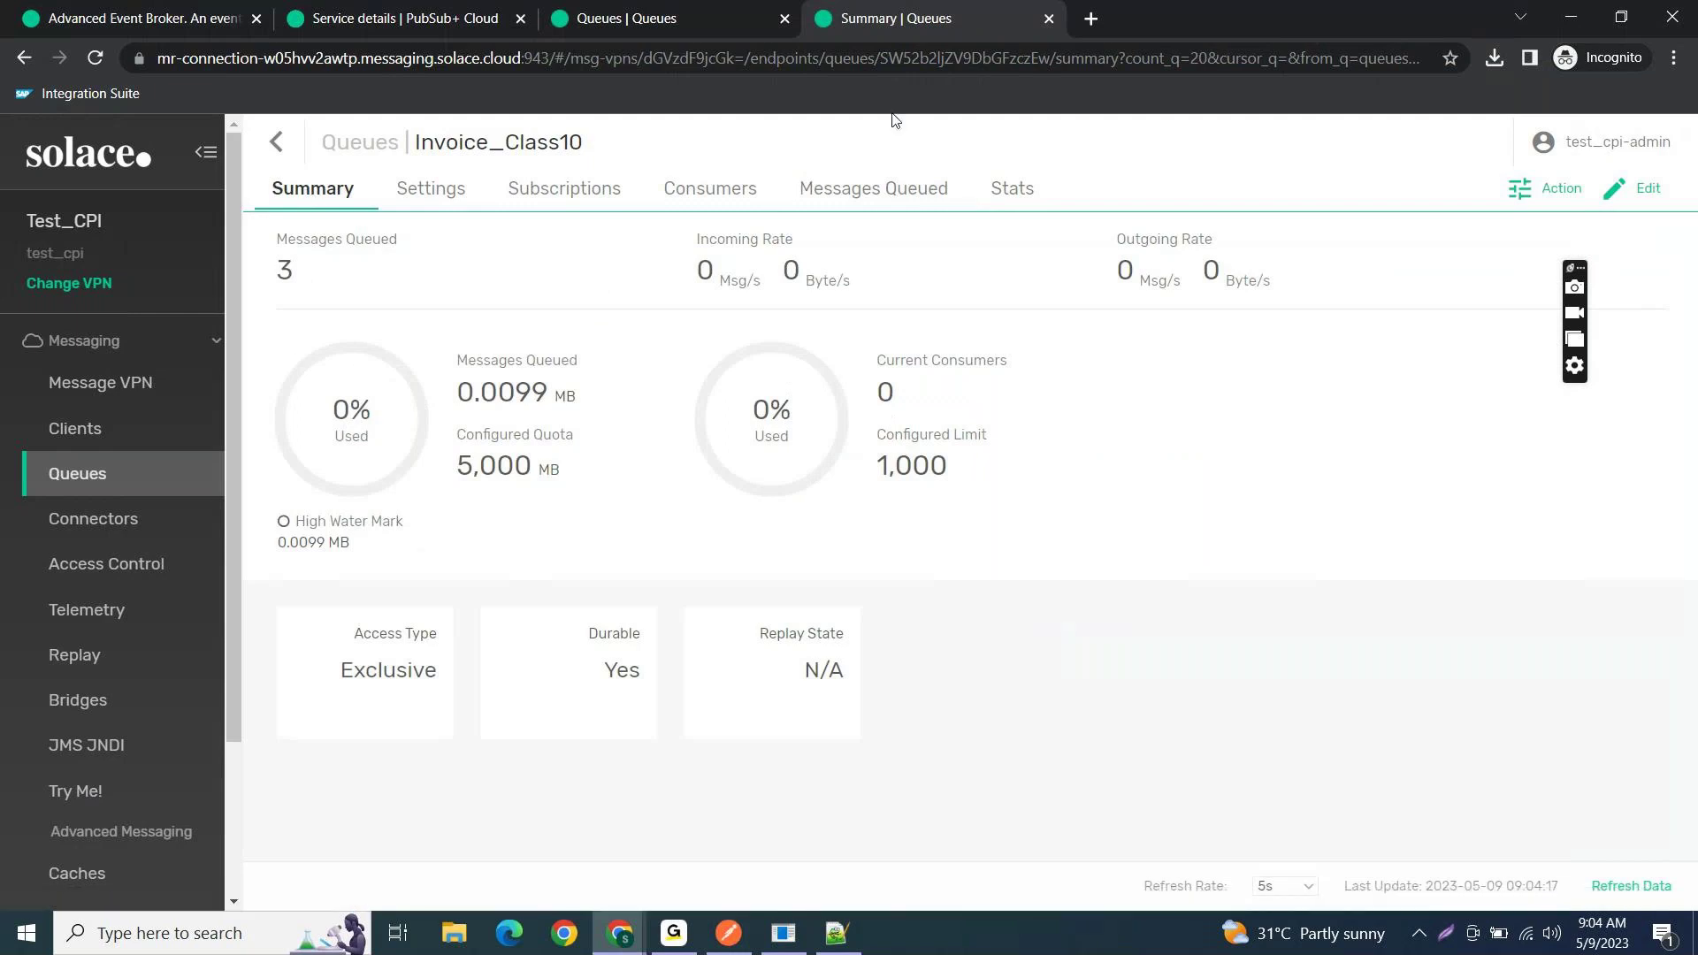
pyautogui.click(869, 189)
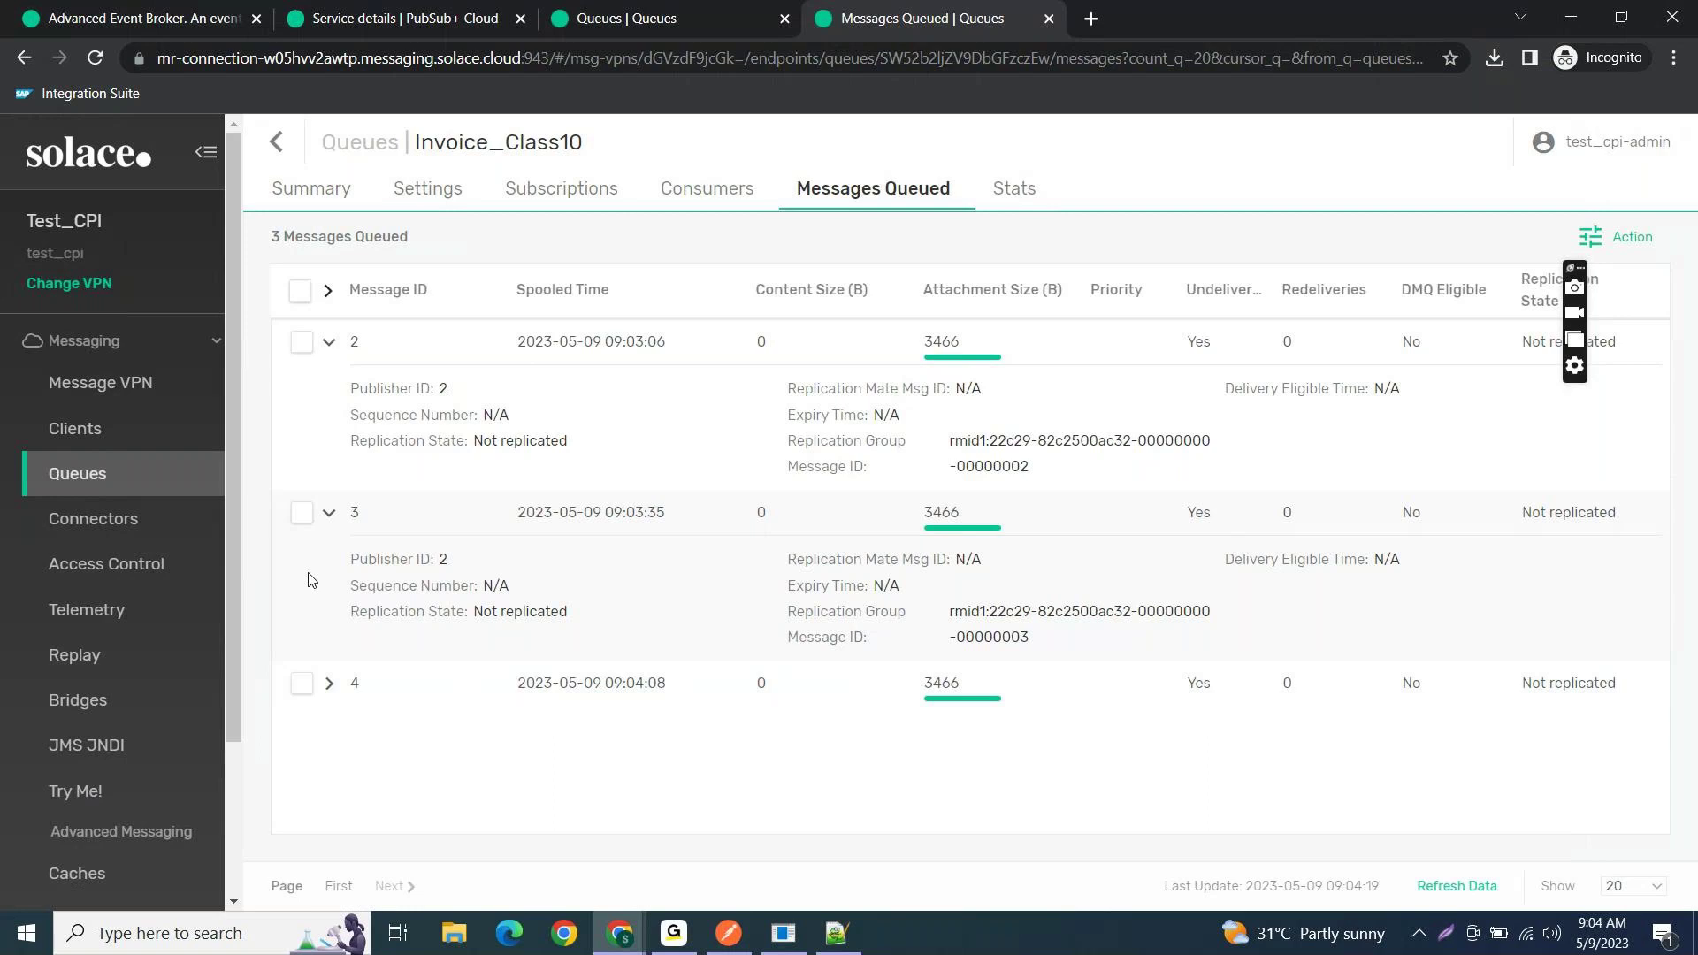
pyautogui.click(326, 696)
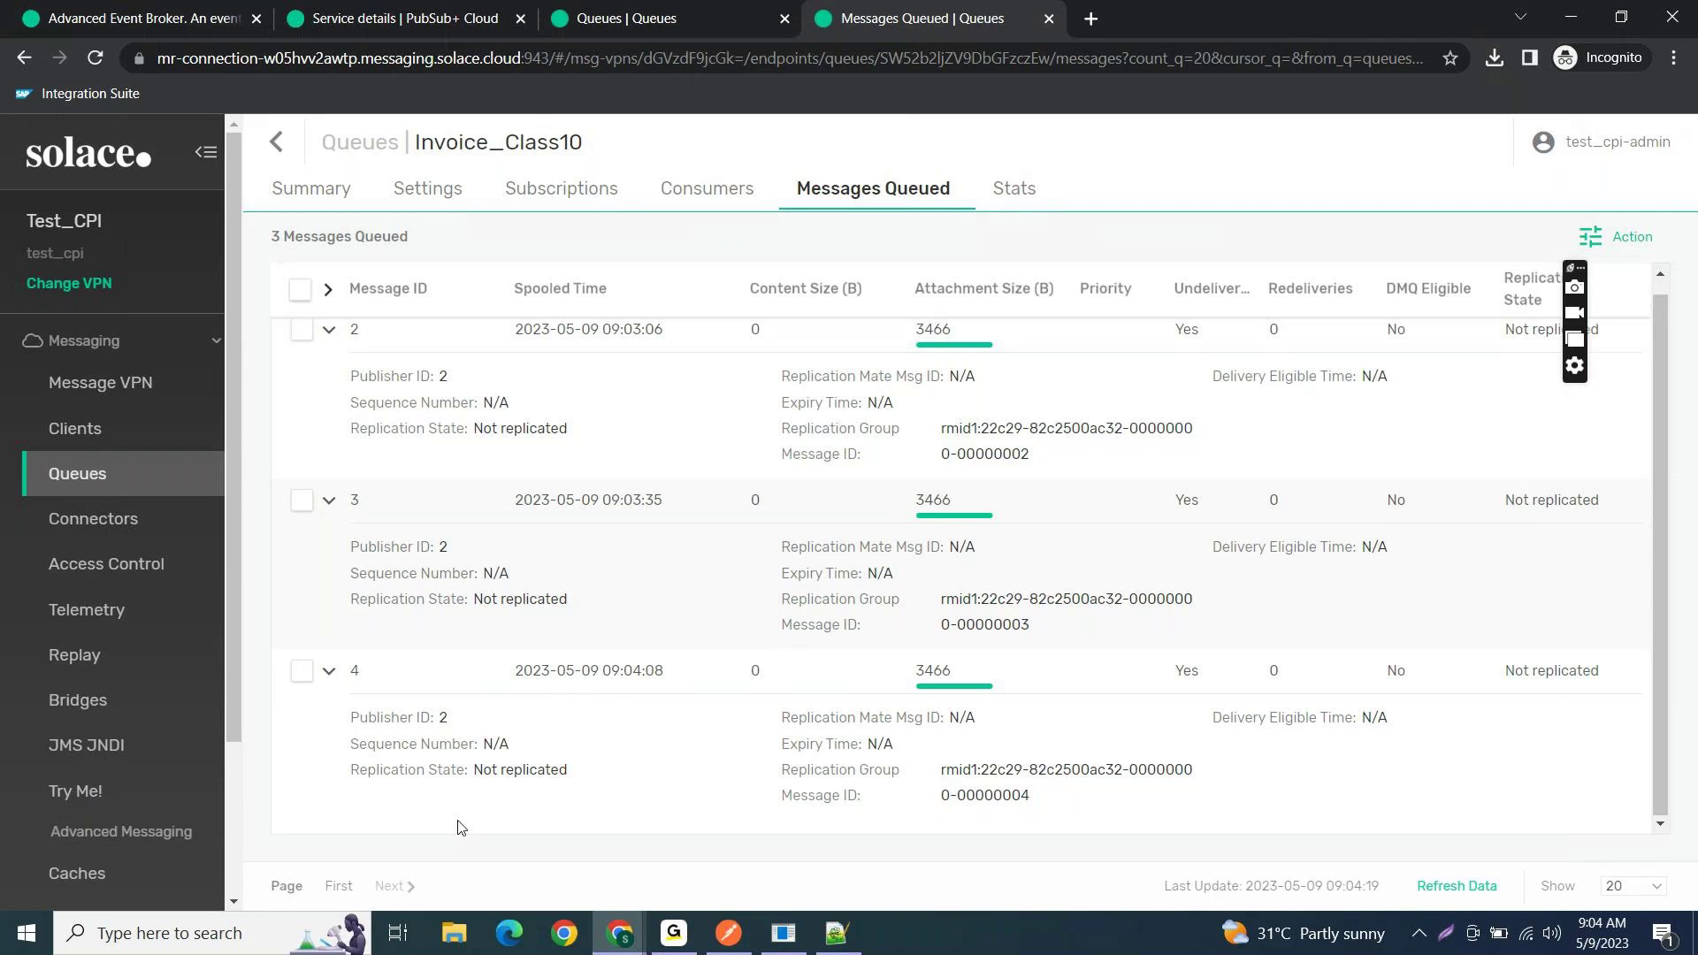
pyautogui.hotkey('alt', 'Tab')
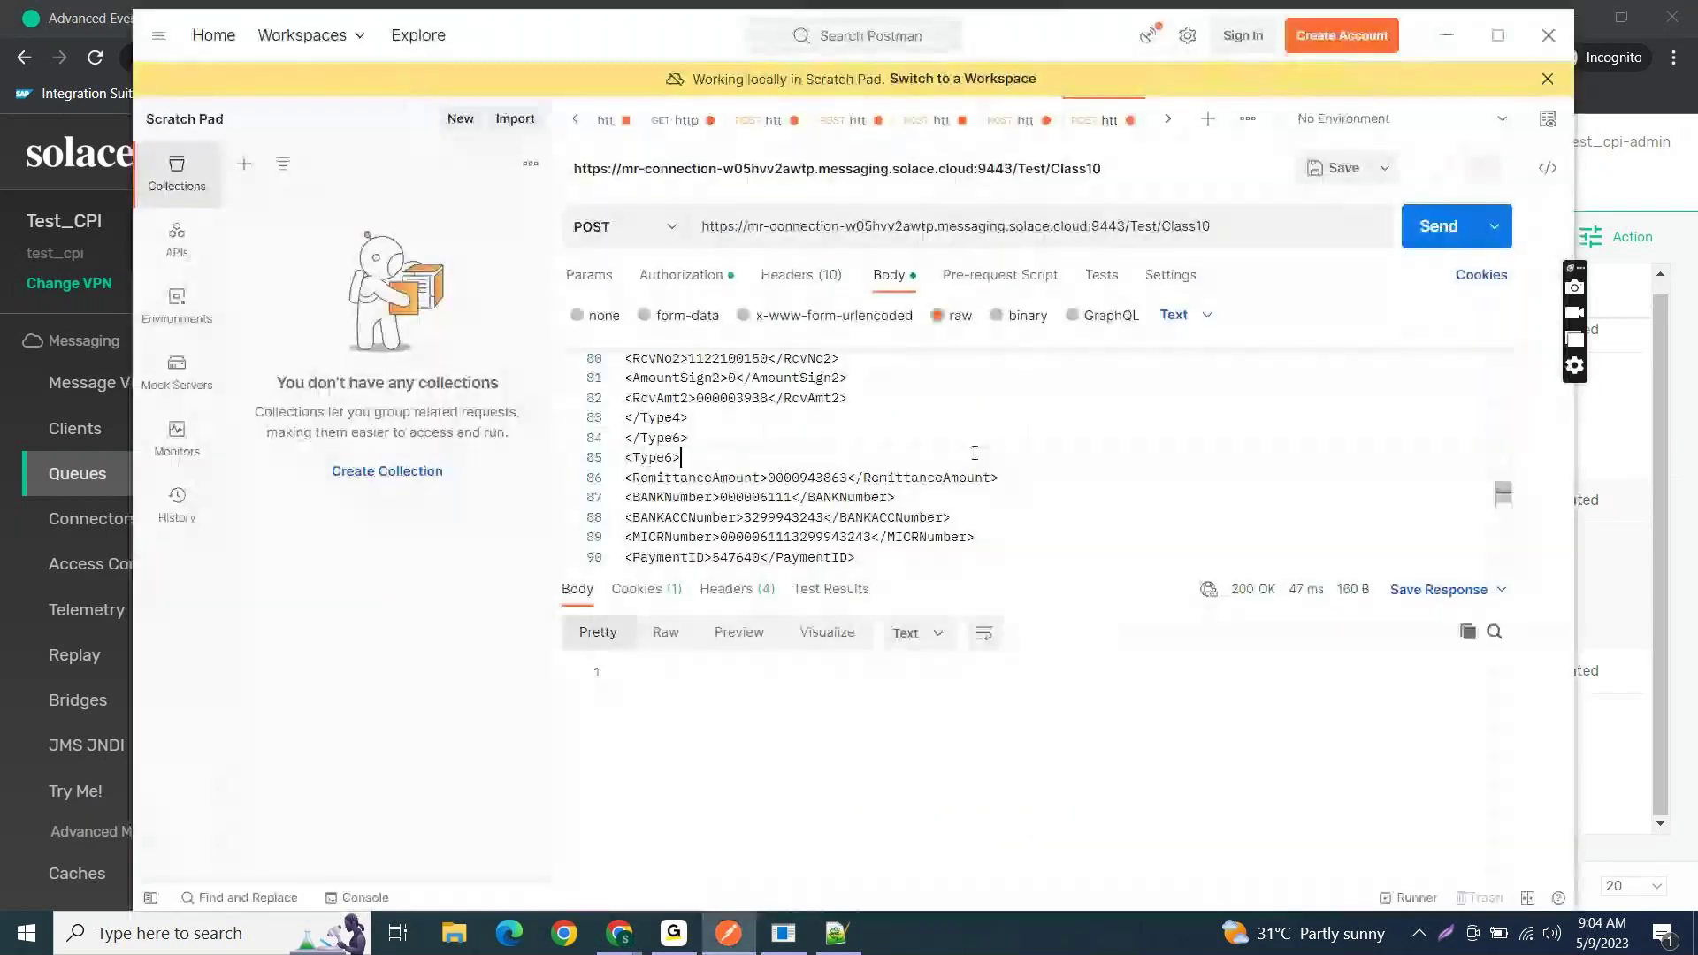
# - Maximize Postman, review the XML body's opening Root, RECORD and Type5 tags, then minimize it
pyautogui.click(1514, 26)
pyautogui.click(678, 394)
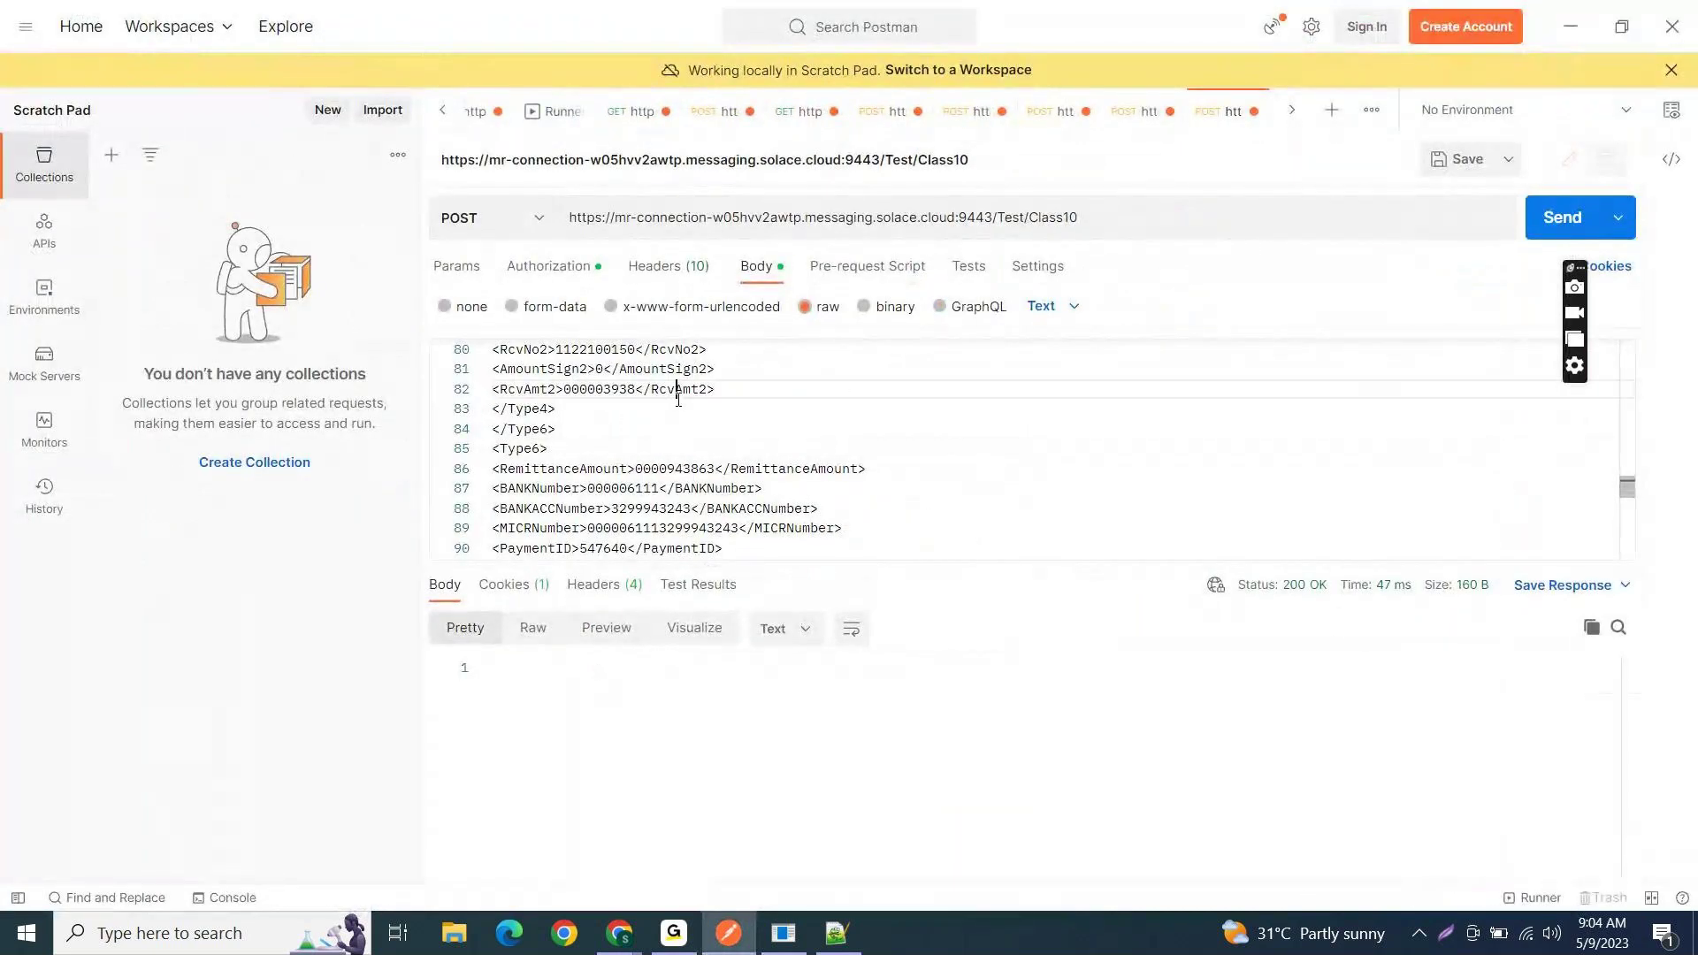
pyautogui.press('Up')
pyautogui.press('Up')
pyautogui.press('Up')
pyautogui.press('Up')
pyautogui.press('Up')
pyautogui.press('Up')
pyautogui.press('Up')
pyautogui.press('Up')
pyautogui.press('Up')
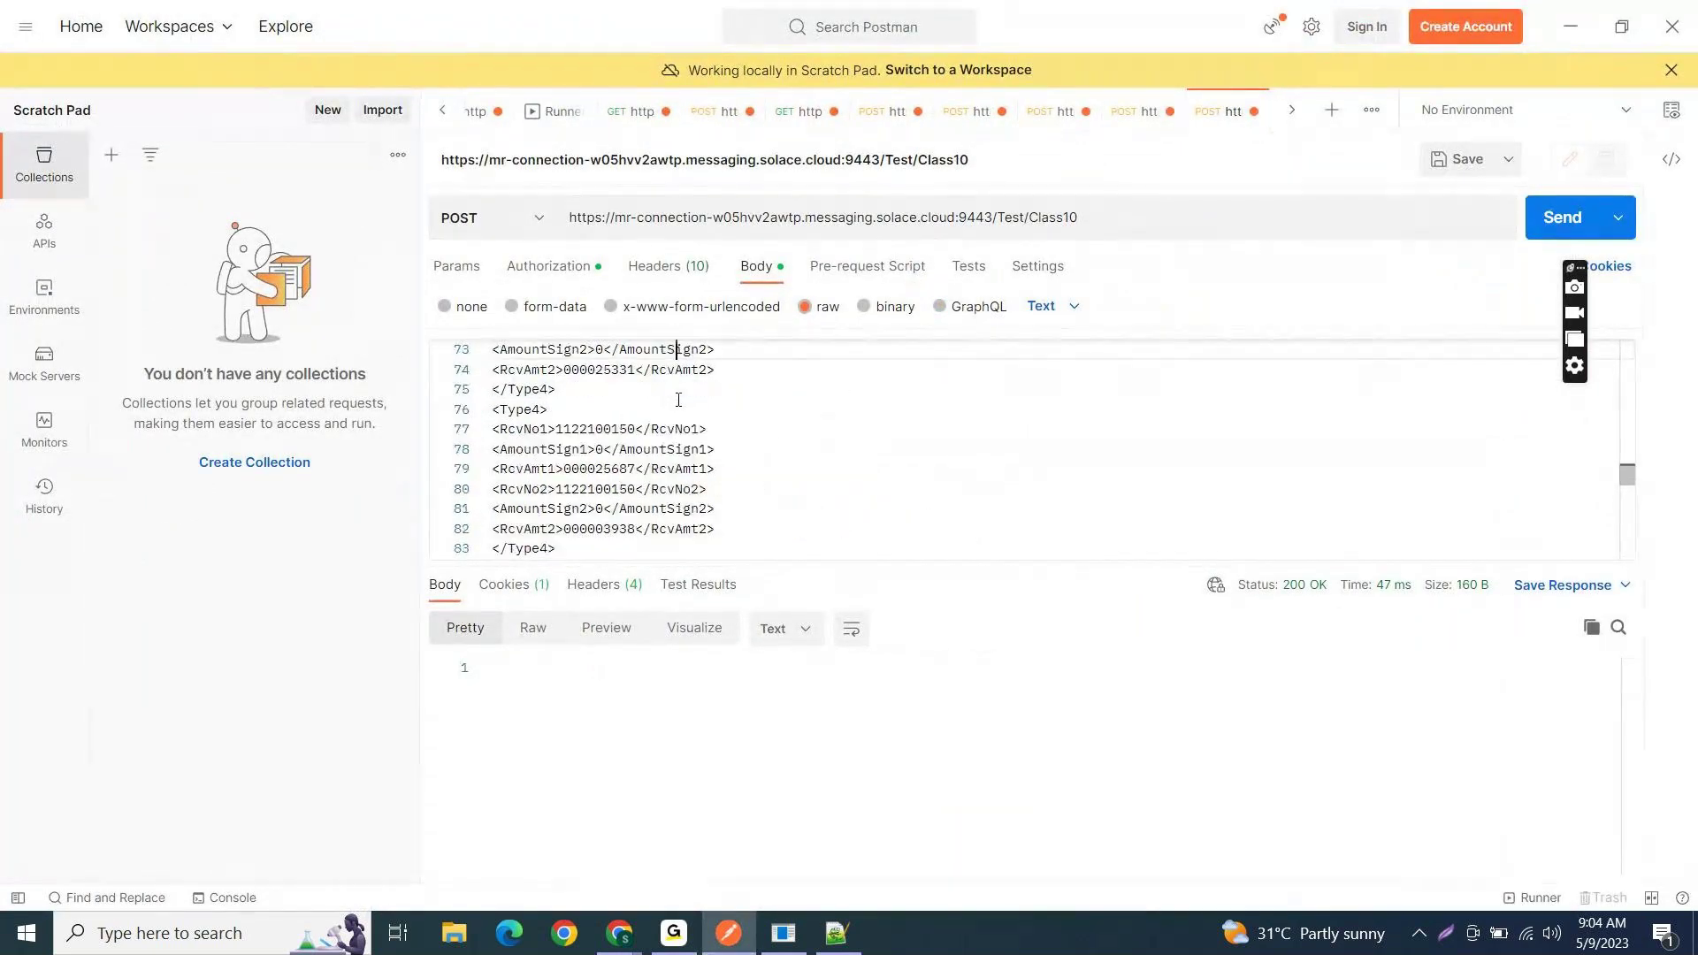
pyautogui.press('Up')
pyautogui.press('Up')
pyautogui.press('Up')
pyautogui.press('Up')
pyautogui.press('Up')
pyautogui.press('Up')
pyautogui.press('Up')
pyautogui.press('Up')
pyautogui.press('Up')
pyautogui.press('Up')
pyautogui.press('Up')
pyautogui.press('Up')
pyautogui.press('Up')
pyautogui.press('Up')
pyautogui.press('Up')
pyautogui.press('Up')
pyautogui.press('Up')
pyautogui.press('Up')
pyautogui.press('Up')
pyautogui.press('Up')
pyautogui.press('Up')
pyautogui.press('Up')
pyautogui.press('Up')
pyautogui.press('Up')
pyautogui.press('Up')
pyautogui.press('Up')
pyautogui.press('Up')
pyautogui.press('Up')
pyautogui.press('Up')
pyautogui.press('Up')
pyautogui.press('Up')
pyautogui.press('Up')
pyautogui.click(806, 406)
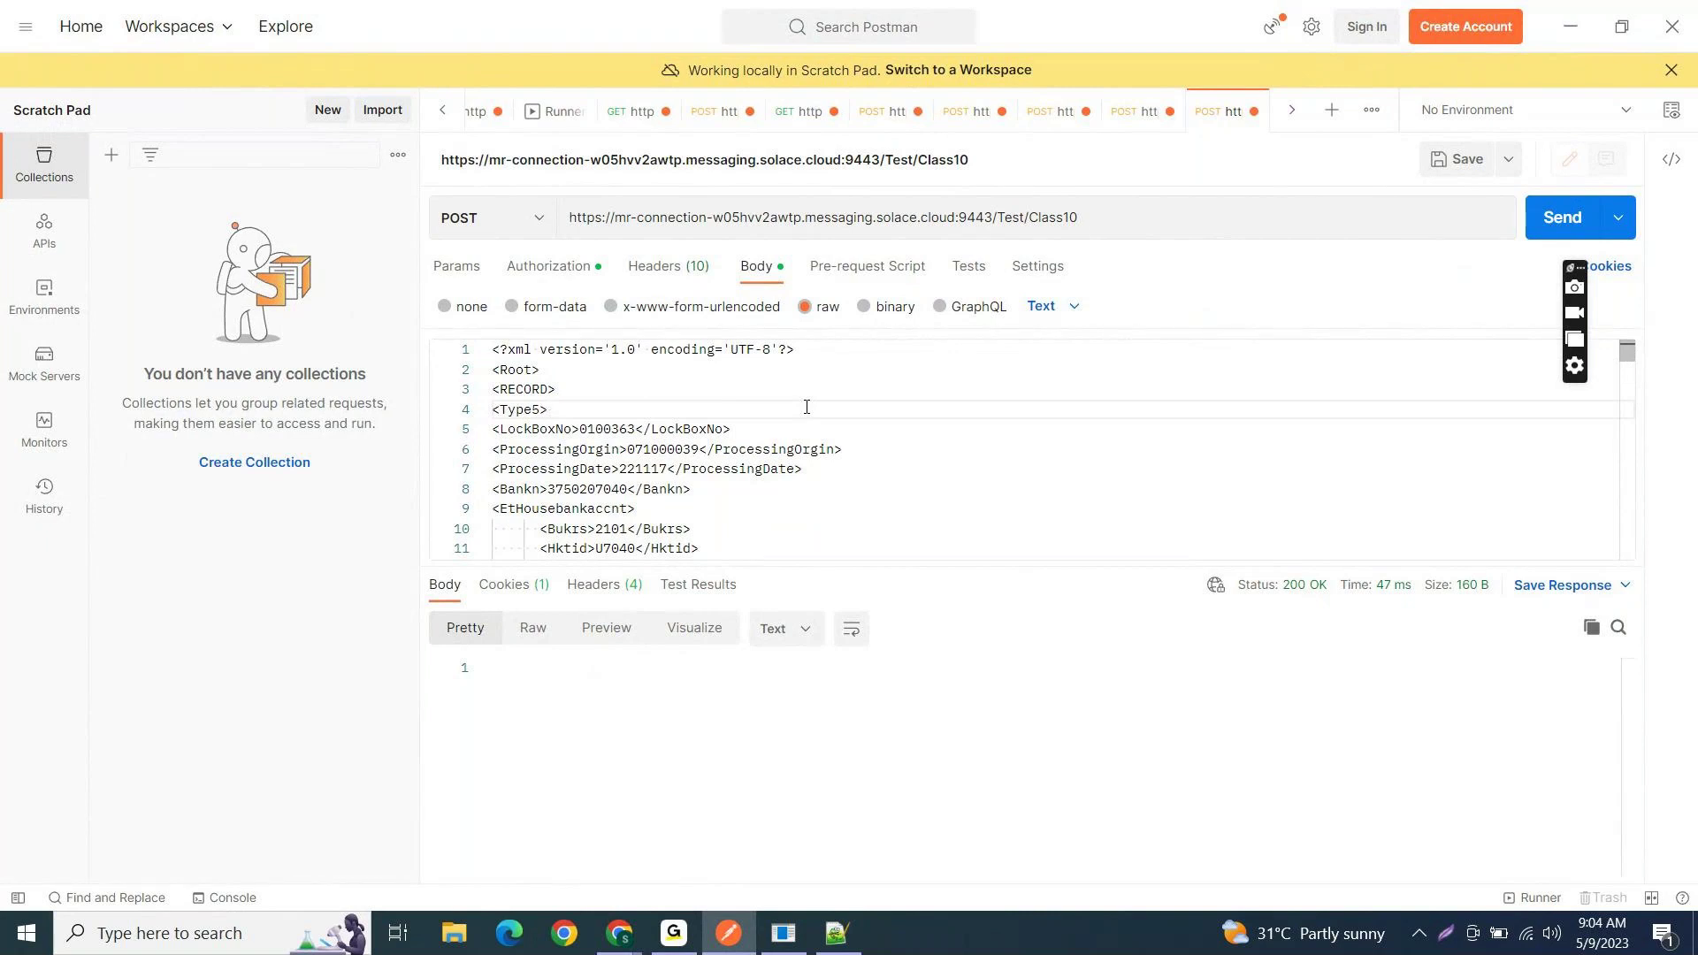
pyautogui.click(1570, 26)
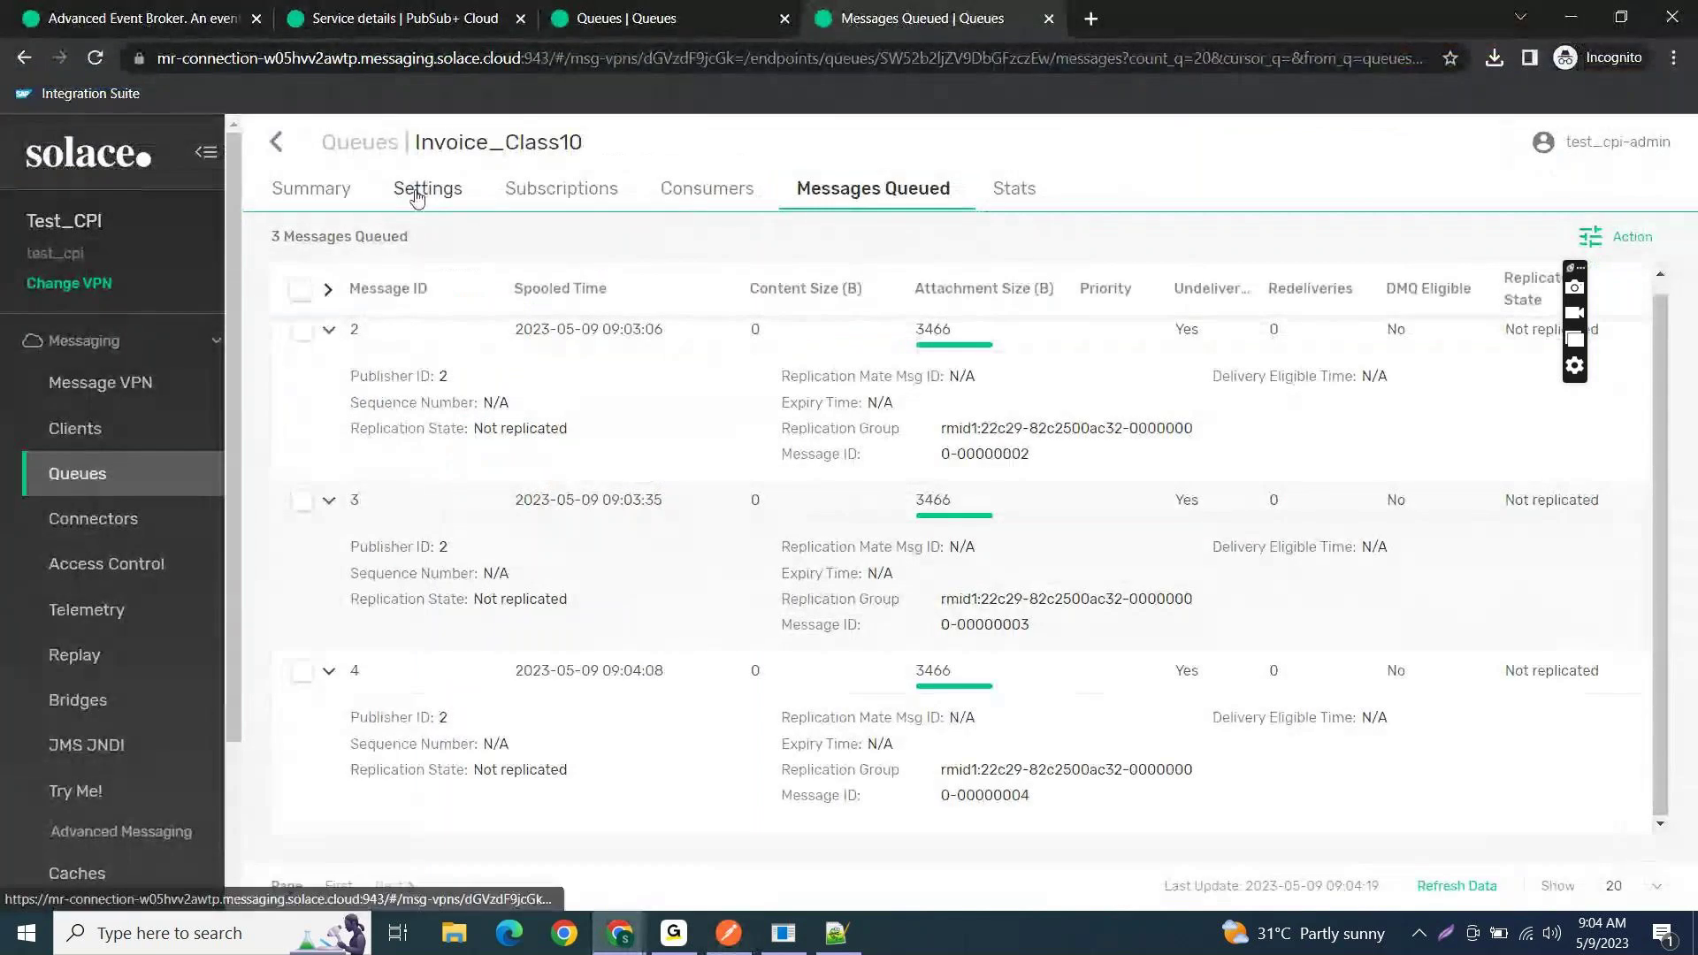
# - View Invoice_Class10's subscriptions Test/Class10, Test/Invoice and Test/Order, highlighting Test/Order
pyautogui.click(428, 189)
pyautogui.click(523, 202)
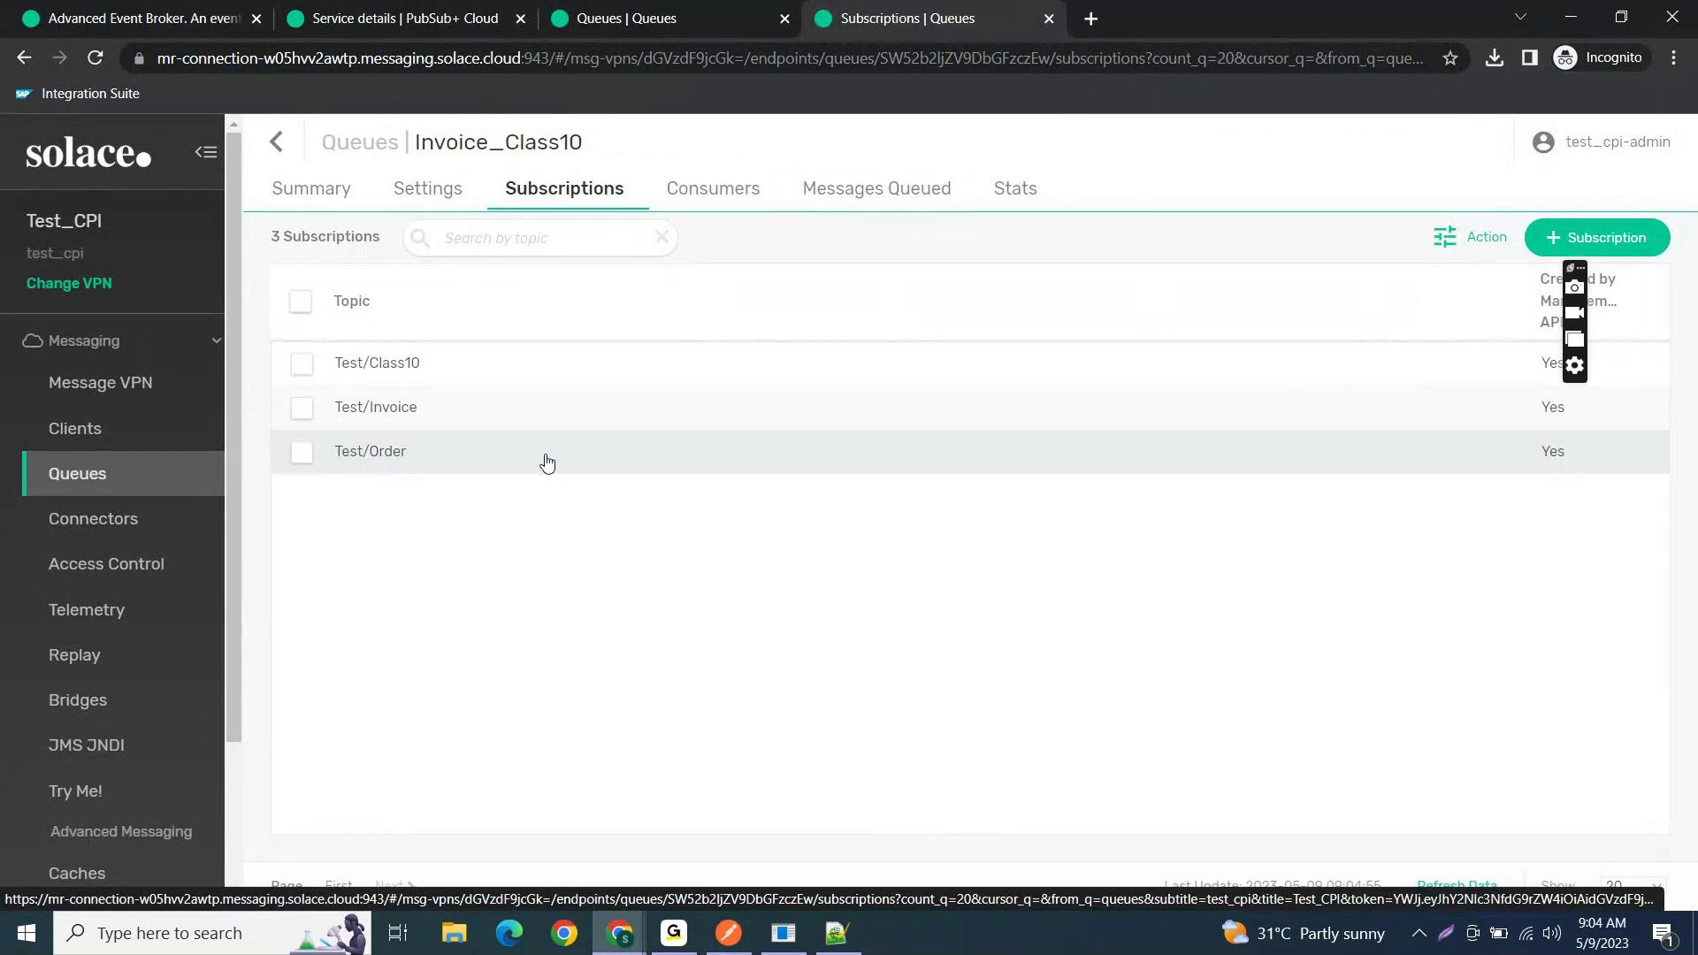
pyautogui.moveTo(437, 469); pyautogui.dragTo(339, 469)
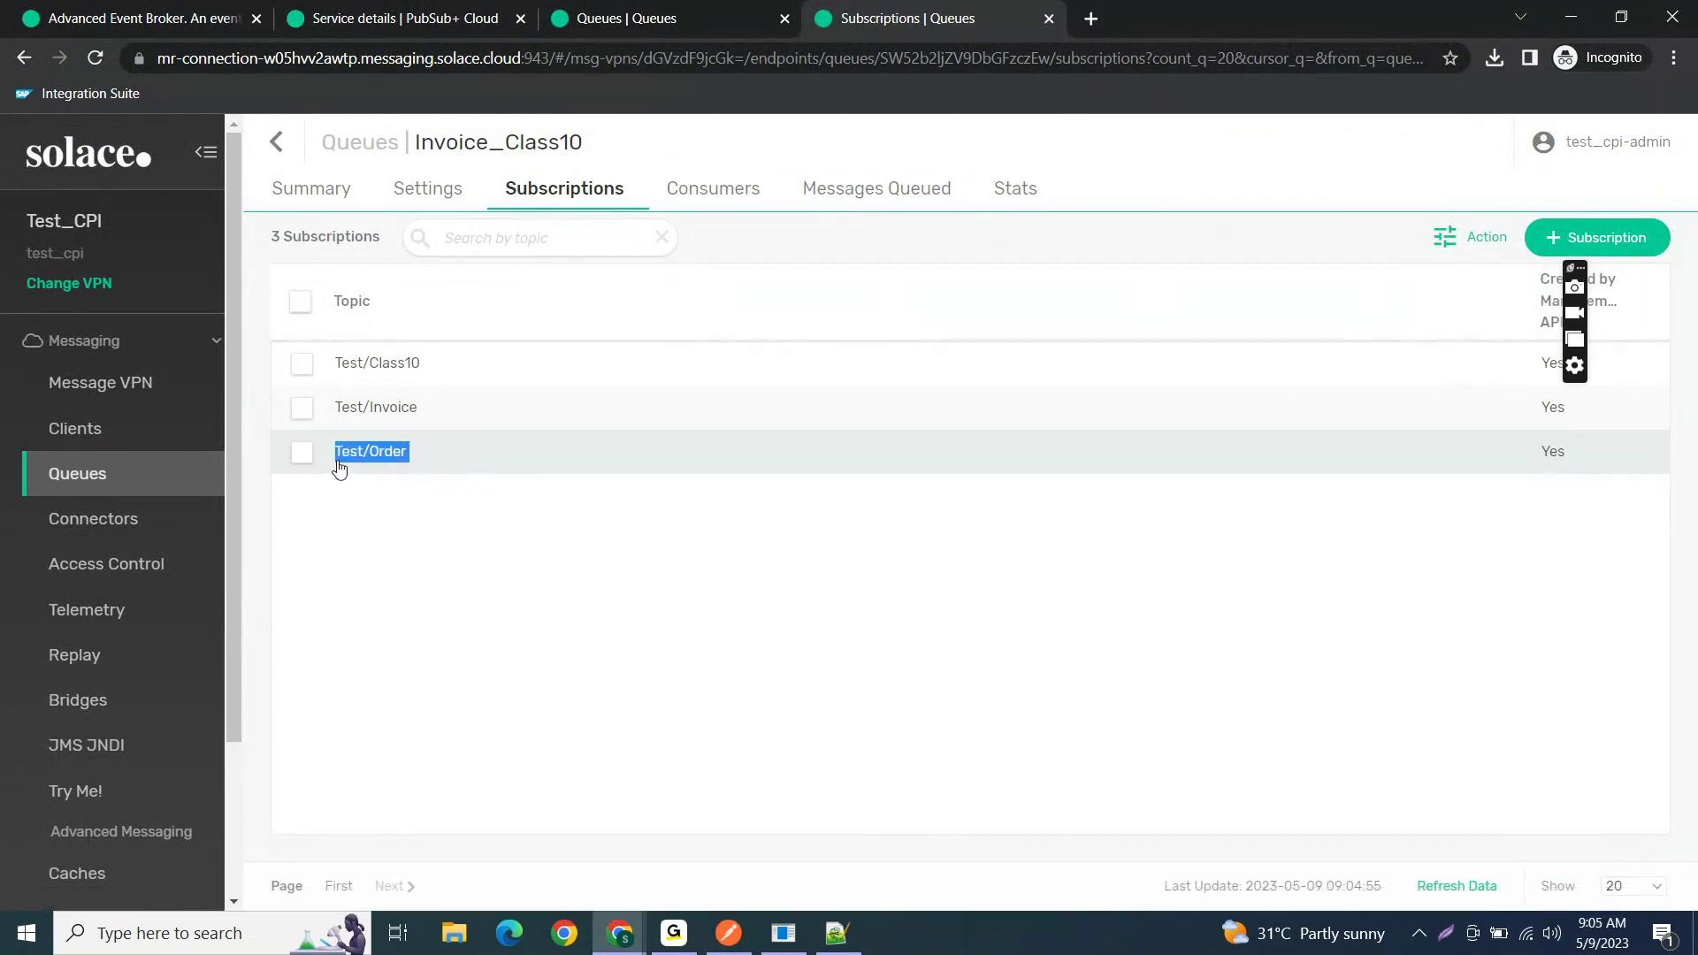
pyautogui.hotkey('alt', 'Tab')
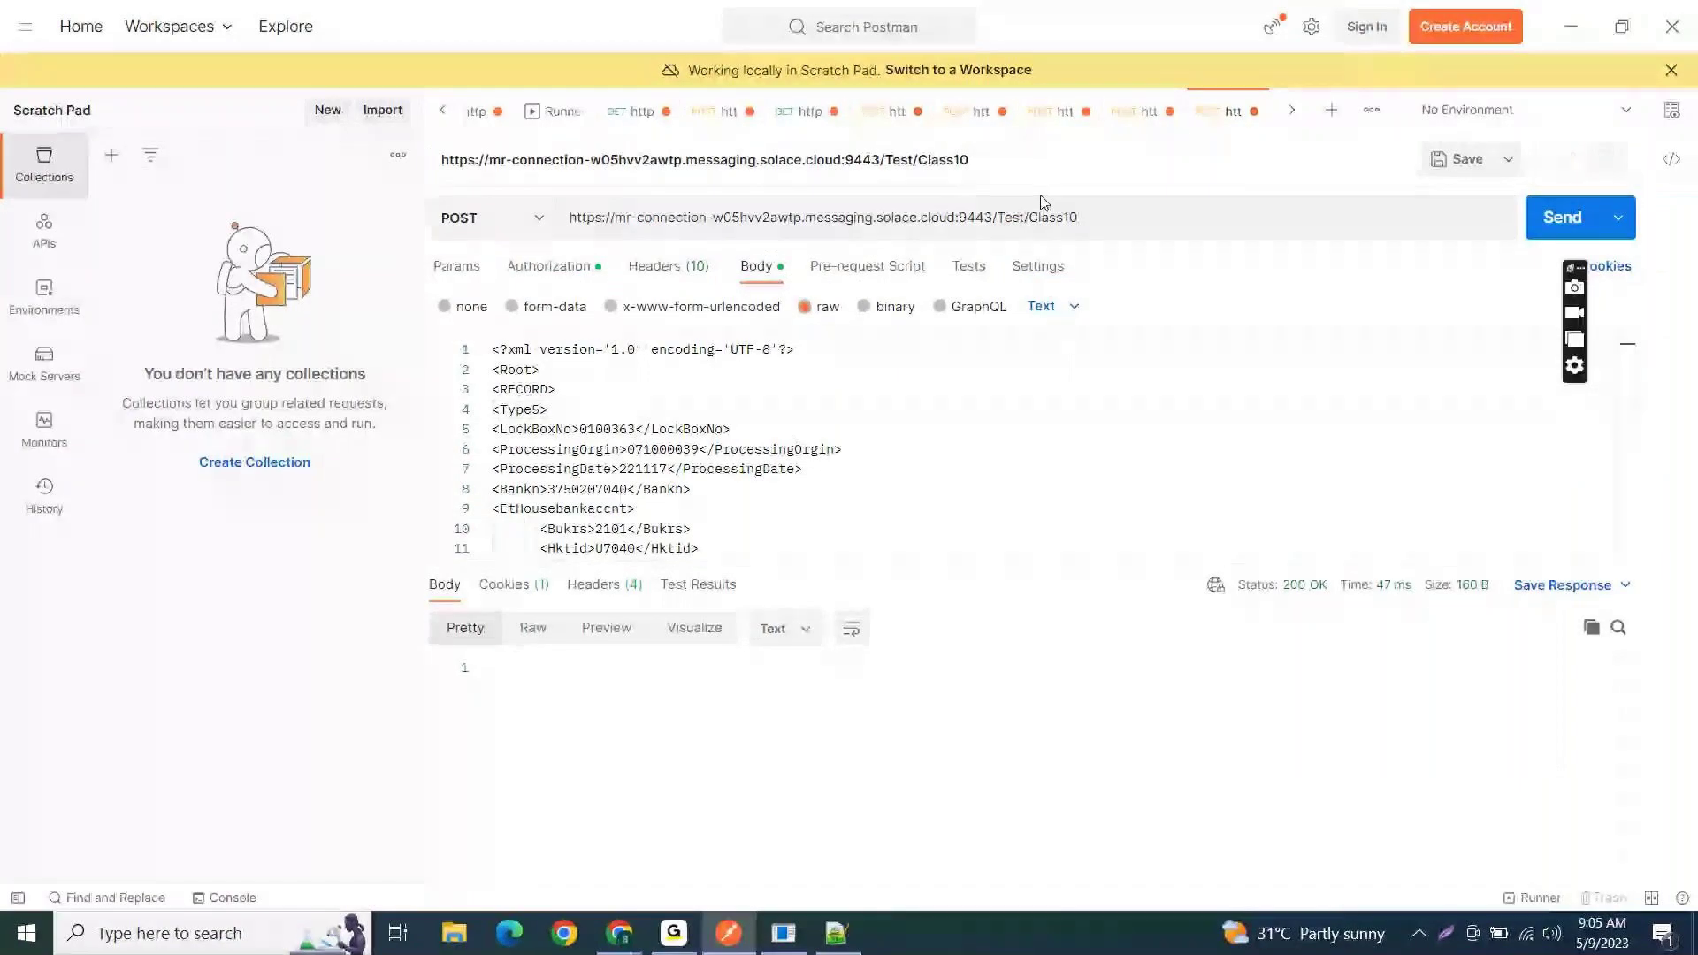
# - Change the request URL topic from Class10 to Order and send the POST to Test/Order, getting 200 OK
pyautogui.click(1080, 216)
pyautogui.hotkey('shift', 'Left')
pyautogui.hotkey('shift', 'Left')
pyautogui.hotkey('shift', 'Left')
pyautogui.hotkey('shift', 'Left')
pyautogui.hotkey('shift', 'Left')
pyautogui.hotkey('shift', 'Left')
pyautogui.hotkey('shift', 'Left')
pyautogui.hotkey('shift', 'Left')
pyautogui.hotkey('shift', 'Left')
pyautogui.hotkey('shift', 'Left')
pyautogui.hotkey('shift', 'Left')
pyautogui.hotkey('shift', 'Left')
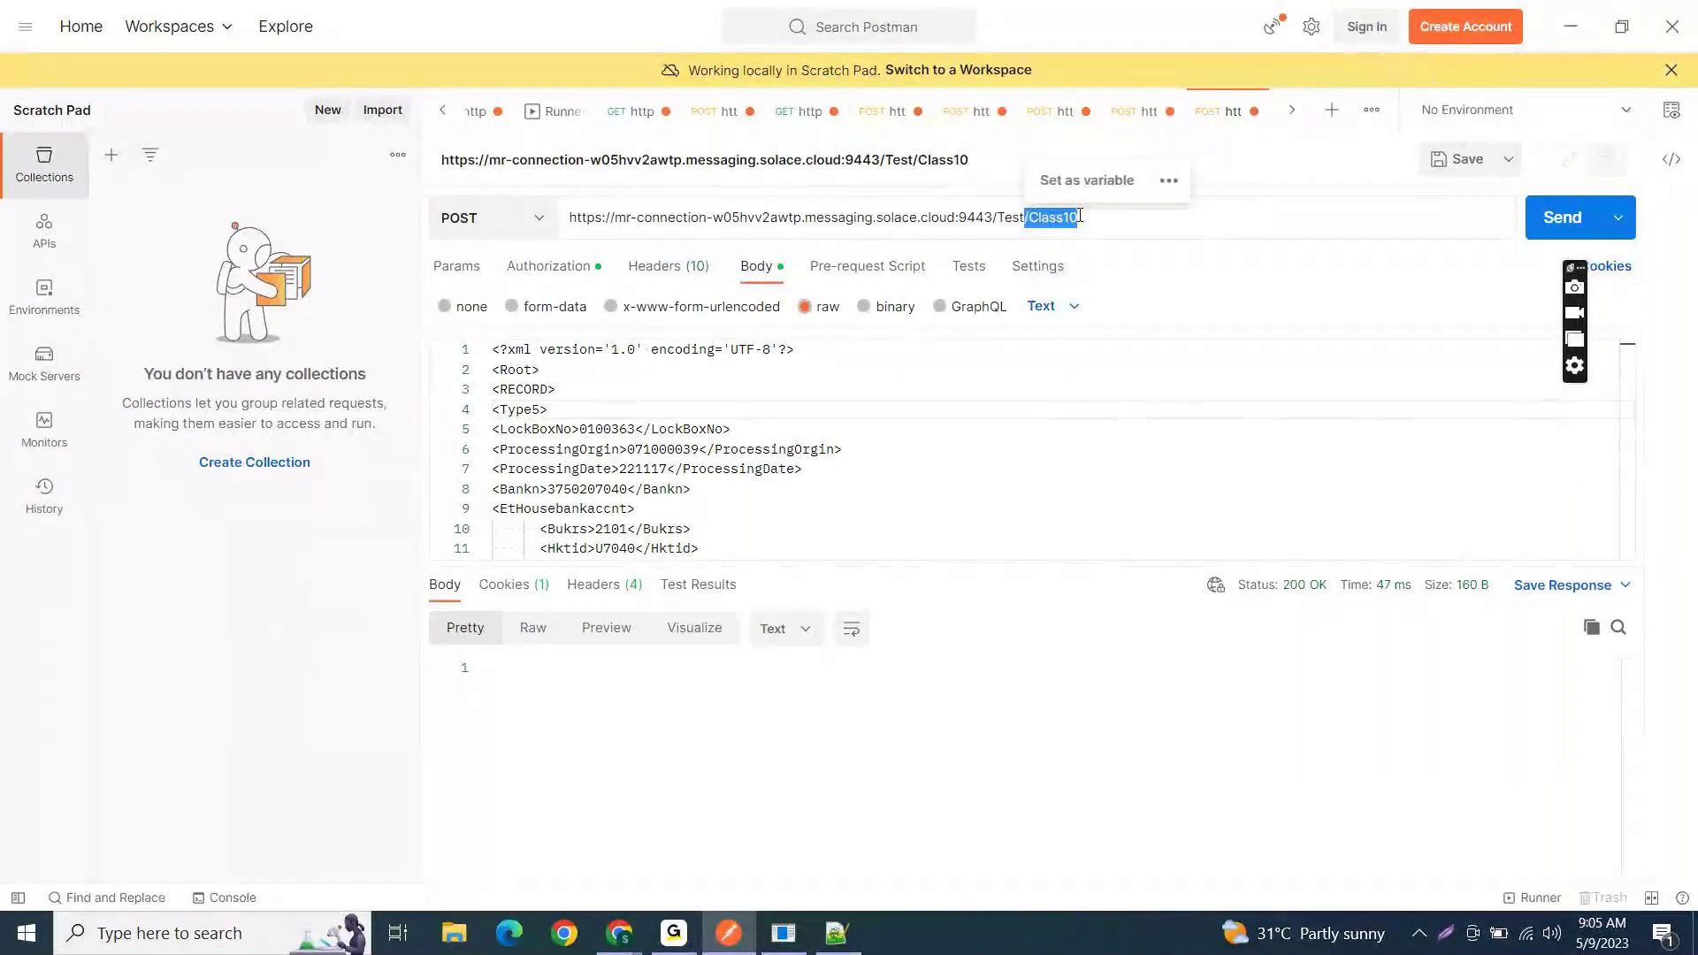
pyautogui.press('Right')
pyautogui.press('BackSpace')
pyautogui.press('BackSpace')
pyautogui.press('BackSpace')
pyautogui.press('BackSpace')
pyautogui.press('BackSpace')
pyautogui.press('BackSpace')
pyautogui.press('BackSpace')
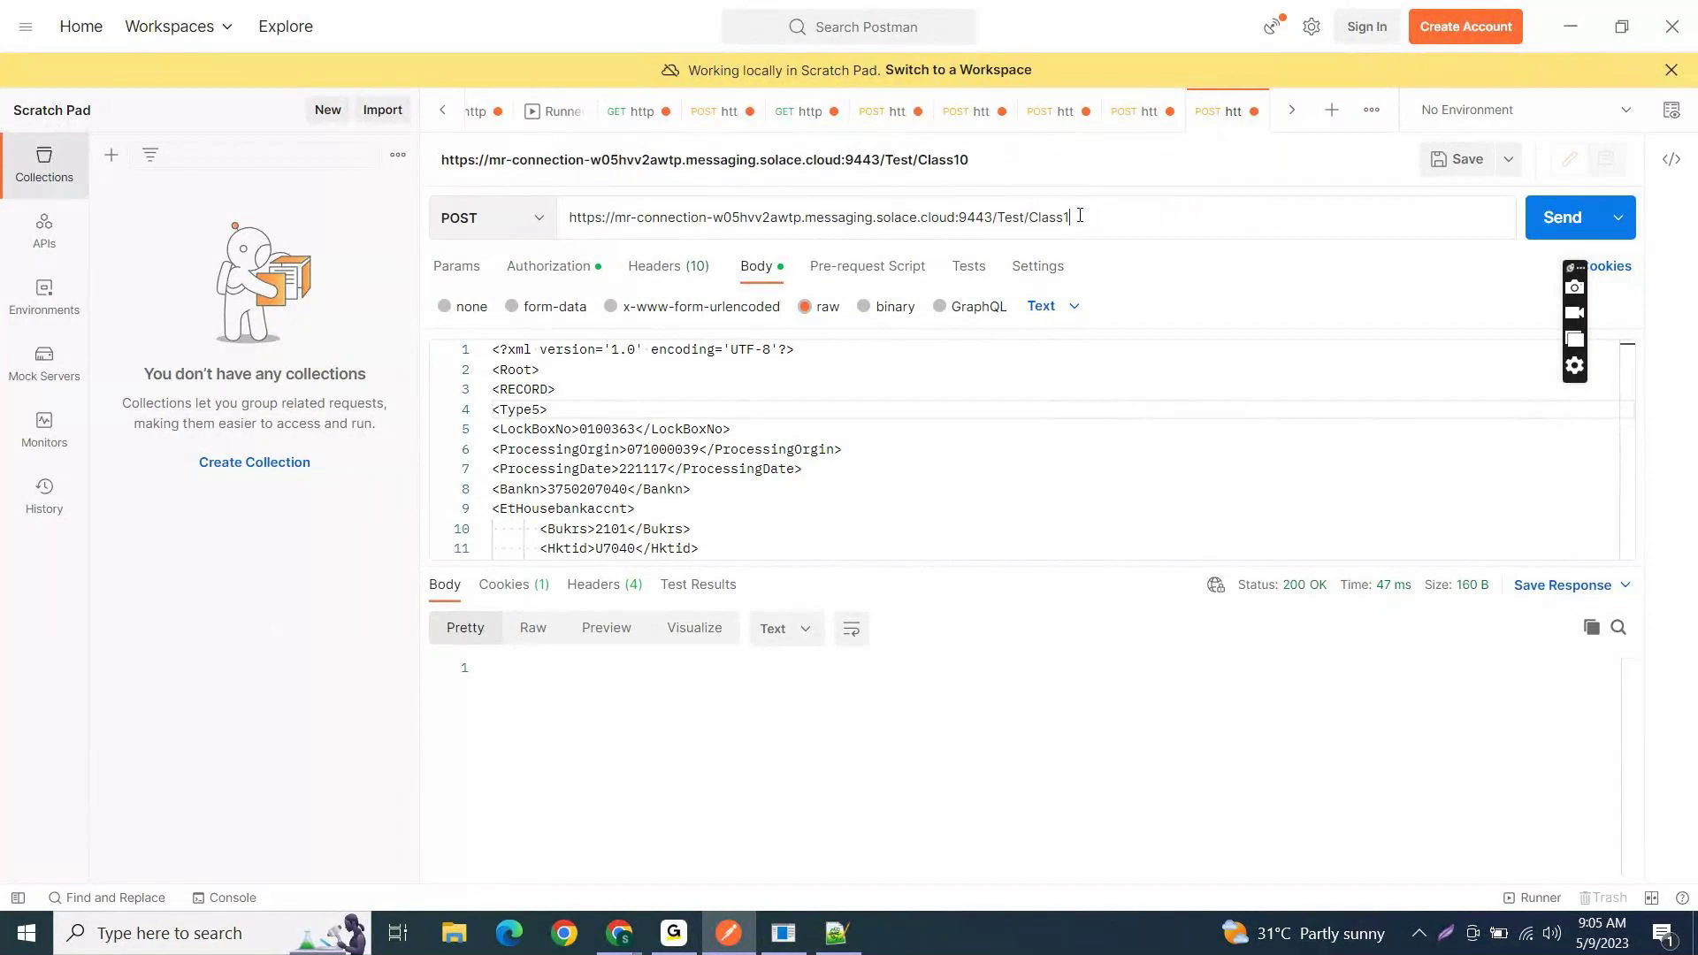
pyautogui.write('Order')
pyautogui.click(1567, 221)
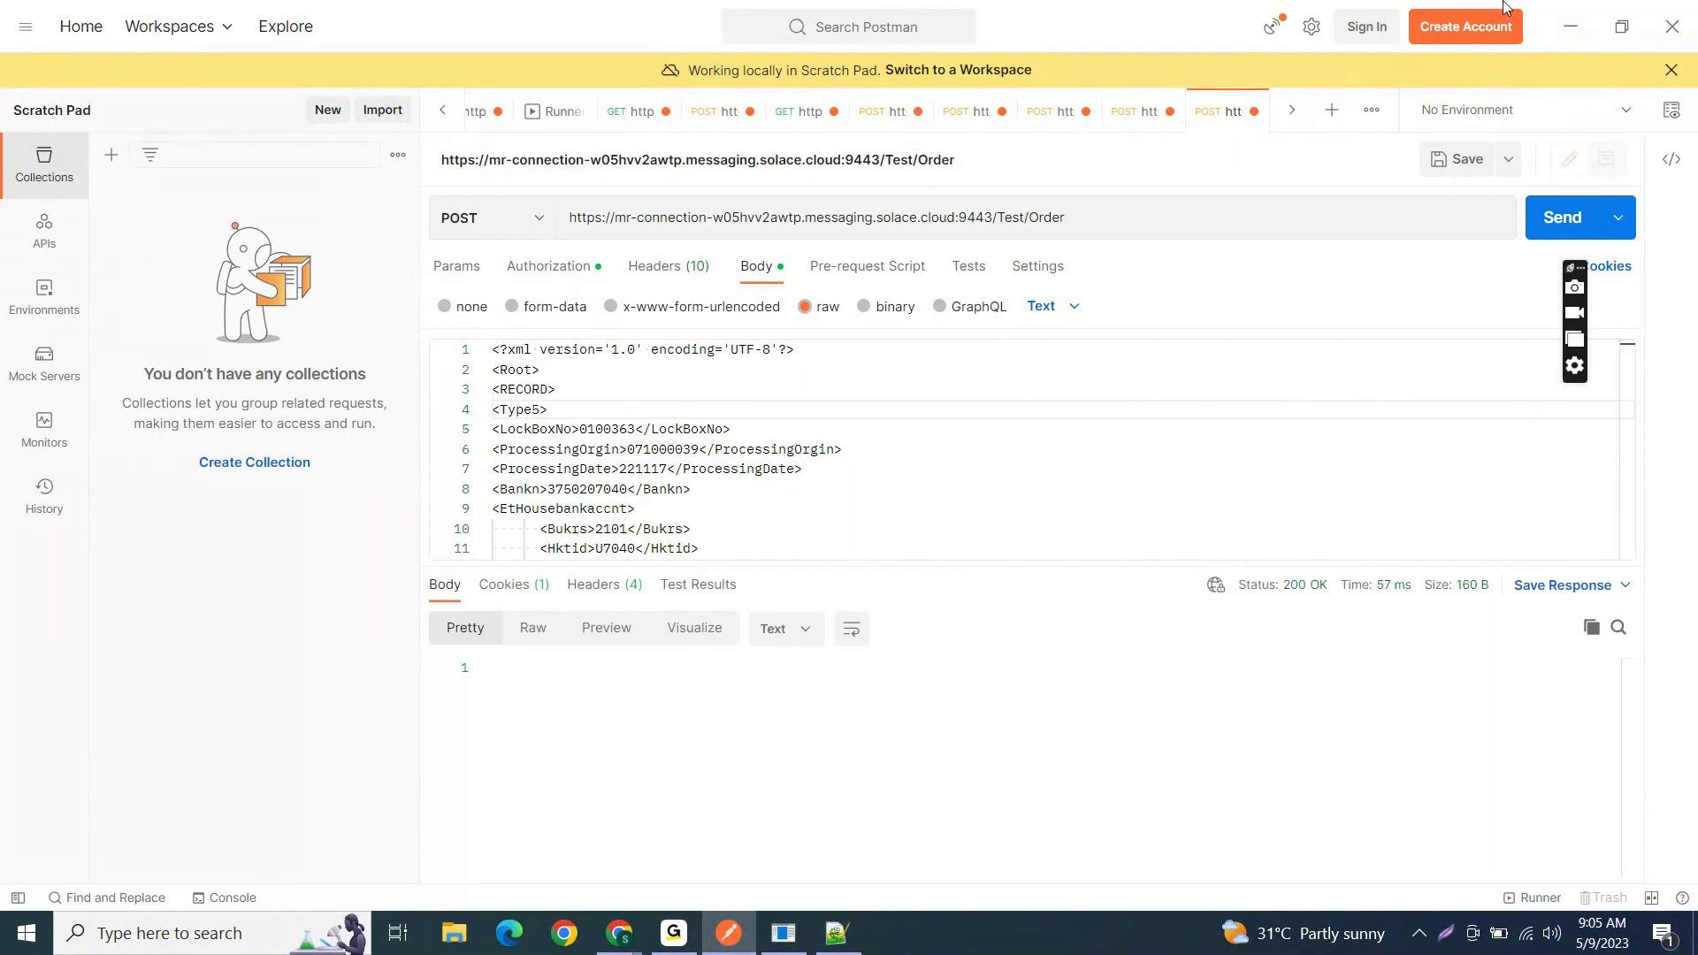
pyautogui.click(1565, 14)
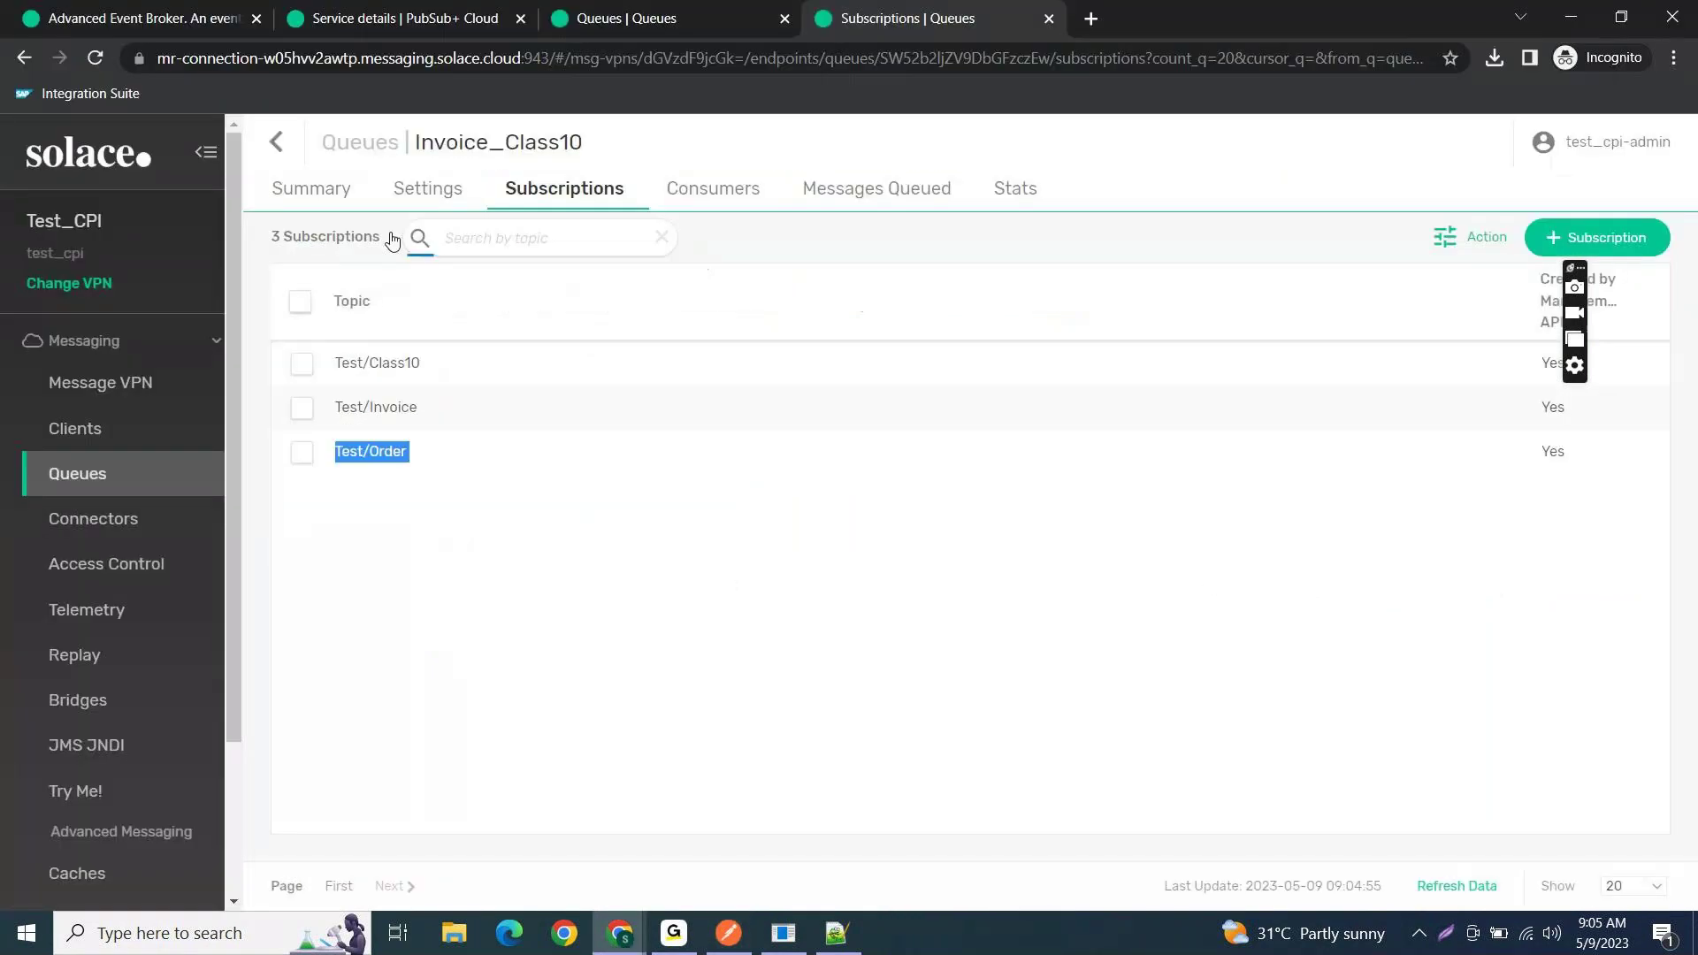
# - Show the Invoice_Class10 Summary and highlight the Messages Queued count of 4
pyautogui.click(312, 188)
pyautogui.moveTo(303, 279); pyautogui.dragTo(277, 282)
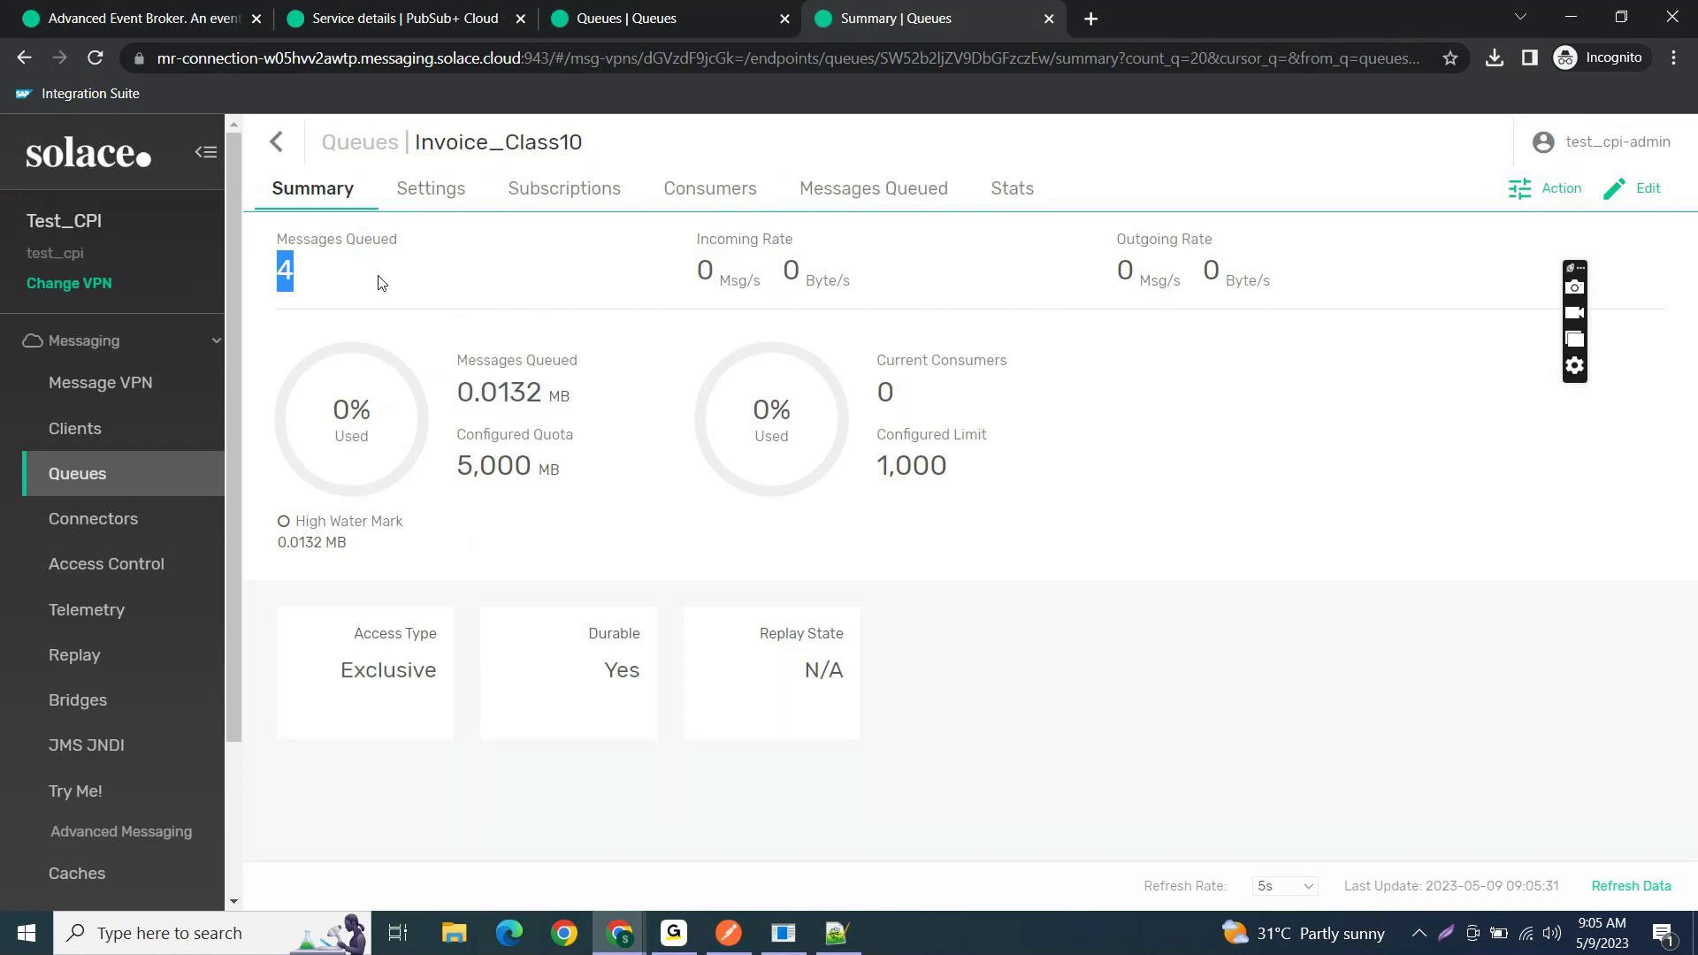
# - Open Invoice_Class10's Messages Queued list and review the 4 messages with 3466-byte attachments
pyautogui.click(862, 196)
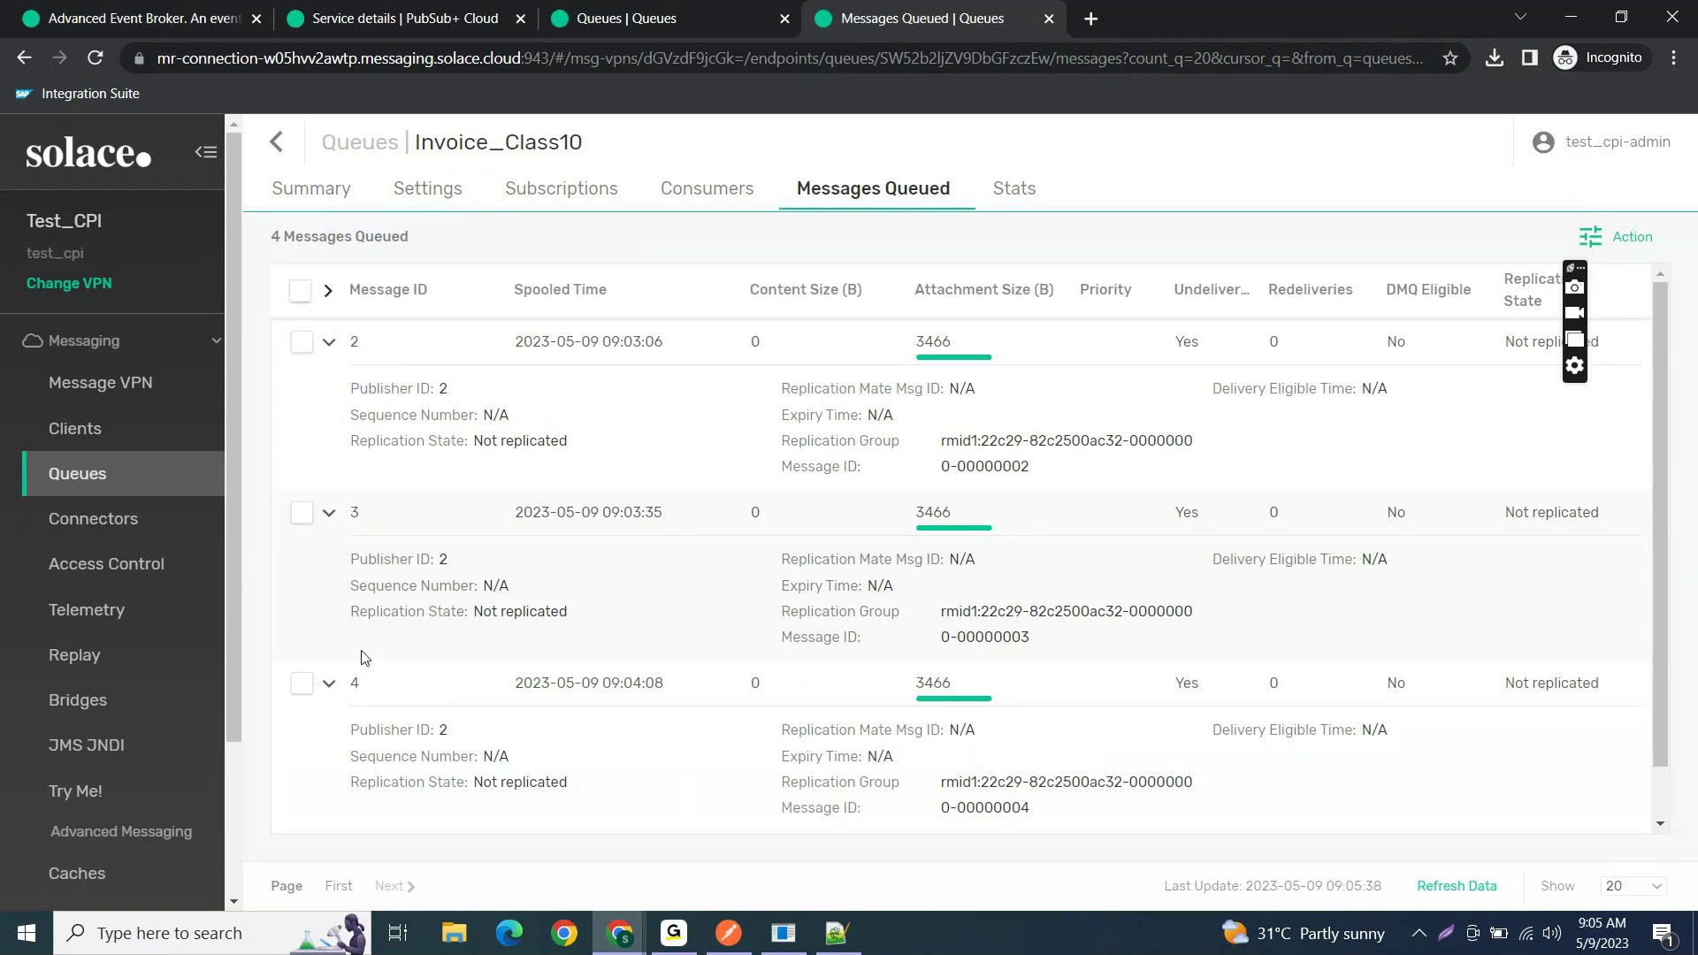
pyautogui.scroll(-1, 361, 663)
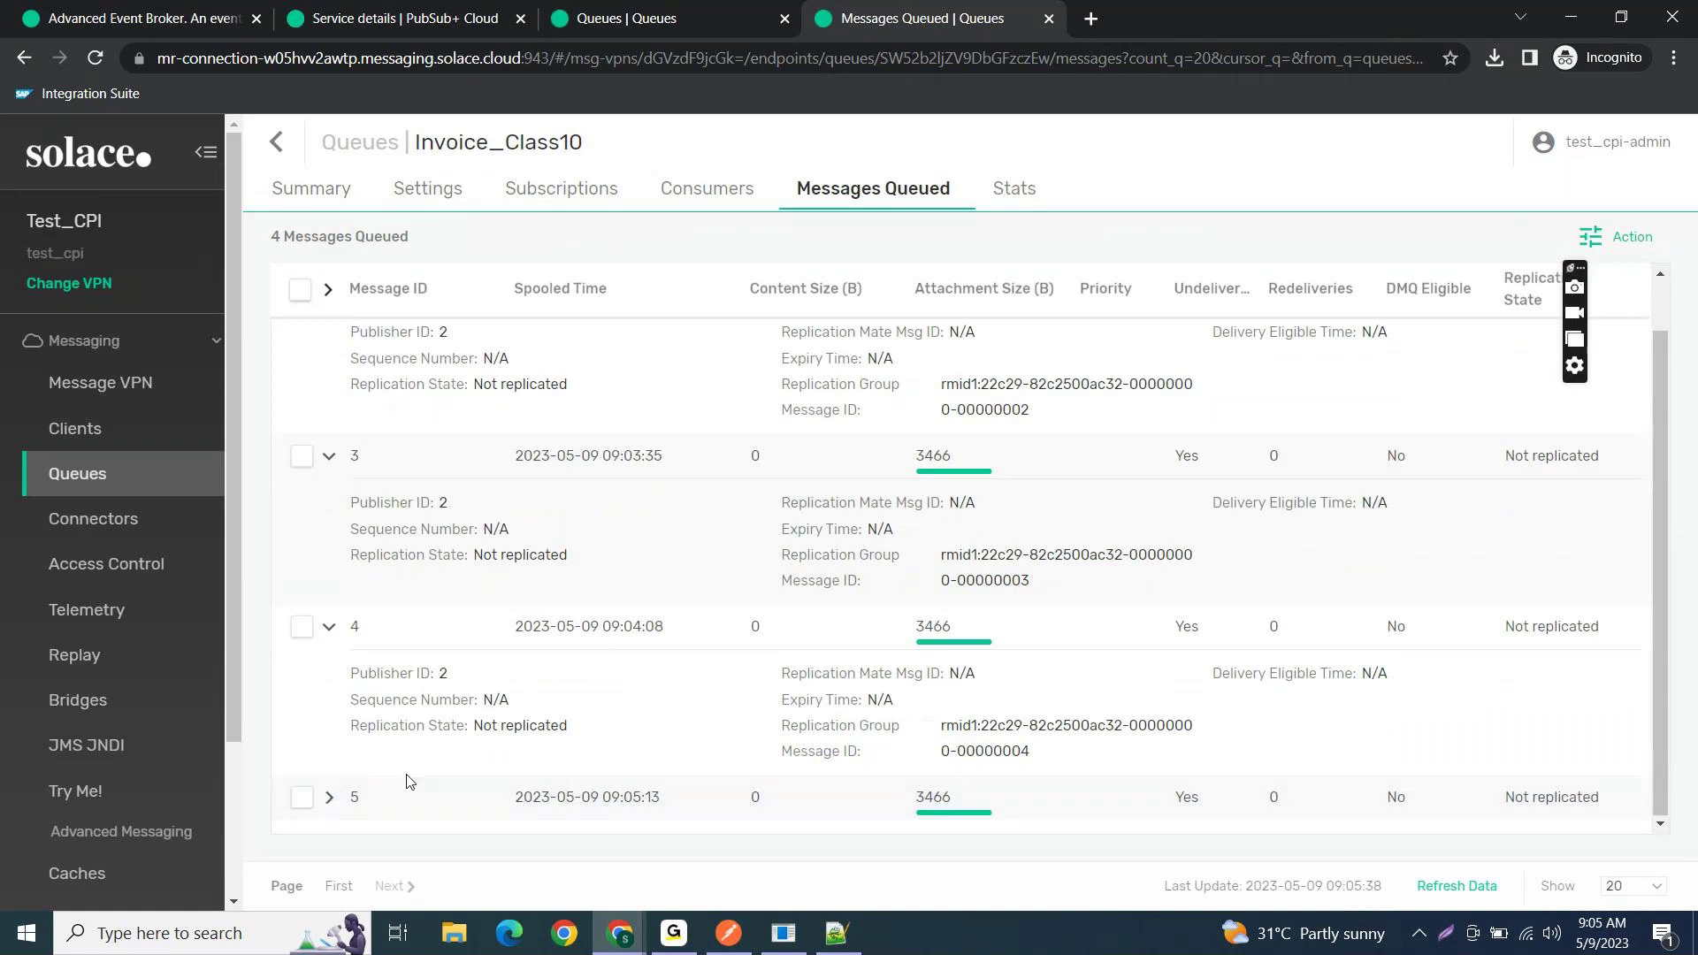
pyautogui.scroll(1, 398, 698)
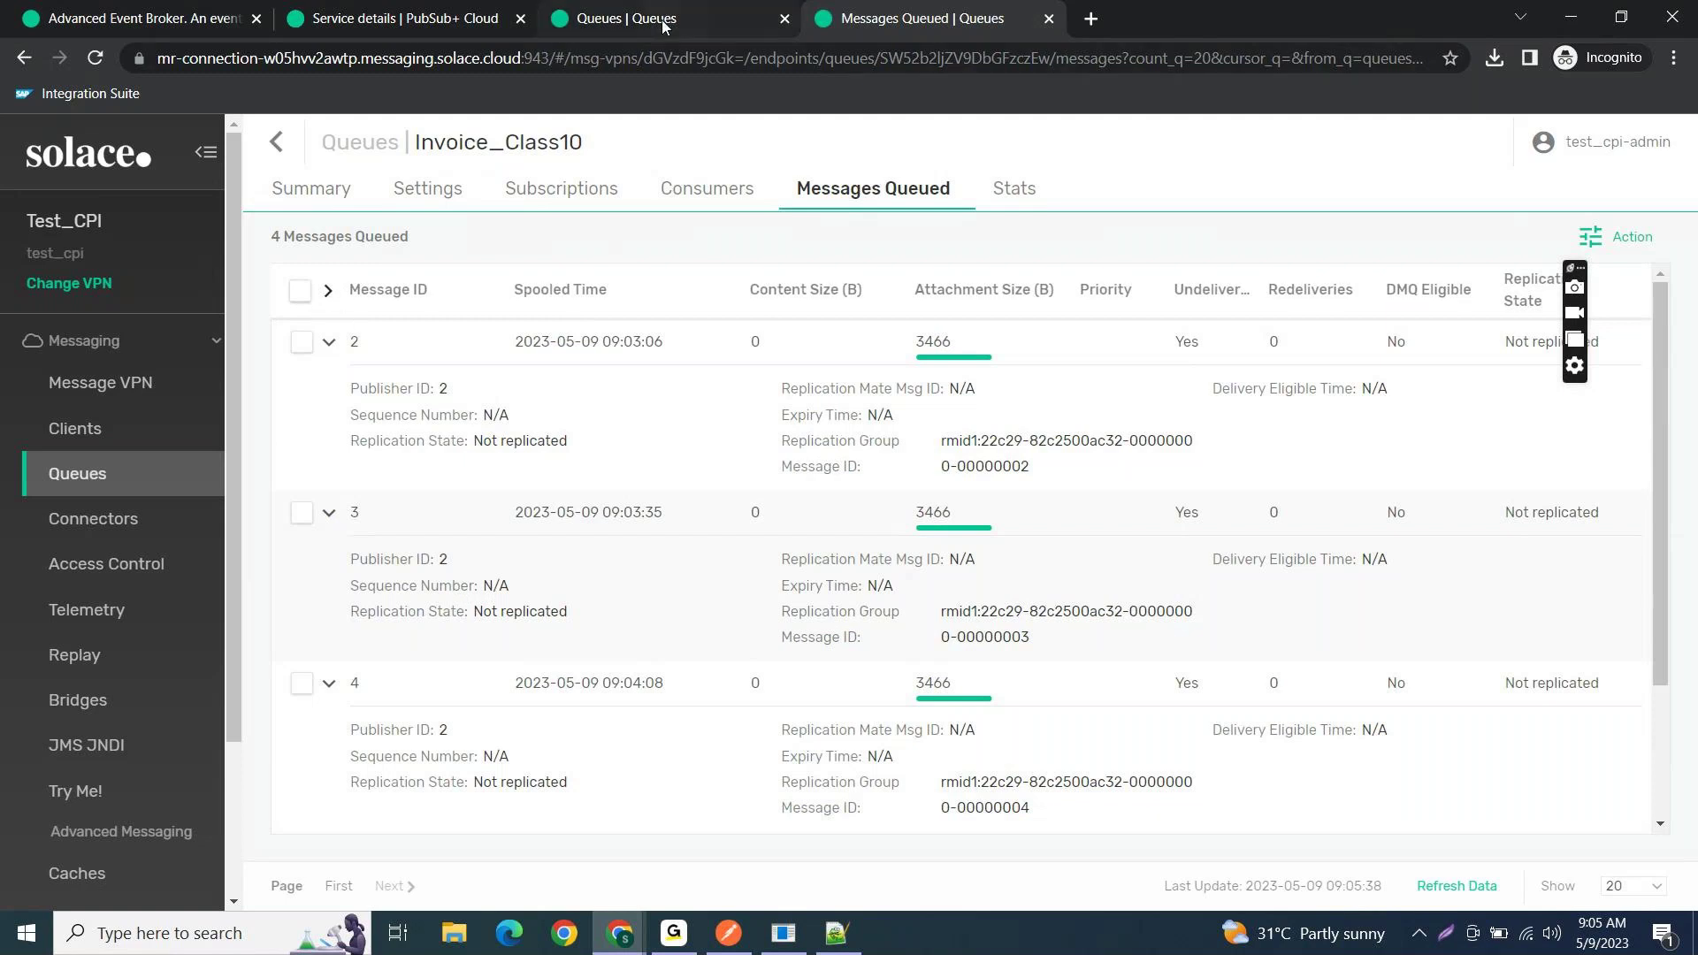
pyautogui.click(713, 11)
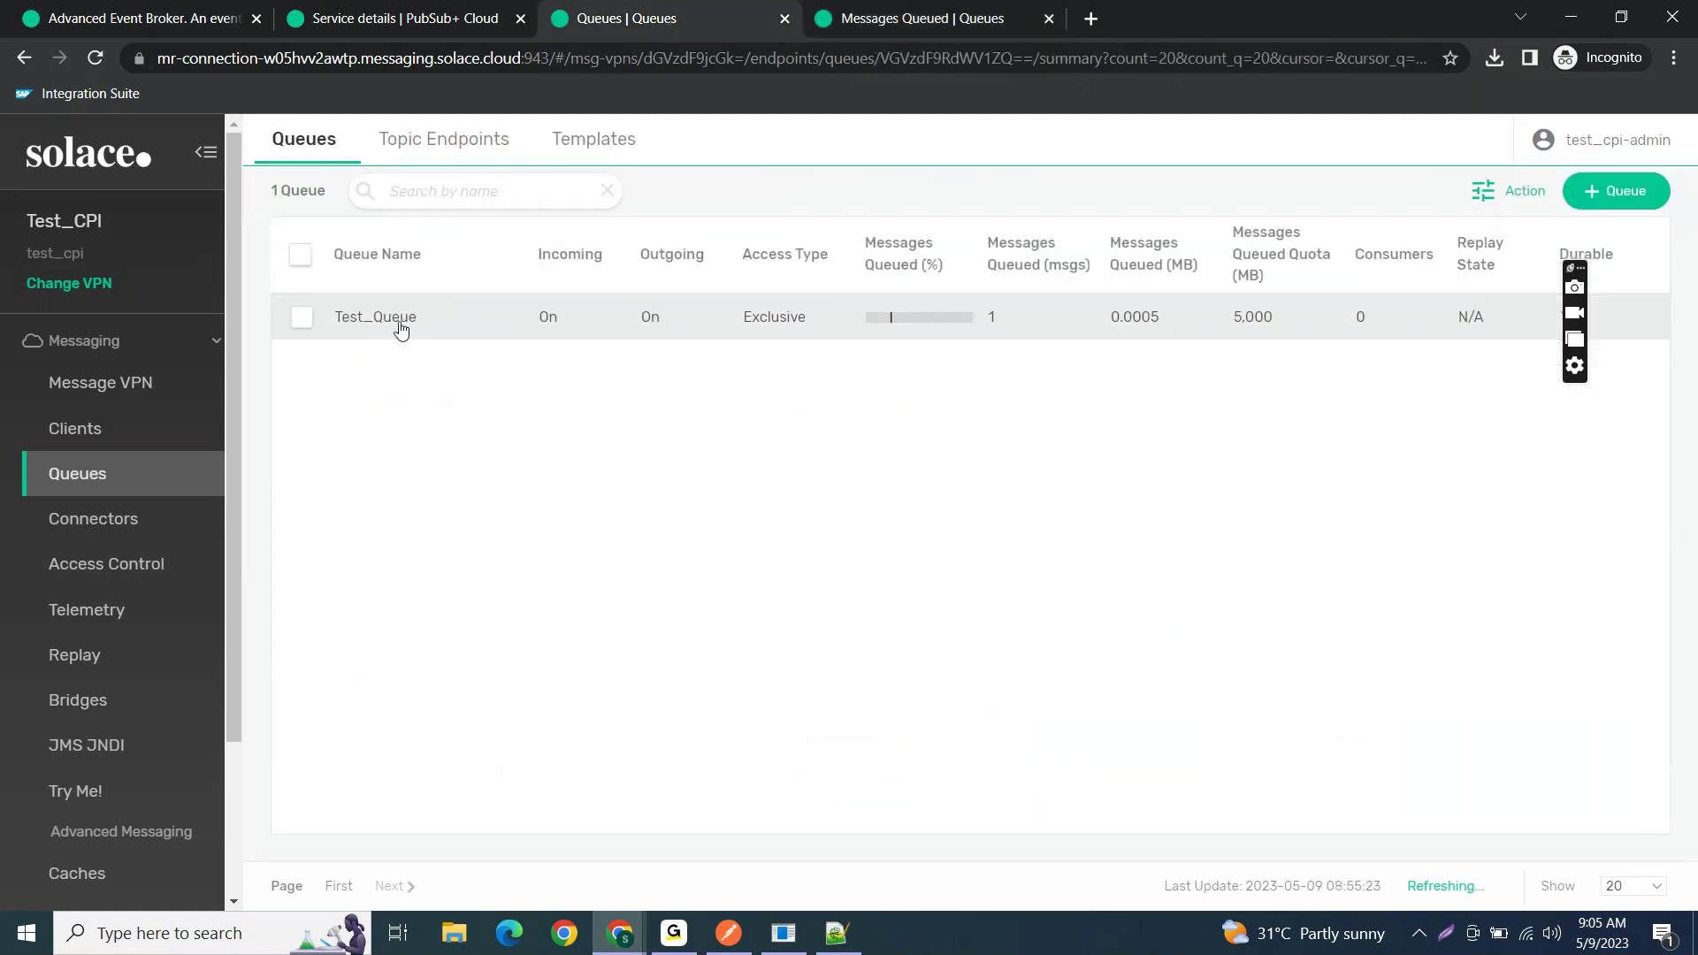
pyautogui.click(398, 320)
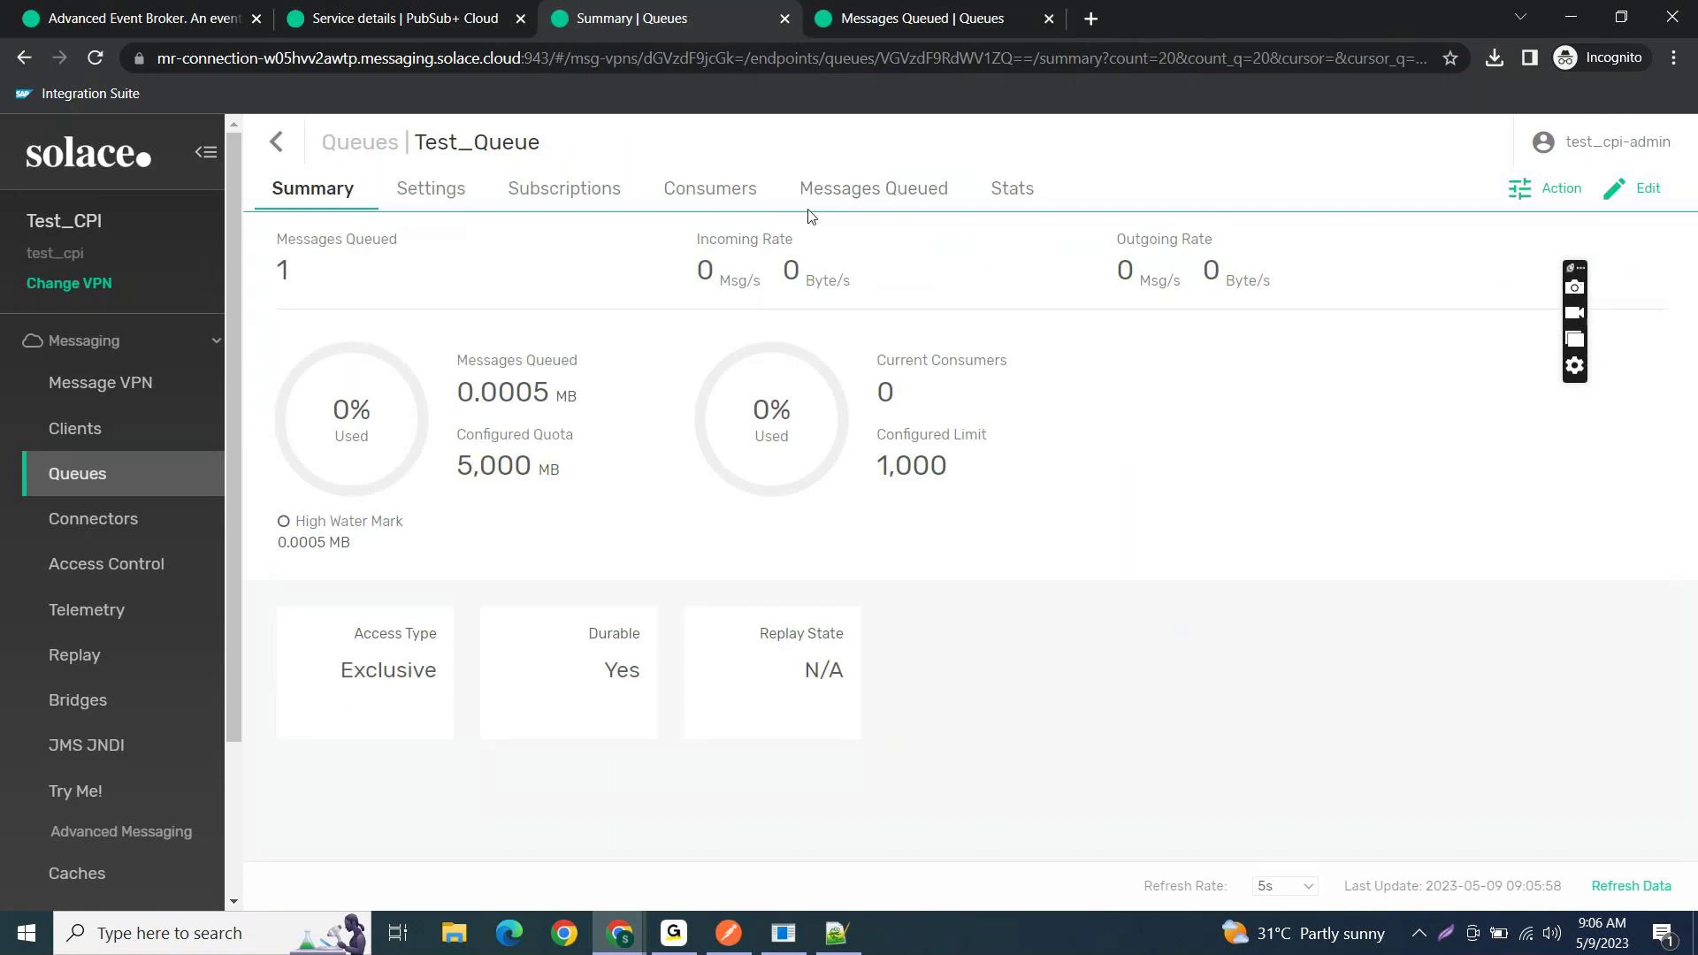
pyautogui.click(862, 188)
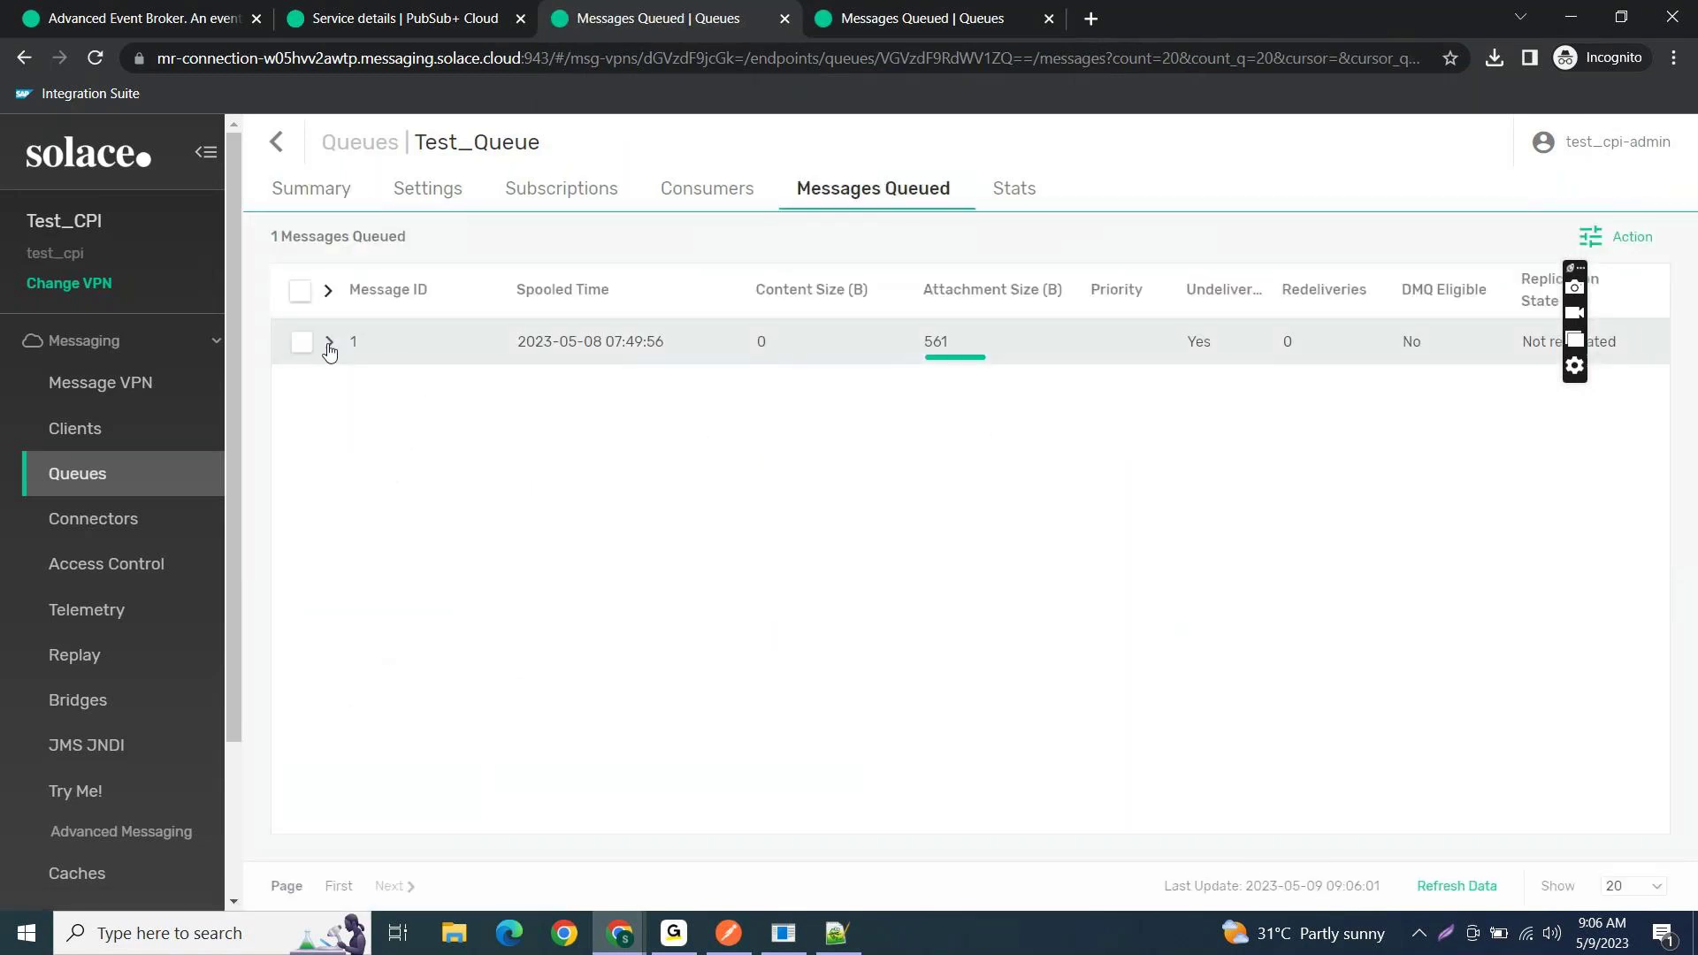
pyautogui.click(329, 344)
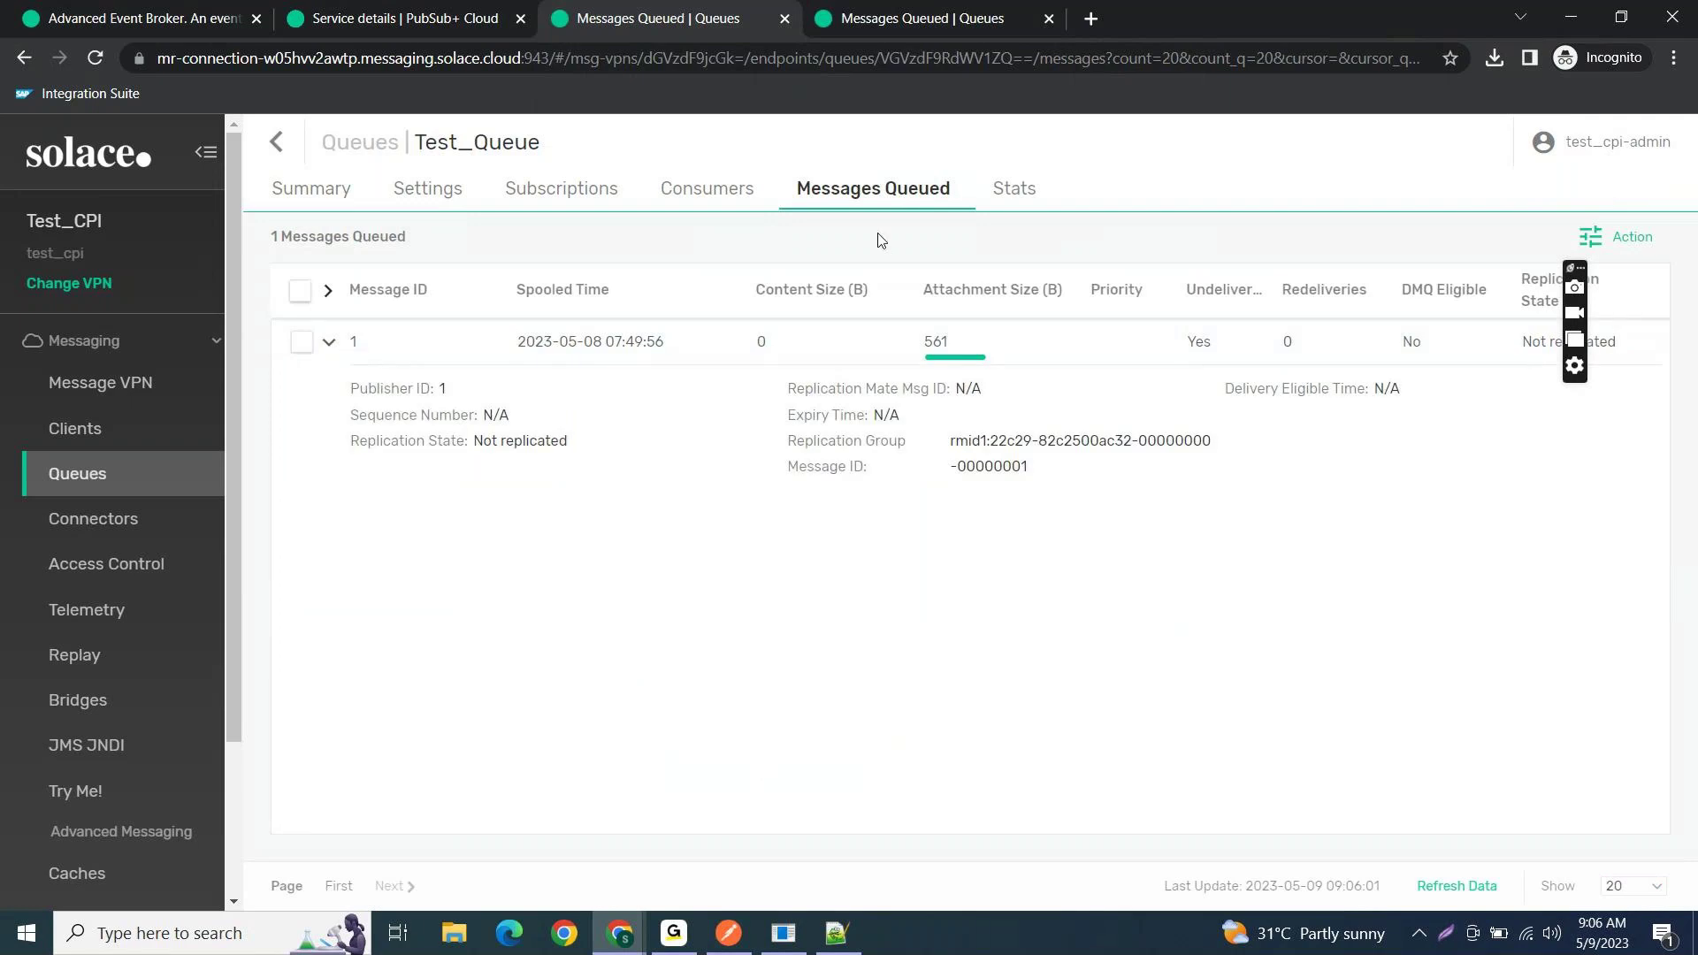
pyautogui.click(941, 25)
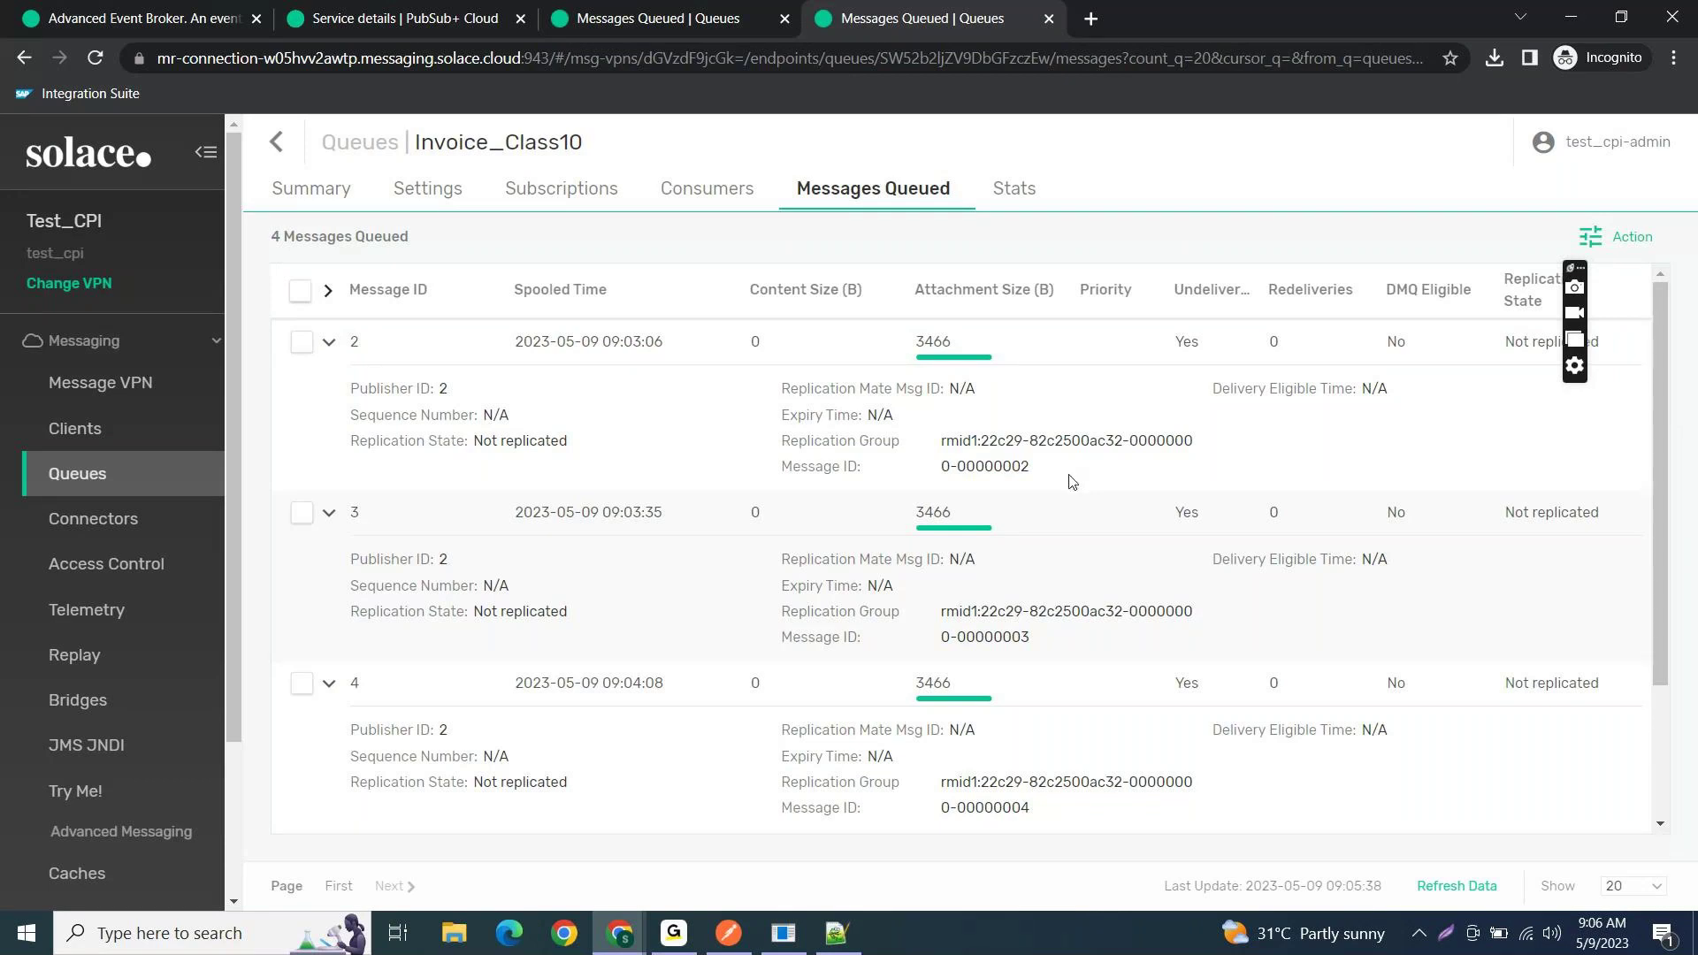
# - Switch to SAP Integration Suite and go to the Design > Integrations package list
pyautogui.click(1568, 18)
pyautogui.click(146, 18)
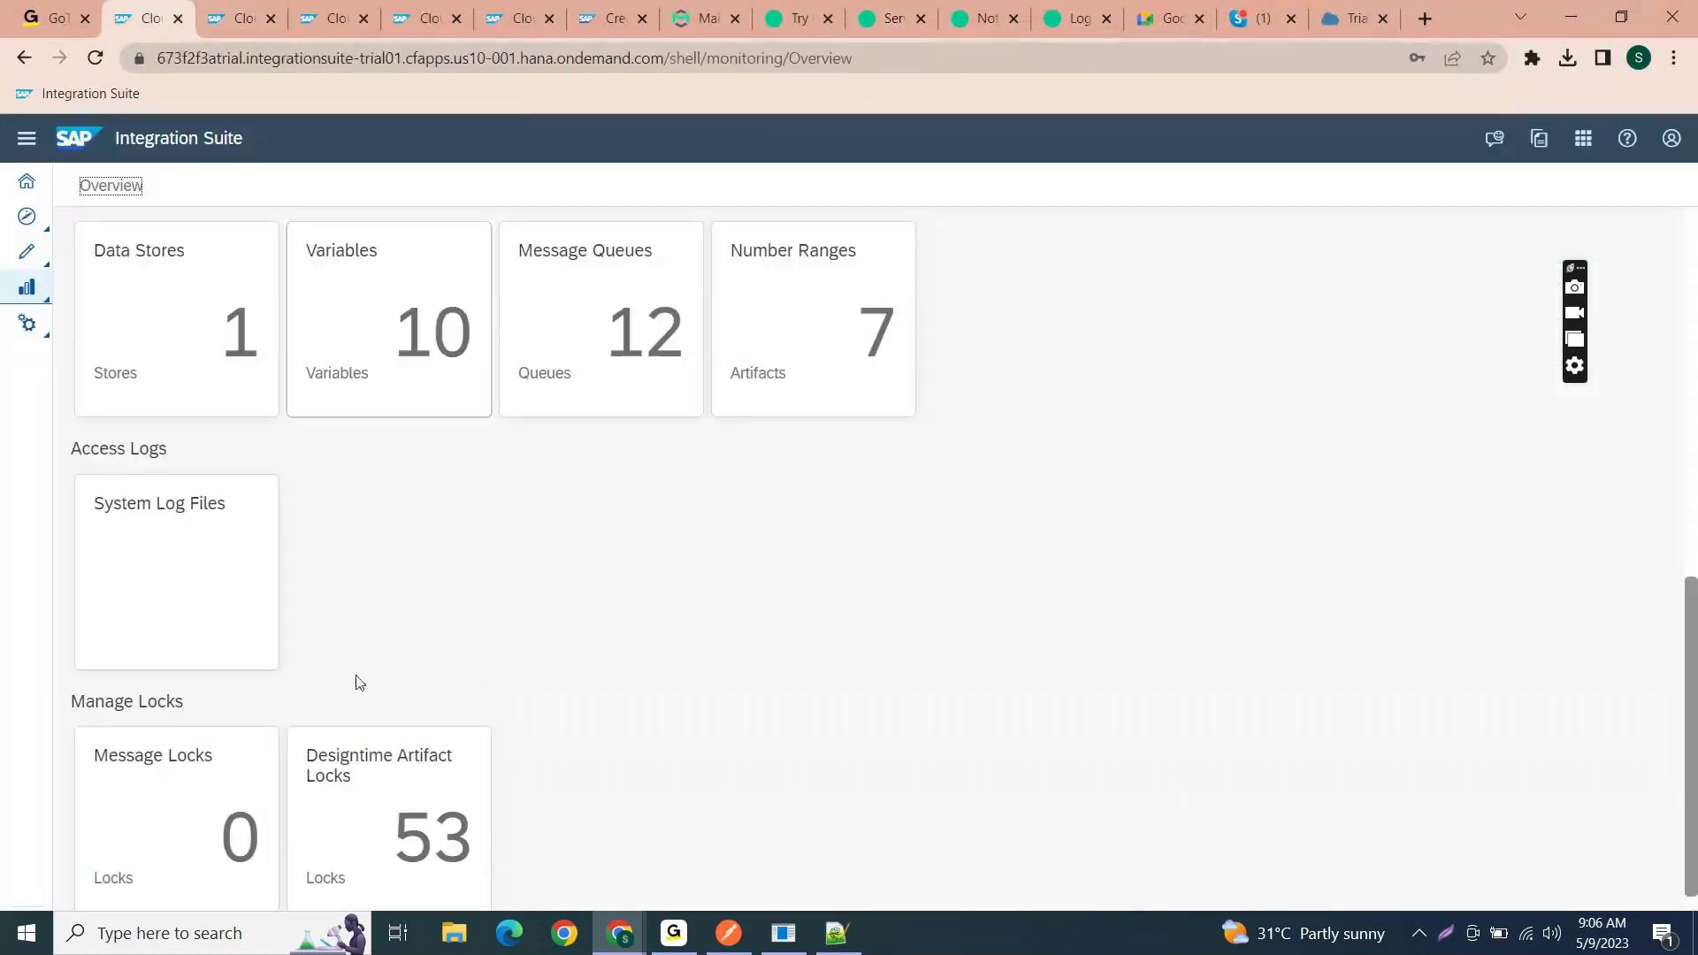
pyautogui.click(26, 286)
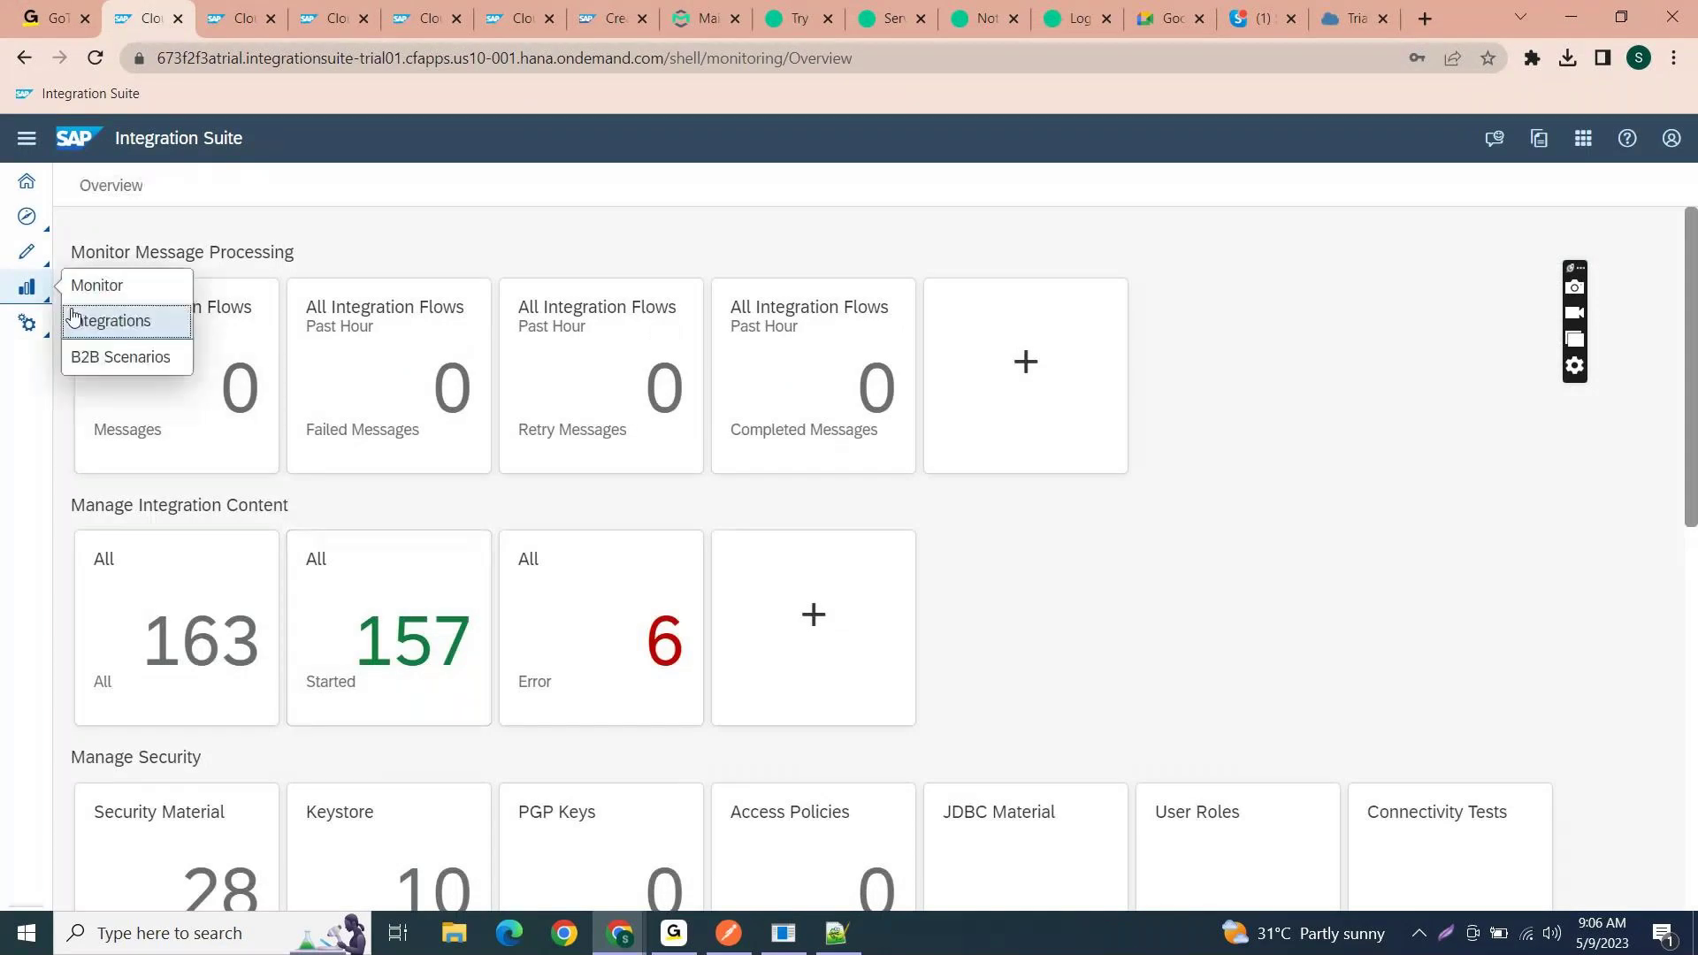
pyautogui.click(77, 323)
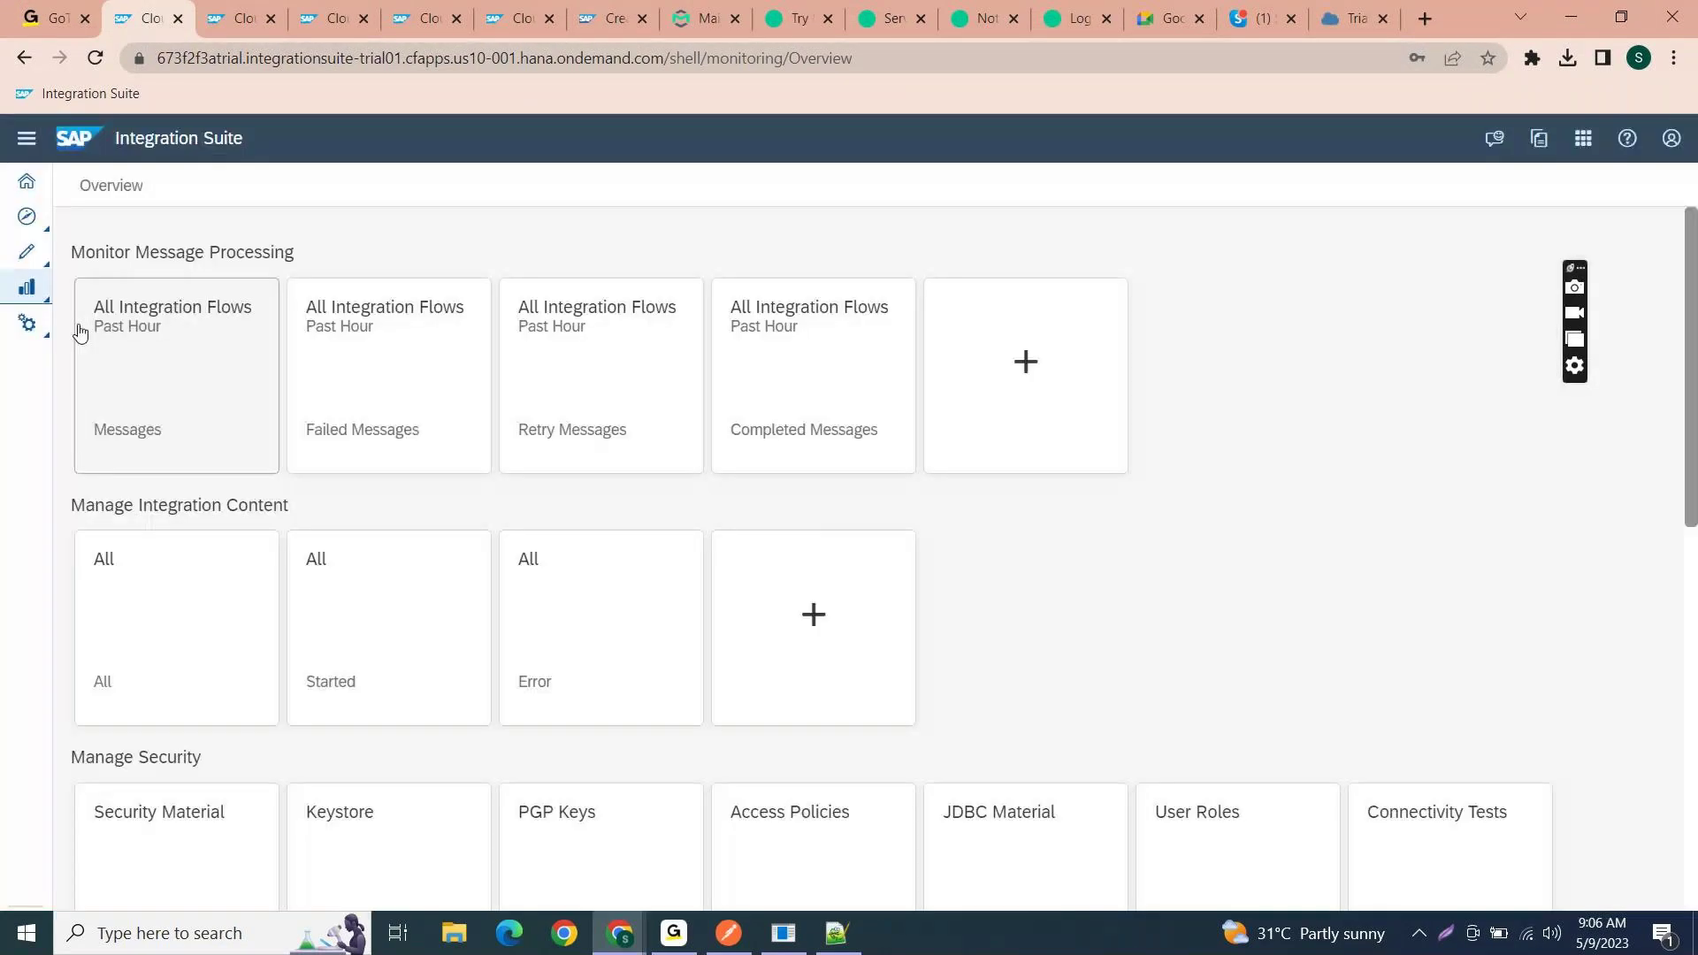
pyautogui.click(26, 251)
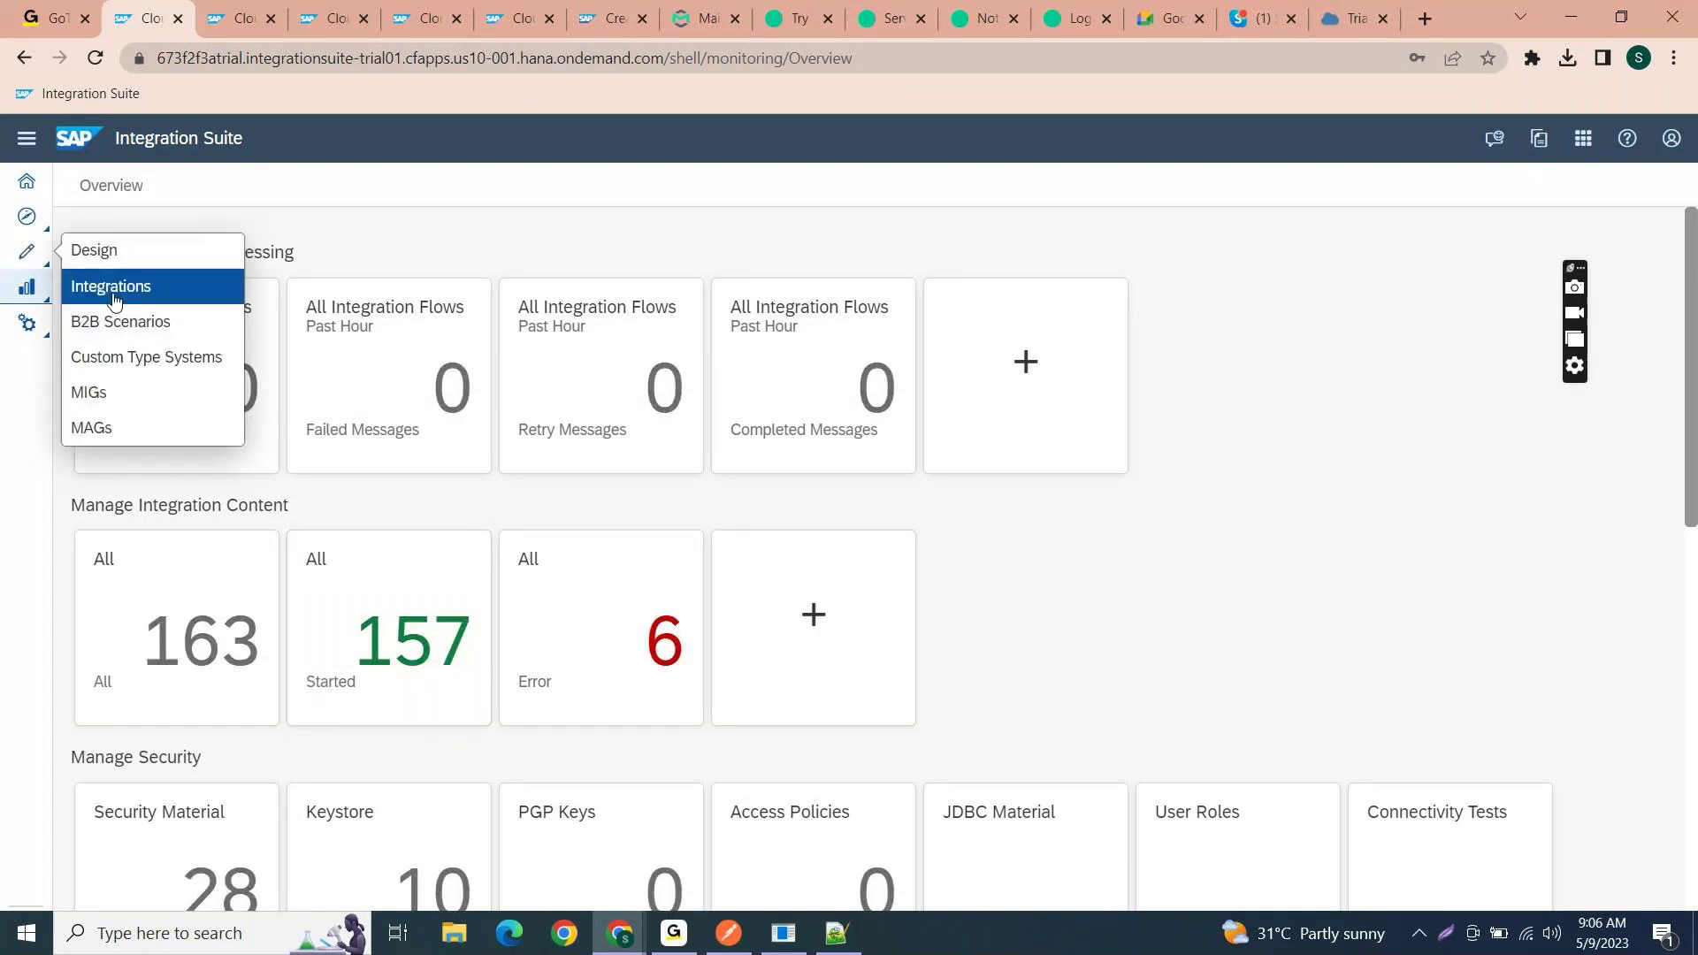
pyautogui.click(111, 288)
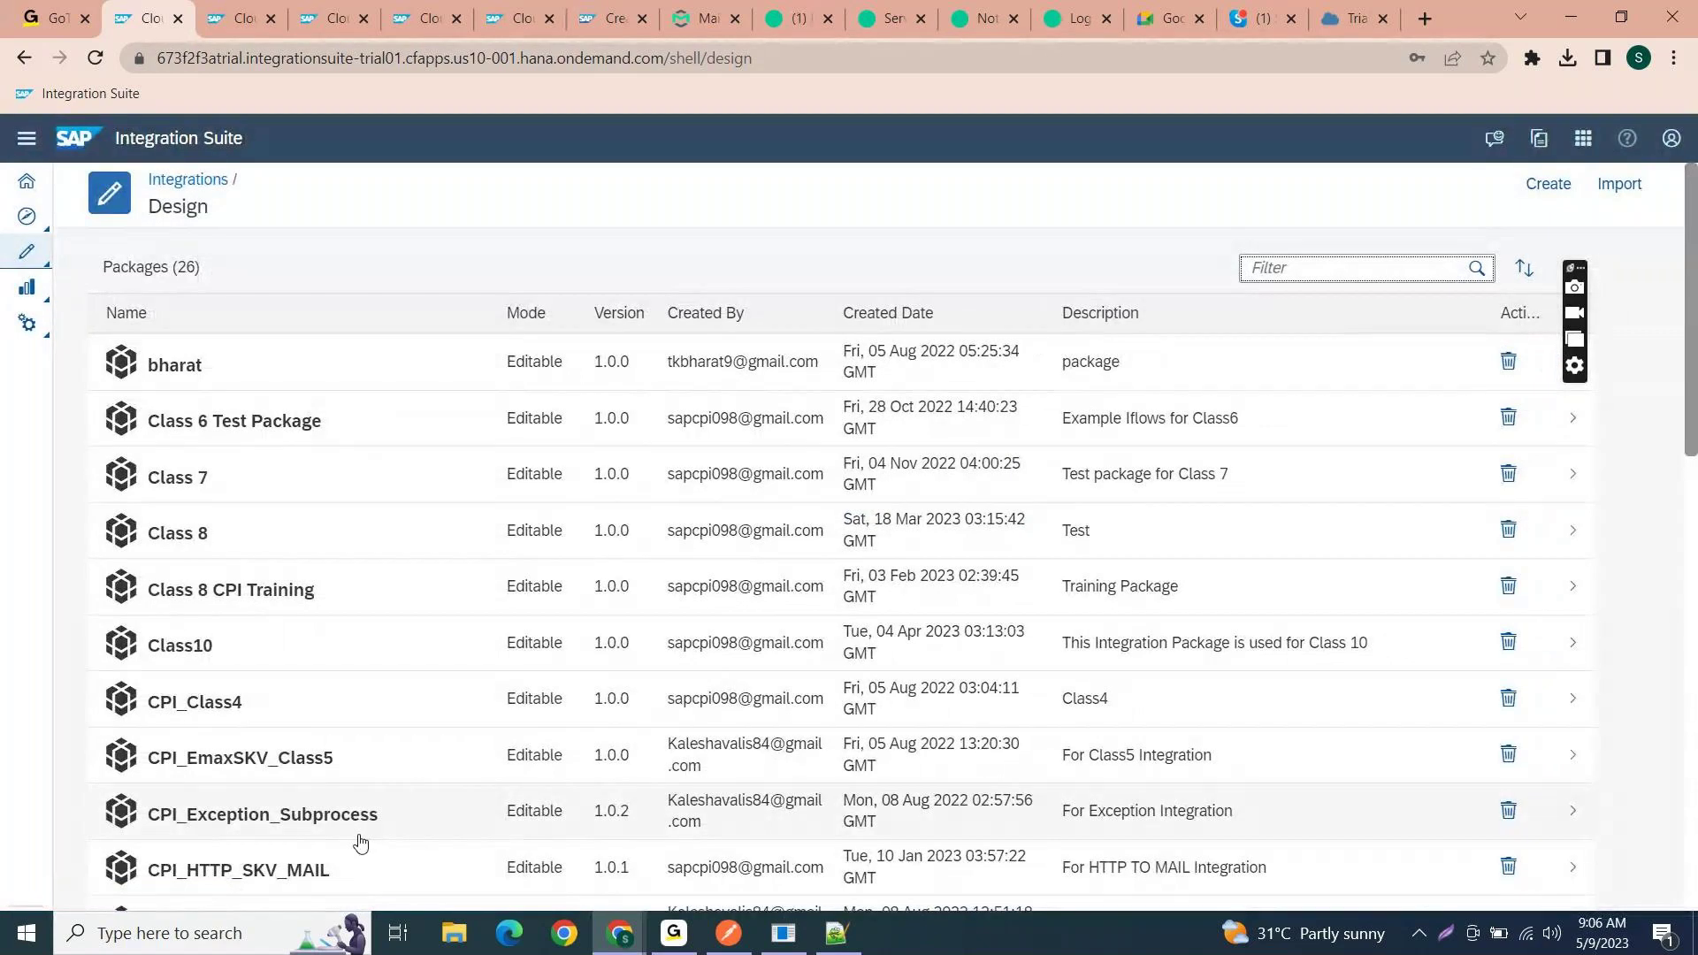
# - Open the Class10 package in edit mode, confirming Yes, and list its 16 artifacts
pyautogui.scroll(-2, 266, 530)
pyautogui.click(257, 457)
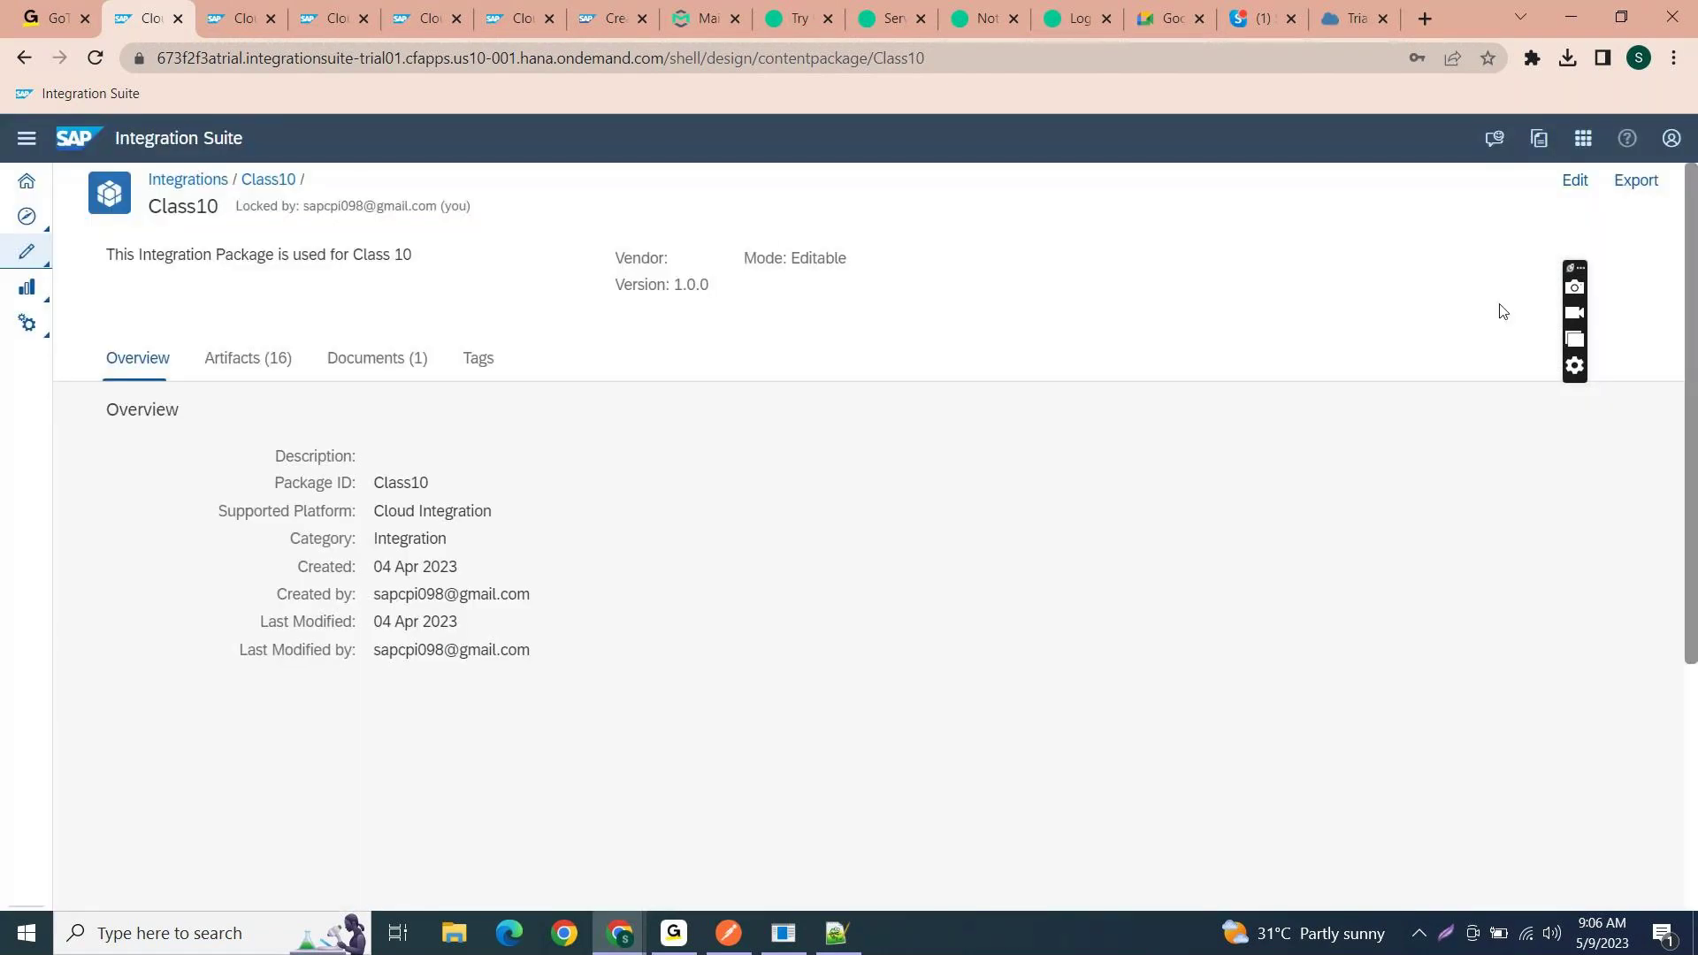
pyautogui.click(1575, 180)
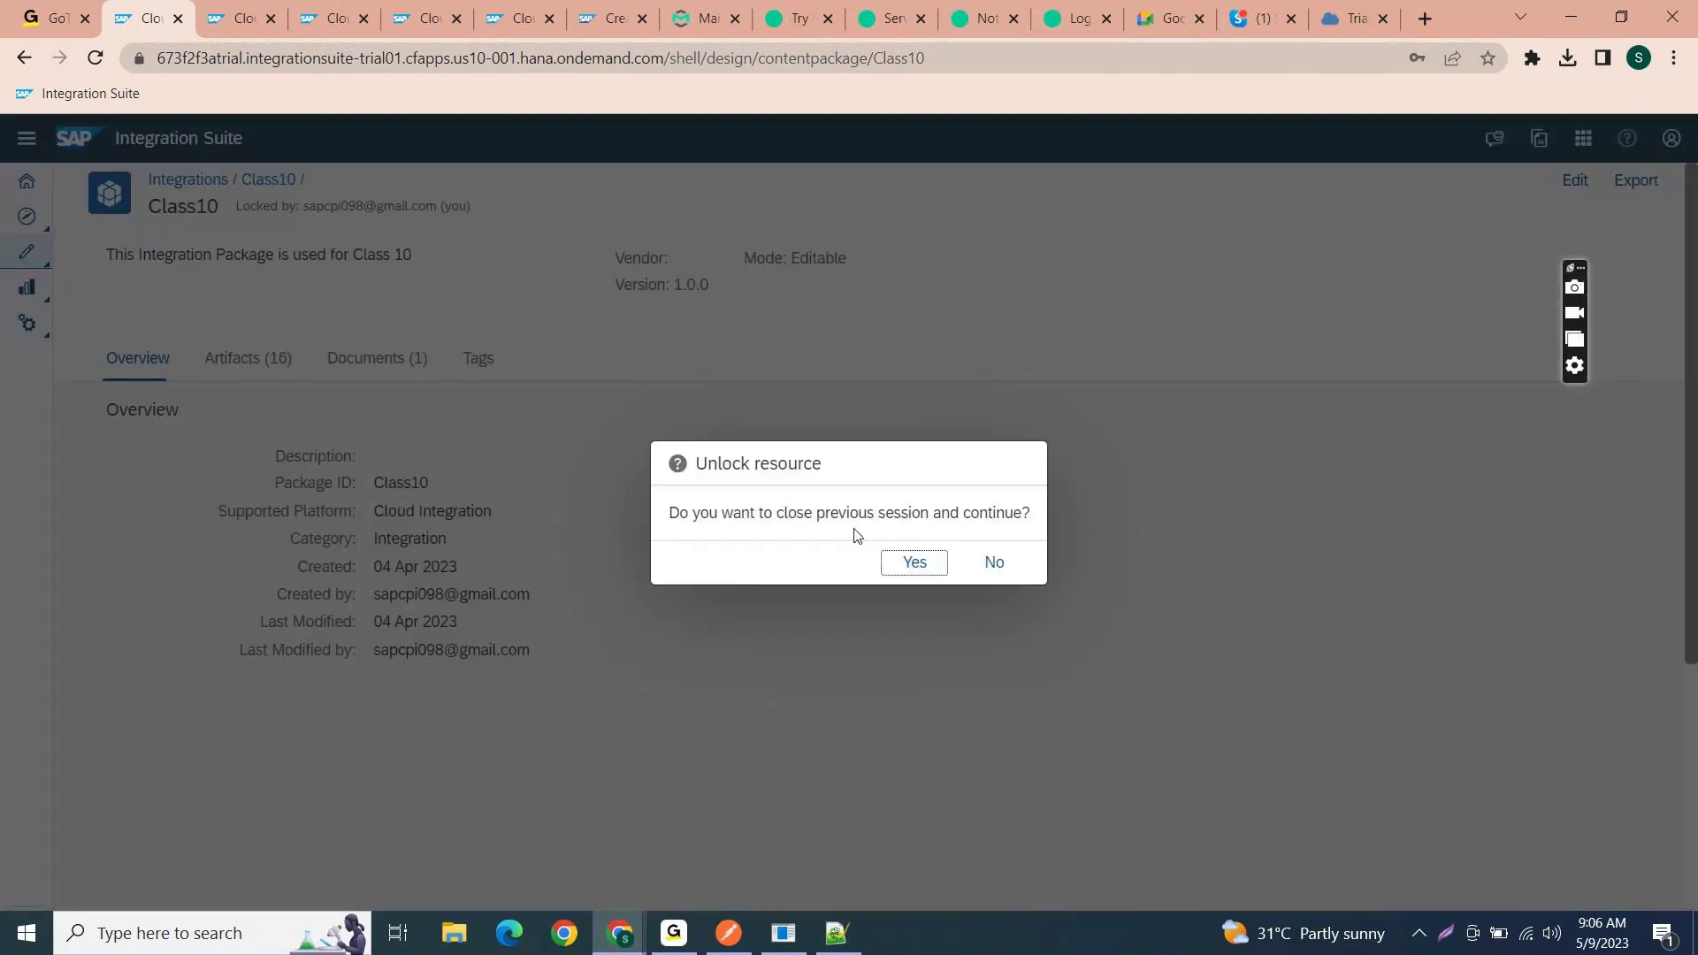
pyautogui.click(912, 570)
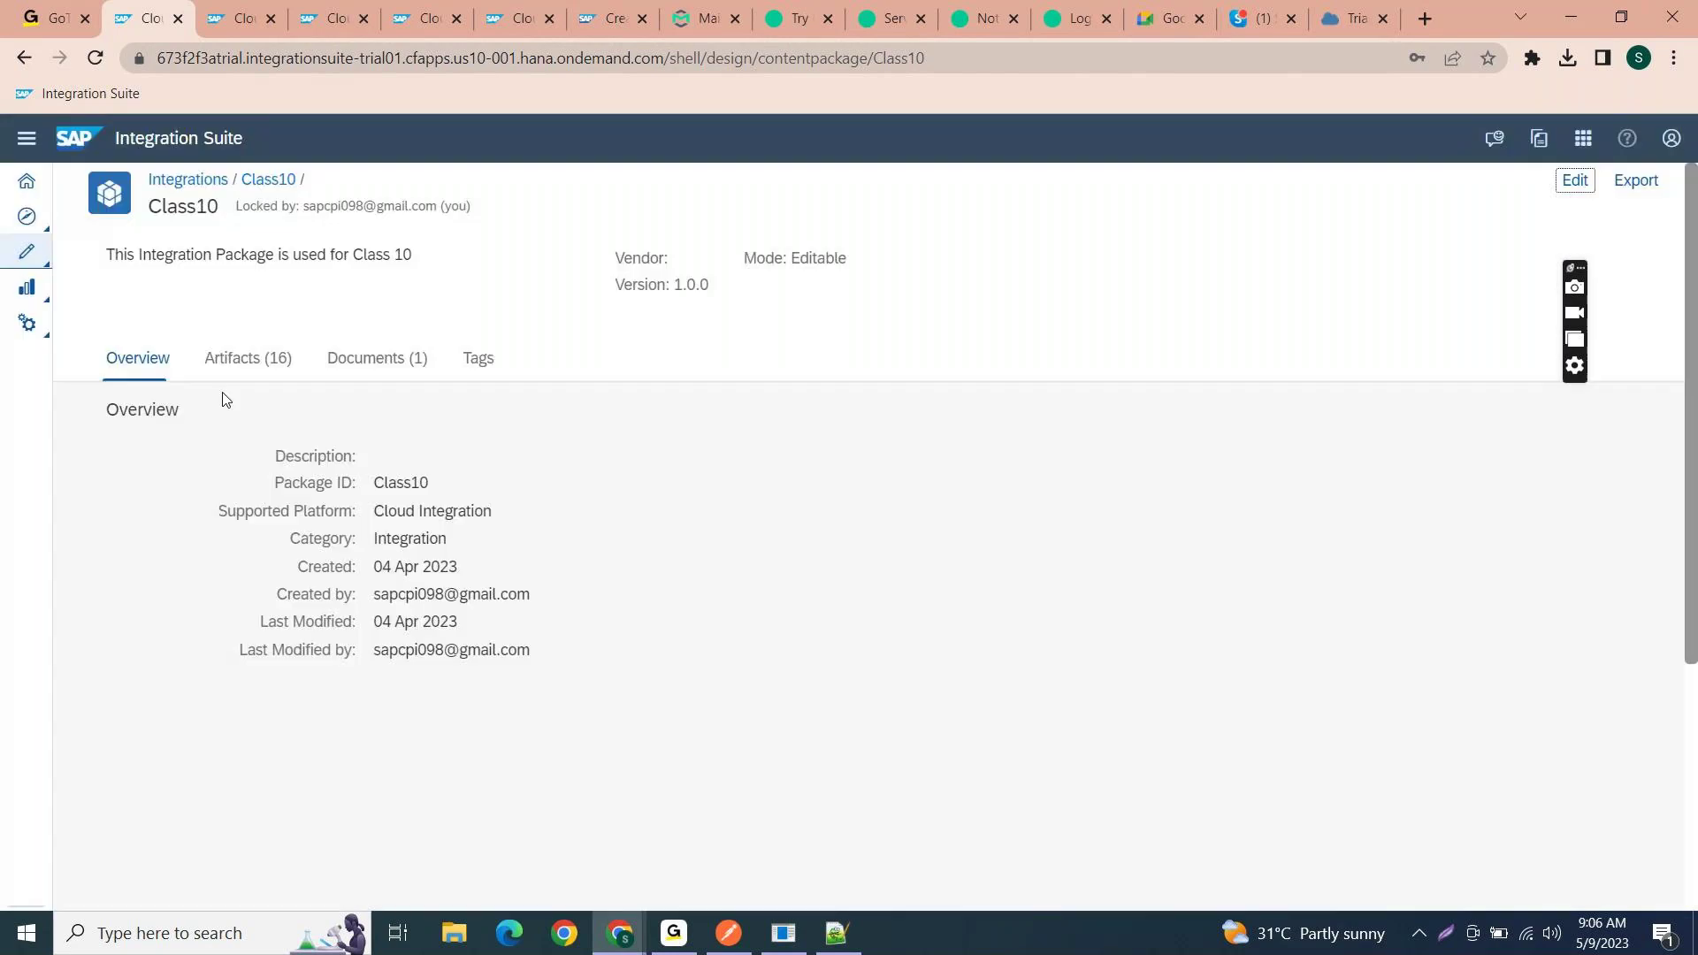
pyautogui.click(319, 334)
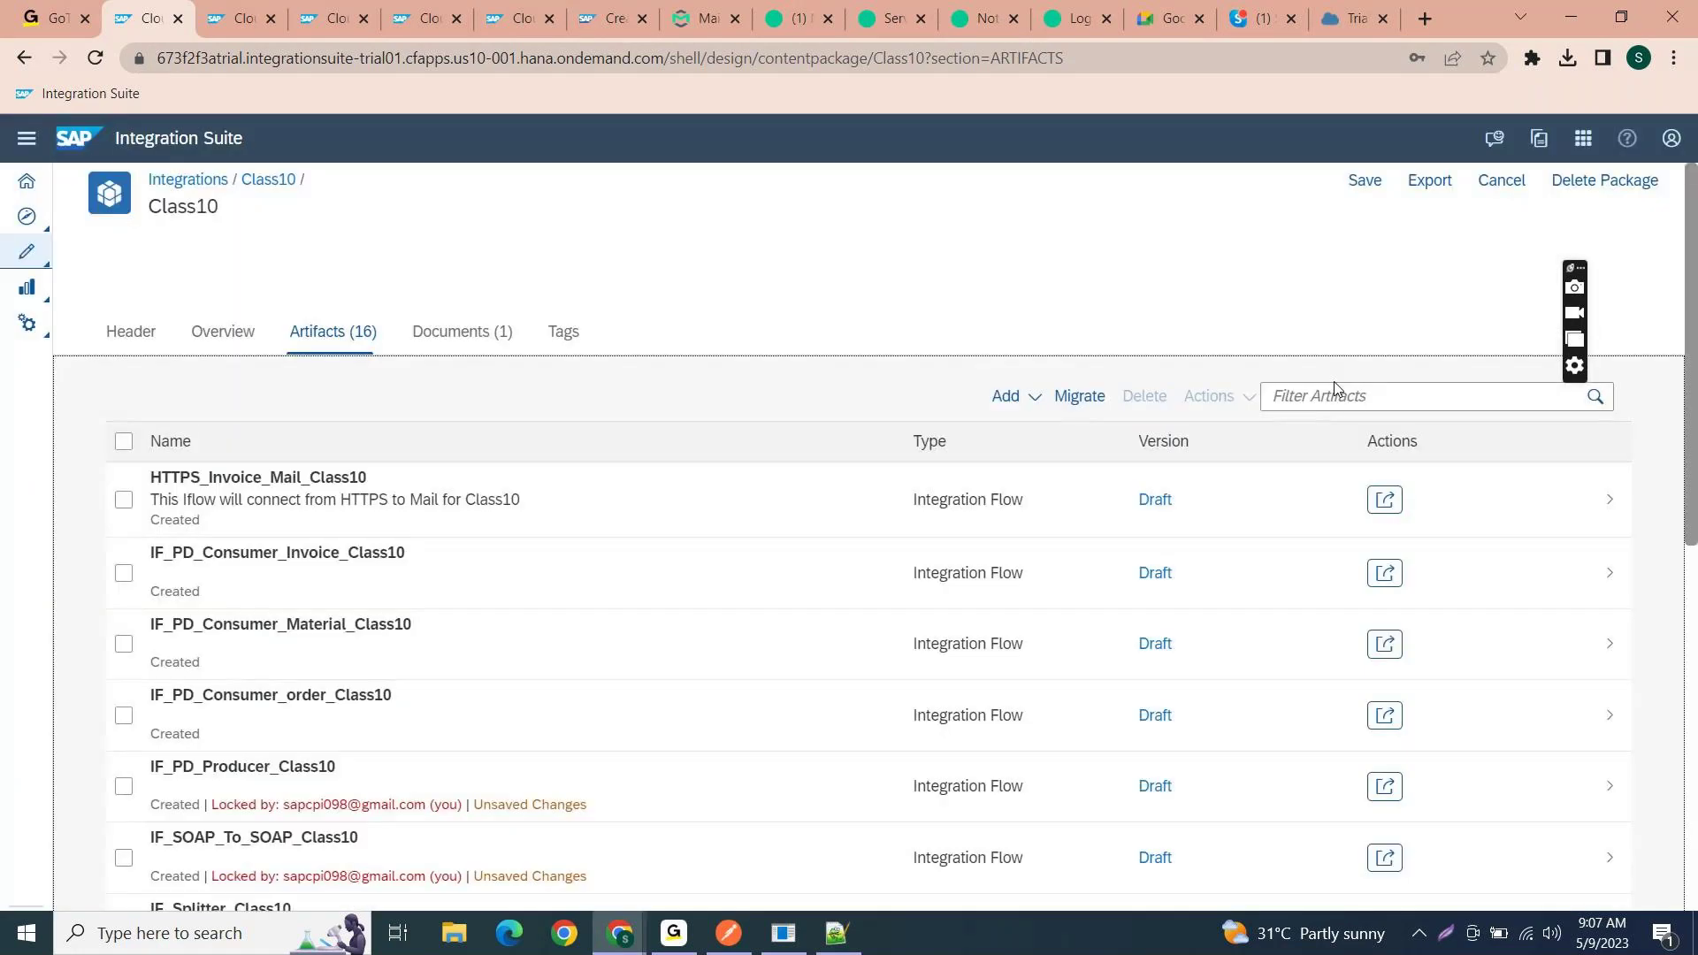
# - Add an integration flow named IF_AEM_Testing to Class10 and open it
pyautogui.click(1008, 395)
pyautogui.click(1013, 396)
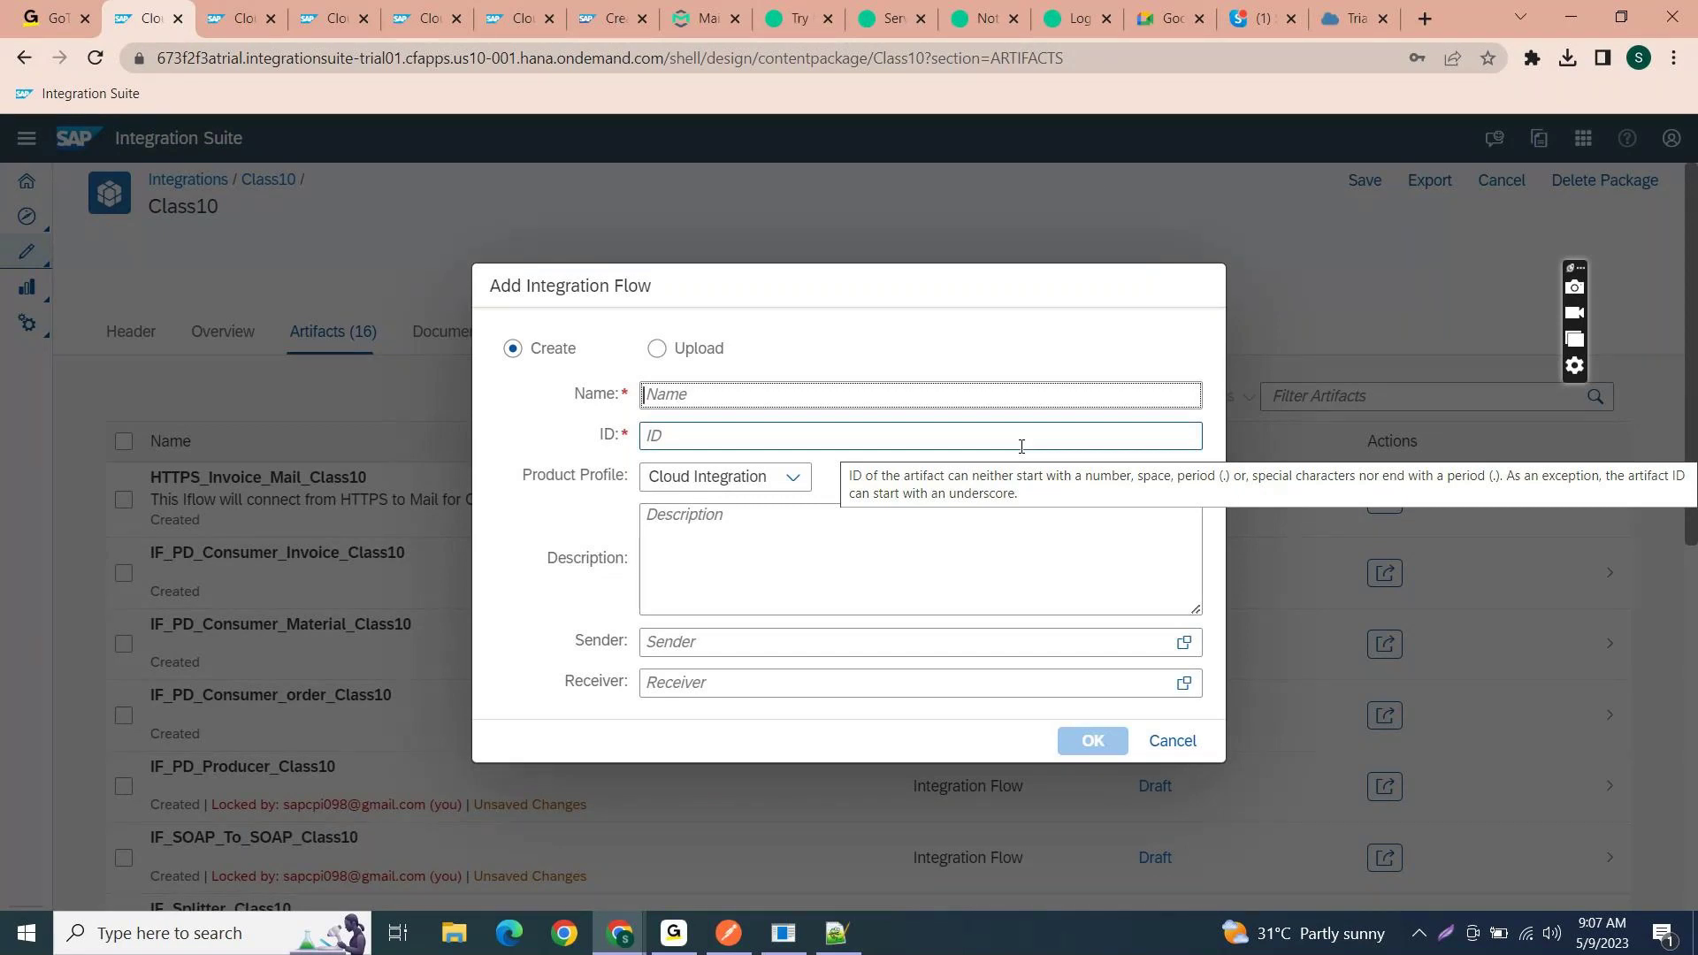
pyautogui.write('IF')
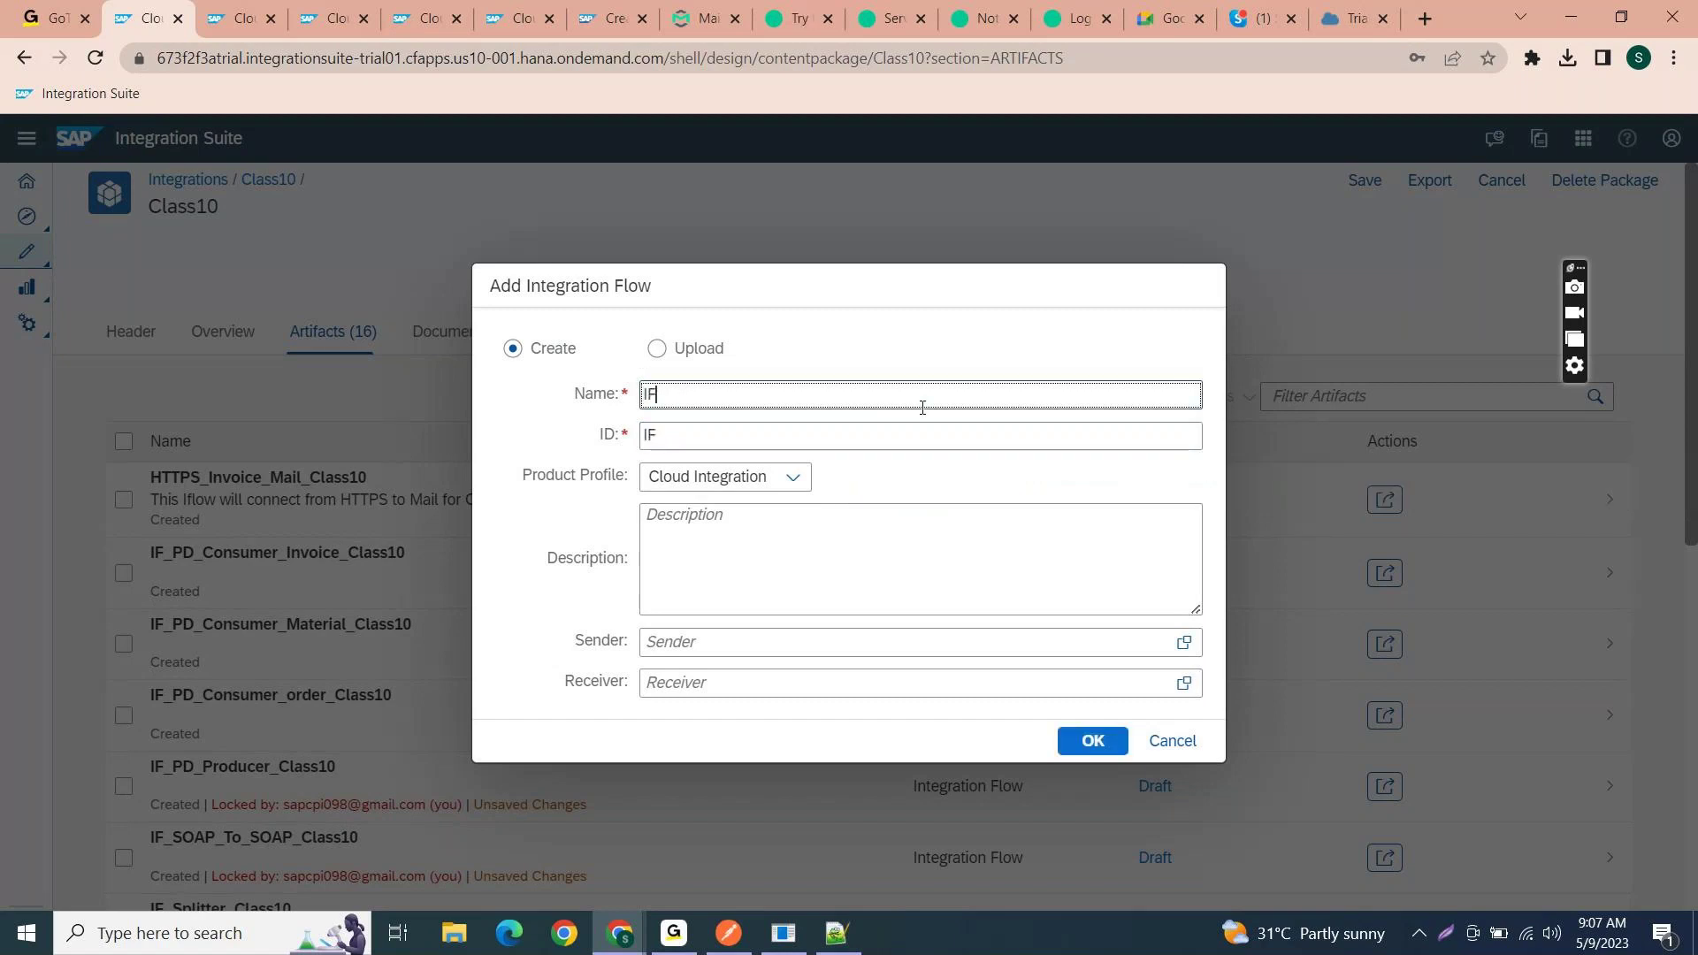
pyautogui.write('_AEM')
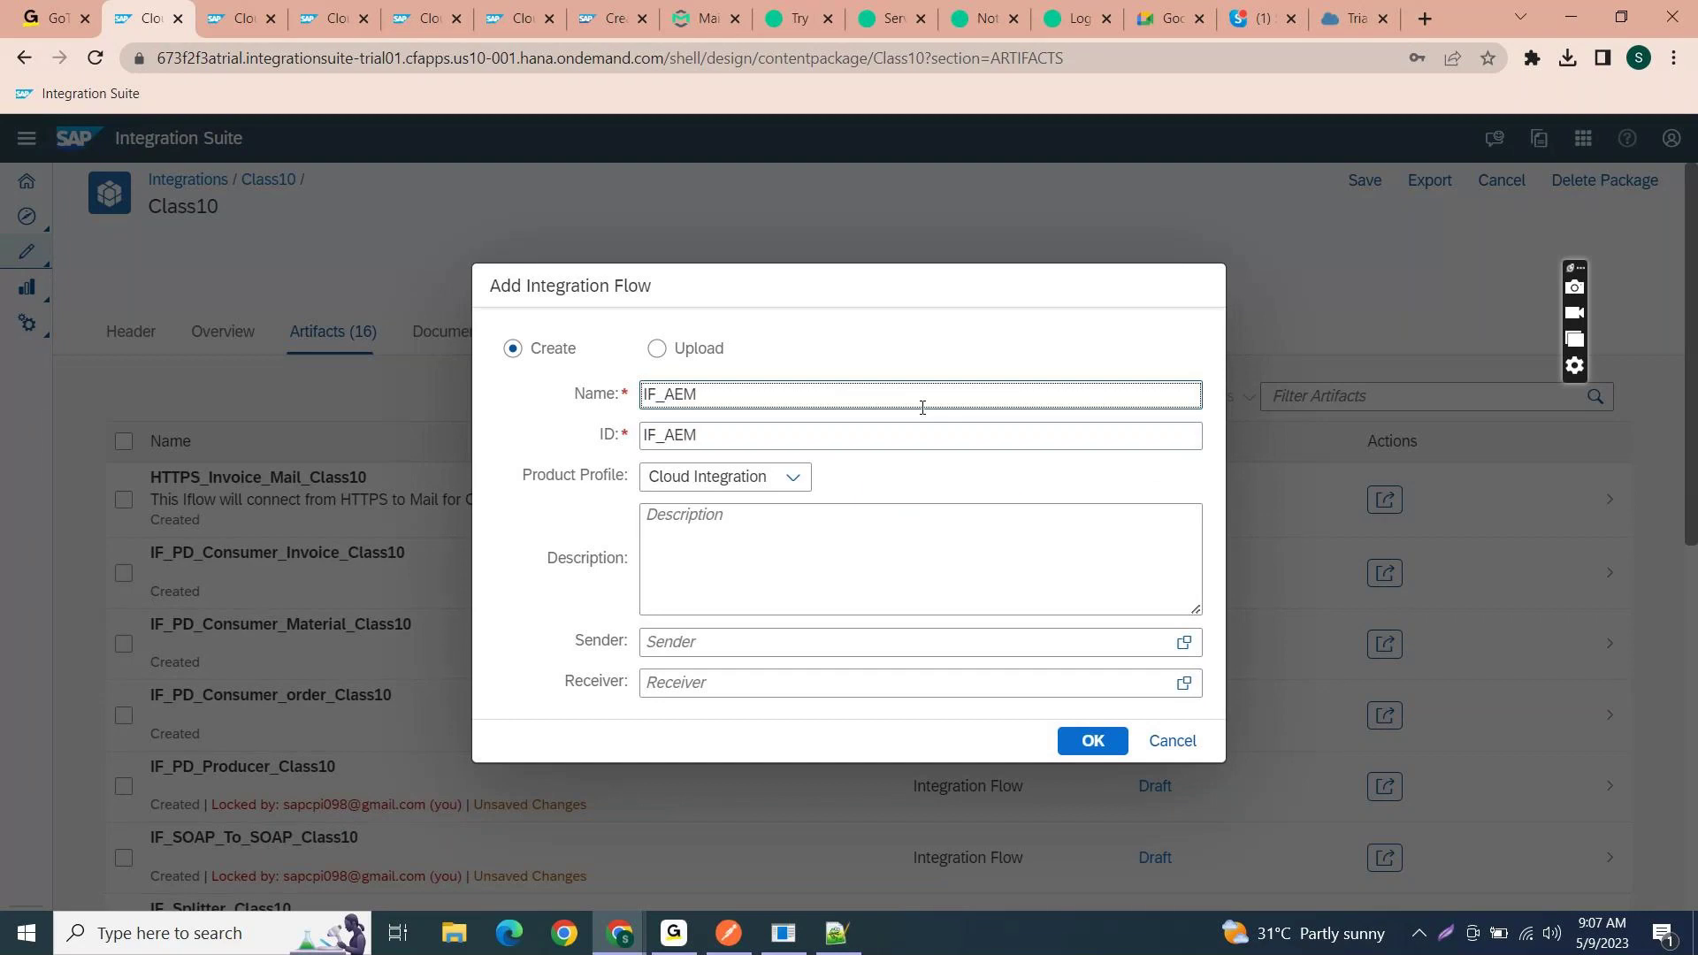
pyautogui.write('_Testing')
pyautogui.click(1095, 743)
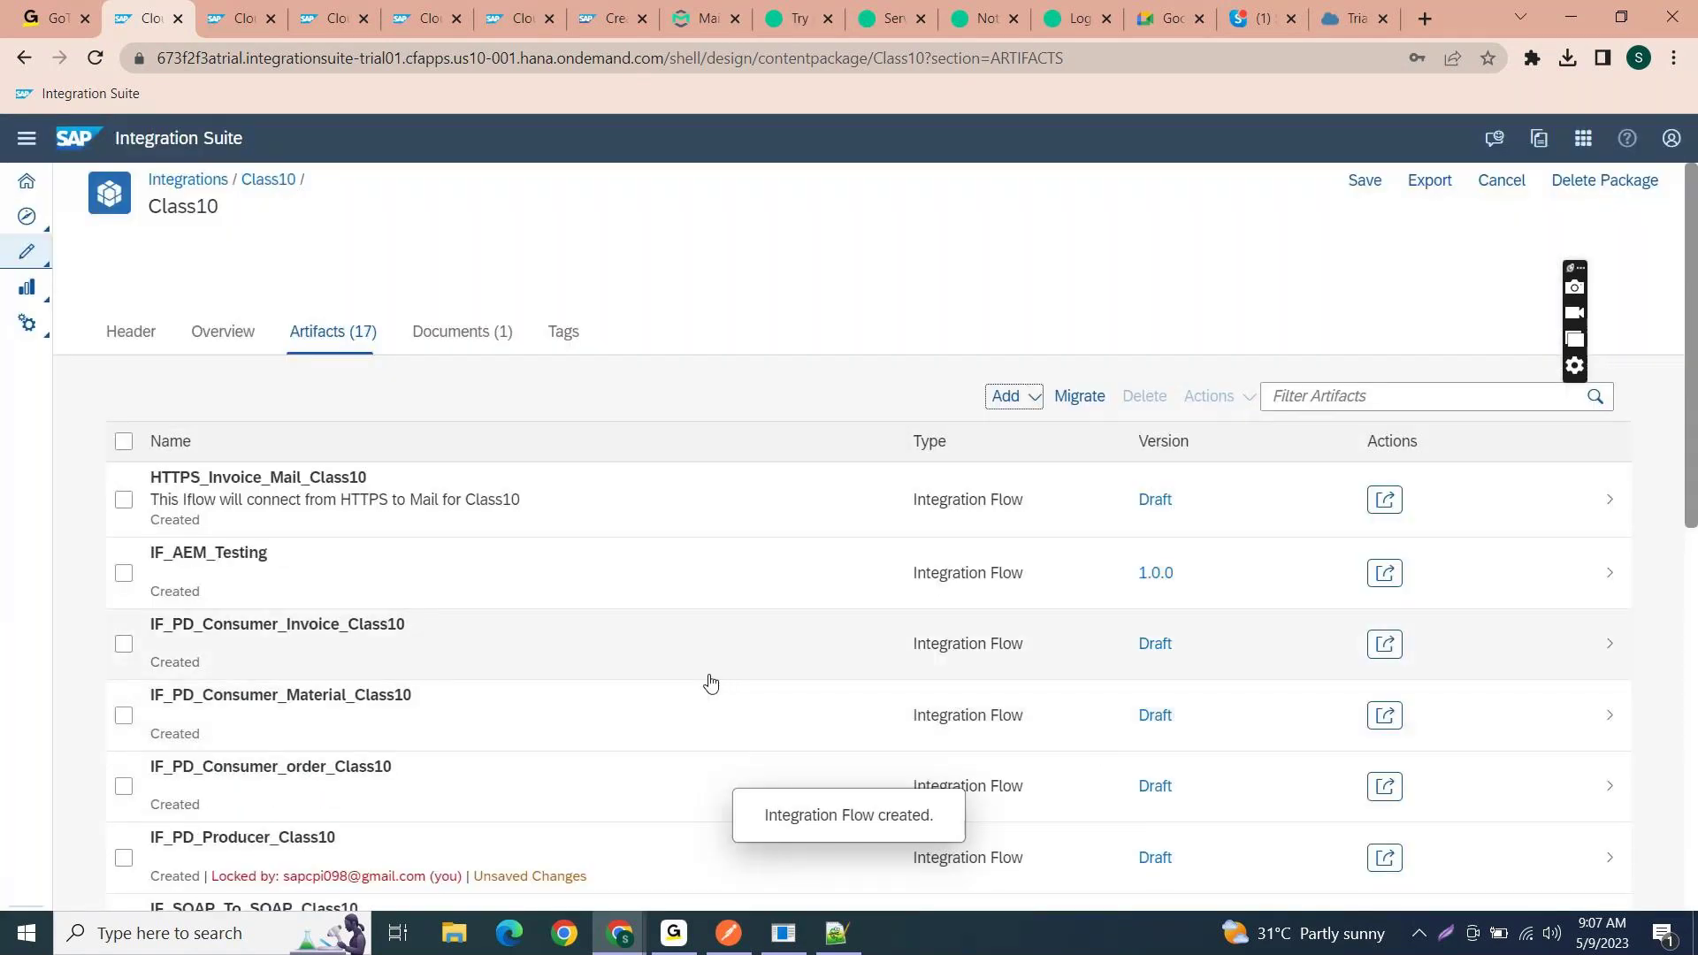
pyautogui.click(628, 598)
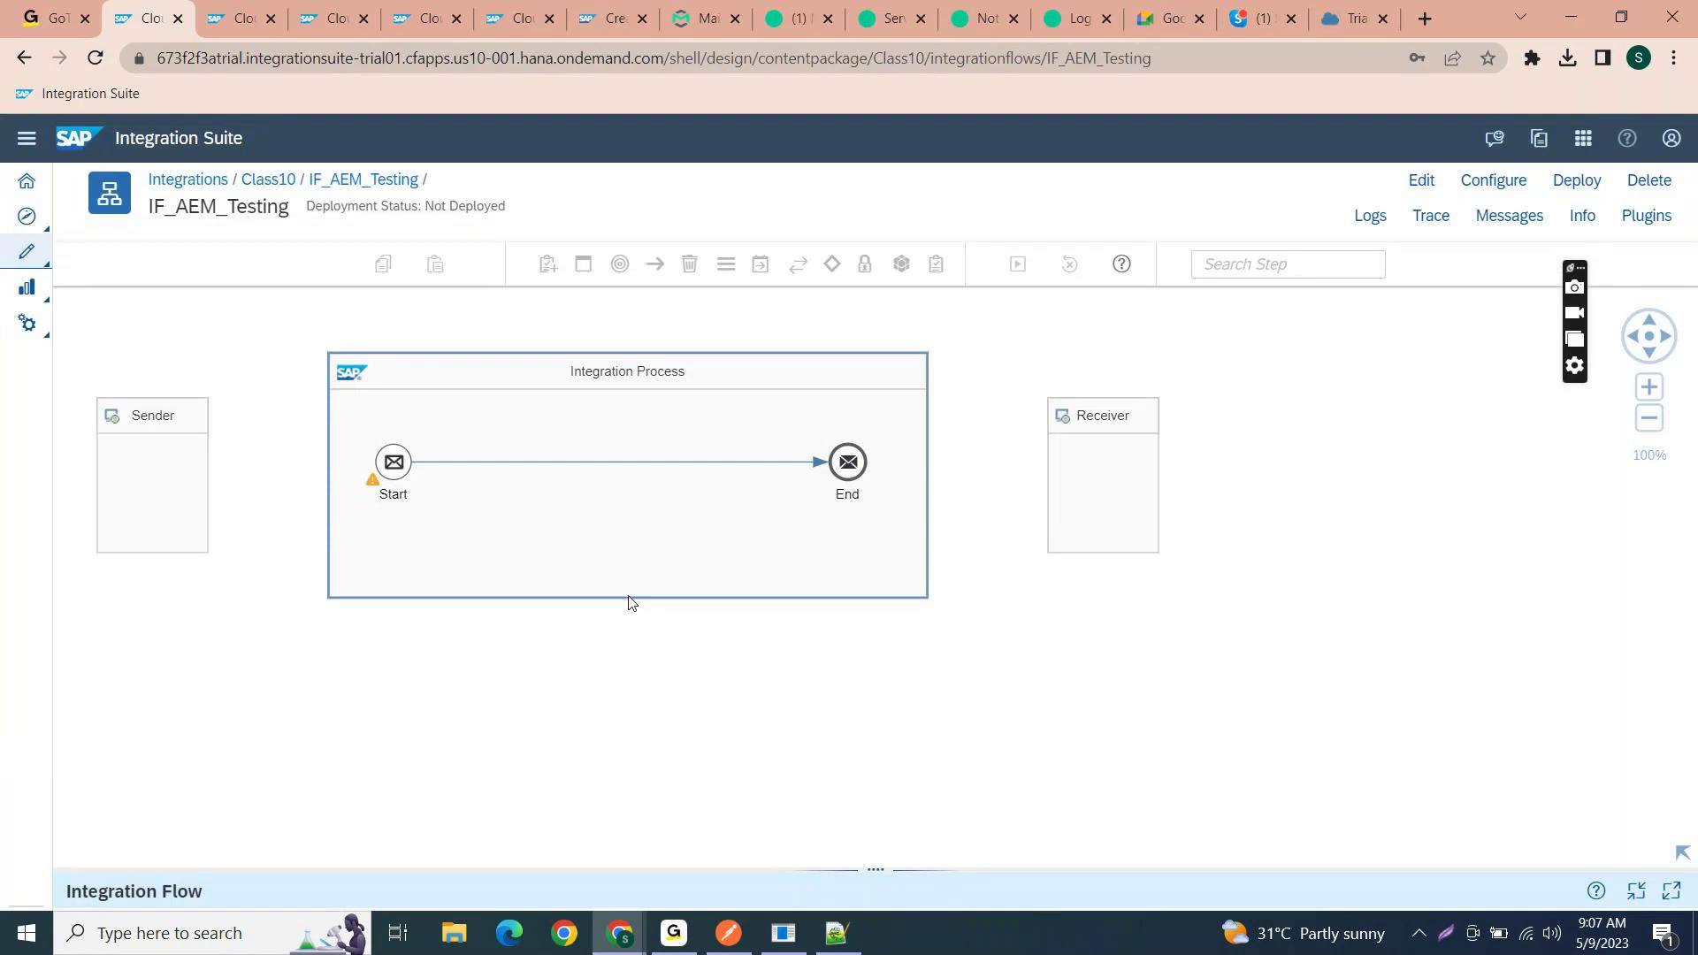
# - Connect the End event to the Receiver with an HTTP channel, copying the Solace URL from Postman
pyautogui.click(1424, 186)
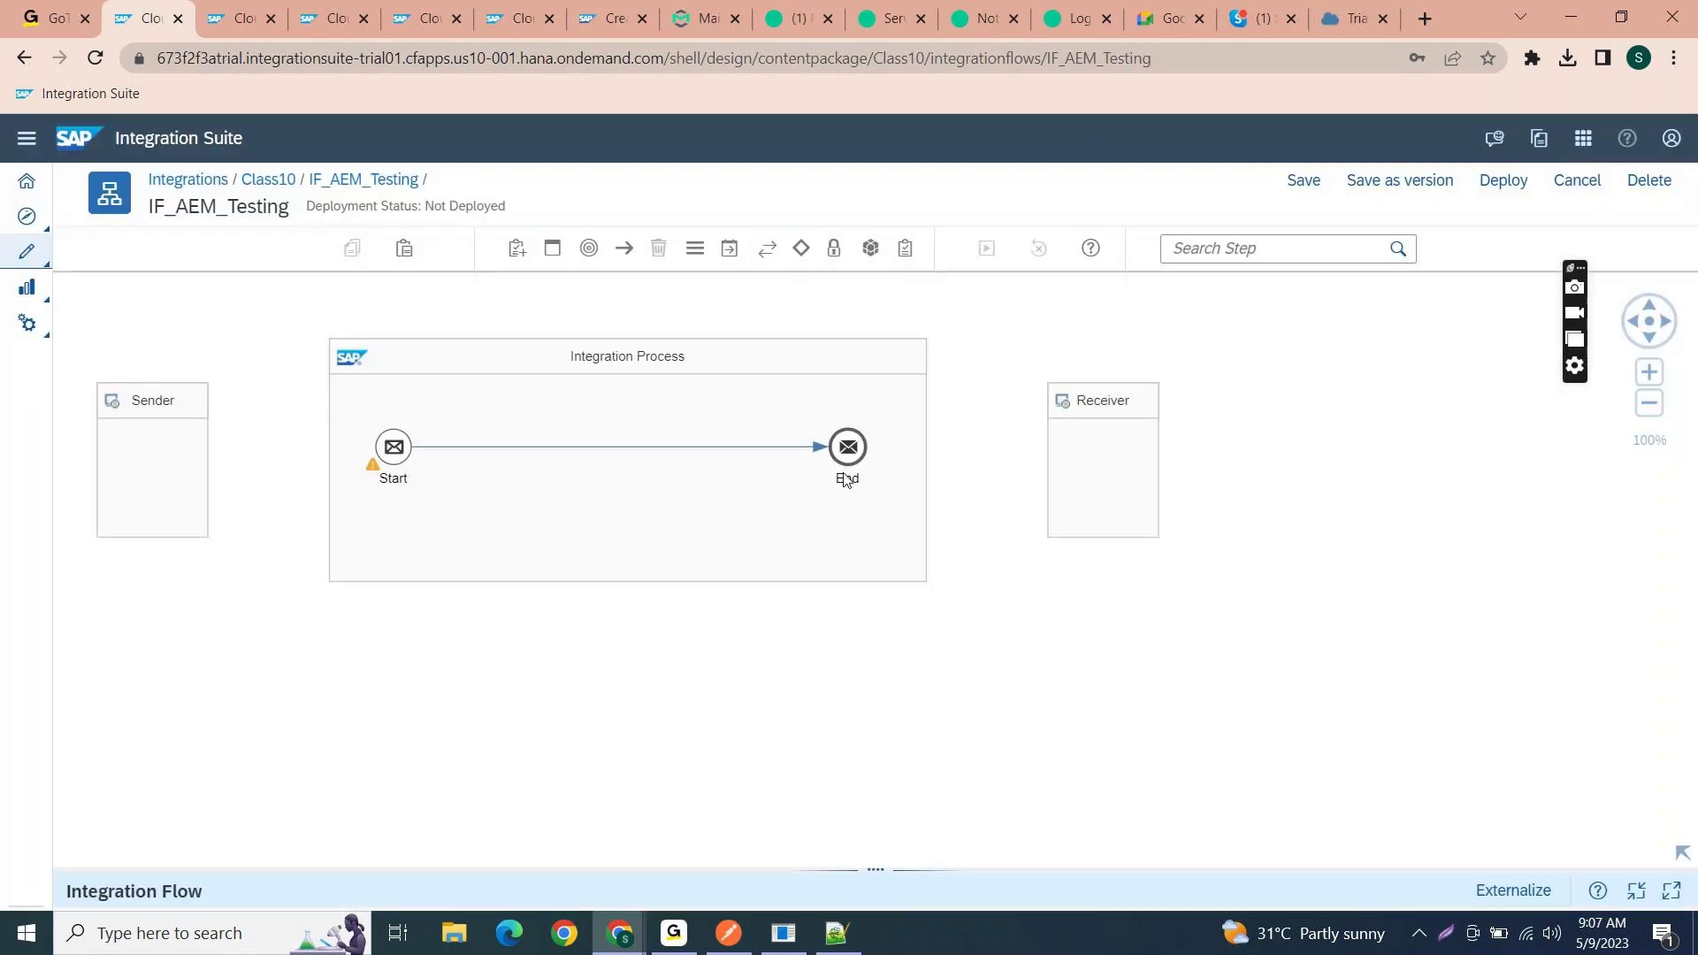
pyautogui.click(844, 458)
pyautogui.moveTo(992, 456); pyautogui.dragTo(1080, 466)
pyautogui.click(731, 931)
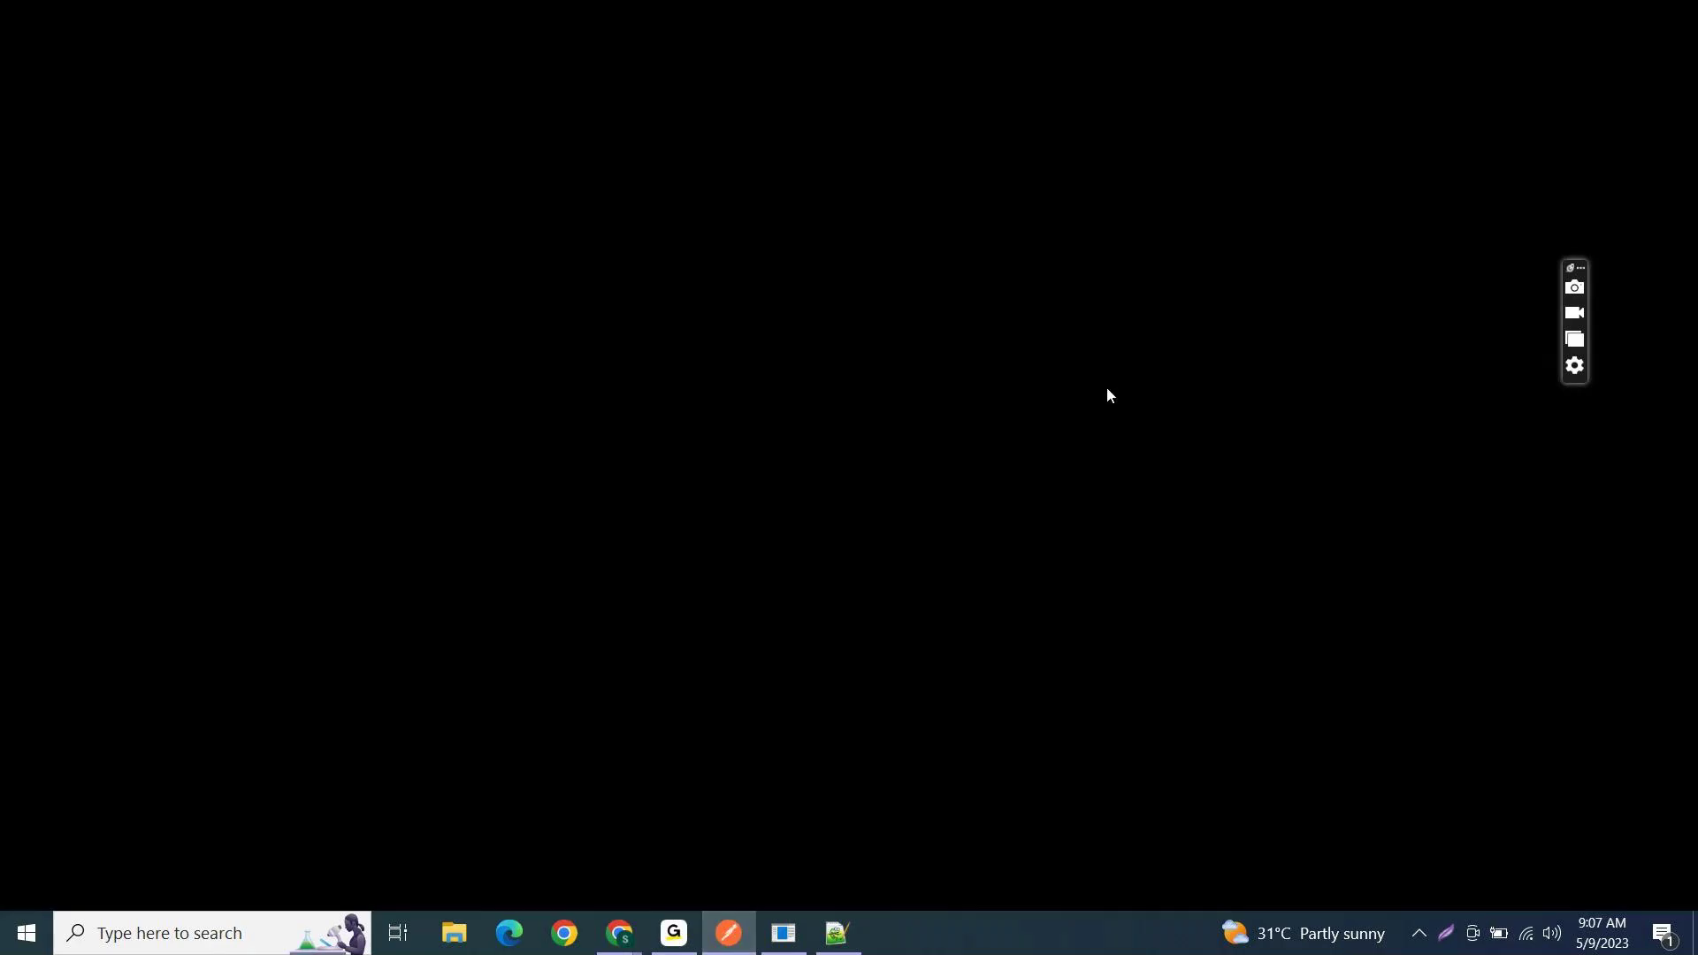
pyautogui.click(1086, 225)
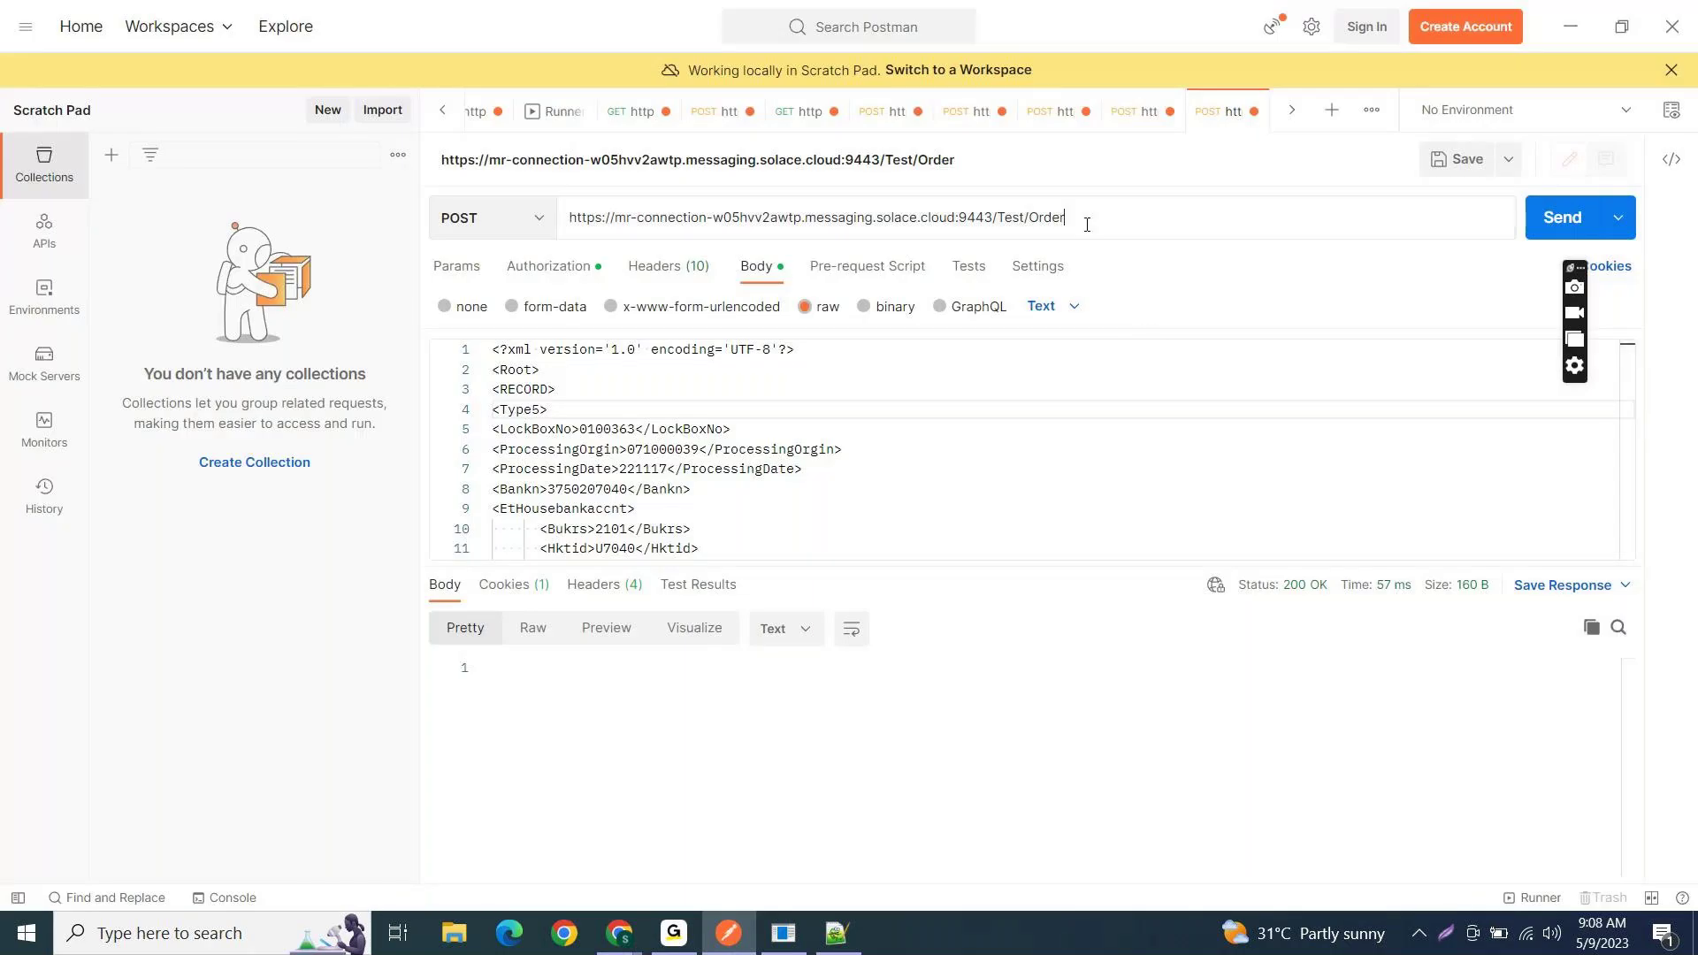
pyautogui.hotkey('ctrl', 'a')
pyautogui.hotkey('ctrl', 'c')
pyautogui.hotkey('alt', 'Tab')
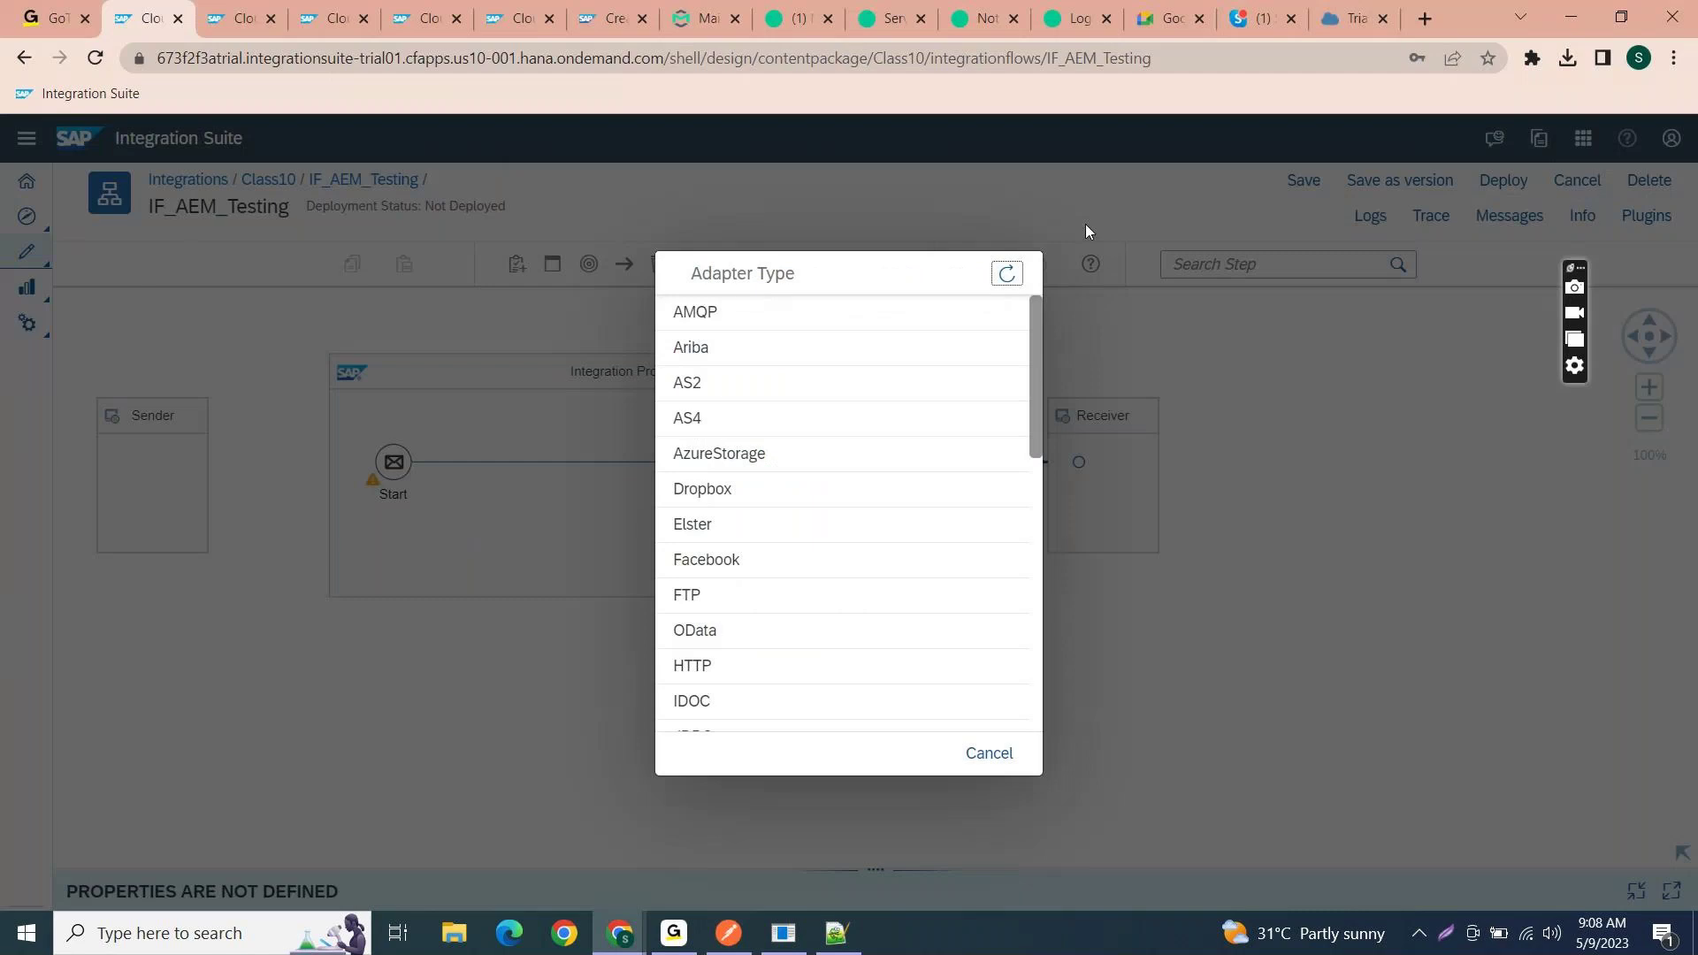
pyautogui.click(734, 666)
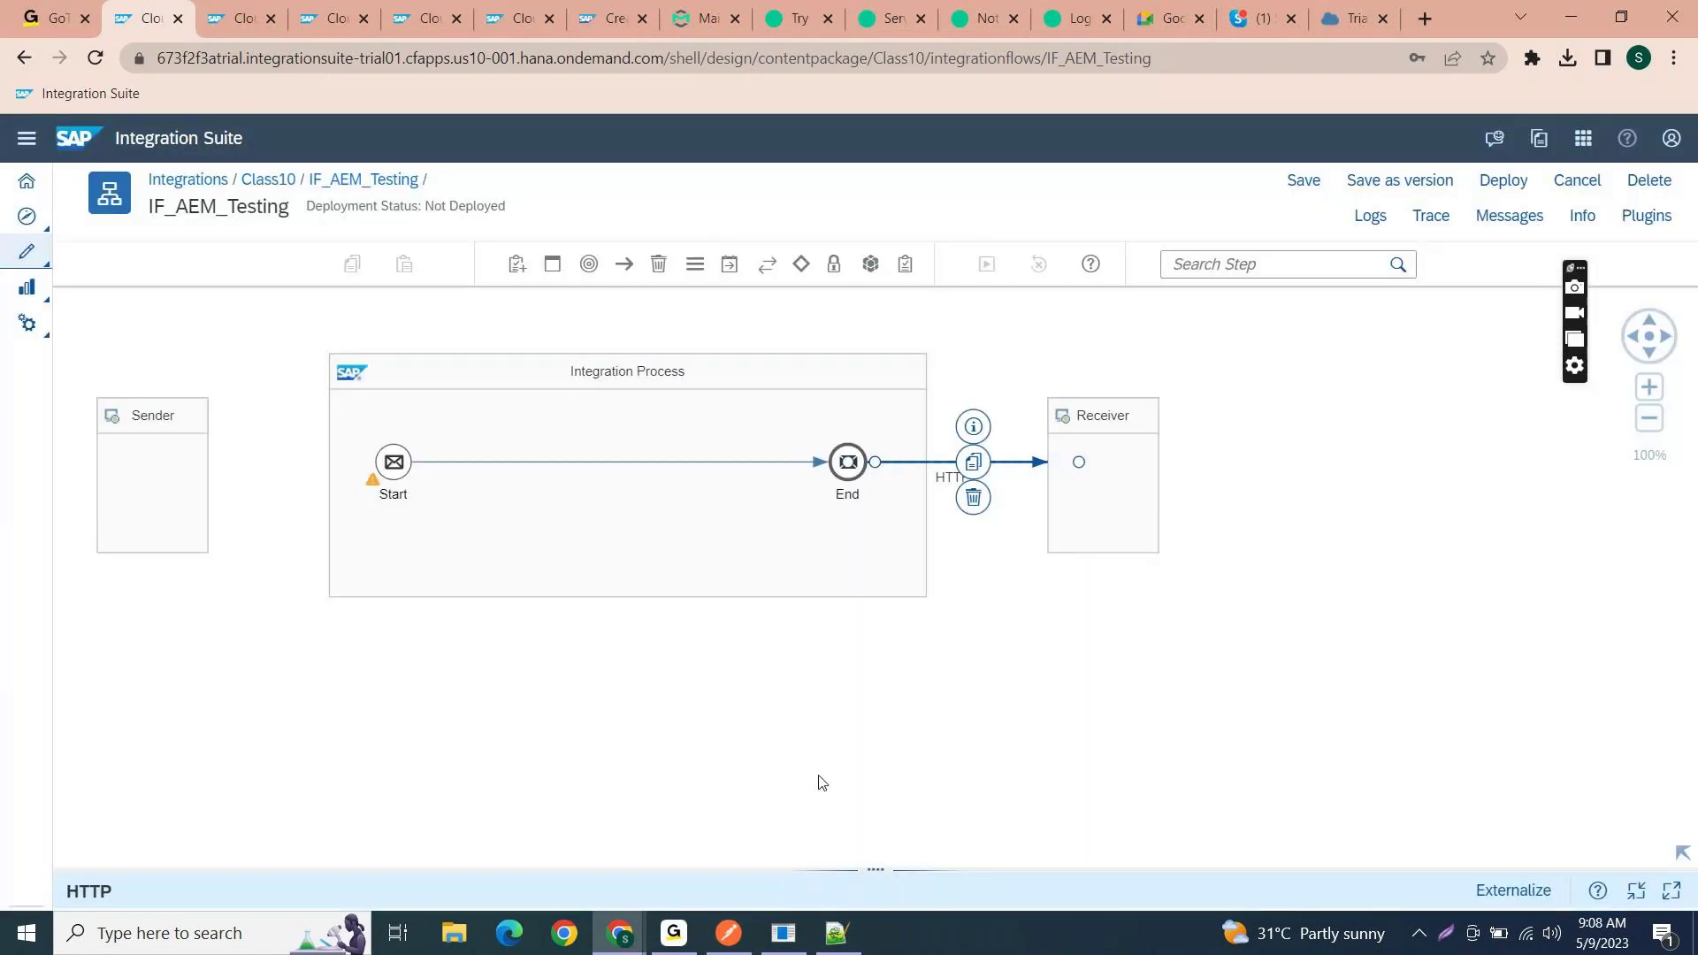
# - Paste the Solace REST URL (port 9443, path /Test/Order) as the HTTP receiver address
pyautogui.moveTo(852, 869); pyautogui.dragTo(835, 541)
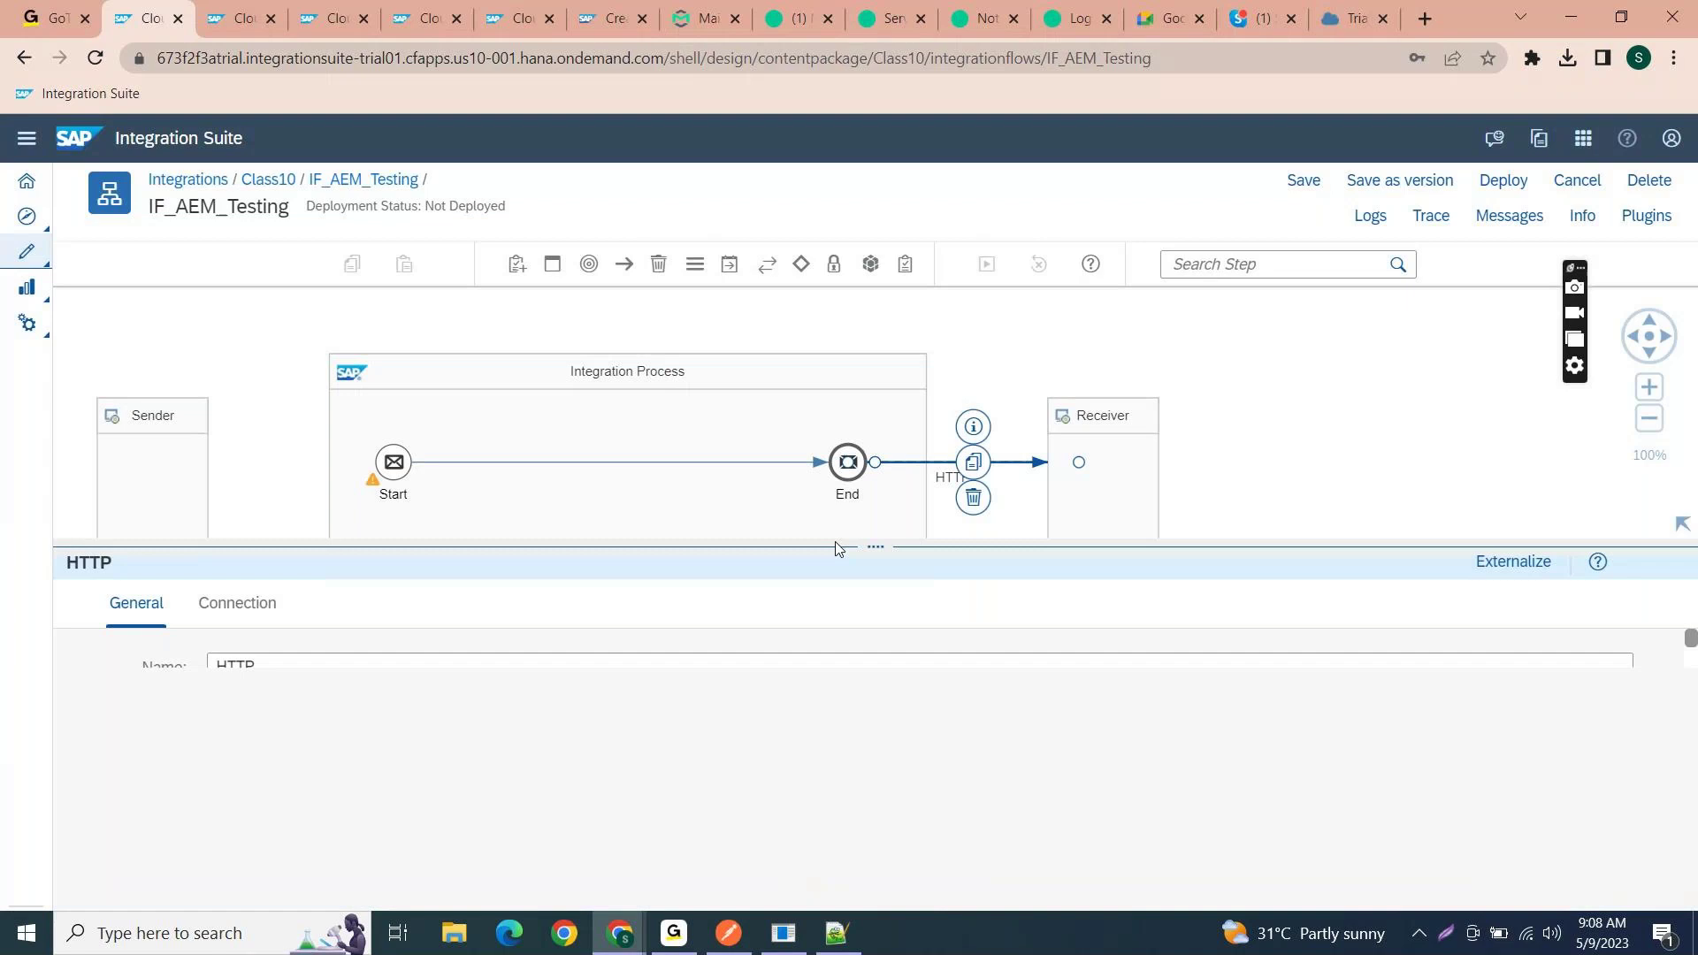
pyautogui.click(237, 602)
pyautogui.click(344, 710)
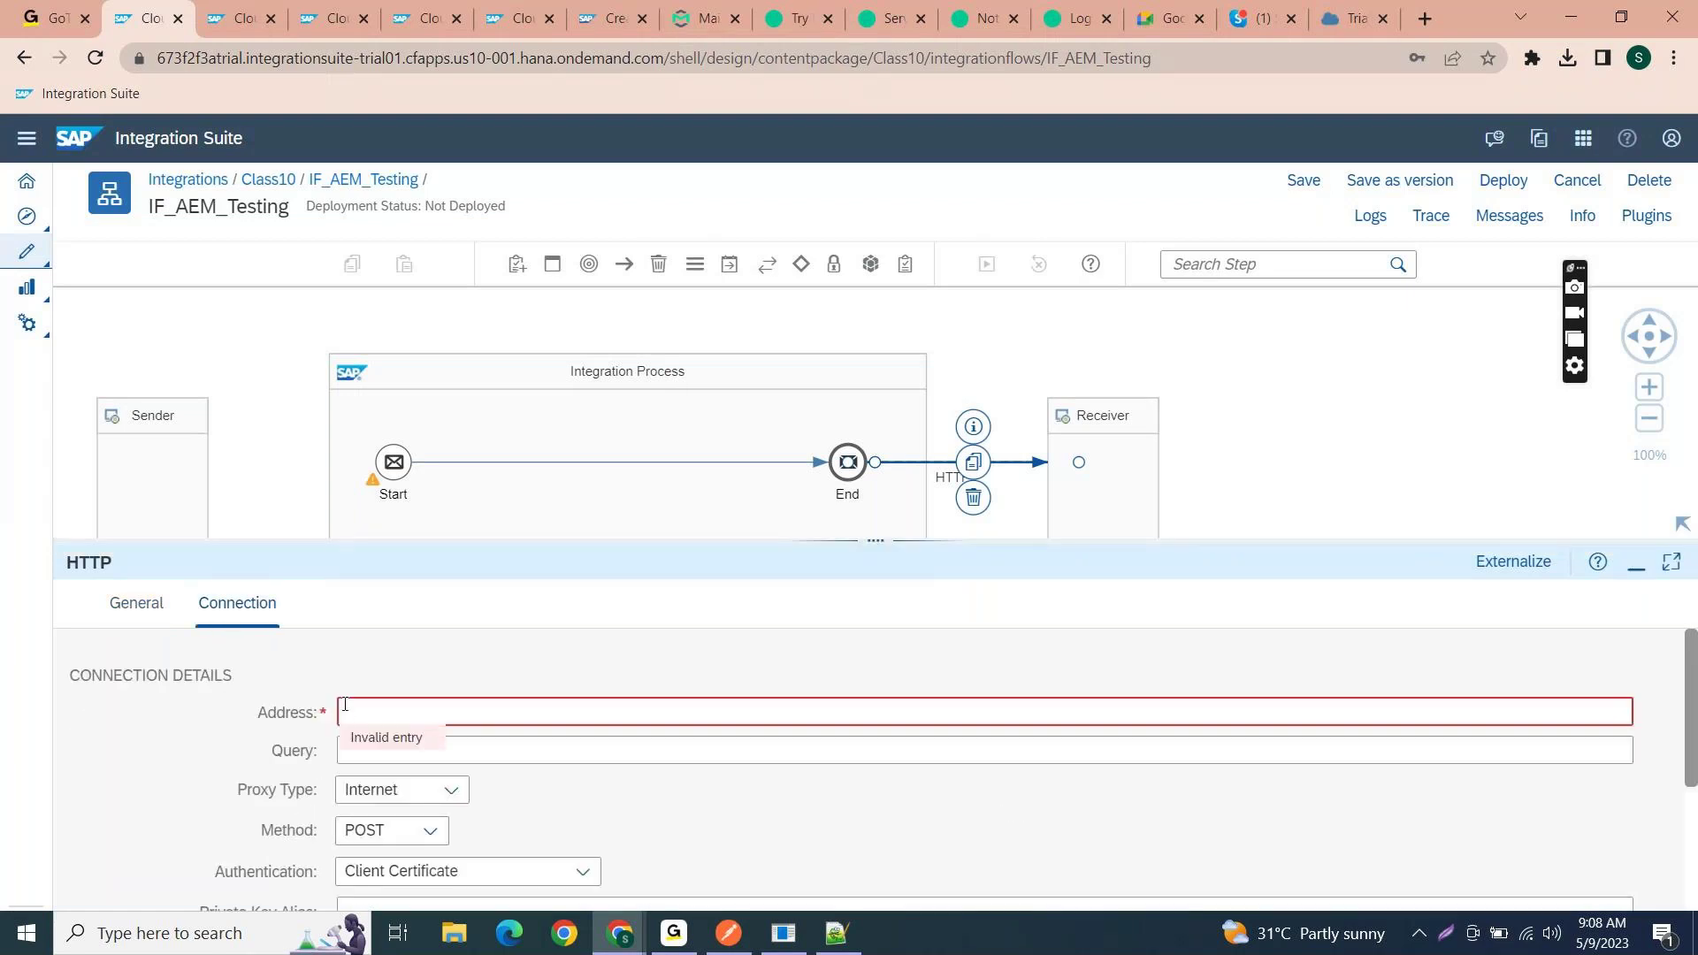
pyautogui.hotkey('ctrl', 'v')
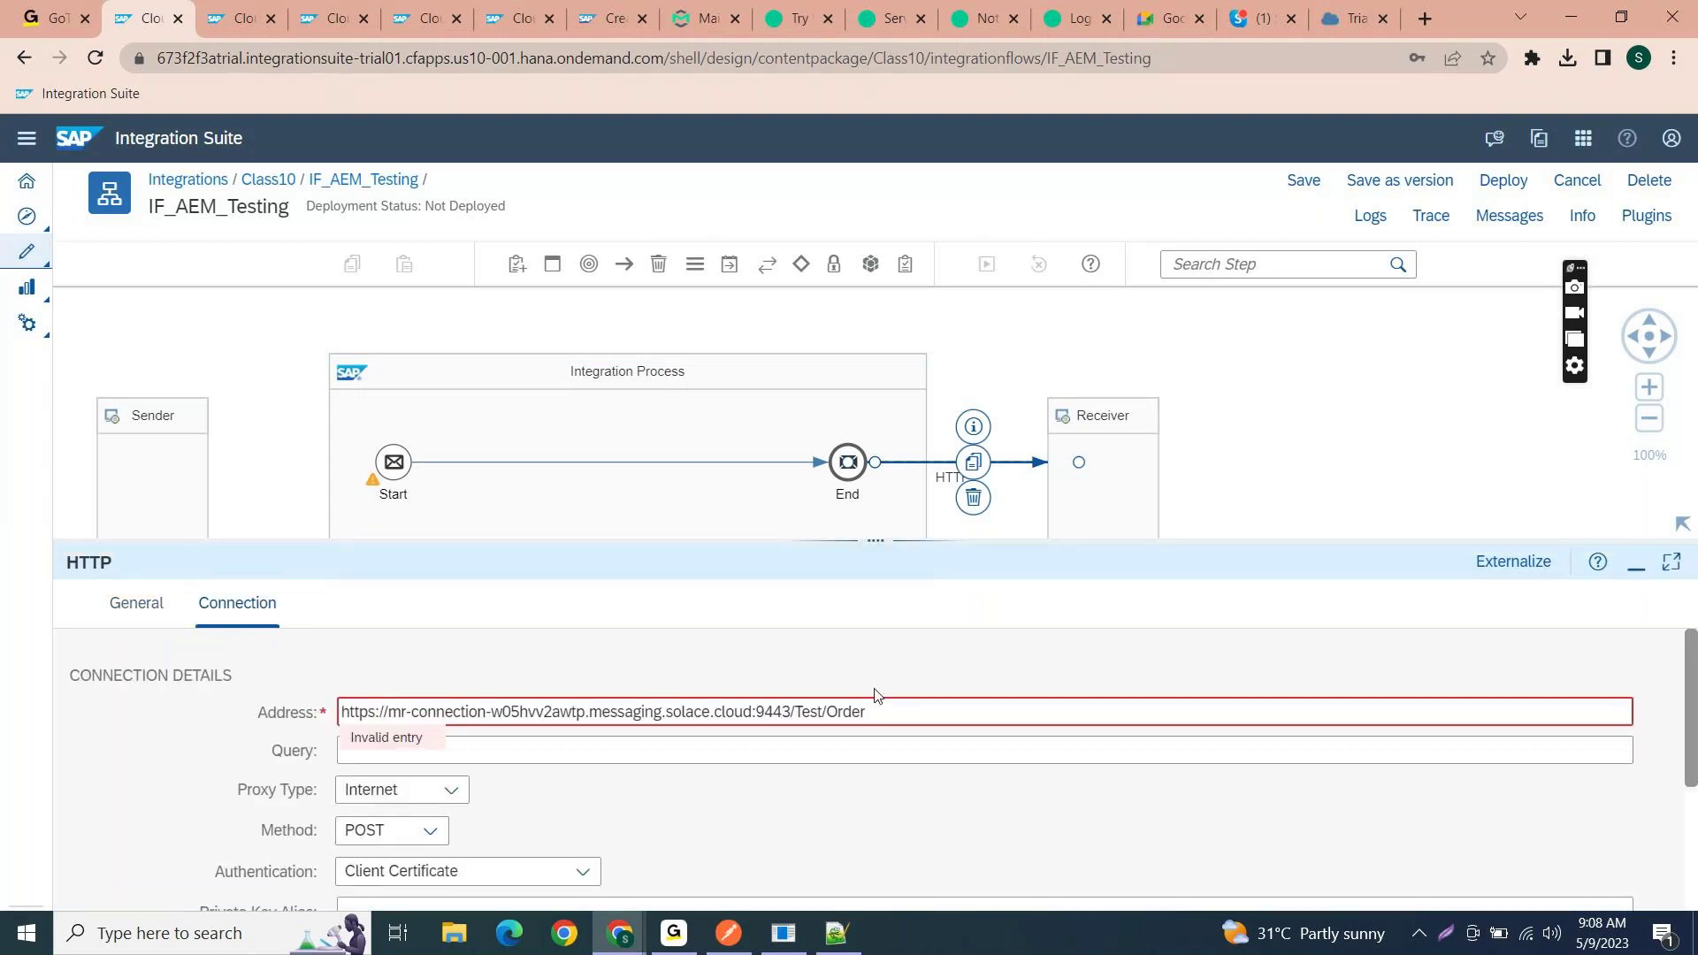
pyautogui.moveTo(794, 712); pyautogui.dragTo(873, 712)
pyautogui.scroll(-1, 616, 811)
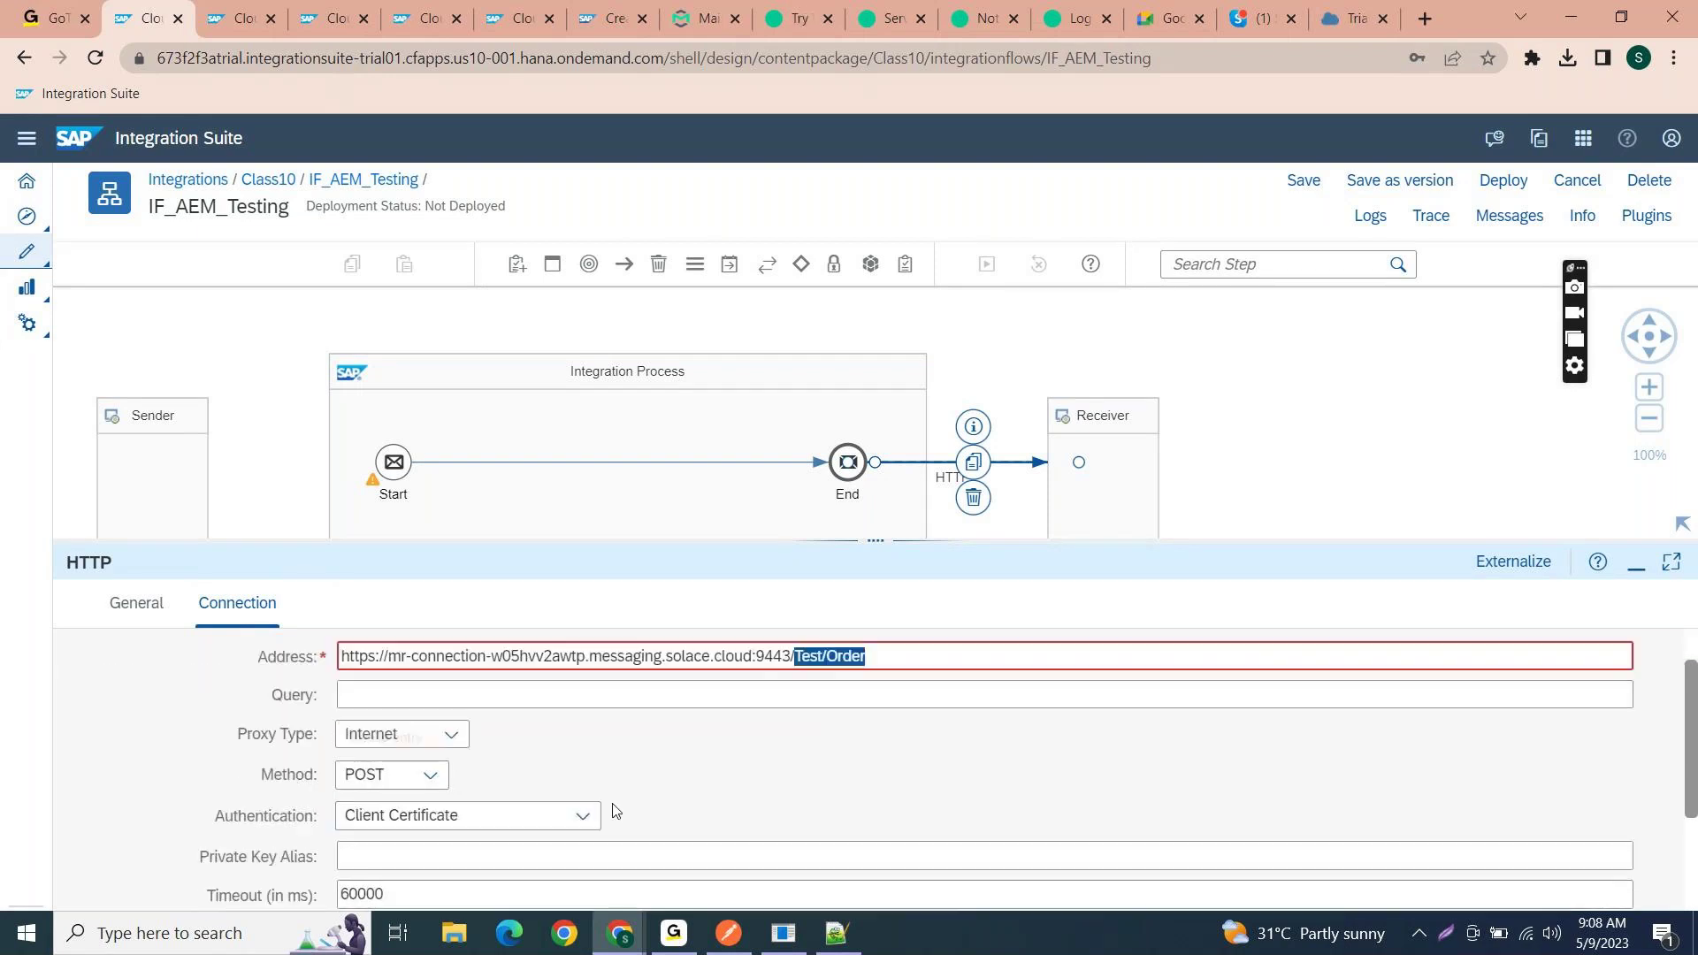
# - Set the HTTP receiver to Basic authentication with credential name AEM_User
pyautogui.click(582, 815)
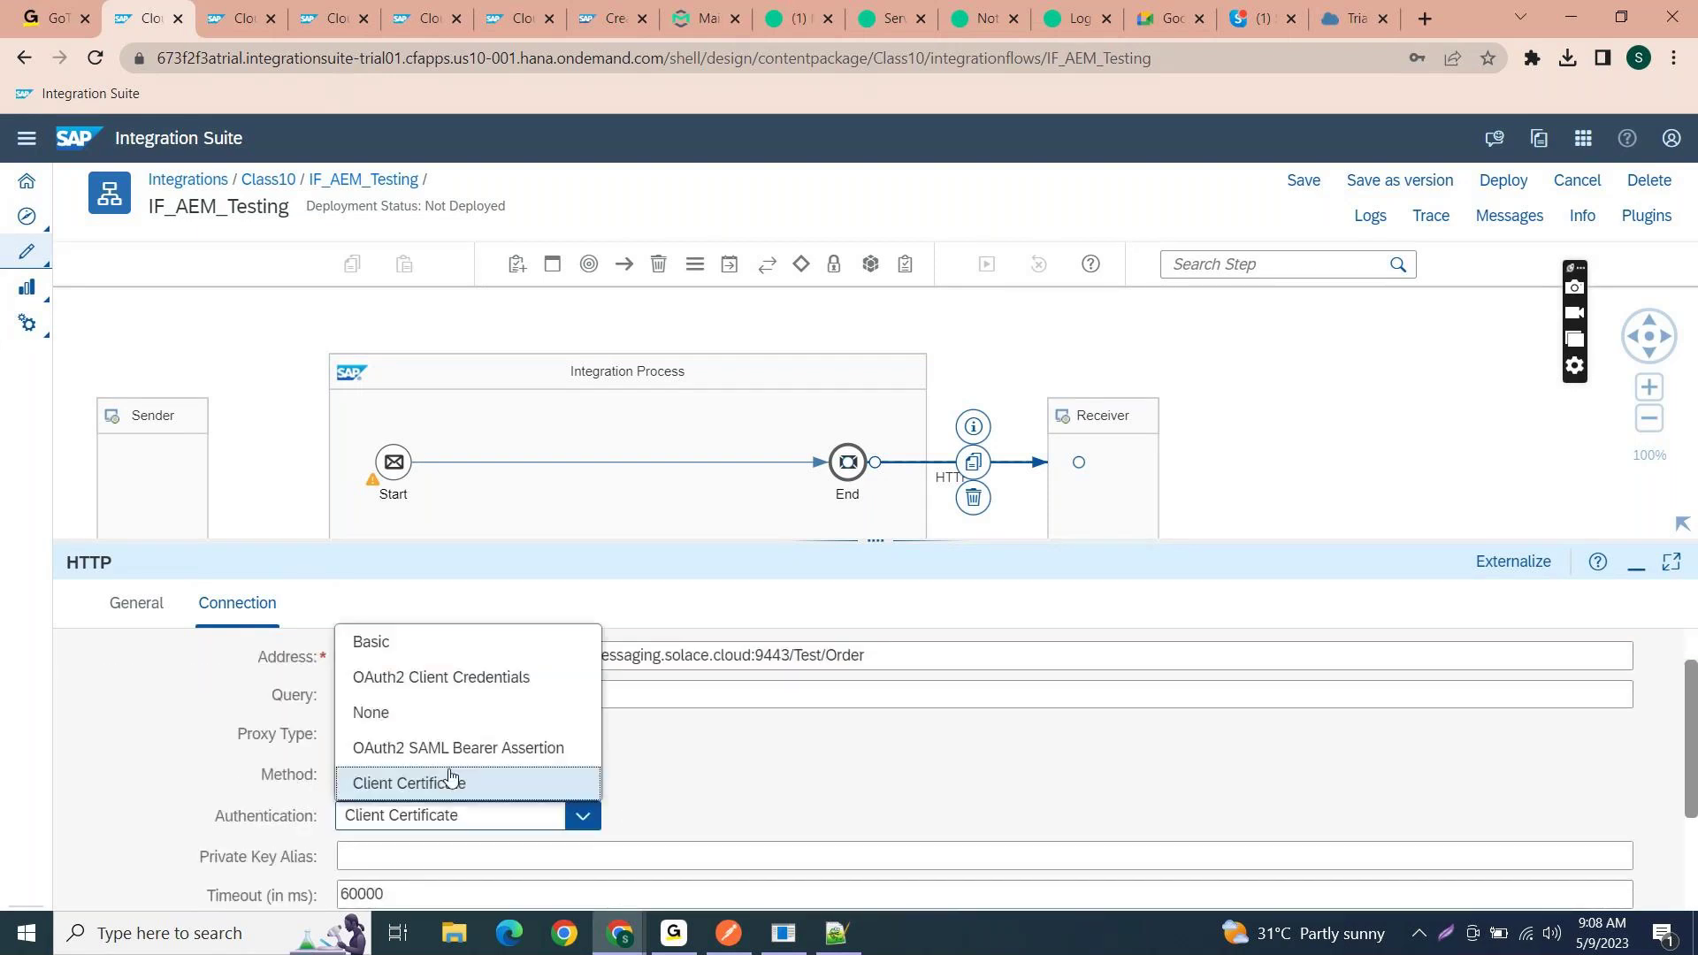
pyautogui.click(460, 652)
pyautogui.scroll(-3, 795, 855)
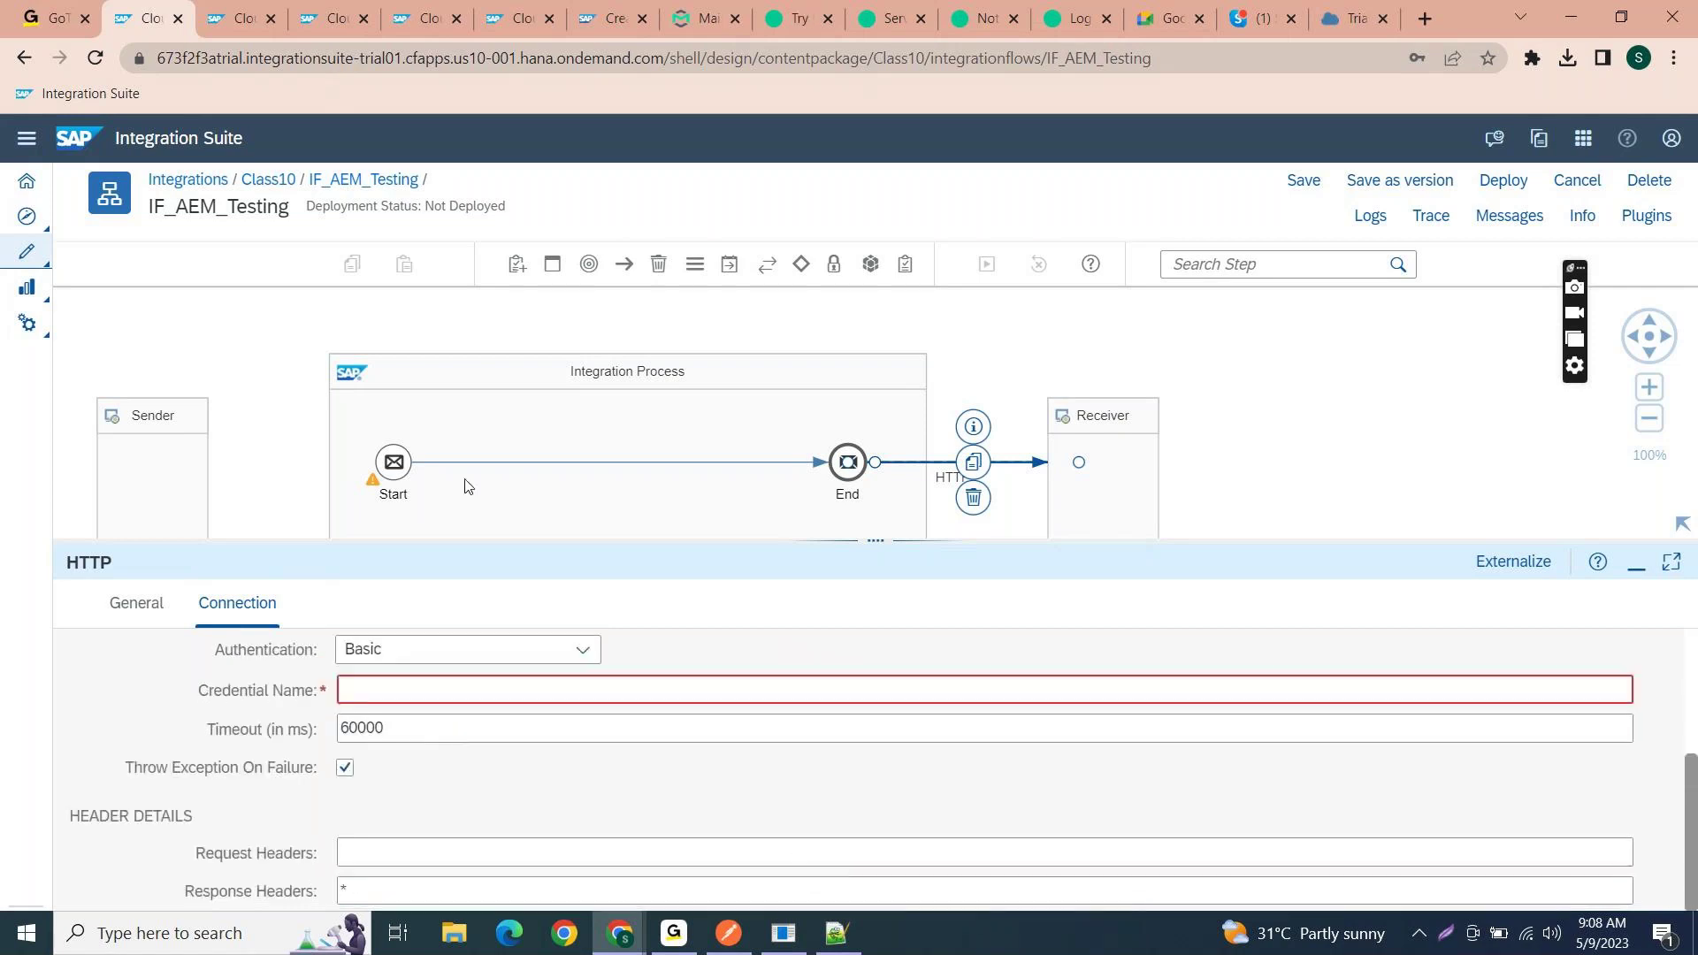
pyautogui.click(584, 649)
pyautogui.click(628, 657)
pyautogui.click(585, 691)
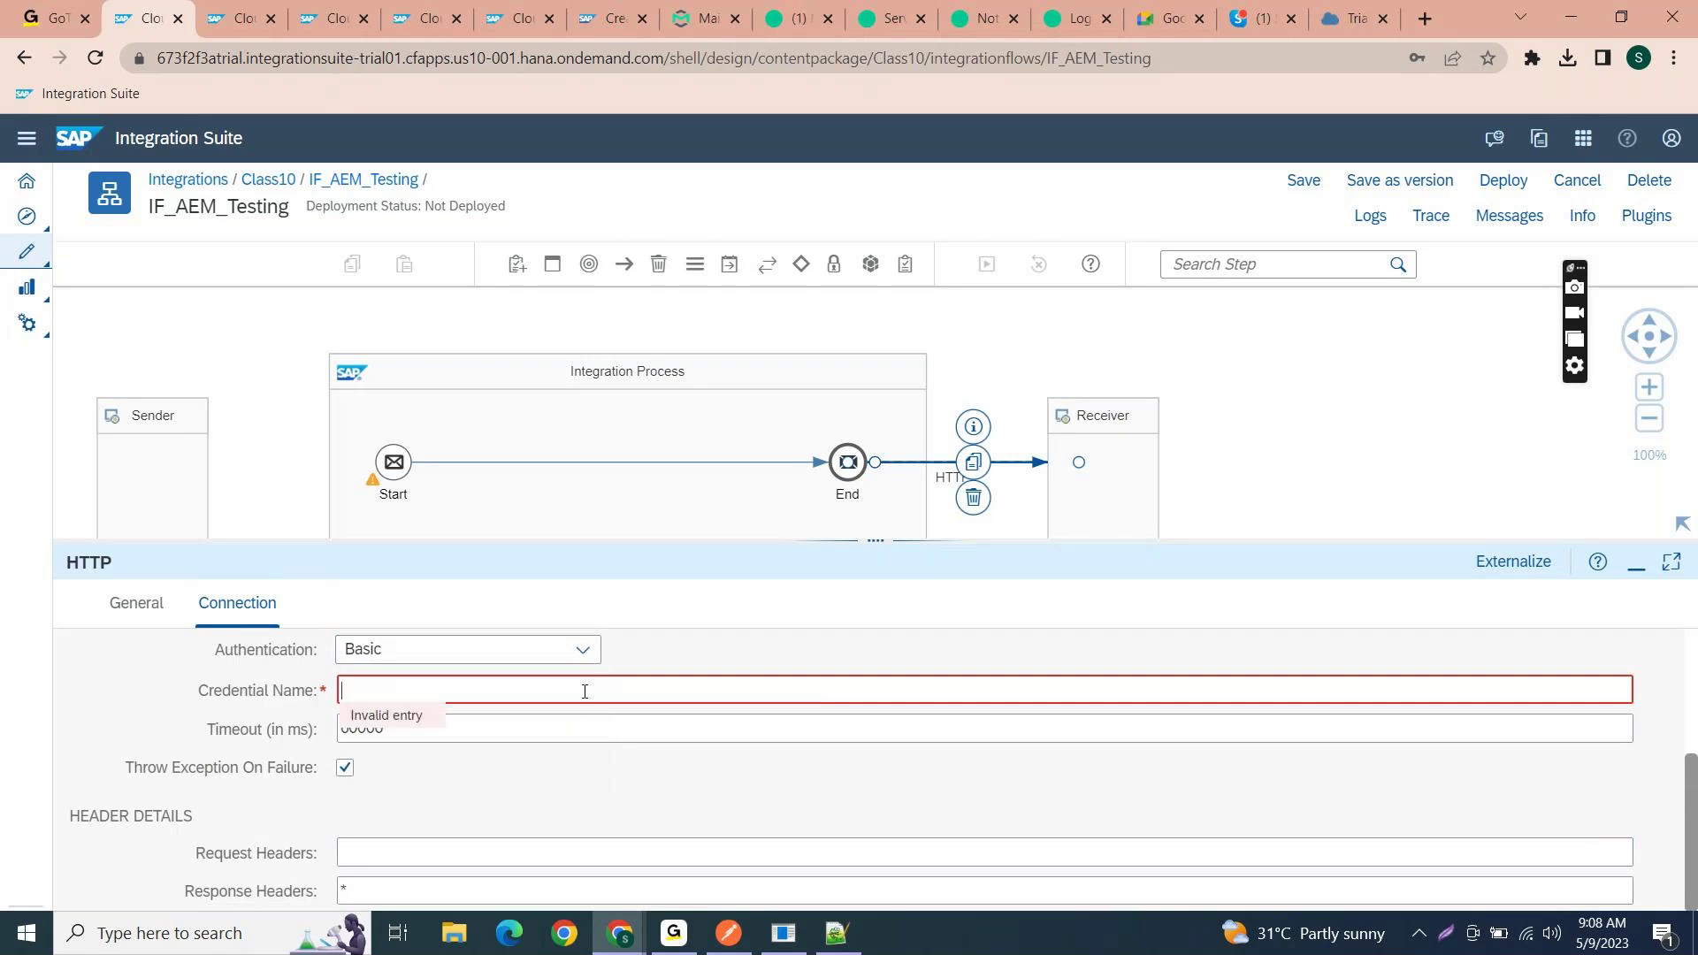
pyautogui.write('AEM_User')
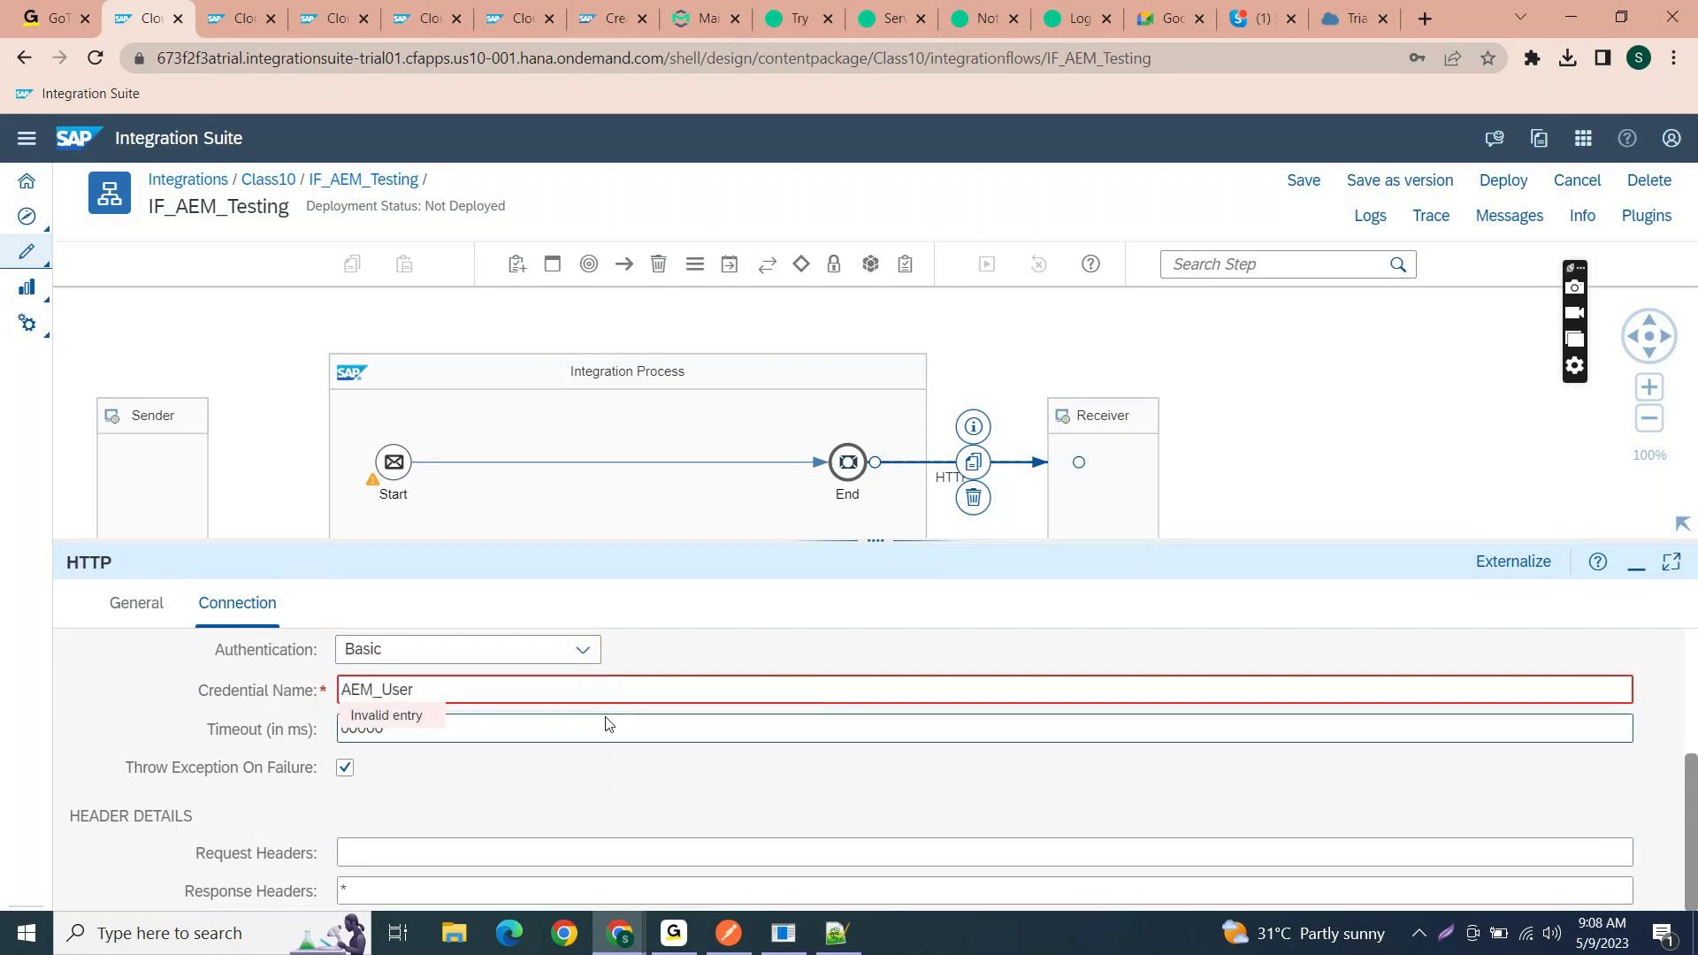
pyautogui.click(632, 777)
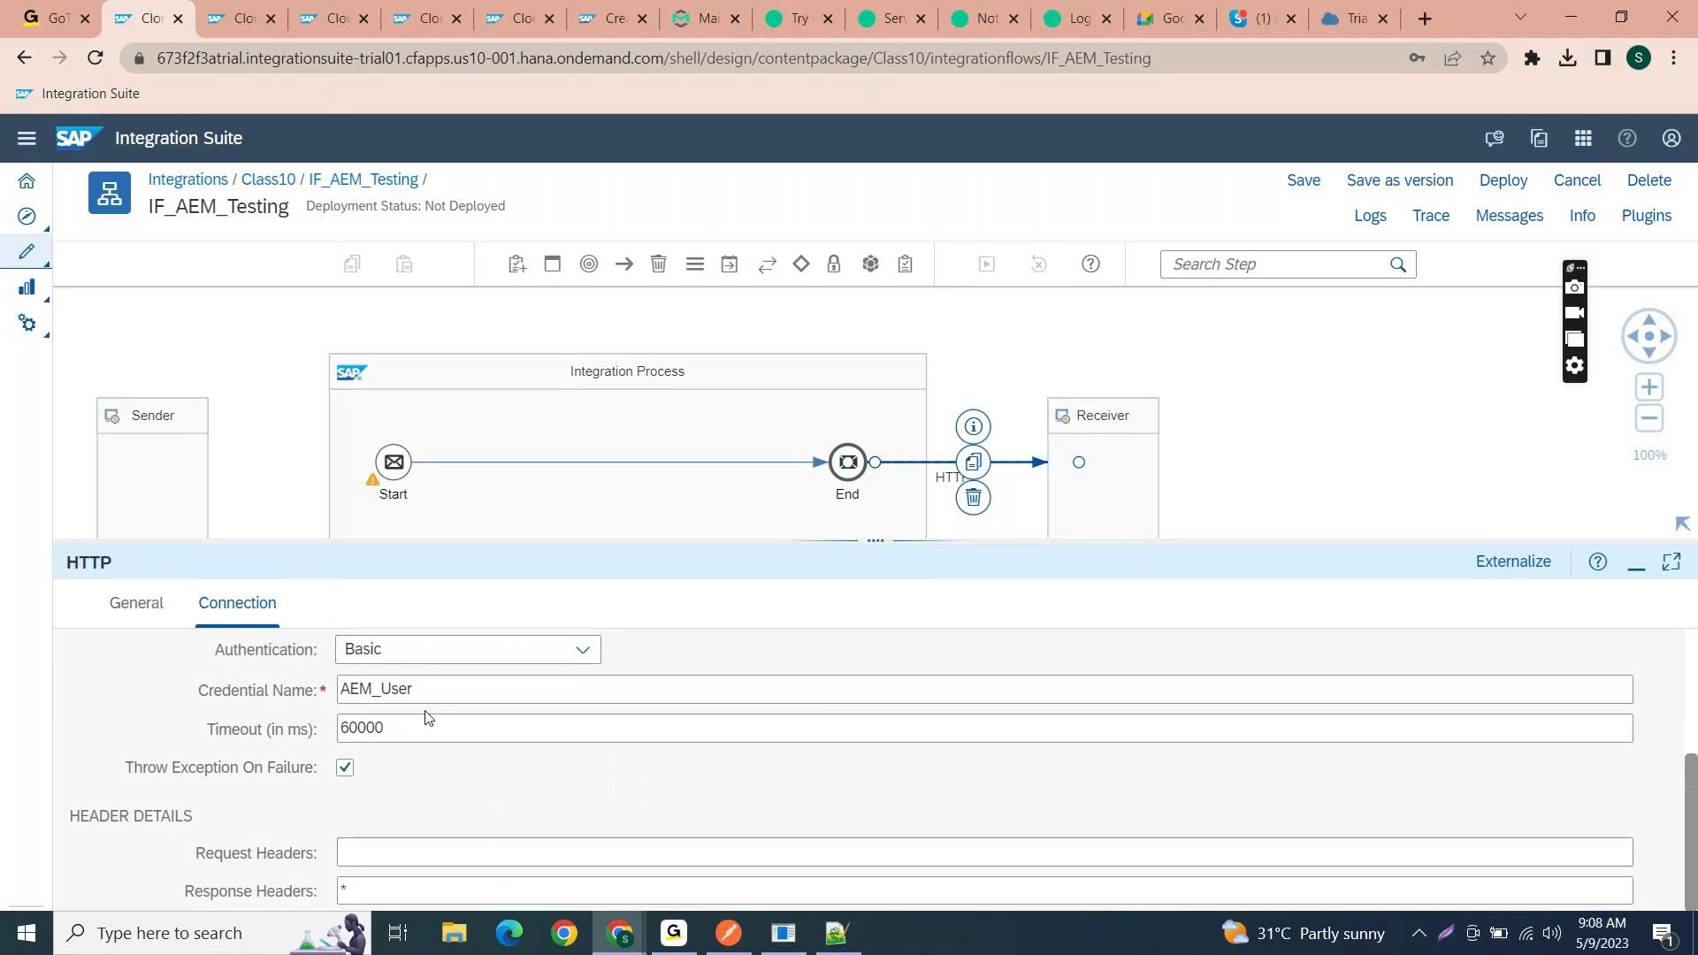
pyautogui.moveTo(426, 699); pyautogui.dragTo(321, 686)
pyautogui.scroll(3, 538, 657)
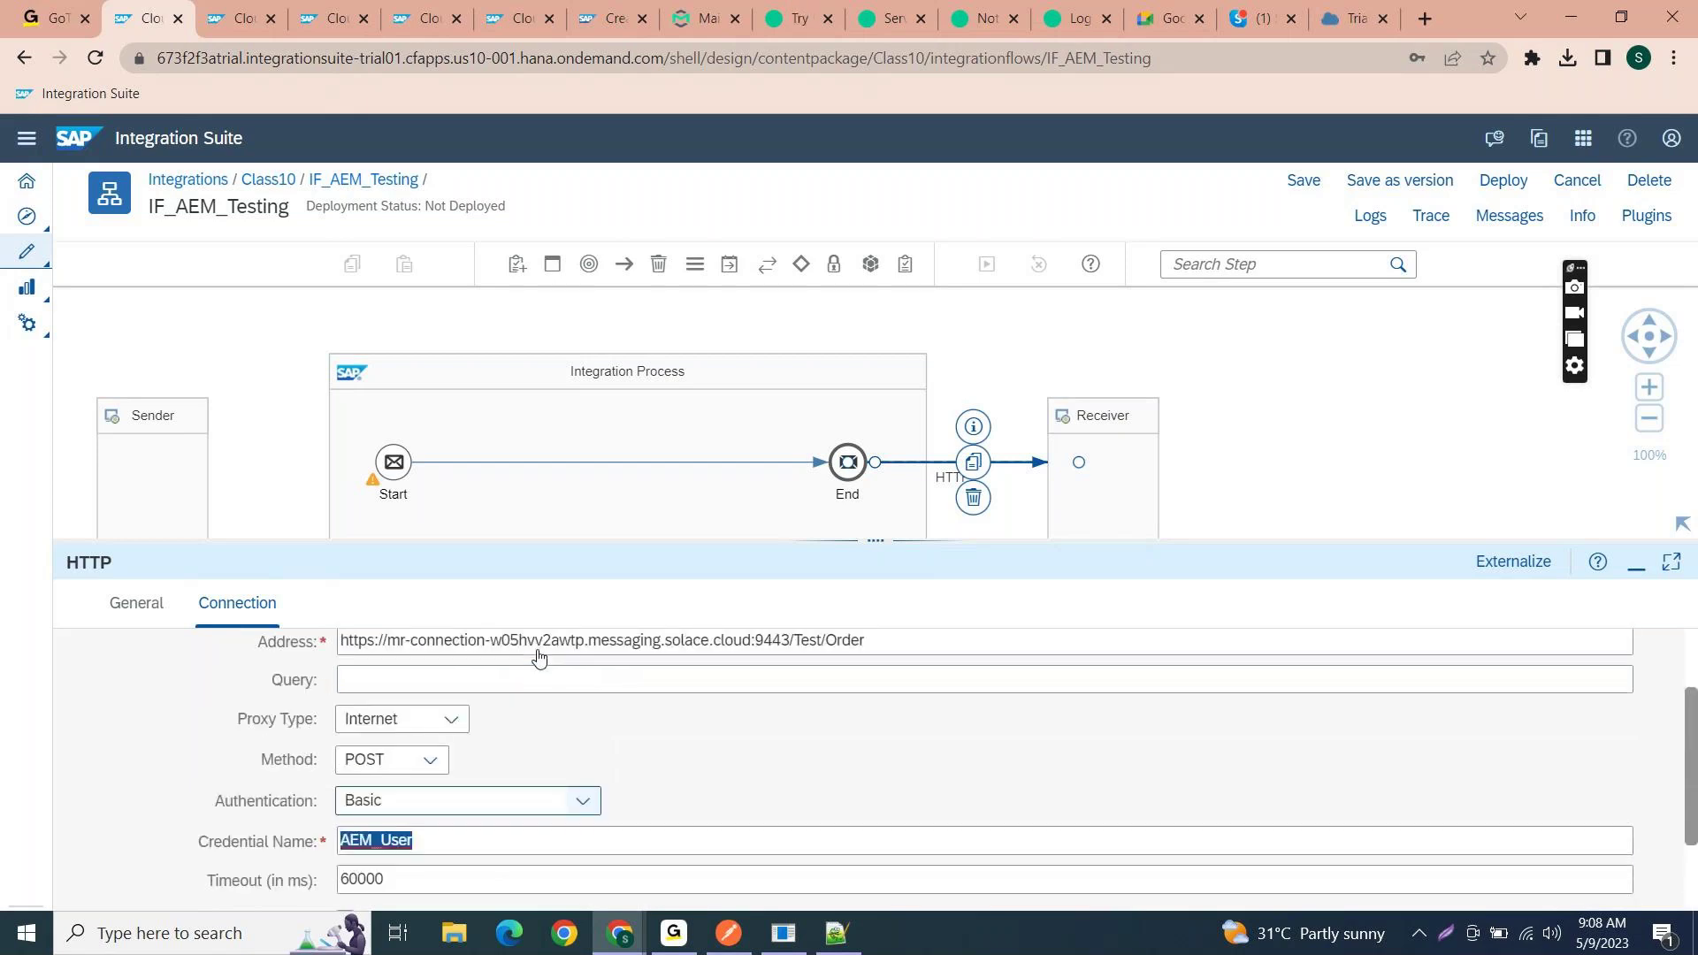
pyautogui.scroll(-3, 522, 782)
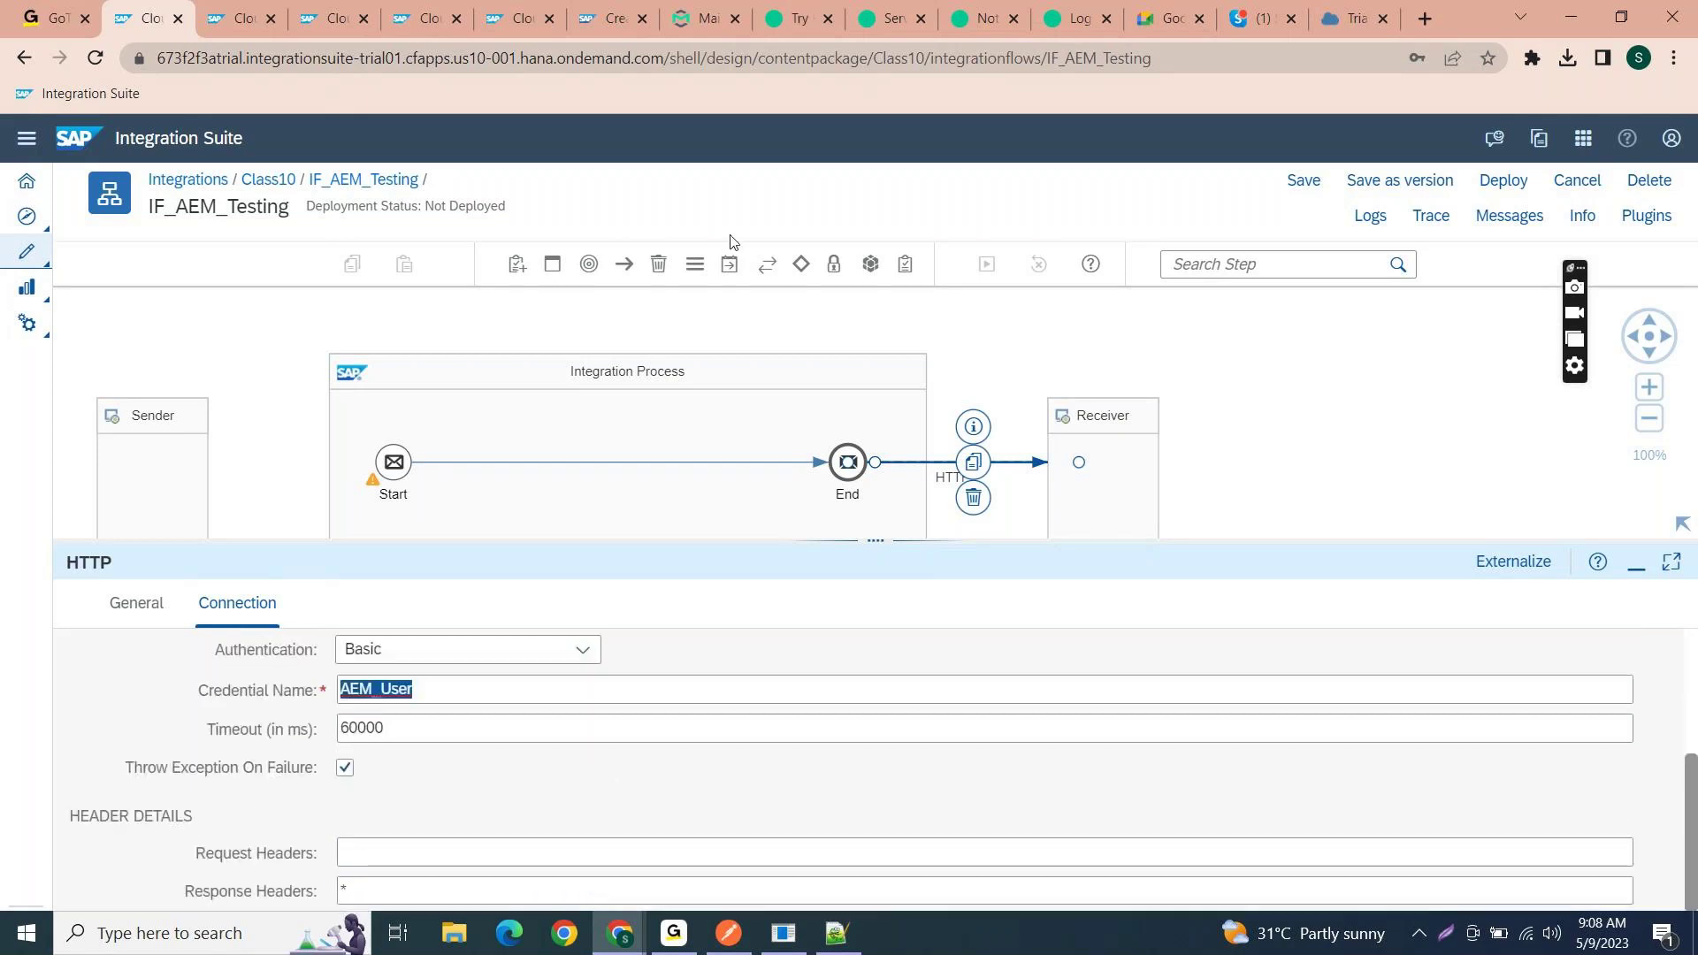
# - Insert a Content Modifier between the Start and End events
pyautogui.click(730, 265)
pyautogui.click(732, 267)
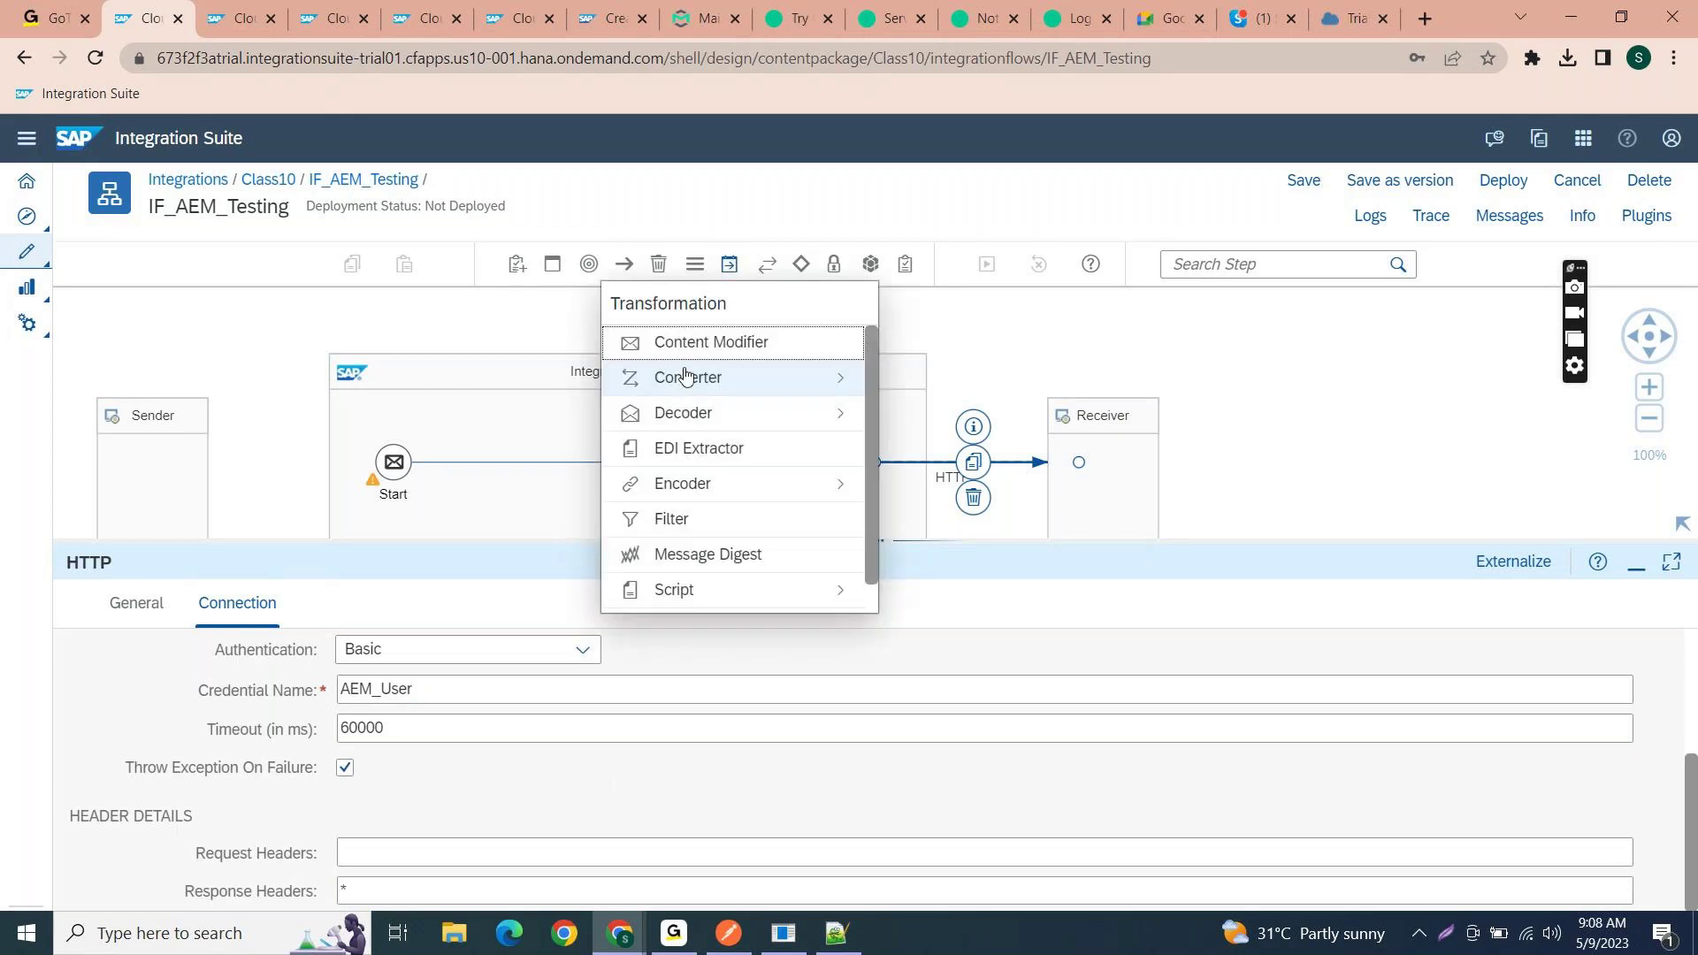
pyautogui.click(681, 339)
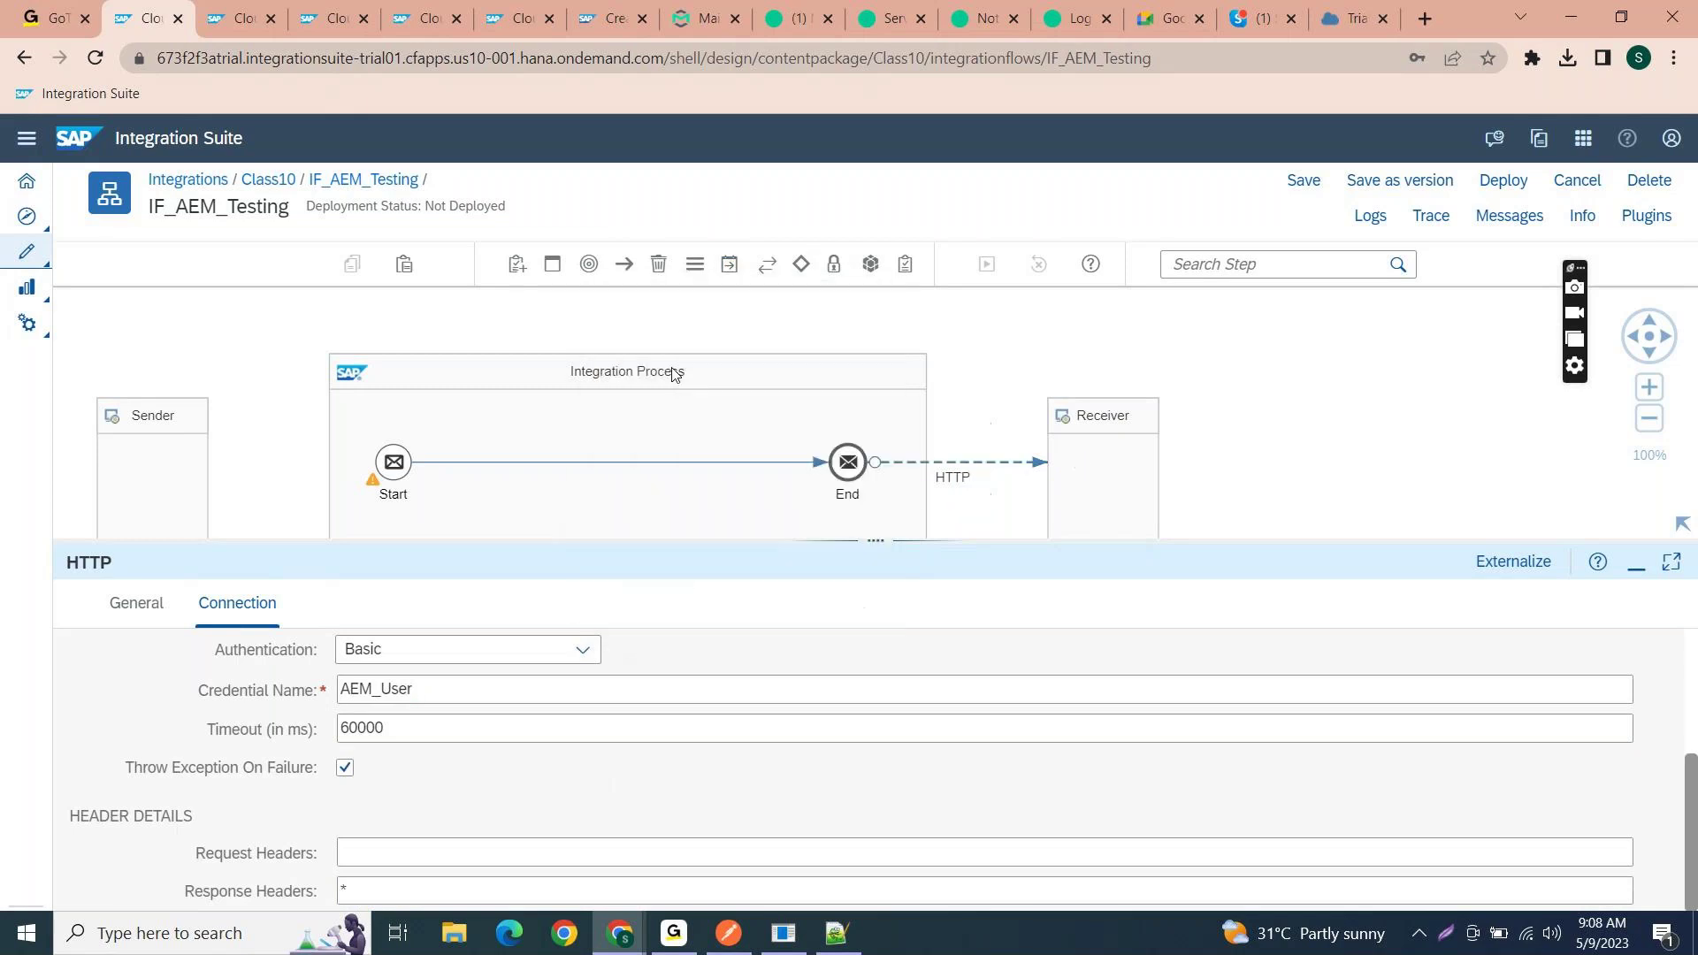
pyautogui.click(606, 464)
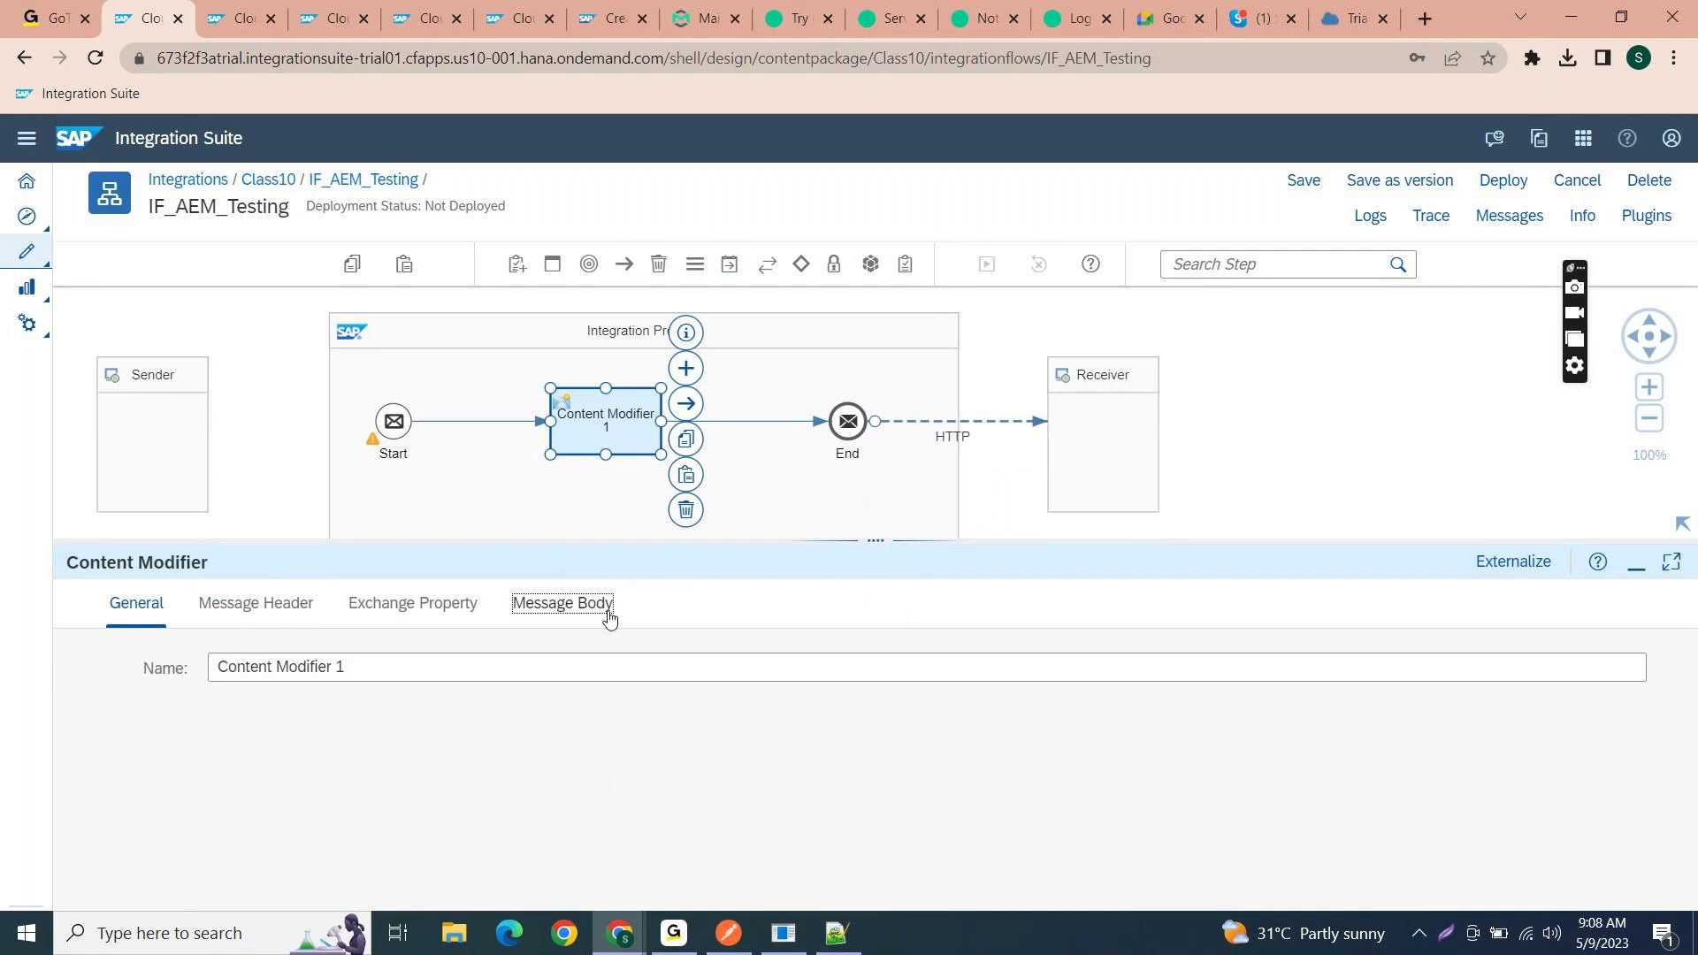
# - Set Content Modifier 1's body type to Constant and paste the full CallActivity_52.xml invoice payload
pyautogui.click(609, 616)
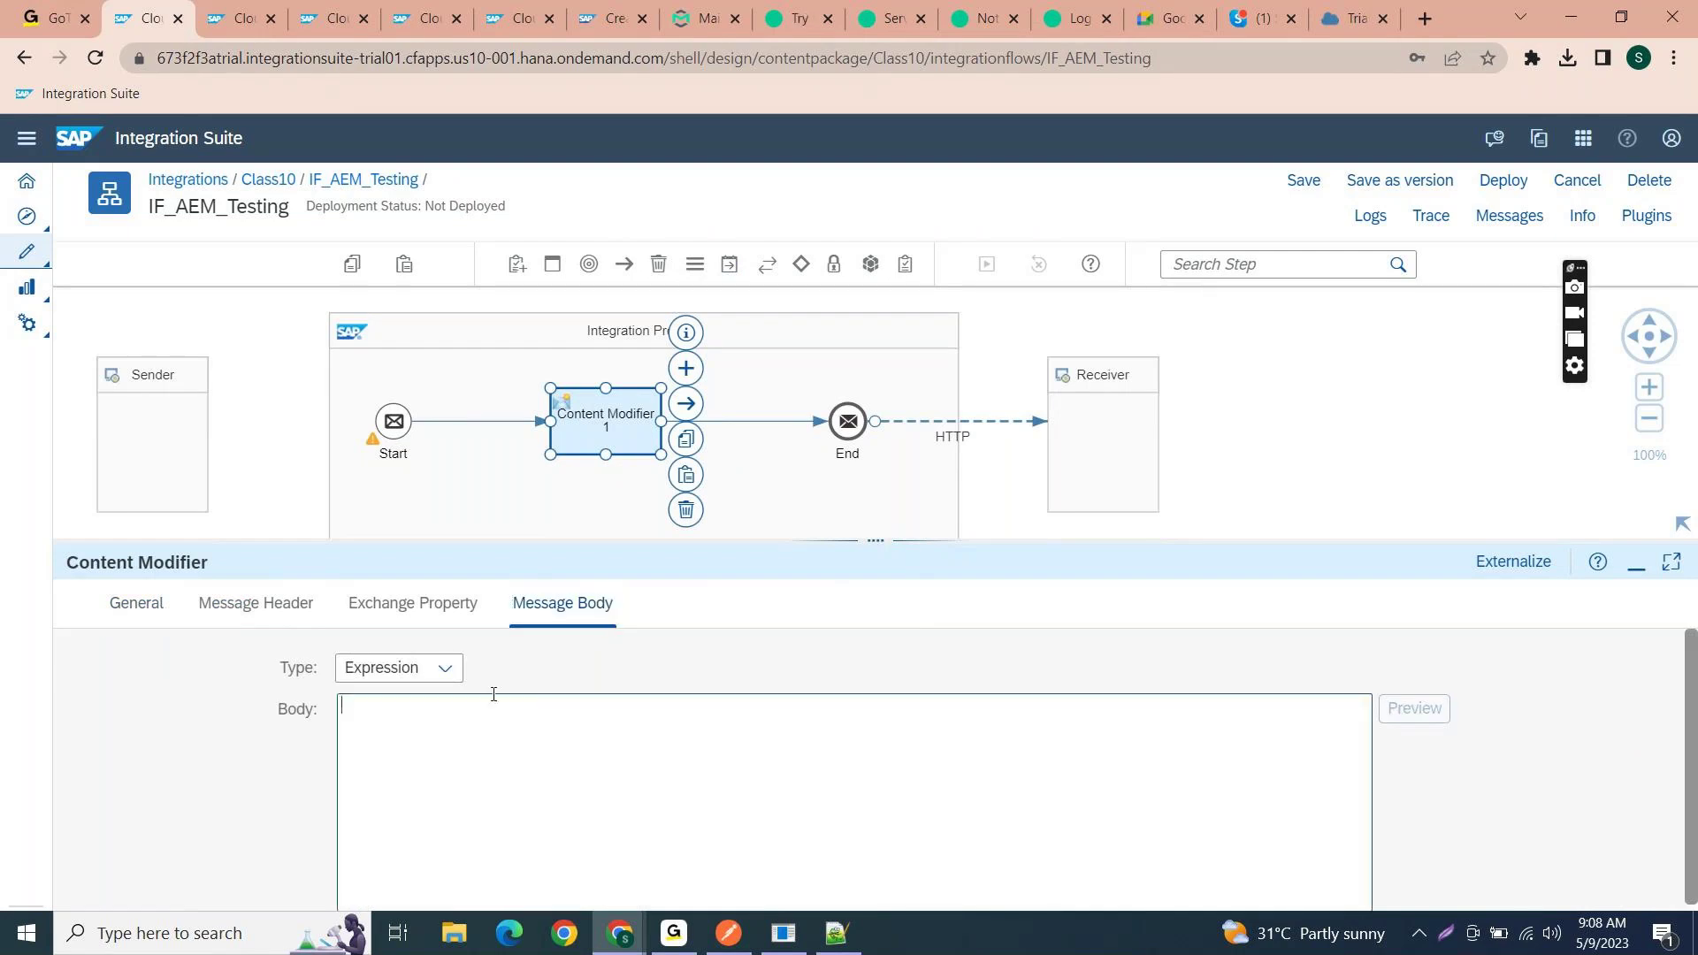
pyautogui.click(400, 668)
pyautogui.click(383, 701)
pyautogui.click(831, 937)
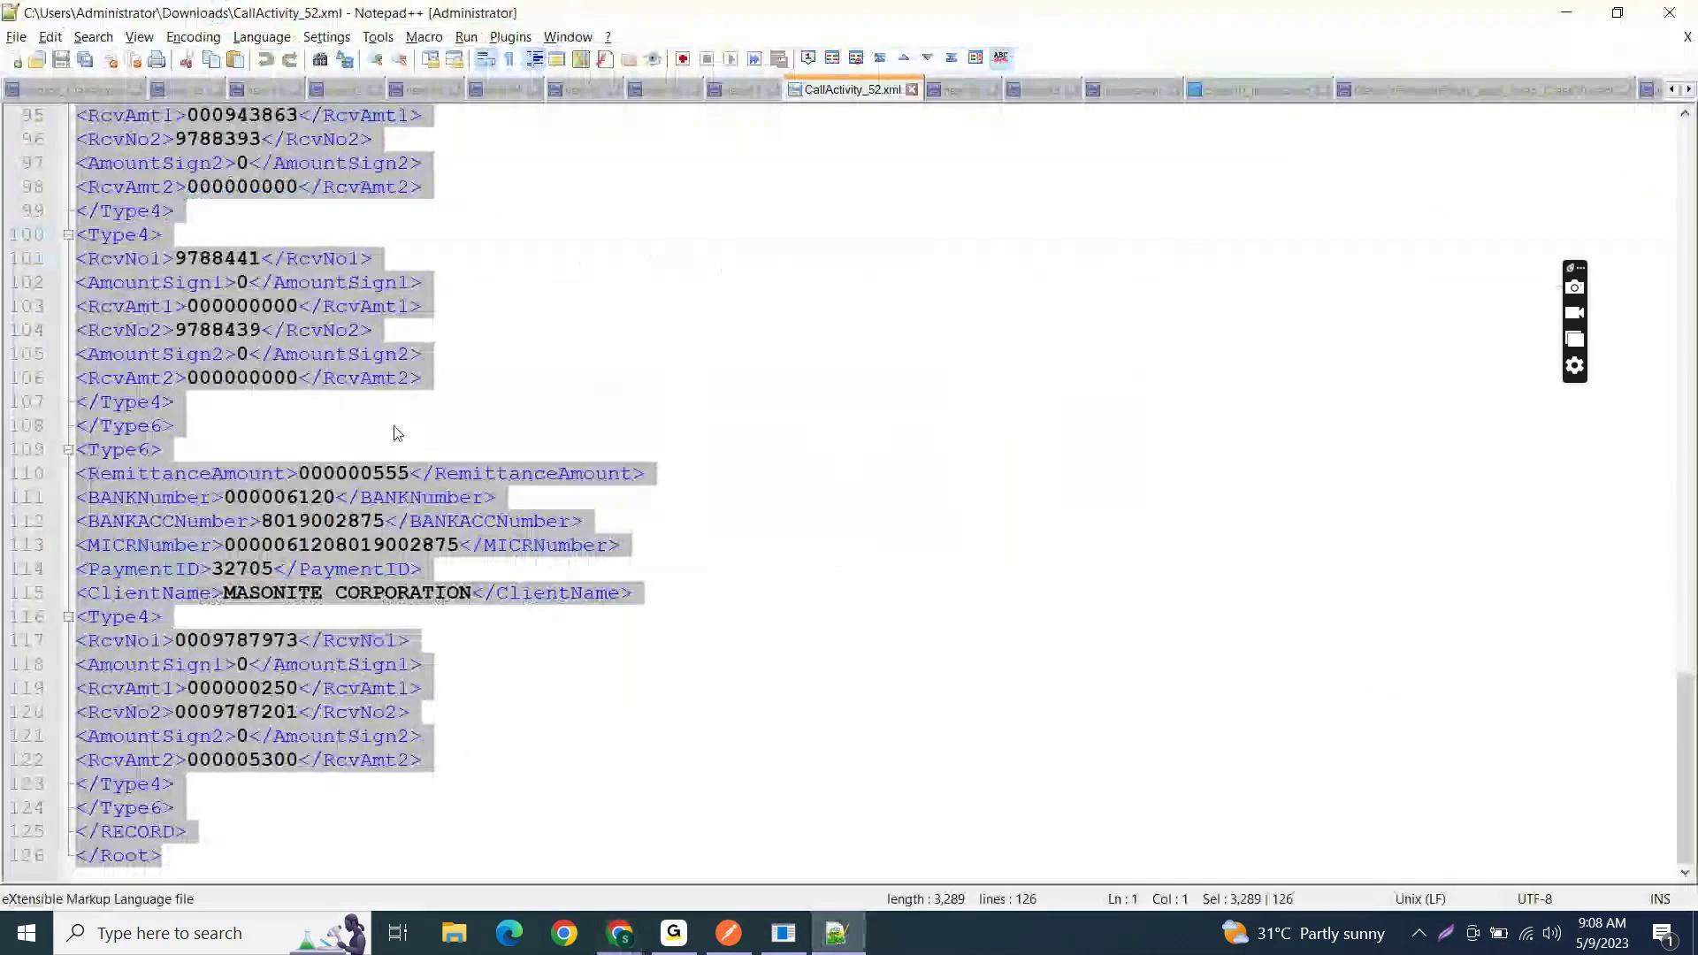
pyautogui.click(395, 423)
pyautogui.hotkey('ctrl', 'a')
pyautogui.hotkey('ctrl', 'c')
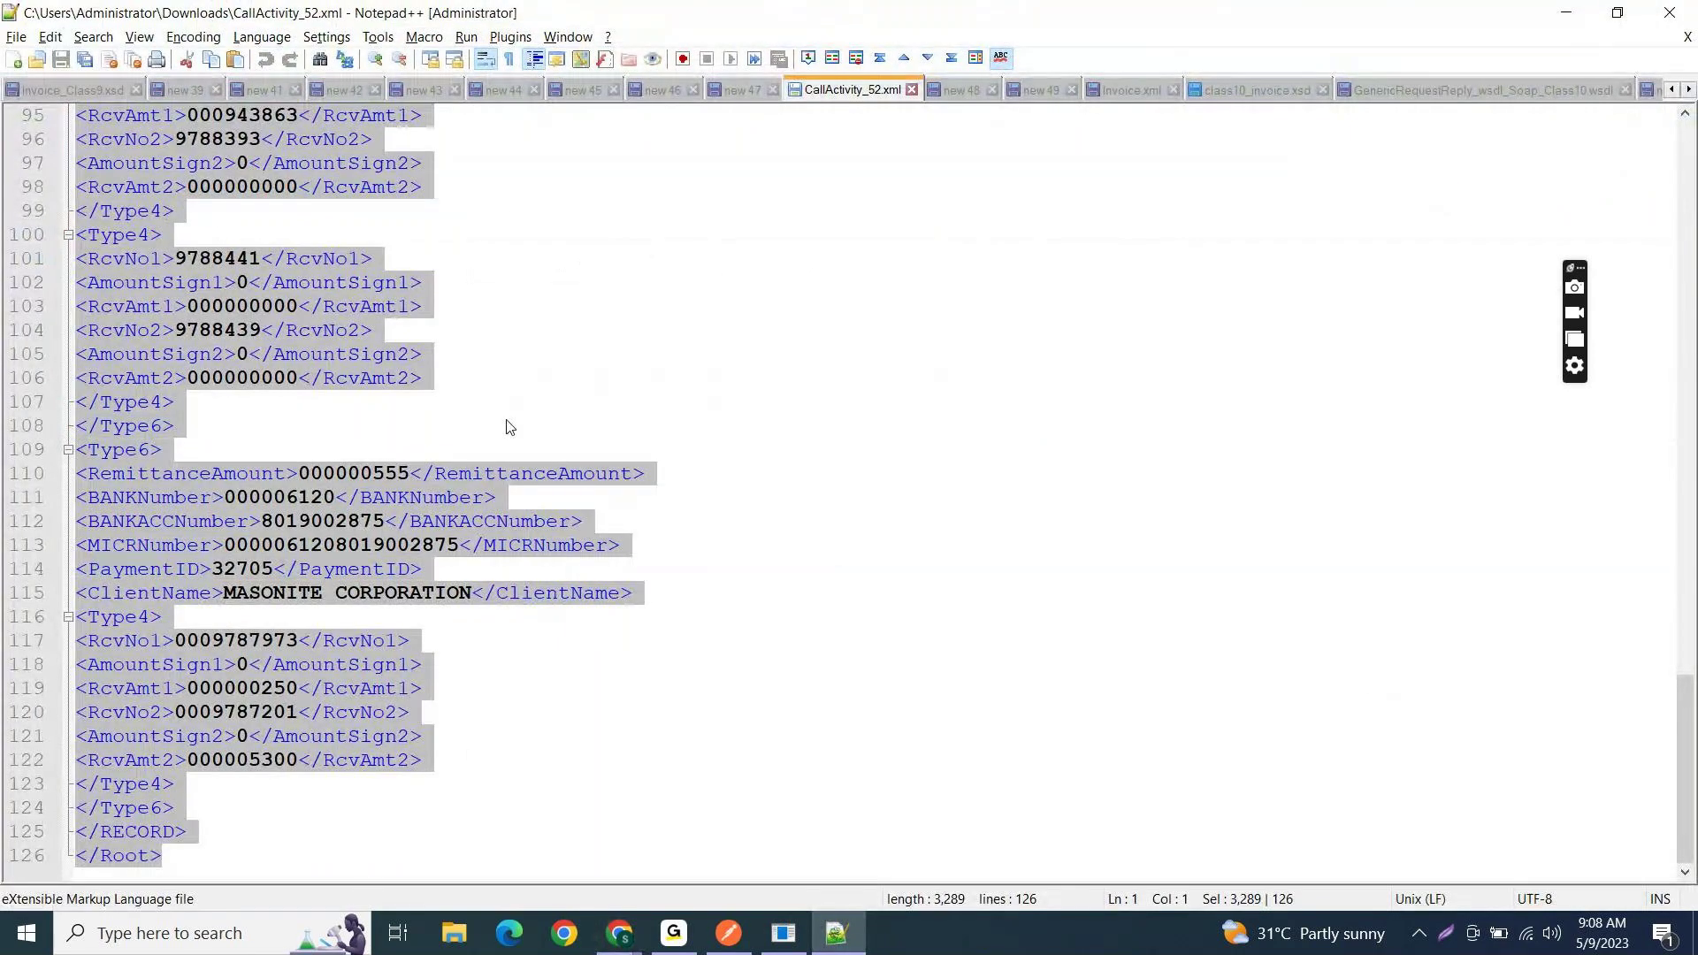
pyautogui.hotkey('alt', 'Tab')
pyautogui.click(563, 699)
pyautogui.hotkey('ctrl', 'v')
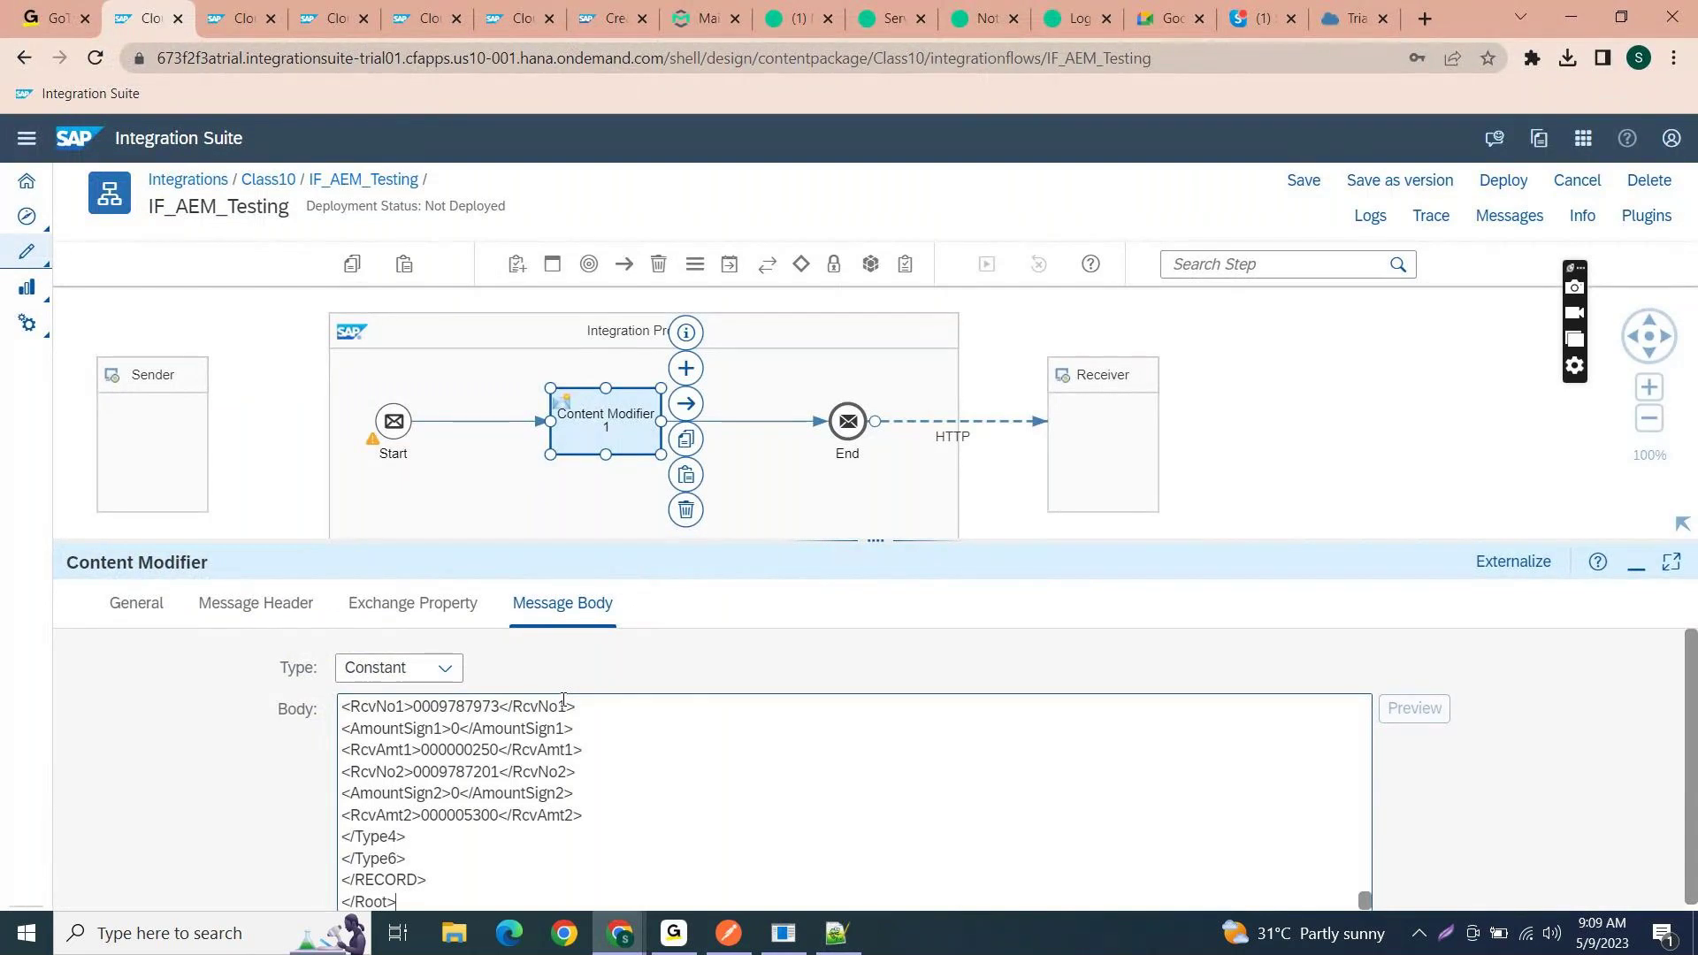
pyautogui.scroll(15, 588, 794)
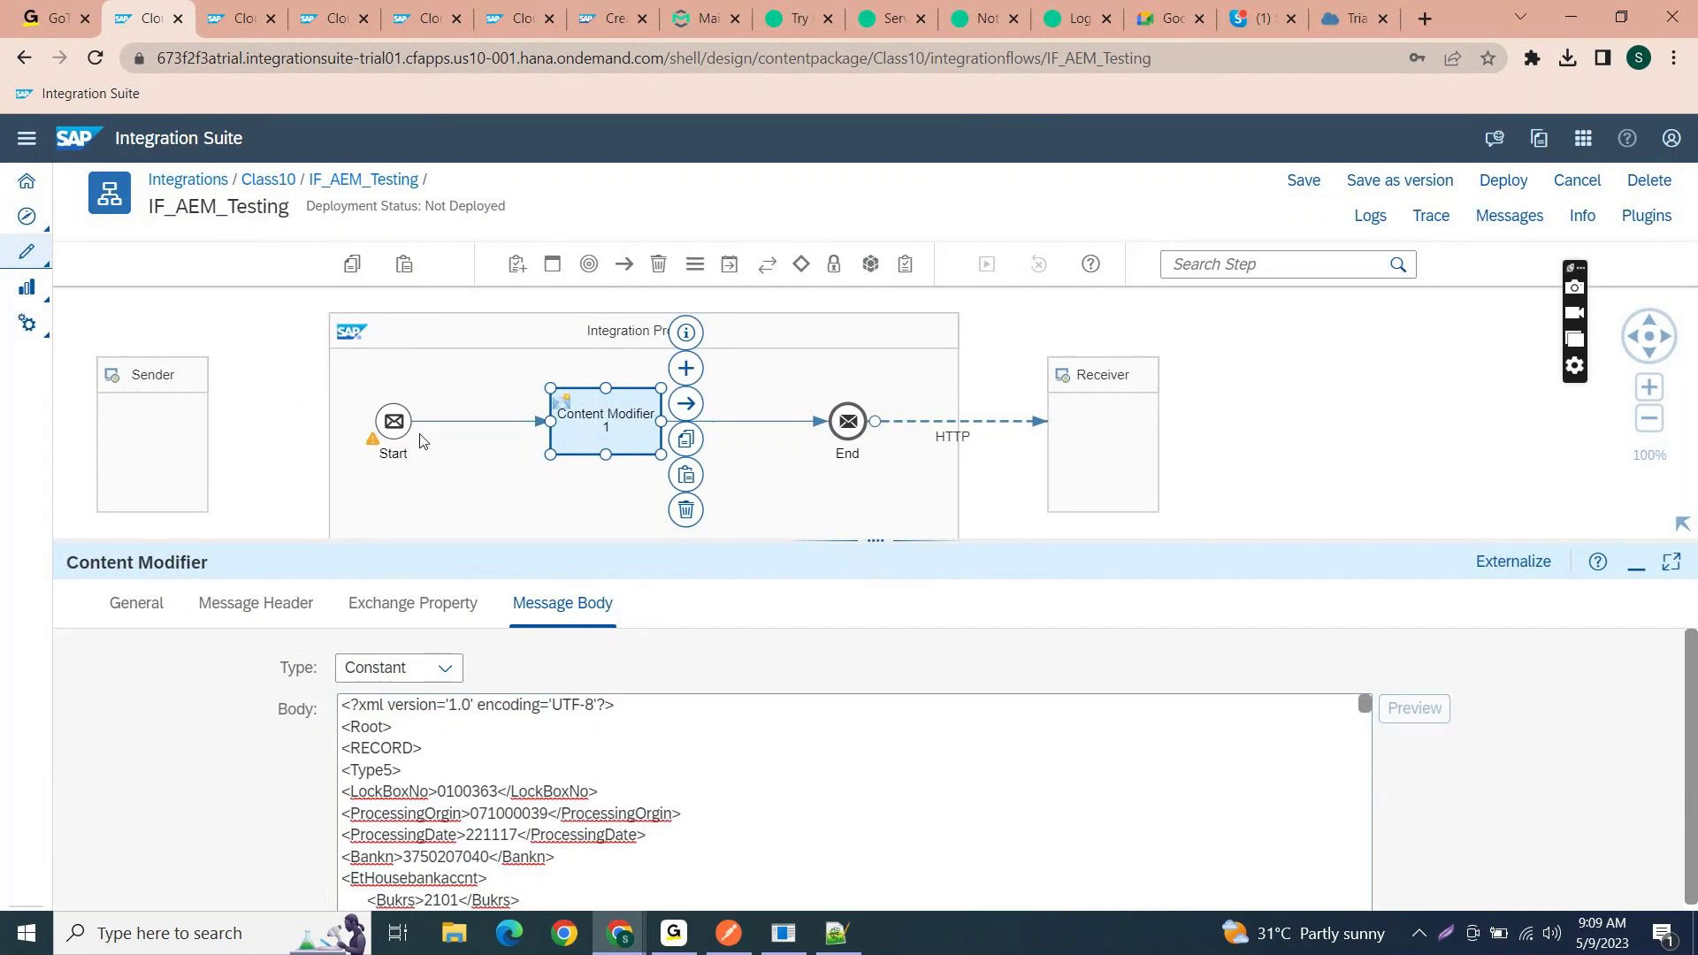
# - Replace the Start event with a Timer start event connected to Content Modifier 1
pyautogui.click(395, 423)
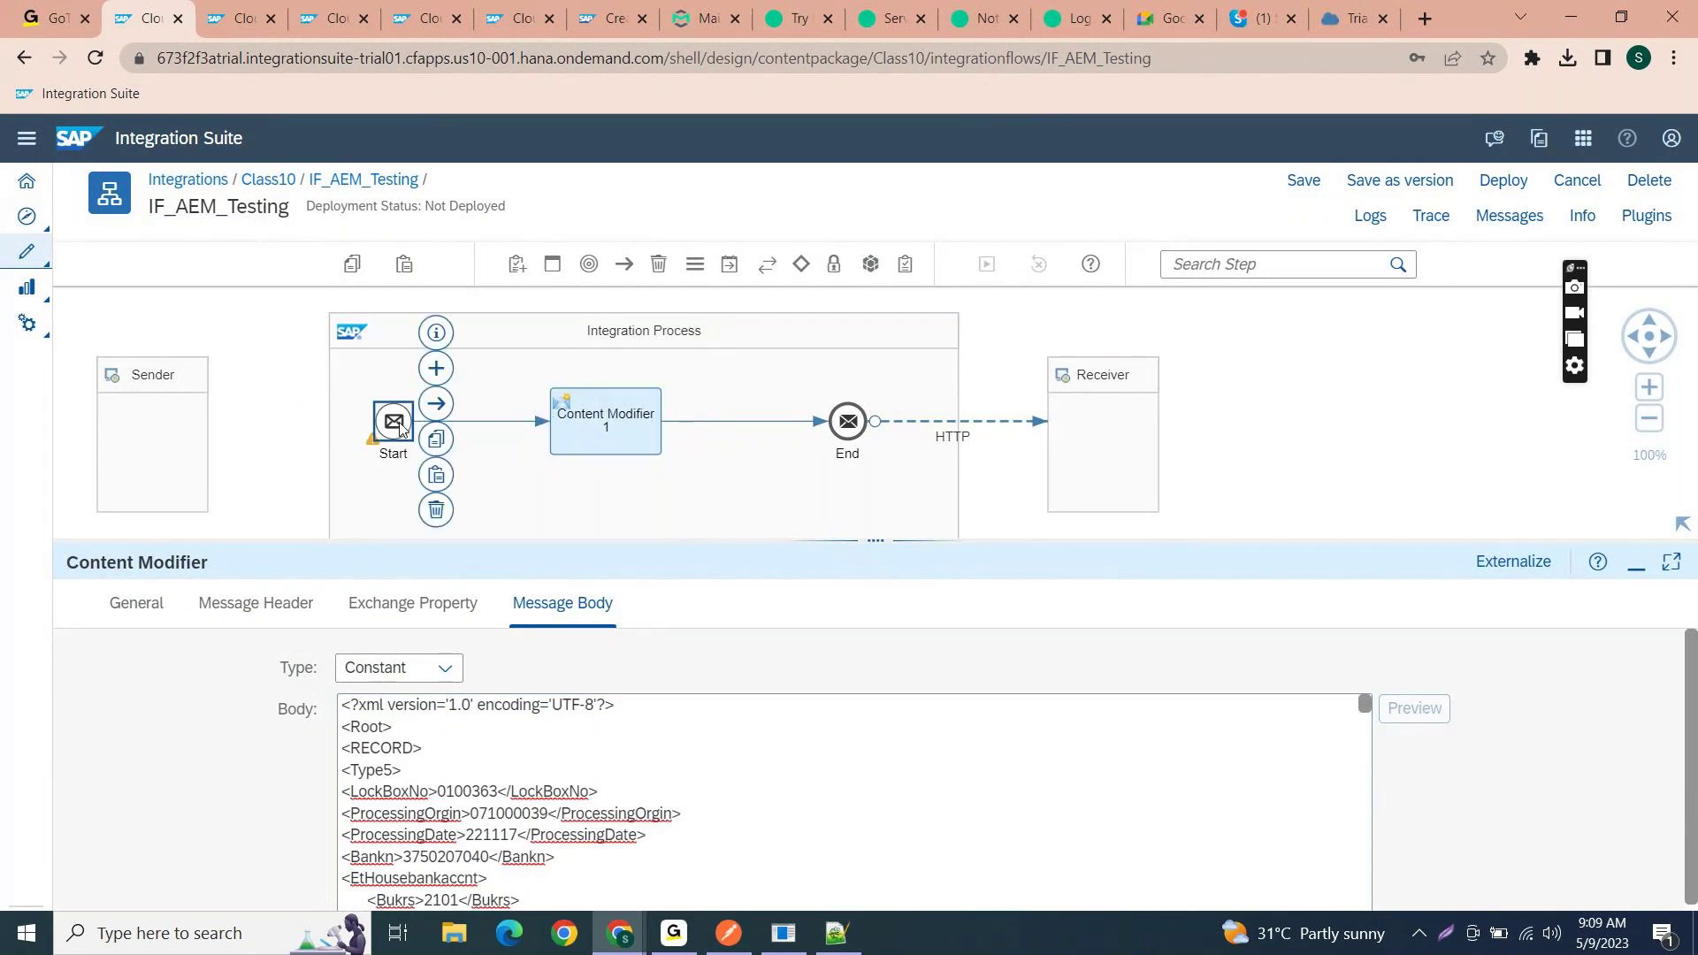
pyautogui.click(435, 512)
pyautogui.click(591, 264)
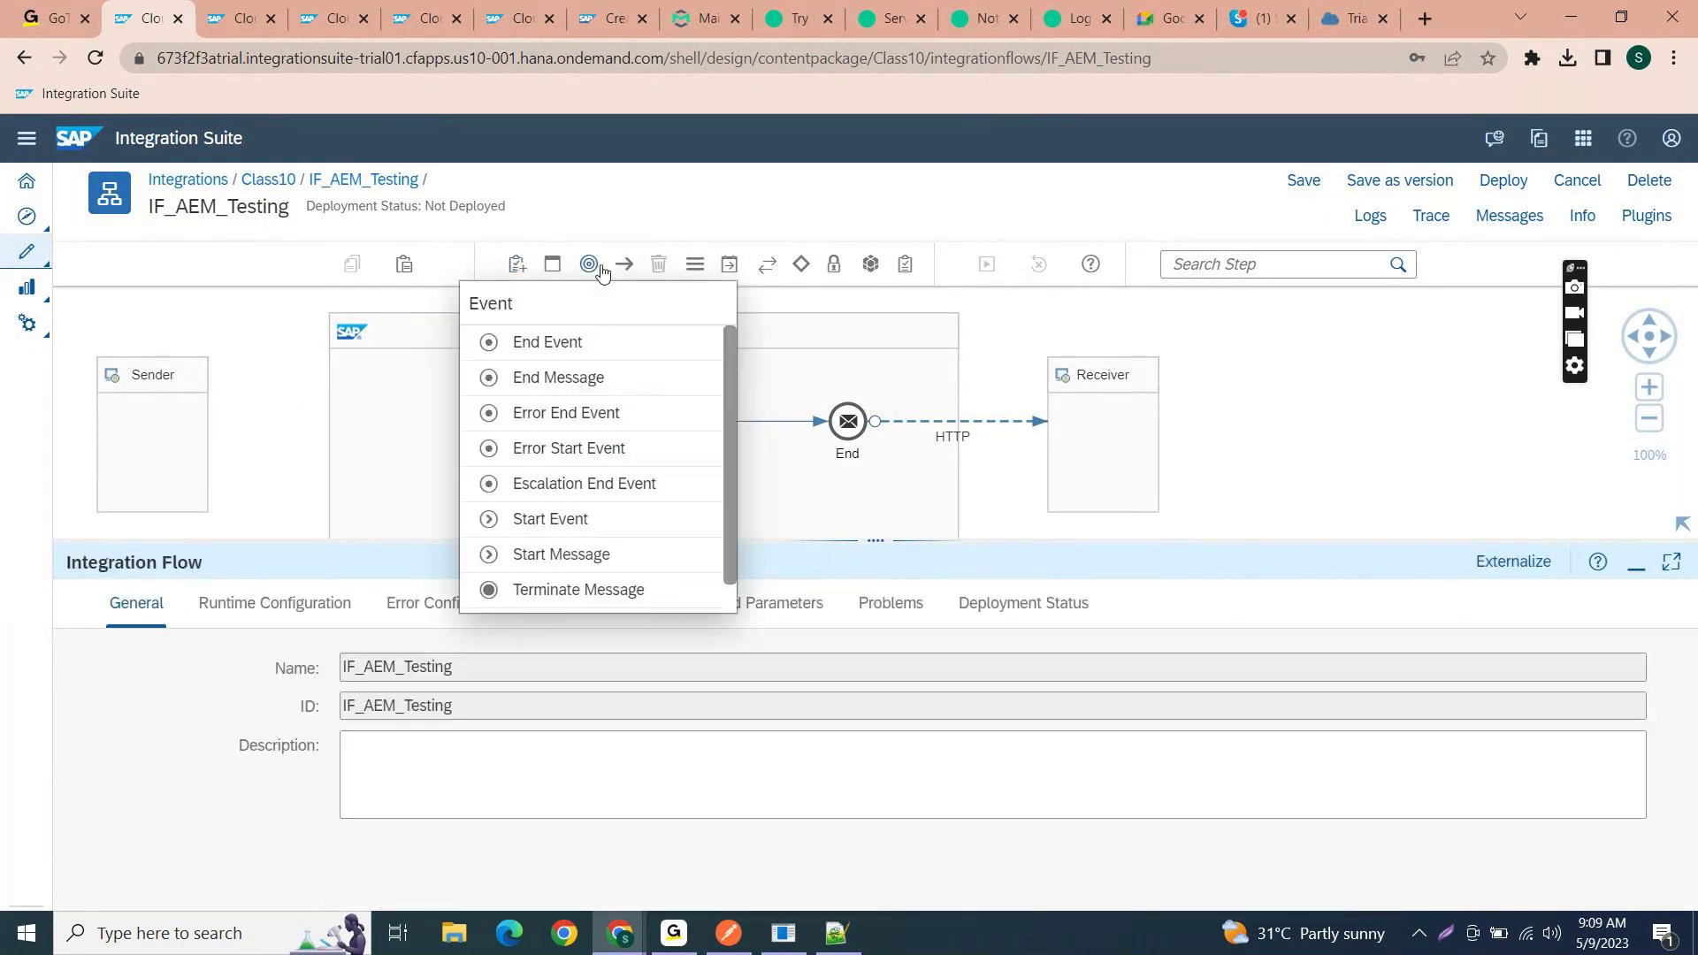
pyautogui.scroll(-2, 549, 523)
pyautogui.click(547, 599)
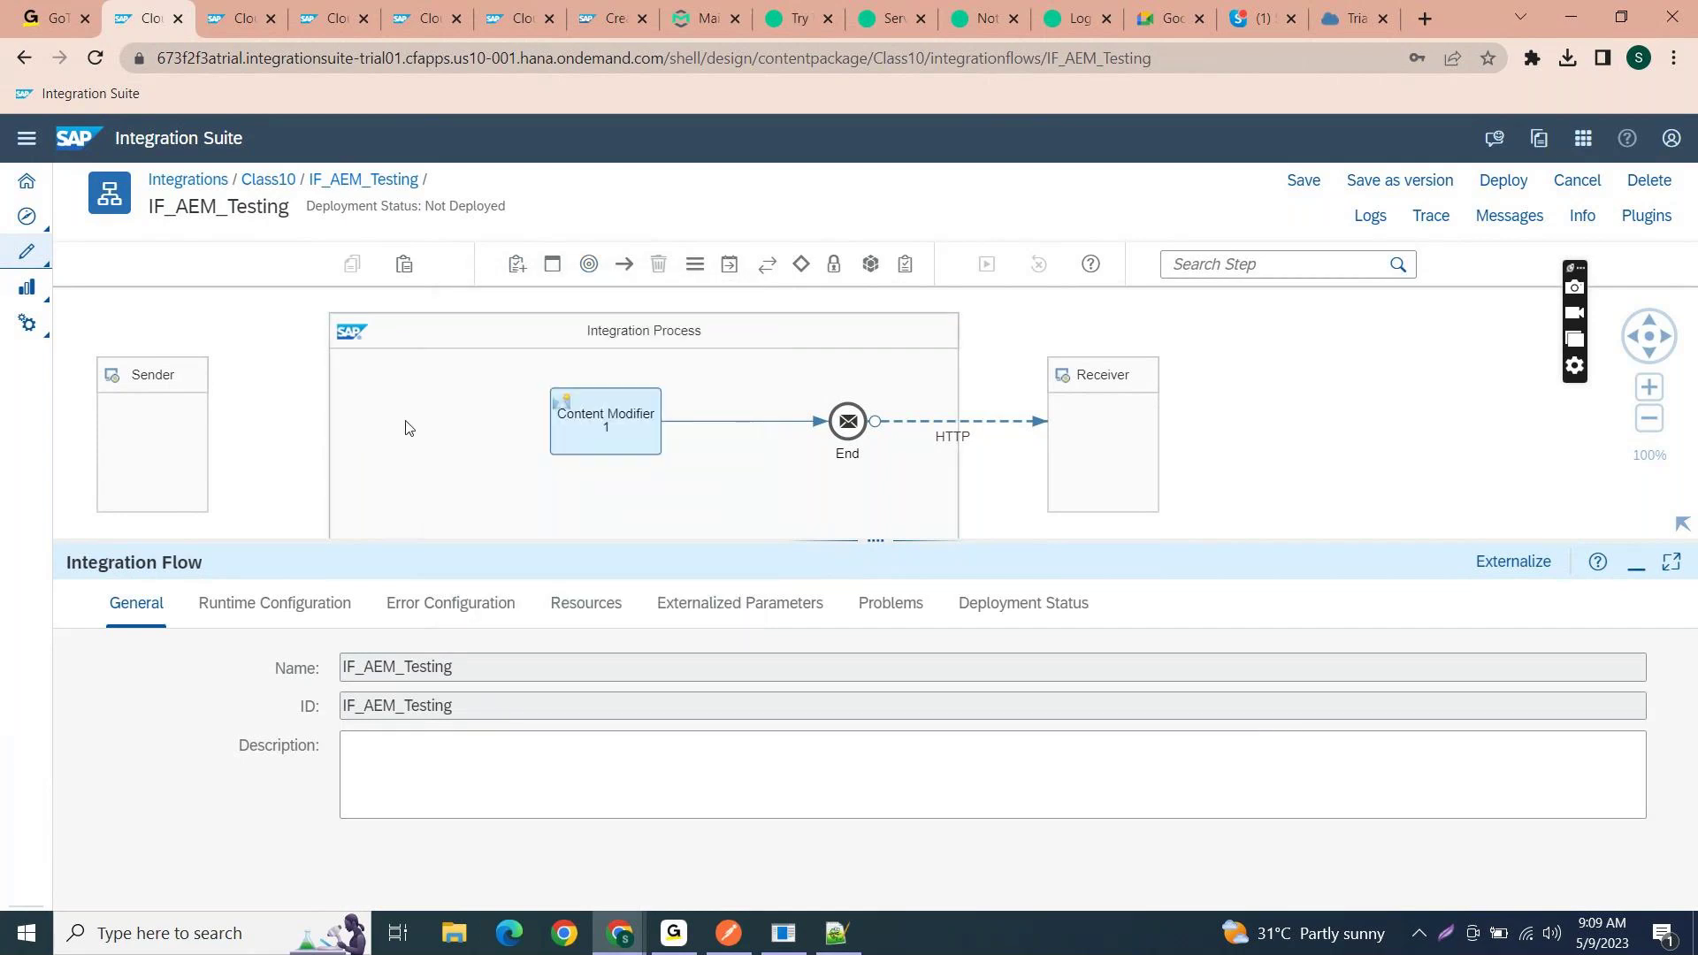
pyautogui.click(394, 405)
pyautogui.moveTo(427, 386)
pyautogui.mouseDown()
pyautogui.moveTo(593, 425)
pyautogui.moveTo(629, 451)
pyautogui.mouseUp()
pyautogui.click(393, 433)
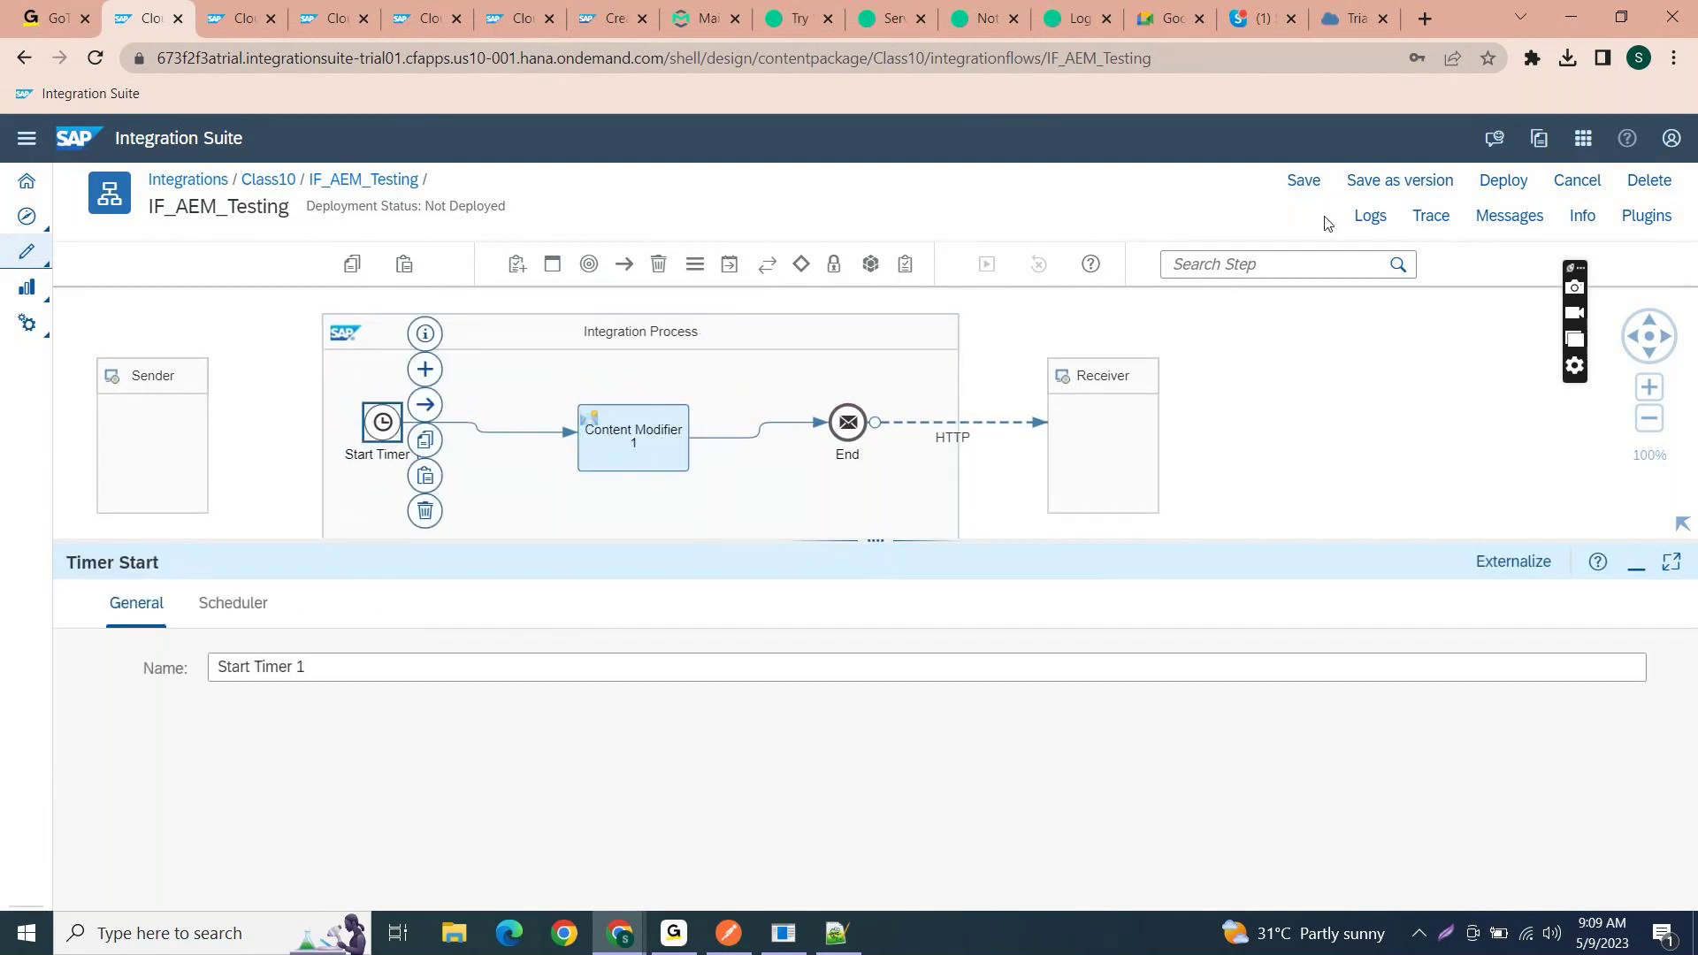
# - Save IF_AEM_Testing and bring up the IF_PD_Consumer_Invoice_Class10 flow
pyautogui.click(1001, 422)
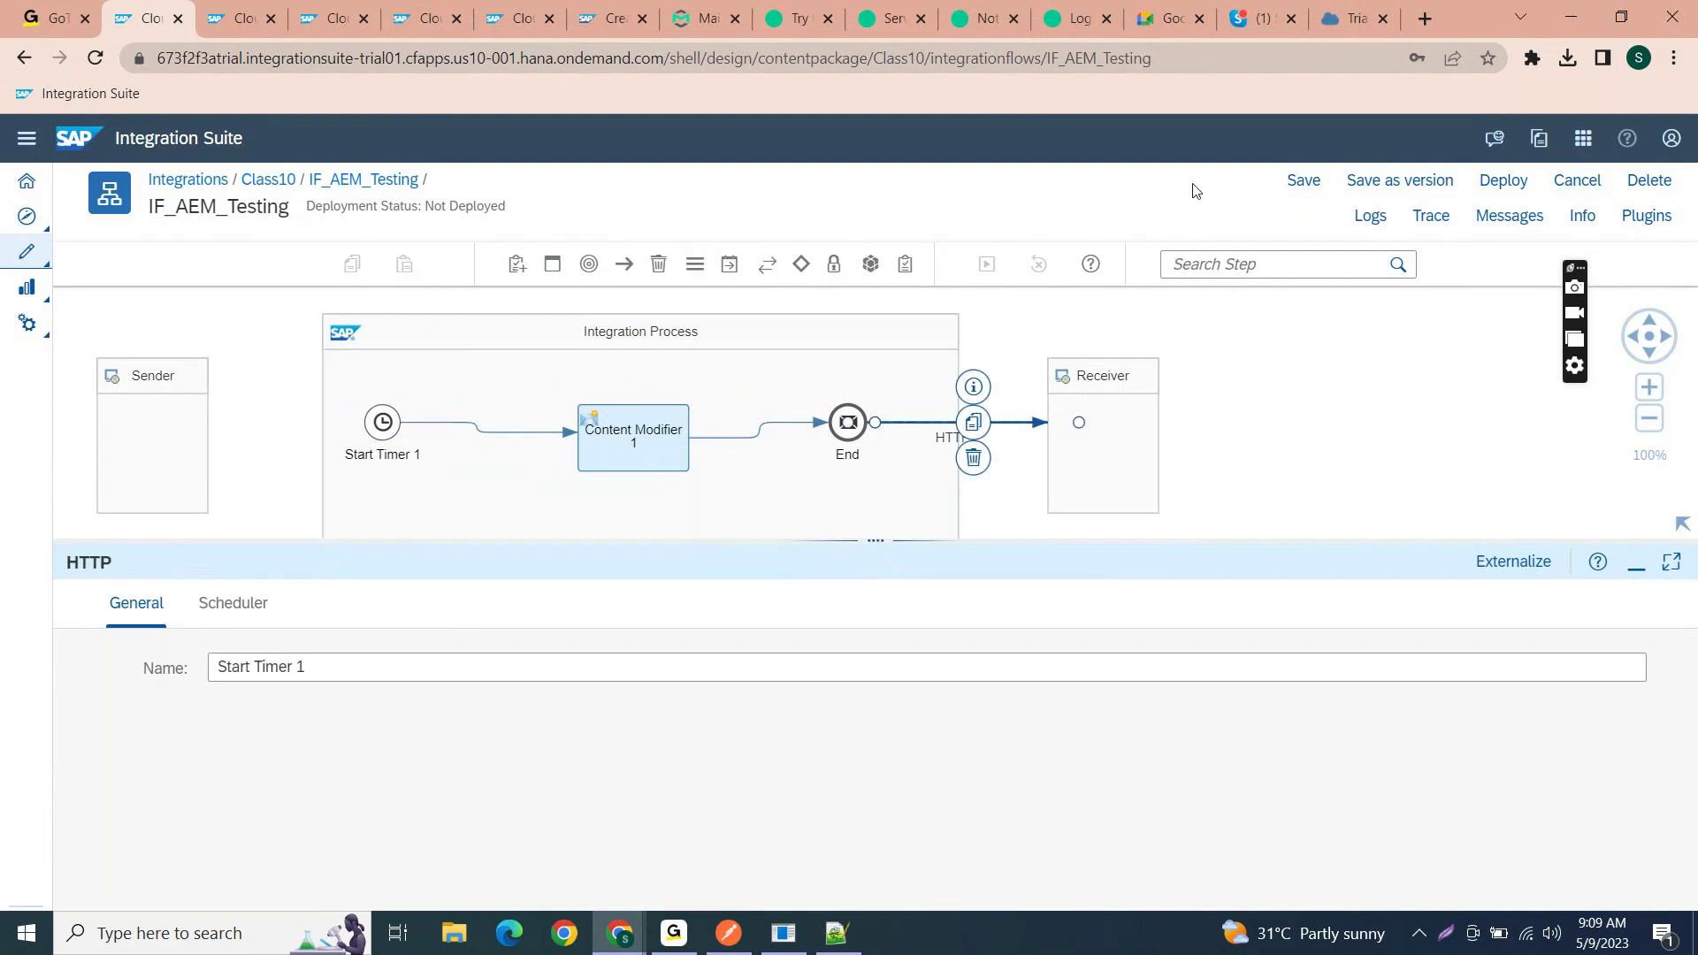
pyautogui.click(1299, 180)
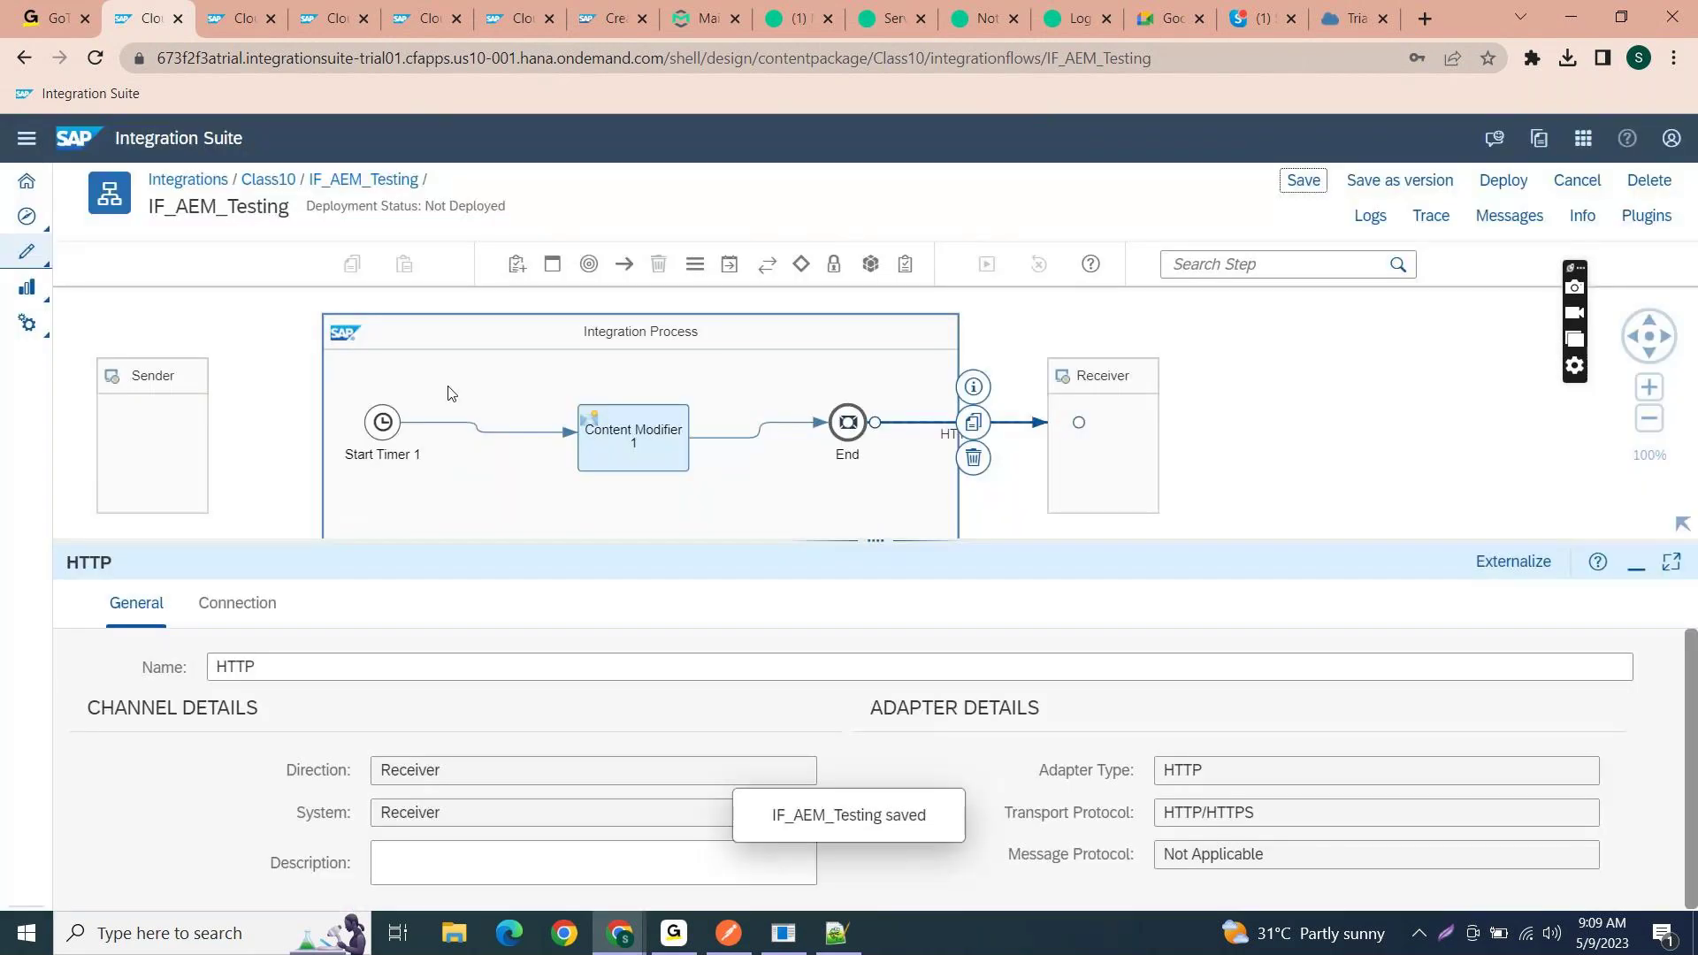
pyautogui.click(233, 17)
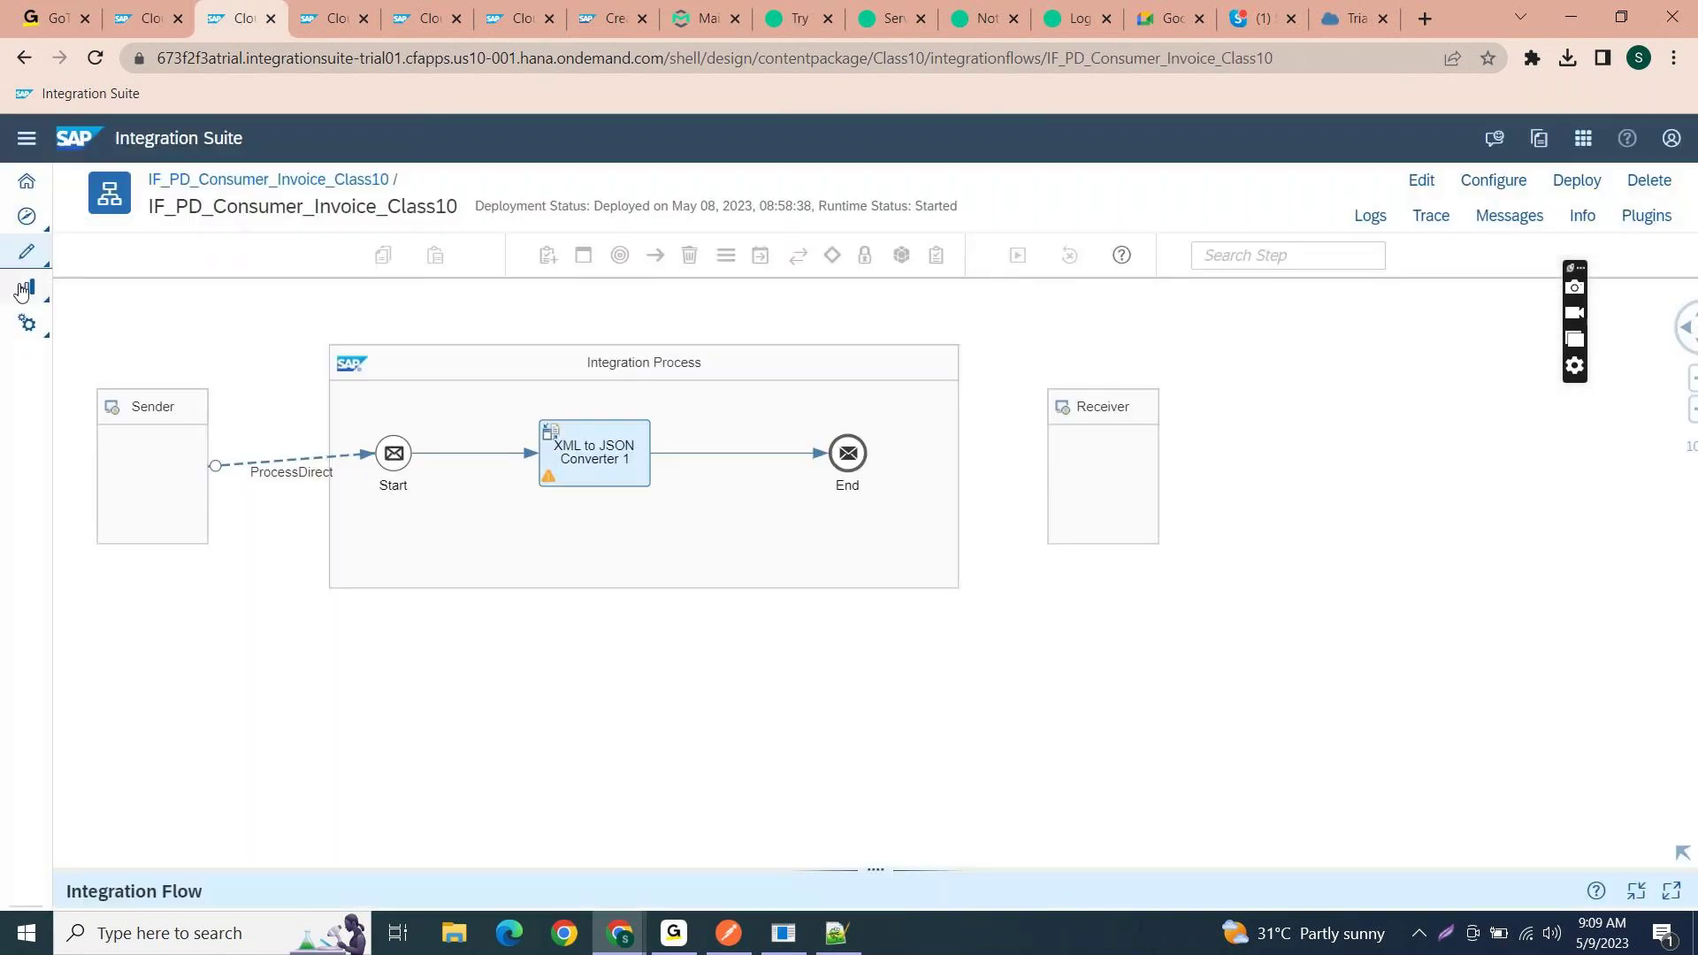
# - Create new user credentials under Security Material, naming them AEM_User
pyautogui.moveTo(22, 300)
pyautogui.click(85, 320)
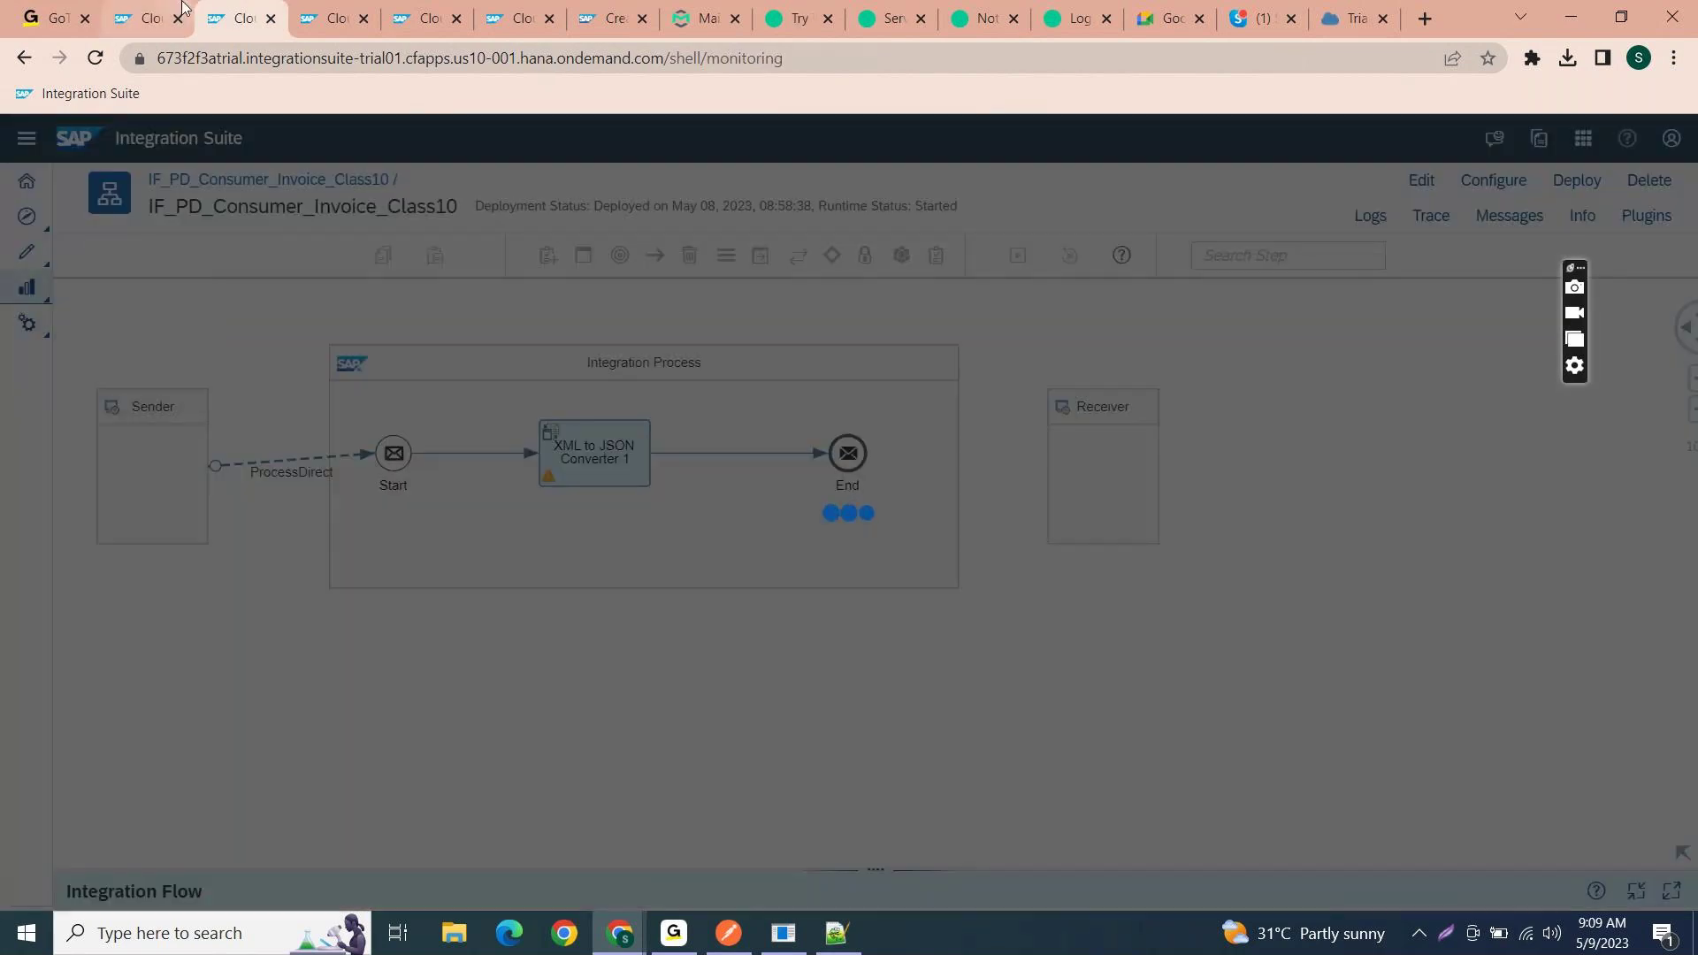
pyautogui.click(183, 9)
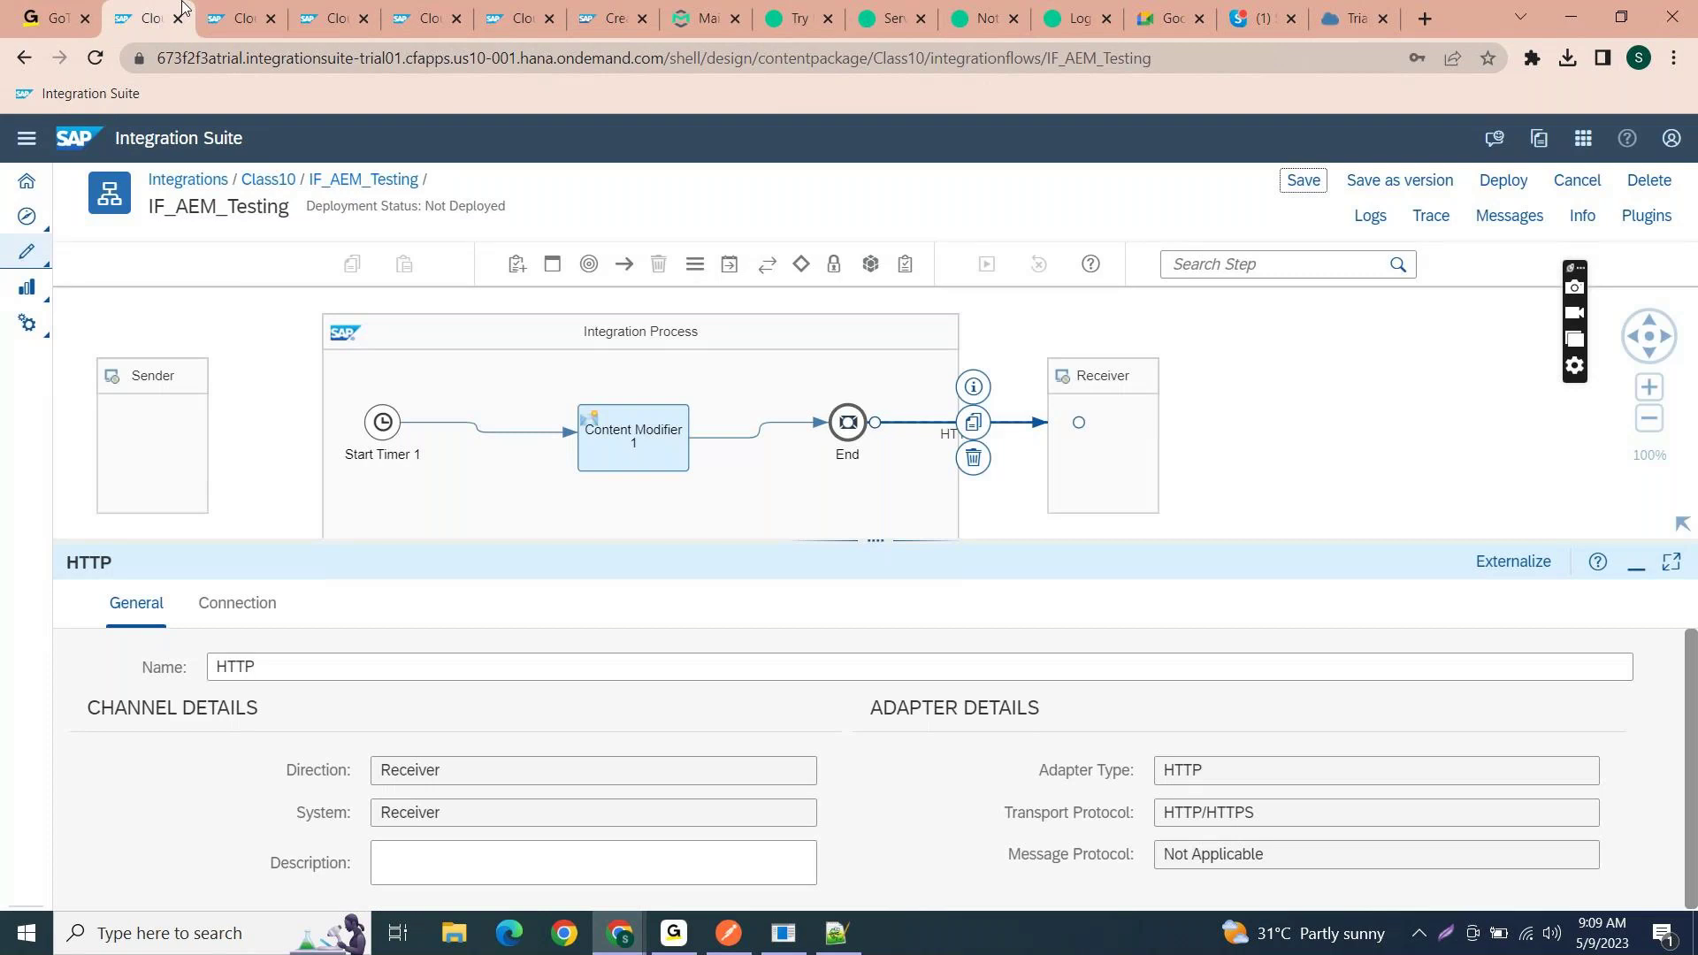
pyautogui.click(237, 17)
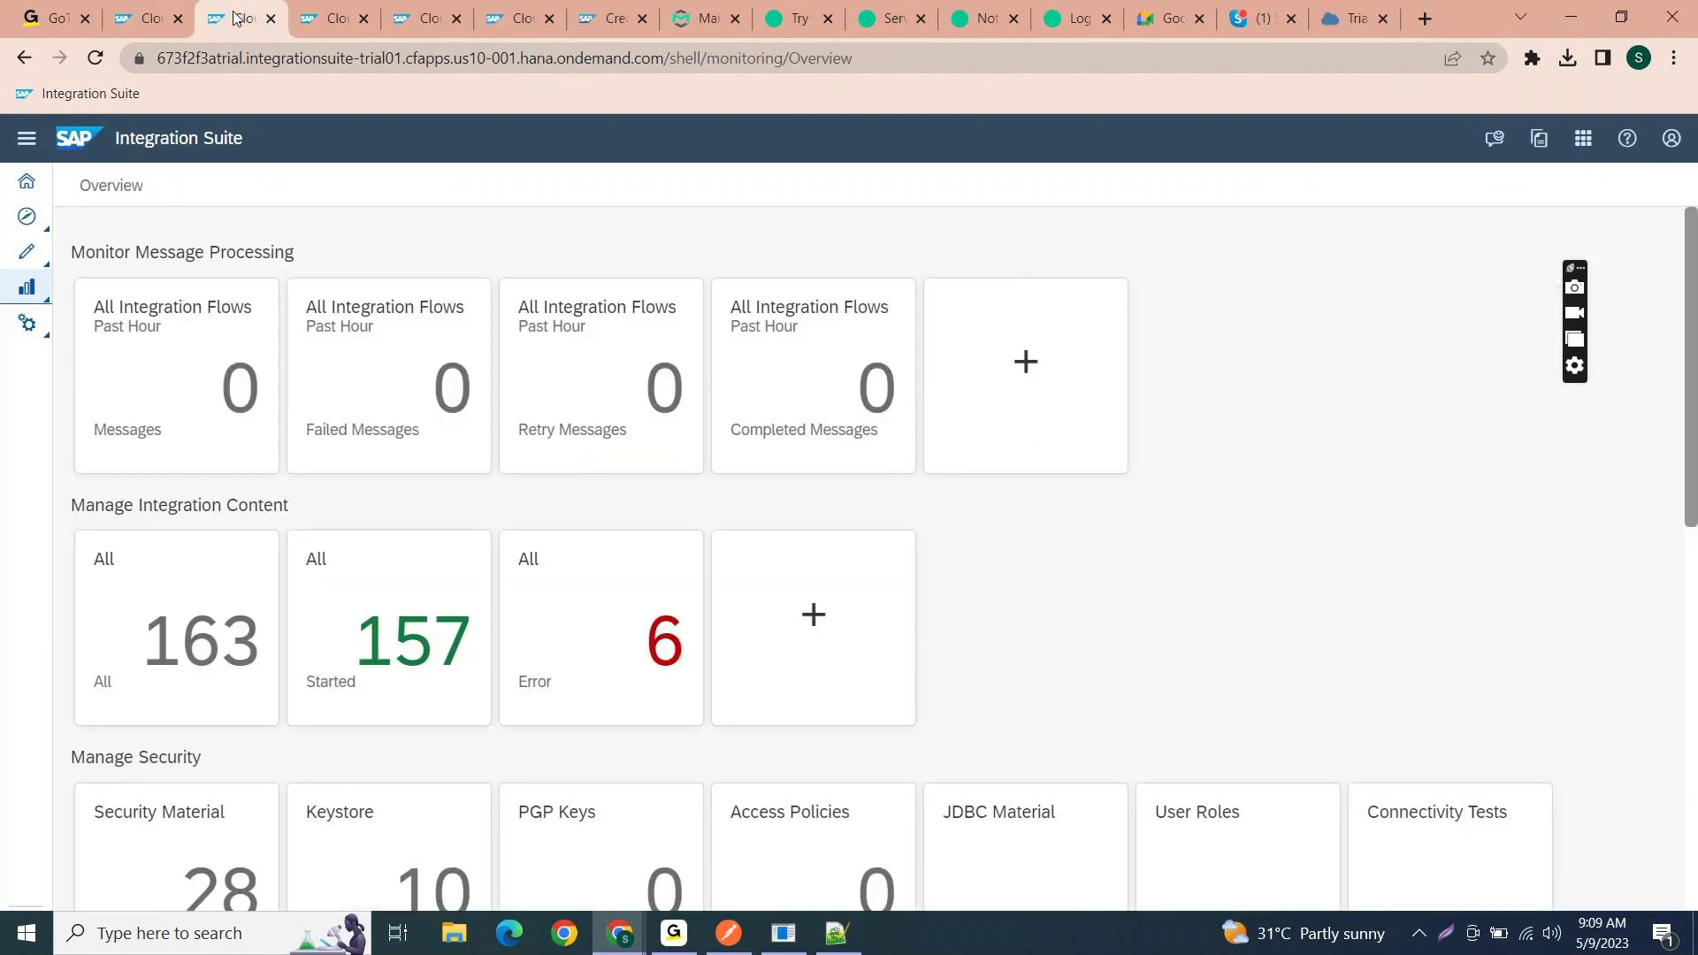
pyautogui.scroll(-4, 389, 619)
pyautogui.click(204, 577)
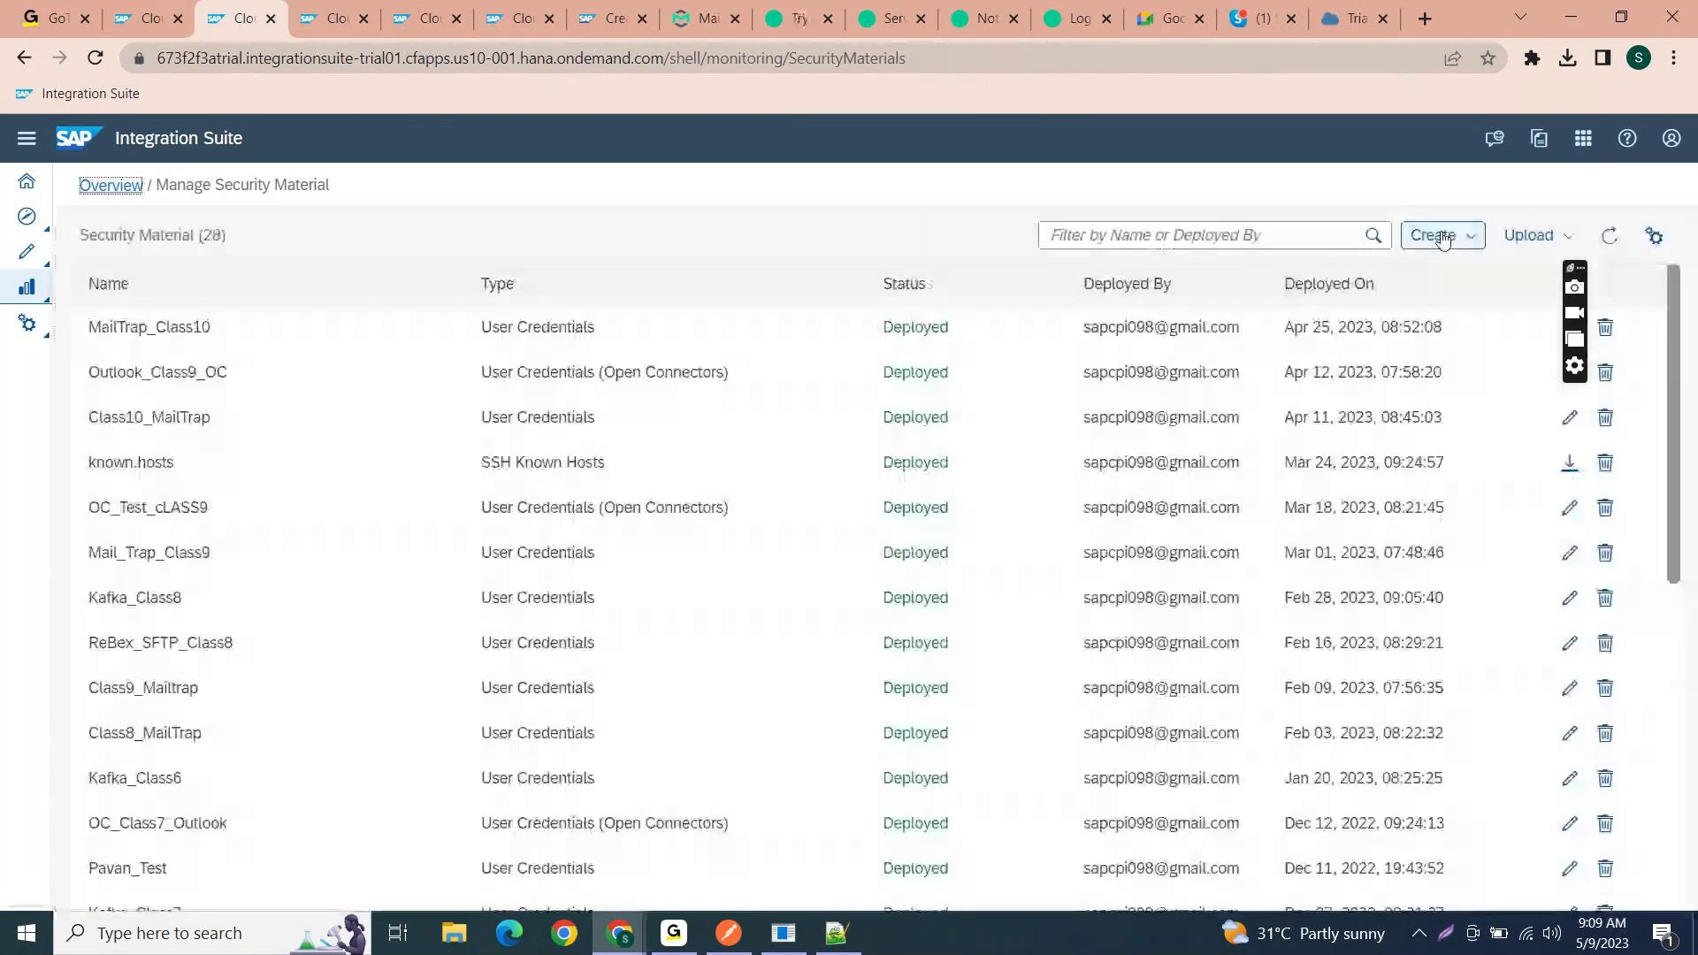
pyautogui.click(1441, 236)
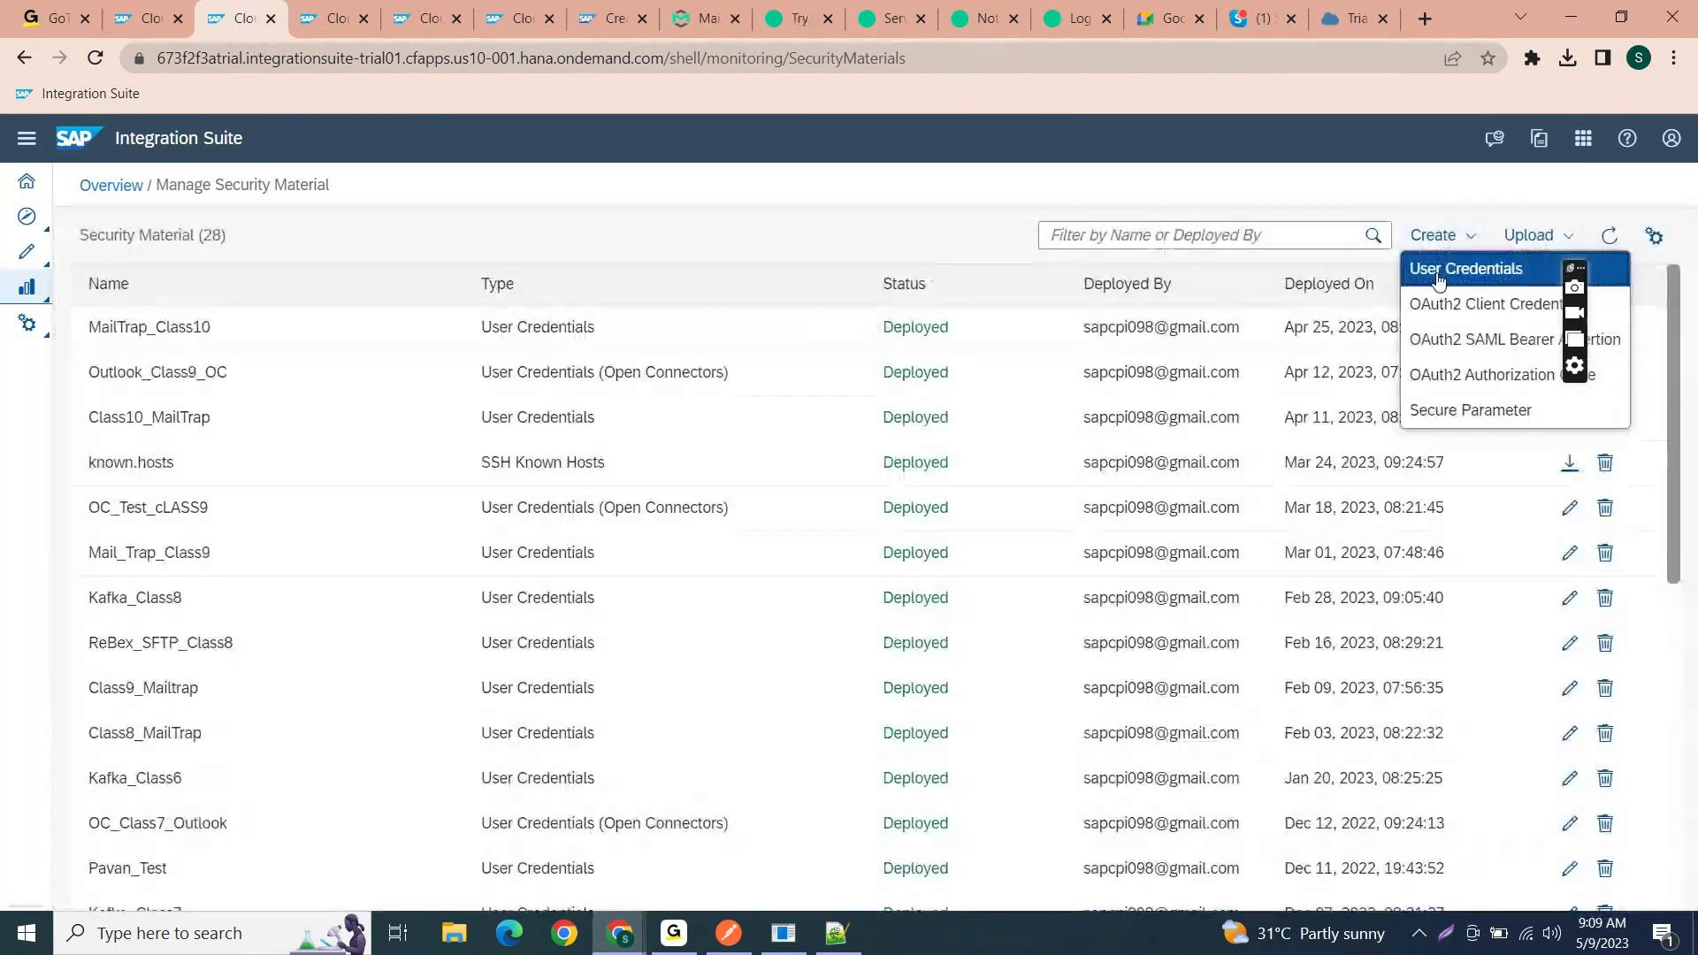
pyautogui.click(1436, 270)
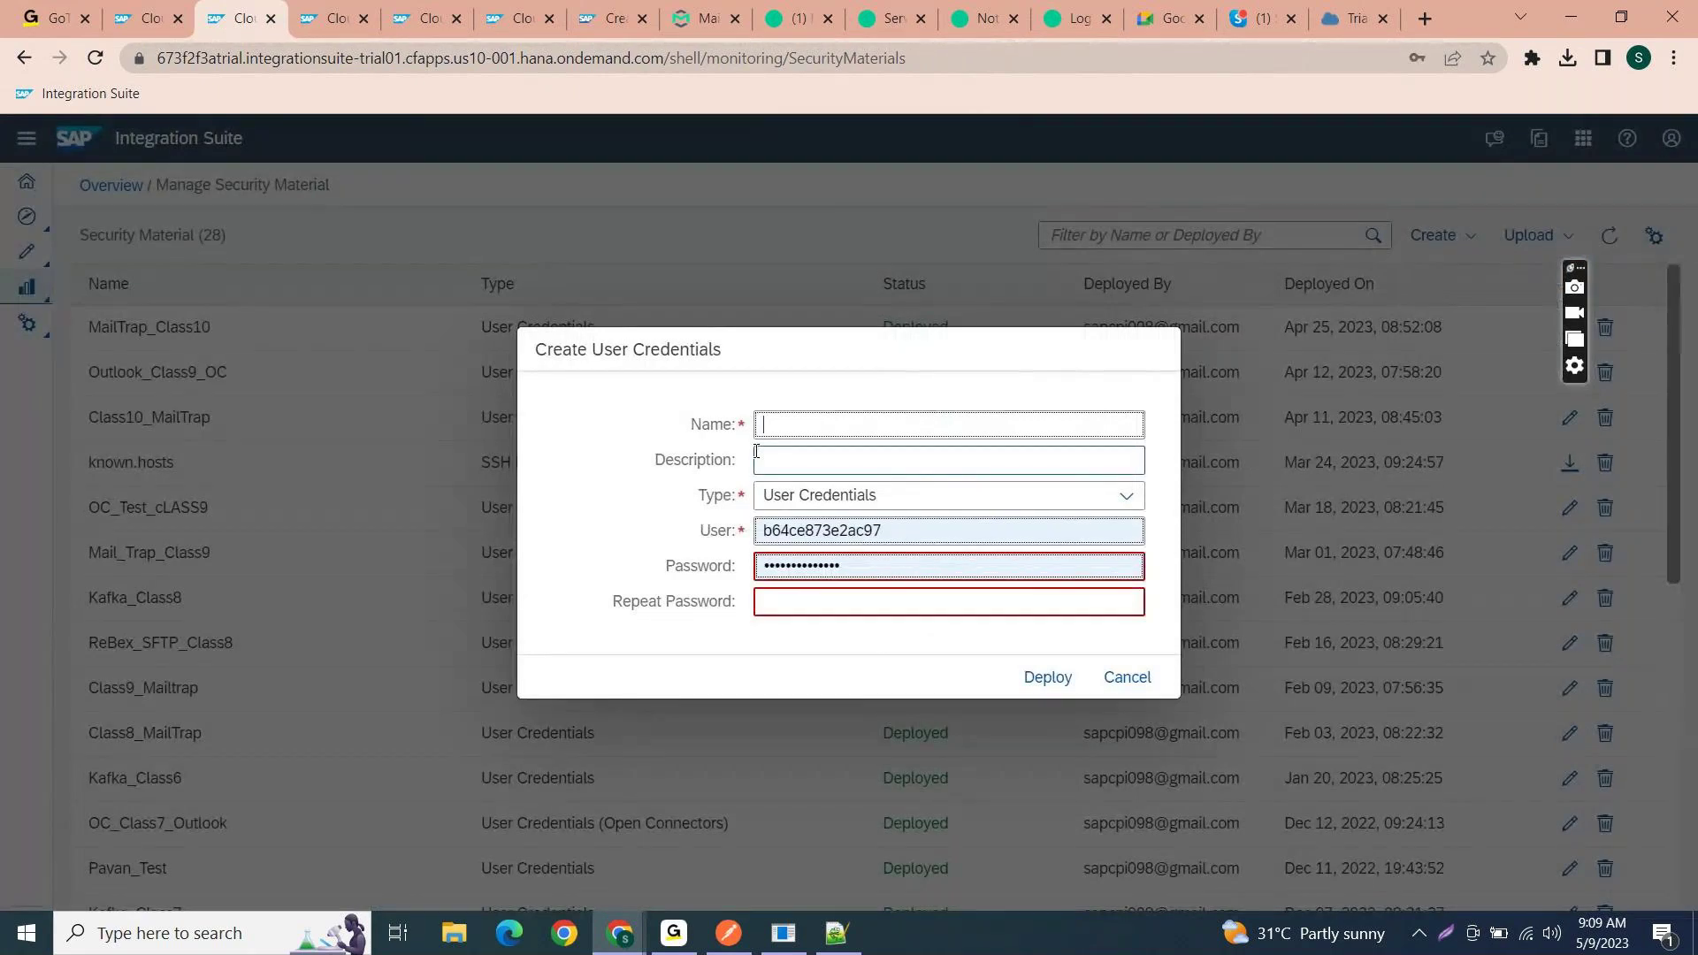
pyautogui.hotkey('ctrl', 'v')
pyautogui.hotkey('ctrl', 'a')
pyautogui.press('BackSpace')
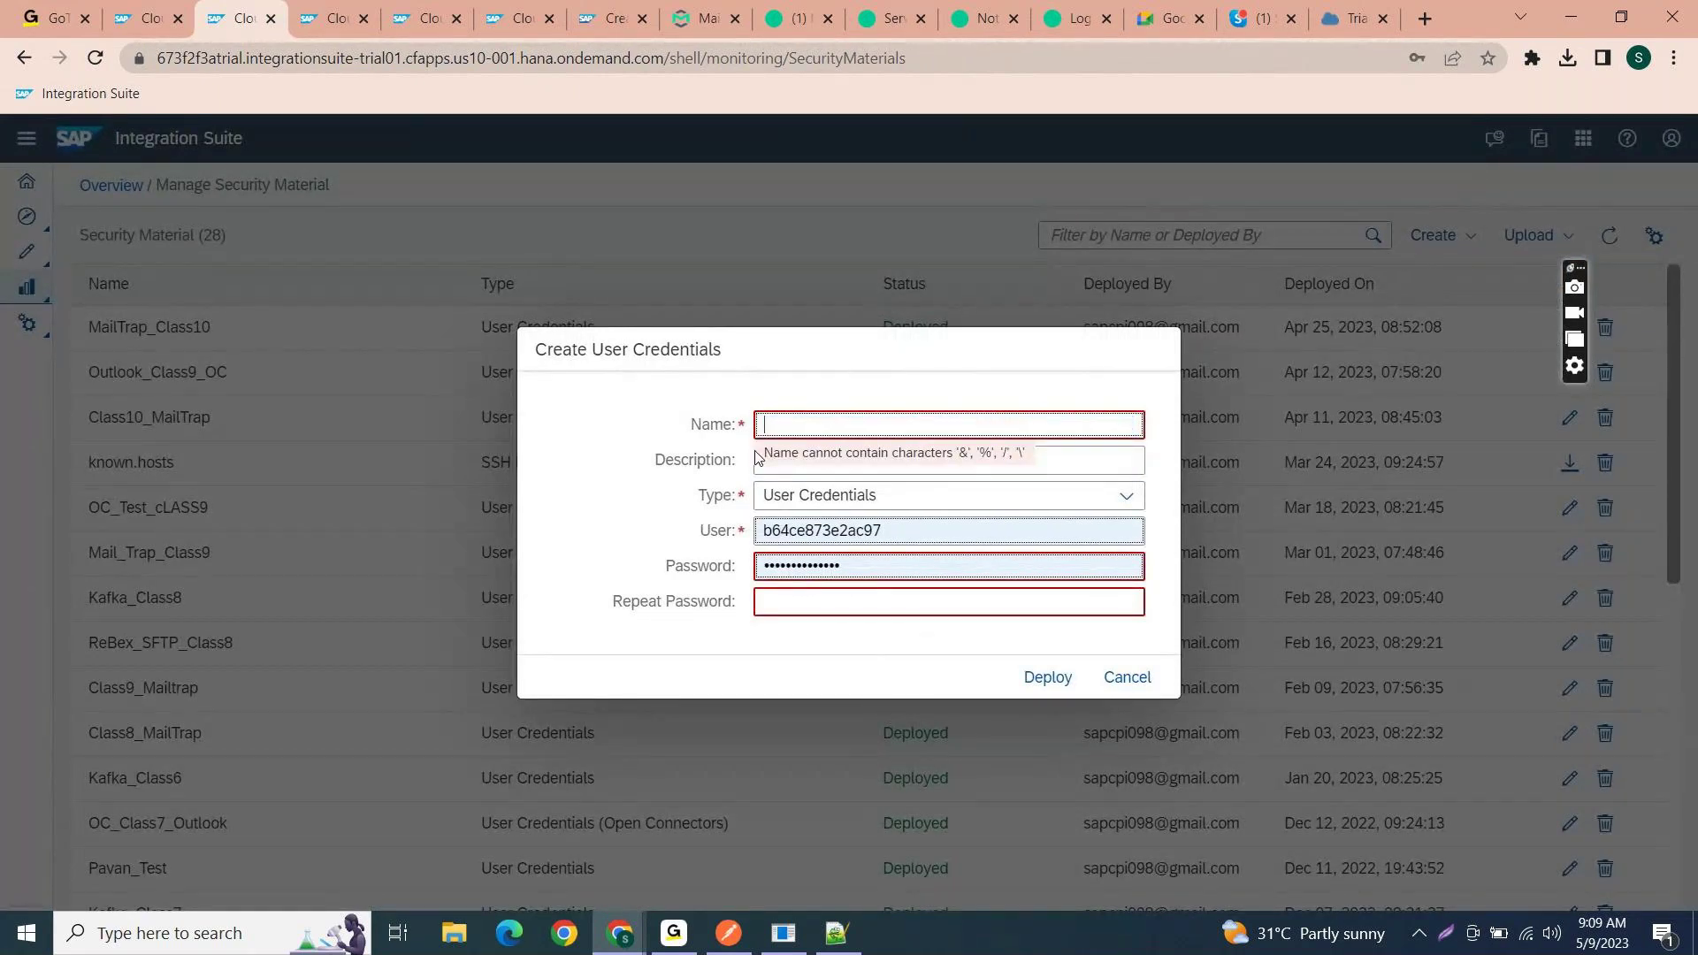
pyautogui.write('AEM_User')
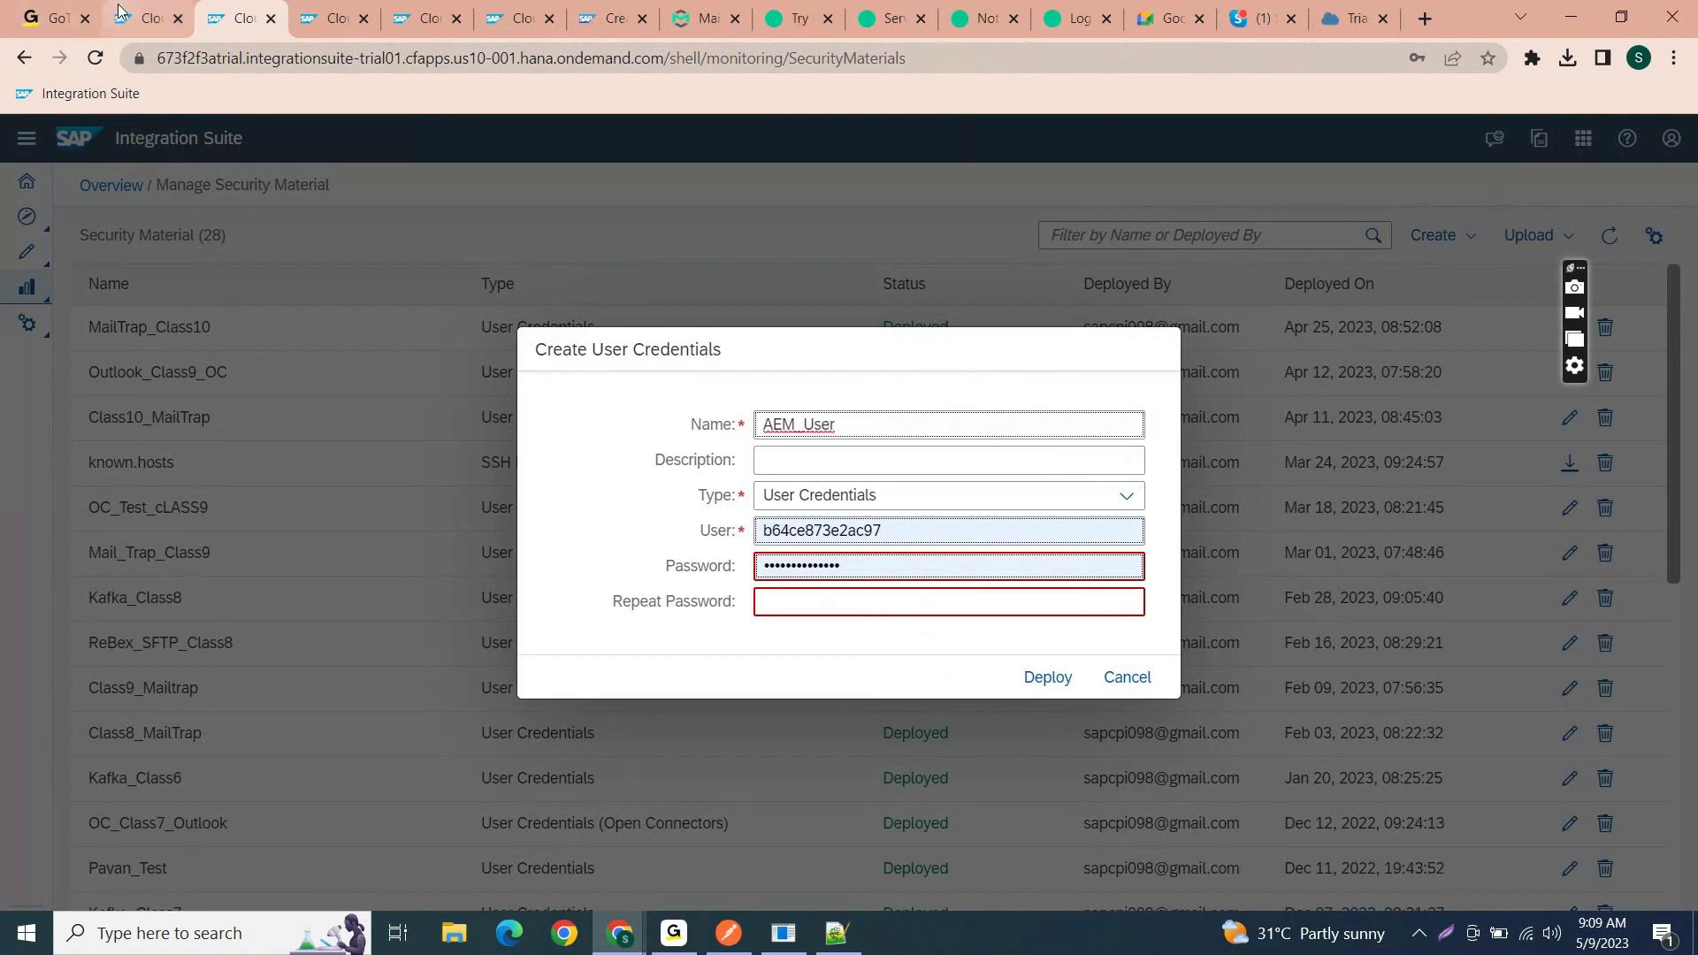
# - Check the credential name the IF_AEM_Testing HTTP receiver uses
pyautogui.click(119, 11)
pyautogui.click(237, 602)
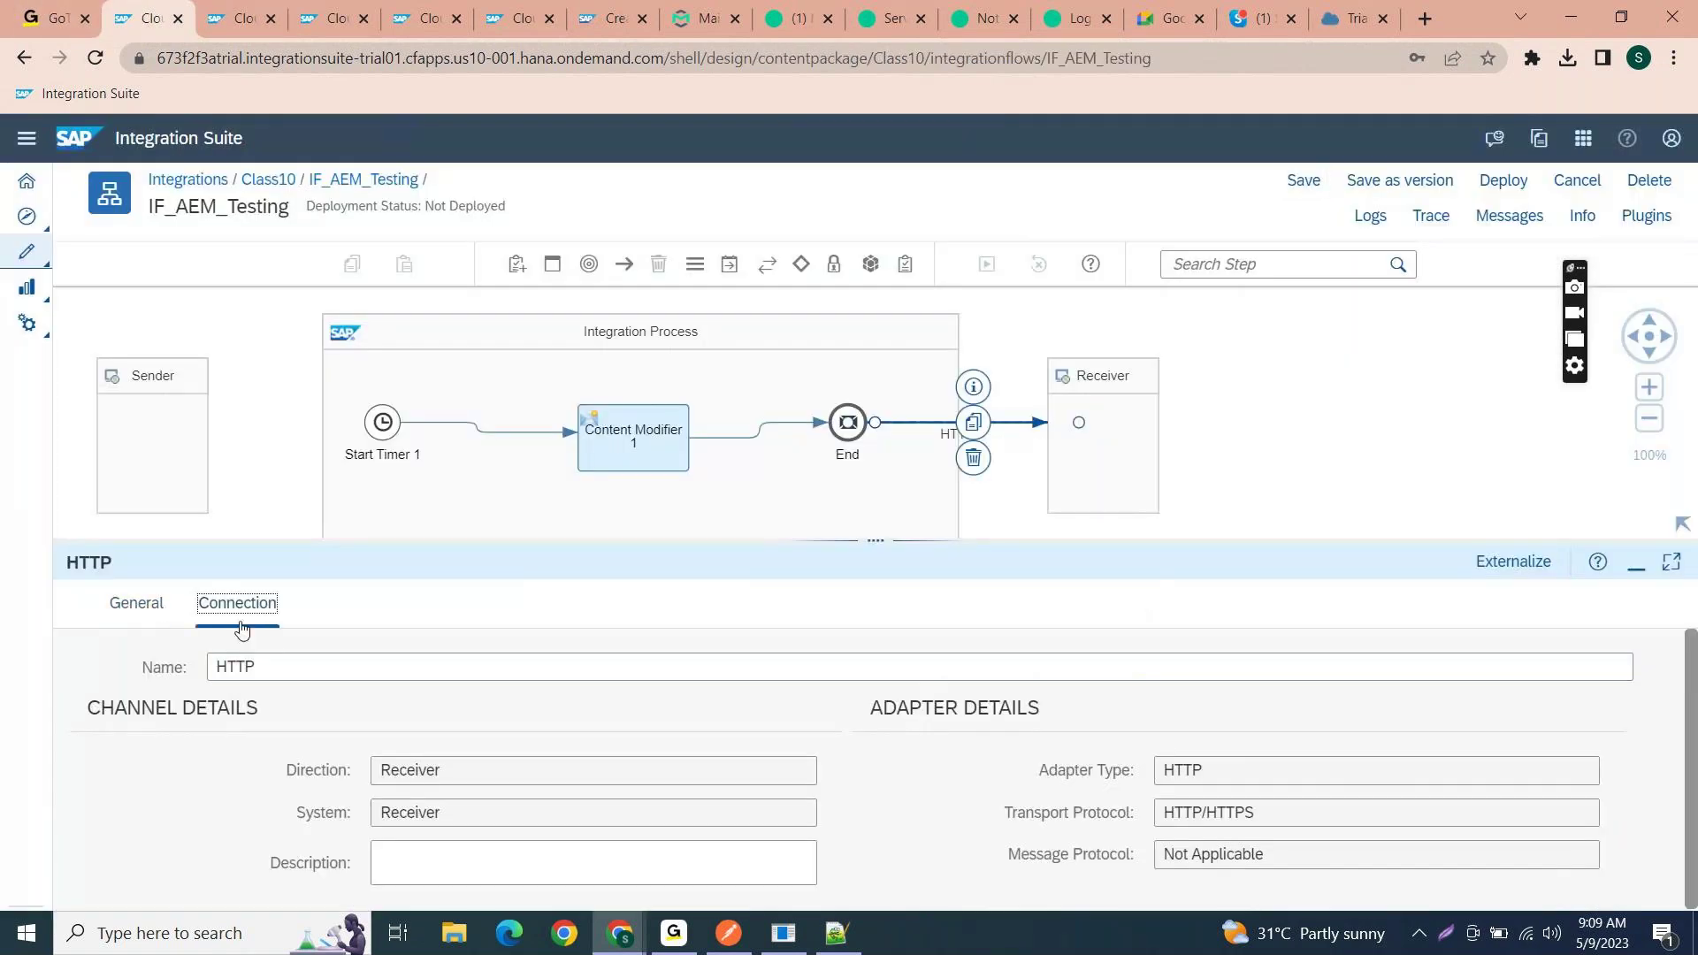
pyautogui.scroll(-2, 461, 793)
pyautogui.click(434, 798)
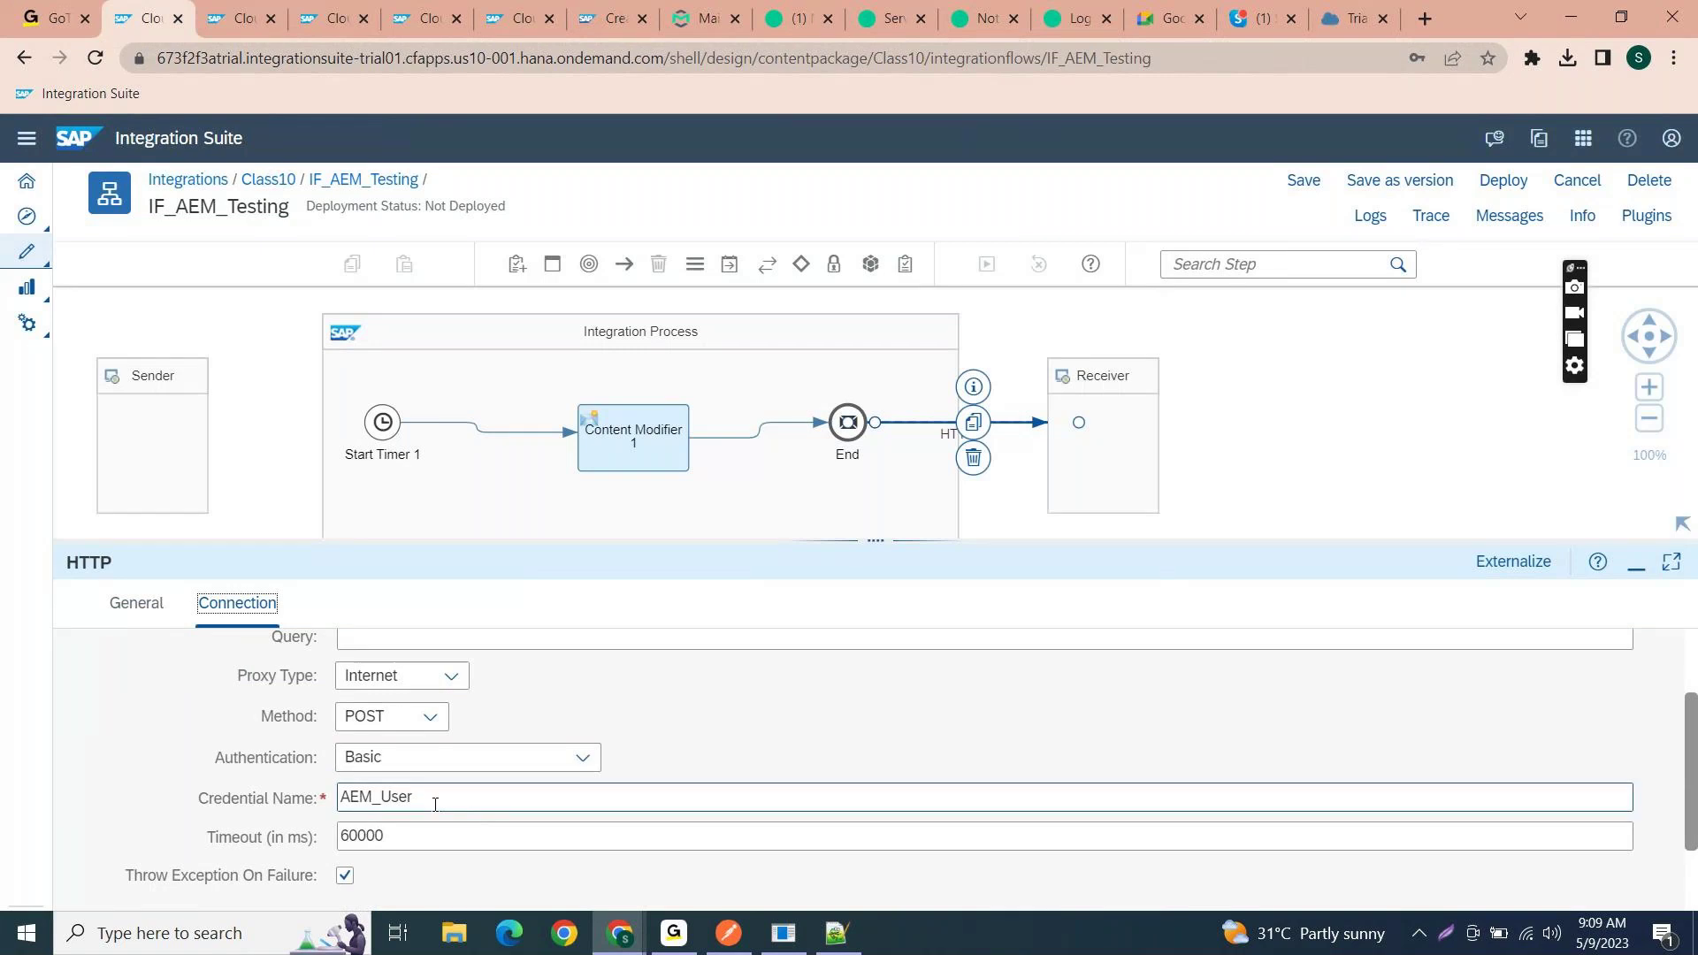
# - Clear the prefilled User and Password values in the AEM_User credential form
pyautogui.click(239, 18)
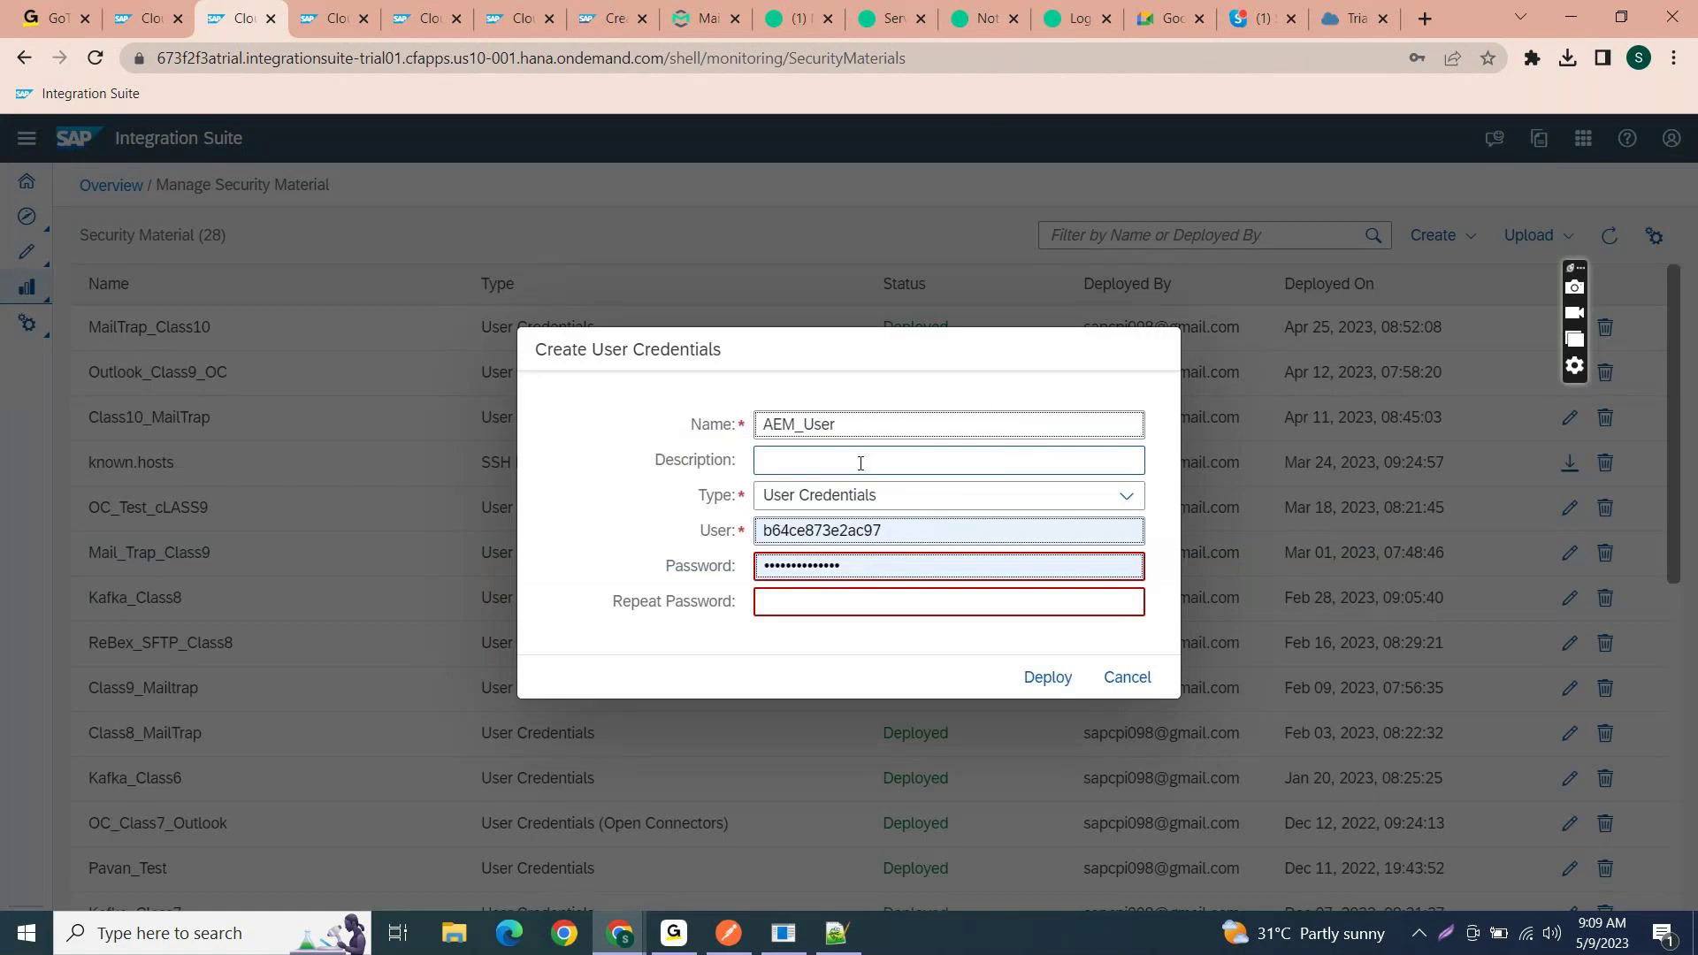
pyautogui.click(891, 530)
pyautogui.hotkey('ctrl', 'a')
pyautogui.press('BackSpace')
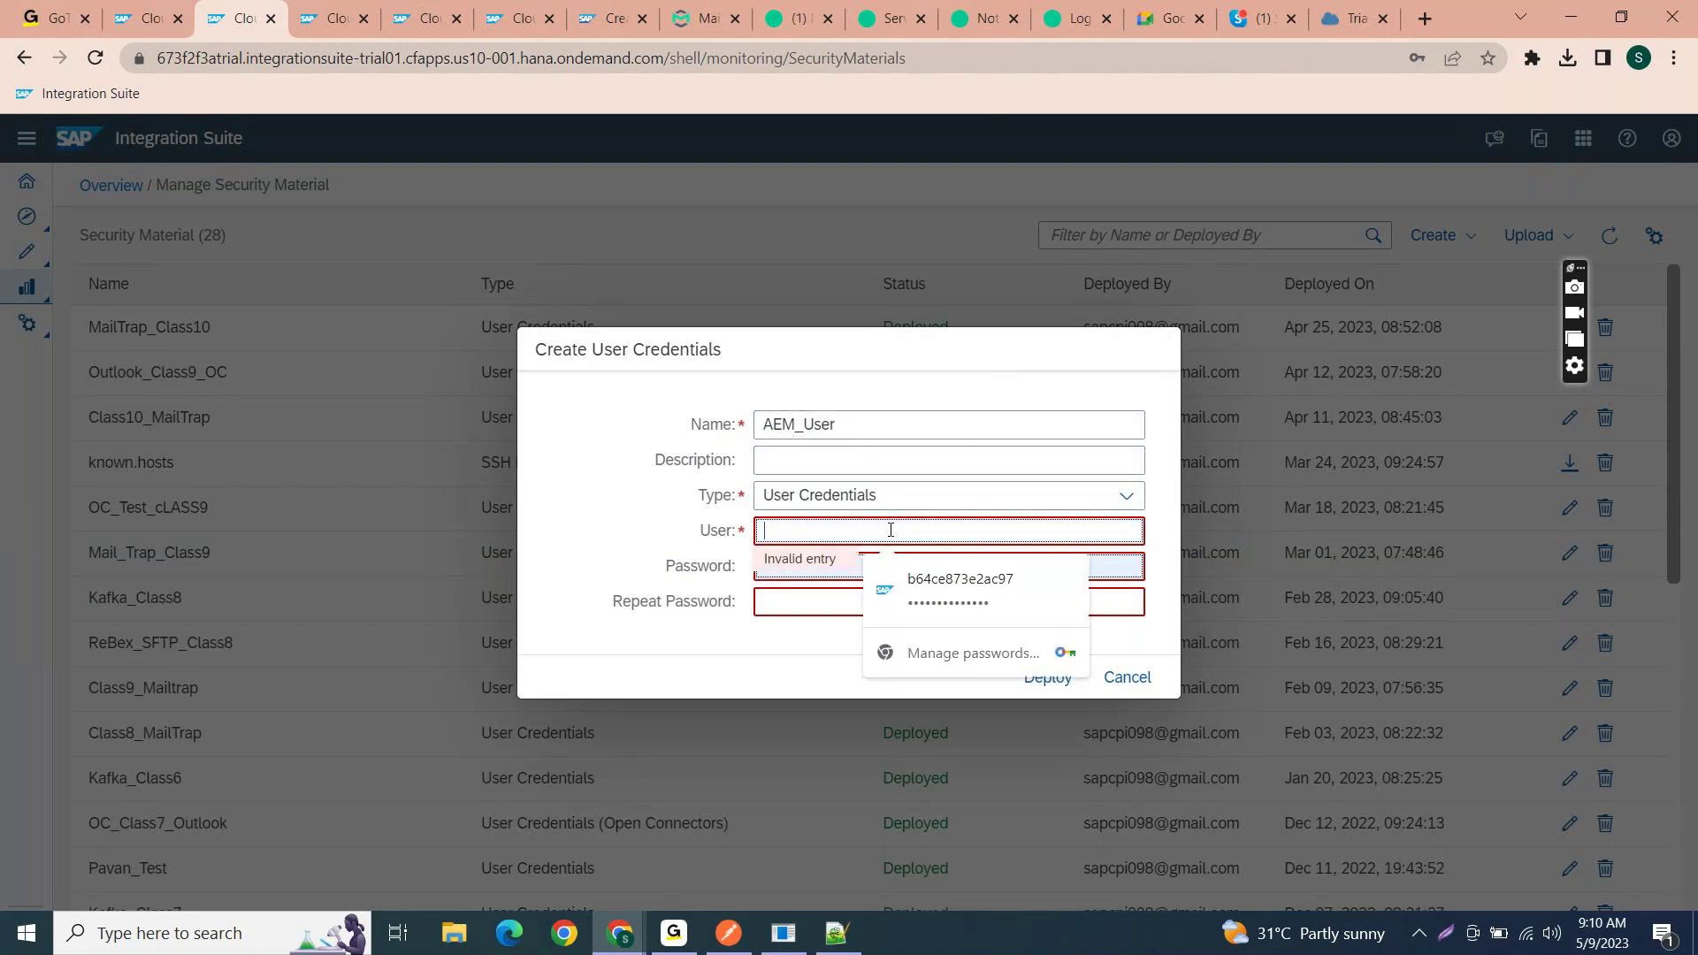
pyautogui.click(851, 565)
pyautogui.hotkey('ctrl', 'a')
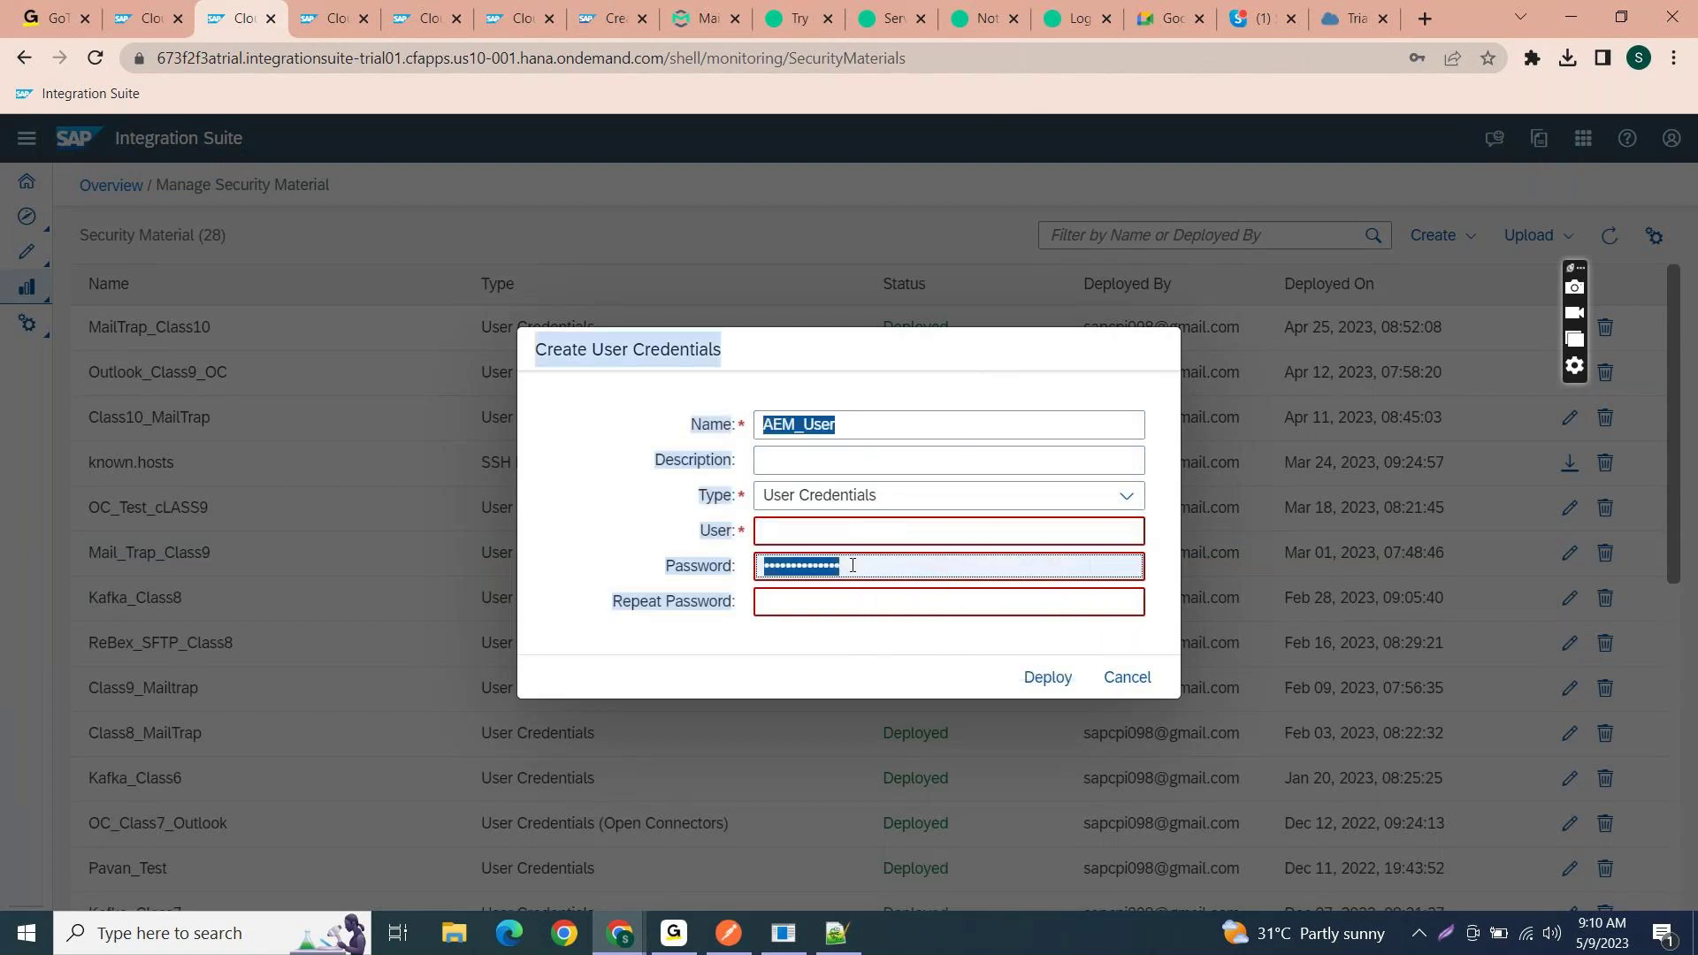
pyautogui.click(851, 565)
pyautogui.hotkey('ctrl', 'a')
pyautogui.press('BackSpace')
pyautogui.click(842, 530)
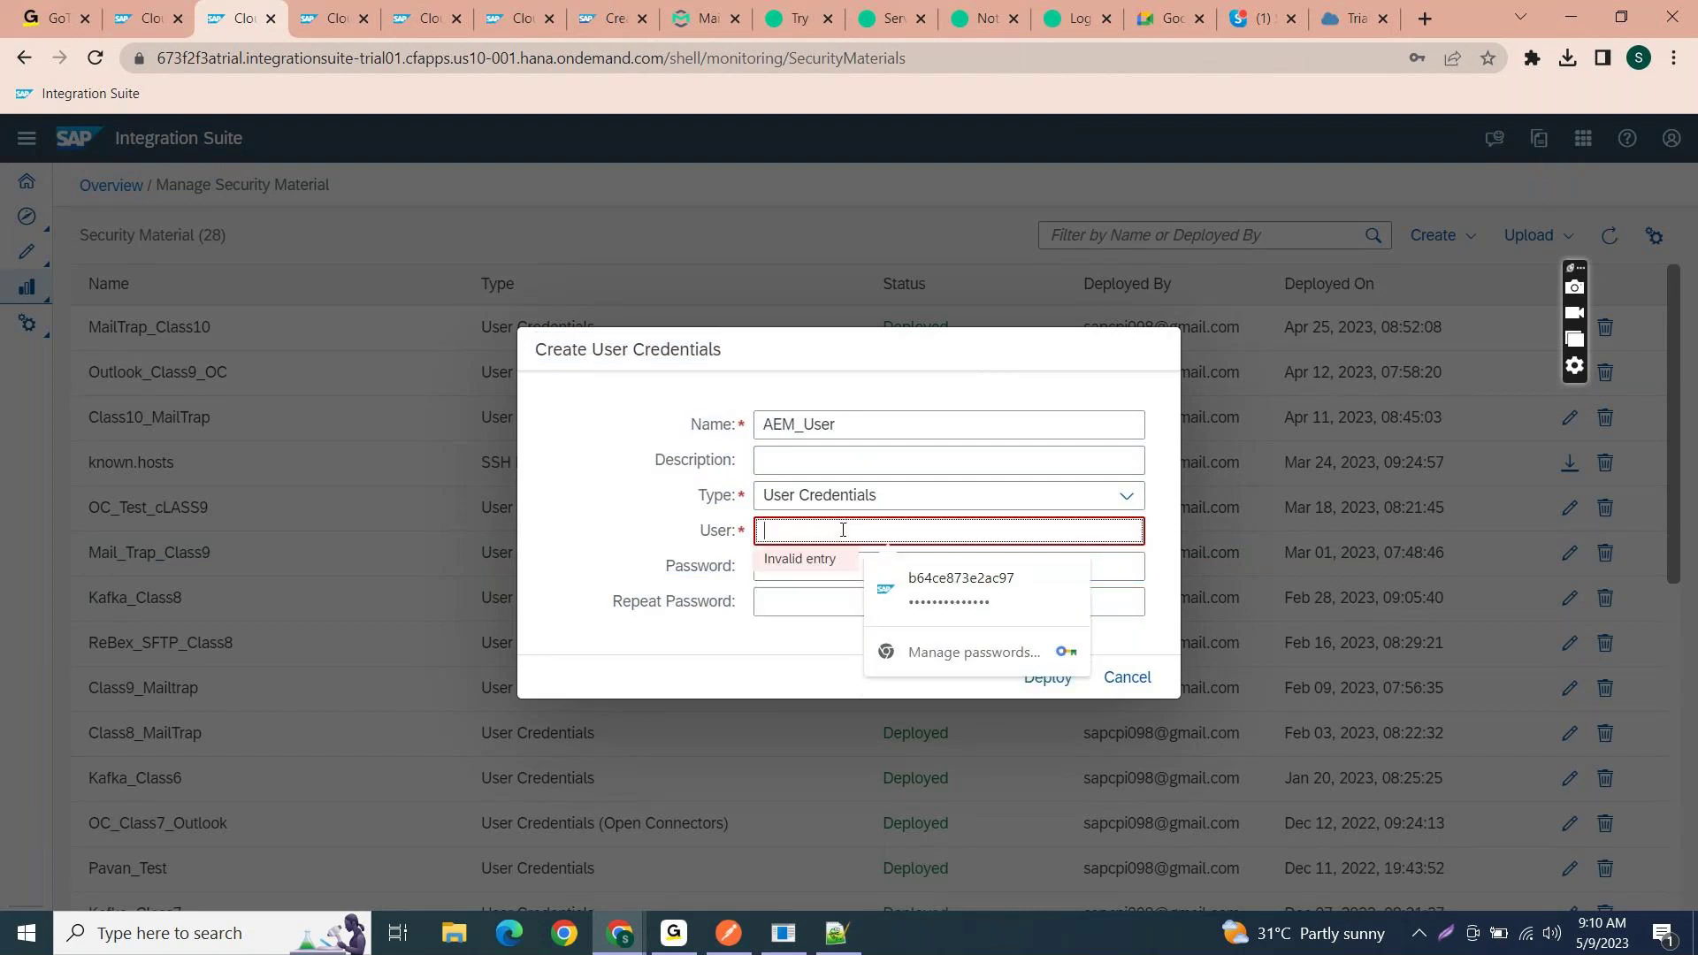
pyautogui.hotkey('alt', 'Tab')
pyautogui.hotkey('alt', 'Tab')
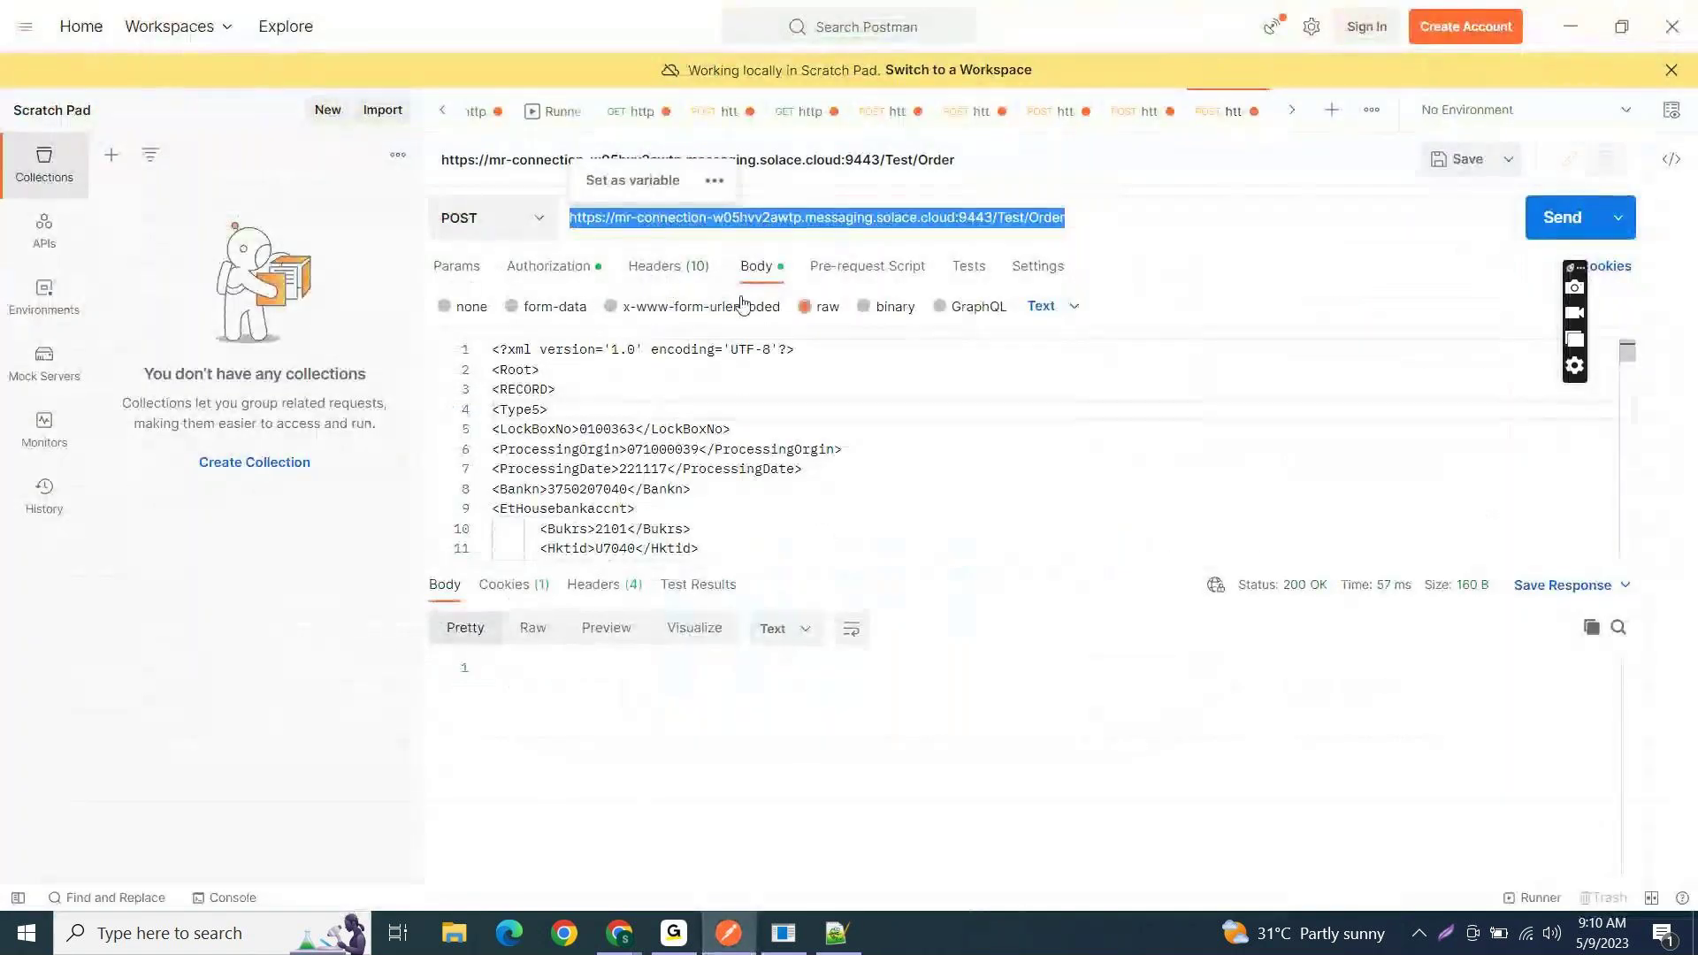
# - Copy the REST connection username from the Solace service's connection details into the credential
pyautogui.moveTo(606, 946)
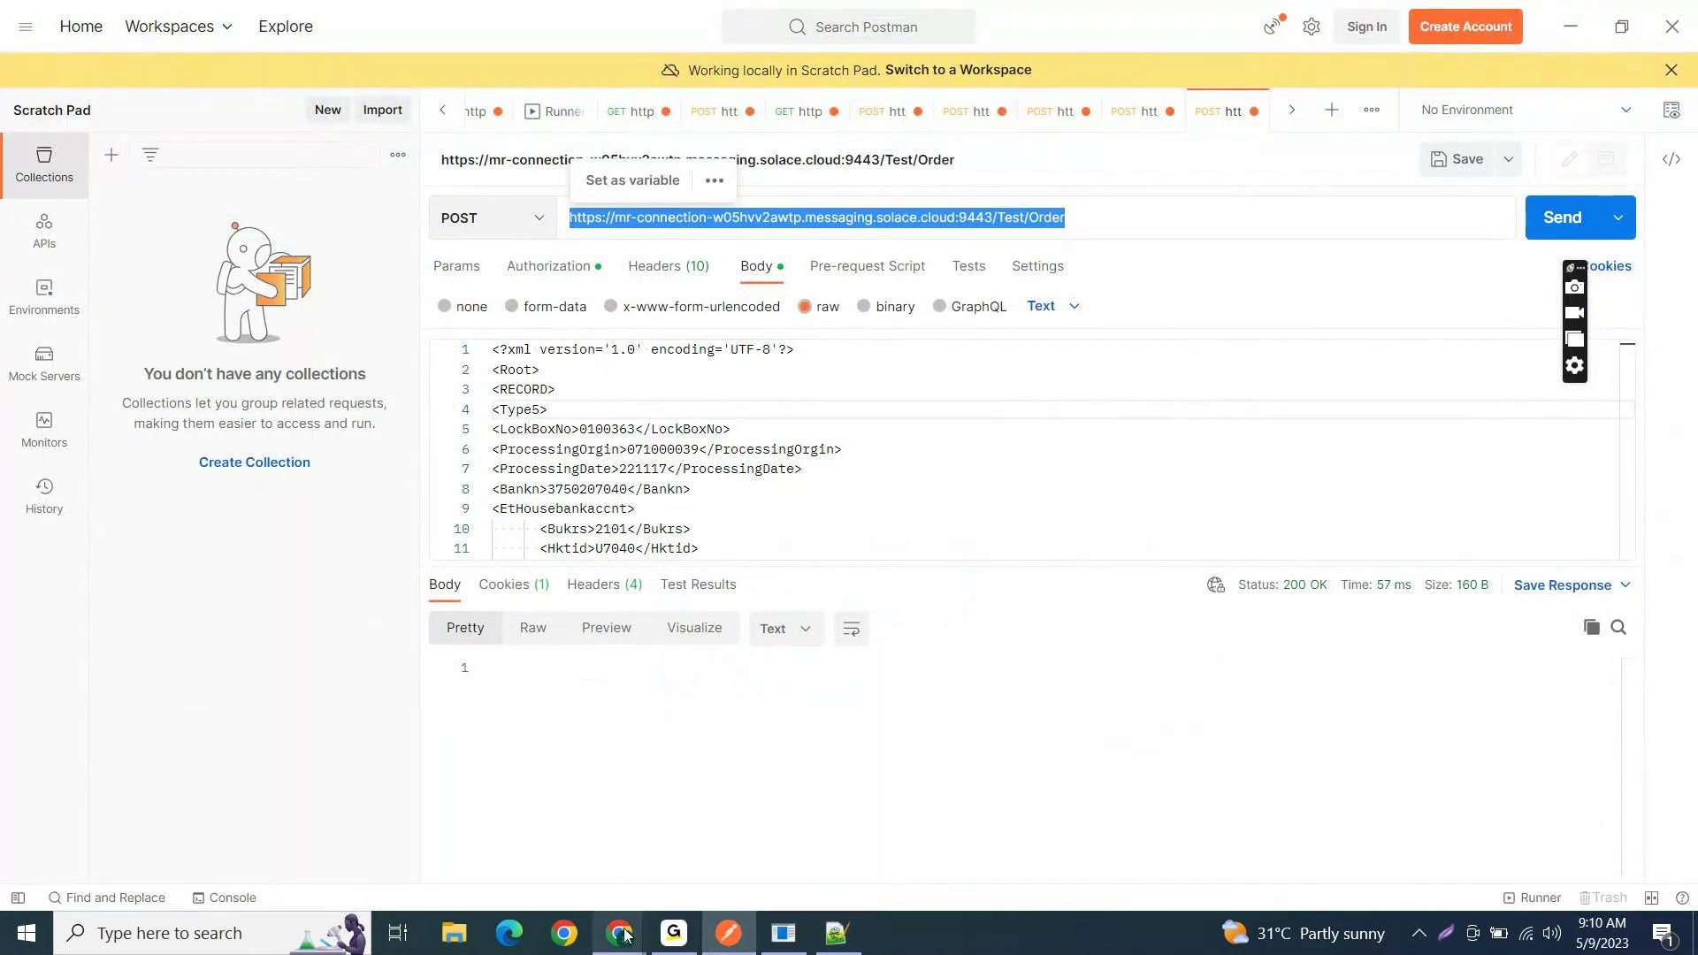
pyautogui.click(701, 867)
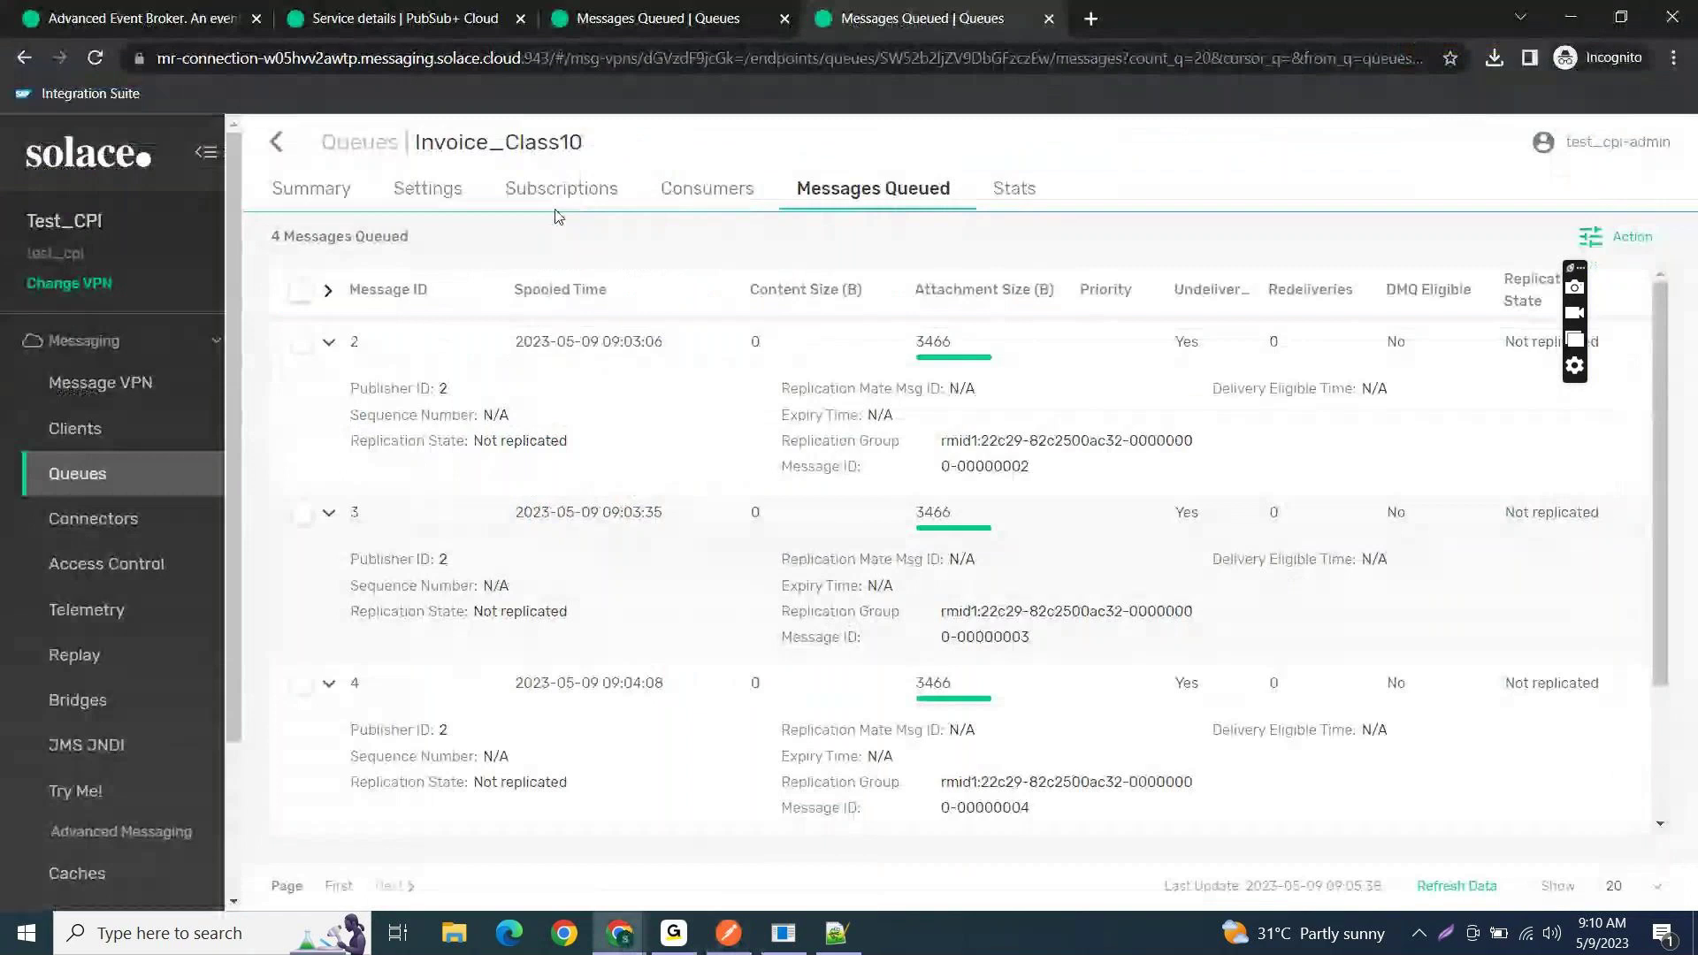
pyautogui.click(394, 12)
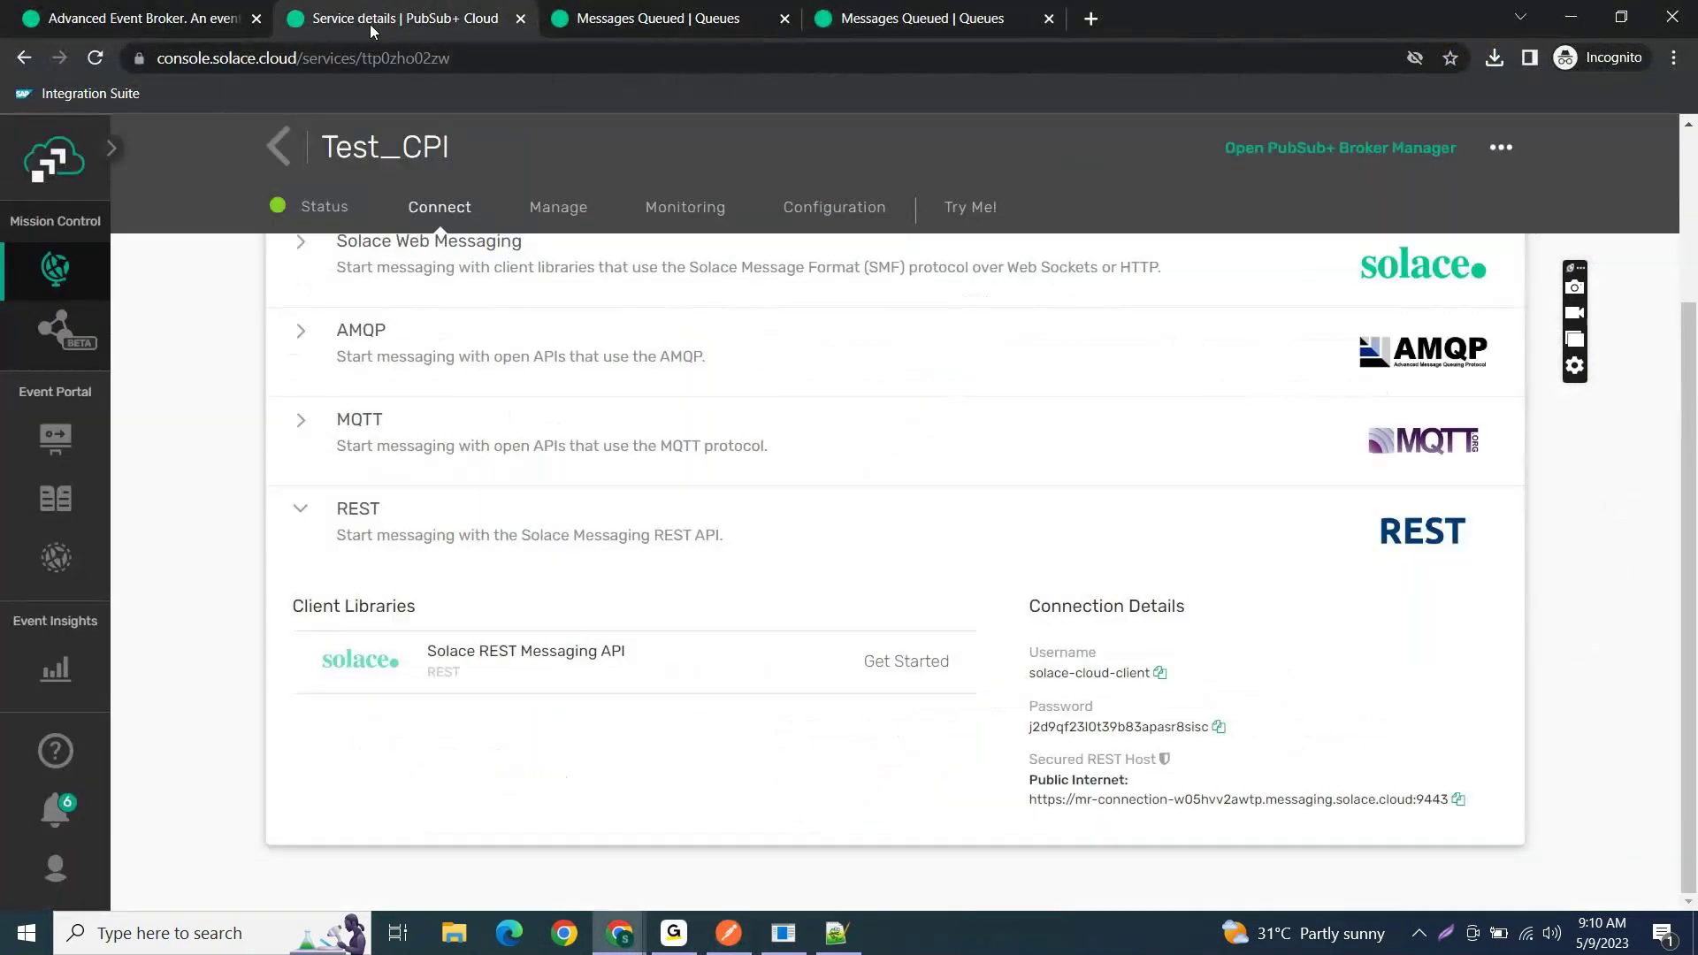
pyautogui.click(1159, 673)
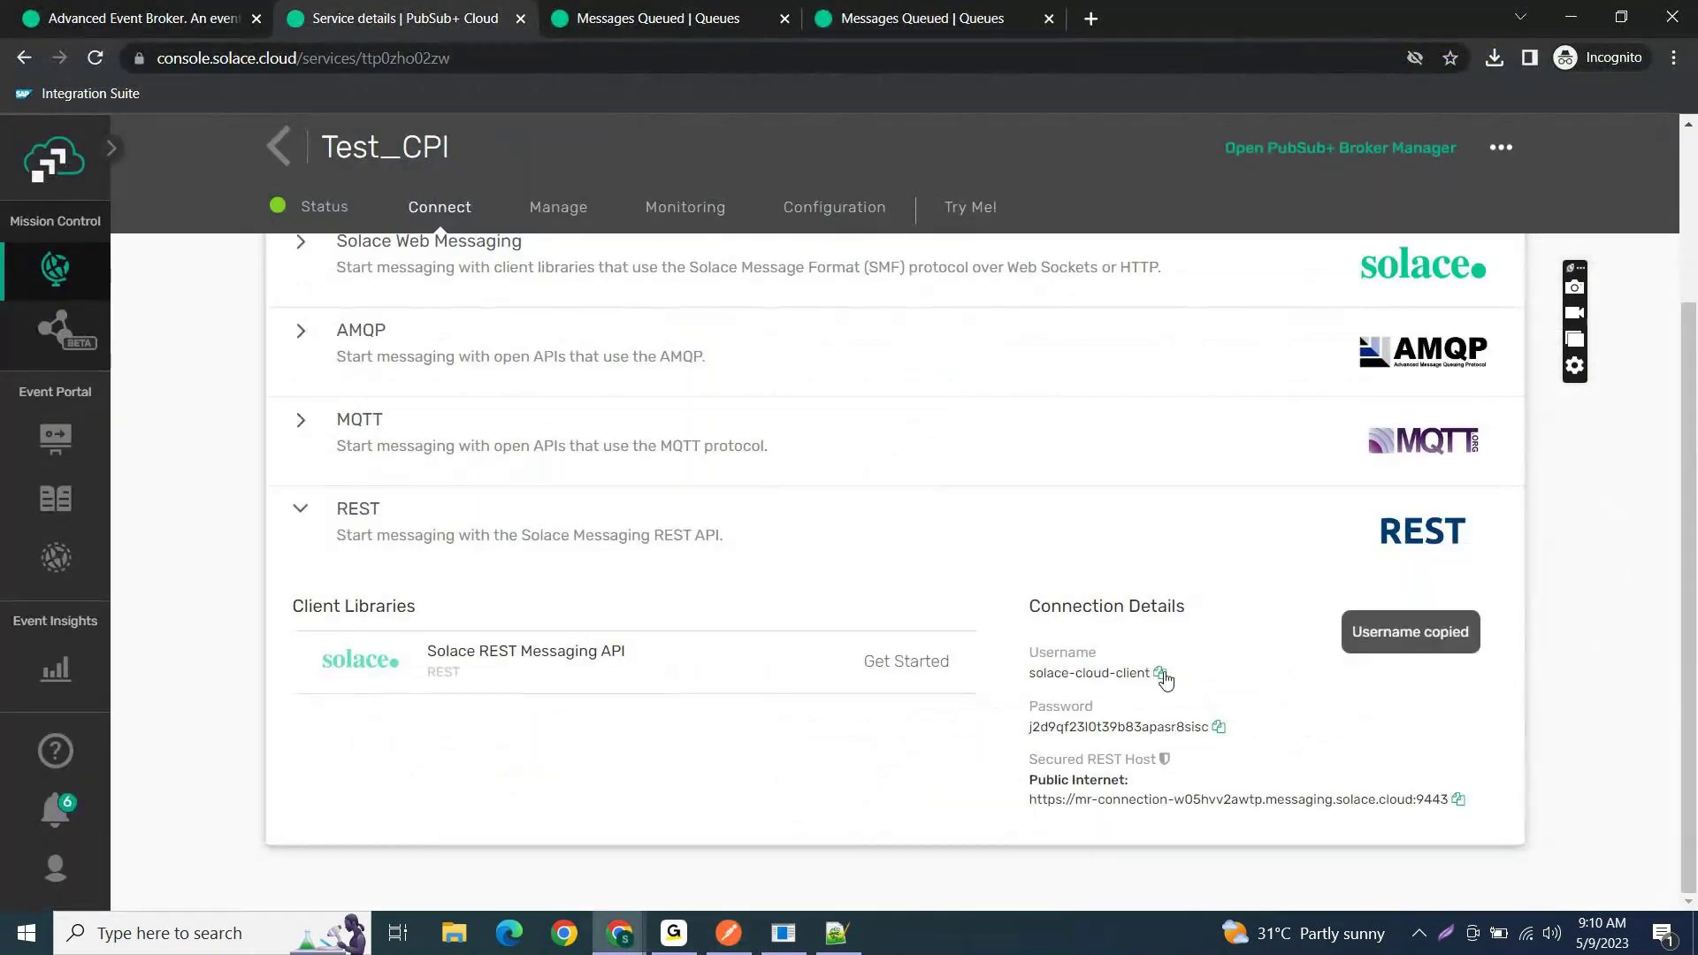
pyautogui.hotkey('alt', 'Tab')
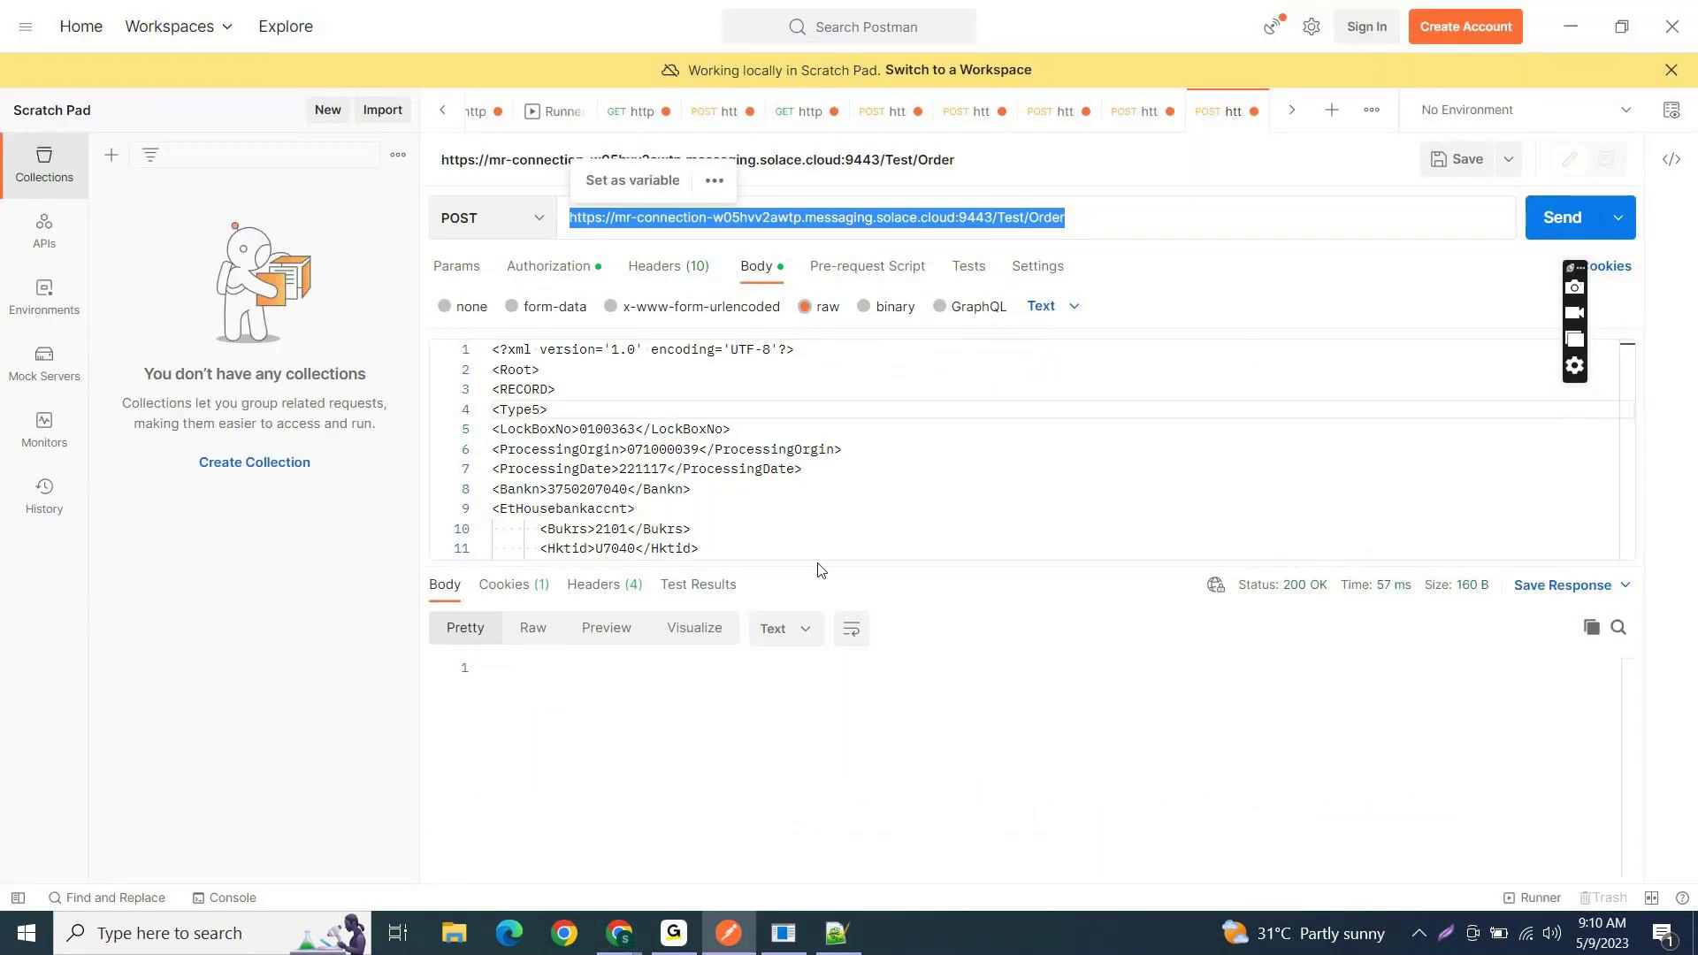
pyautogui.hotkey('alt', 'Tab')
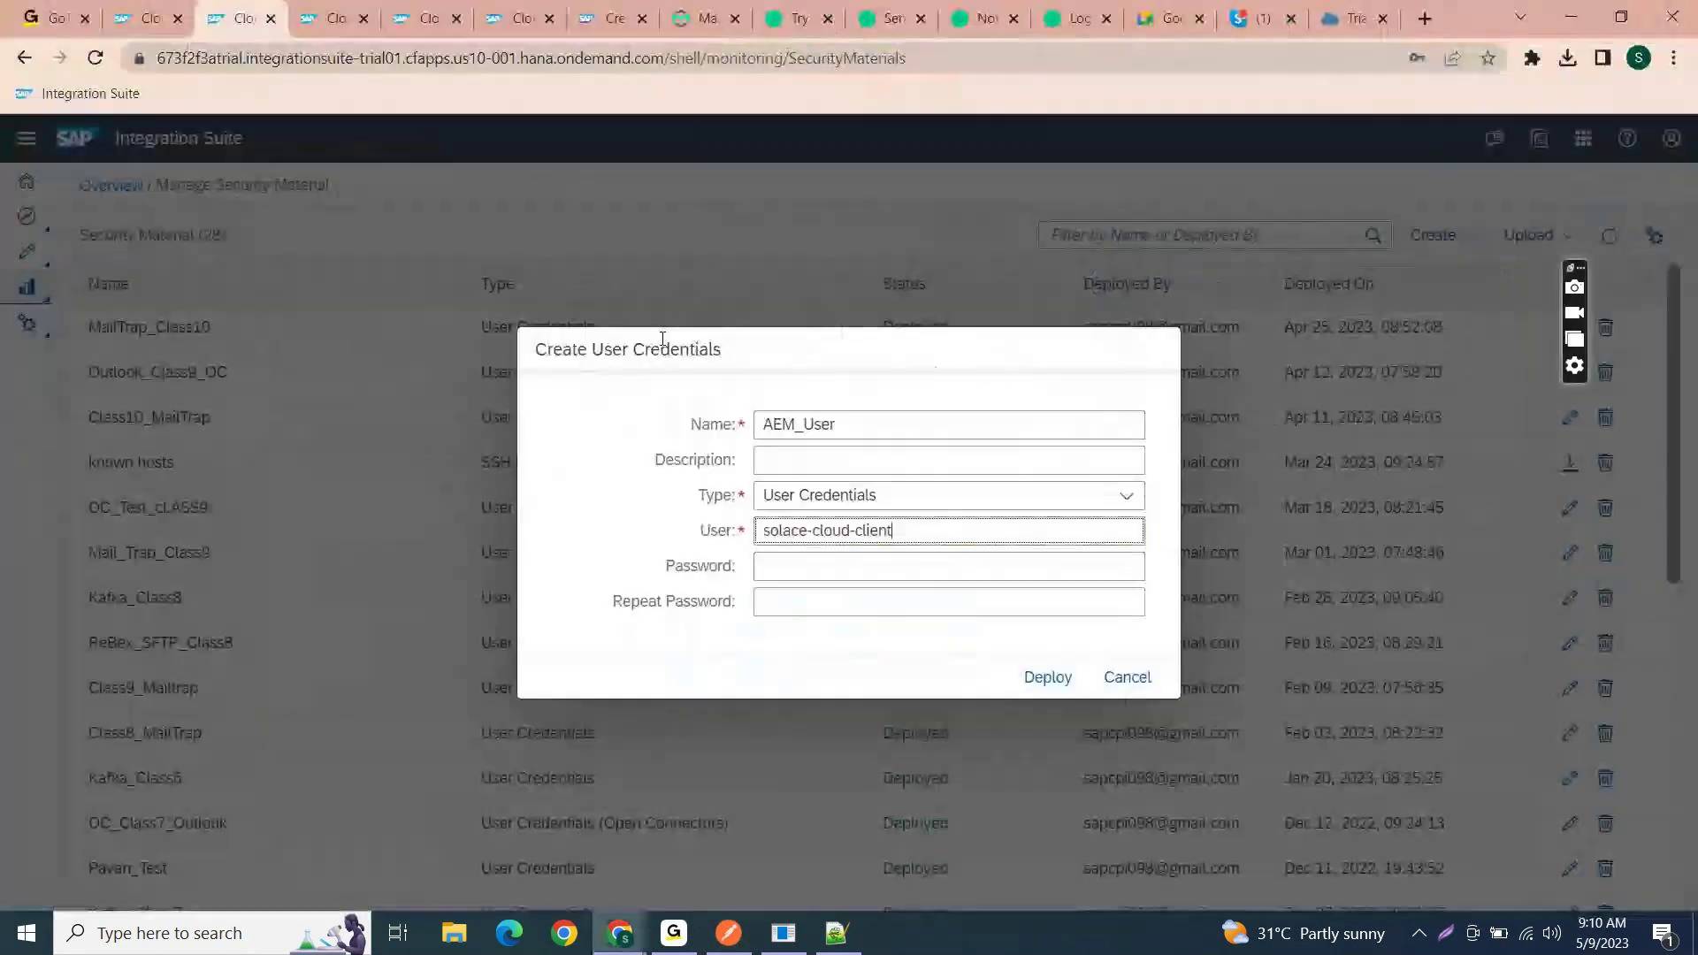
pyautogui.press('Tab')
pyautogui.hotkey('alt', 'Tab')
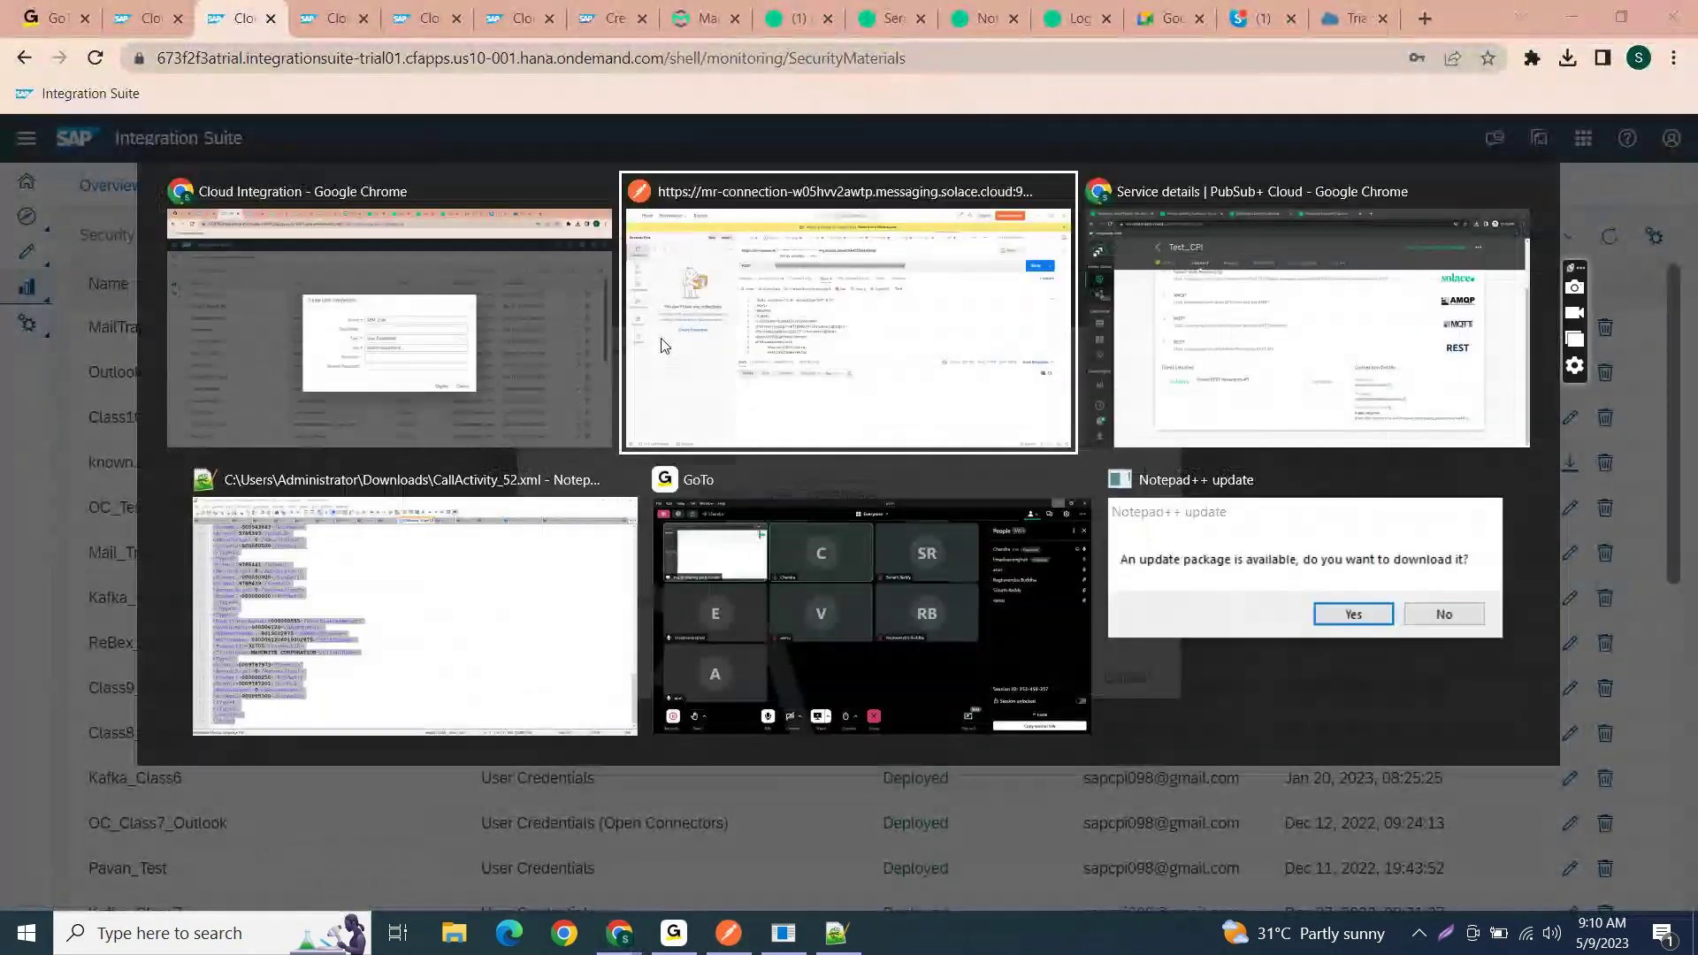
pyautogui.hotkey('alt', 'Tab')
pyautogui.press('Tab')
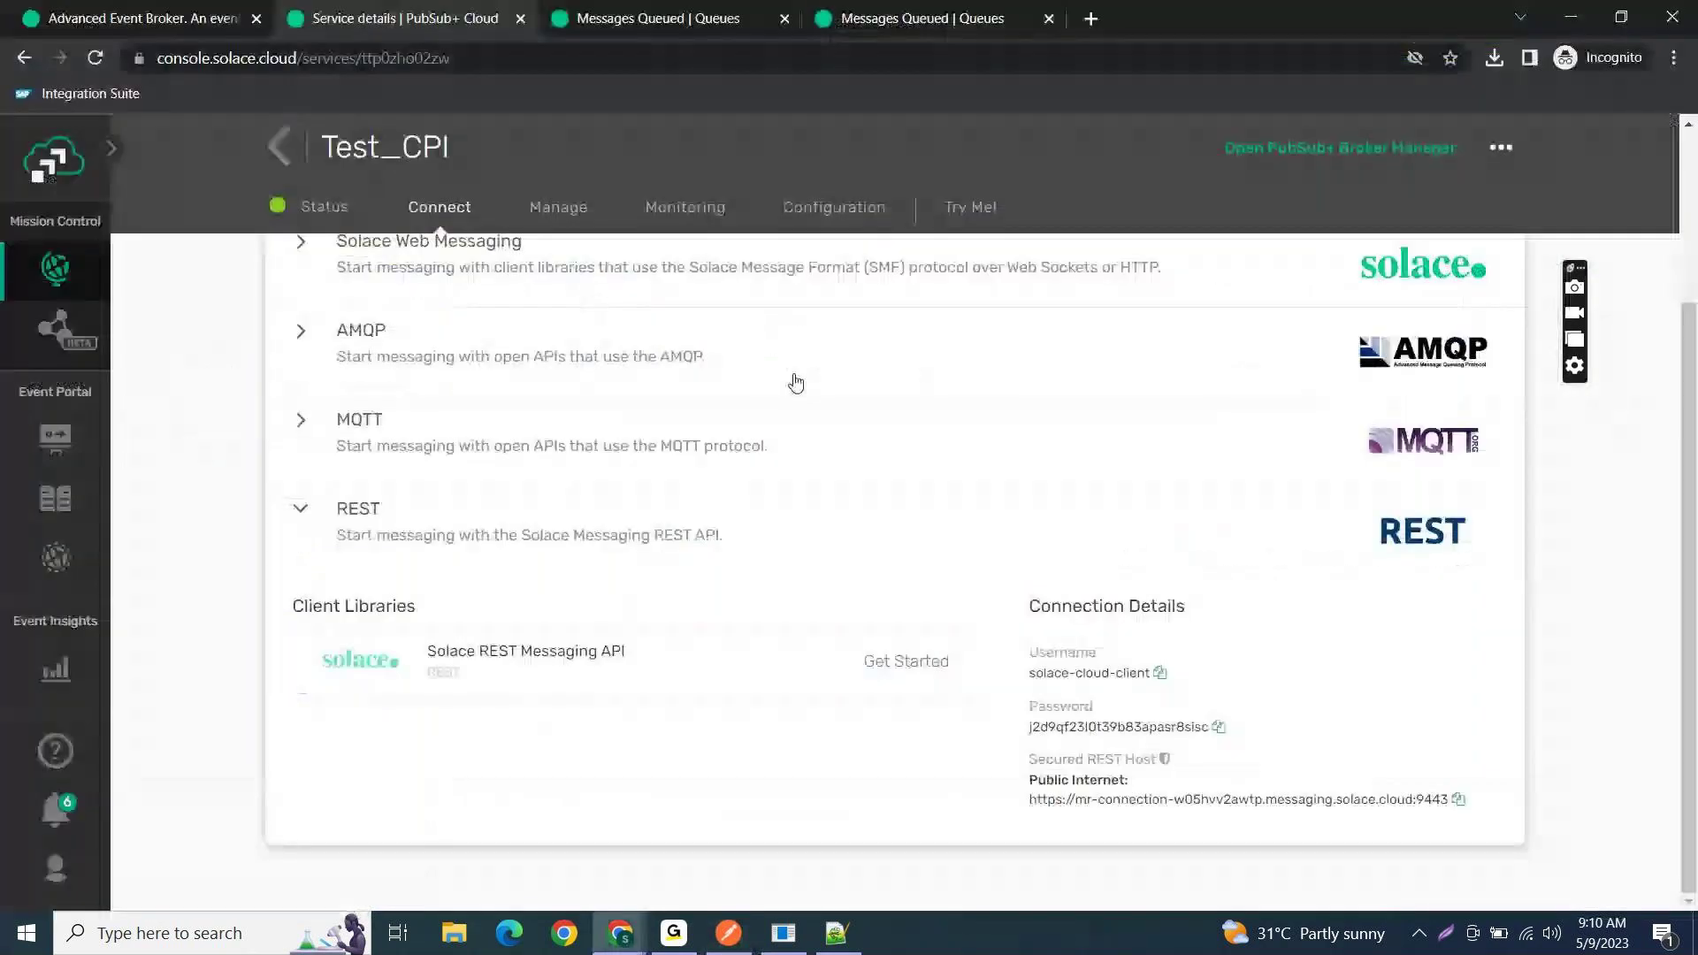
# - Paste the Solace REST password into Password and Repeat Password, then deploy AEM_User
pyautogui.click(1218, 729)
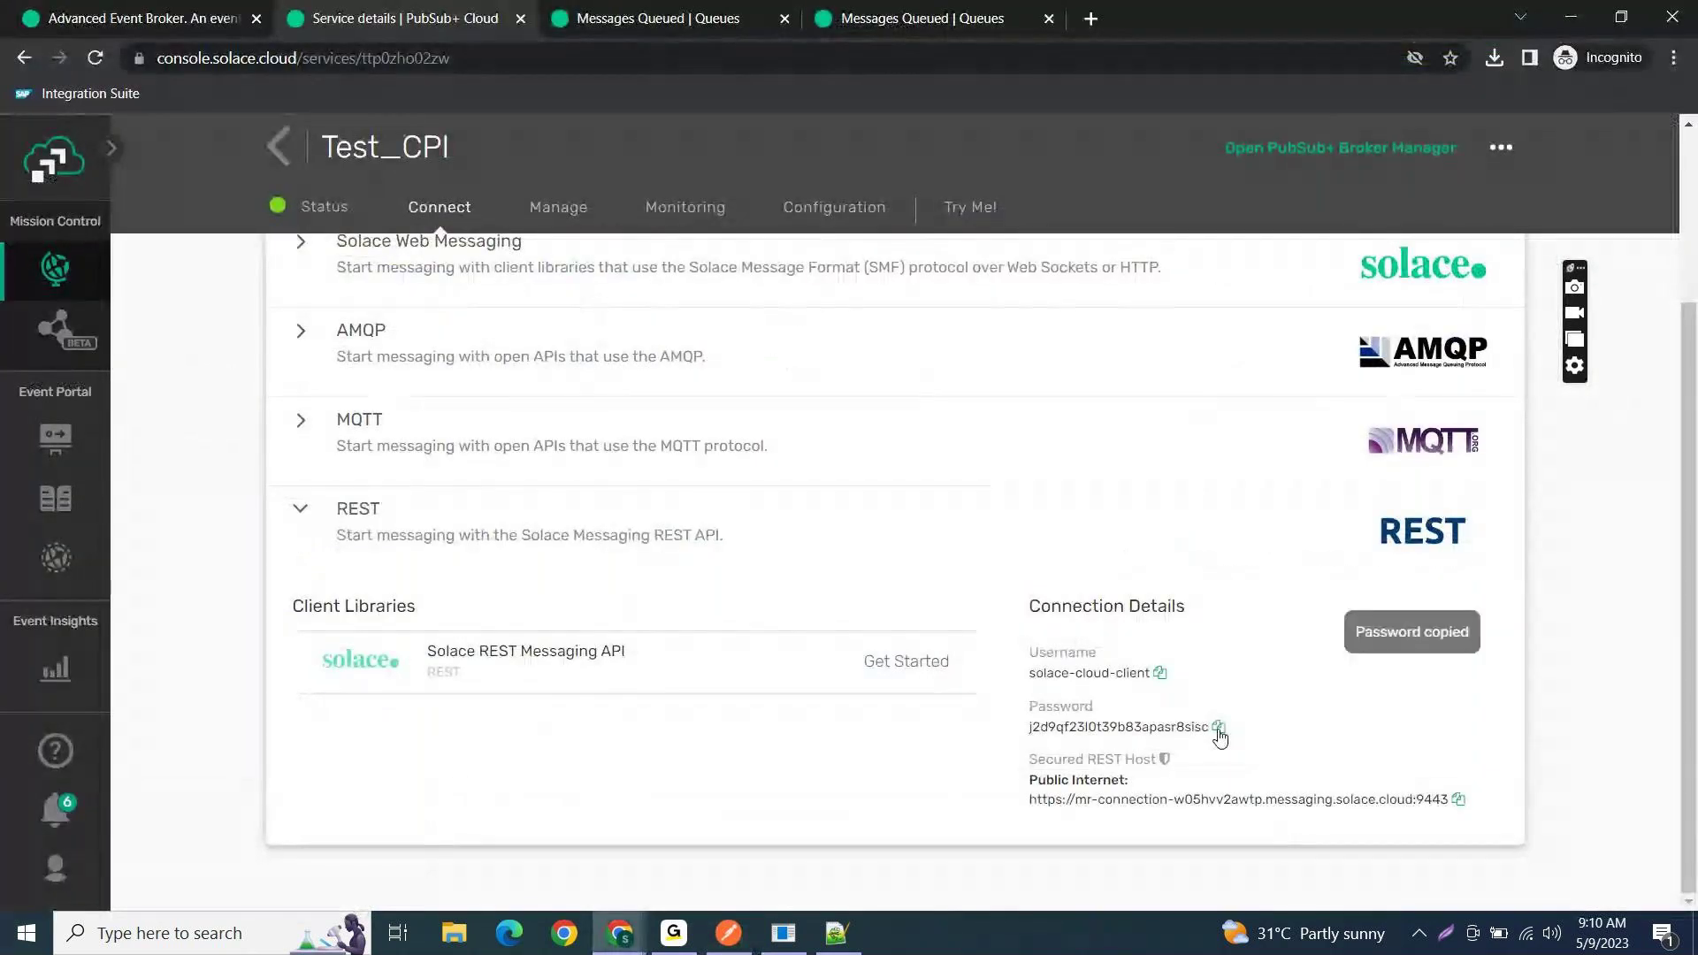
pyautogui.hotkey('alt', 'Tab')
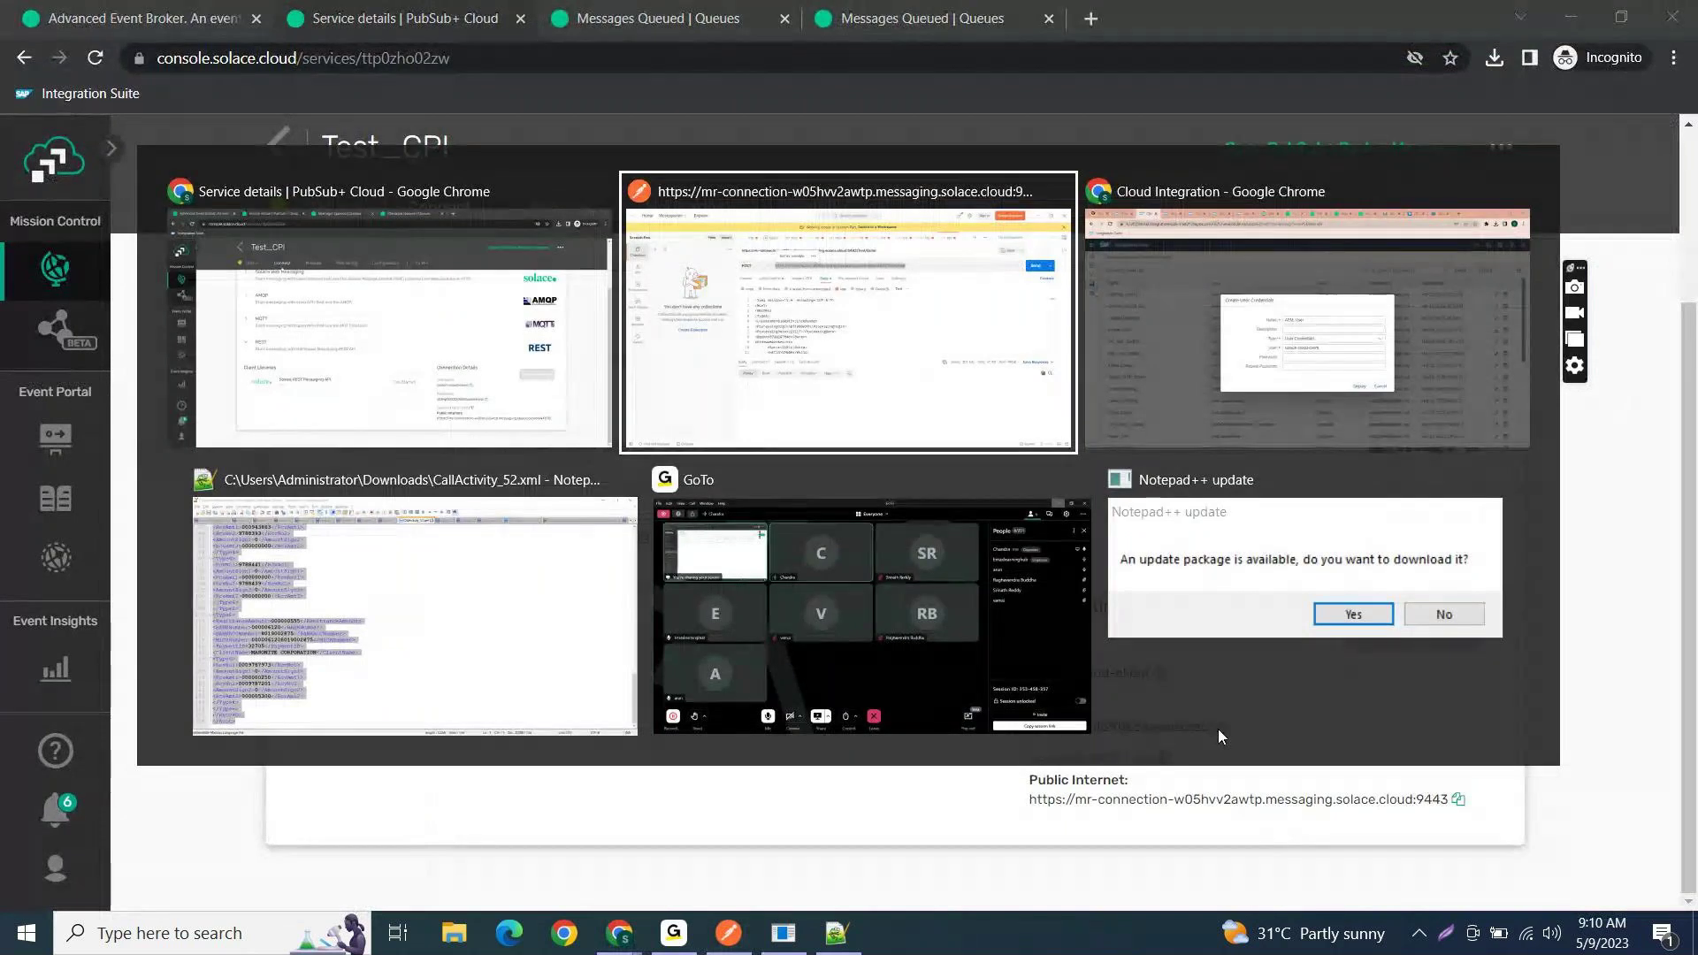
pyautogui.hotkey('alt', 'Tab')
pyautogui.hotkey('ctrl', 'v')
pyautogui.press('Tab')
pyautogui.hotkey('ctrl', 'v')
pyautogui.click(1048, 677)
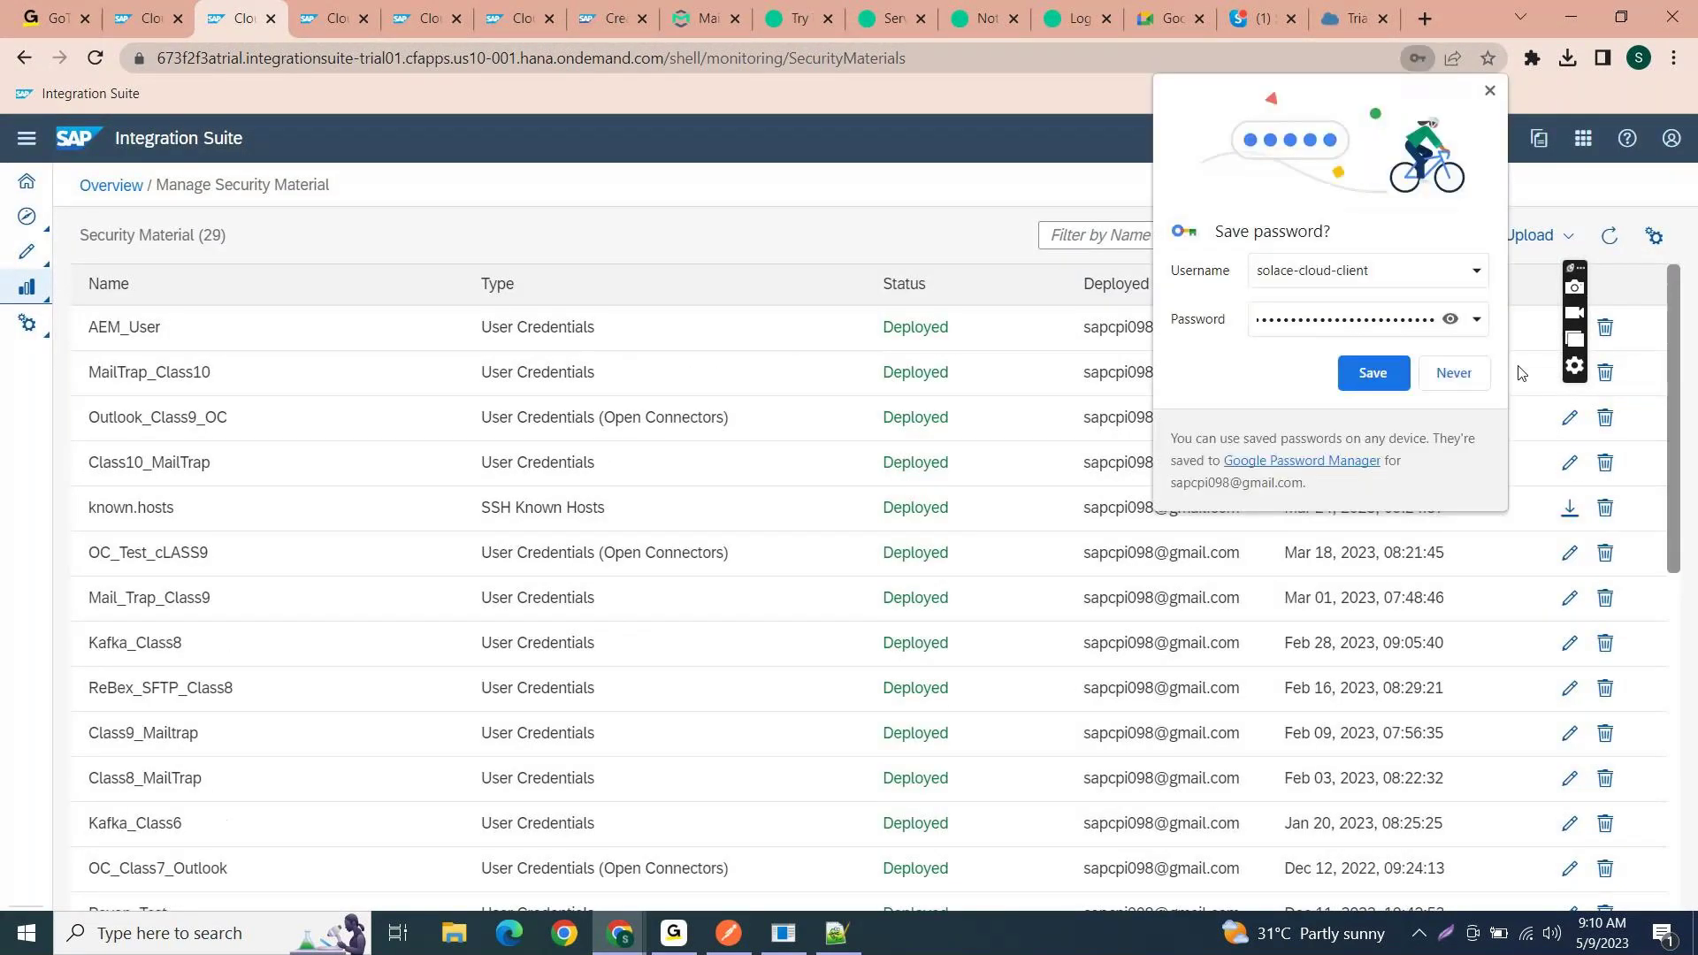
pyautogui.click(124, 11)
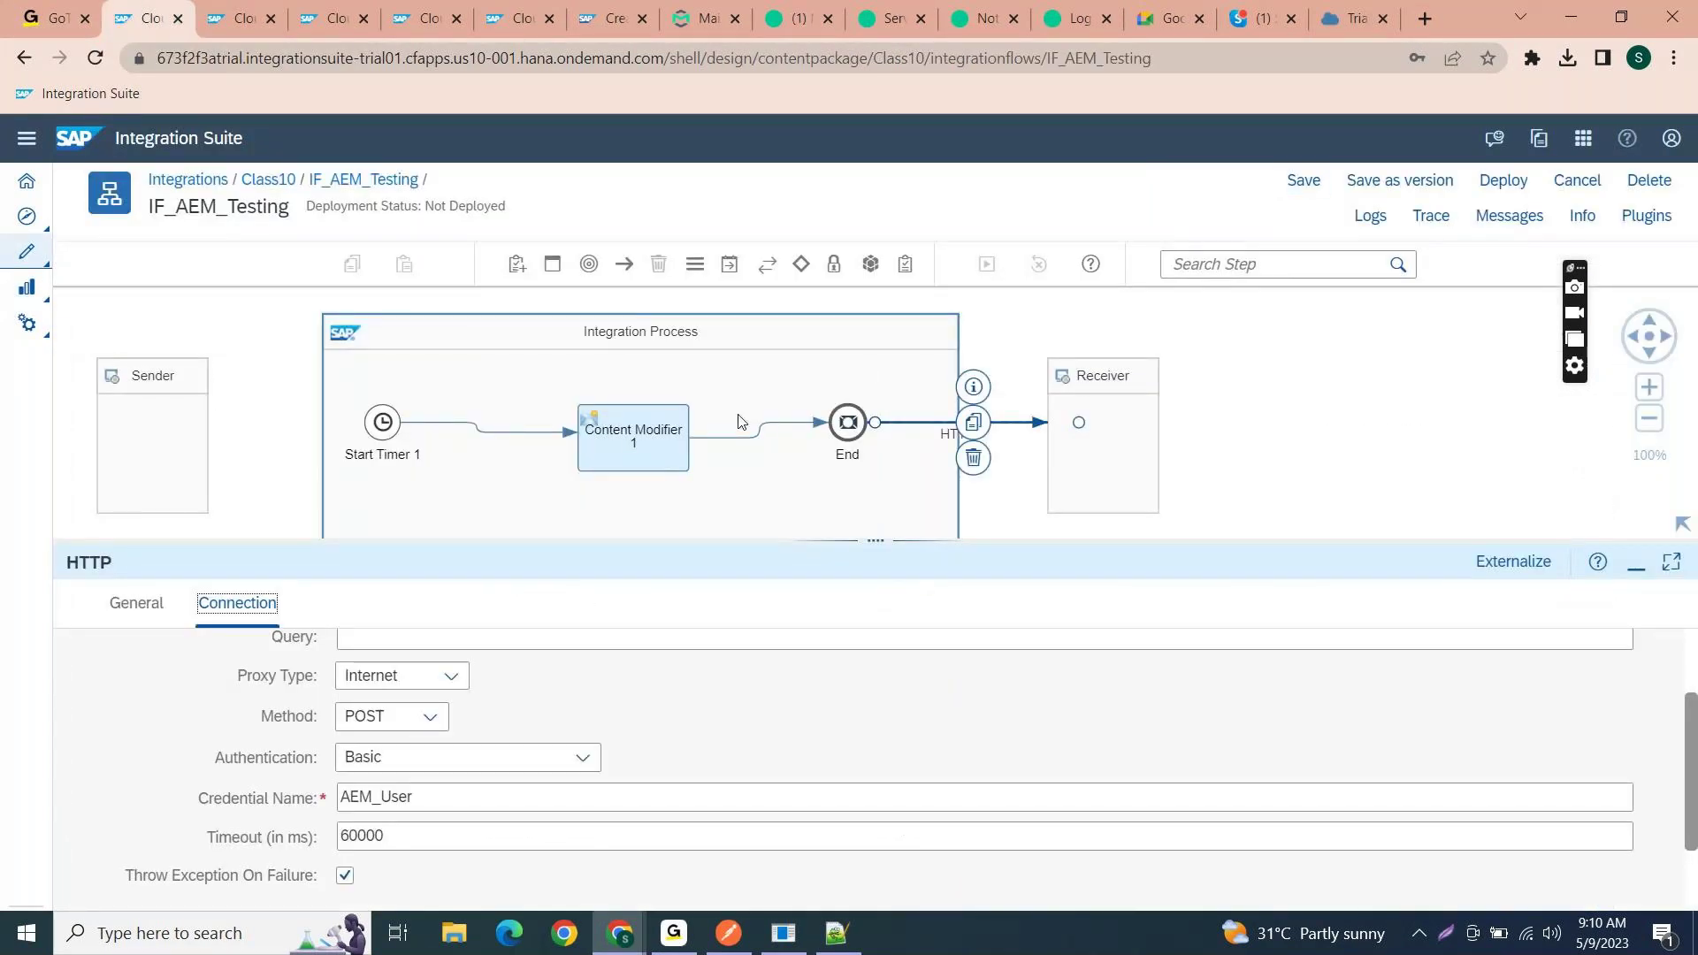
# - Schedule Start Timer 1 to recur daily every 15 sec, 00:00–24:00 GMT, and save
pyautogui.click(373, 425)
pyautogui.click(250, 603)
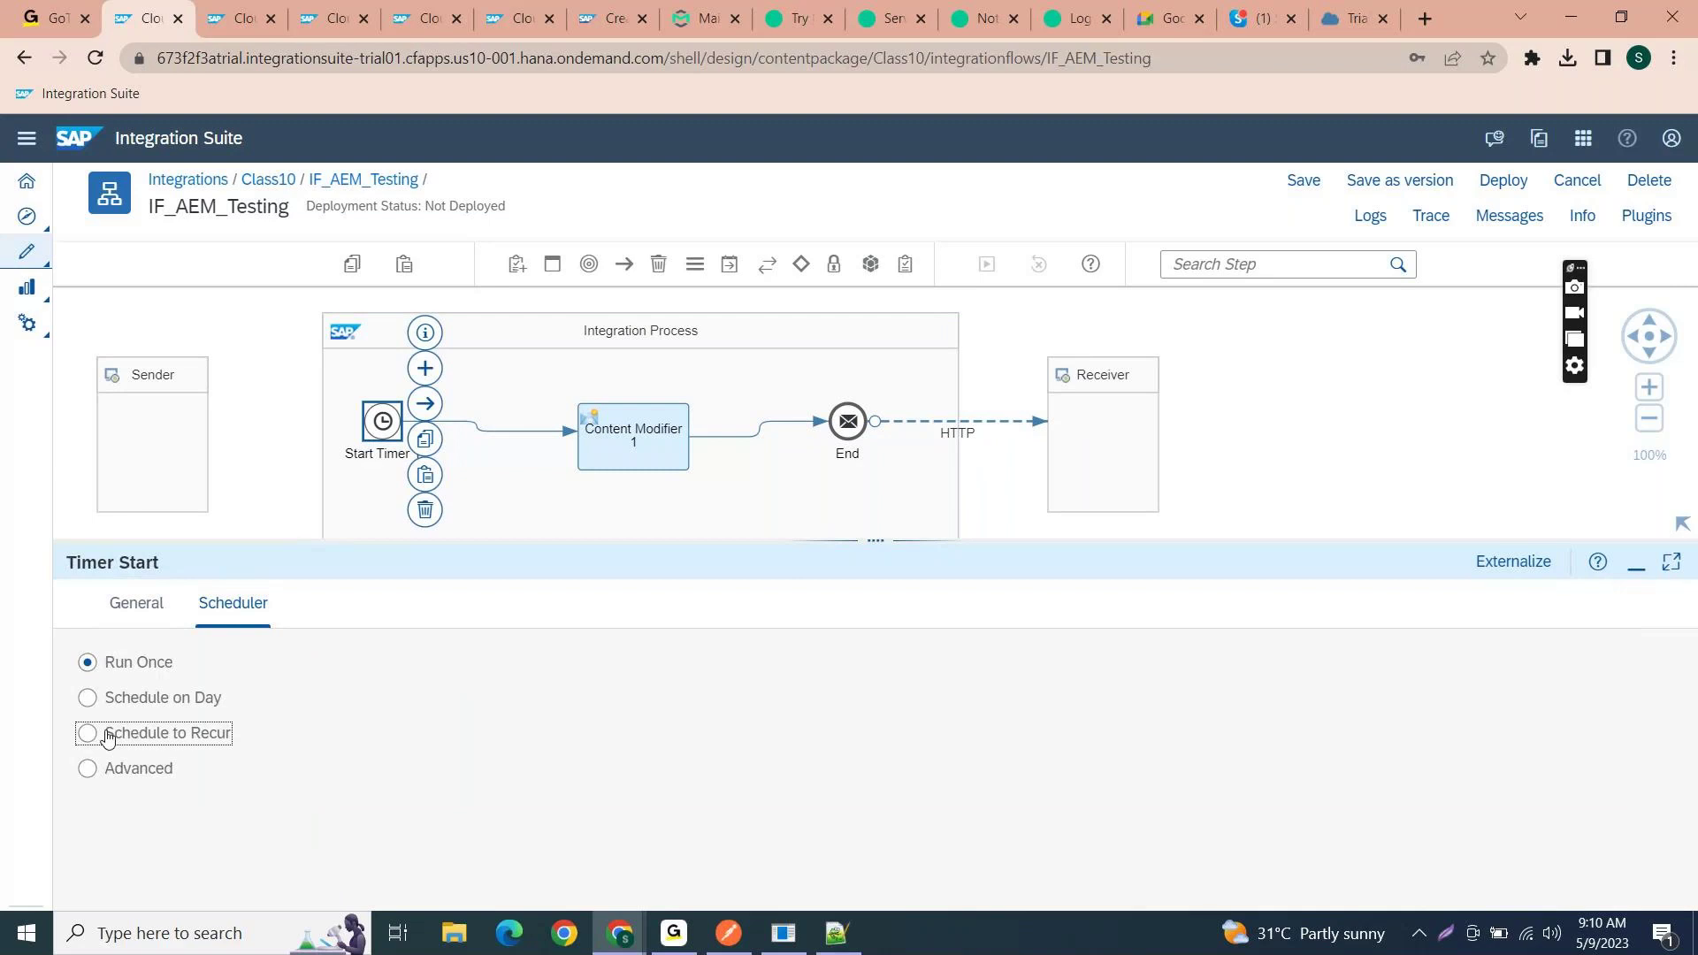
pyautogui.click(108, 736)
pyautogui.click(591, 759)
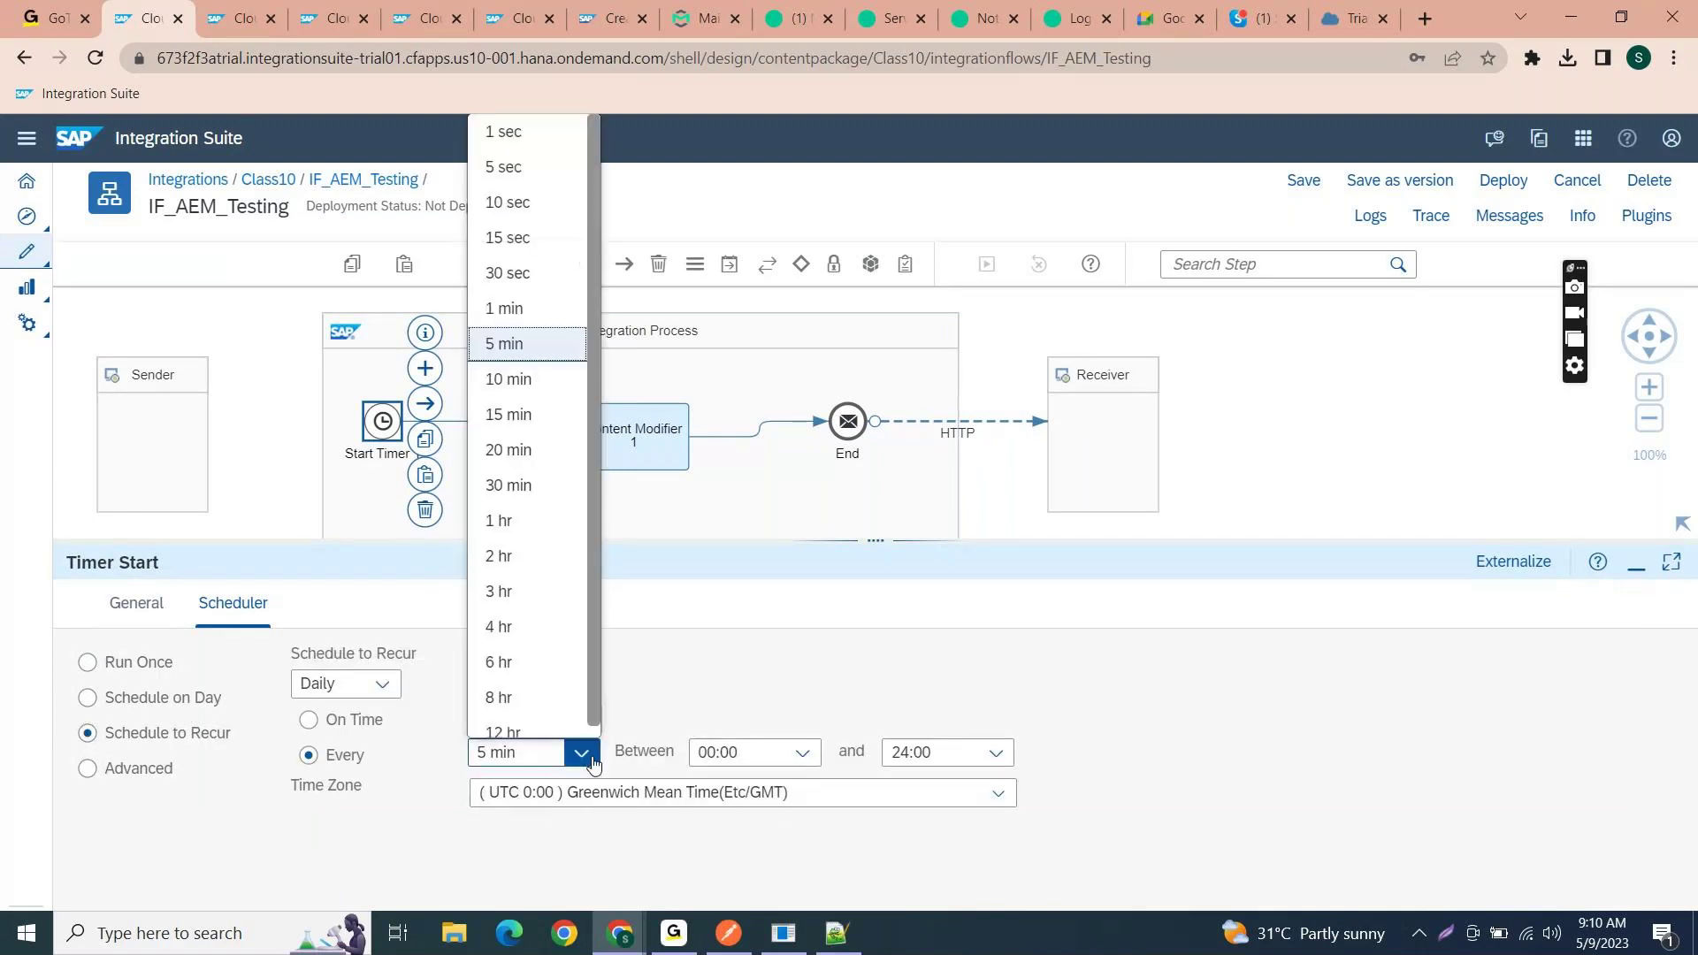
pyautogui.click(528, 244)
pyautogui.click(1303, 180)
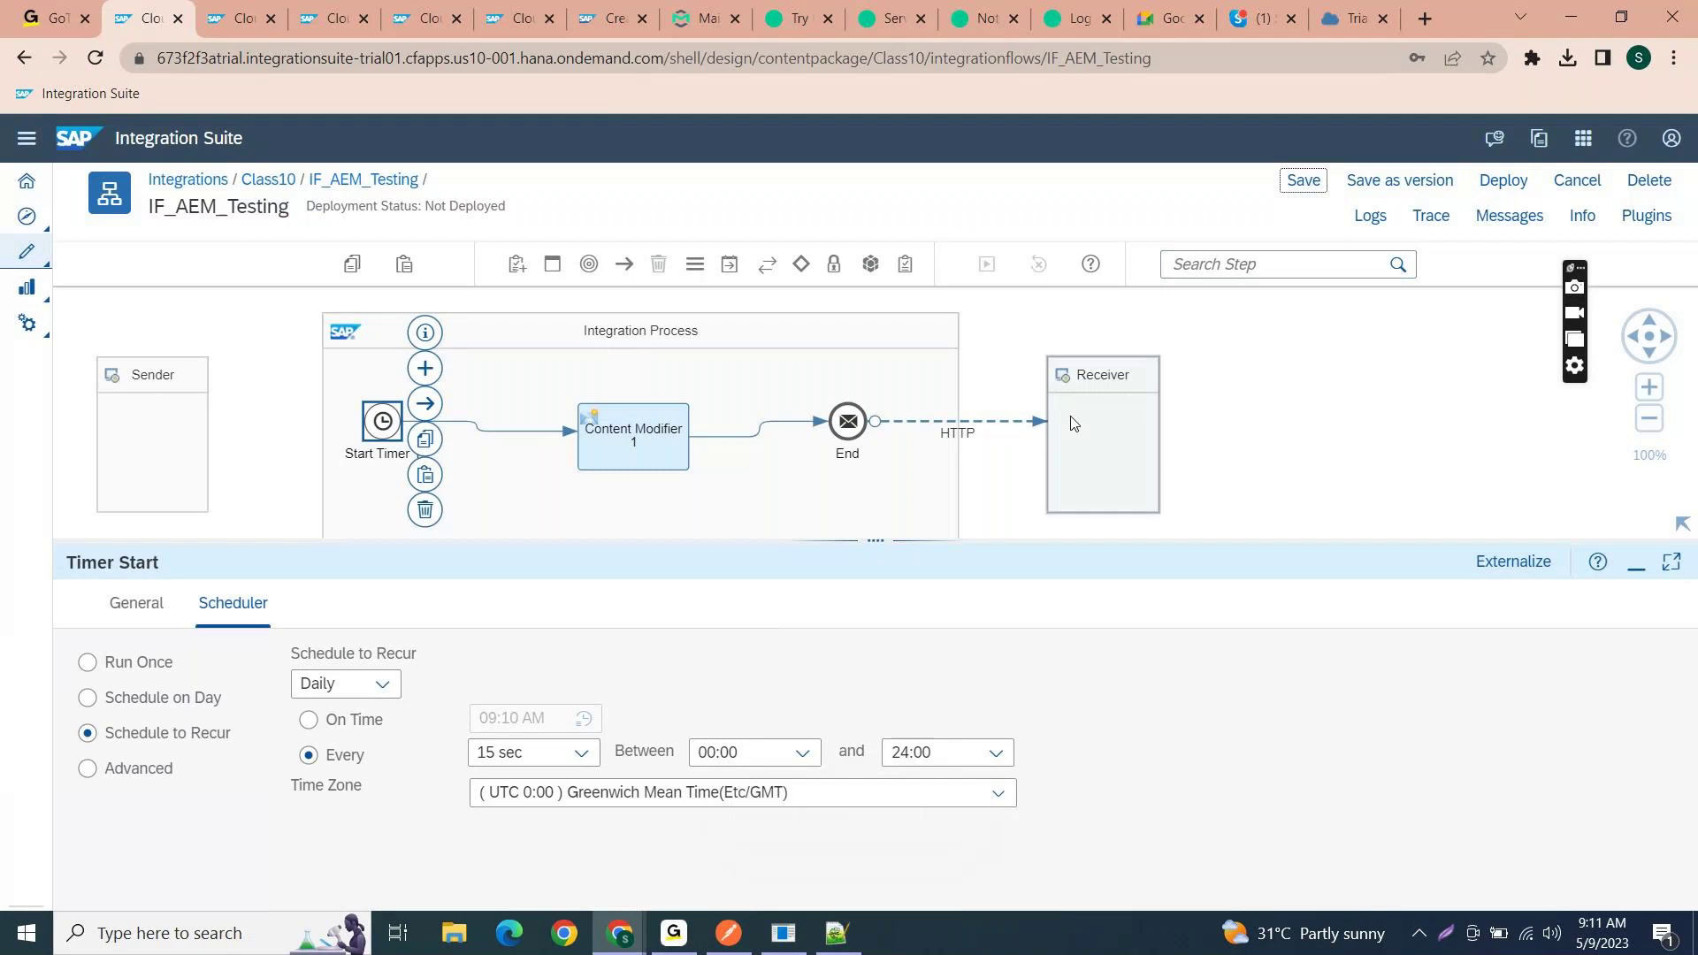
# - Deploy IF_AEM_Testing to Cloud Integration and return to the Manage Security Material list
pyautogui.click(1494, 185)
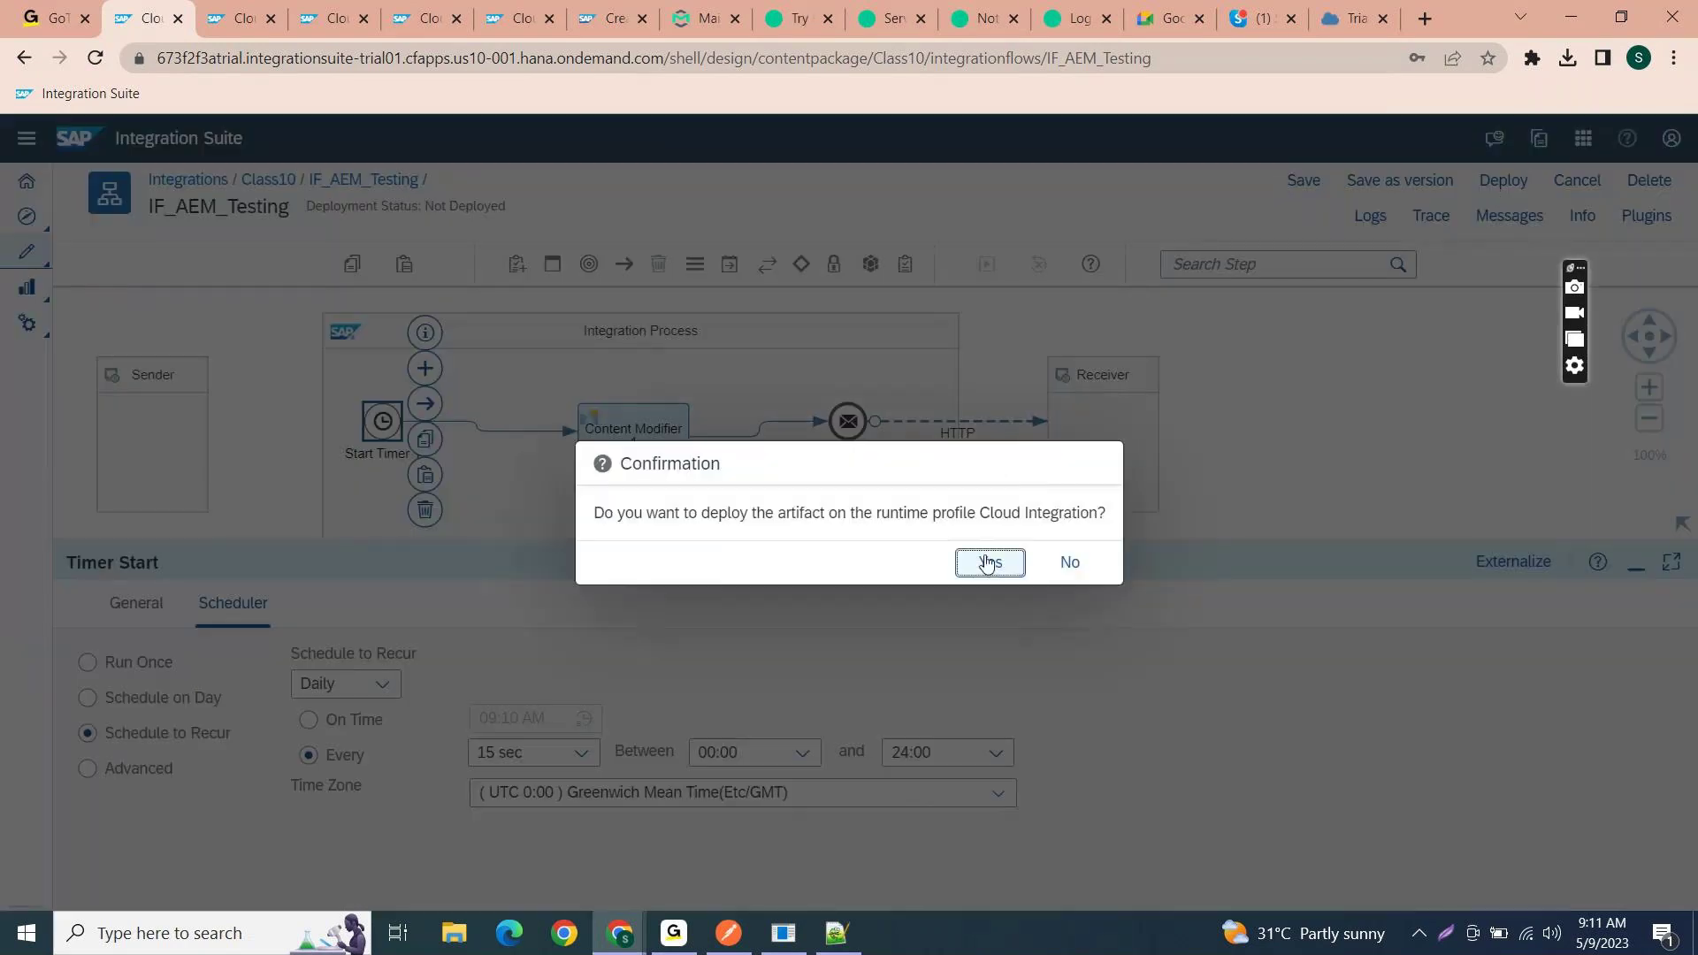
pyautogui.click(987, 563)
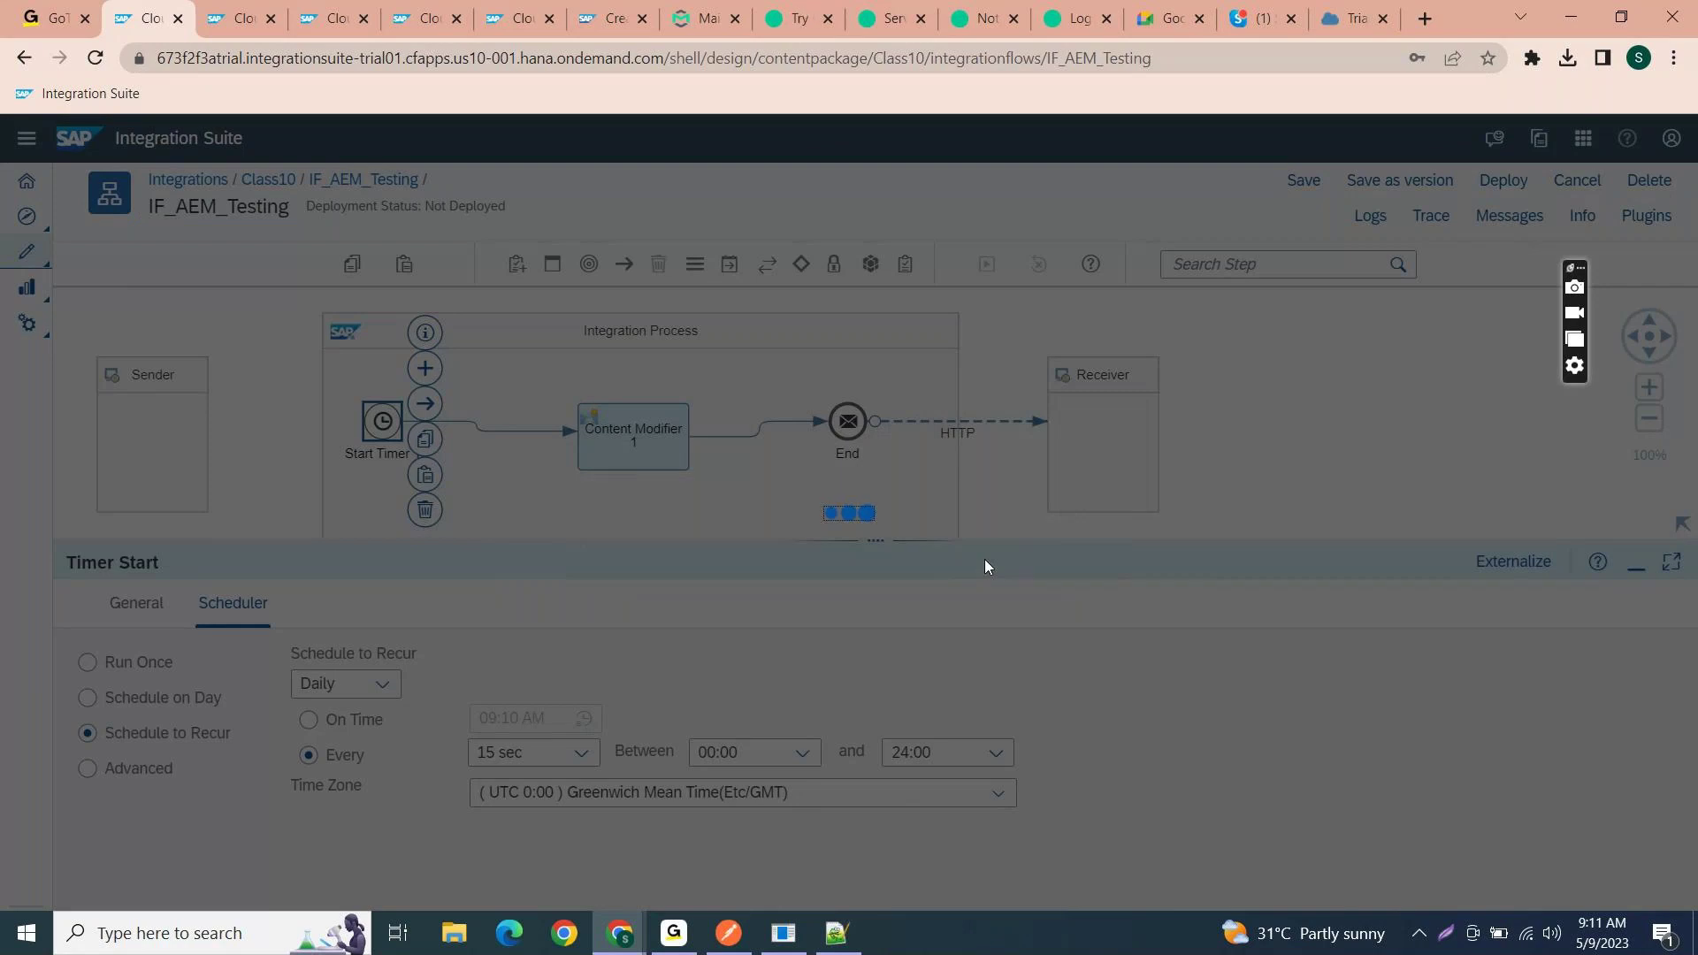
pyautogui.click(977, 568)
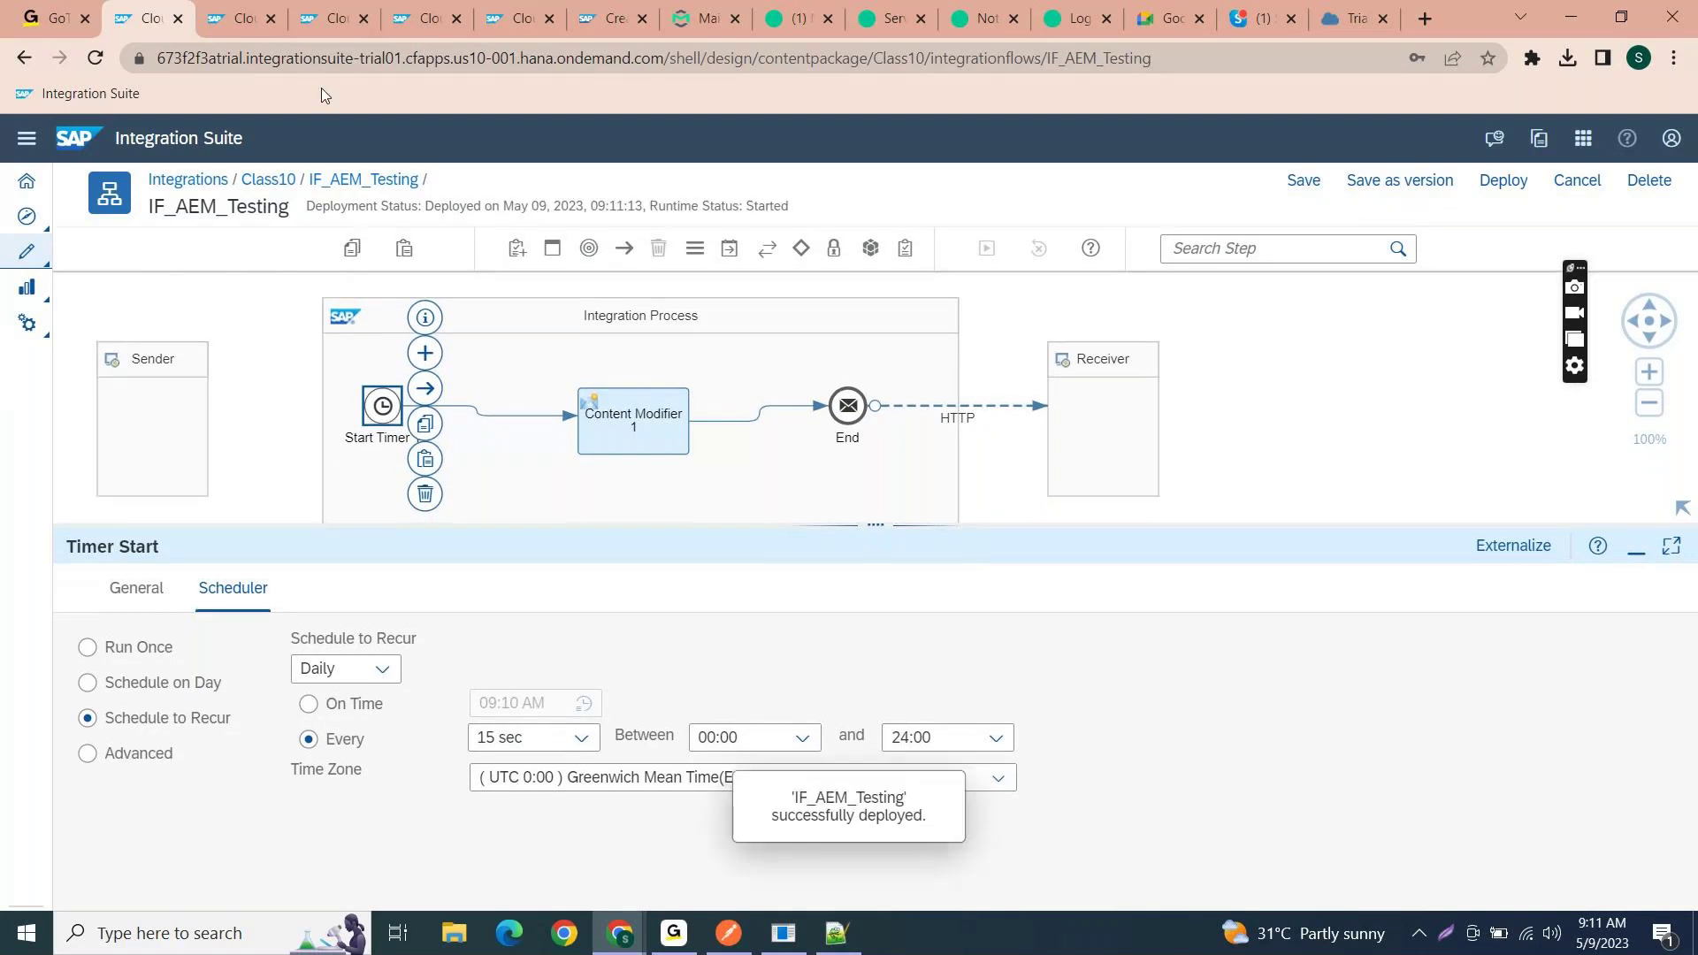
pyautogui.click(242, 18)
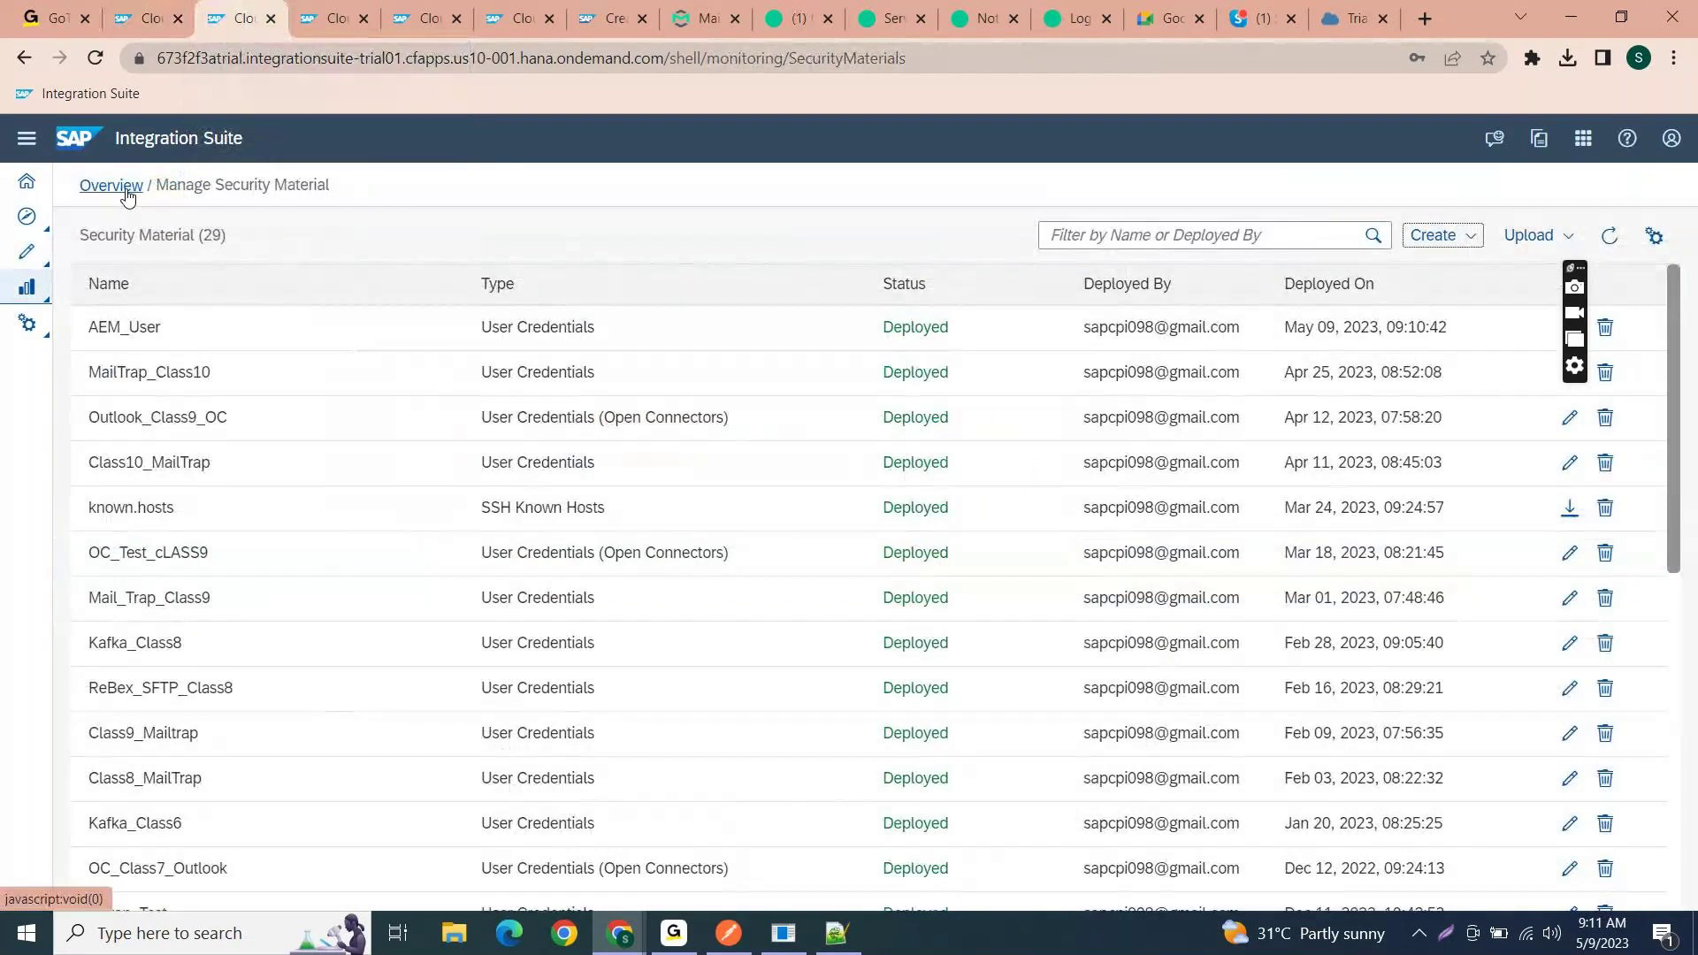
# - Open message monitoring for IF_AEM_Testing from the monitoring overview's all-artifacts list
pyautogui.click(126, 191)
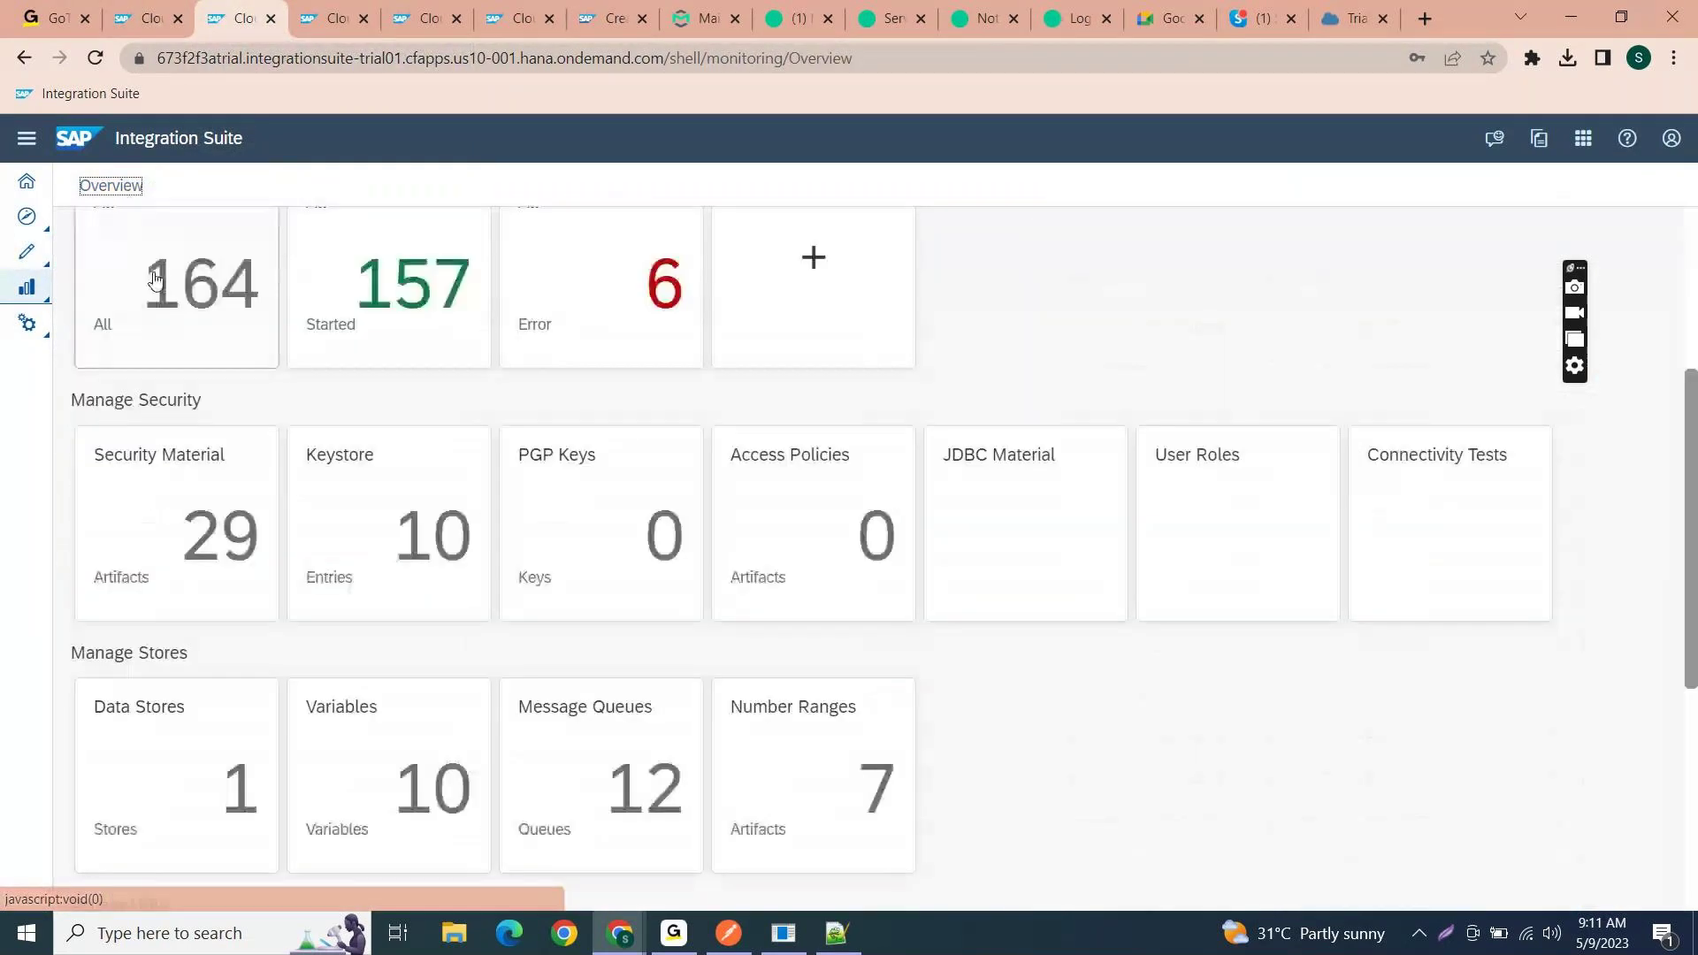
pyautogui.scroll(4, 167, 489)
pyautogui.click(179, 603)
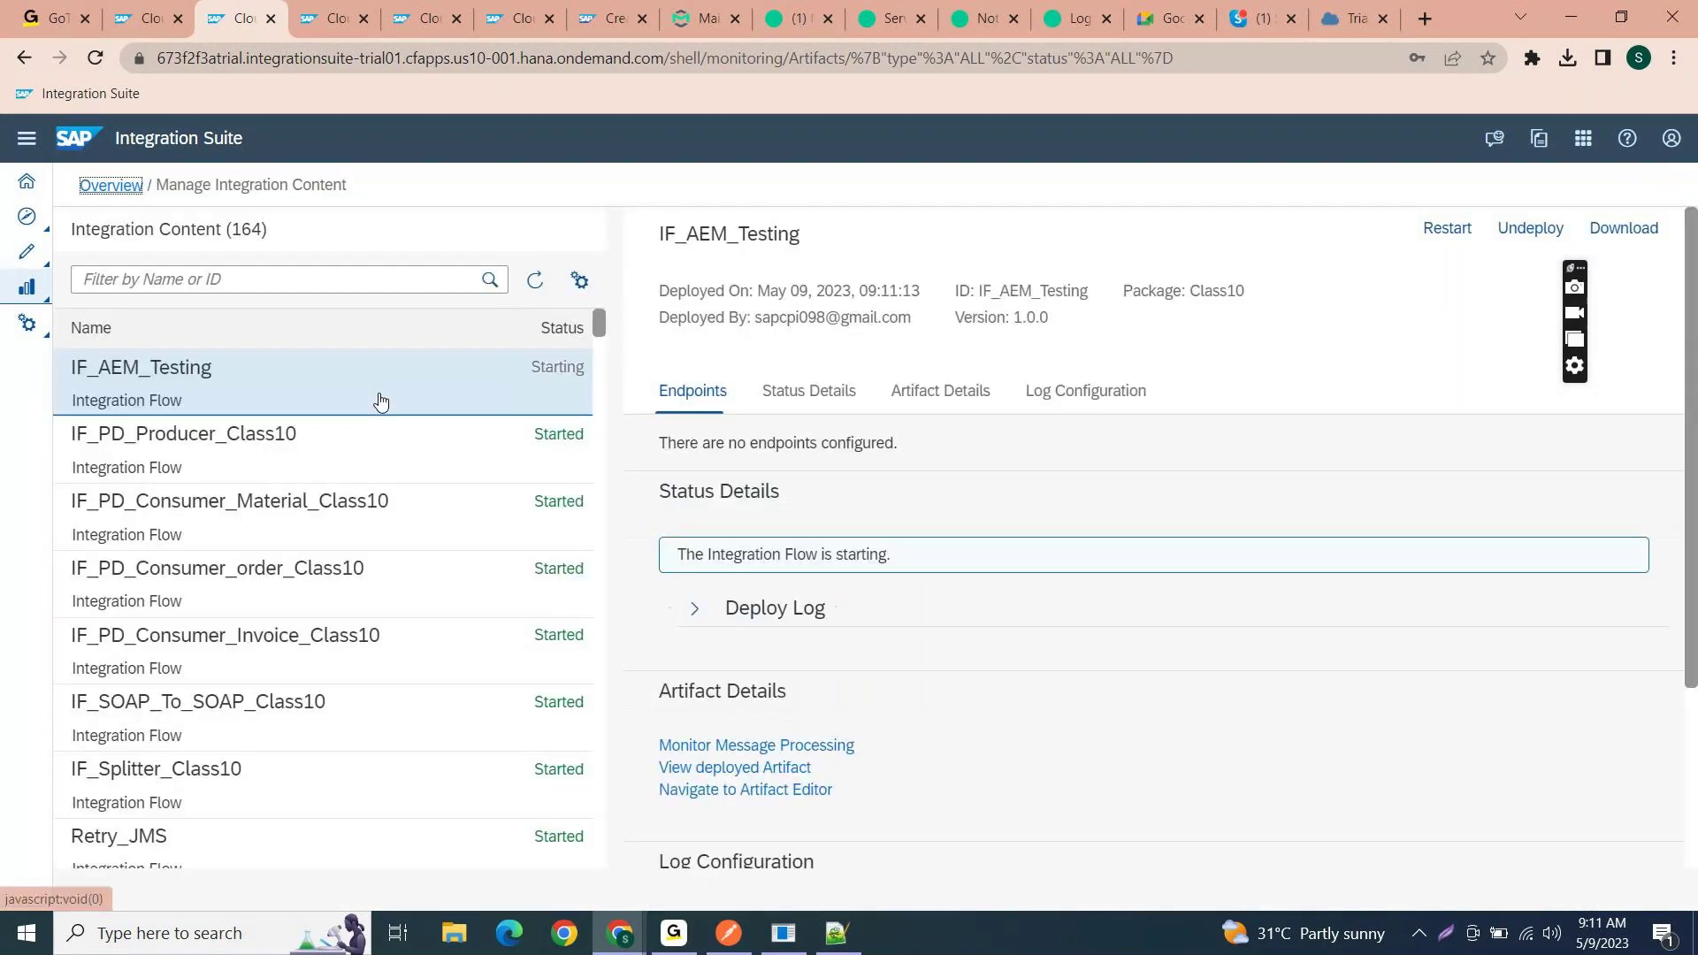
pyautogui.click(762, 749)
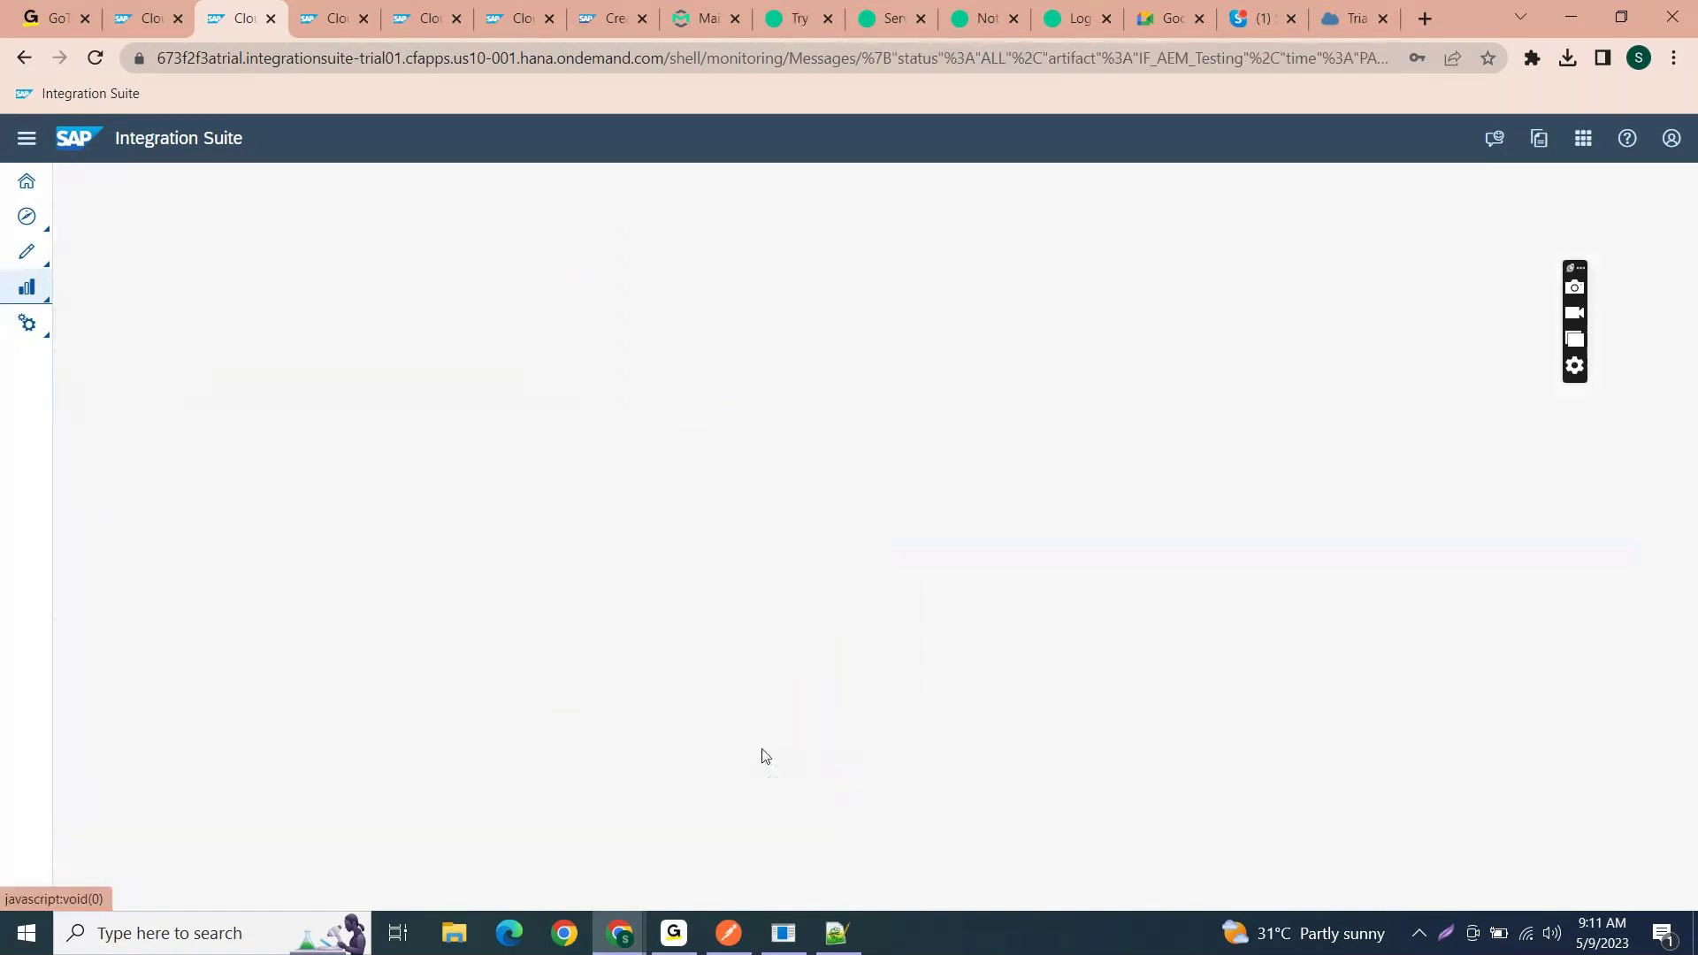
# - Inspect both completed IF_AEM_Testing messages and refresh the processed message list
pyautogui.click(426, 561)
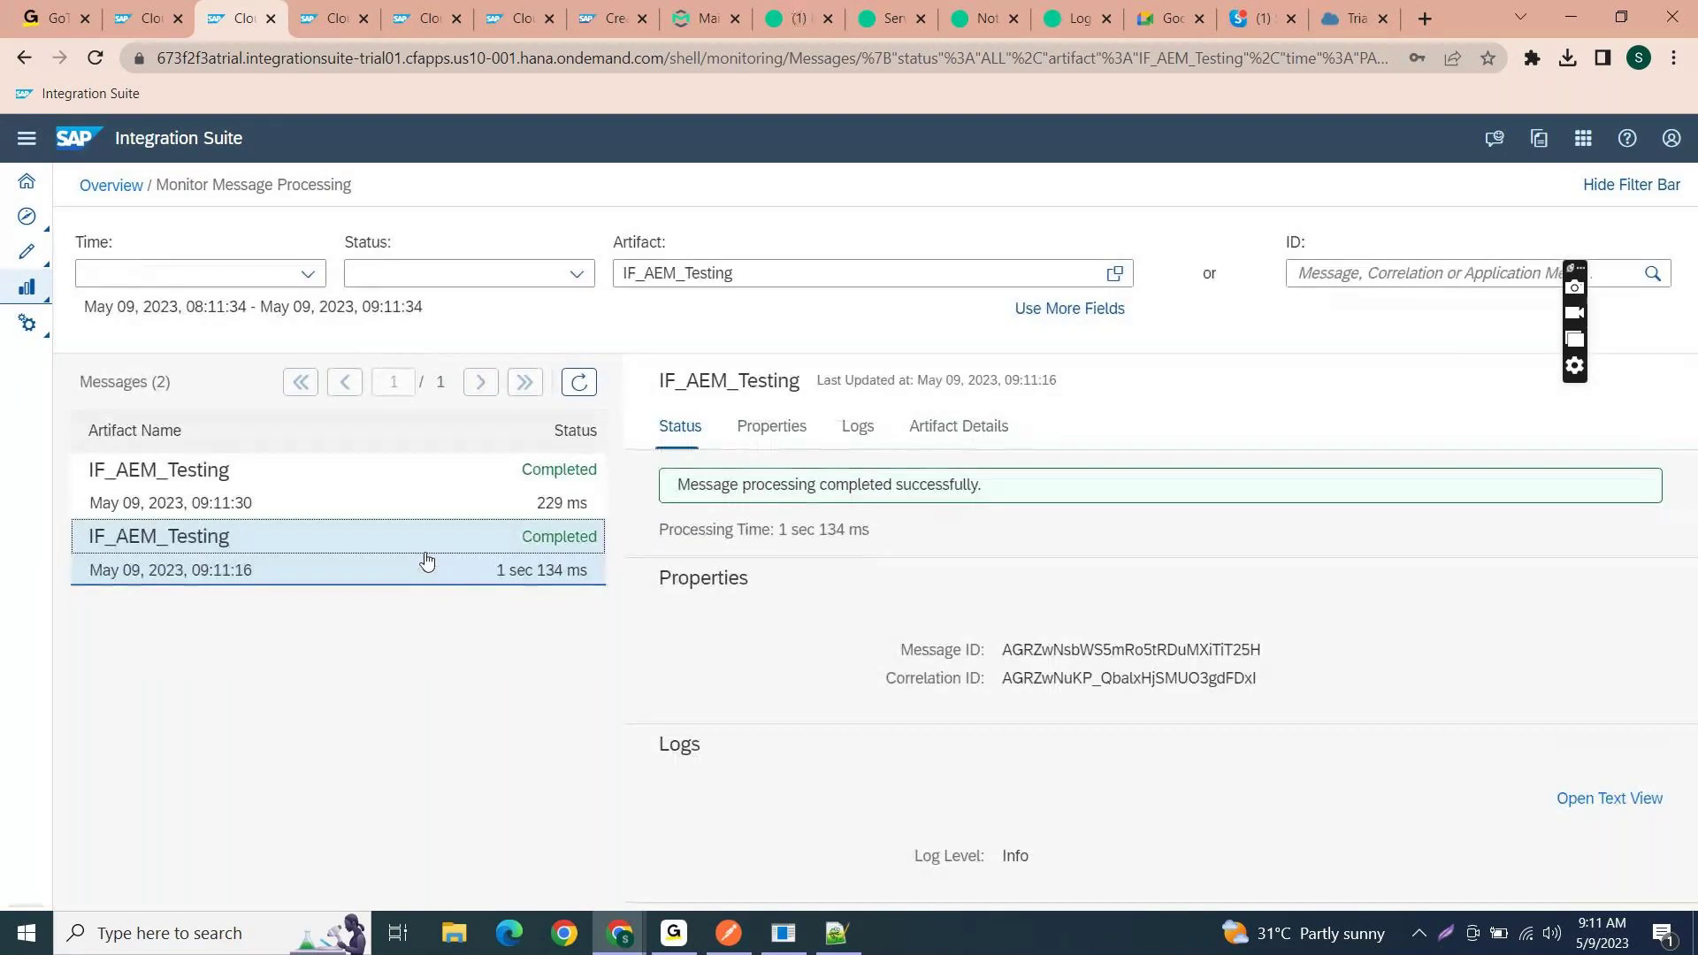
pyautogui.click(424, 502)
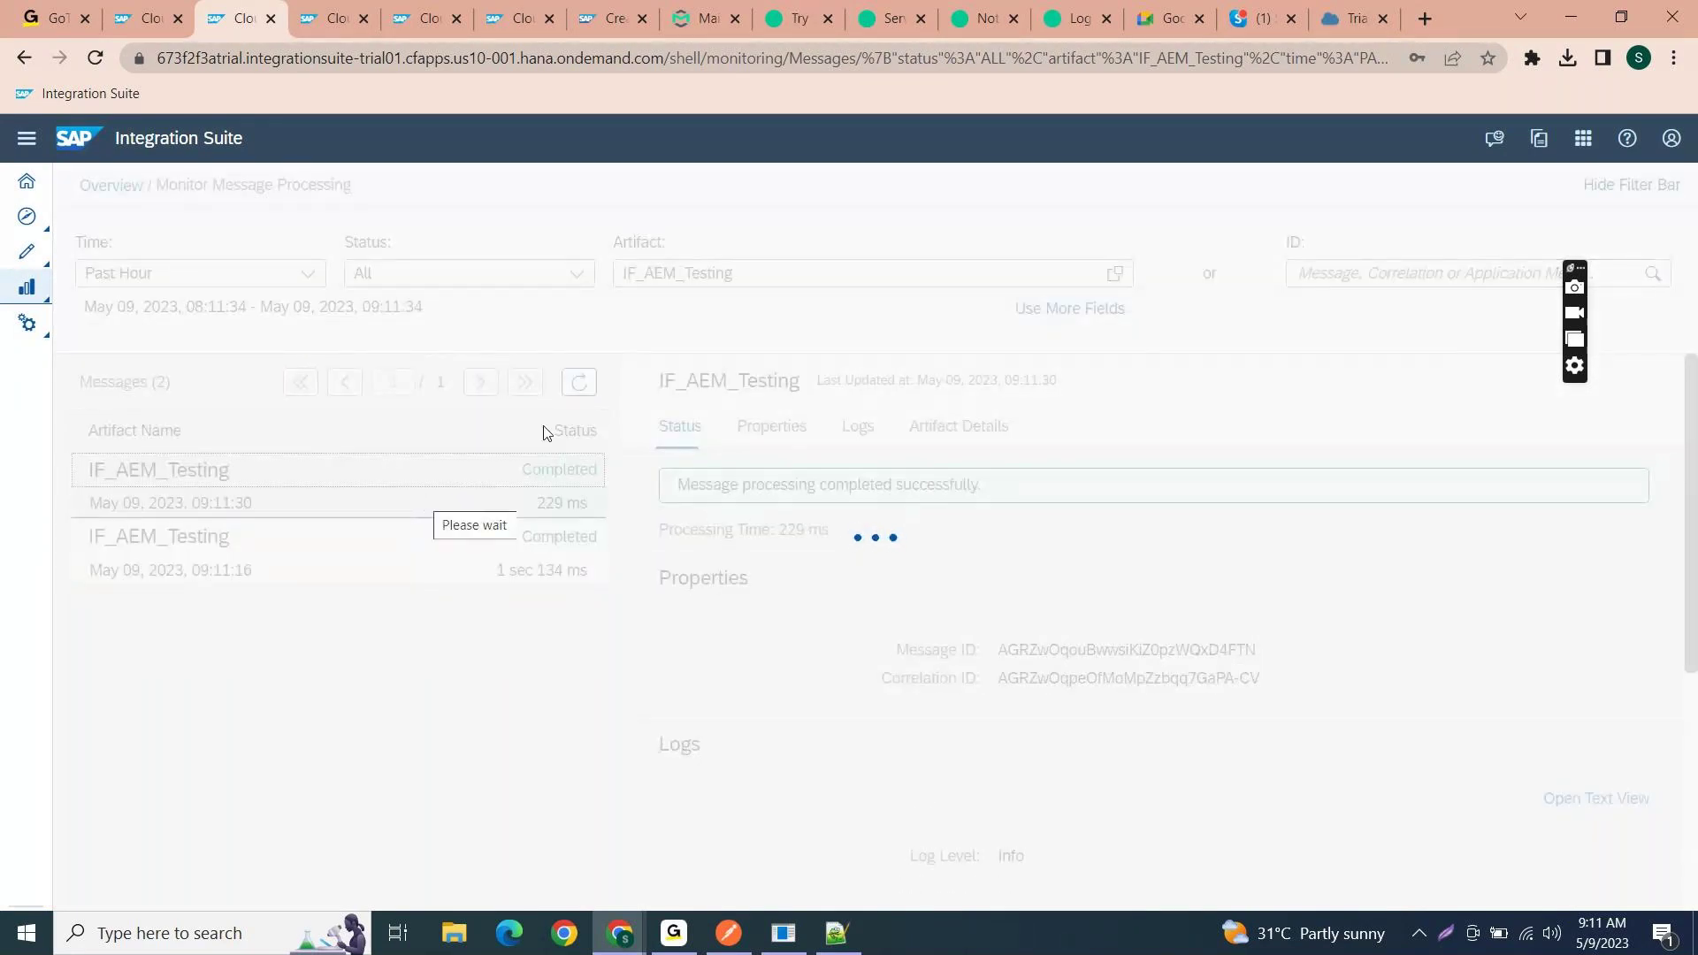
pyautogui.click(582, 389)
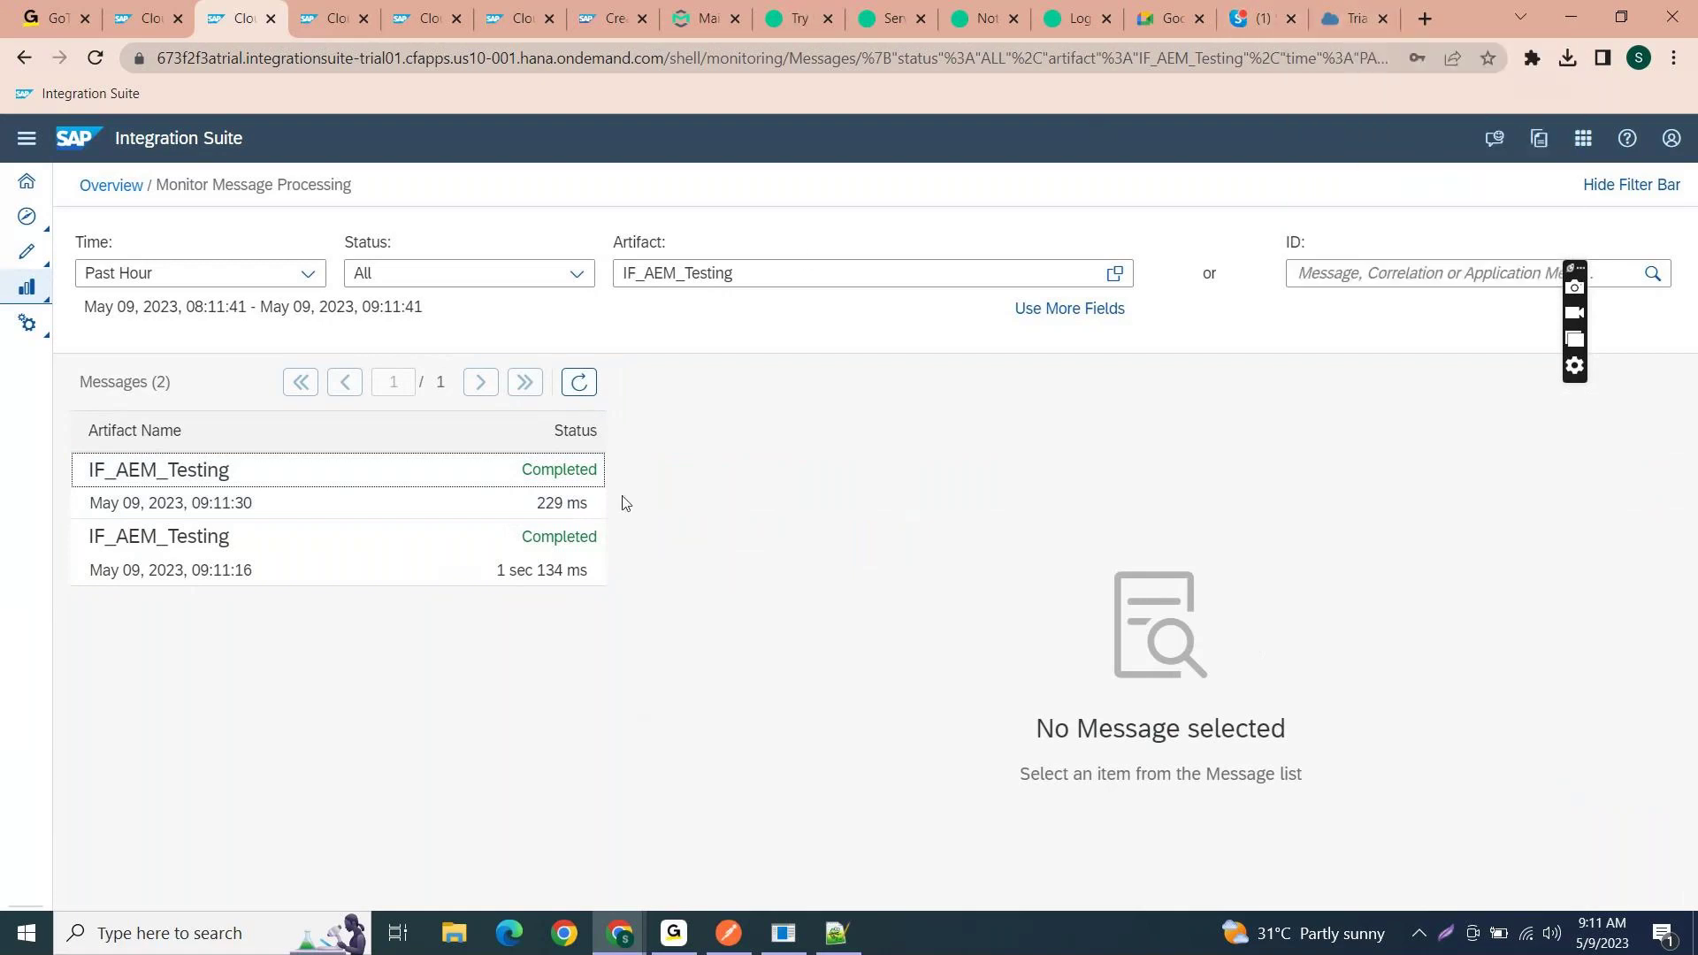
pyautogui.hotkey('alt', 'Tab')
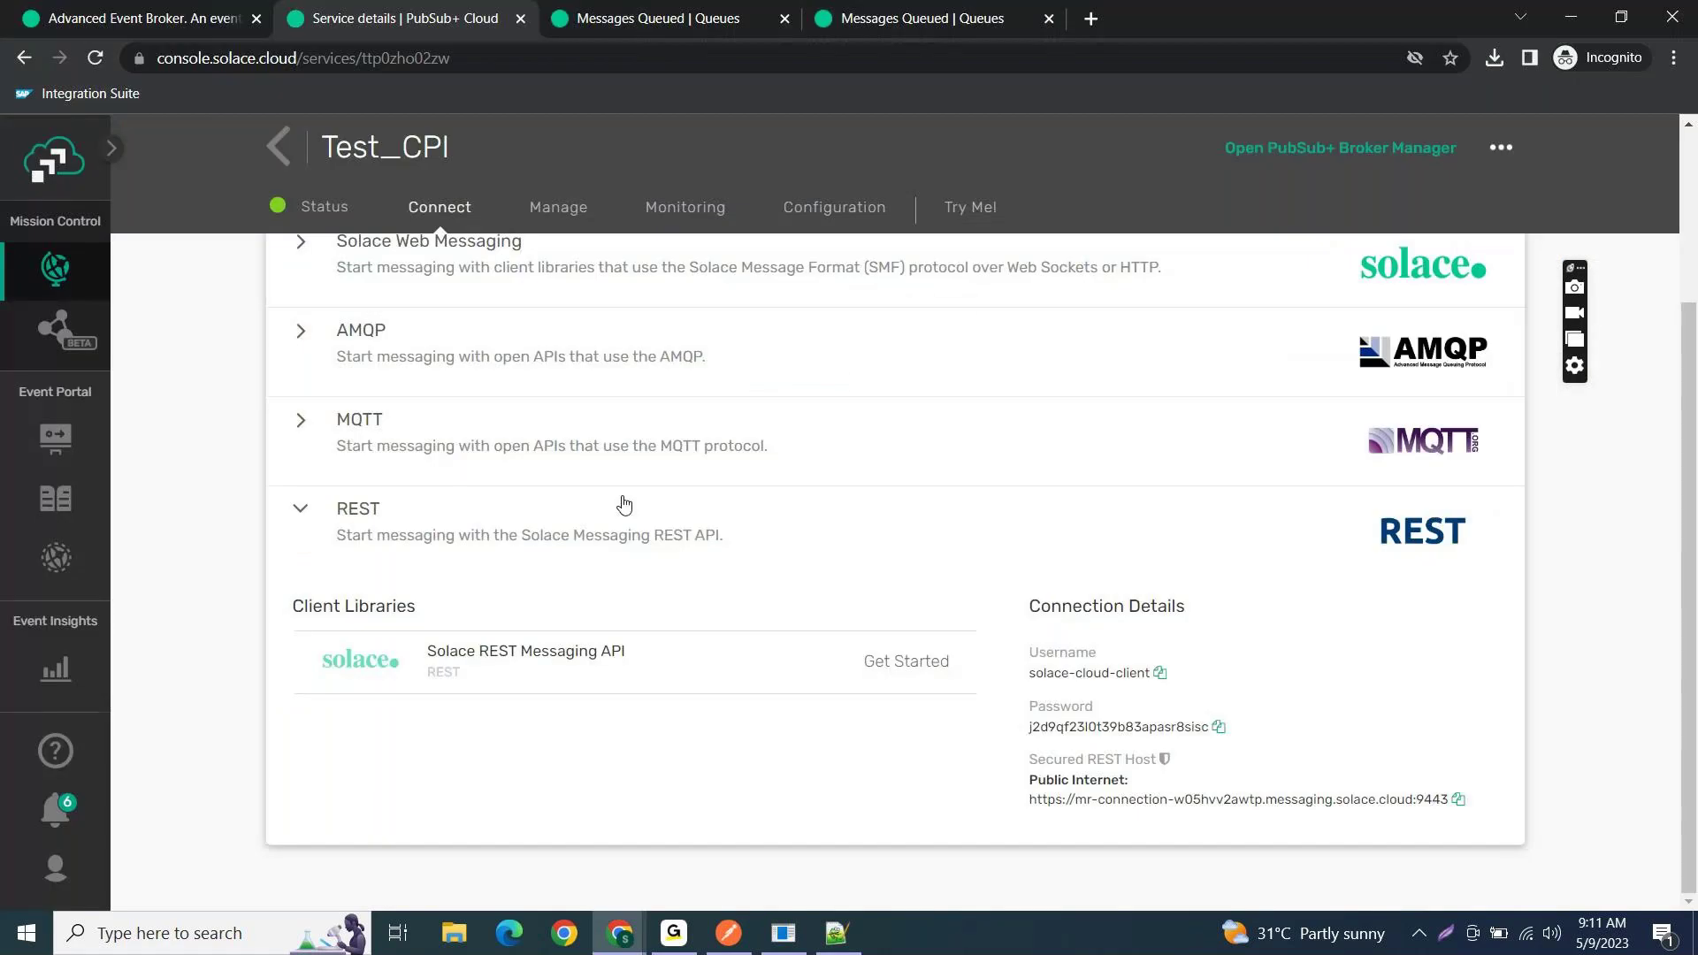
# - Check the Invoice_Class10 queue summary in Solace, showing 8 queued messages (0.0259 MB)
pyautogui.click(701, 20)
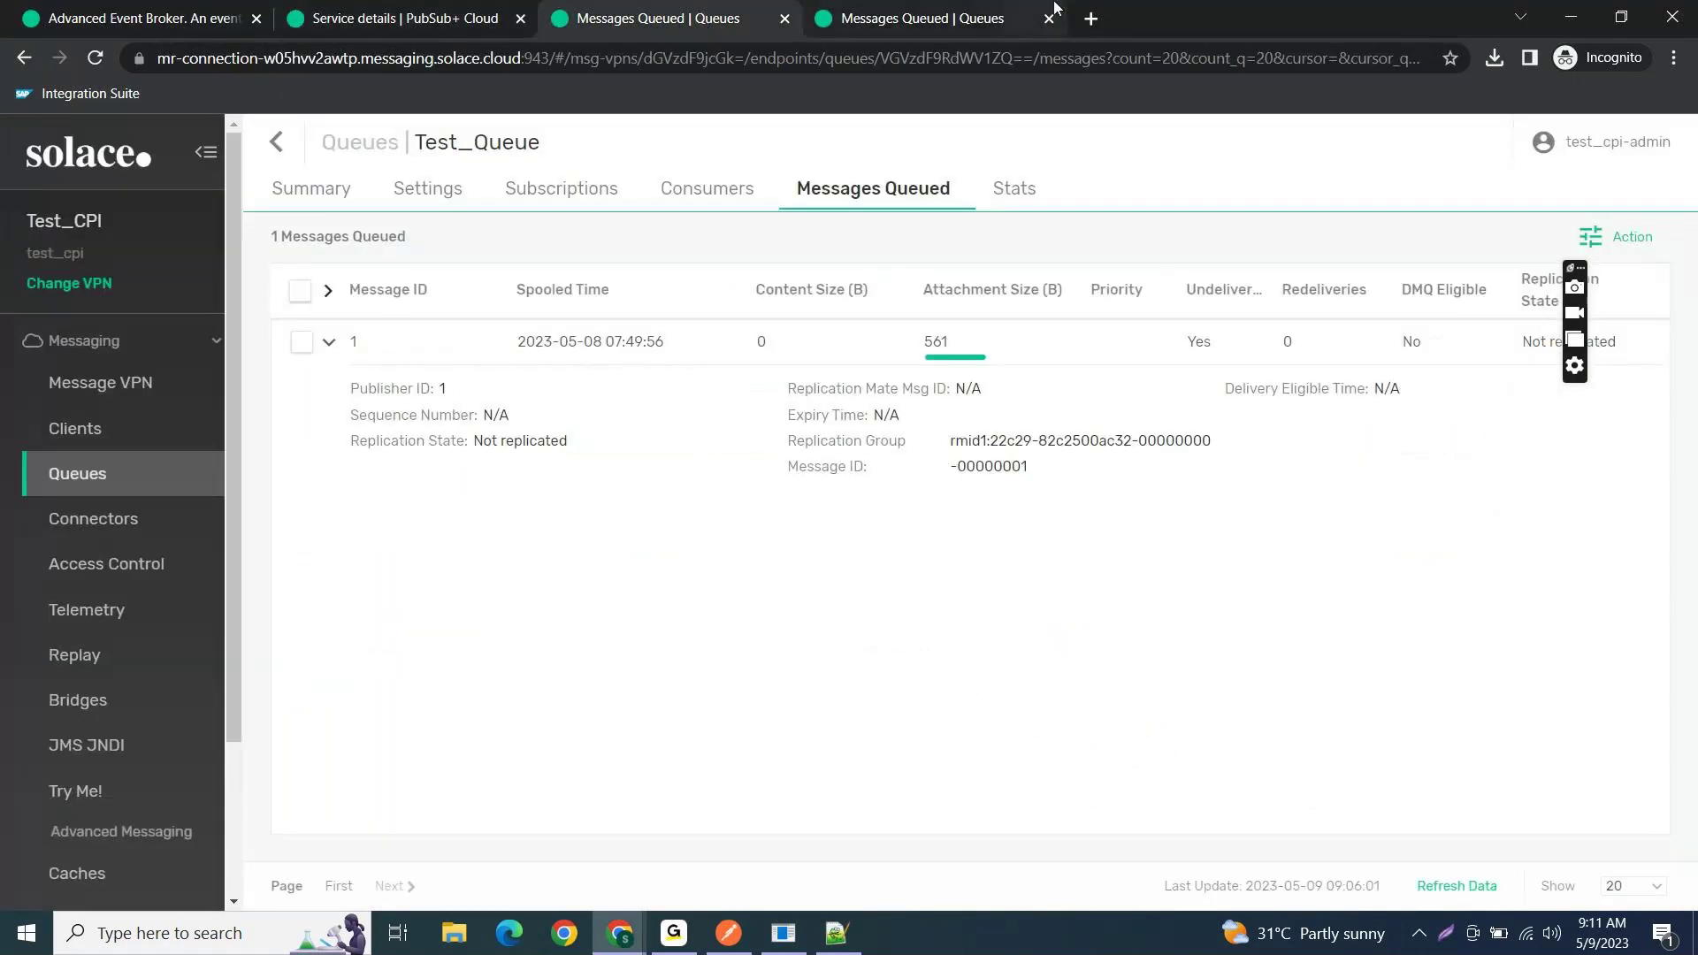
pyautogui.click(942, 20)
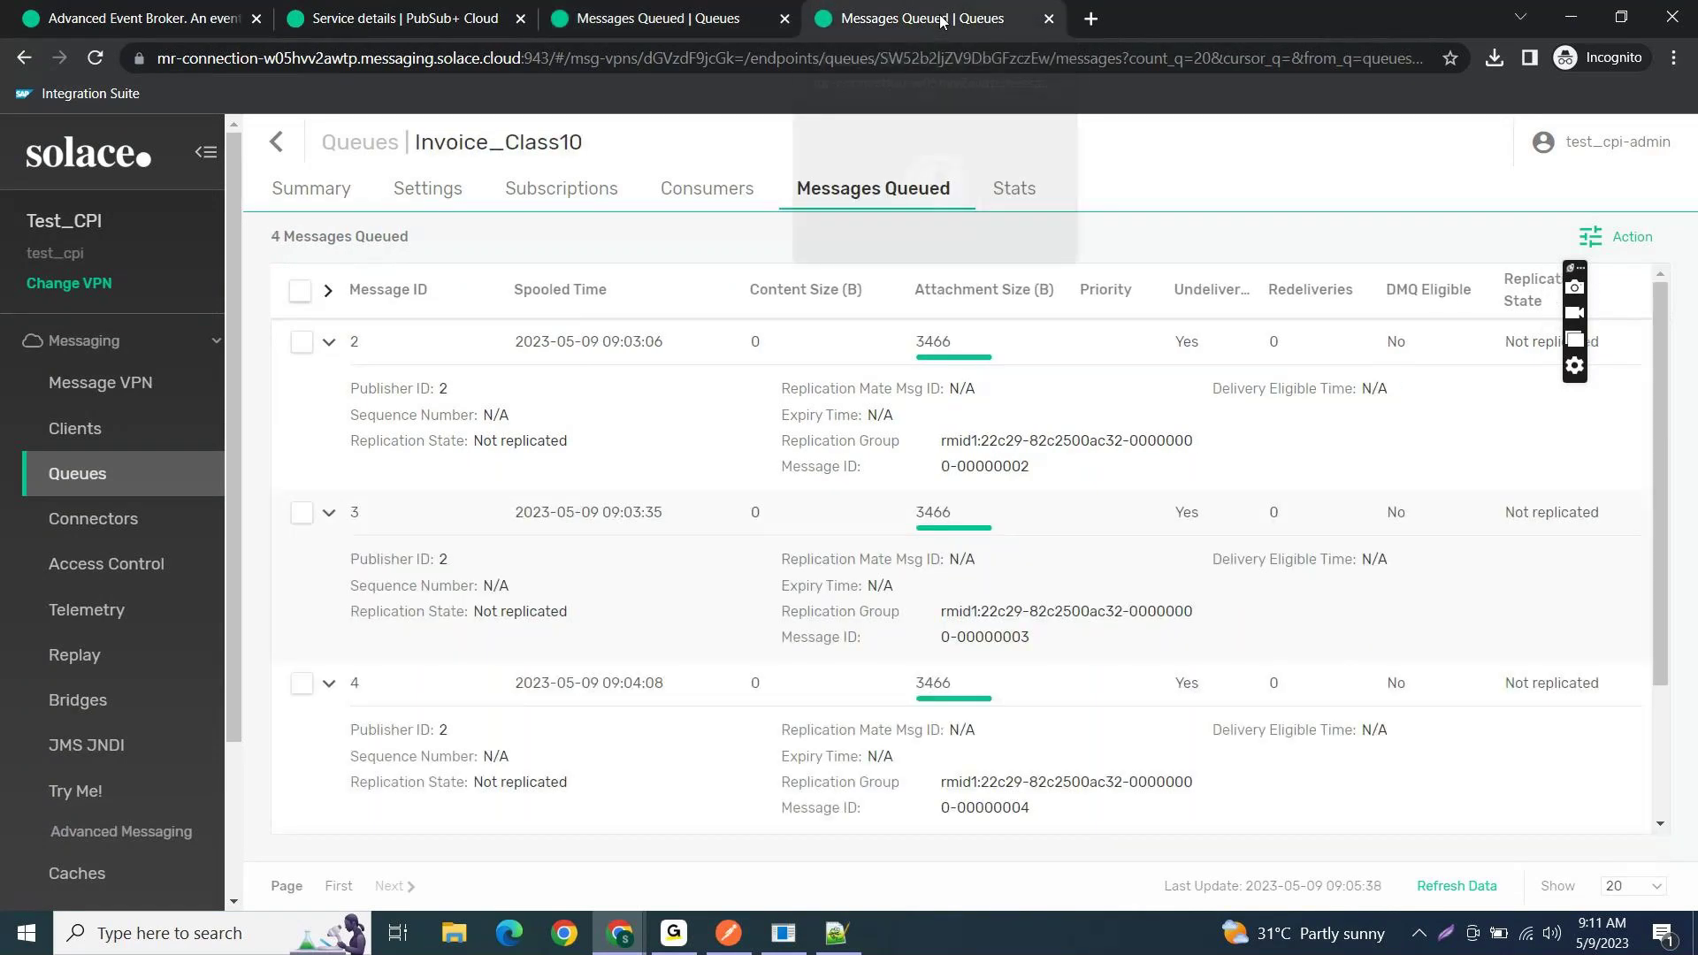
pyautogui.click(282, 188)
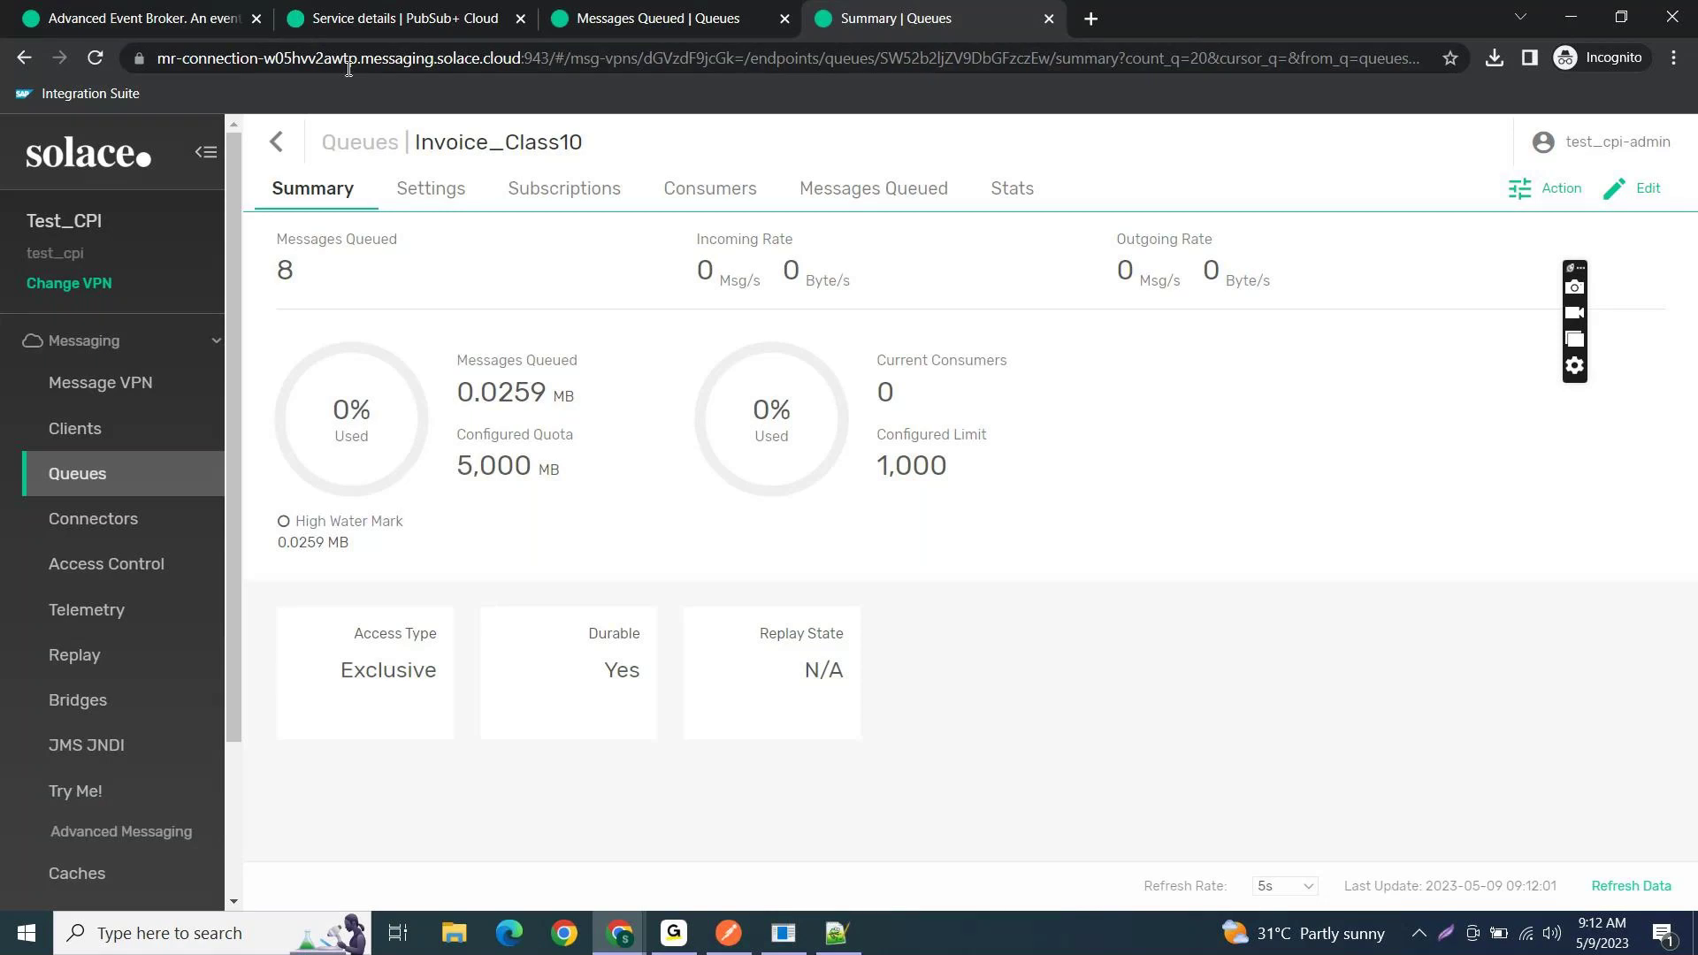
pyautogui.hotkey('alt', 'Tab')
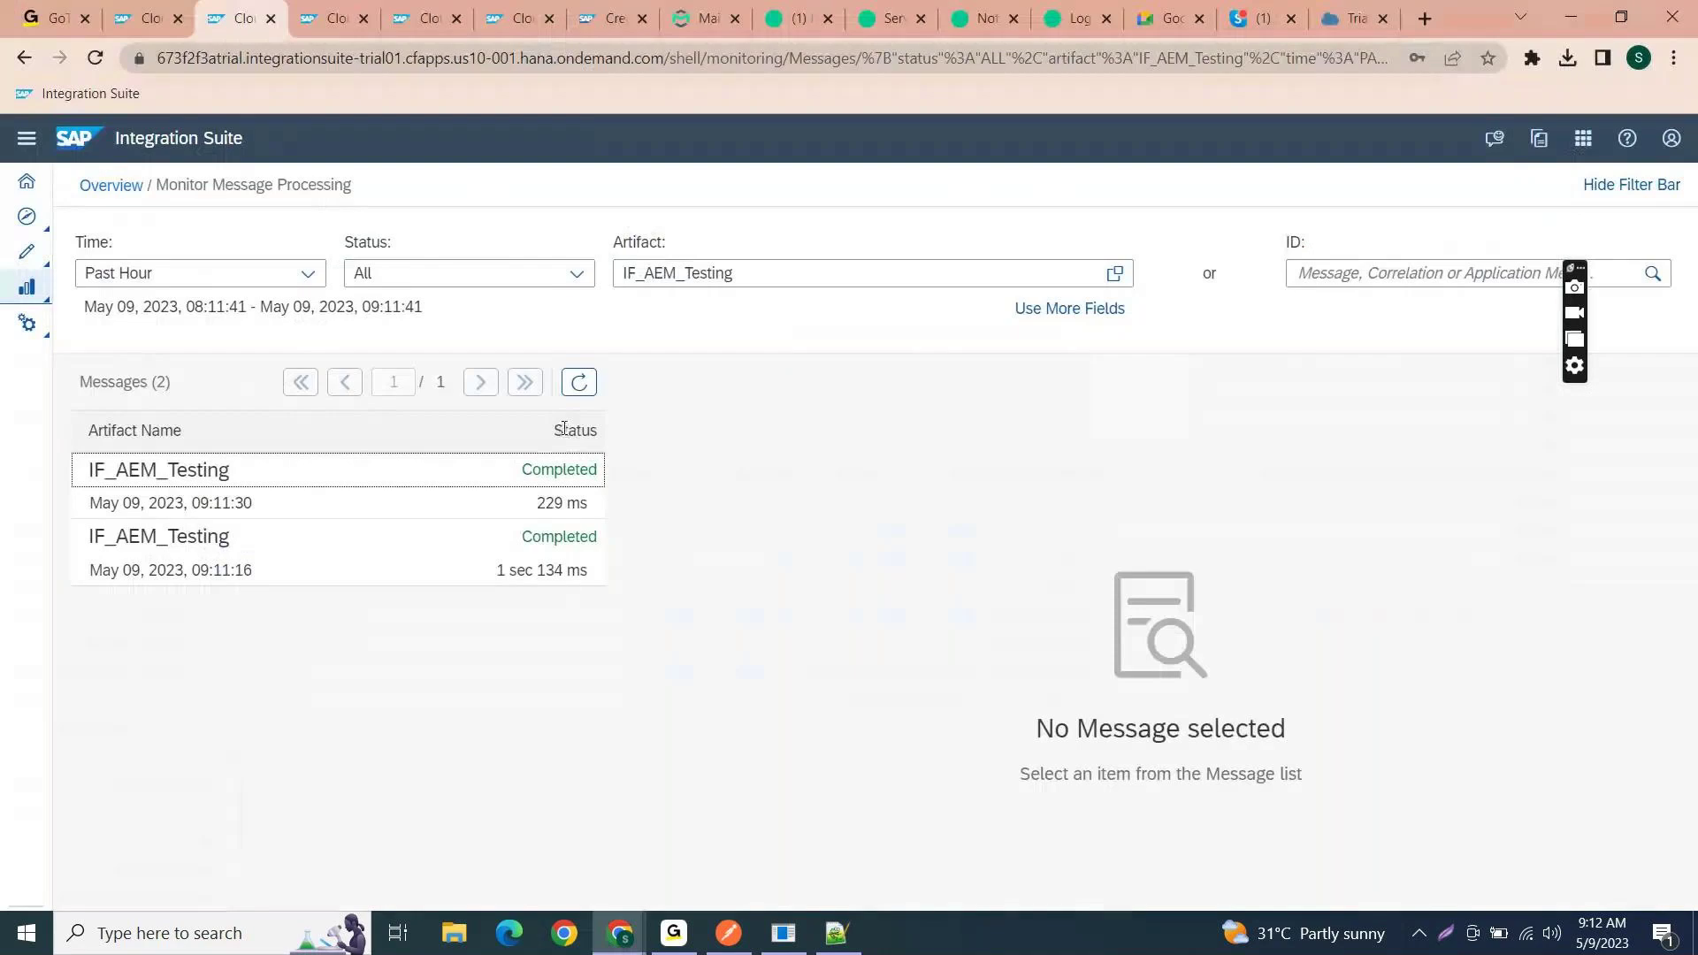
# - Refresh the IF_AEM_Testing monitor to list four completed messages
pyautogui.click(579, 382)
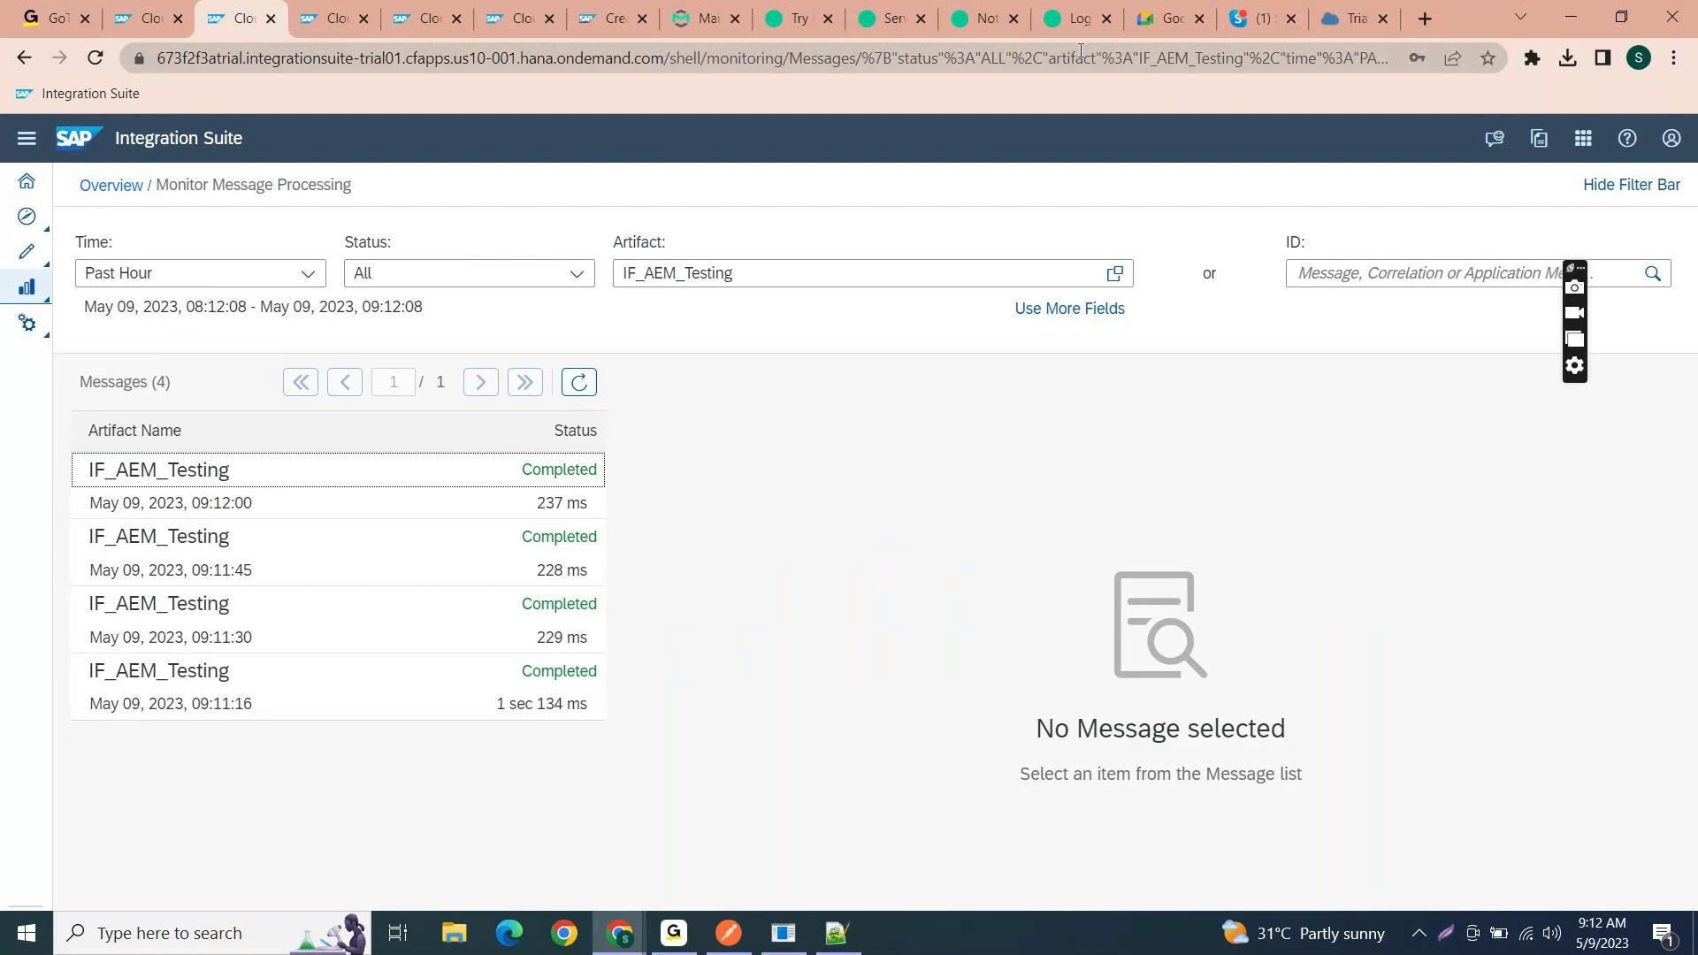
pyautogui.click(883, 25)
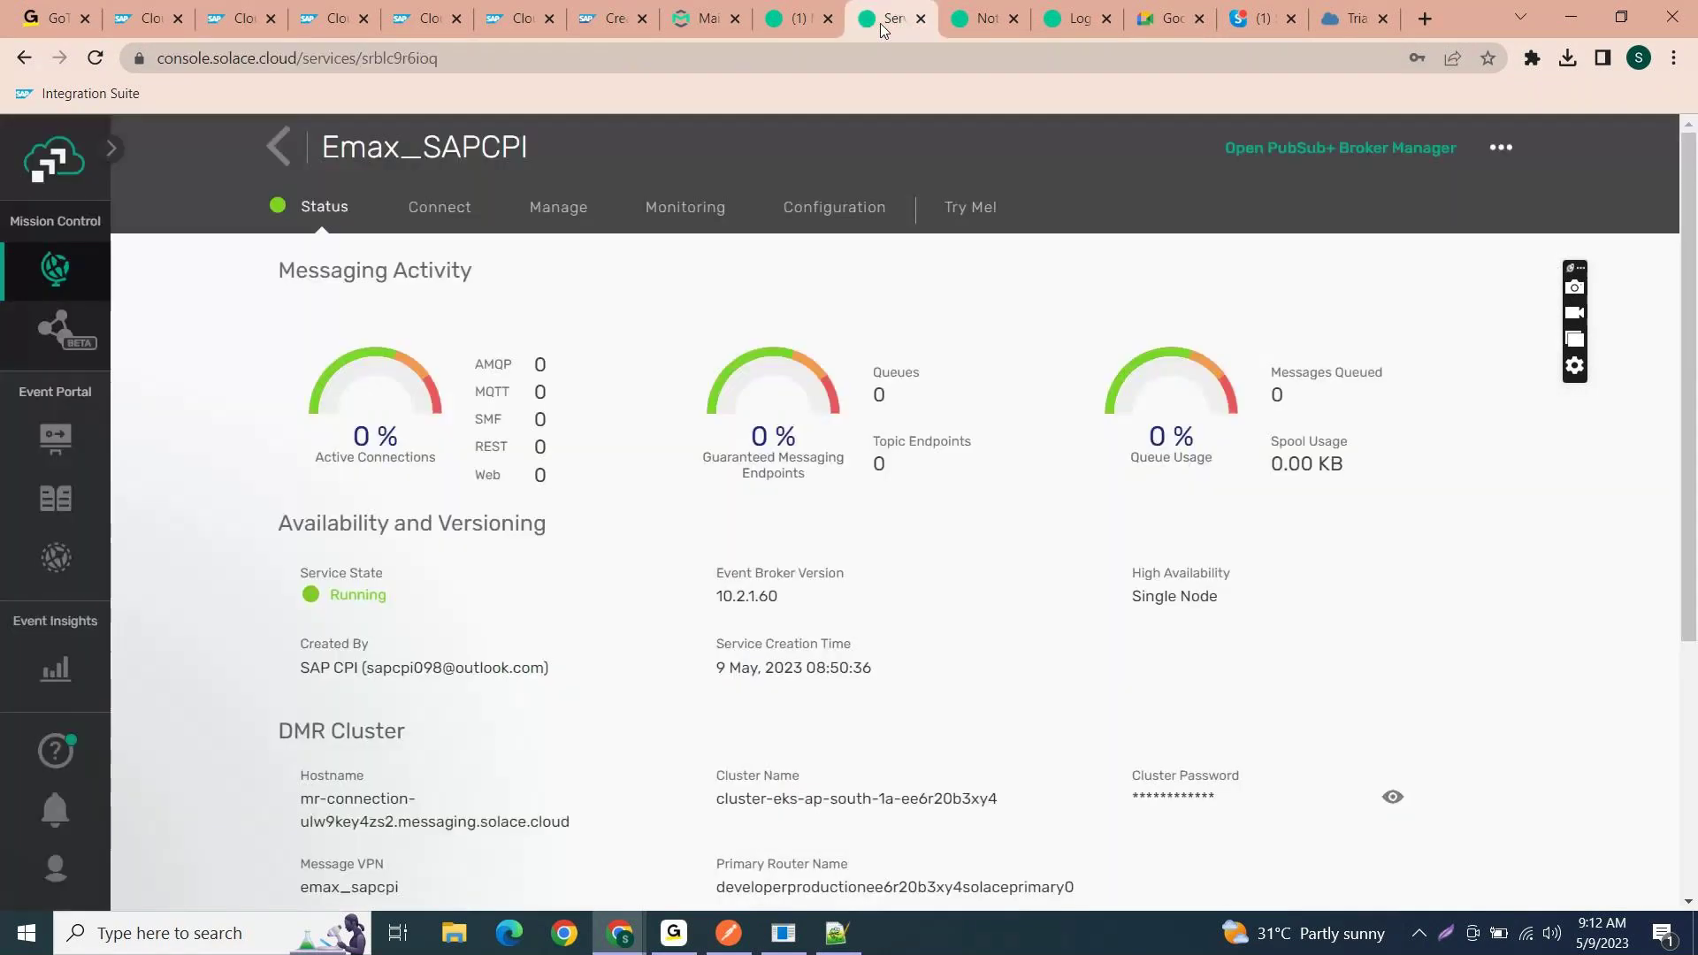
# - Review Invoice_Class10's three topic subscriptions and its summary of 14 queued messages (0.0449 MB)
pyautogui.moveTo(619, 933)
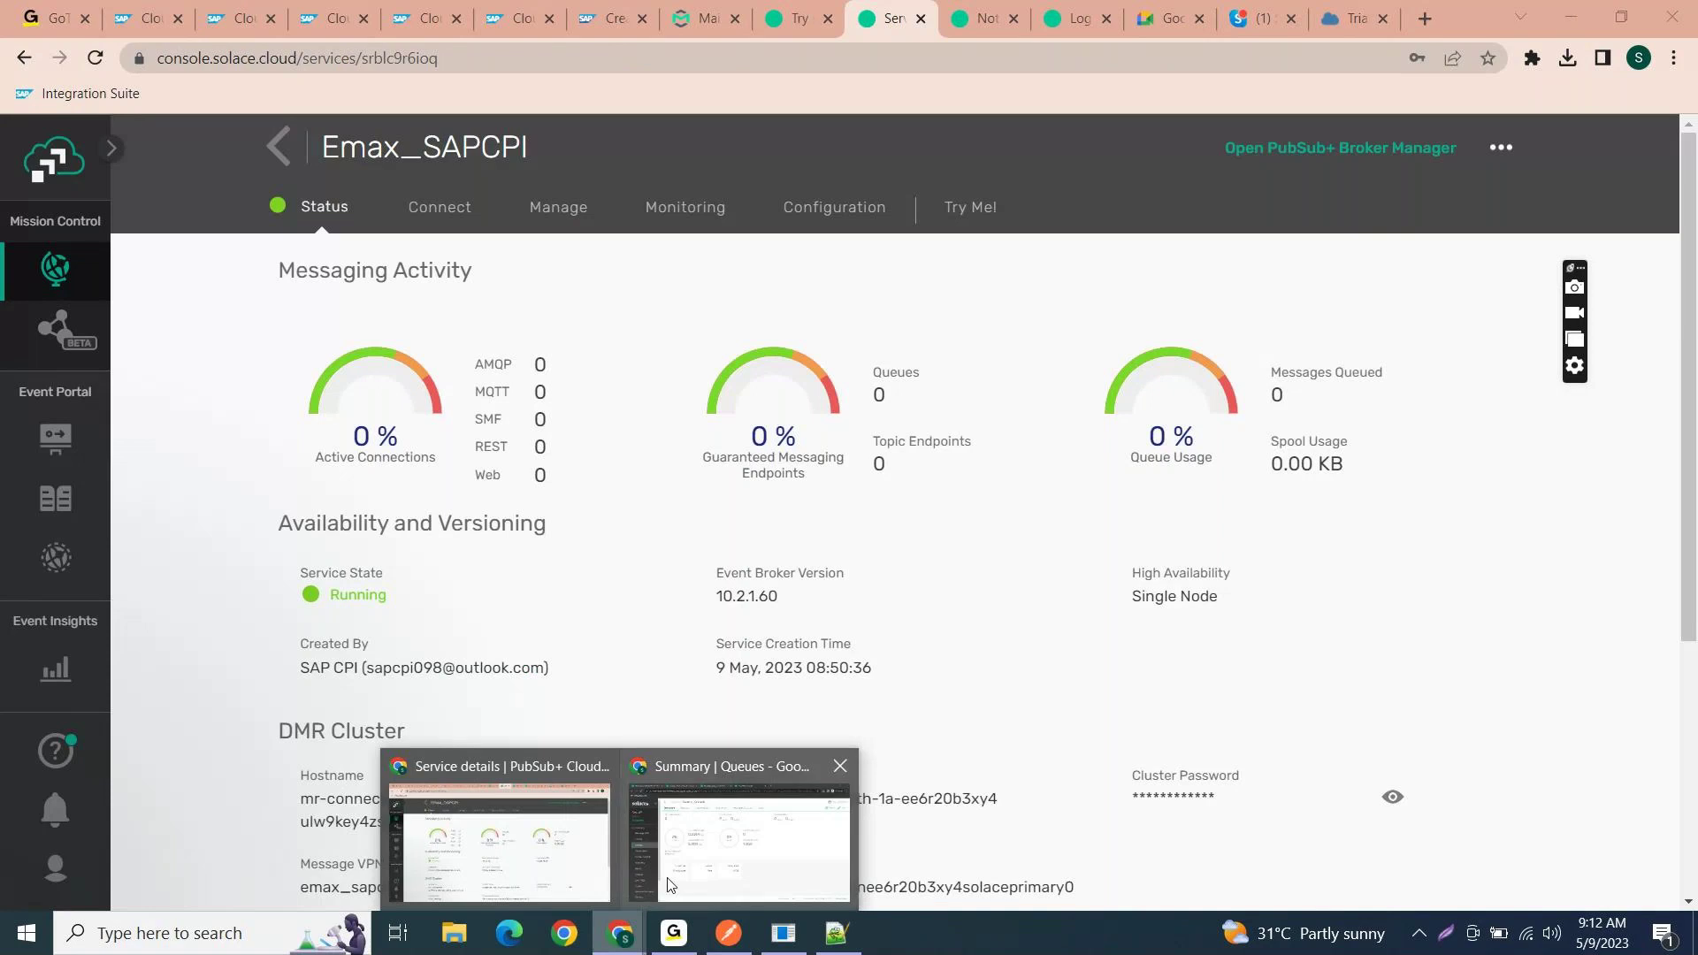
pyautogui.click(674, 874)
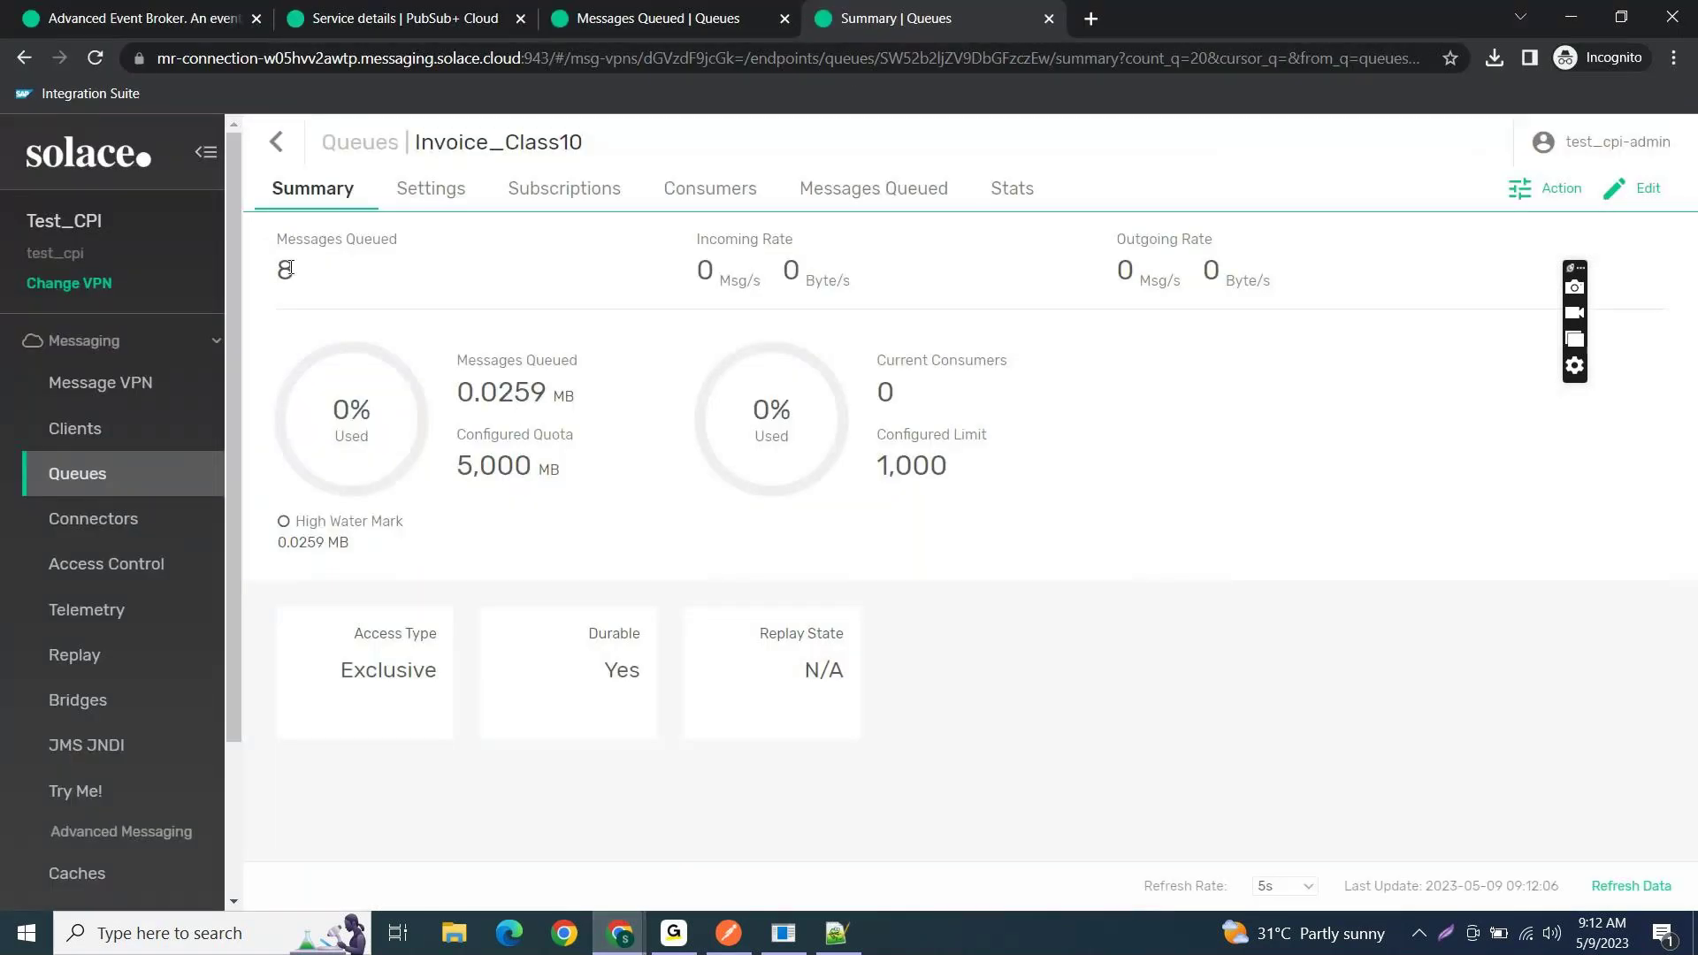
pyautogui.click(531, 198)
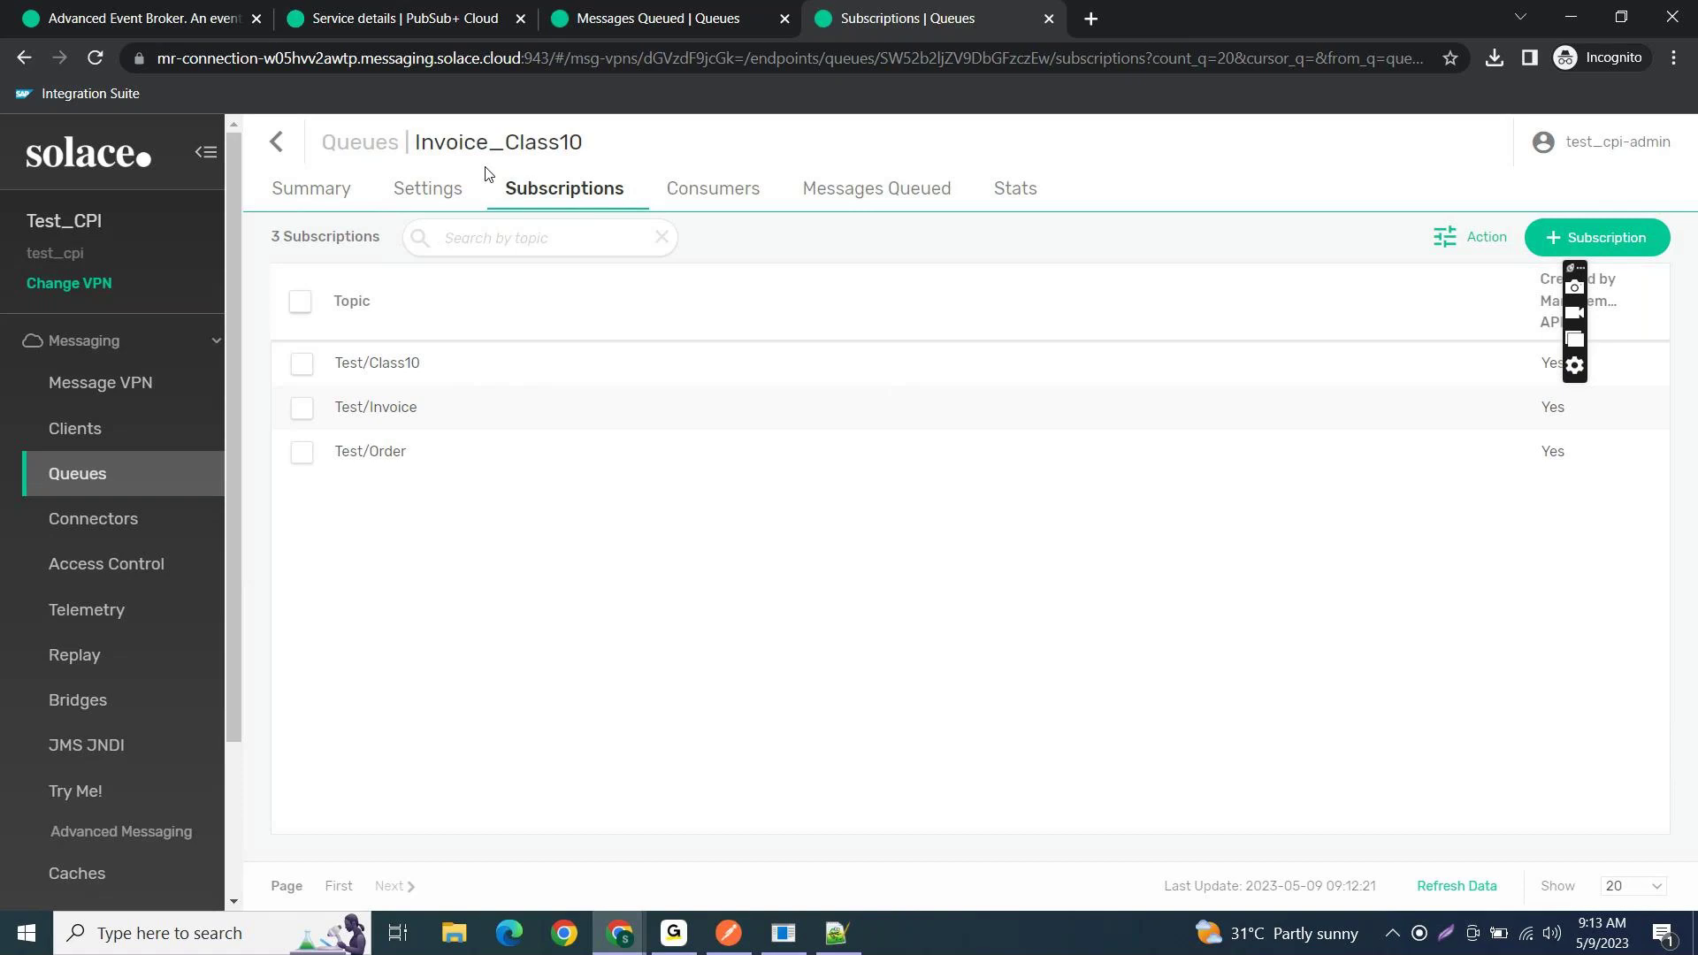
pyautogui.click(312, 188)
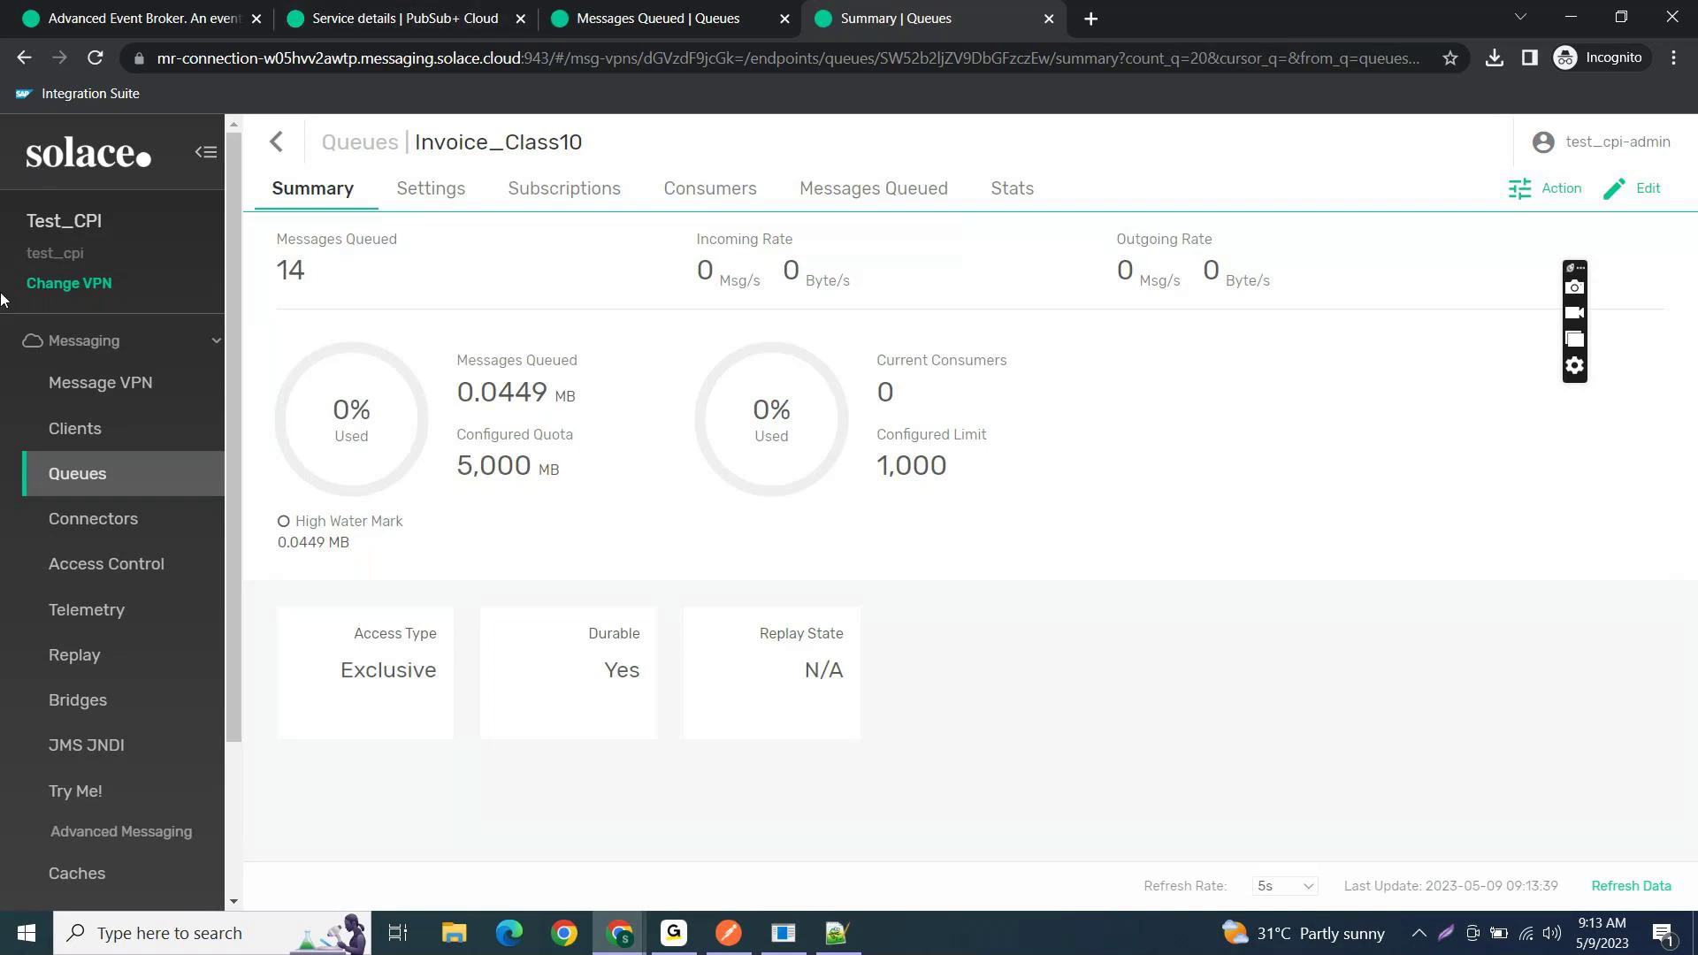
pyautogui.hotkey('alt', 'Tab')
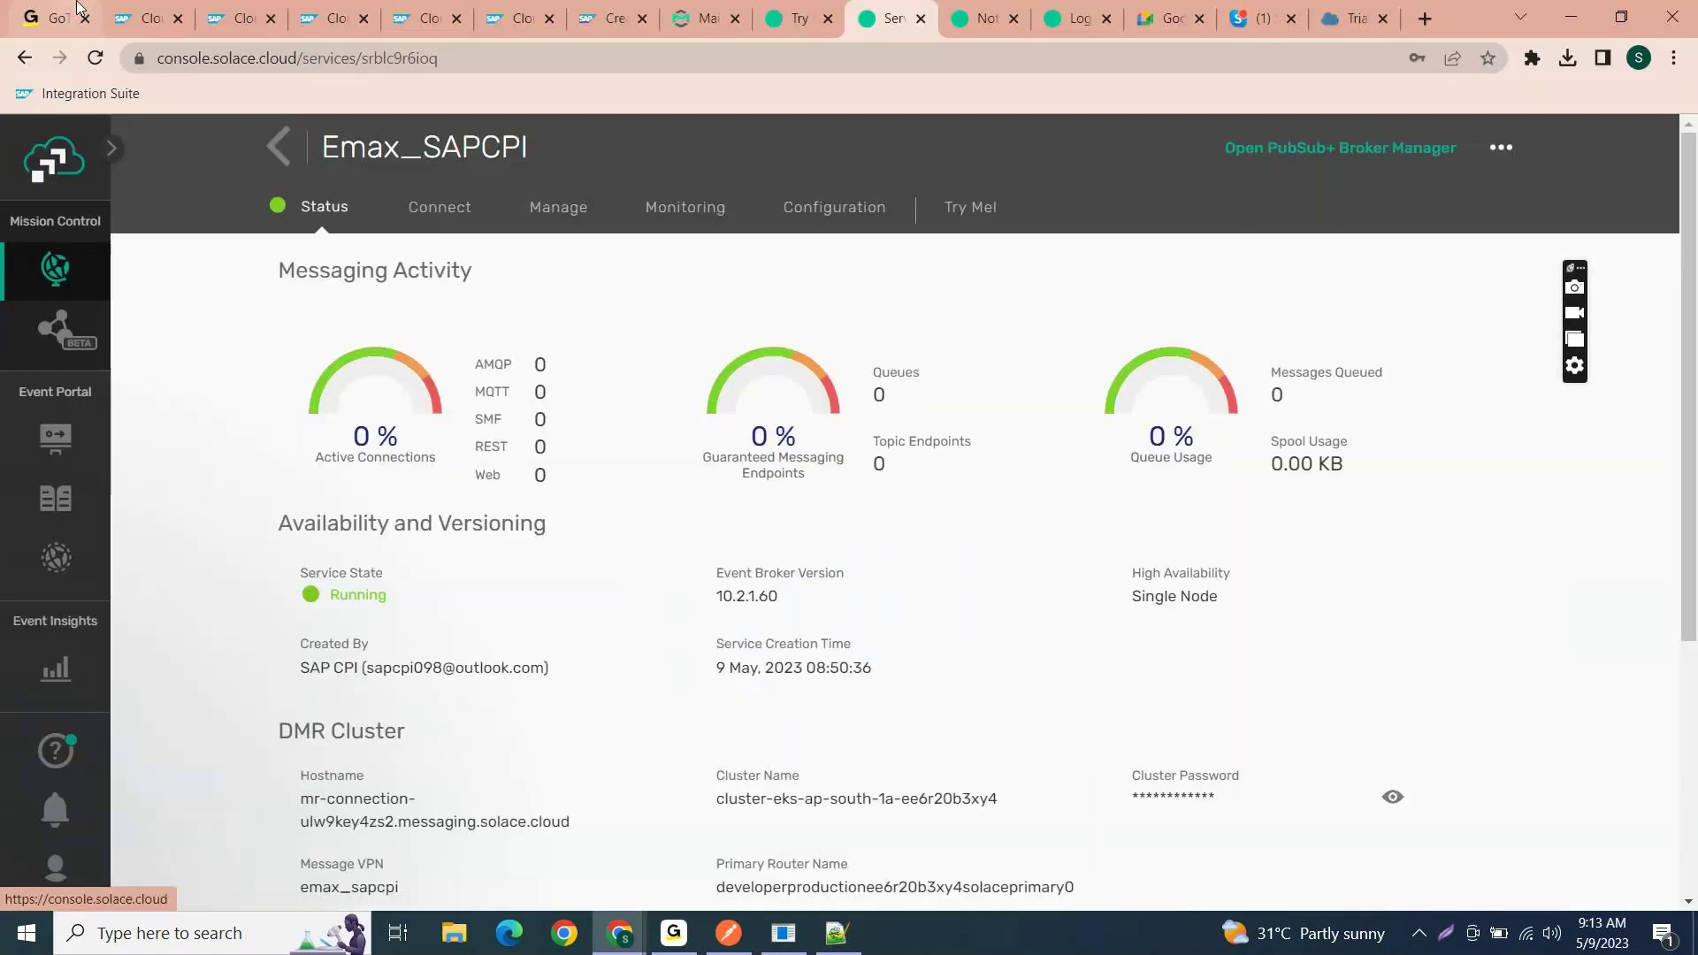
# - Open IF_AEM_Testing and show the HTTP receiver channel's connection settings
pyautogui.click(165, 15)
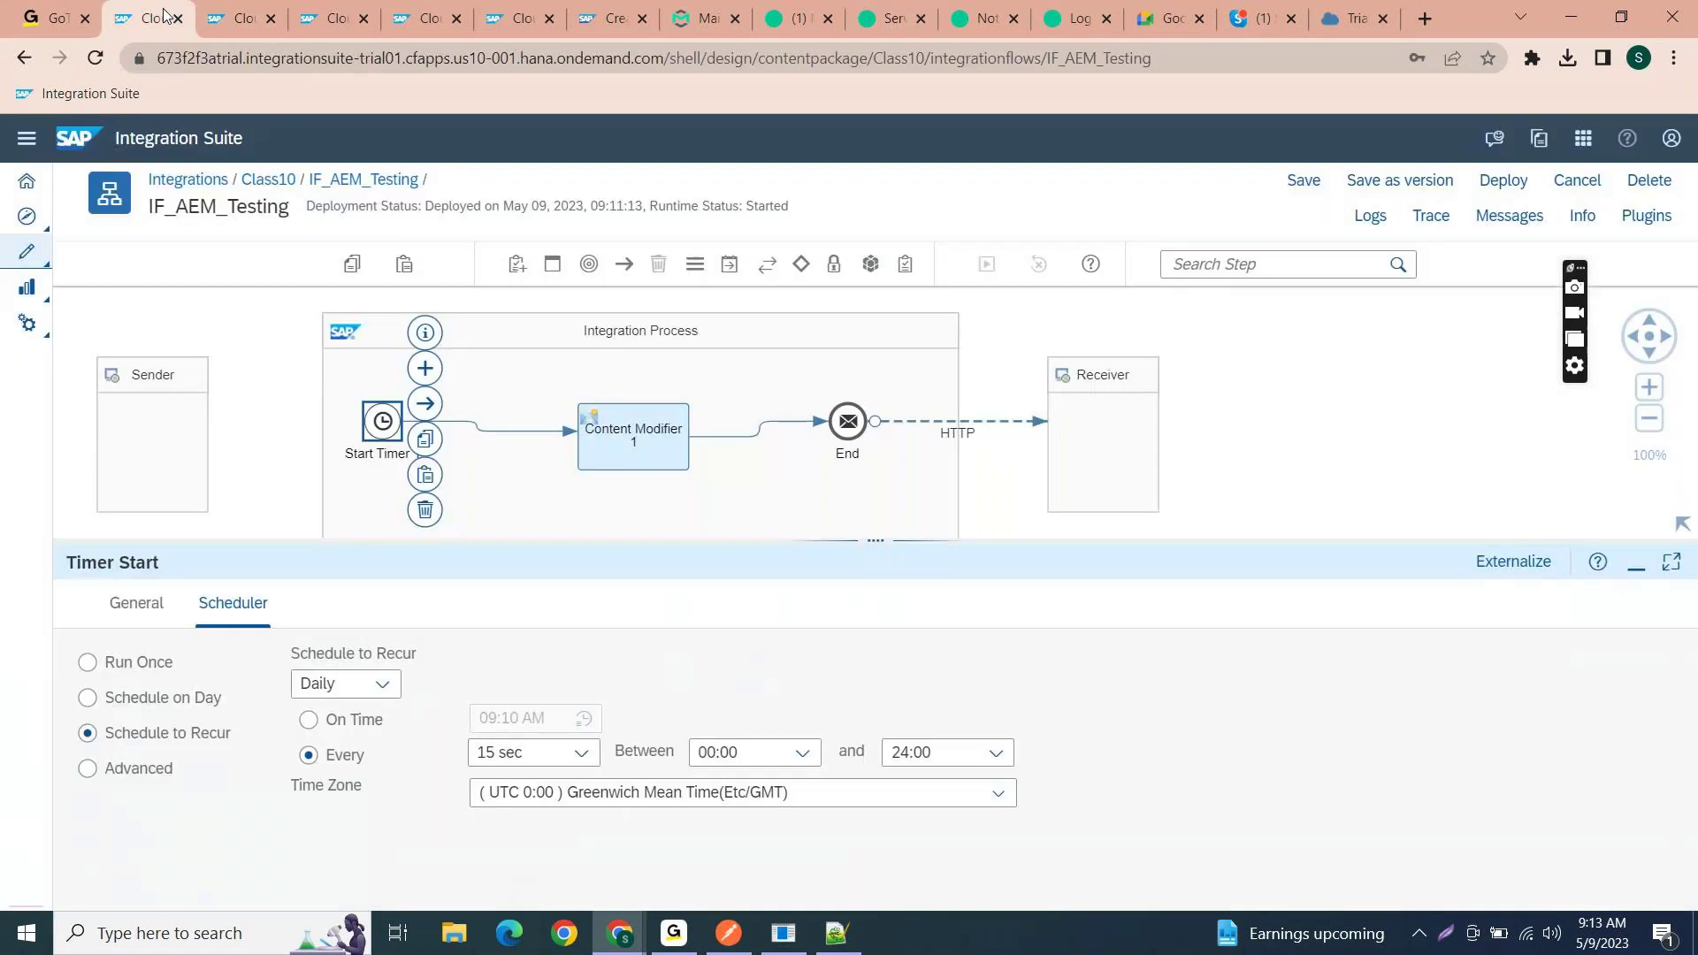
pyautogui.click(1299, 415)
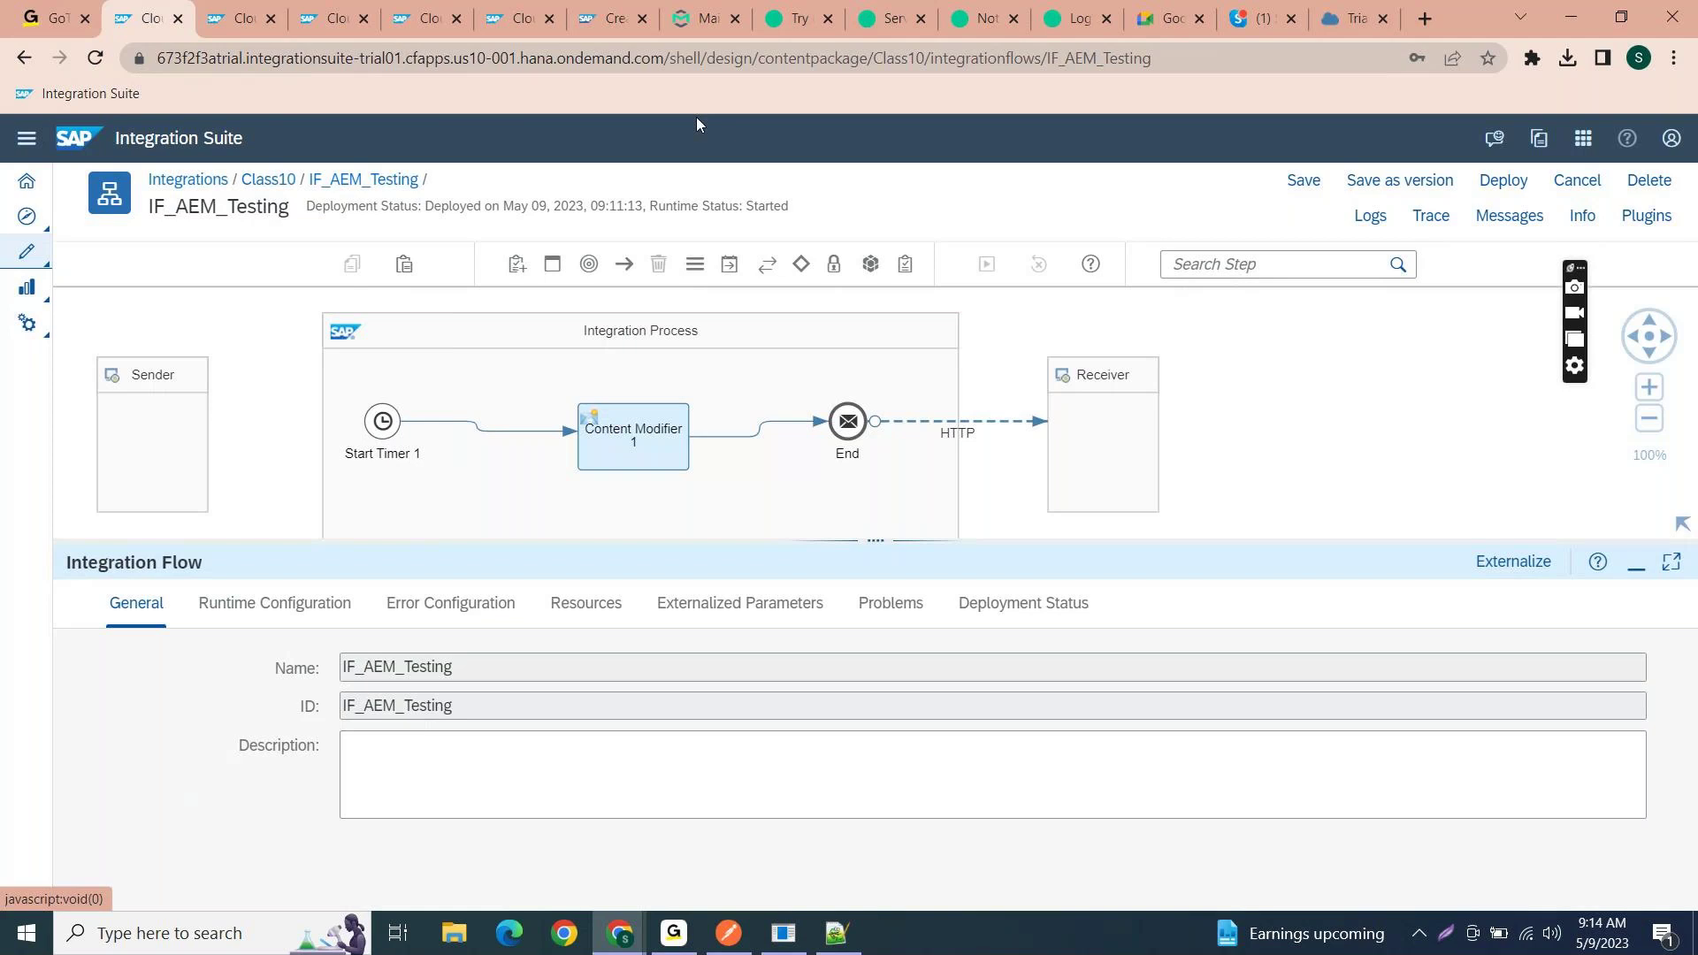
pyautogui.click(981, 422)
pyautogui.click(252, 605)
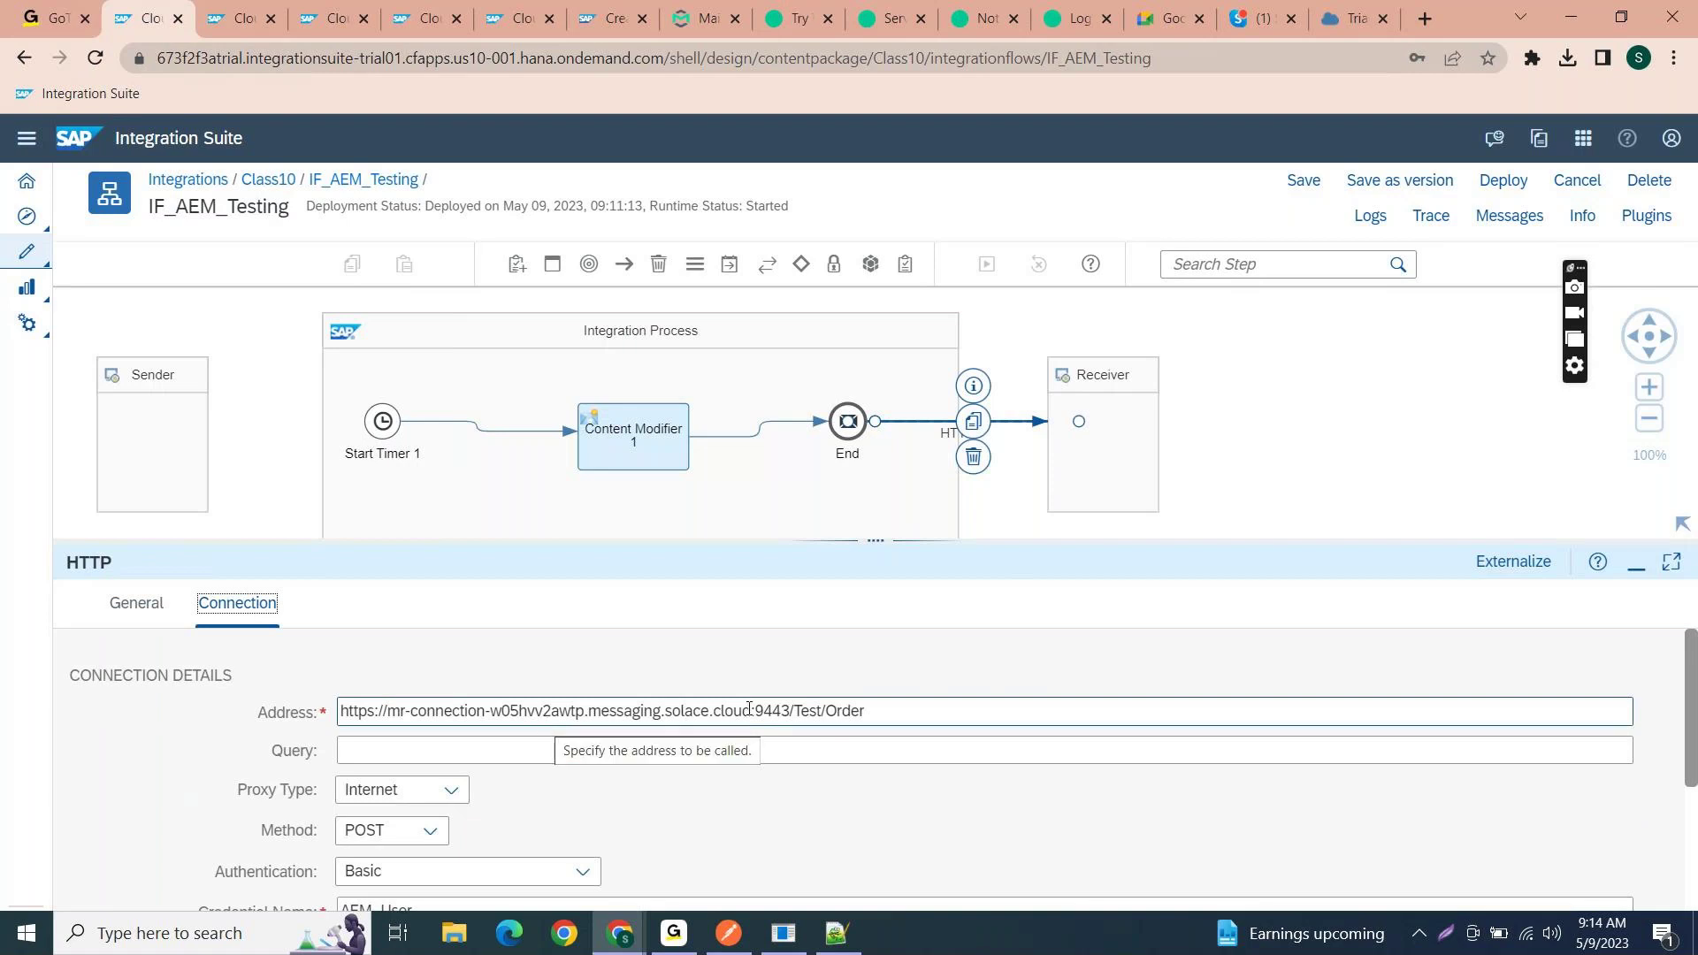
# - Confirm the receiver address ends in Test/Order, then return to the Class10 package
pyautogui.moveTo(878, 713); pyautogui.dragTo(342, 713)
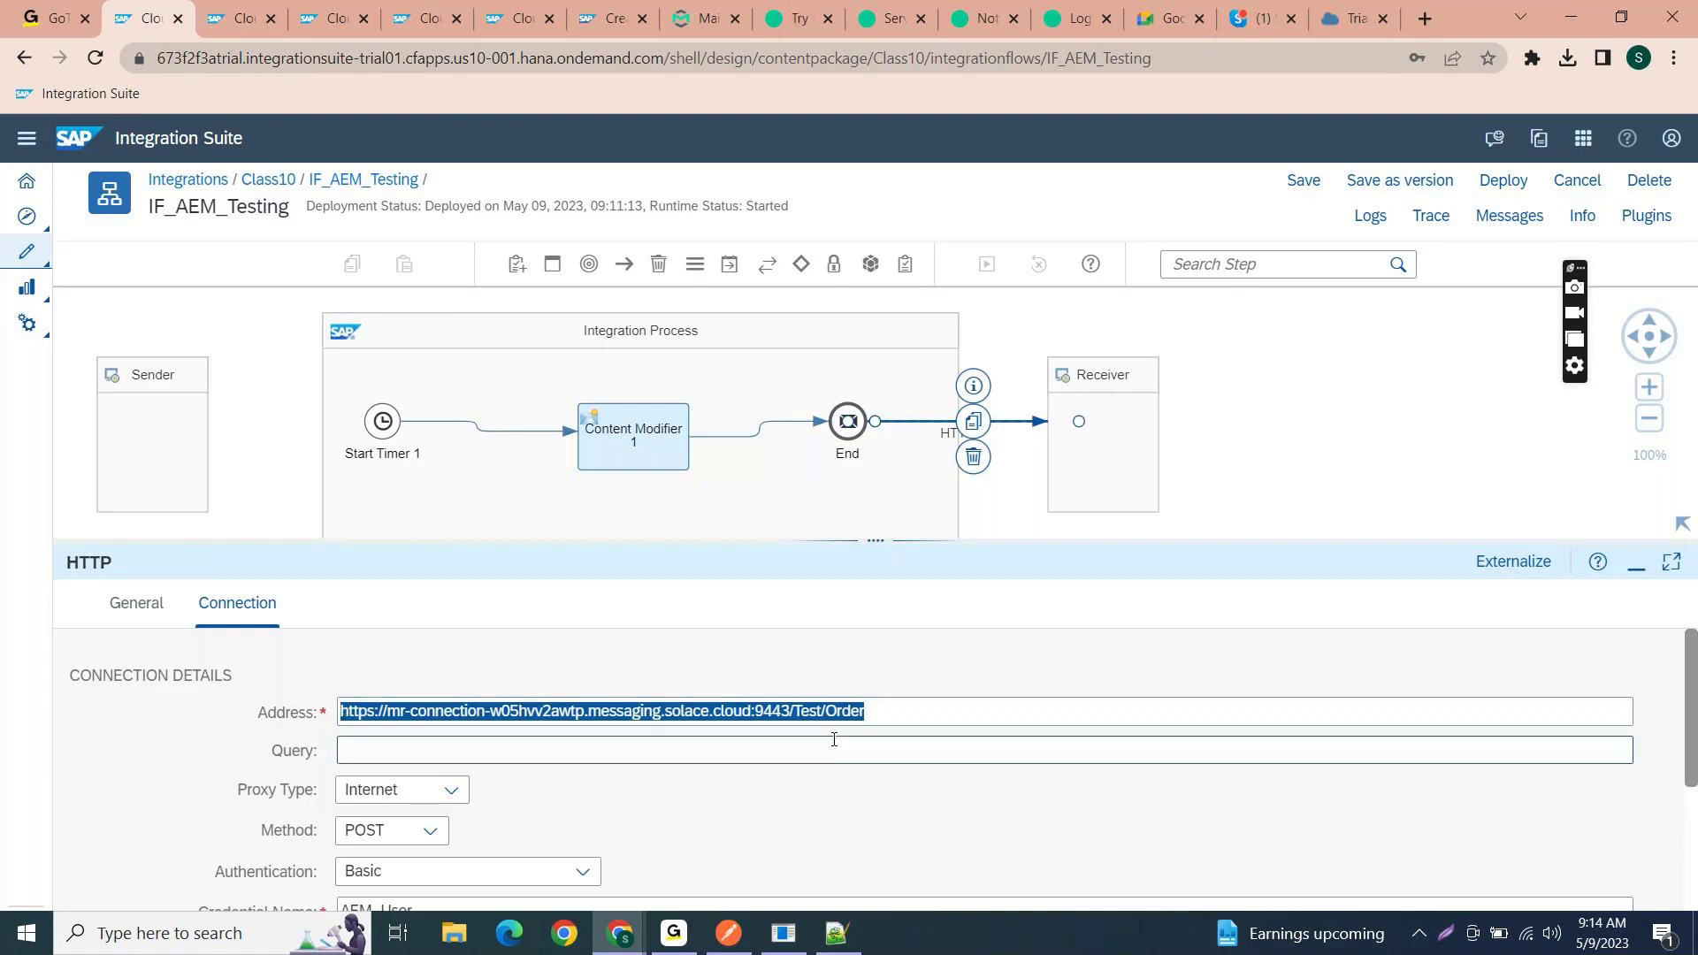
pyautogui.click(900, 719)
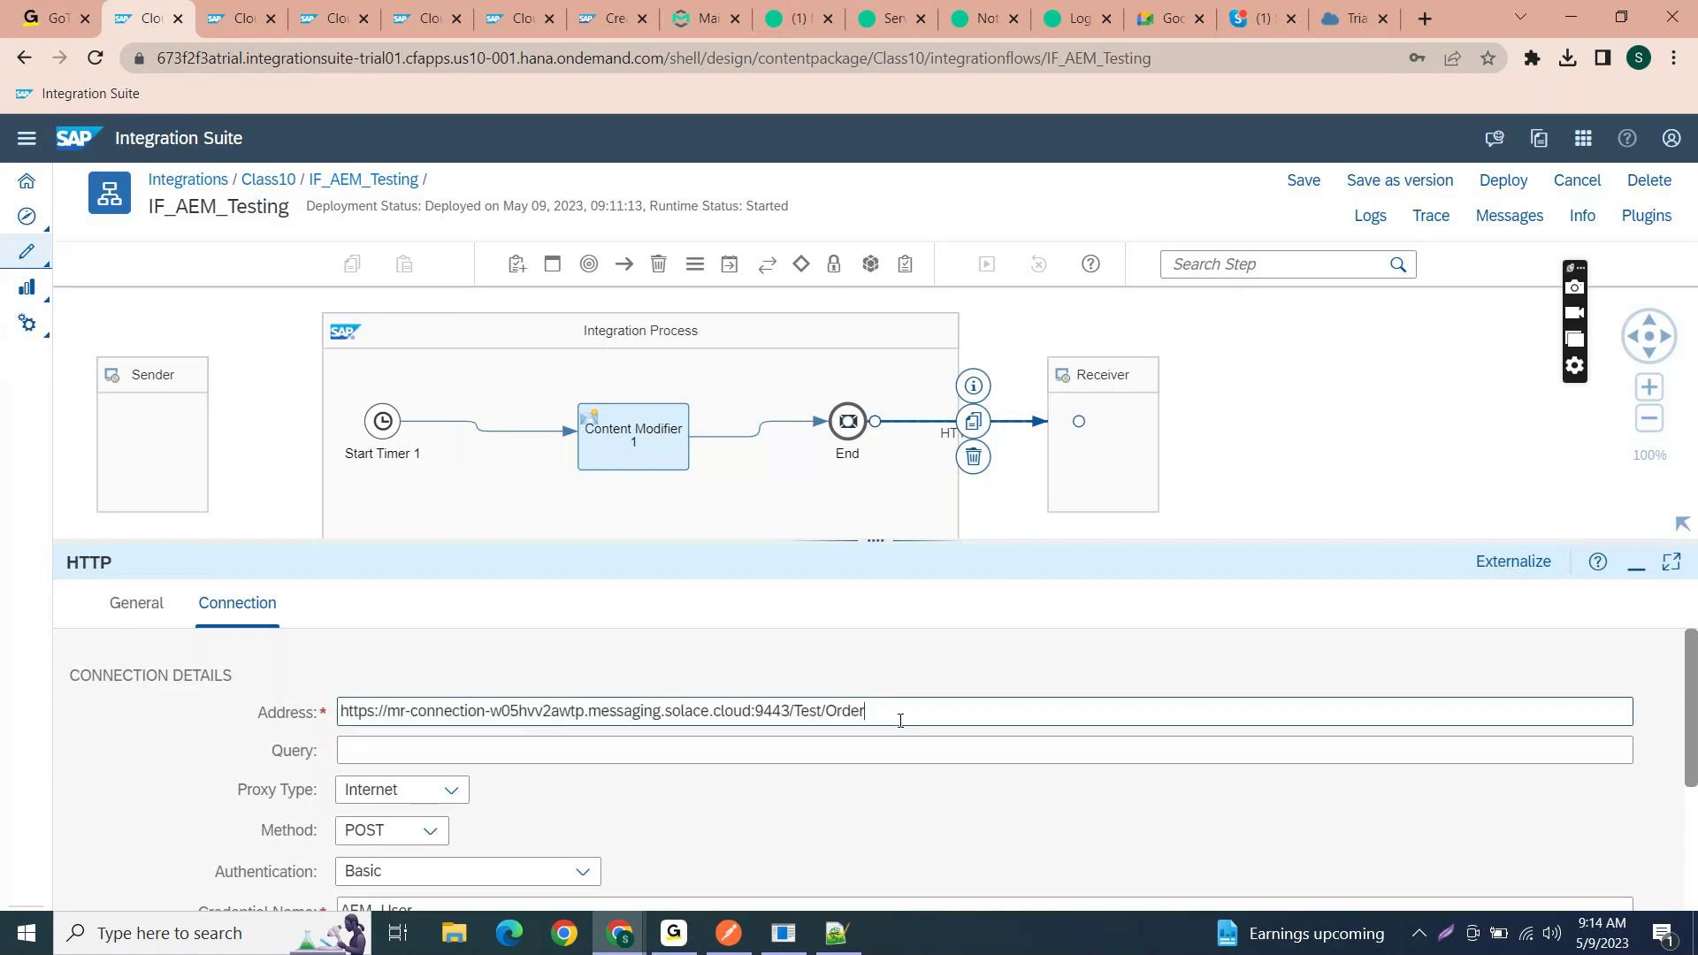
pyautogui.moveTo(793, 710); pyautogui.dragTo(884, 712)
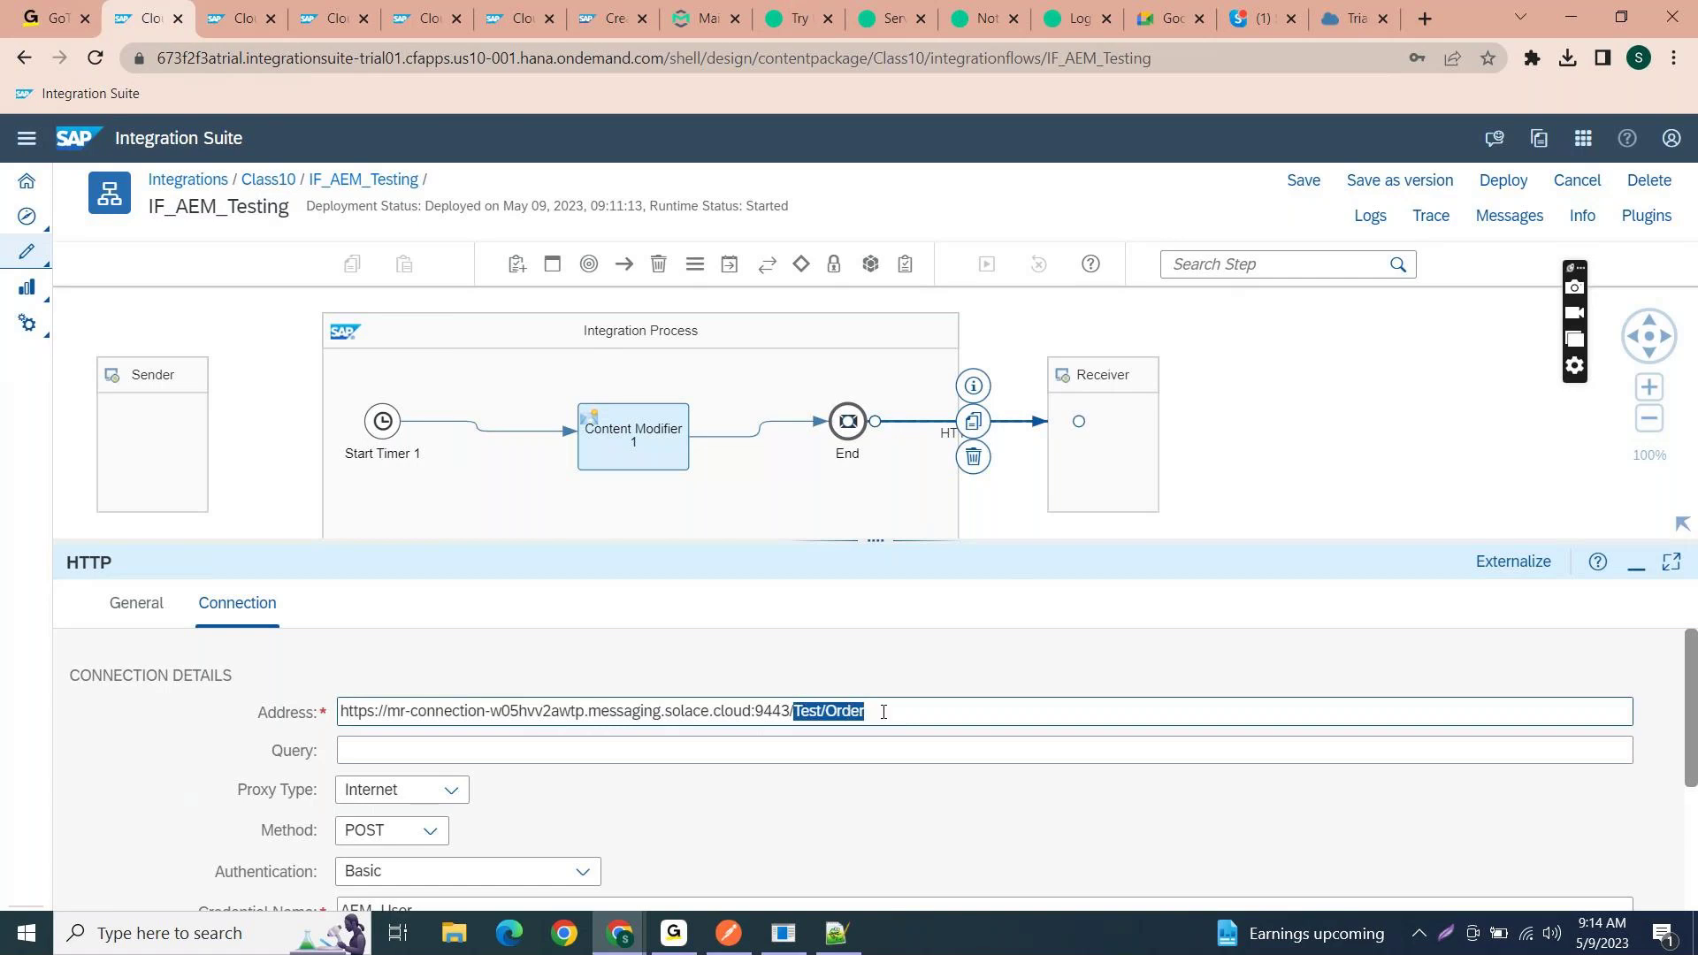
pyautogui.click(664, 467)
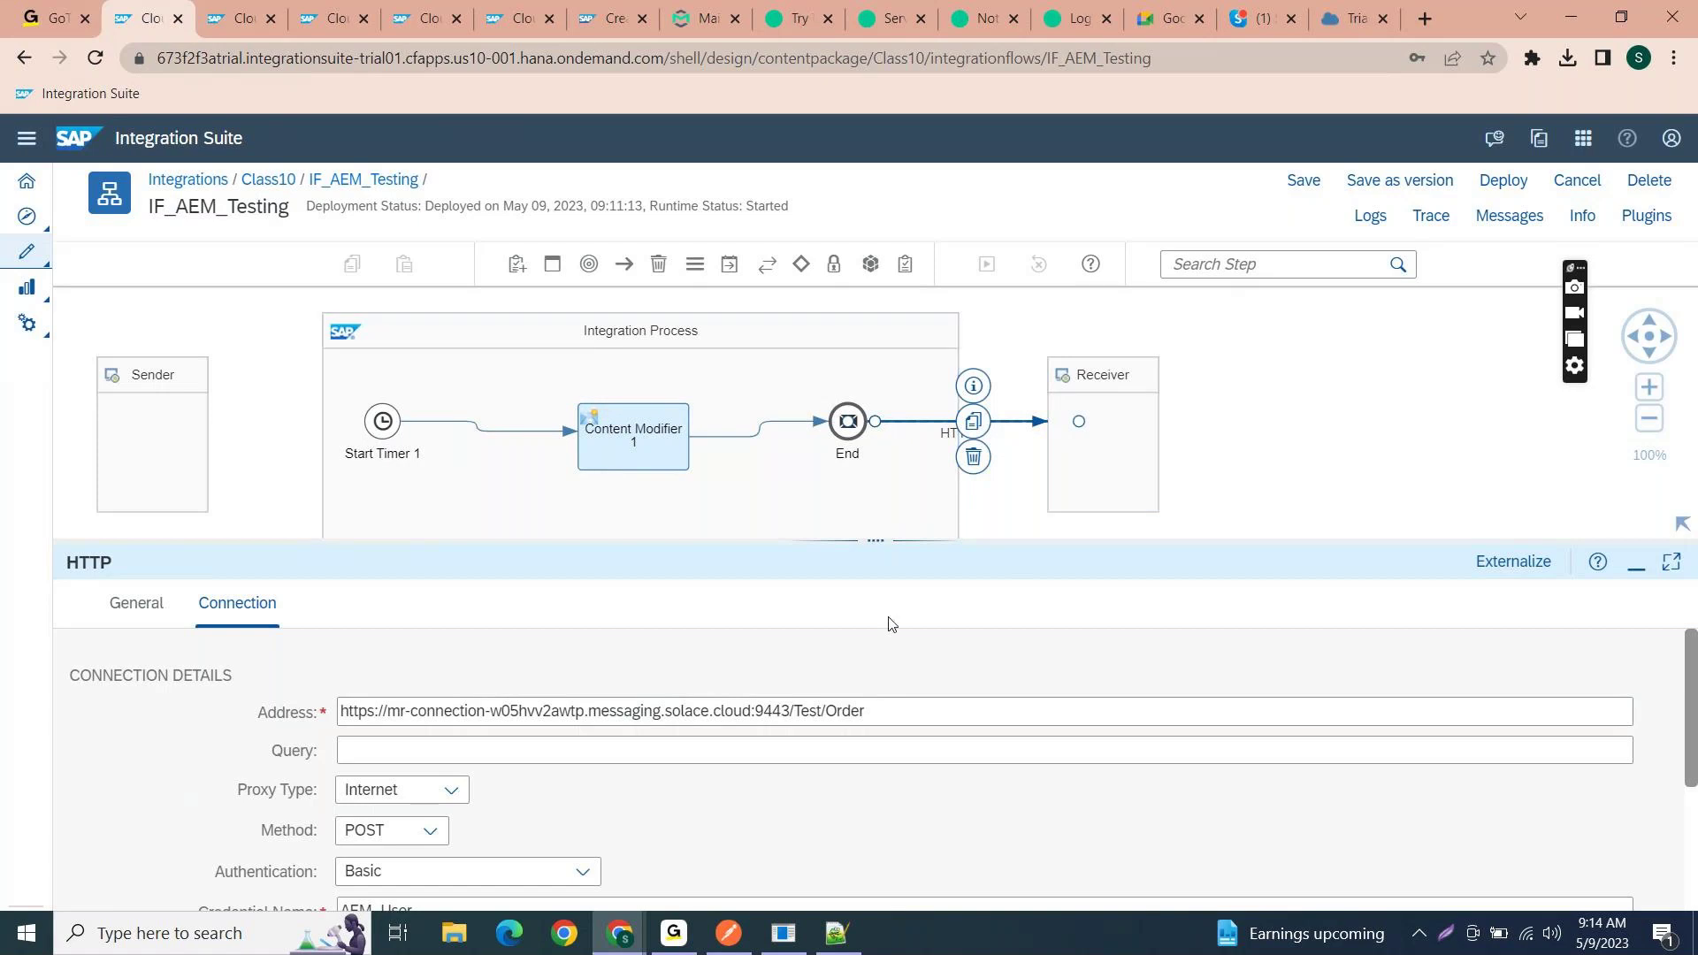
pyautogui.moveTo(794, 710); pyautogui.dragTo(883, 710)
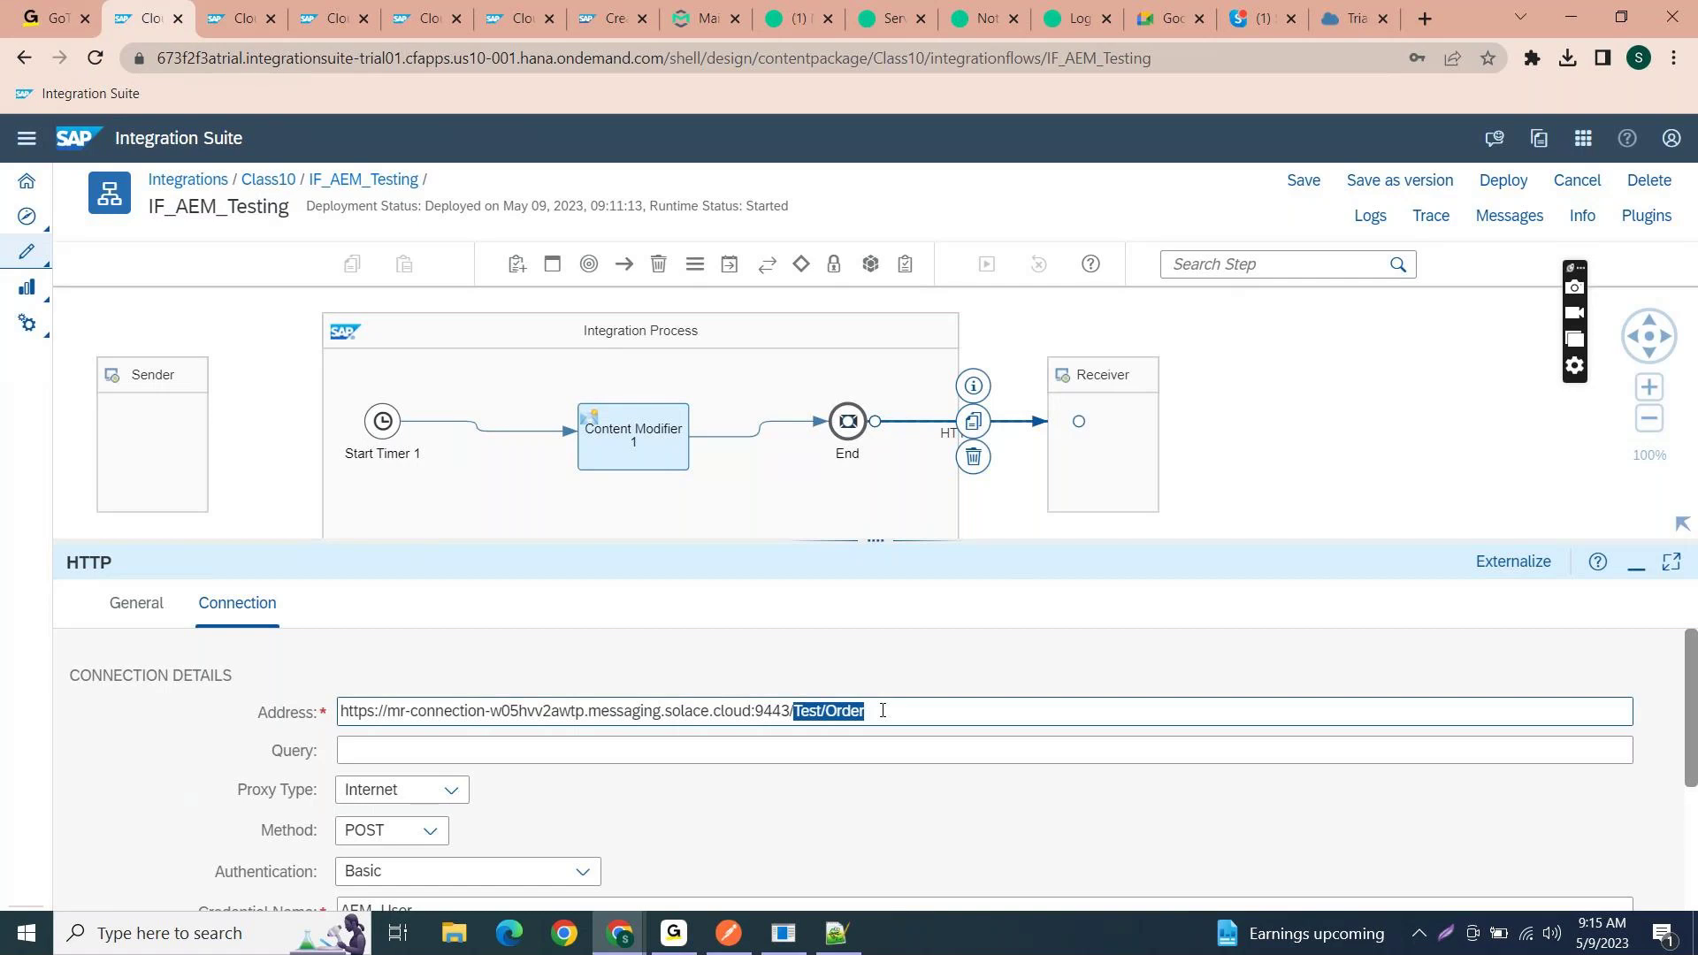
pyautogui.click(882, 710)
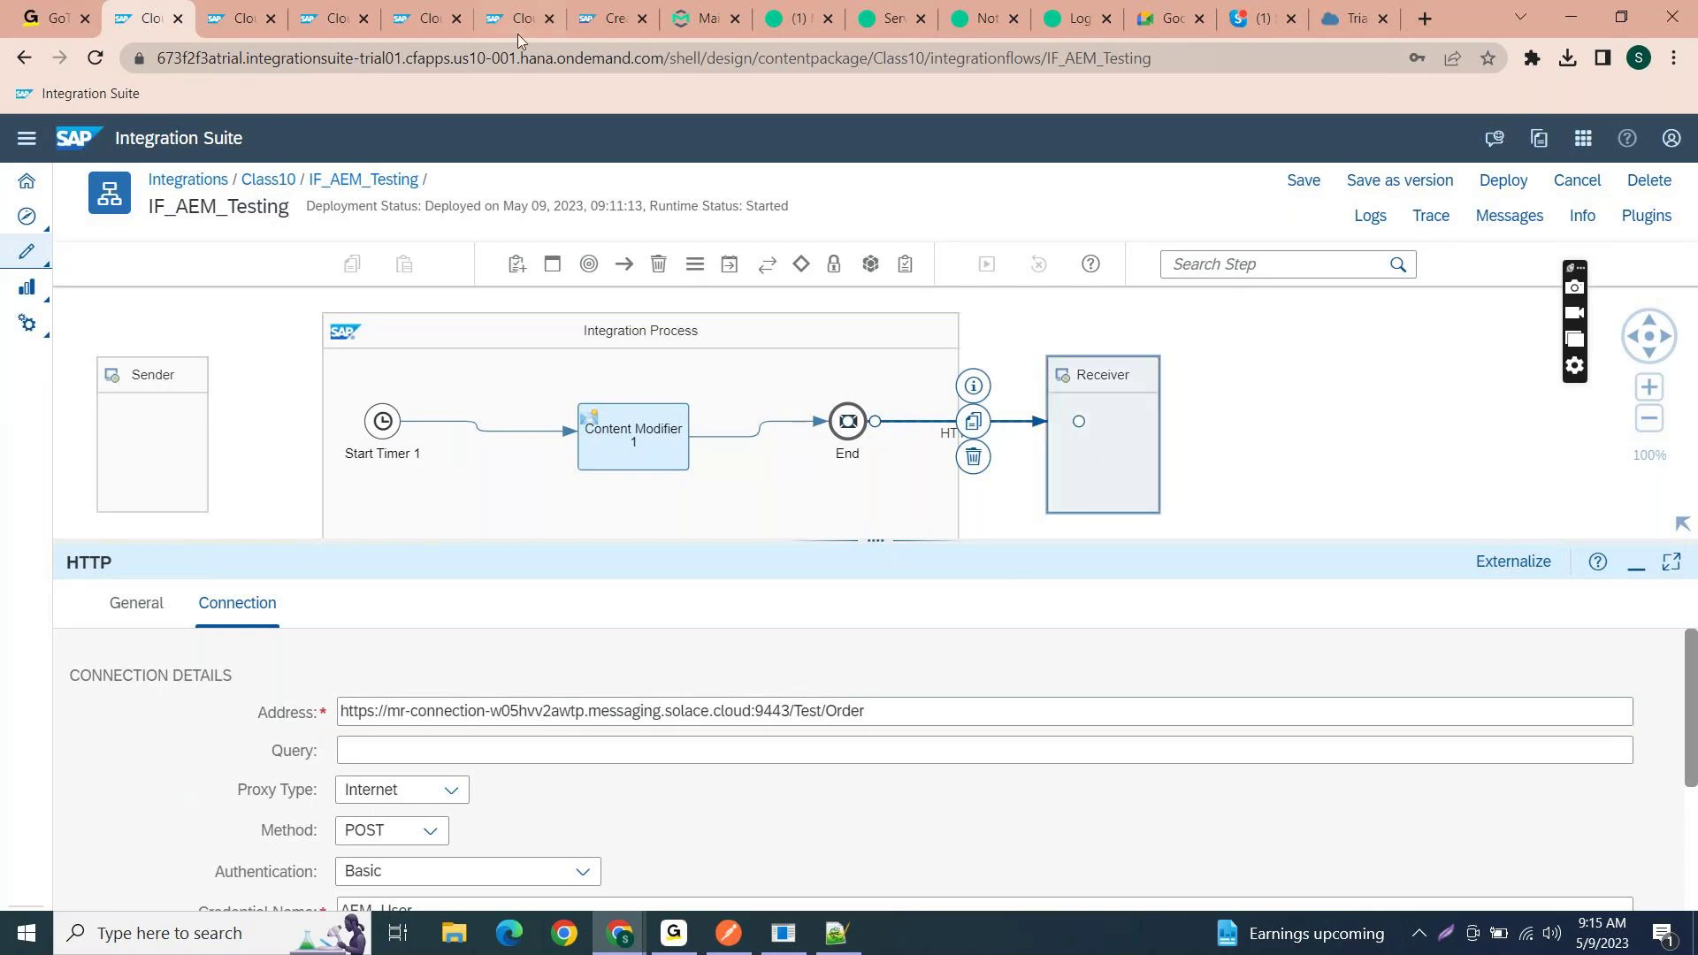
pyautogui.click(270, 180)
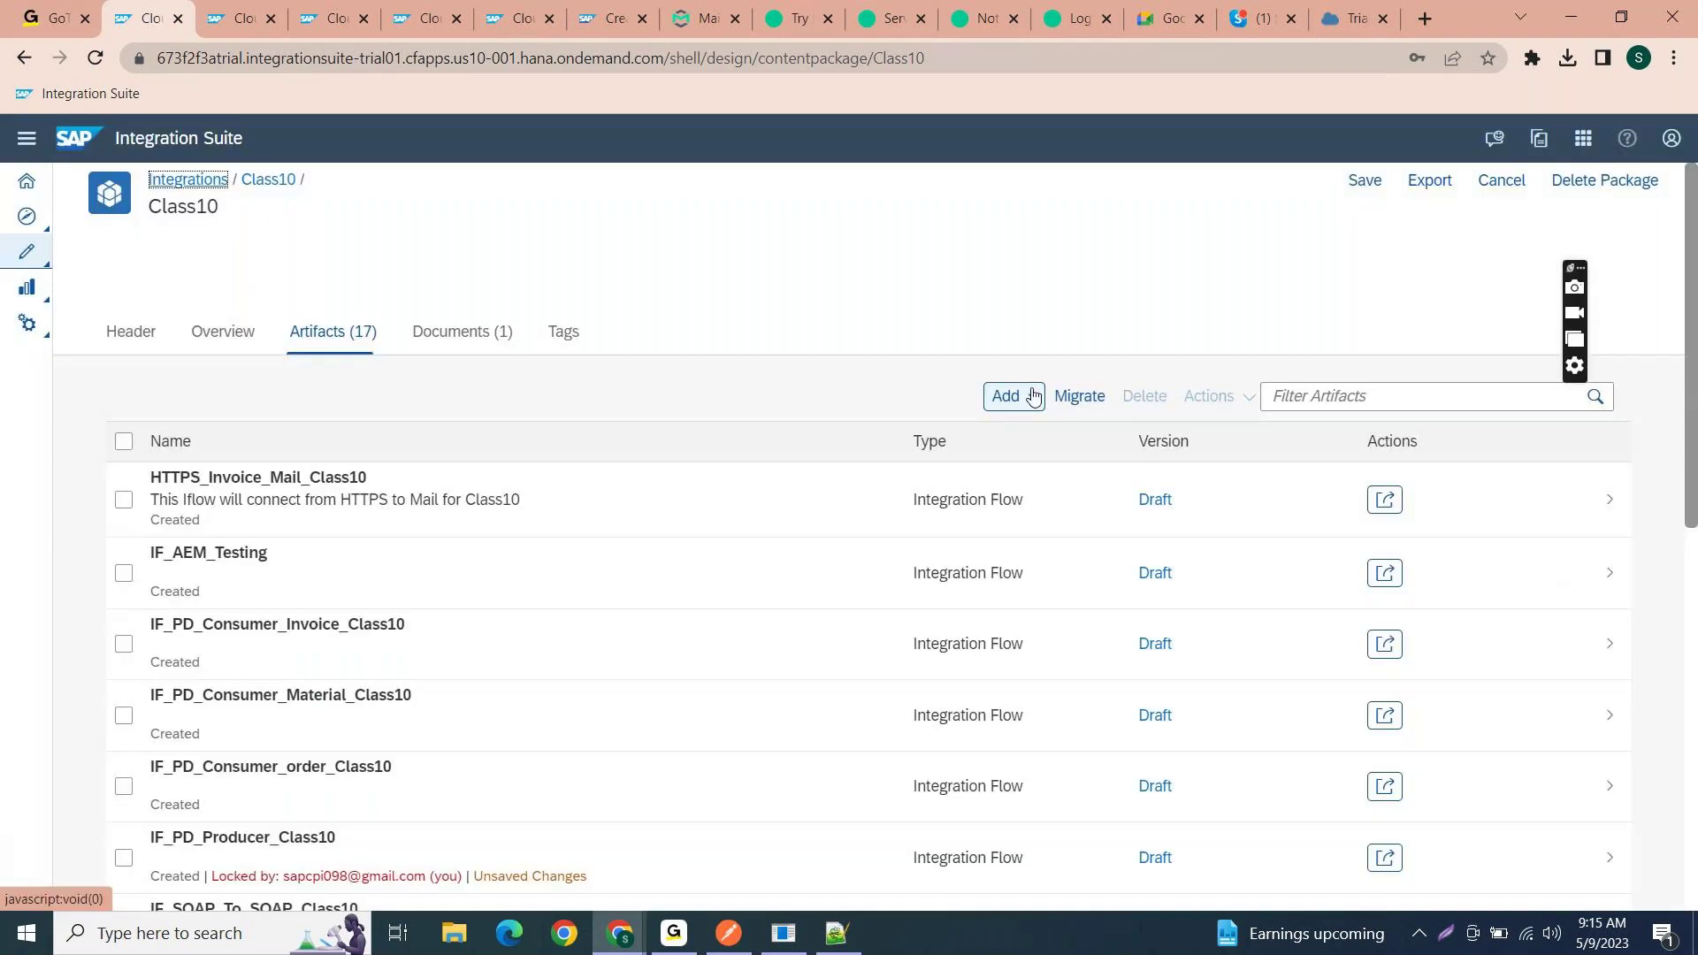
# - Add a new integration flow named AEM_AMQP_Test to Class10 and open it
pyautogui.click(1025, 398)
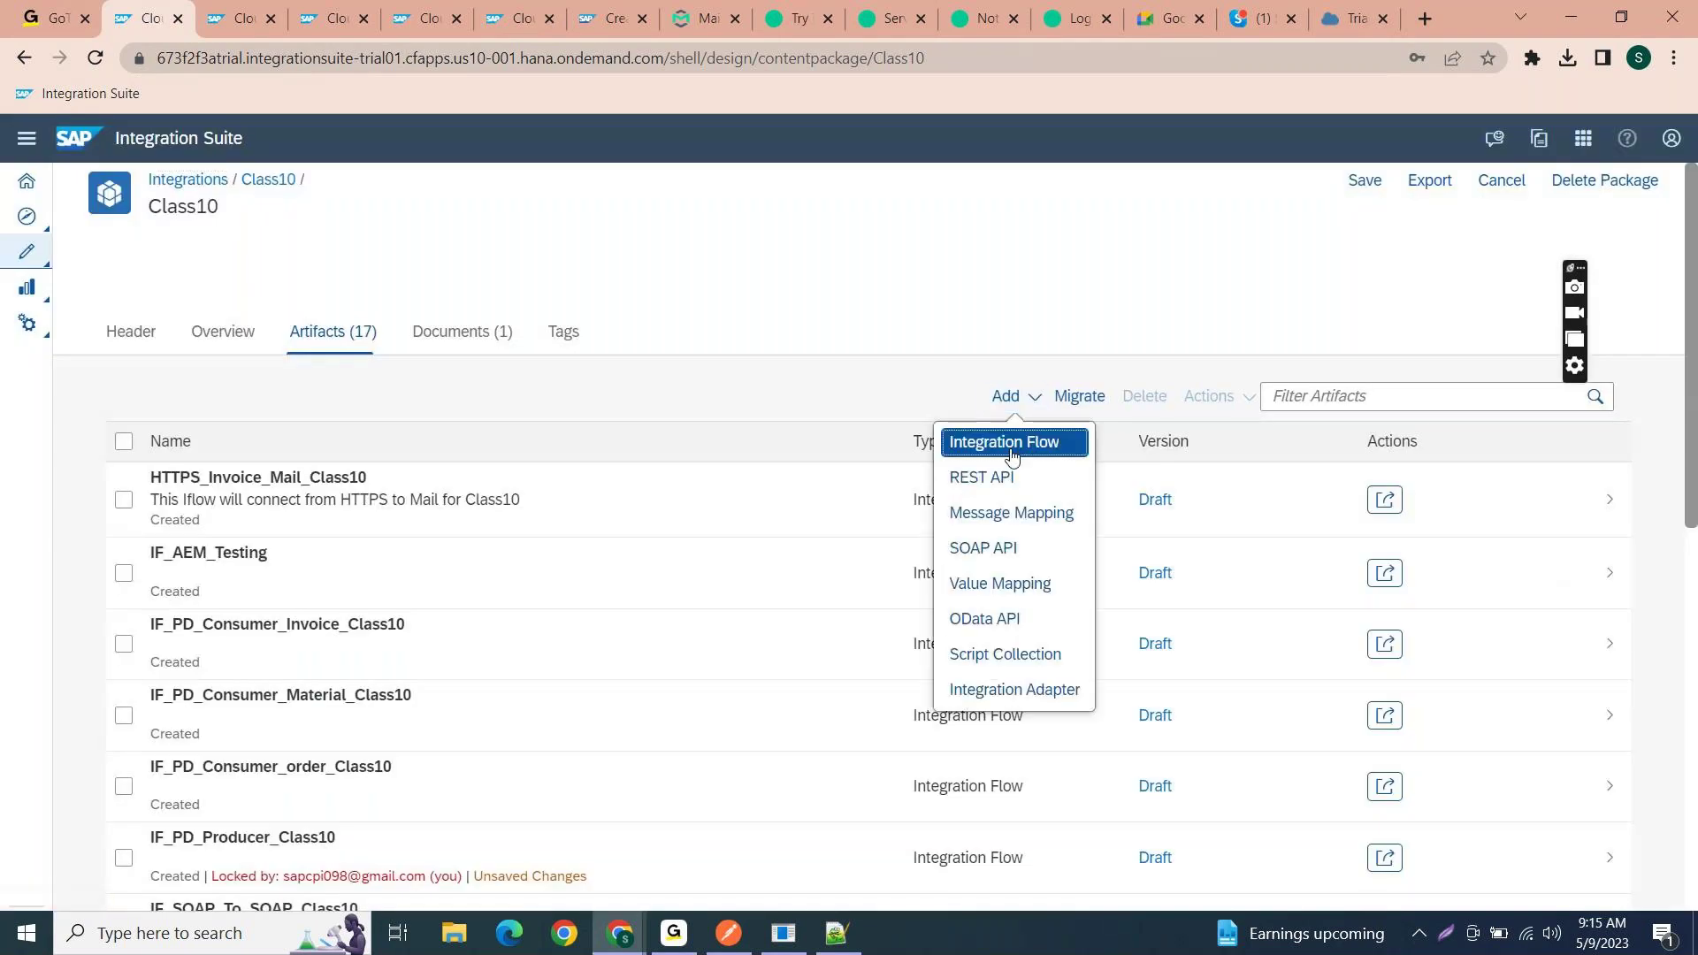
pyautogui.click(1006, 442)
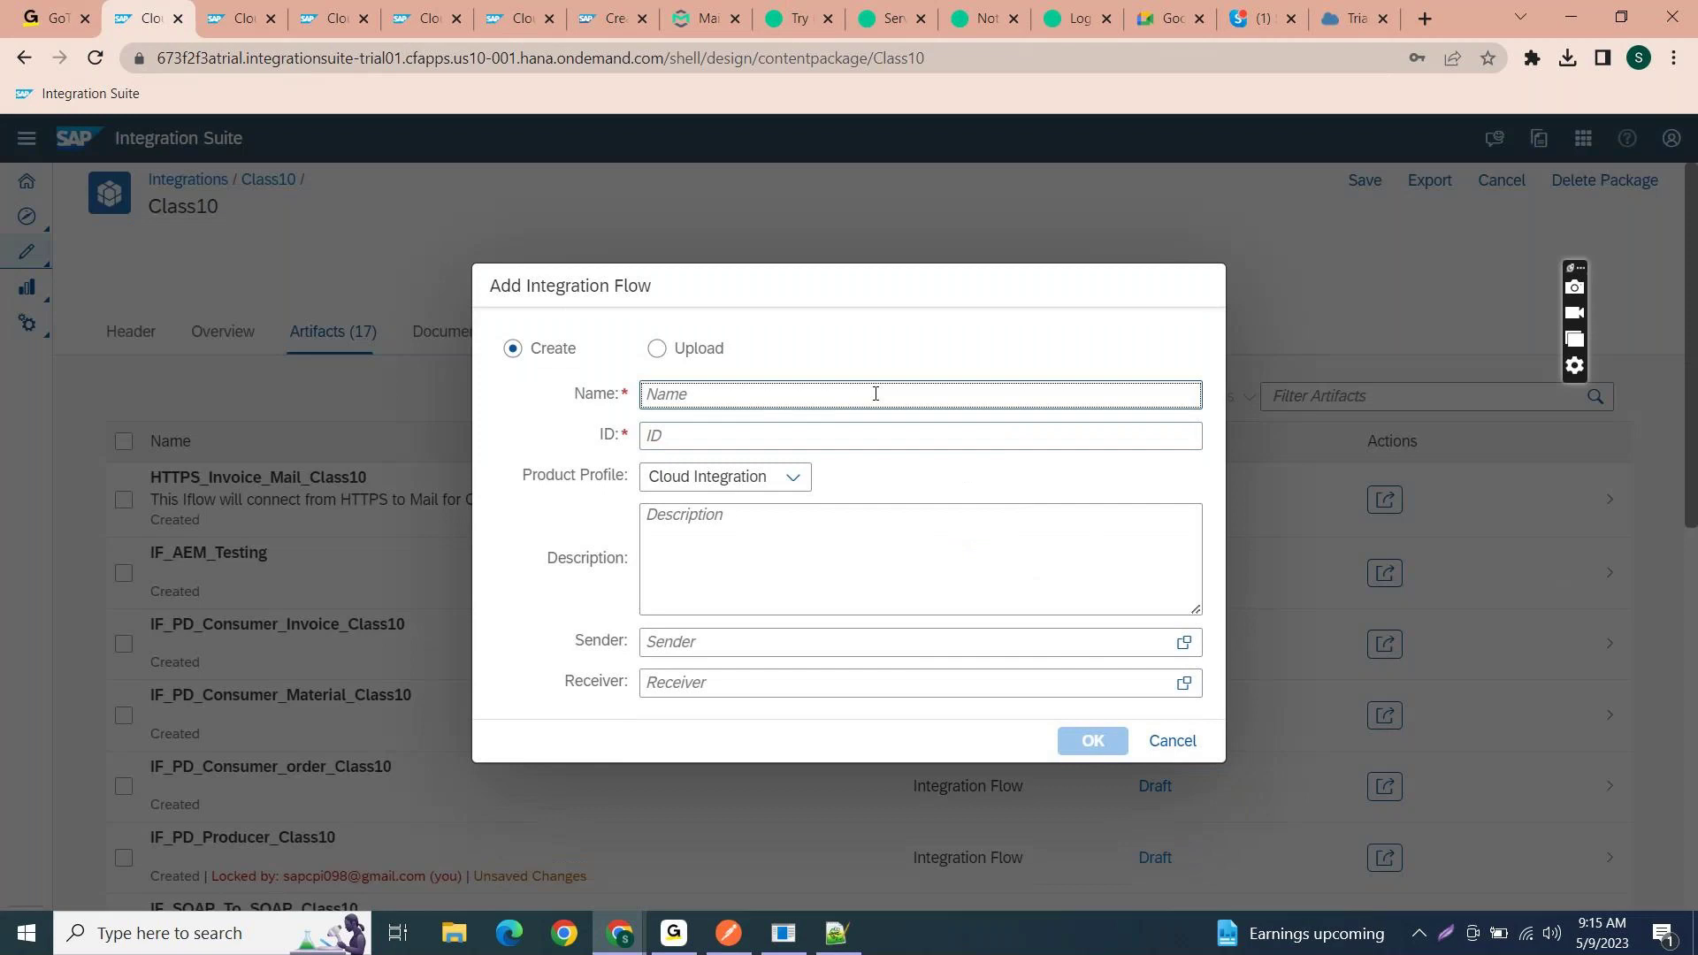
pyautogui.write('A')
pyautogui.press('BackSpace')
pyautogui.write('AE')
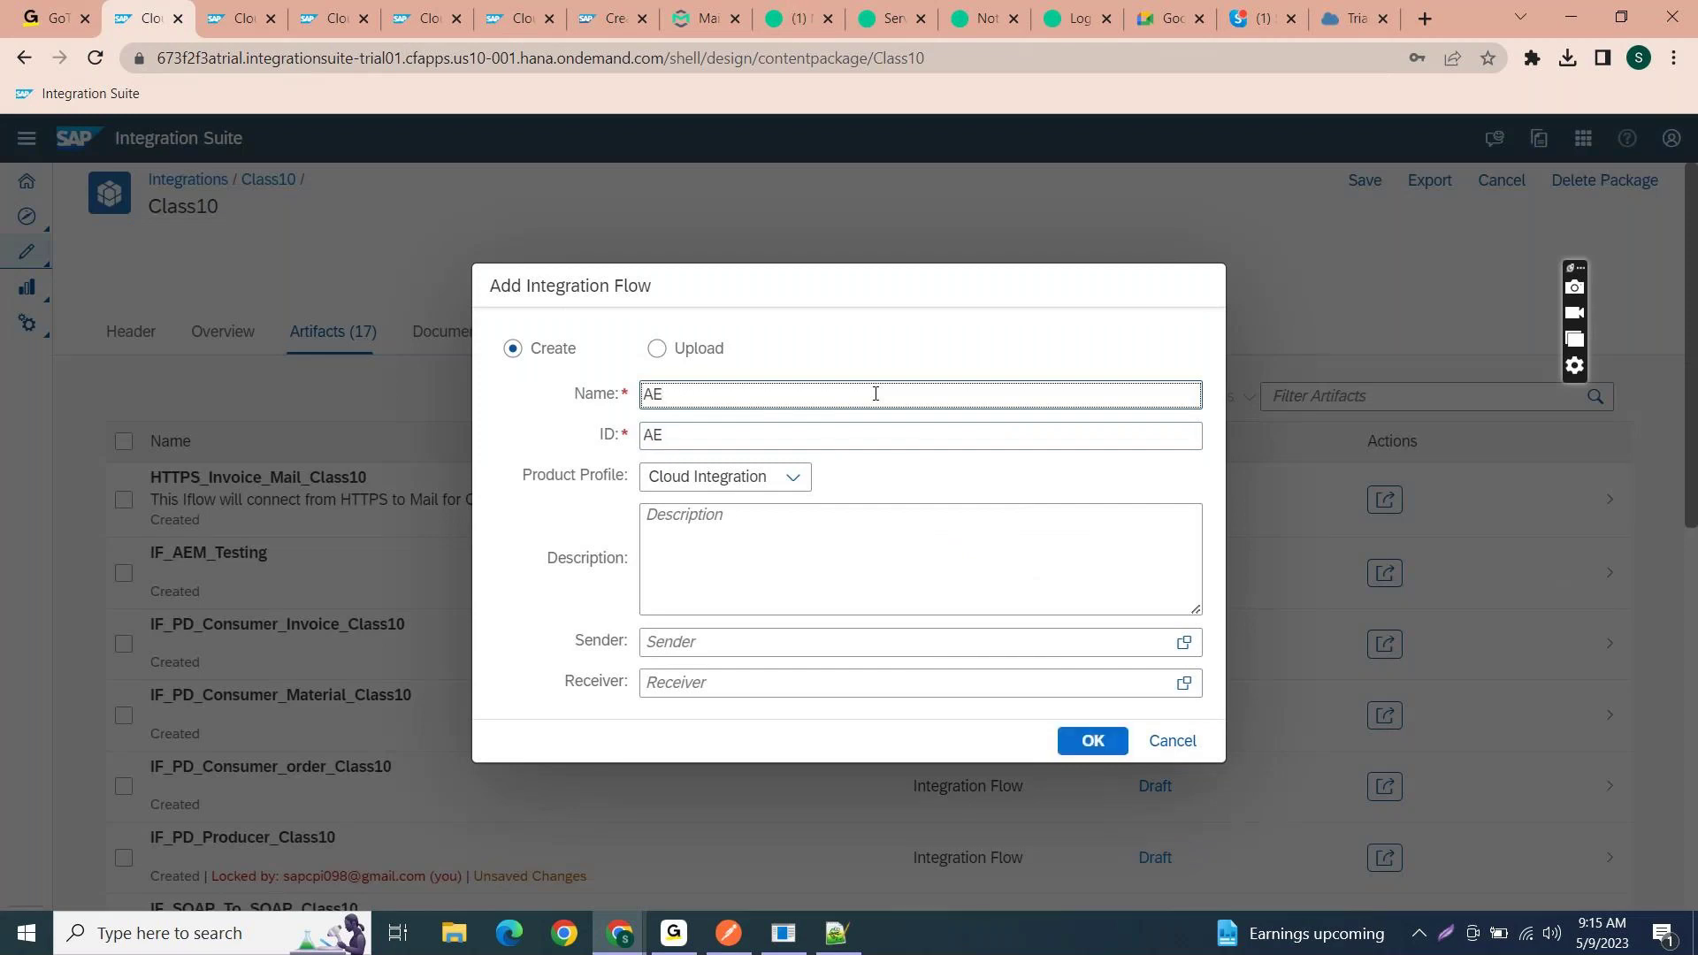
pyautogui.write('M_AMQP_Test')
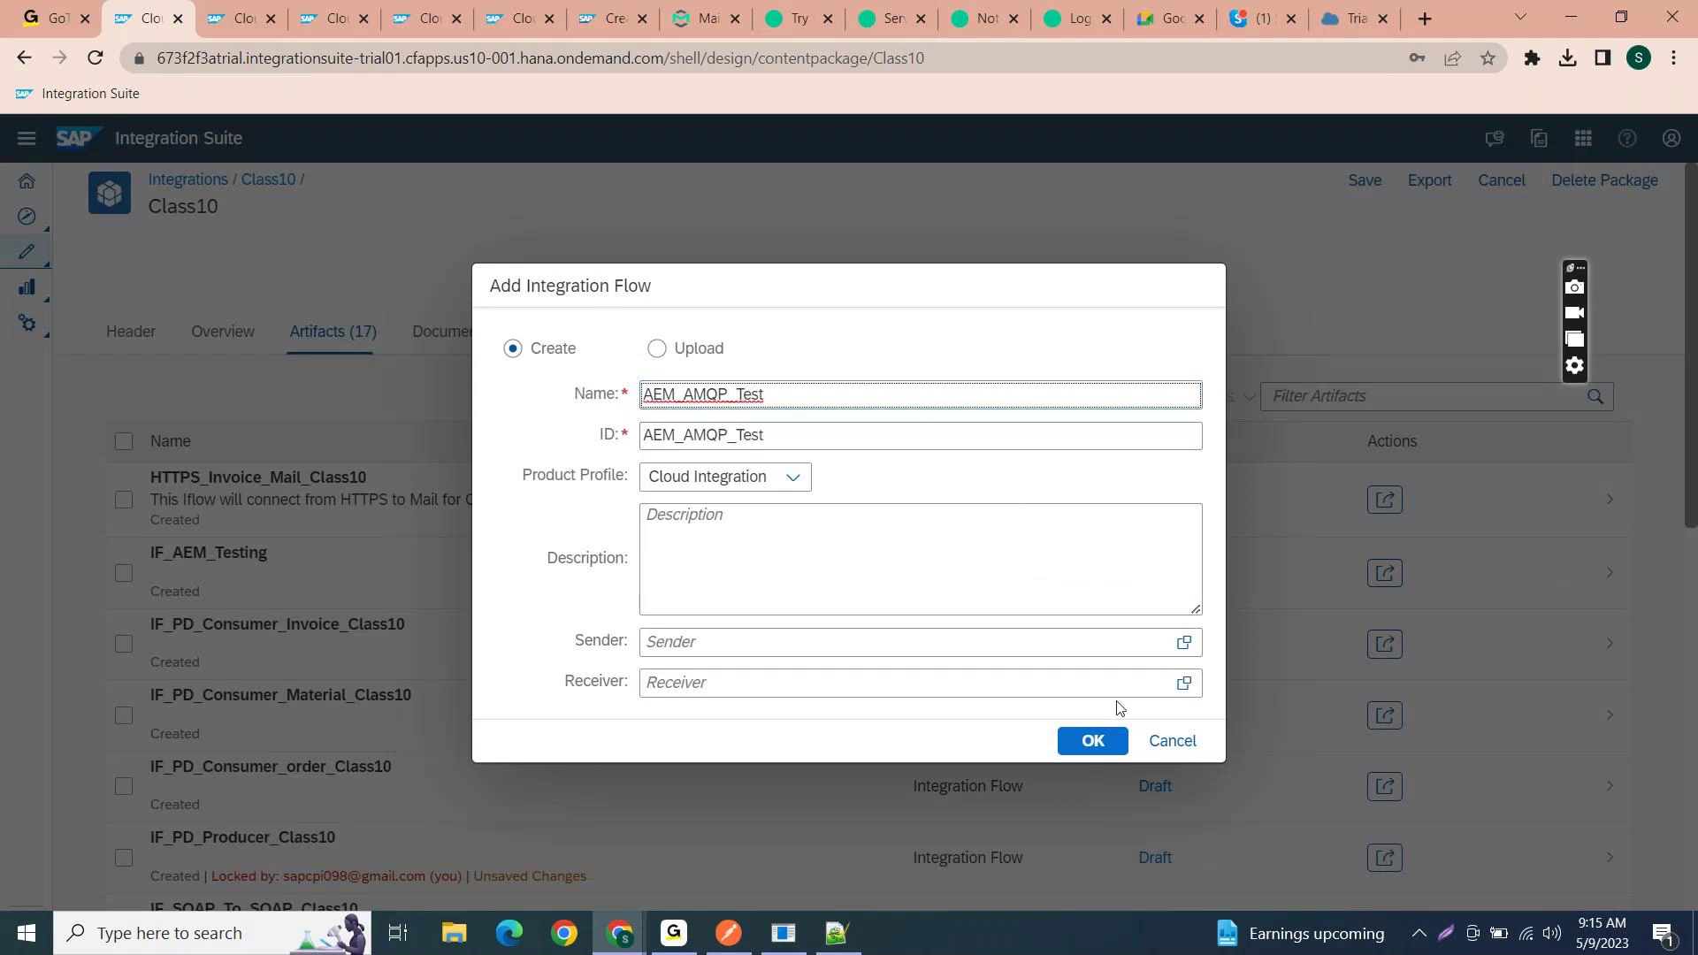
pyautogui.click(1112, 756)
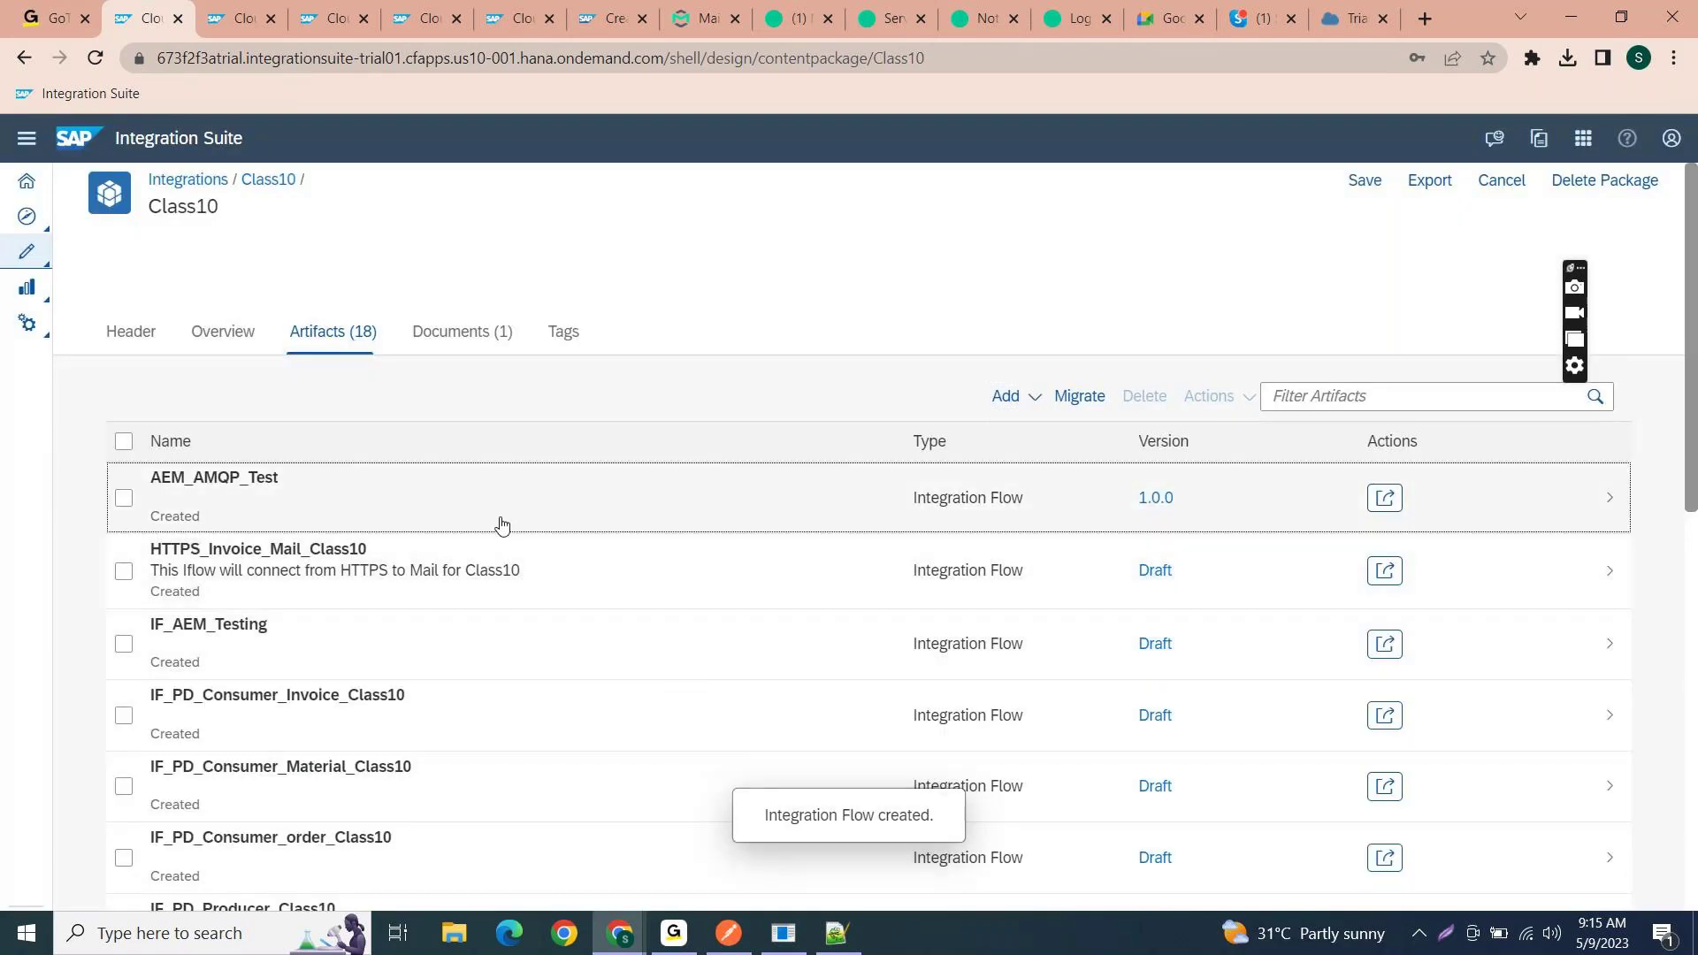
pyautogui.click(502, 525)
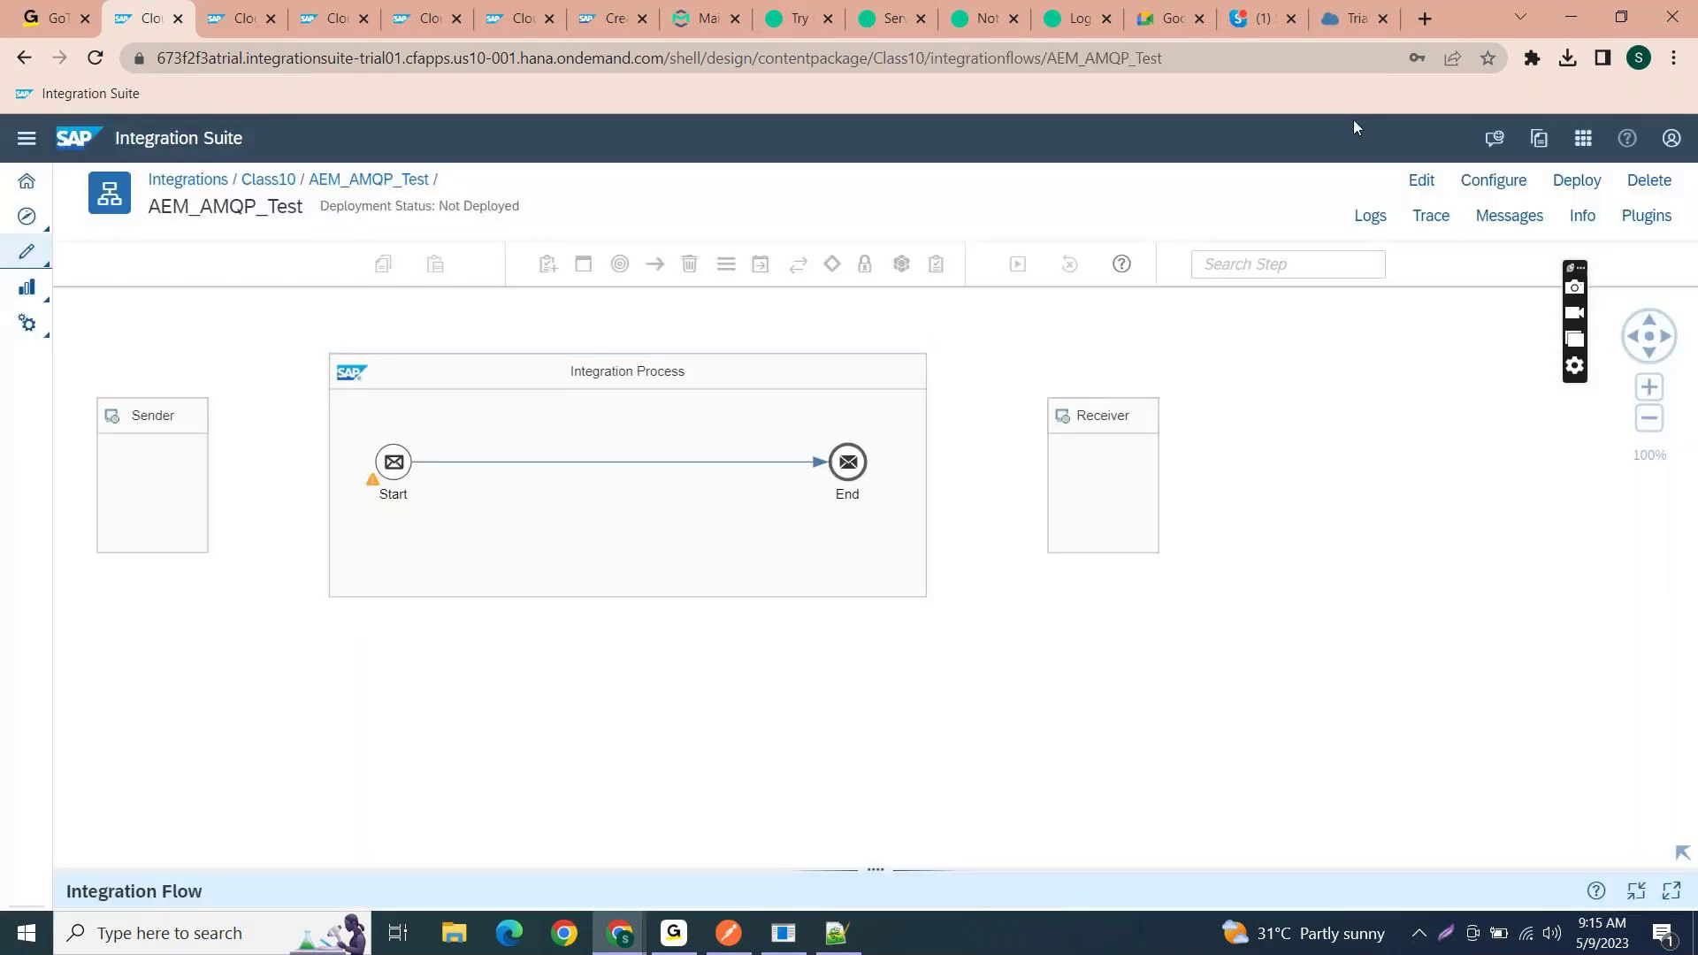
# - Put AEM_AMQP_Test in edit mode and connect Sender to Start with an AMQP adapter
pyautogui.click(1421, 180)
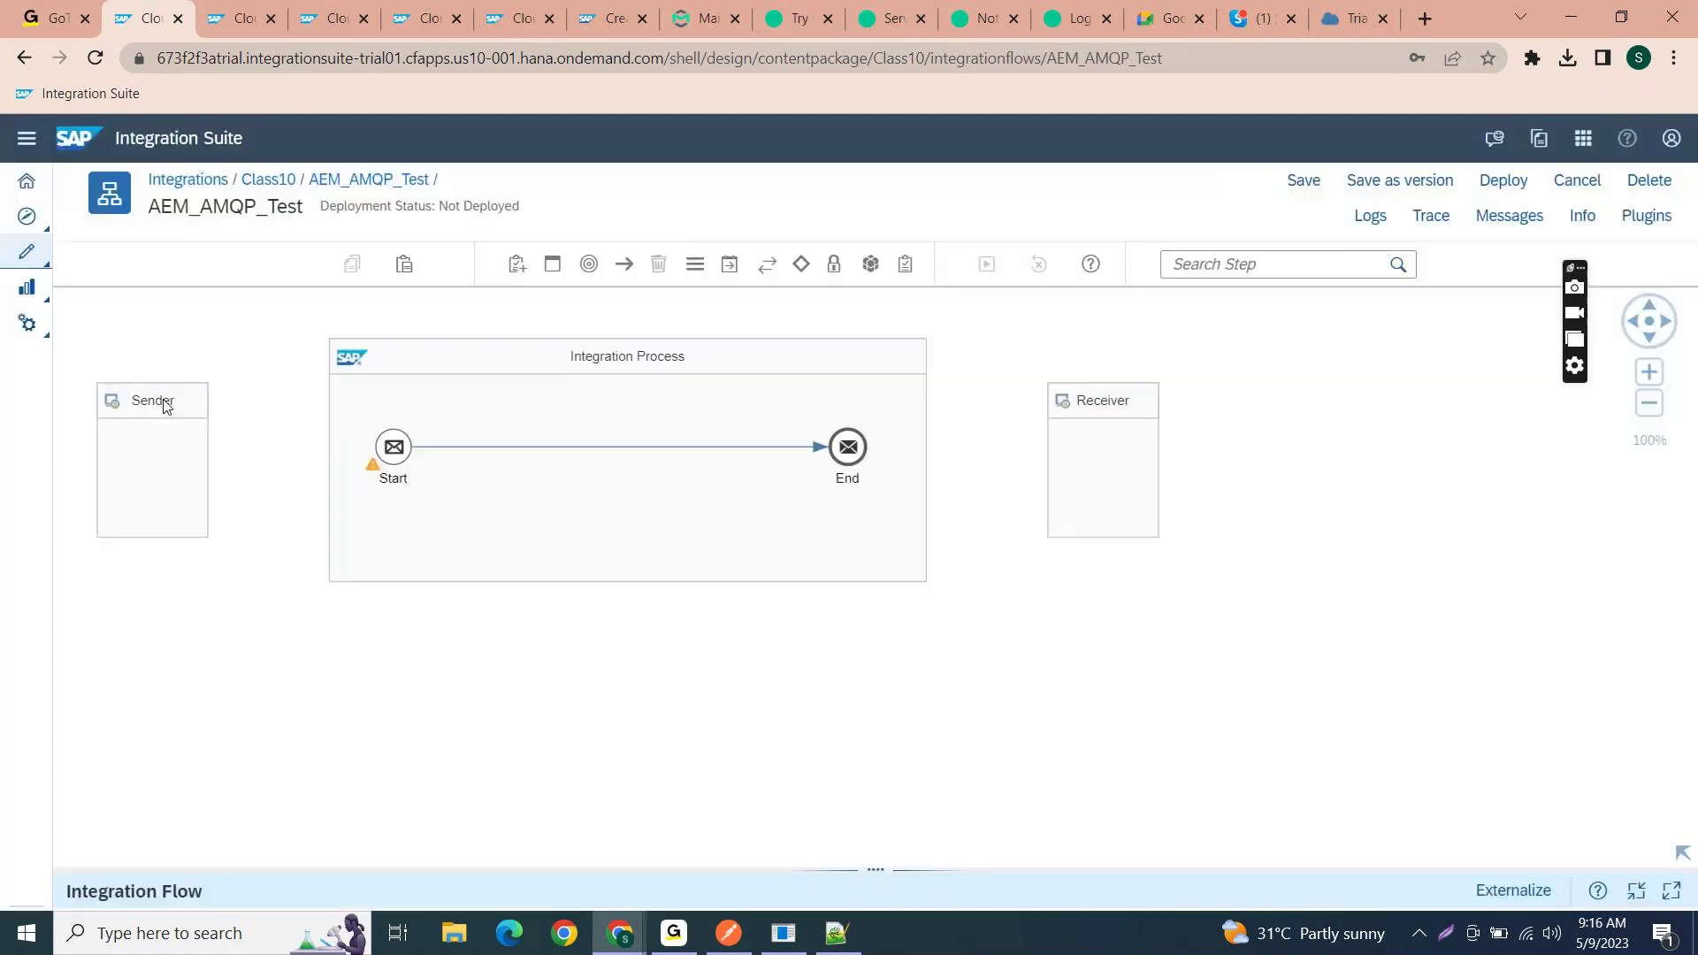
pyautogui.click(163, 406)
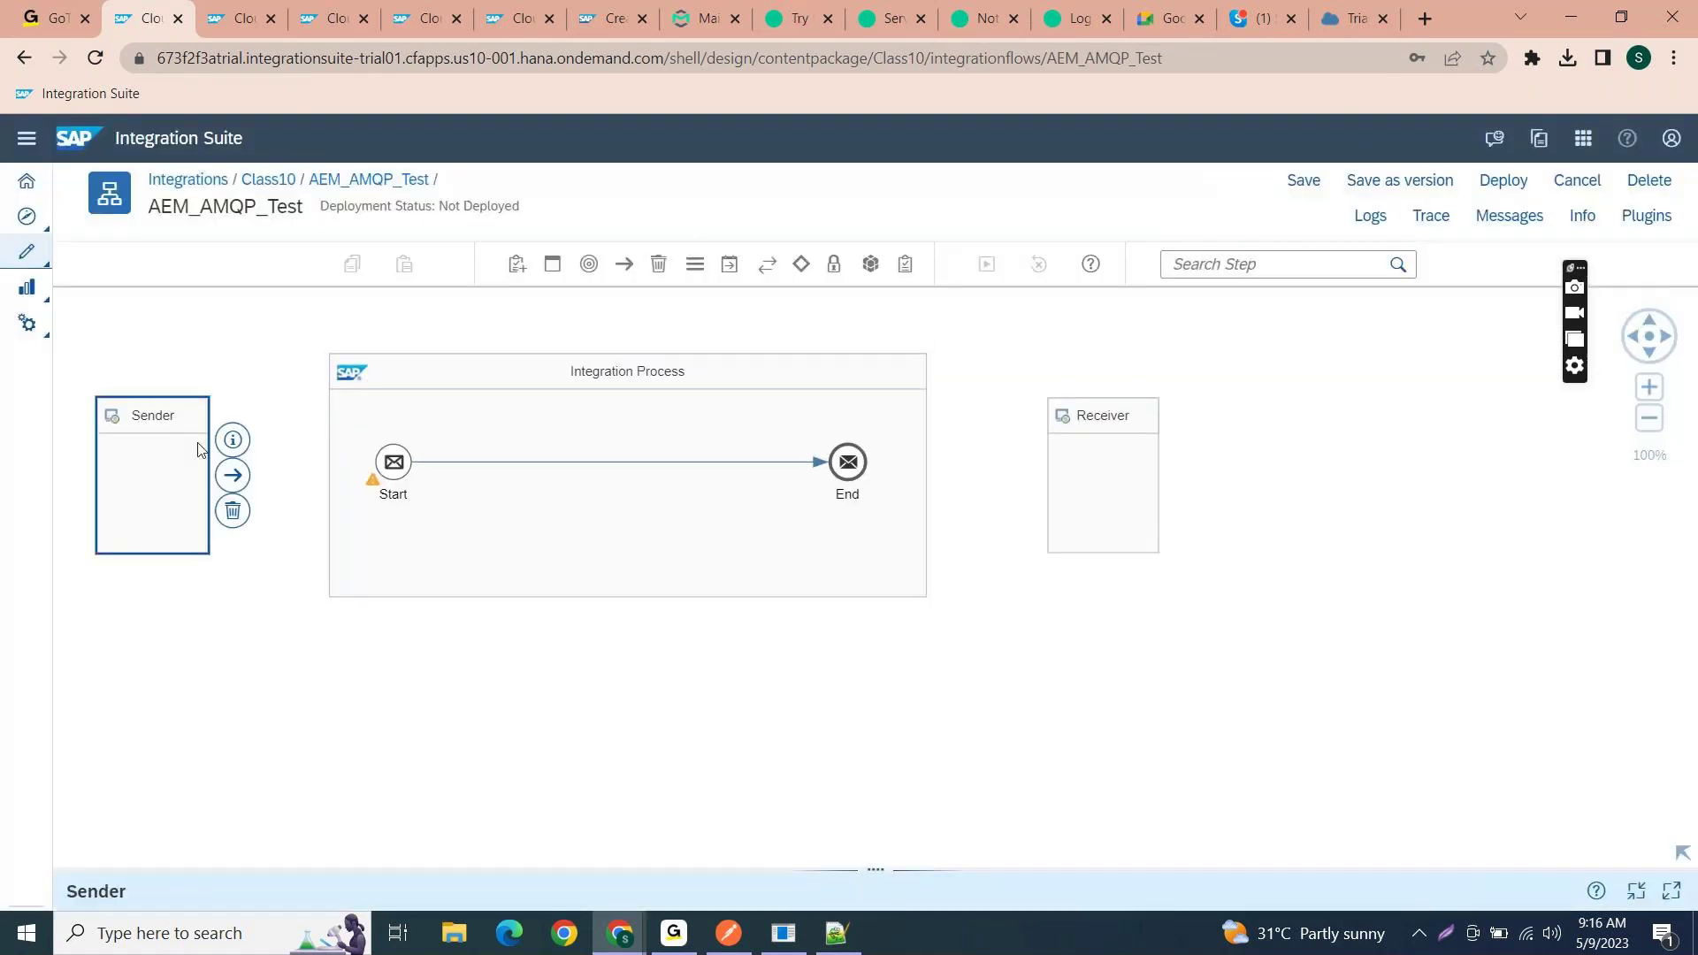
pyautogui.moveTo(233, 475); pyautogui.dragTo(396, 466)
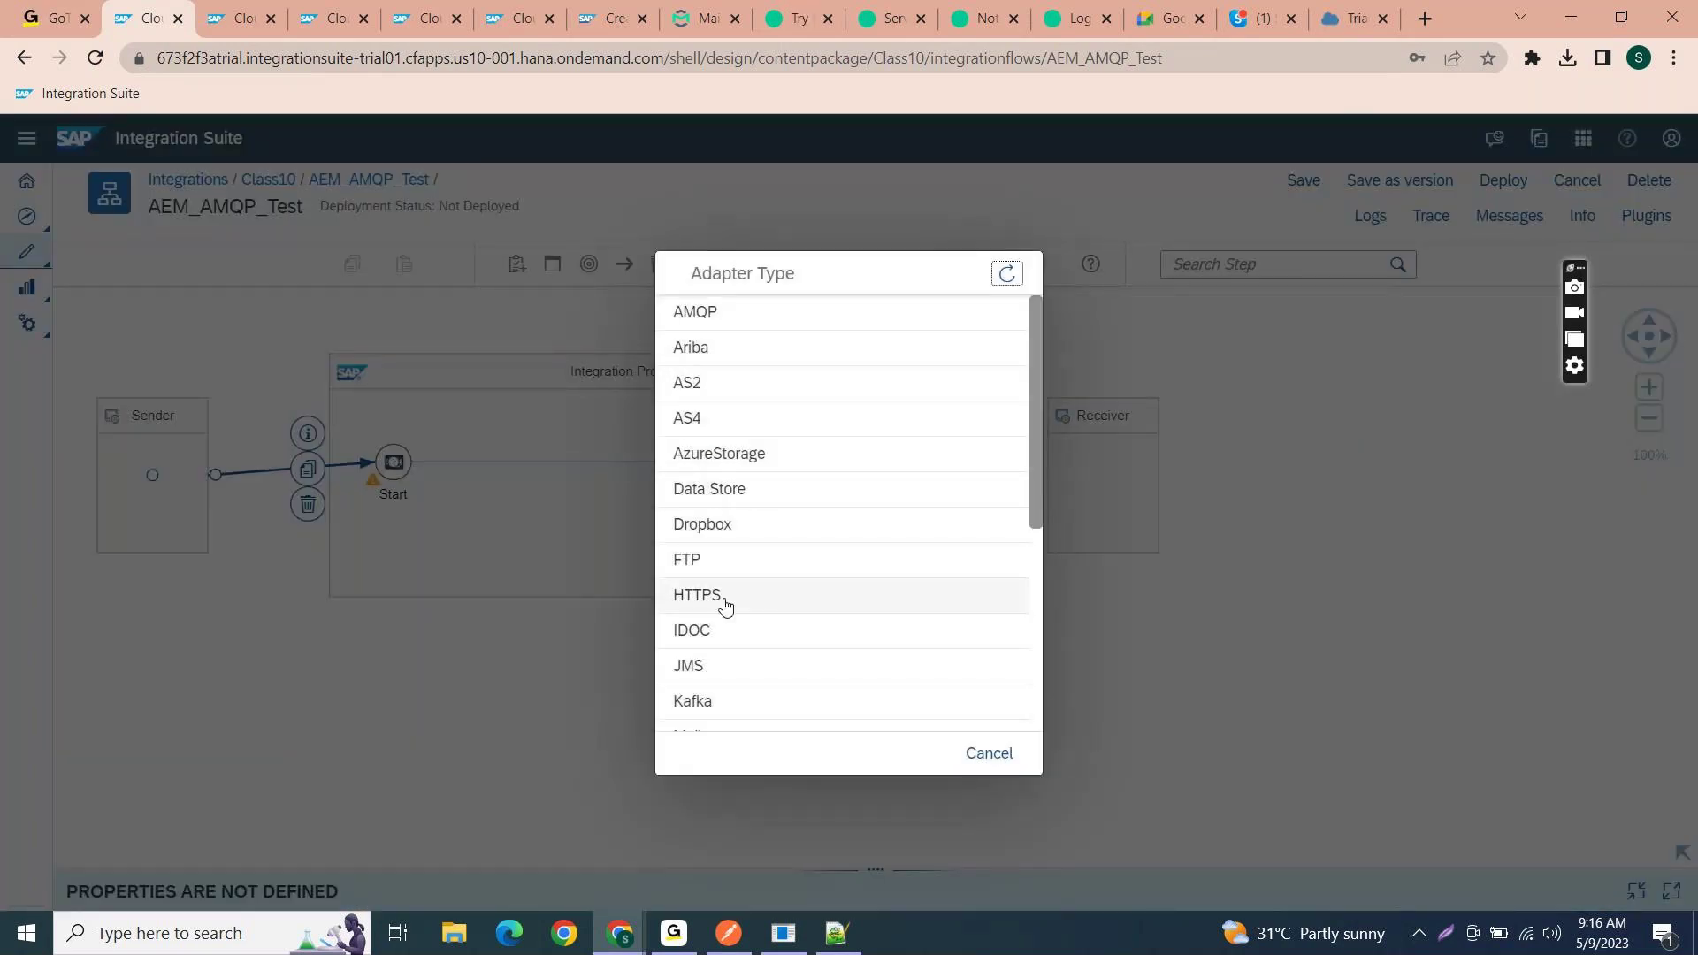
pyautogui.scroll(1, 725, 607)
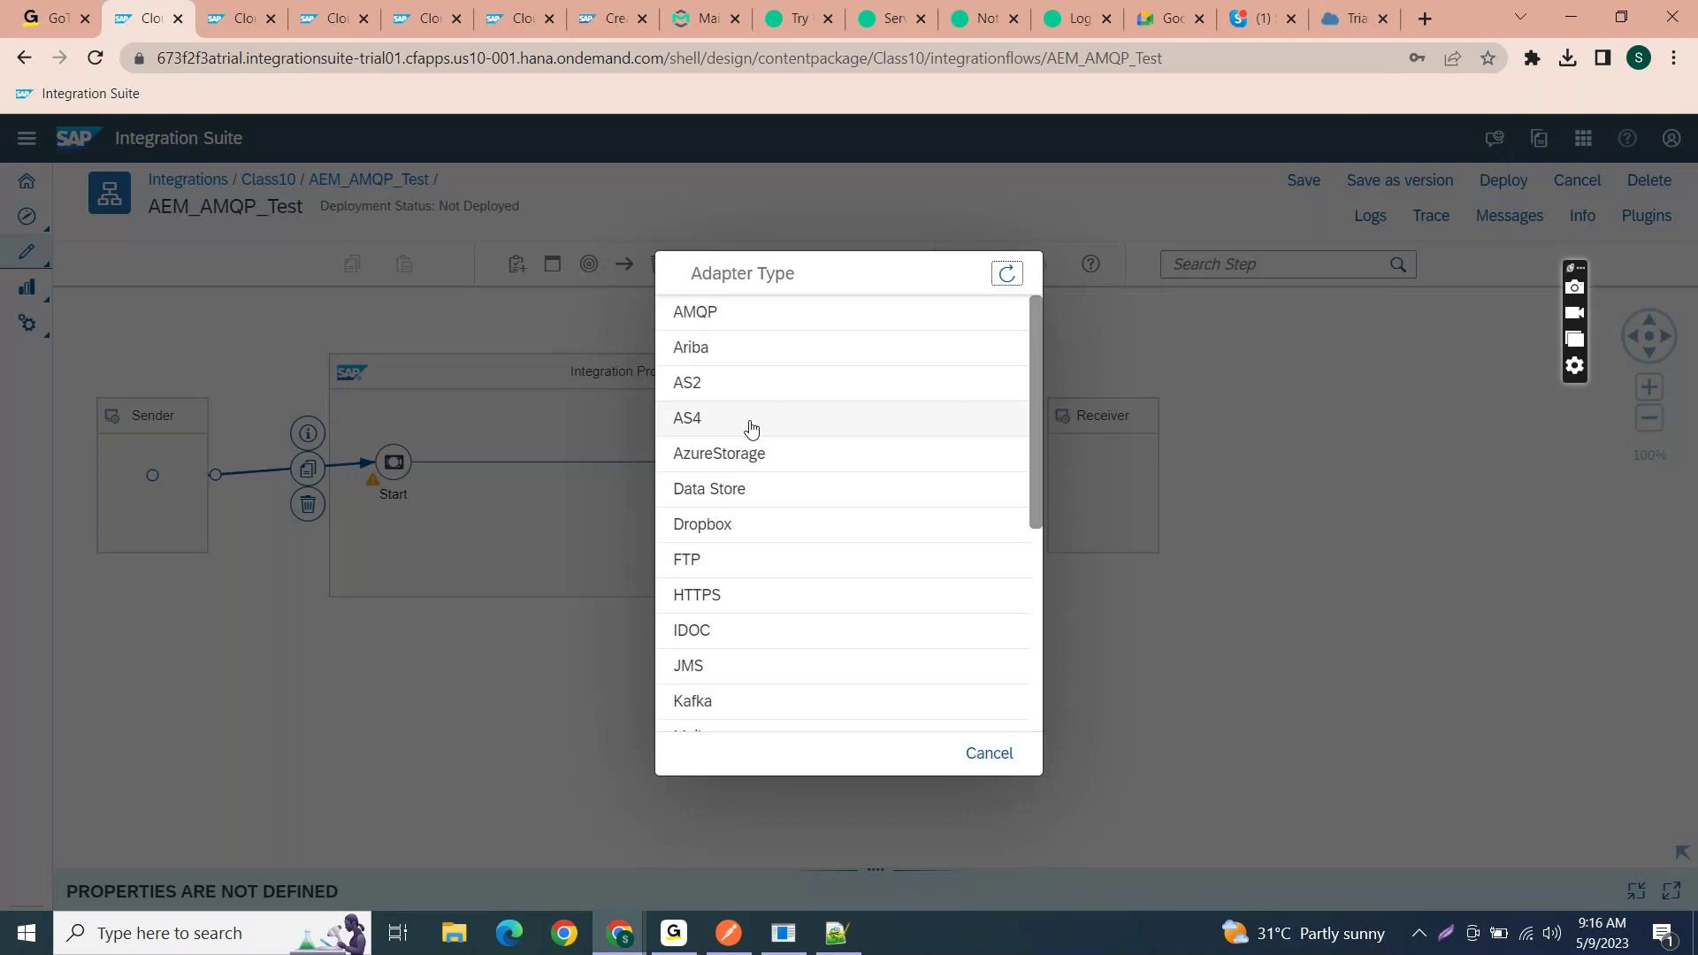
pyautogui.click(757, 316)
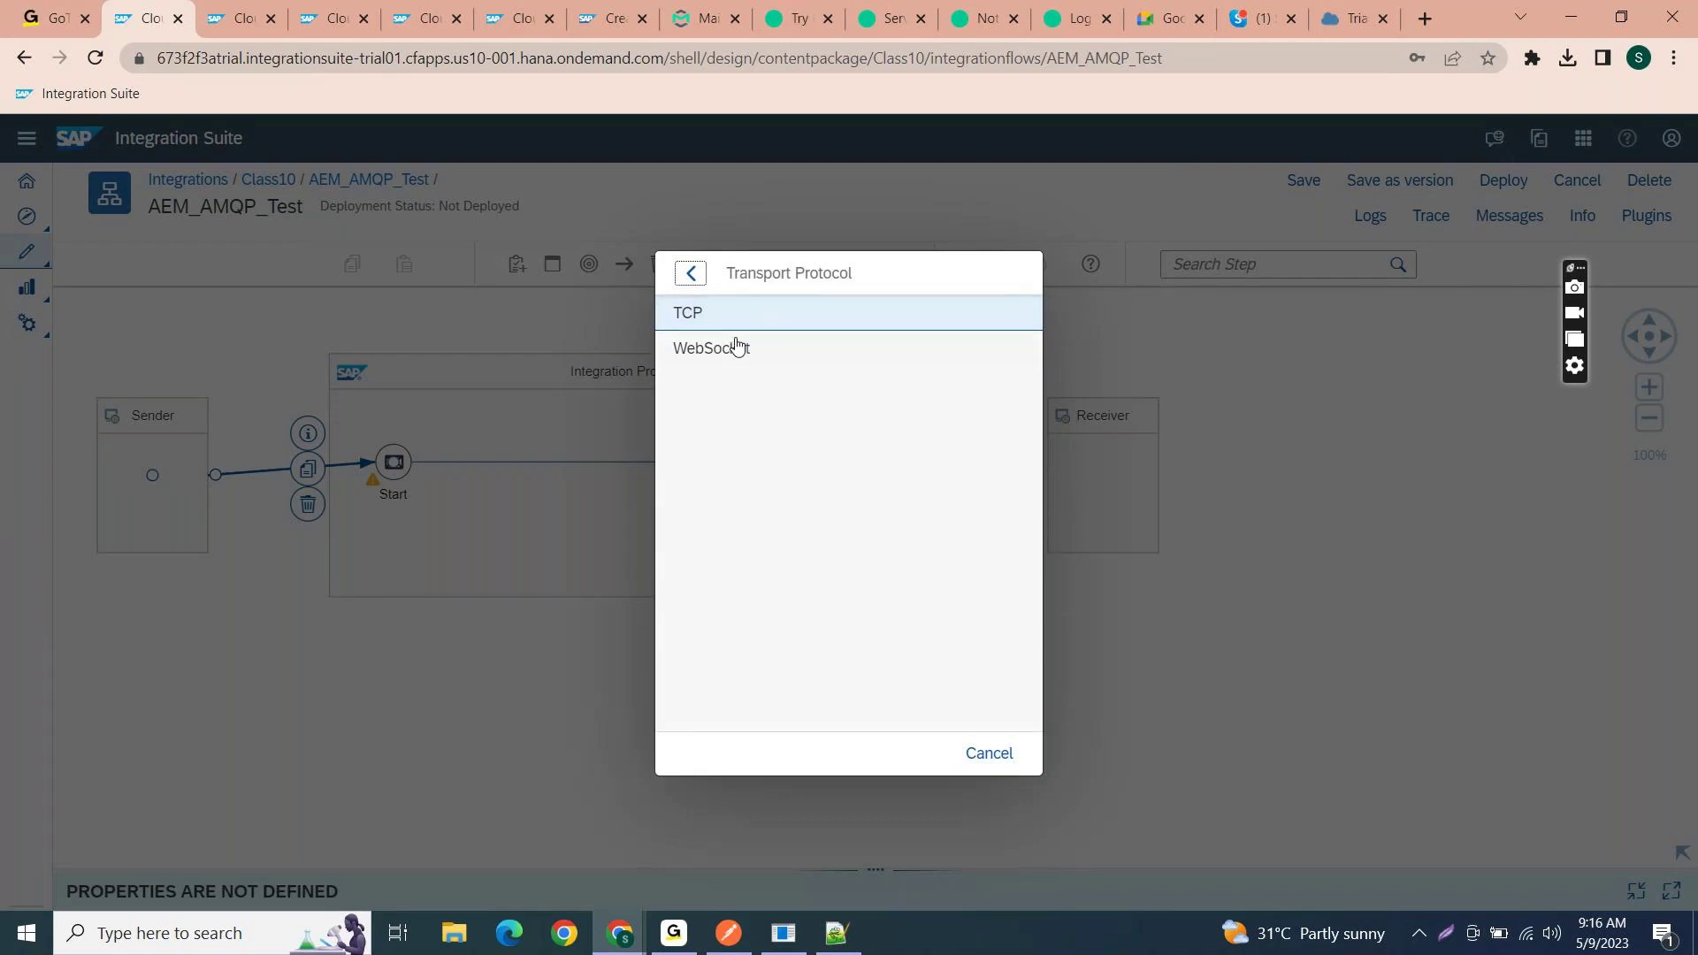
# - Look up the Test_CPI AMQP connection details in Solace and choose TCP transport
pyautogui.hotkey('alt', 'Tab')
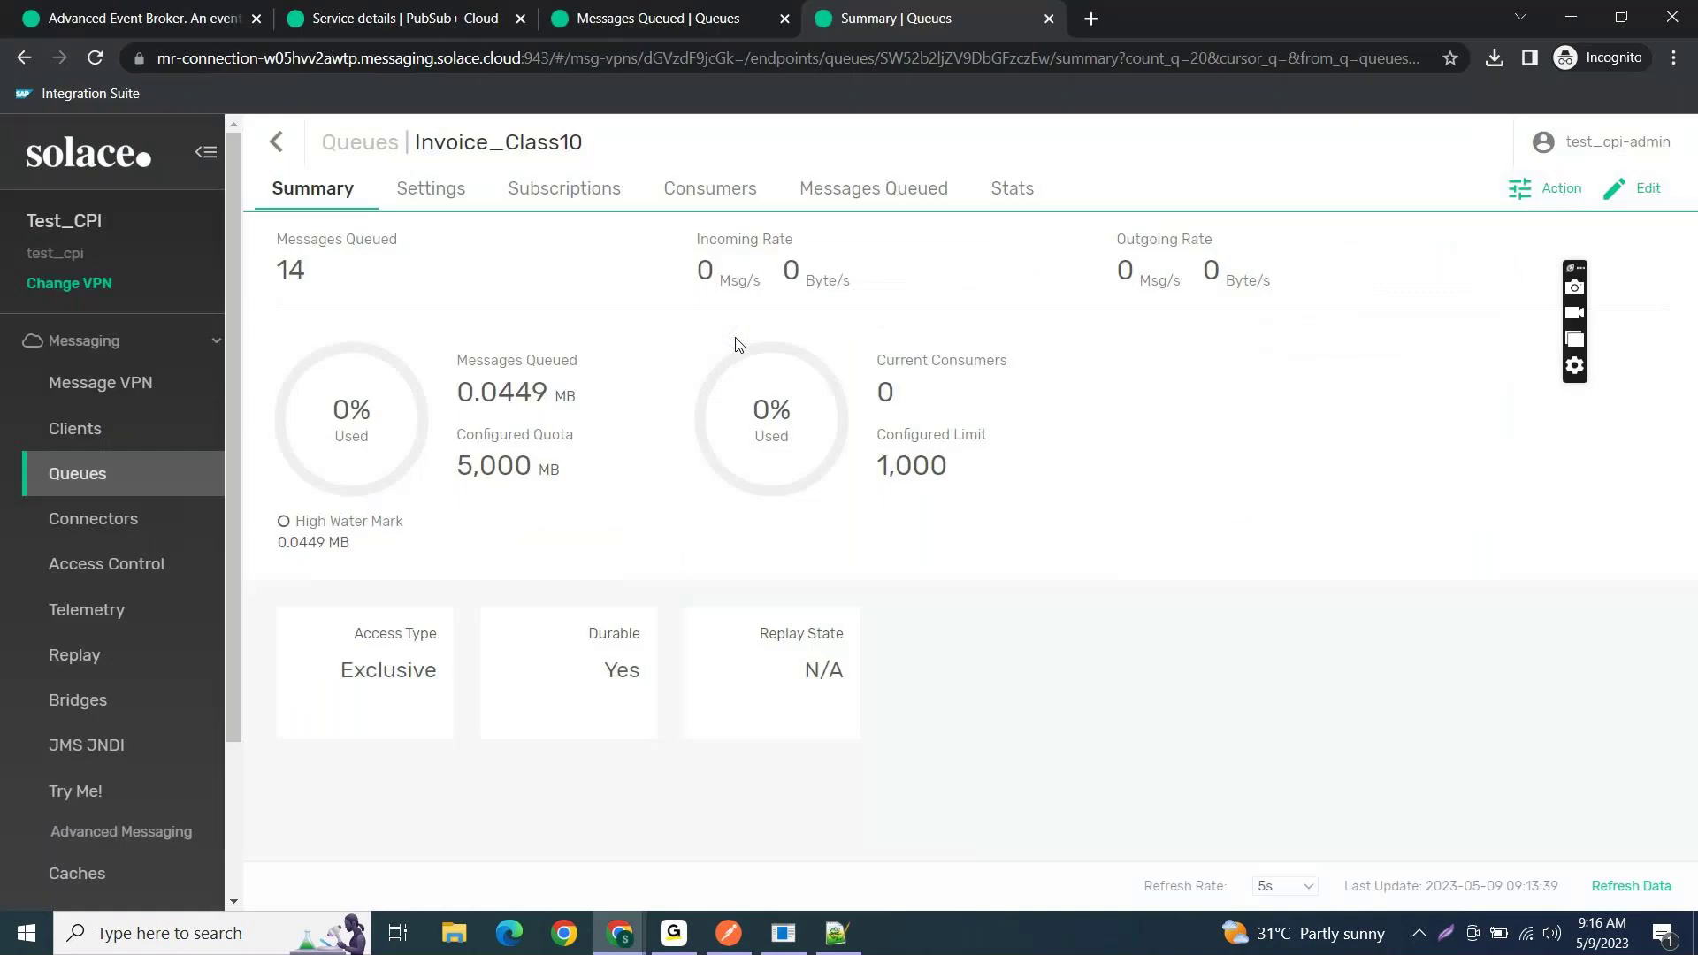
pyautogui.click(405, 18)
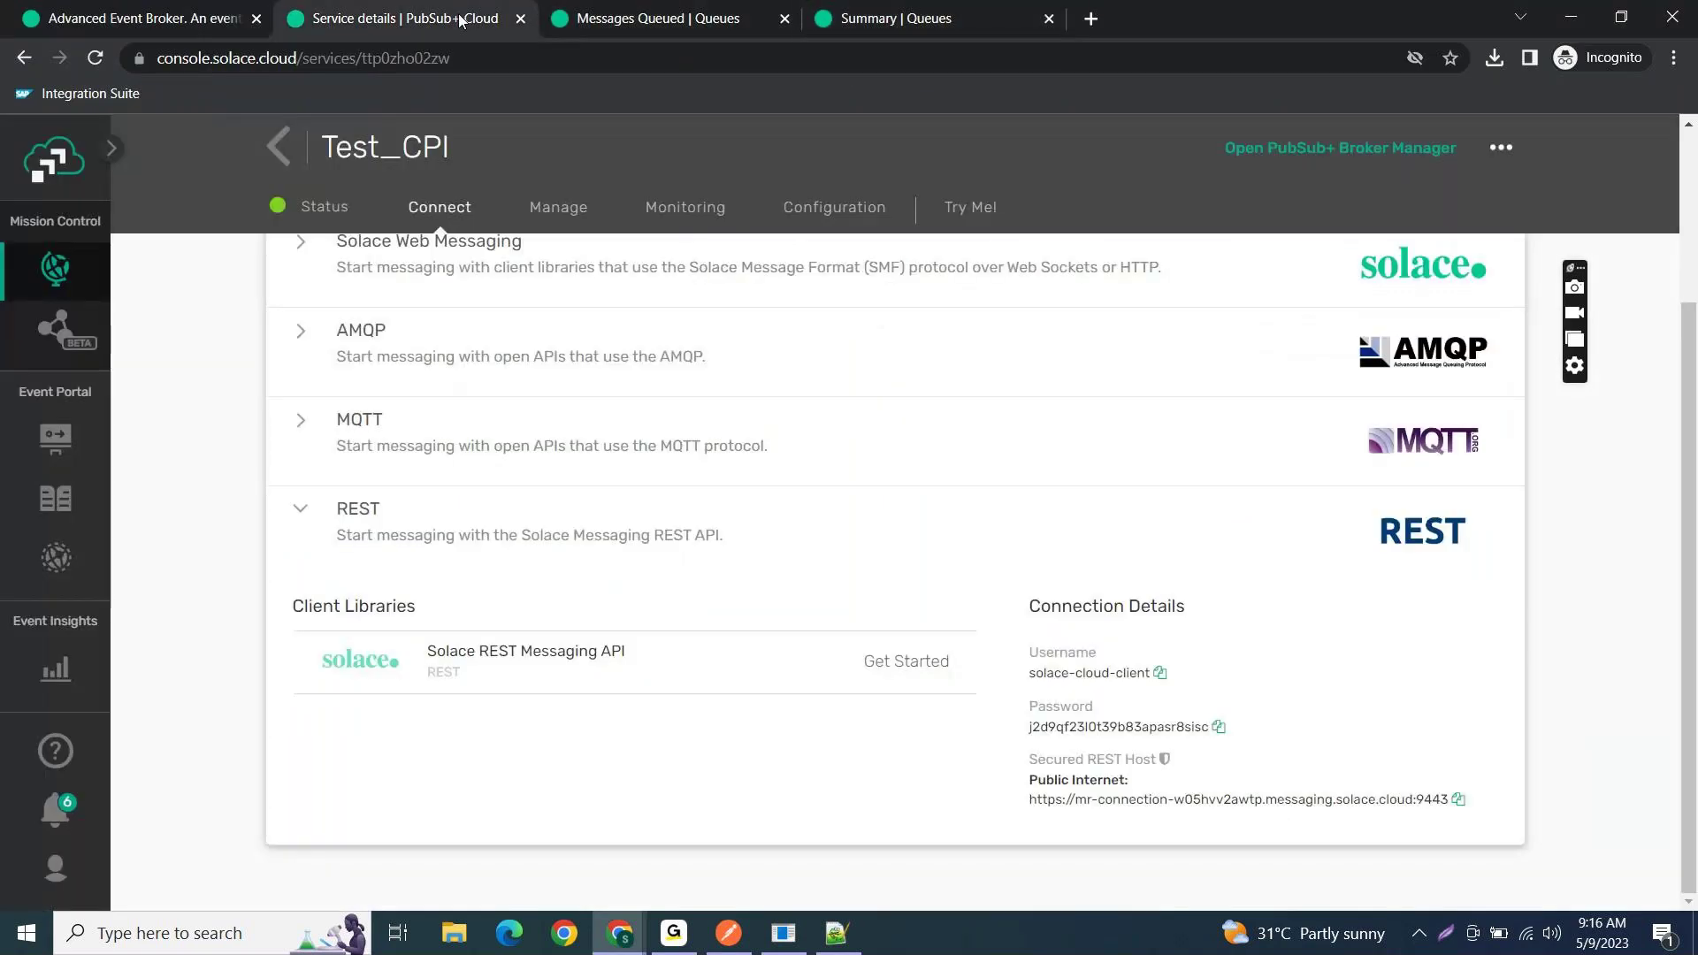
pyautogui.click(309, 333)
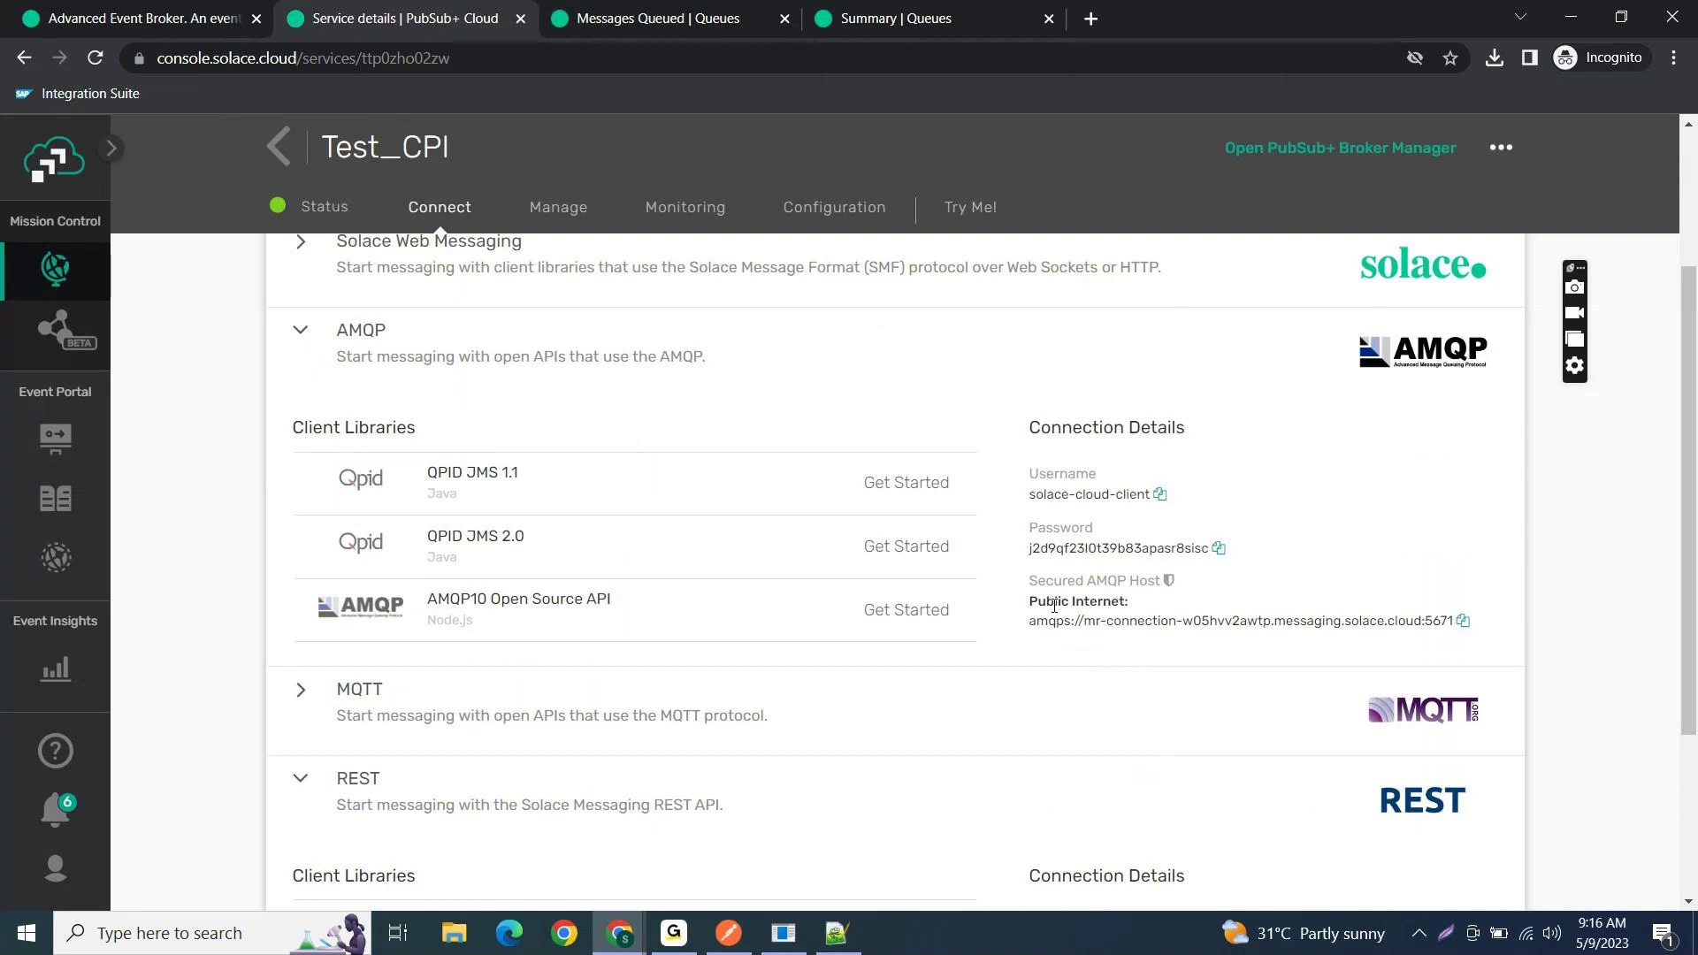
pyautogui.moveTo(1067, 621); pyautogui.dragTo(1026, 627)
pyautogui.hotkey('alt', 'Tab')
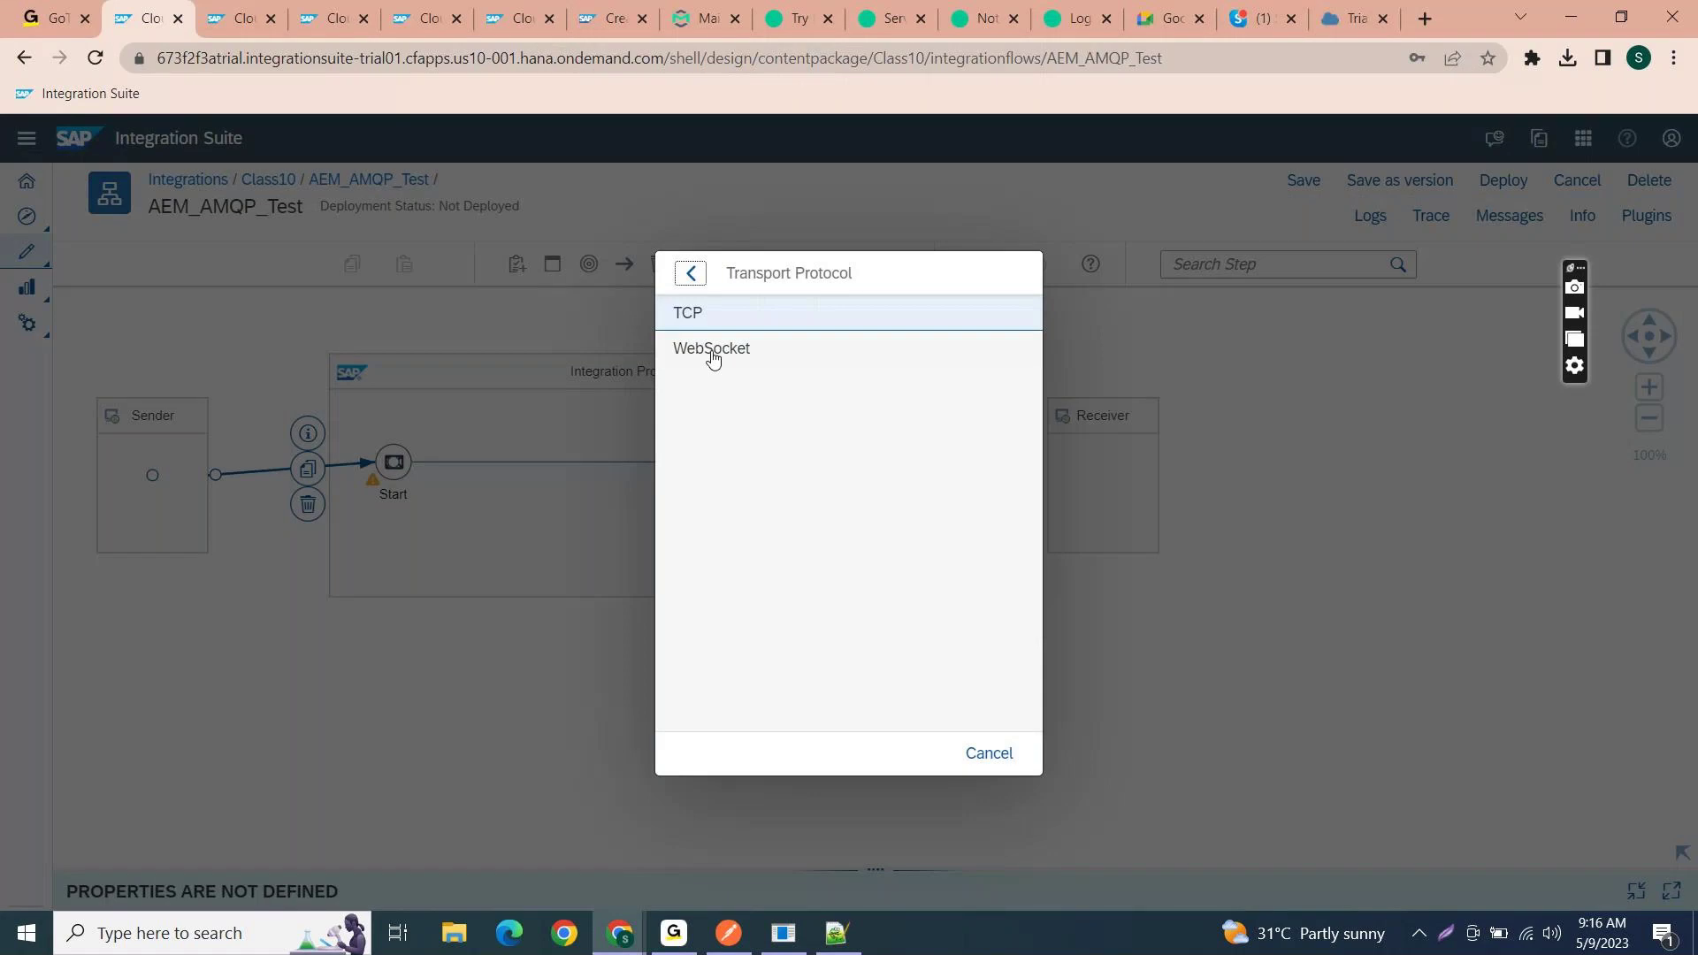
pyautogui.click(721, 323)
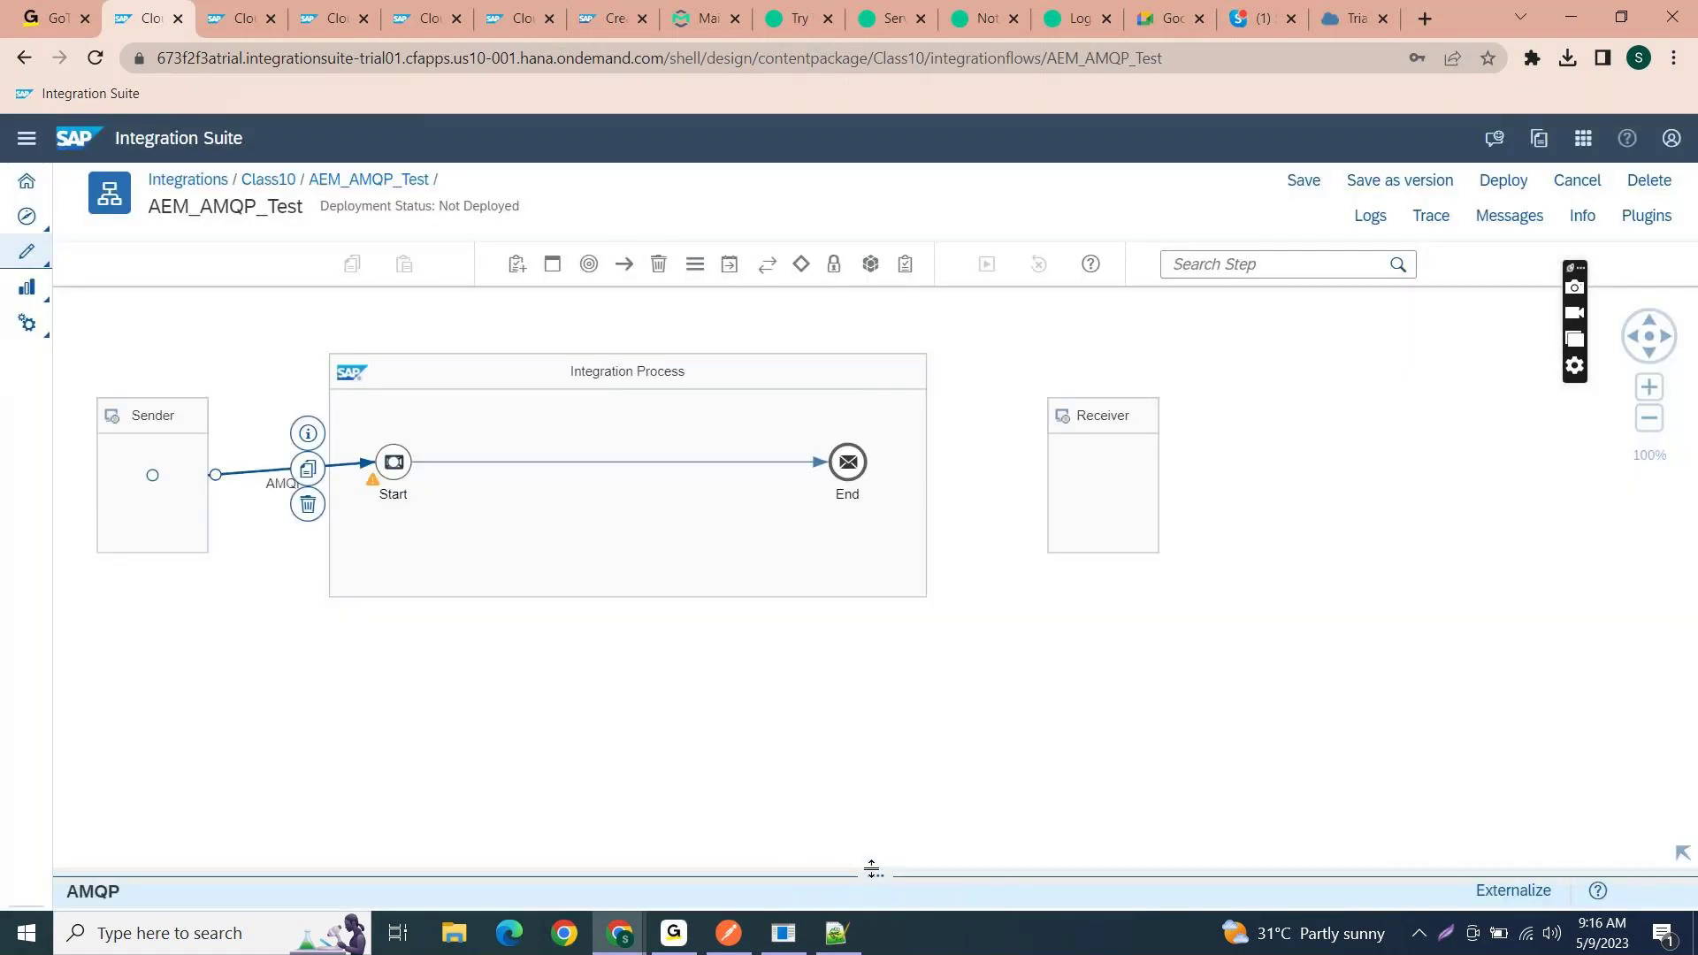
# - Paste the Solace secured AMQP address into the AMQP sender's Host field
pyautogui.moveTo(871, 869); pyautogui.dragTo(889, 568)
pyautogui.scroll(-1, 811, 758)
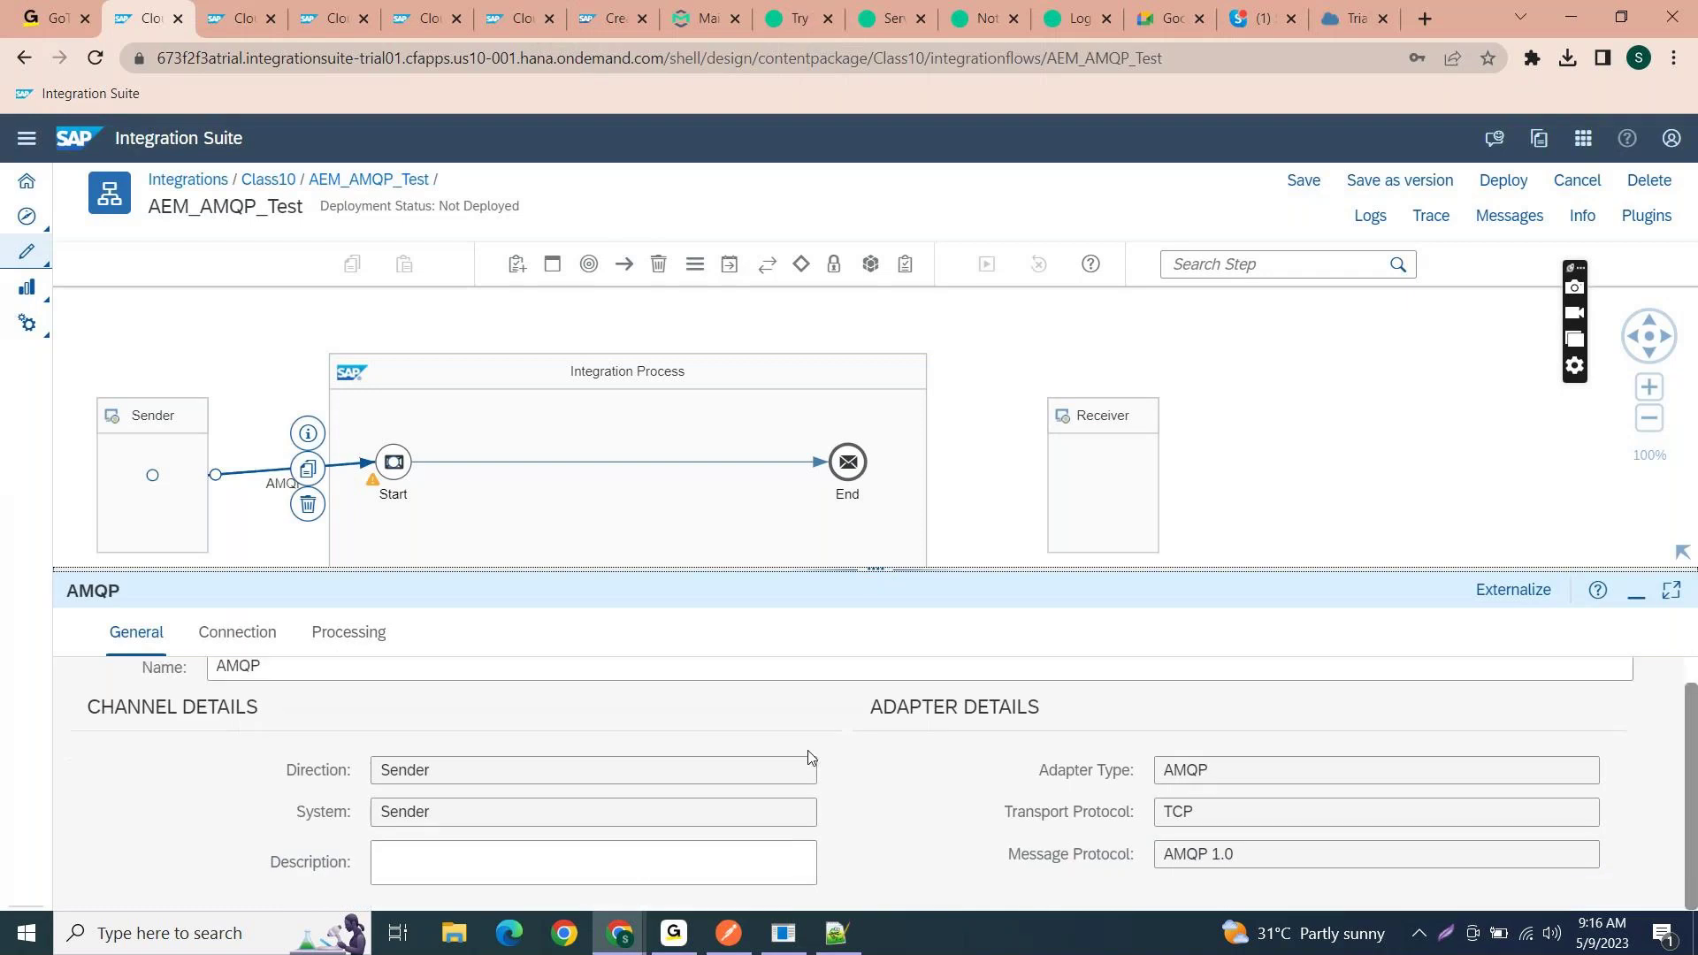
pyautogui.doubleClick(1177, 810)
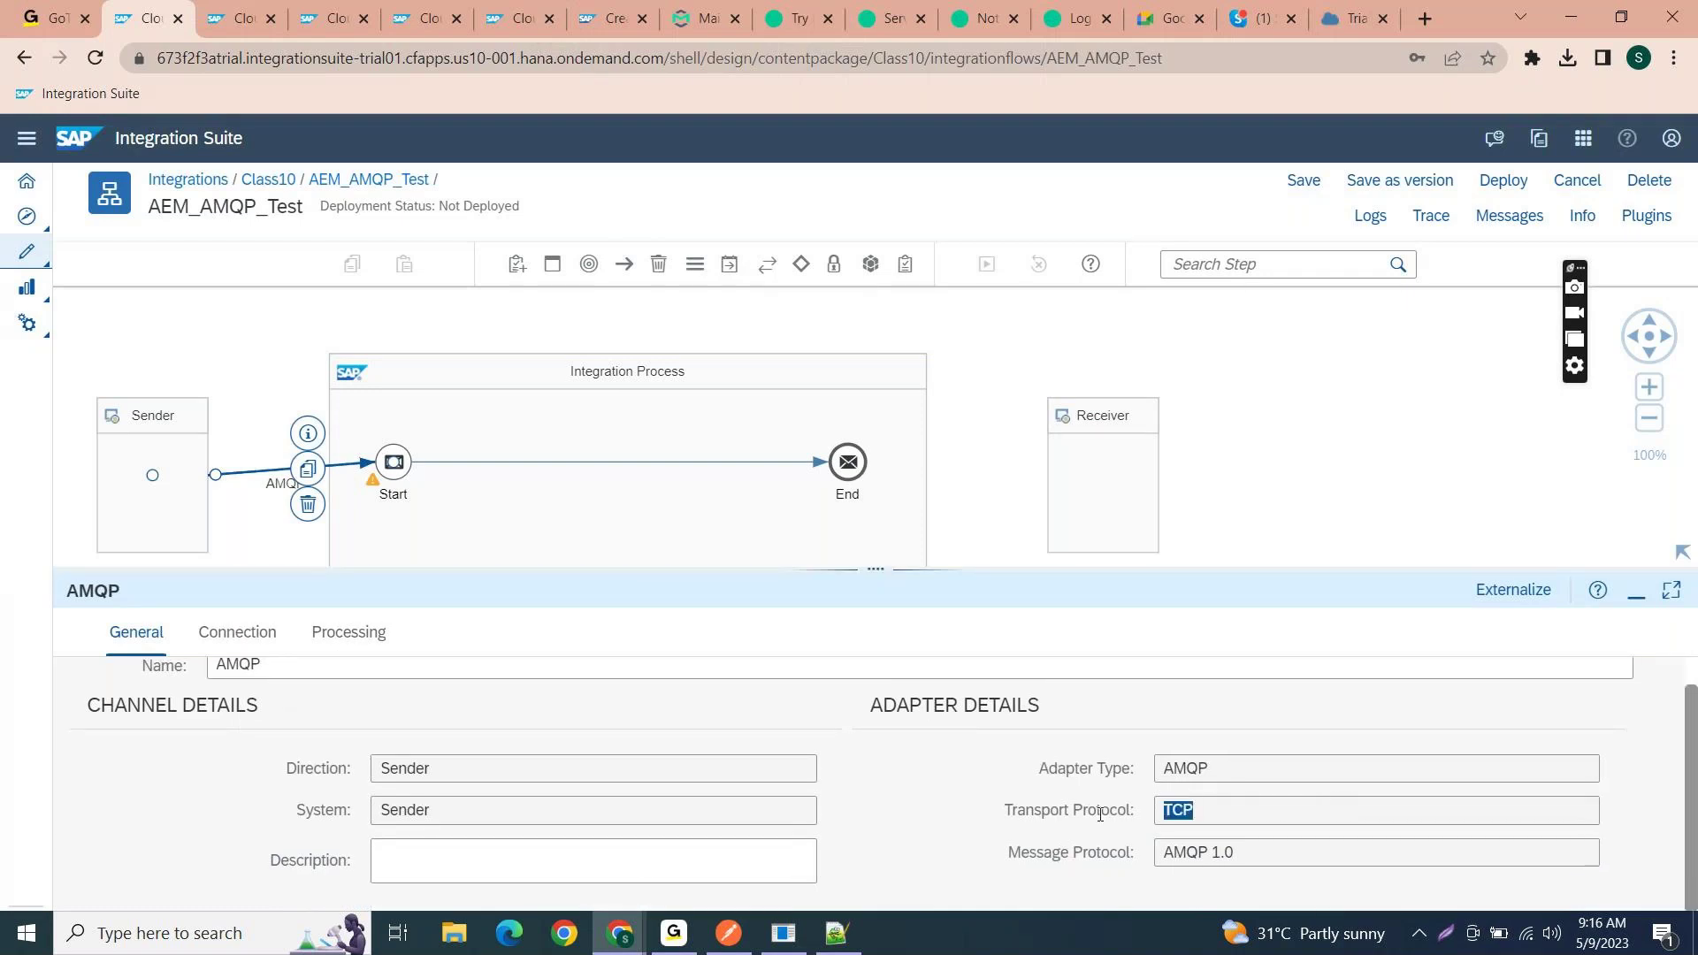
pyautogui.click(238, 634)
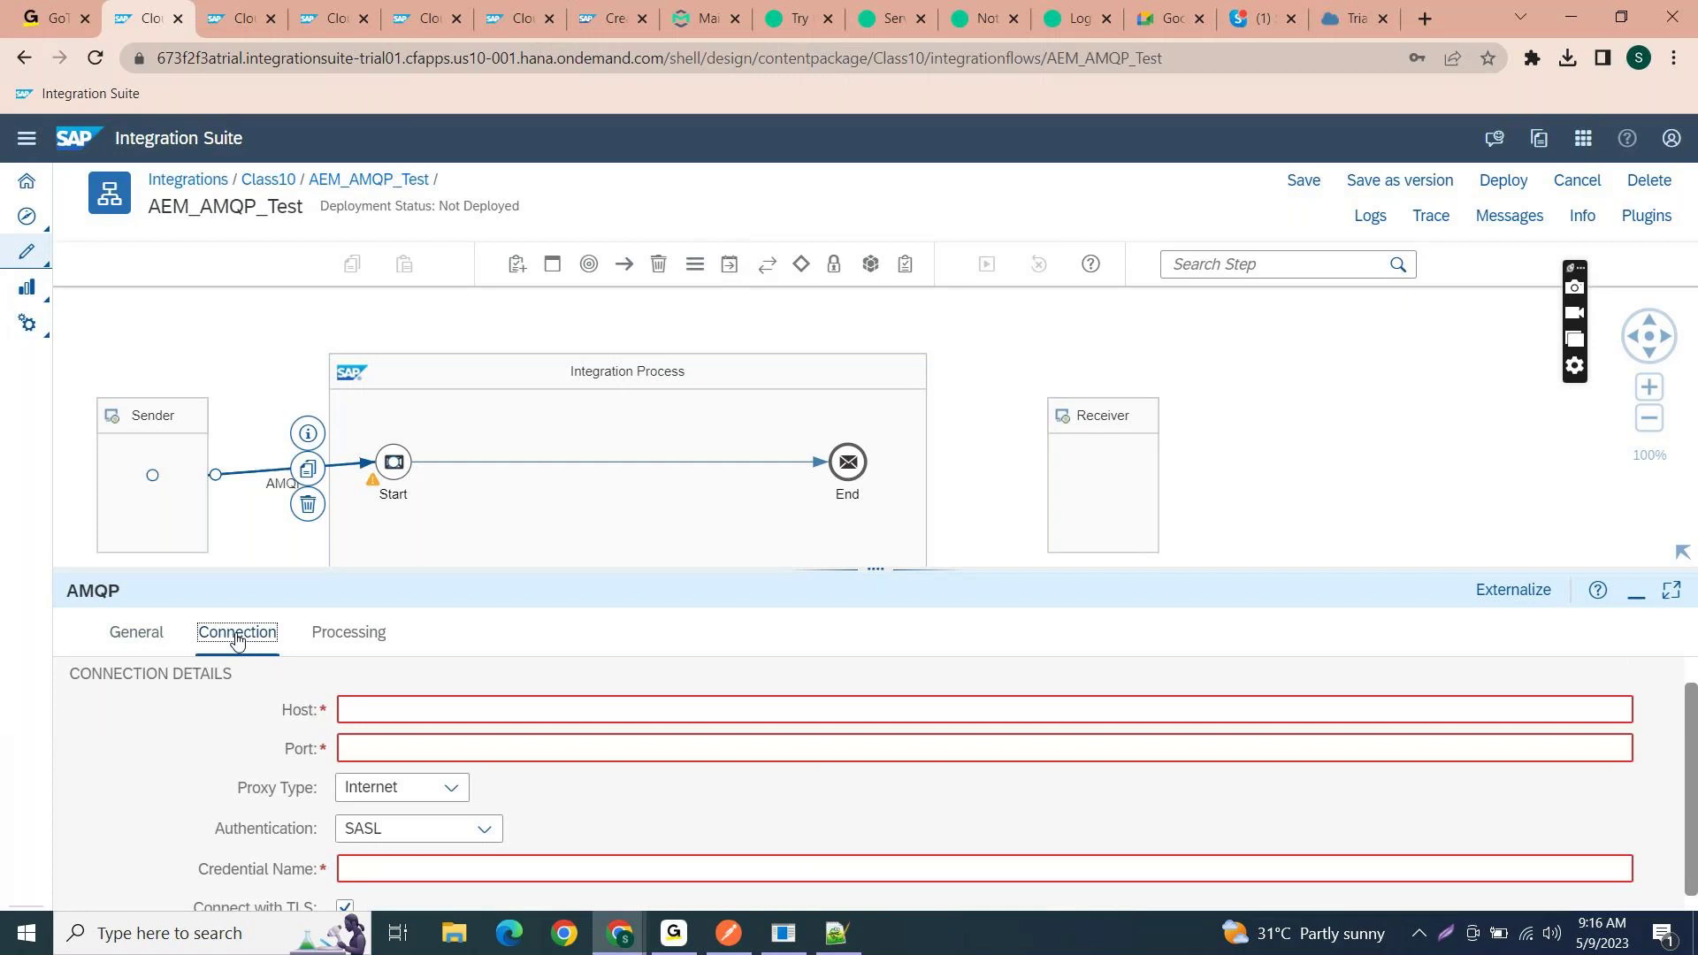
pyautogui.click(358, 707)
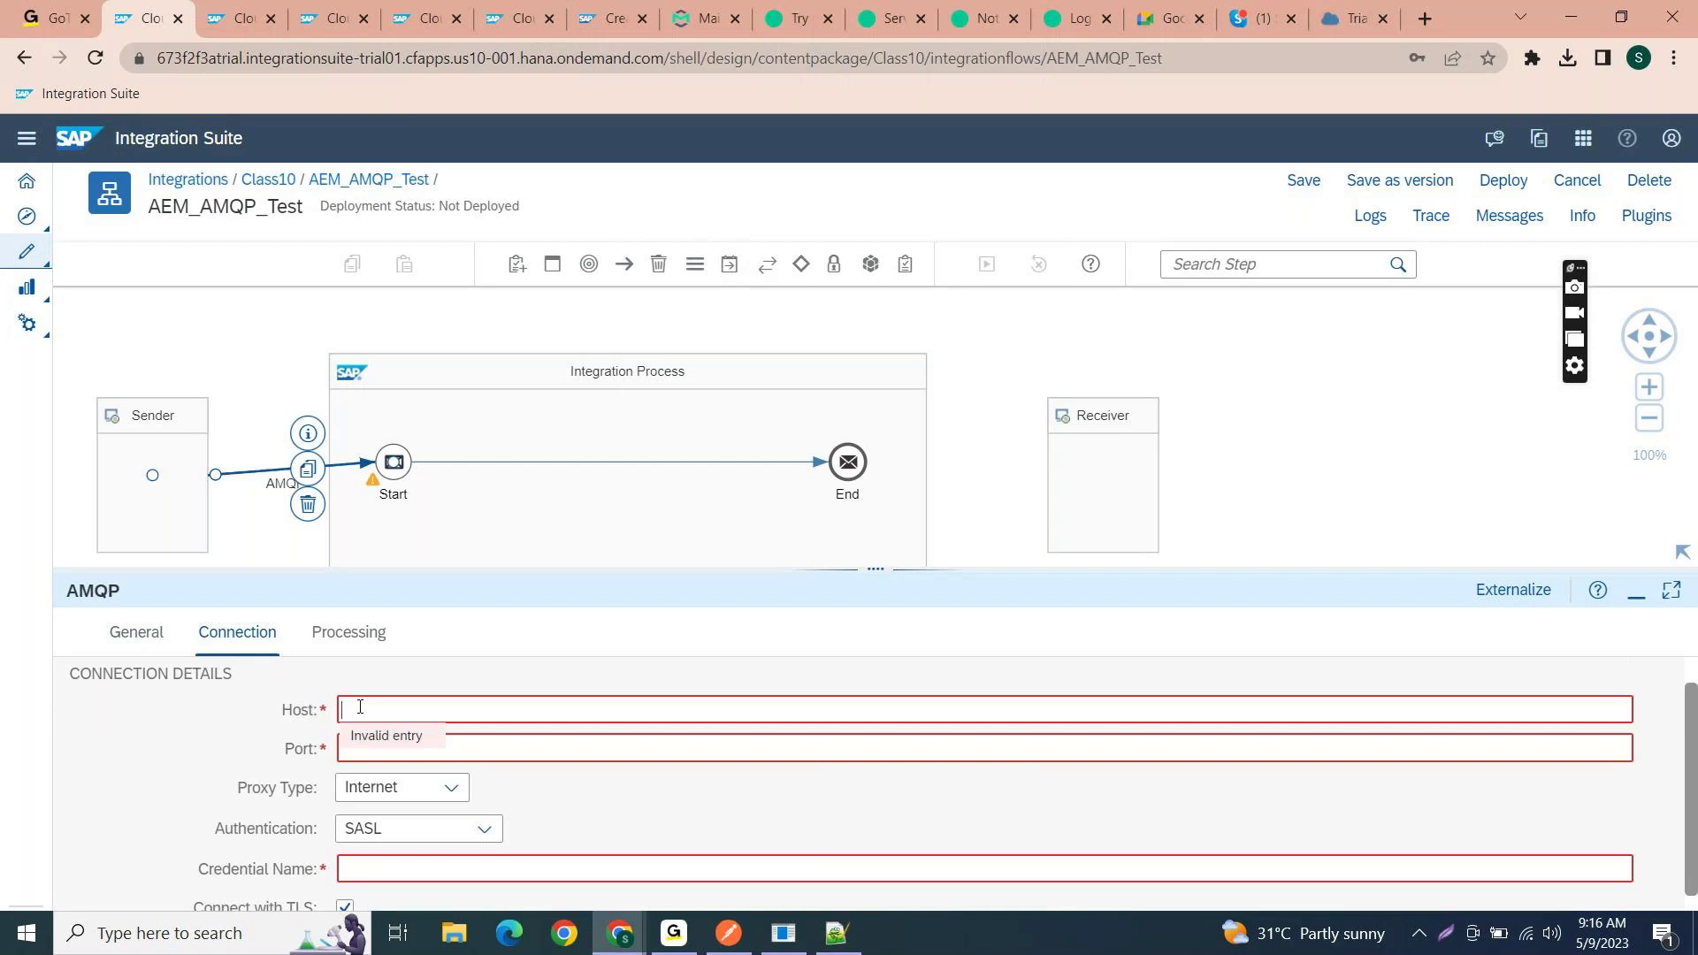
pyautogui.hotkey('alt', 'Tab')
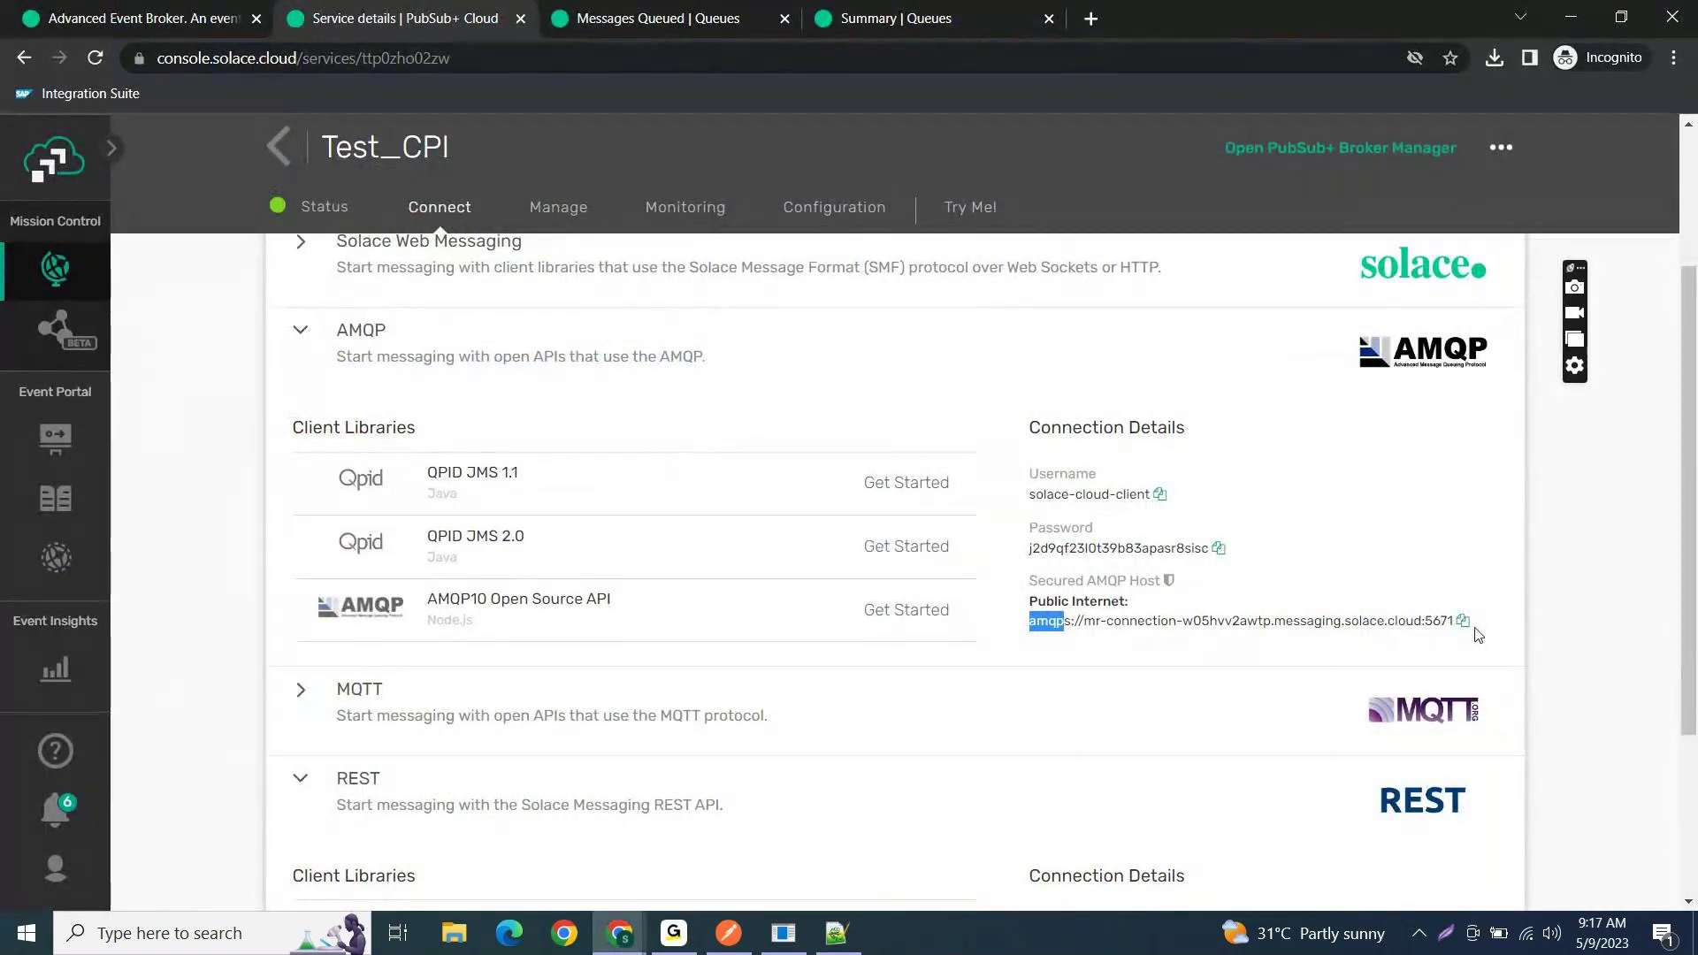
pyautogui.click(1461, 621)
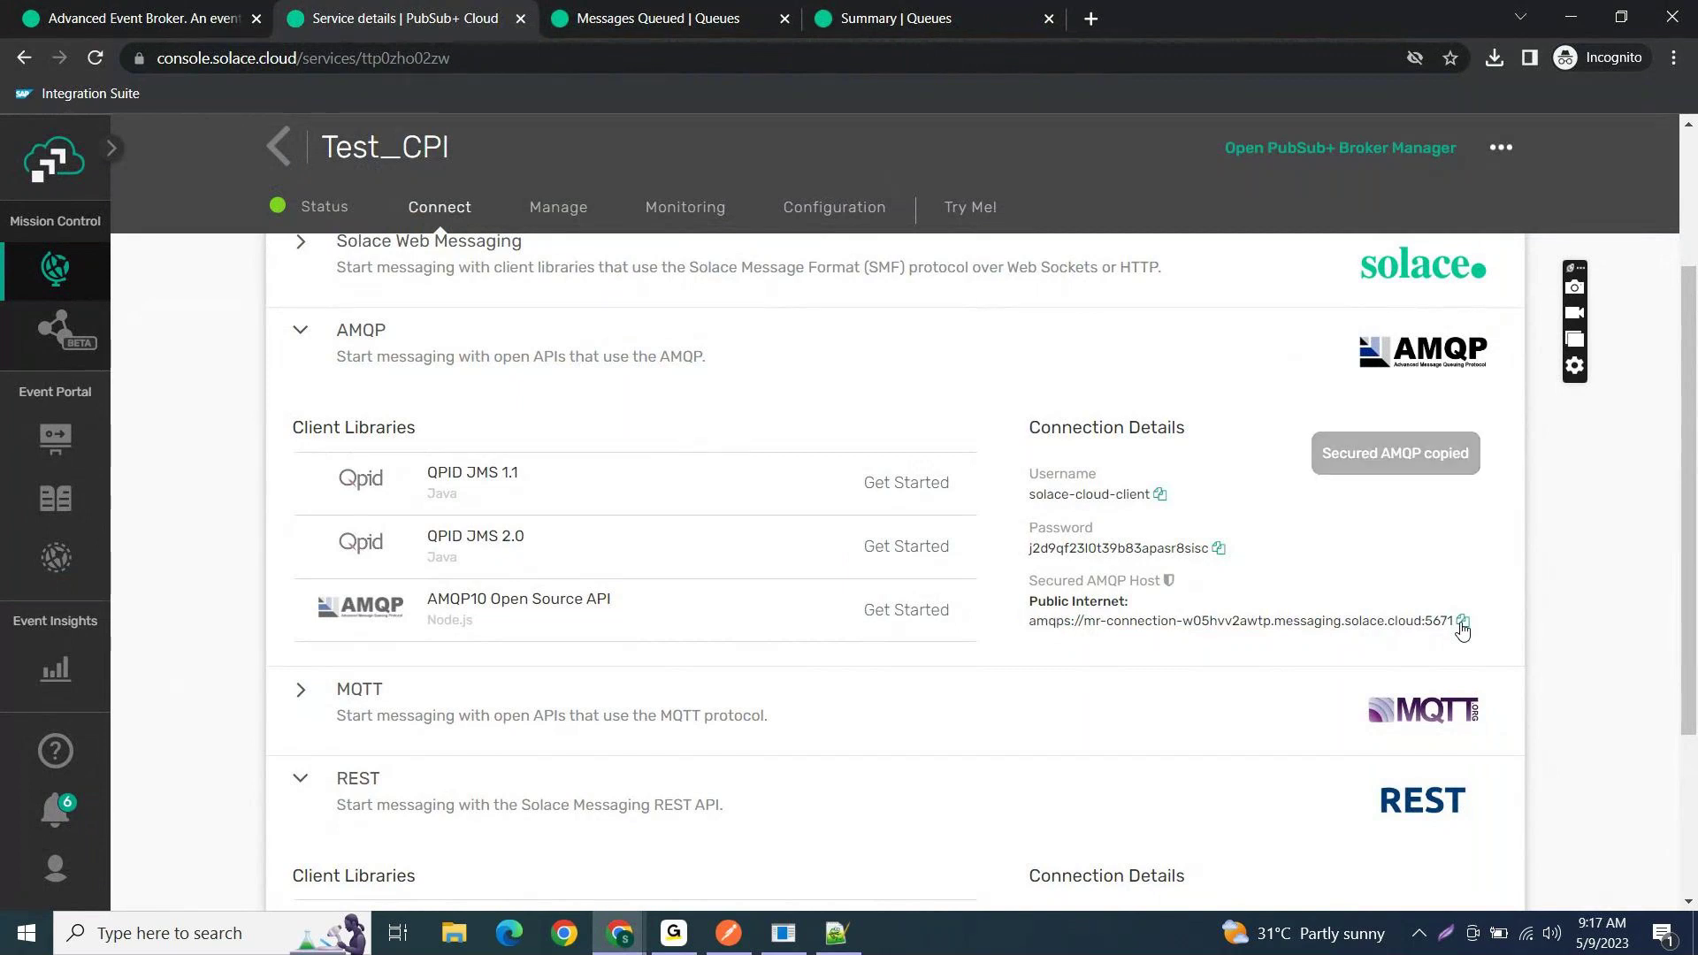
pyautogui.hotkey('alt', 'Tab')
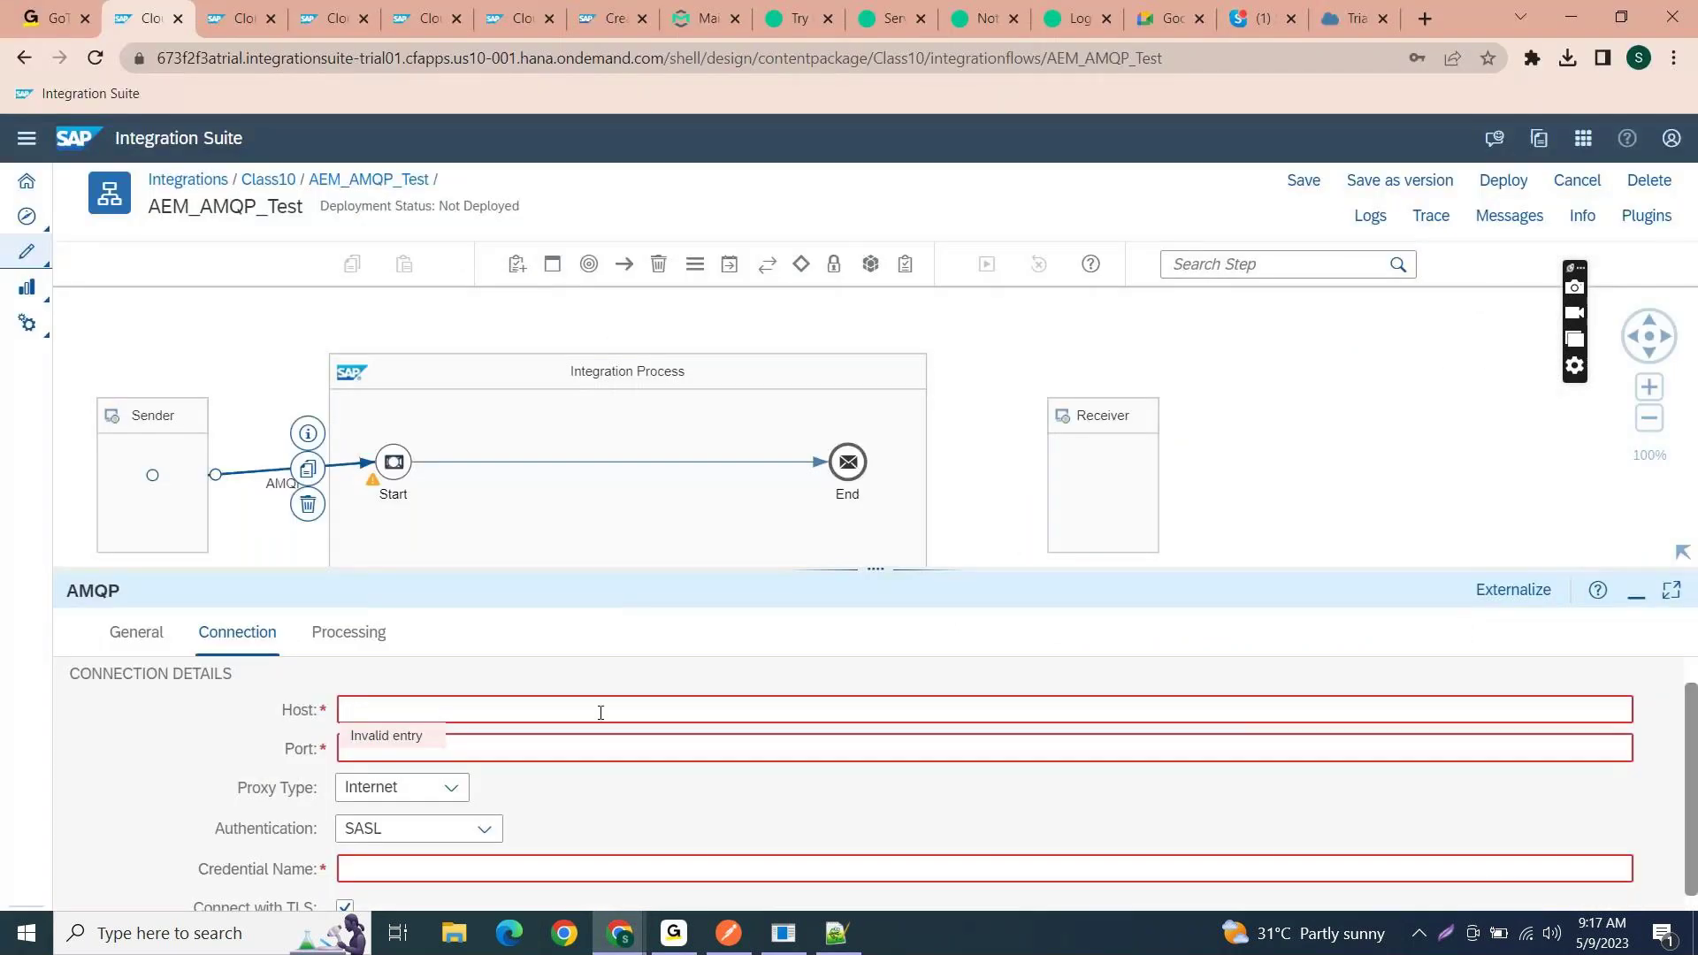
pyautogui.hotkey('ctrl', 'v')
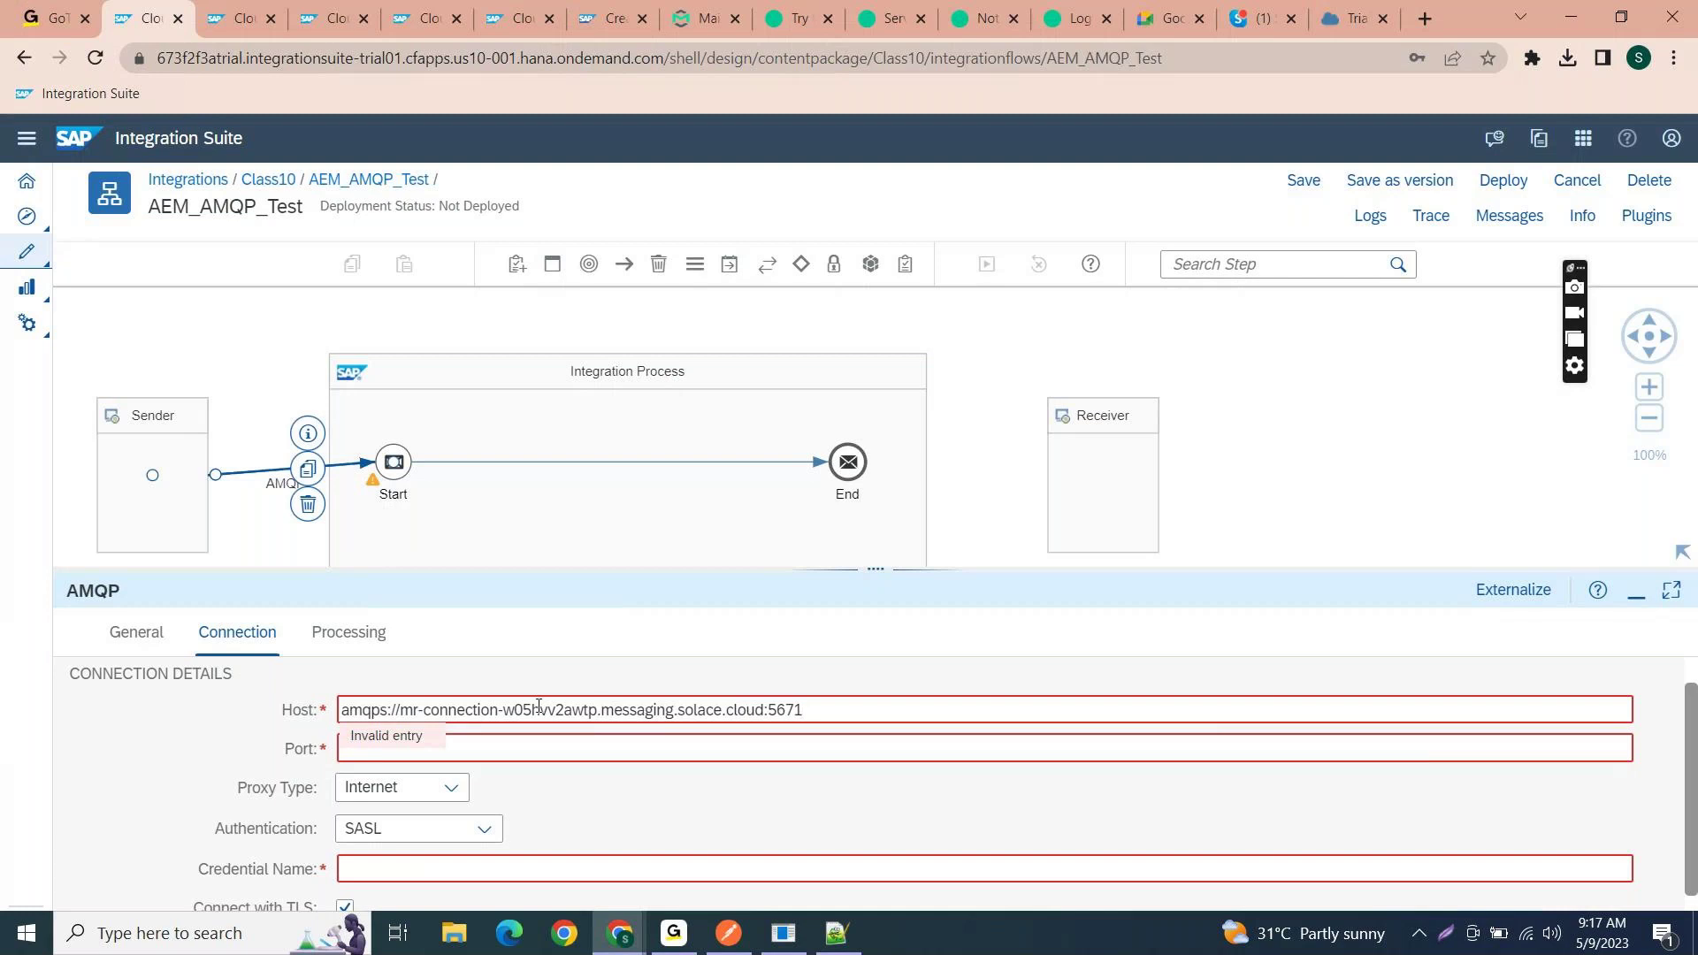
# - Trim the host to the bare Solace hostname and set the port to 5671
pyautogui.moveTo(403, 709); pyautogui.dragTo(324, 710)
pyautogui.press('BackSpace')
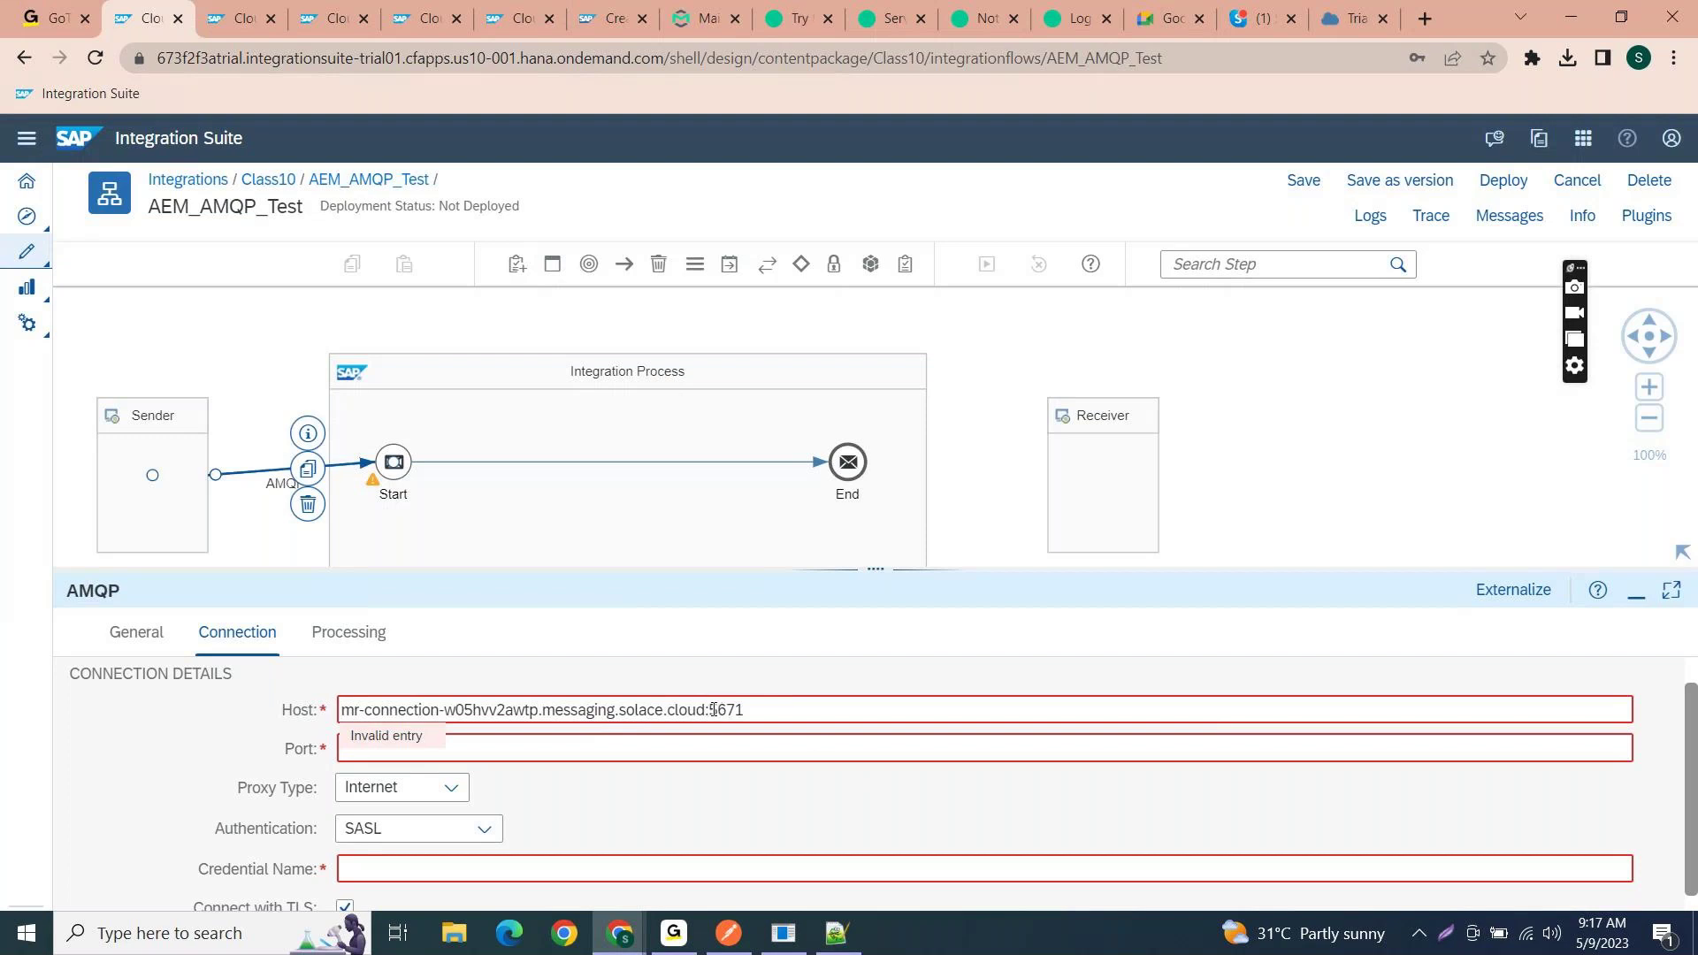
pyautogui.moveTo(706, 709); pyautogui.dragTo(769, 711)
pyautogui.press('BackSpace')
pyautogui.hotkey('ctrl', 'v')
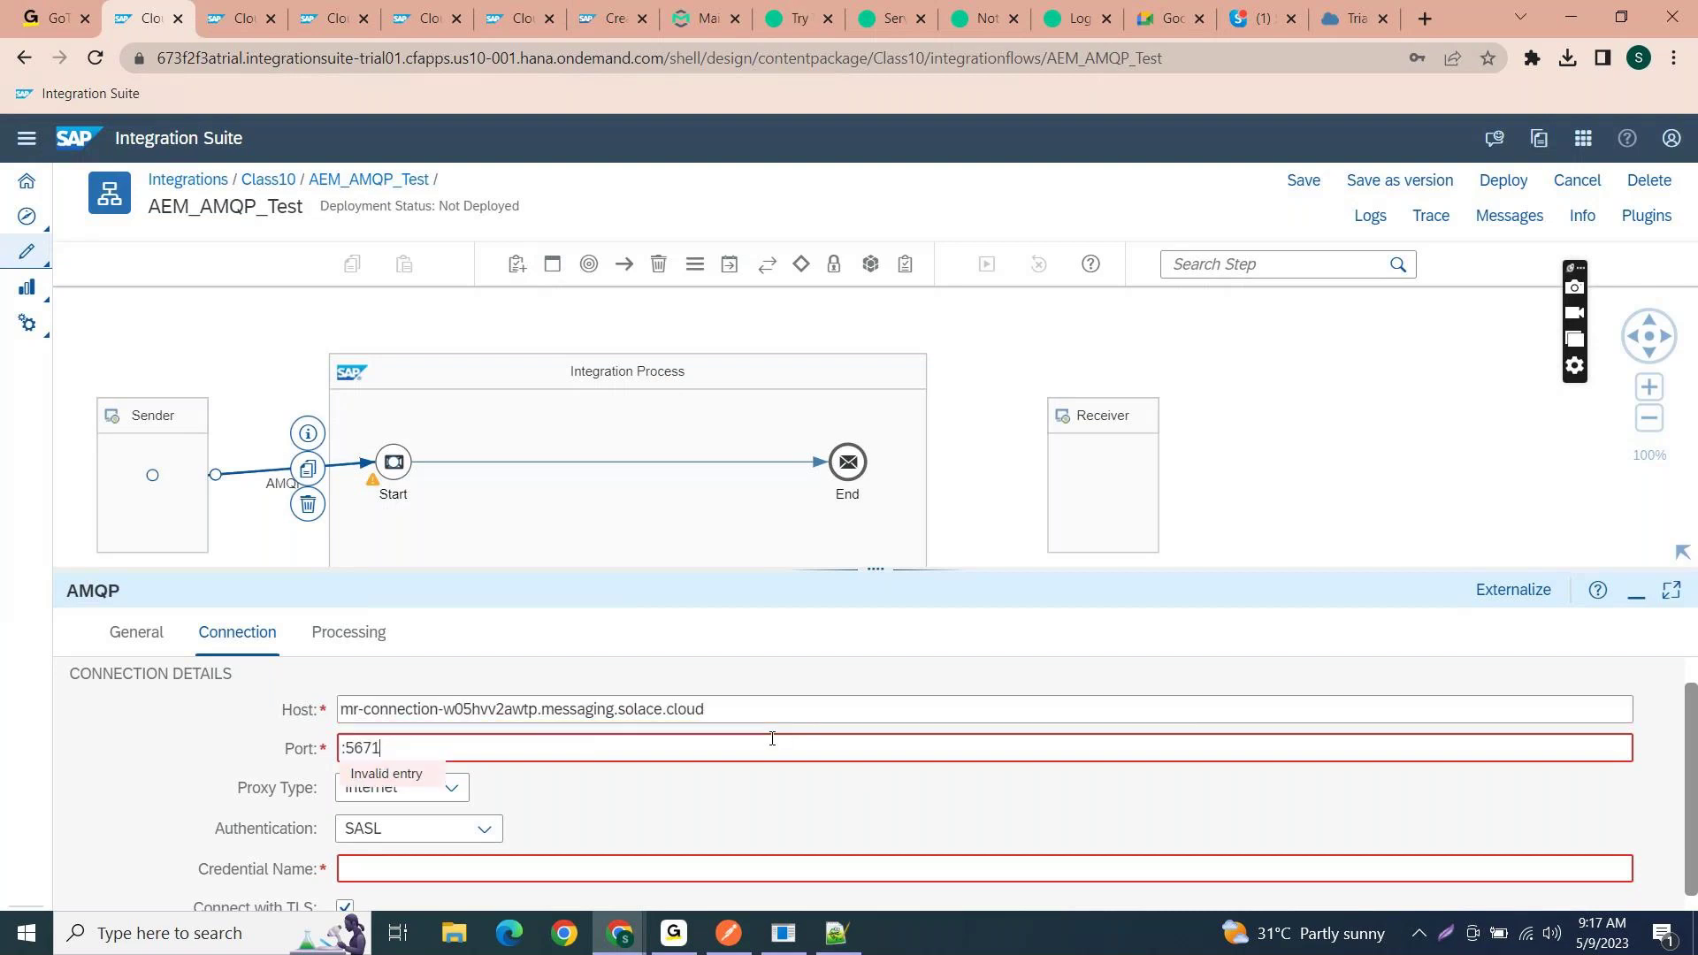
pyautogui.press('Home')
pyautogui.press('Delete')
pyautogui.click(911, 665)
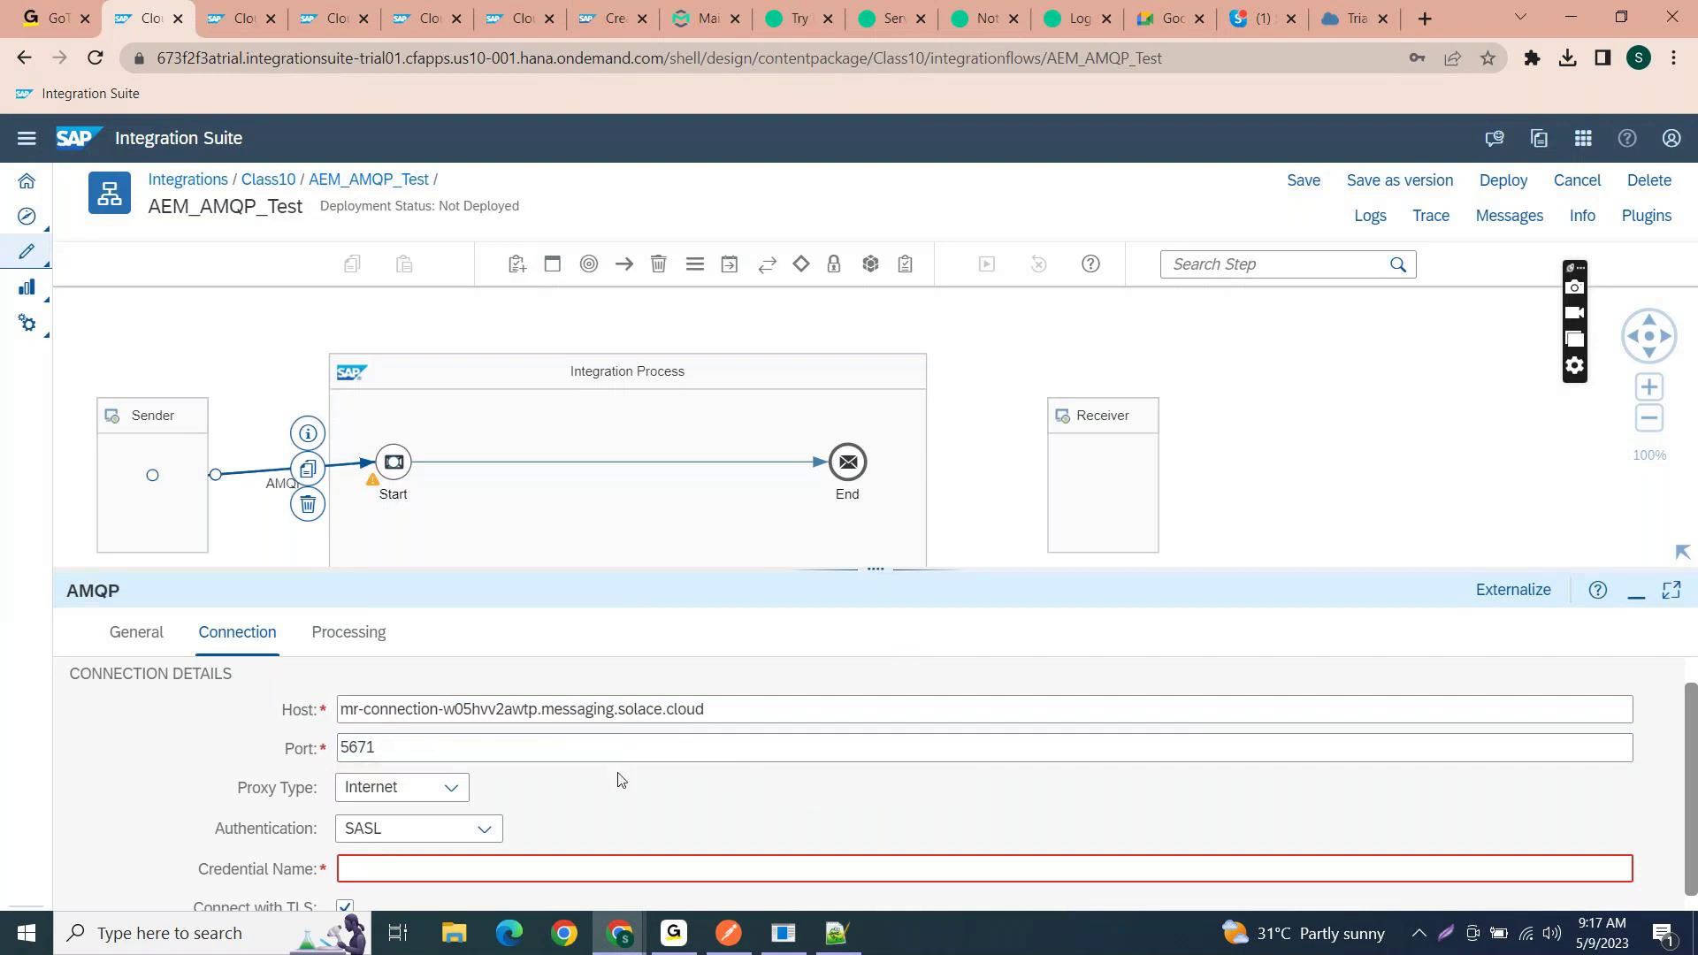
# - Keep SASL authentication and enter AEM_User as the credential name
pyautogui.click(485, 828)
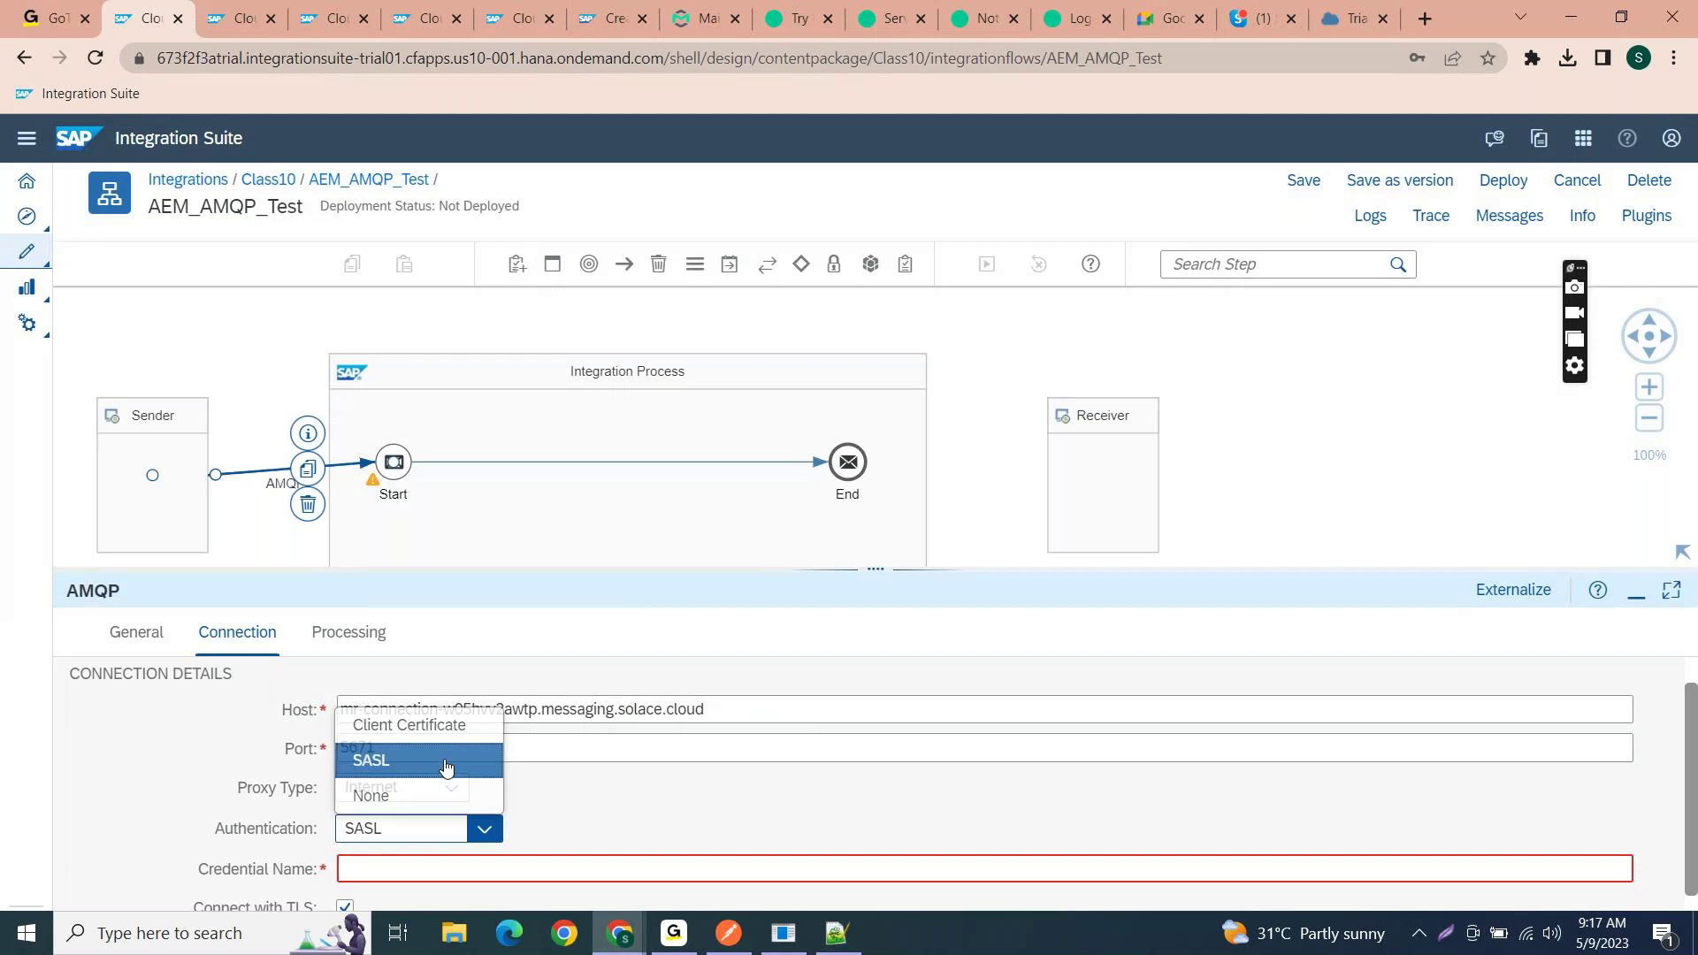
pyautogui.click(446, 766)
pyautogui.scroll(-1, 663, 825)
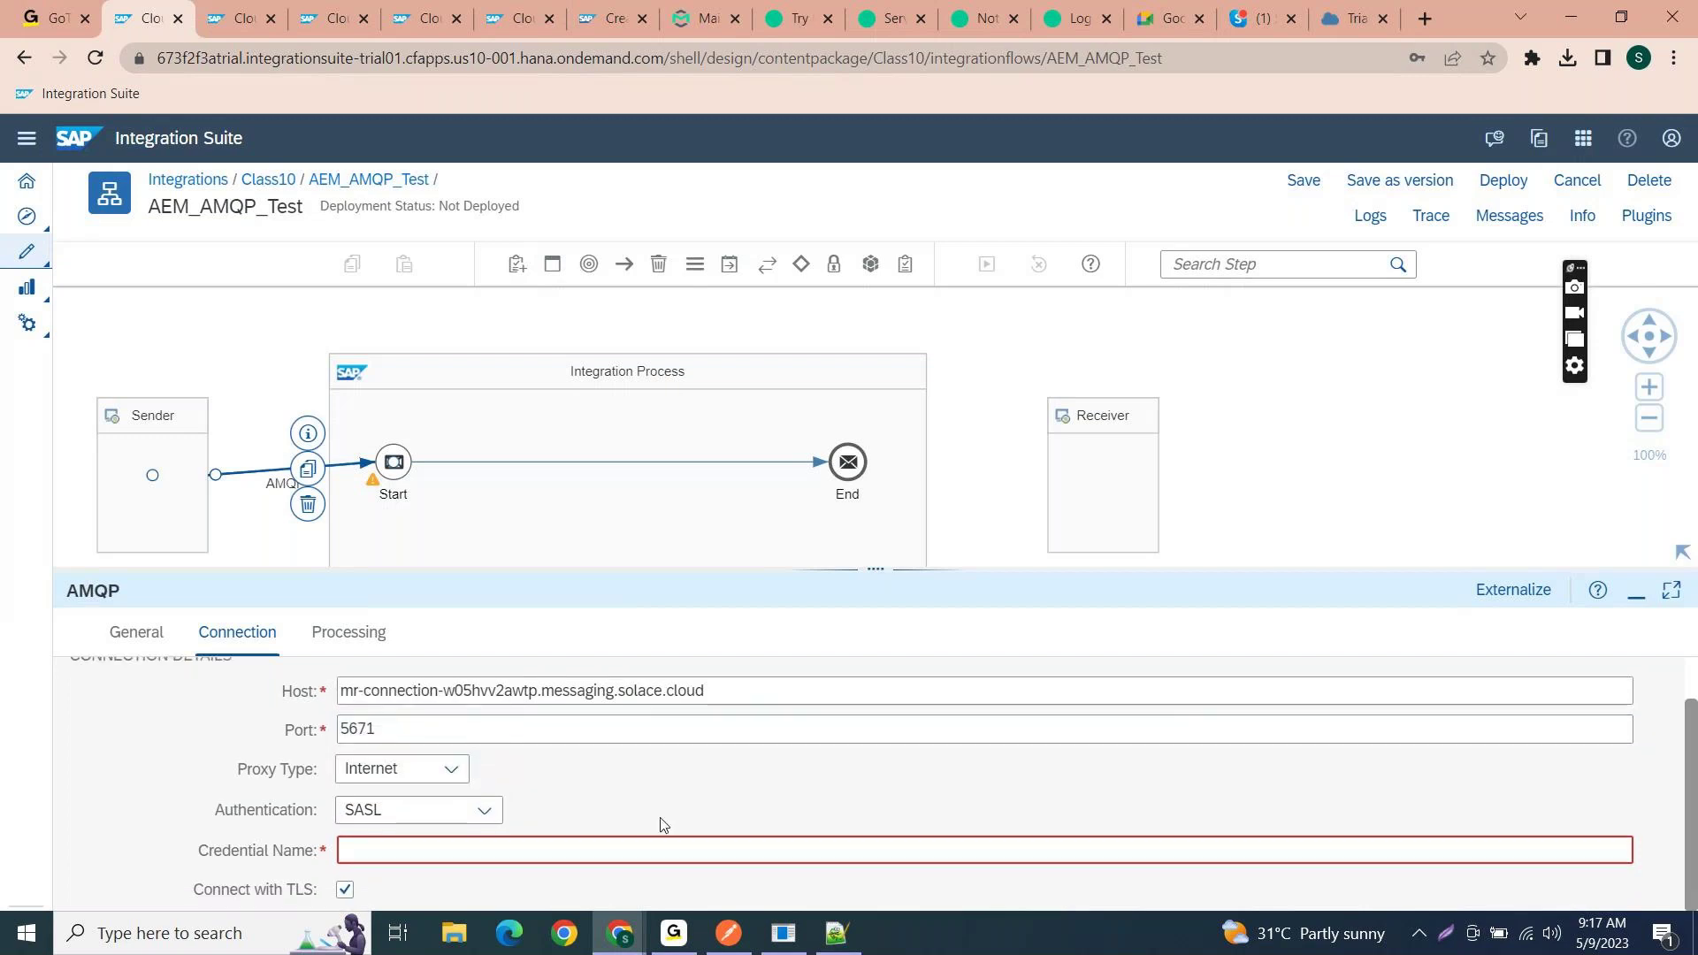
pyautogui.hotkey('alt', 'Tab')
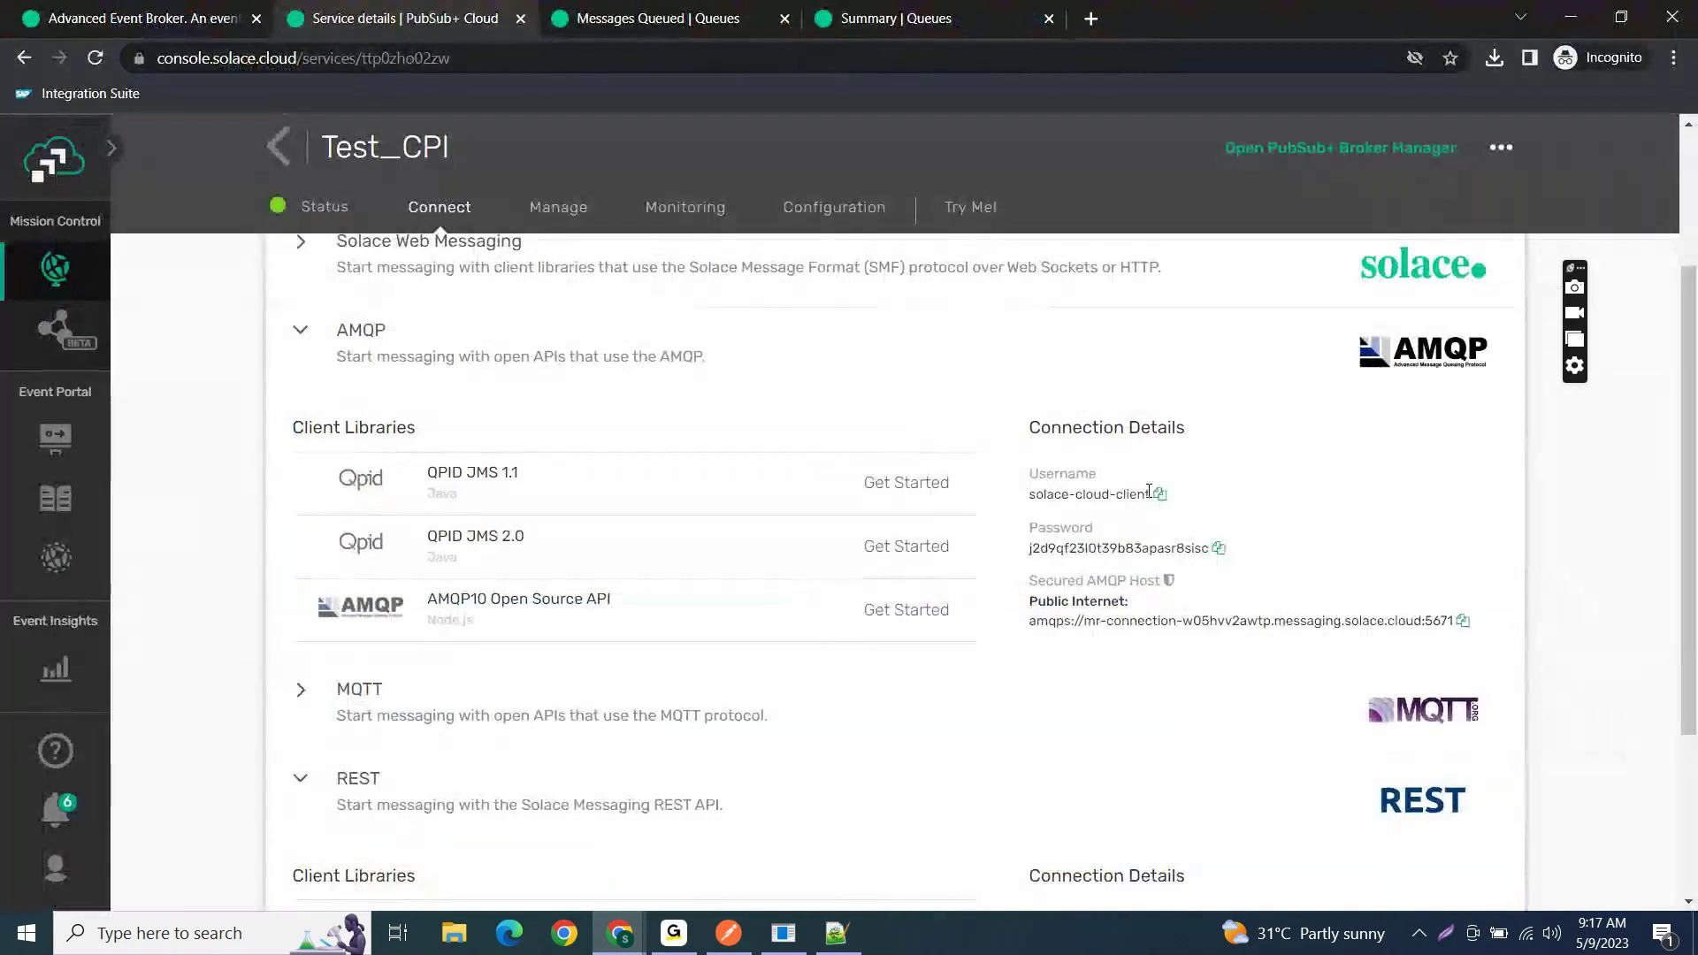
pyautogui.scroll(-3, 1147, 491)
pyautogui.scroll(1, 1148, 500)
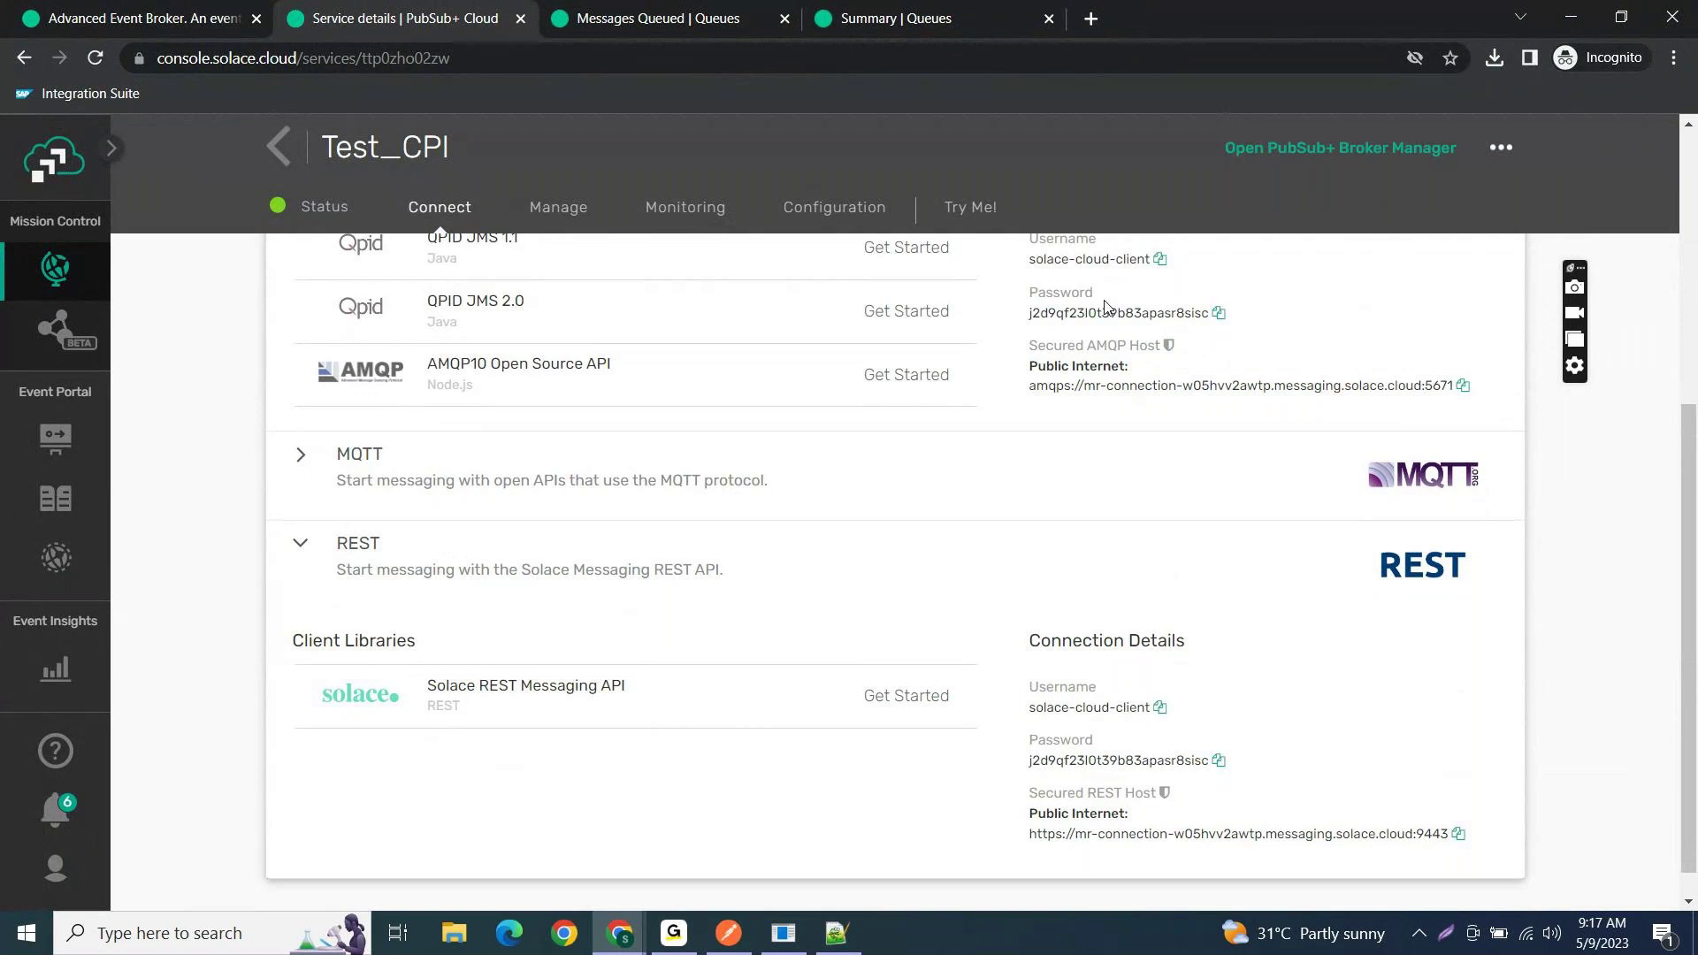
pyautogui.hotkey('alt', 'Tab')
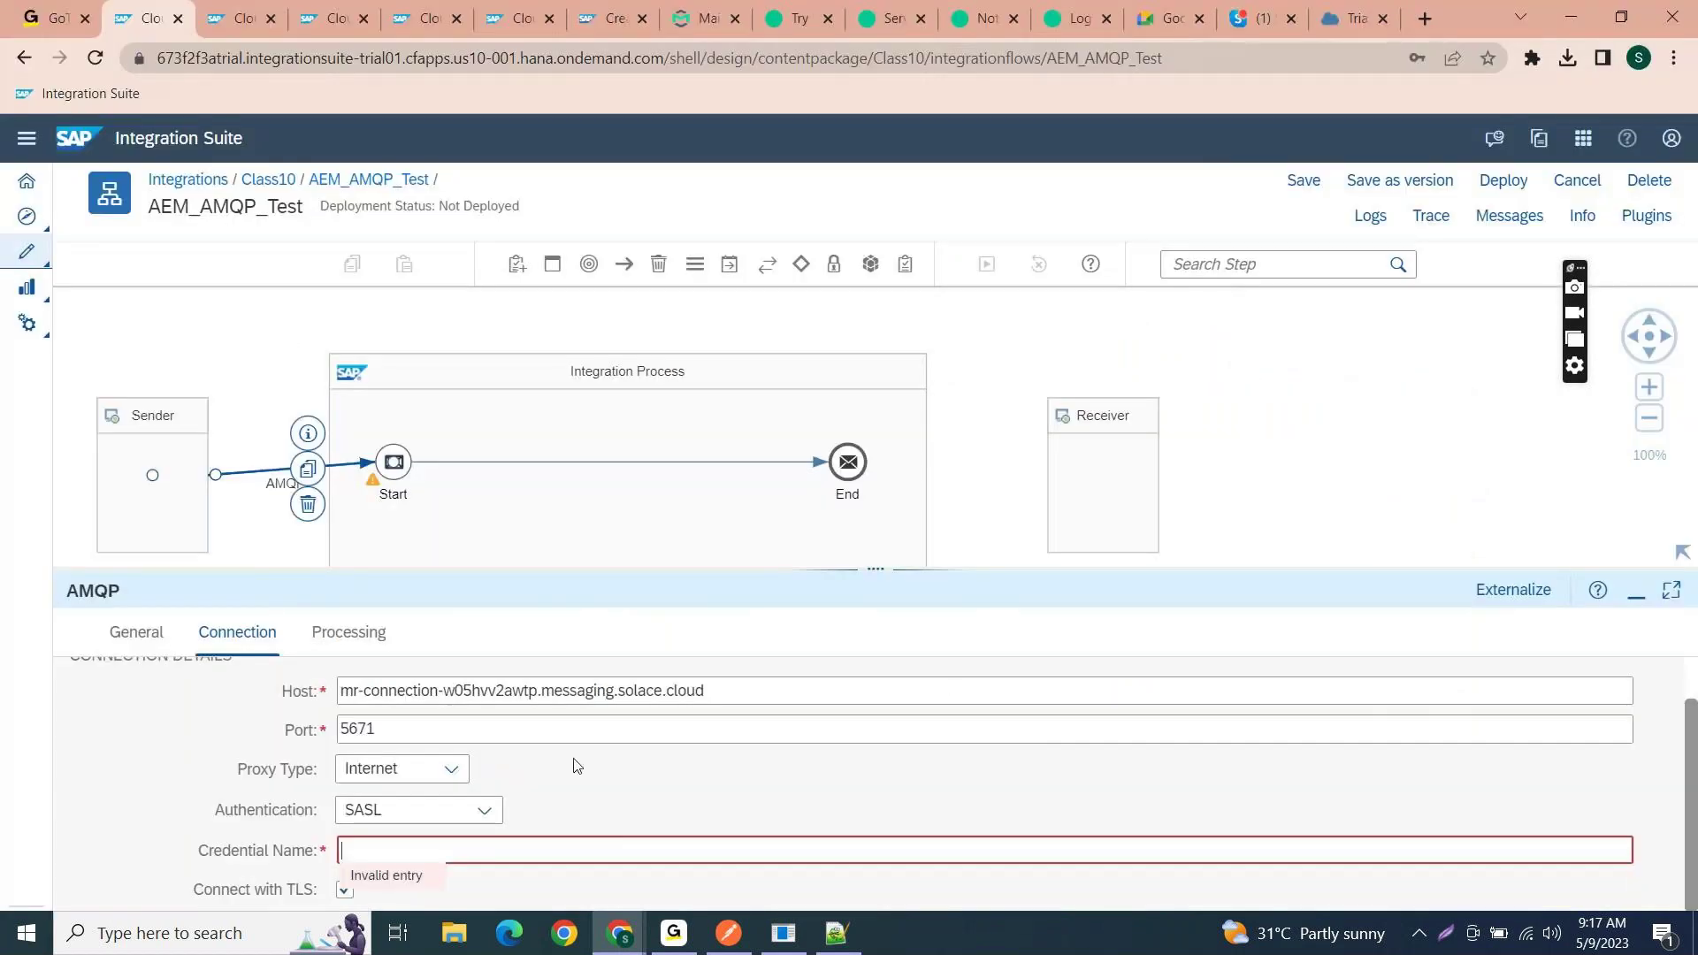
pyautogui.write('AEM_User')
pyautogui.click(571, 815)
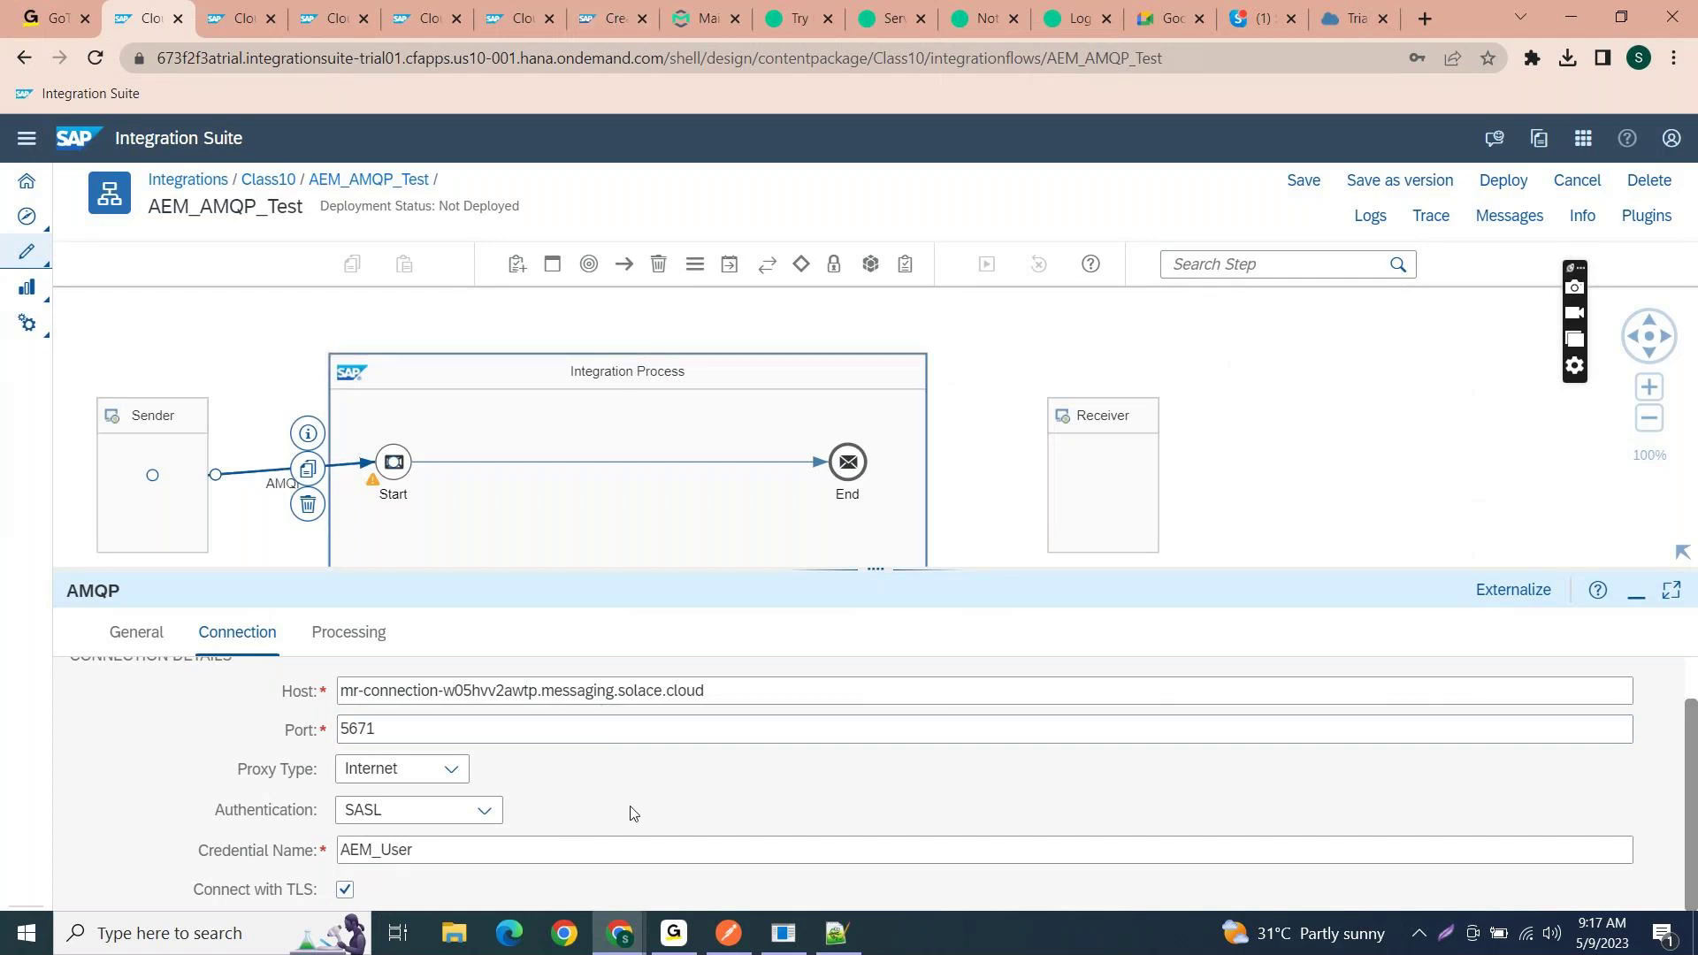
pyautogui.moveTo(611, 931)
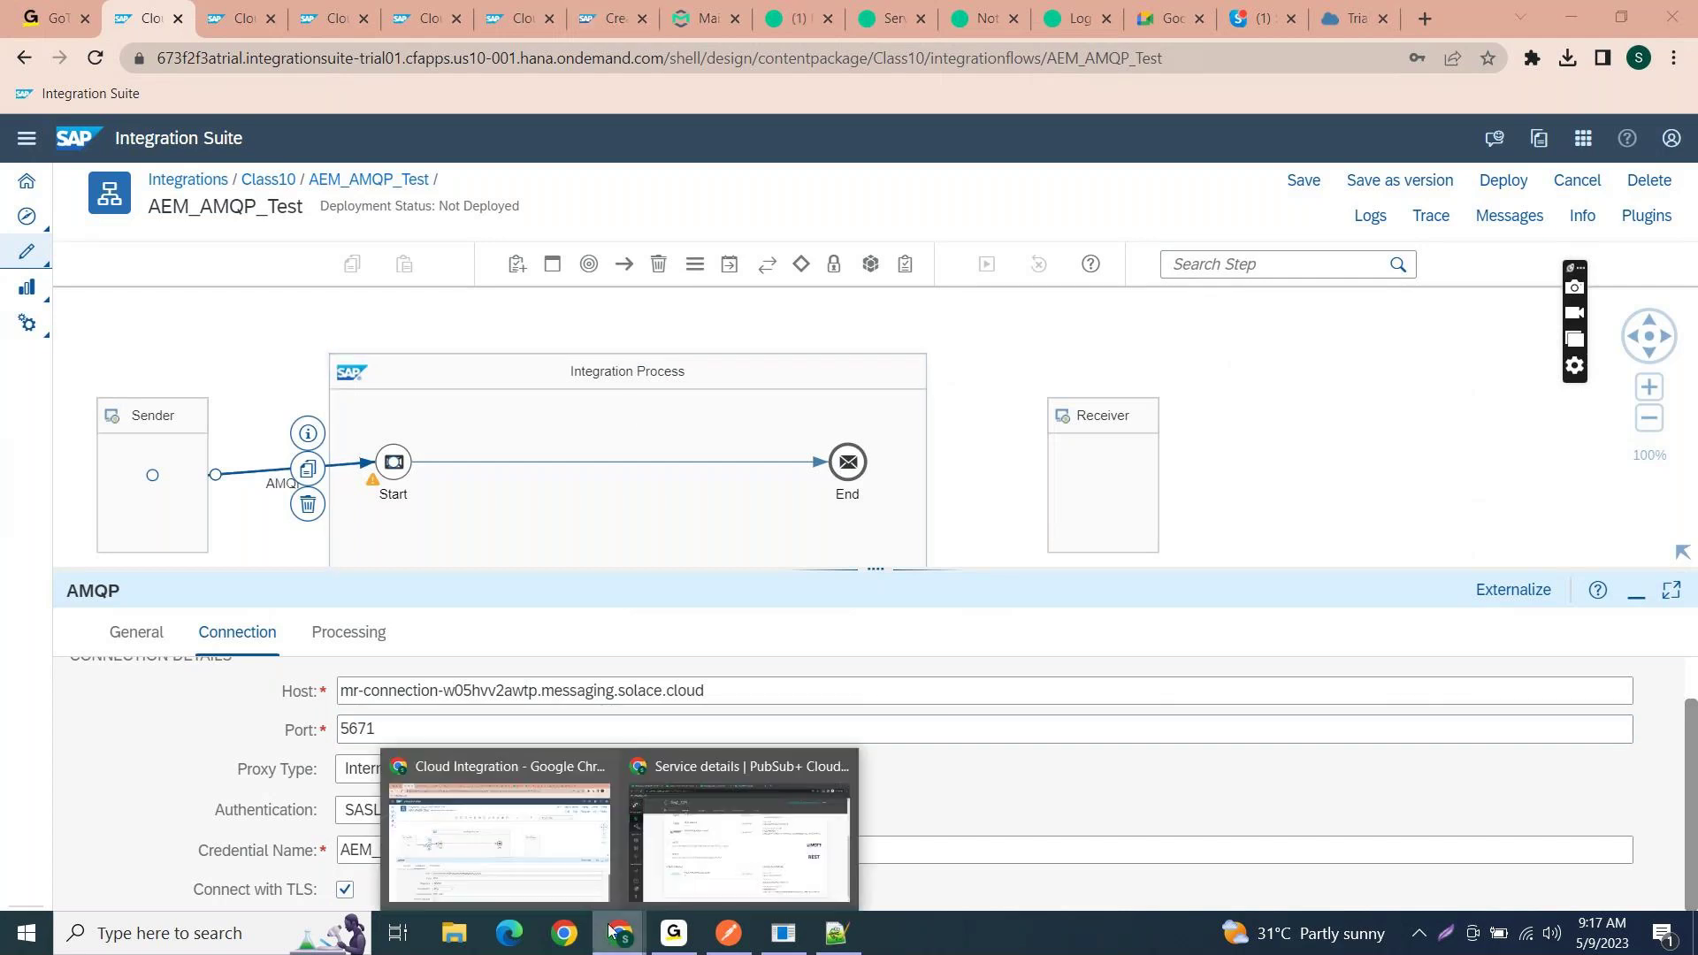
# - Confirm in Solace that Invoice_Class10 now has 32 messages queued
pyautogui.click(683, 835)
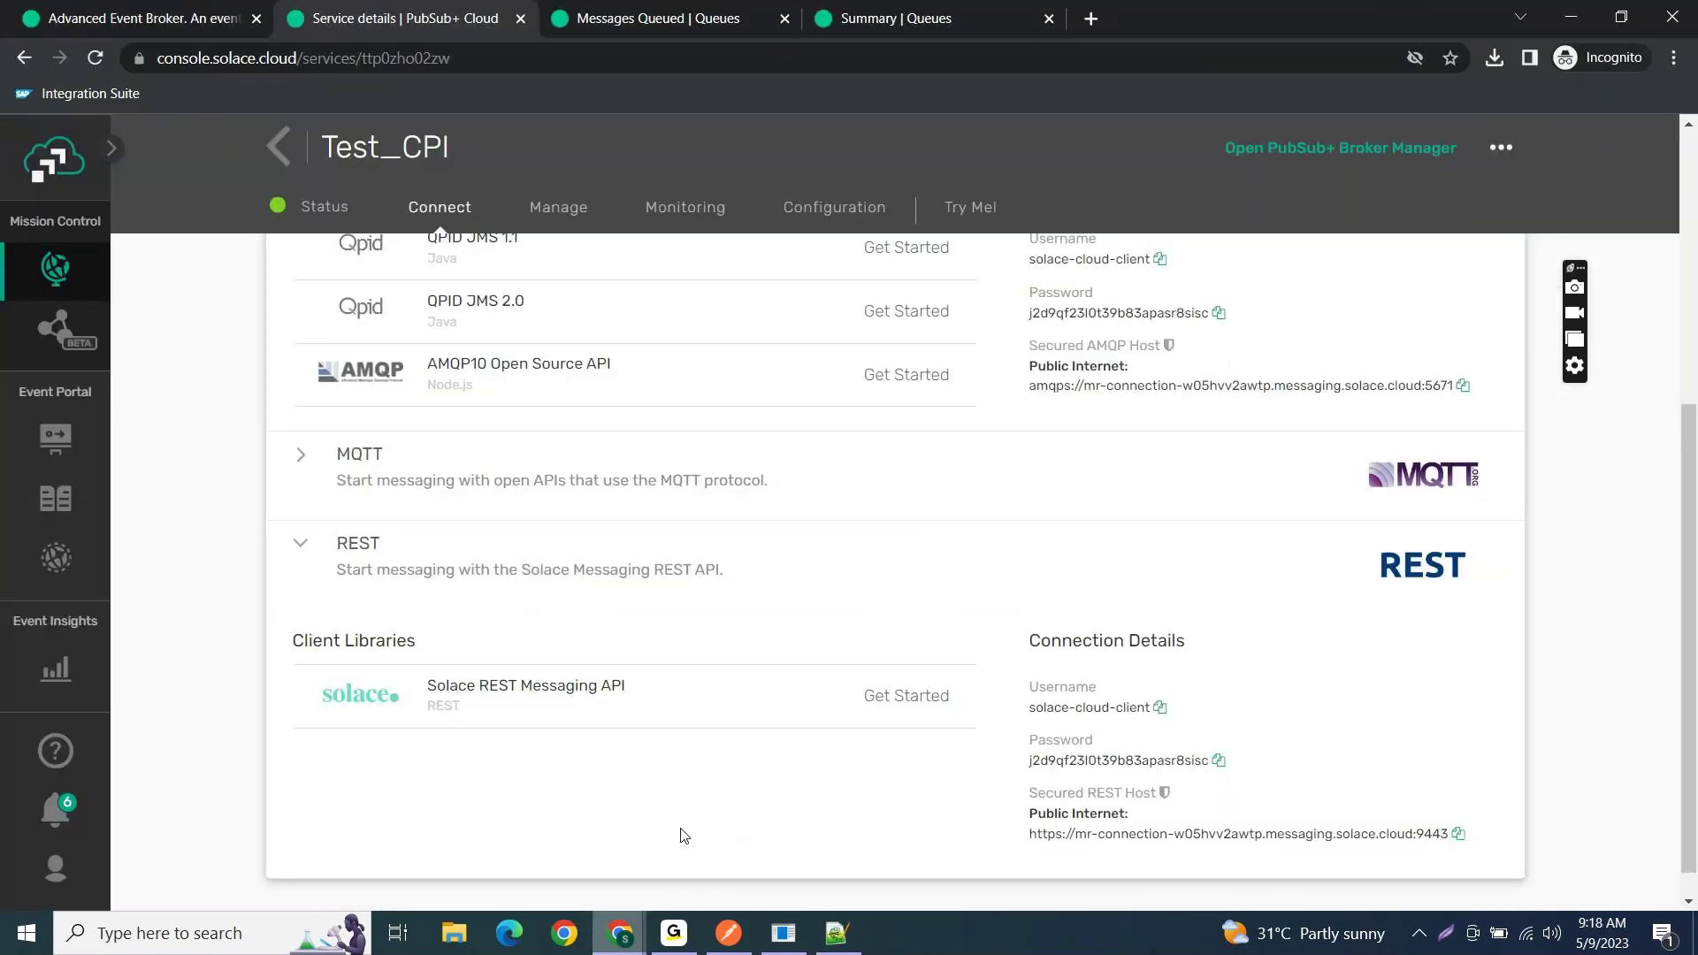
pyautogui.scroll(5, 862, 416)
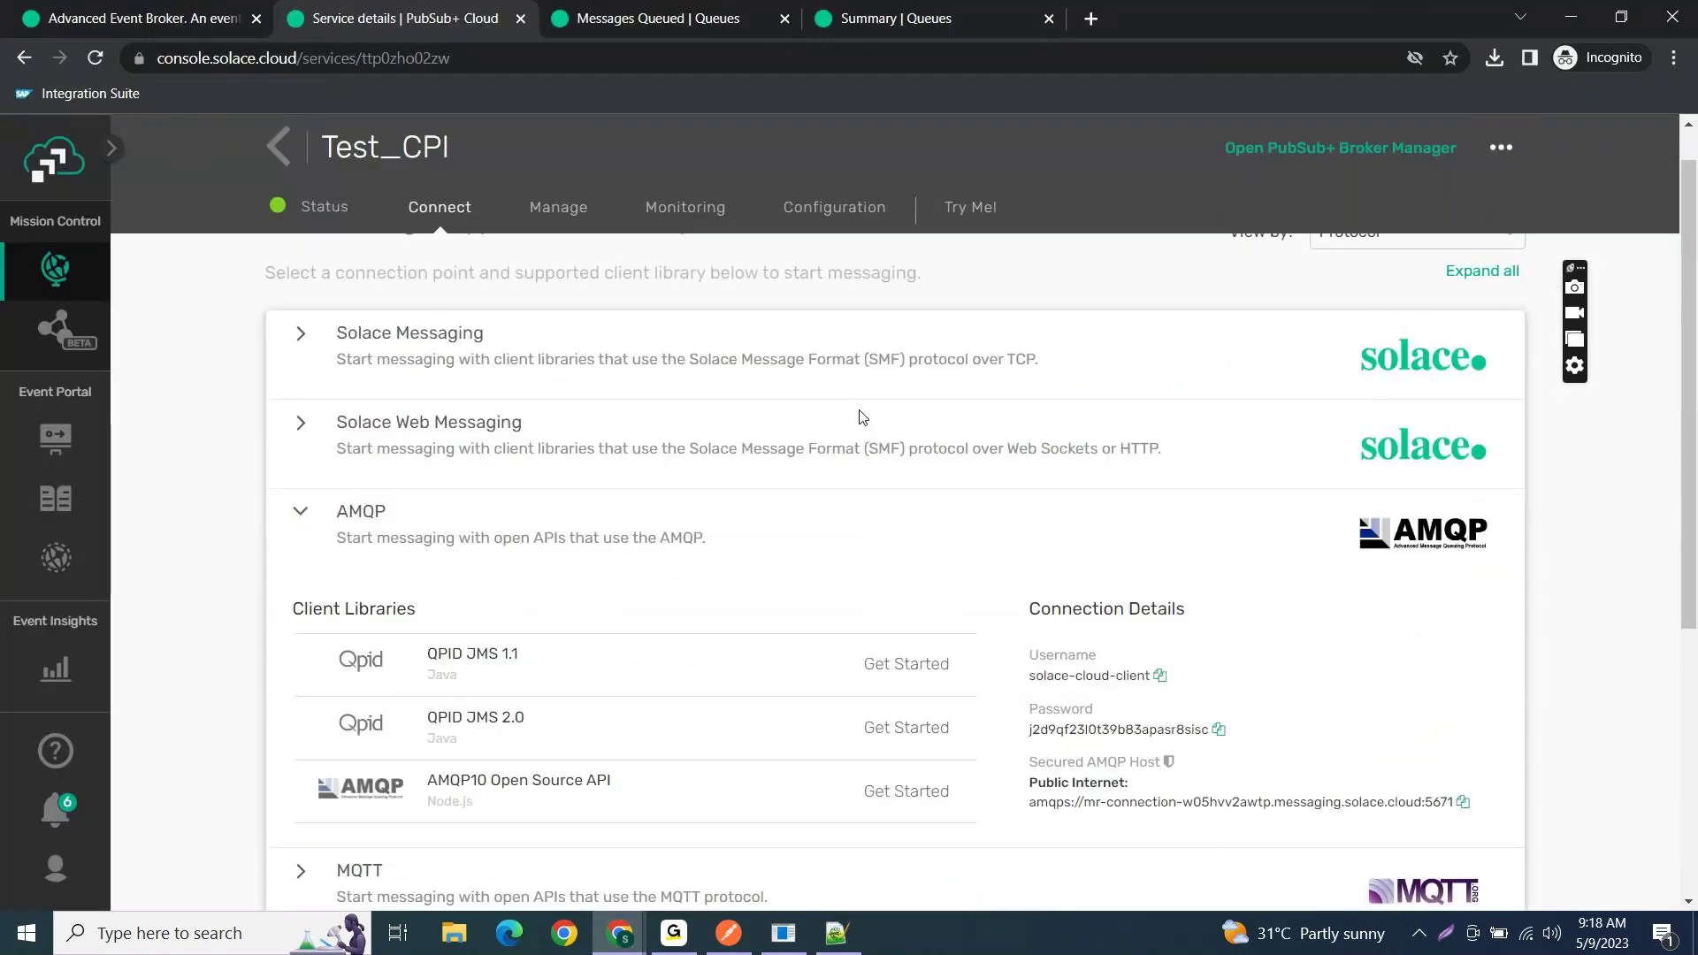
pyautogui.click(937, 21)
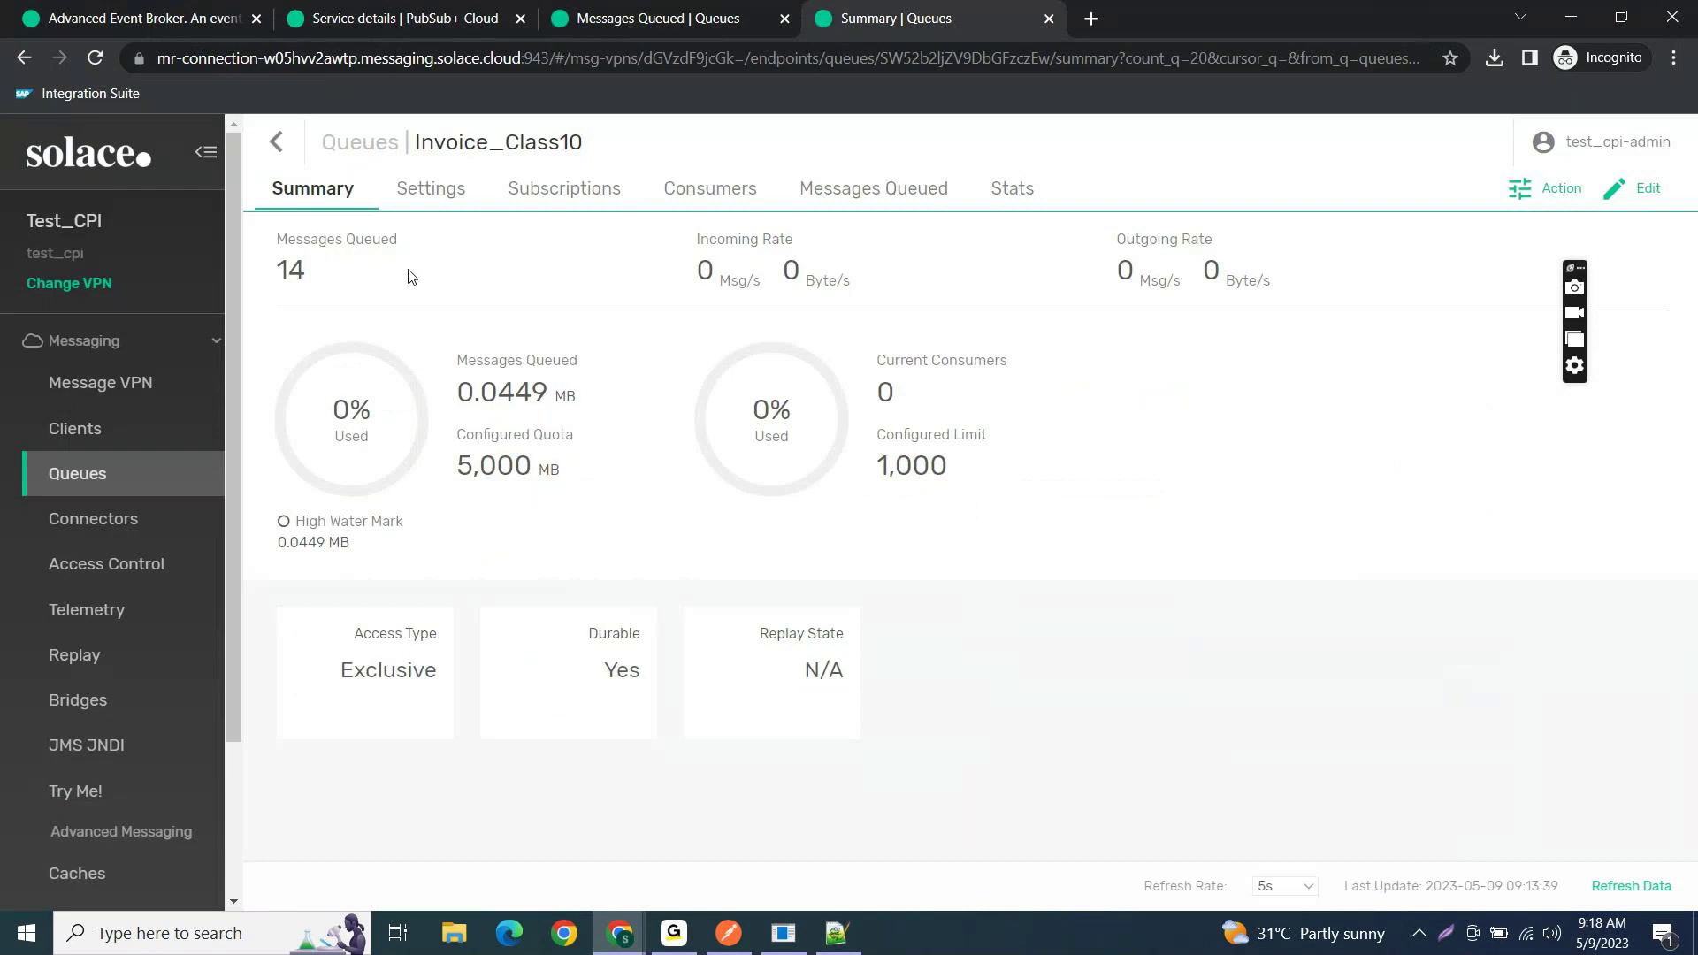
pyautogui.click(415, 206)
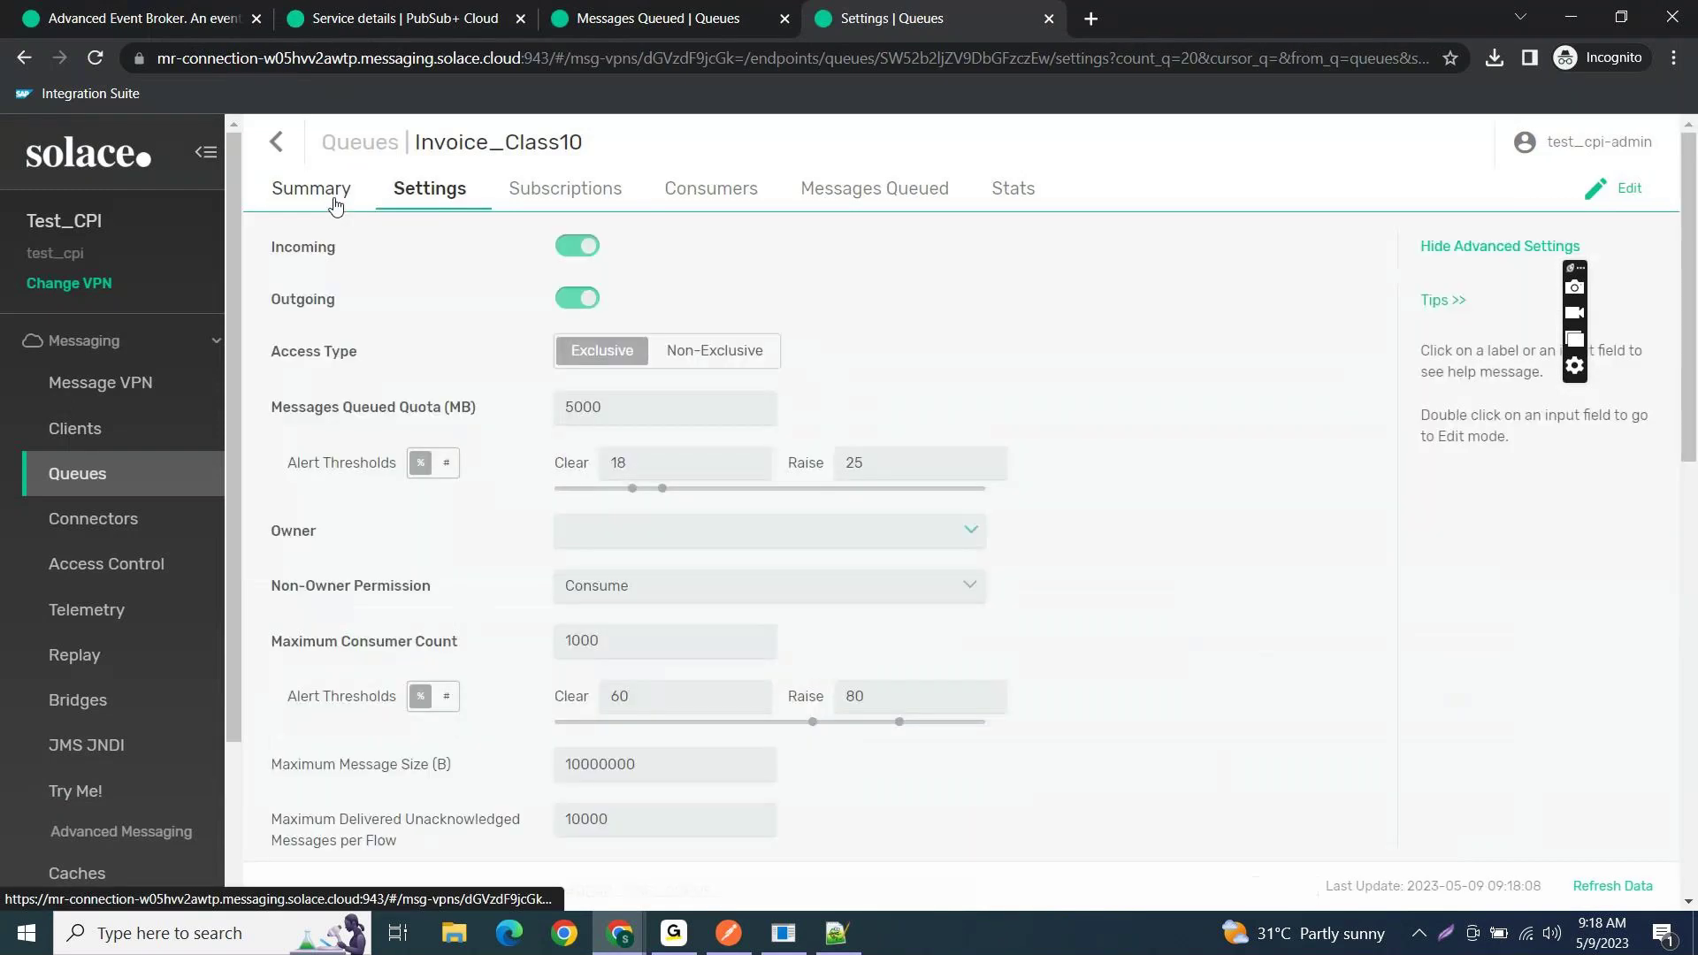
pyautogui.click(334, 203)
pyautogui.doubleClick(279, 276)
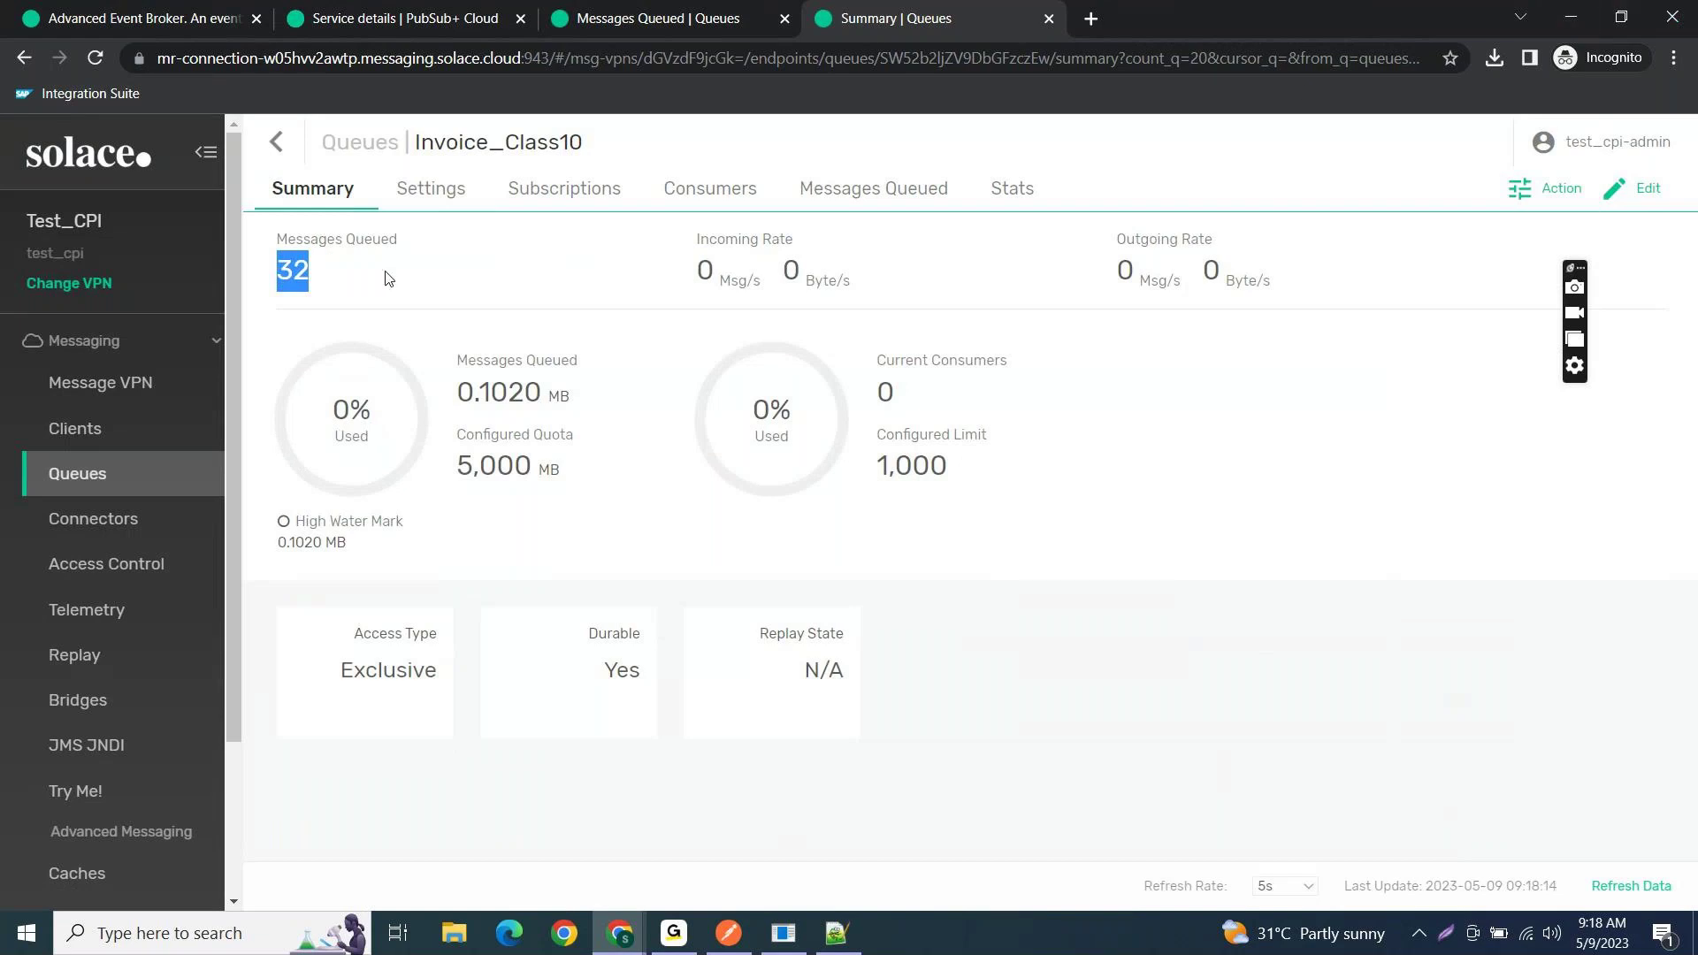
# - Confirm the queue has 0 consumers and minimize the Solace window
pyautogui.click(719, 212)
pyautogui.moveTo(279, 237); pyautogui.dragTo(368, 237)
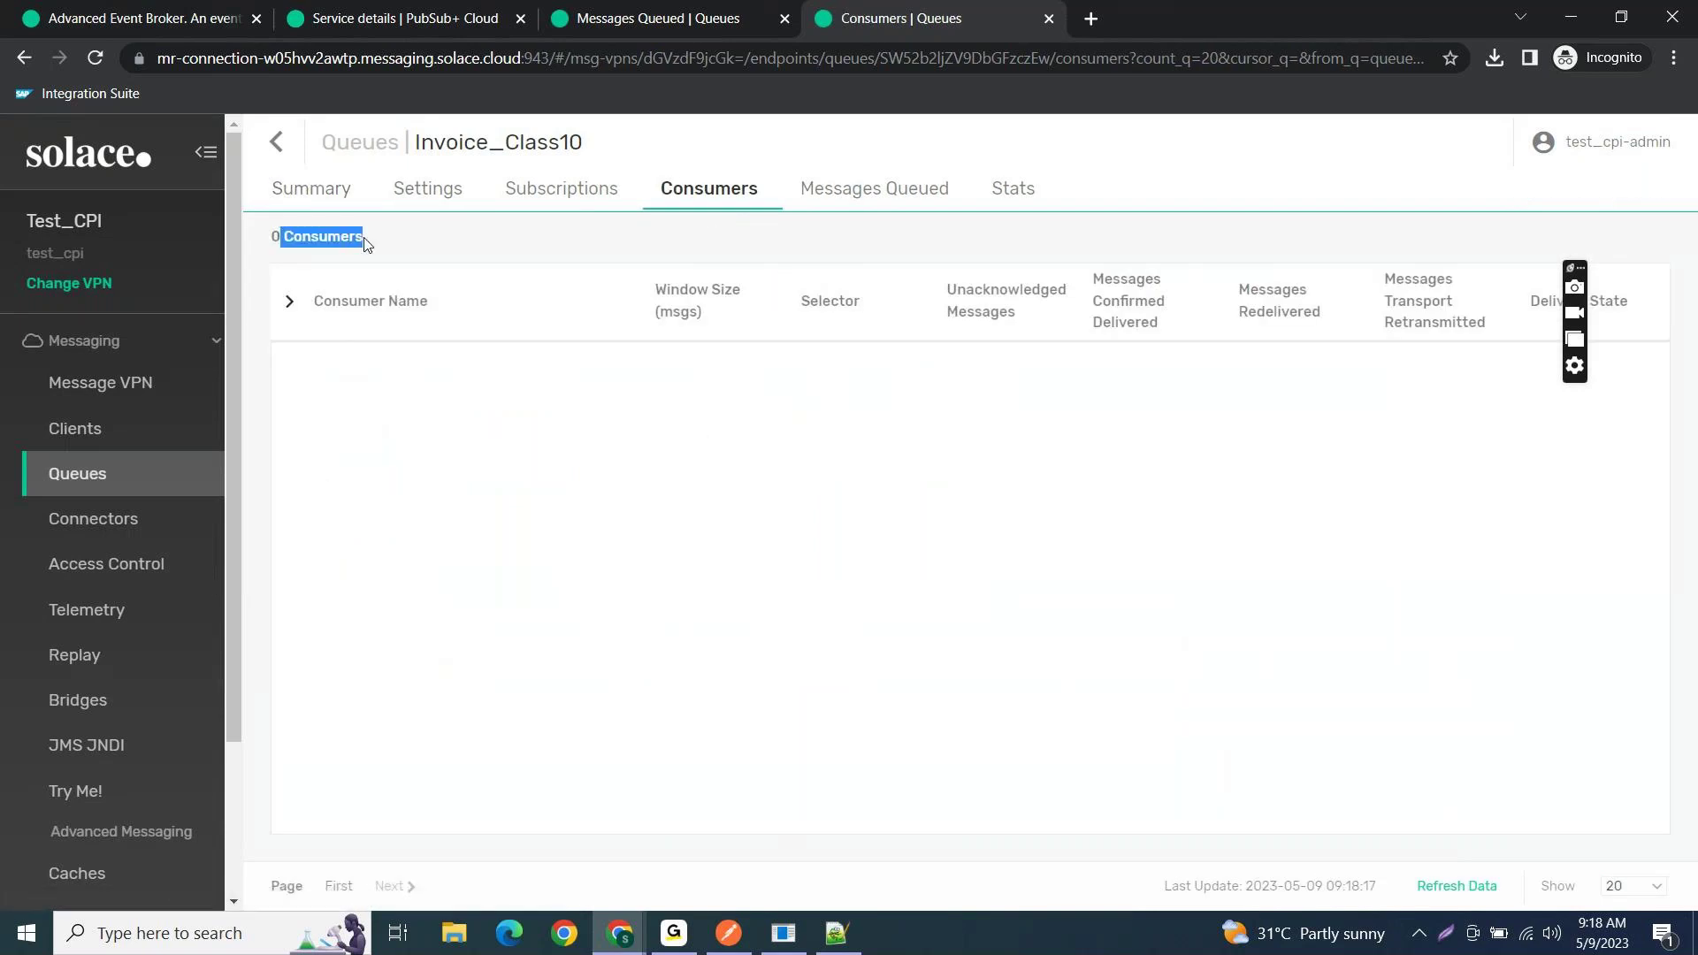
pyautogui.click(1571, 15)
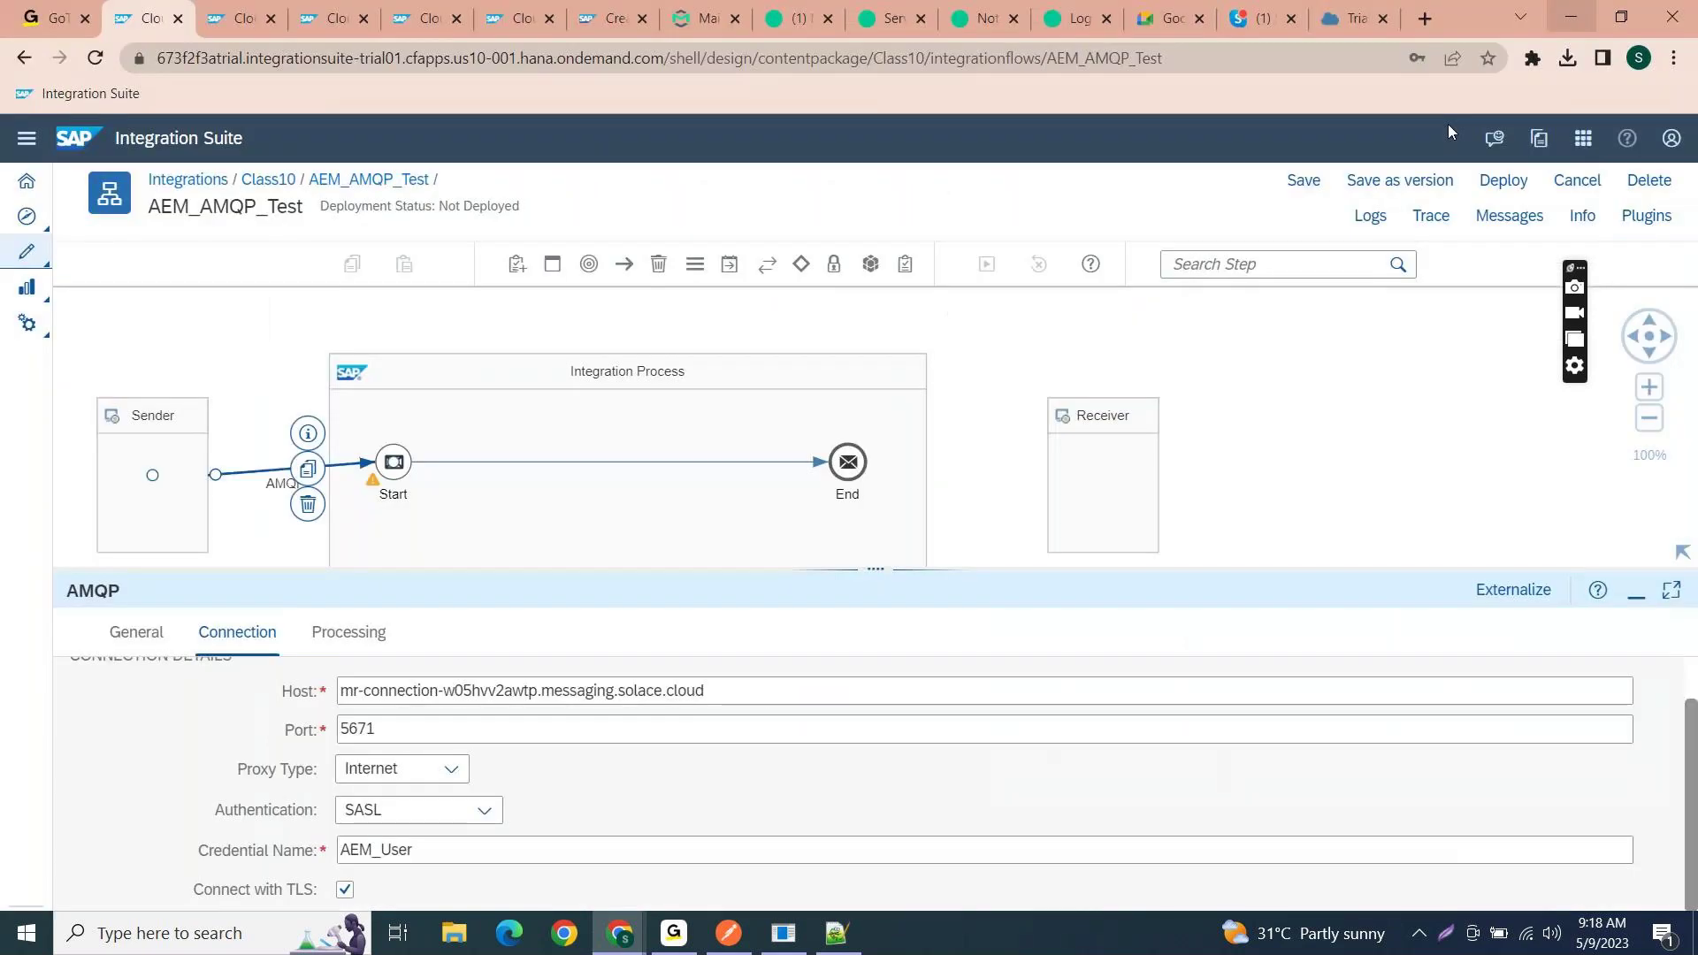
# - Save AEM_AMQP_Test and enlarge the AMQP sender's properties panel
pyautogui.moveTo(870, 573); pyautogui.dragTo(857, 652)
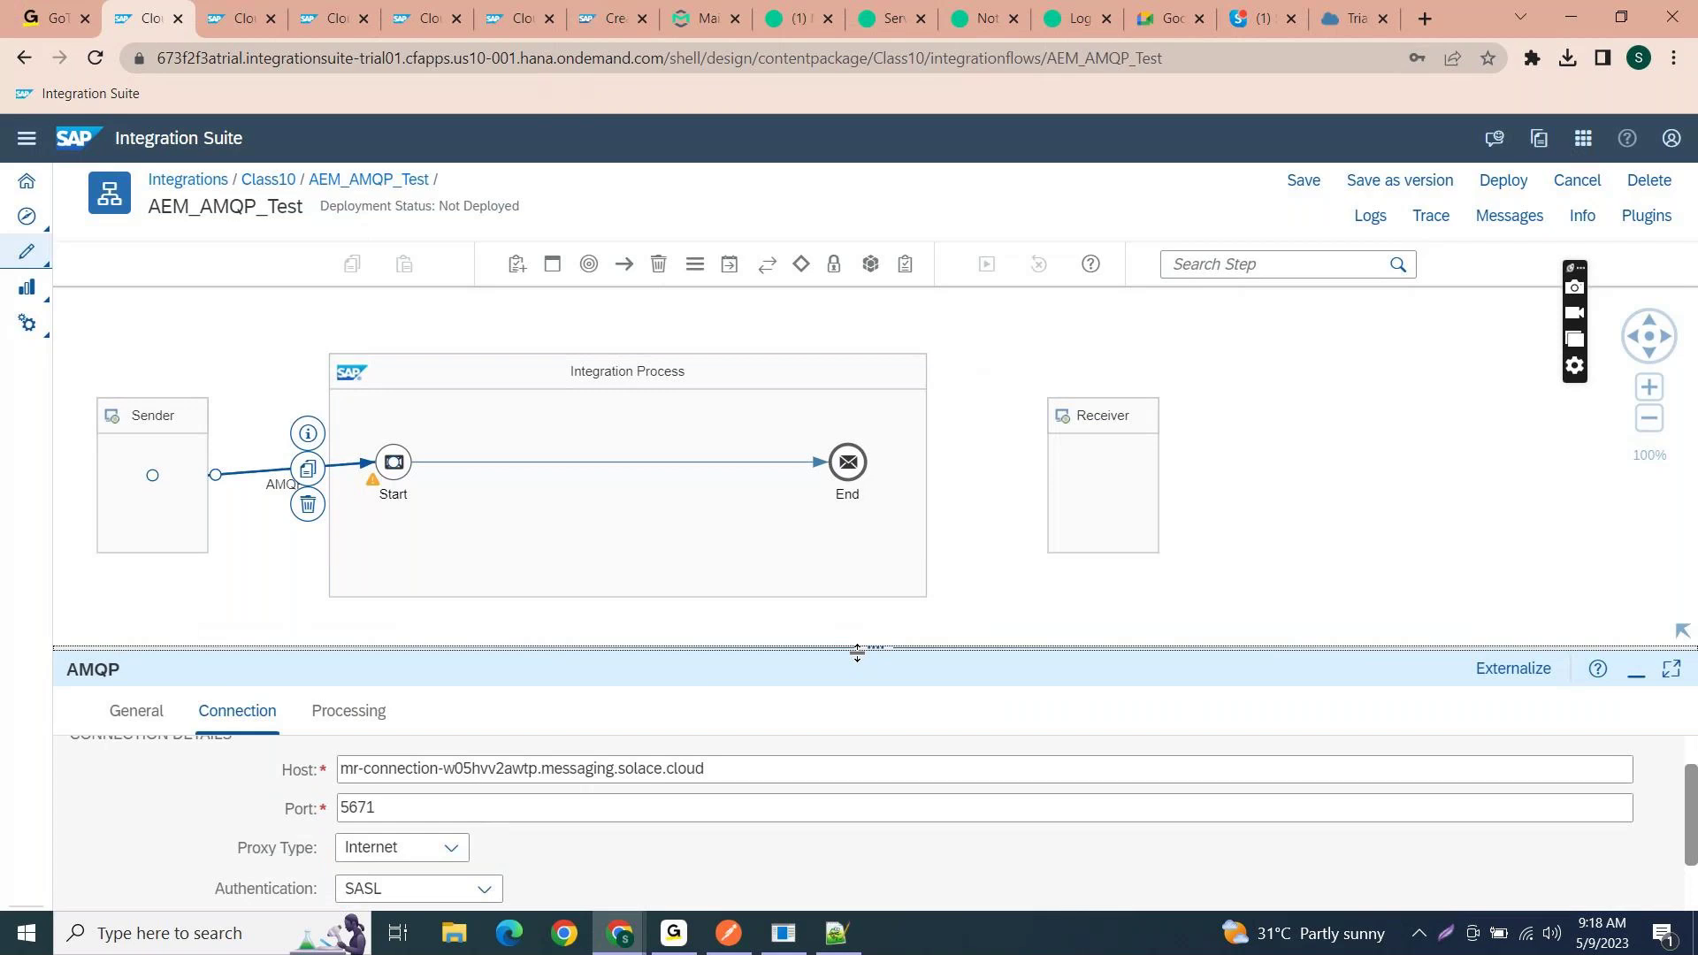
pyautogui.click(1300, 181)
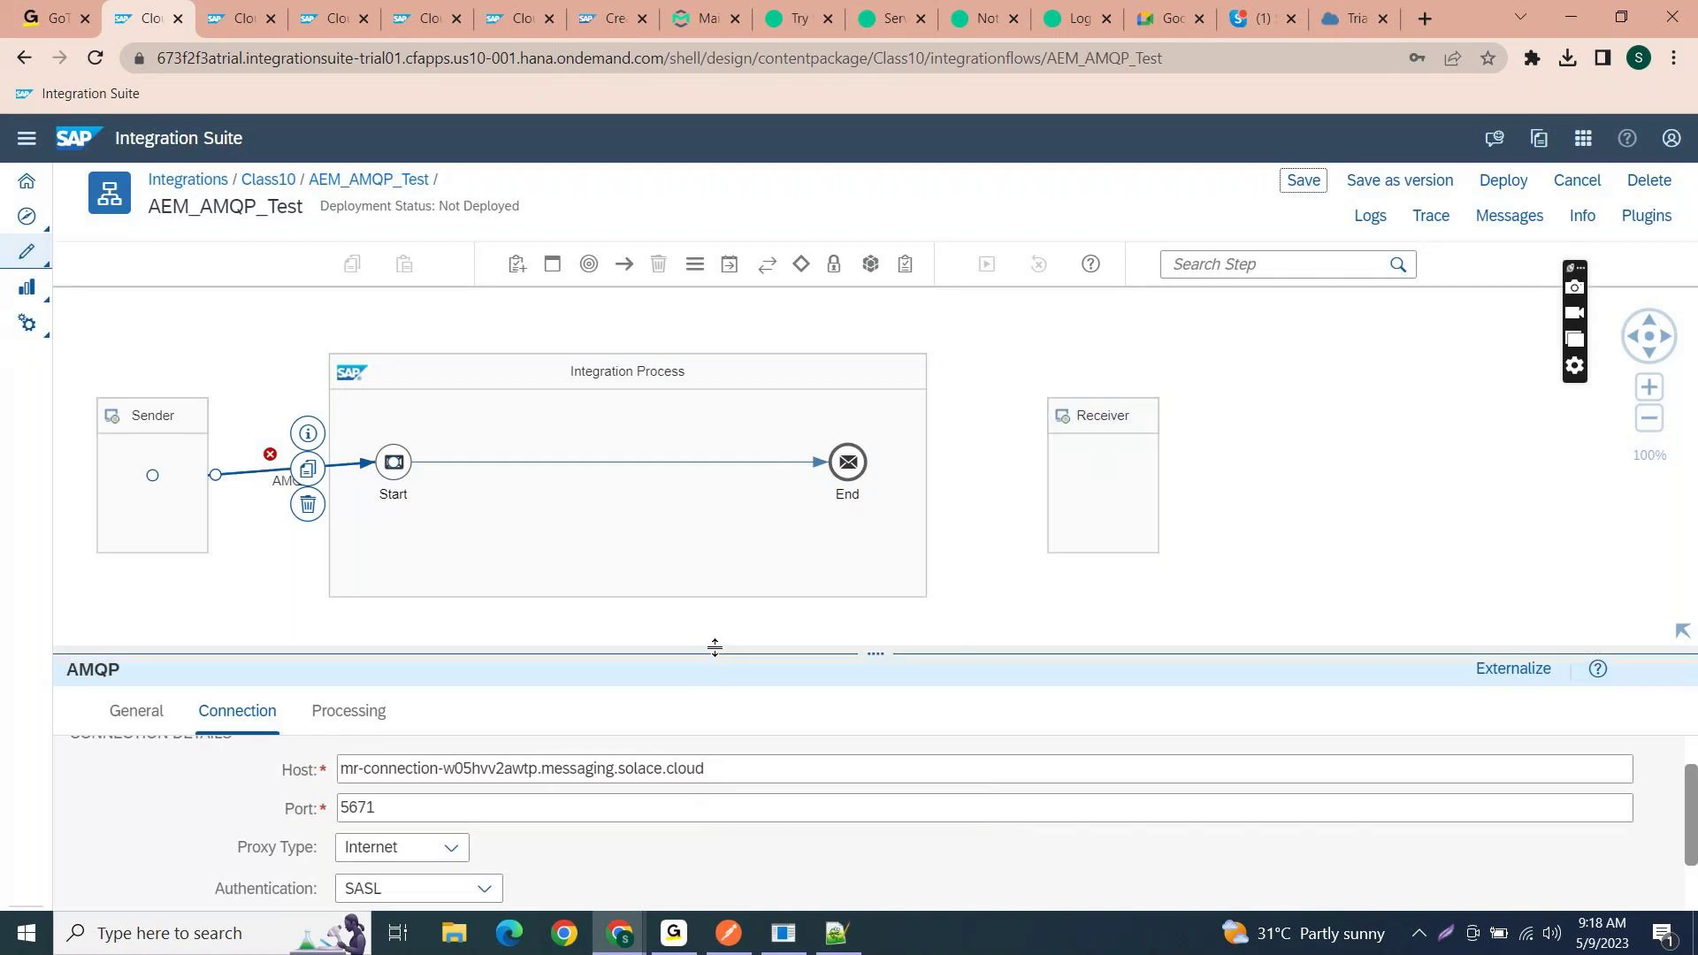
pyautogui.moveTo(701, 656); pyautogui.dragTo(743, 442)
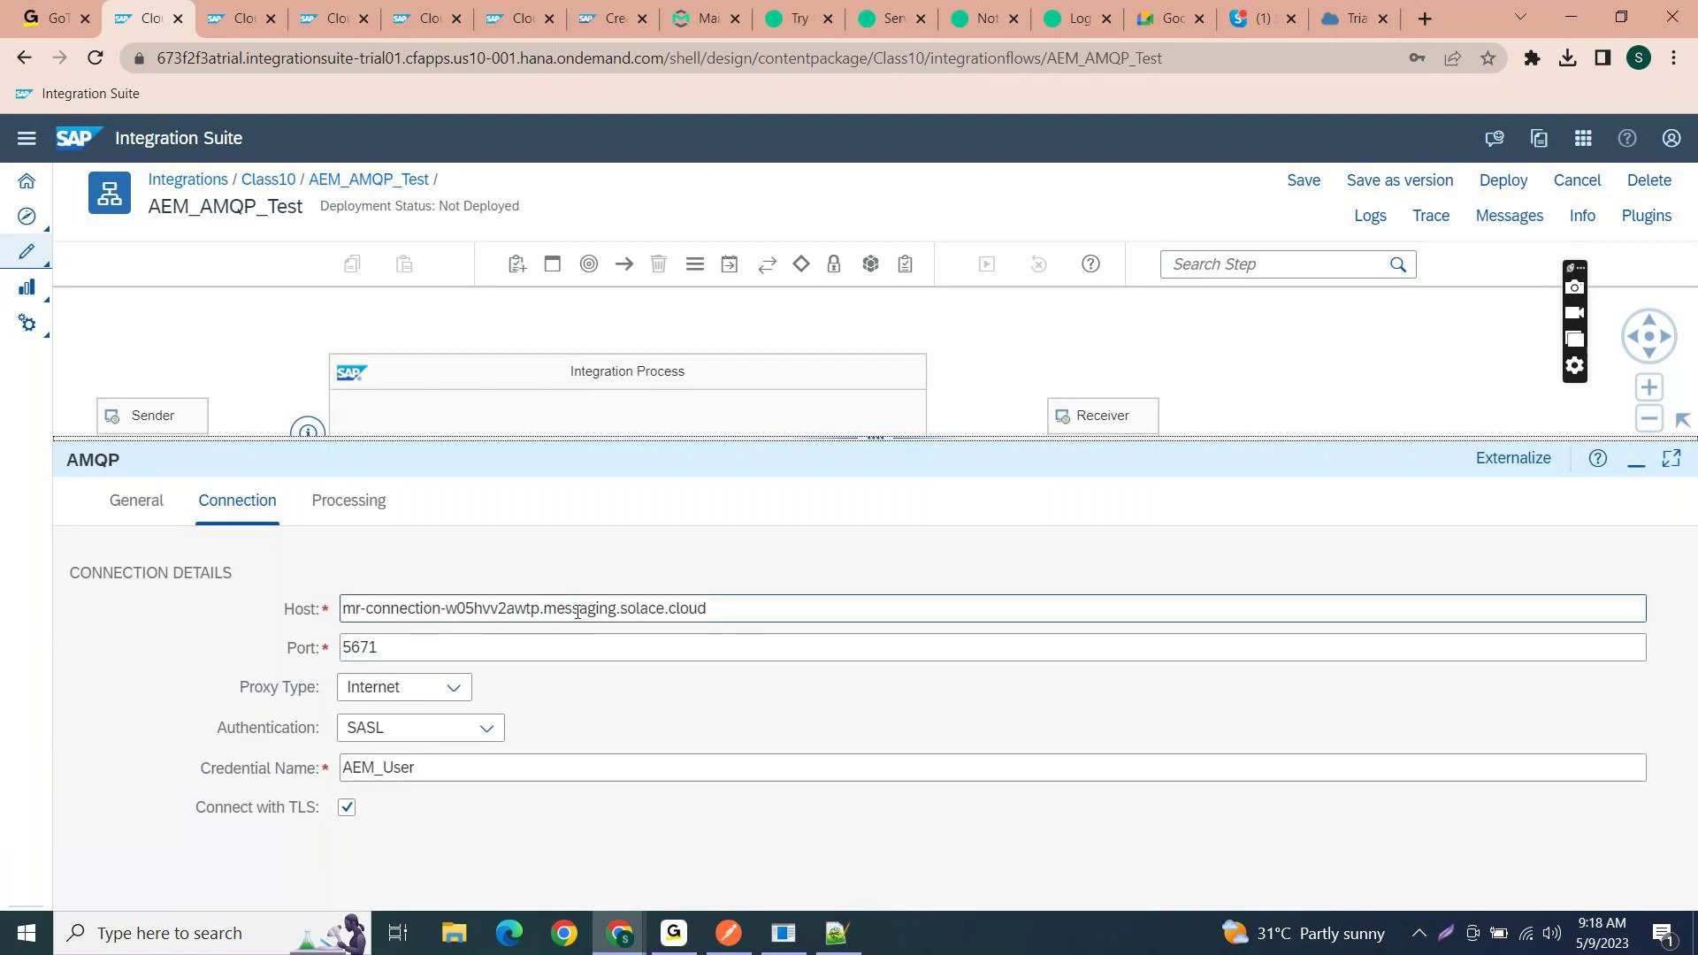
# - Review the Solace host, port 5671 and credential AEM_User, then show the Processing settings
pyautogui.moveTo(734, 608); pyautogui.dragTo(233, 573)
pyautogui.moveTo(390, 653); pyautogui.dragTo(336, 652)
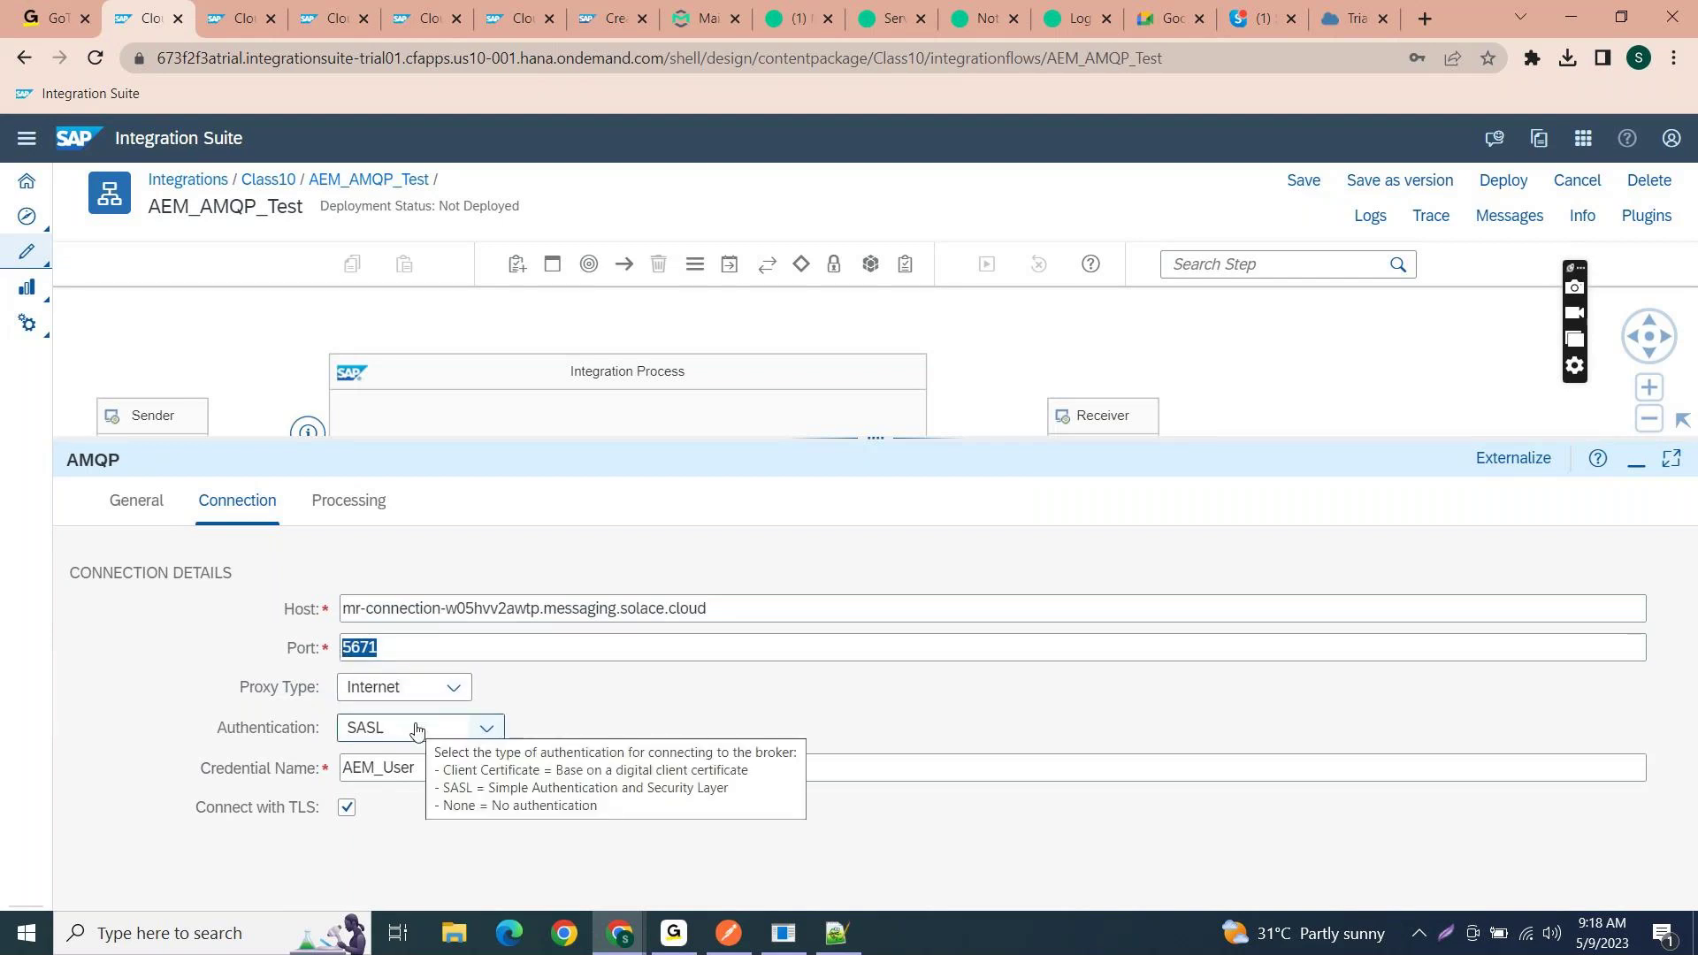
pyautogui.click(413, 772)
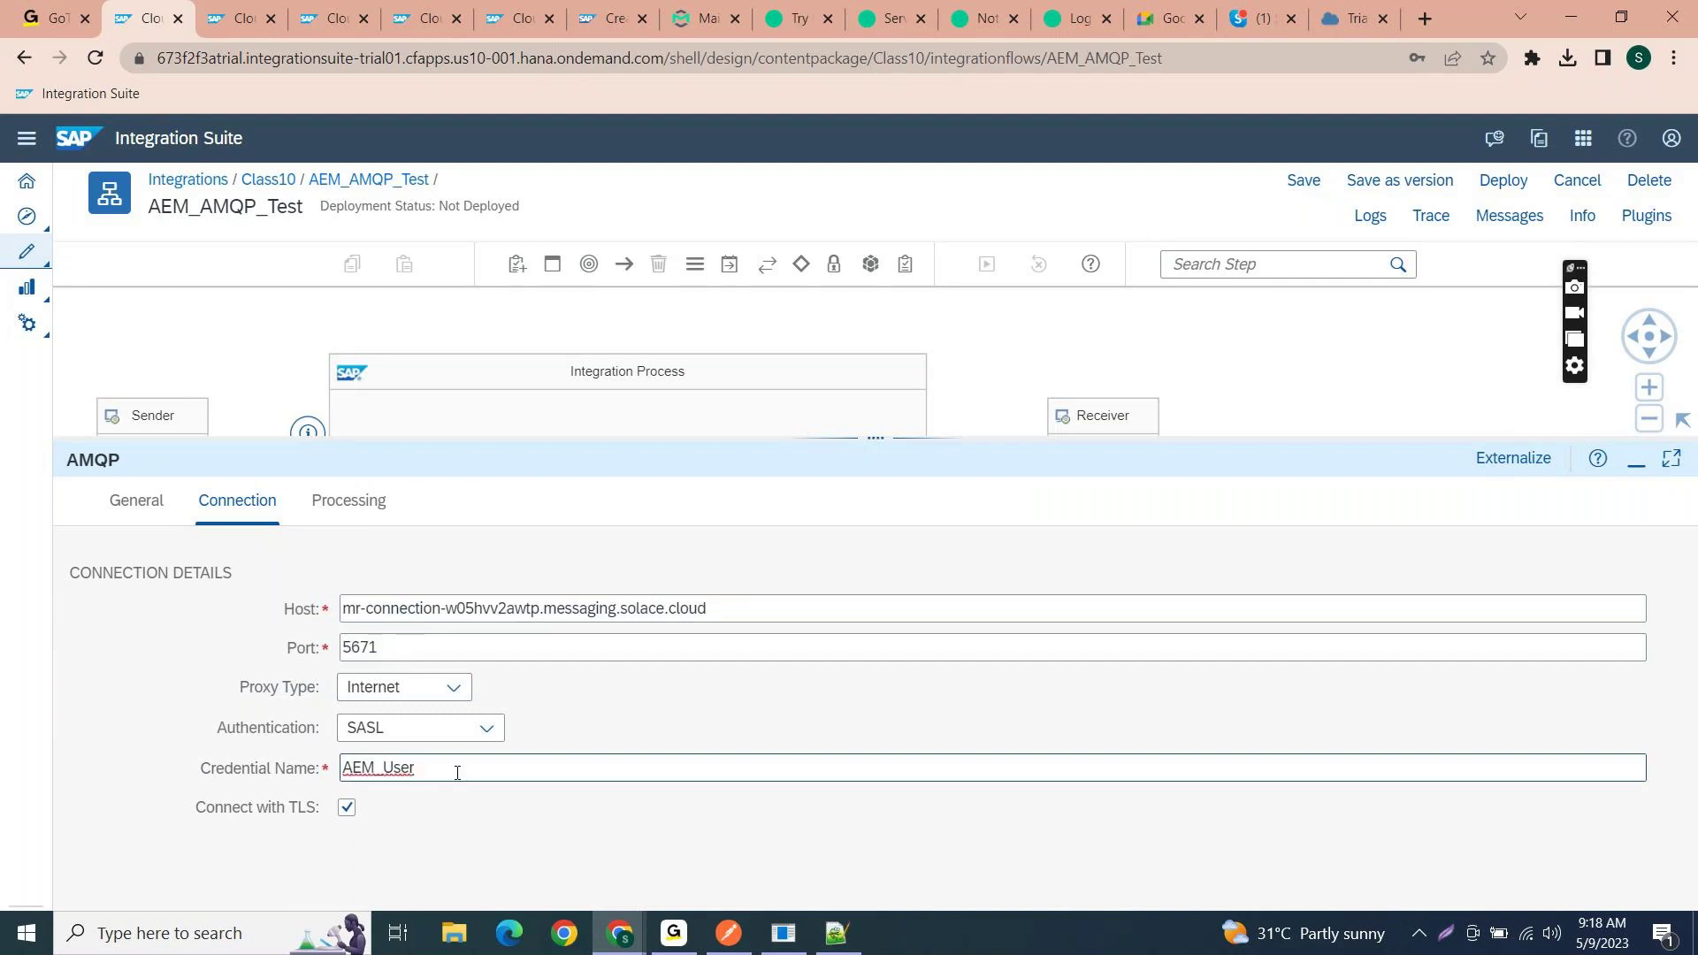
pyautogui.moveTo(455, 773); pyautogui.dragTo(299, 754)
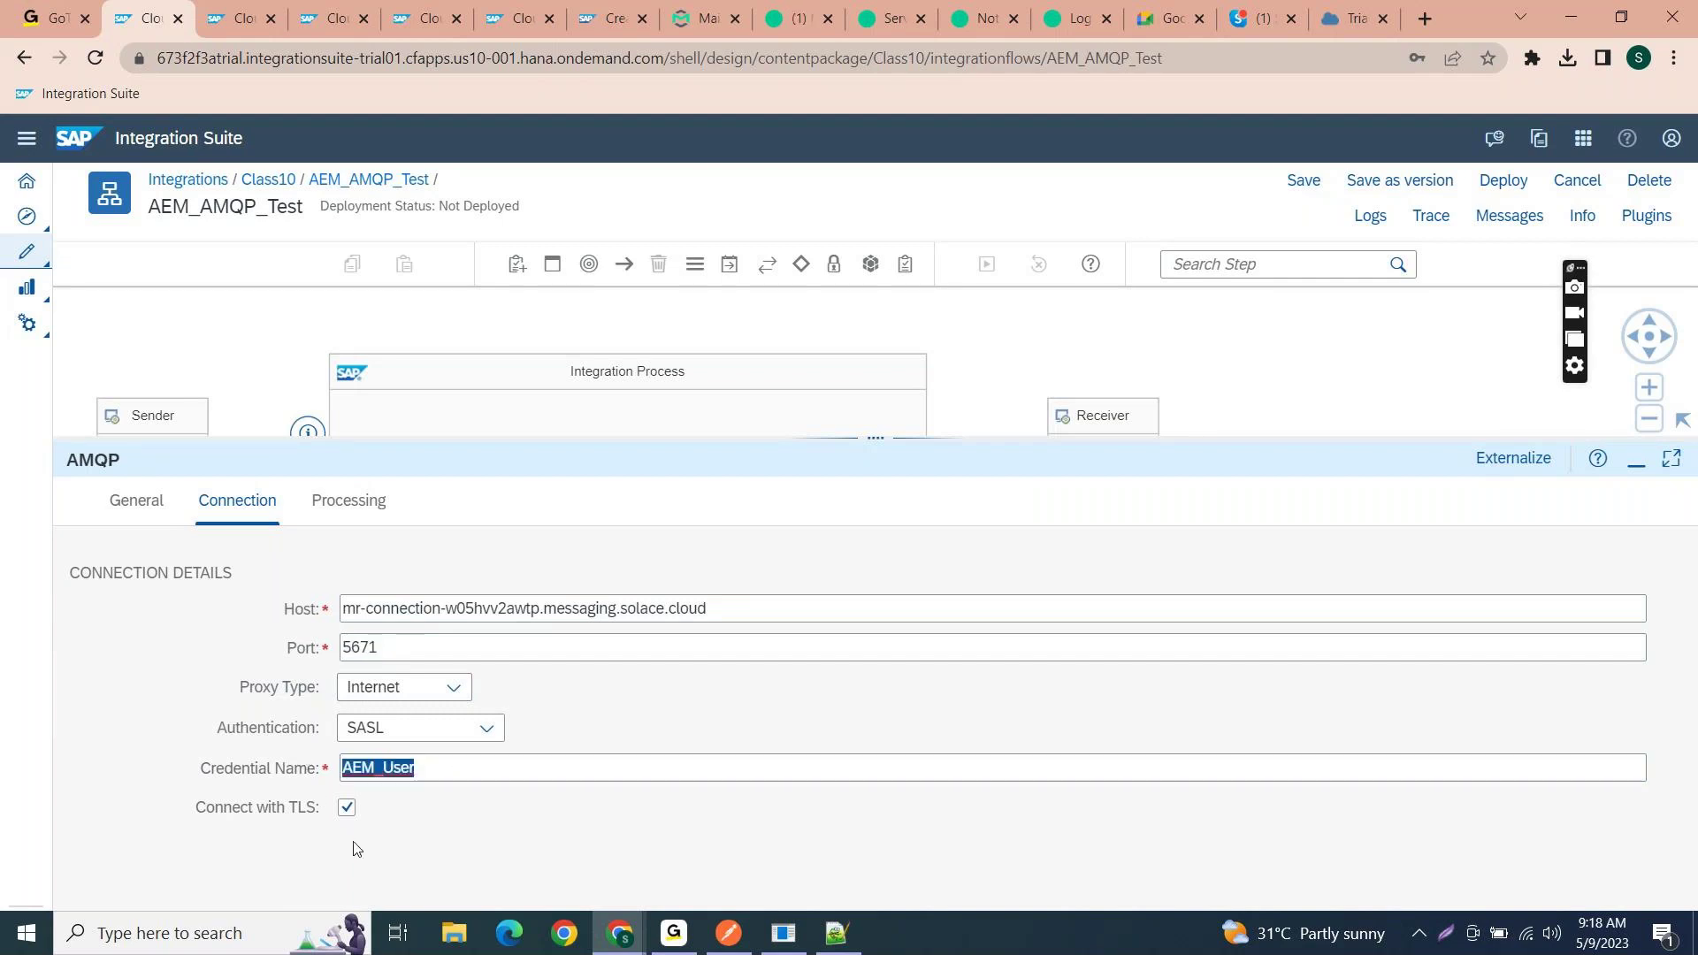
pyautogui.click(350, 511)
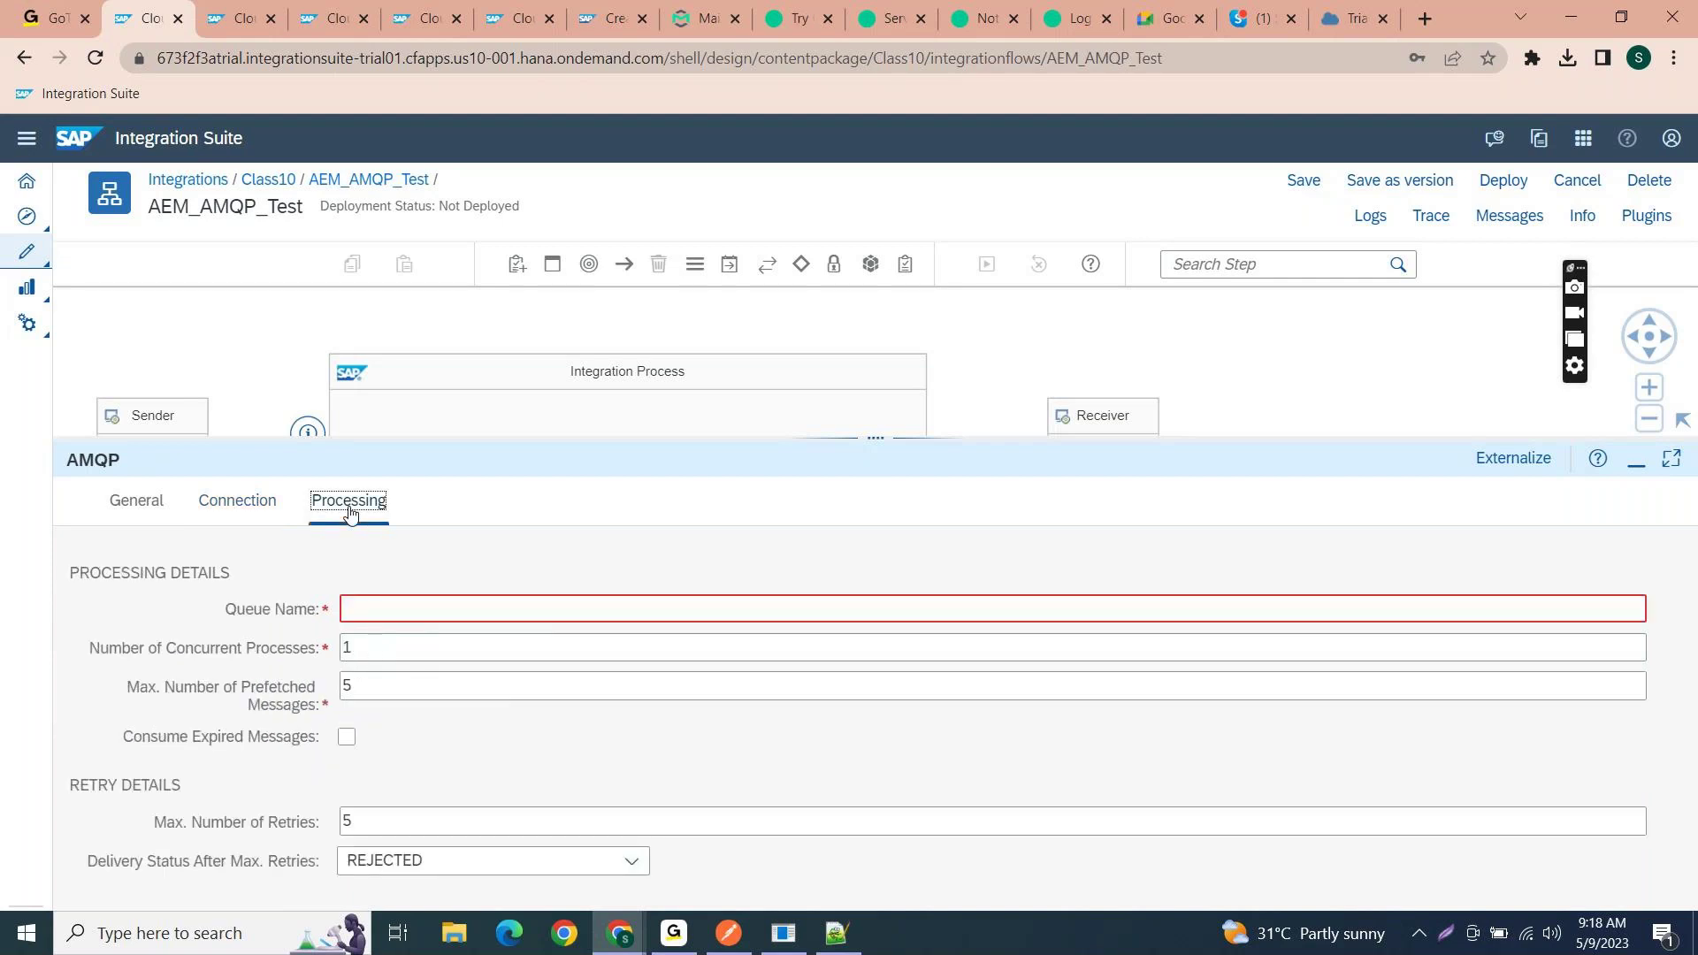
# - Copy Invoice_Class10 from the Solace broker and paste it into the AMQP Queue Name field
pyautogui.click(369, 616)
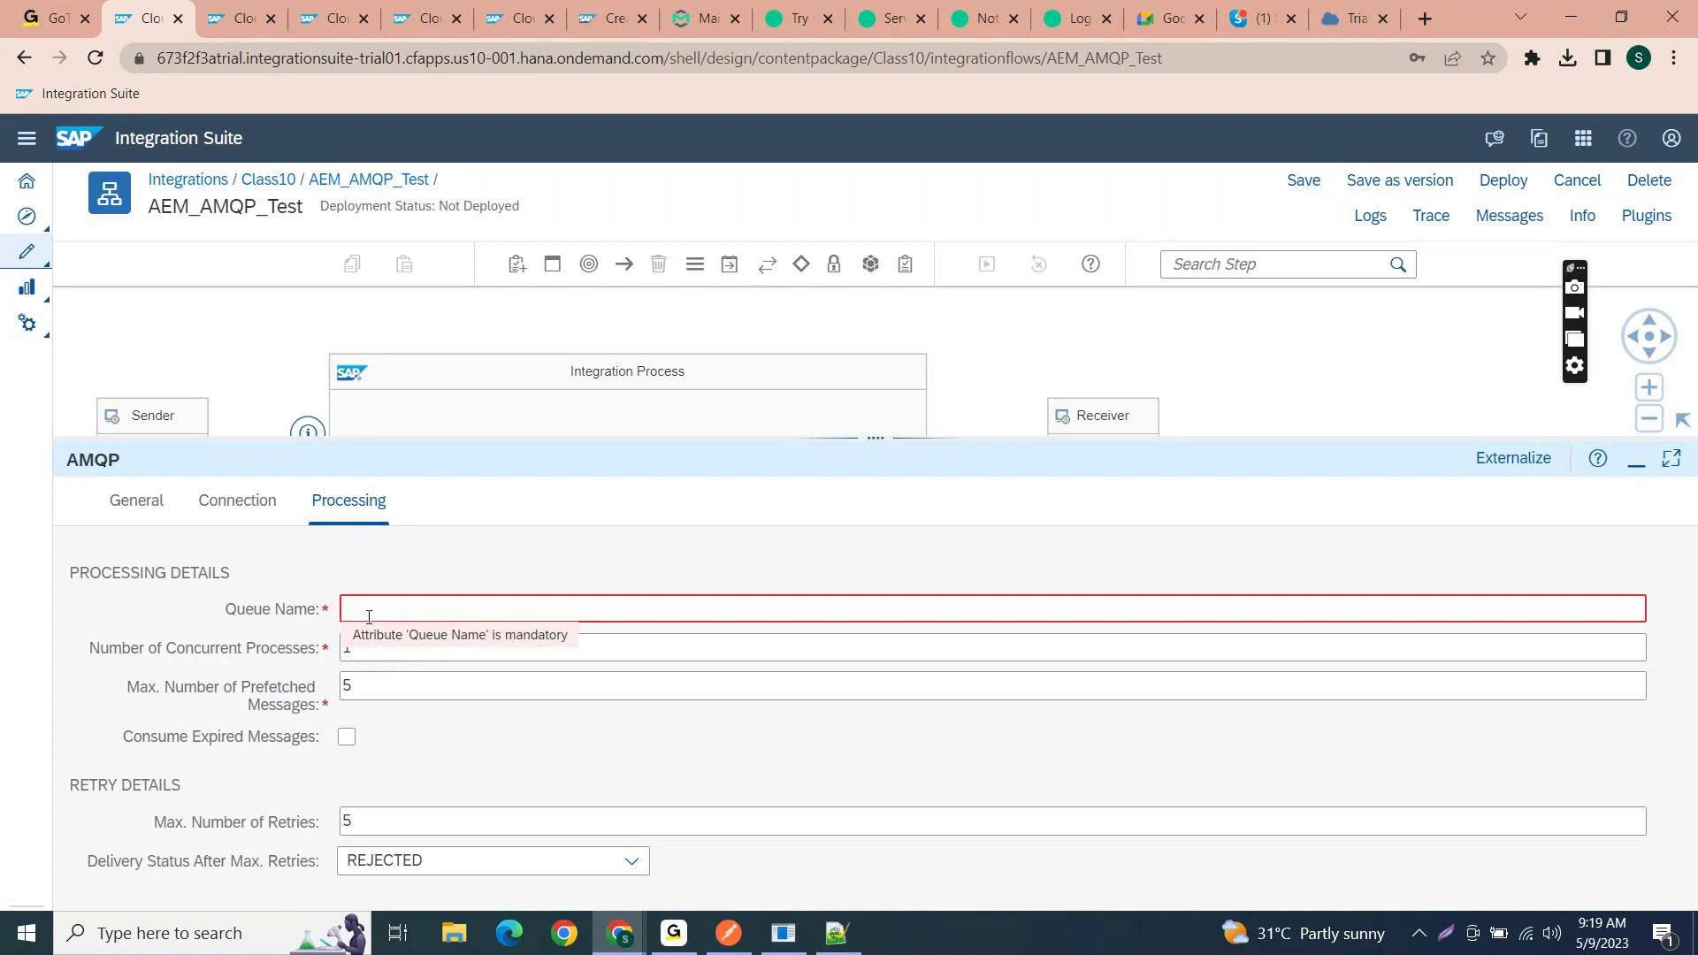
pyautogui.hotkey('alt', 'Tab')
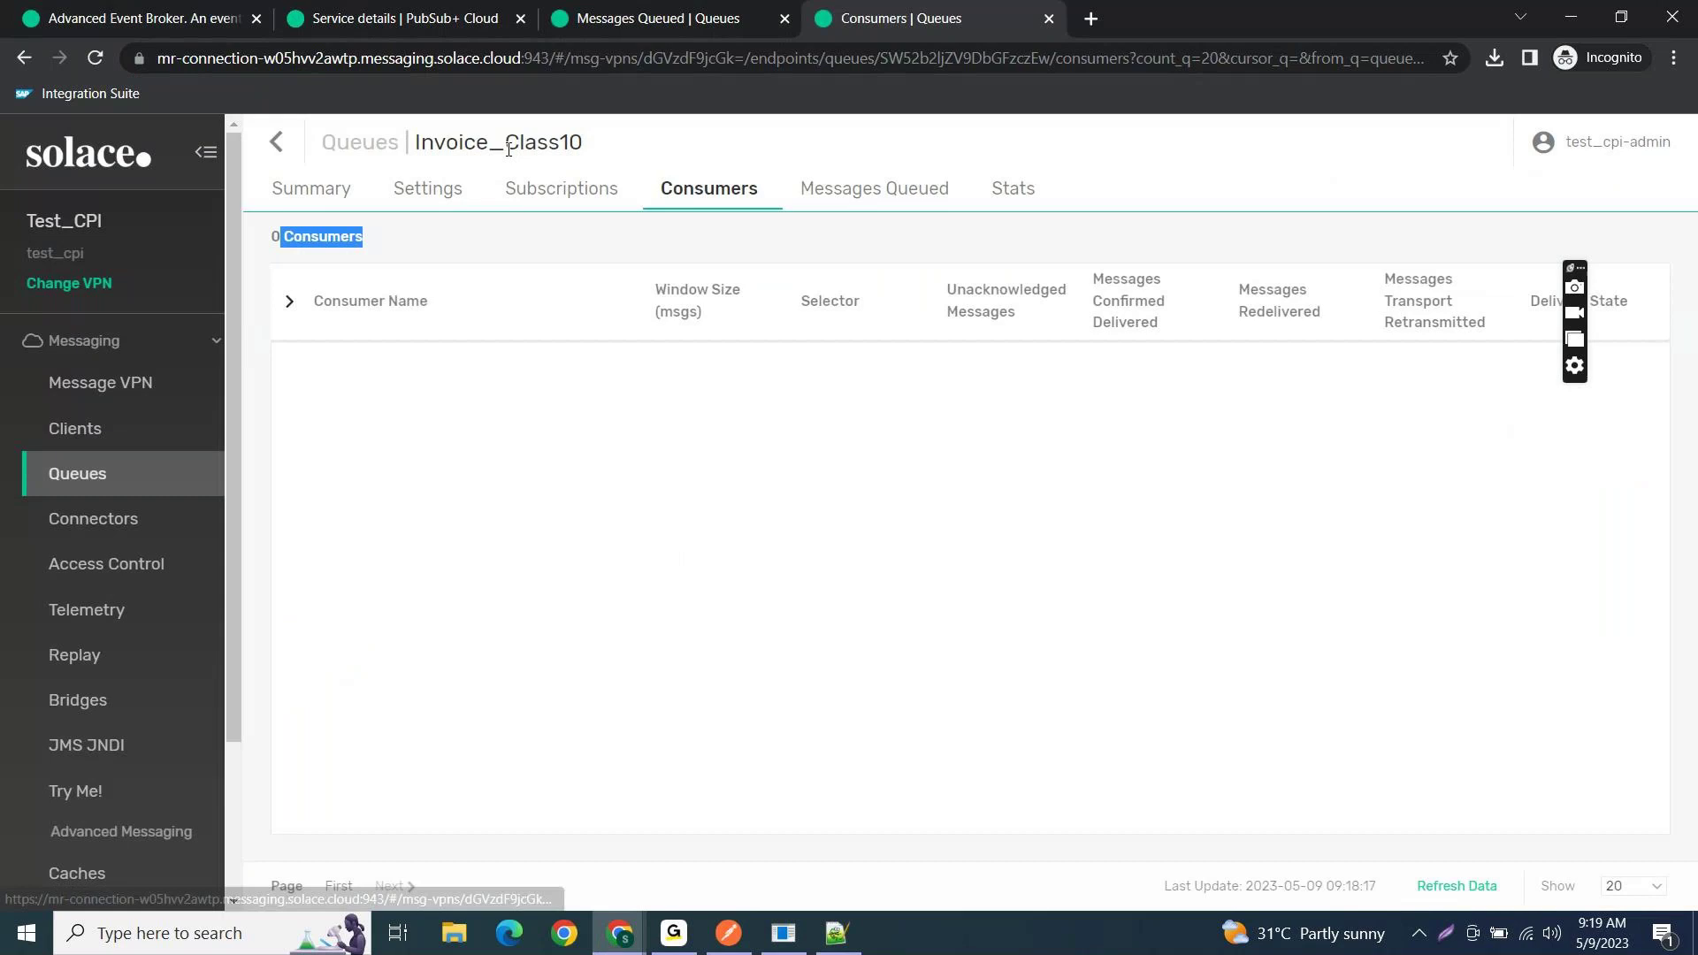
pyautogui.click(506, 150)
pyautogui.moveTo(586, 151); pyautogui.dragTo(416, 139)
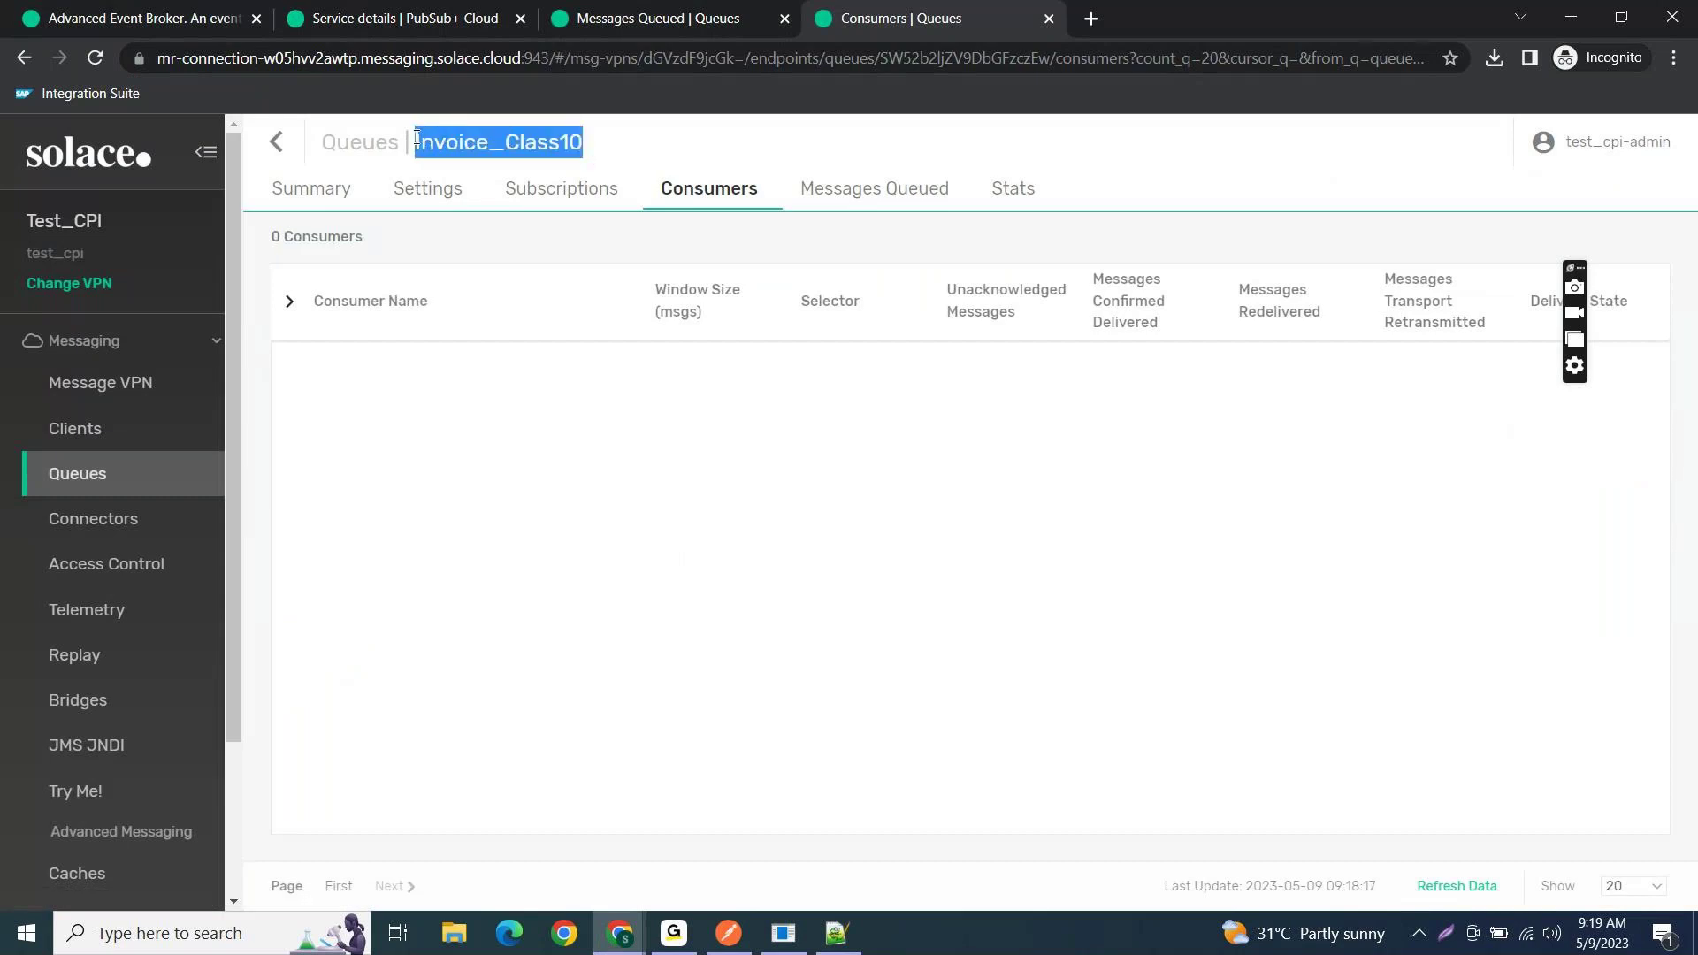
pyautogui.hotkey('ctrl', 'c')
pyautogui.hotkey('alt', 'Tab')
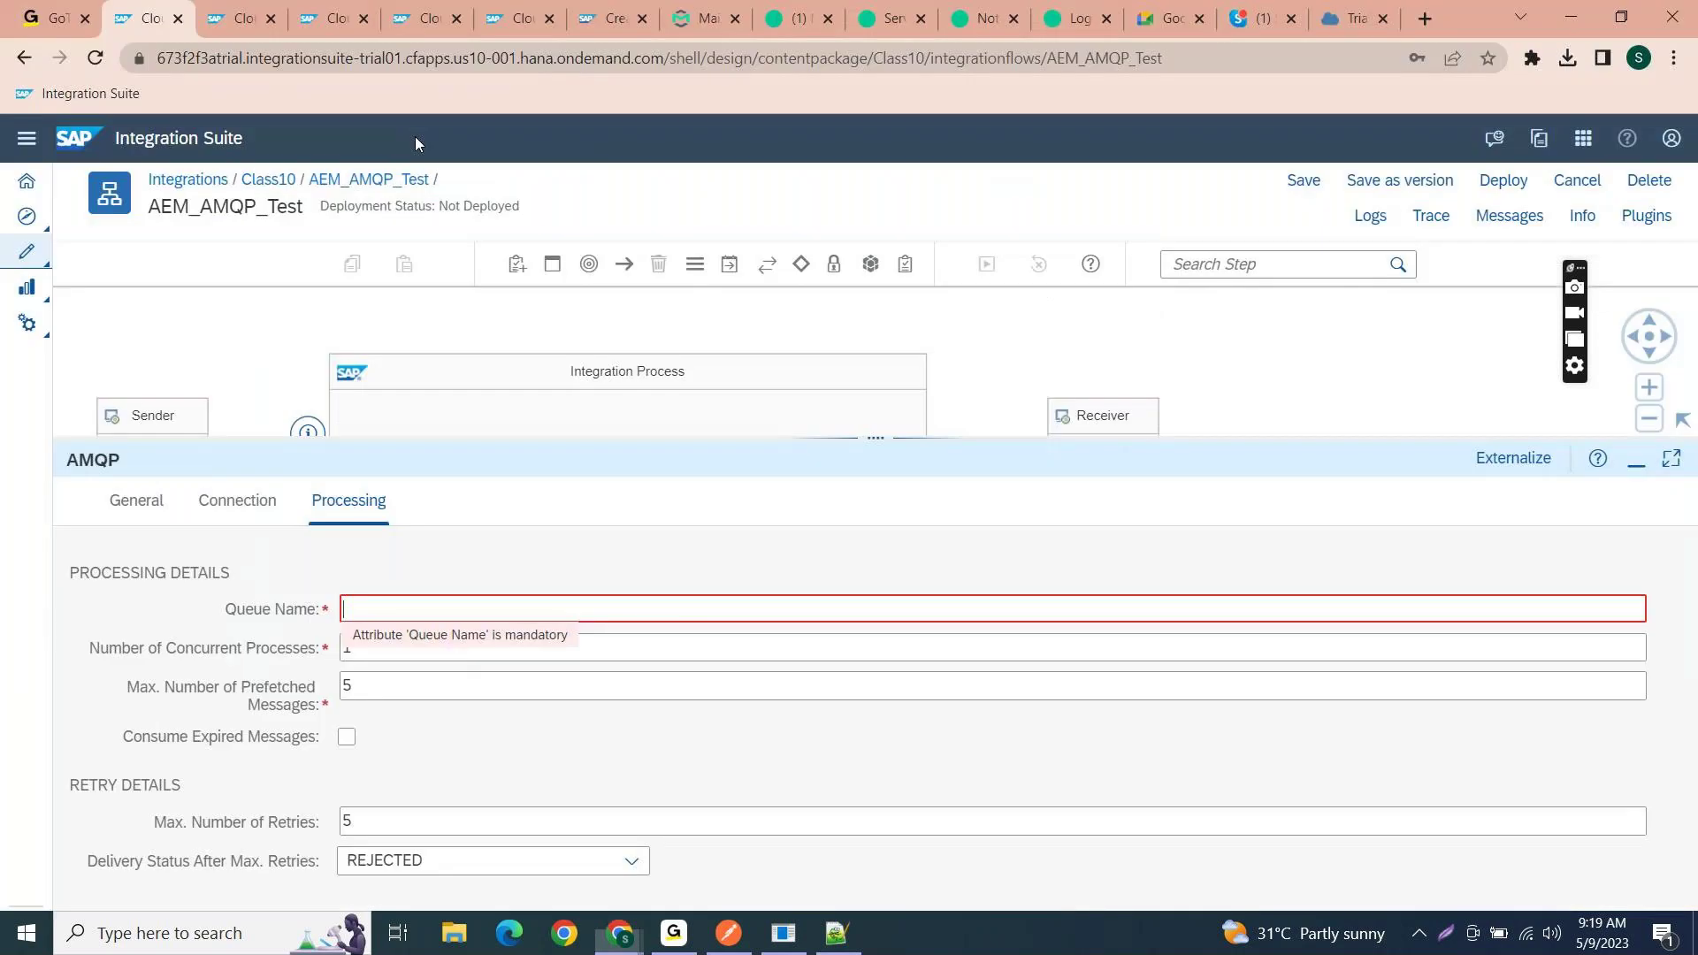
pyautogui.hotkey('ctrl', 'v')
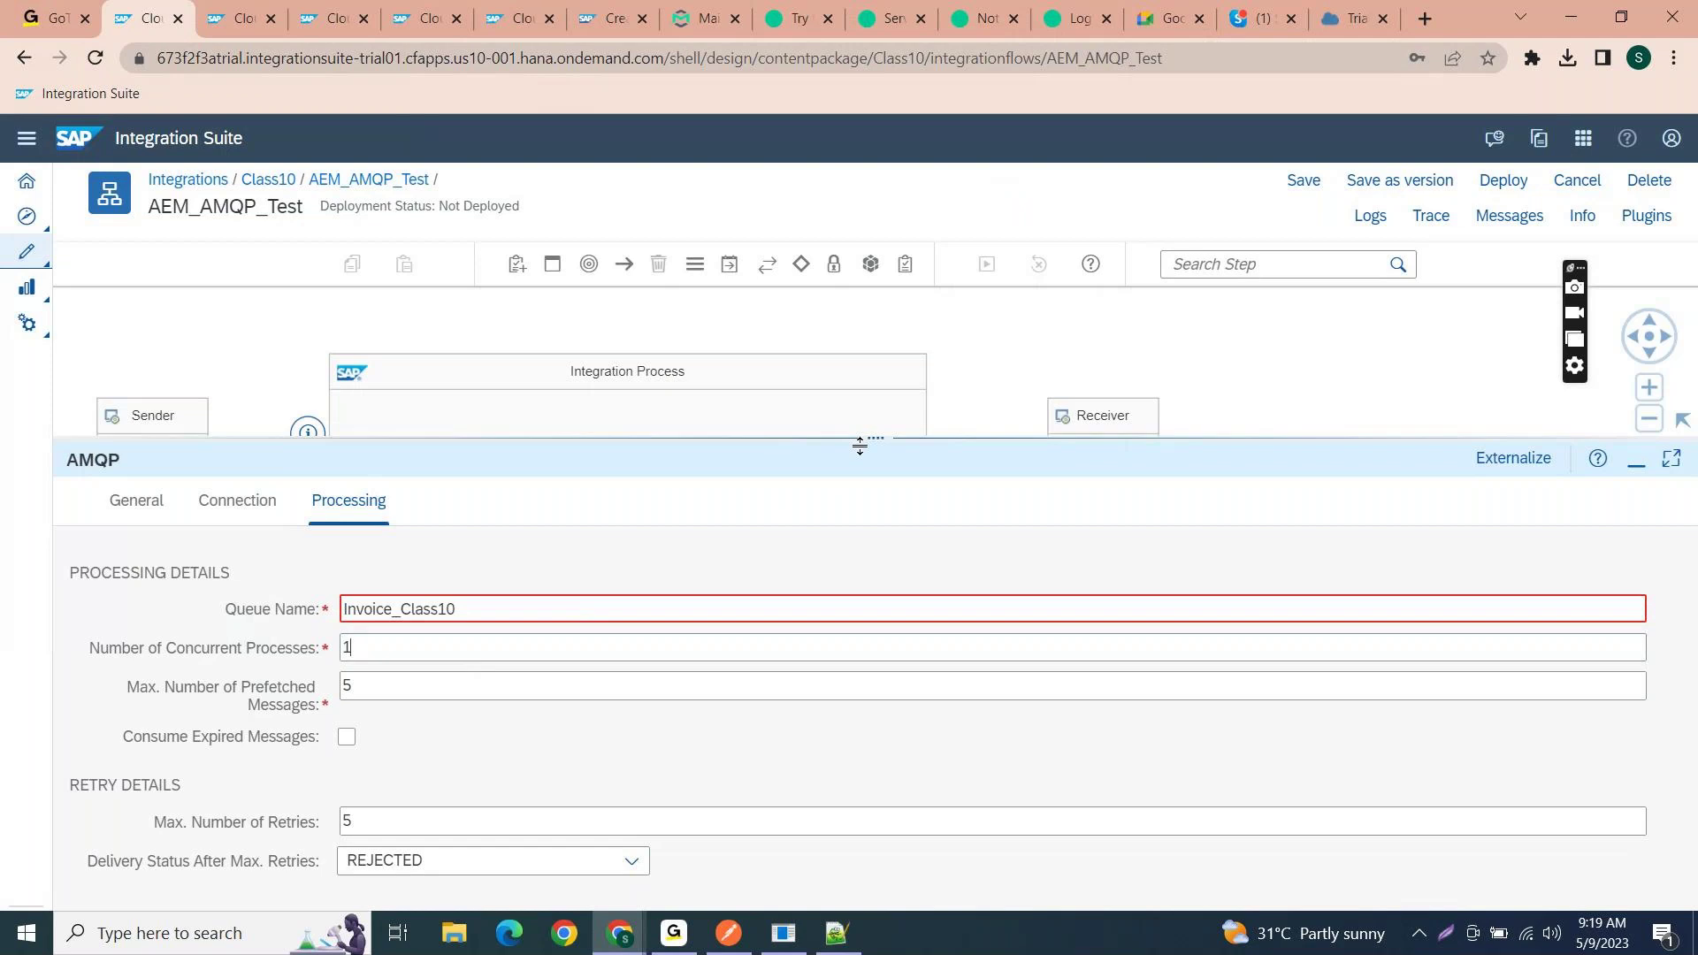
pyautogui.moveTo(862, 439); pyautogui.dragTo(837, 573)
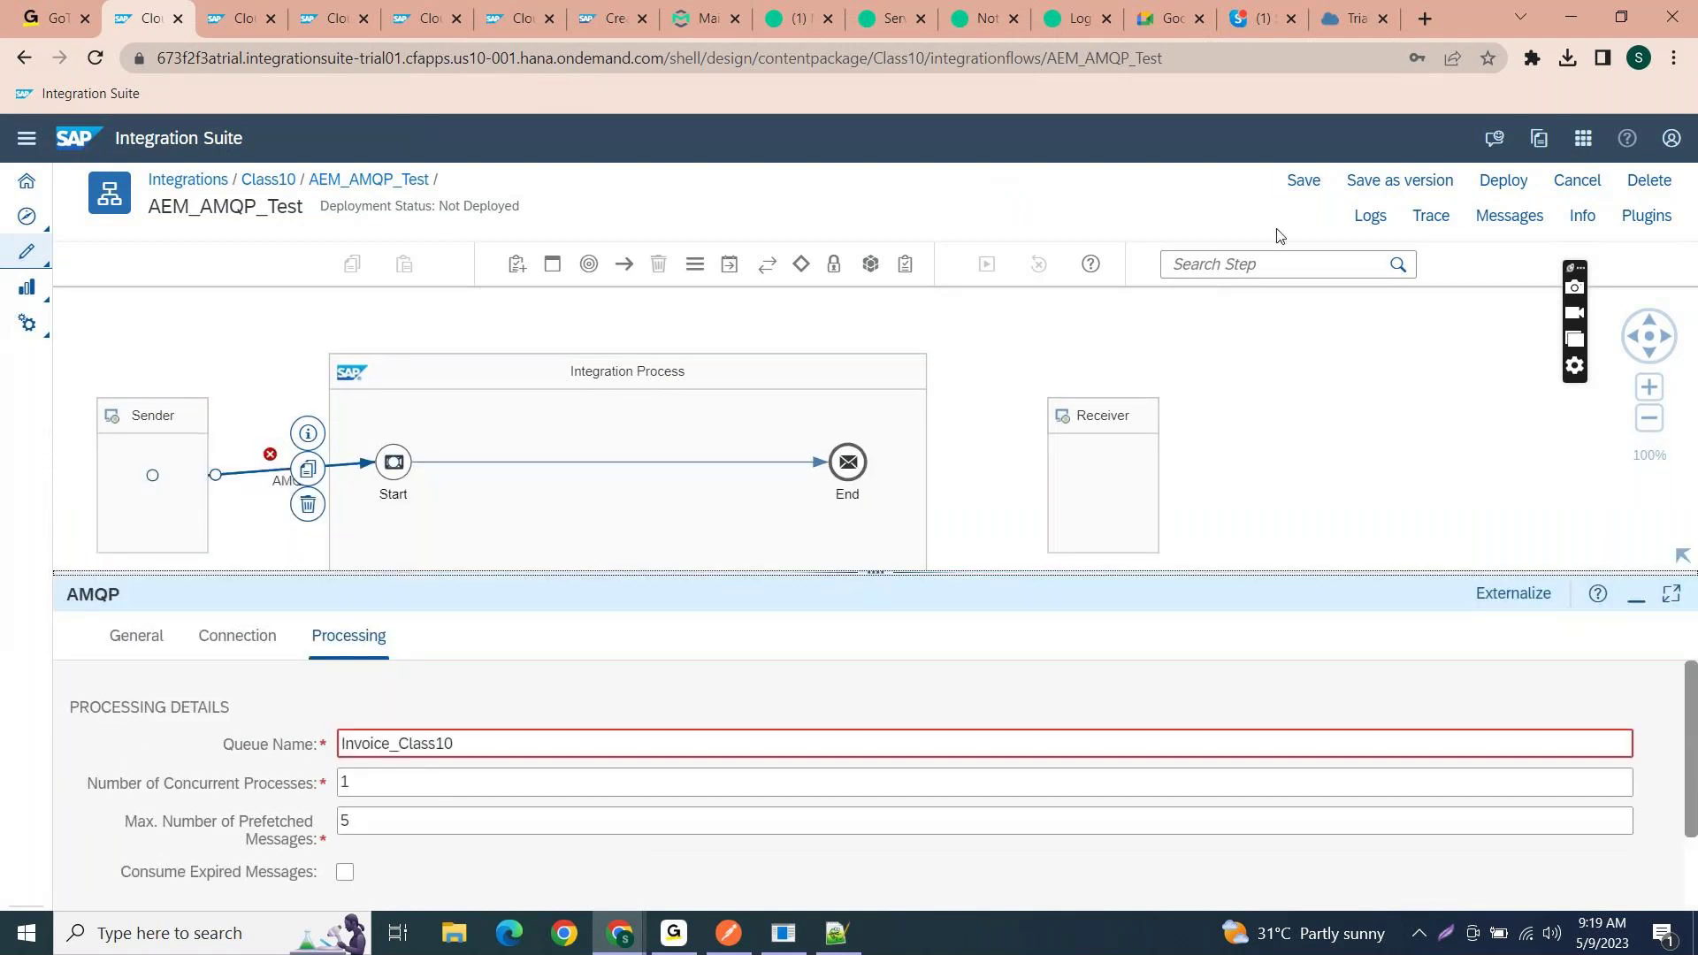
# - Save AEM_AMQP_Test, deploy it to Cloud Integration after confirming, and switch to message monitoring
pyautogui.click(1304, 180)
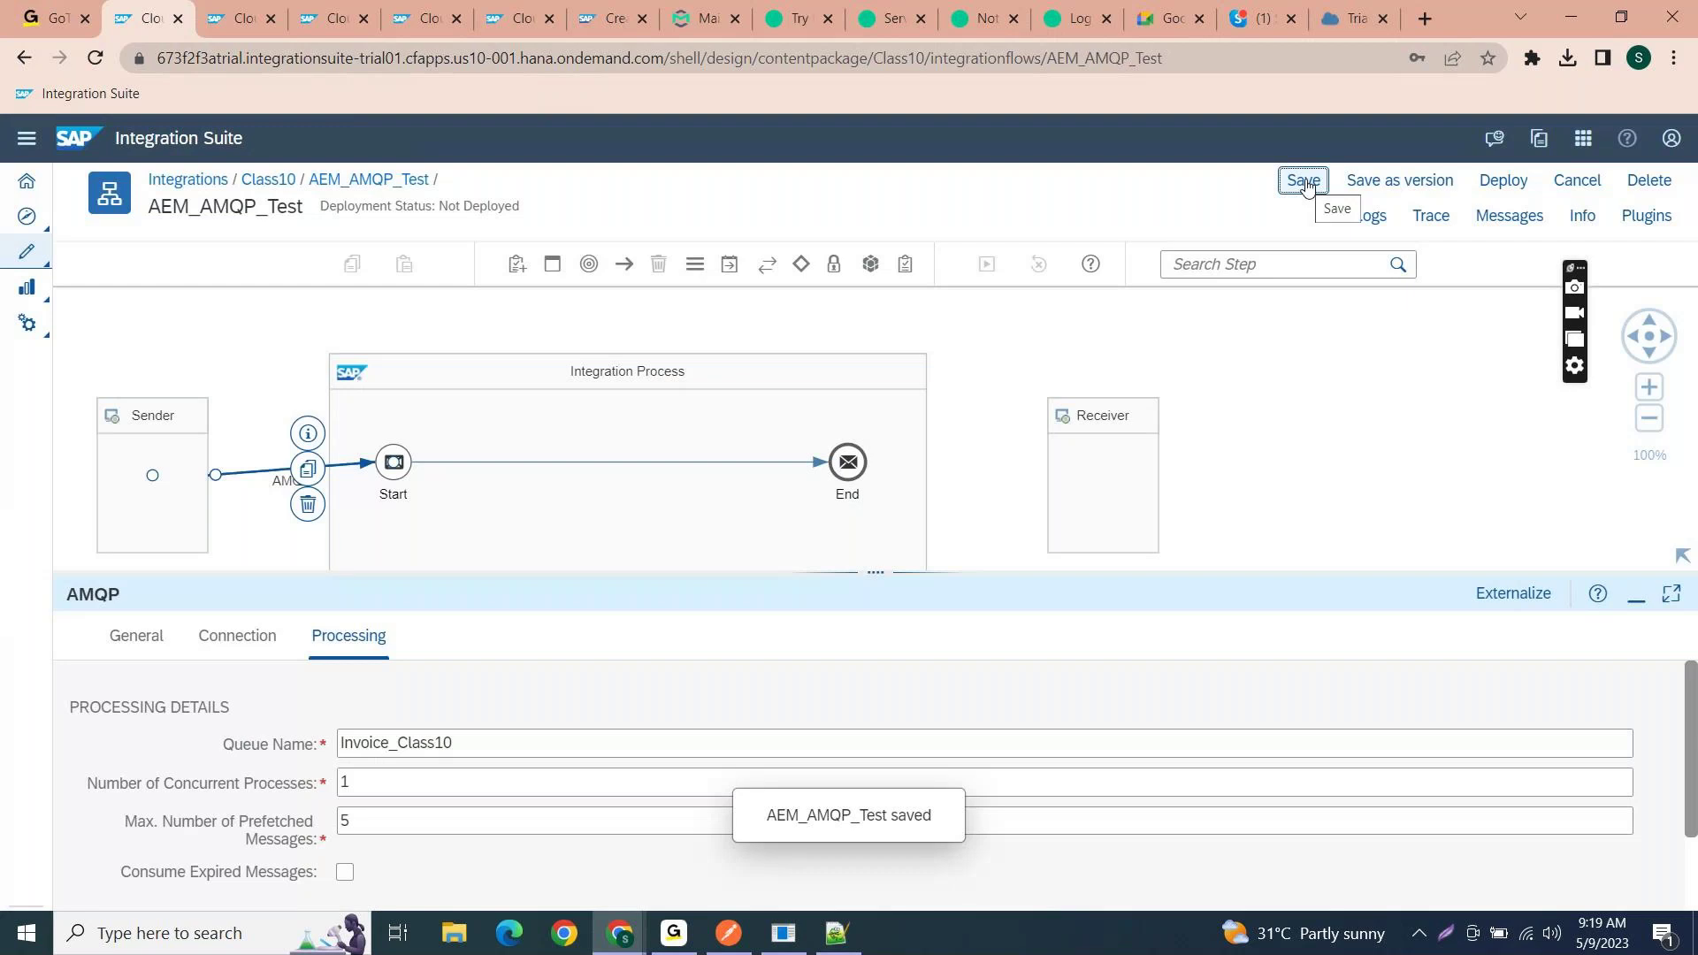
pyautogui.click(1507, 193)
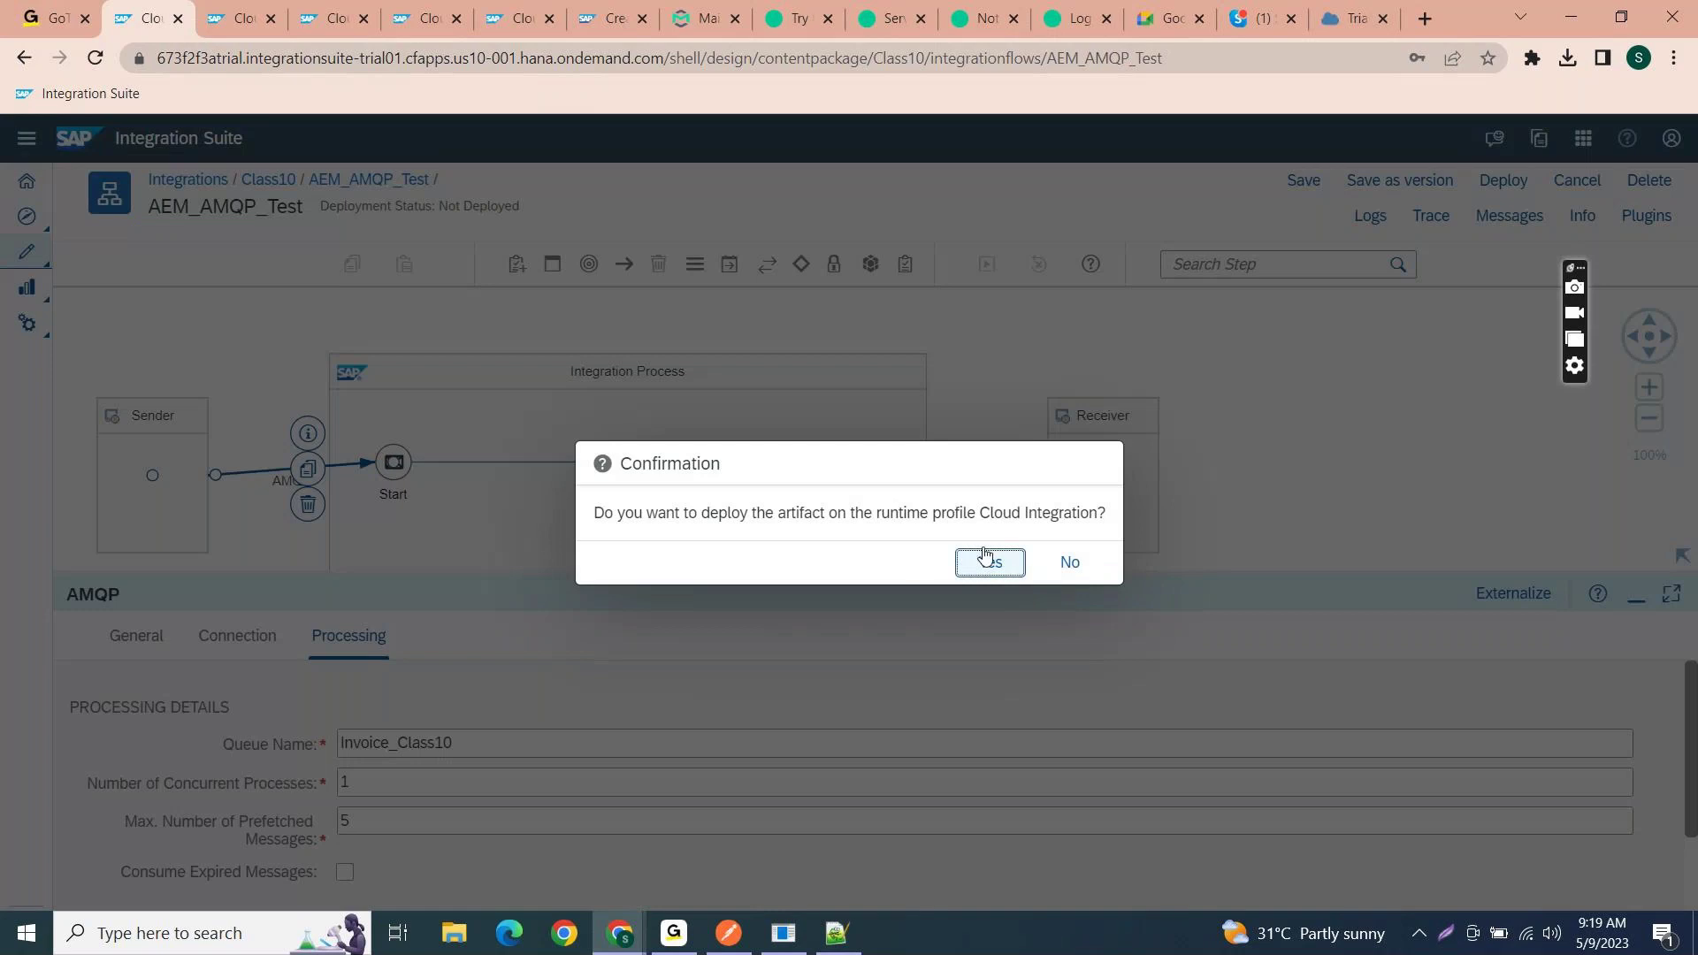
pyautogui.click(984, 559)
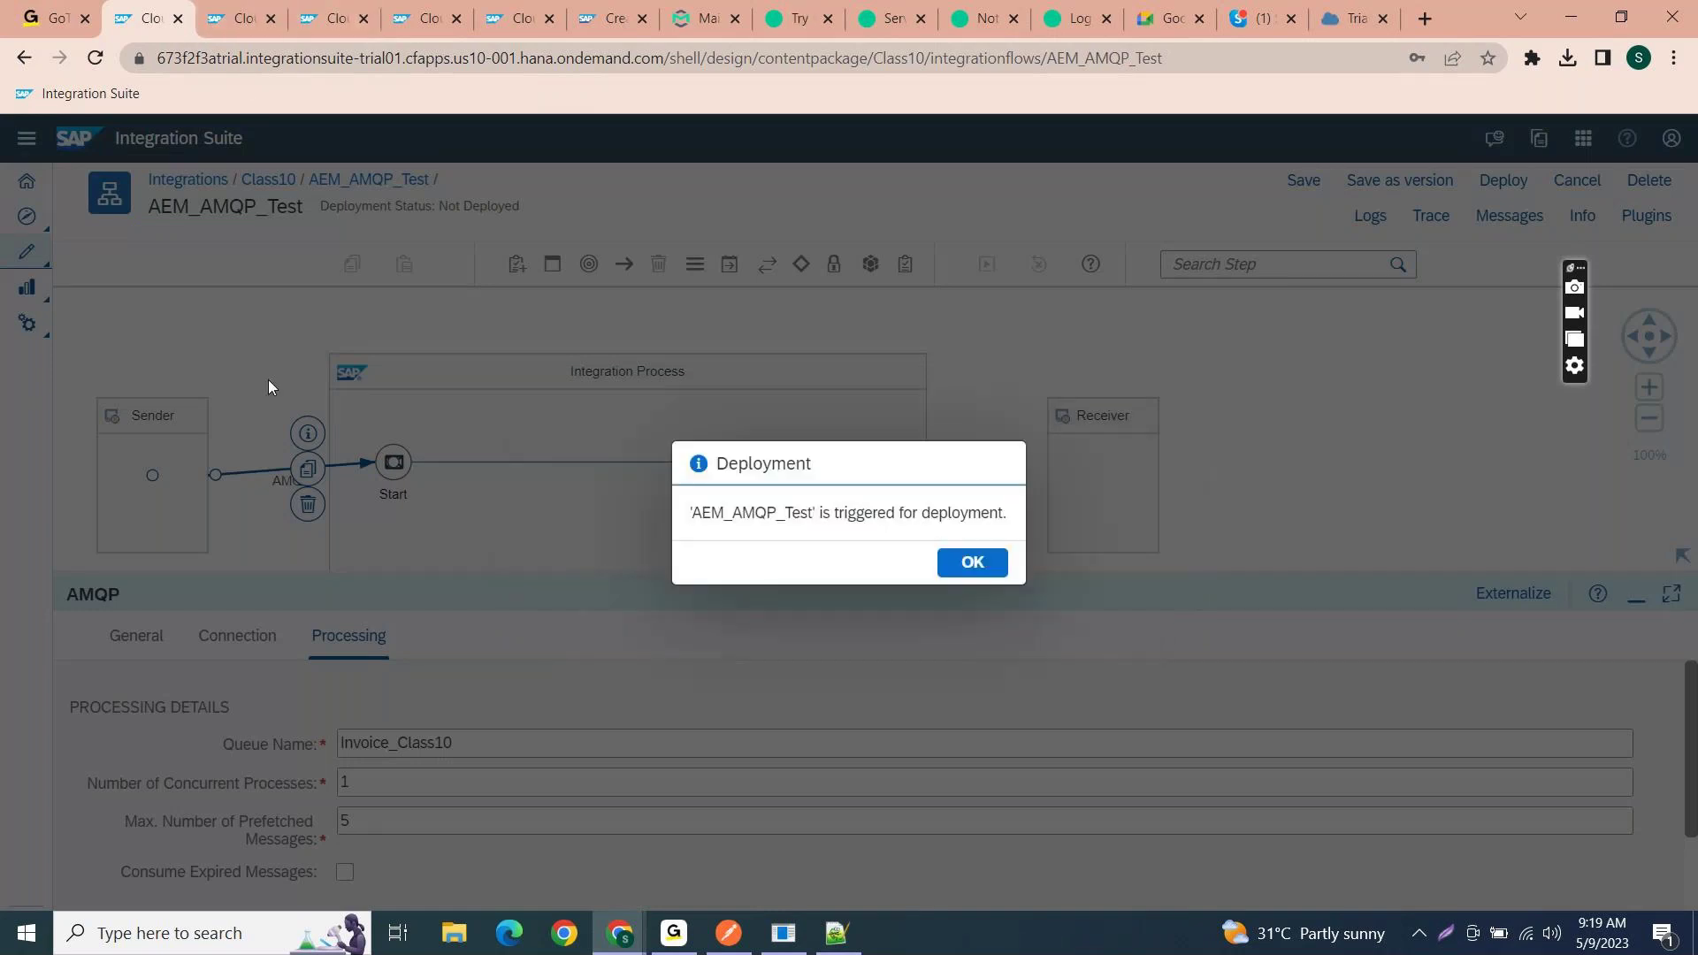
pyautogui.click(955, 563)
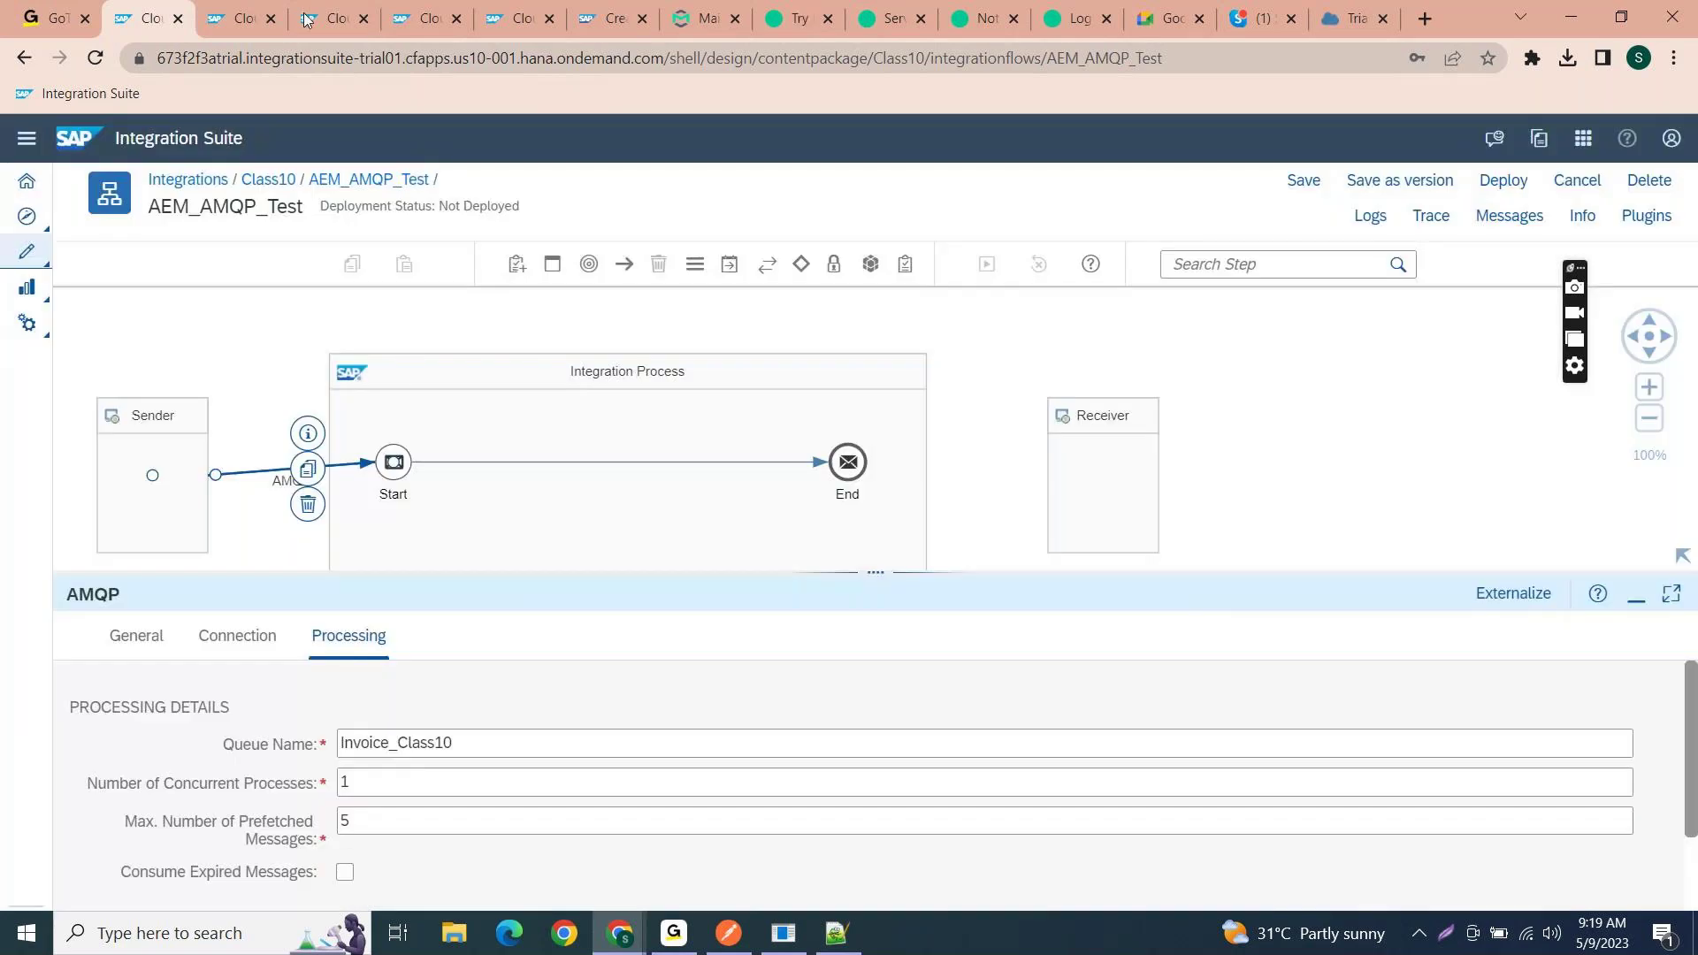
pyautogui.click(232, 11)
# - List messages from the past hour and open the latest AEM_AMQP_Test message's details
pyautogui.click(111, 185)
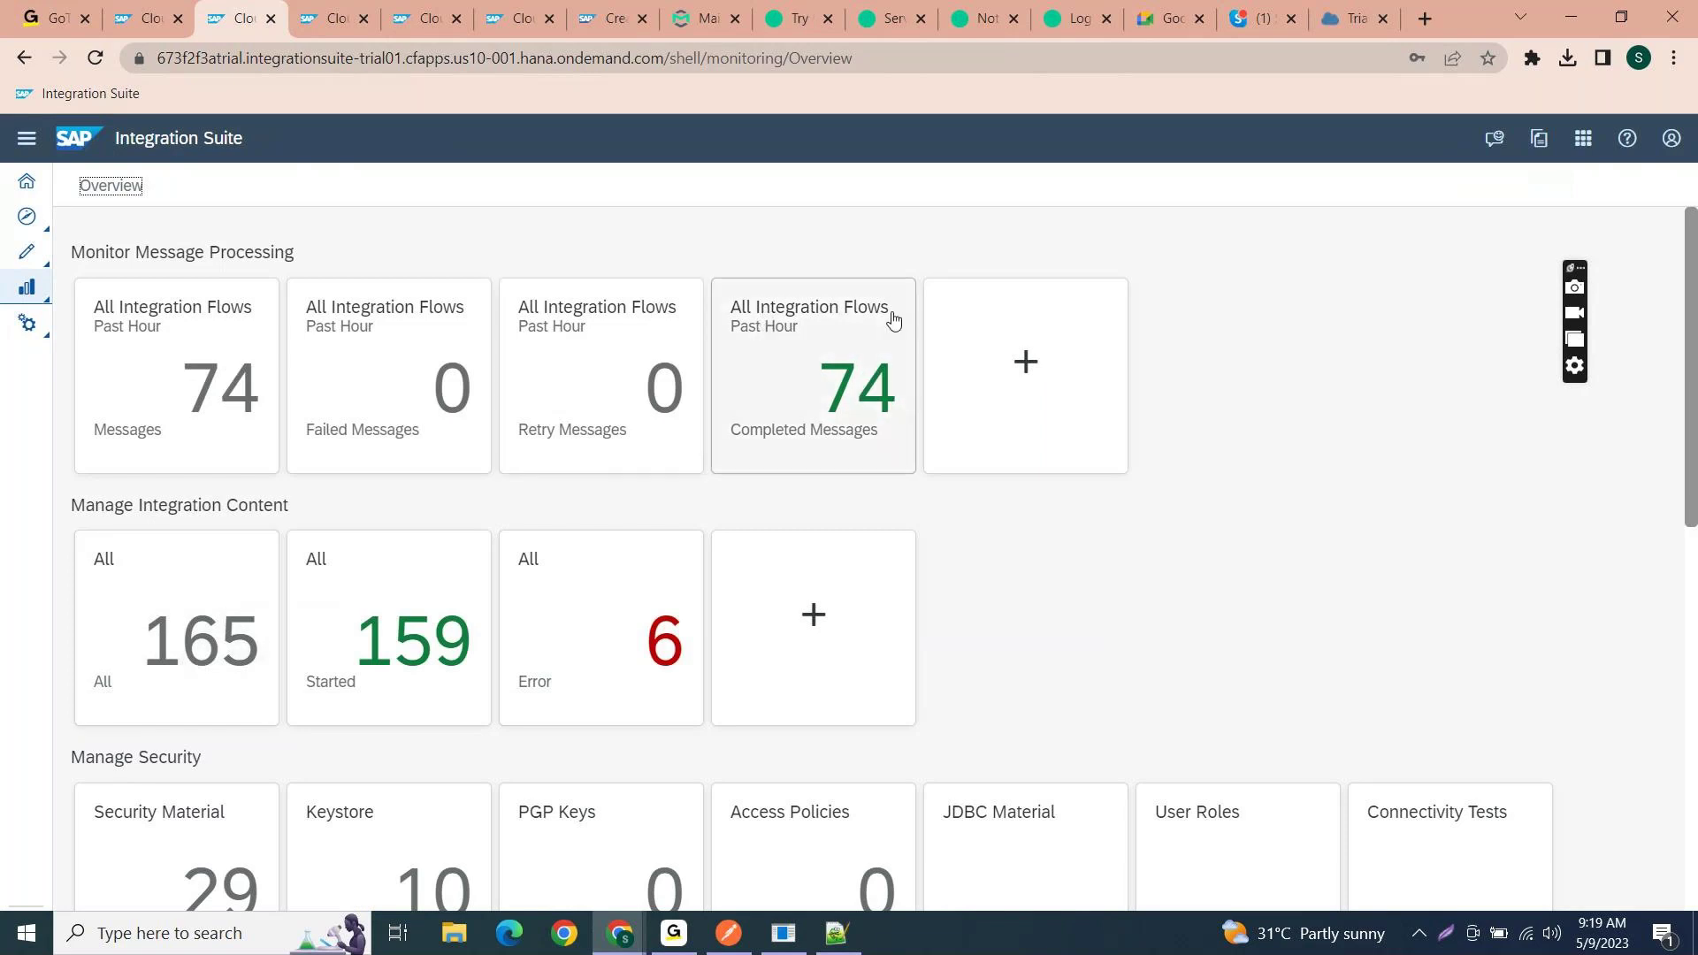
pyautogui.click(143, 380)
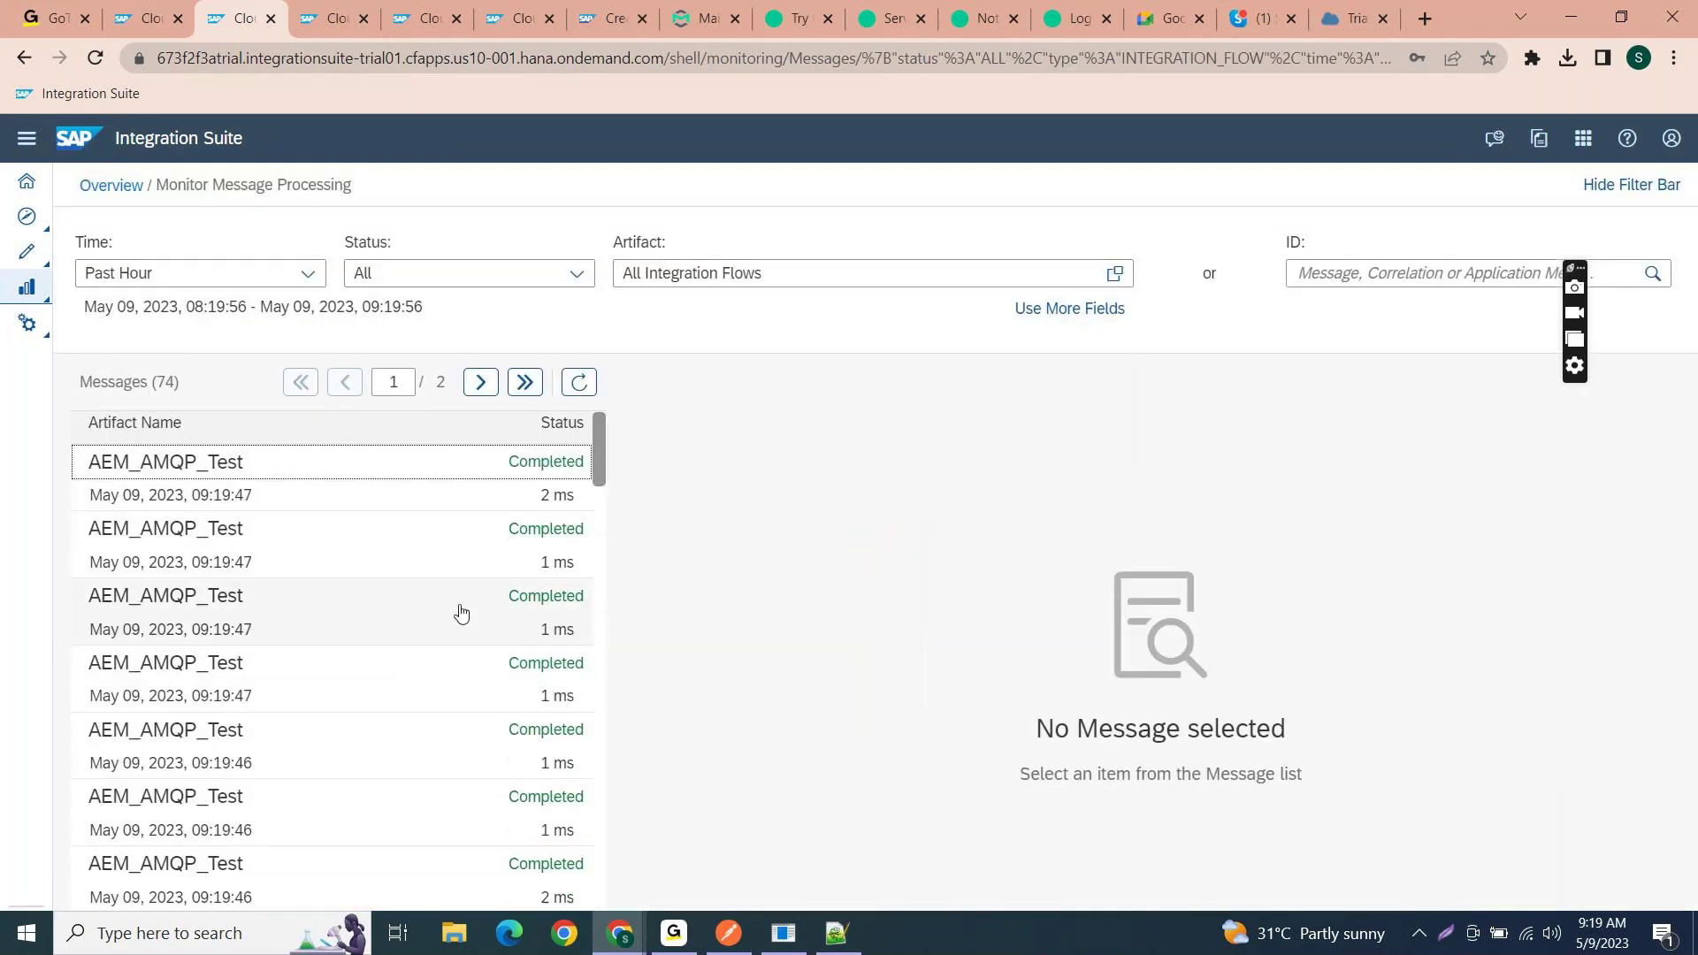
pyautogui.scroll(-5, 466, 575)
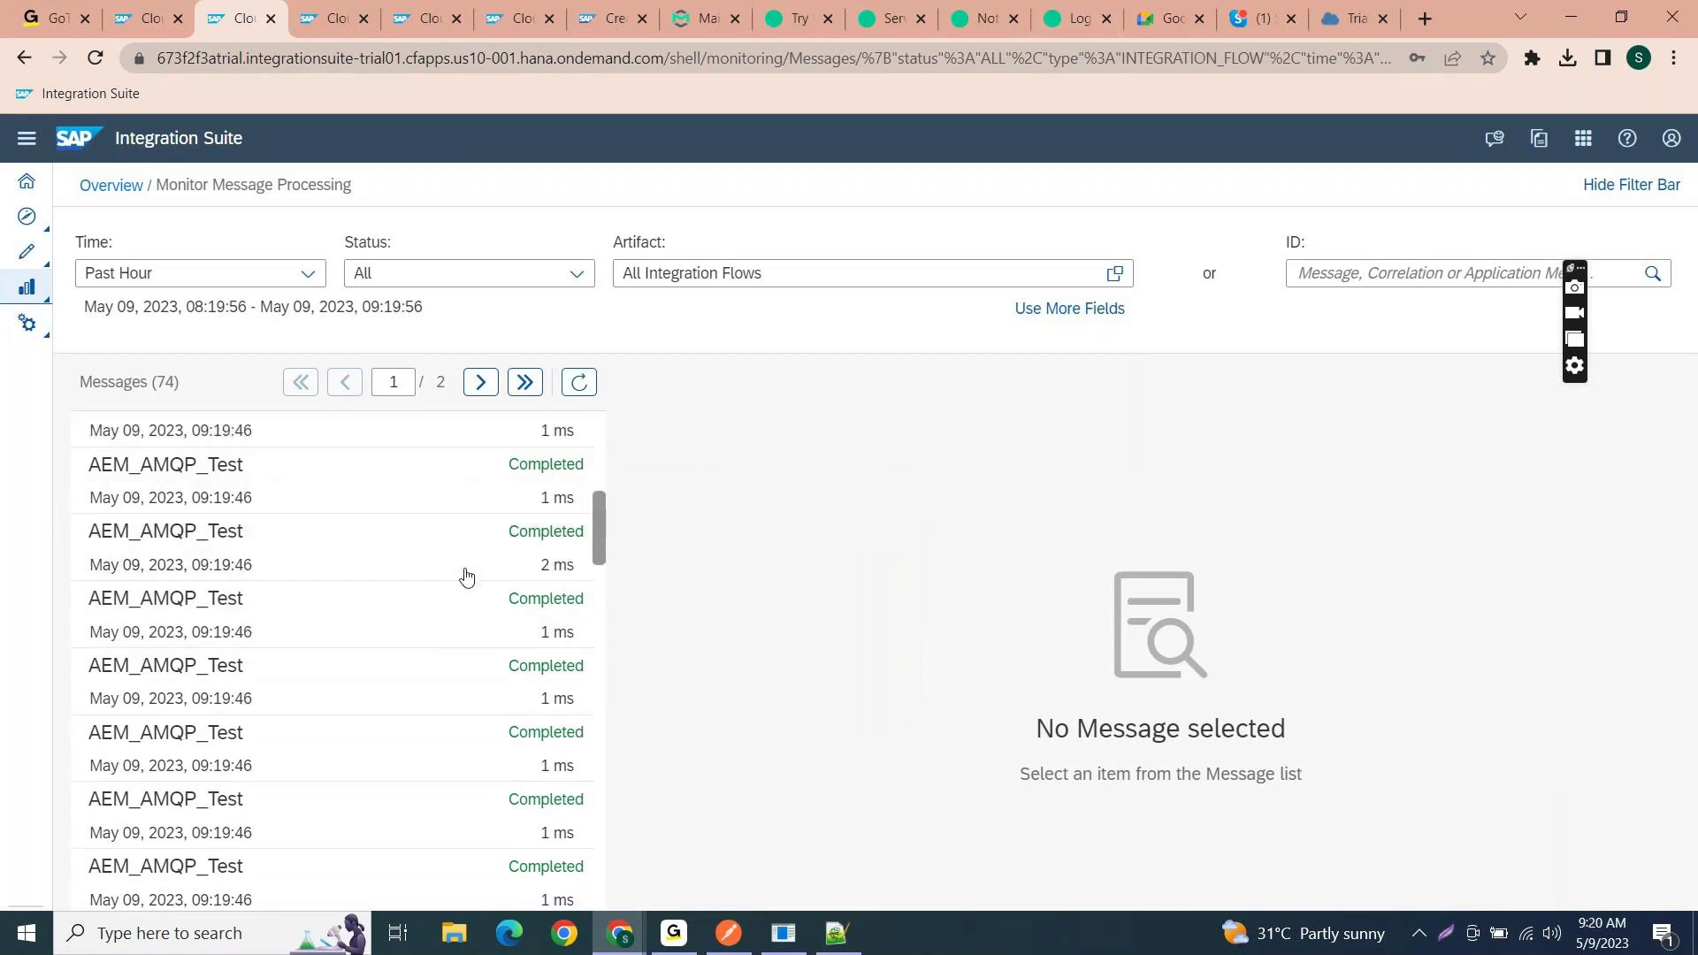
pyautogui.scroll(5, 442, 557)
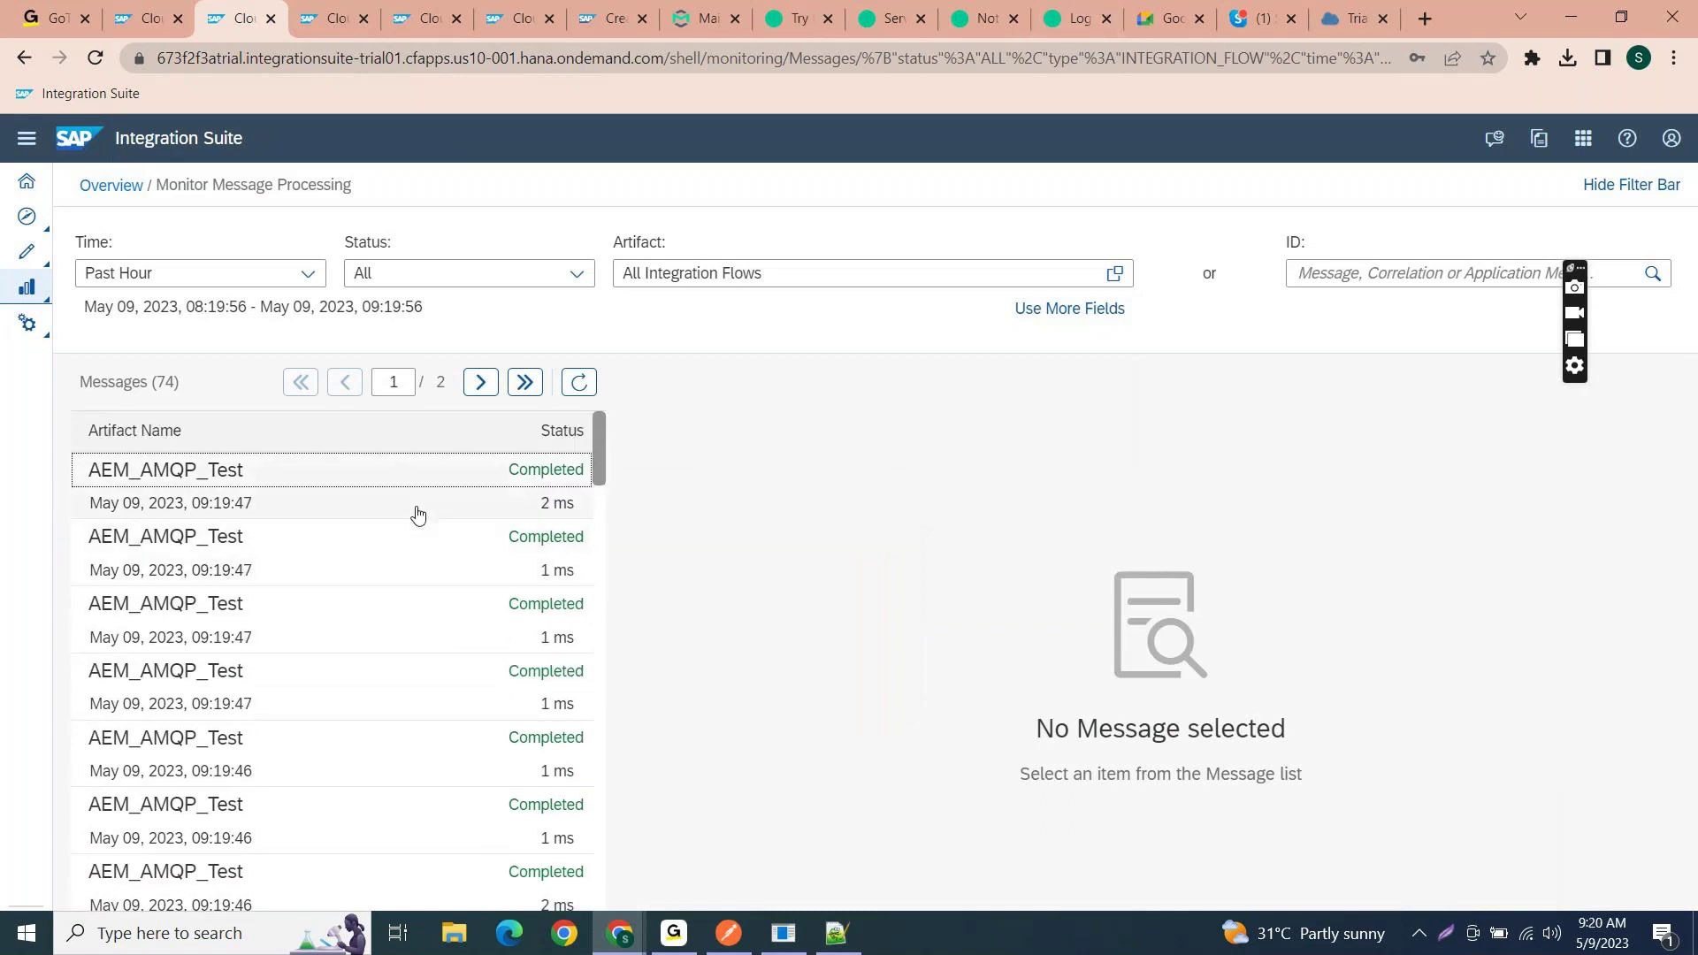
pyautogui.click(419, 513)
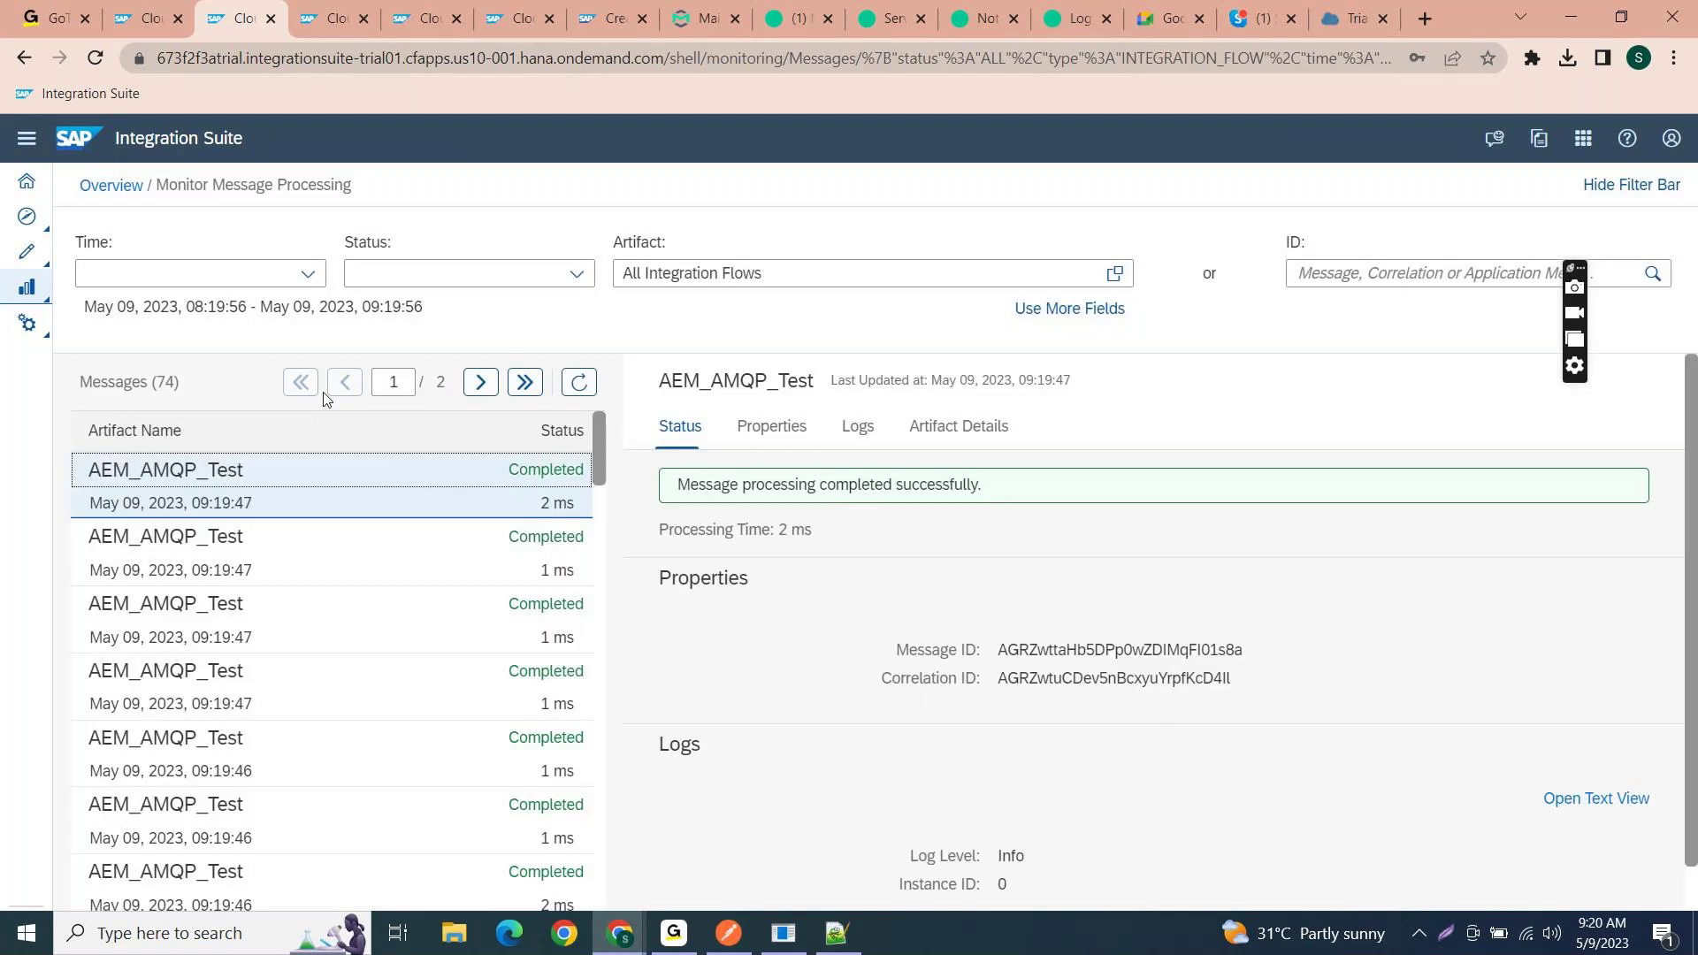
# - Replace the Artifact filter with AEM_AMQP_Test, chosen from the 'AEM' suggestions
pyautogui.moveTo(870, 272); pyautogui.dragTo(610, 269)
pyautogui.press('BackSpace')
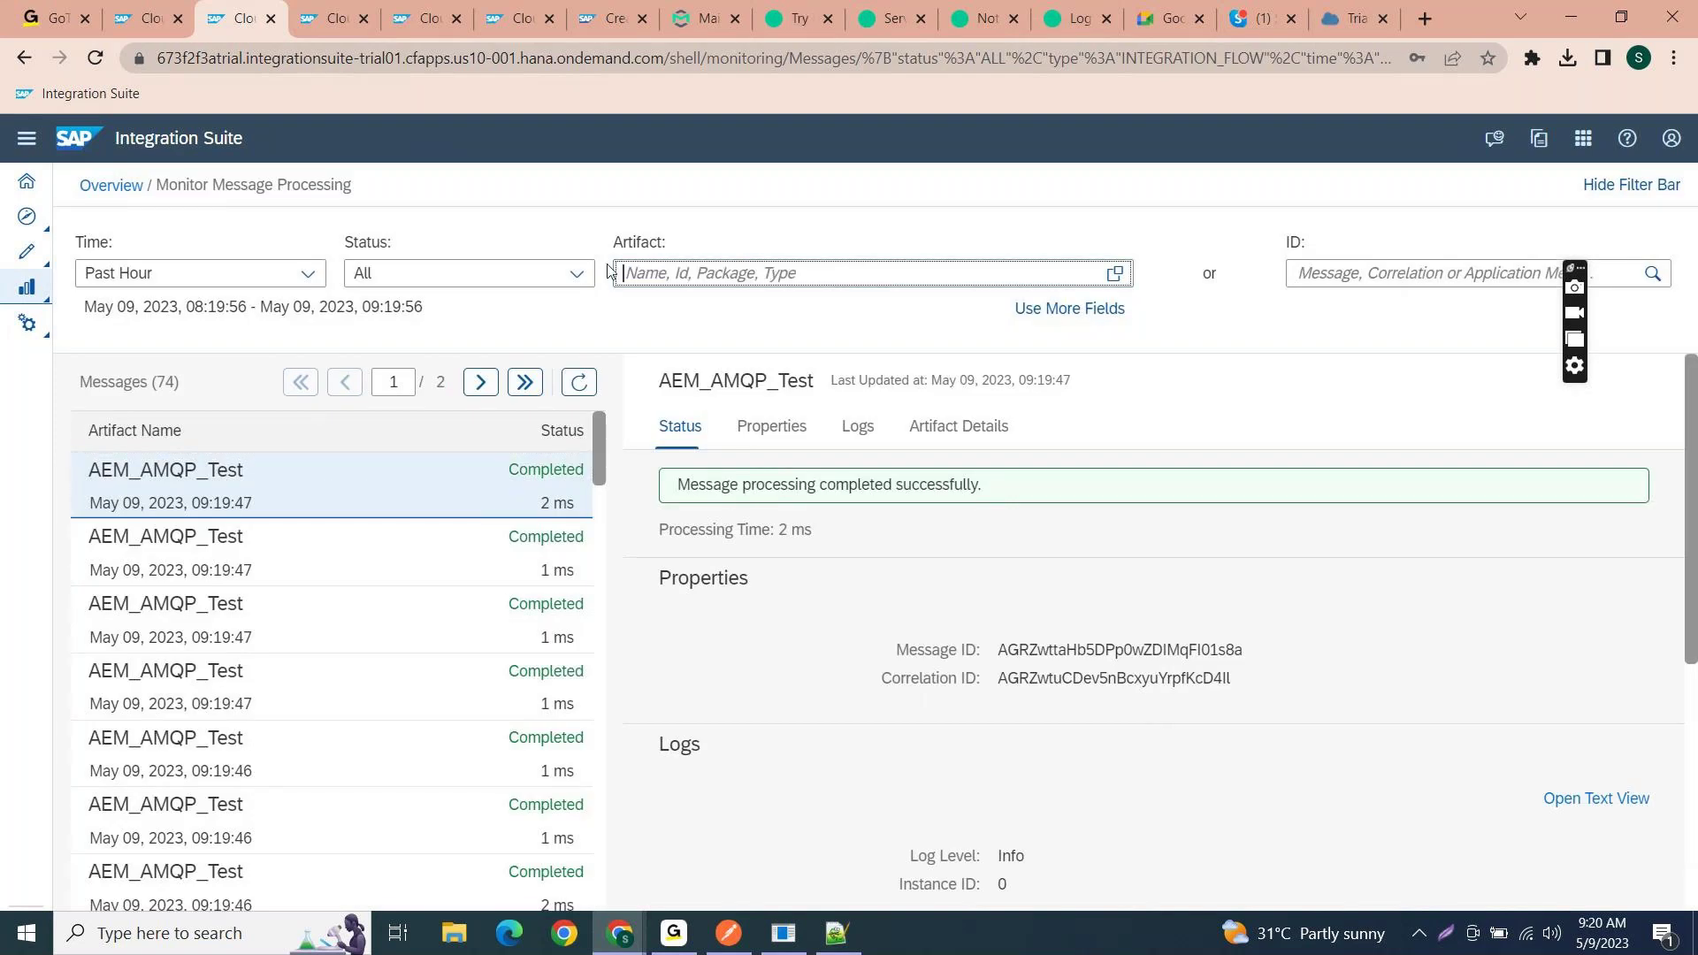
pyautogui.write('AEM')
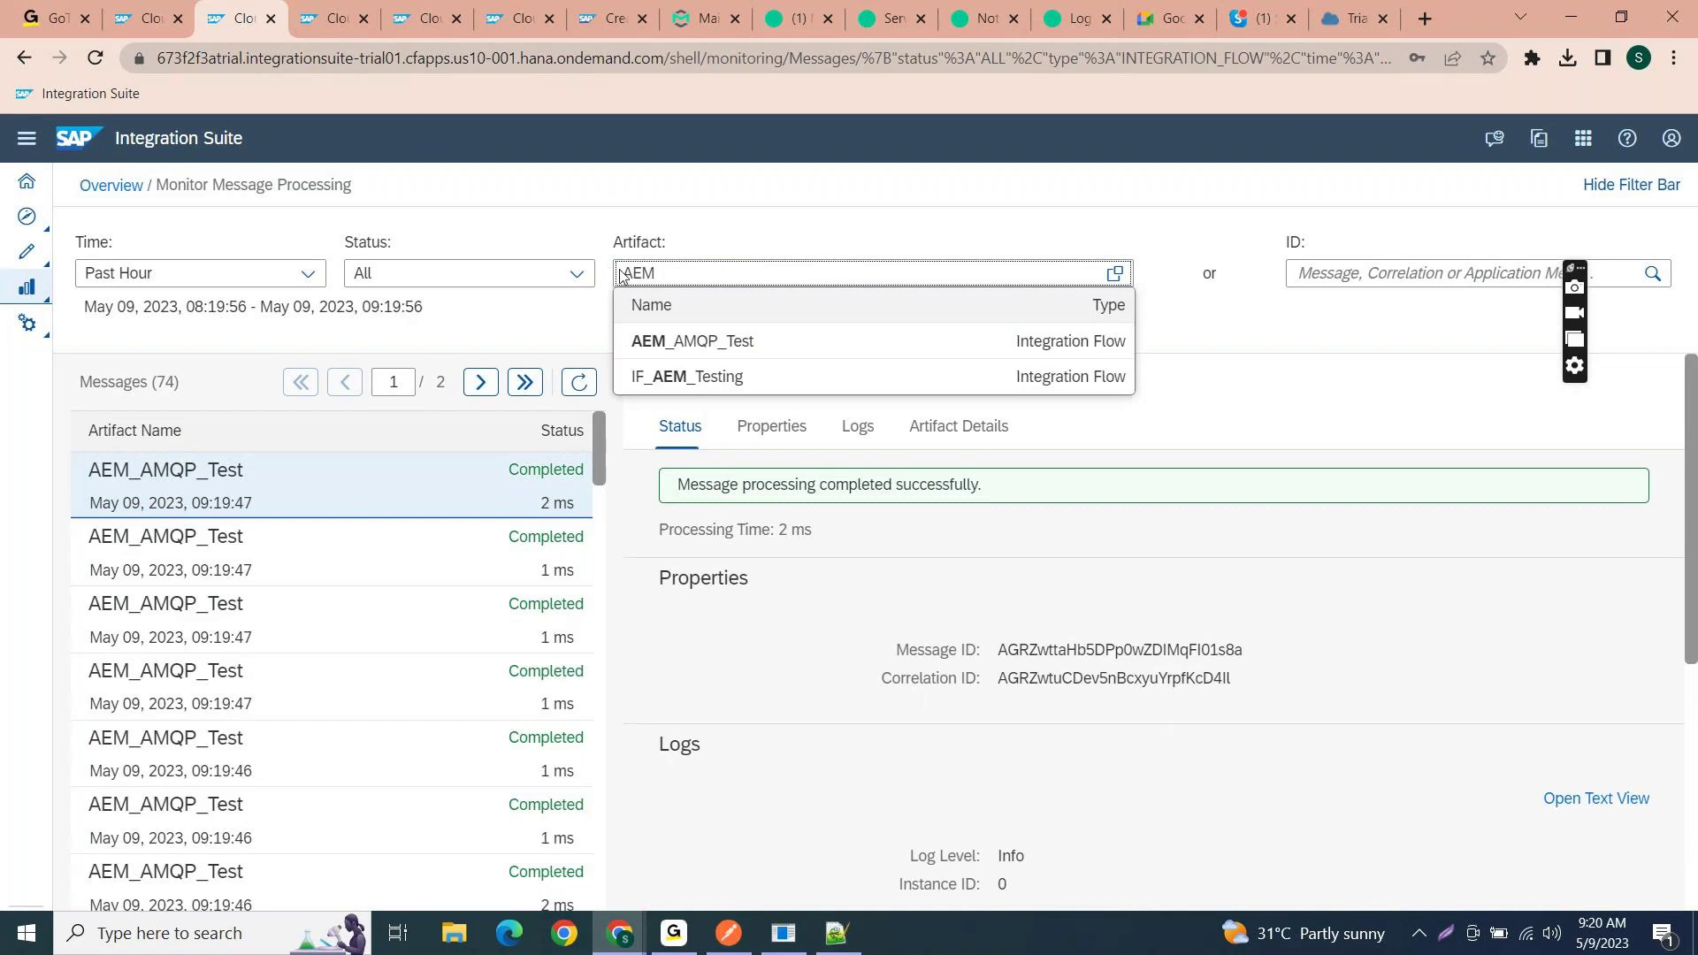
pyautogui.click(851, 352)
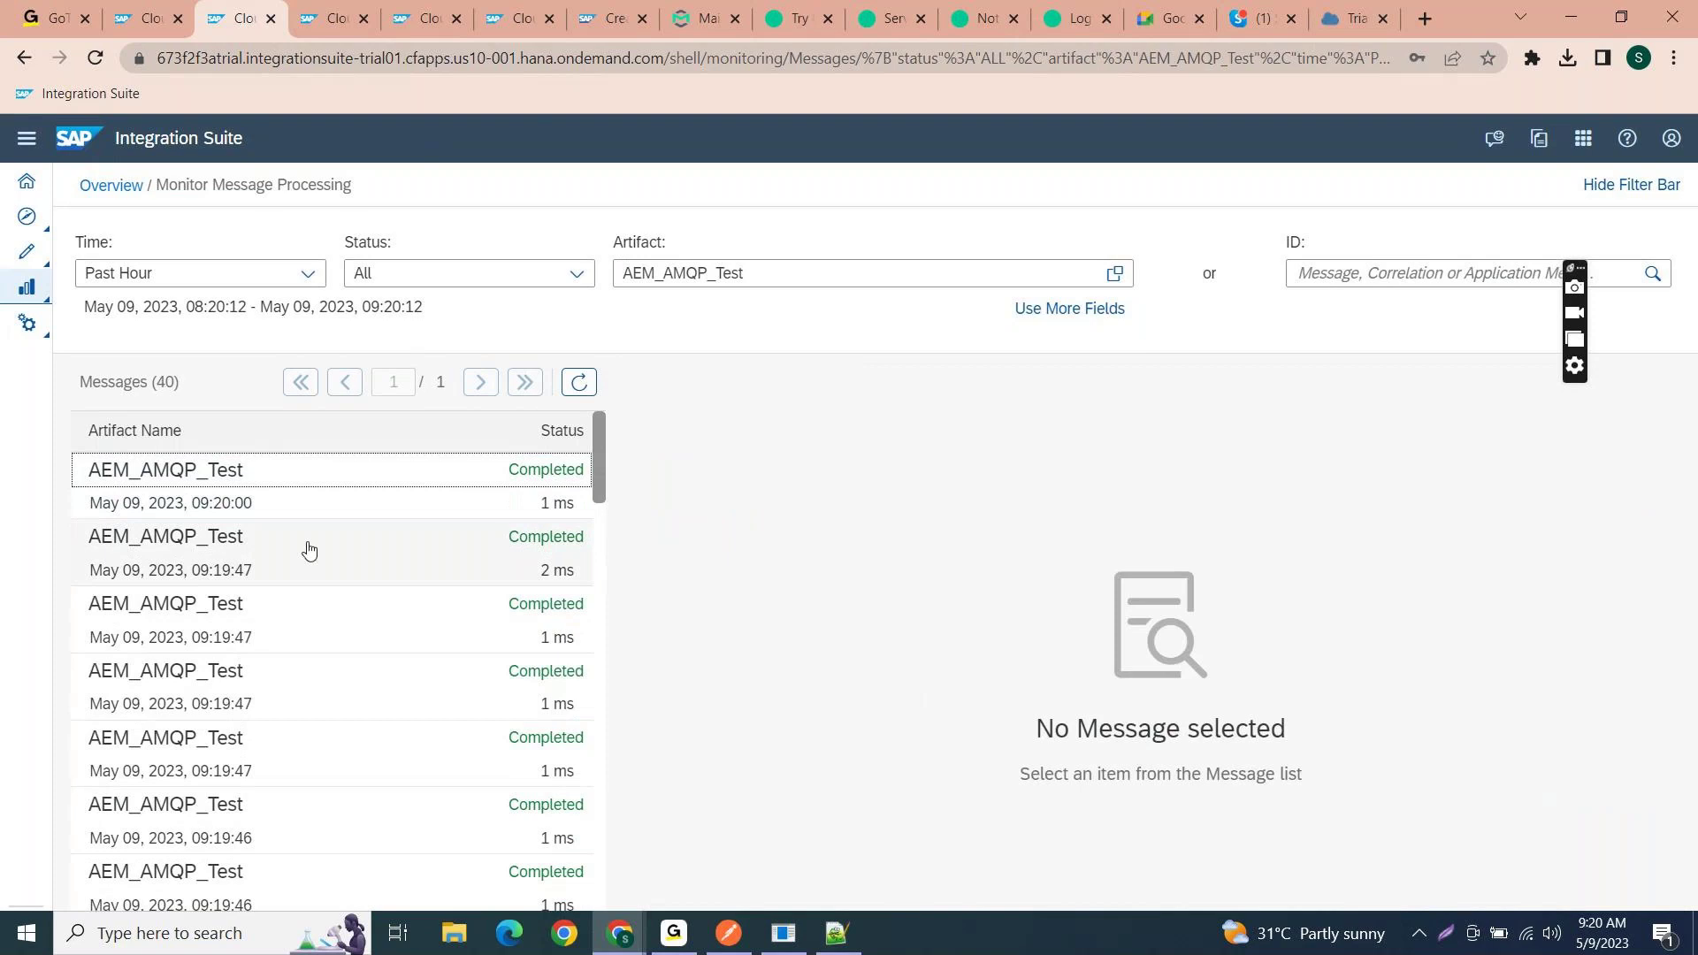
# - Refresh the AEM_AMQP_Test list until 42 completed messages show, newest at 09:20:30
pyautogui.scroll(-4, 452, 721)
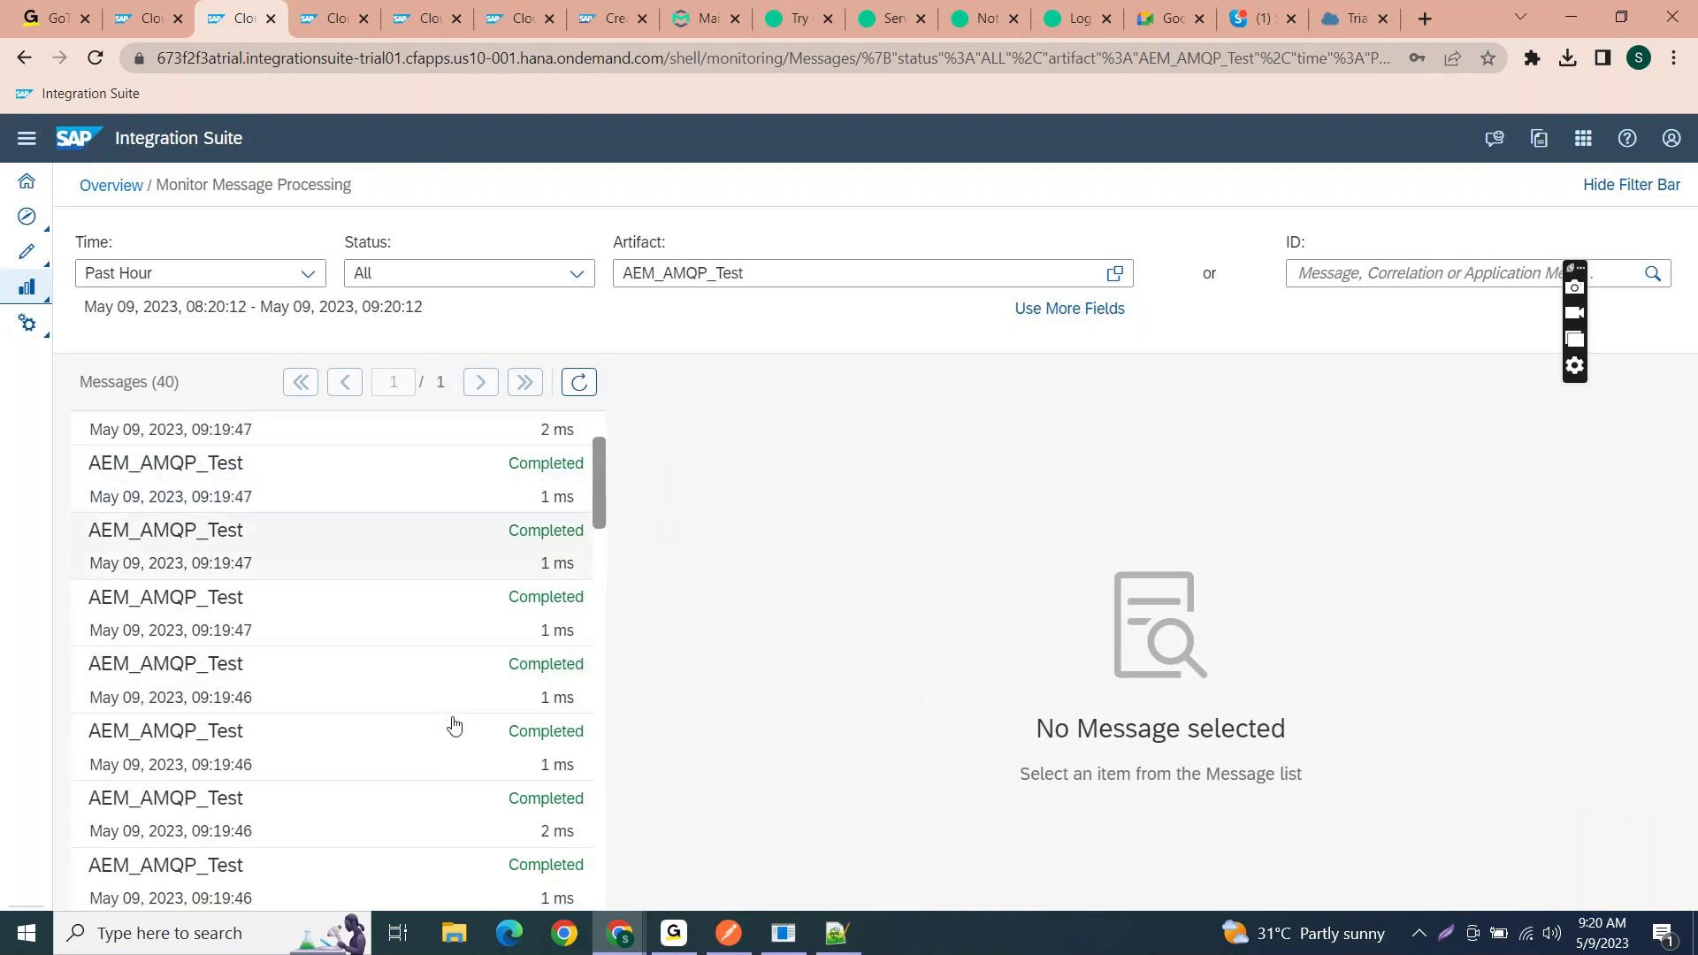
pyautogui.scroll(4, 454, 725)
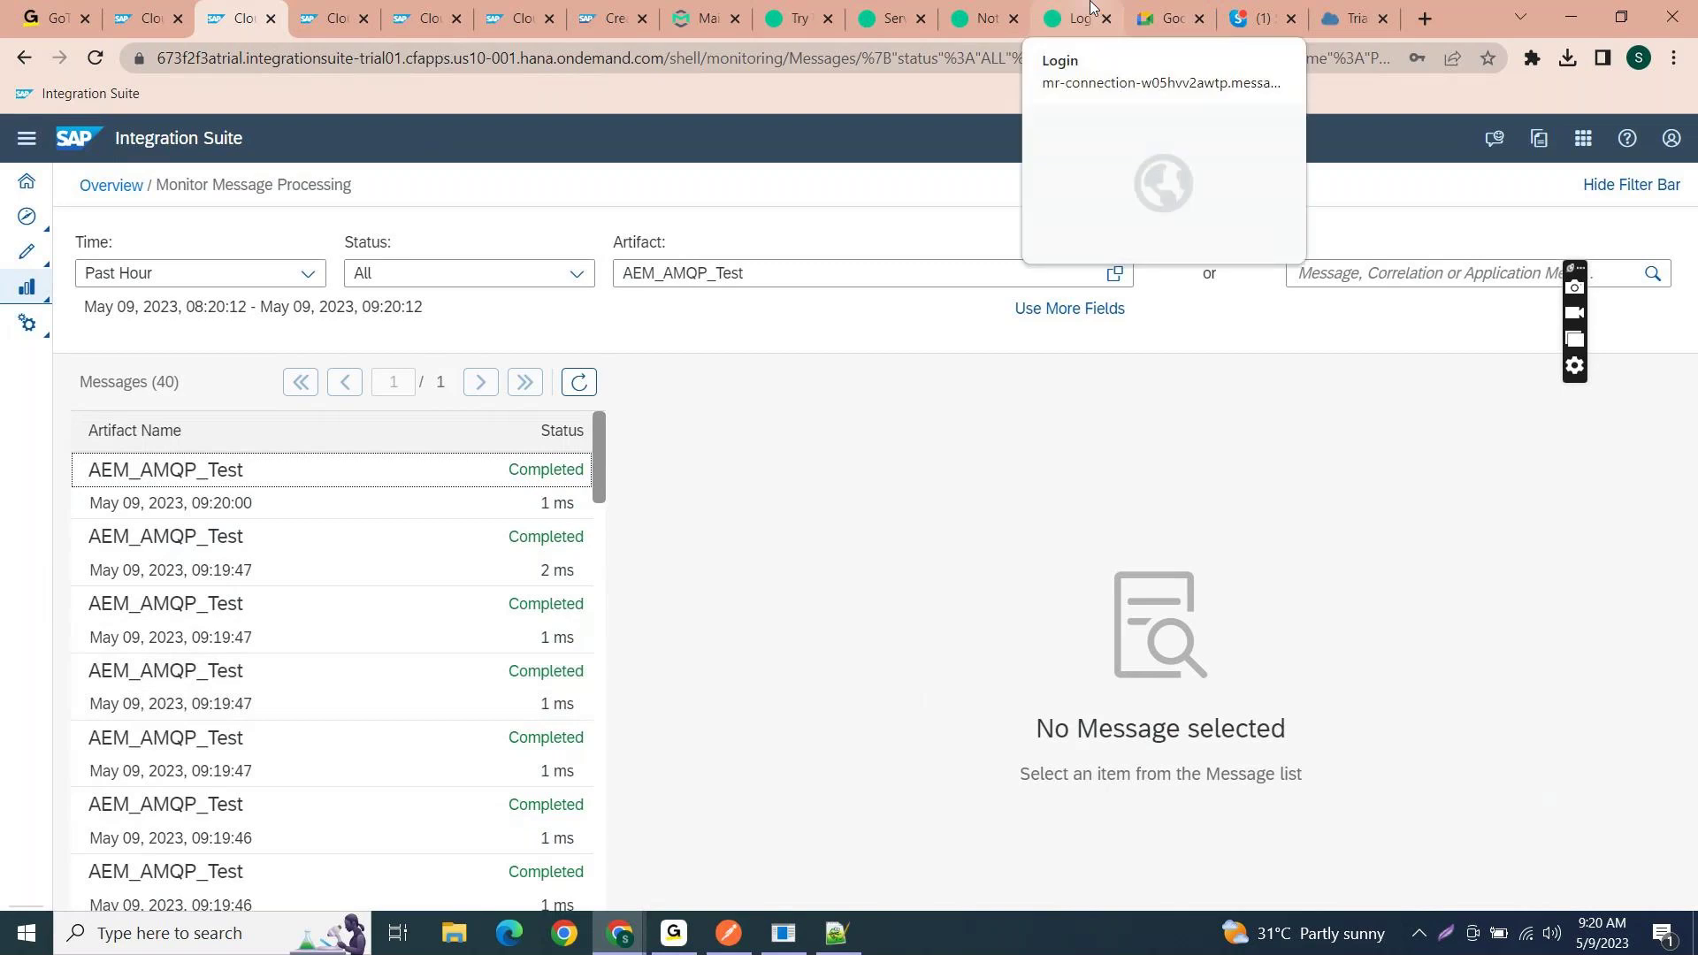
pyautogui.scroll(-5, 456, 548)
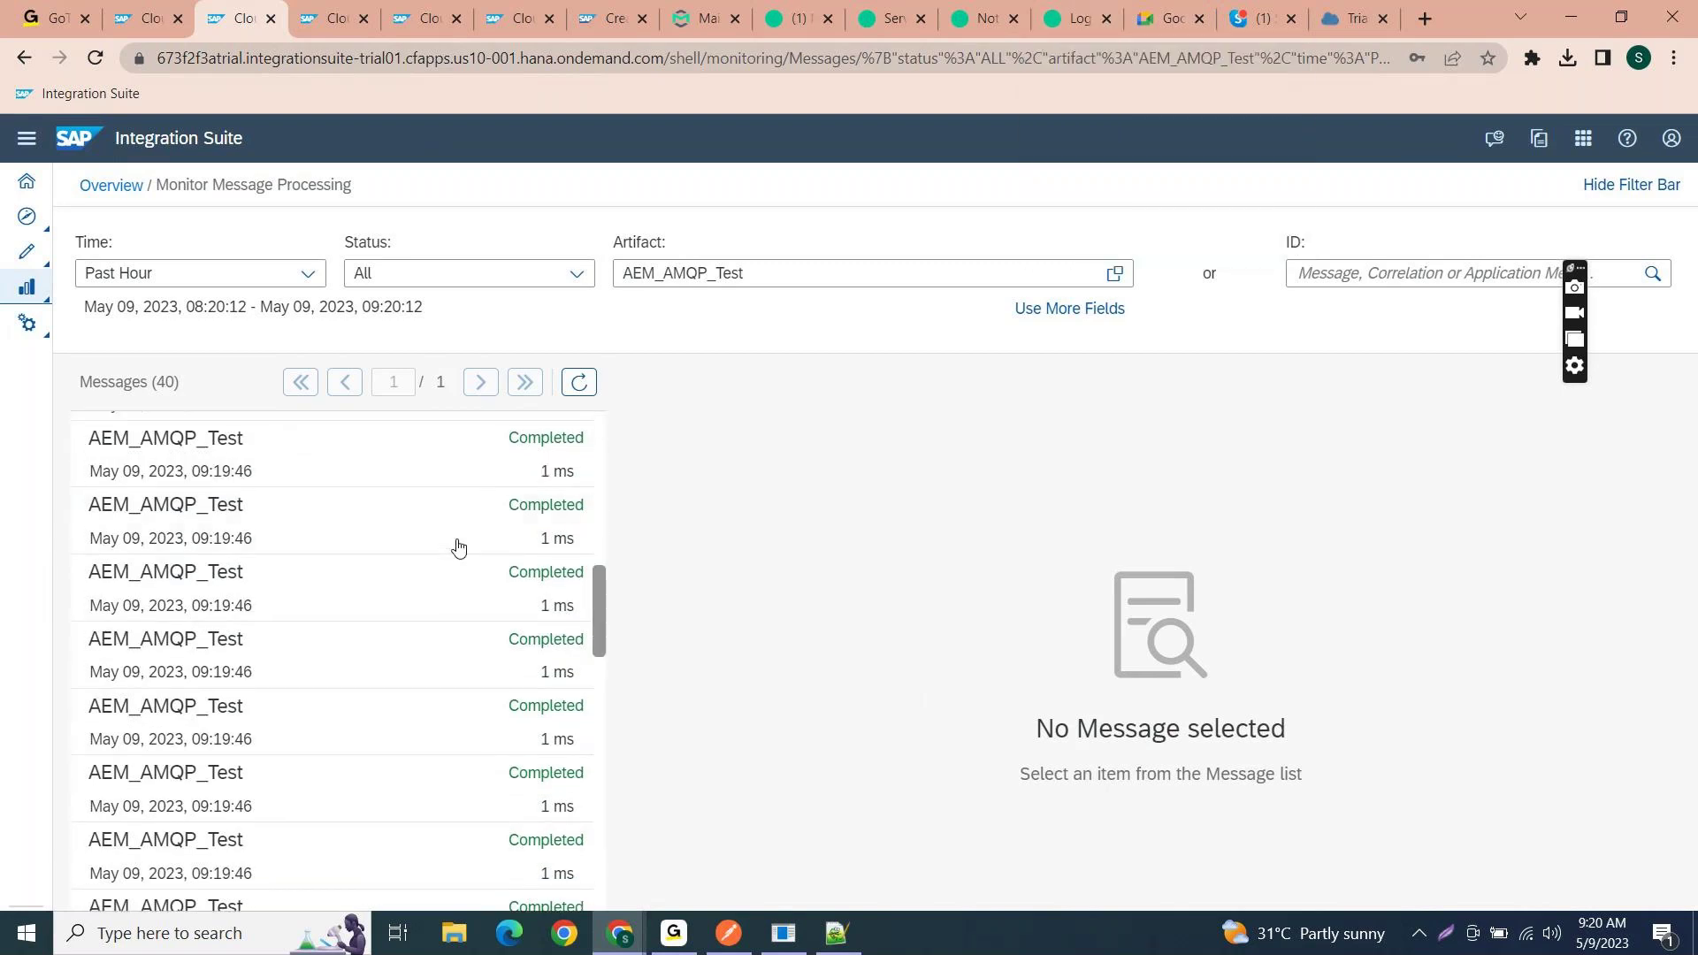
pyautogui.scroll(3, 458, 548)
pyautogui.scroll(1, 458, 549)
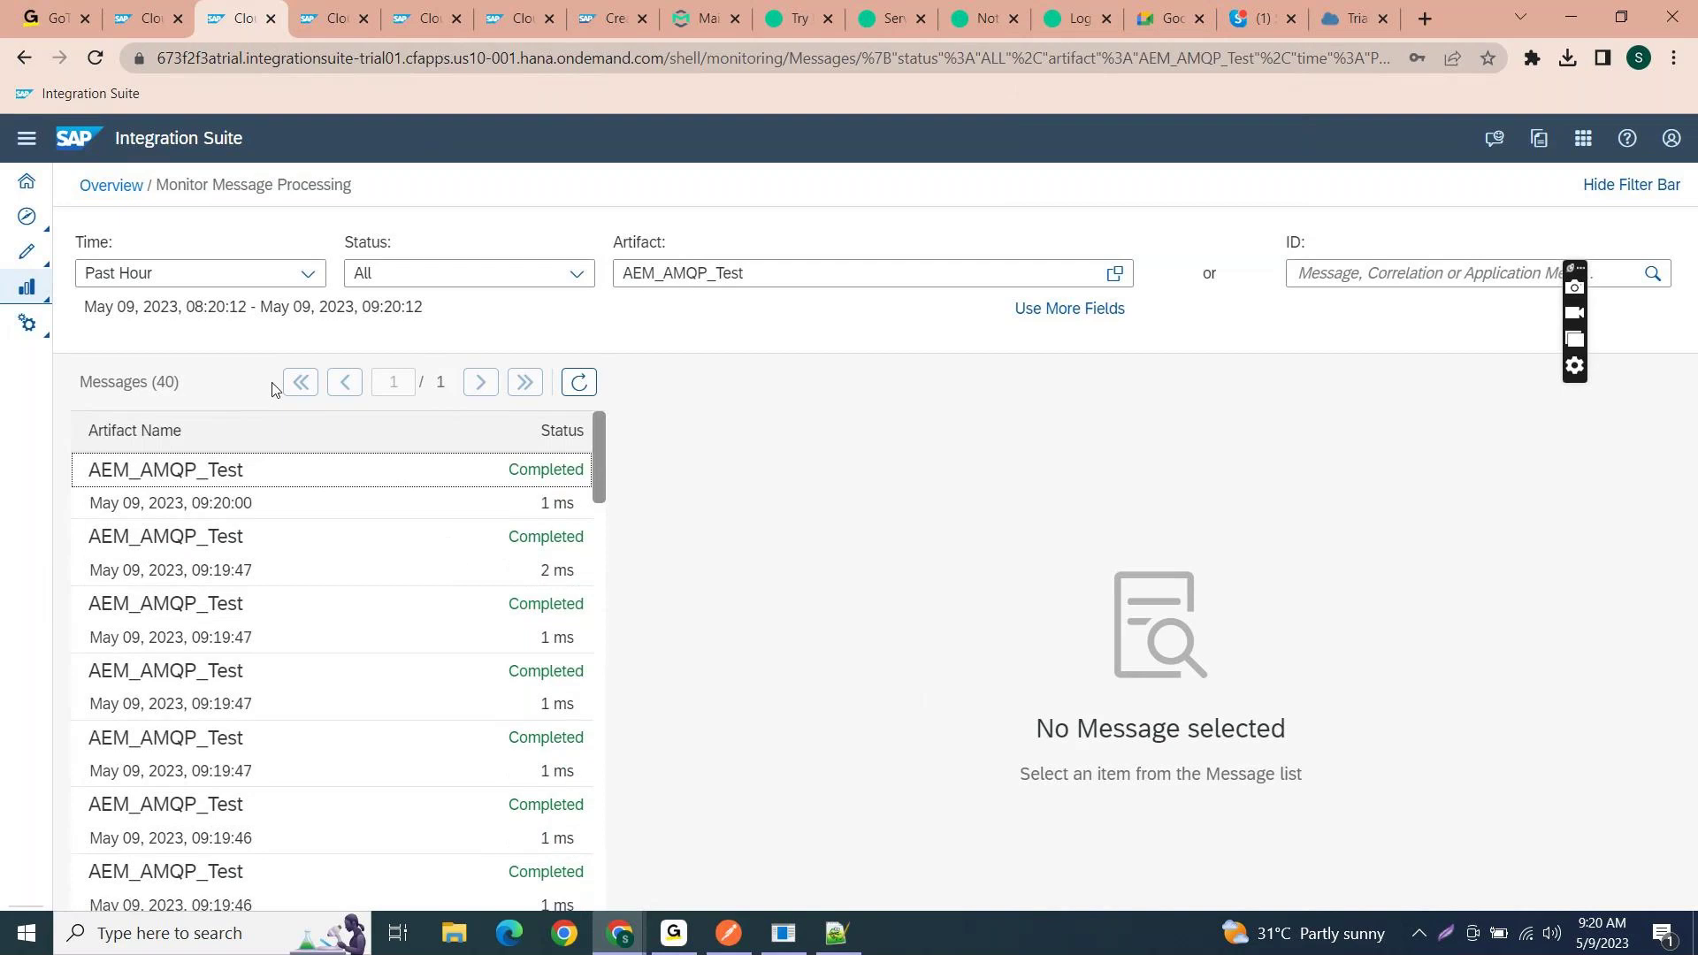
pyautogui.moveTo(181, 382); pyautogui.dragTo(80, 384)
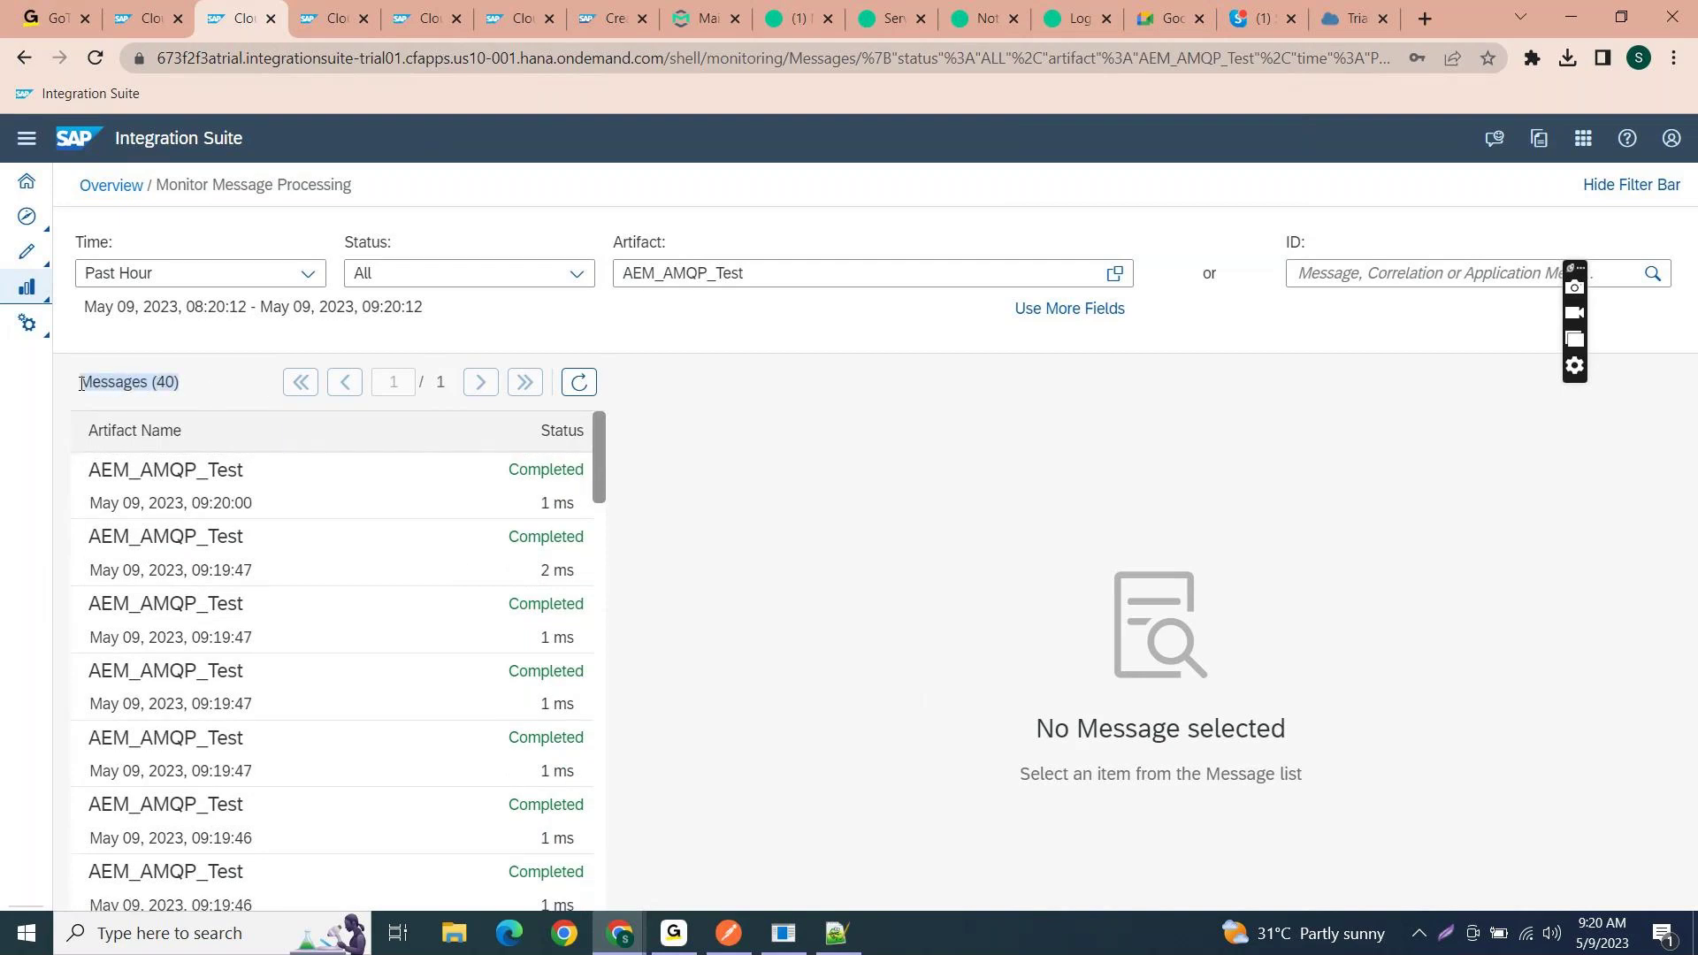
pyautogui.click(823, 269)
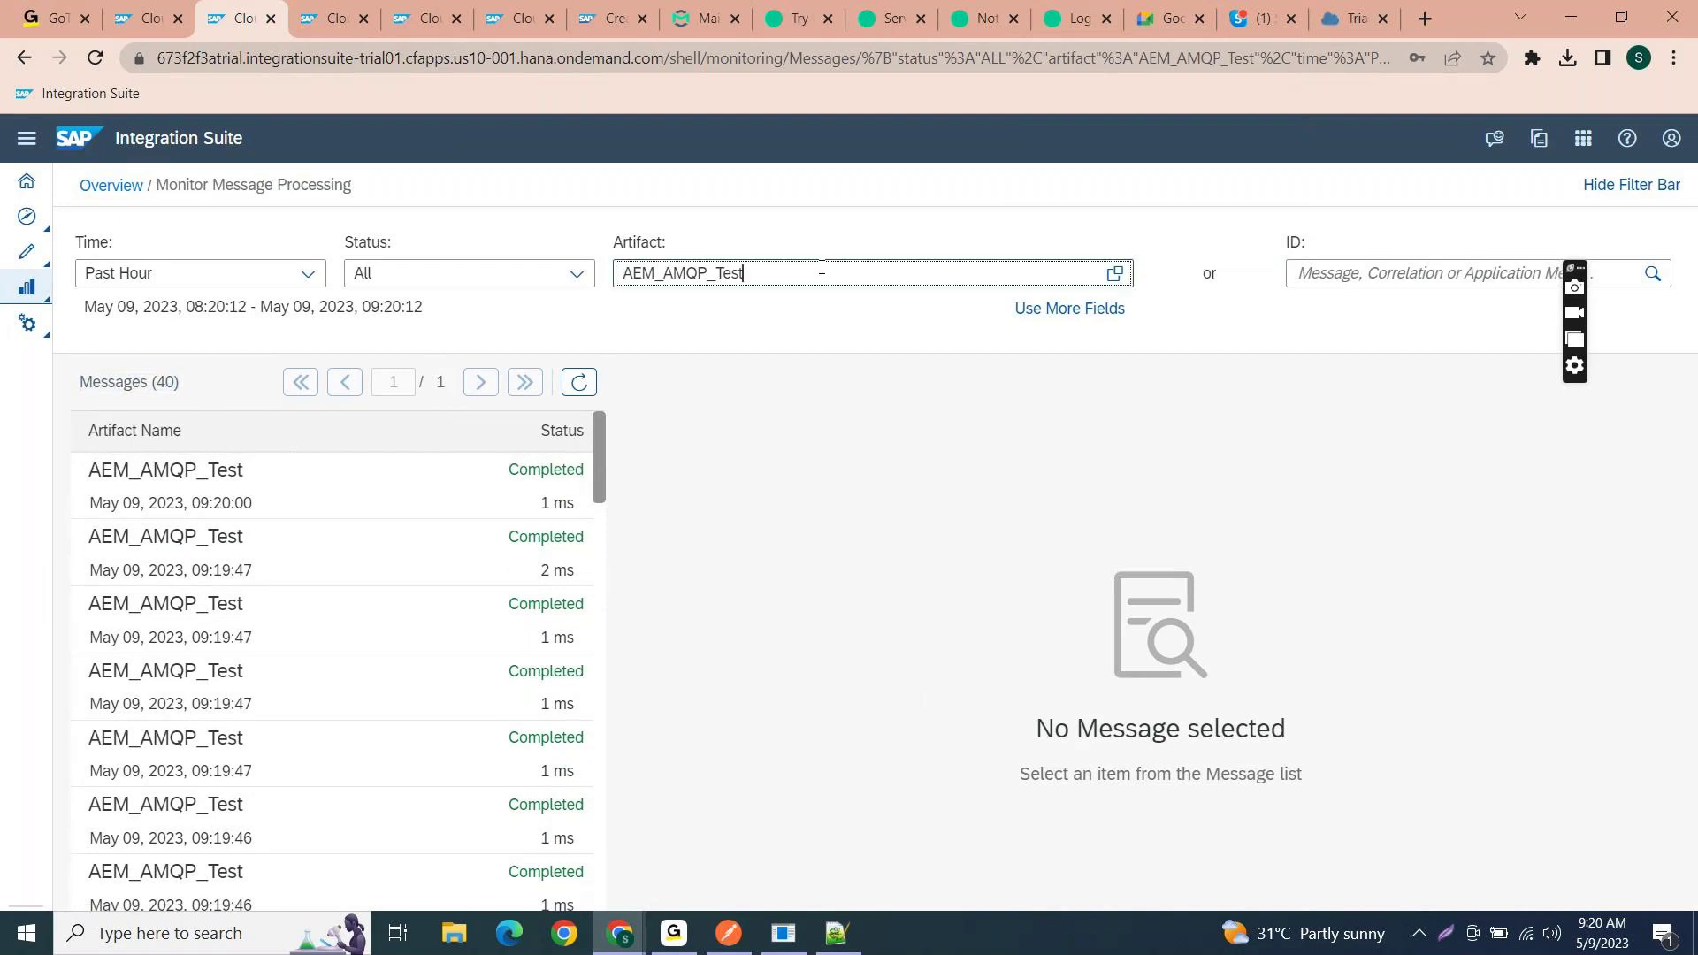
pyautogui.click(580, 382)
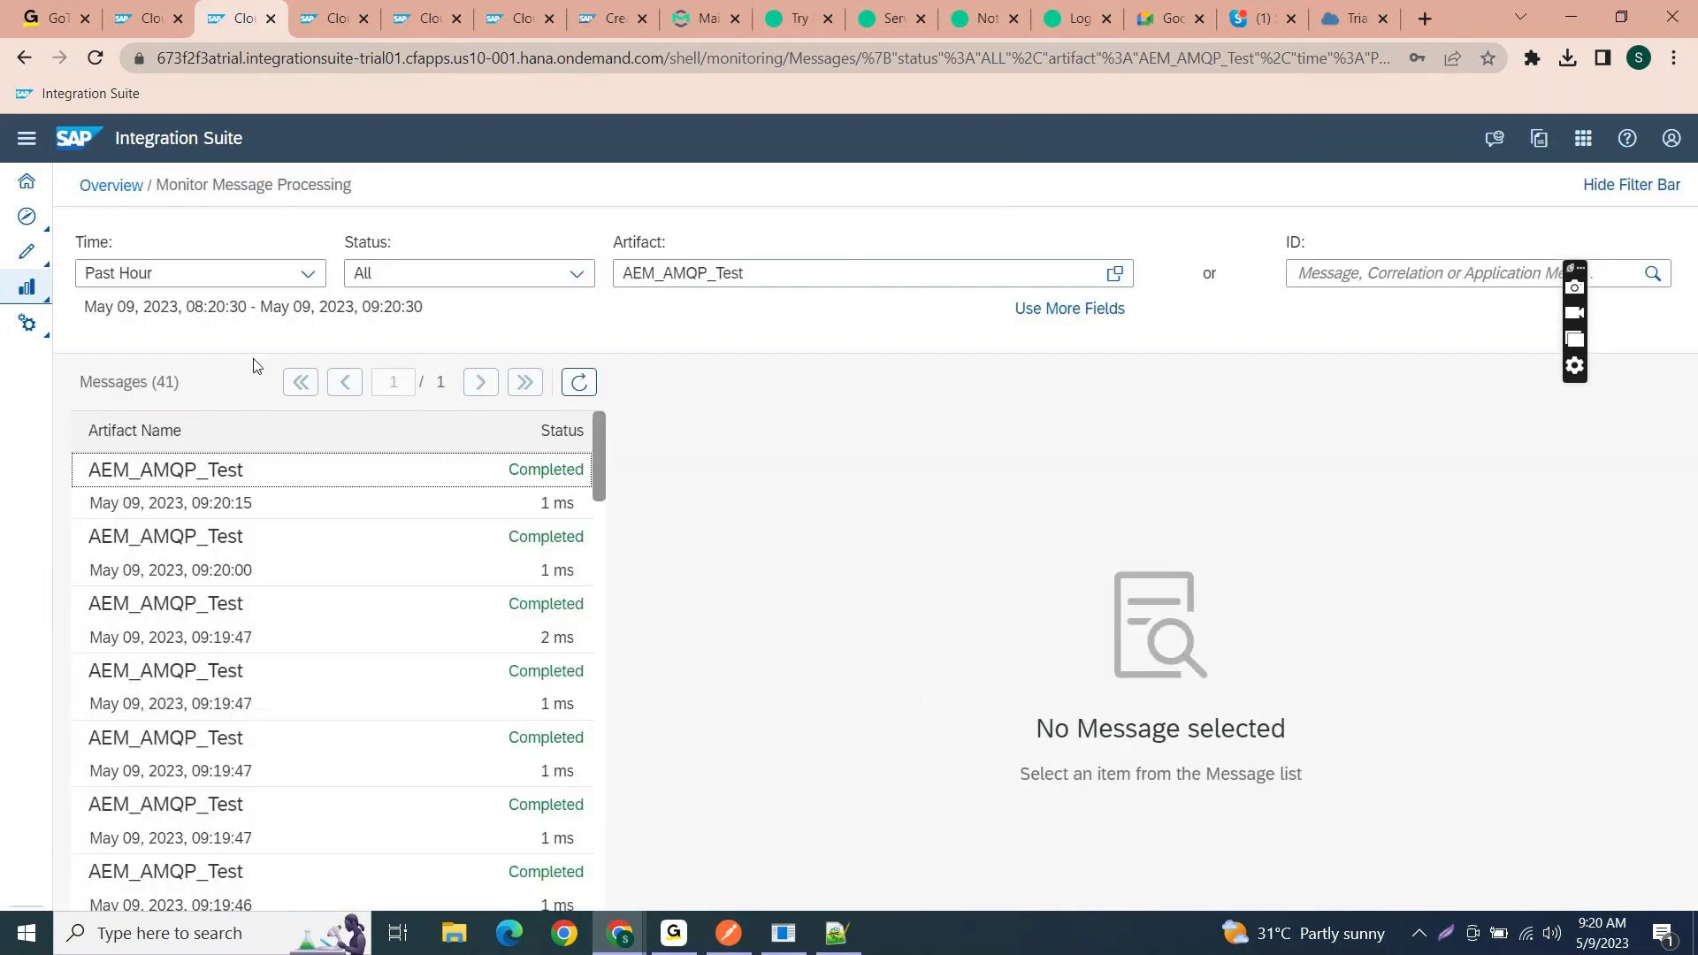
pyautogui.click(589, 392)
# - Confirm Invoice_Class10's AMQP consumer shows 42 messages delivered, then return to the integration monitor
pyautogui.moveTo(611, 937)
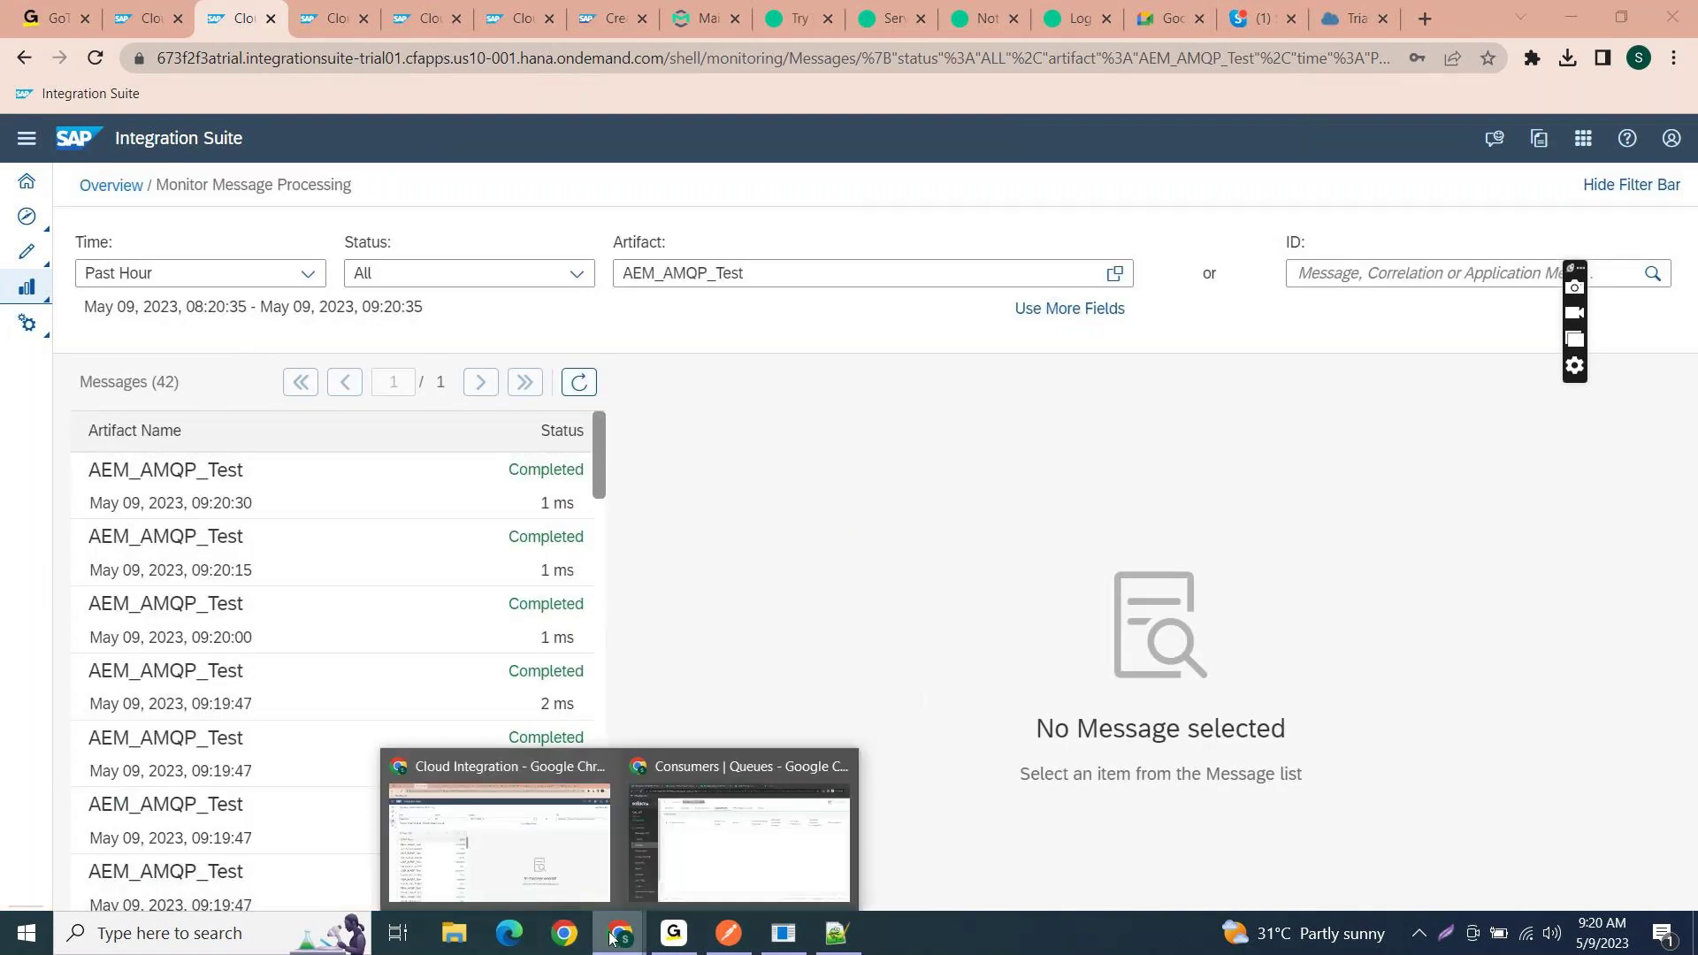
pyautogui.click(670, 896)
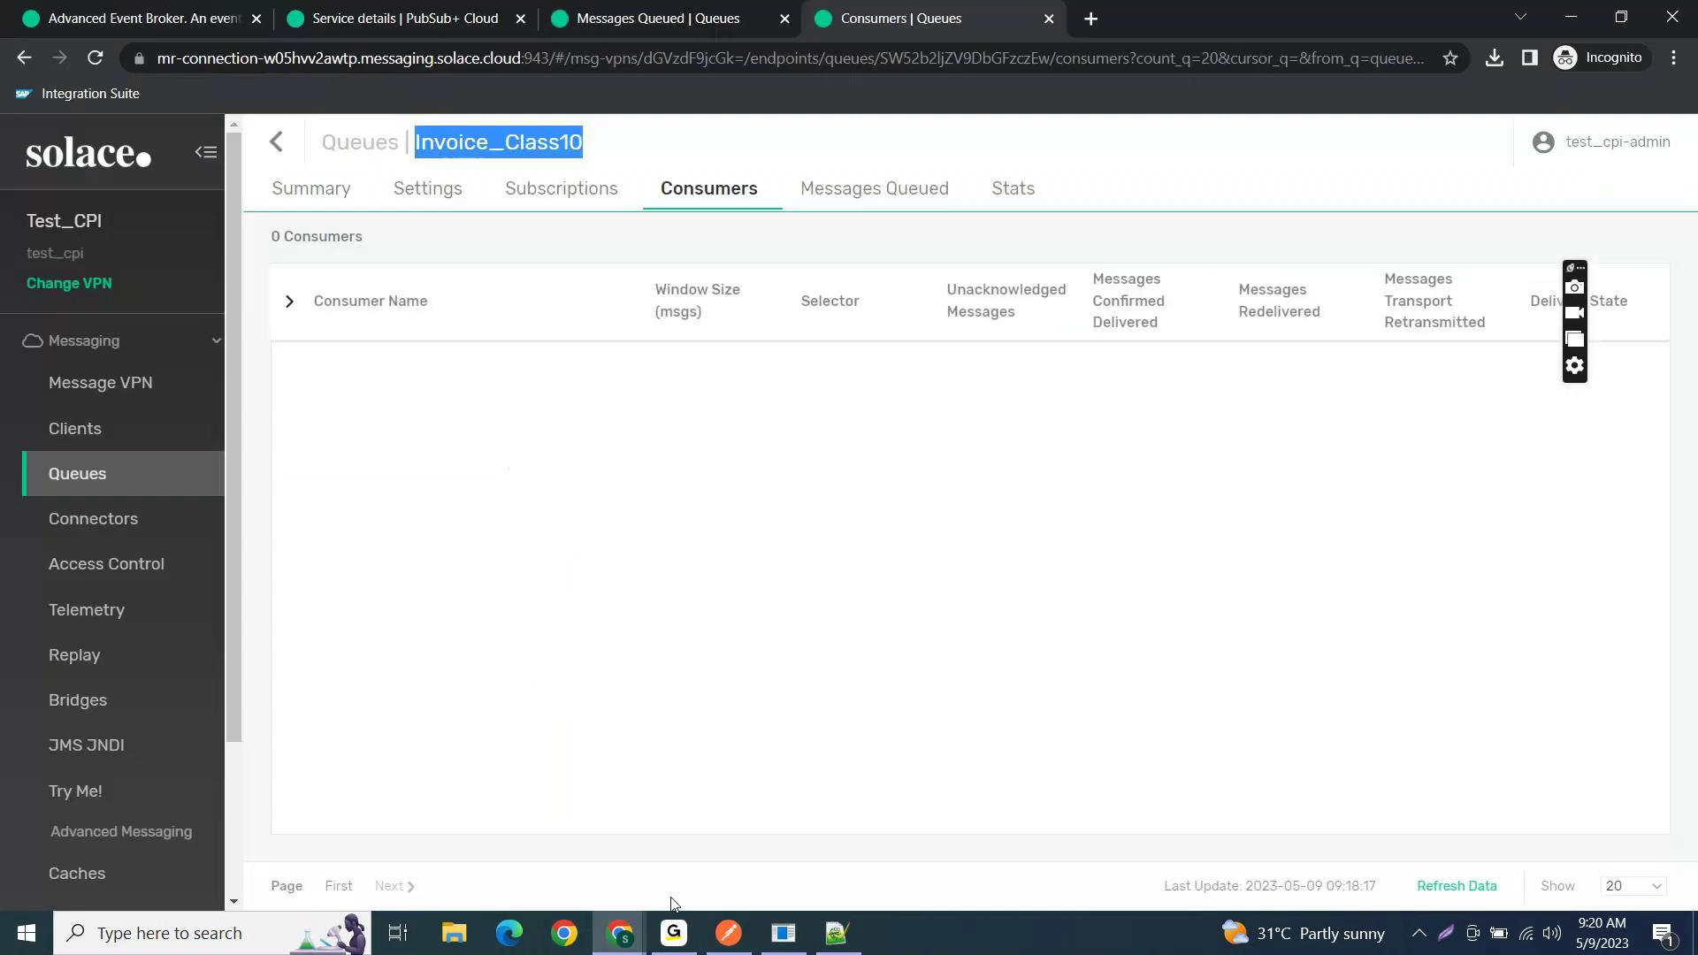
pyautogui.click(588, 438)
pyautogui.click(575, 204)
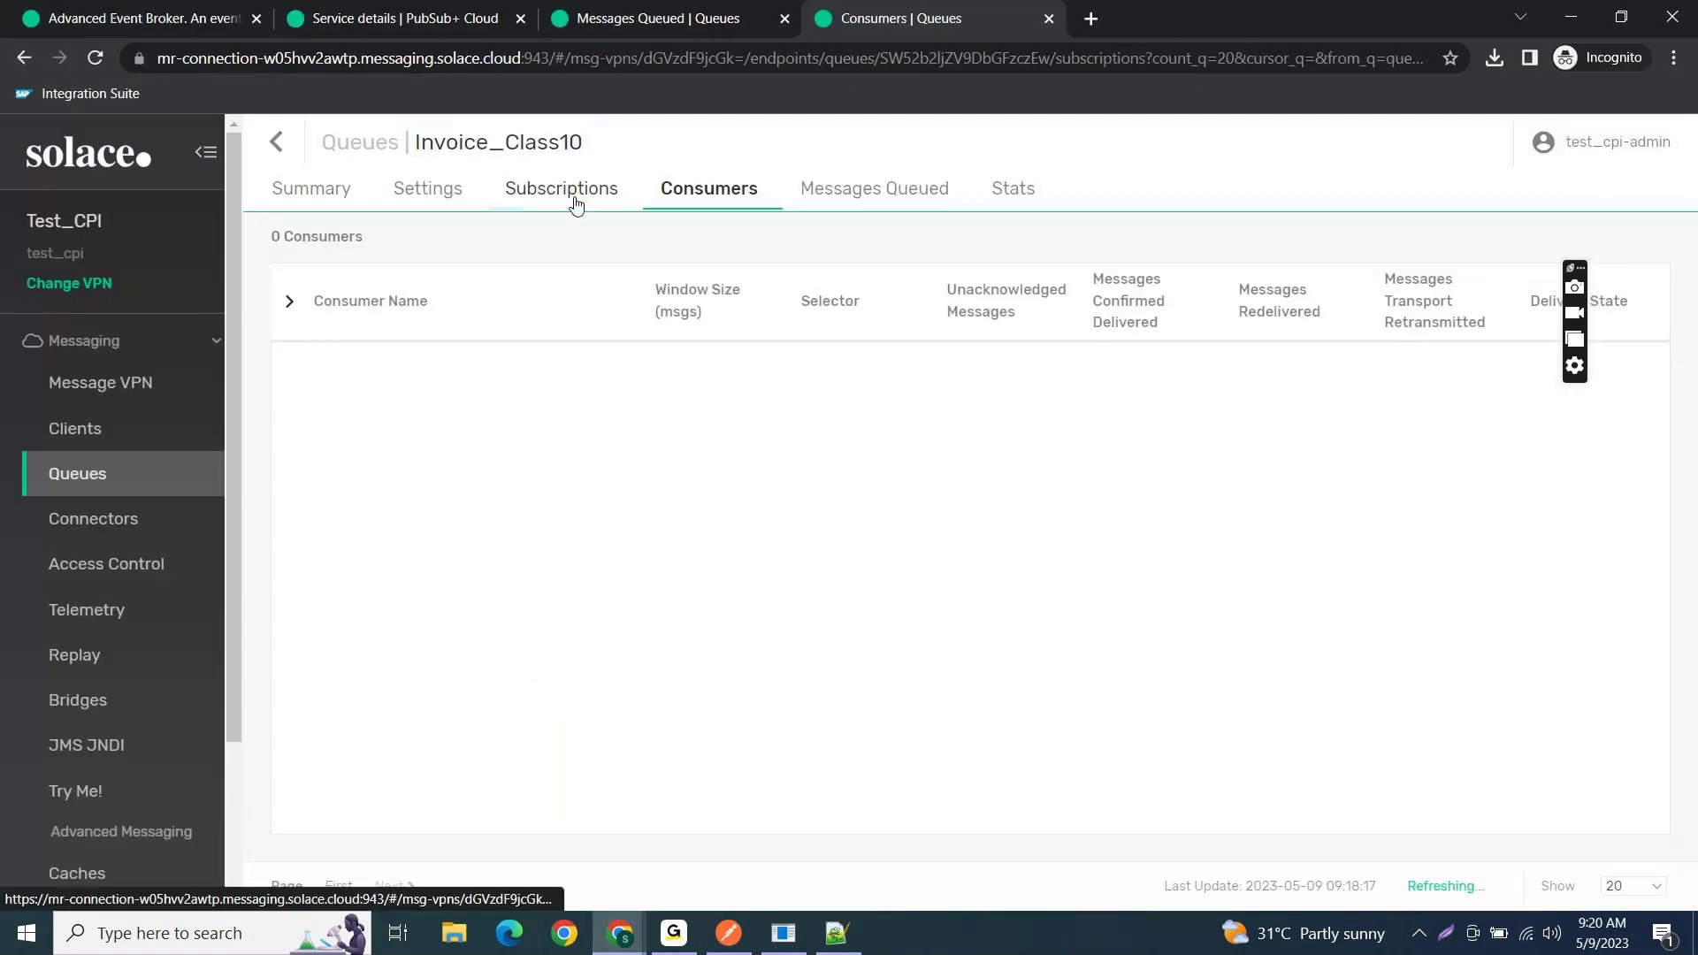
pyautogui.click(678, 201)
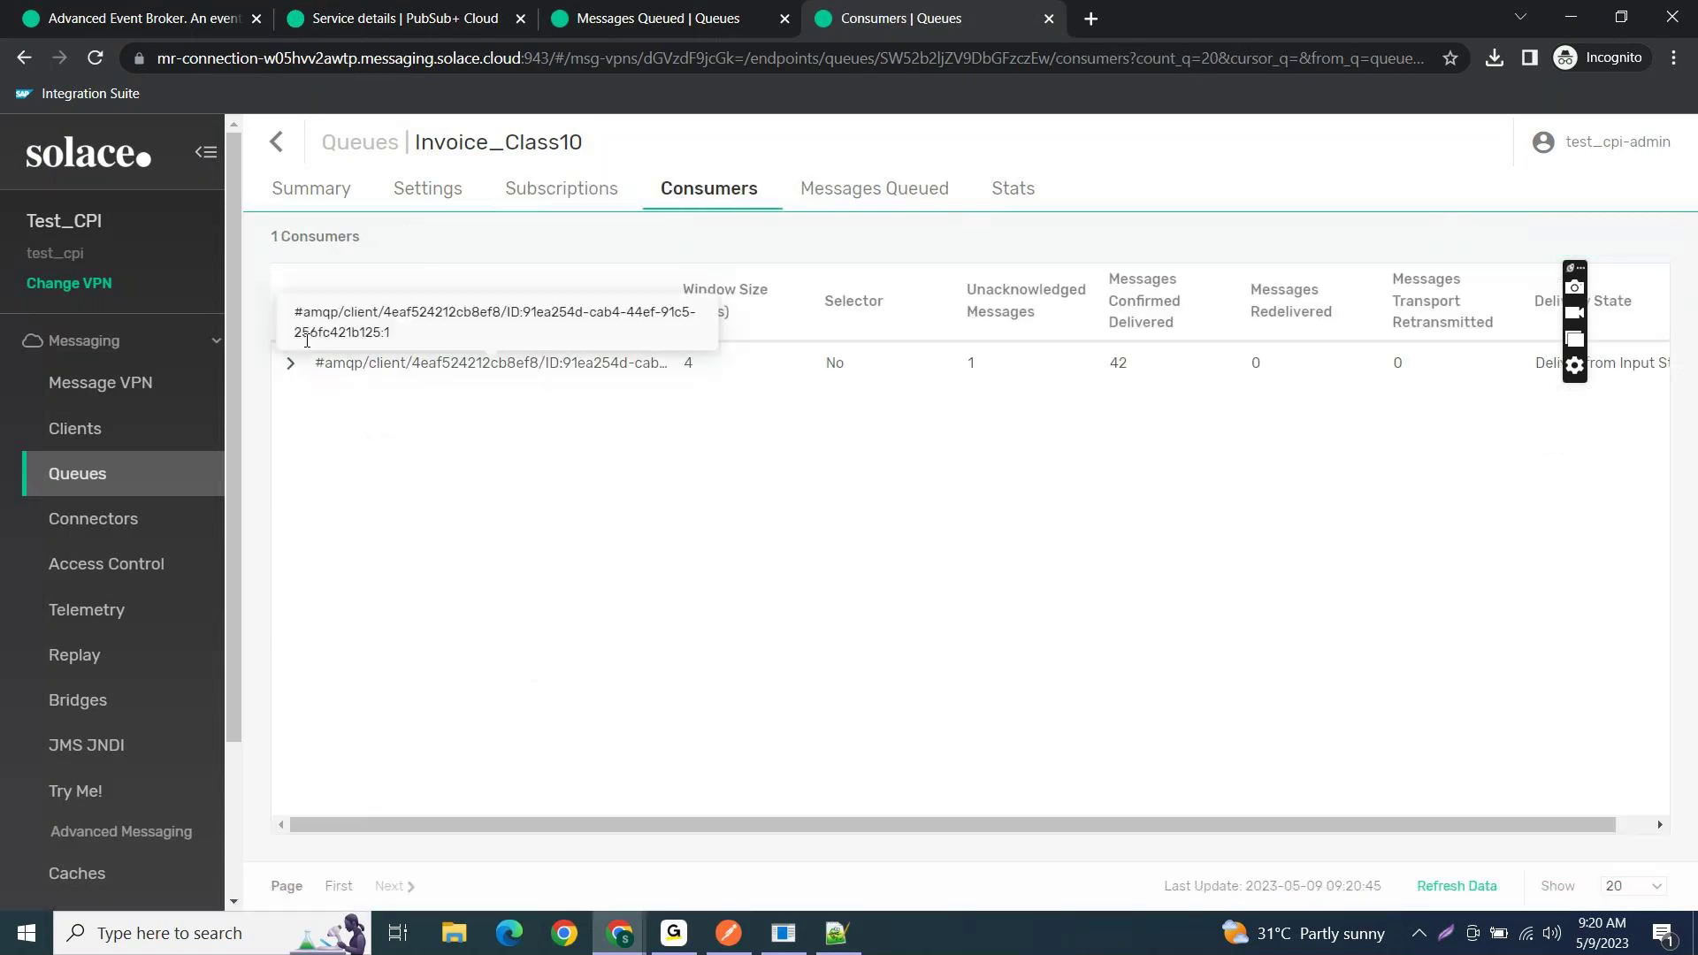
pyautogui.click(290, 362)
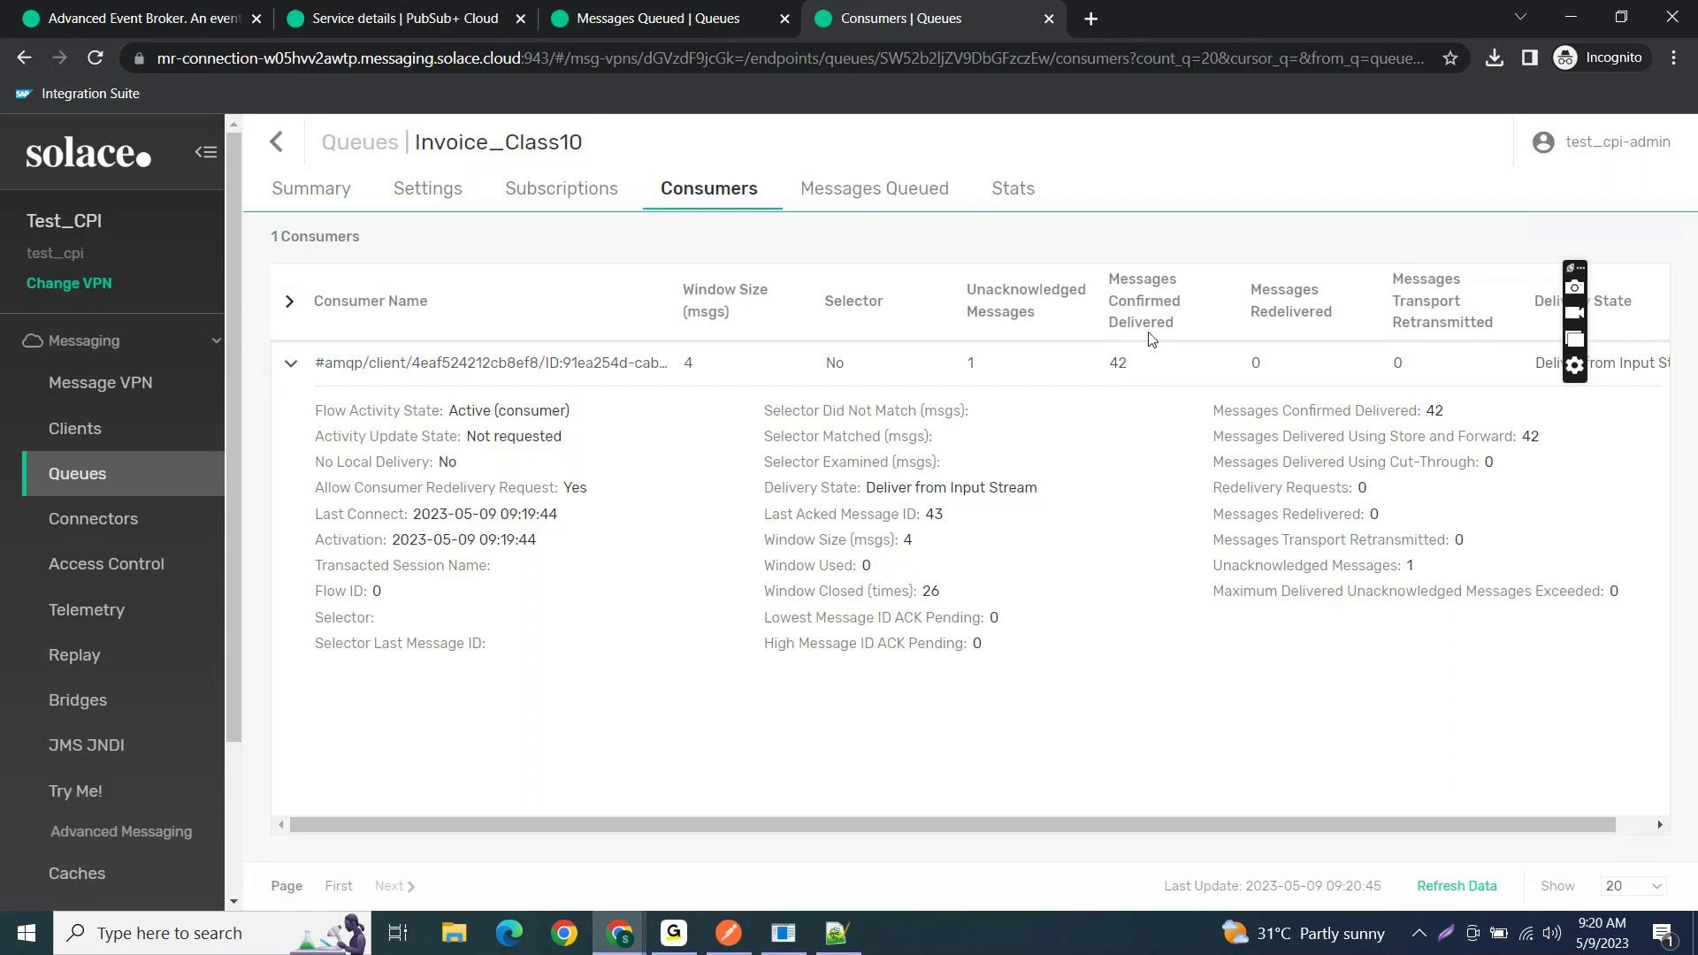
pyautogui.moveTo(1119, 364); pyautogui.dragTo(1096, 375)
pyautogui.click(640, 935)
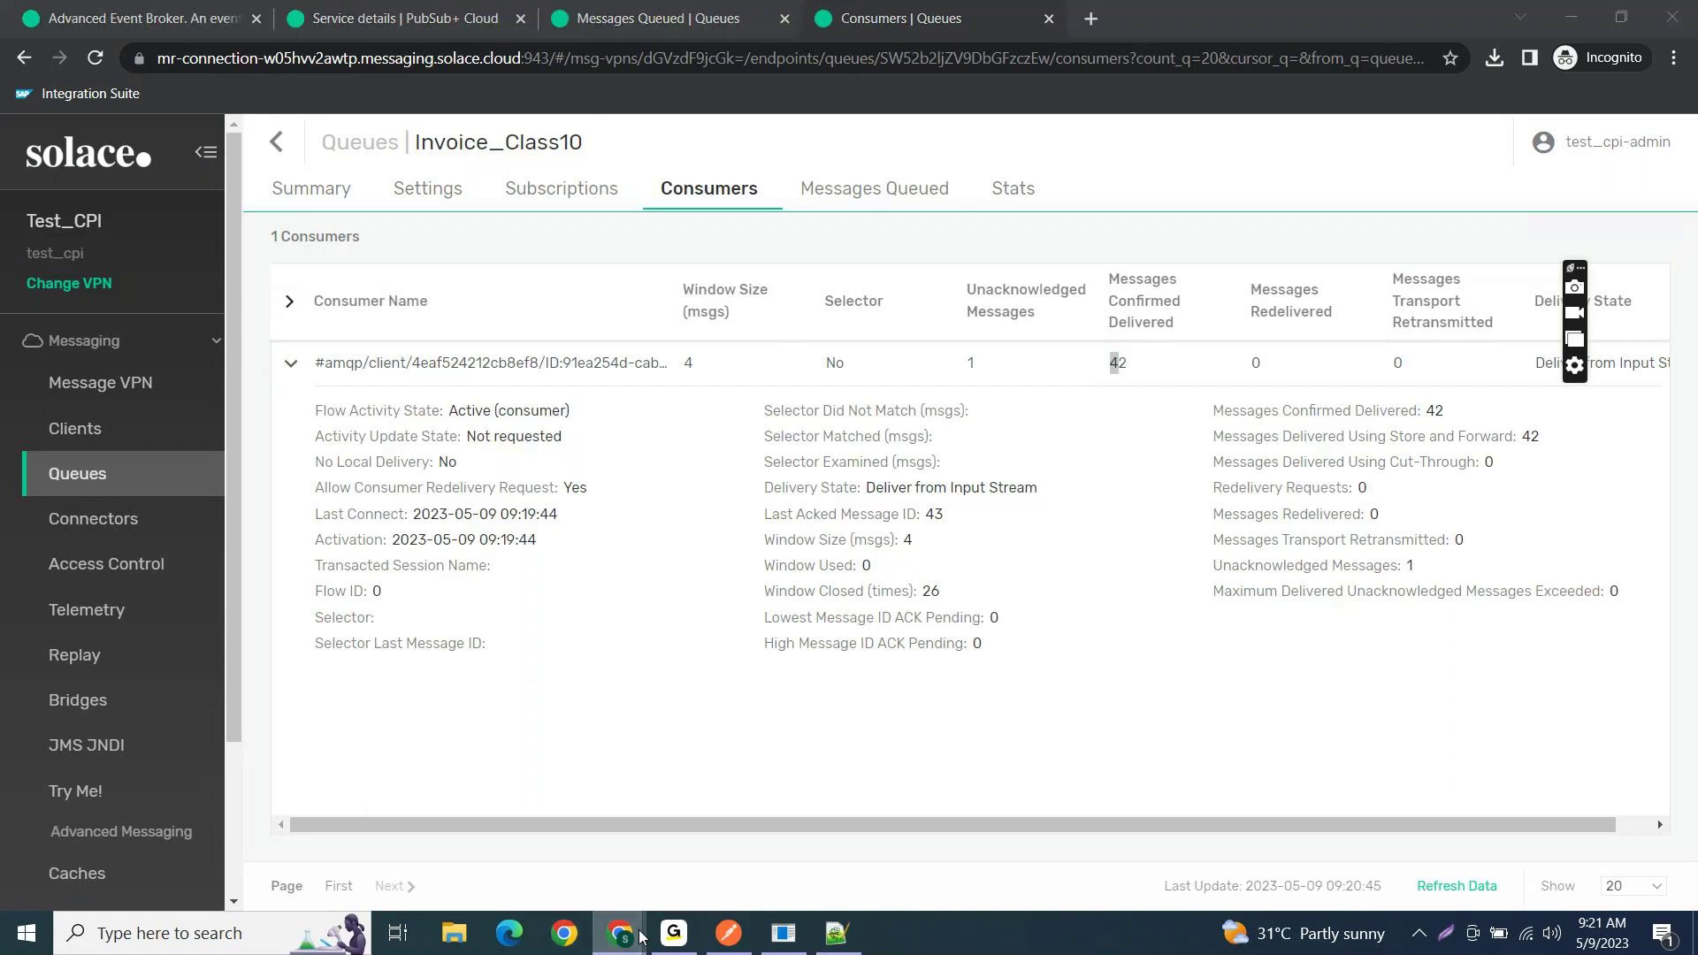
pyautogui.click(495, 885)
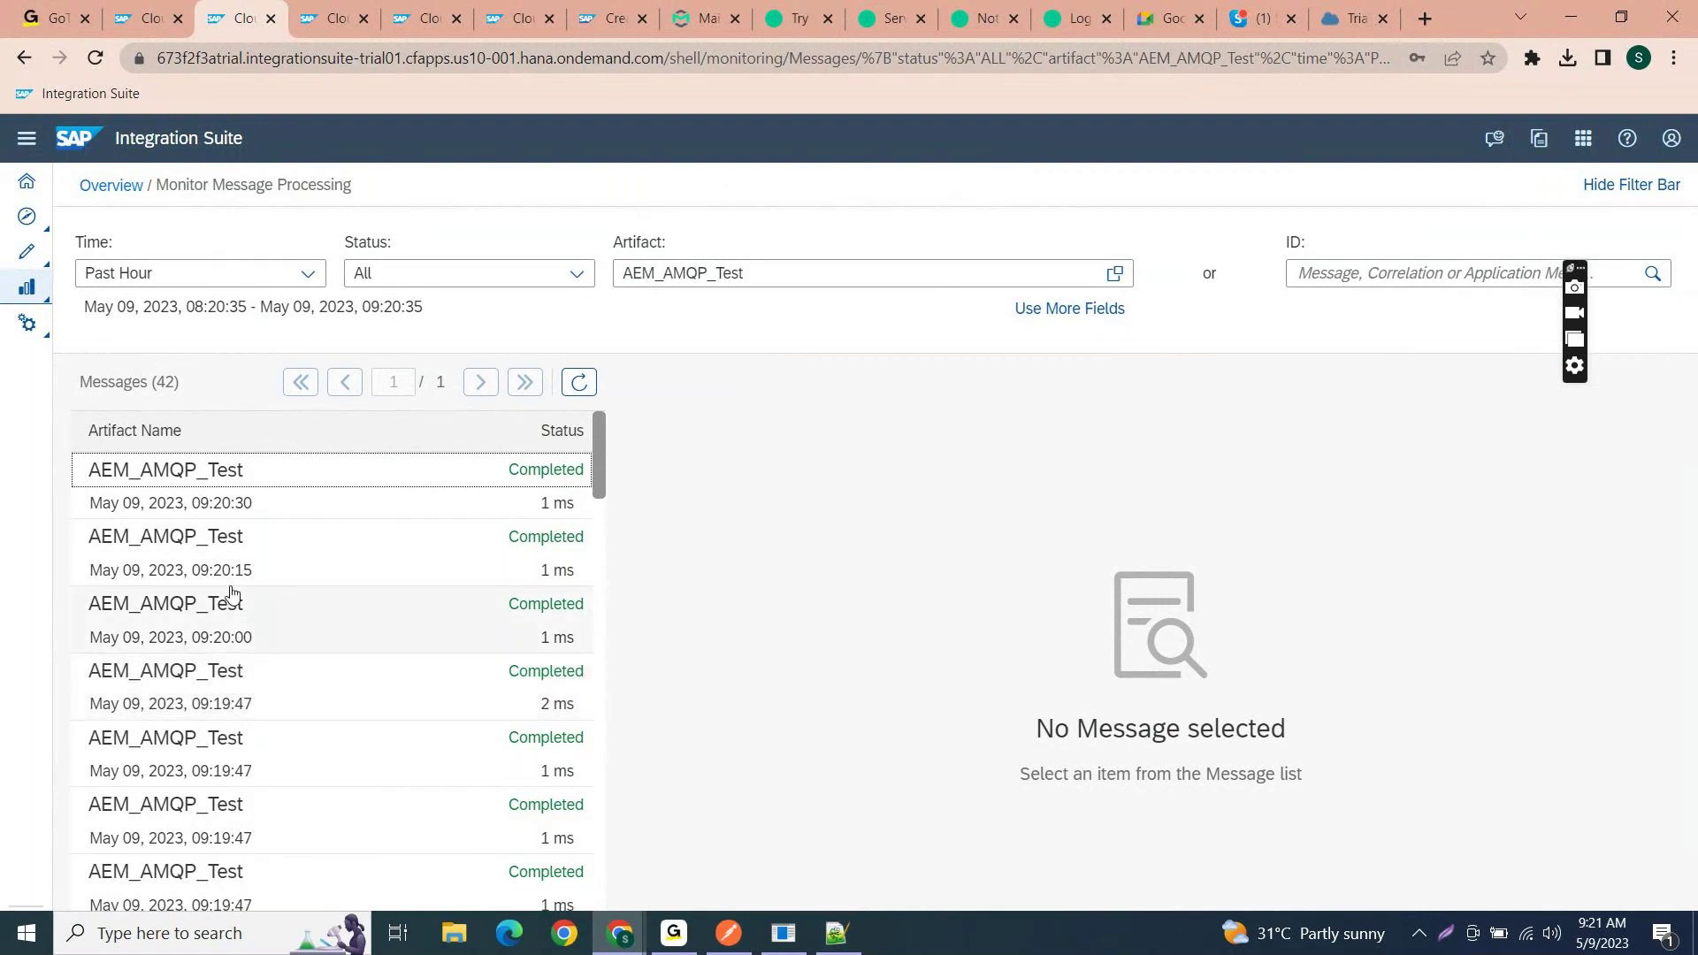
# - Review the 42 completed messages and refresh, growing the list to 47, newest at 09:21:45
pyautogui.scroll(-20, 233, 595)
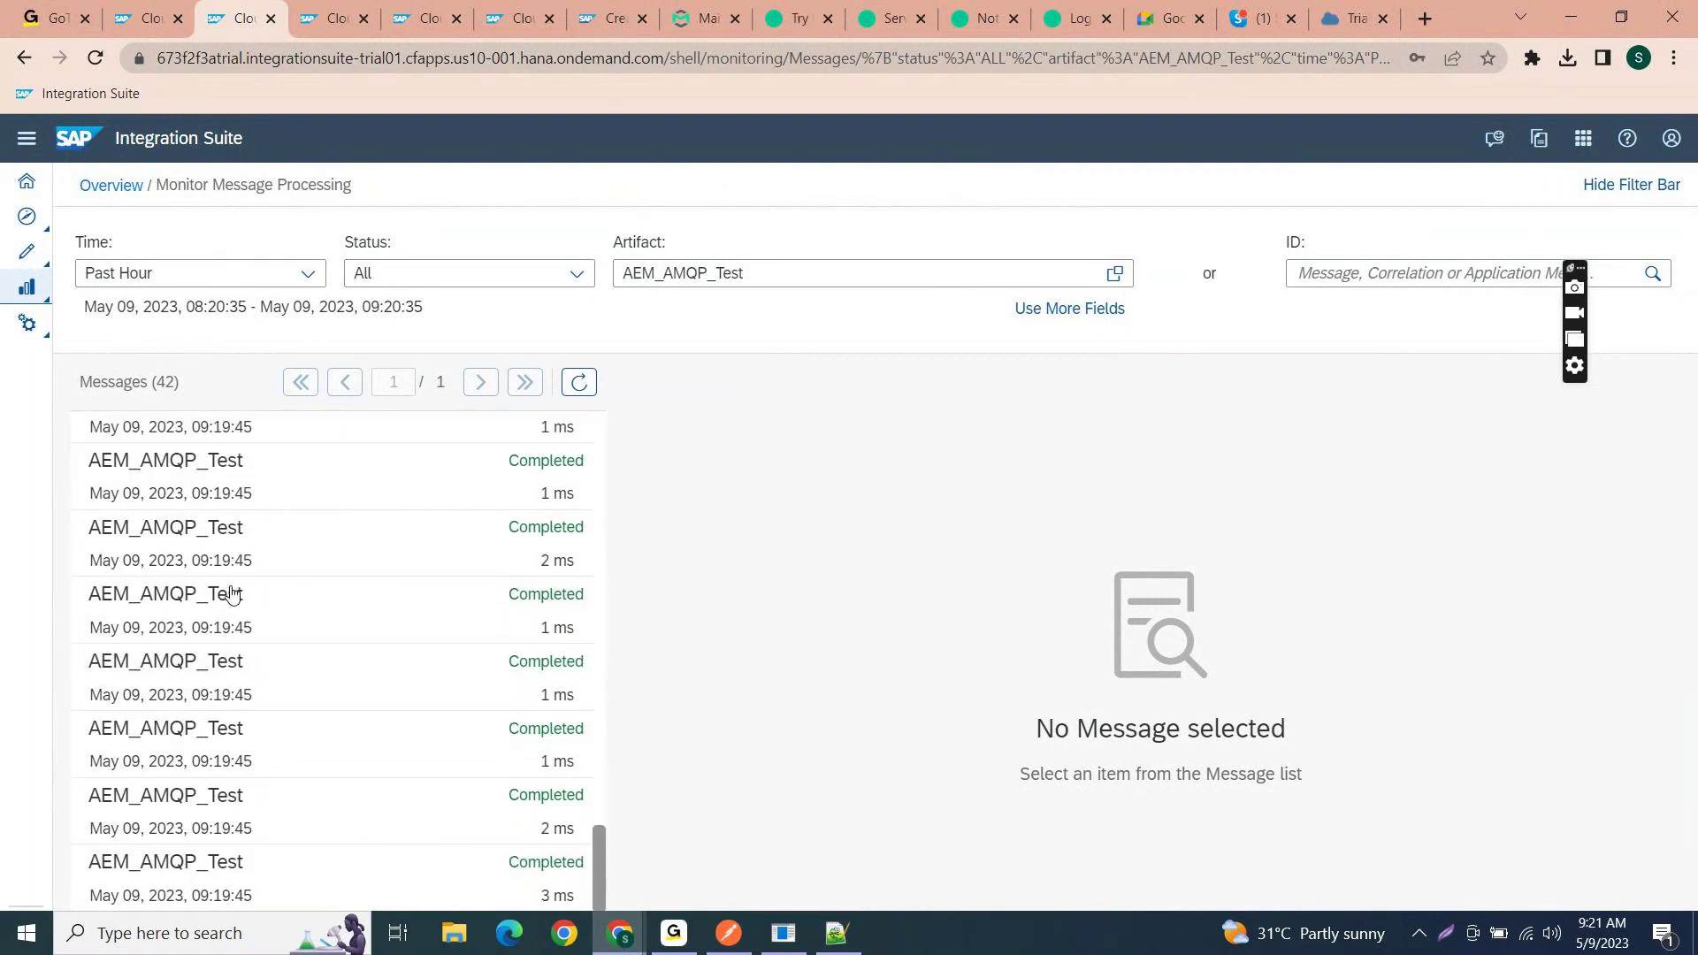
pyautogui.scroll(20, 233, 595)
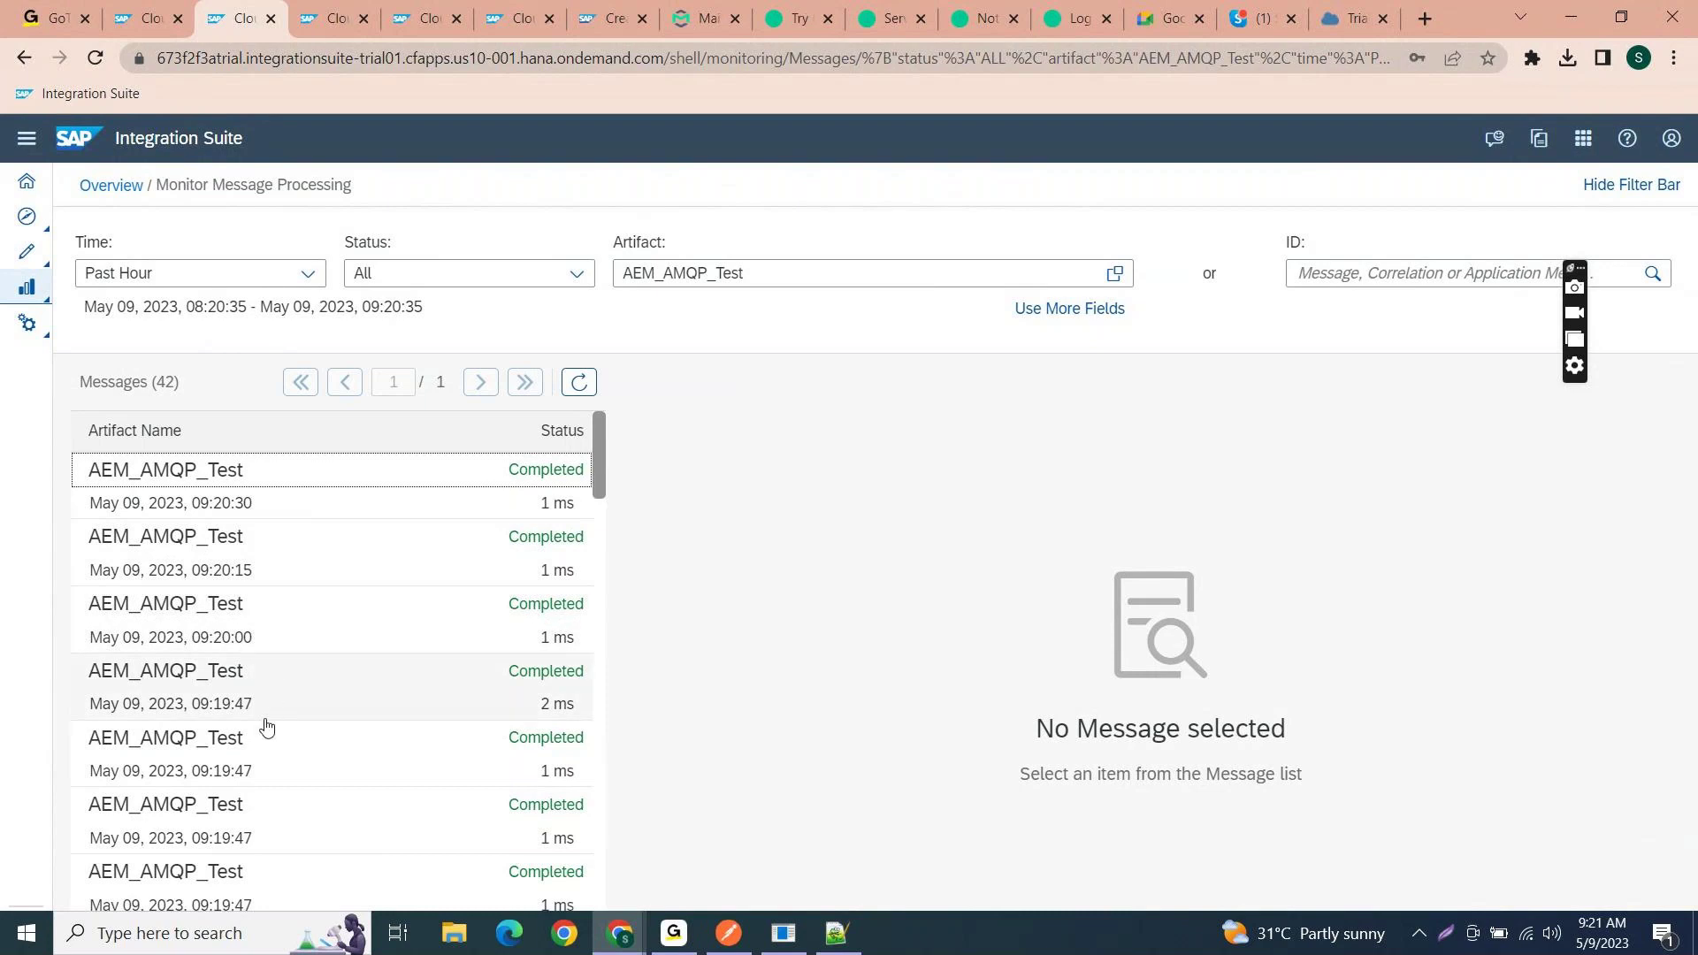
pyautogui.scroll(-3, 260, 788)
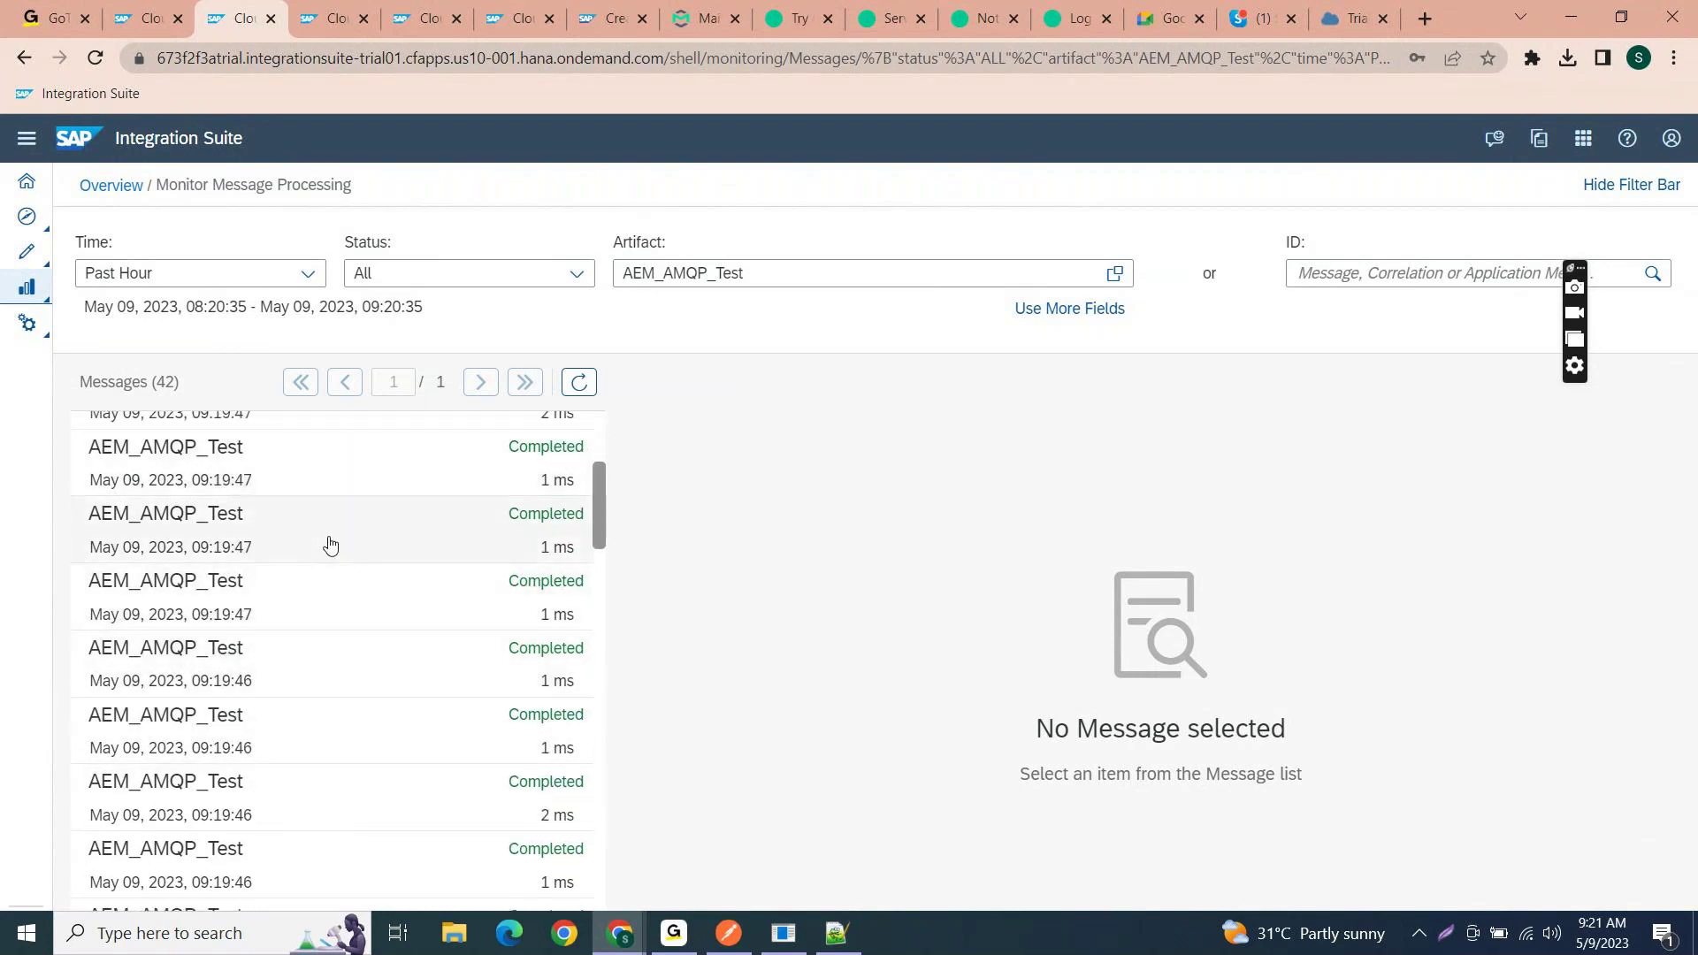
pyautogui.scroll(1, 330, 542)
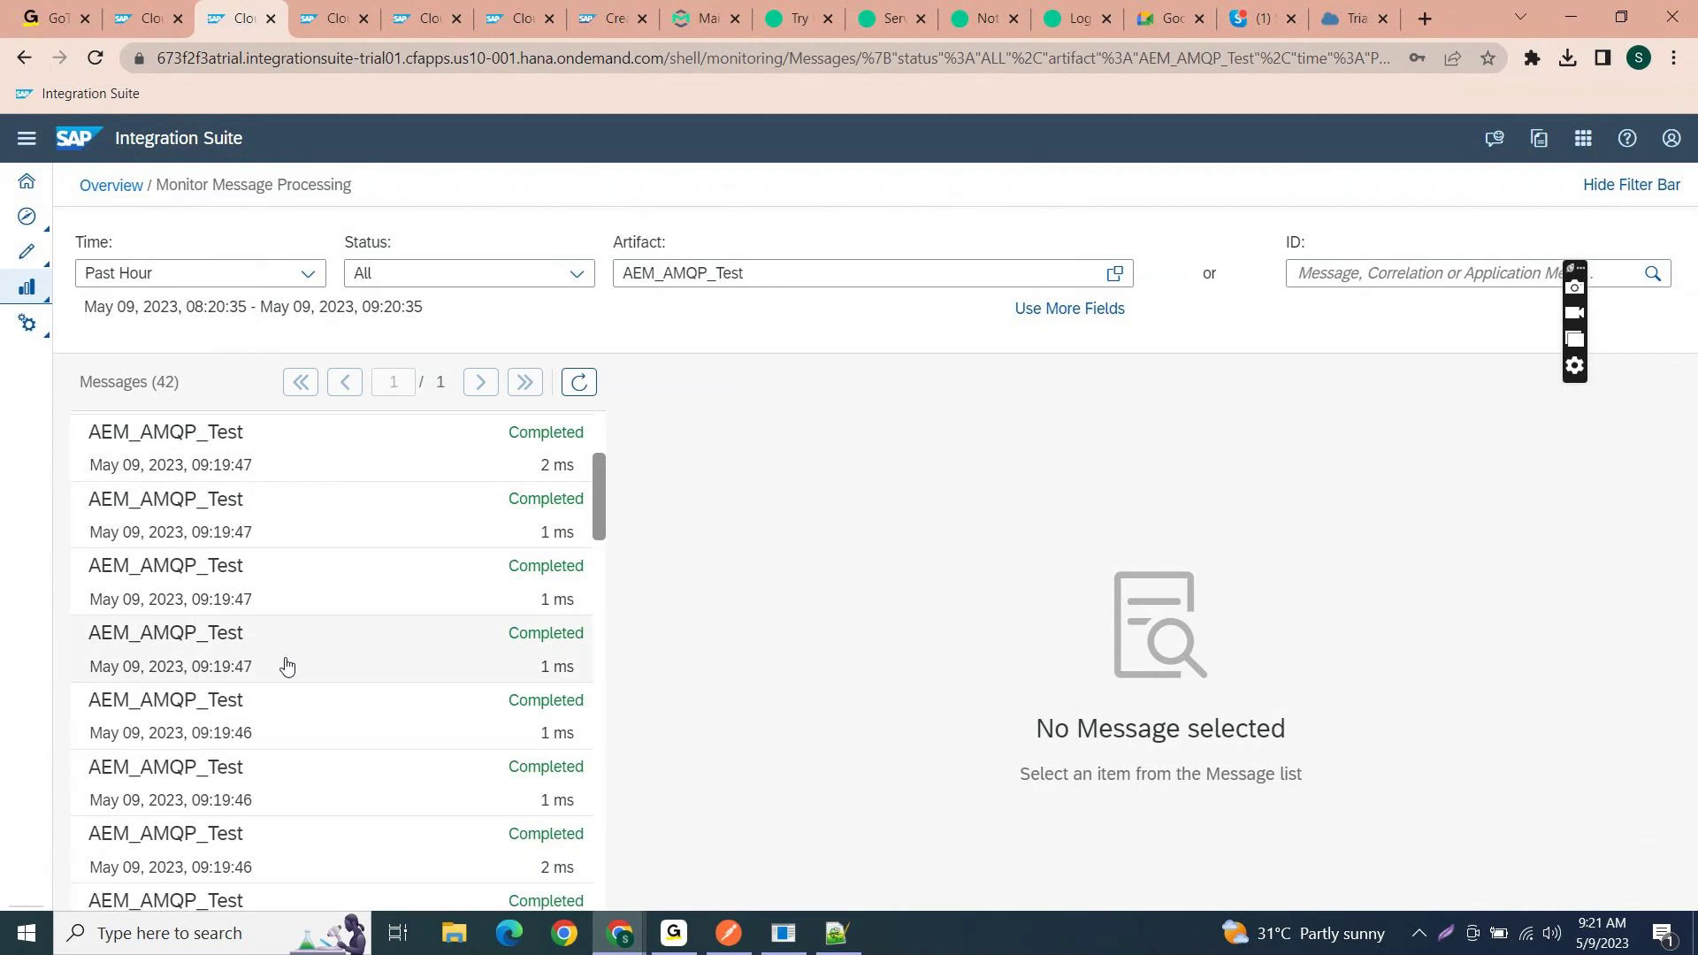
pyautogui.scroll(1, 287, 650)
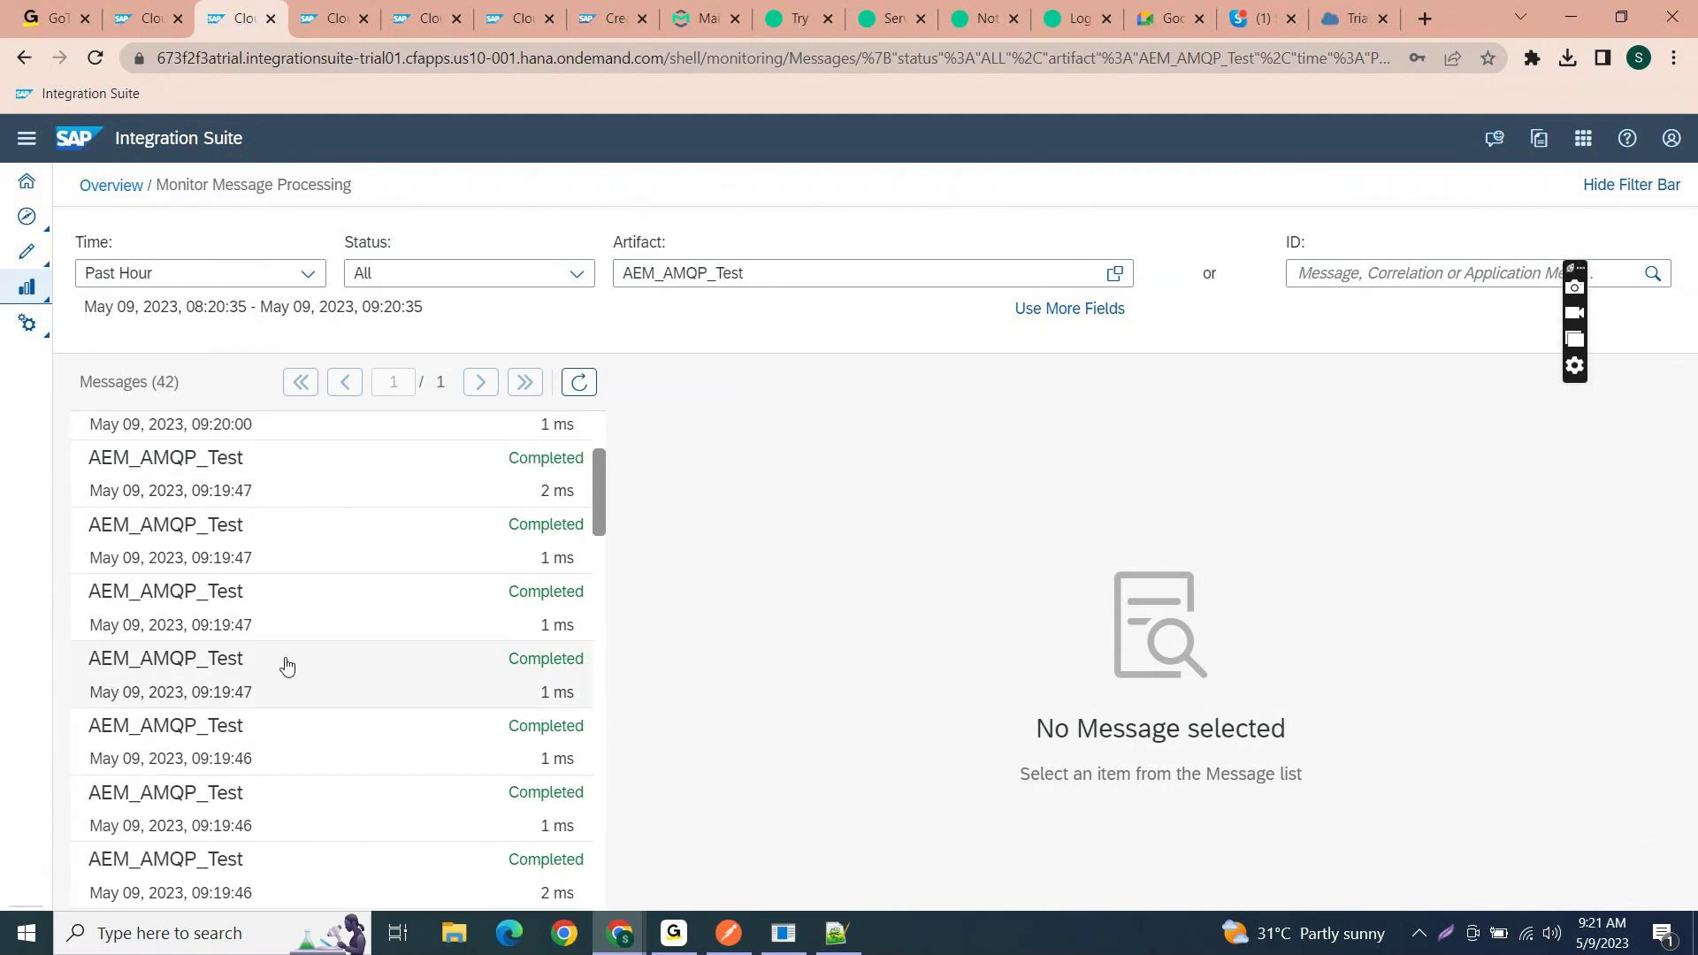
pyautogui.scroll(-5, 288, 665)
pyautogui.scroll(-10, 287, 665)
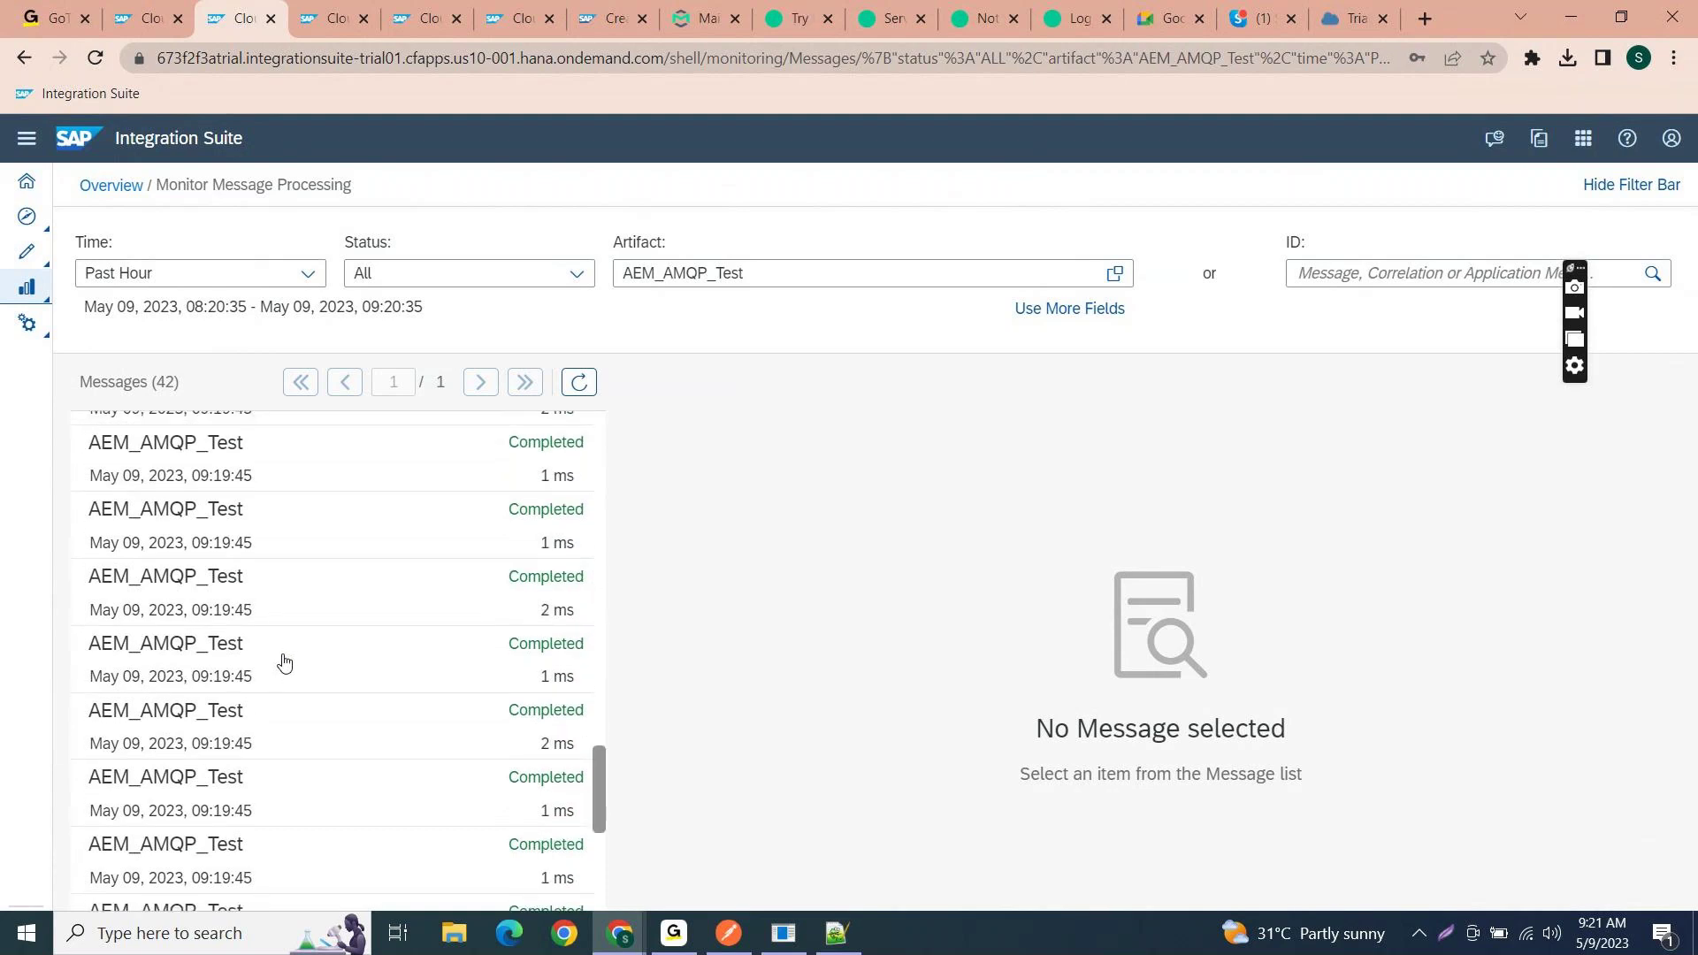
pyautogui.scroll(-2, 287, 665)
pyautogui.scroll(20, 283, 662)
pyautogui.scroll(2, 284, 662)
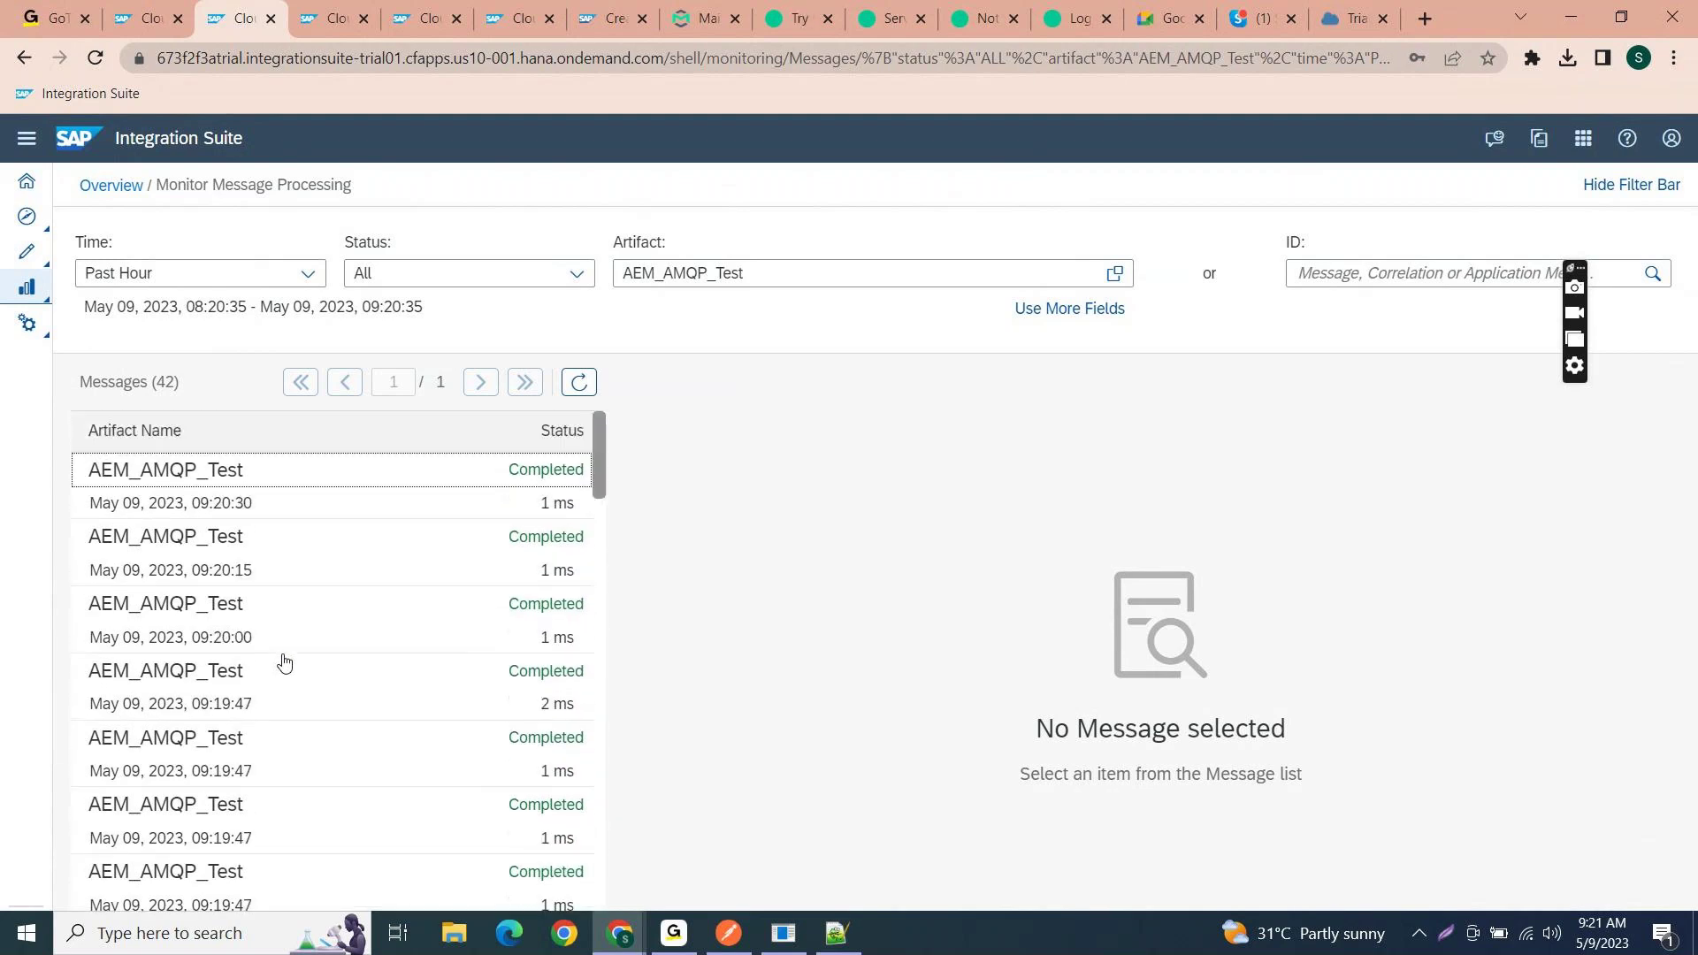
pyautogui.click(579, 382)
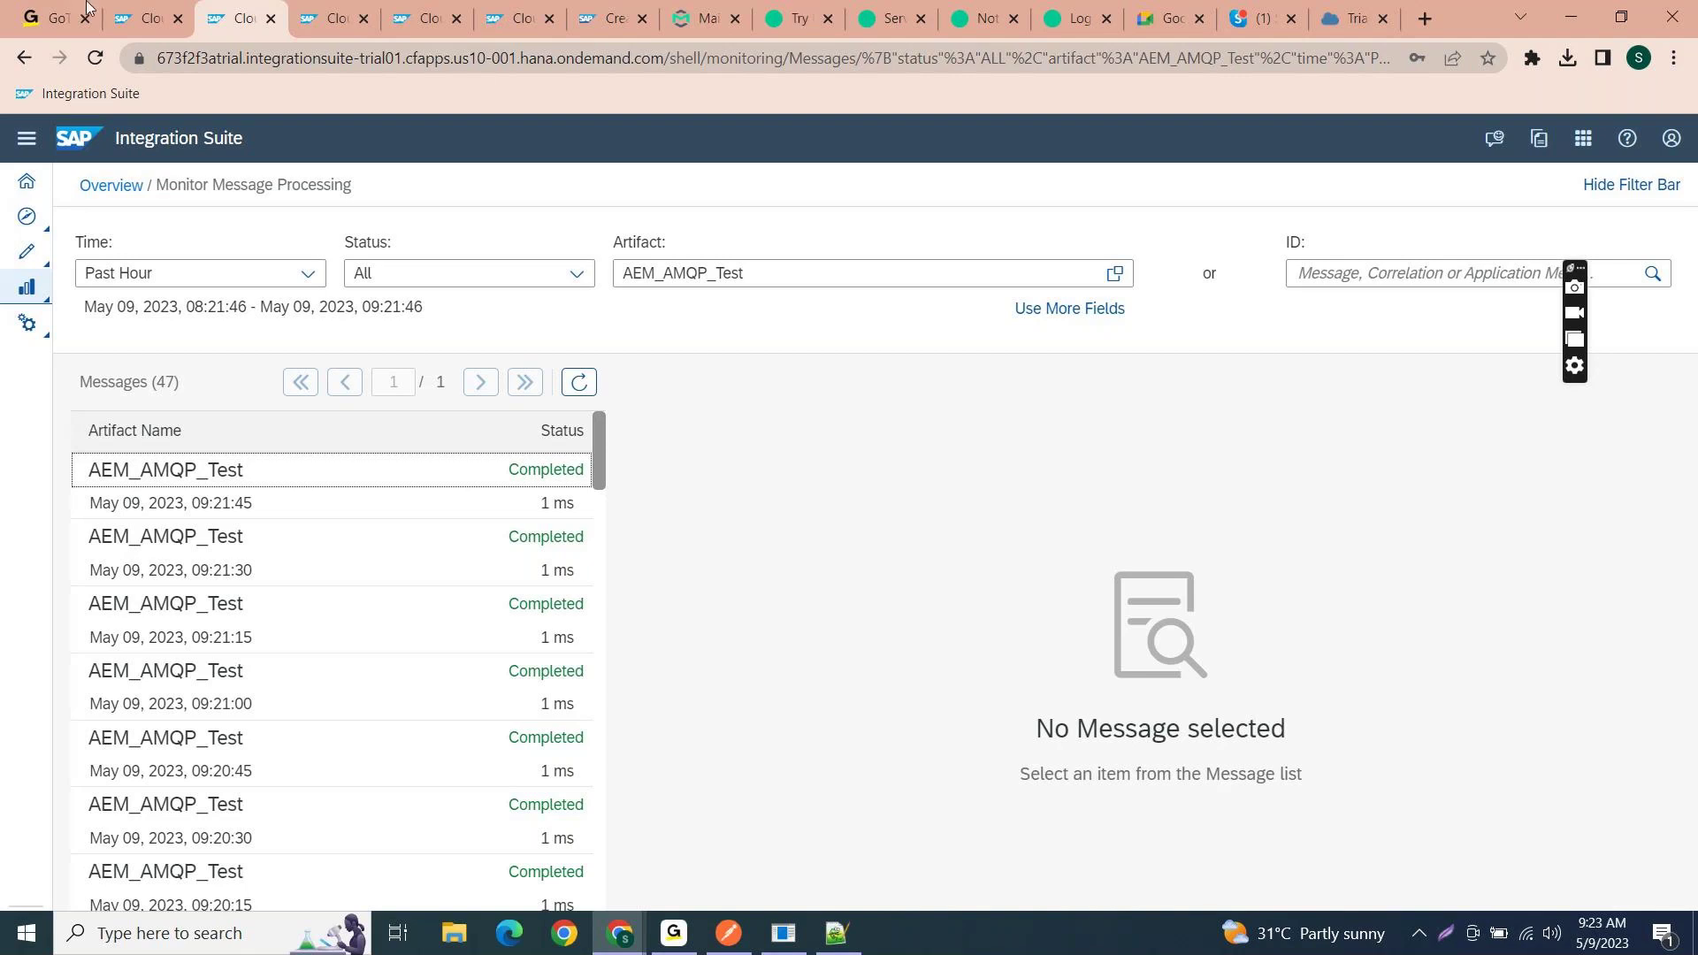
# - Return to the AEM_AMQP_Test iflow editor showing the AMQP sender on queue Invoice_Class10
pyautogui.moveTo(138, 7)
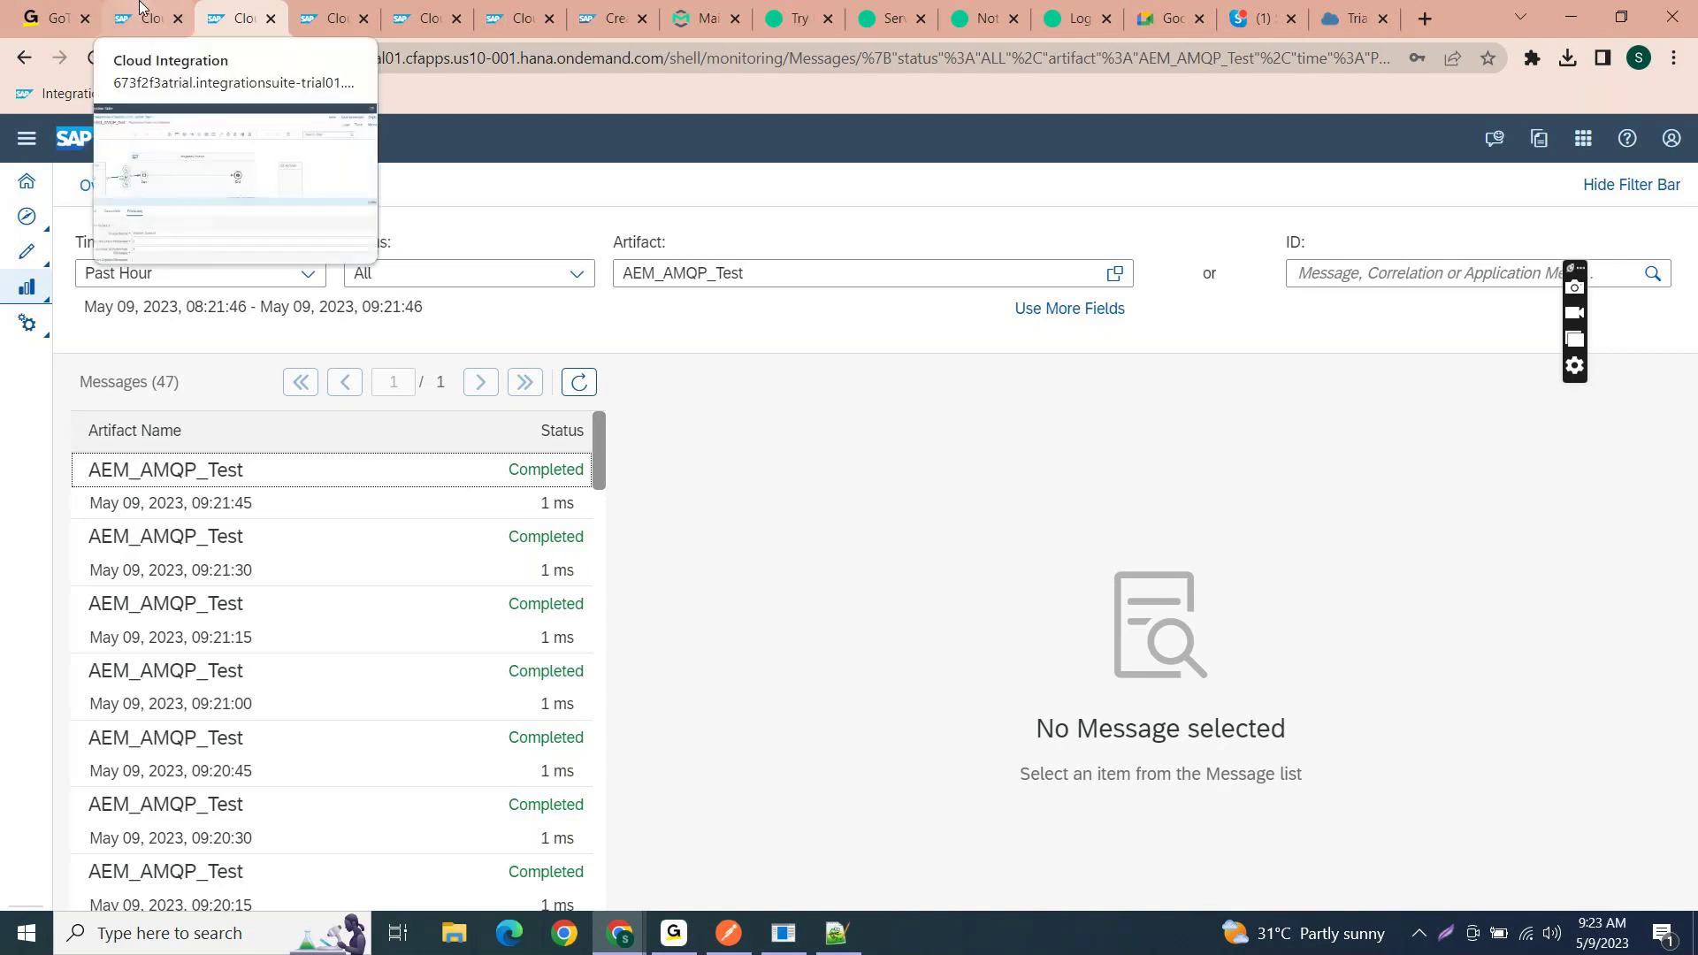
pyautogui.click(139, 7)
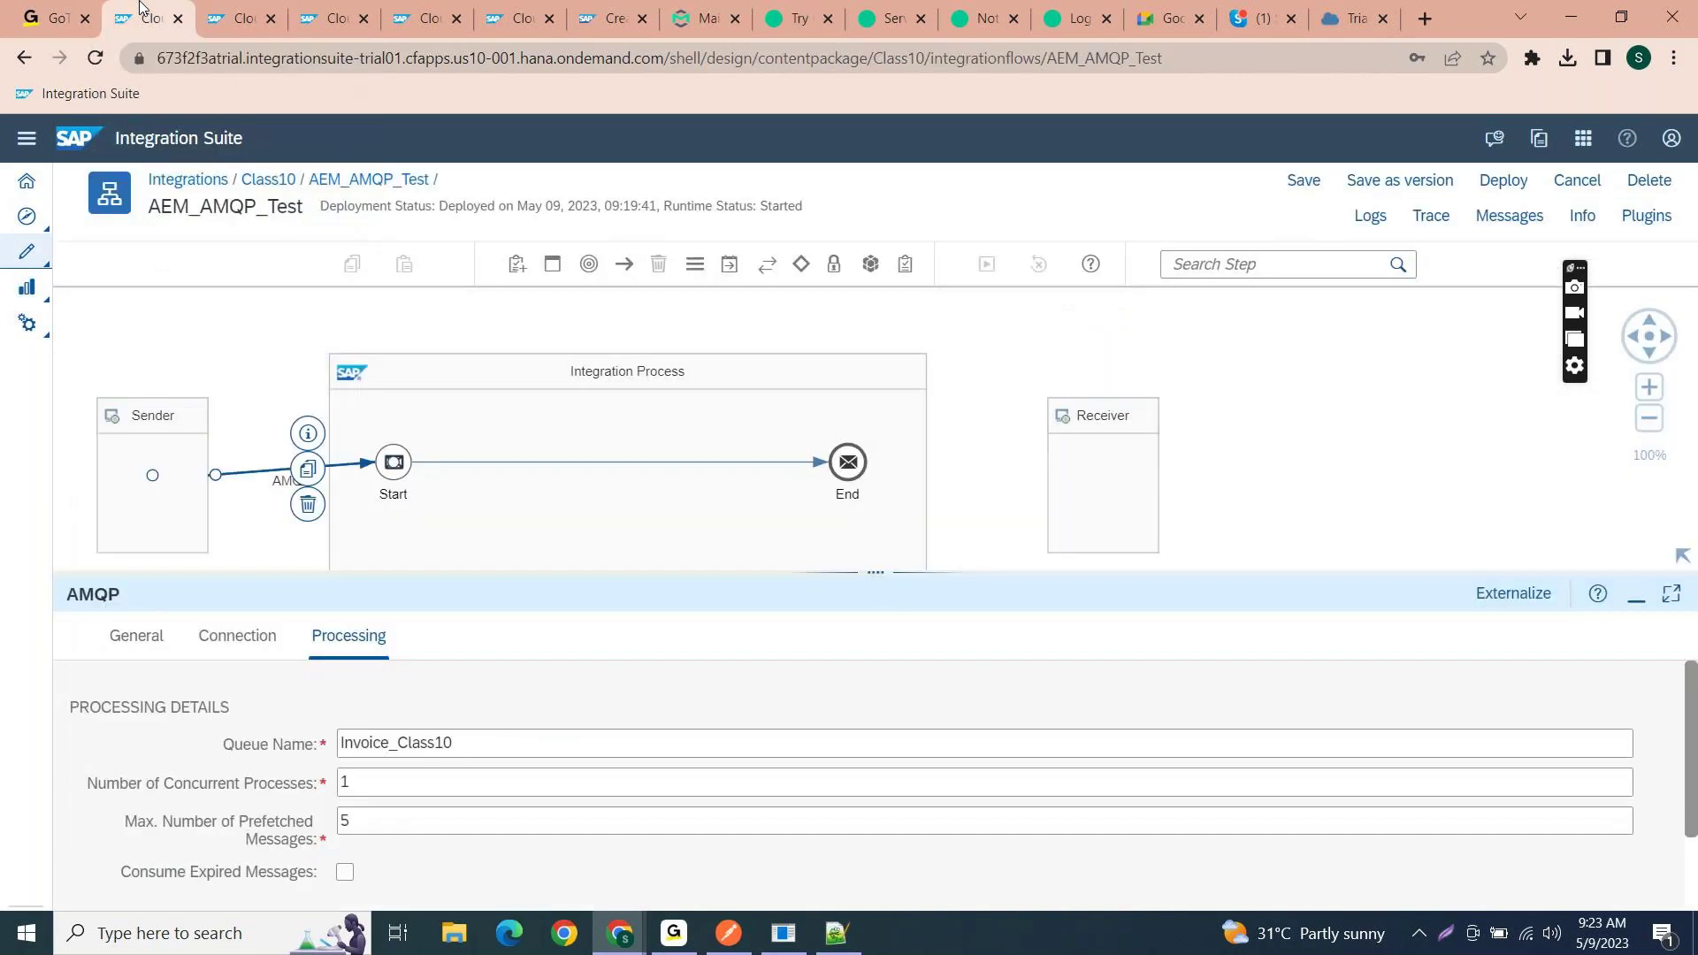
pyautogui.hotkey('alt', 'Tab')
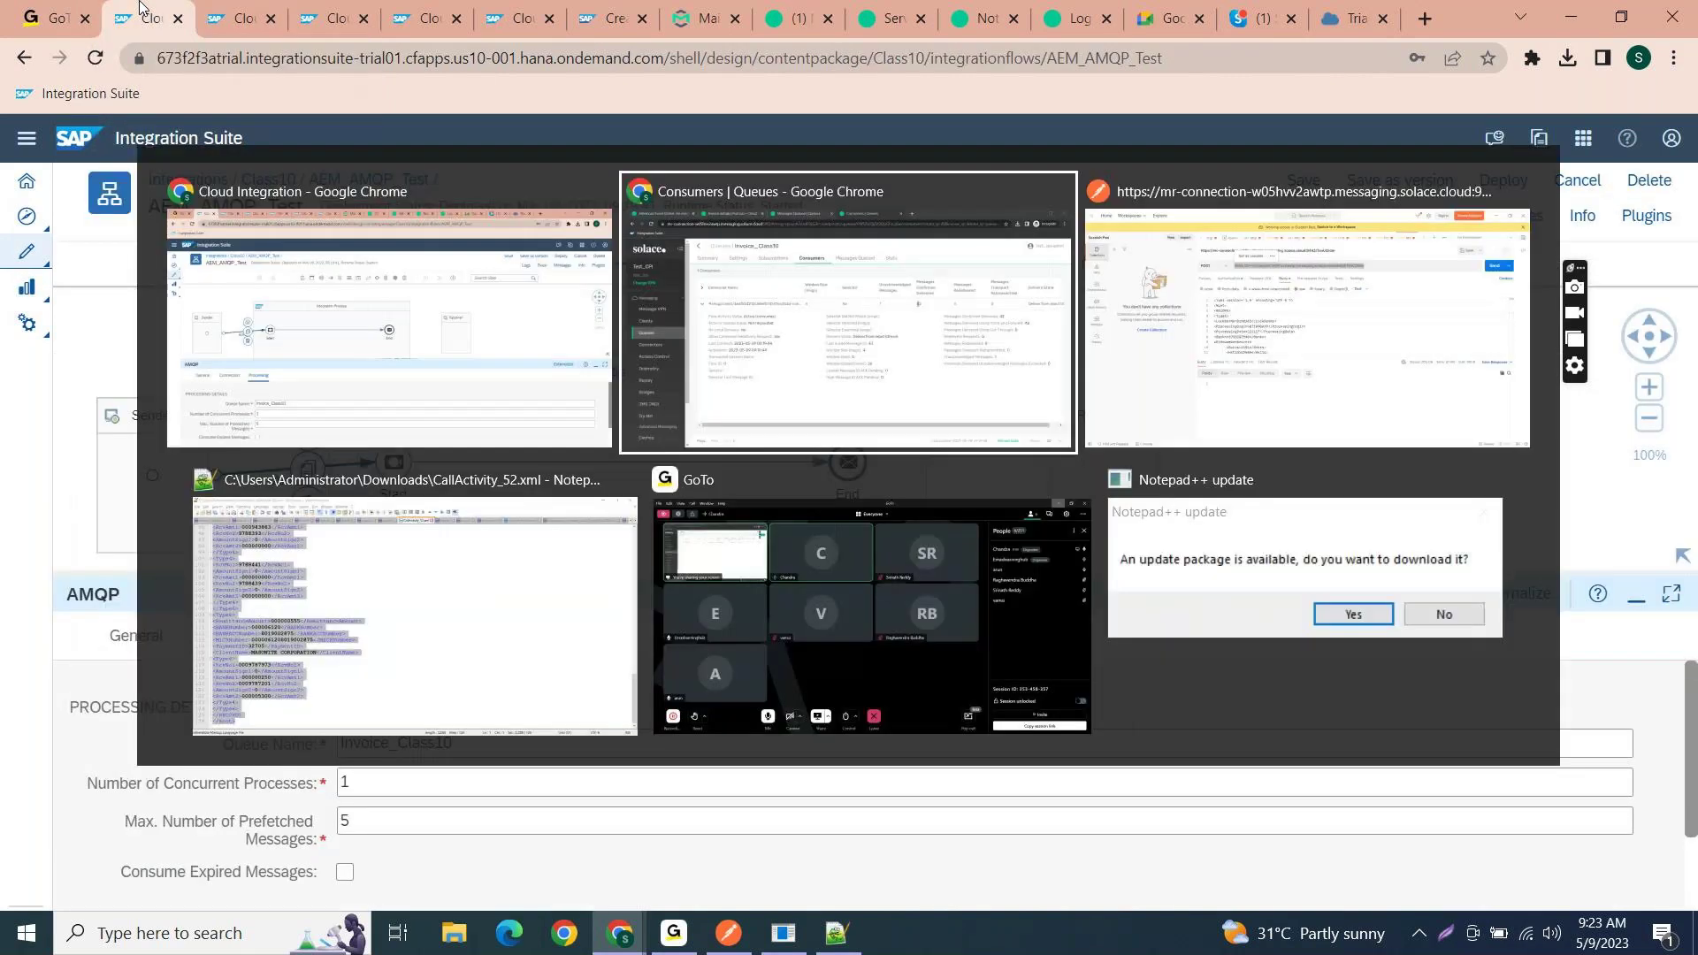
pyautogui.hotkey('alt', 'Tab')
pyautogui.hotkey('alt', 'Tab')
pyautogui.hotkey('alt', 'Tab')
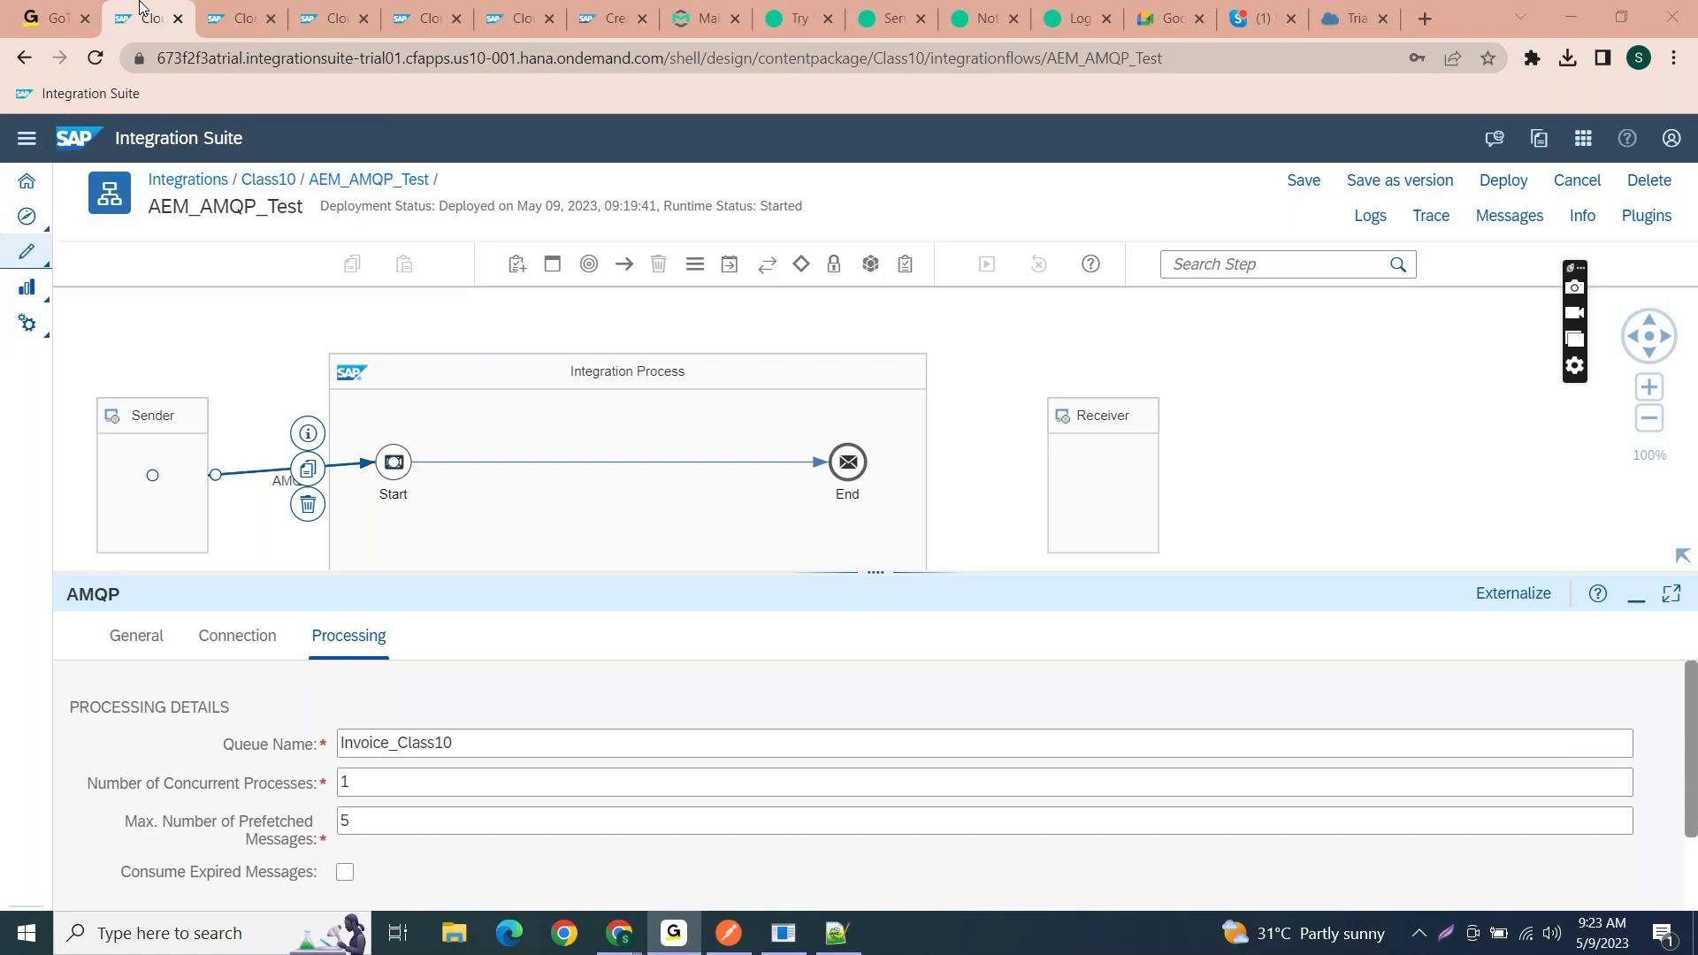
pyautogui.hotkey('alt', 'Tab')
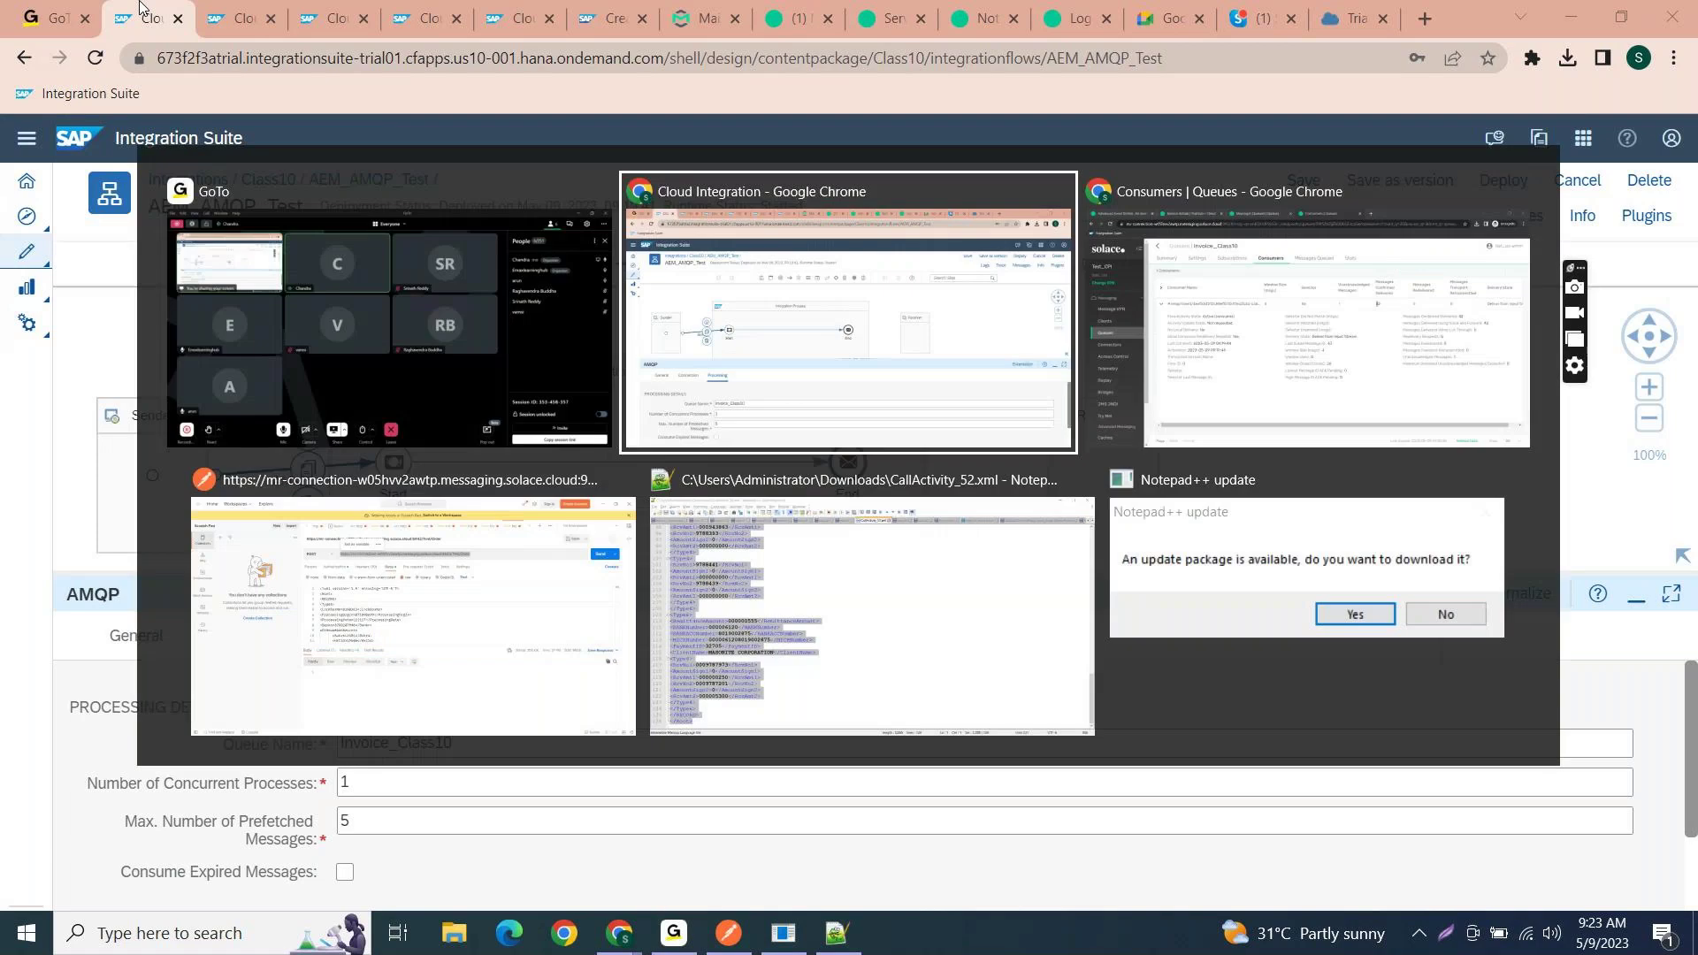
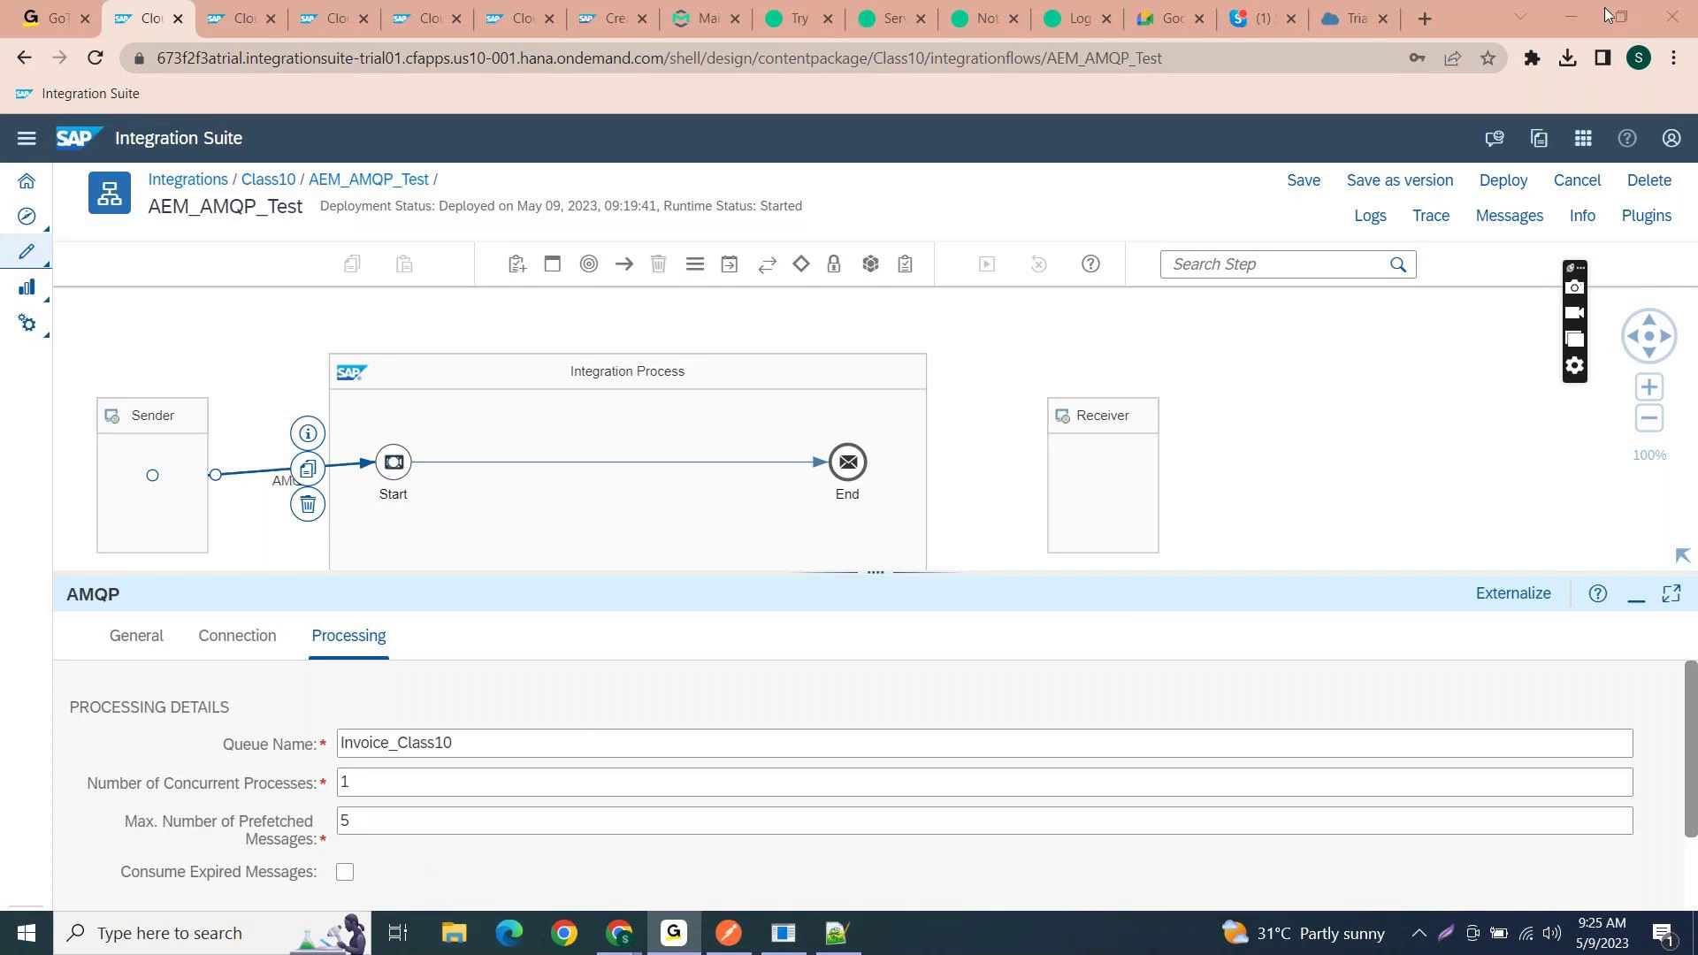
# - Show Invoice_Class10's subscriptions in Solace: Test/Class10, Test/Invoice and Test/Order
pyautogui.click(1578, 7)
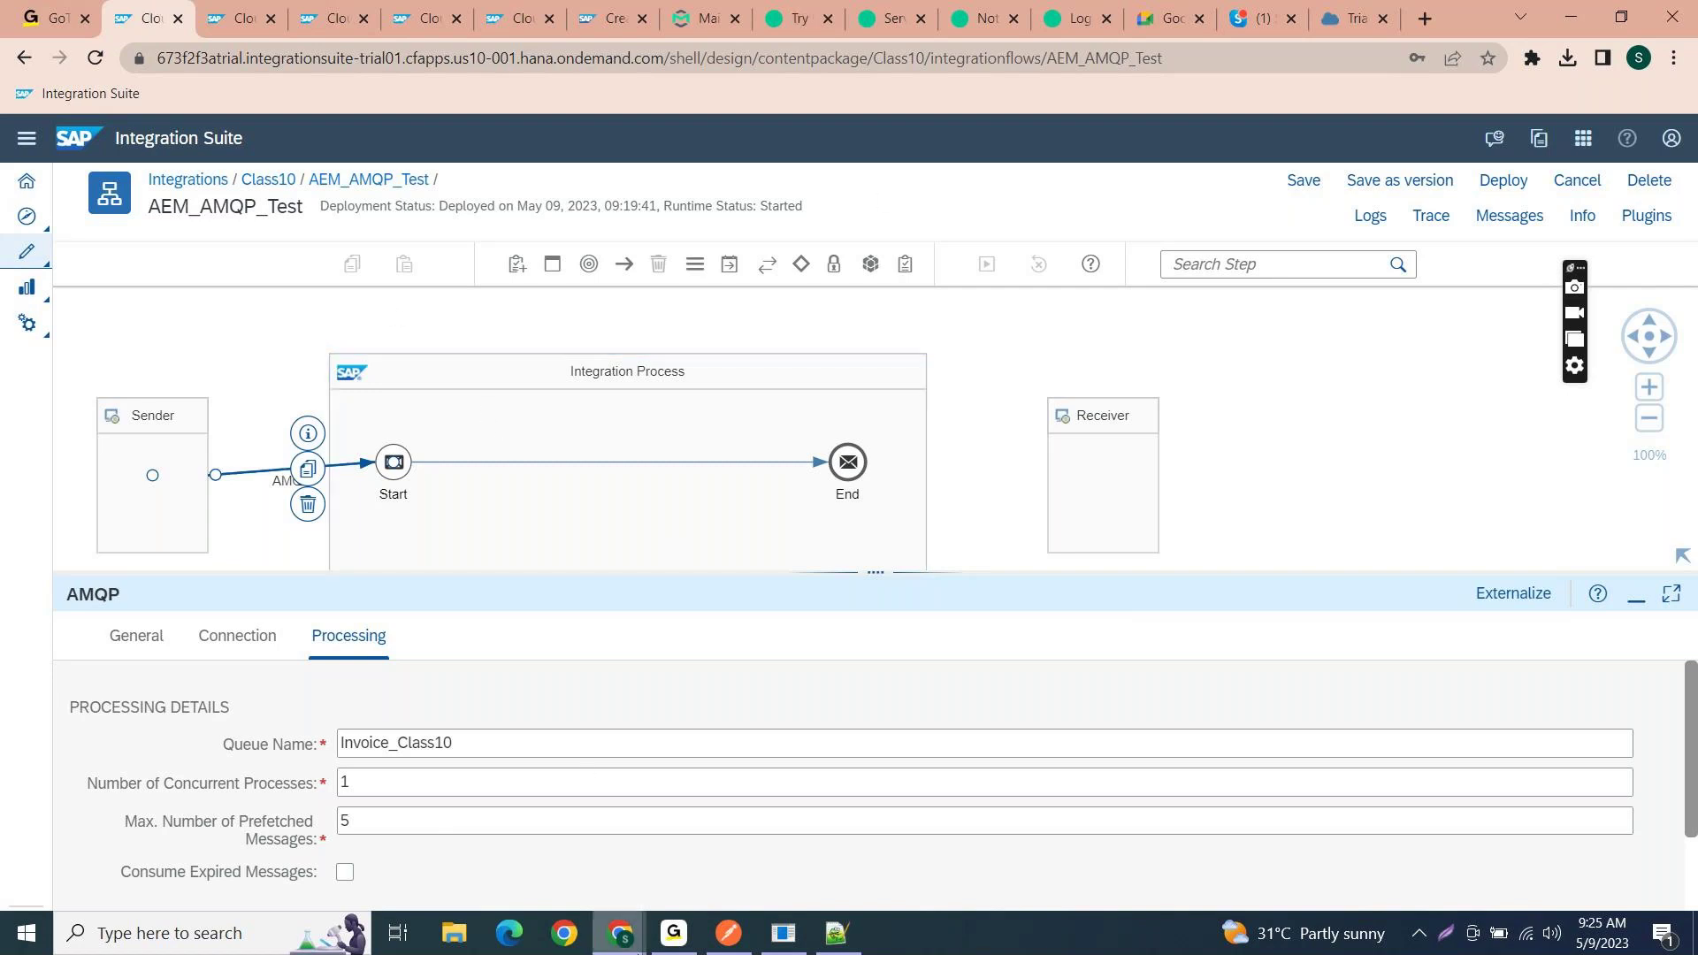
pyautogui.moveTo(636, 950)
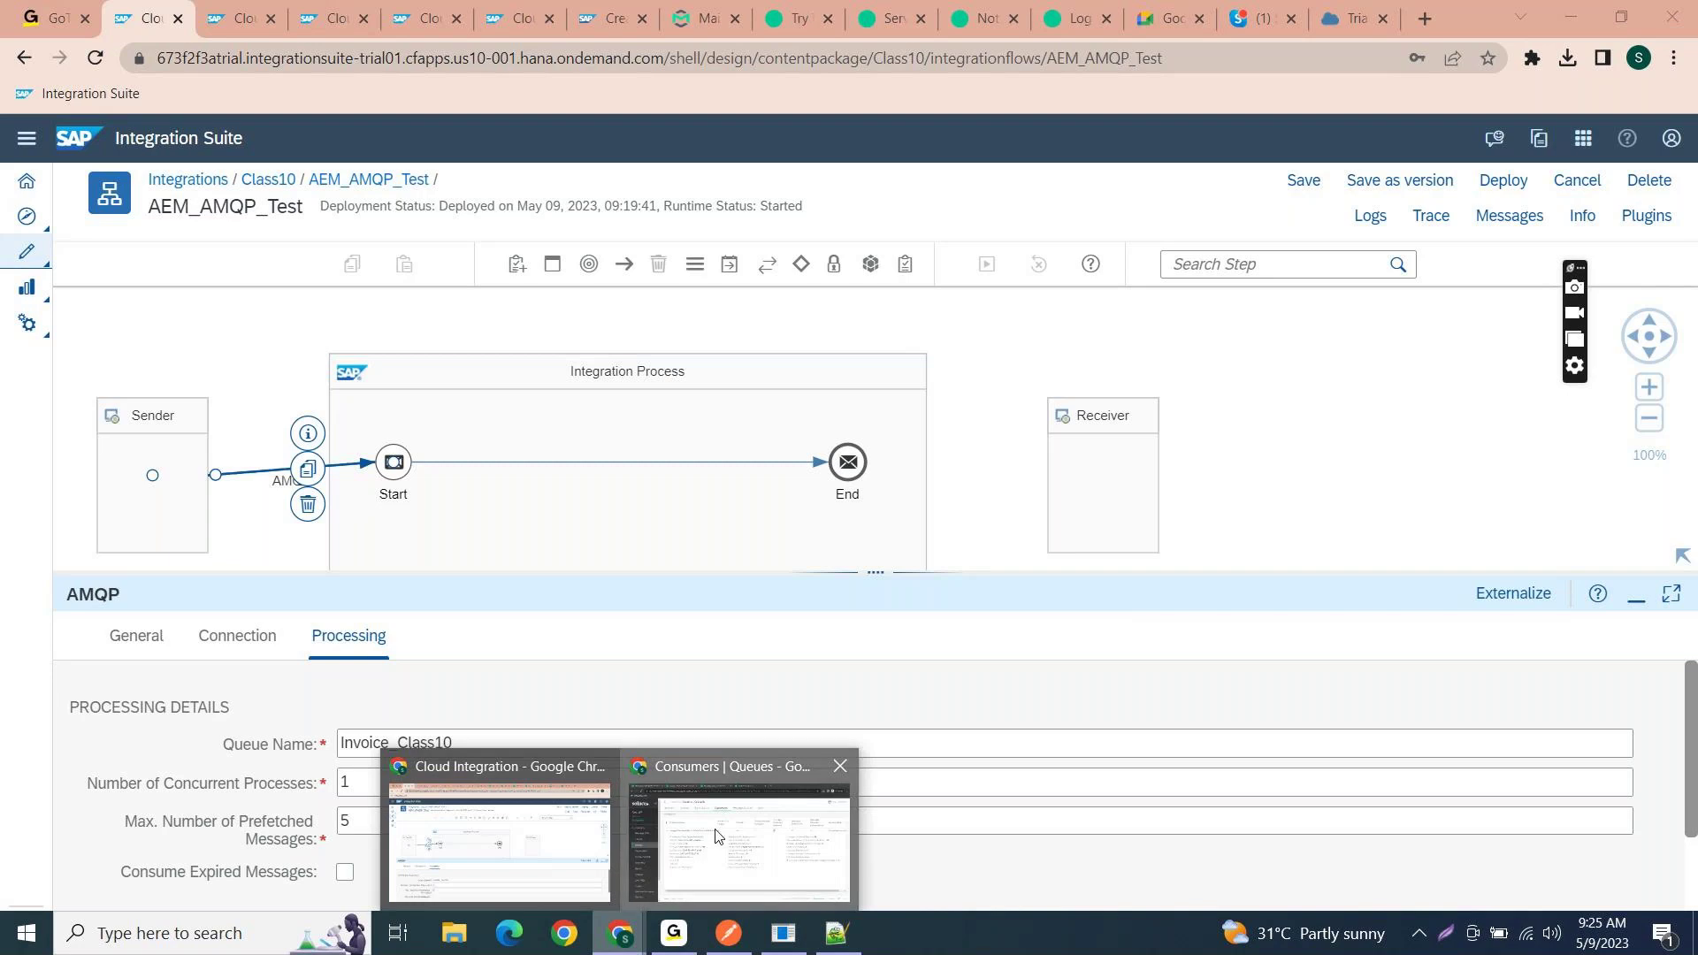
pyautogui.click(719, 837)
pyautogui.click(446, 184)
pyautogui.click(524, 188)
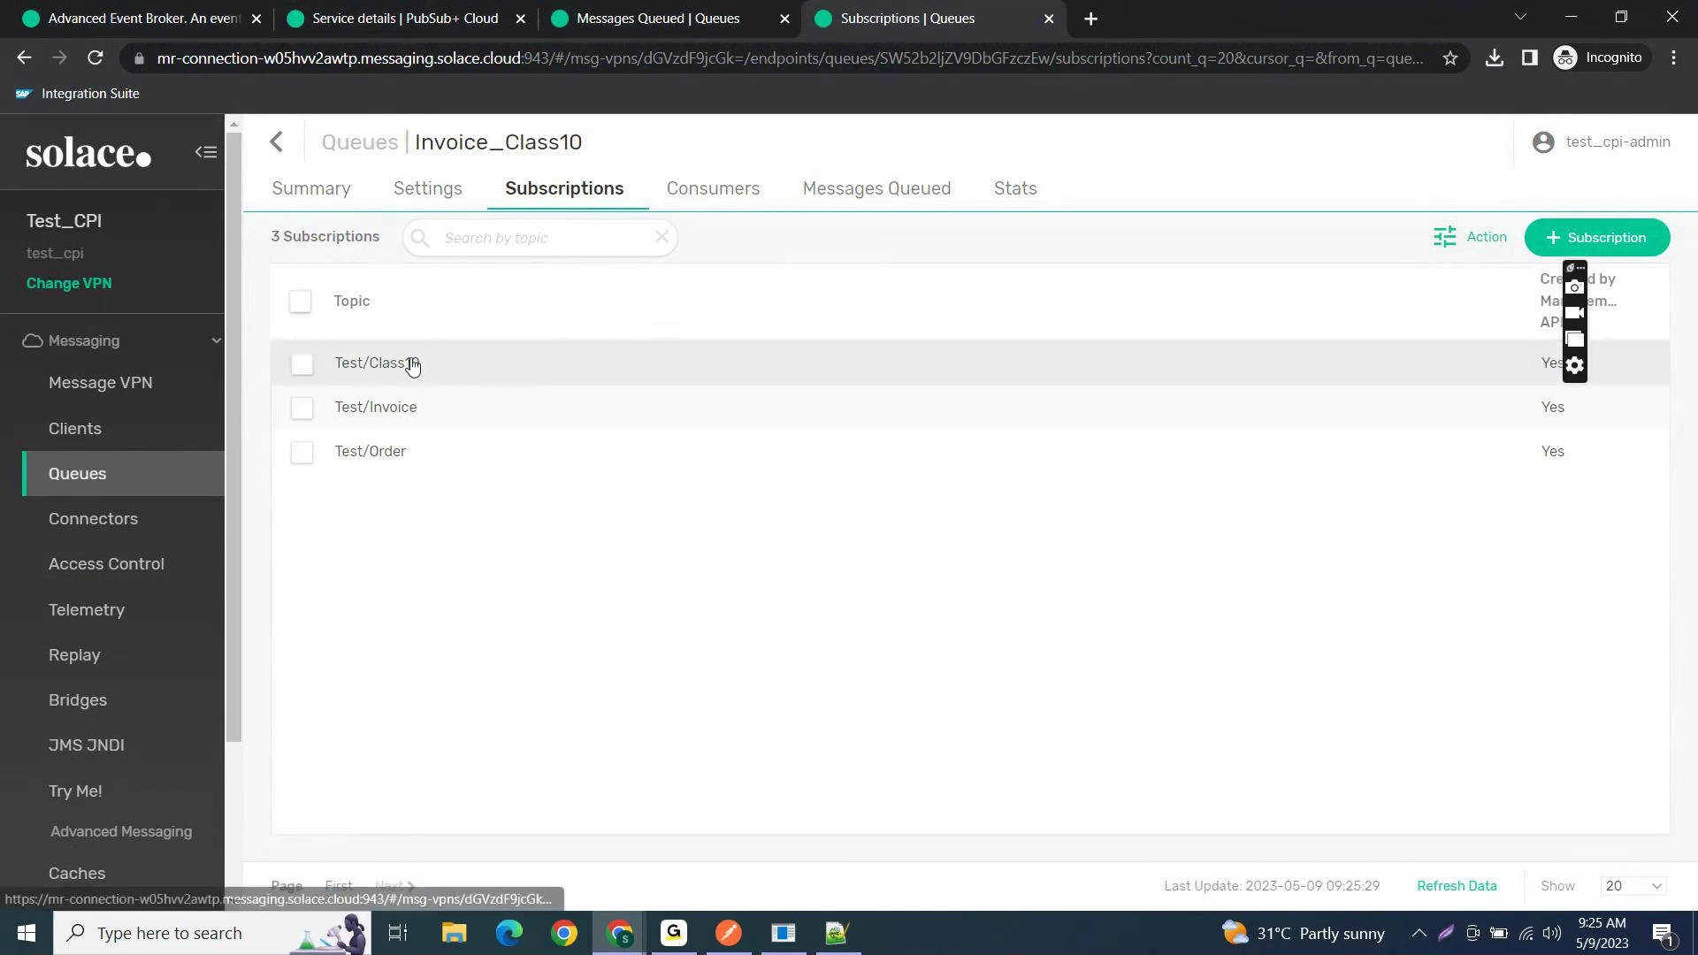
pyautogui.moveTo(421, 416); pyautogui.dragTo(340, 423)
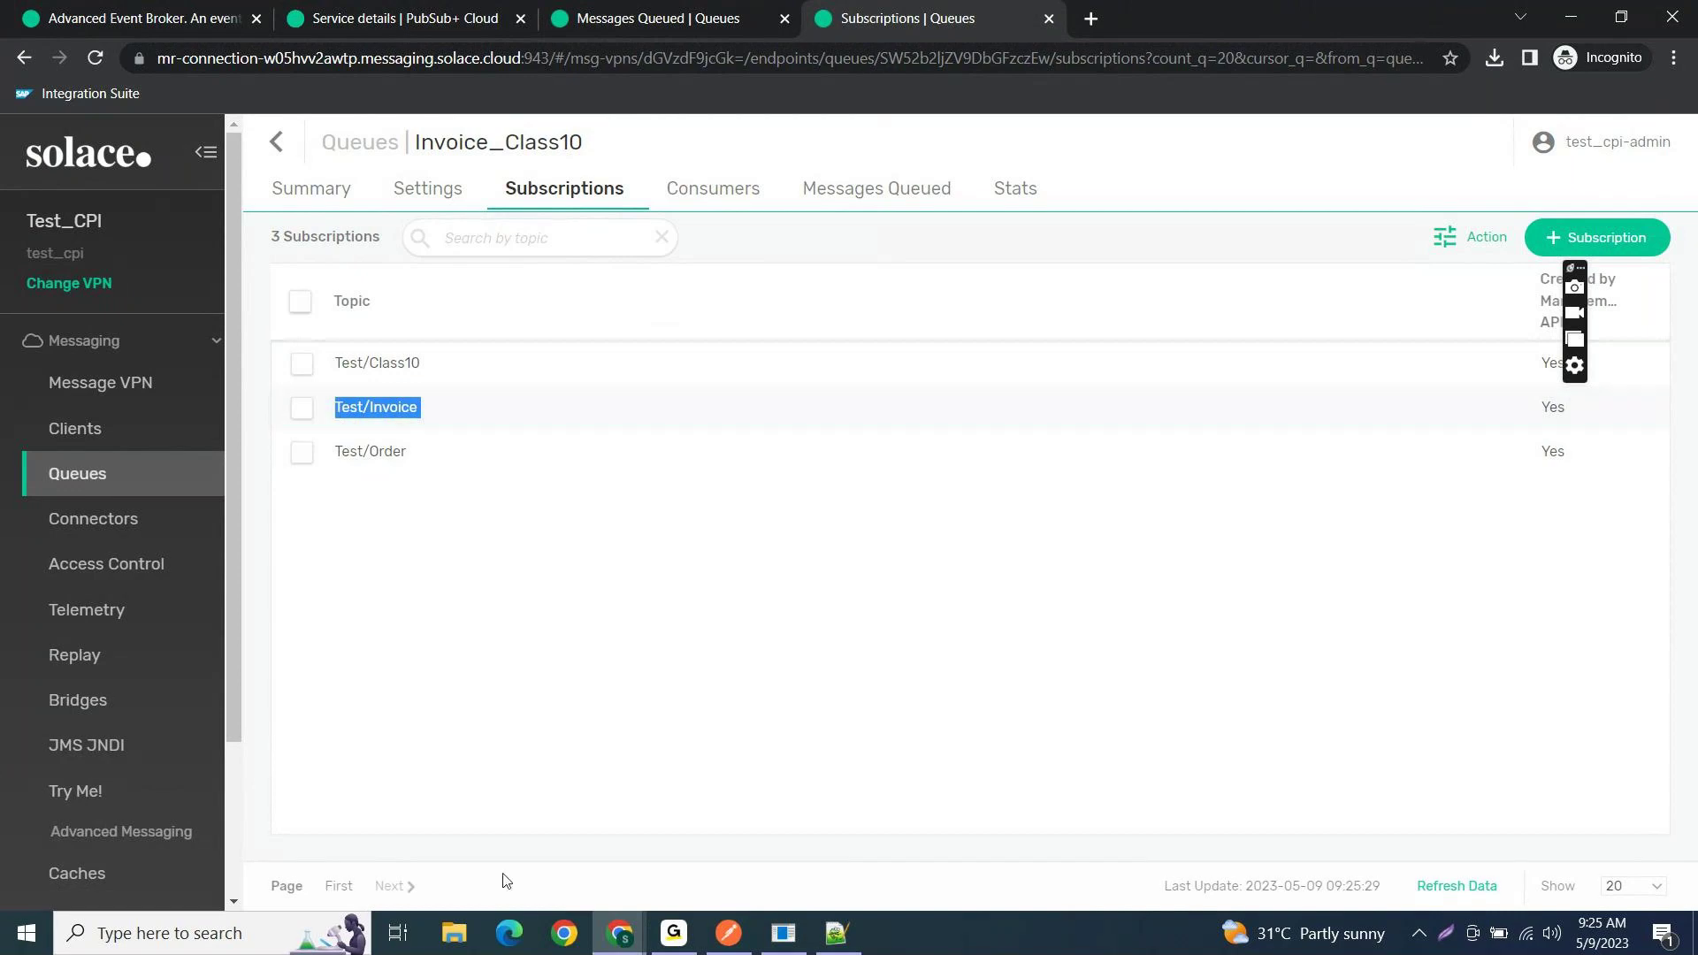
# - Dismiss the Chrome profile chooser and return to the Cloud Integration window
pyautogui.click(564, 933)
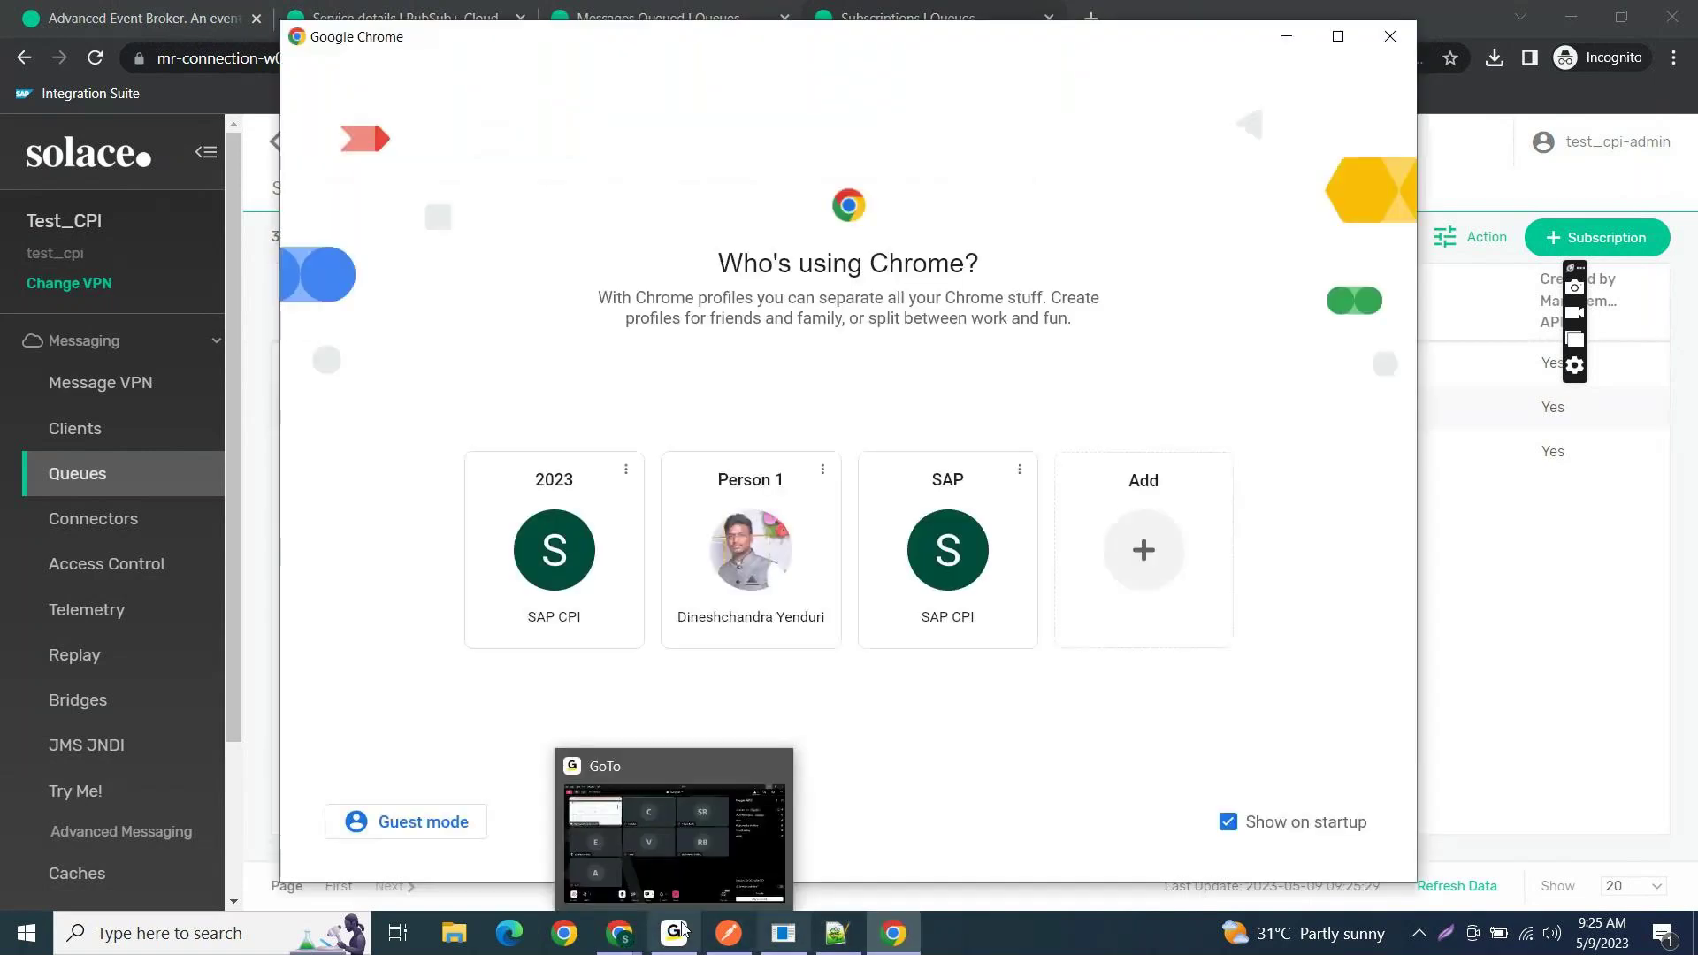
pyautogui.click(1390, 36)
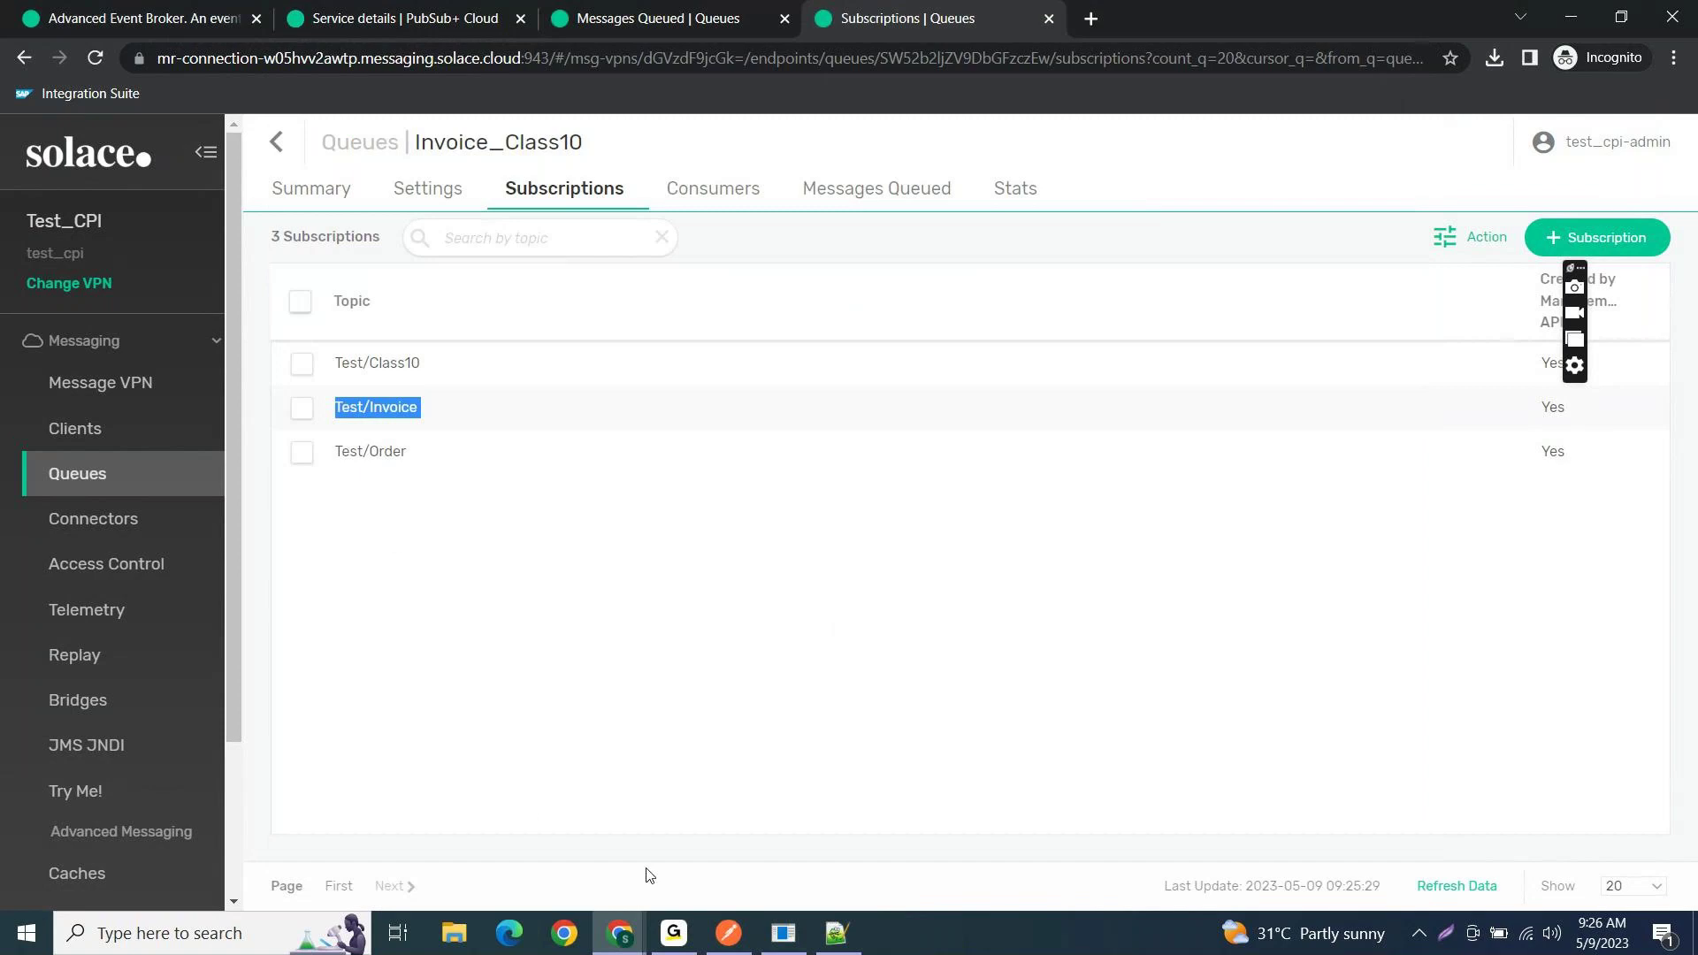
pyautogui.click(619, 932)
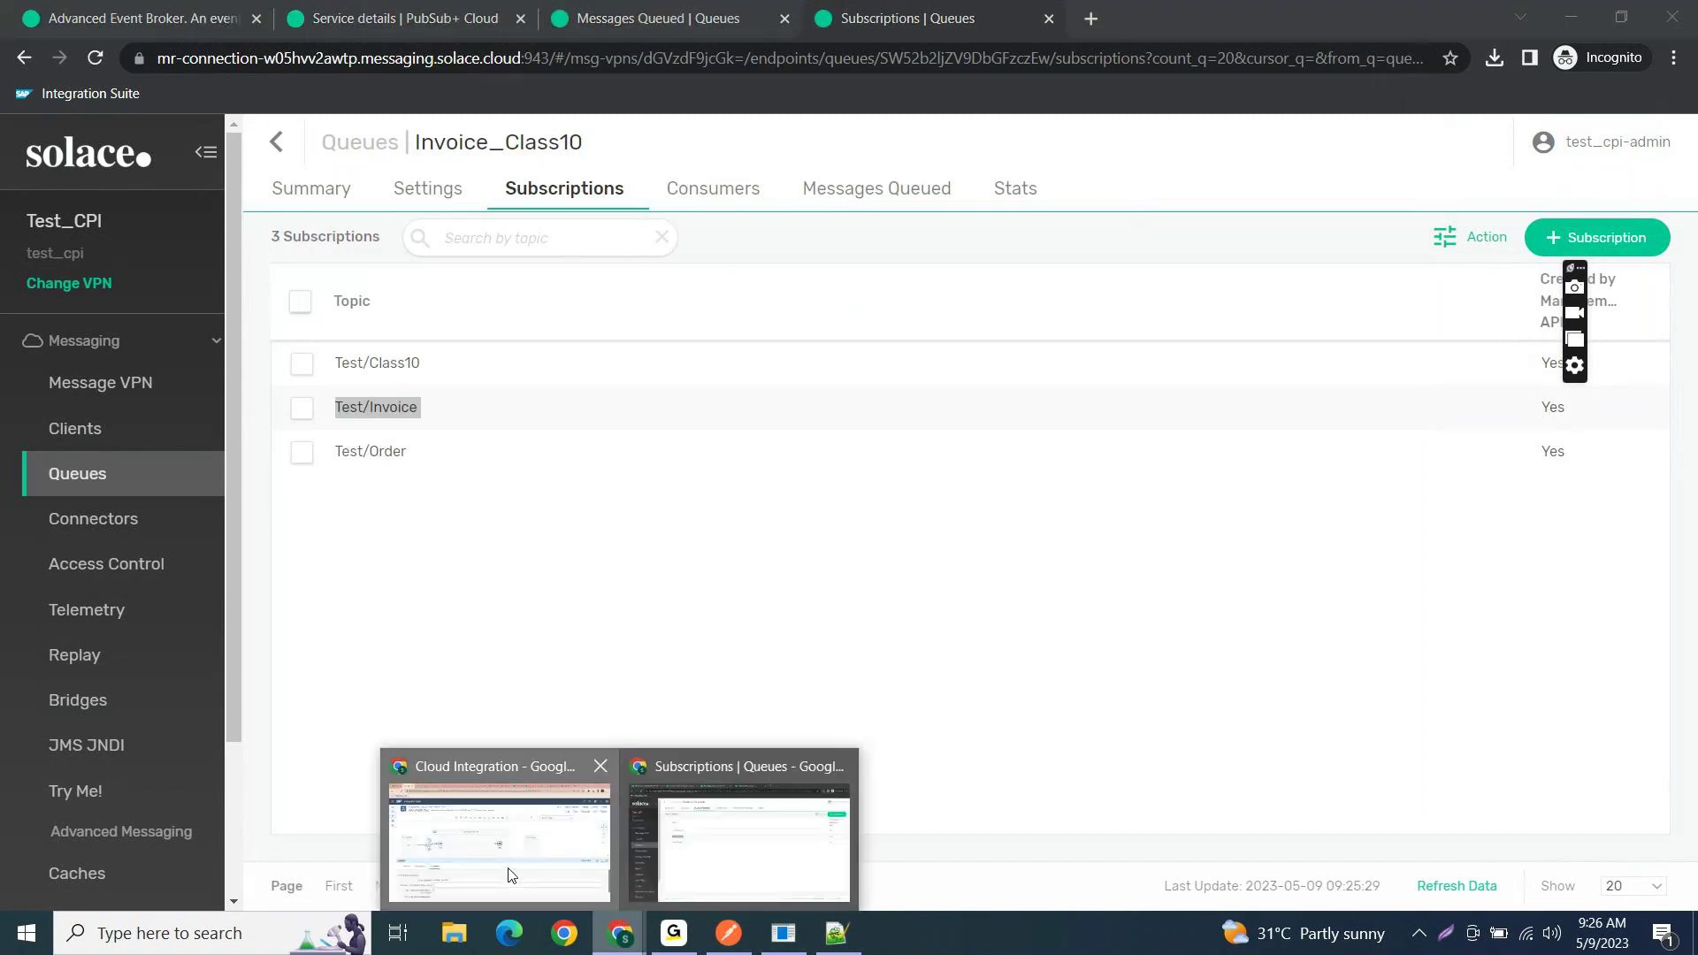
pyautogui.click(511, 876)
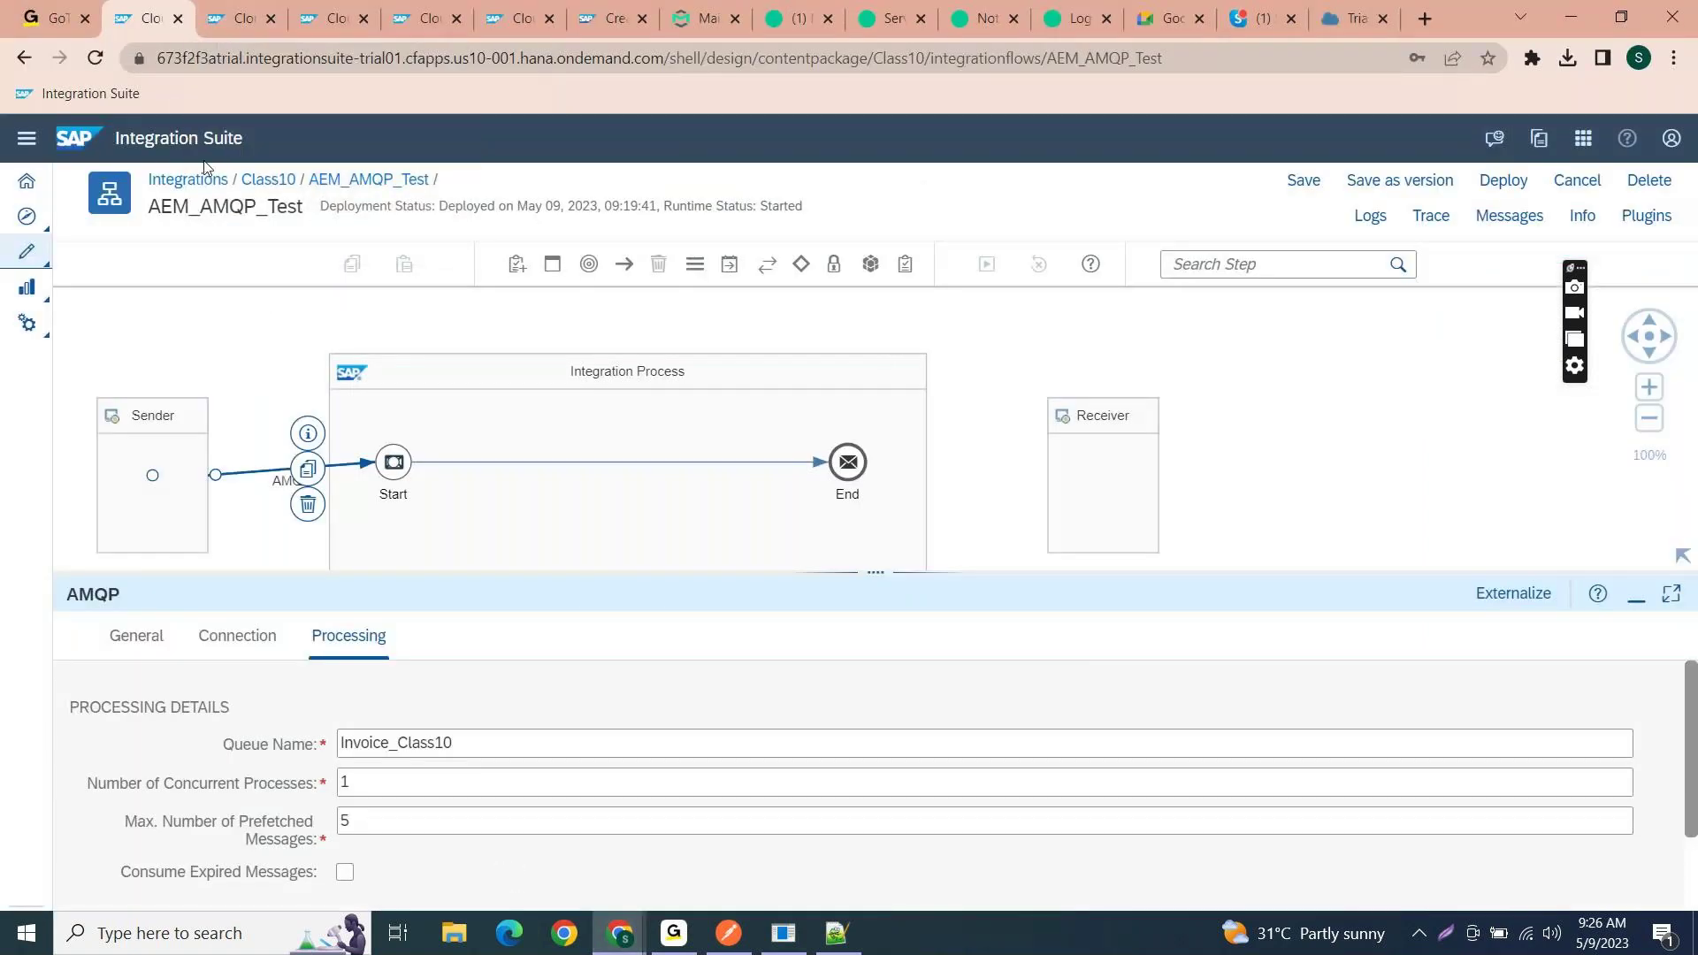
# - Open IF_AEM_Testing from the Class10 package, showing its timer, content modifier and HTTP sending
pyautogui.click(268, 179)
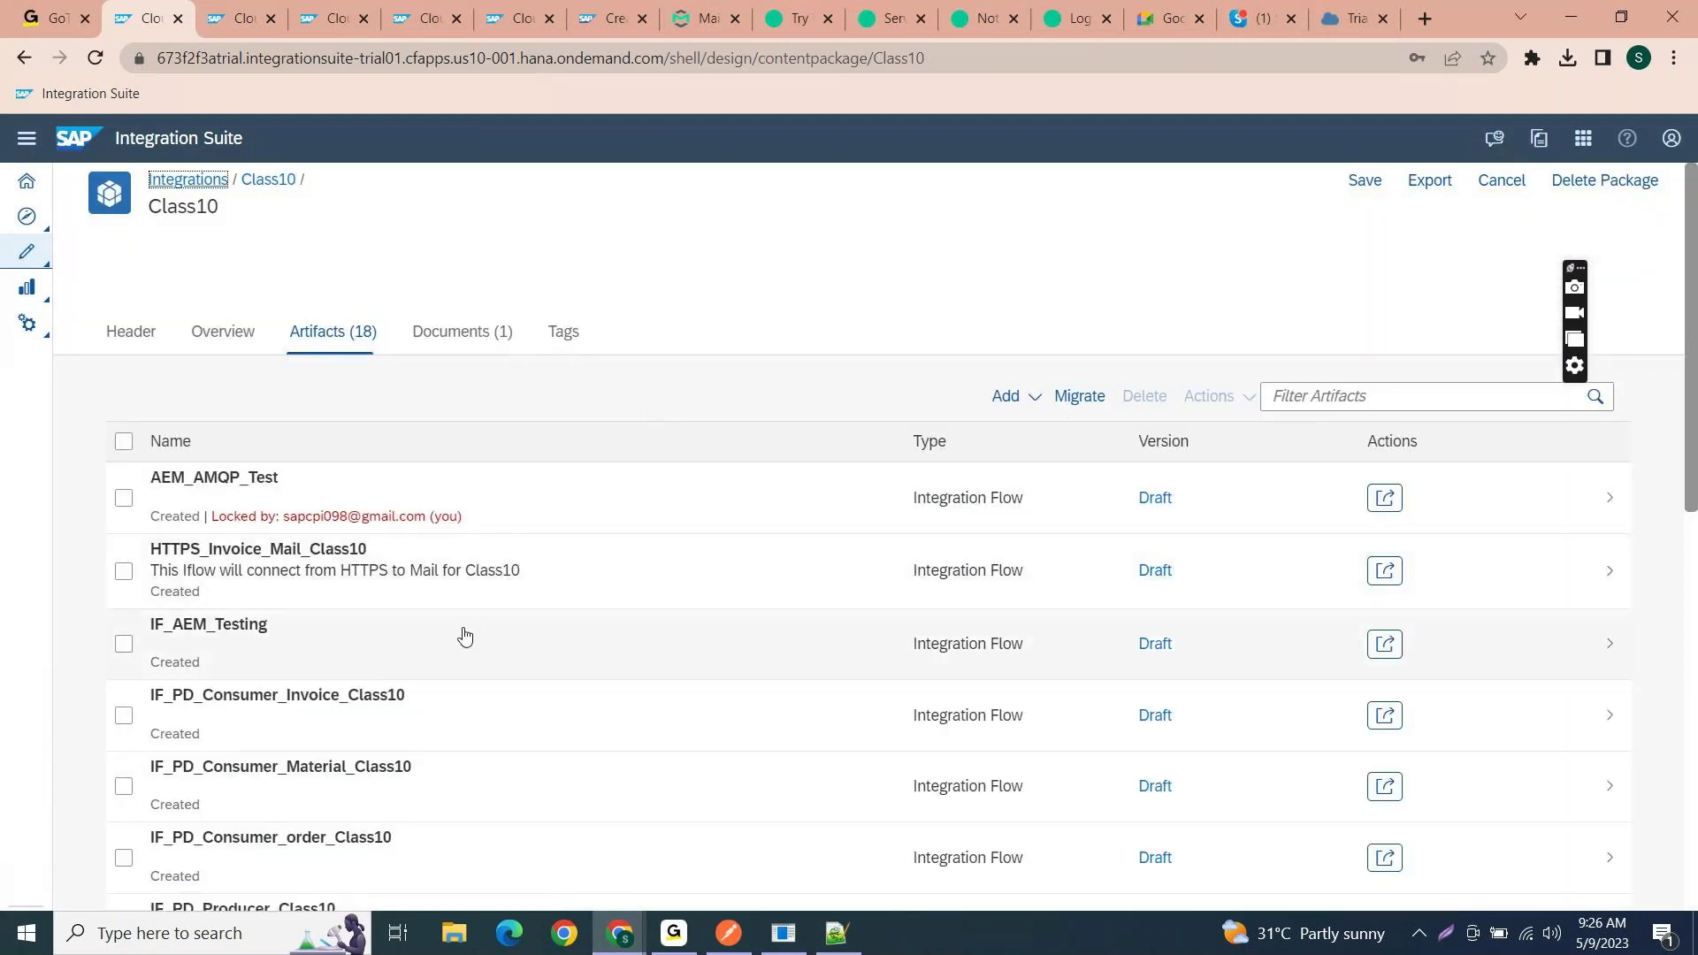
pyautogui.click(463, 634)
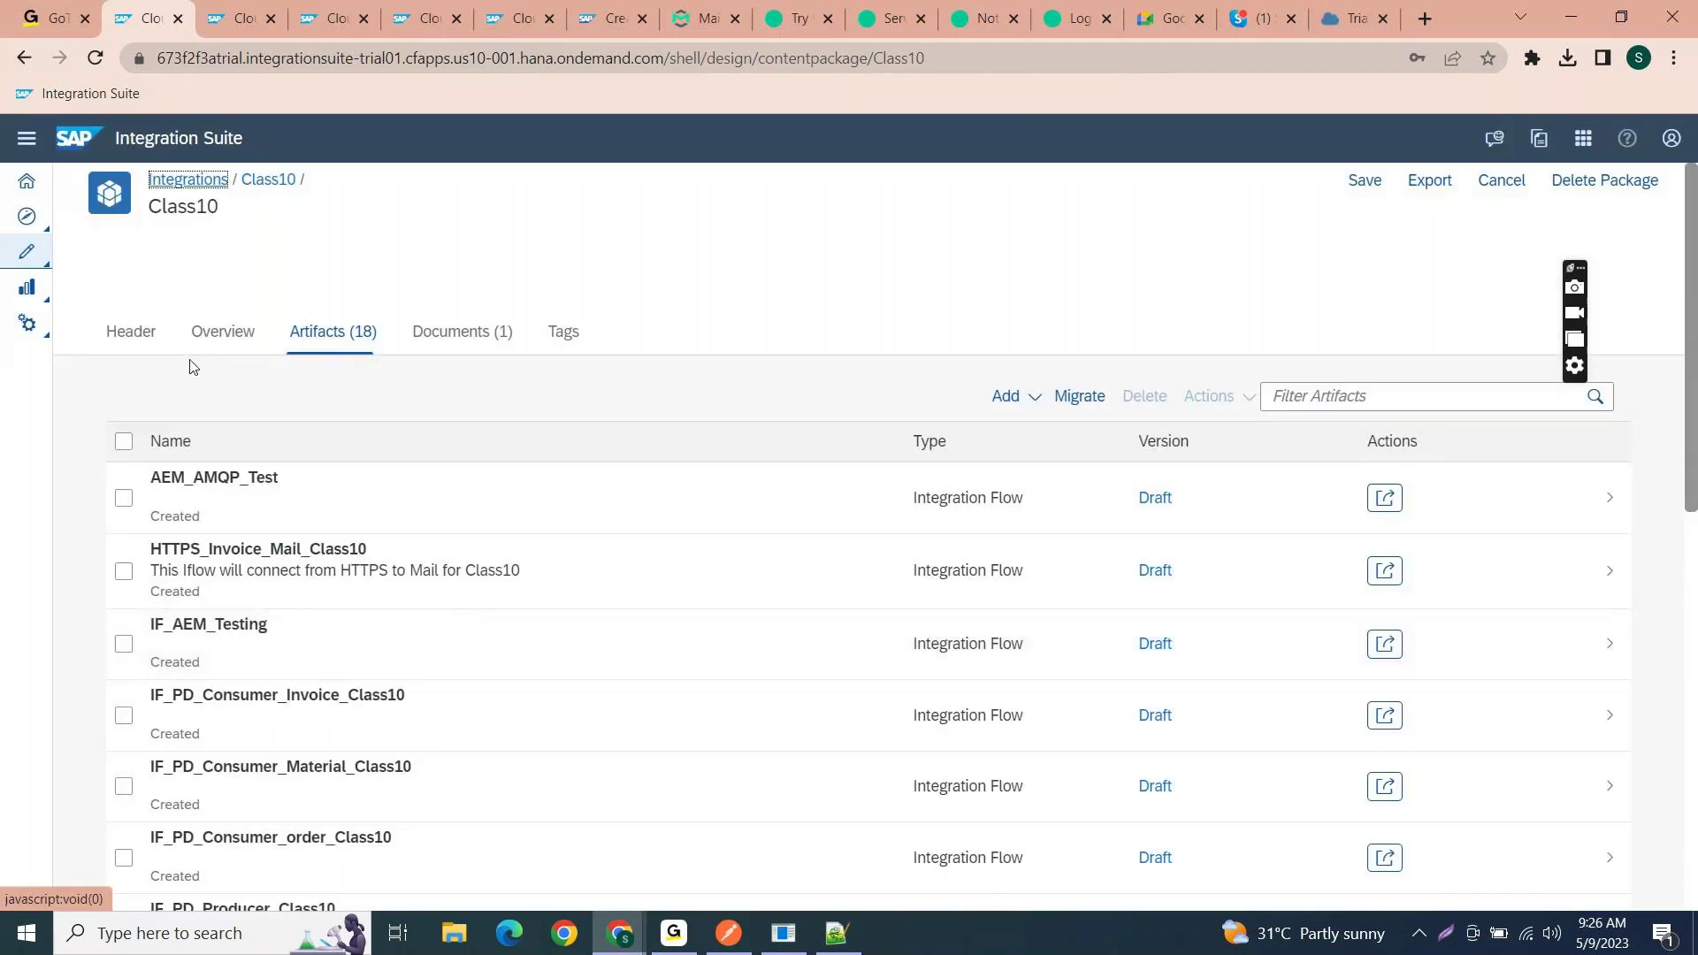
pyautogui.click(242, 649)
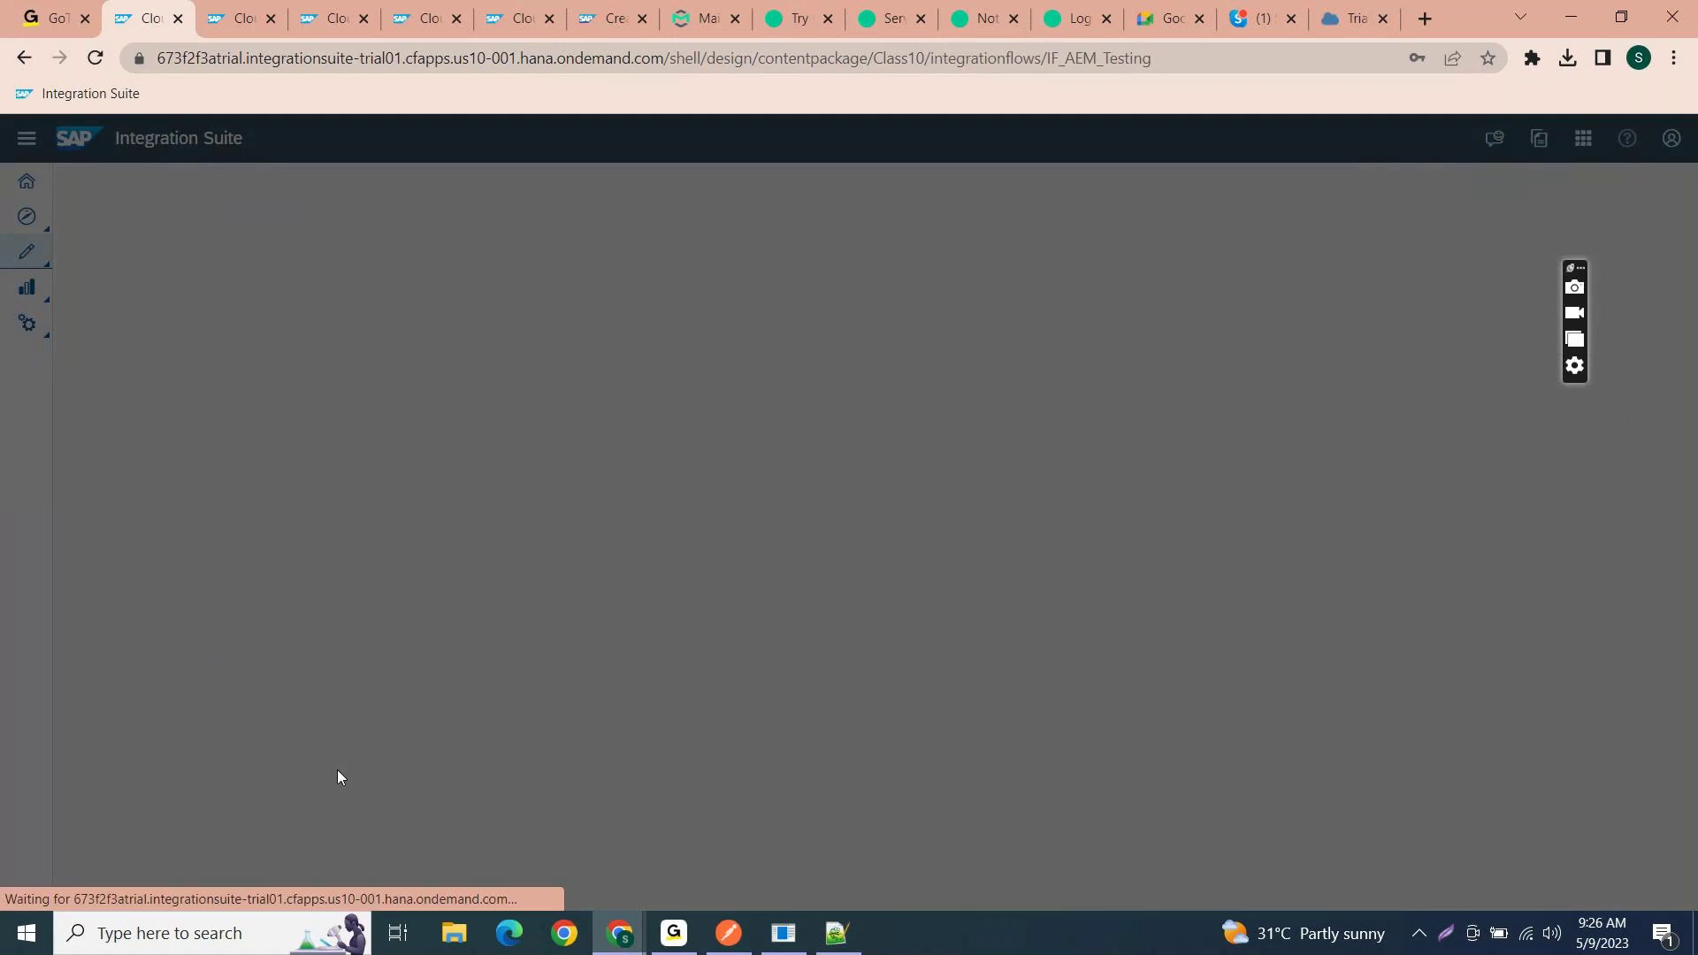
pyautogui.click(672, 931)
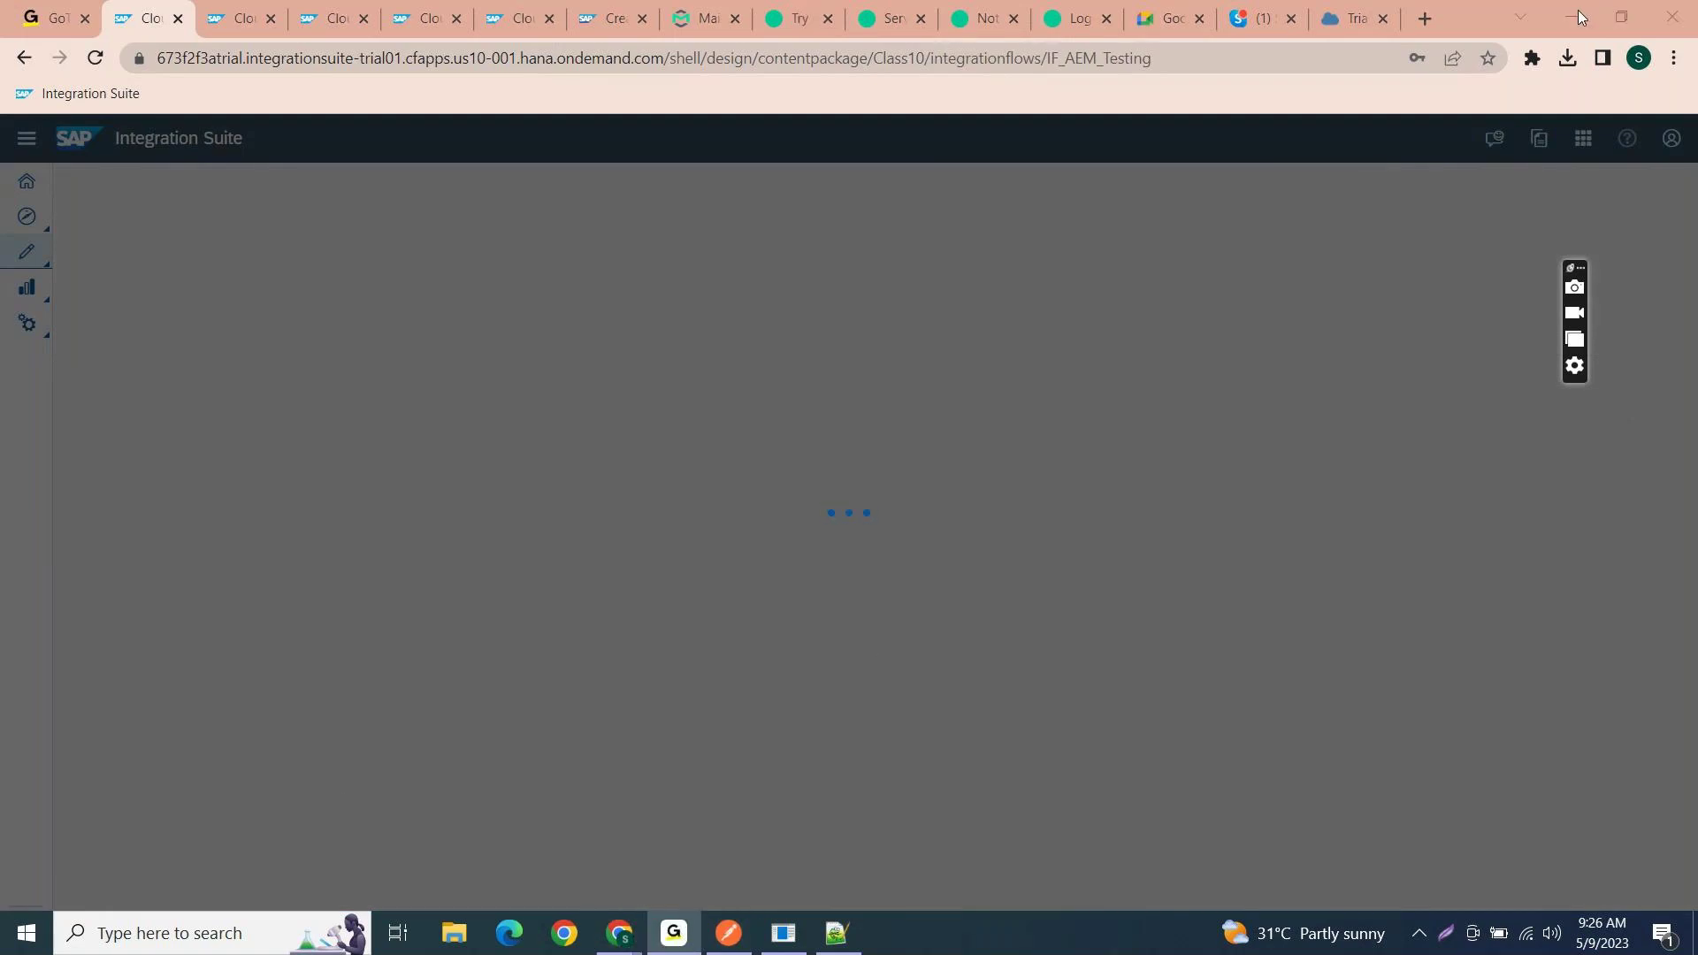
pyautogui.click(487, 553)
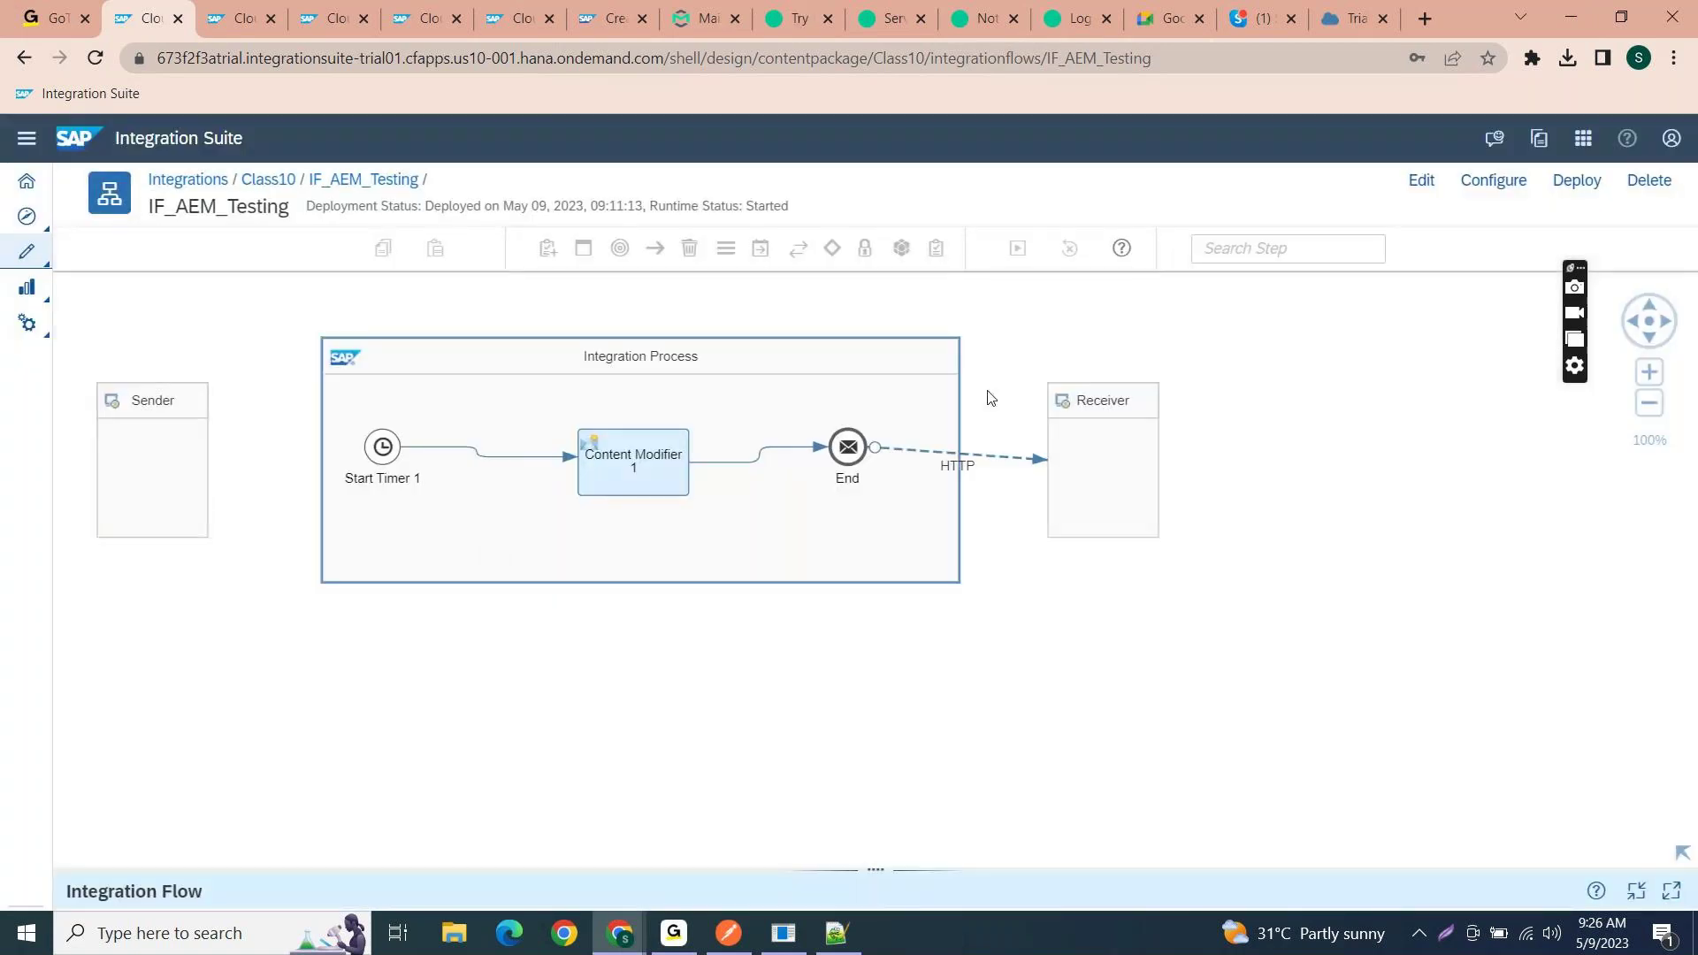
# - Inspect the HTTP receiver's connection: POST to port 9443, path /Test/Order, credential AEM_User
pyautogui.click(982, 465)
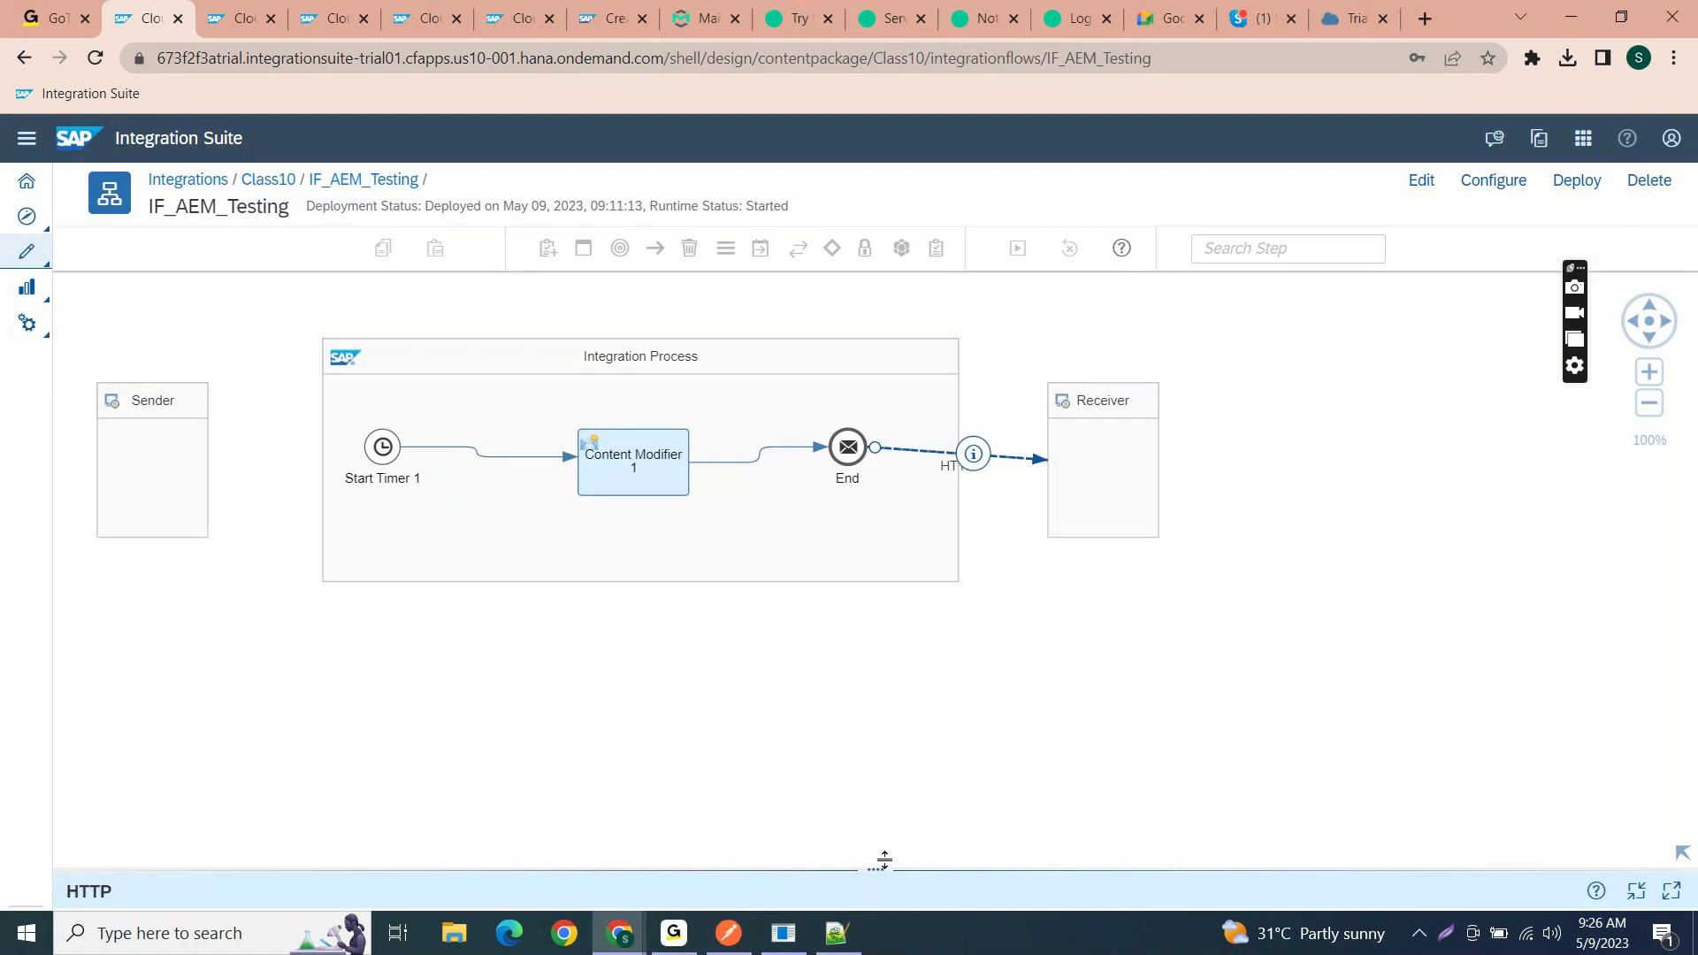
pyautogui.moveTo(885, 858); pyautogui.dragTo(883, 482)
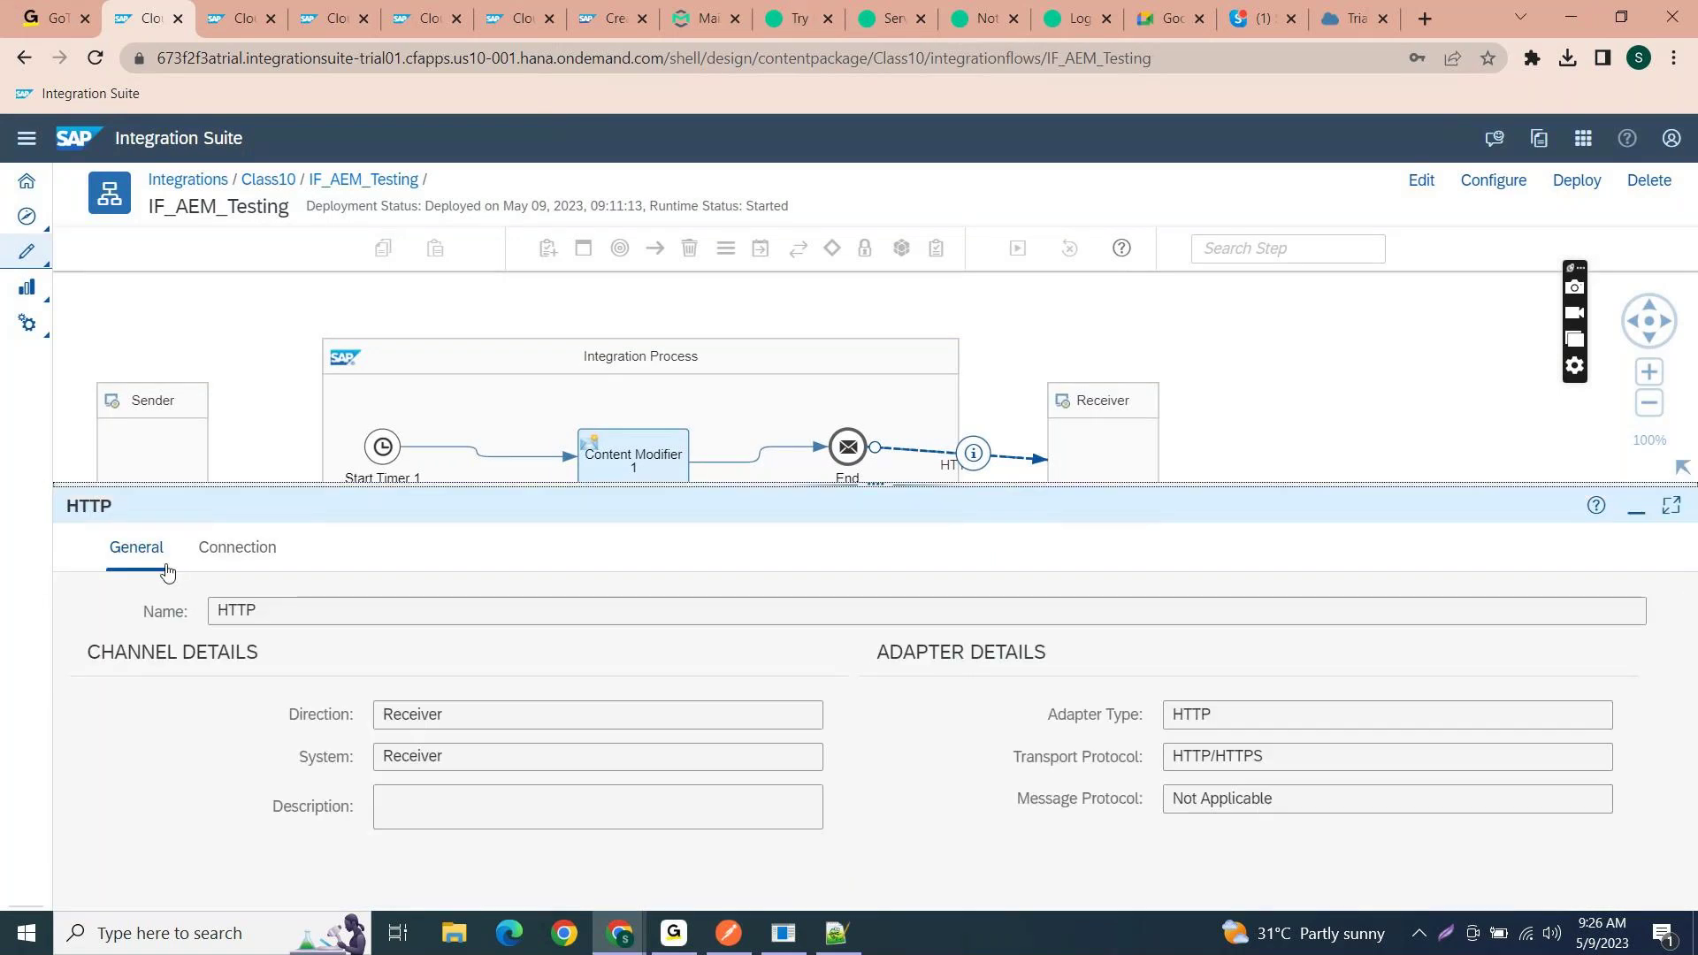
pyautogui.click(200, 559)
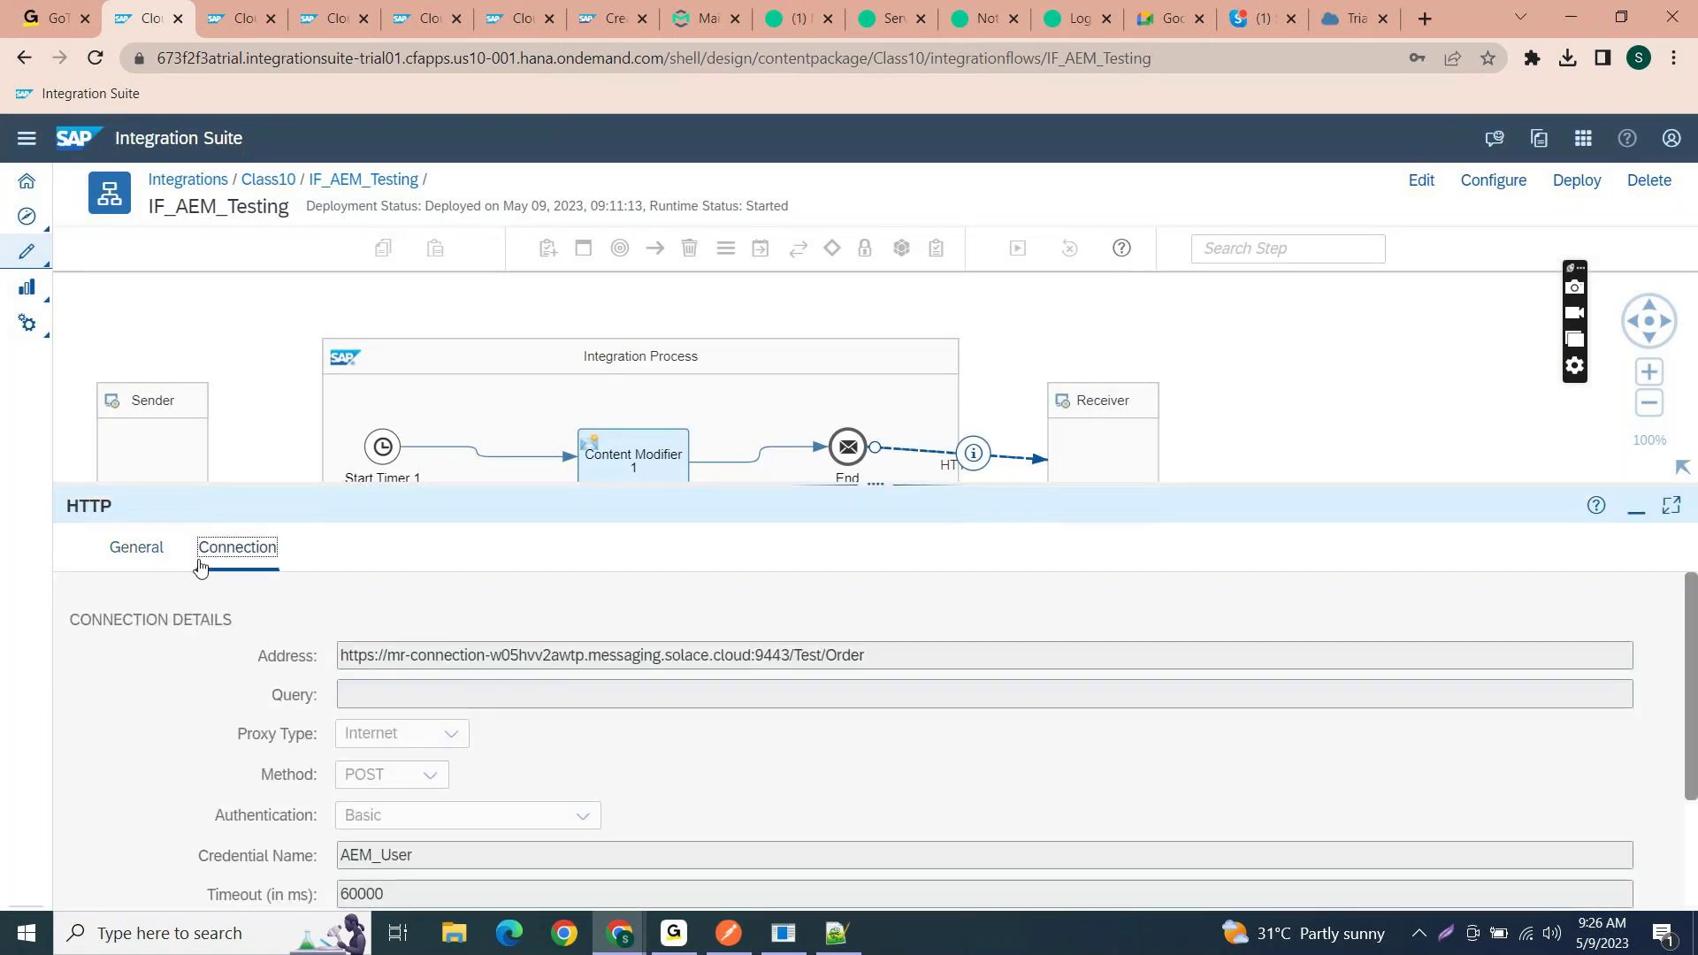
pyautogui.scroll(-2, 625, 765)
pyautogui.scroll(2, 625, 765)
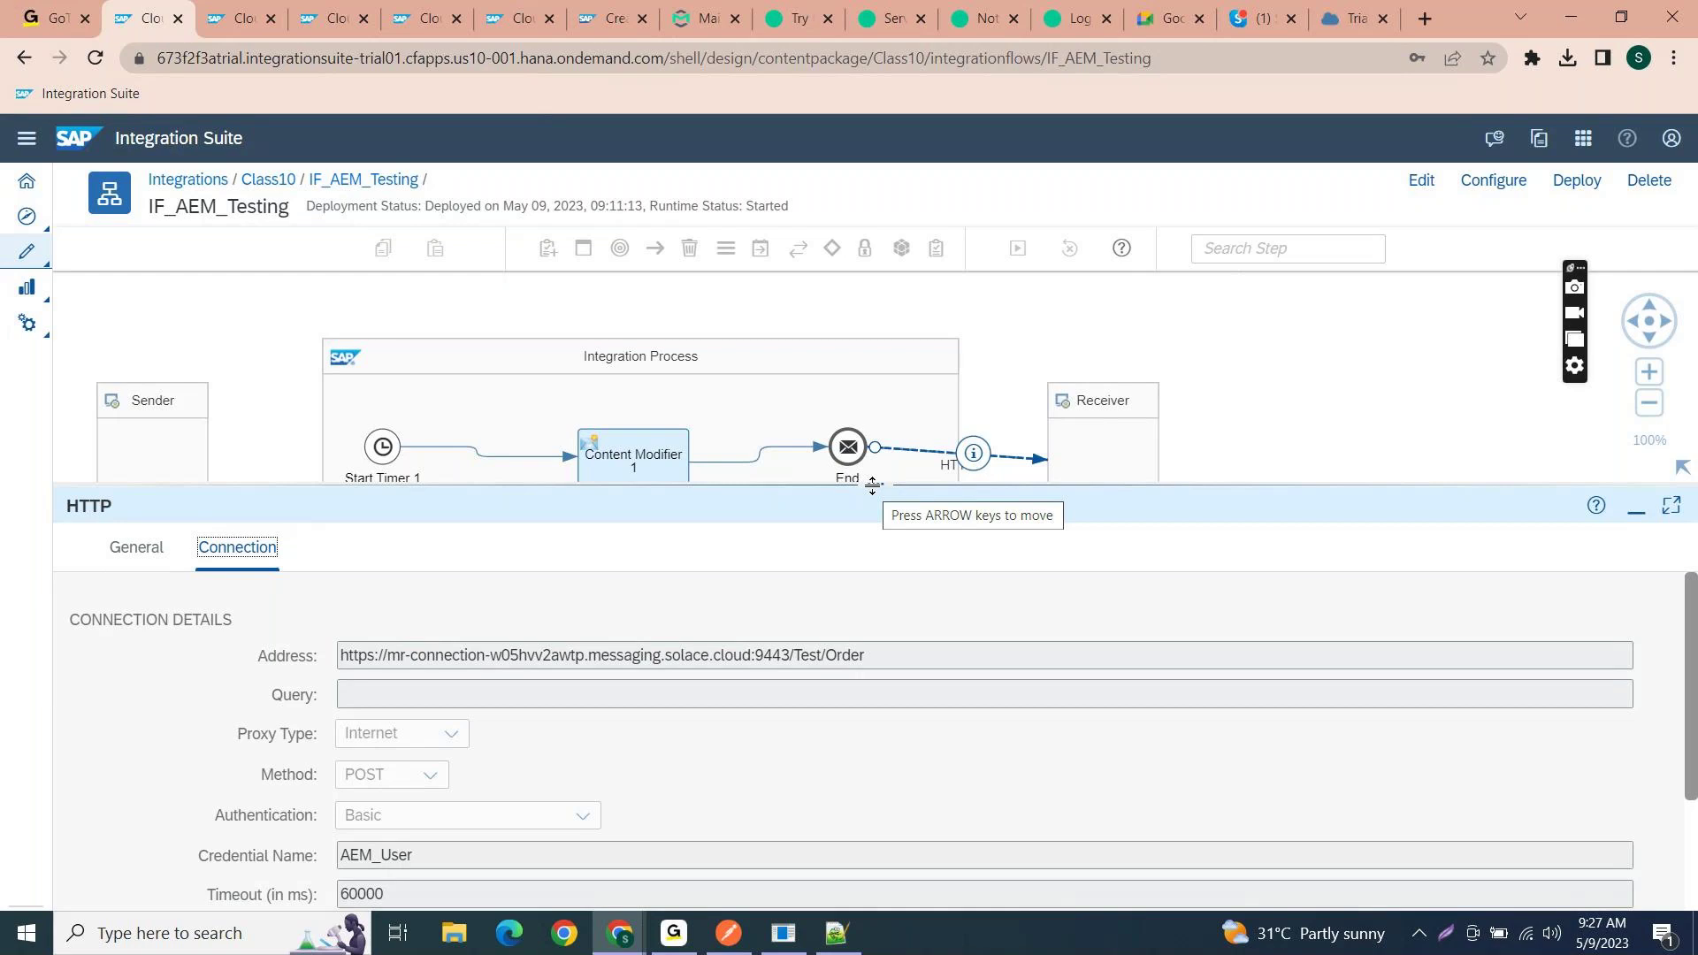
pyautogui.moveTo(871, 486); pyautogui.dragTo(875, 437)
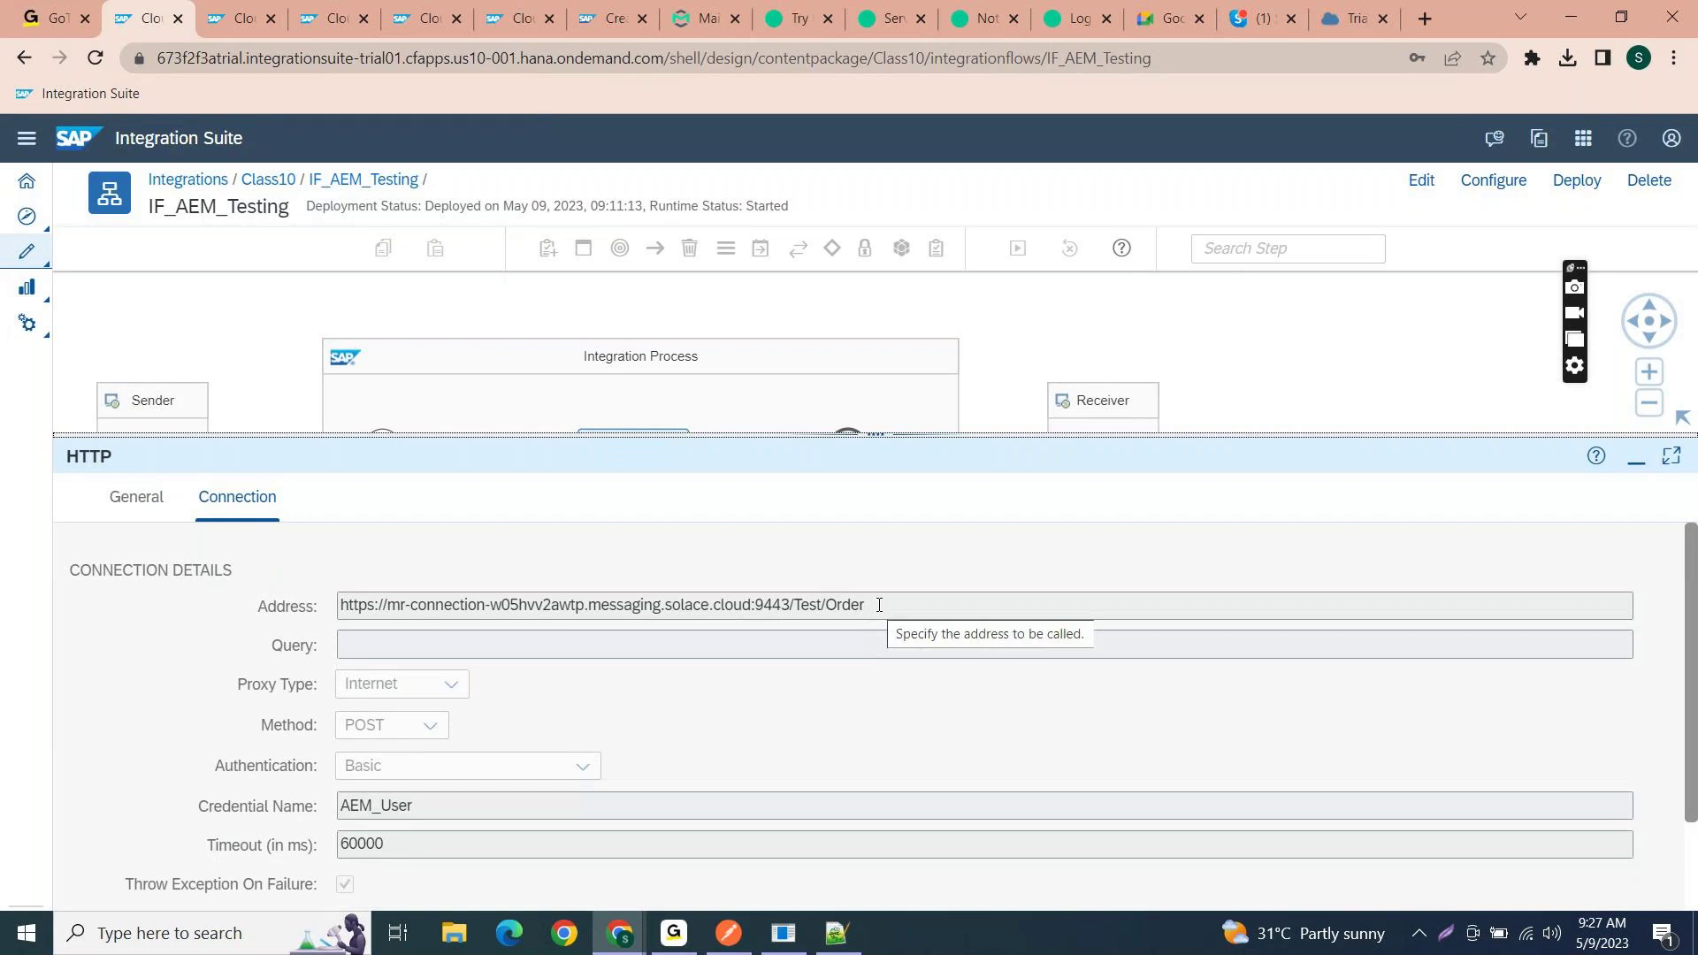
pyautogui.moveTo(793, 604); pyautogui.dragTo(880, 611)
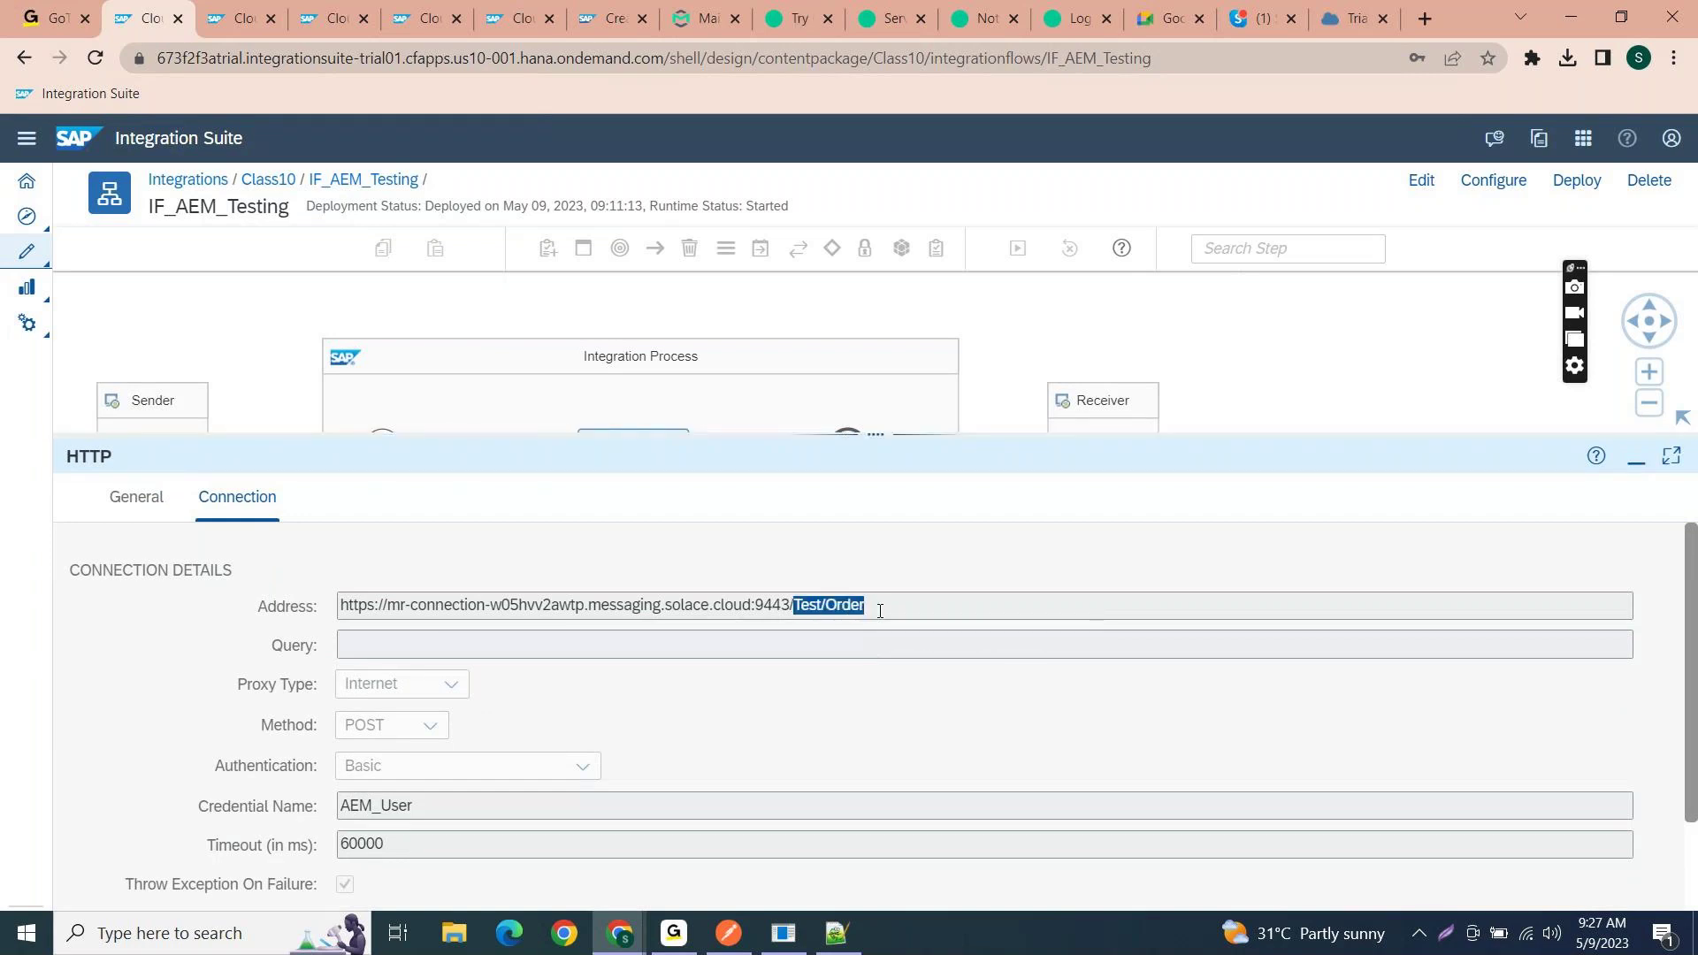
pyautogui.click(897, 607)
pyautogui.moveTo(788, 605); pyautogui.dragTo(883, 610)
pyautogui.click(897, 608)
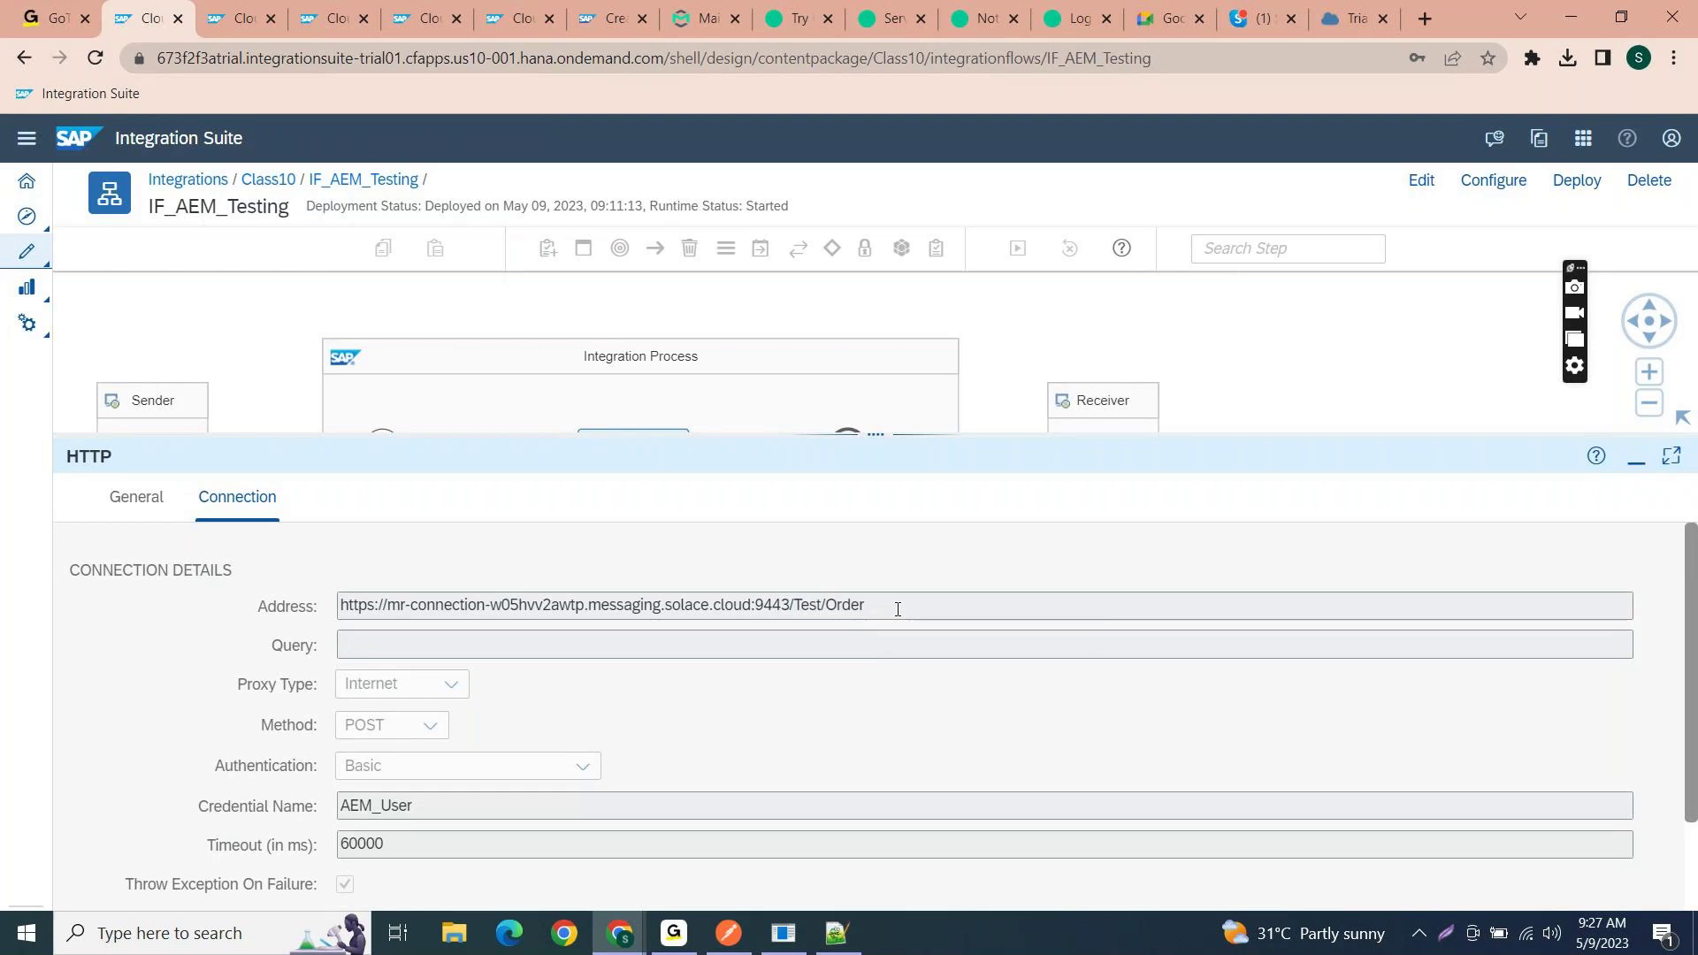
pyautogui.moveTo(788, 605); pyautogui.dragTo(864, 599)
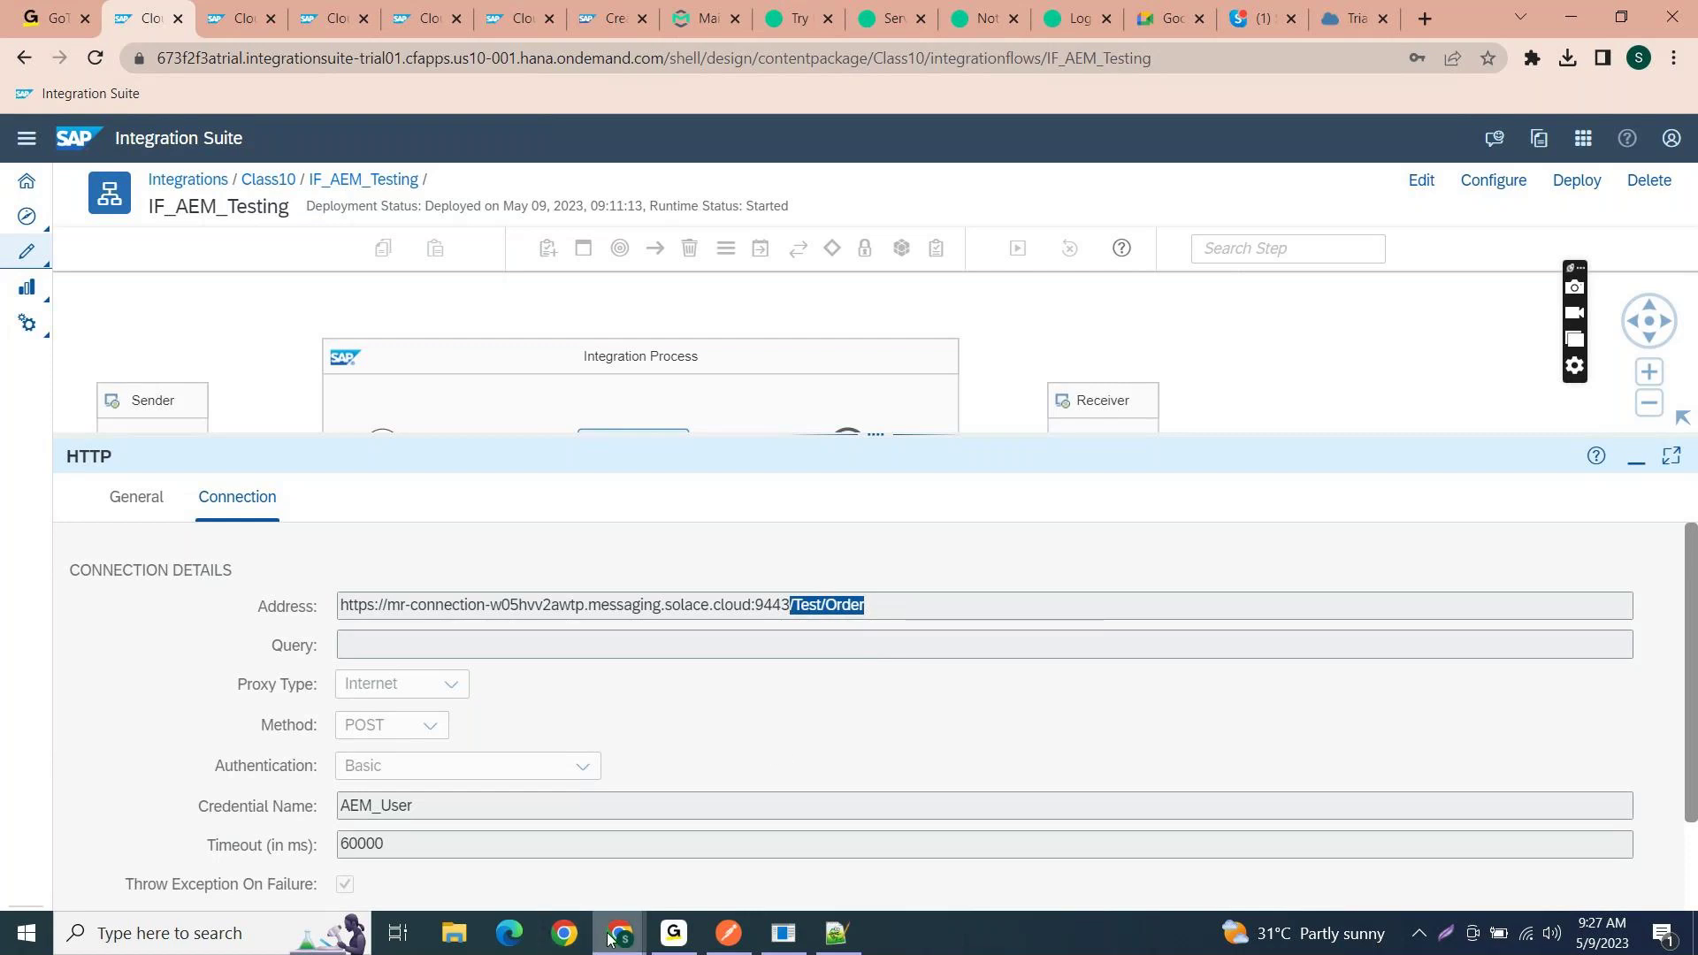
pyautogui.moveTo(610, 937)
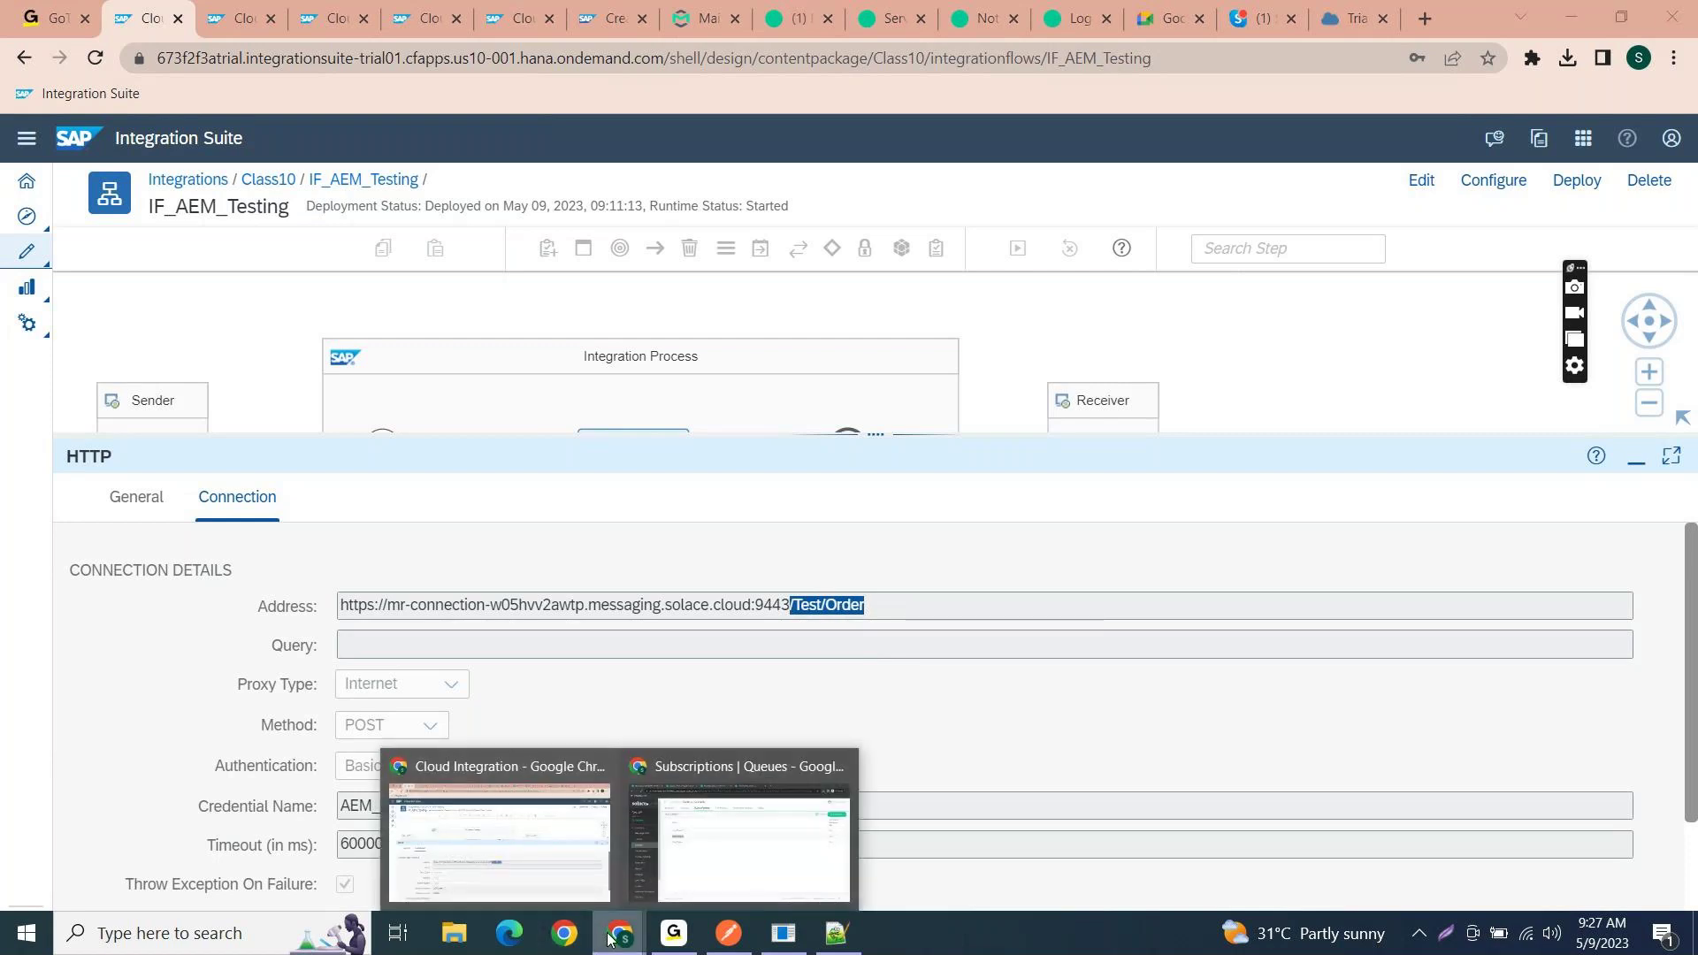
# - Check Invoice_Class10's Test/Order subscription and consumer, then go back to the queue list
pyautogui.click(678, 844)
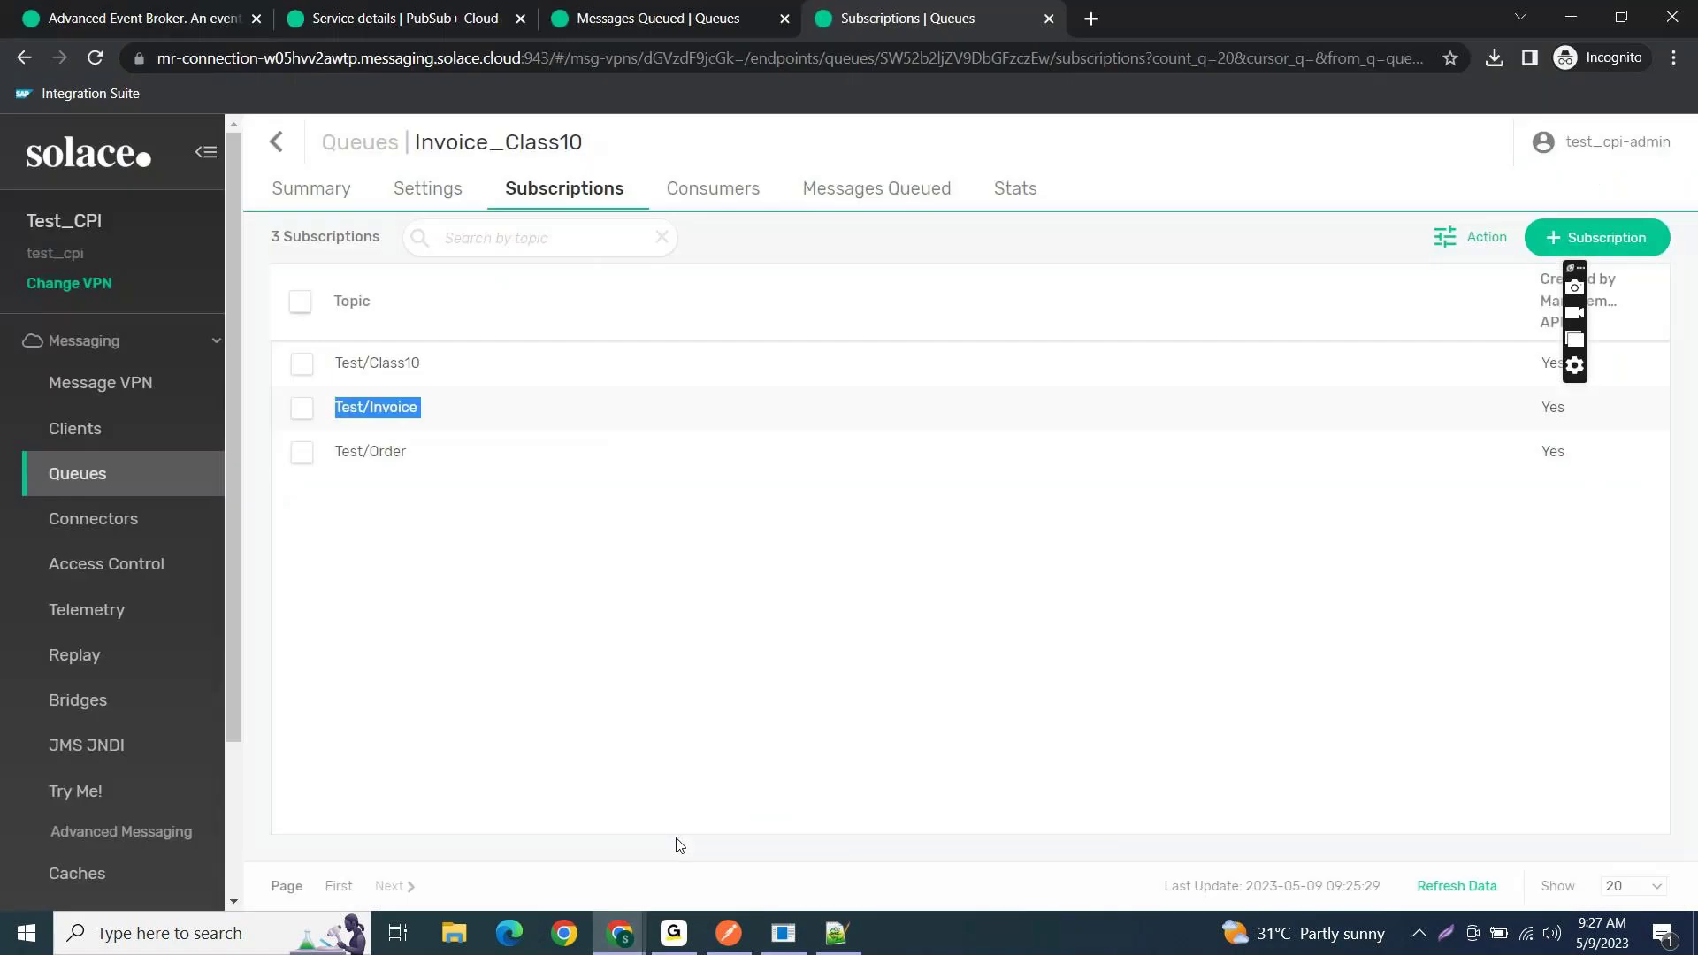
pyautogui.moveTo(432, 459); pyautogui.dragTo(339, 460)
pyautogui.hotkey('ctrl', 'c')
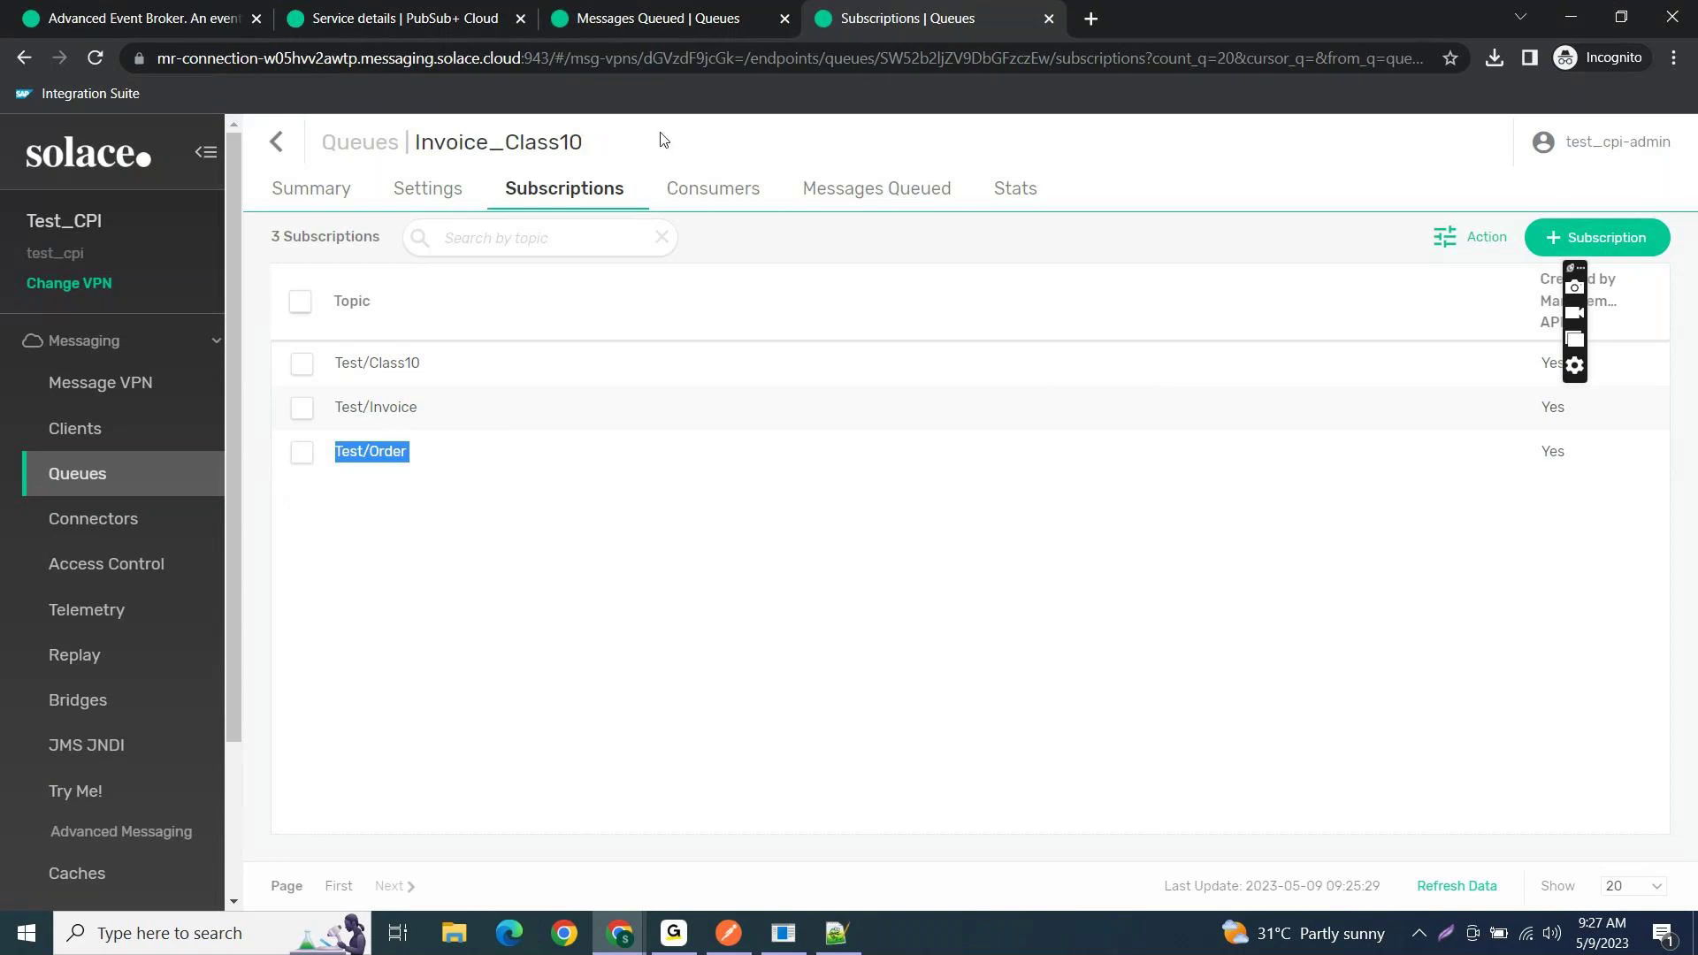
pyautogui.click(697, 192)
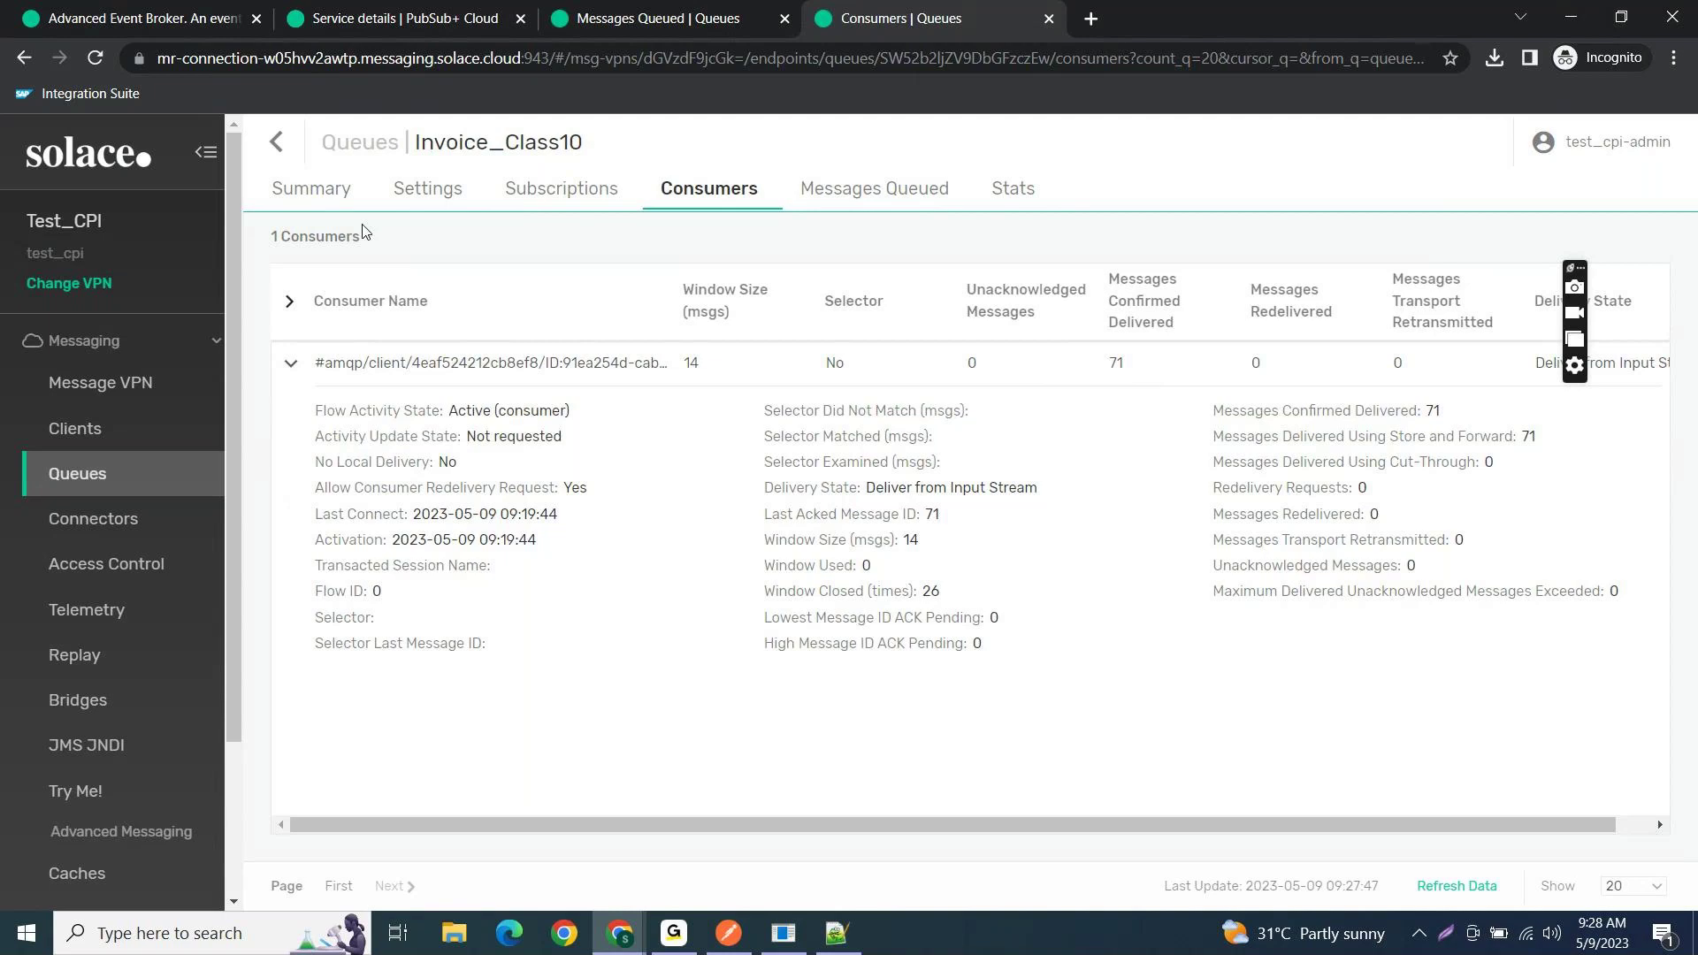
pyautogui.click(281, 138)
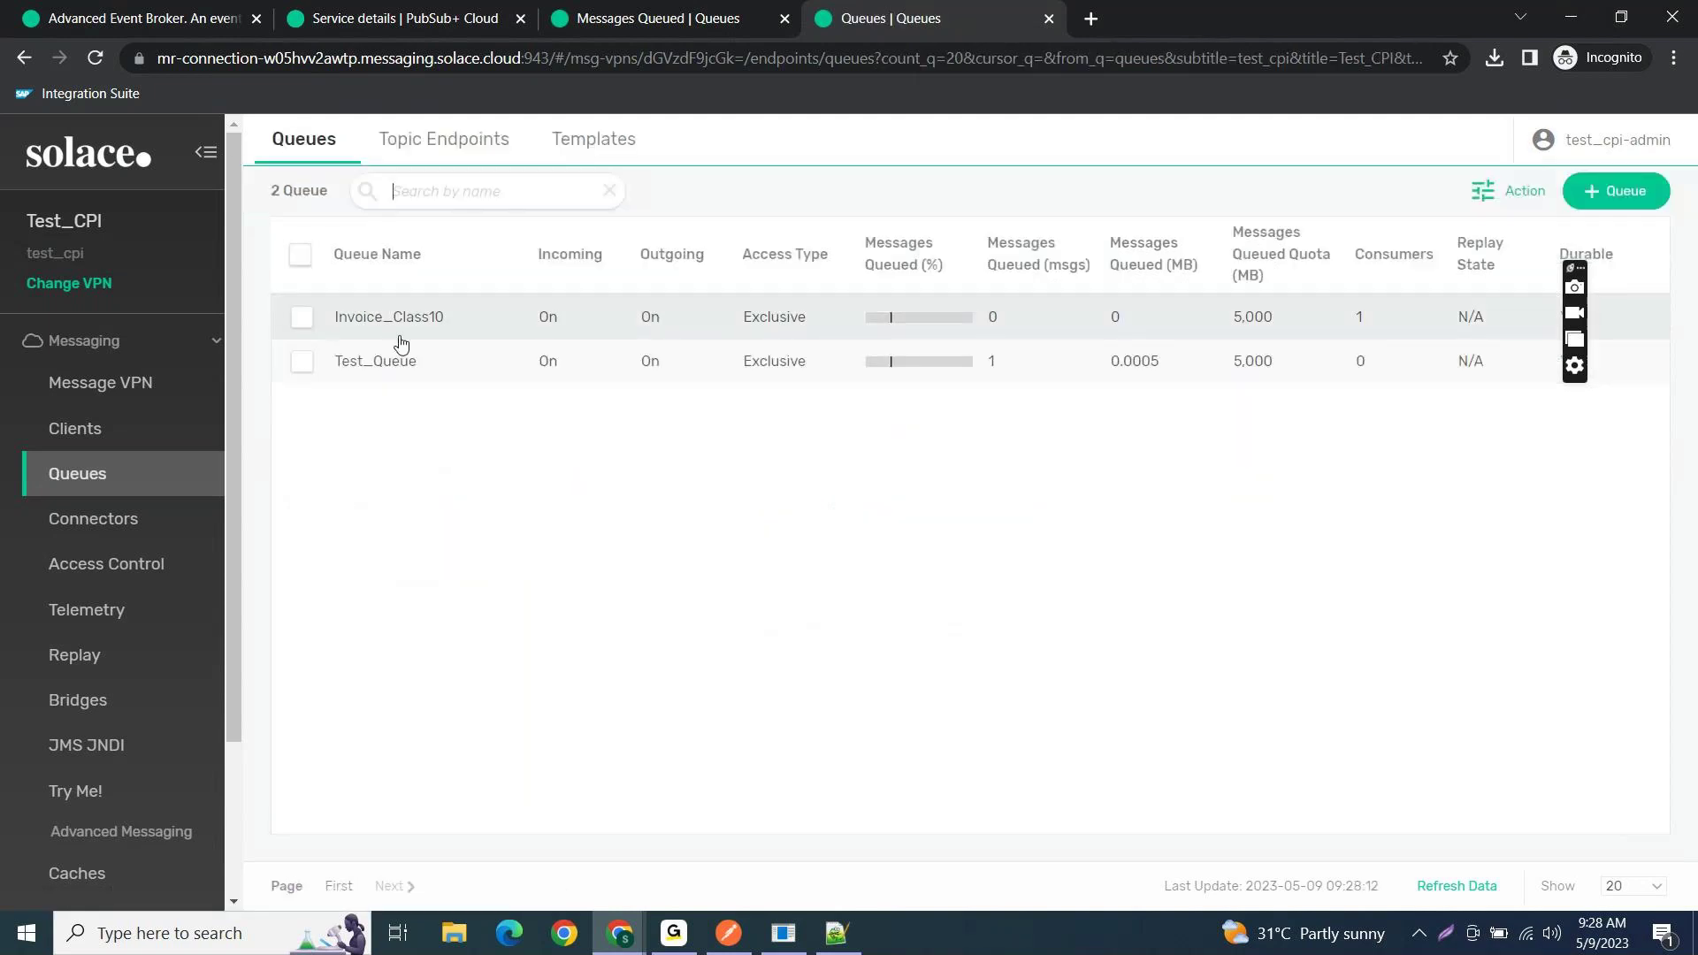
# - Add a Test/Order topic subscription to Test_Queue
pyautogui.click(390, 359)
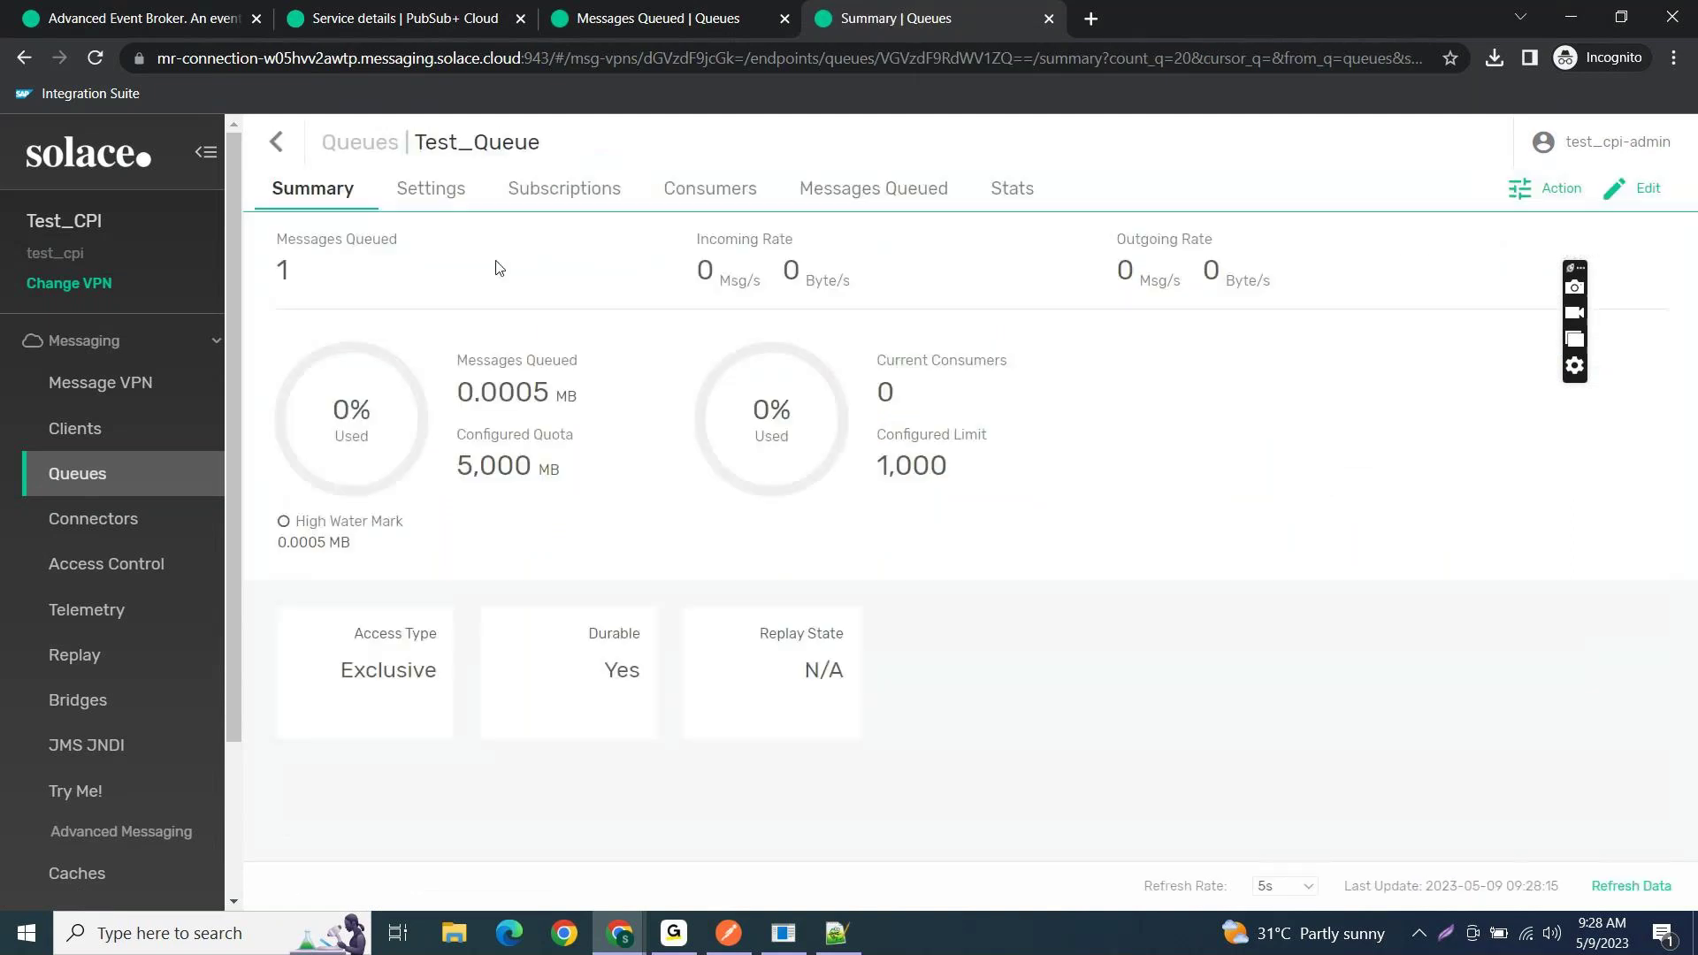
pyautogui.click(558, 190)
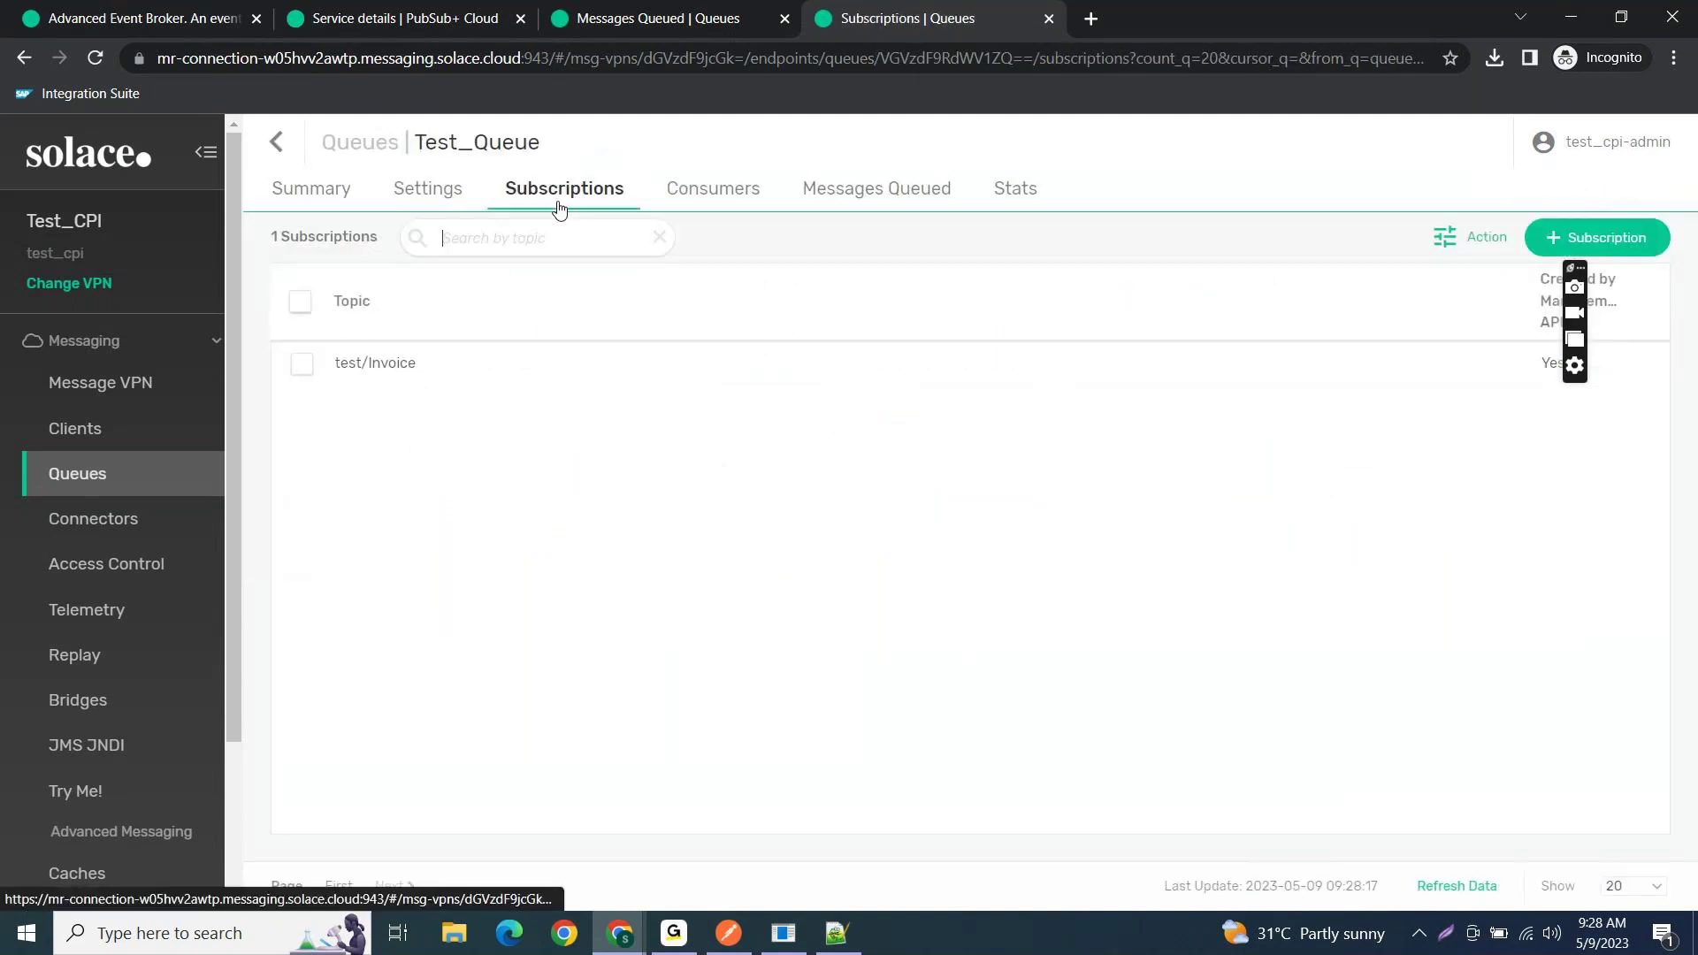
pyautogui.click(1597, 234)
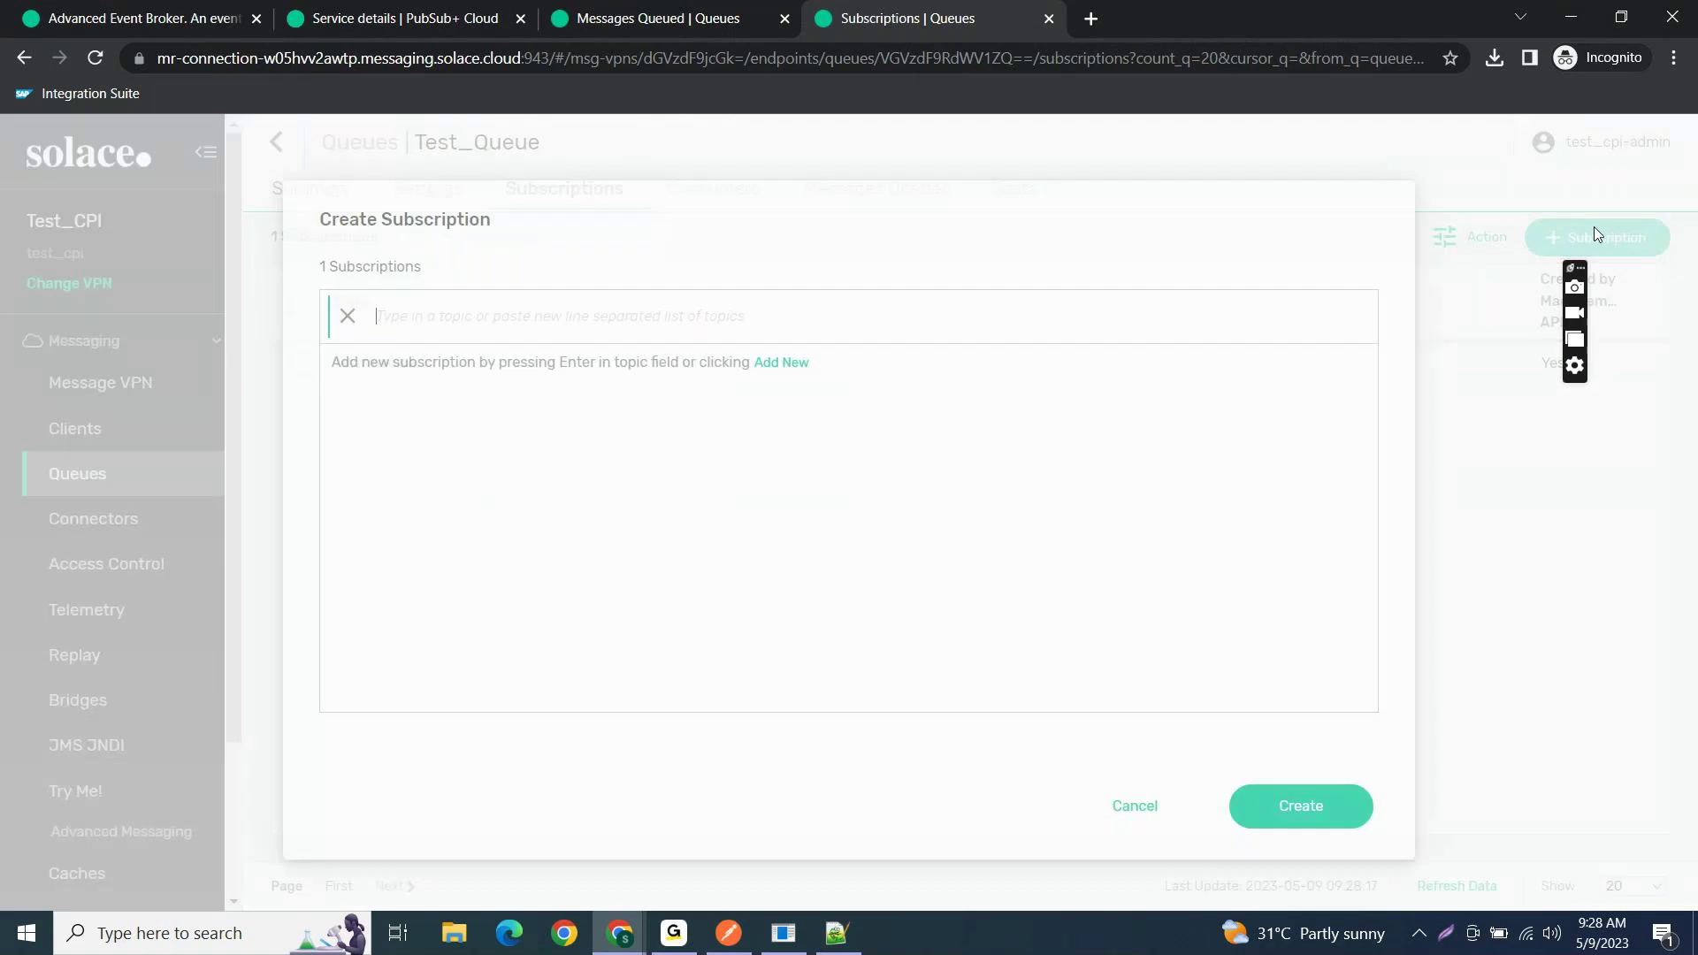
pyautogui.hotkey('ctrl', 'v')
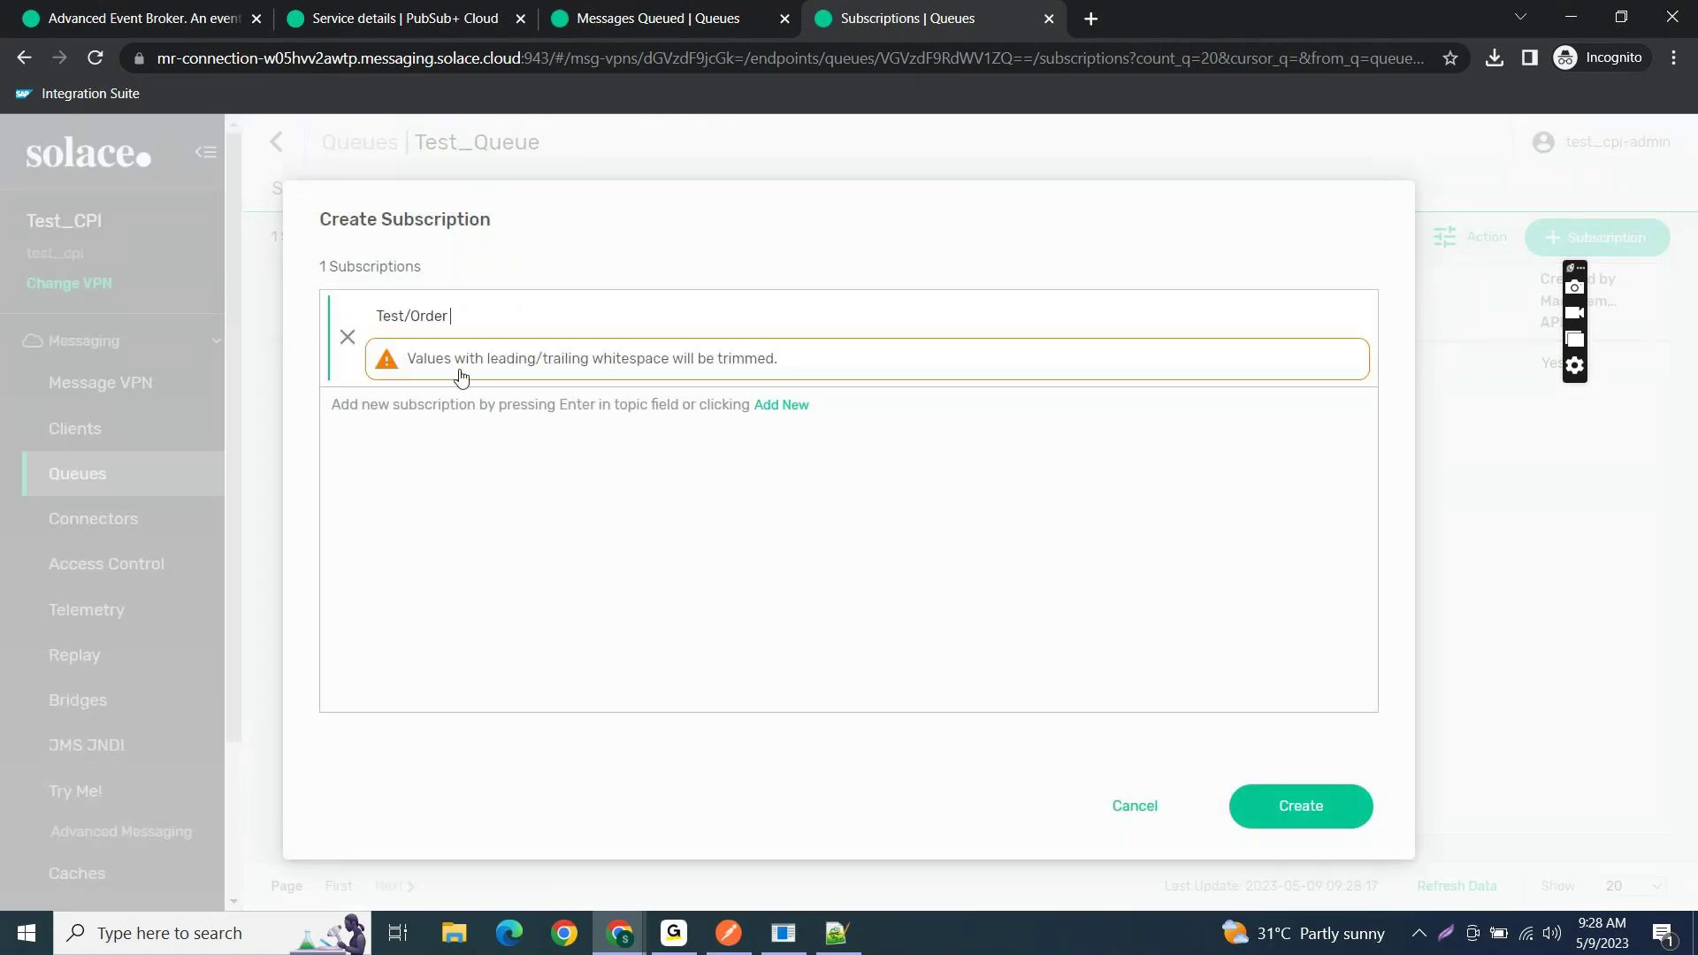
pyautogui.click(1309, 825)
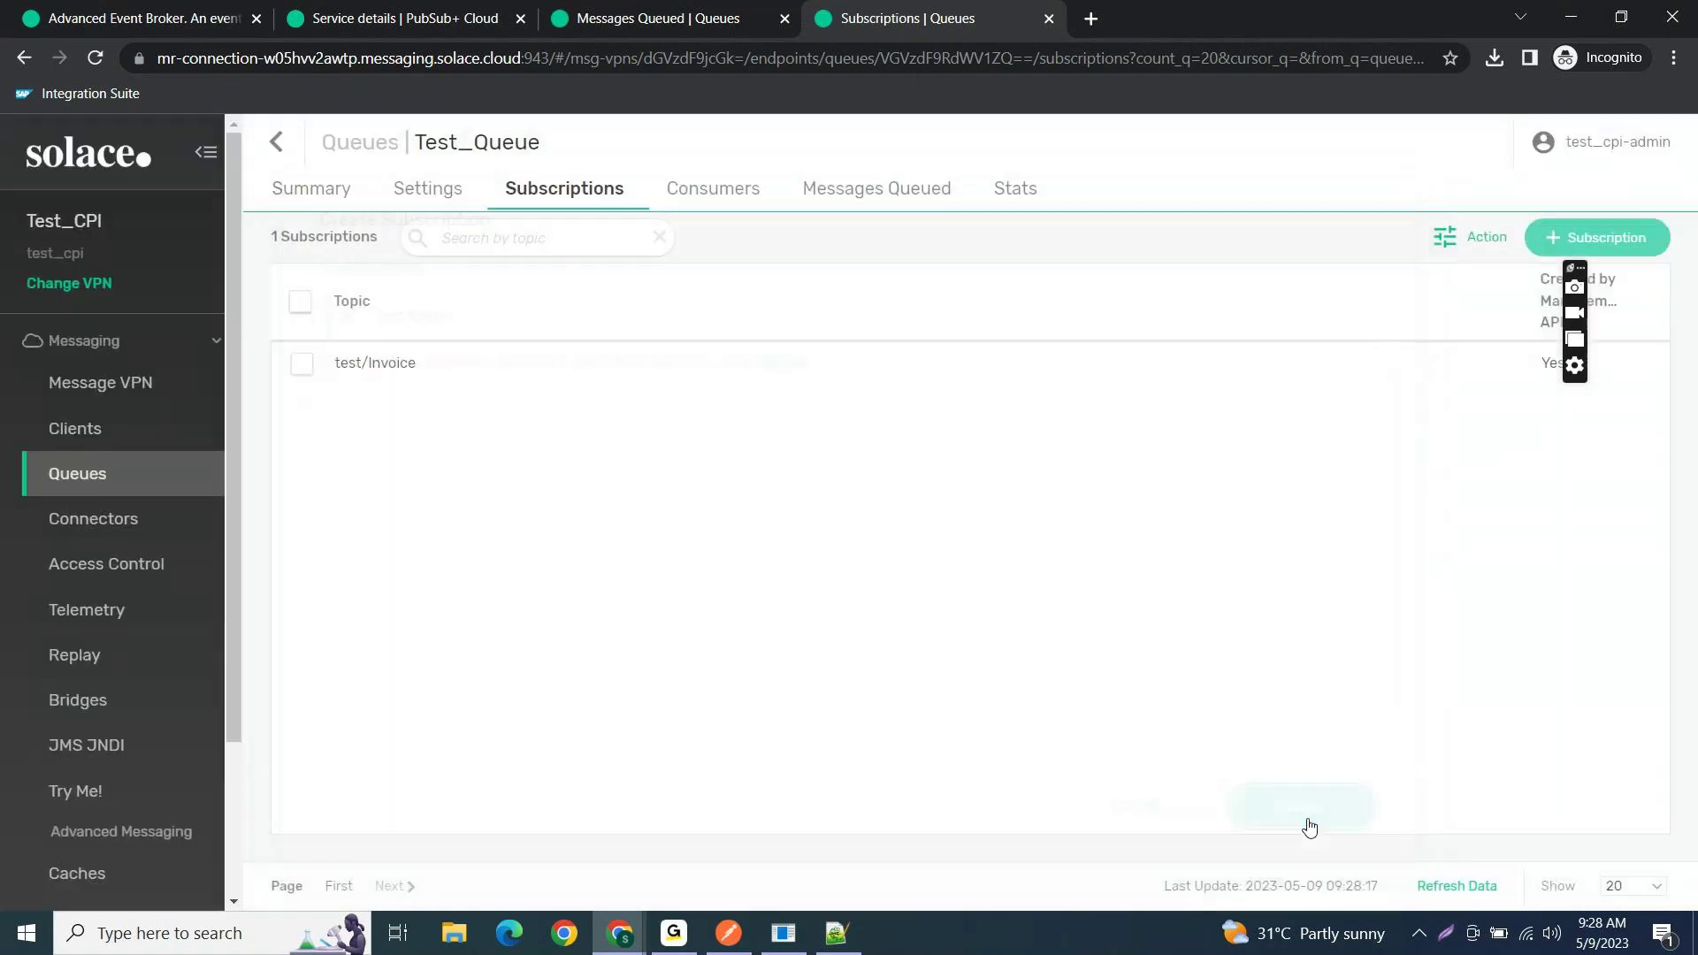
# - Check Test_Queue's summary, now showing 2 queued messages and 0 consumers
pyautogui.click(332, 200)
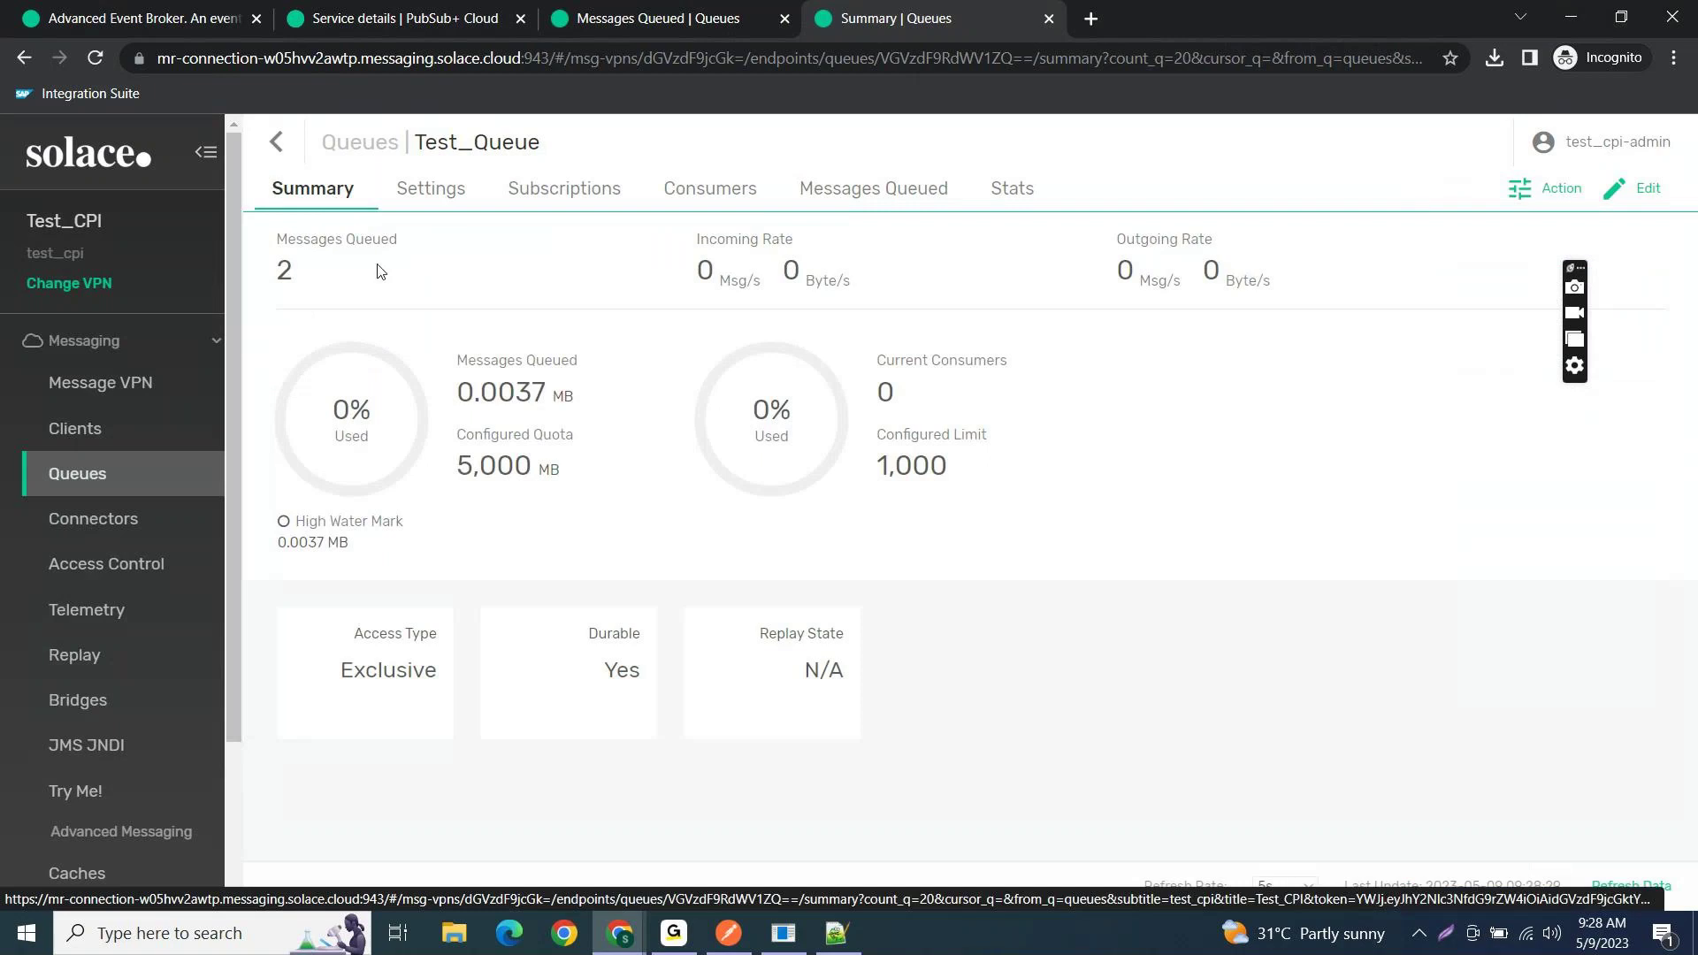
pyautogui.moveTo(329, 268); pyautogui.dragTo(273, 272)
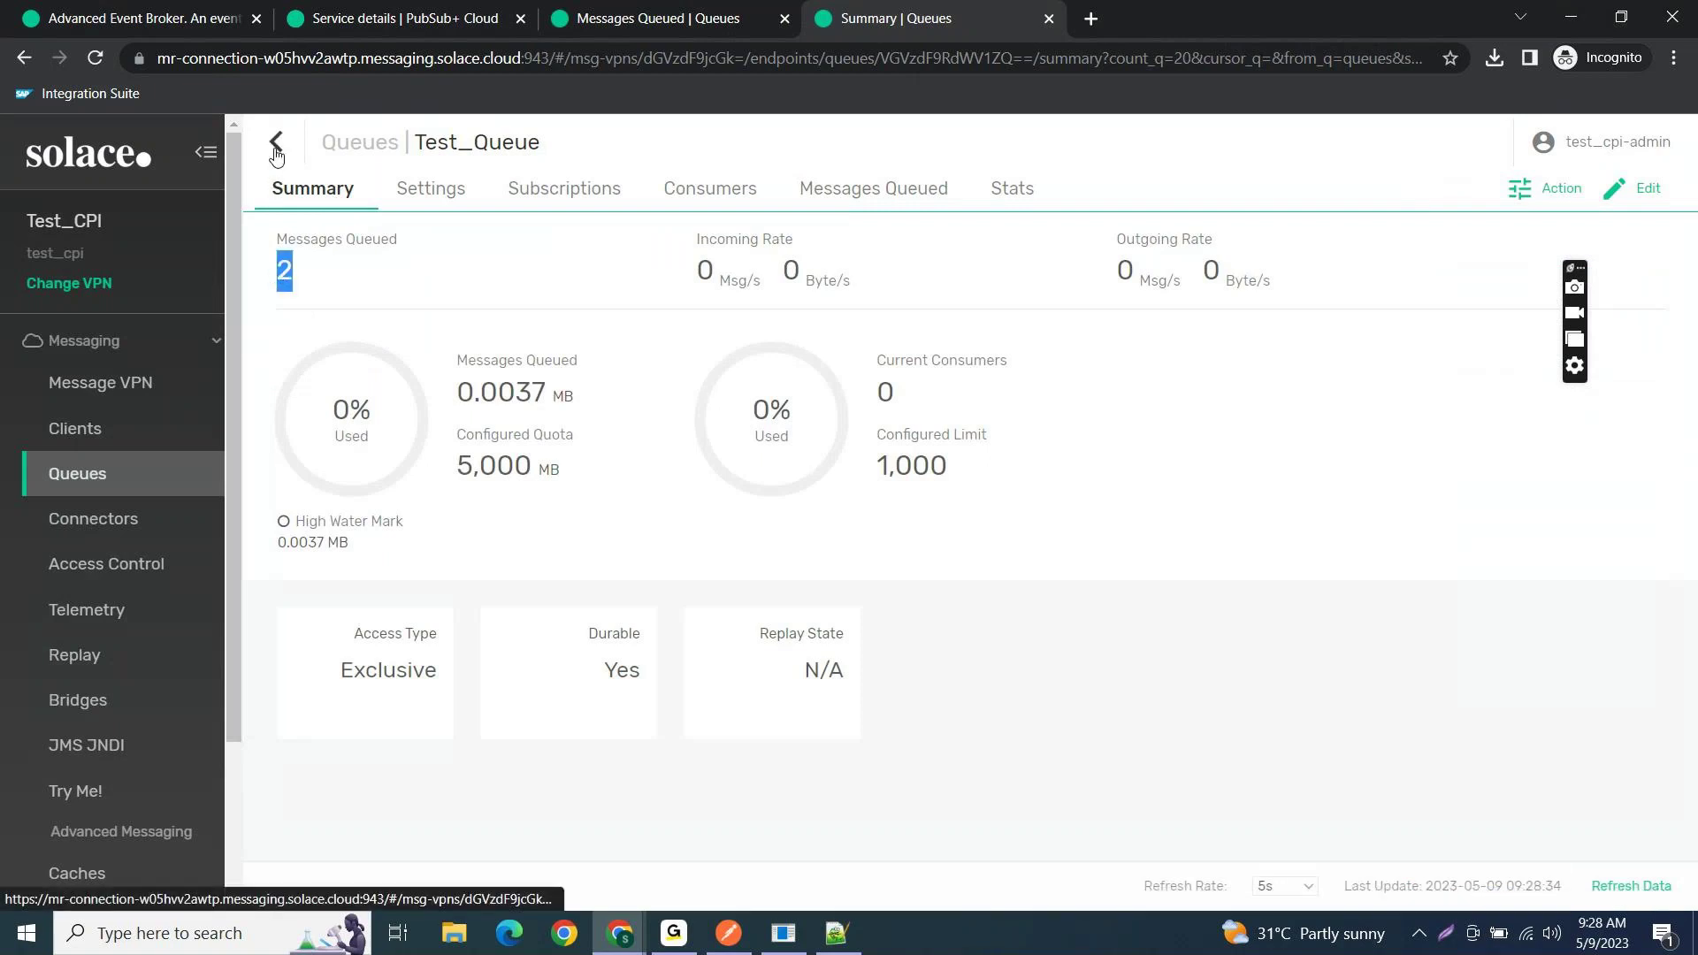
pyautogui.click(352, 273)
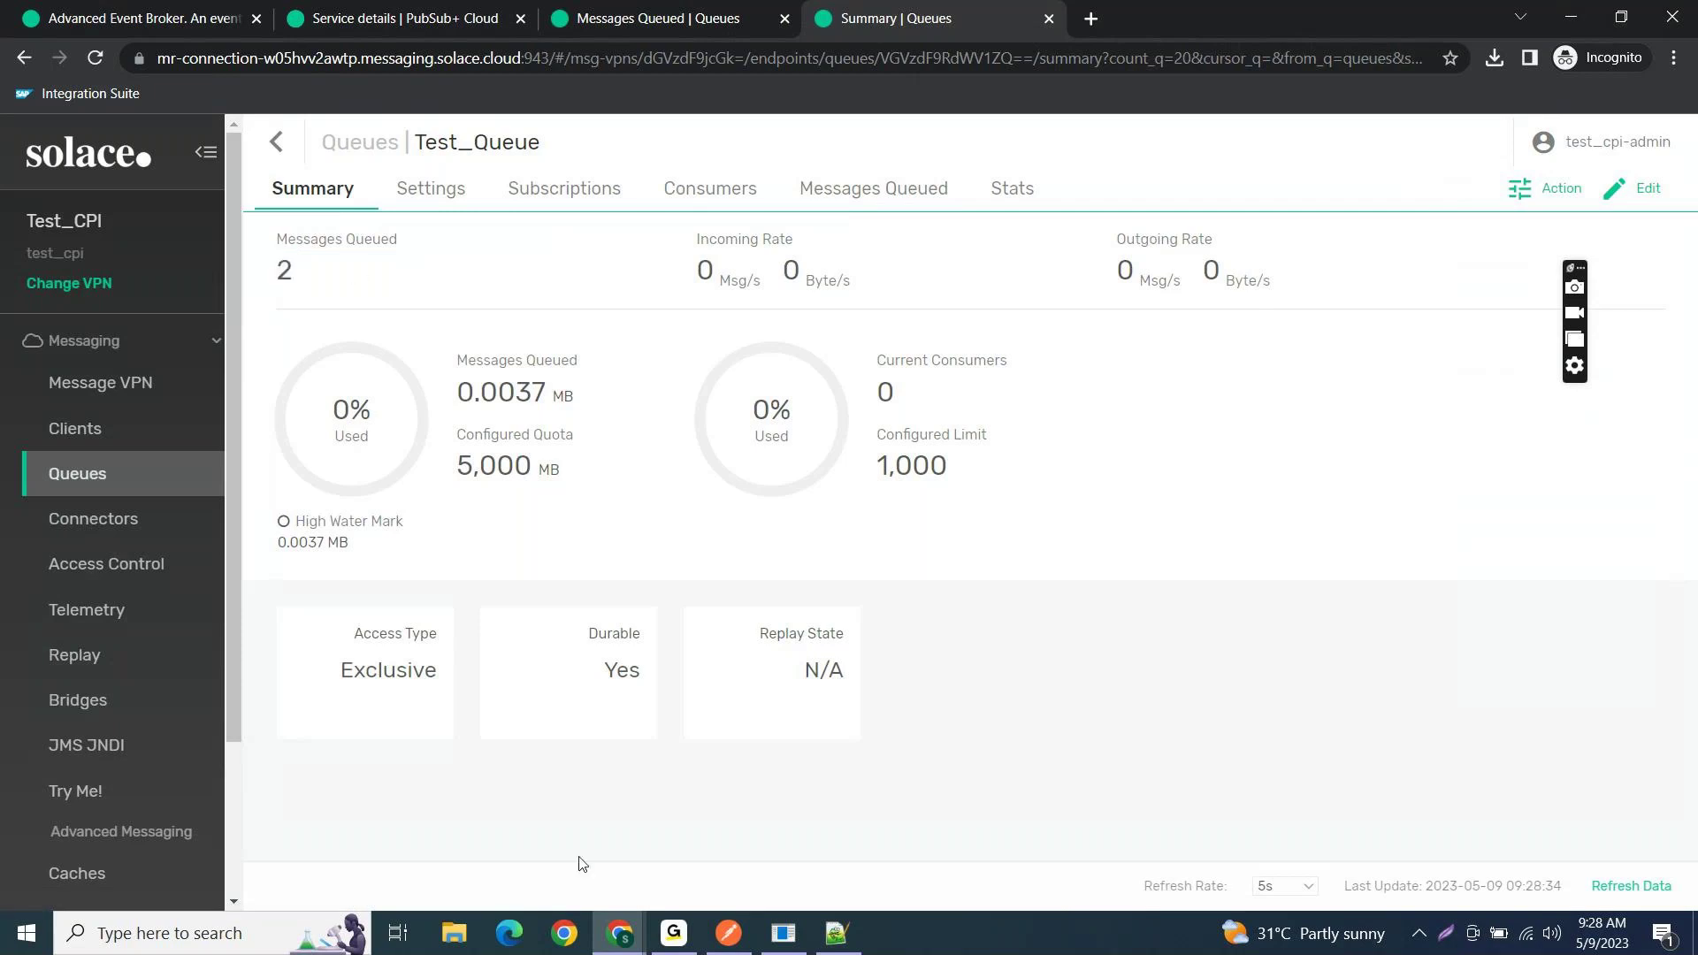
pyautogui.click(611, 939)
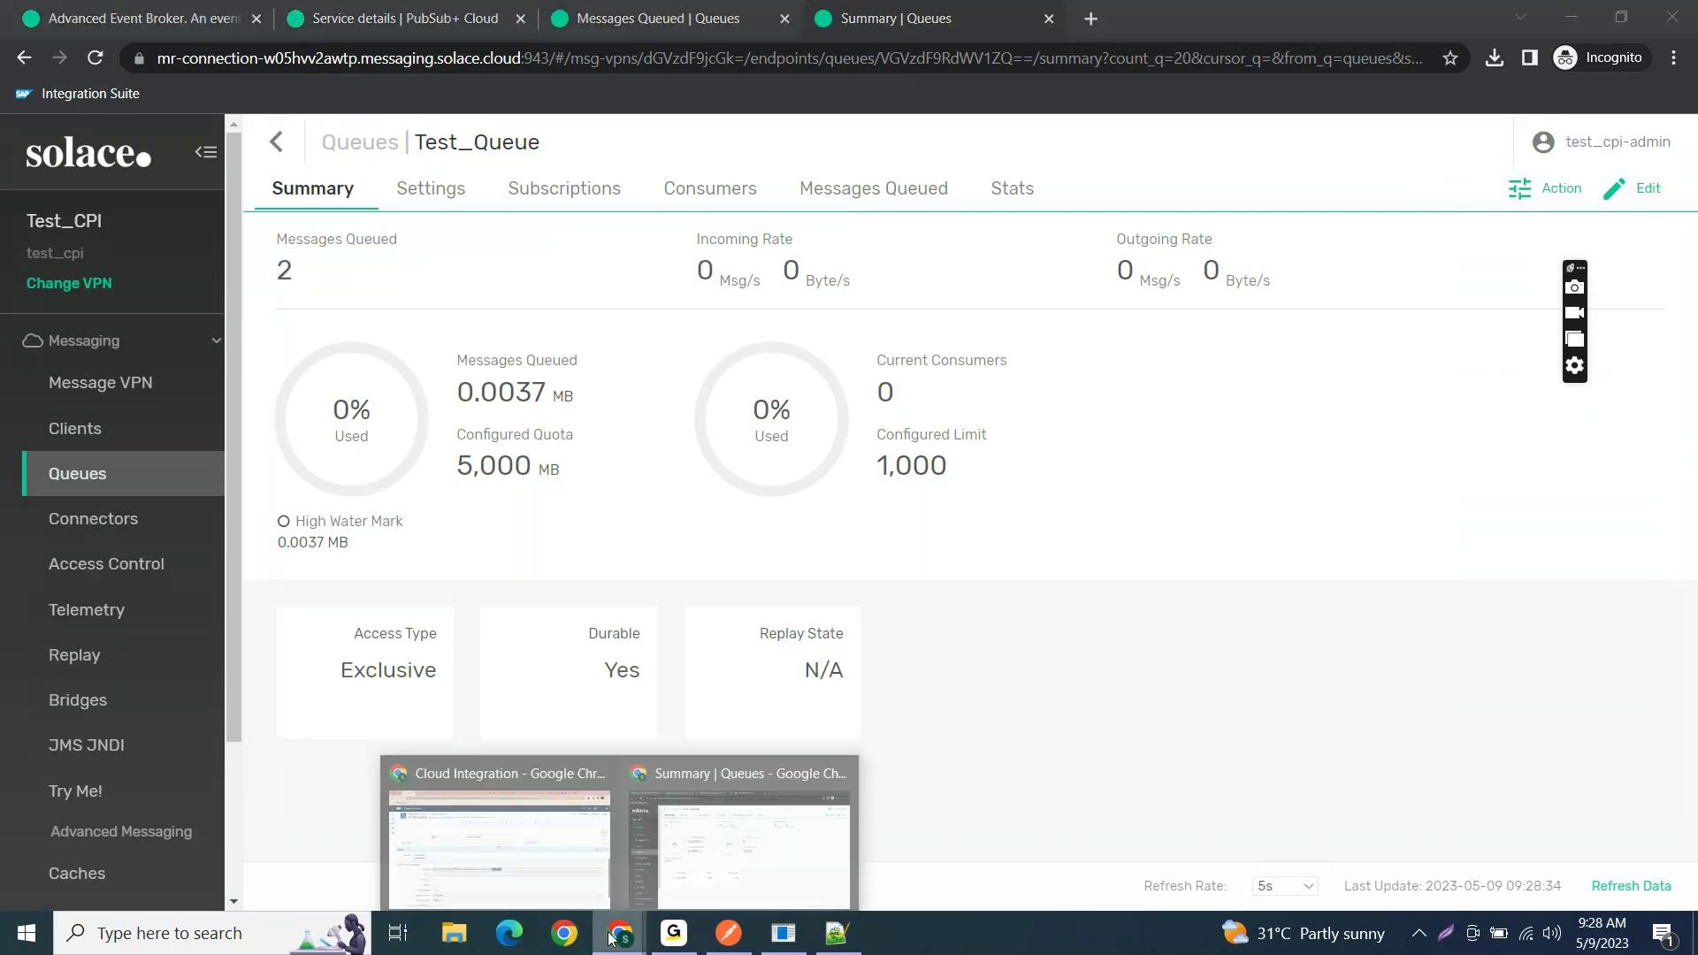
# - Review IF_AEM_Testing's HTTP receiver address ending in /Test/Order, then minimize the window
pyautogui.click(501, 833)
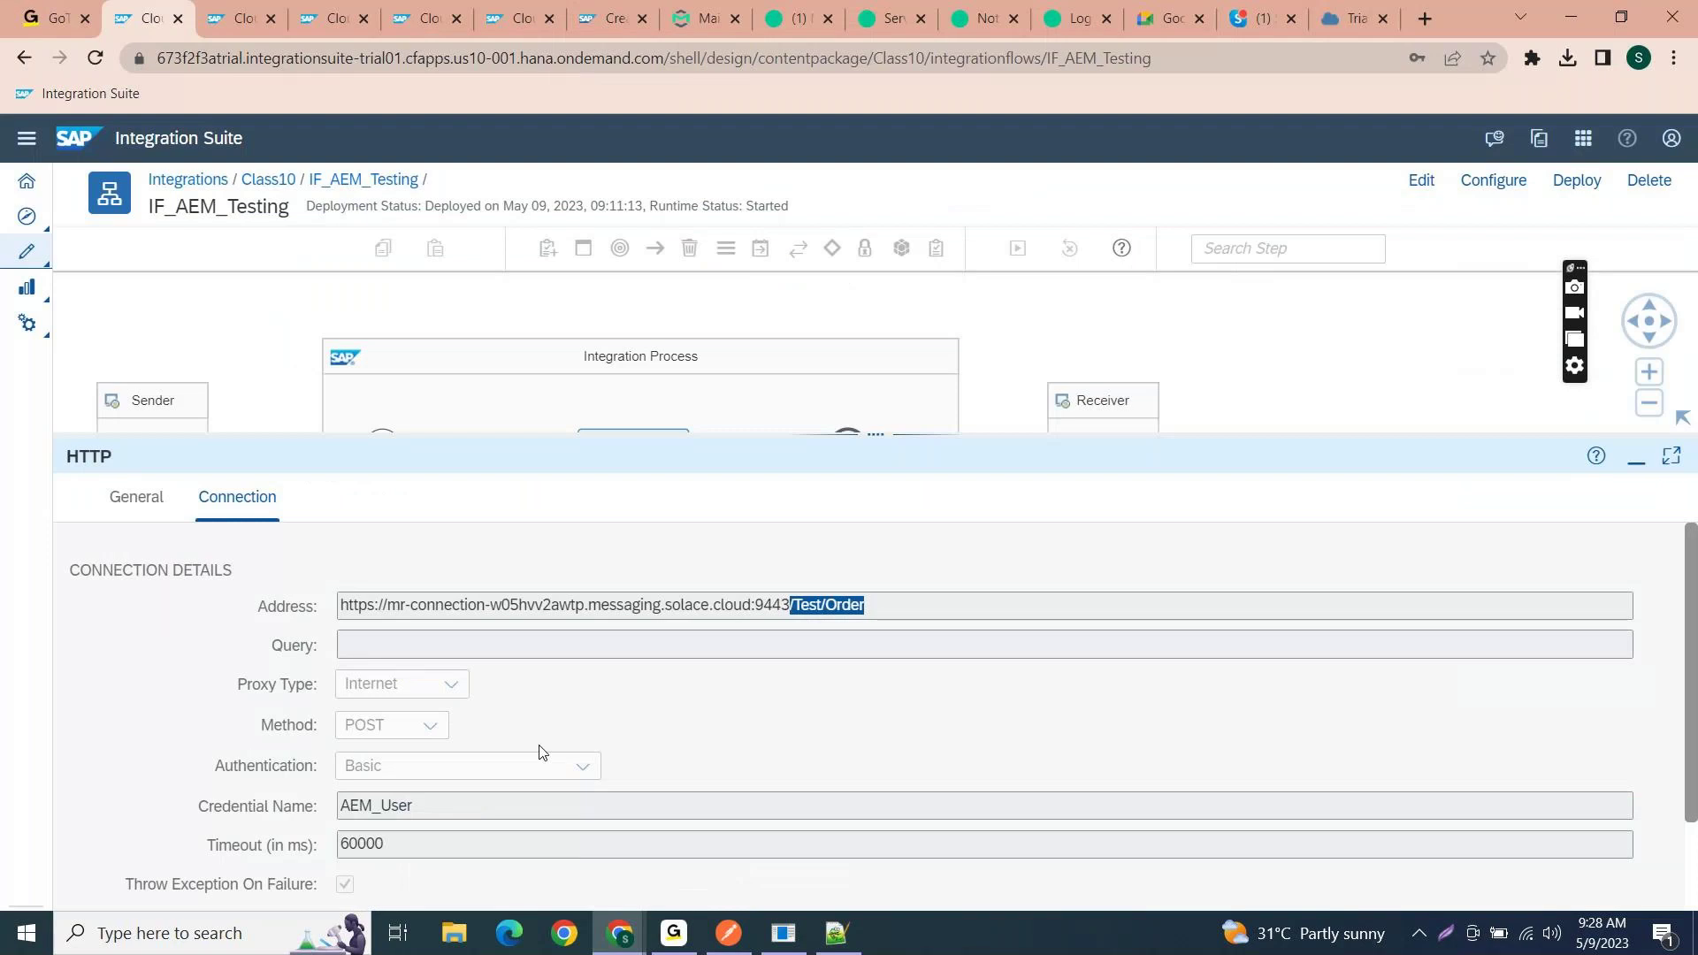
pyautogui.click(890, 549)
pyautogui.moveTo(875, 436); pyautogui.dragTo(874, 519)
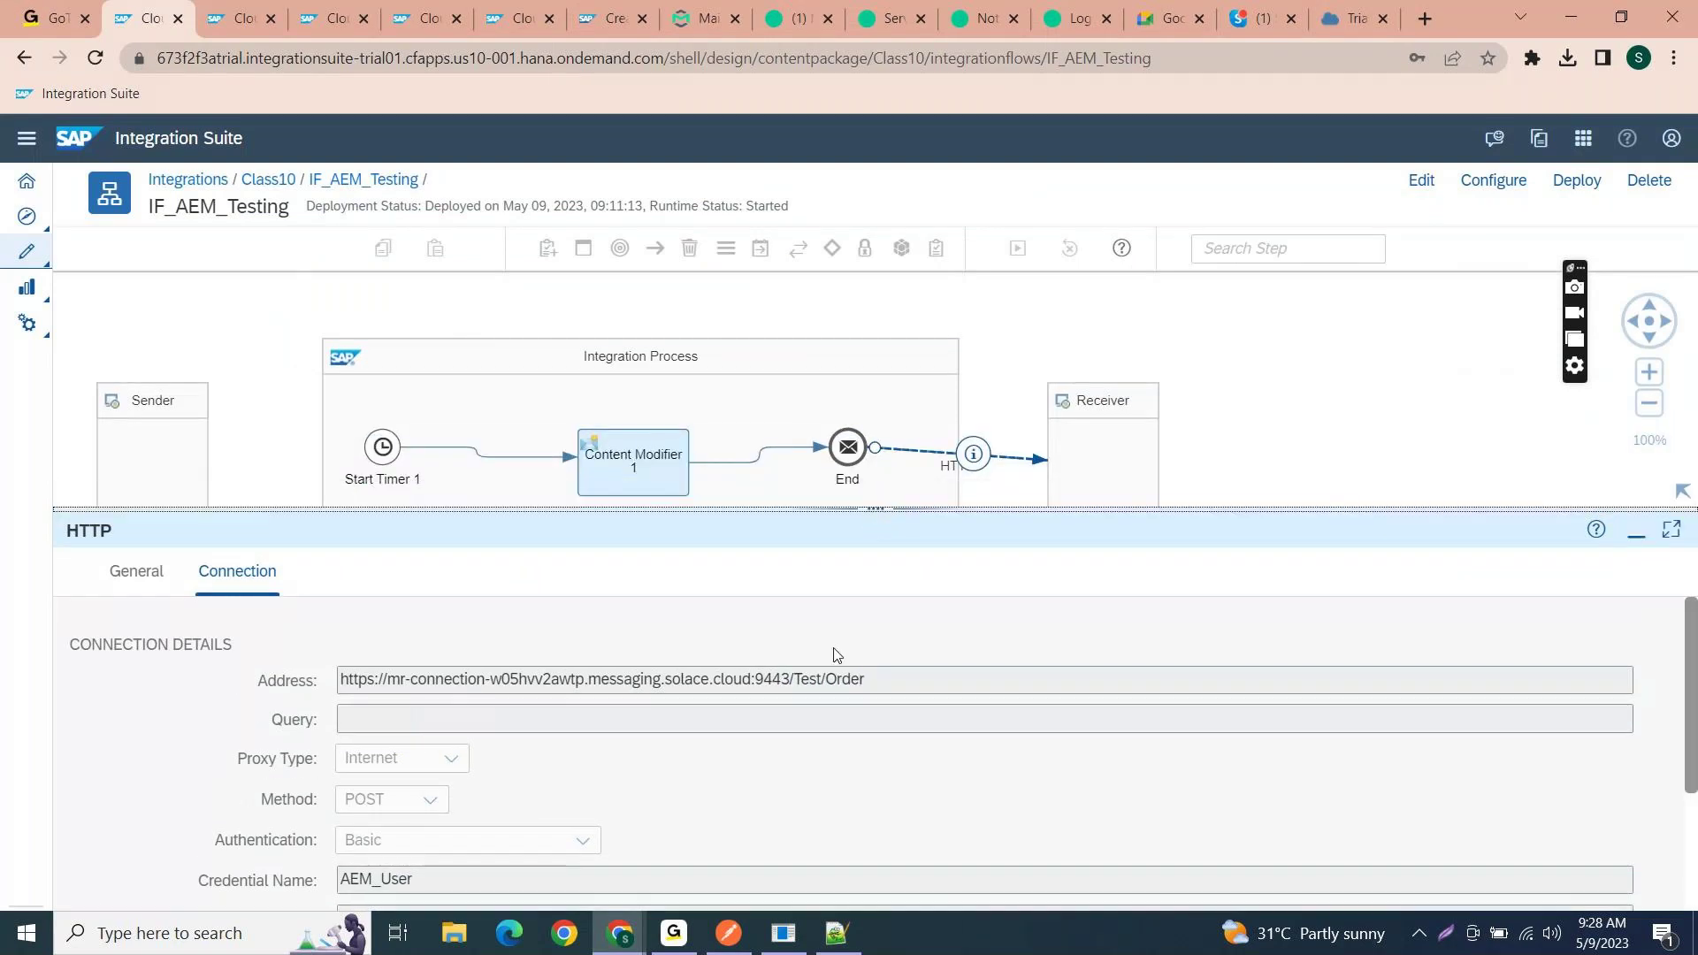
pyautogui.moveTo(781, 679); pyautogui.dragTo(873, 679)
pyautogui.click(835, 679)
pyautogui.click(898, 679)
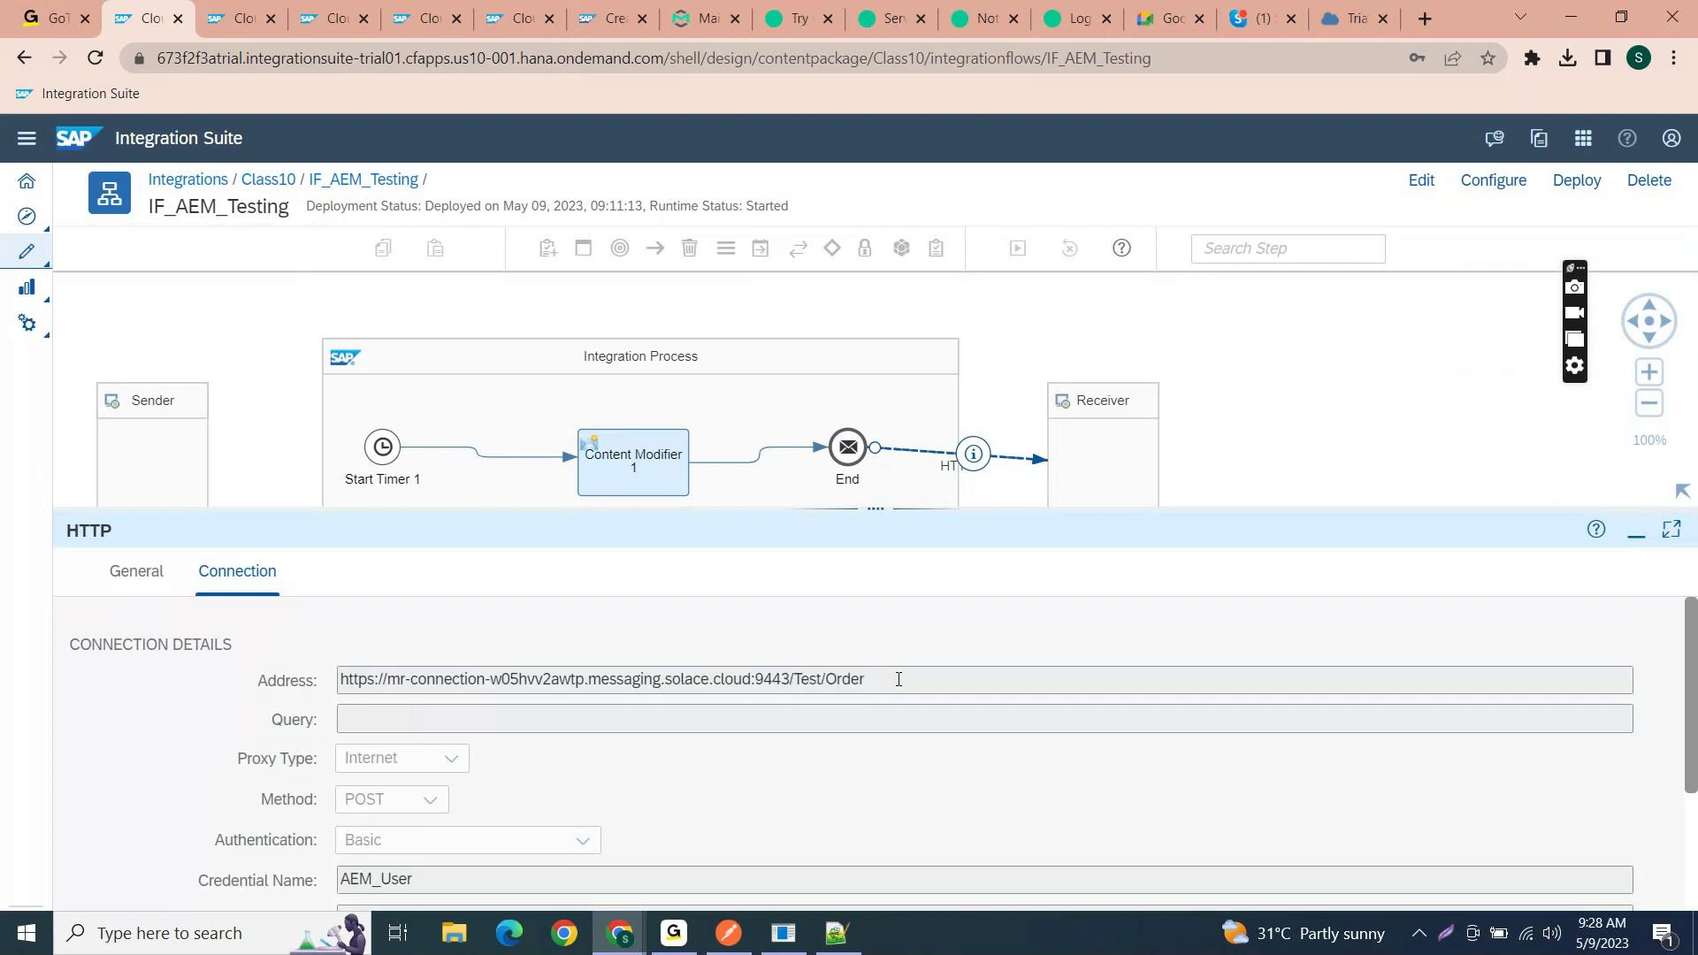
pyautogui.click(1571, 17)
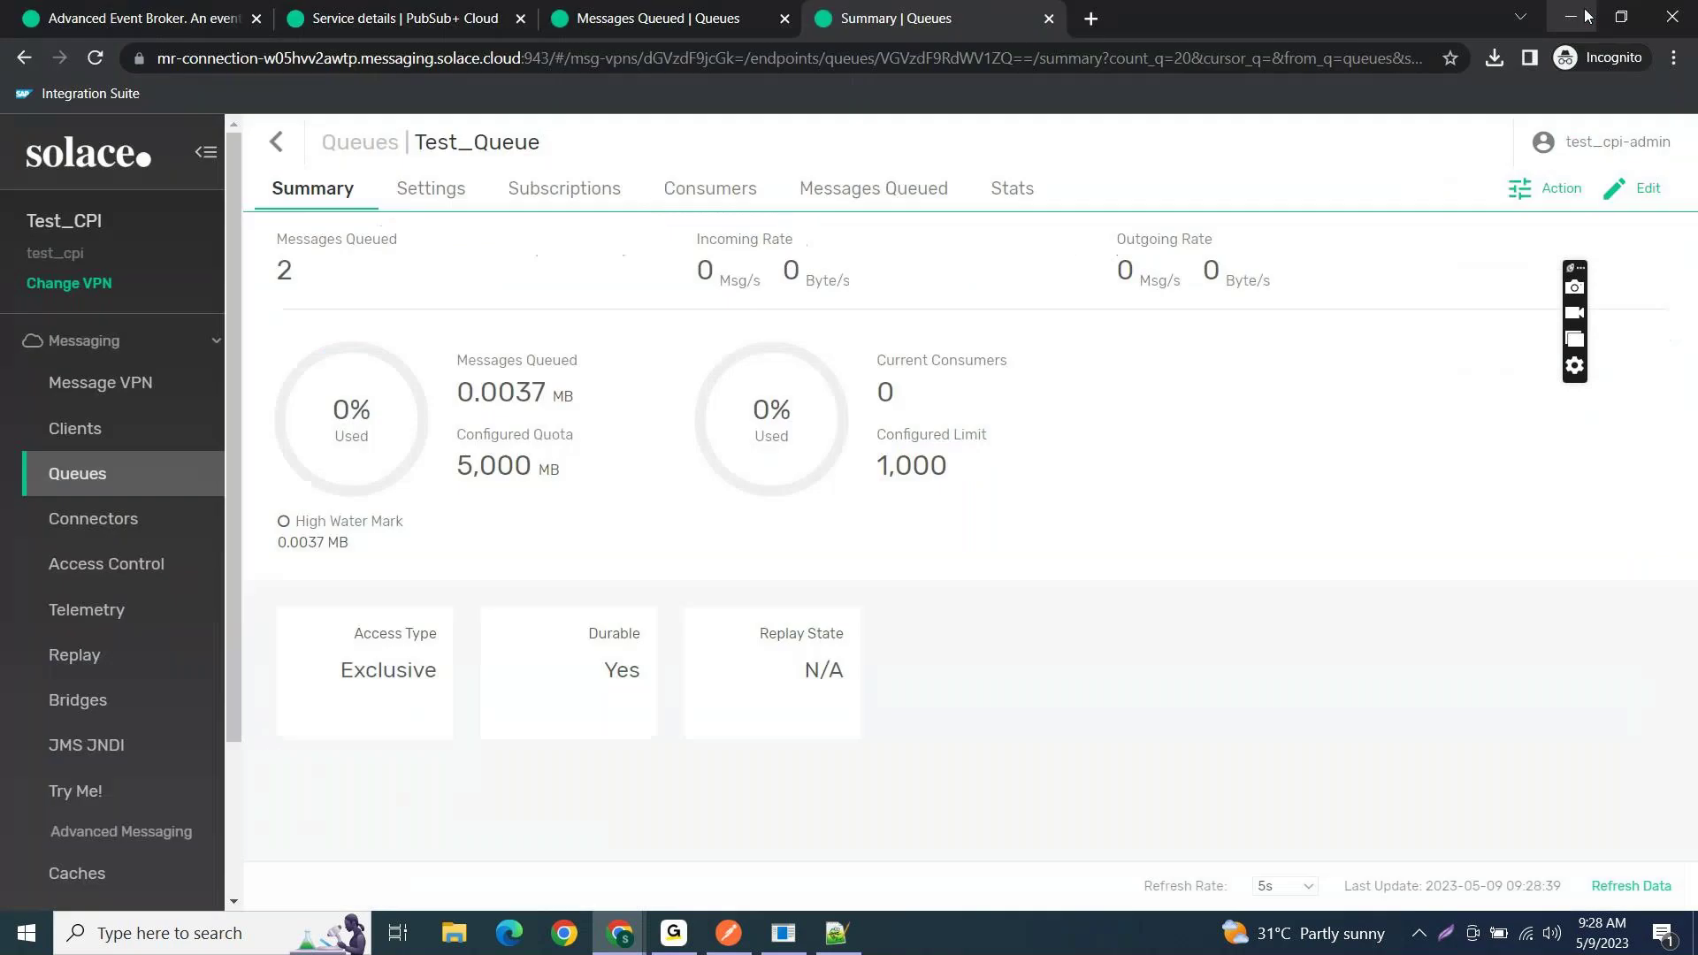
# - Confirm Test_Queue's subscriptions include Test/Order
pyautogui.click(438, 189)
pyautogui.click(332, 199)
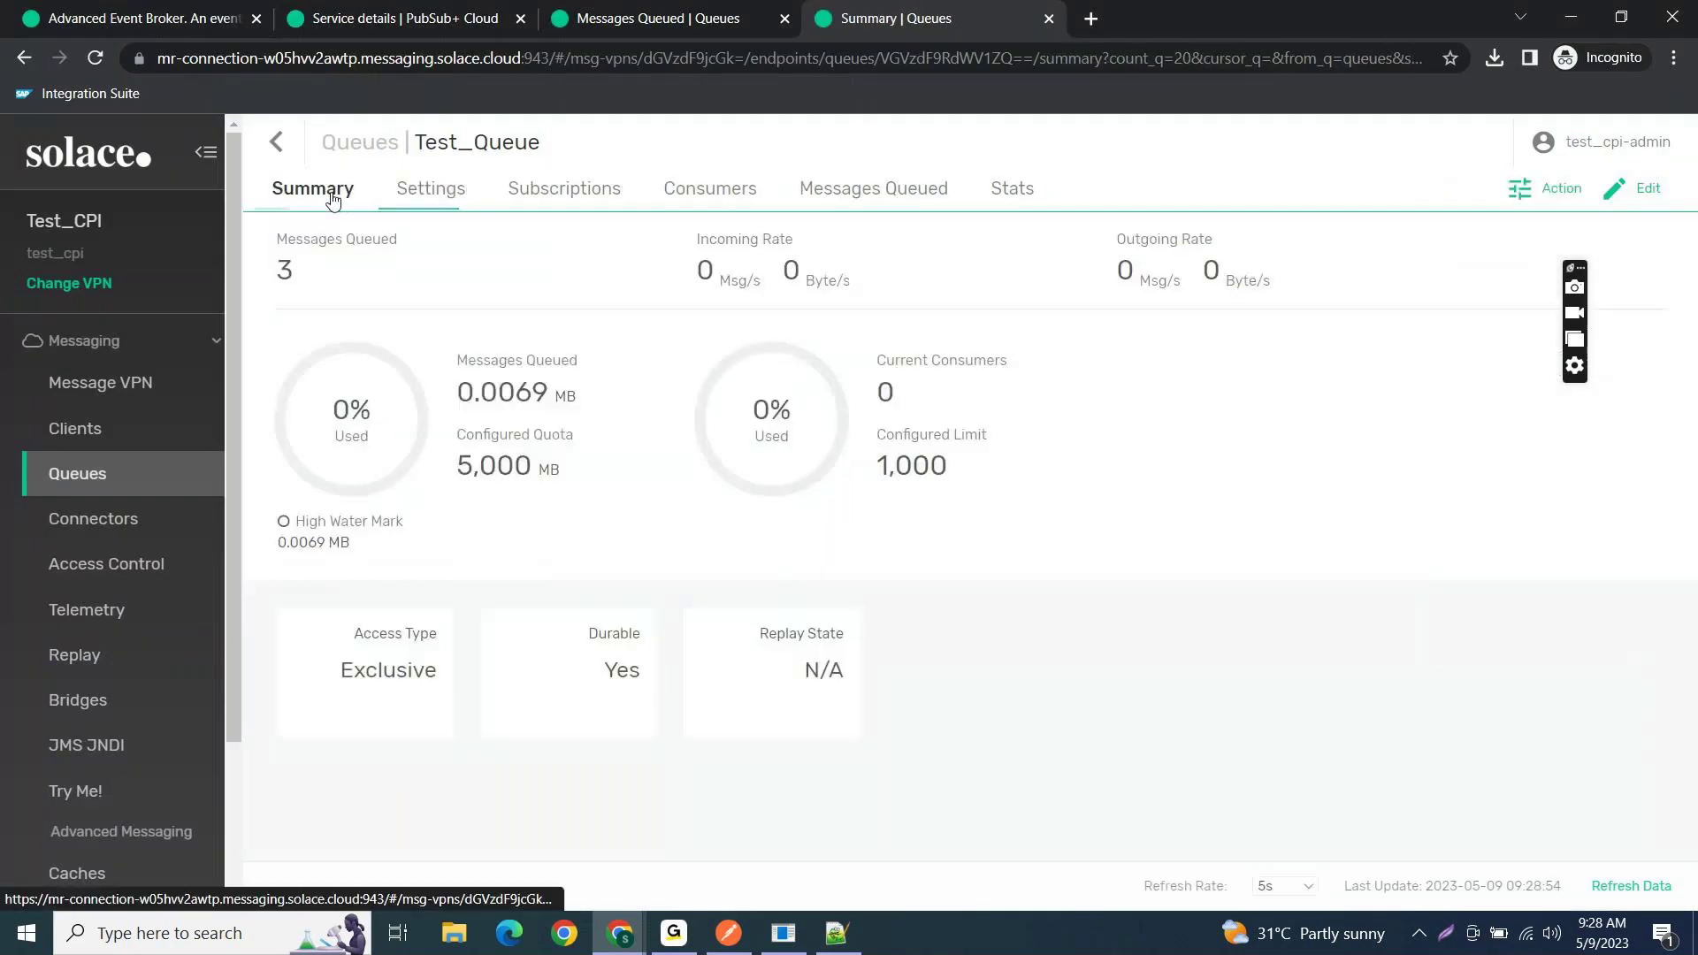
pyautogui.click(597, 192)
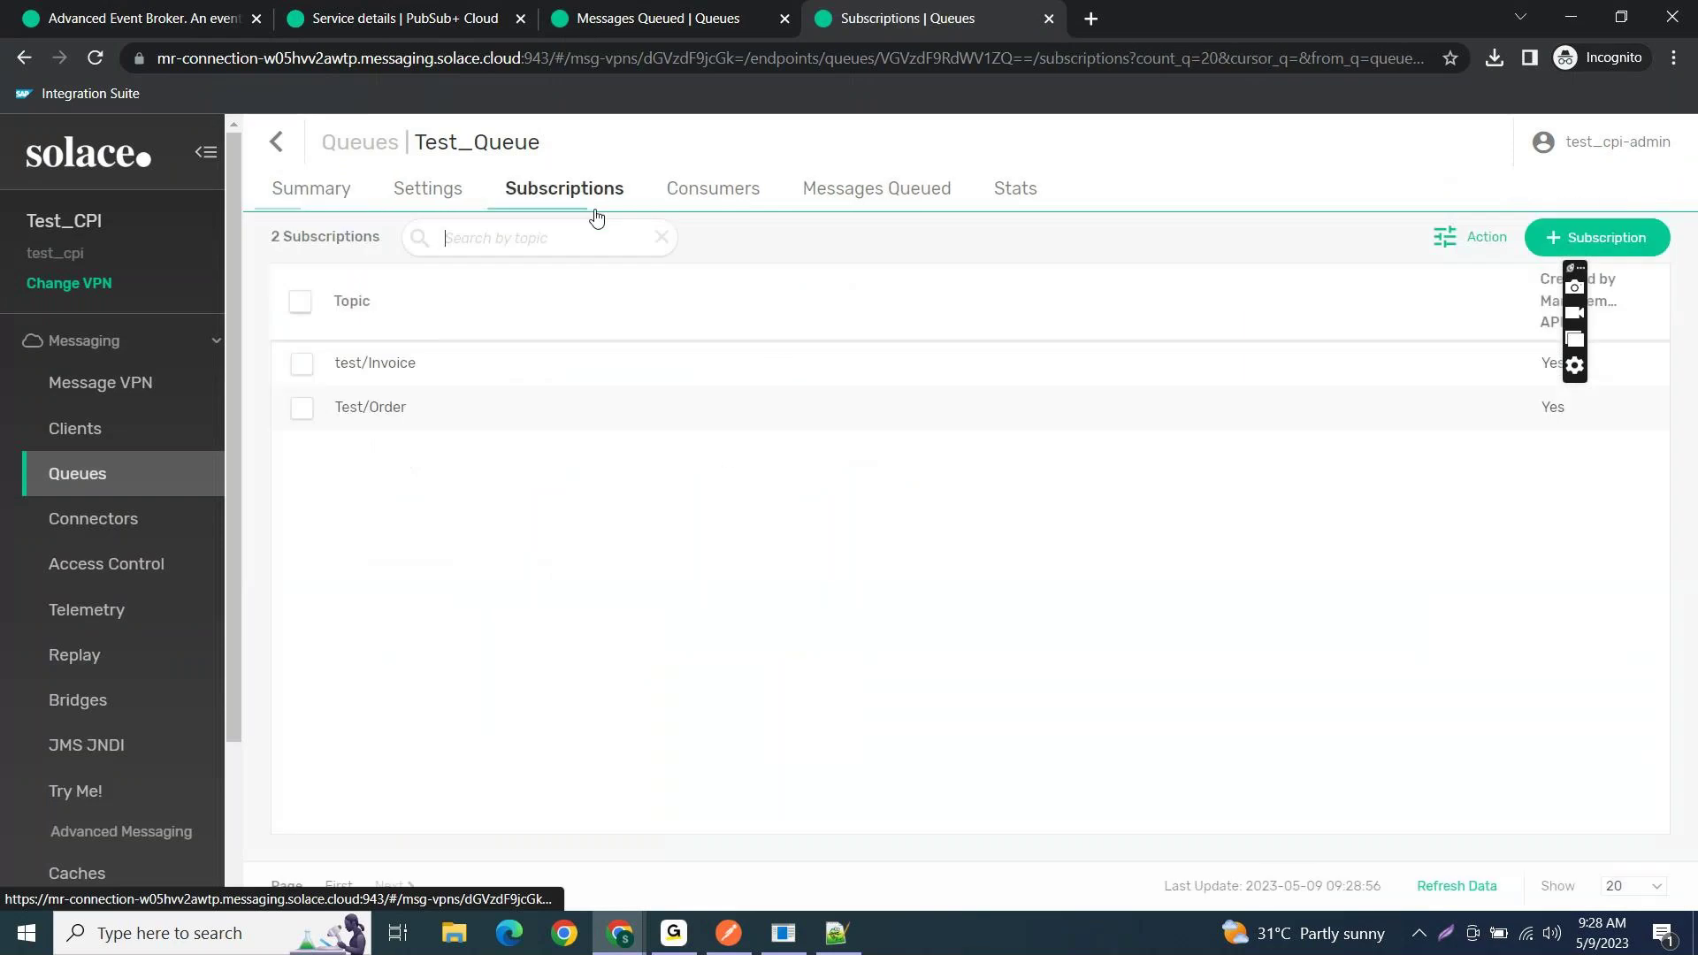
pyautogui.moveTo(424, 410); pyautogui.dragTo(344, 417)
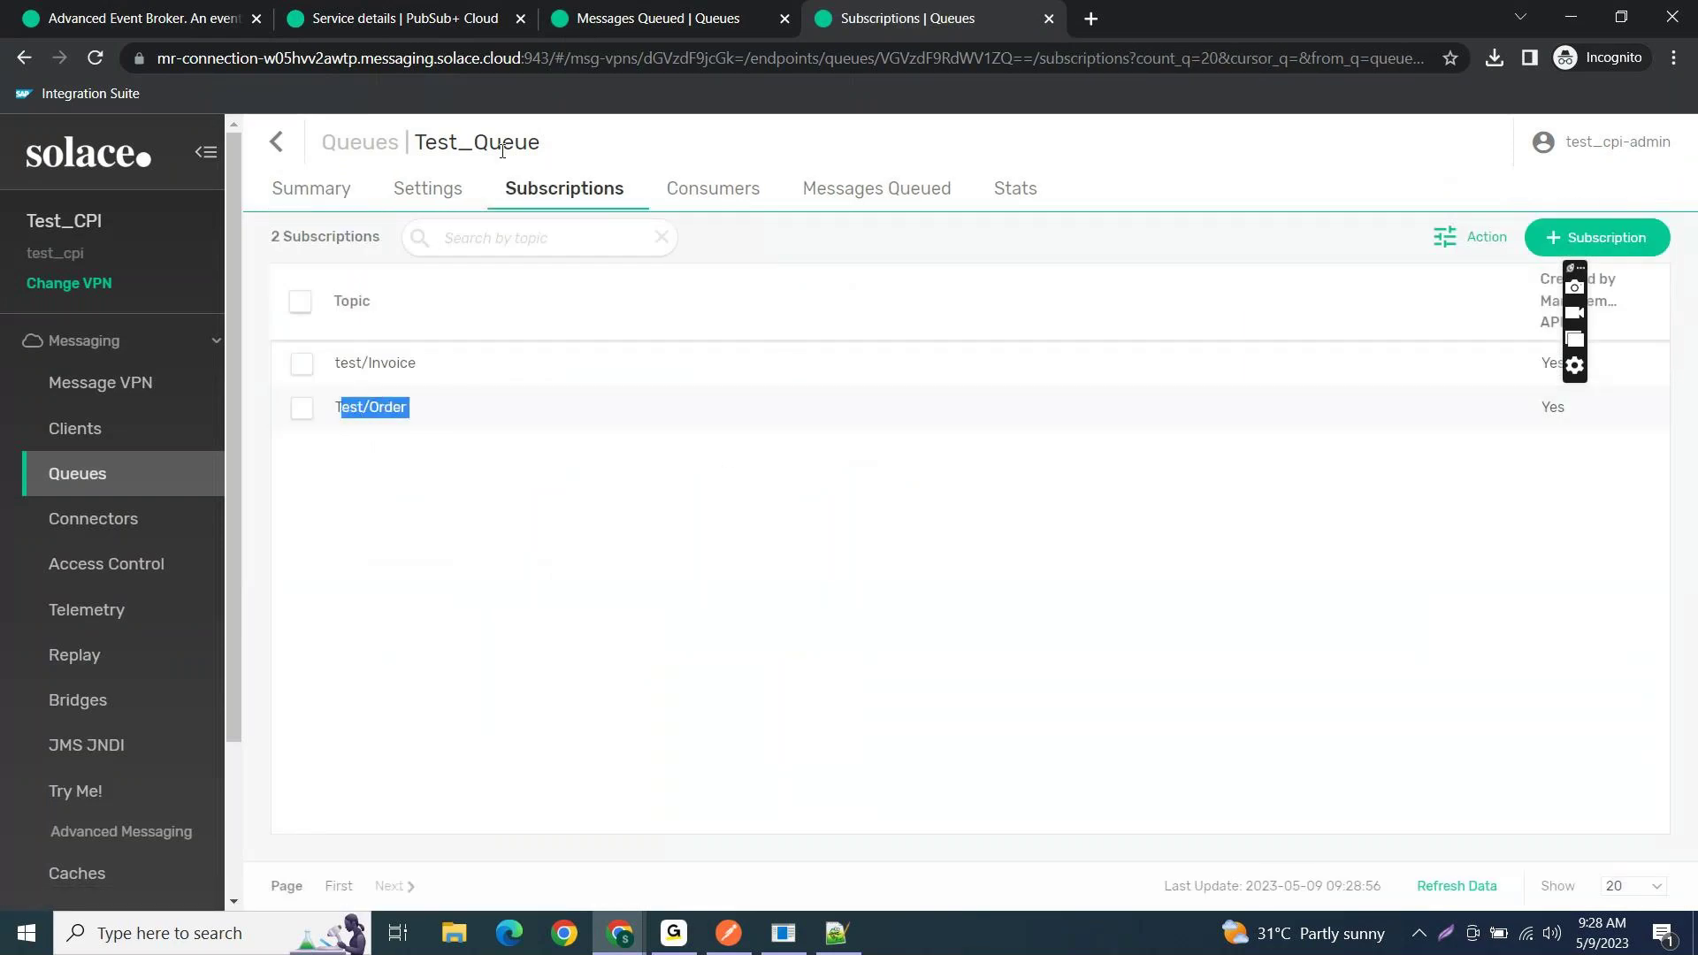
# - Review Invoice_Class10's queued messages, consumers and summary, then return to the queue list
pyautogui.click(274, 164)
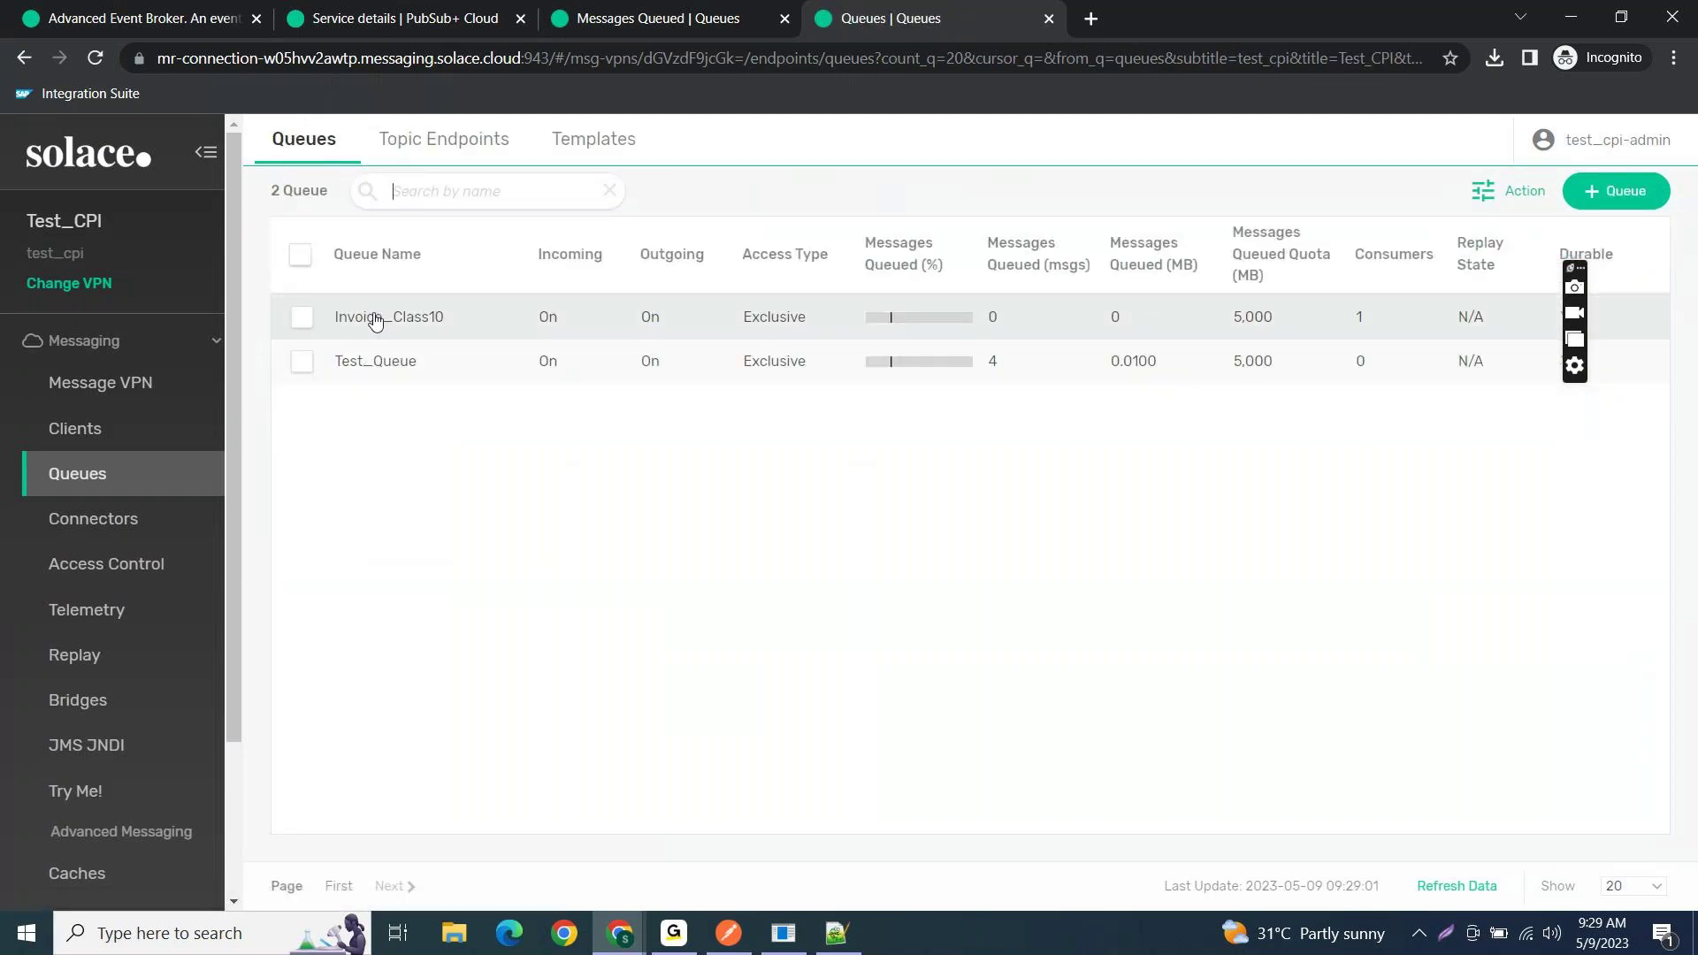
pyautogui.click(375, 320)
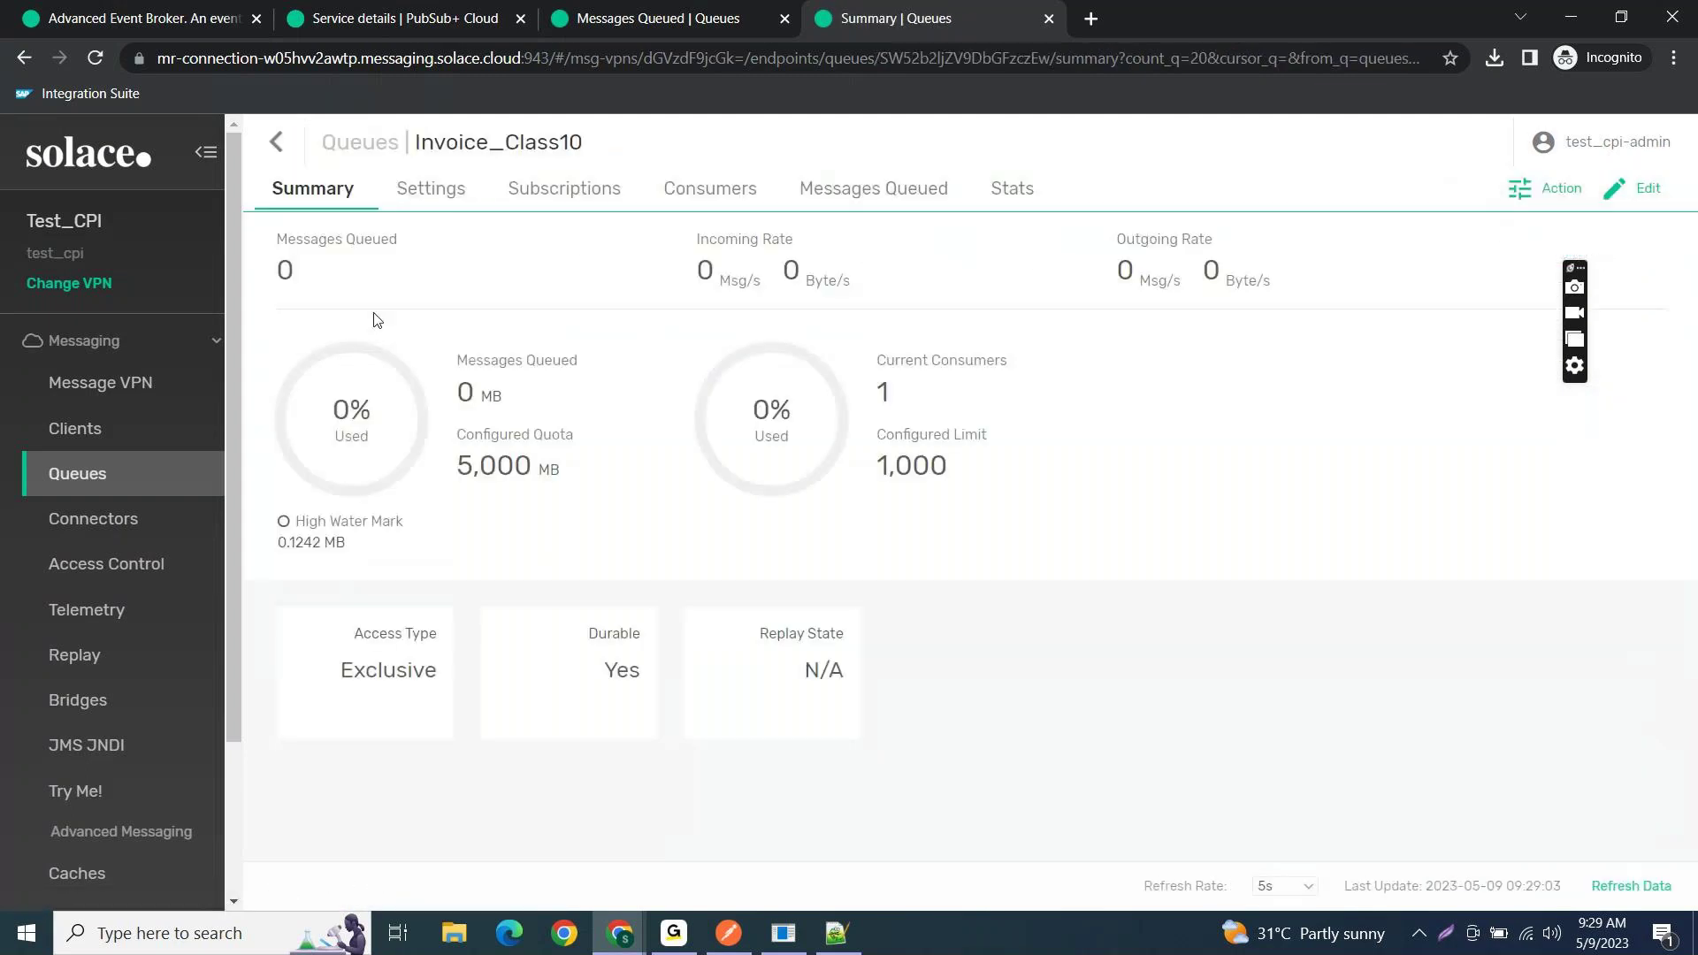
pyautogui.click(847, 192)
pyautogui.click(741, 189)
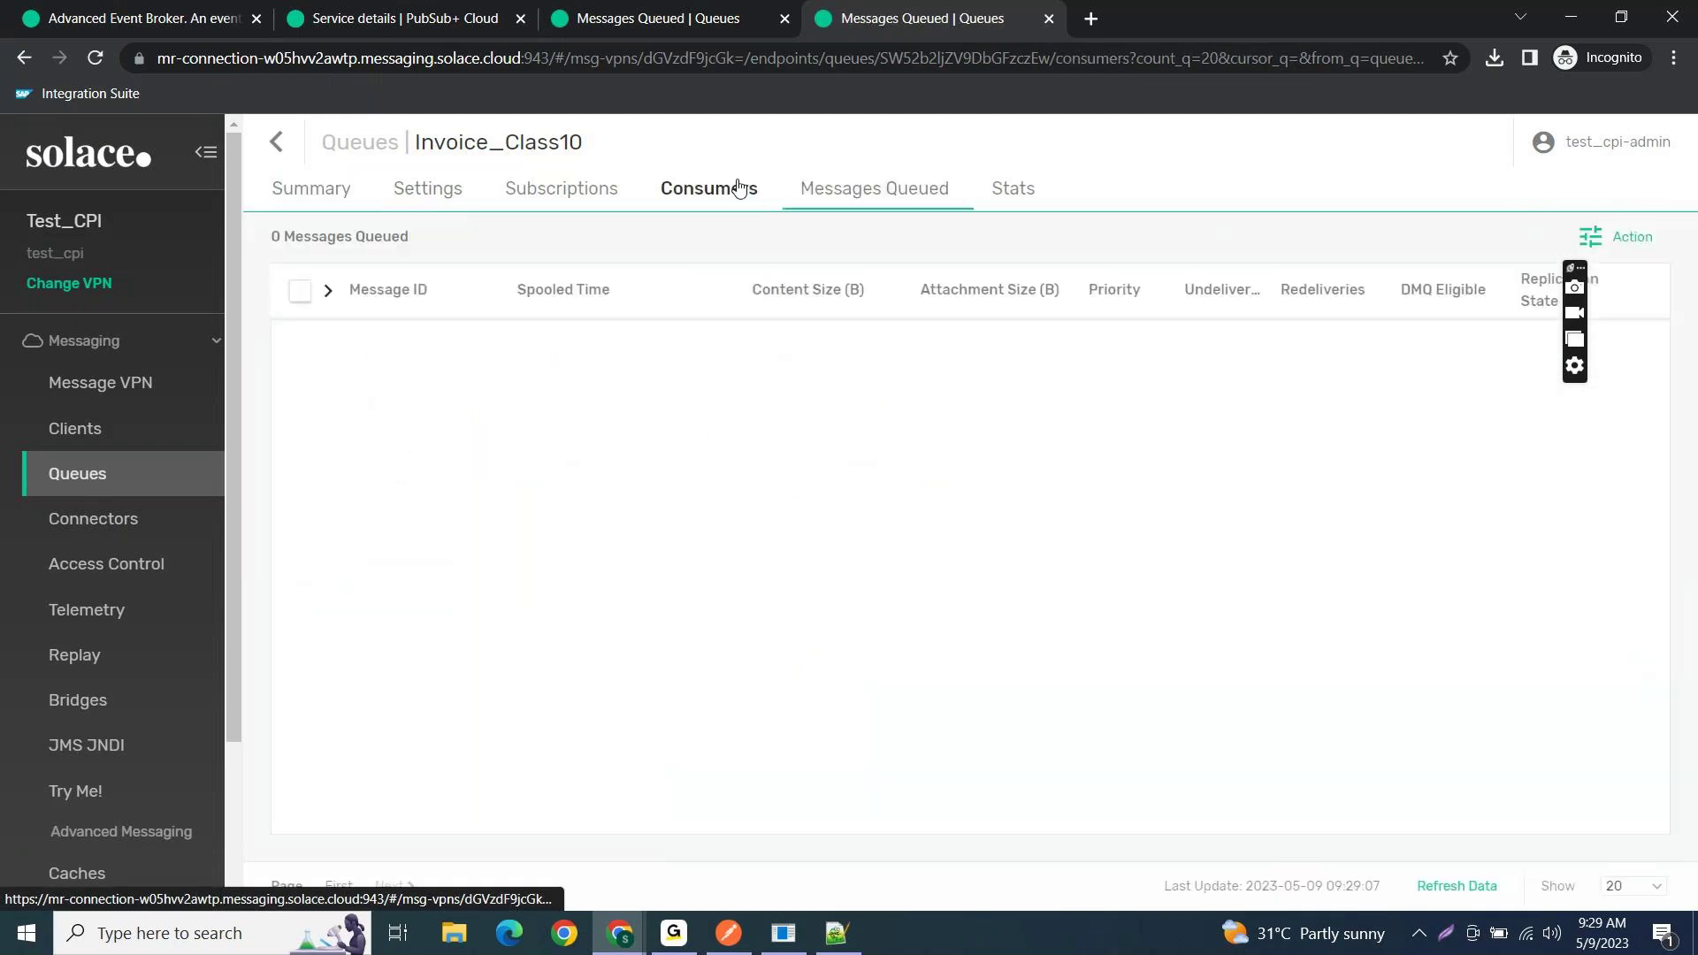
pyautogui.click(320, 198)
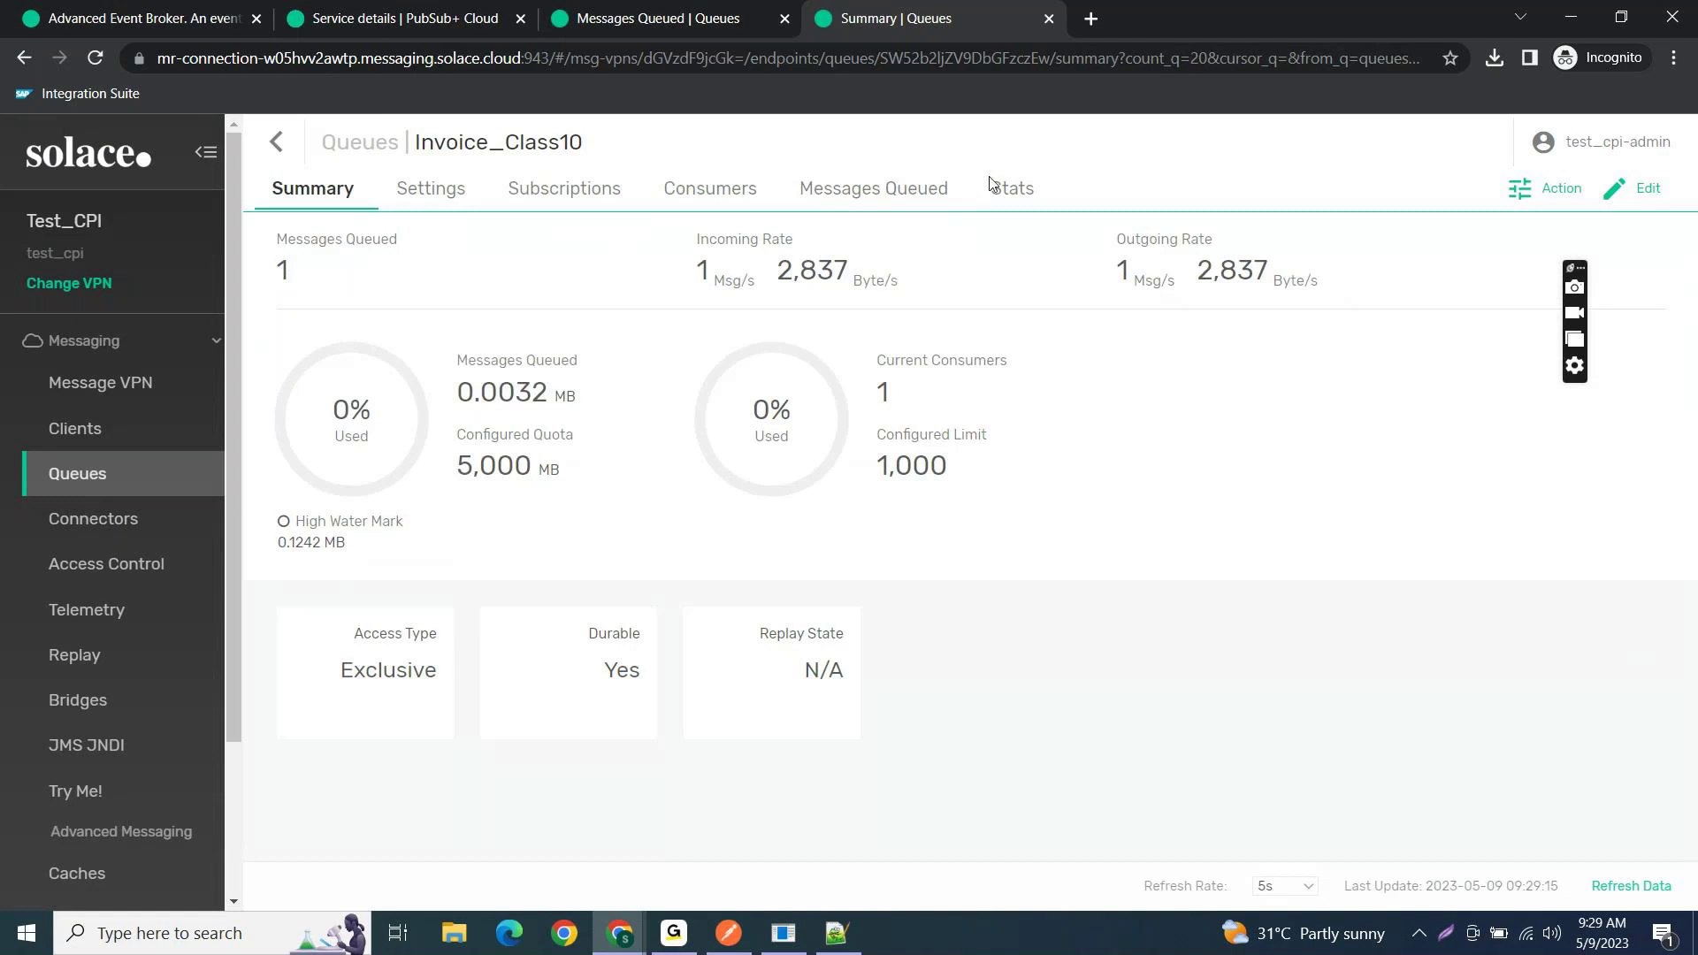
pyautogui.click(275, 135)
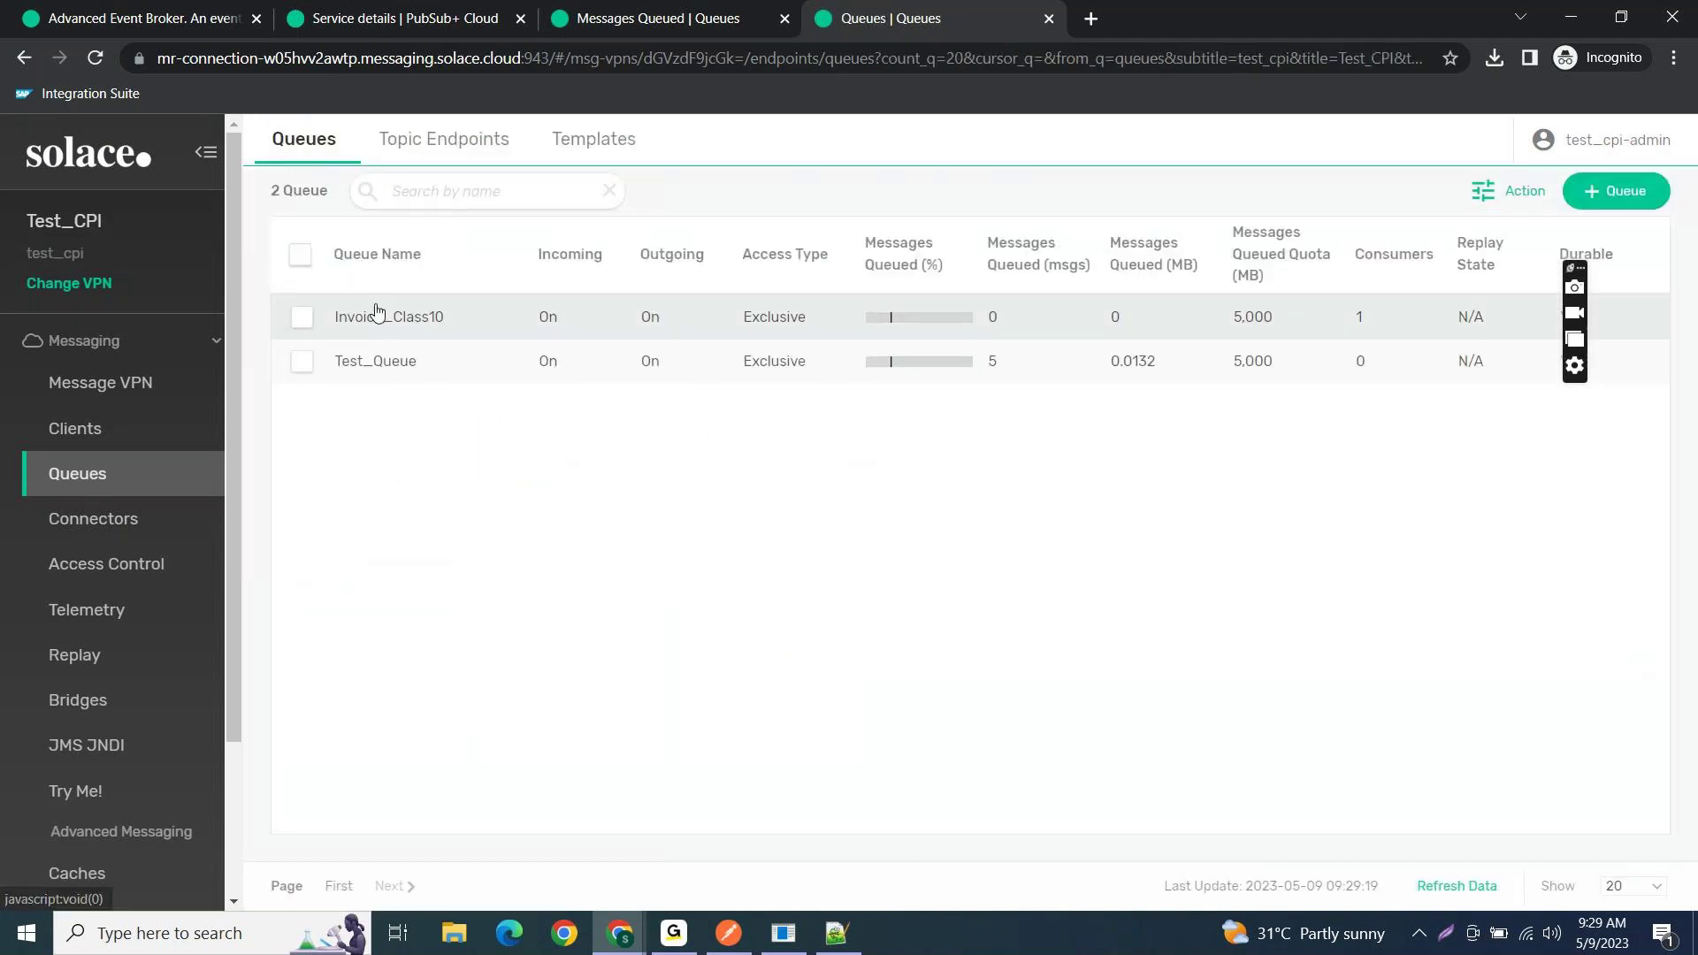
# - Open Test_Queue's summary, now showing 5 queued messages
pyautogui.click(373, 363)
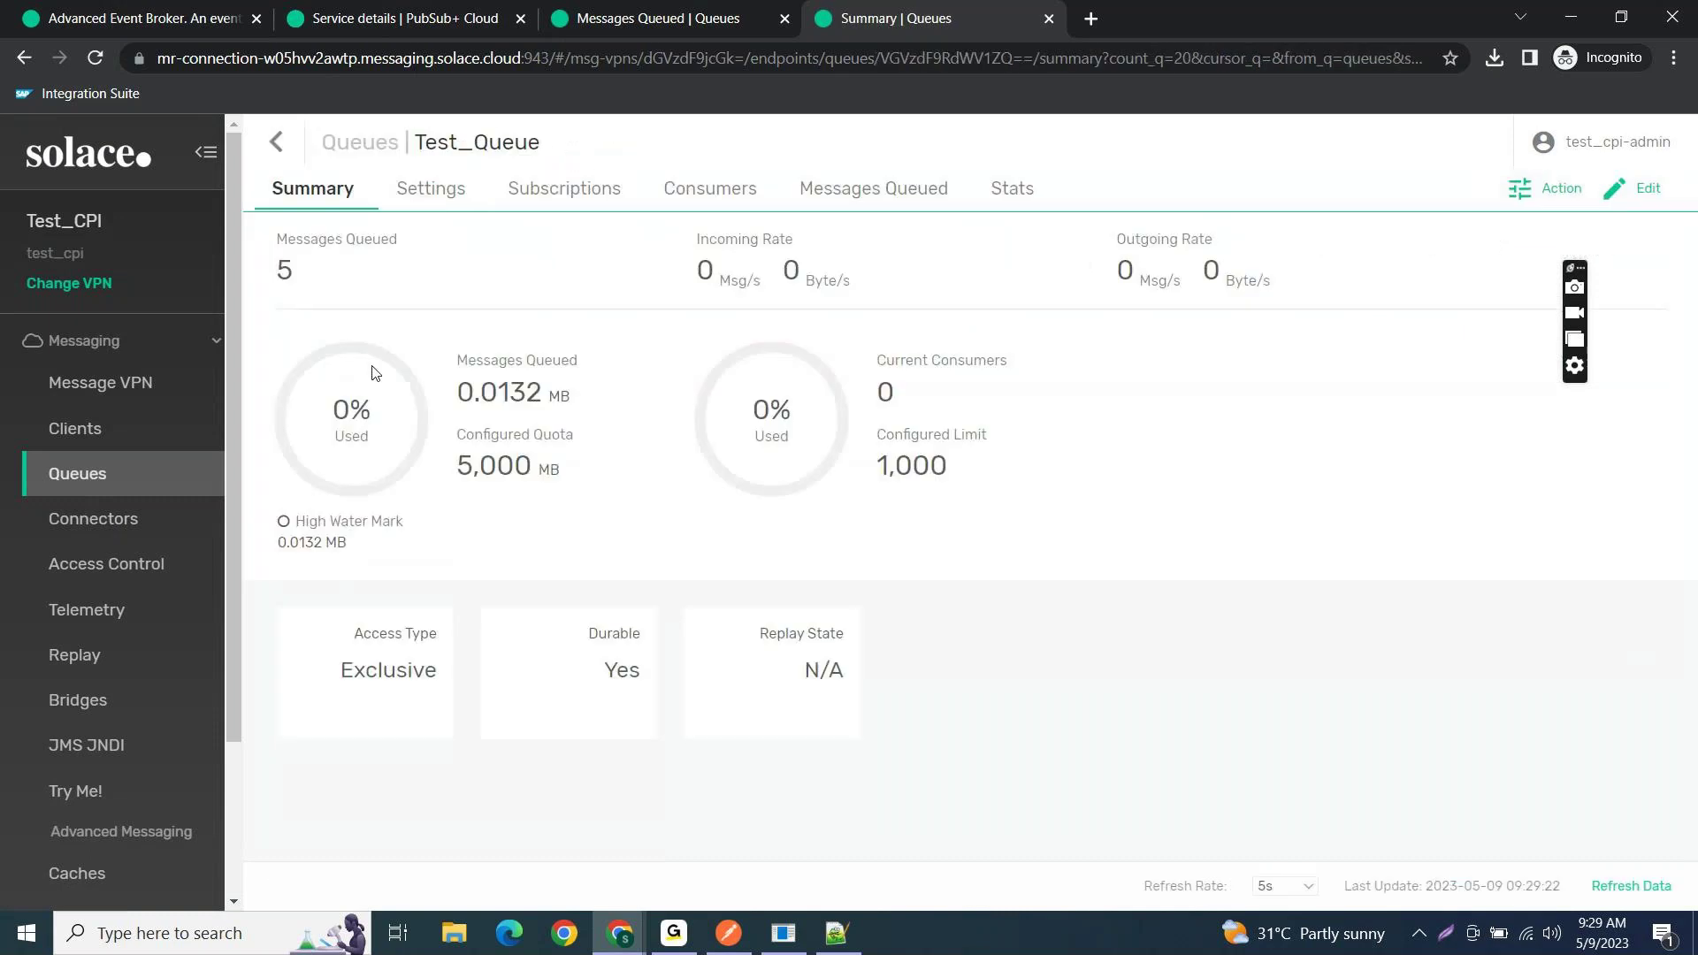
pyautogui.doubleClick(272, 268)
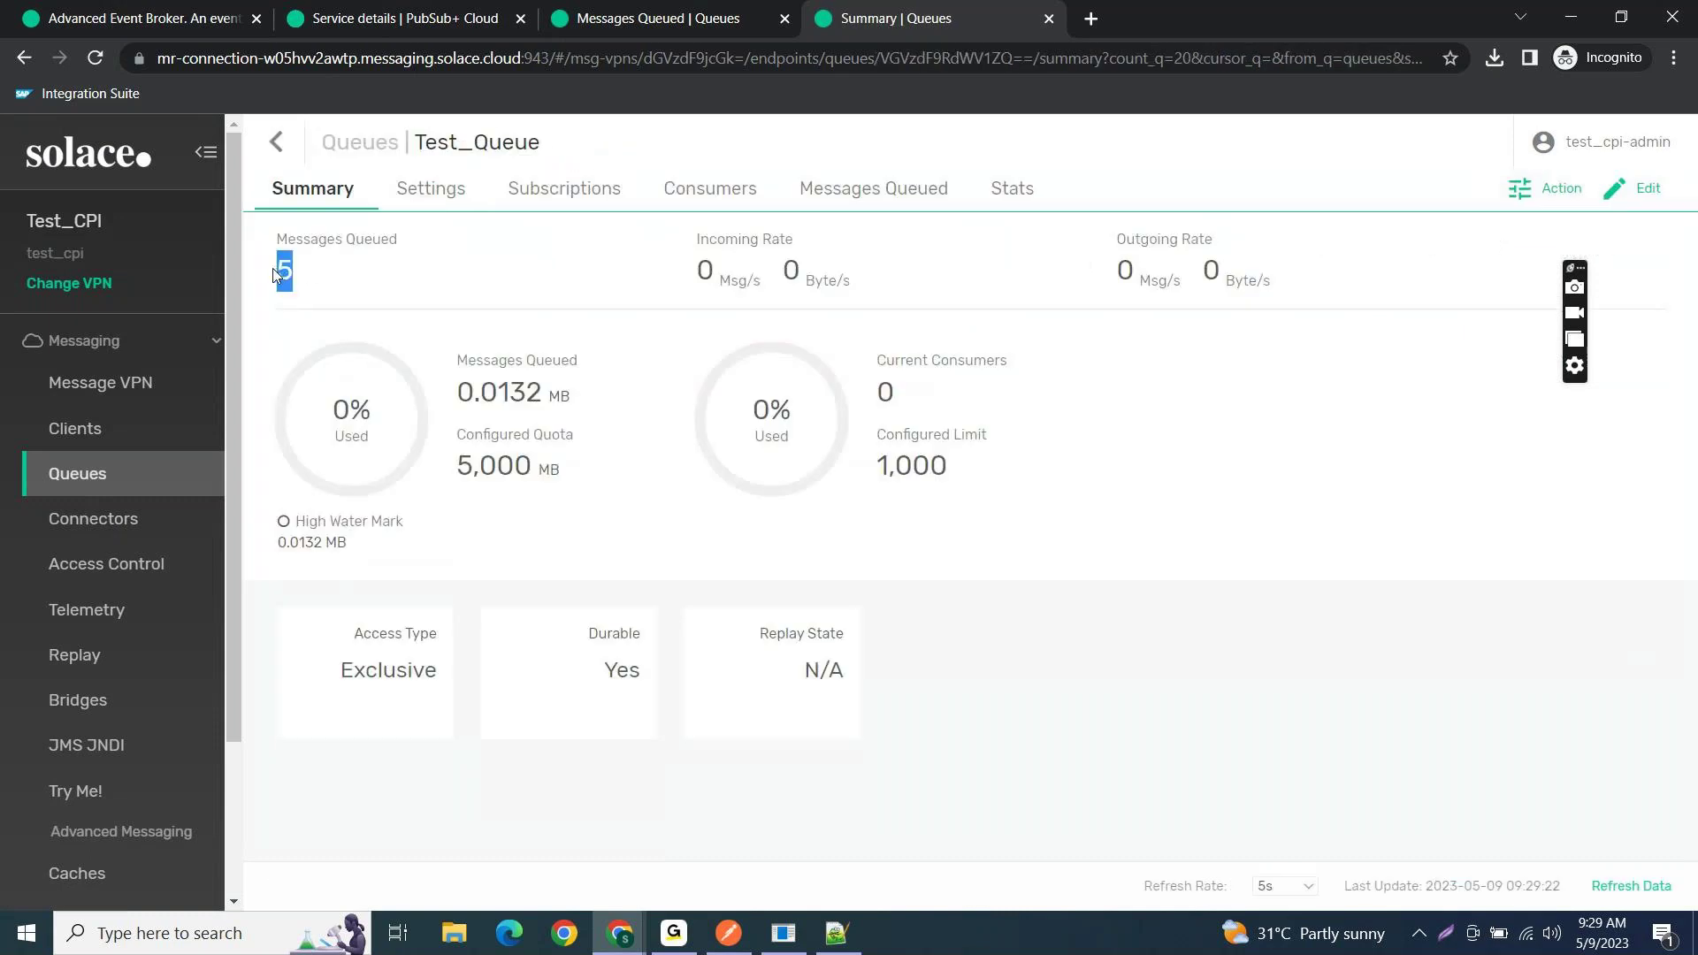
pyautogui.click(329, 293)
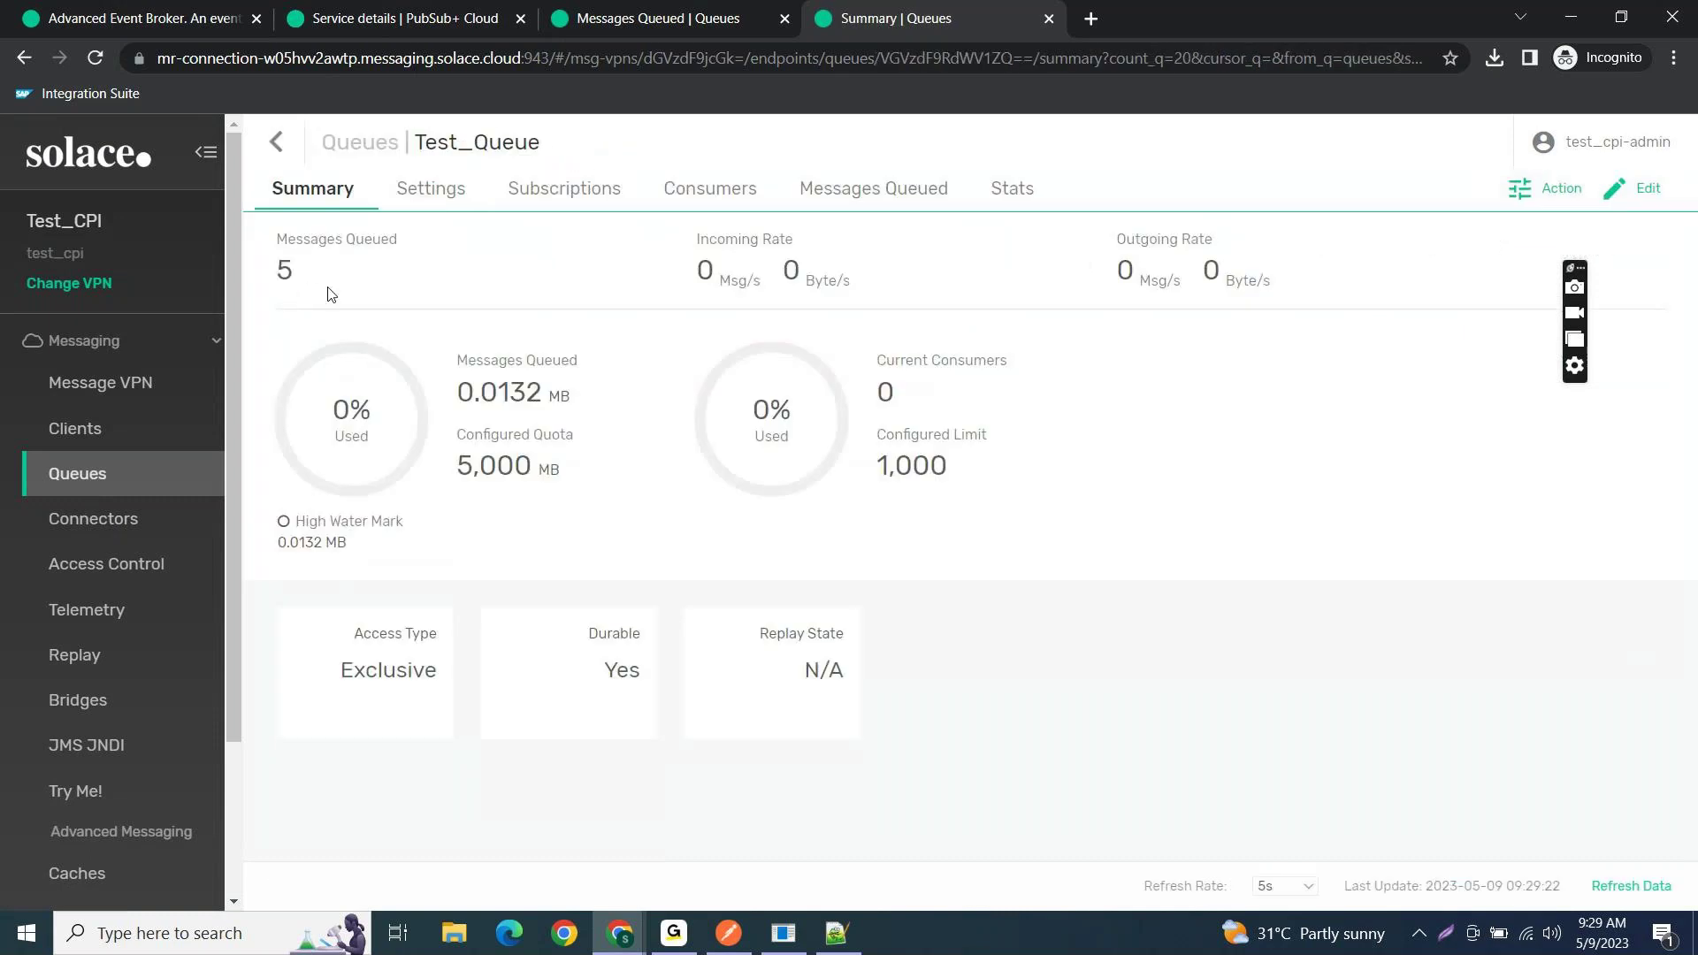
# - Verify Test_Queue's subscriptions list test/Invoice and Test/Order
pyautogui.click(588, 203)
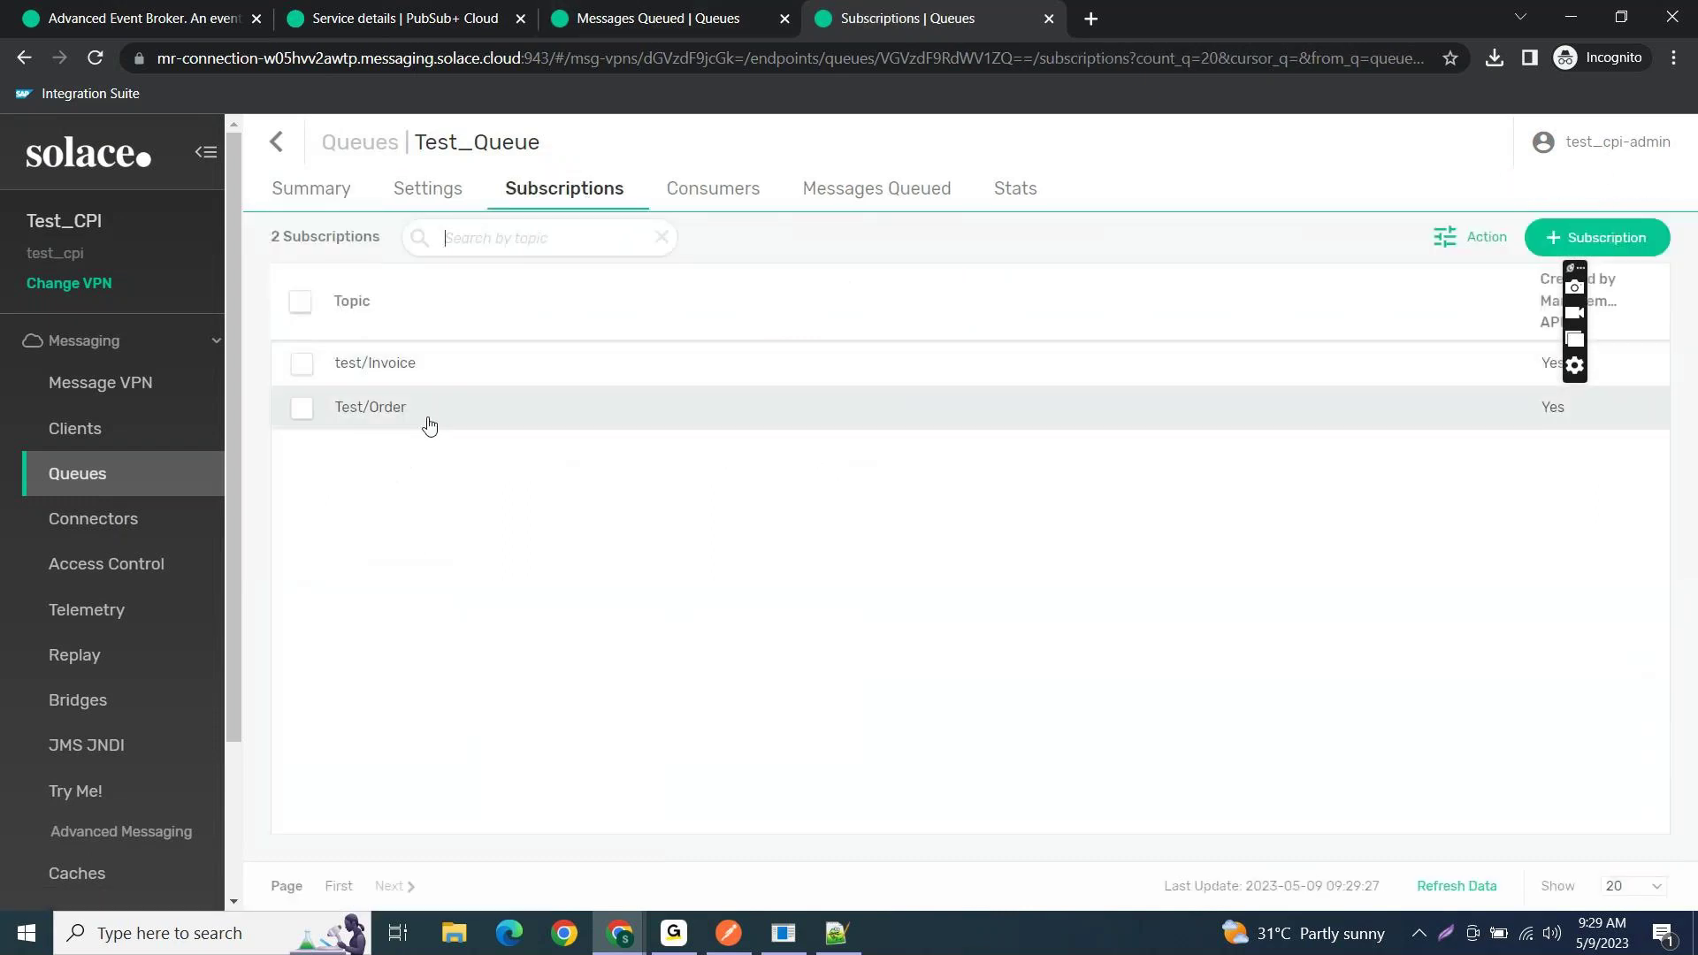
pyautogui.moveTo(428, 418); pyautogui.dragTo(341, 414)
pyautogui.click(413, 424)
pyautogui.moveTo(425, 417); pyautogui.dragTo(333, 408)
pyautogui.click(360, 485)
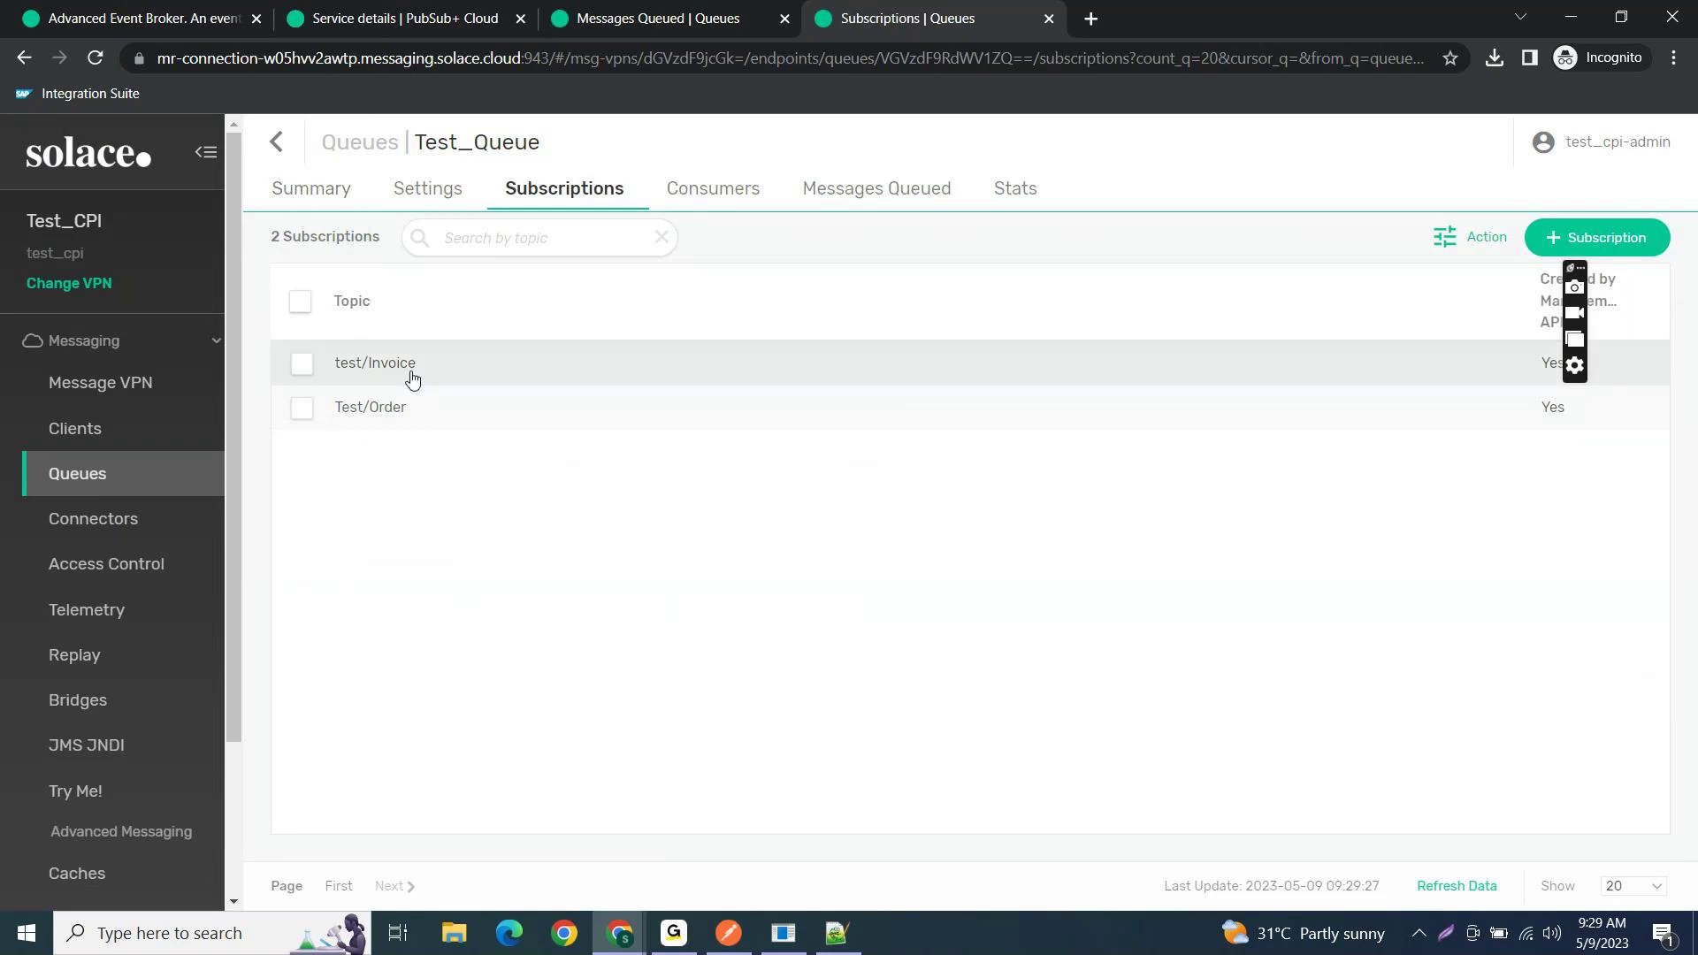
pyautogui.moveTo(428, 406); pyautogui.dragTo(339, 409)
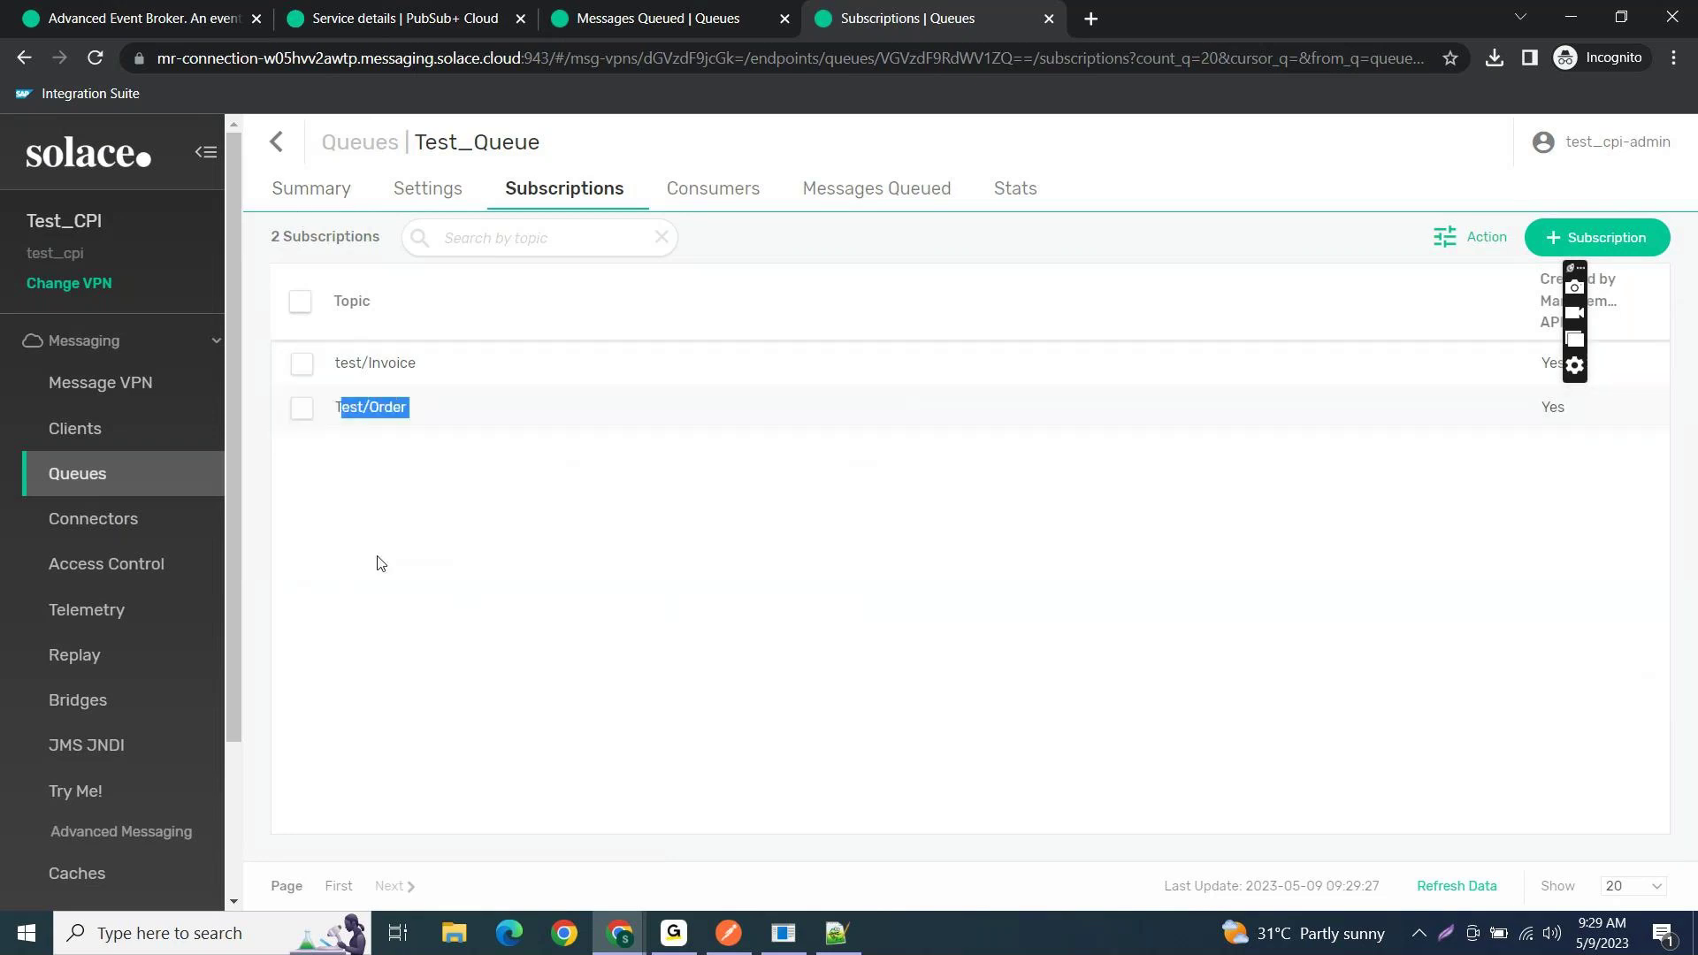
pyautogui.click(408, 502)
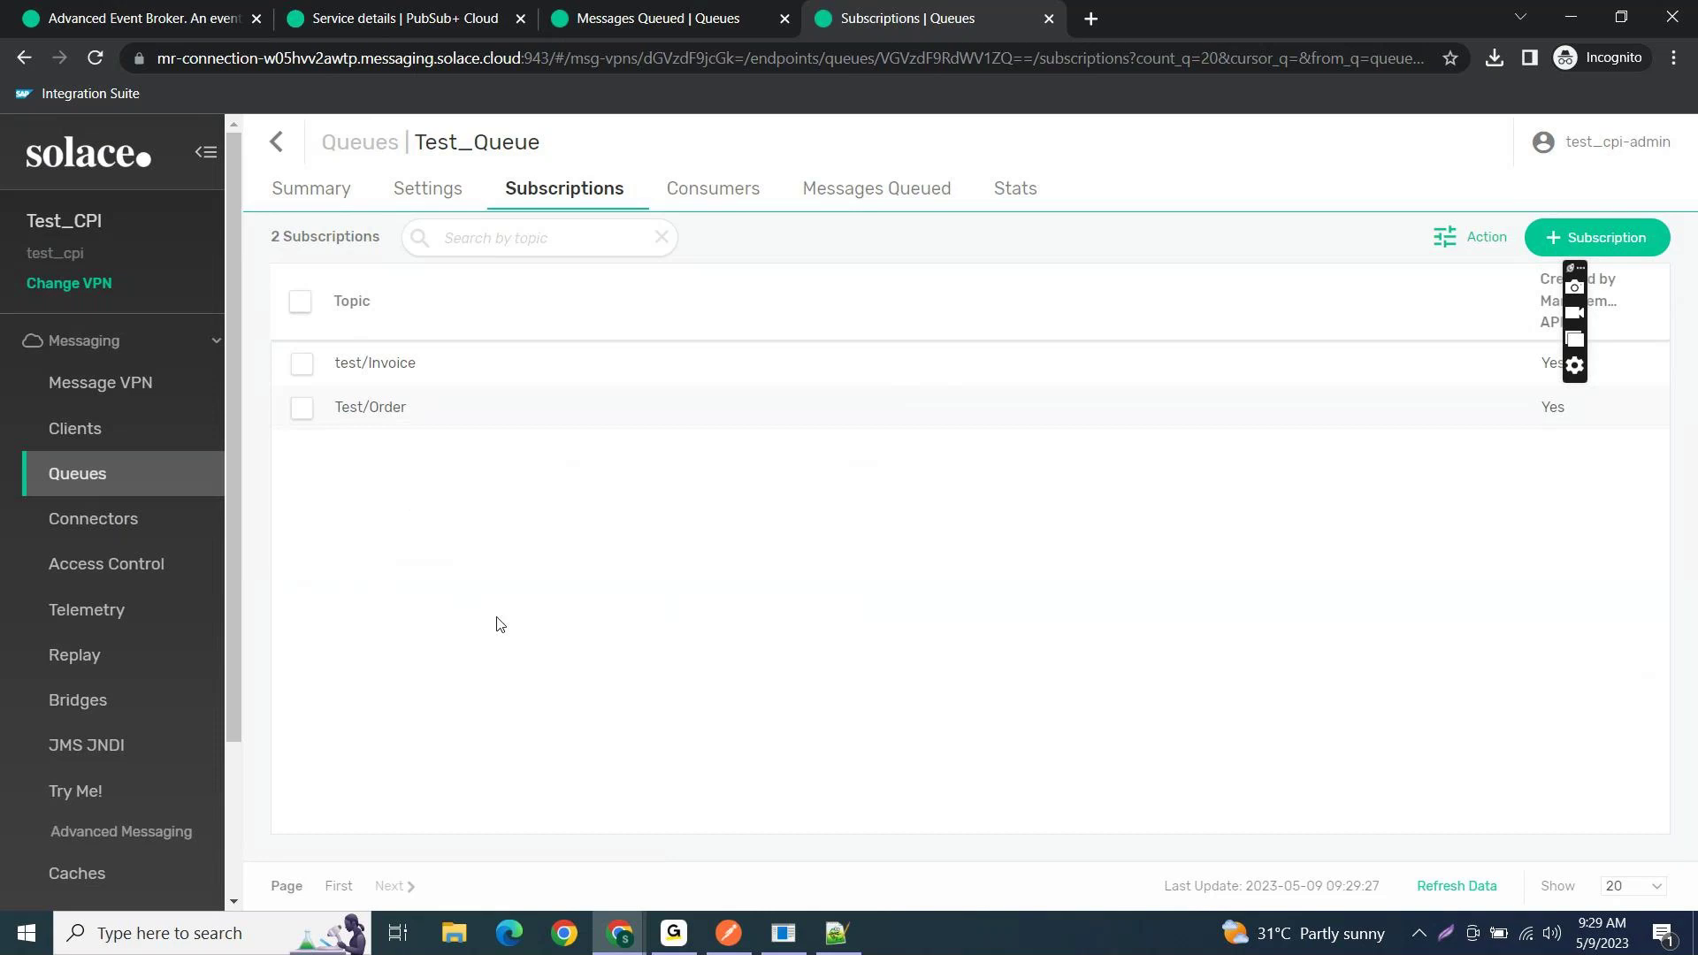
pyautogui.click(640, 935)
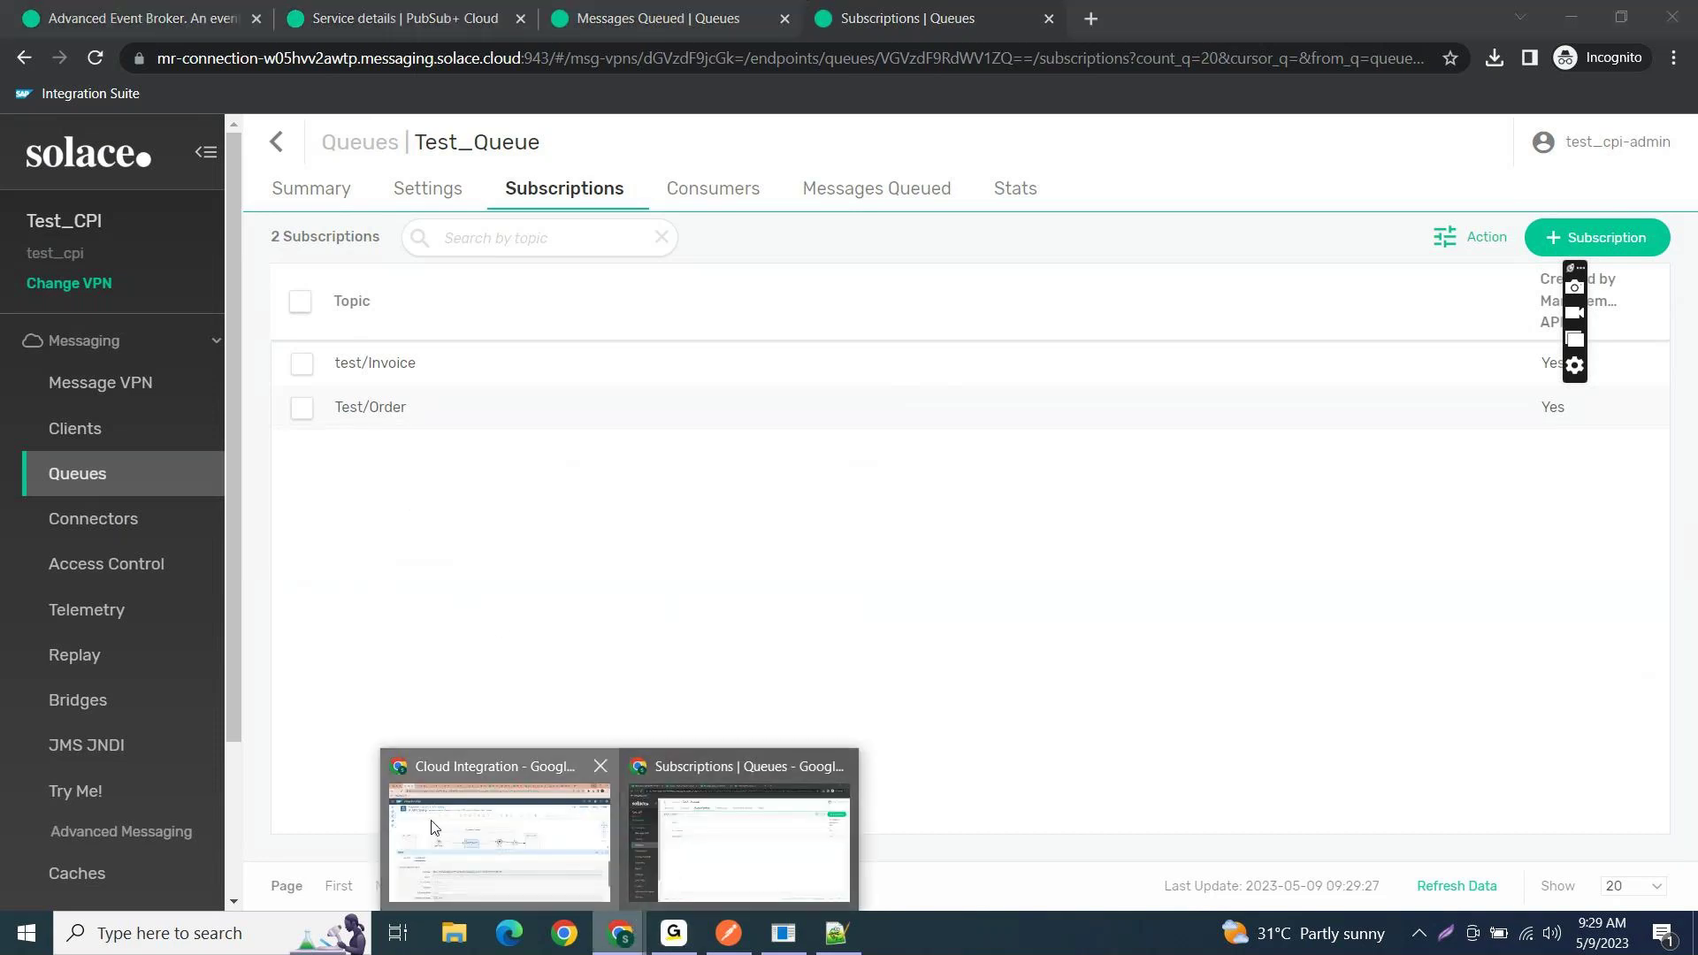
pyautogui.click(500, 844)
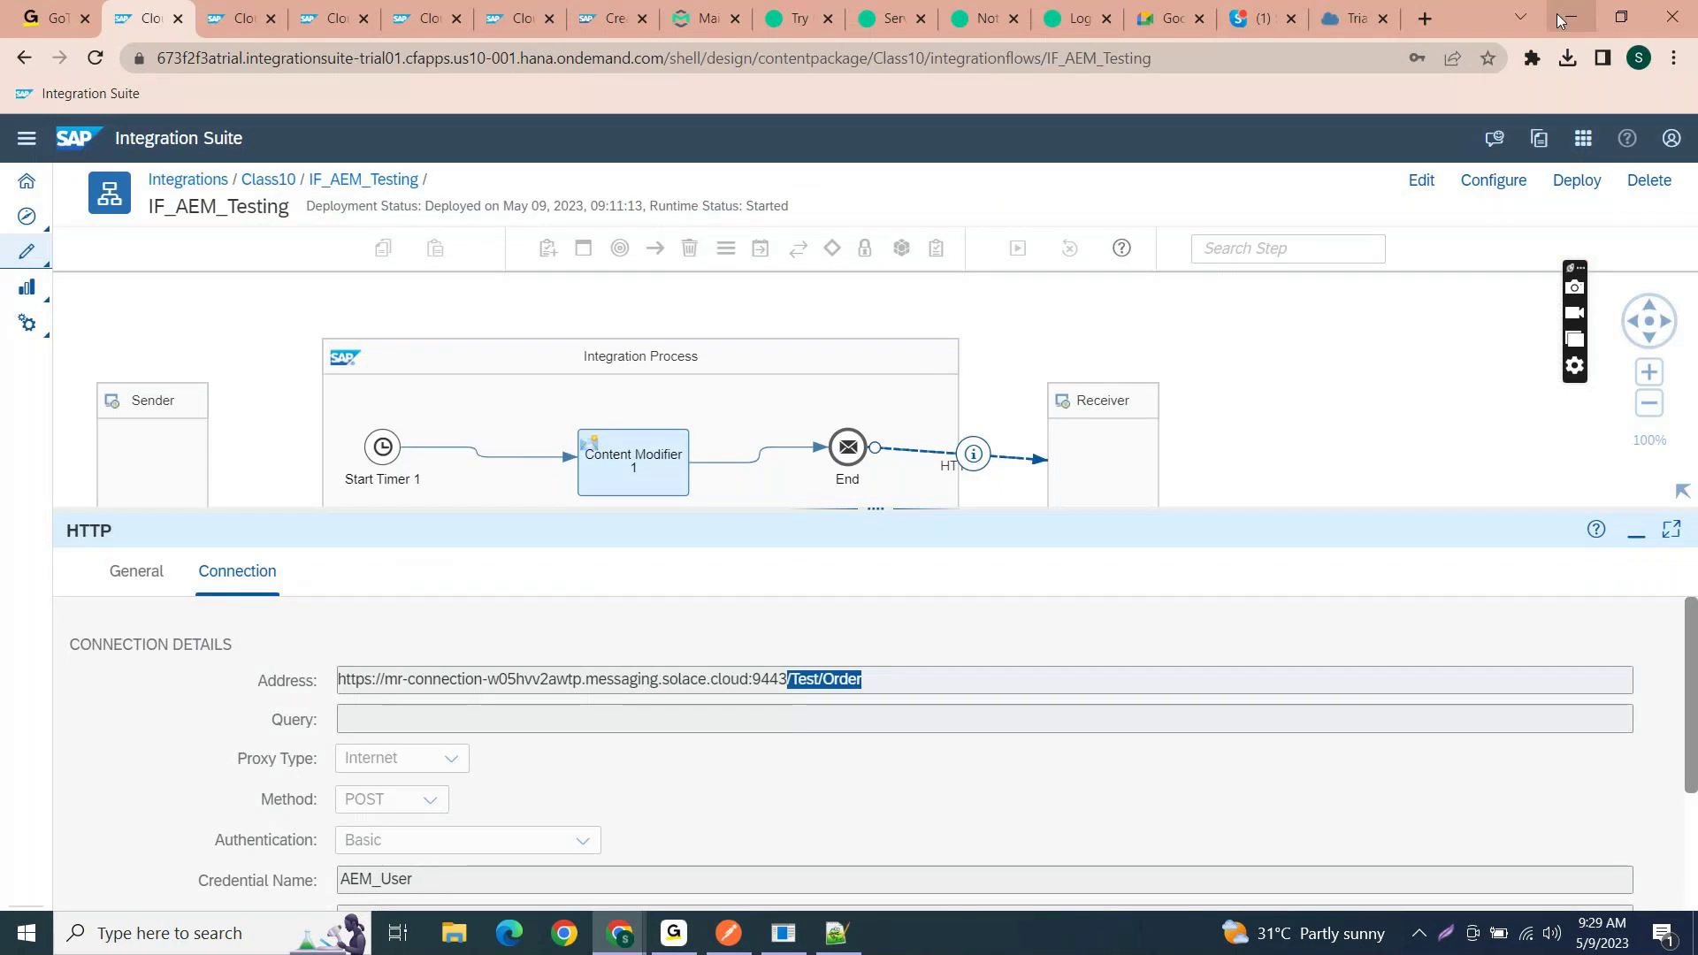
# - Minimize Integration Suite and review Test_Queue, which now holds 11 queued messages (0.0322 MB)
pyautogui.click(1558, 11)
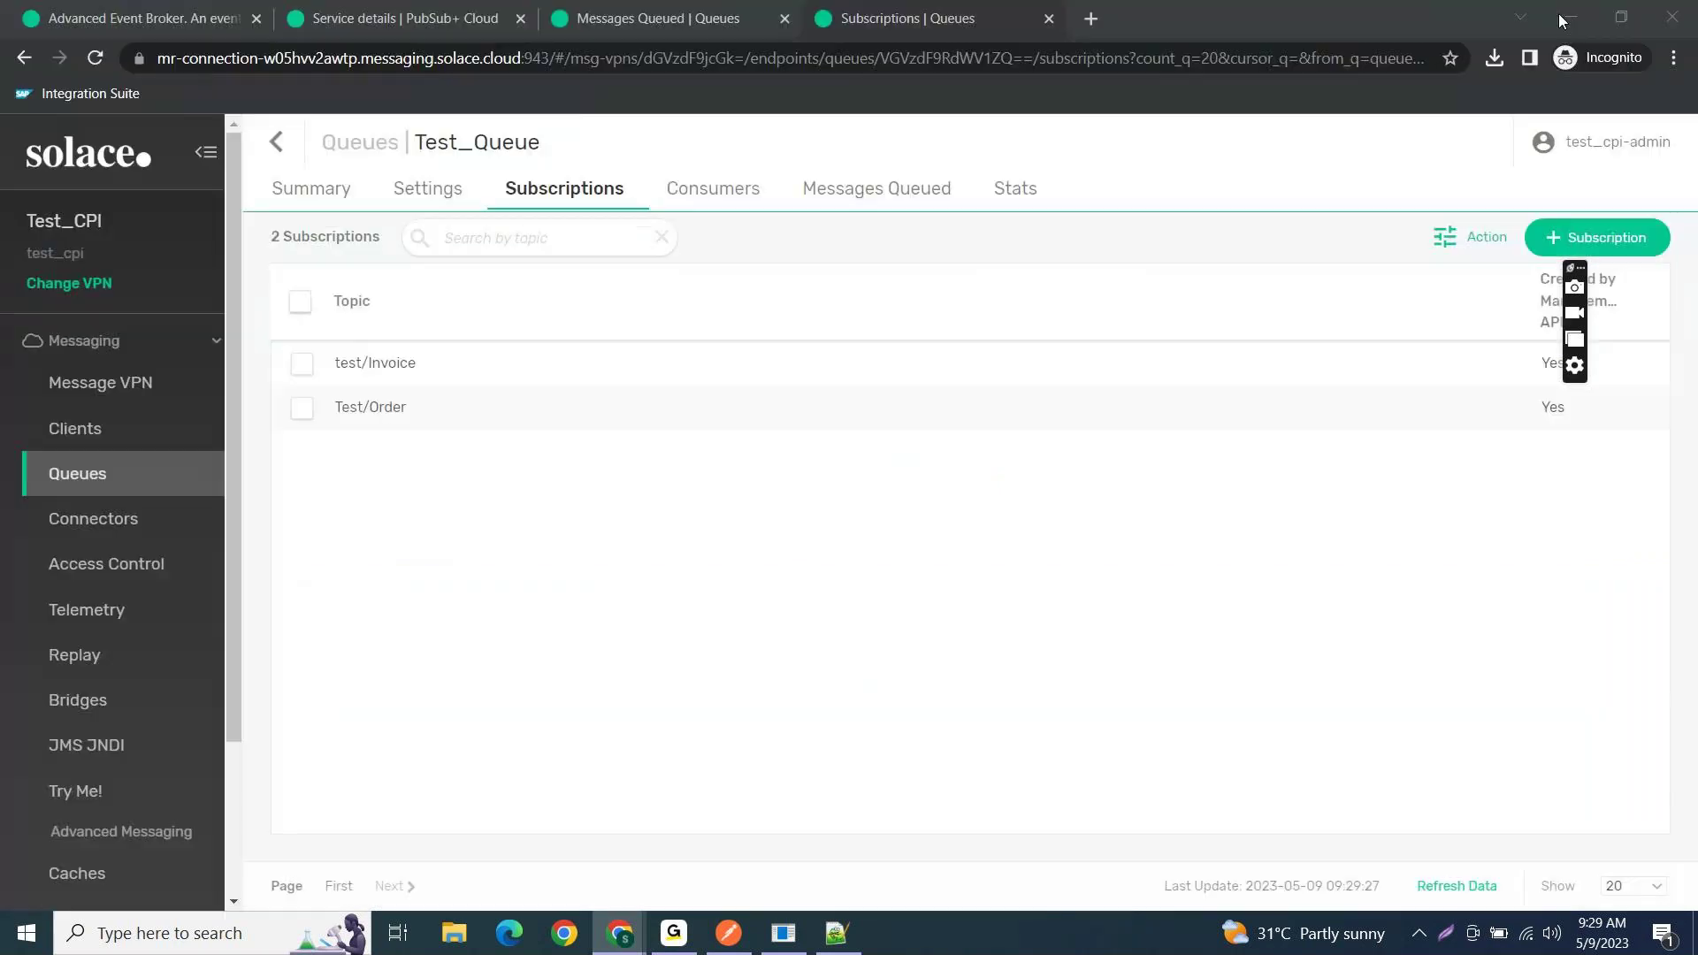
pyautogui.click(276, 142)
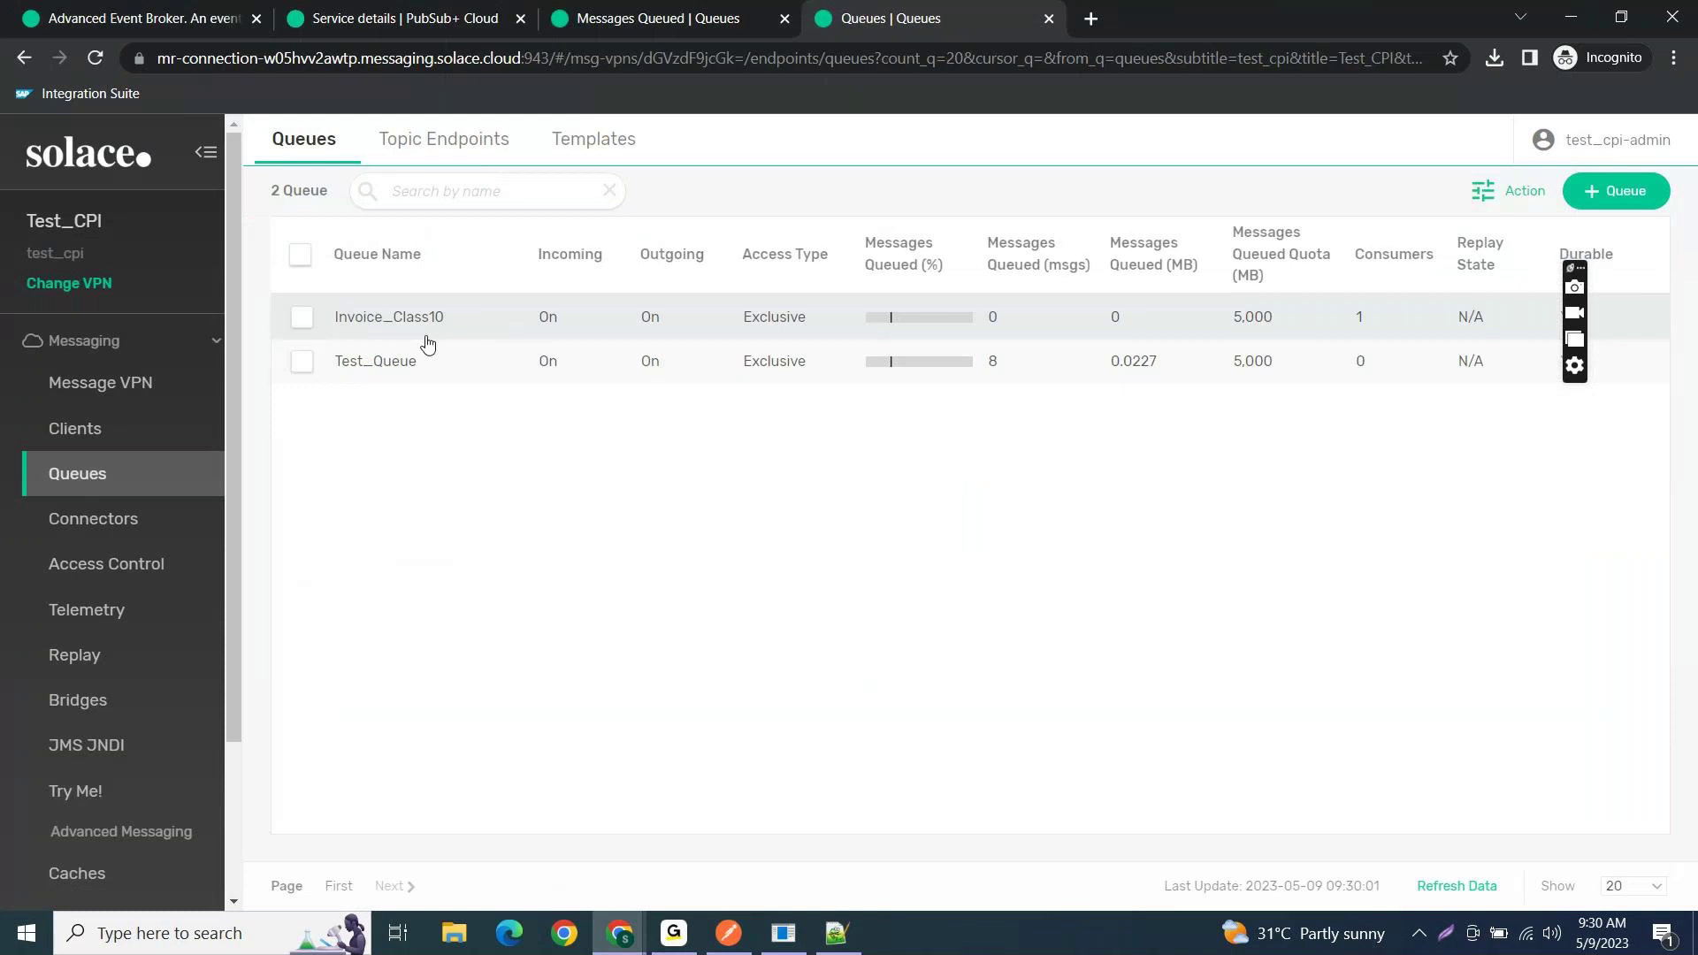
pyautogui.click(379, 364)
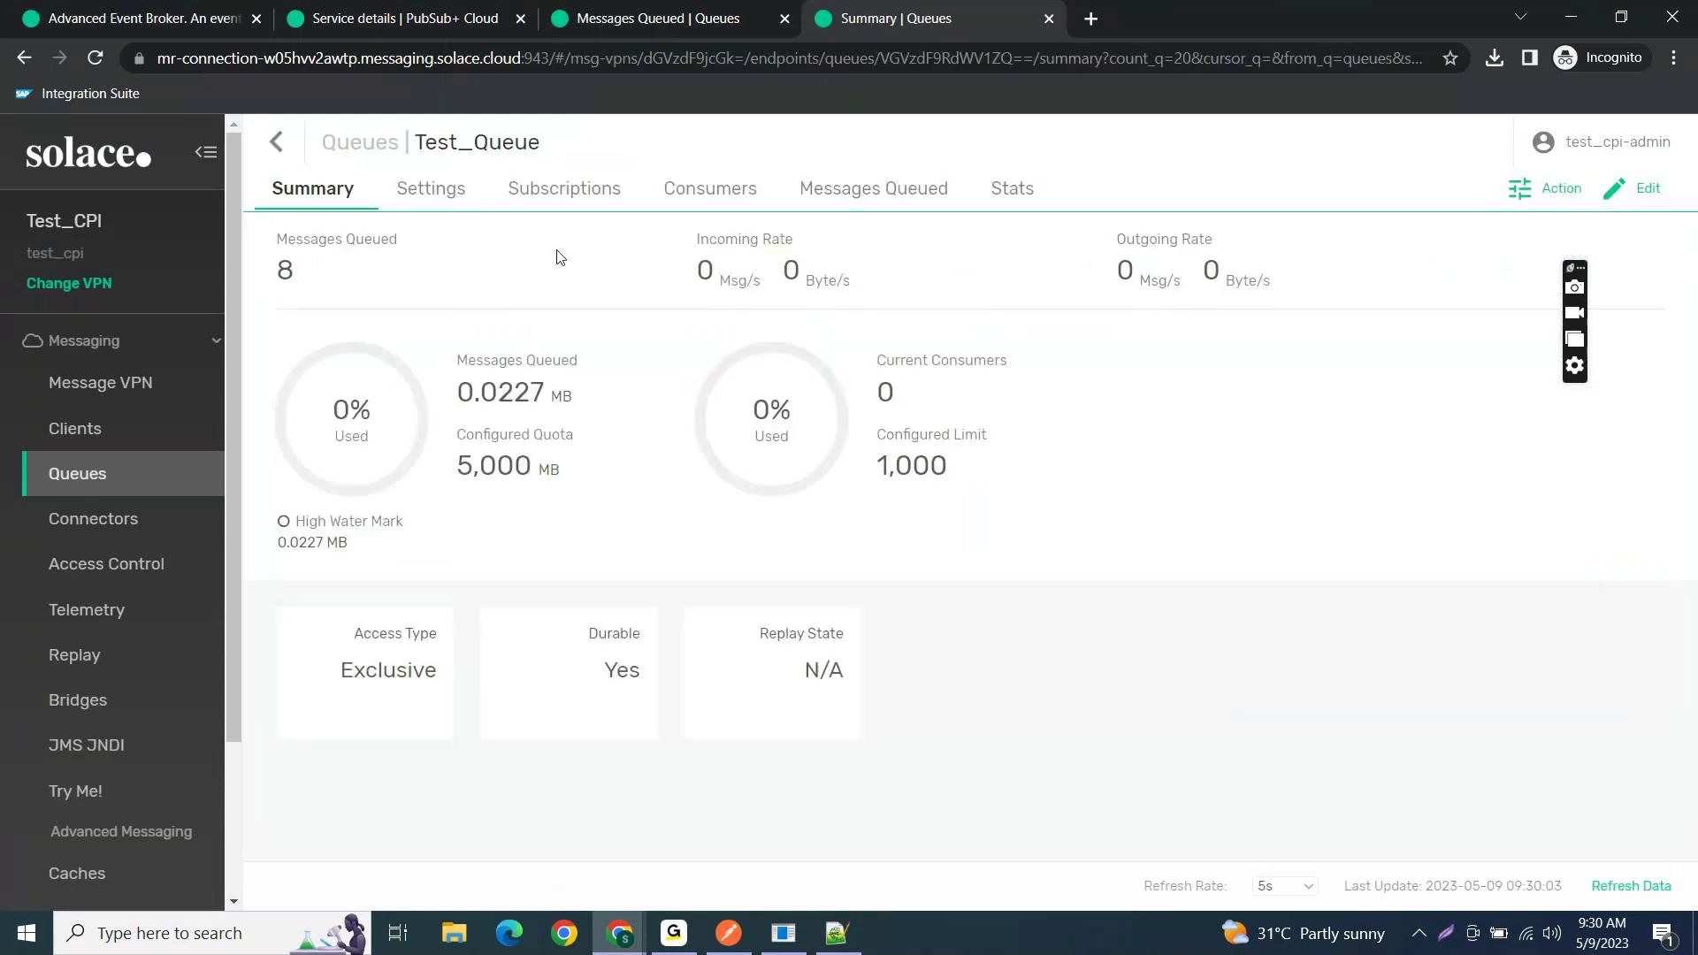
pyautogui.click(568, 208)
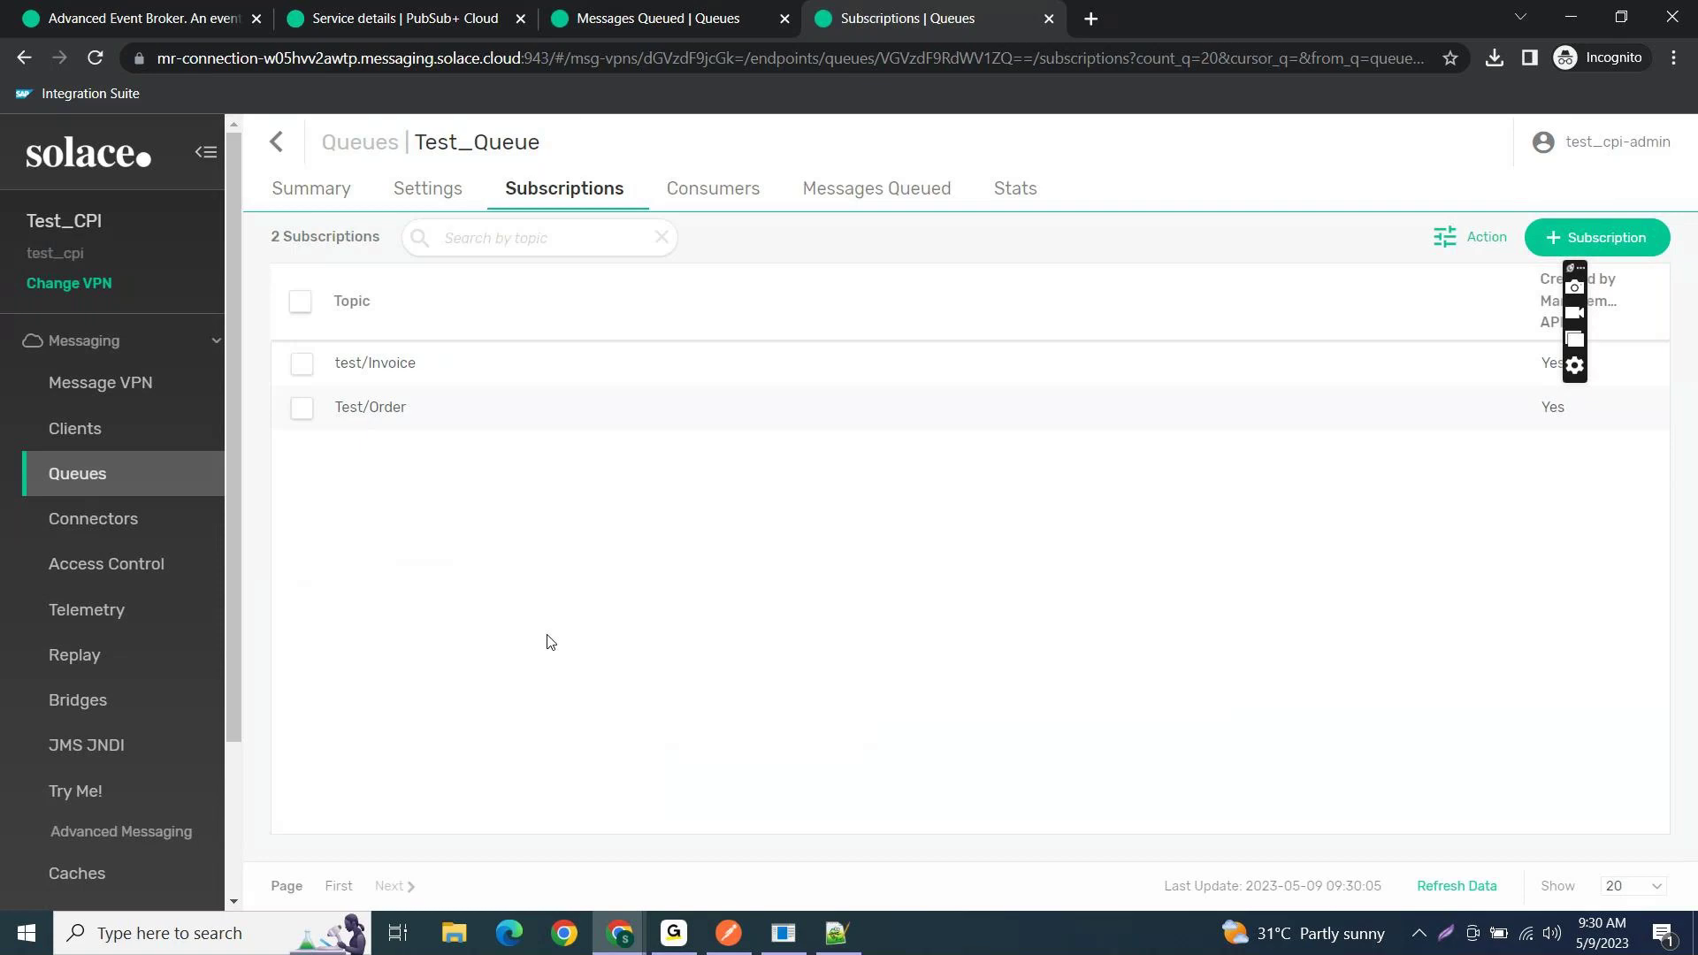
pyautogui.click(495, 238)
pyautogui.click(276, 154)
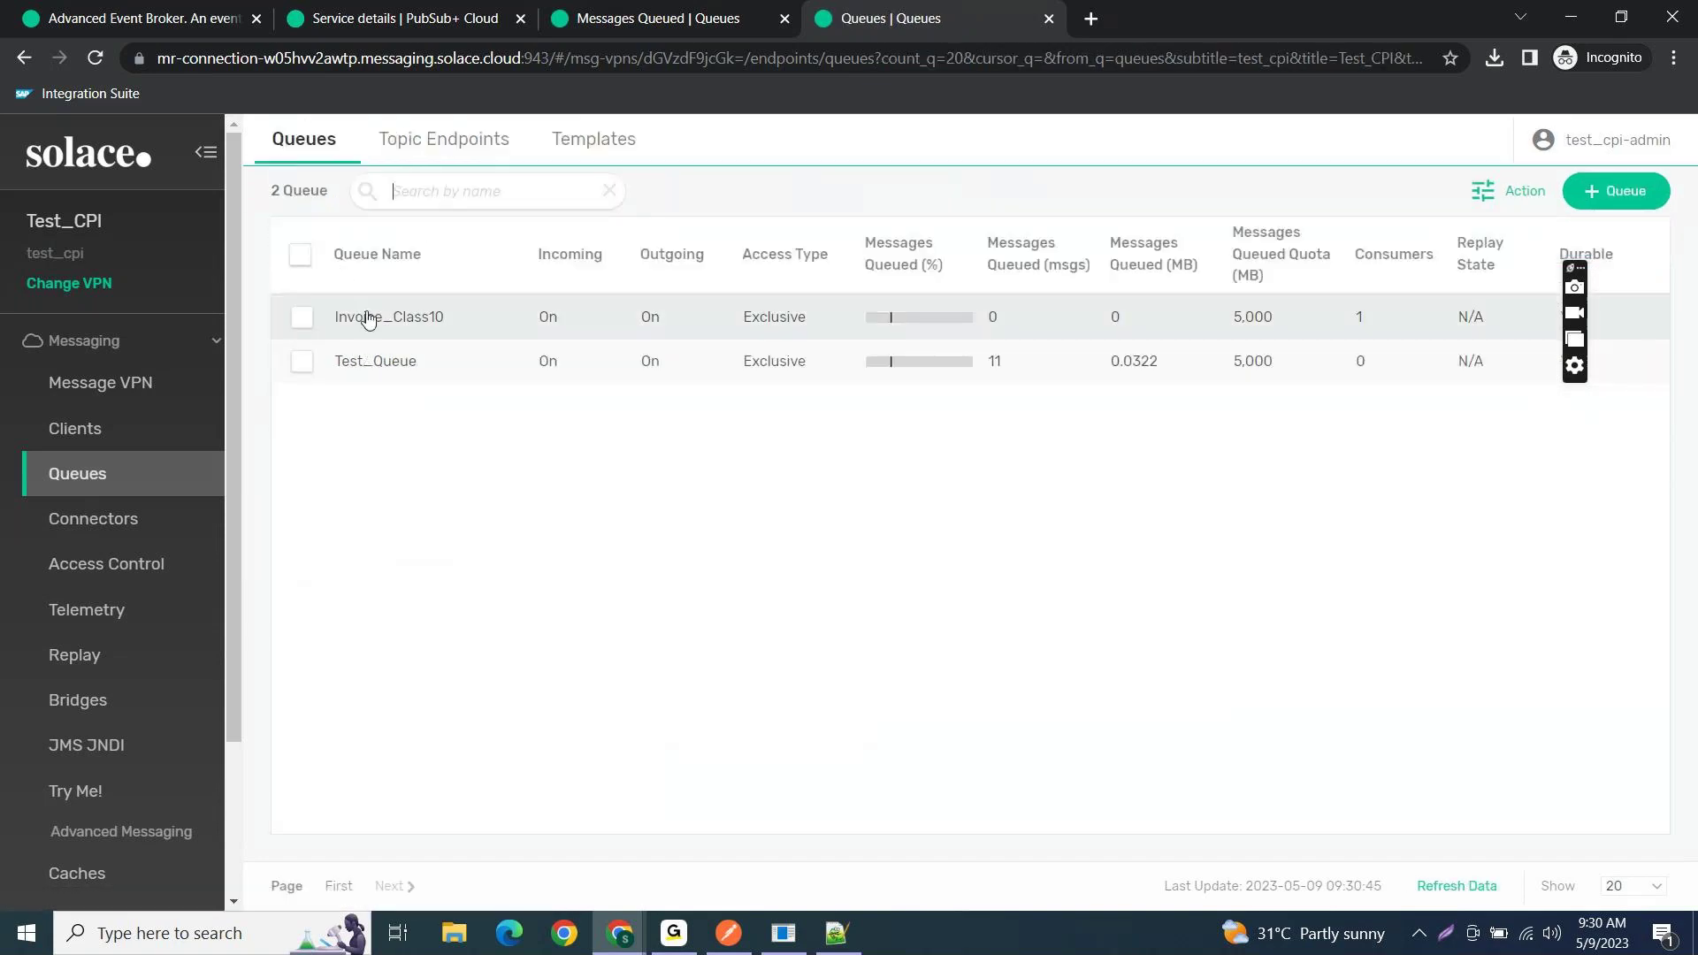
# - Review Invoice_Class10's subscriptions and summary, then switch to IF_AEM_Testing's HTTP connection settings
pyautogui.click(366, 321)
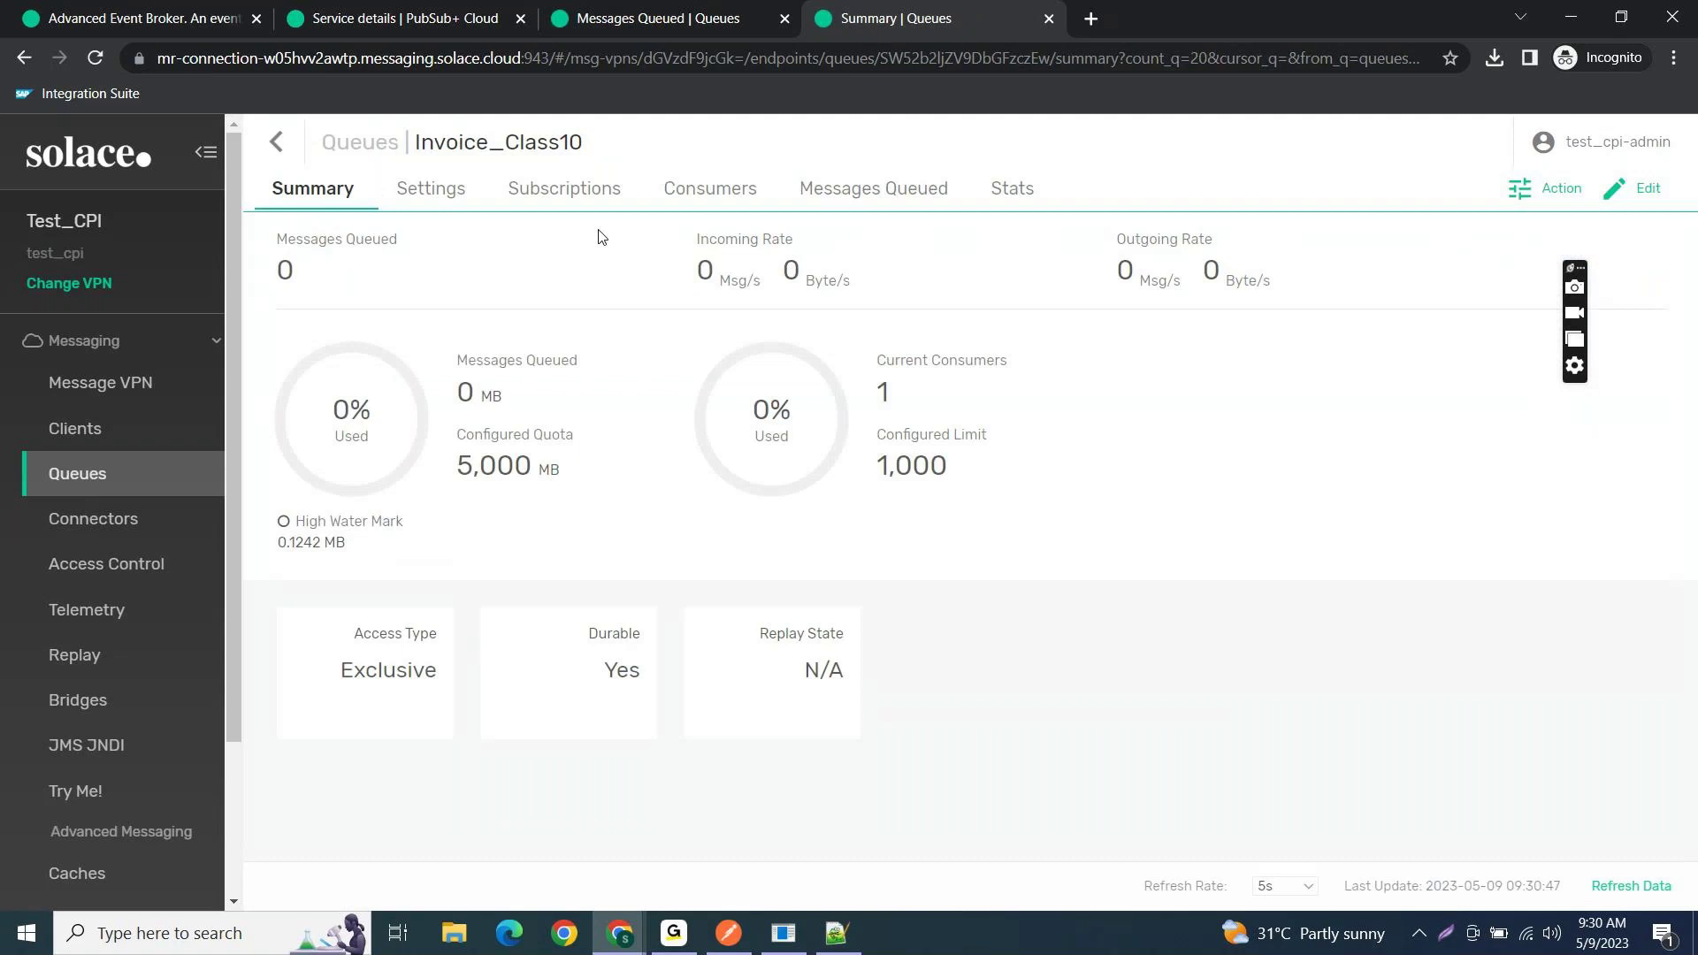
pyautogui.click(579, 205)
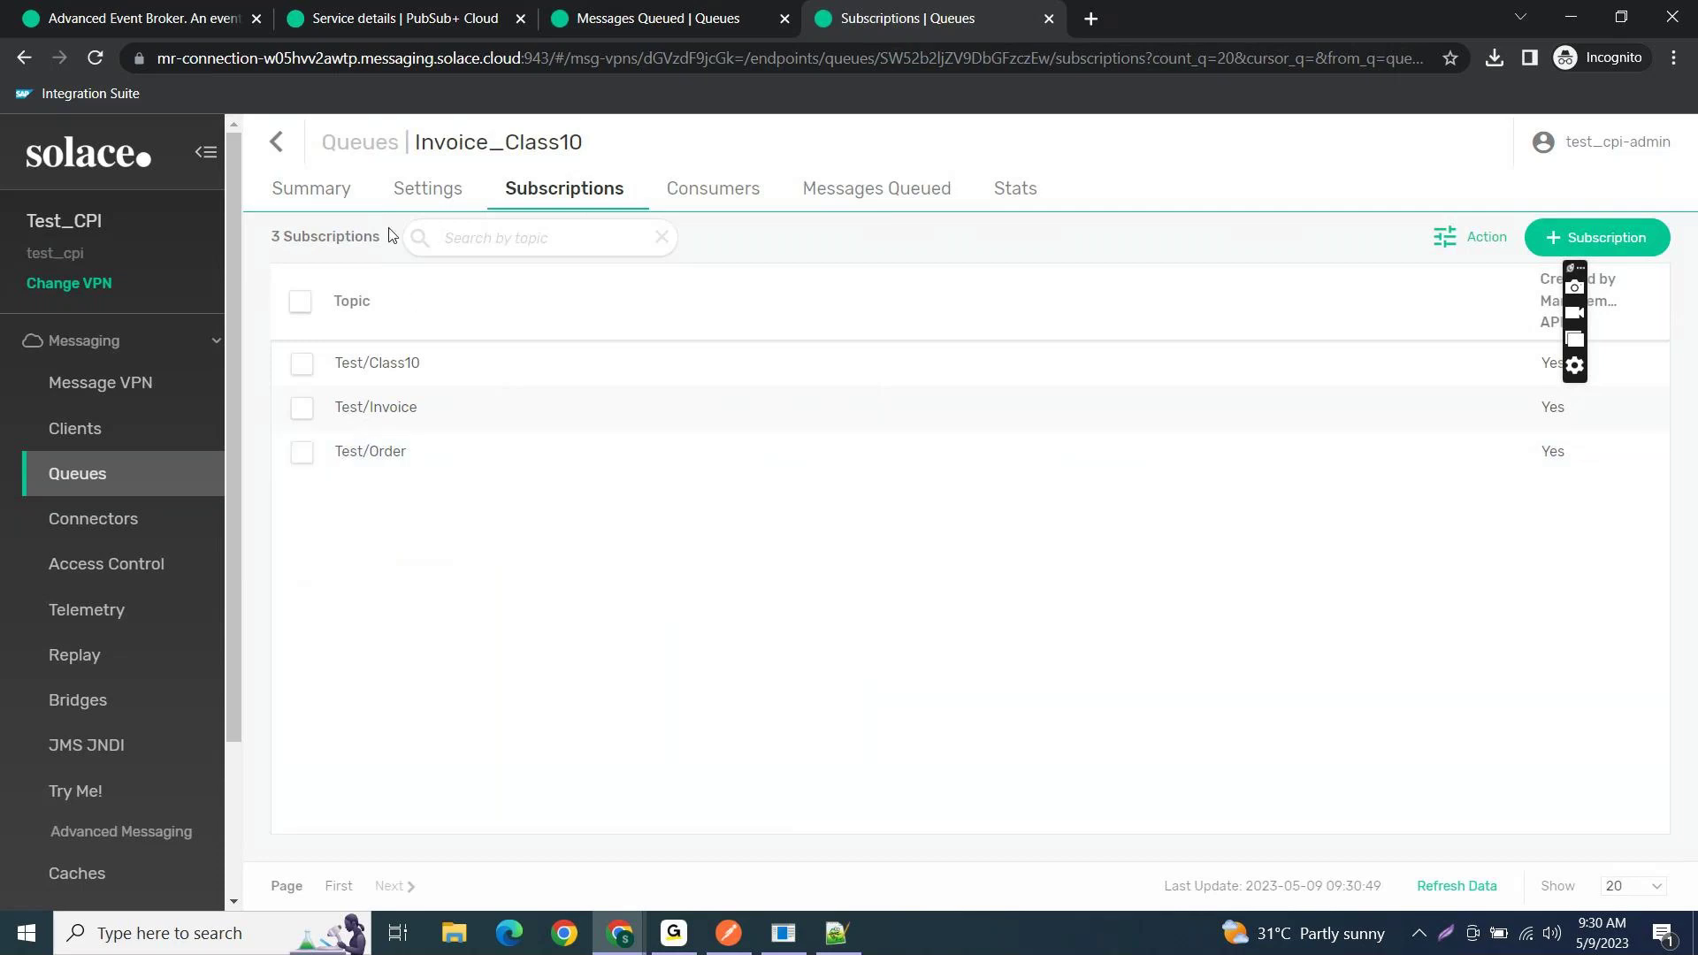
pyautogui.click(285, 149)
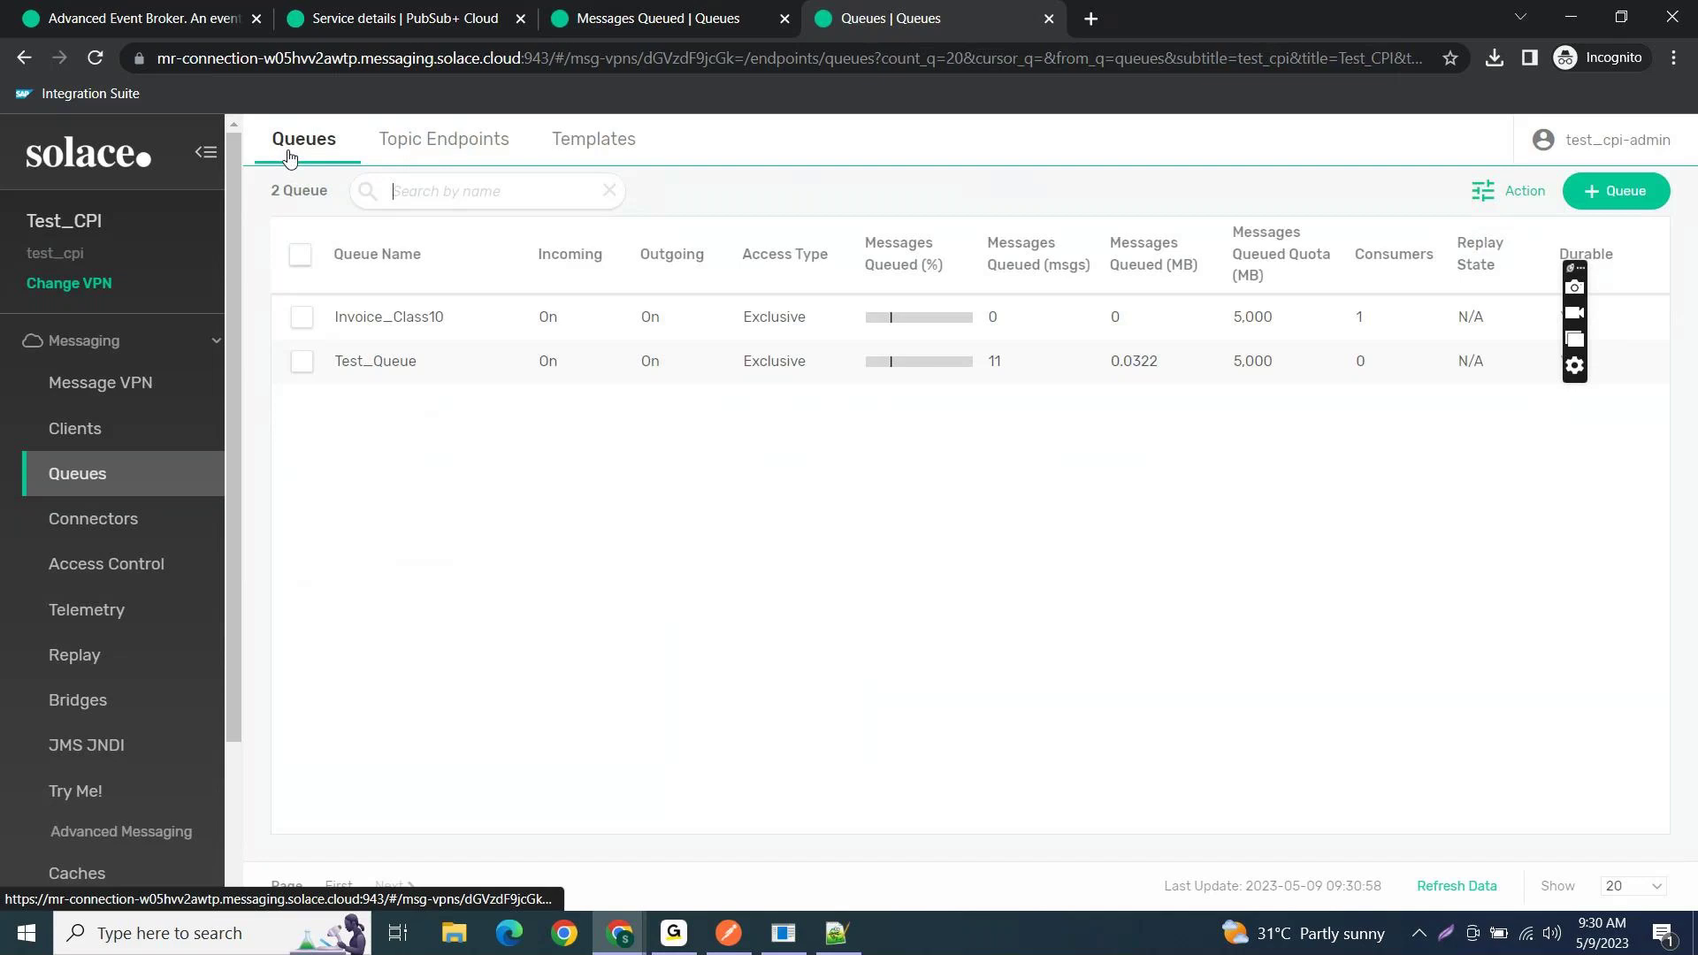
pyautogui.click(611, 945)
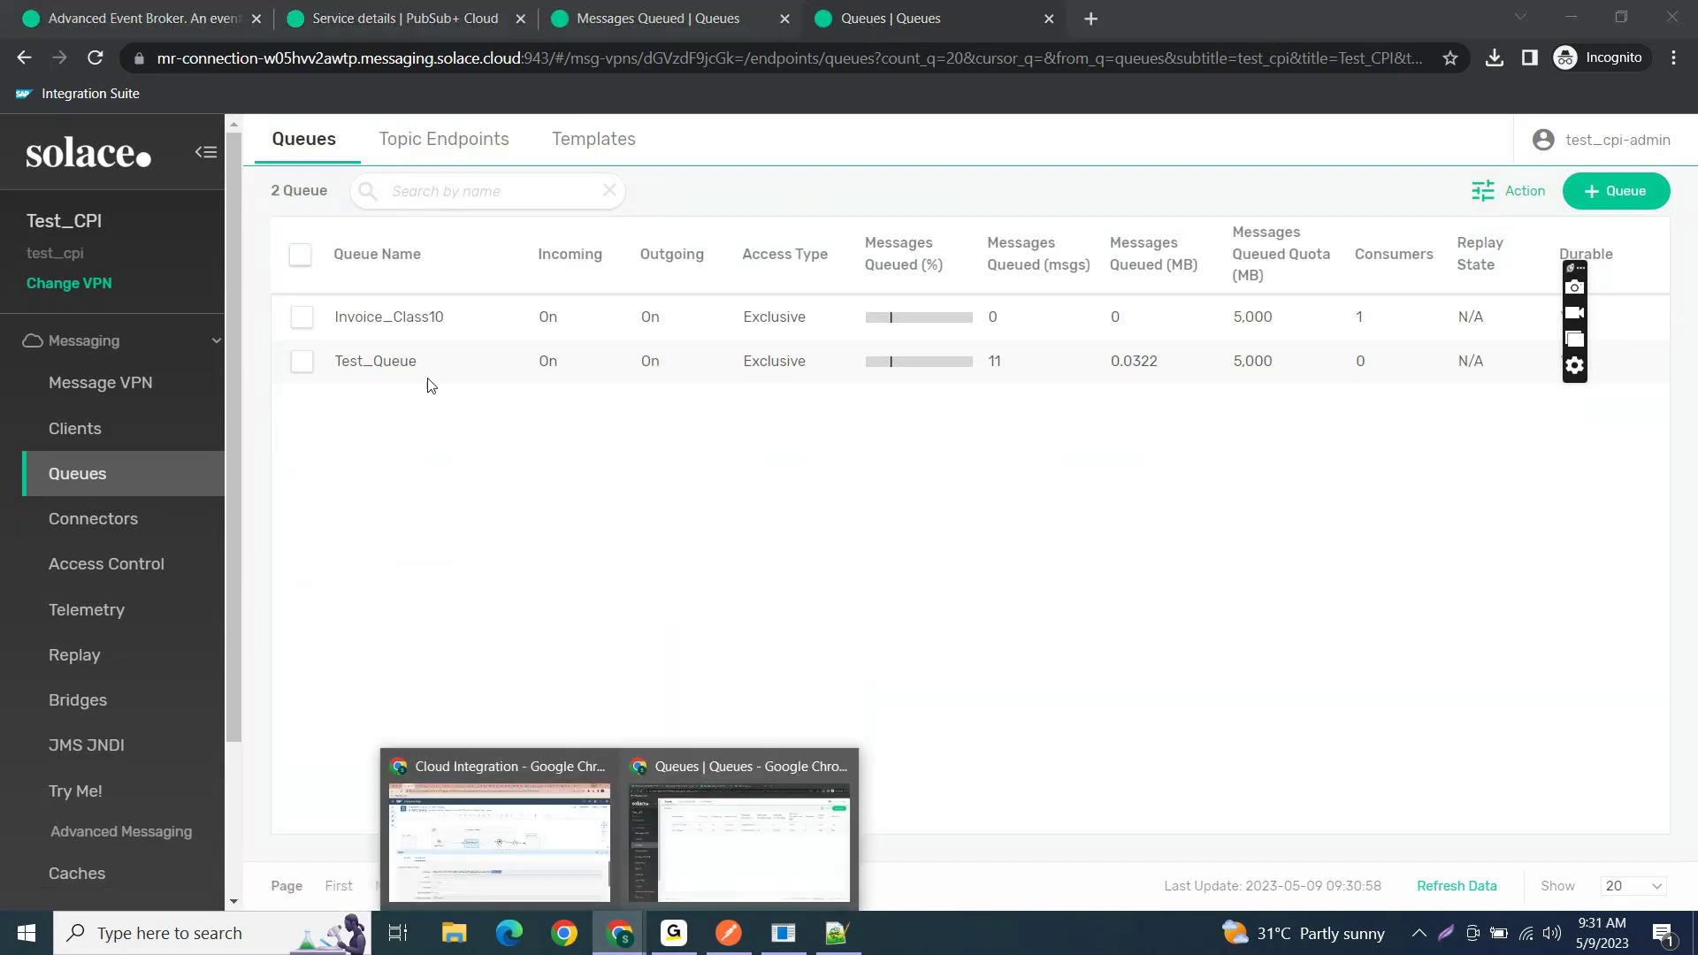
pyautogui.click(398, 316)
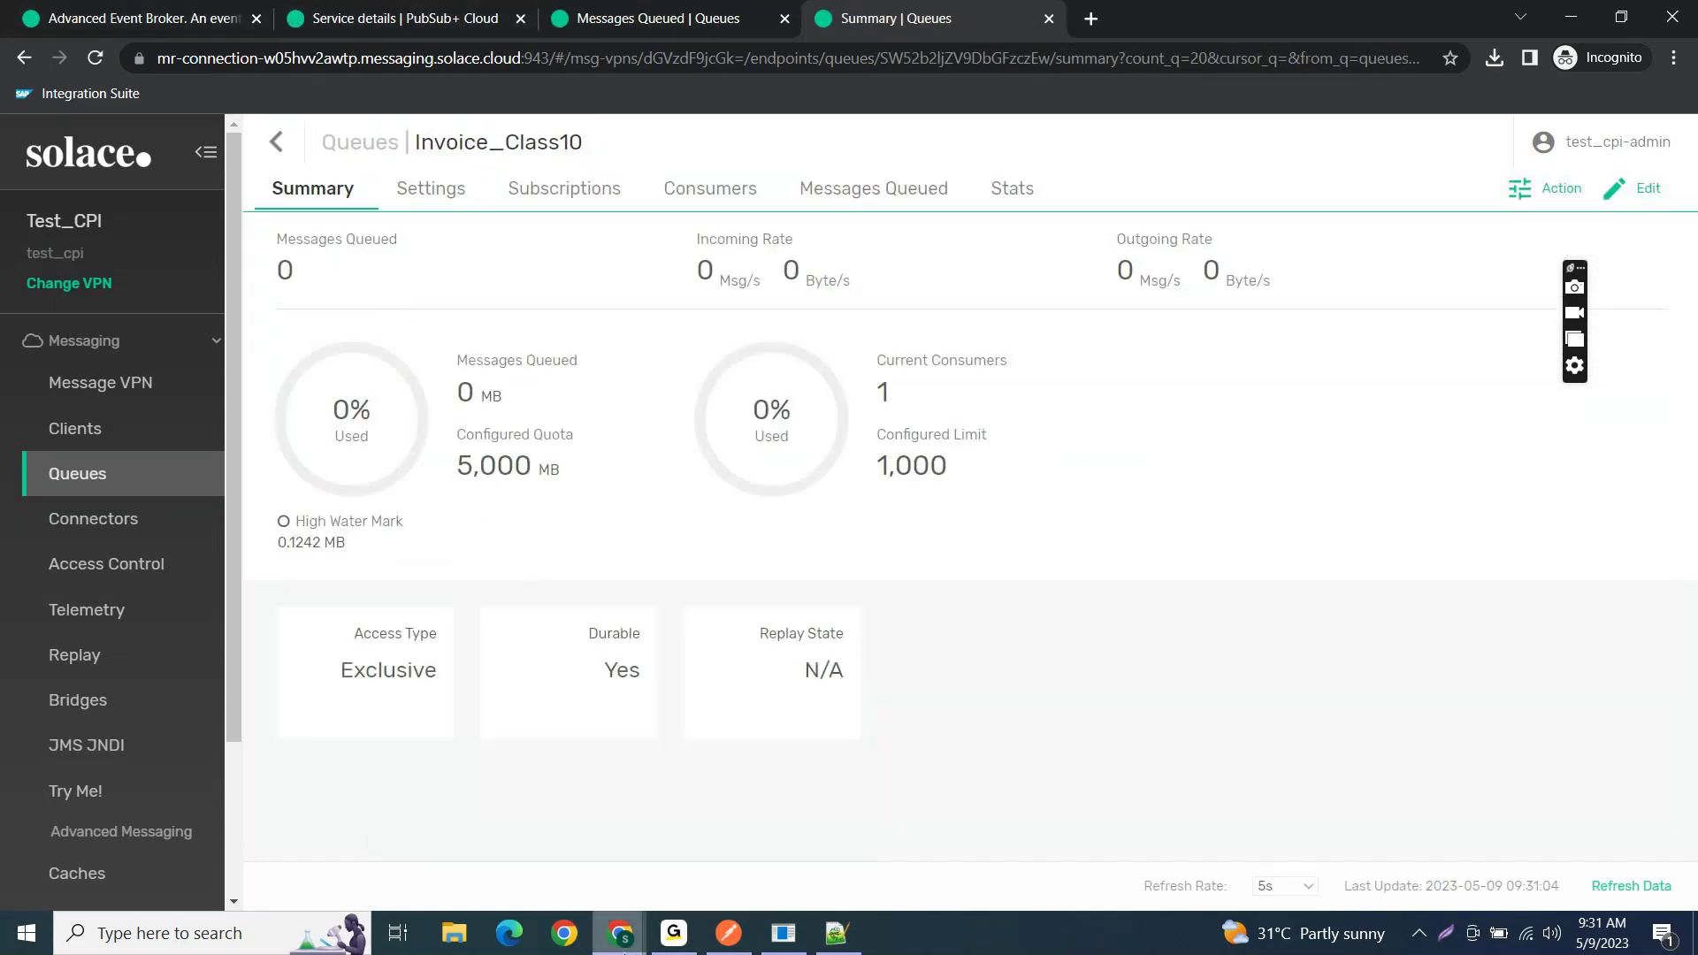
pyautogui.click(620, 933)
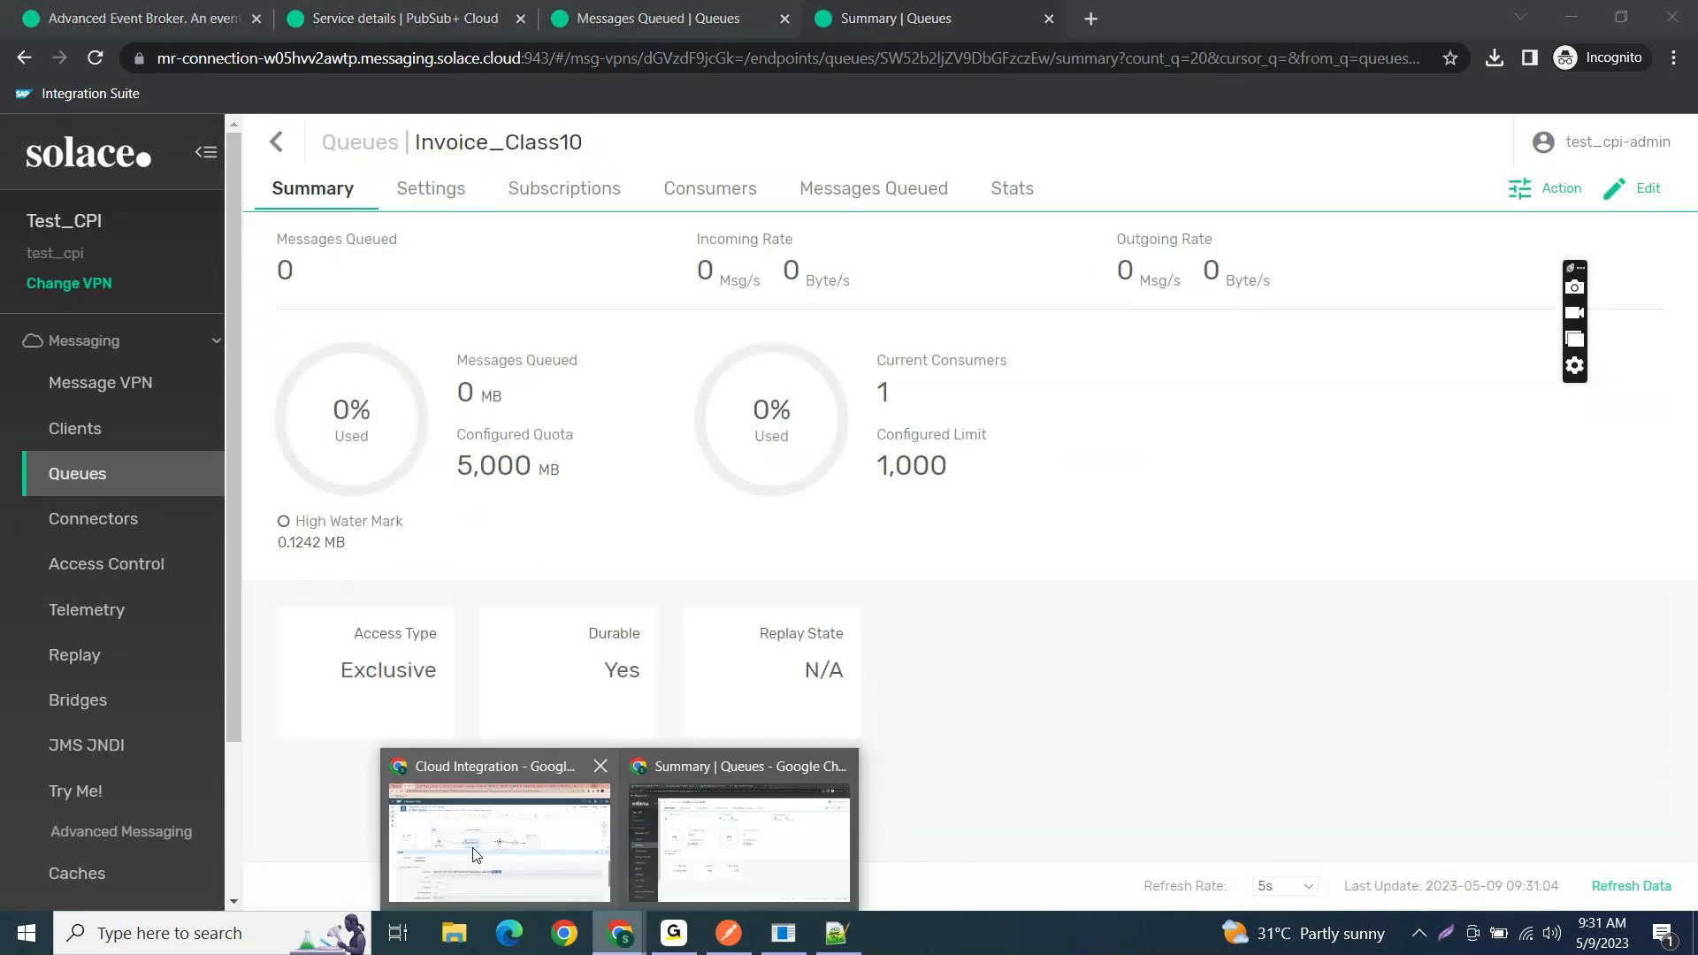
pyautogui.click(475, 854)
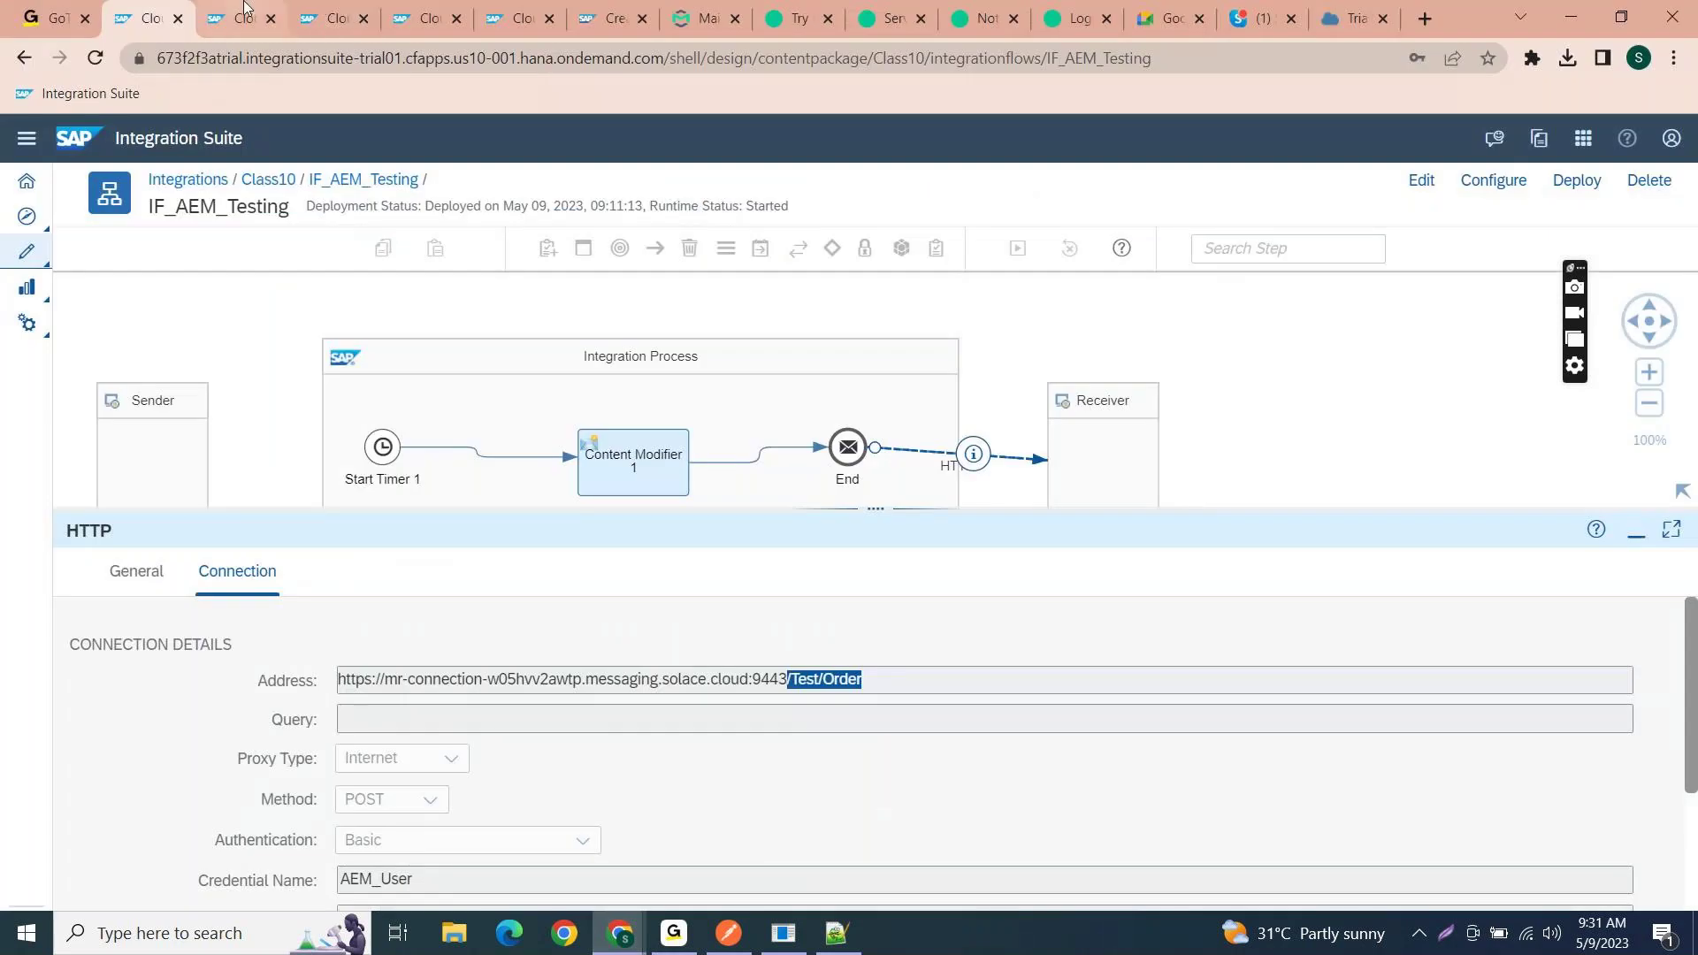
# - Locate AEM_AMQP_Test in the Class10 package's artifact list
pyautogui.click(264, 181)
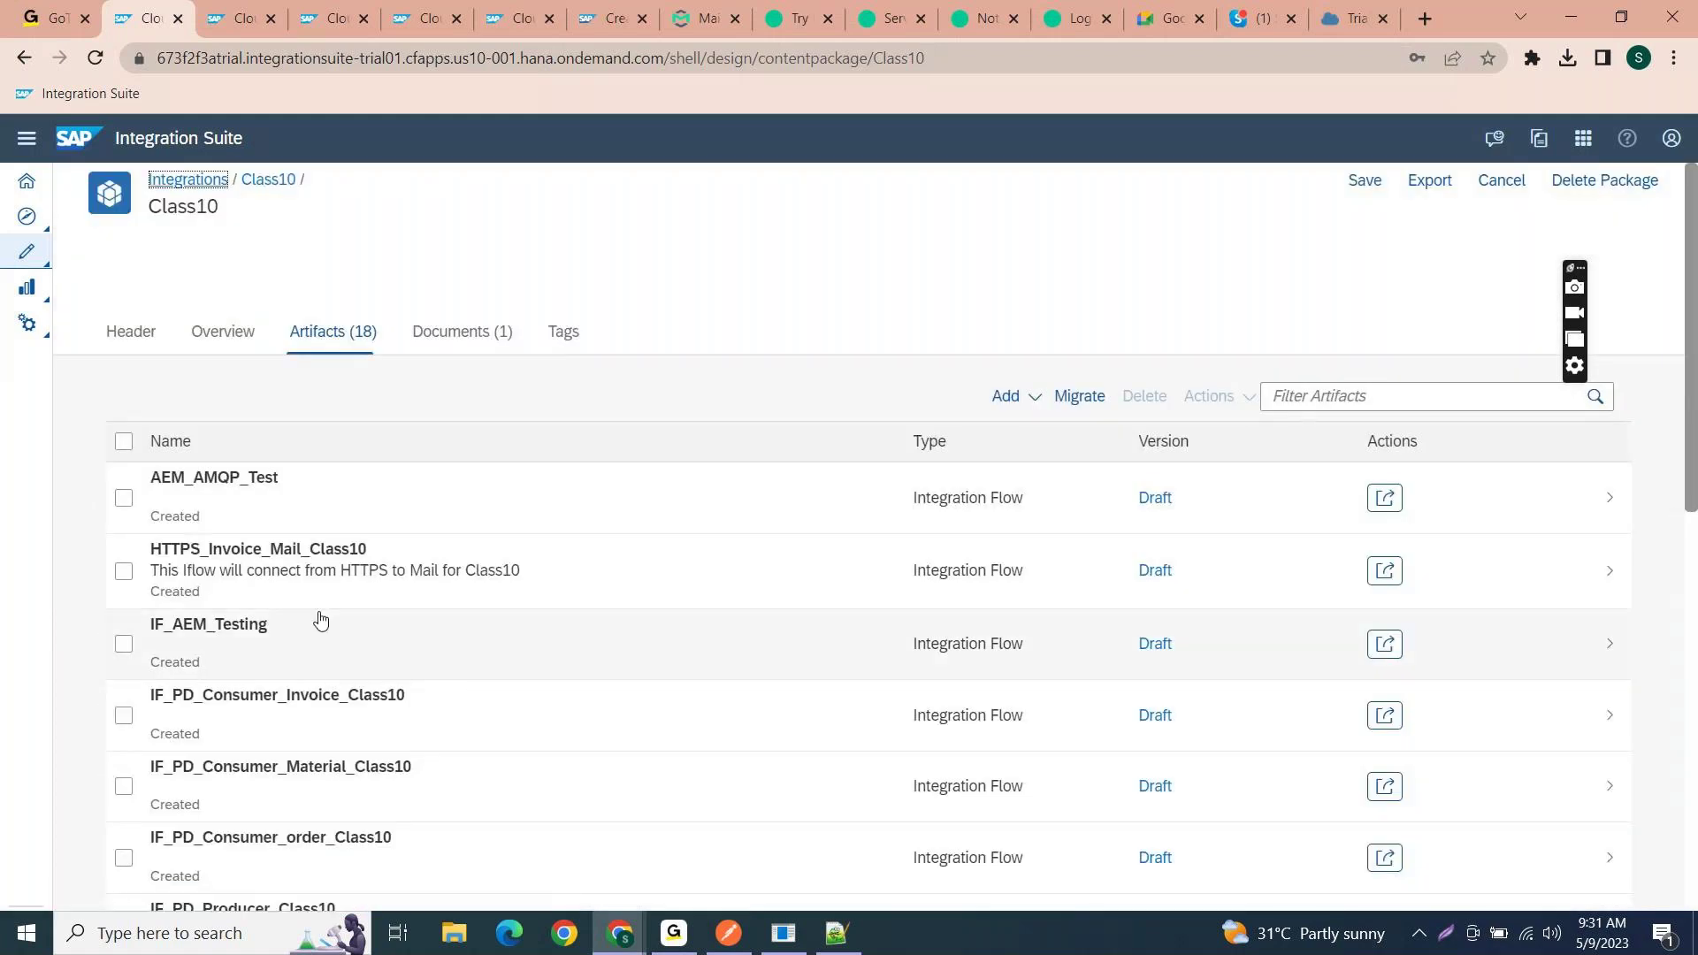
pyautogui.scroll(-3, 321, 620)
pyautogui.scroll(2, 292, 623)
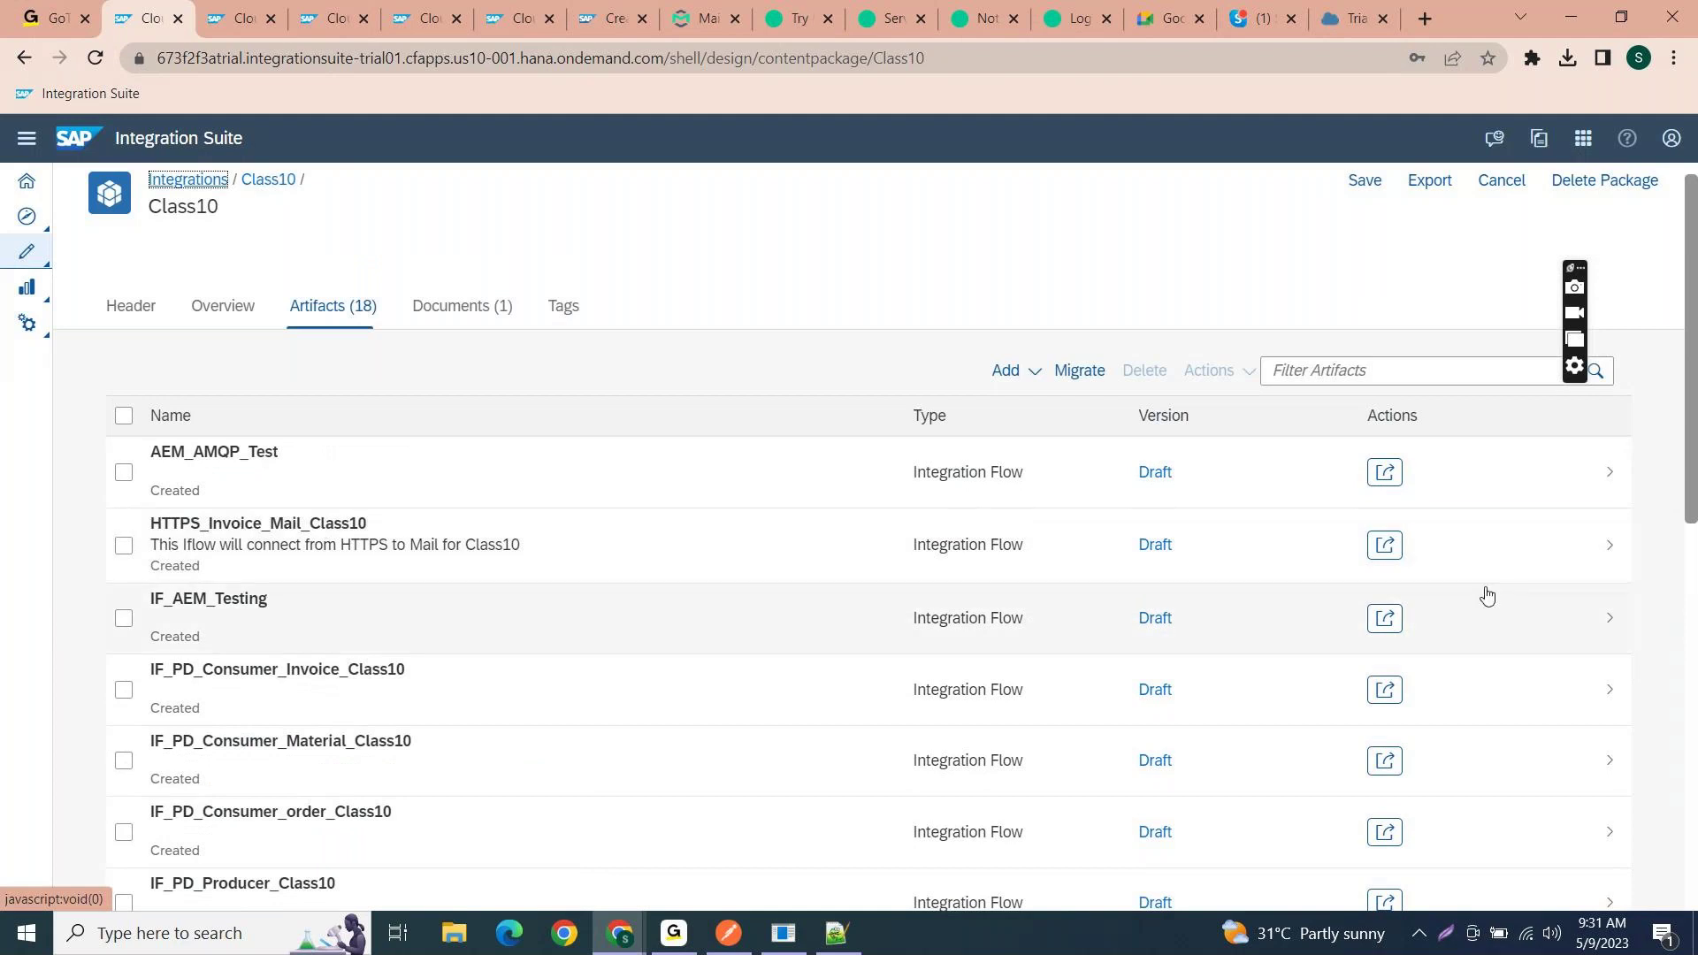
pyautogui.click(1393, 486)
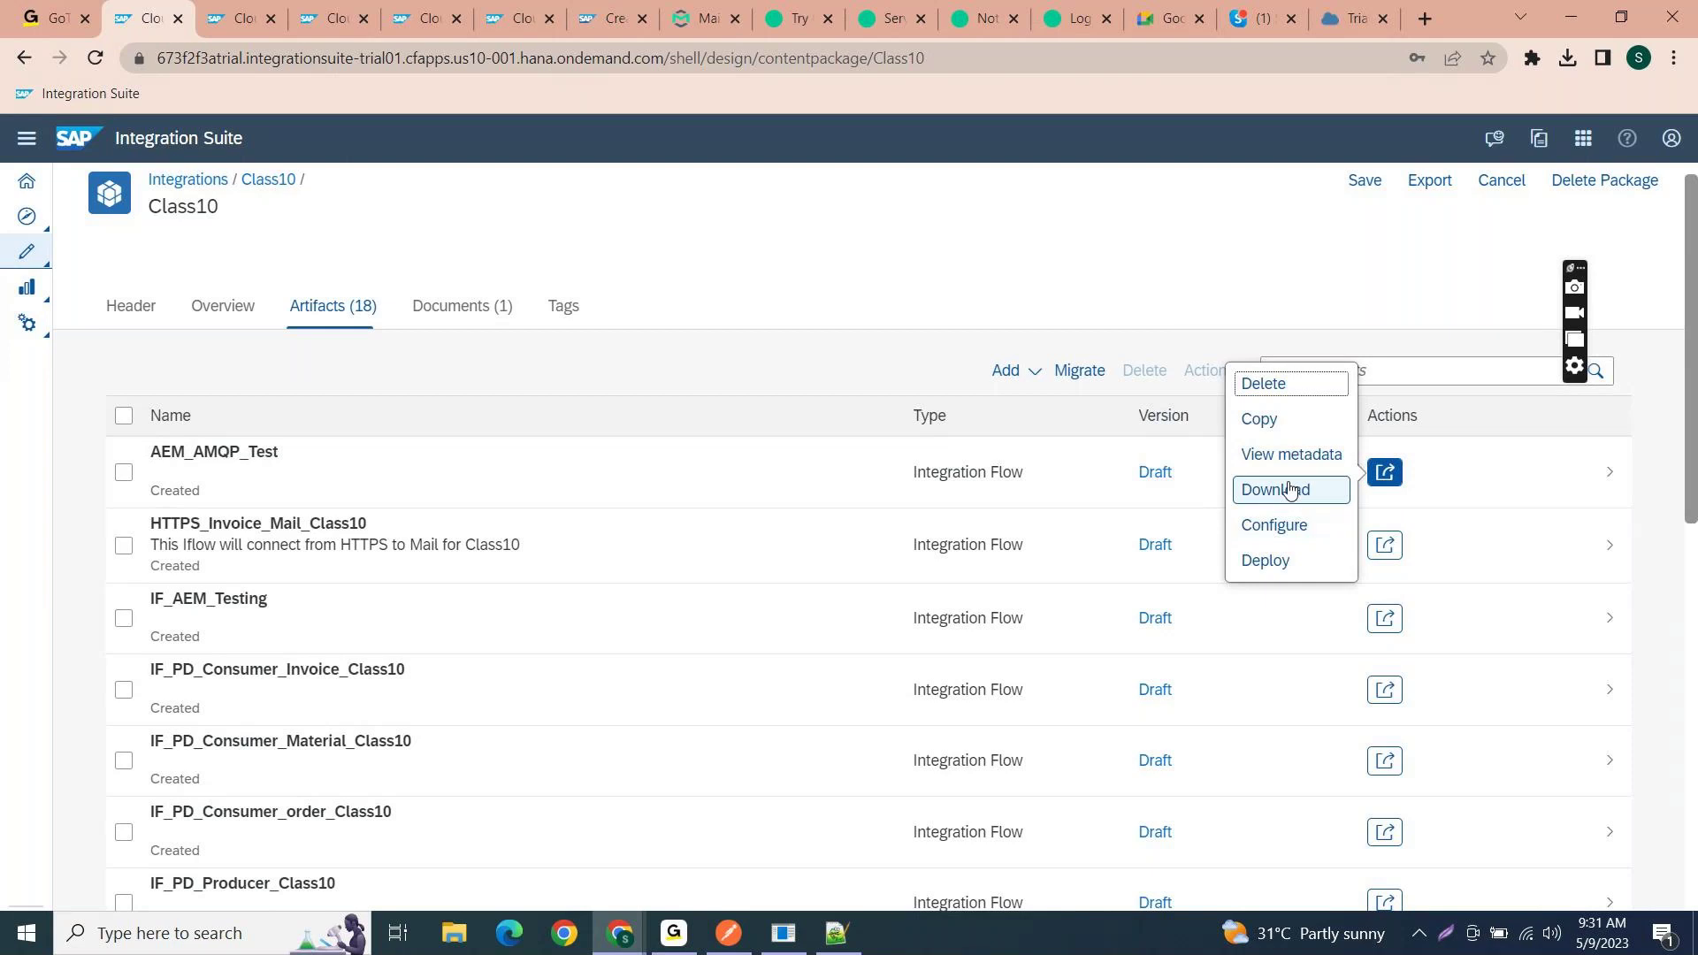
pyautogui.click(1223, 316)
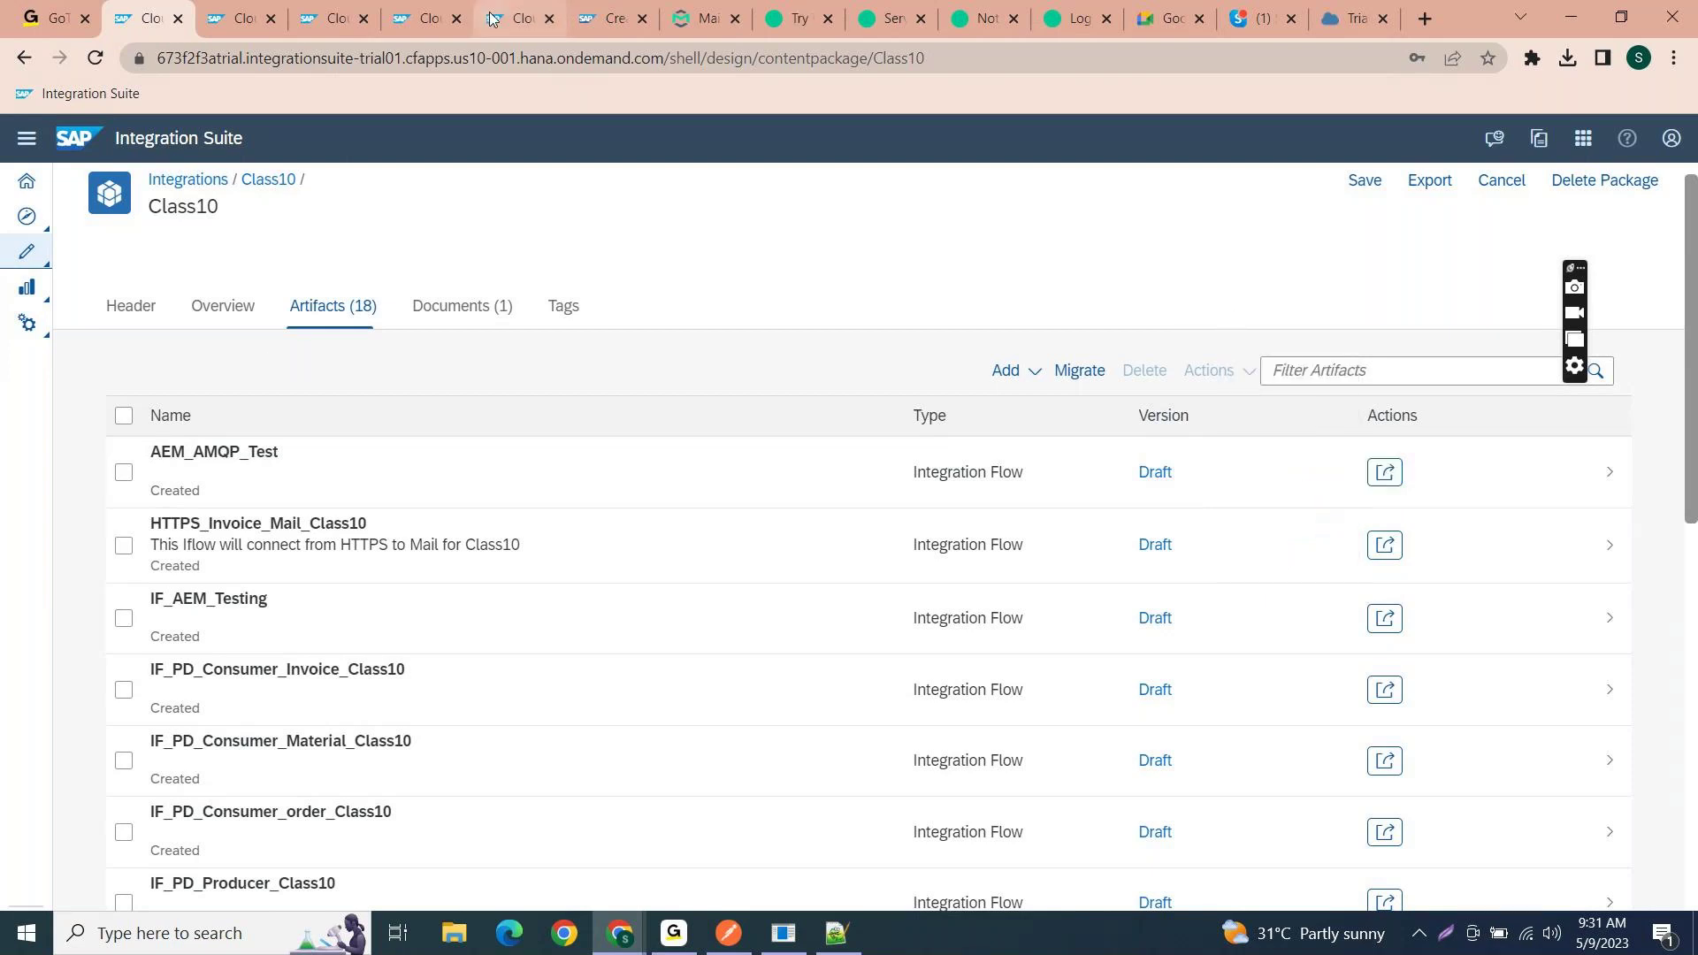
# - Undeploy AEM_AMQP_Test from Manage Integration Content and refresh the list
pyautogui.hotkey('ctrl', 'Tab')
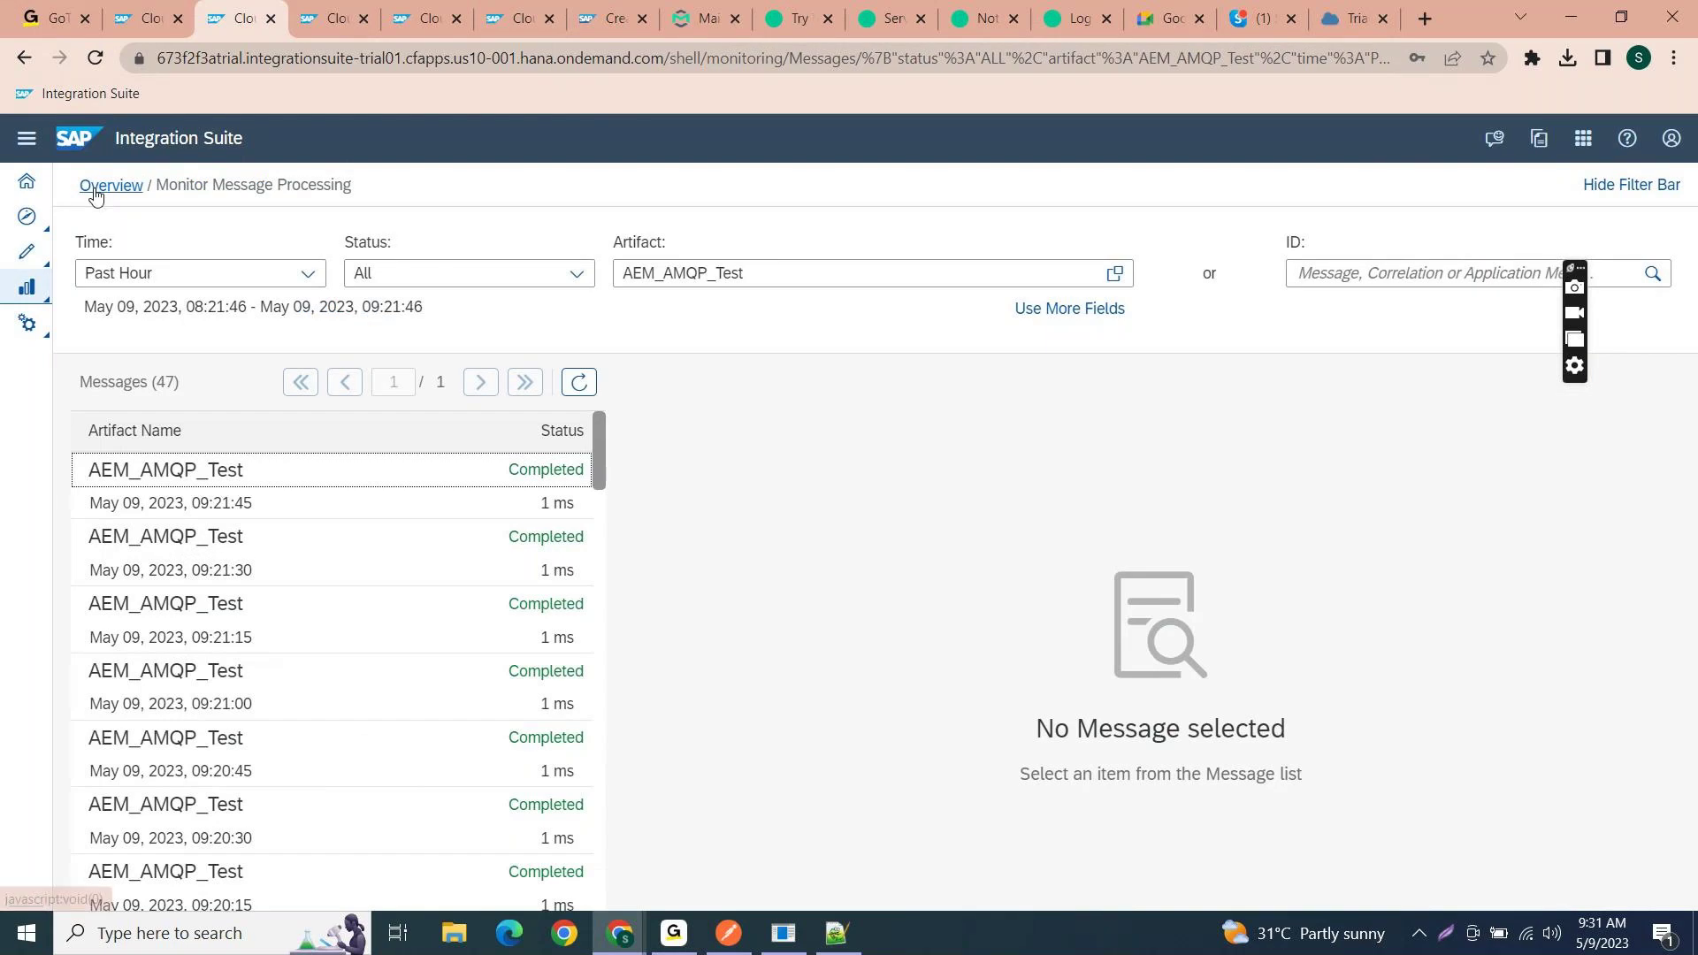
pyautogui.click(97, 190)
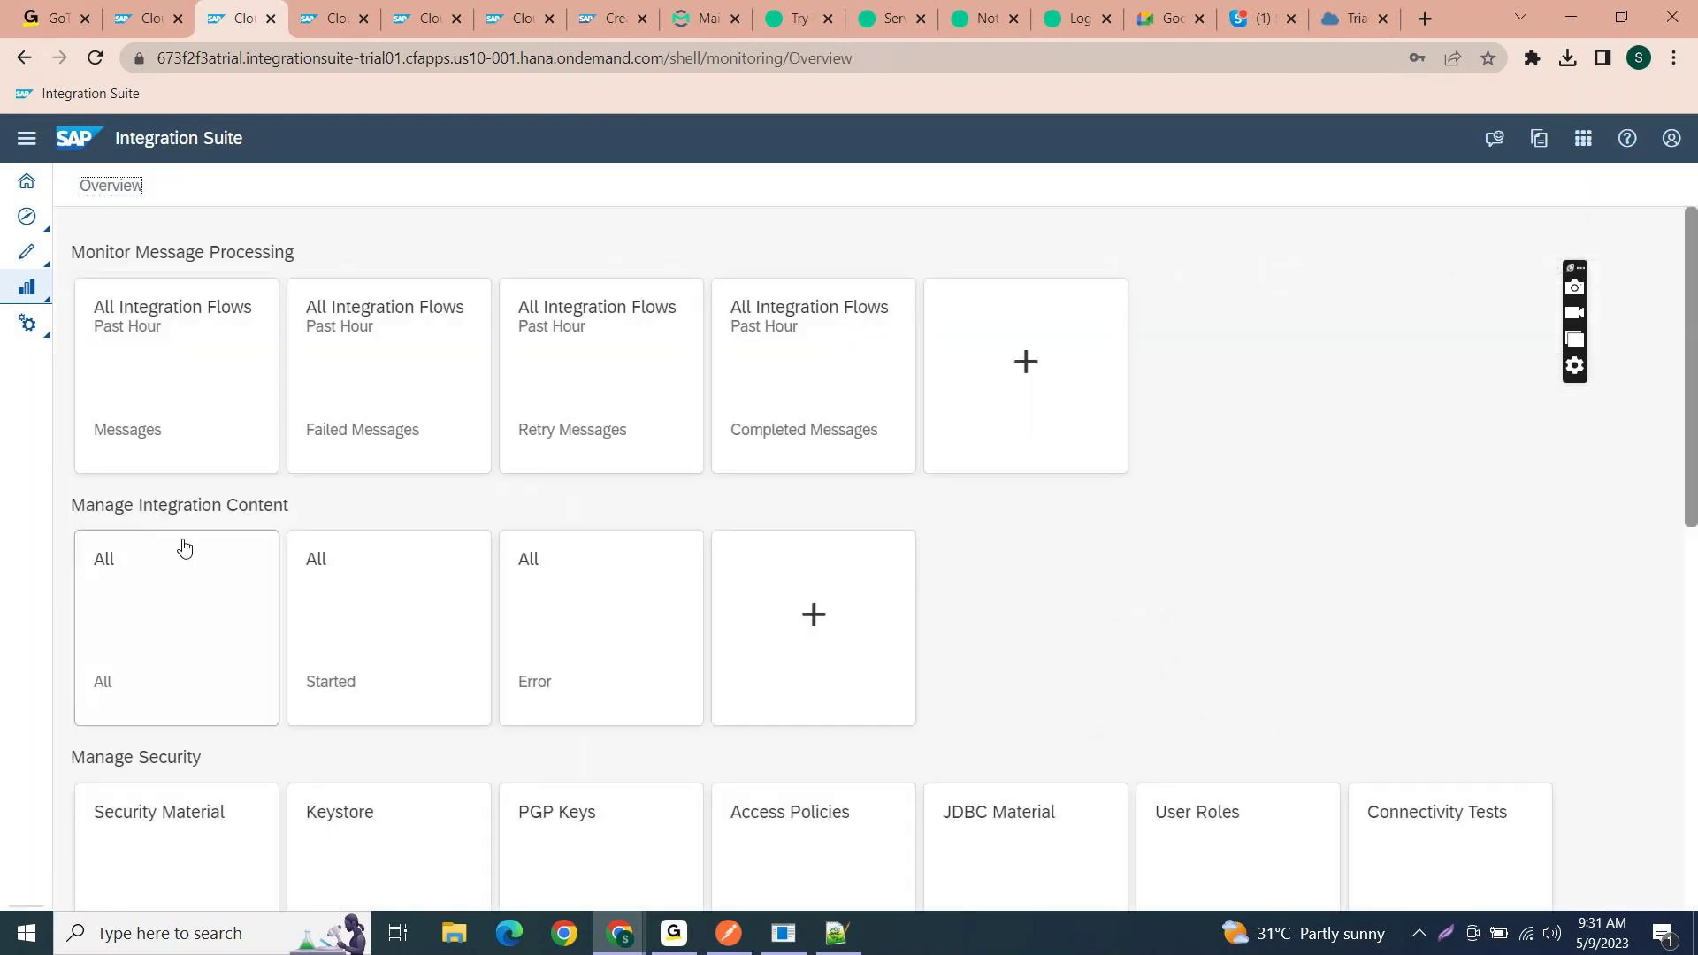
pyautogui.click(171, 575)
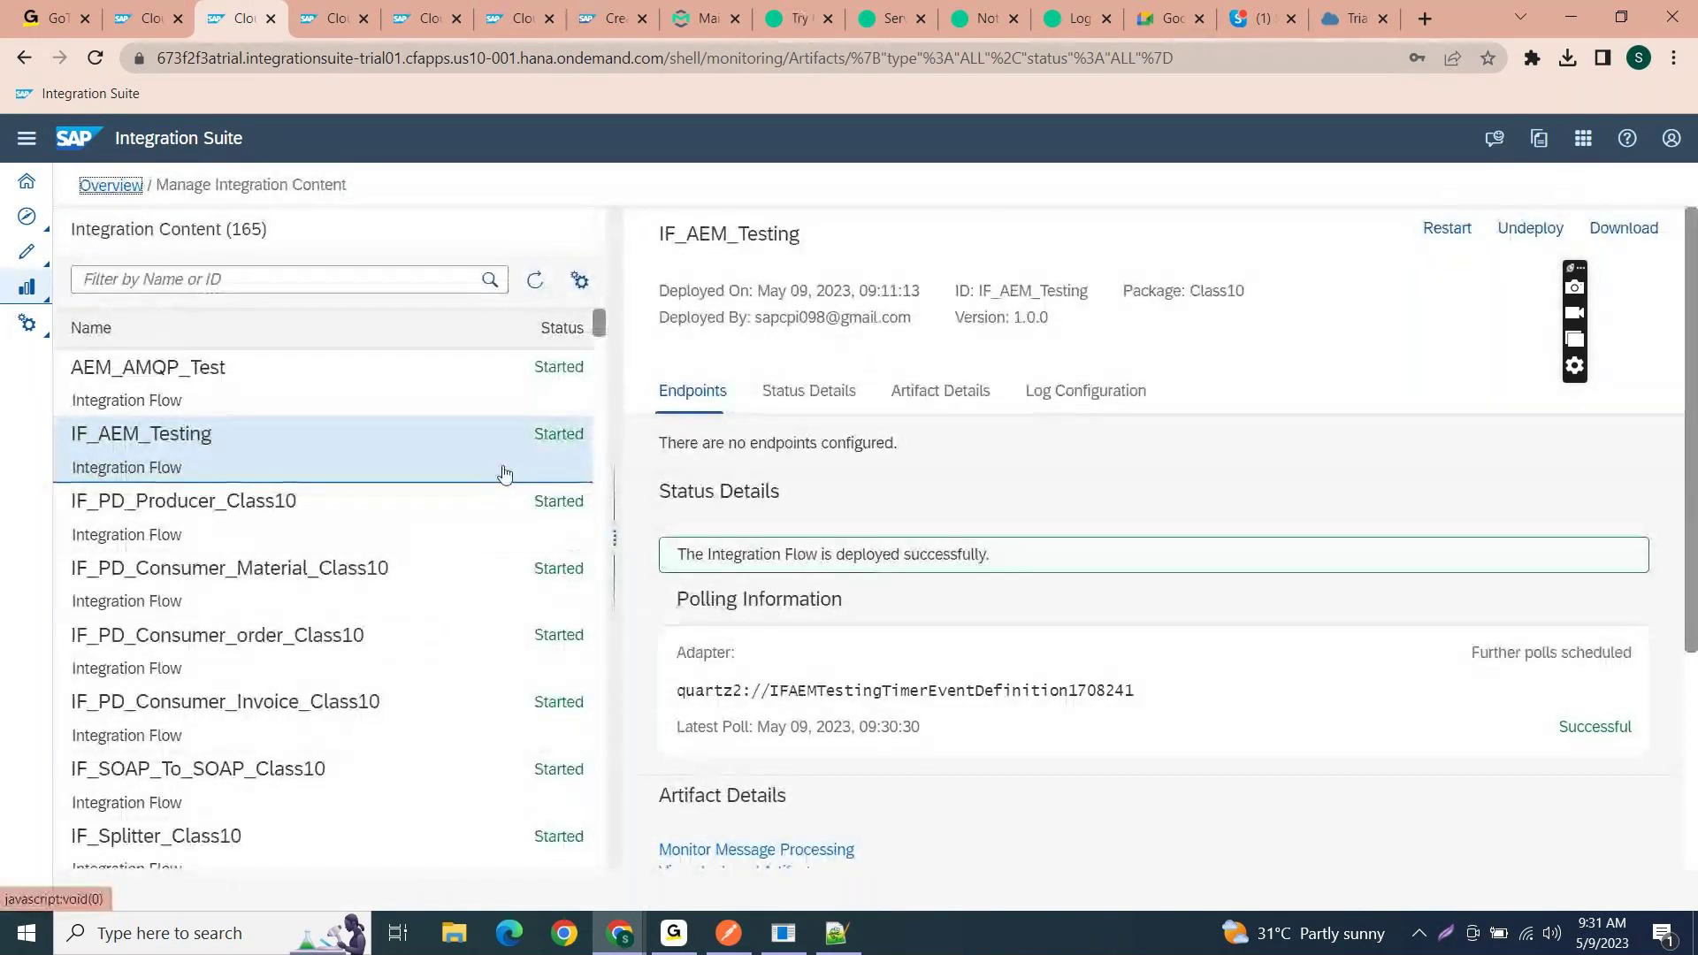
pyautogui.click(522, 402)
pyautogui.click(1531, 229)
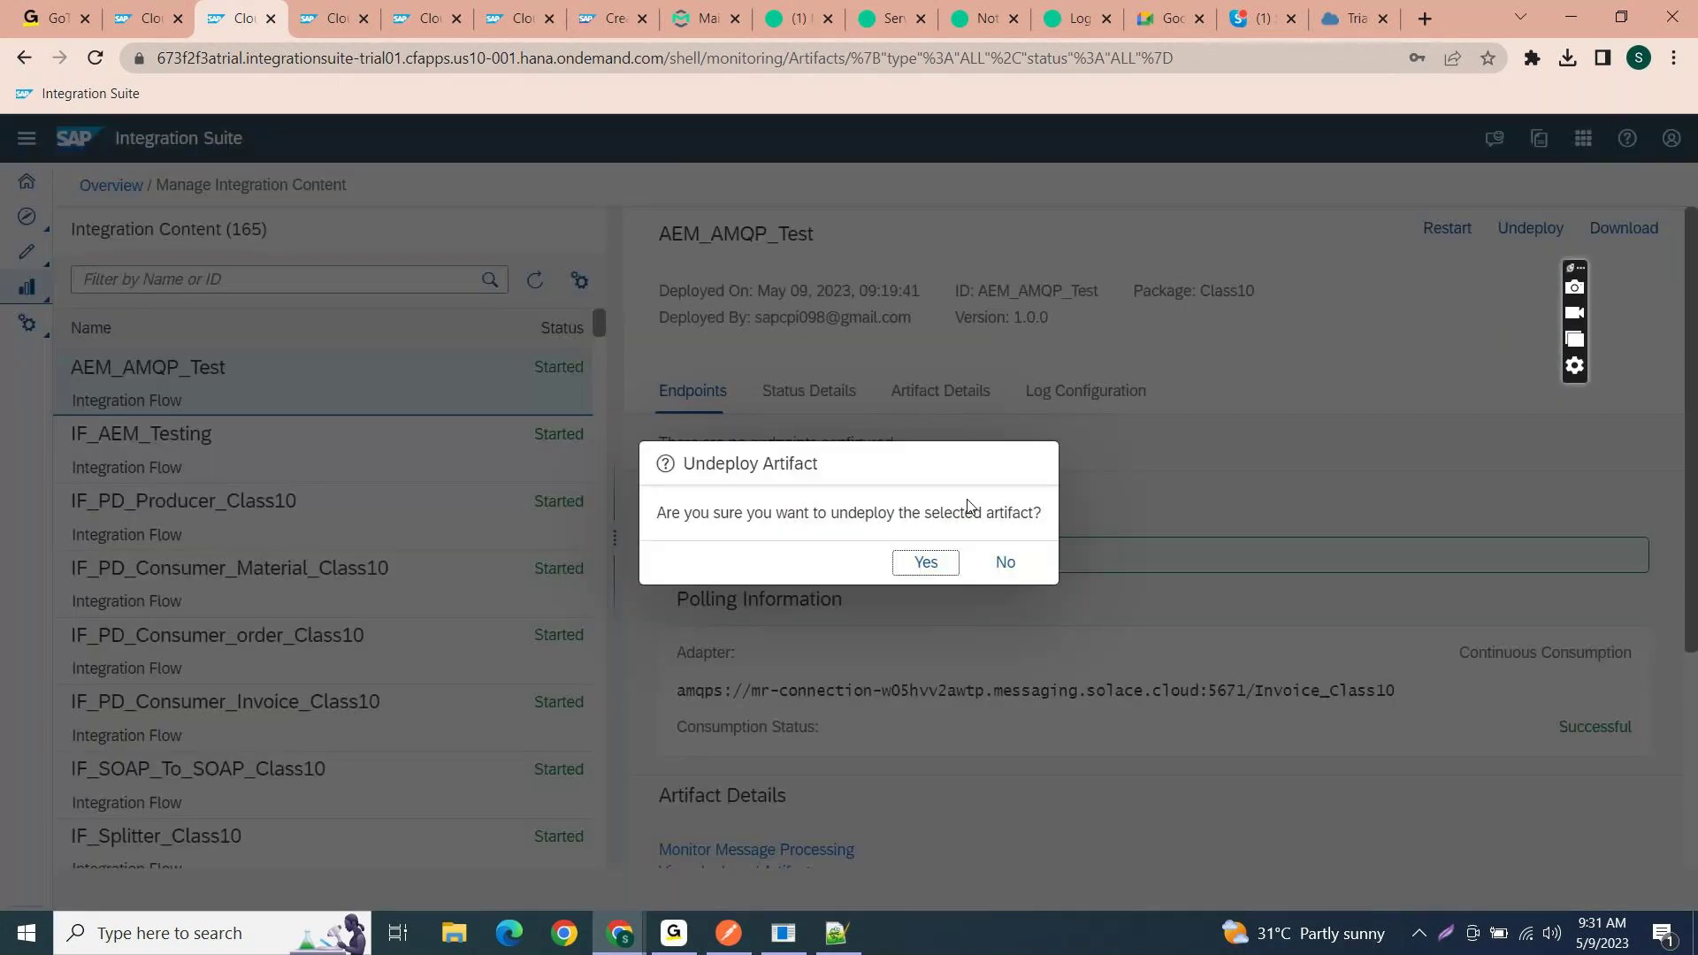
pyautogui.click(923, 565)
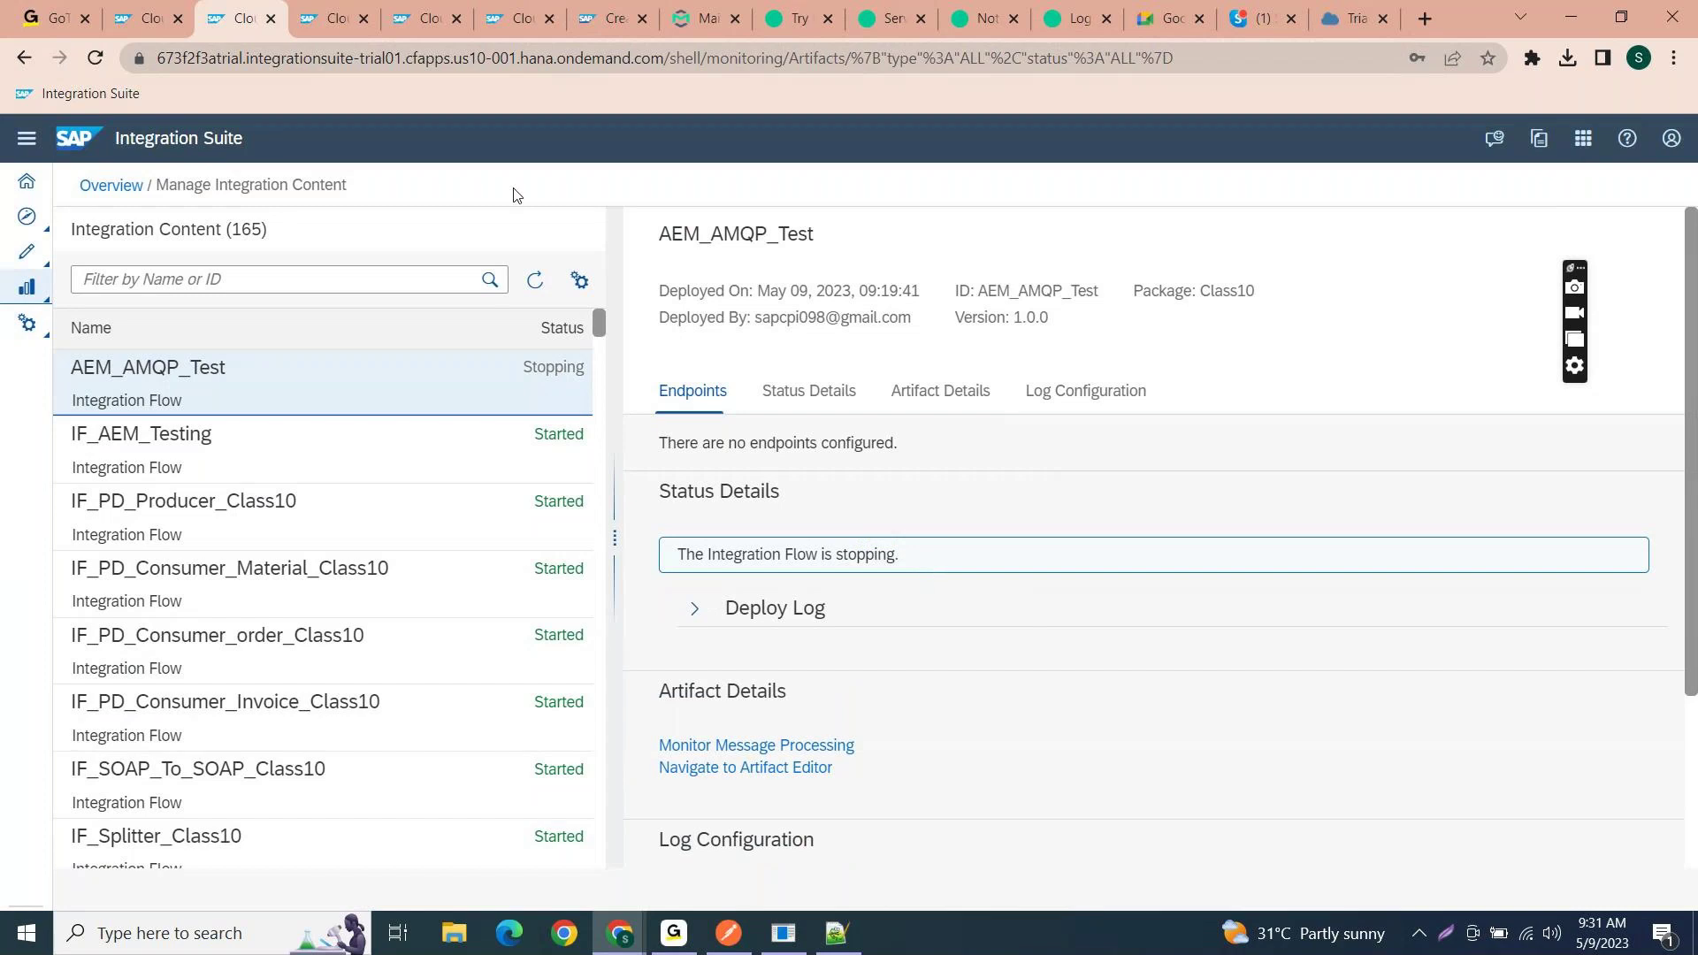
pyautogui.click(536, 280)
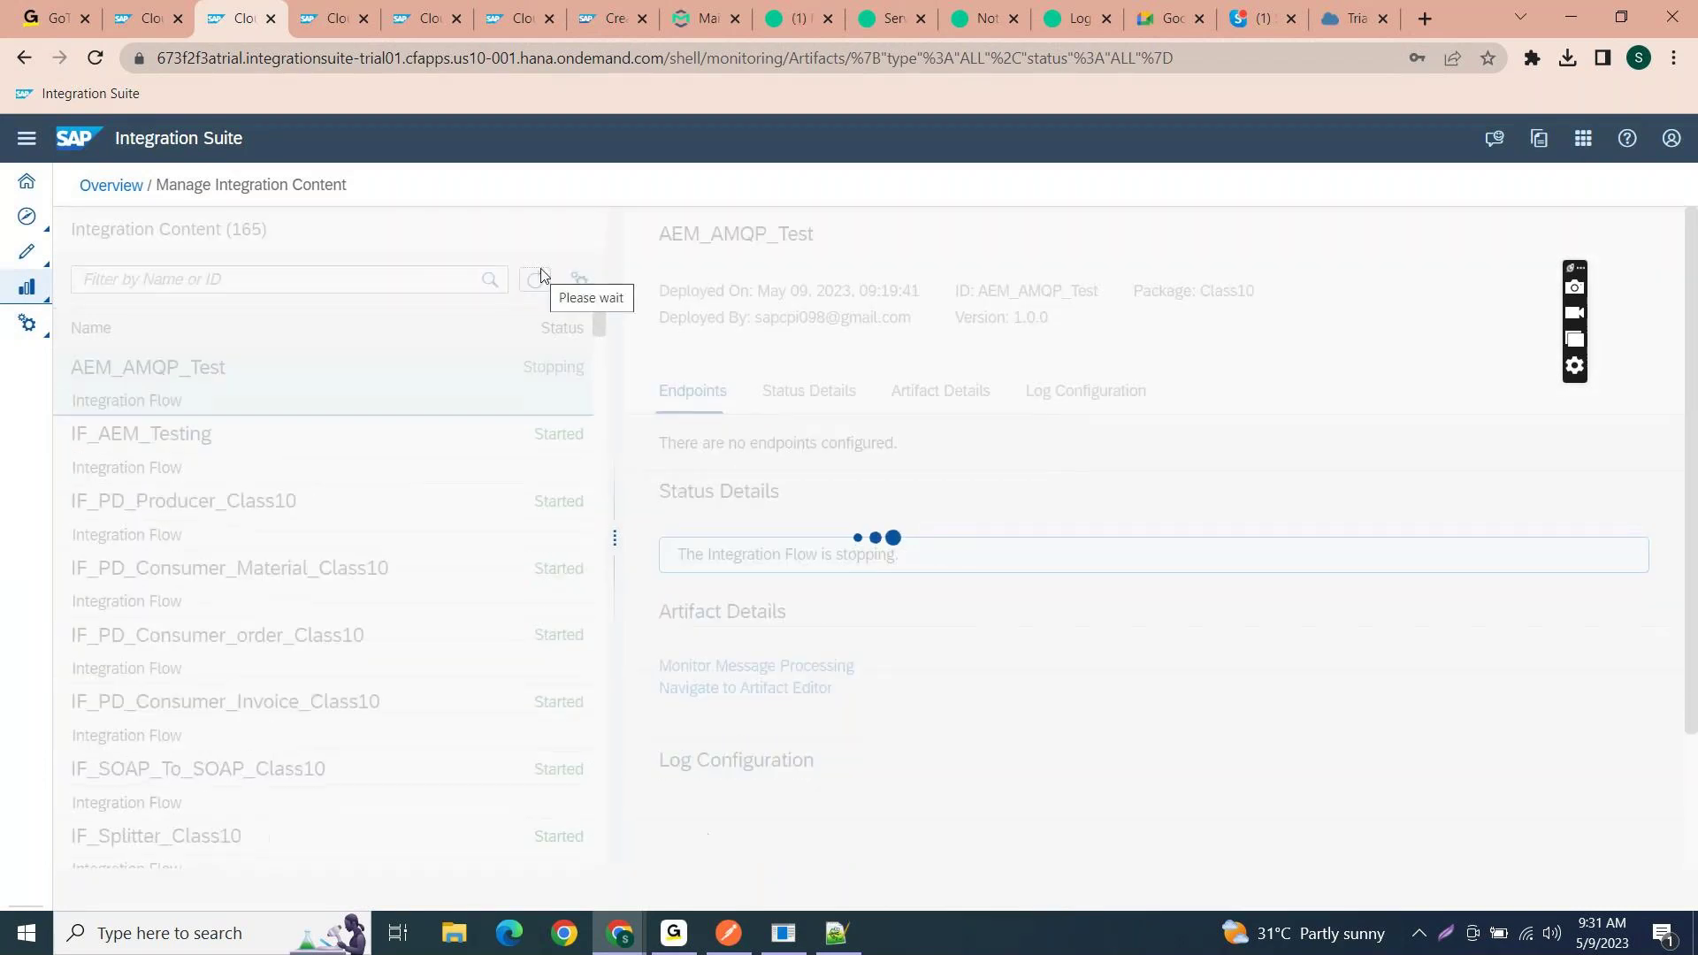
pyautogui.click(148, 24)
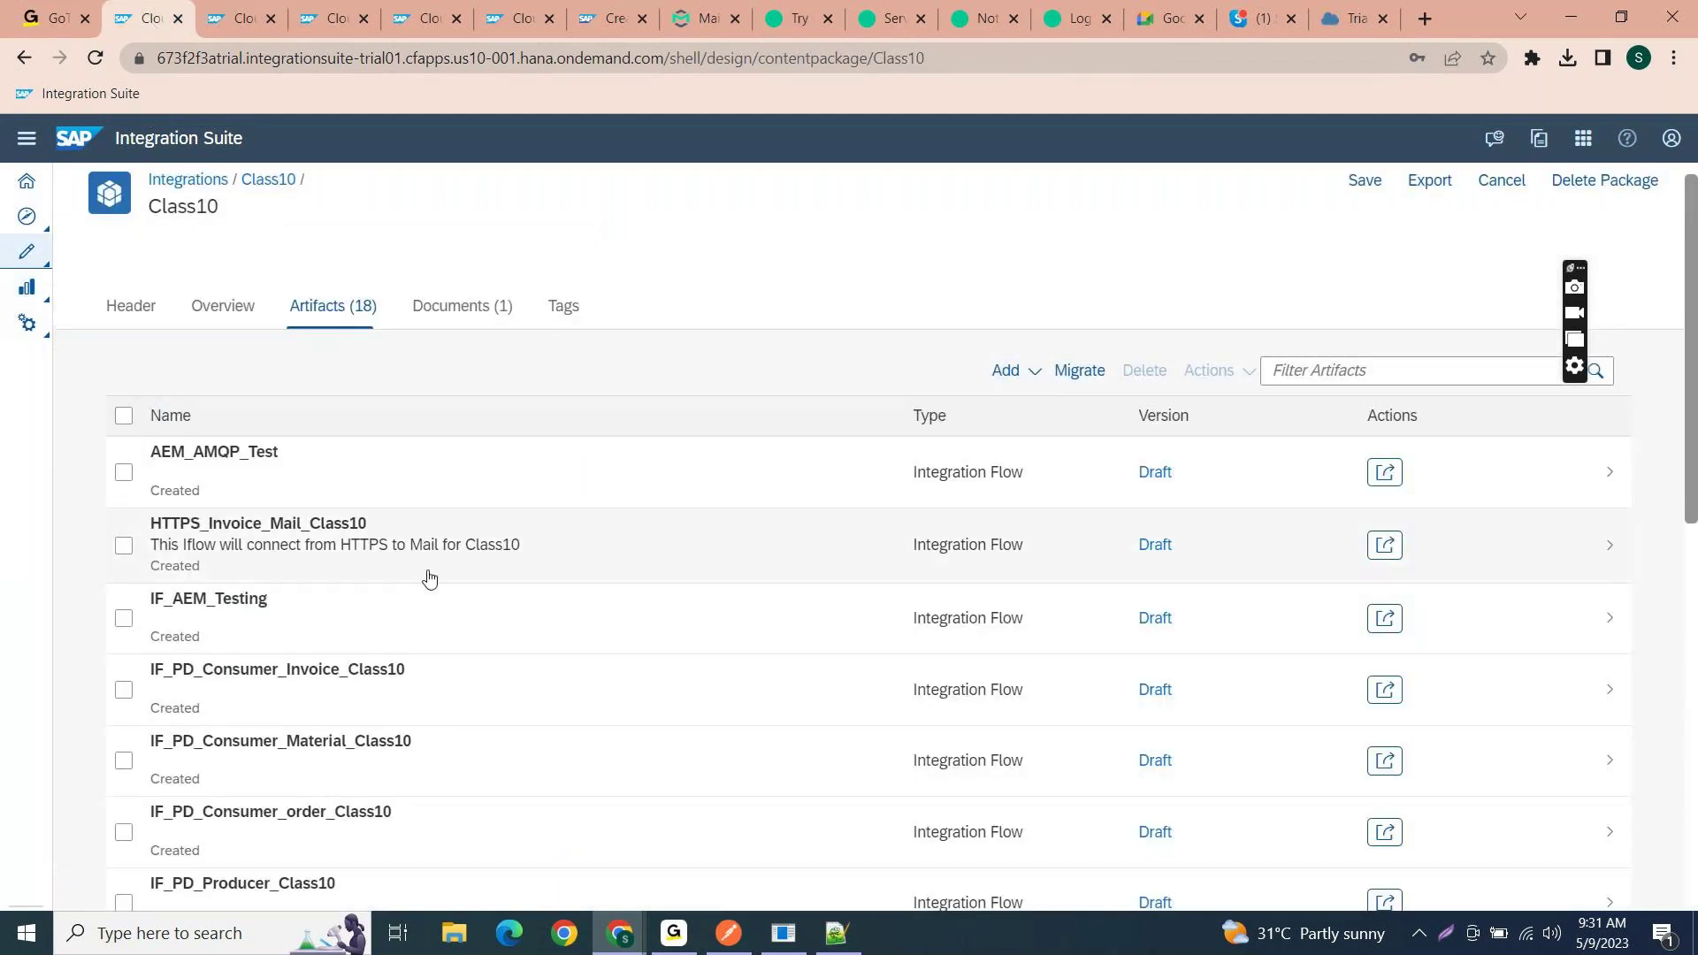
# - Open IF_AEM_Testing for editing, delete the HTTP receiver connection and link End to Receiver
pyautogui.click(384, 591)
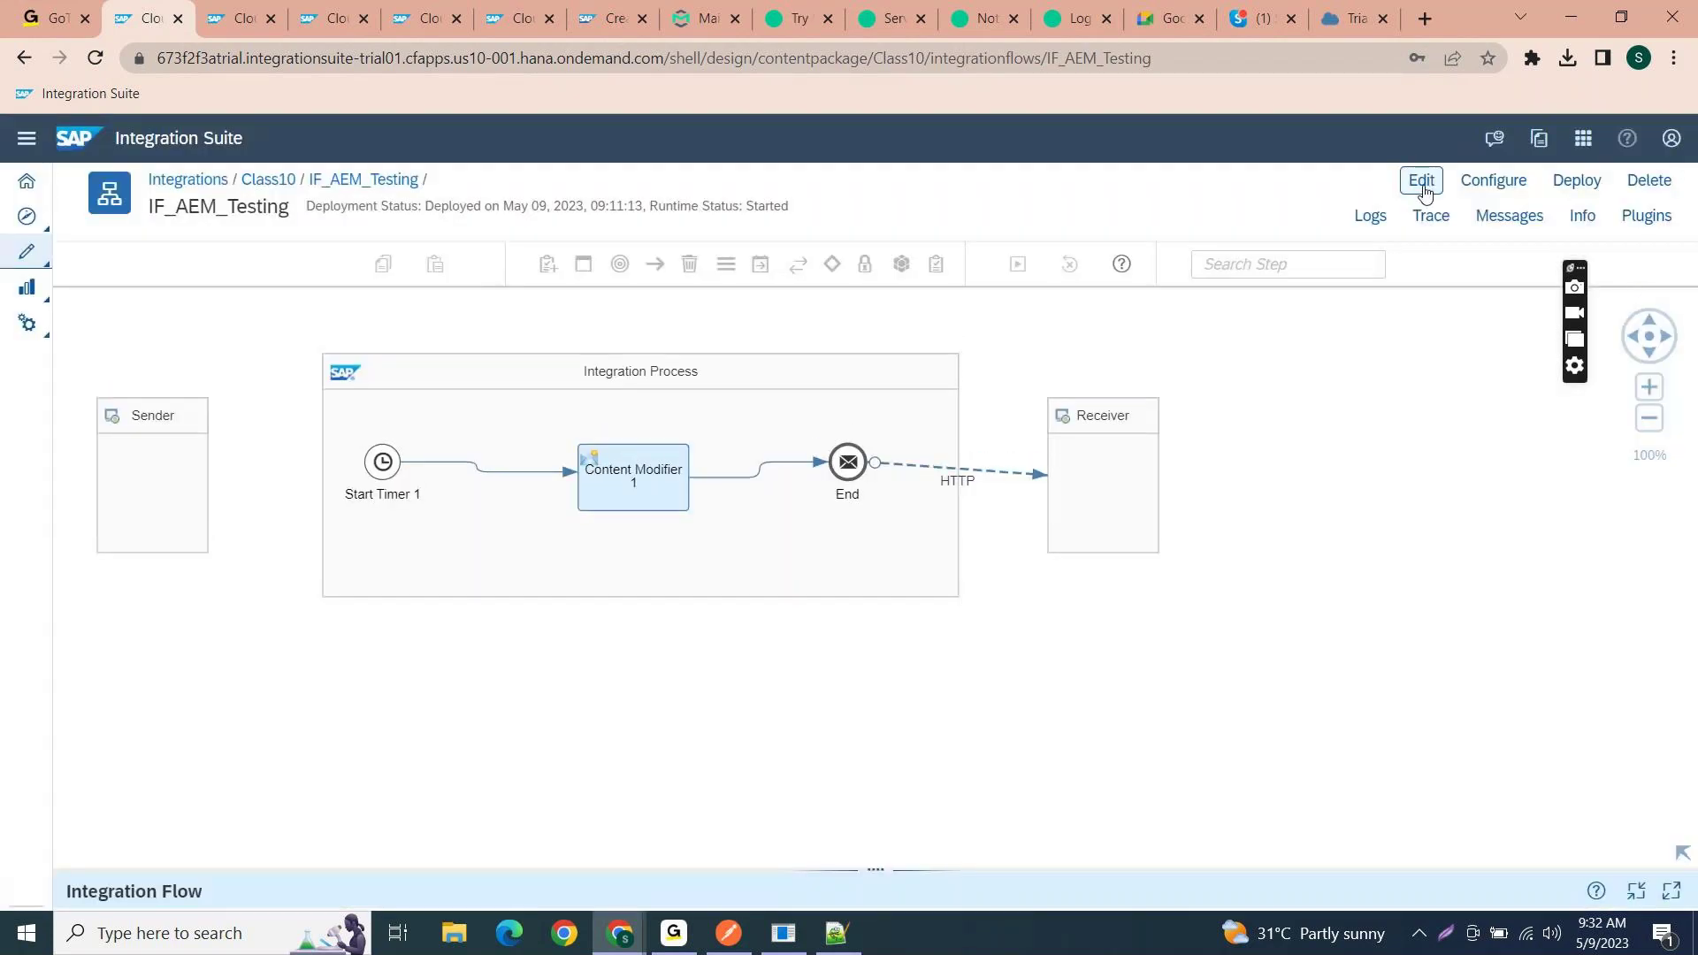
pyautogui.click(1423, 185)
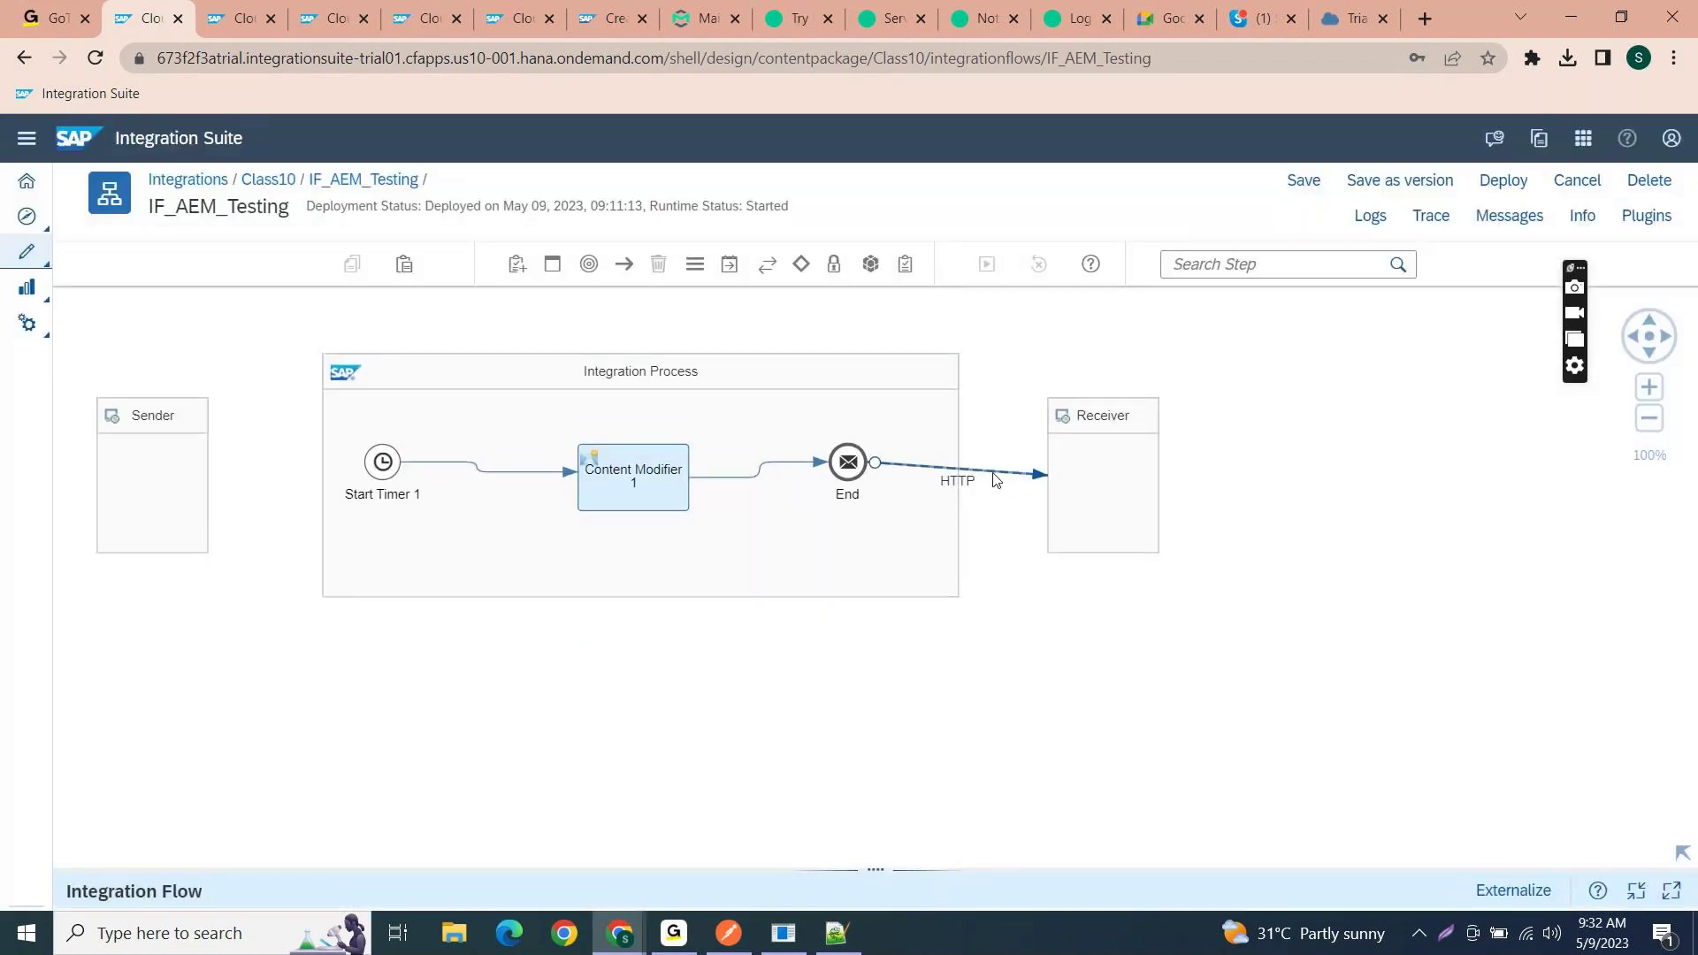
pyautogui.click(996, 480)
pyautogui.click(973, 505)
pyautogui.click(854, 467)
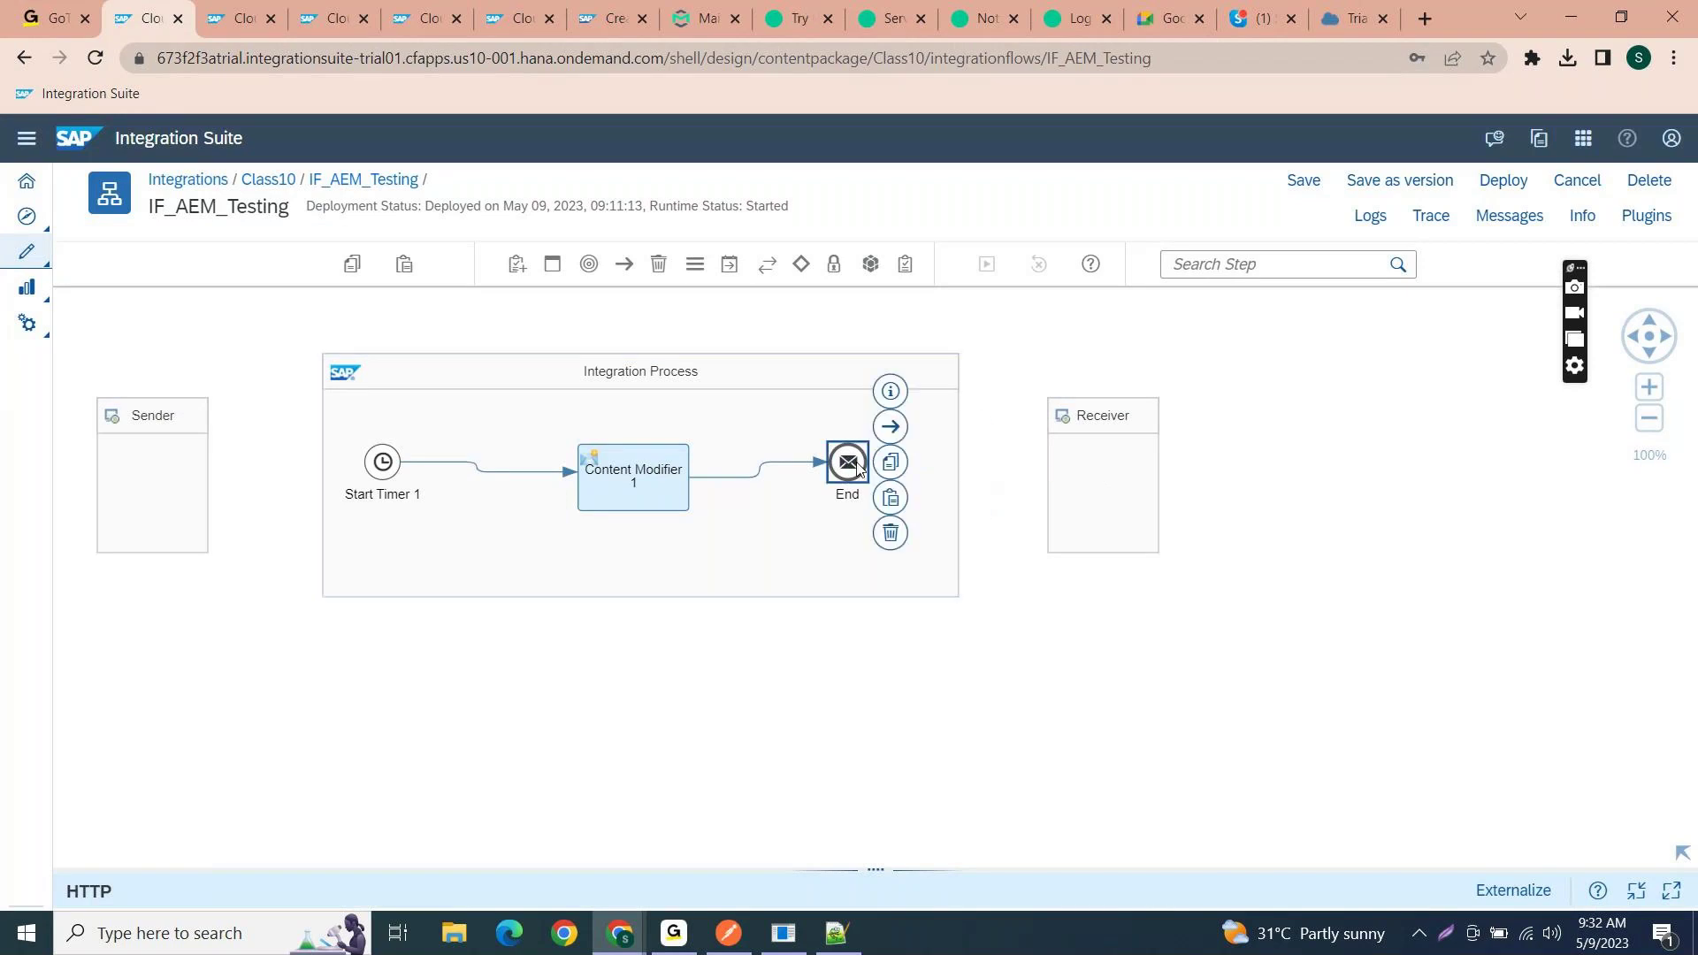
pyautogui.moveTo(891, 428)
pyautogui.mouseDown()
pyautogui.moveTo(1099, 473)
pyautogui.moveTo(1087, 493)
pyautogui.mouseUp()
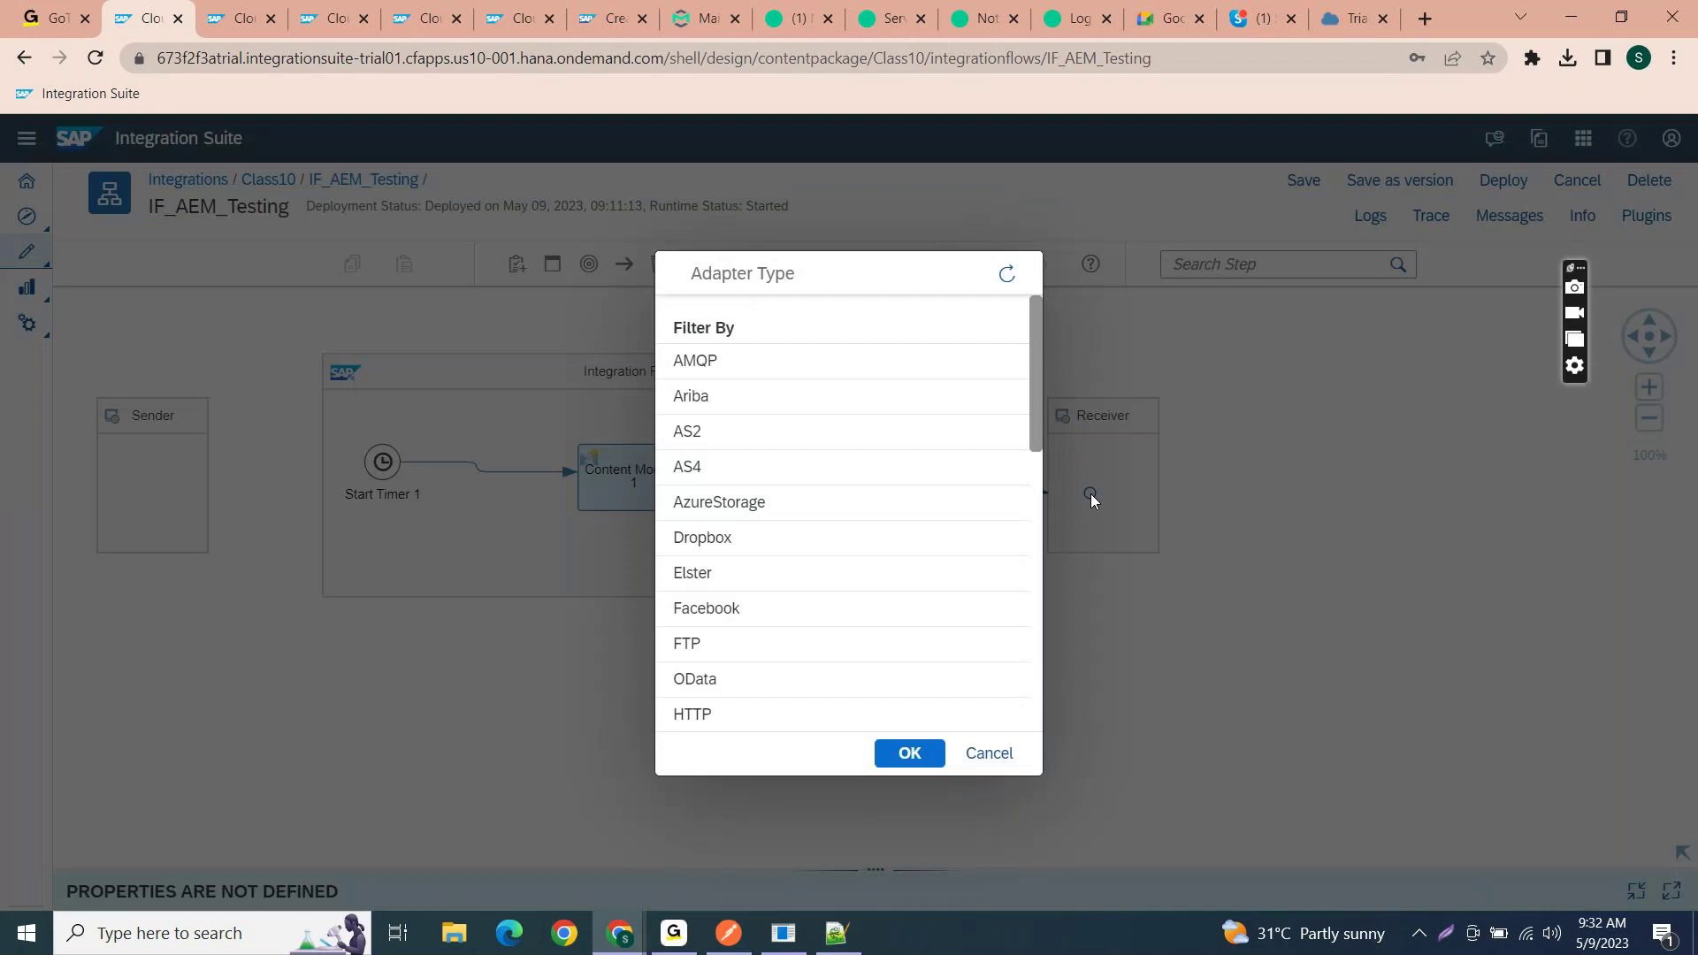
# - Make the new receiver link an AMQP adapter over TCP and show its Connection settings
pyautogui.scroll(-1, 731, 672)
pyautogui.scroll(1, 731, 671)
pyautogui.moveTo(740, 296); pyautogui.dragTo(720, 316)
pyautogui.click(723, 319)
pyautogui.click(730, 320)
pyautogui.click(728, 318)
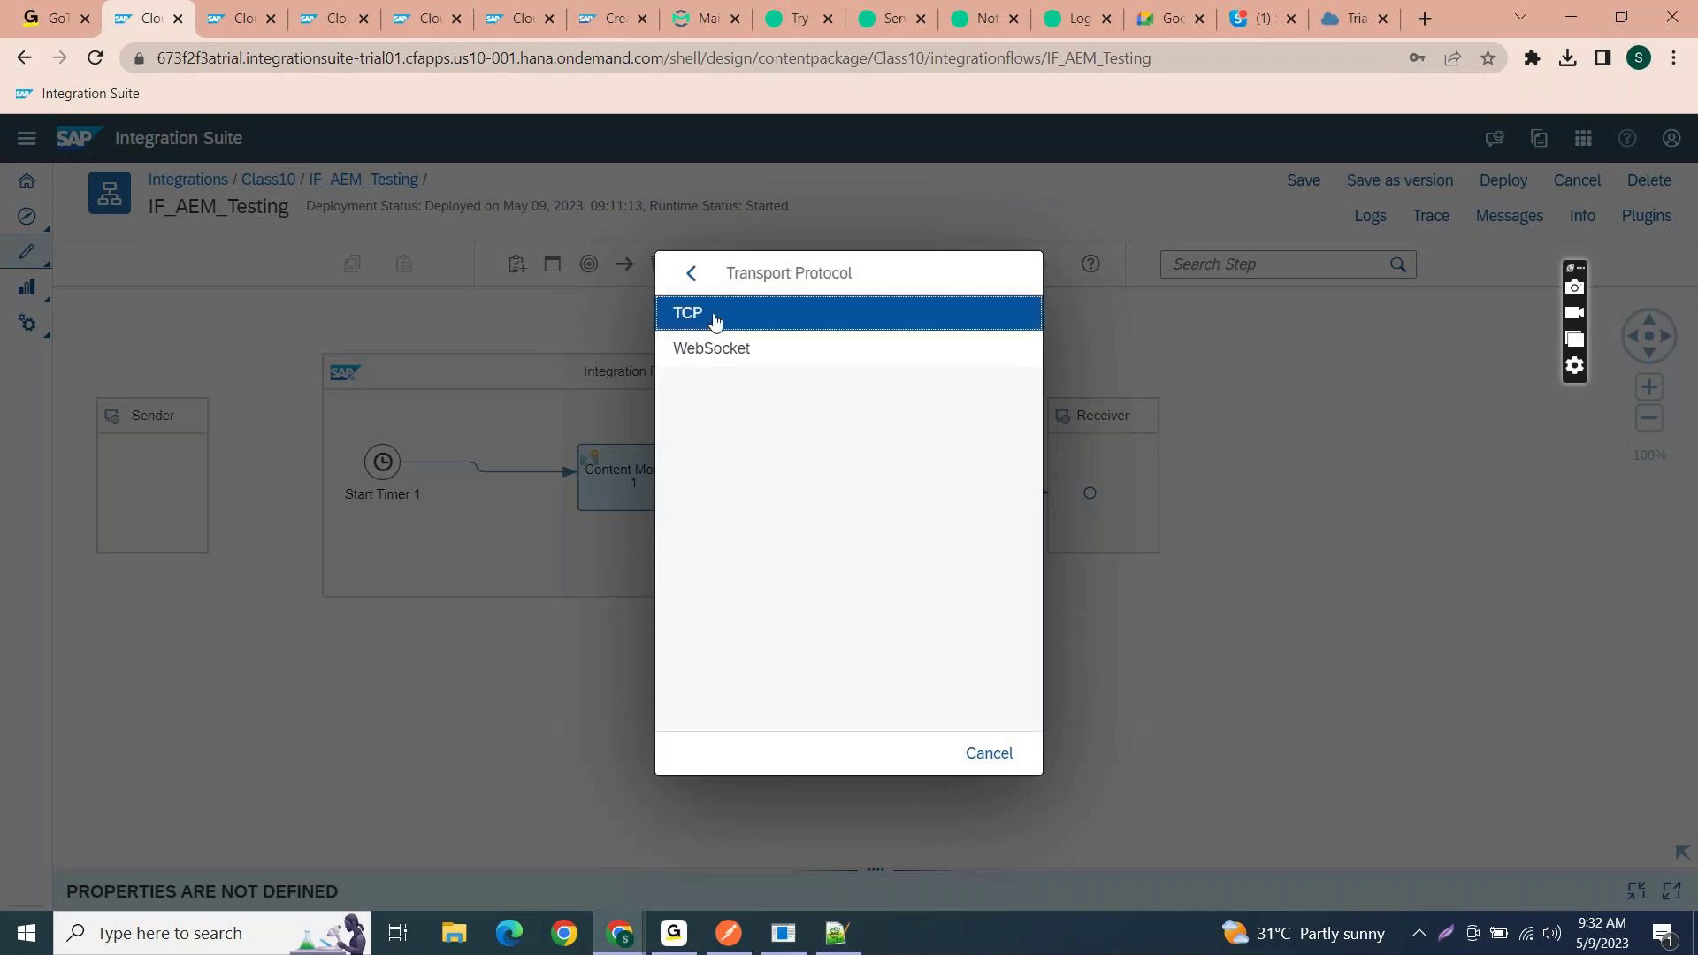
pyautogui.click(713, 358)
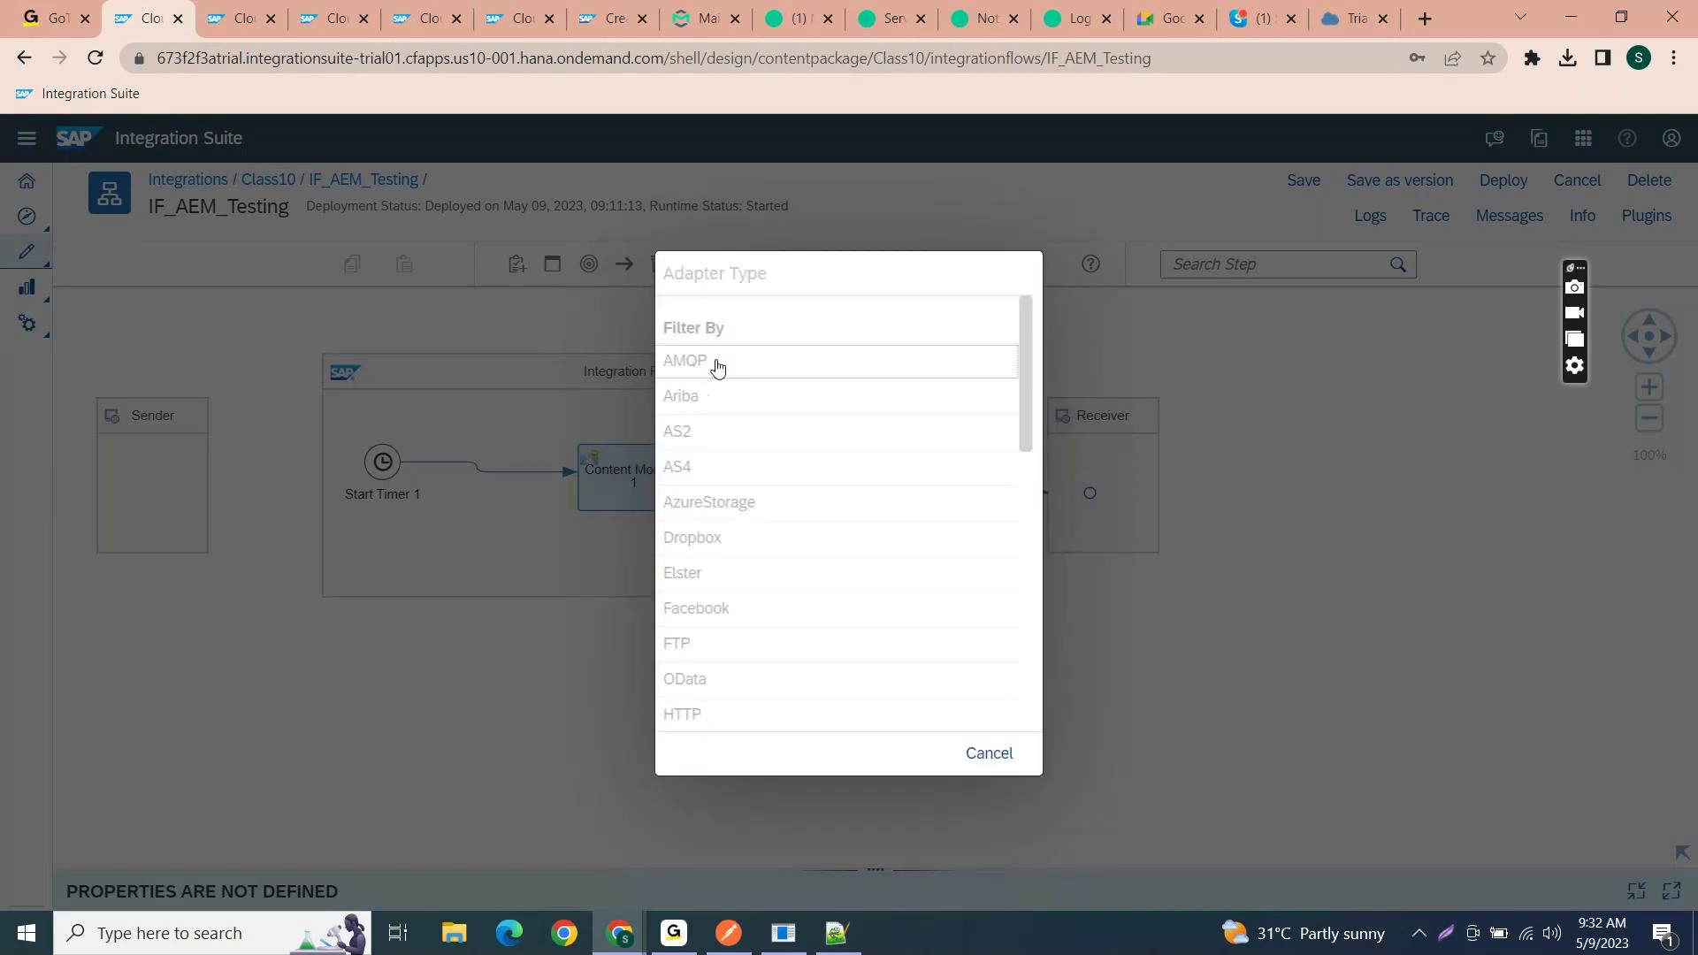
pyautogui.click(714, 325)
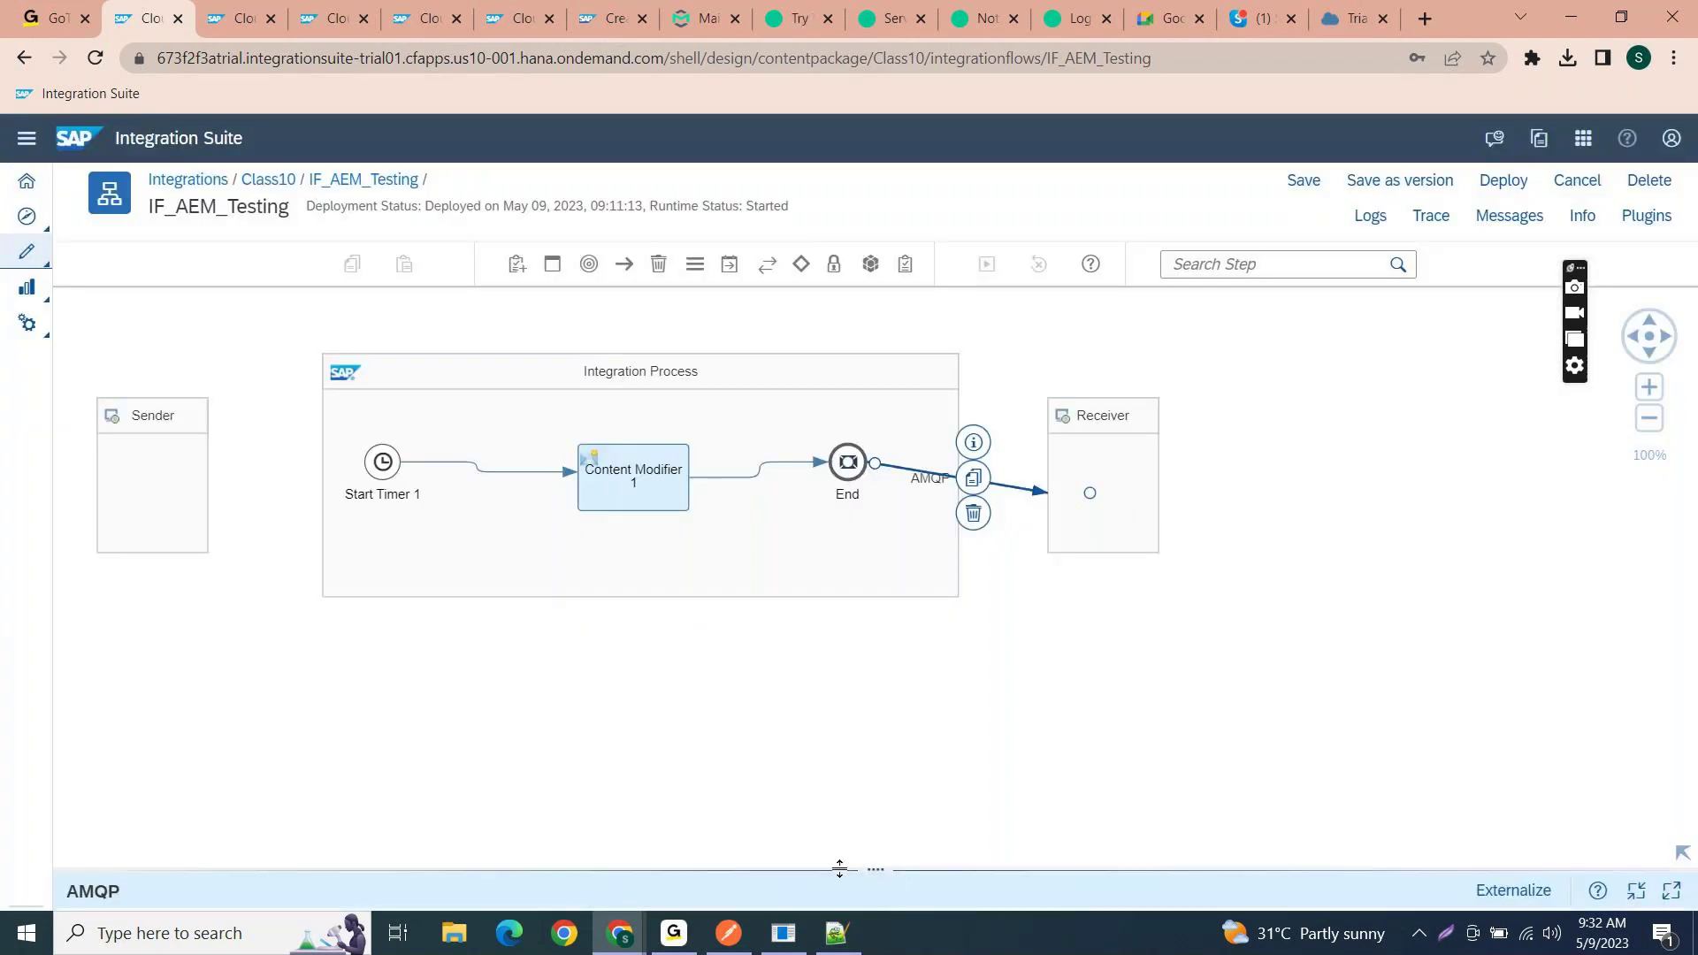
pyautogui.moveTo(841, 869); pyautogui.dragTo(811, 495)
pyautogui.click(229, 560)
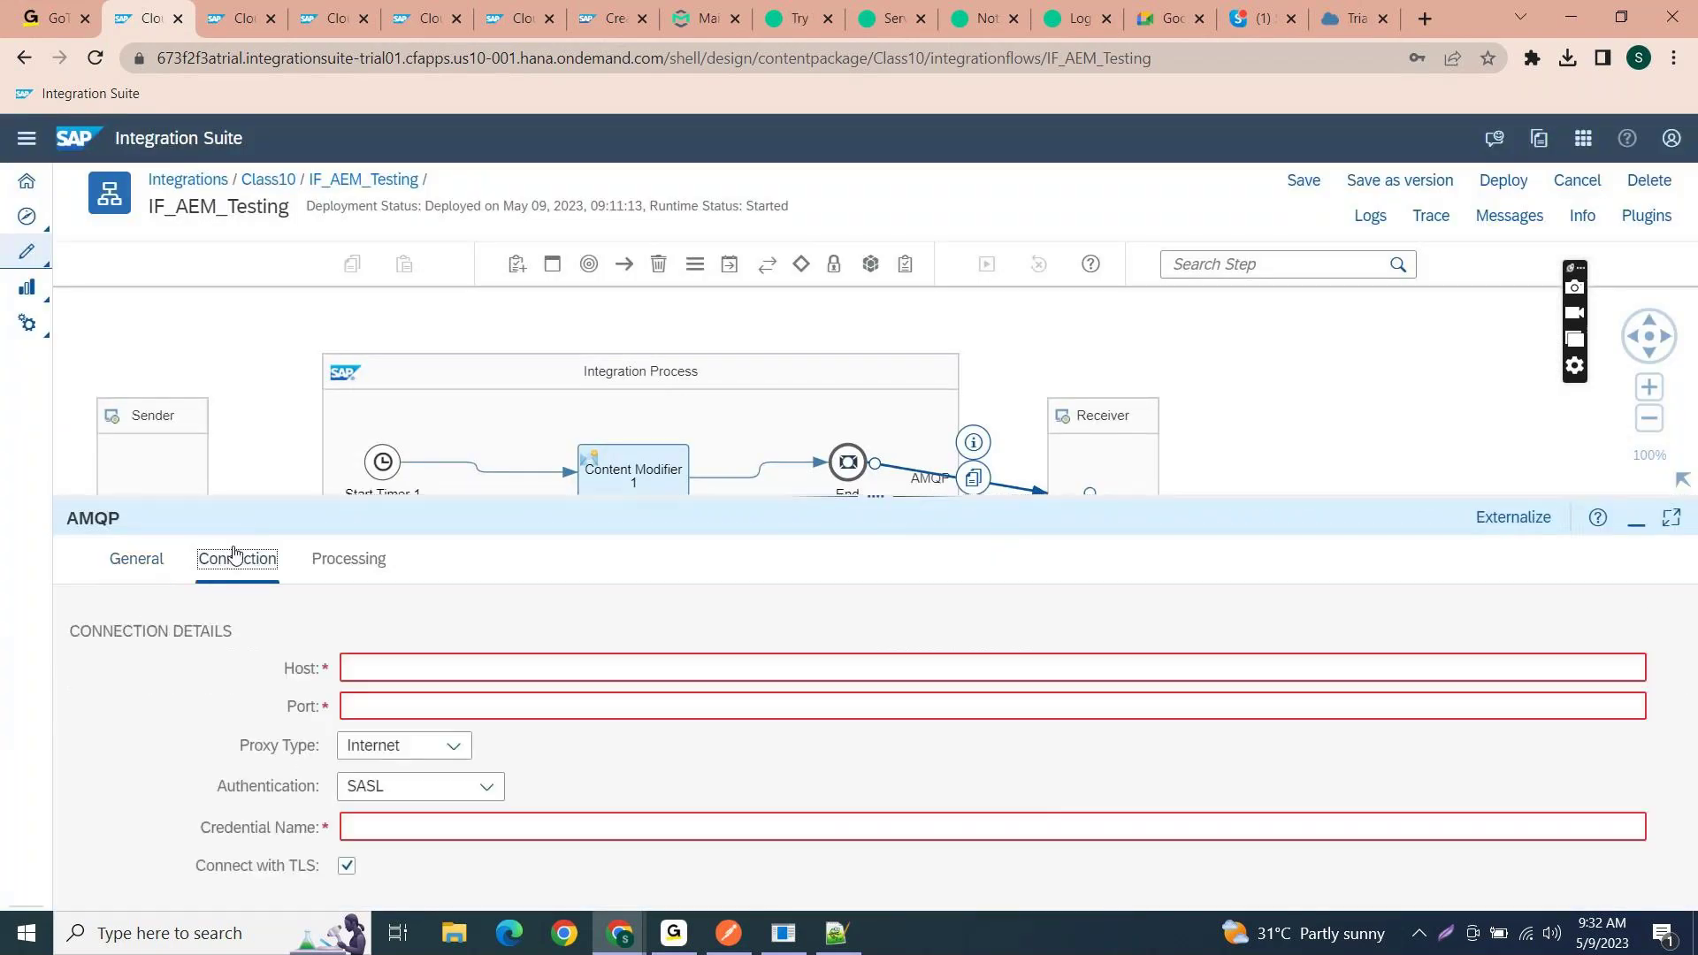
# - Fill Host with the Solace AMQP host copied from the Solace connection details, without the :5671 port
pyautogui.click(360, 665)
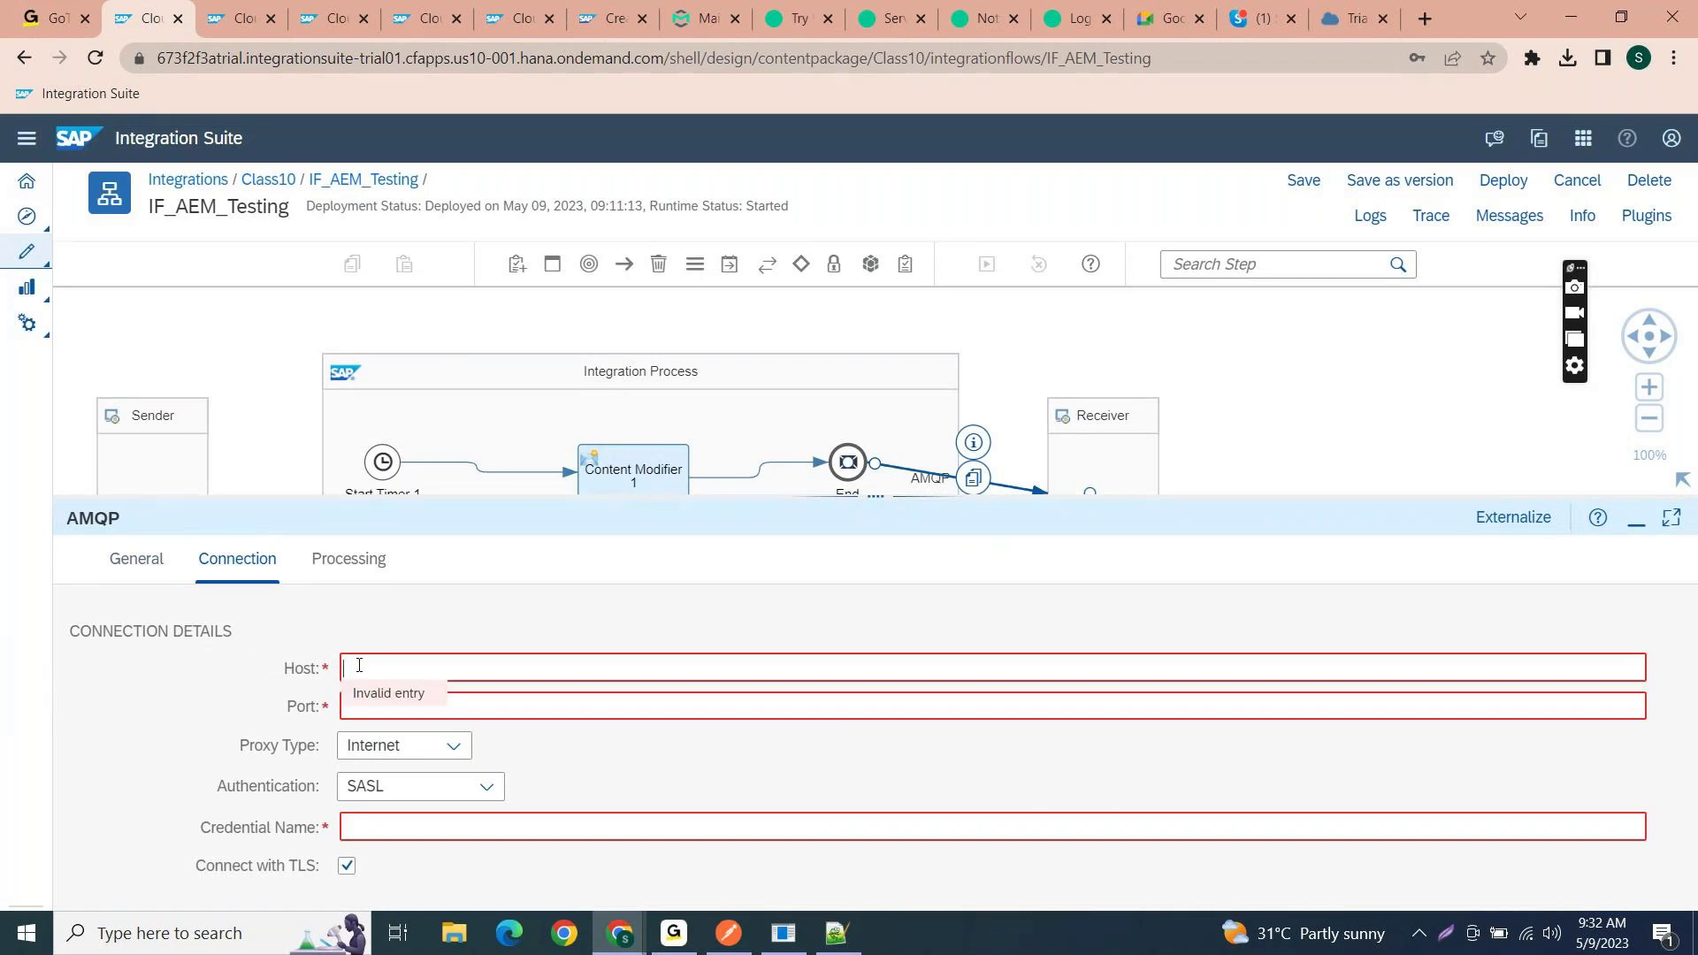
pyautogui.hotkey('alt', 'Tab')
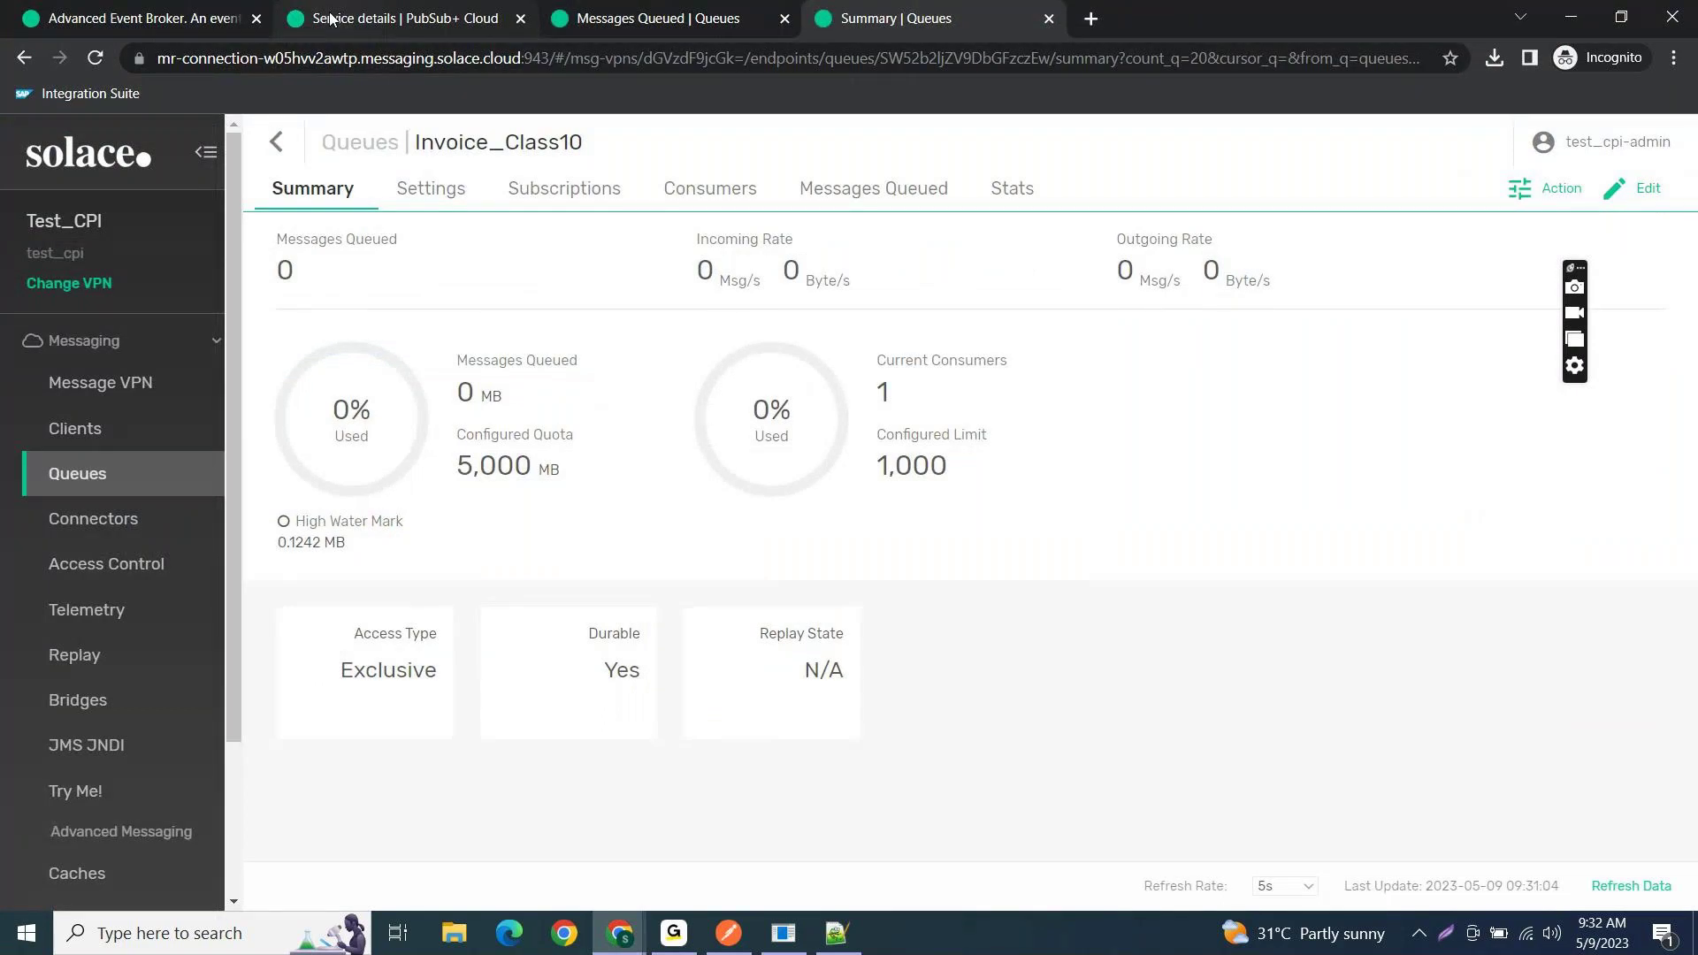
pyautogui.click(332, 16)
pyautogui.moveTo(1084, 688); pyautogui.dragTo(1461, 708)
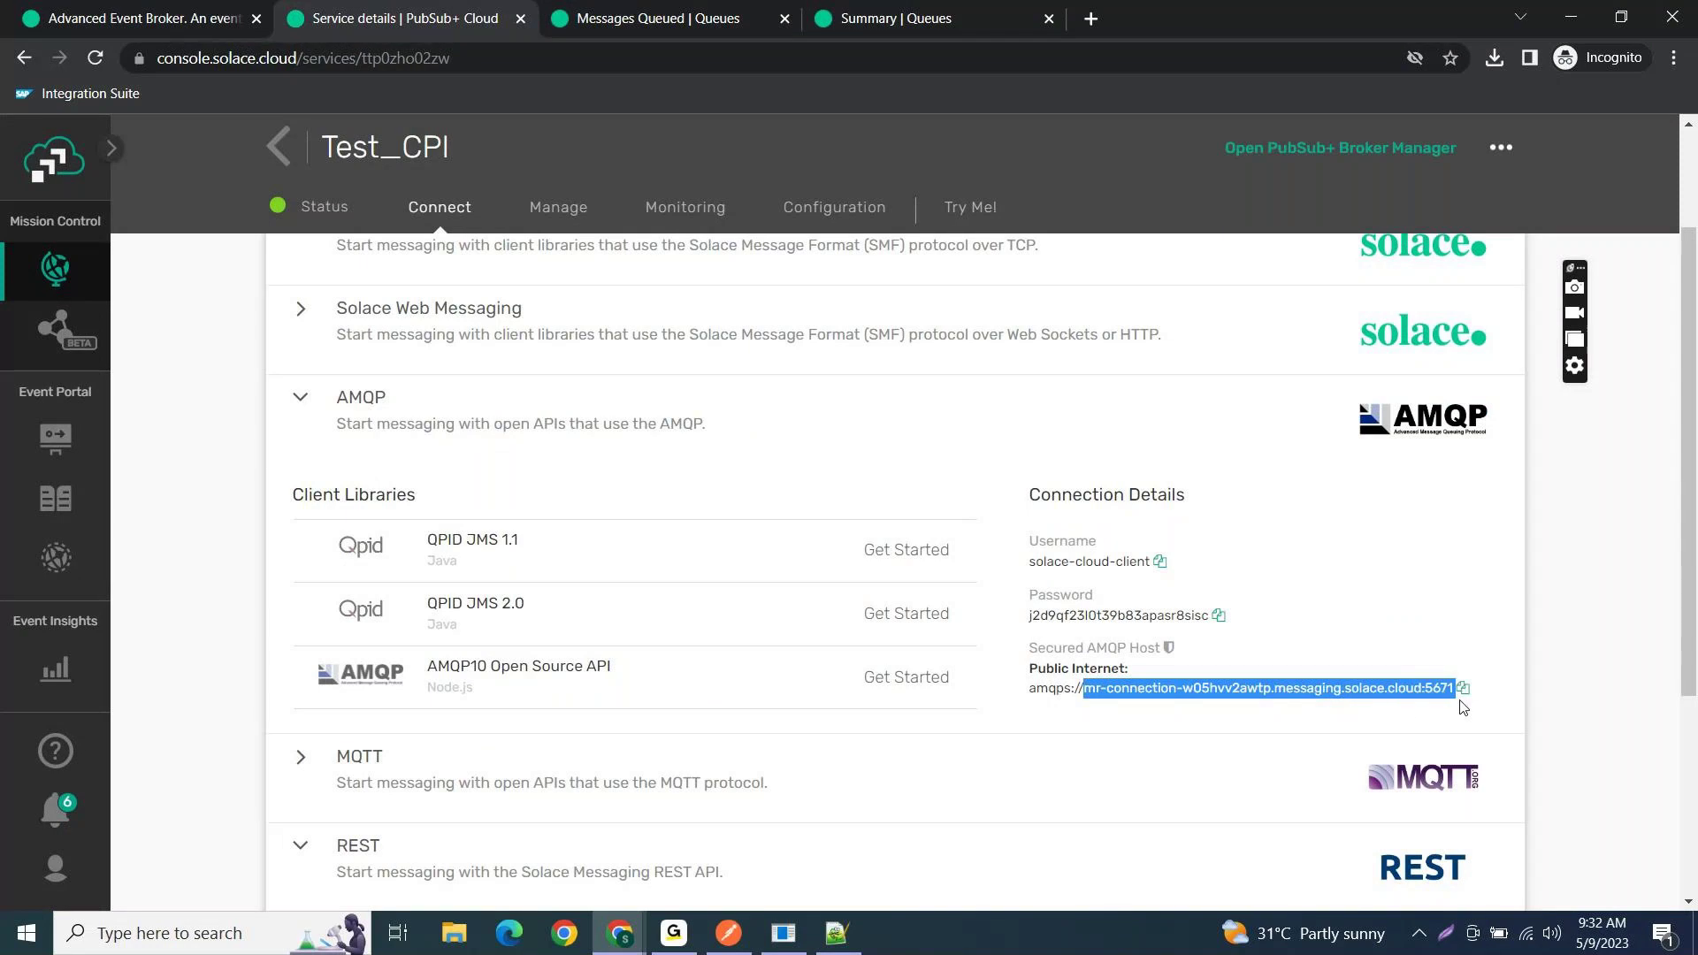
pyautogui.hotkey('ctrl', 'c')
pyautogui.hotkey('alt', 'Tab')
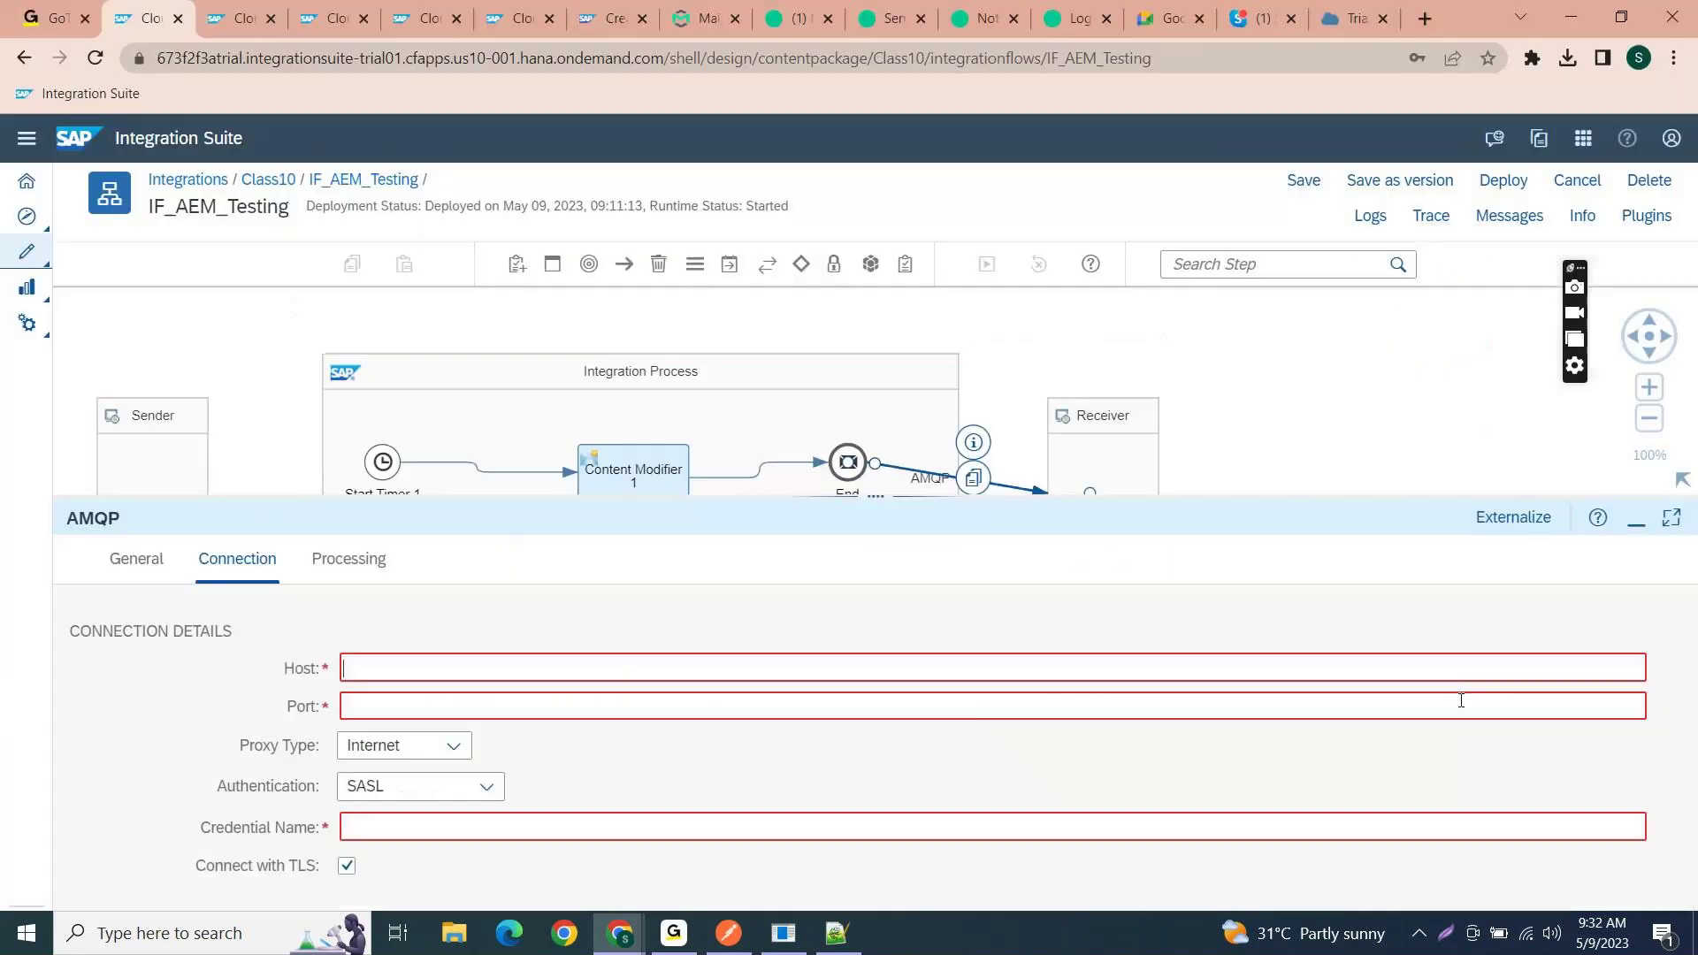
pyautogui.hotkey('ctrl', 'v')
pyautogui.hotkey('shift', 'Left')
pyautogui.hotkey('shift', 'Left')
pyautogui.hotkey('shift', 'Left')
pyautogui.hotkey('shift', 'Left')
pyautogui.hotkey('shift', 'Left')
pyautogui.press('BackSpace')
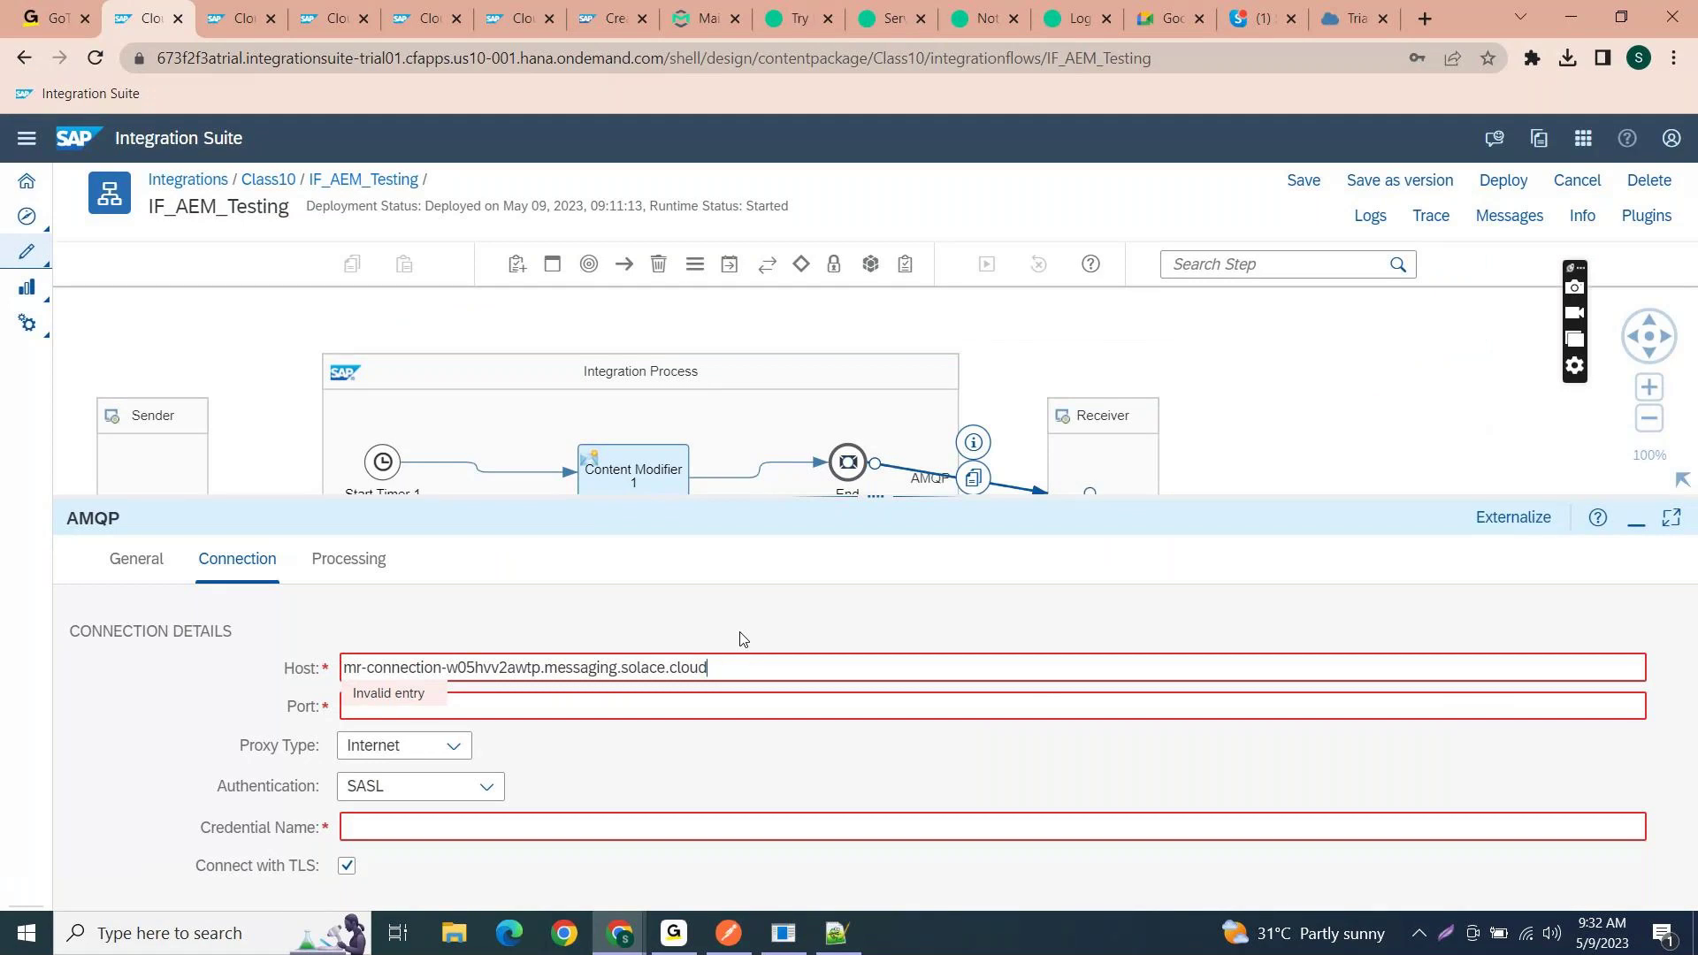
# - Set Port to 5671 and the credential name to AEM_User
pyautogui.click(684, 703)
pyautogui.hotkey('ctrl', 'v')
pyautogui.press('BackSpace')
pyautogui.click(429, 824)
pyautogui.write('AEM_')
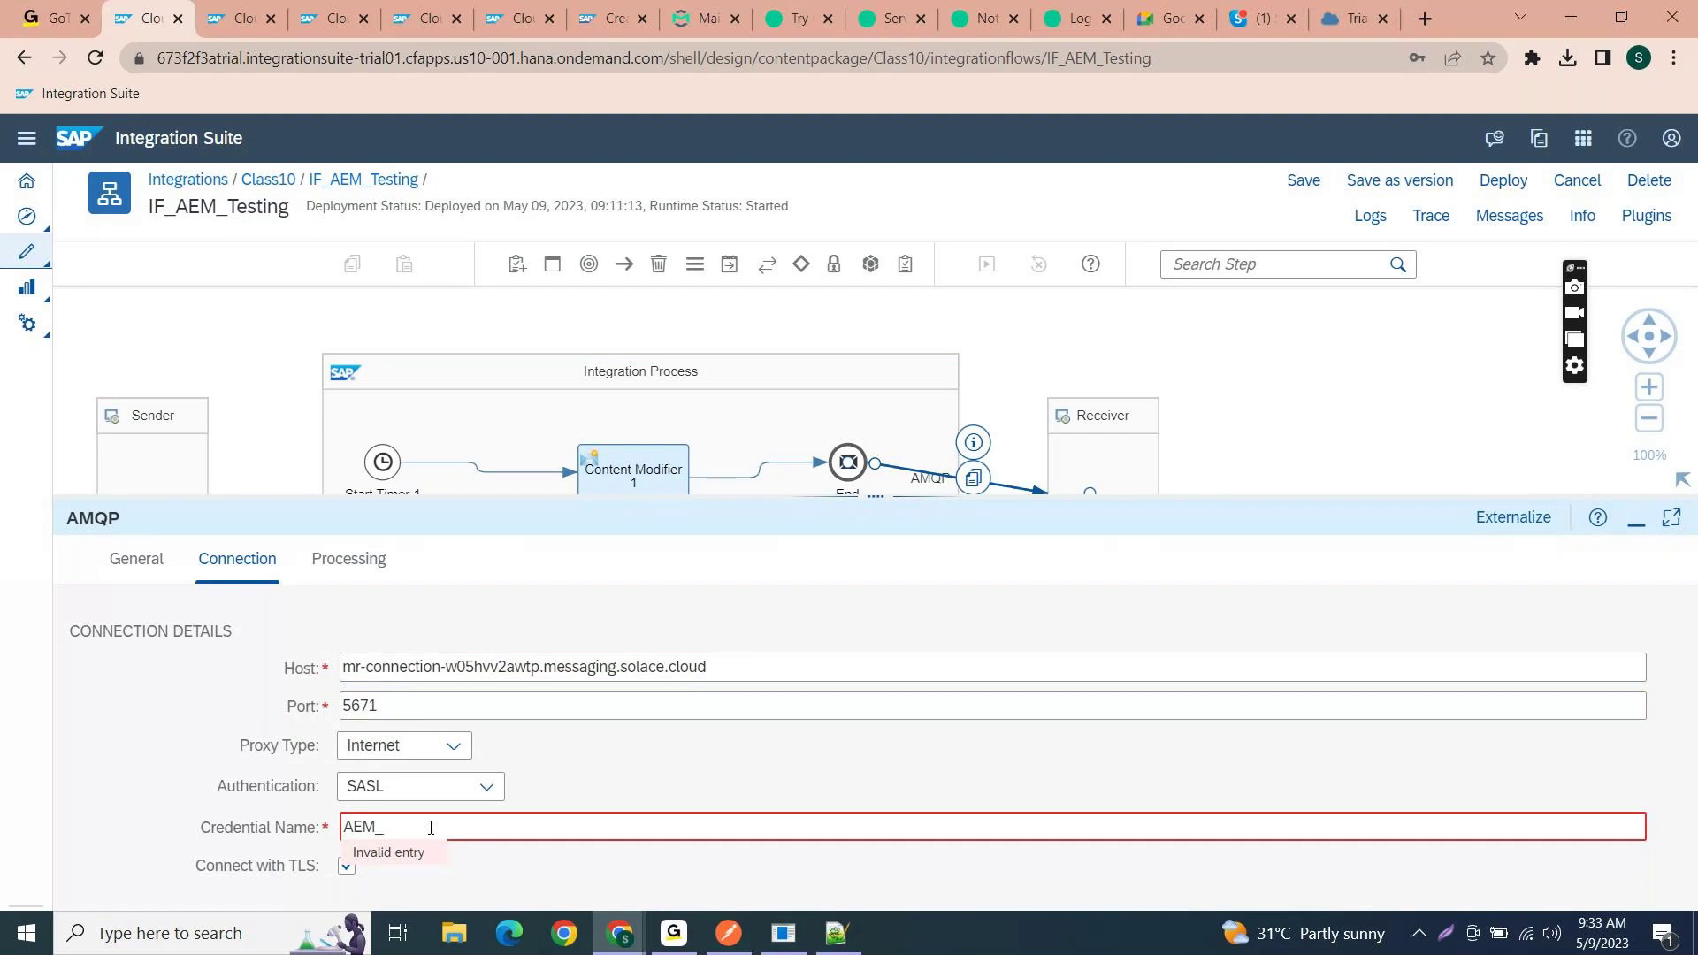
pyautogui.write('User')
pyautogui.click(345, 566)
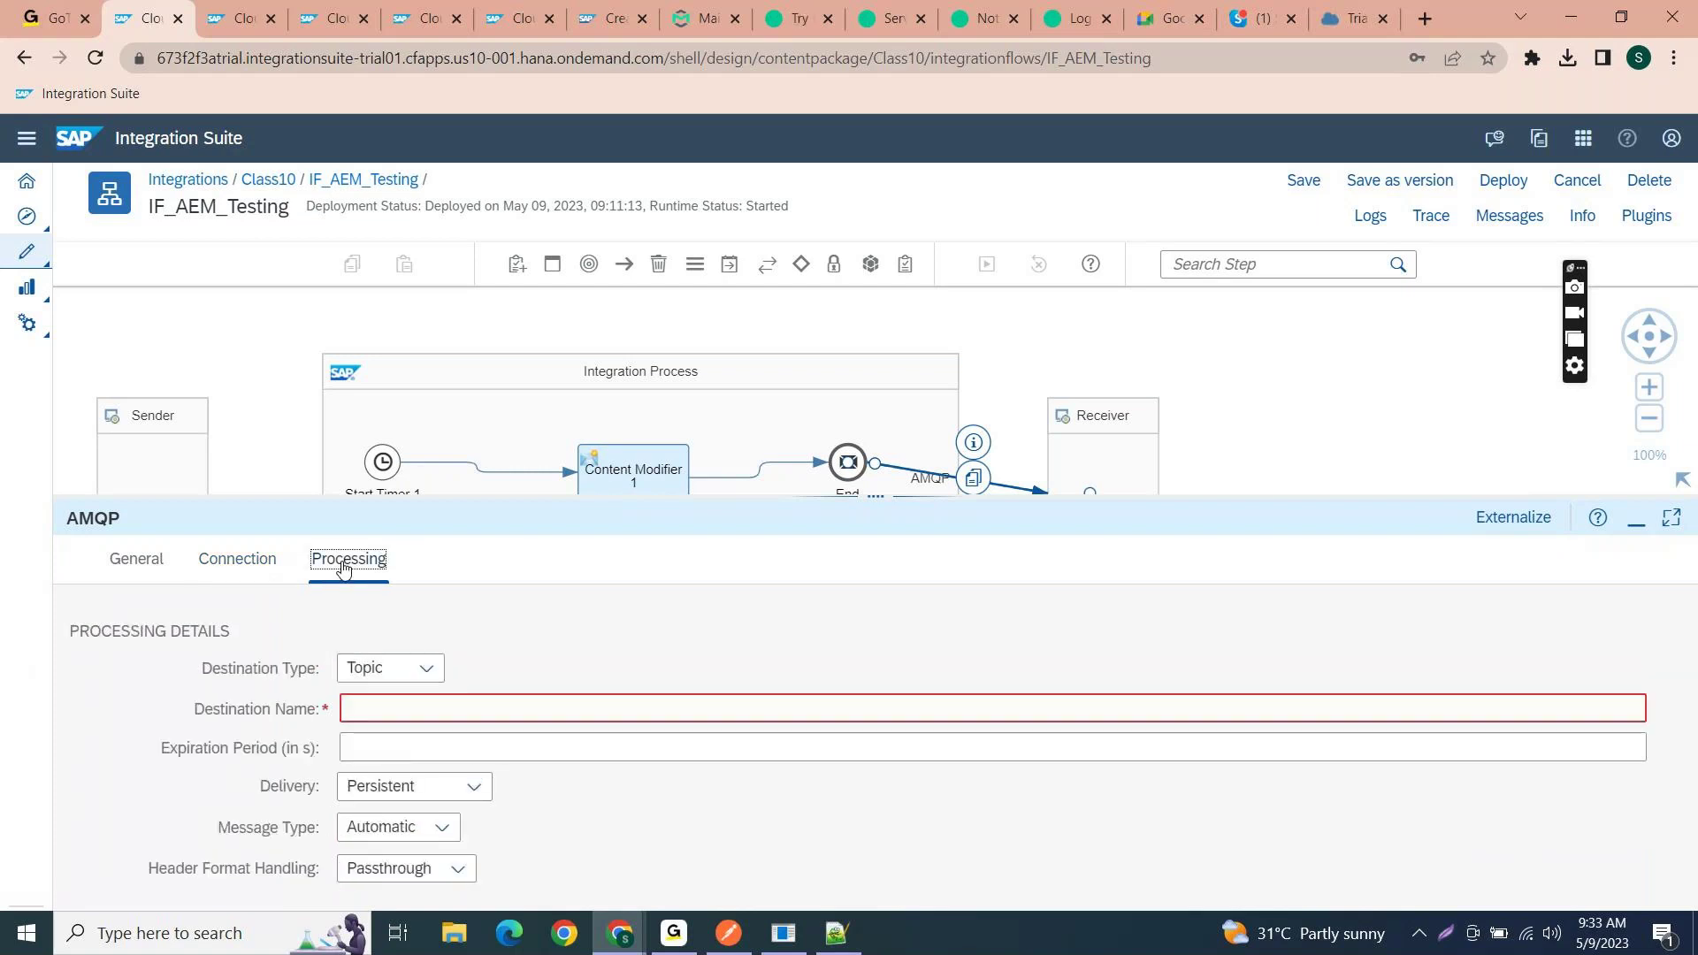
# - Set destination type Topic and destination name Test/Order, copied from Test_Queue's subscriptions
pyautogui.click(421, 669)
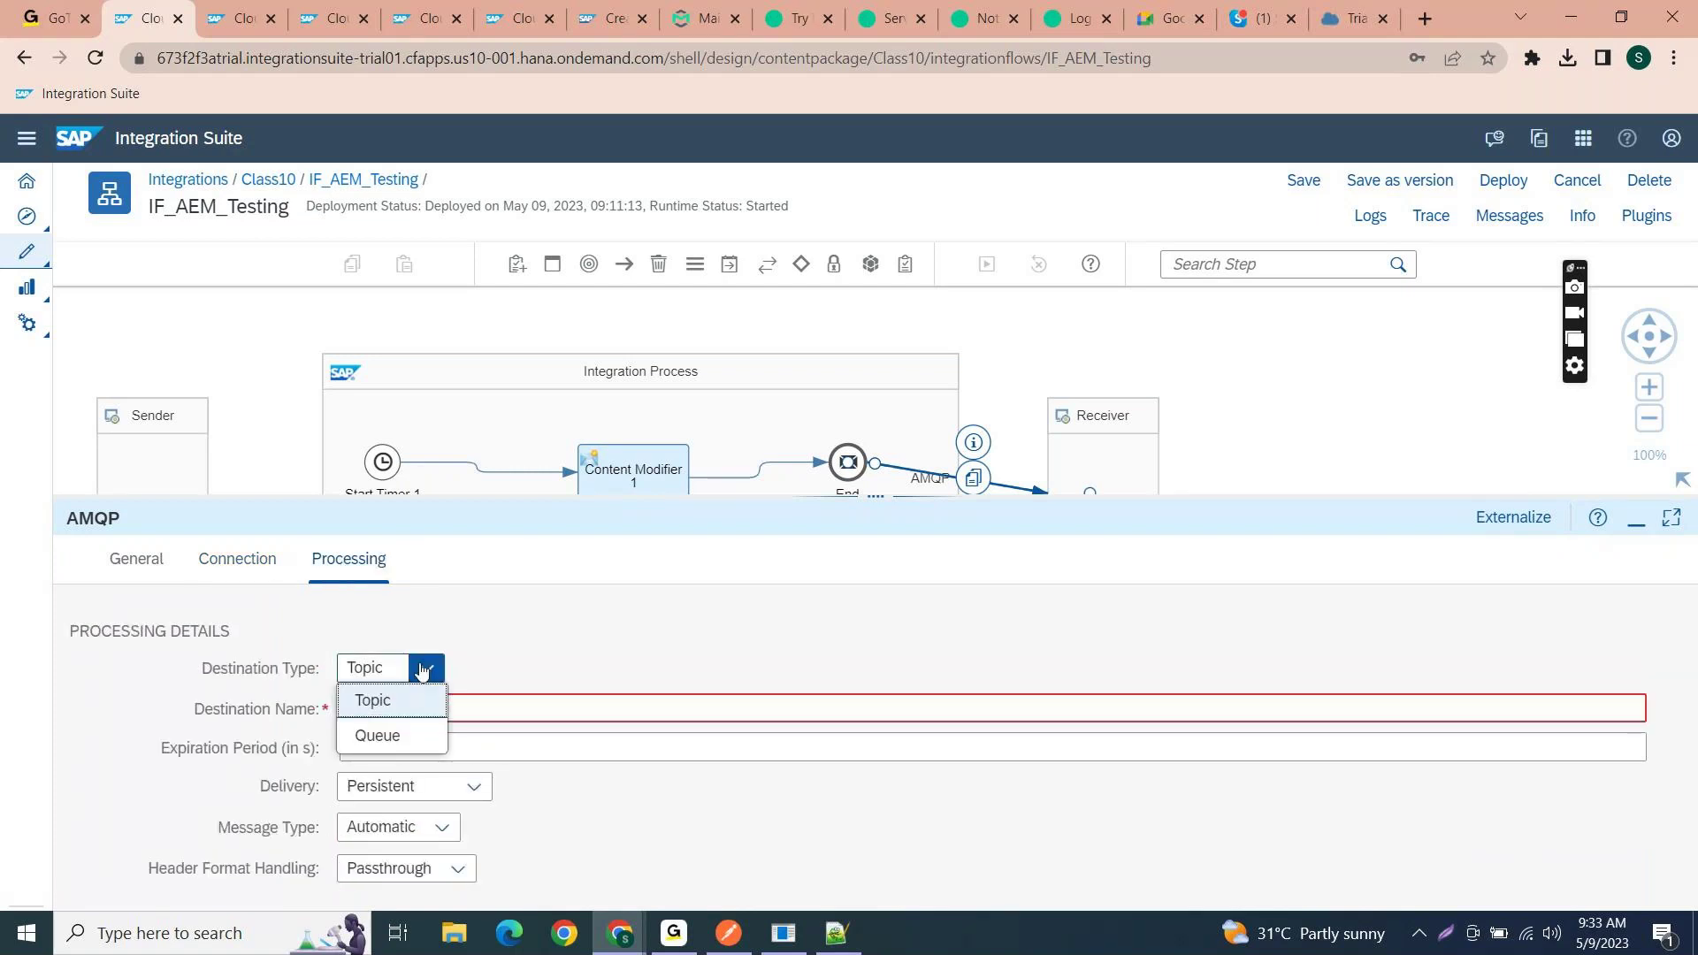
pyautogui.click(390, 701)
pyautogui.click(395, 707)
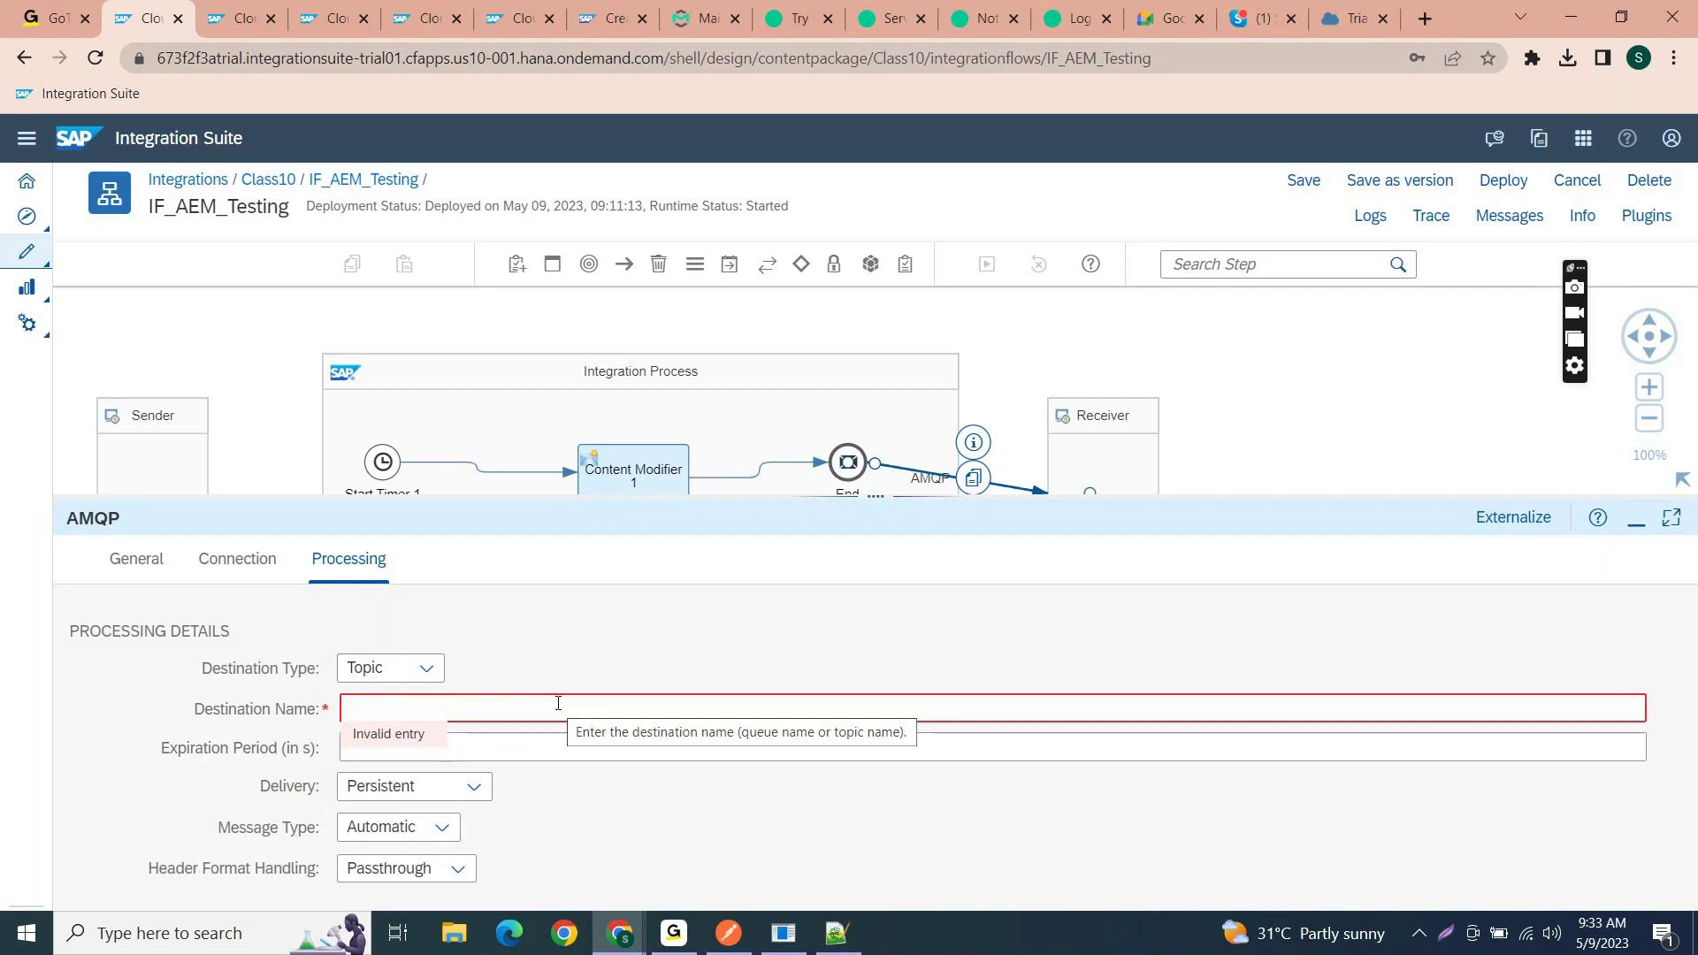
pyautogui.hotkey('alt', 'Tab')
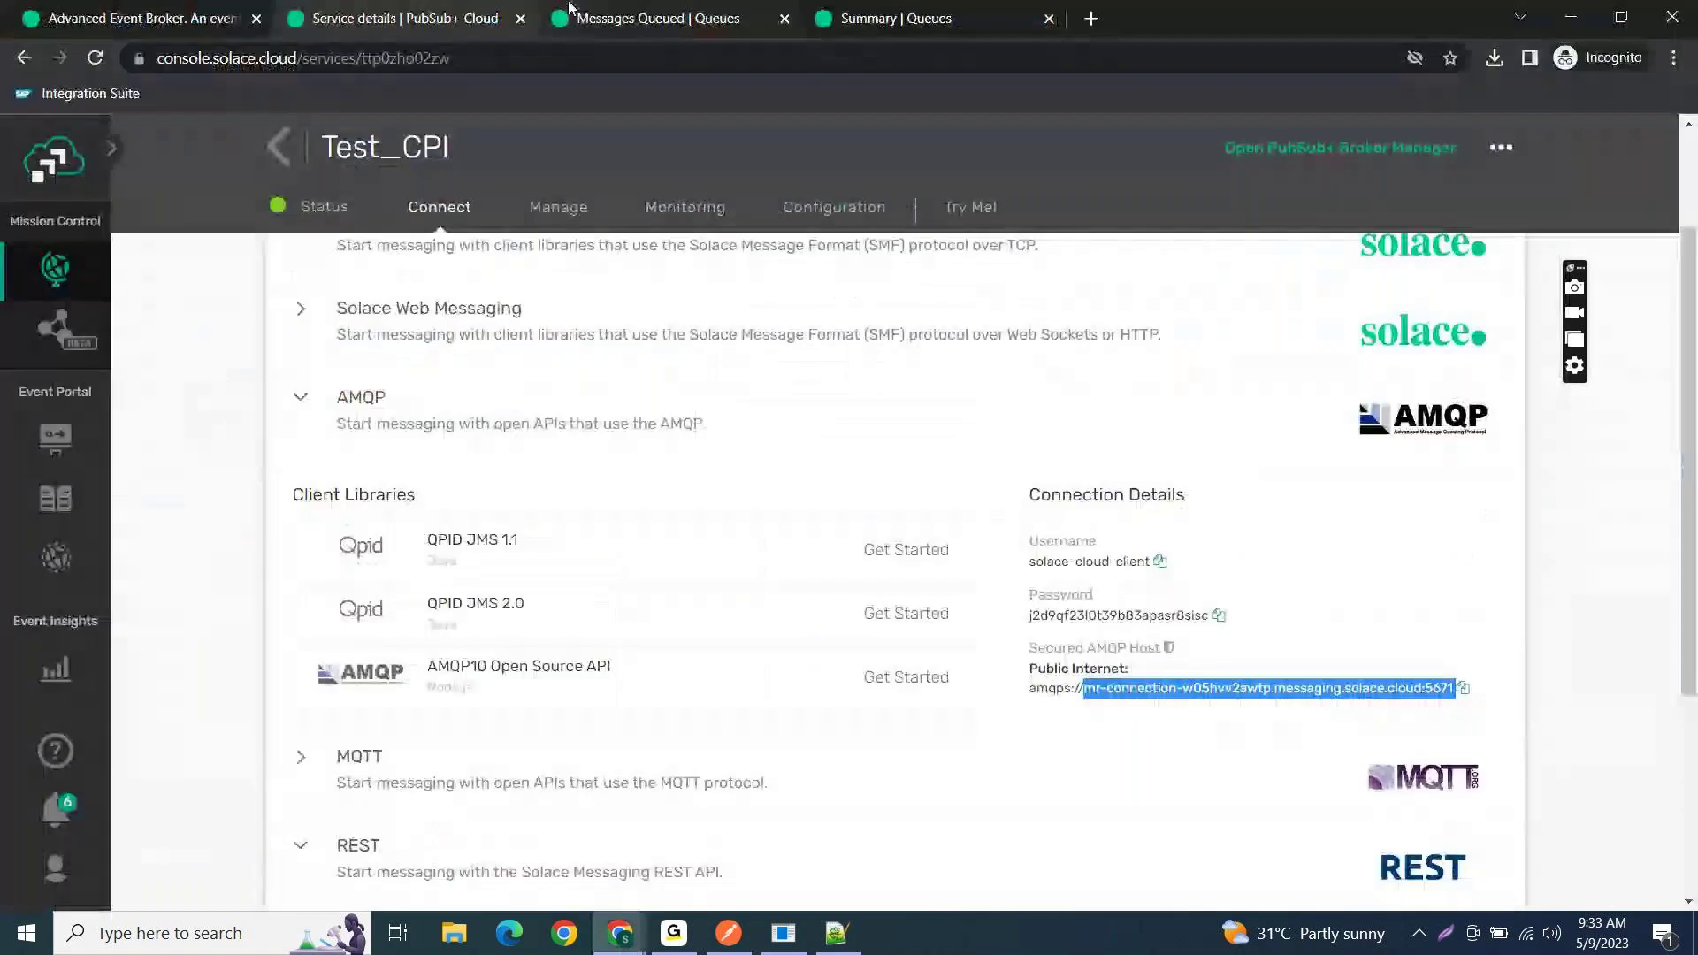
pyautogui.click(597, 28)
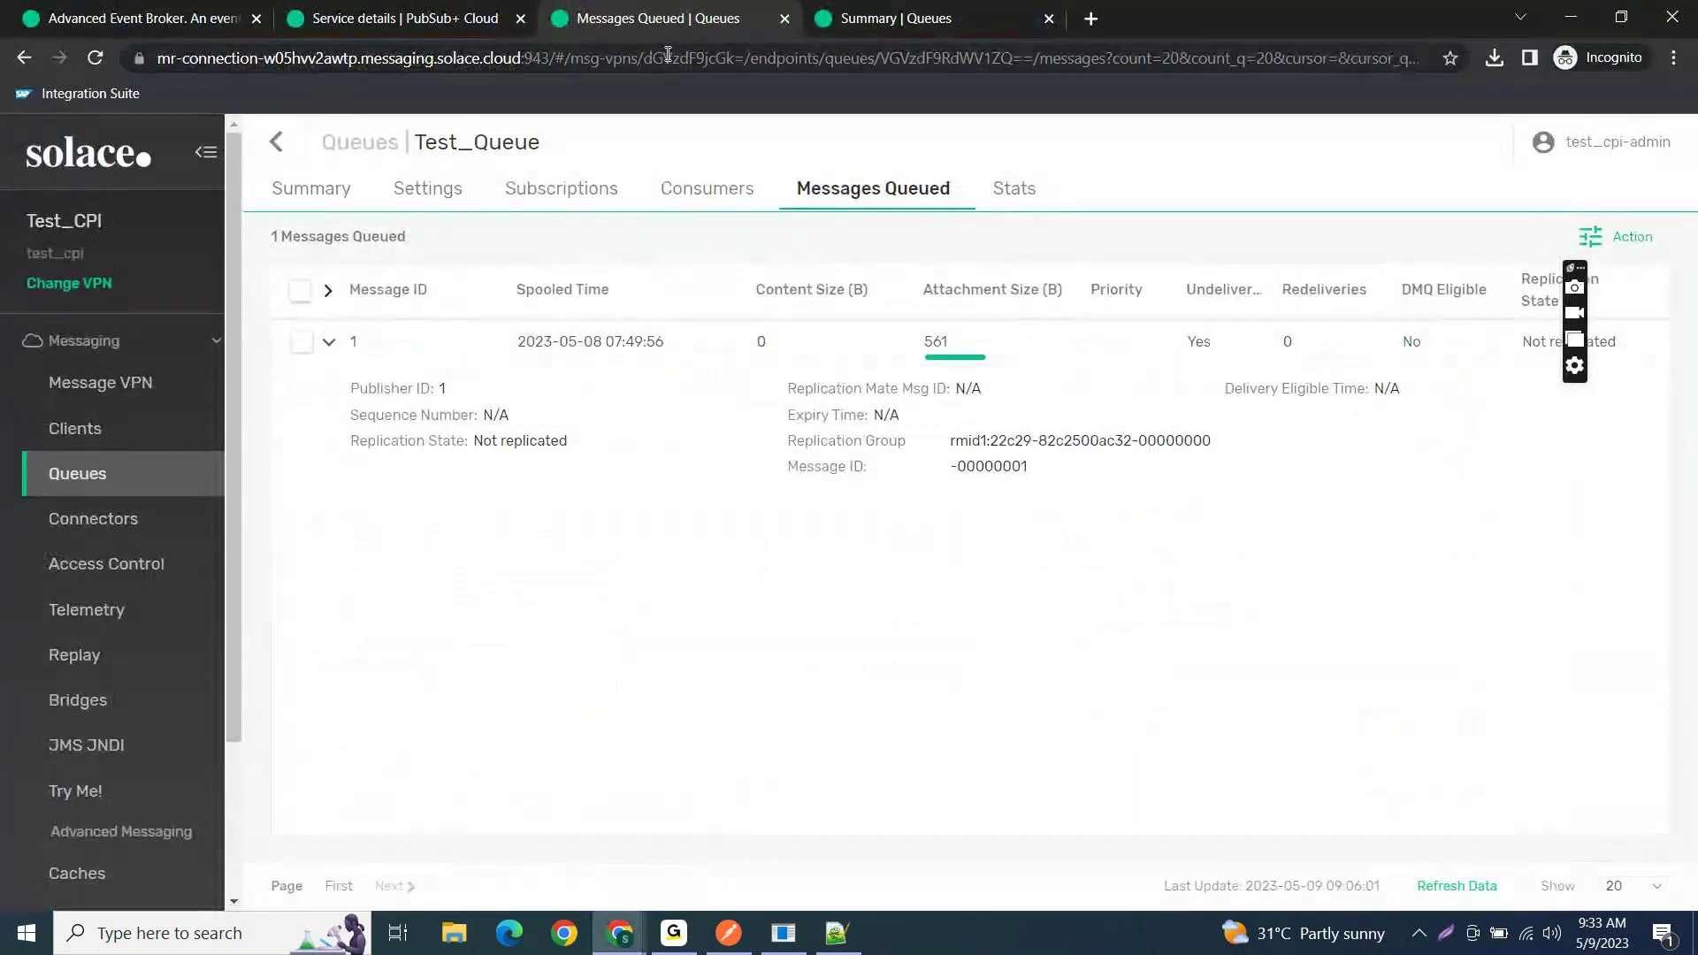
pyautogui.click(561, 188)
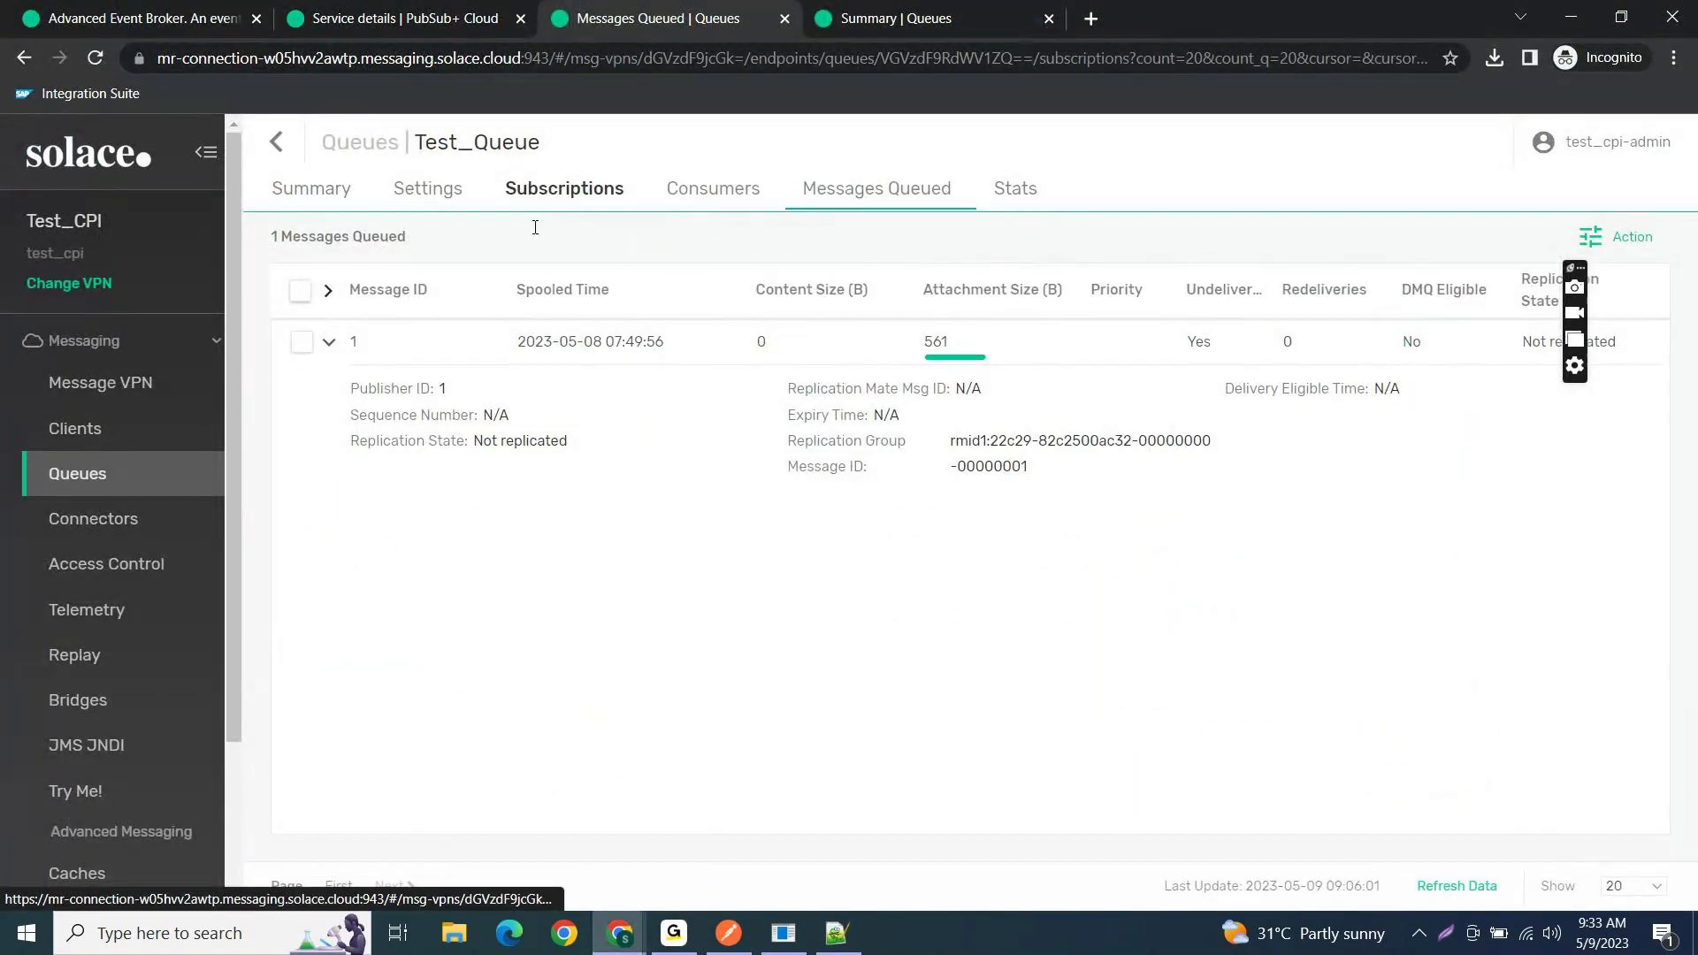
pyautogui.moveTo(410, 407); pyautogui.dragTo(329, 417)
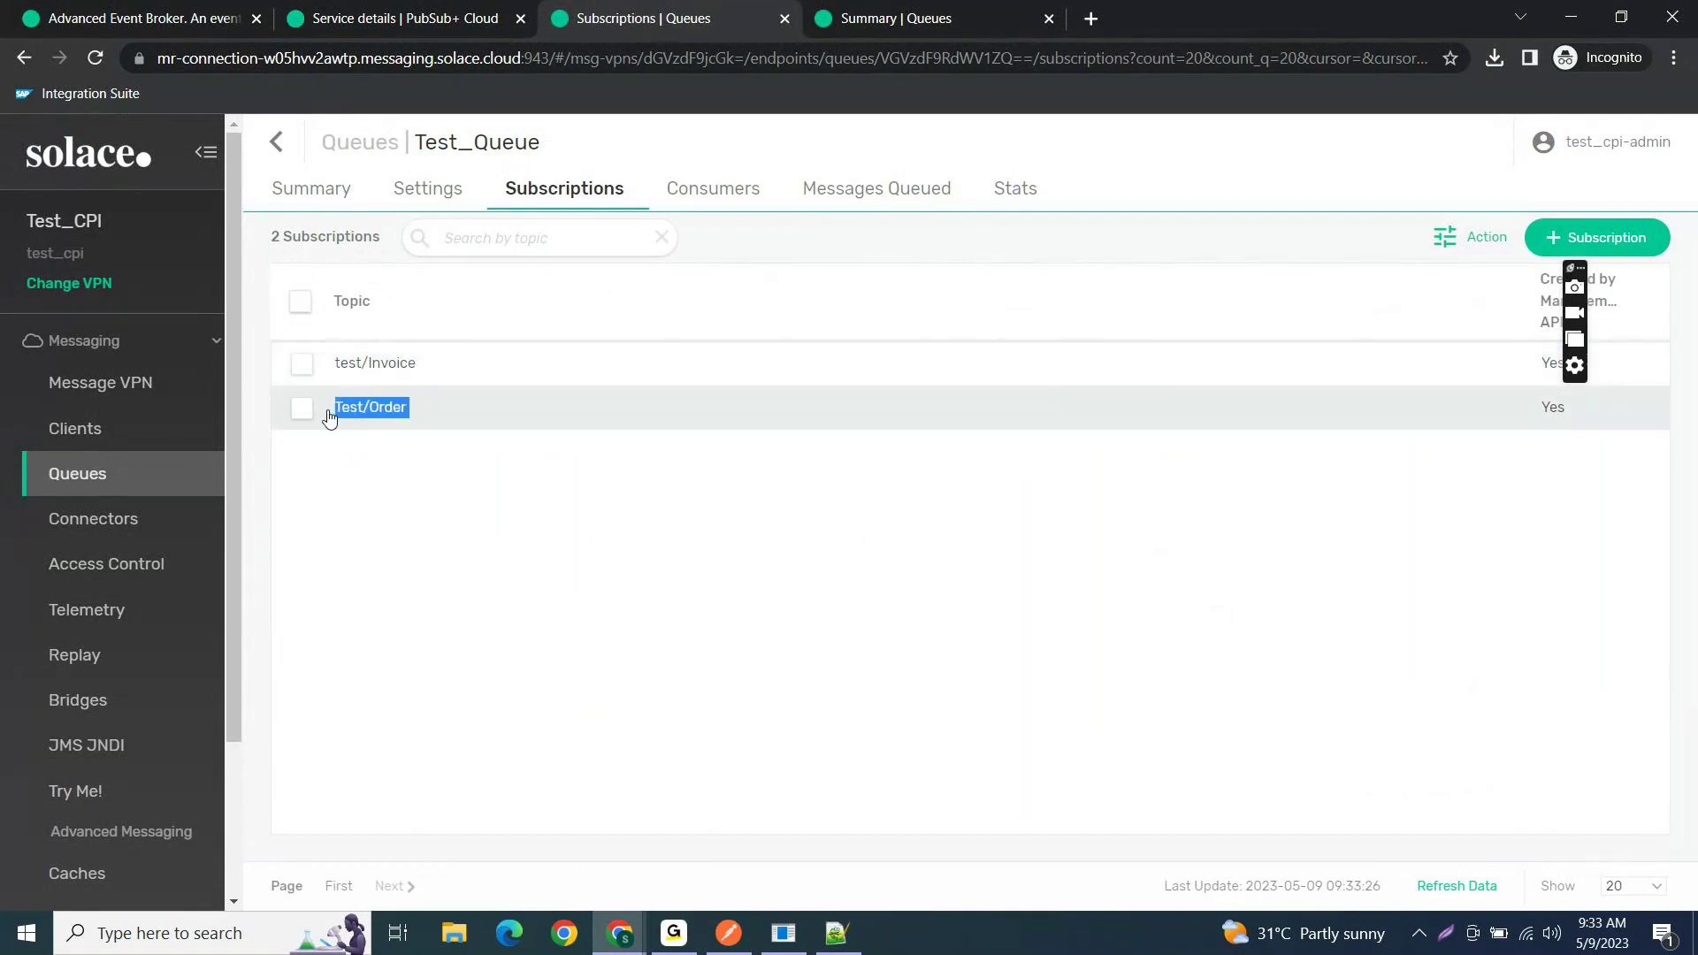
pyautogui.hotkey('alt', 'Tab')
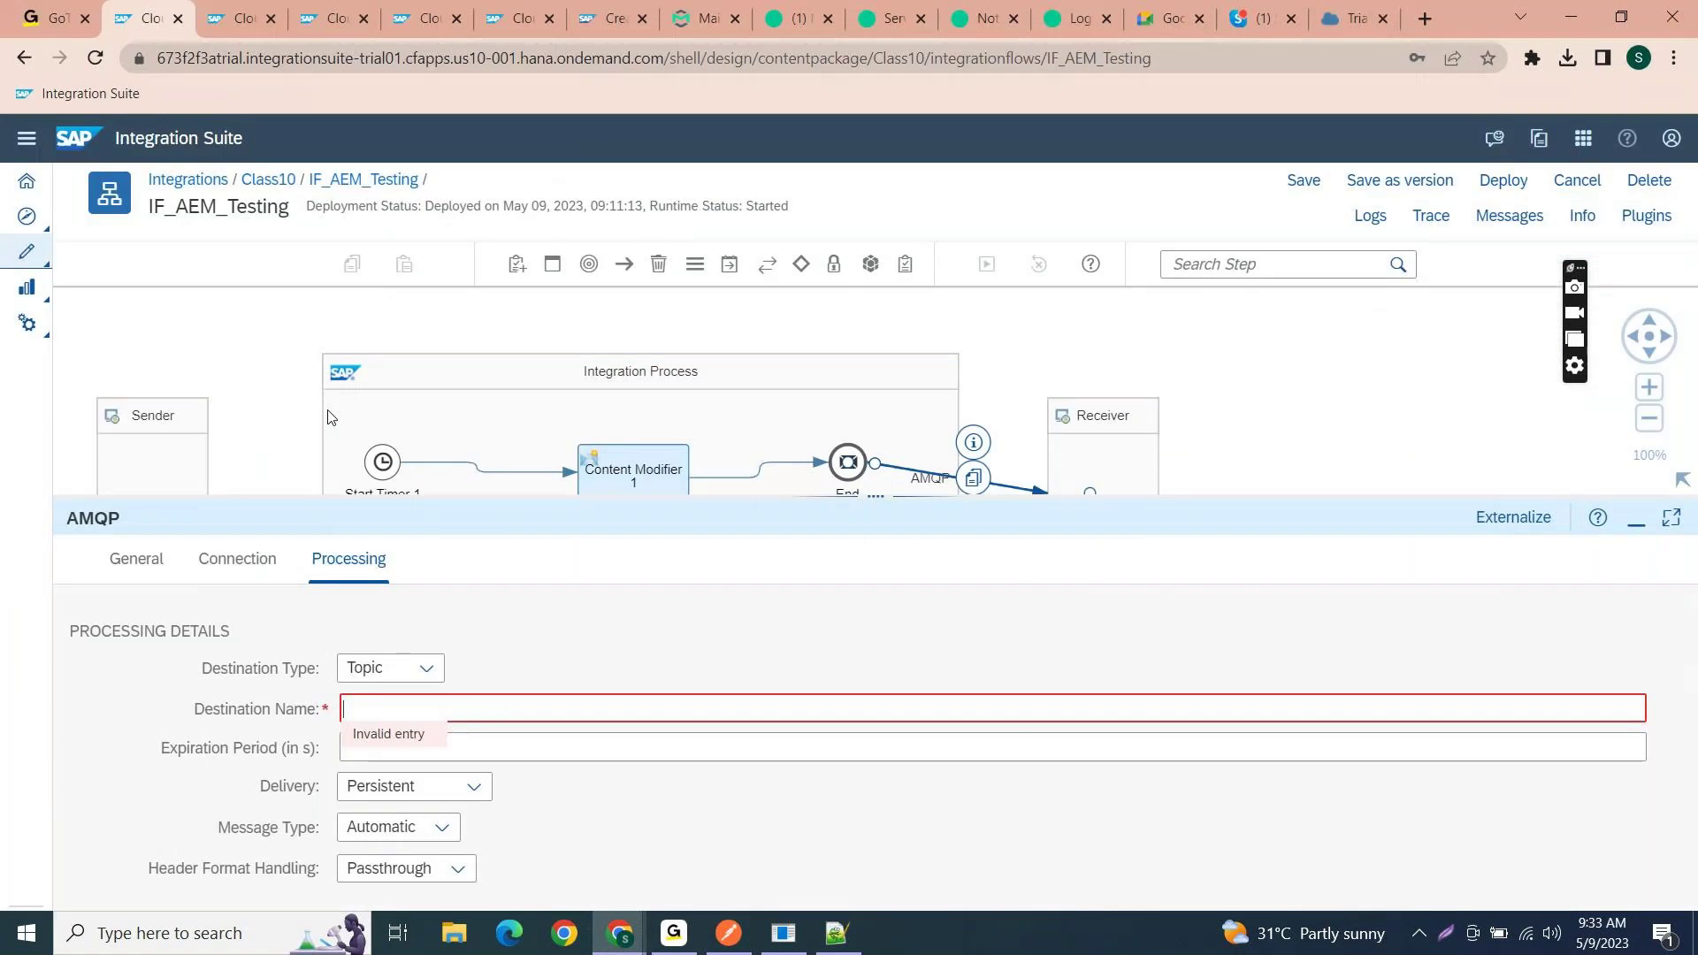
pyautogui.hotkey('ctrl', 'v')
# - Save IF_AEM_Testing and bring the Solace Test_Queue window back to the front
pyautogui.click(1282, 181)
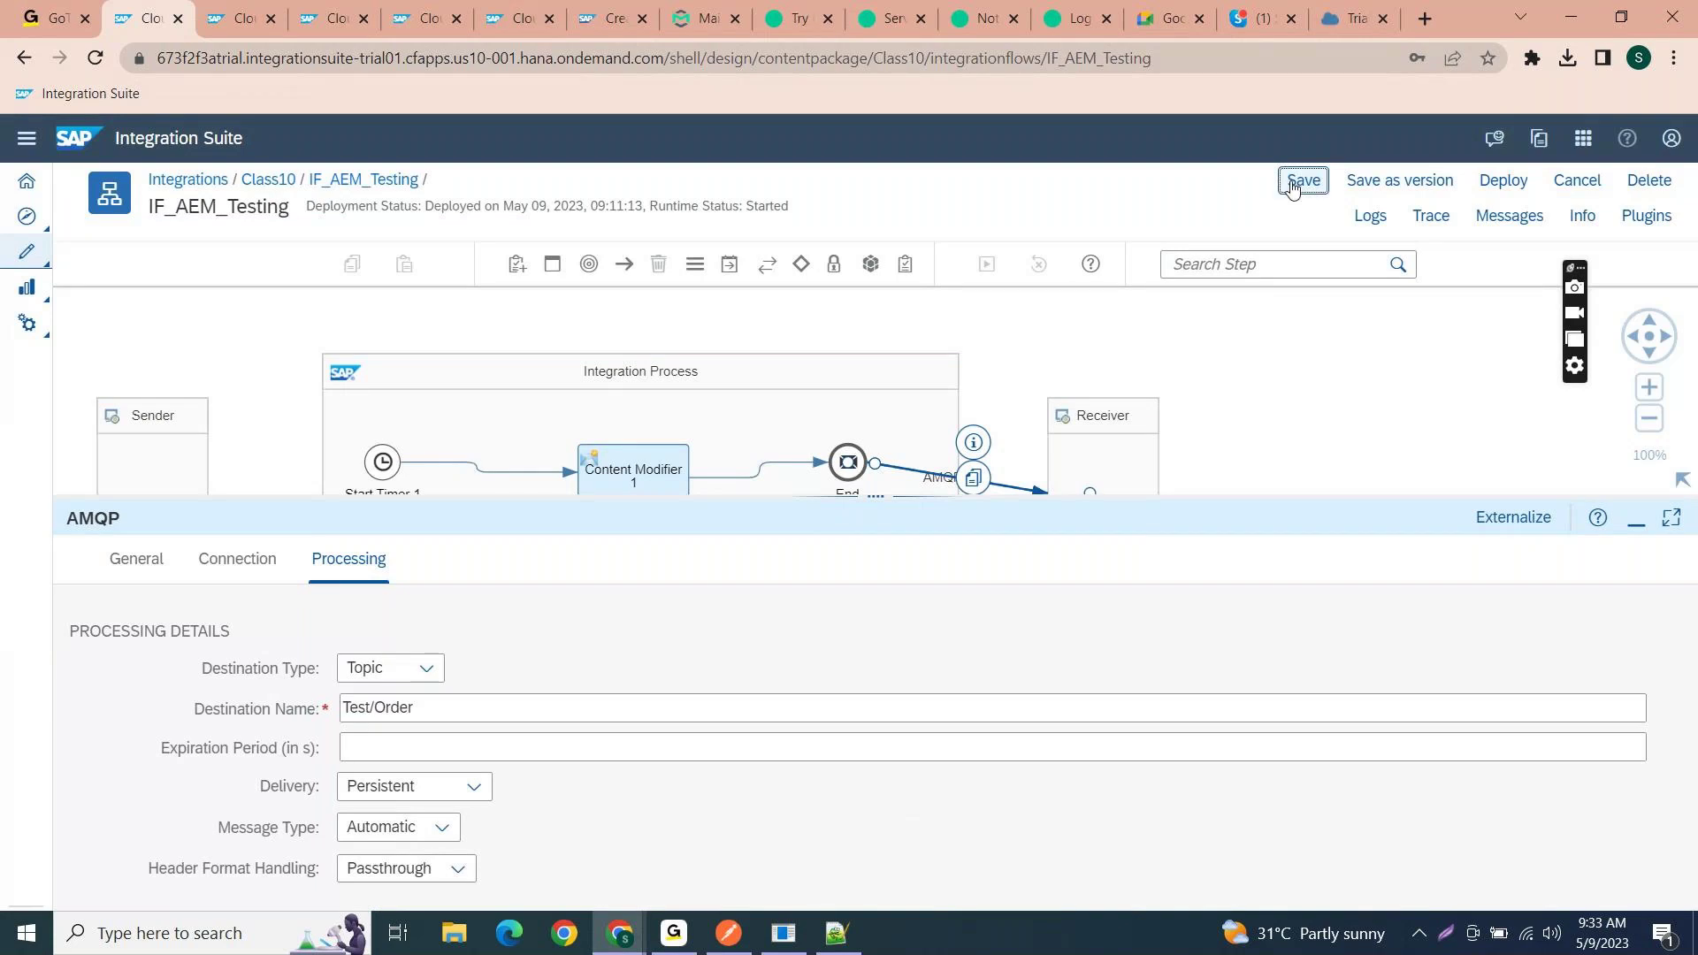
pyautogui.click(1292, 186)
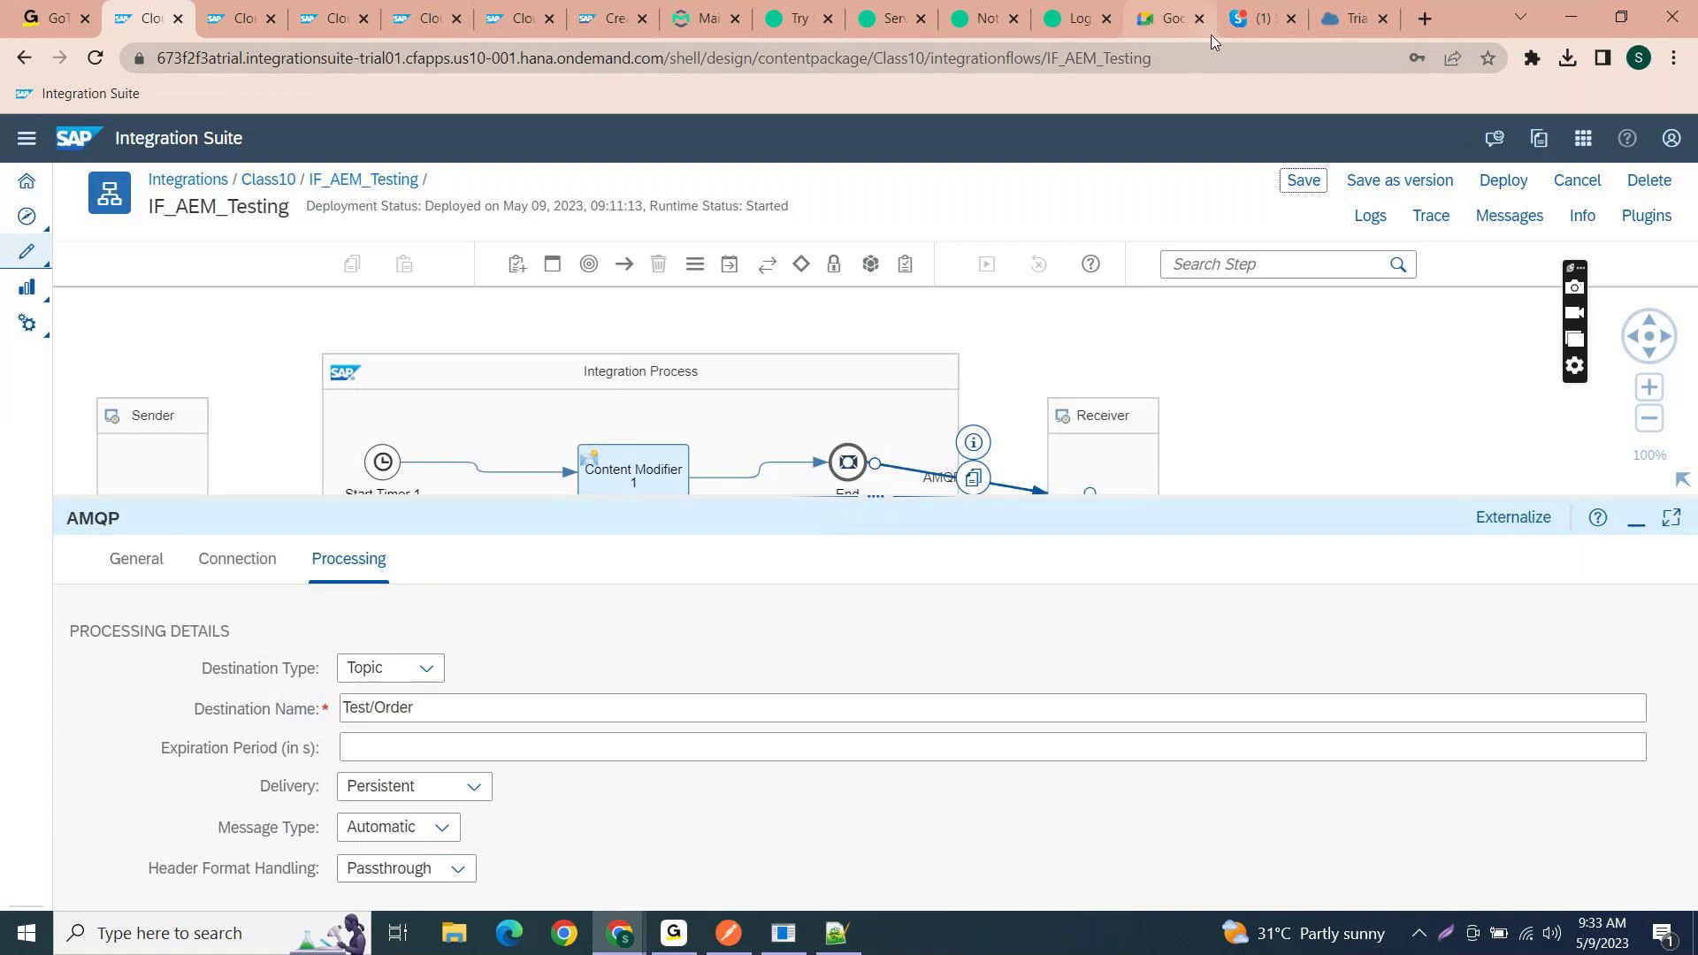
pyautogui.click(620, 933)
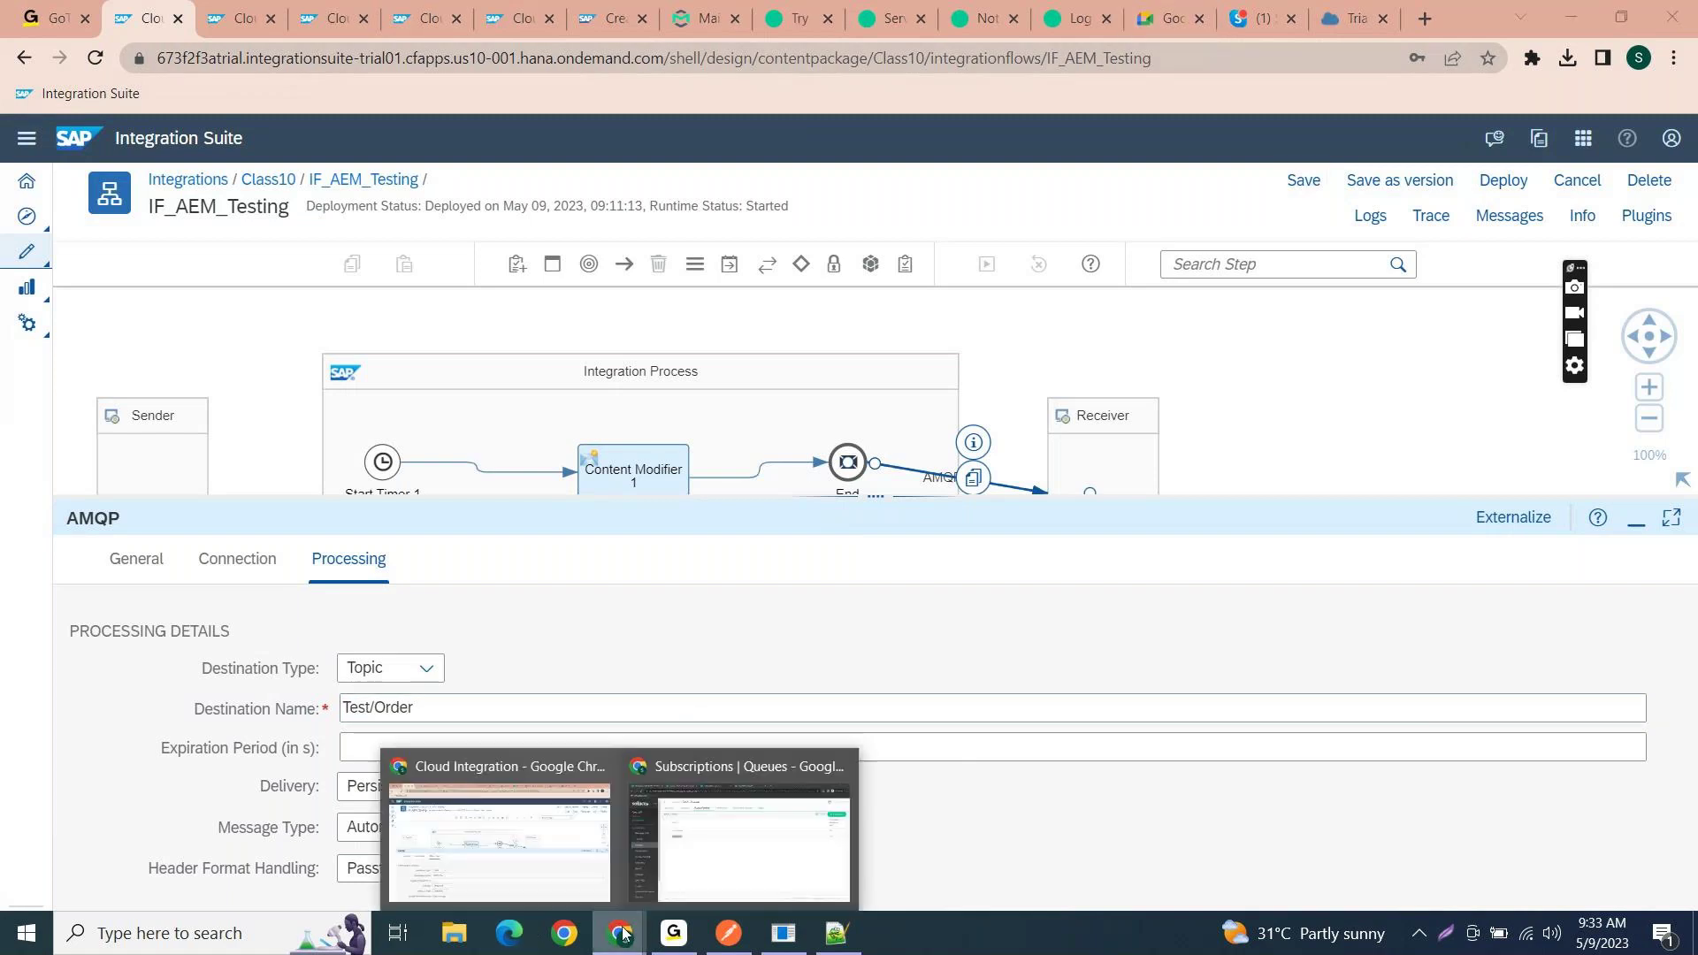
pyautogui.click(527, 874)
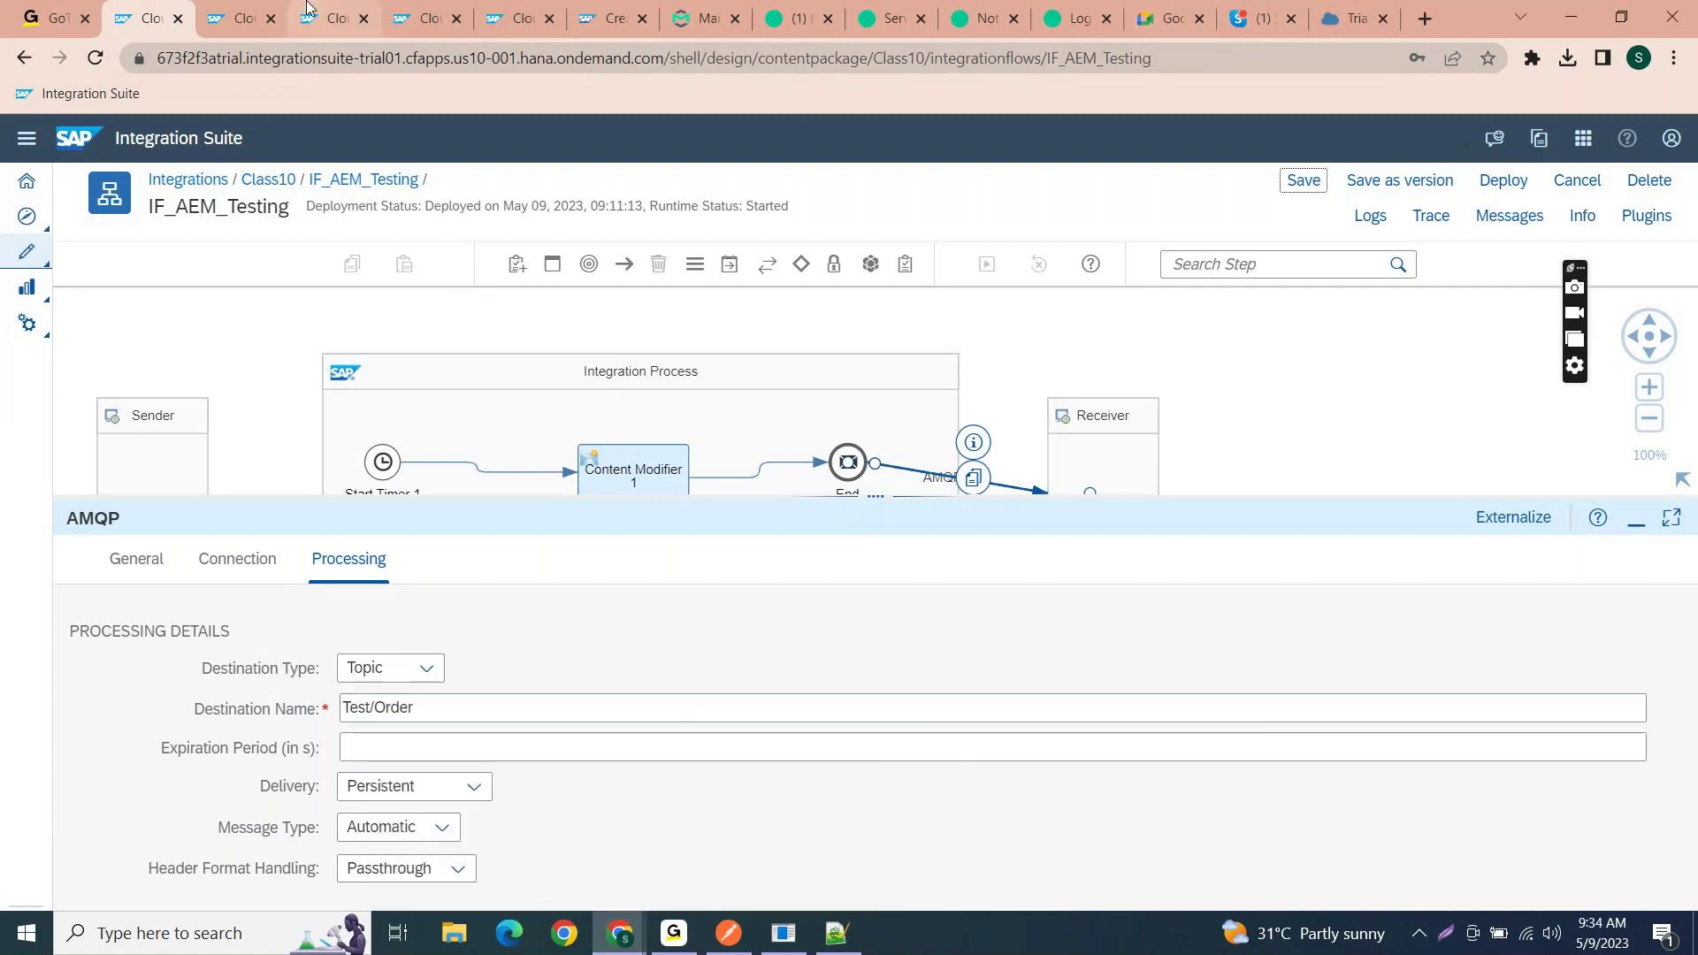
pyautogui.moveTo(681, 940)
pyautogui.moveTo(619, 935)
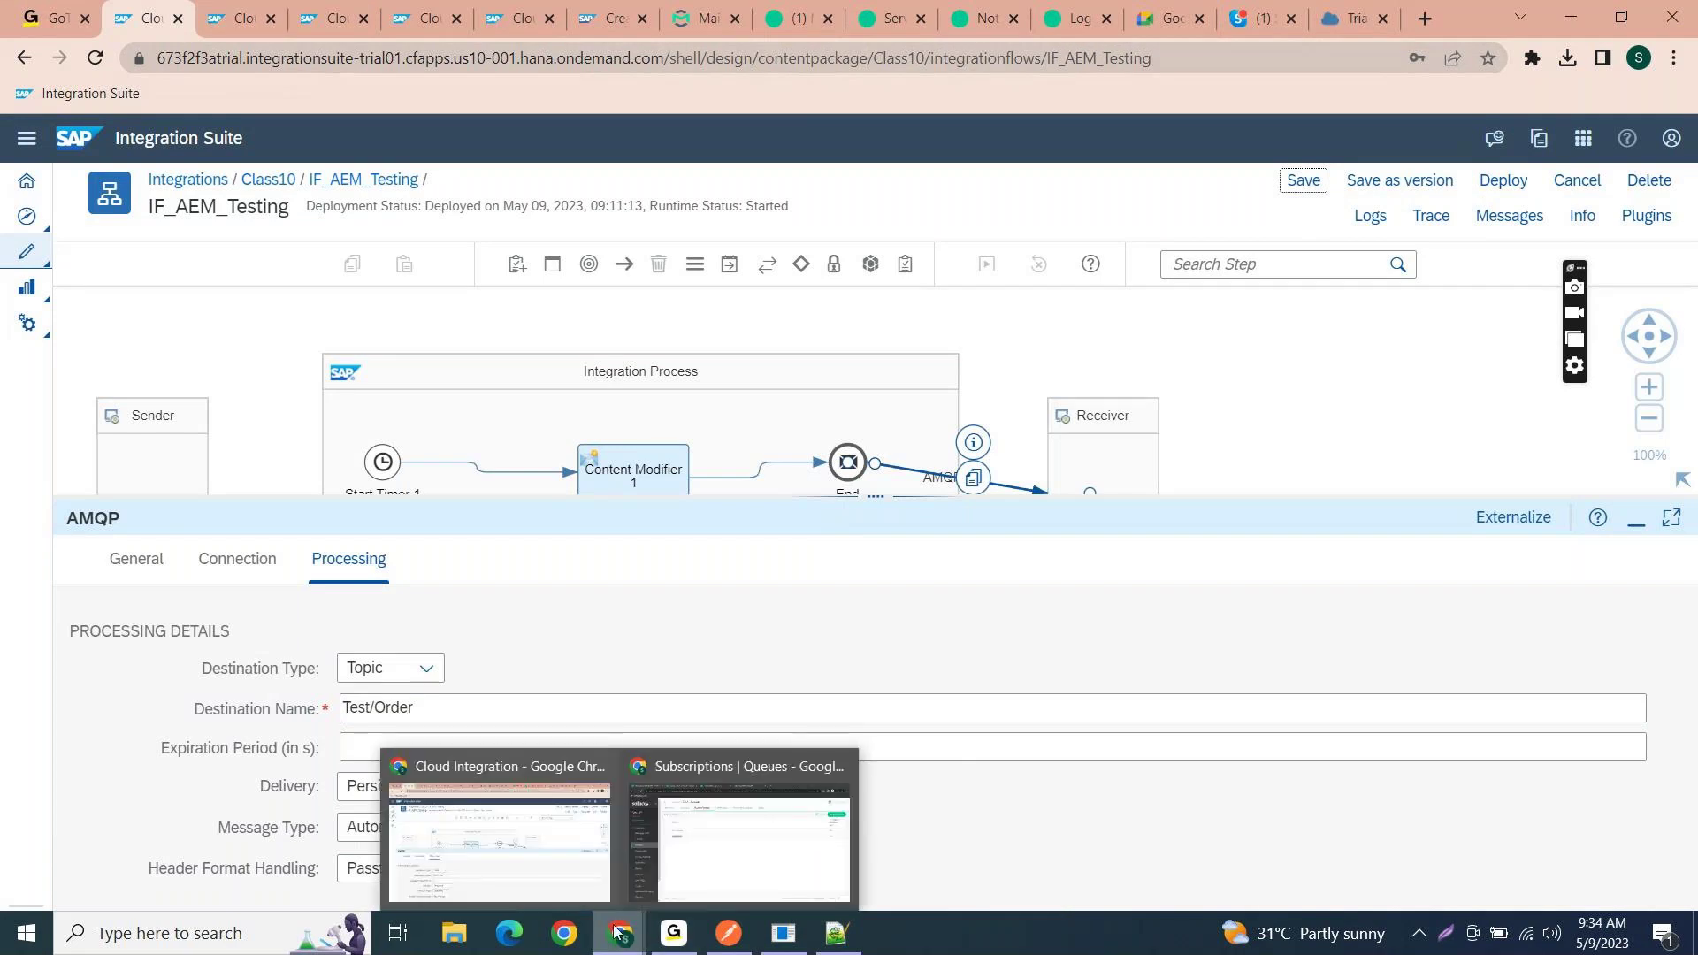
pyautogui.click(705, 857)
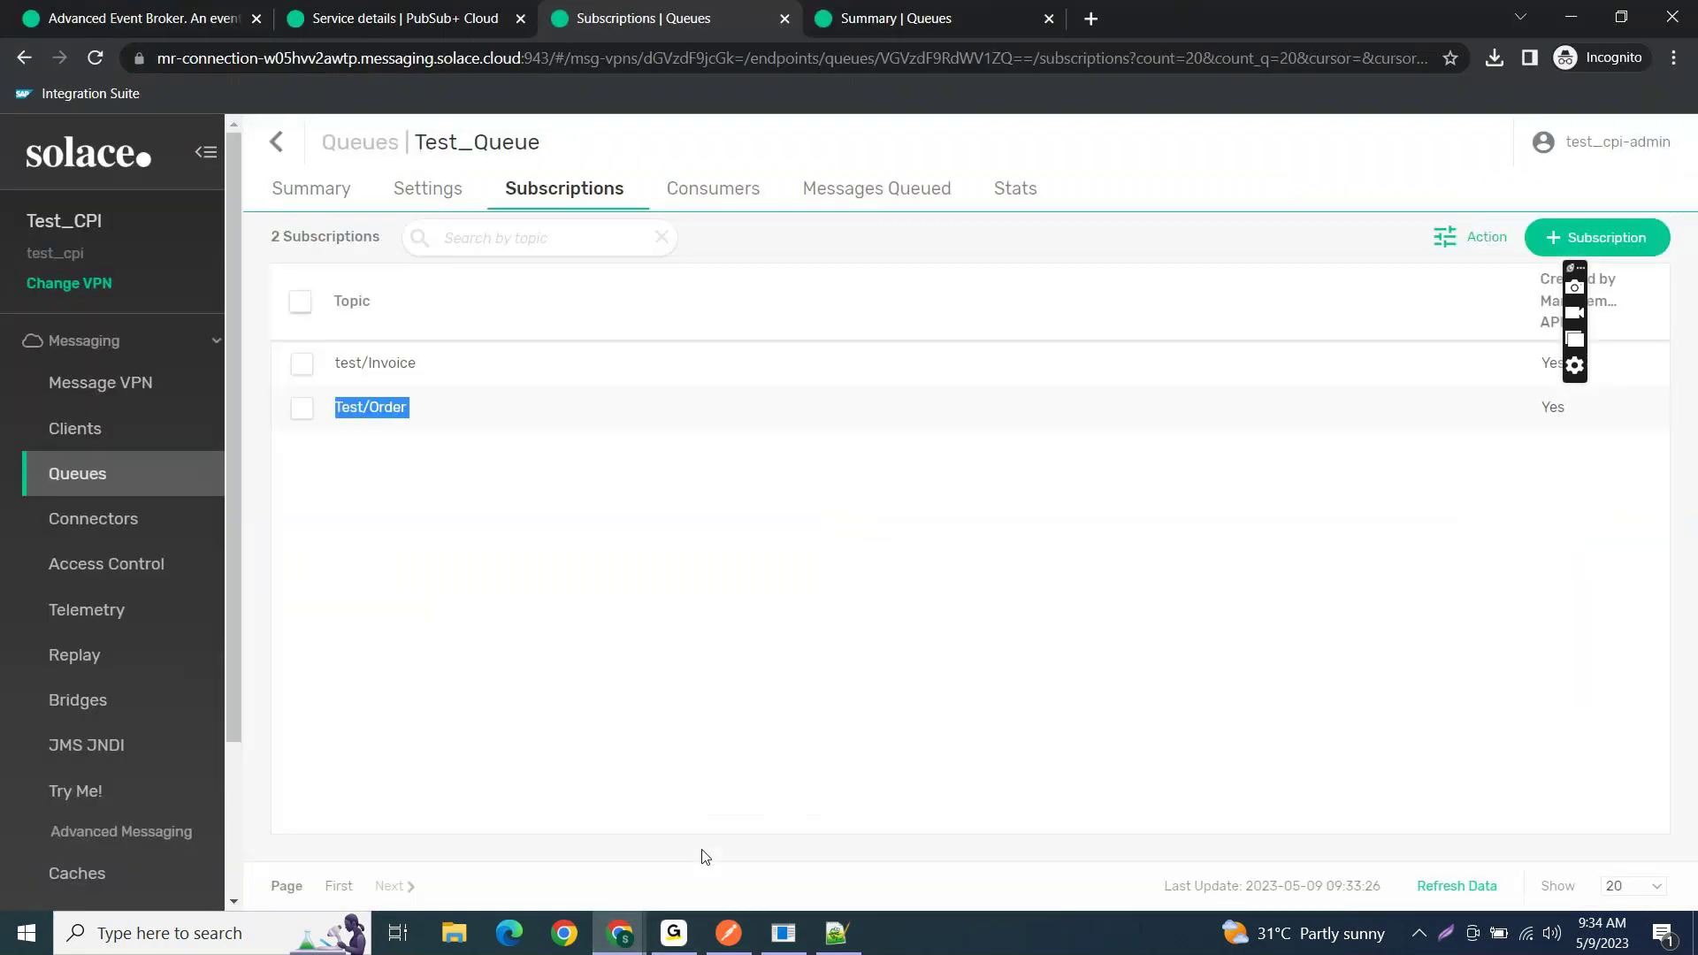
# - Check that Test_Queue holds 24 messages, then try Queue as the AMQP destination type
pyautogui.click(299, 199)
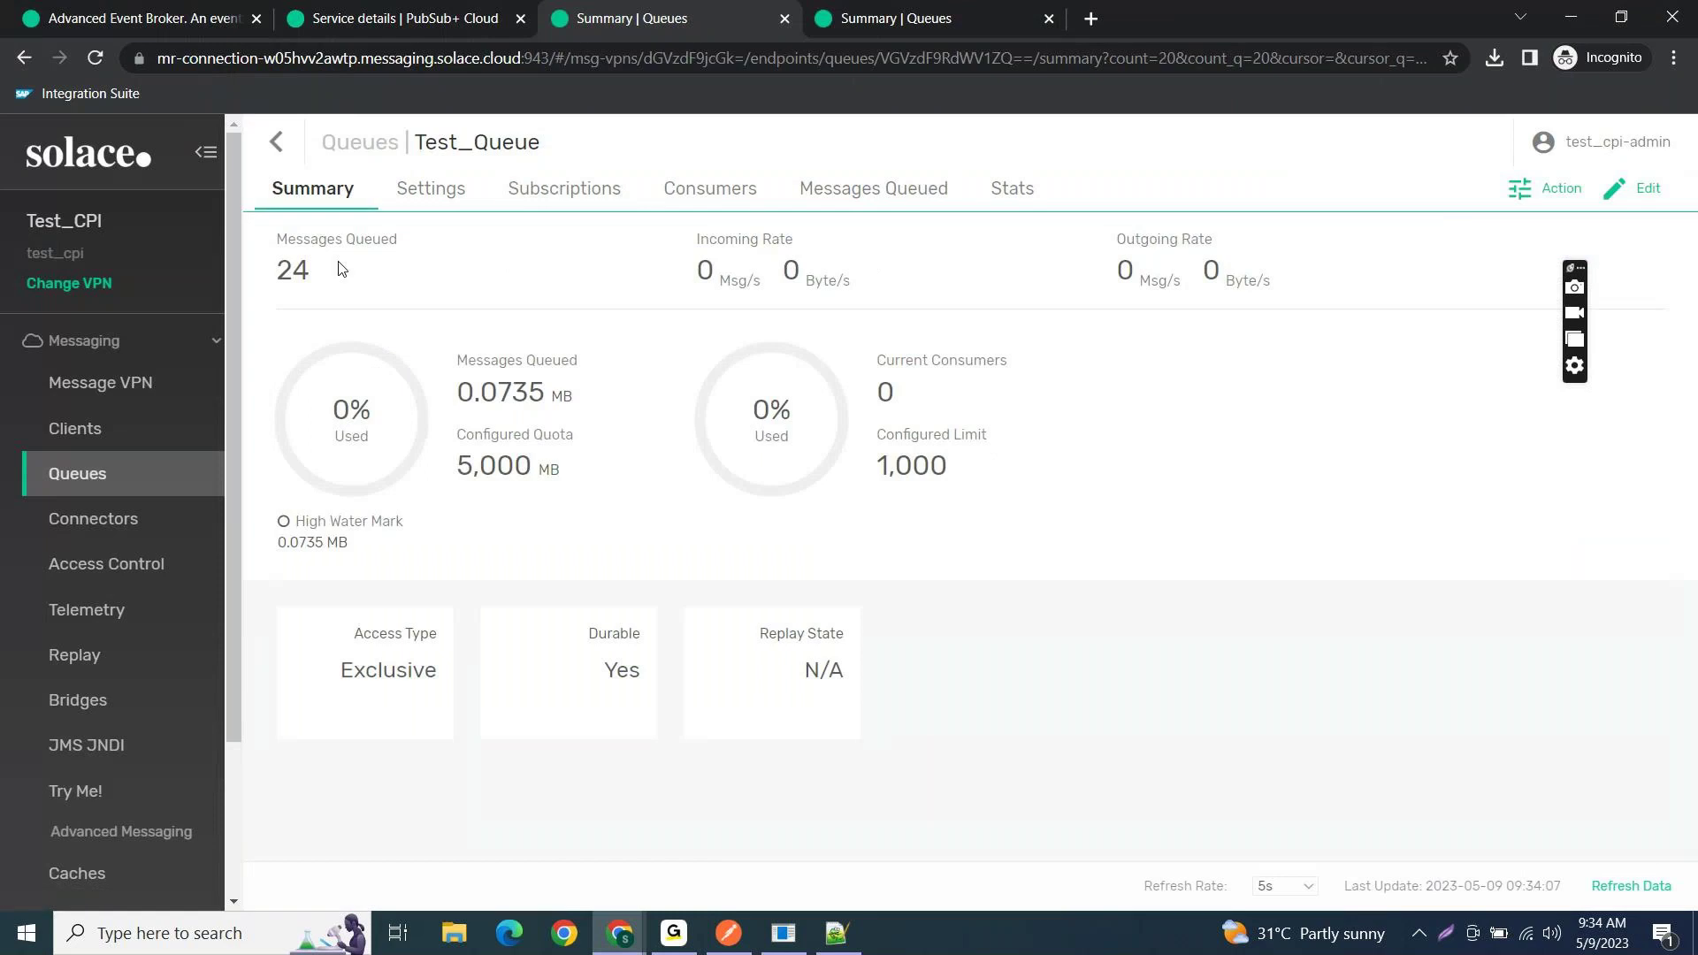
pyautogui.click(1574, 17)
pyautogui.click(389, 667)
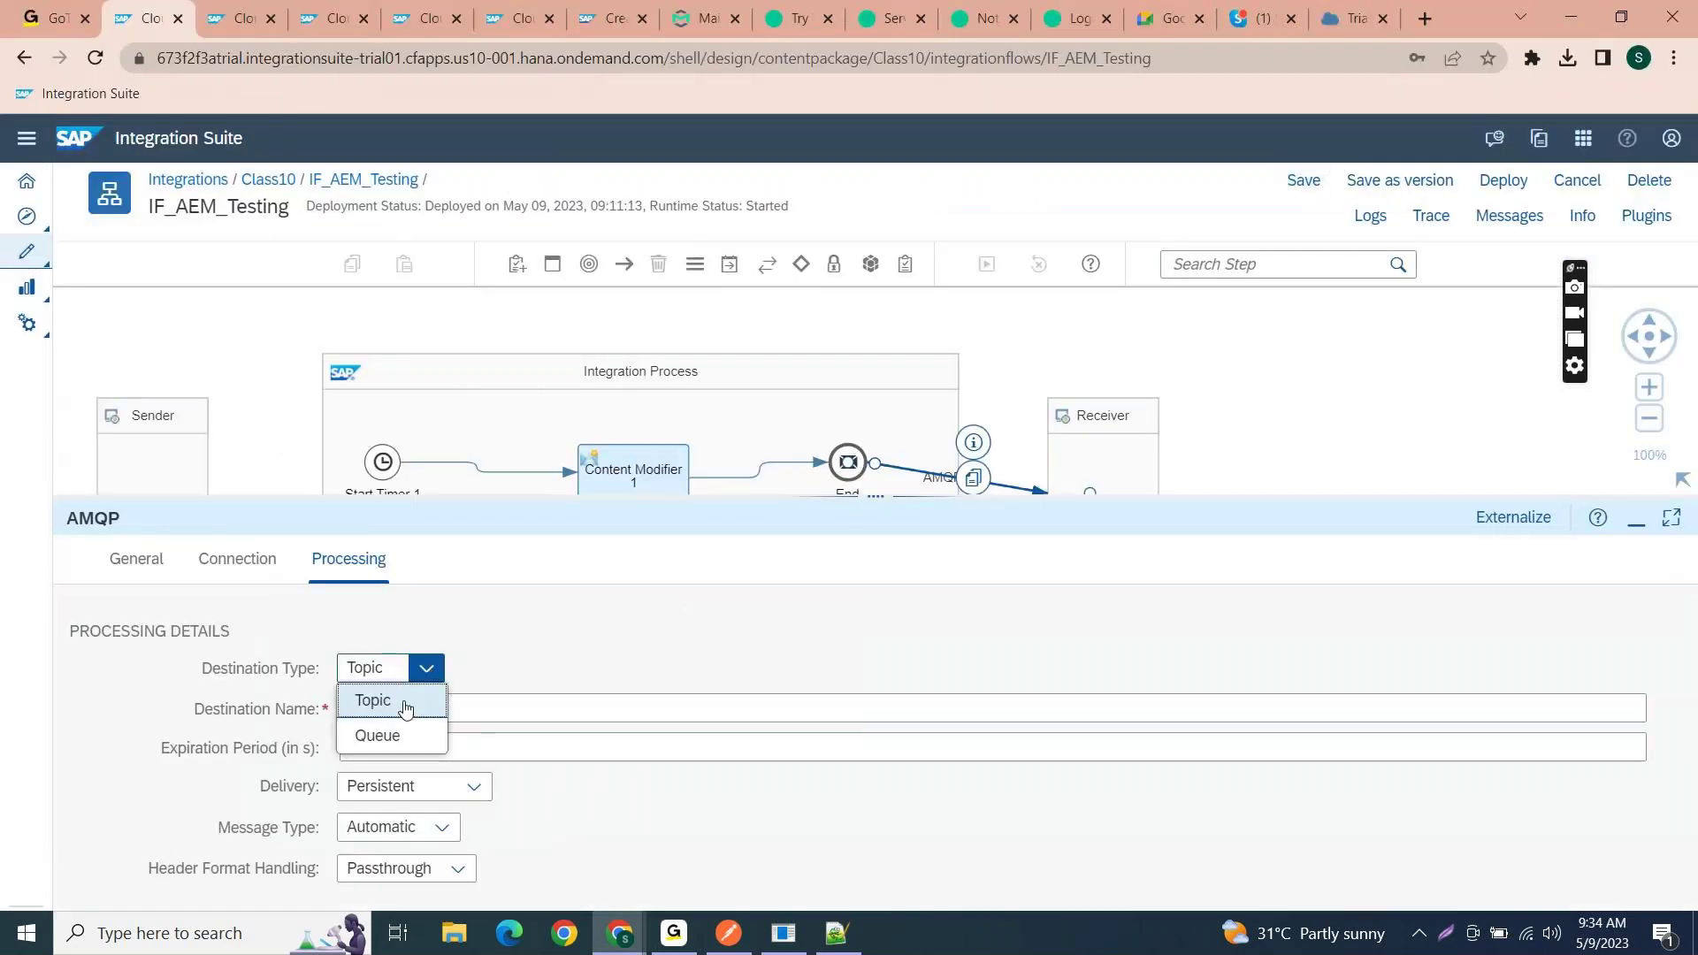
pyautogui.click(385, 732)
pyautogui.moveTo(414, 707); pyautogui.dragTo(342, 706)
pyautogui.click(477, 710)
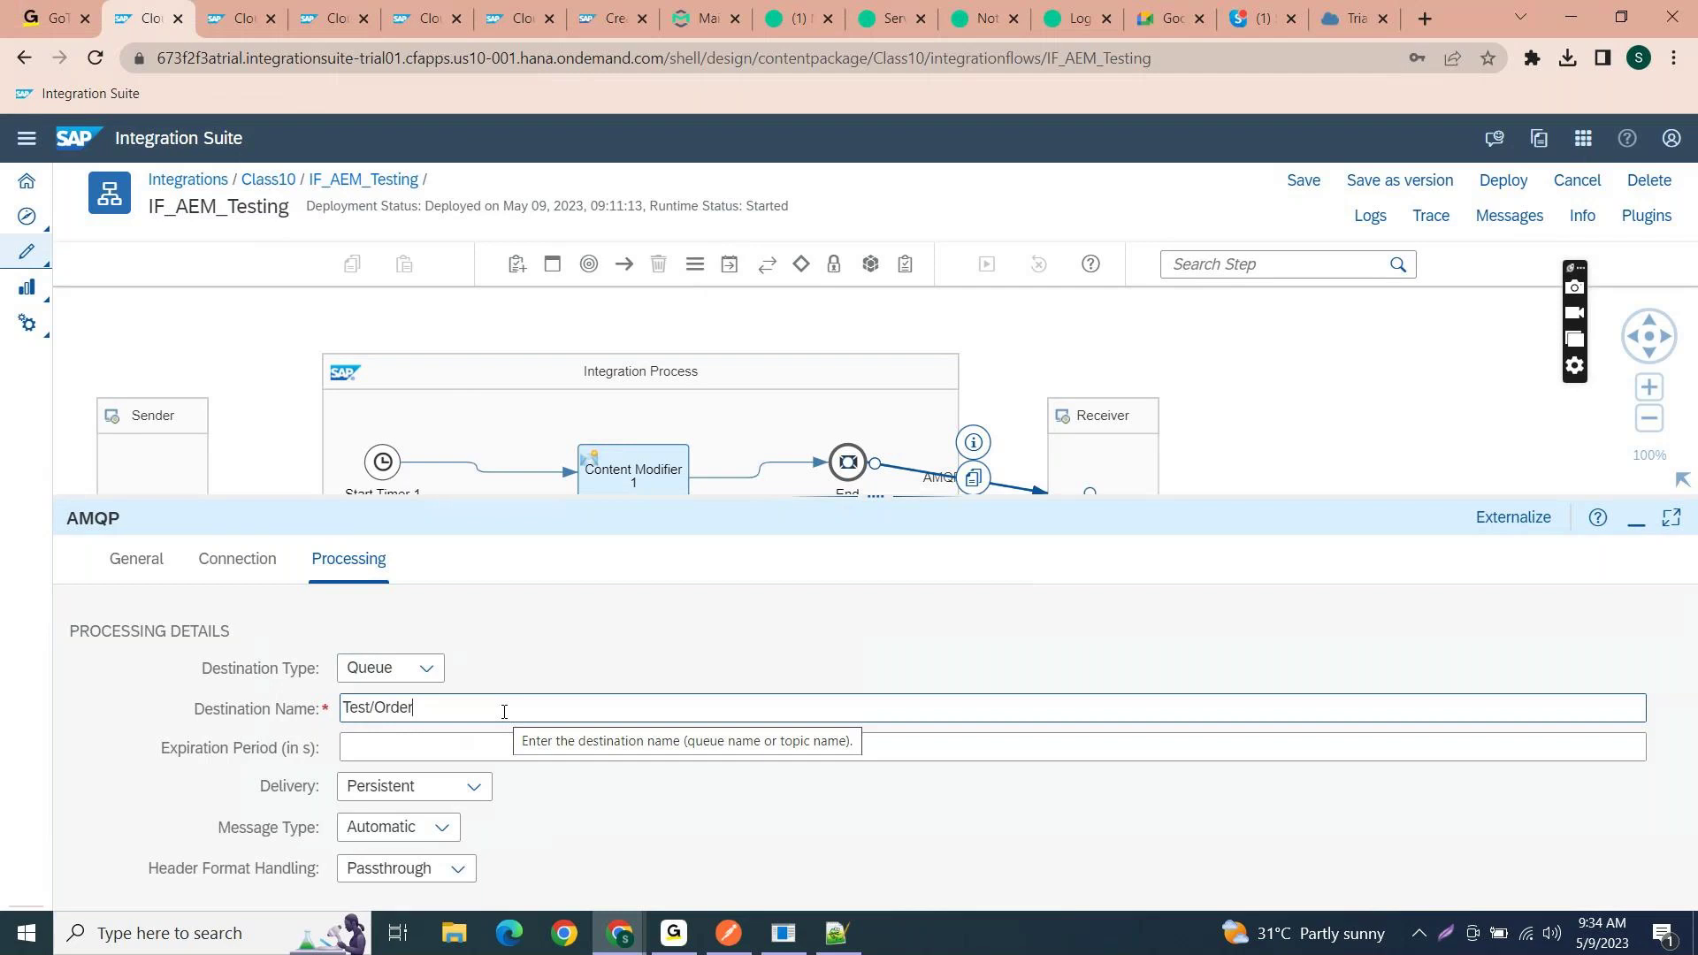
pyautogui.click(455, 681)
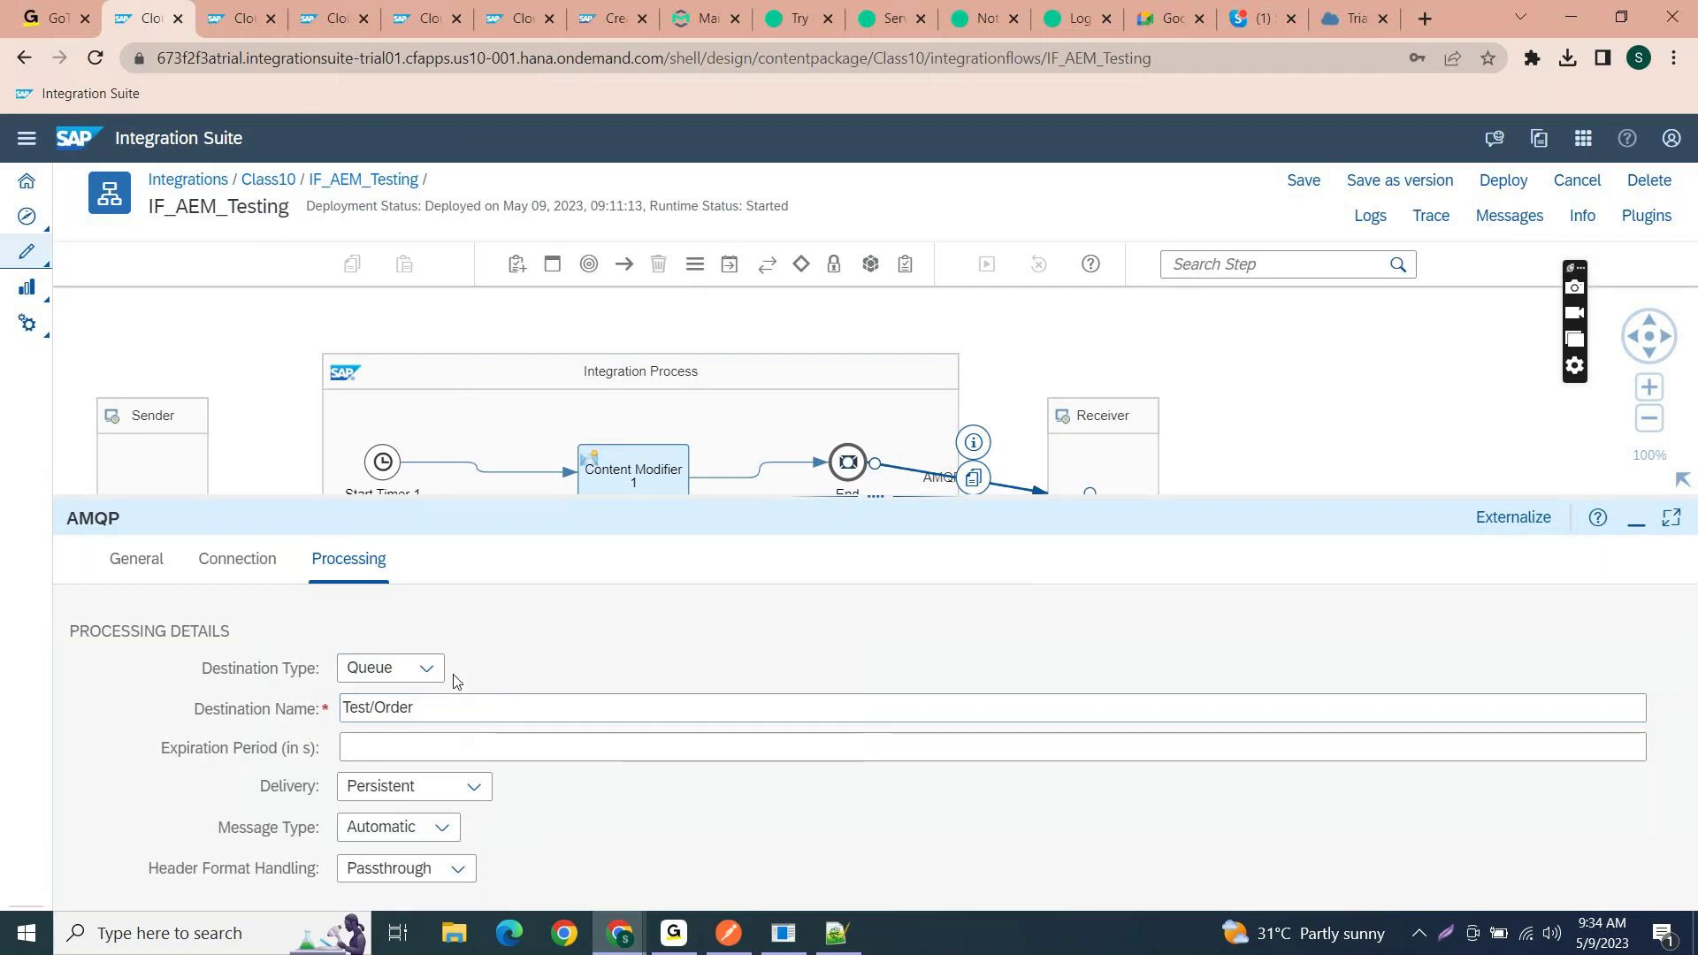
# - Switch the destination type back to Topic, keeping destination name Test/Order
pyautogui.click(435, 670)
pyautogui.click(400, 697)
pyautogui.tripleClick(431, 705)
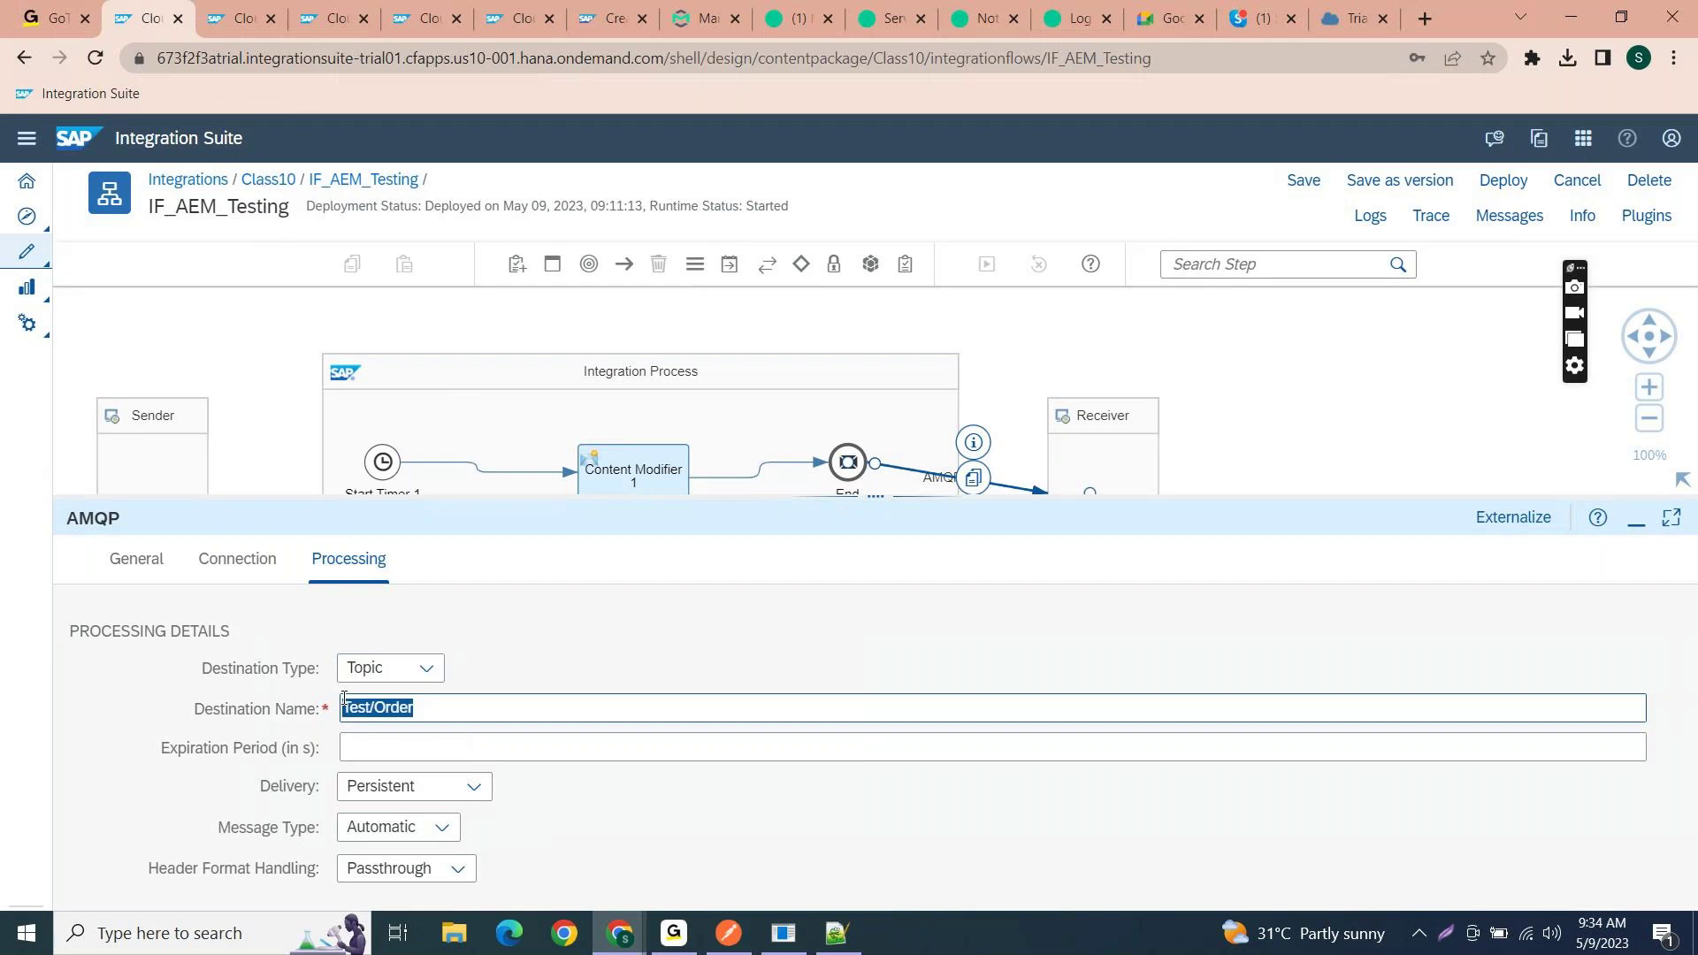
pyautogui.click(760, 607)
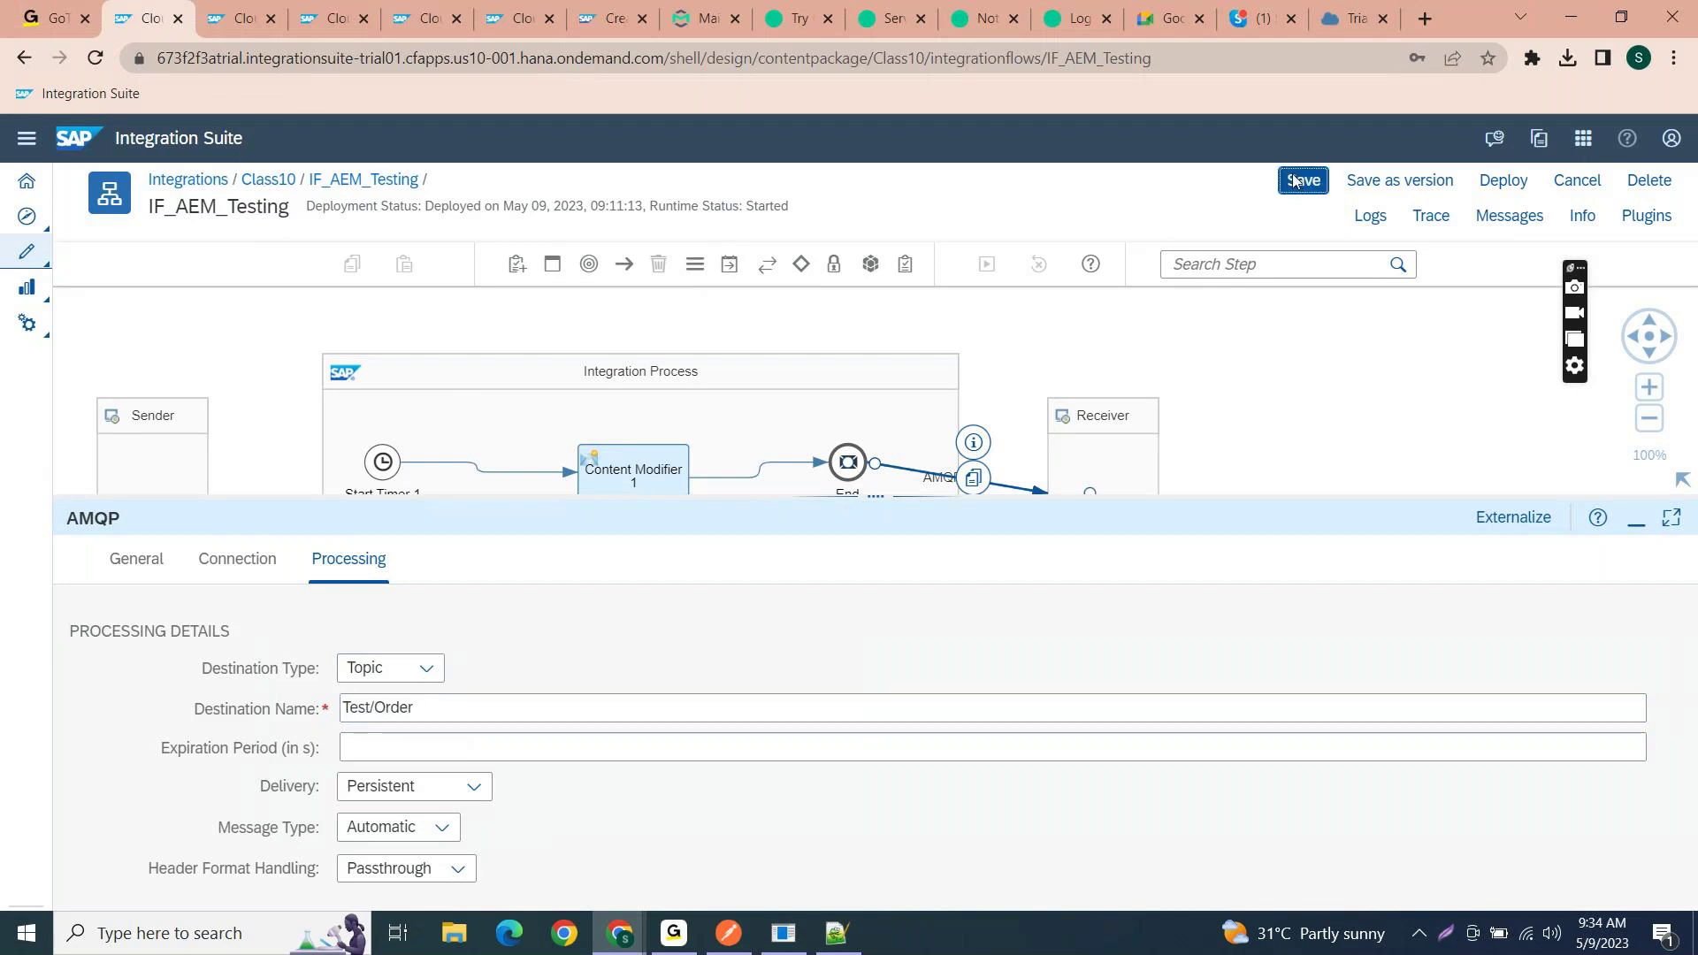
# - Save IF_AEM_Testing and deploy it to the Cloud Integration runtime
pyautogui.click(1294, 181)
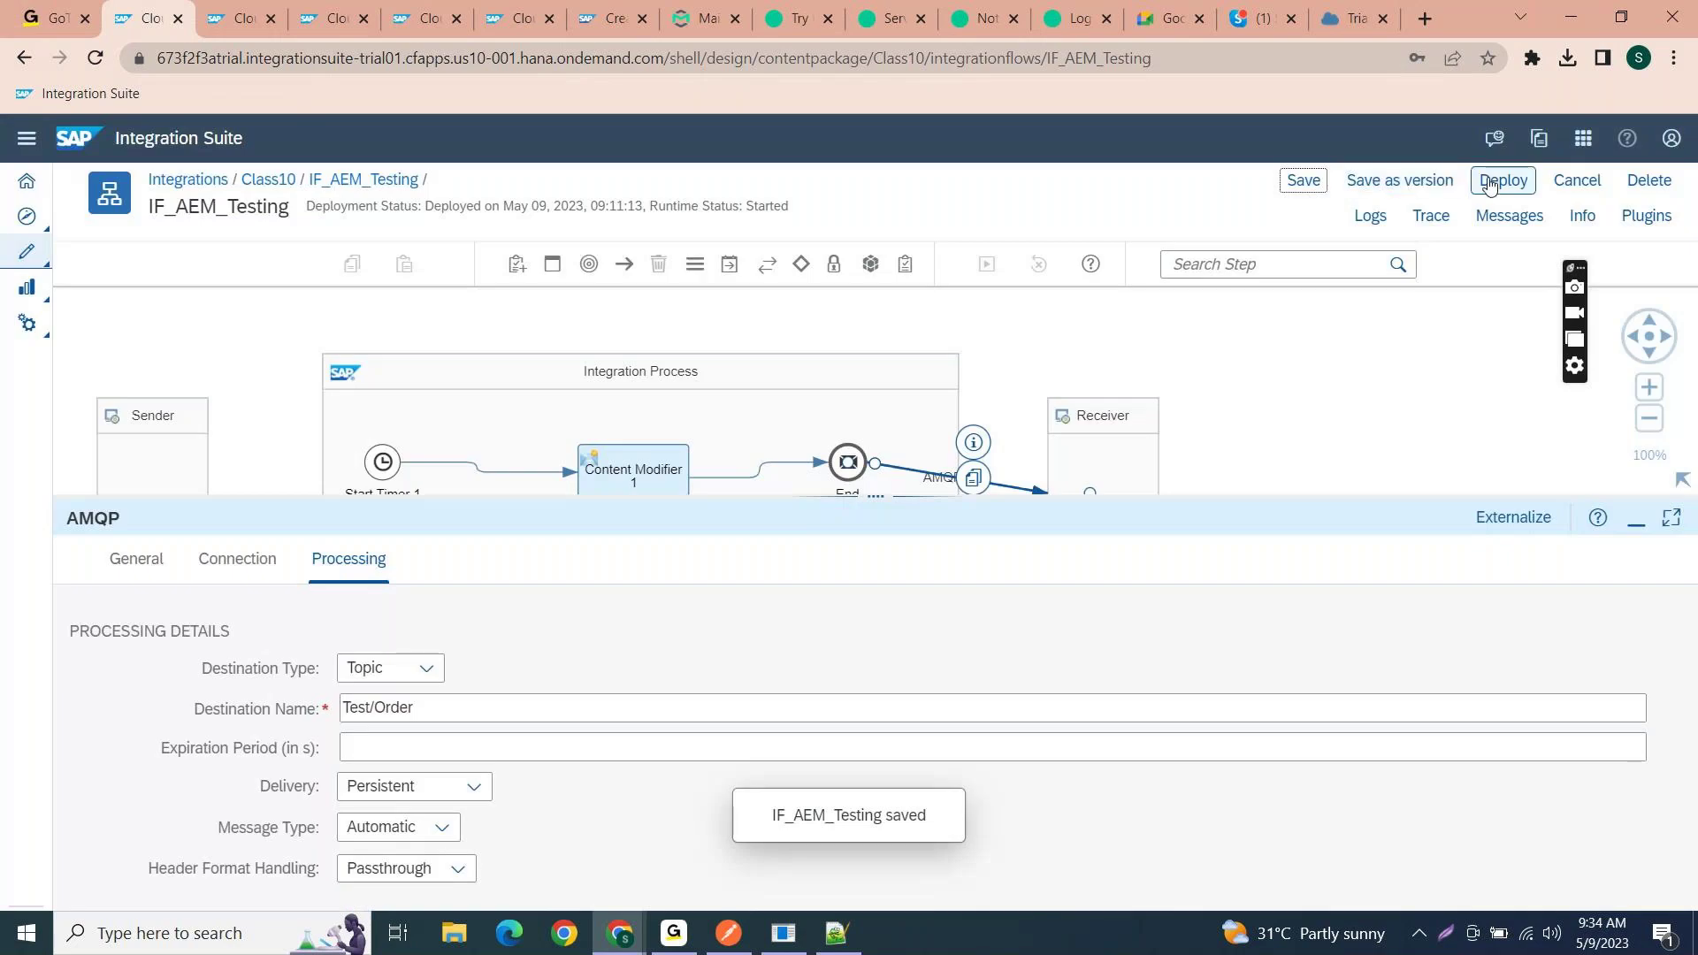
pyautogui.click(1502, 181)
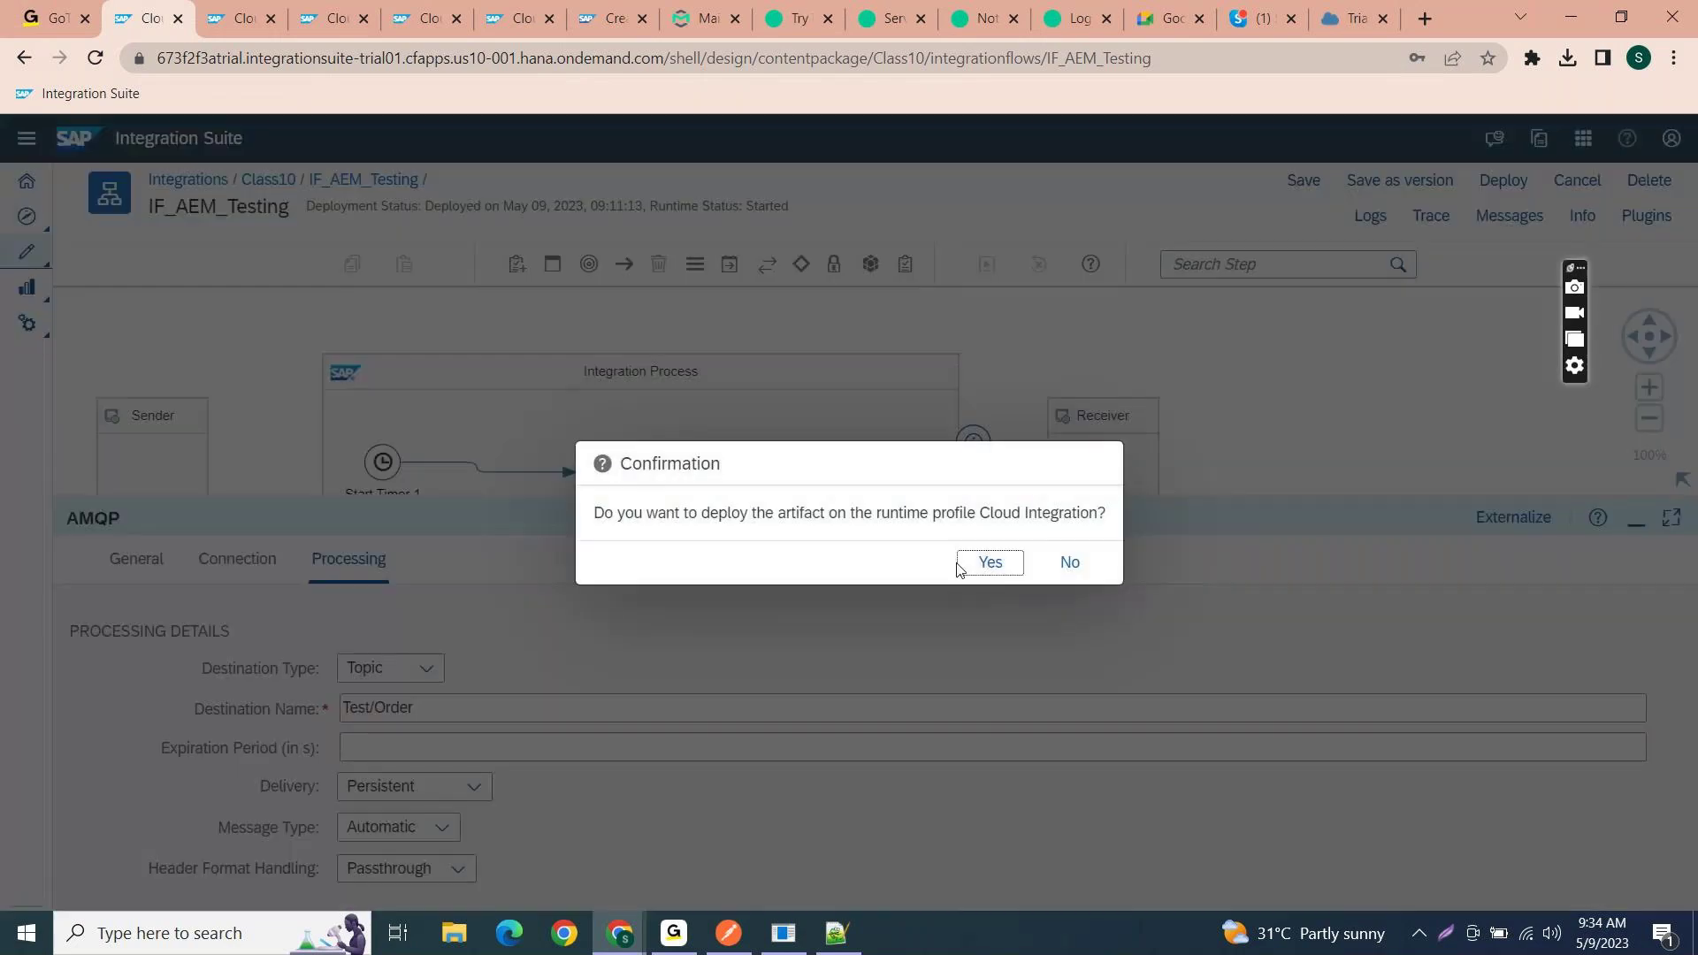
pyautogui.click(988, 563)
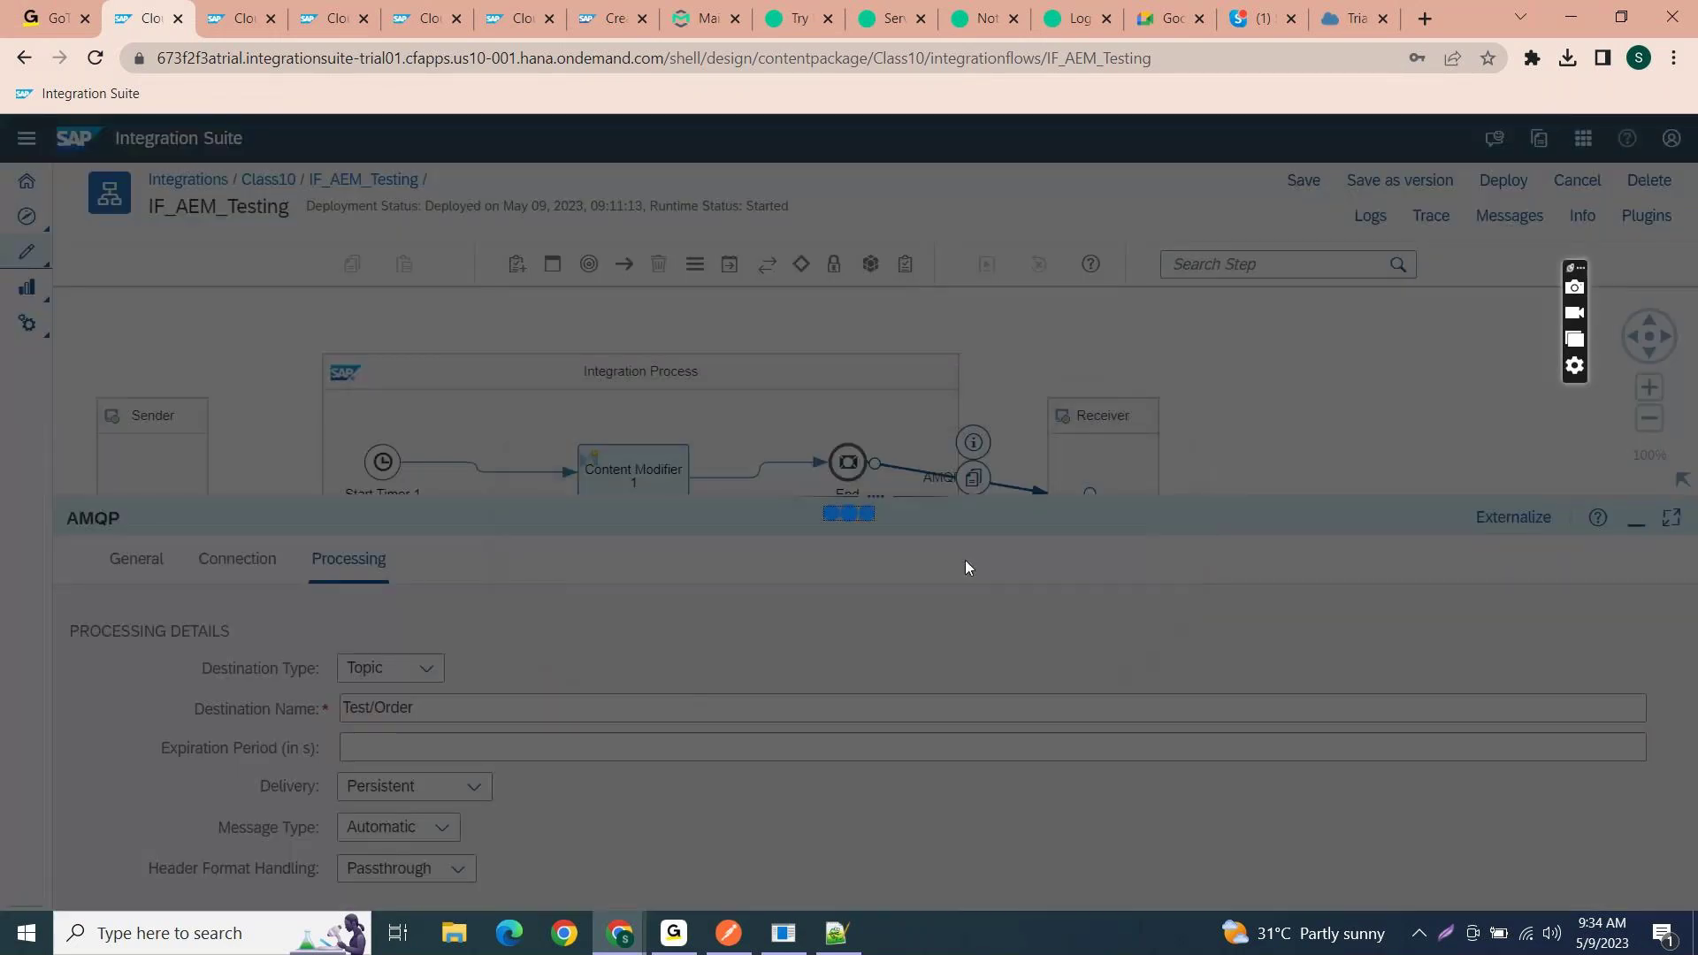
pyautogui.click(970, 563)
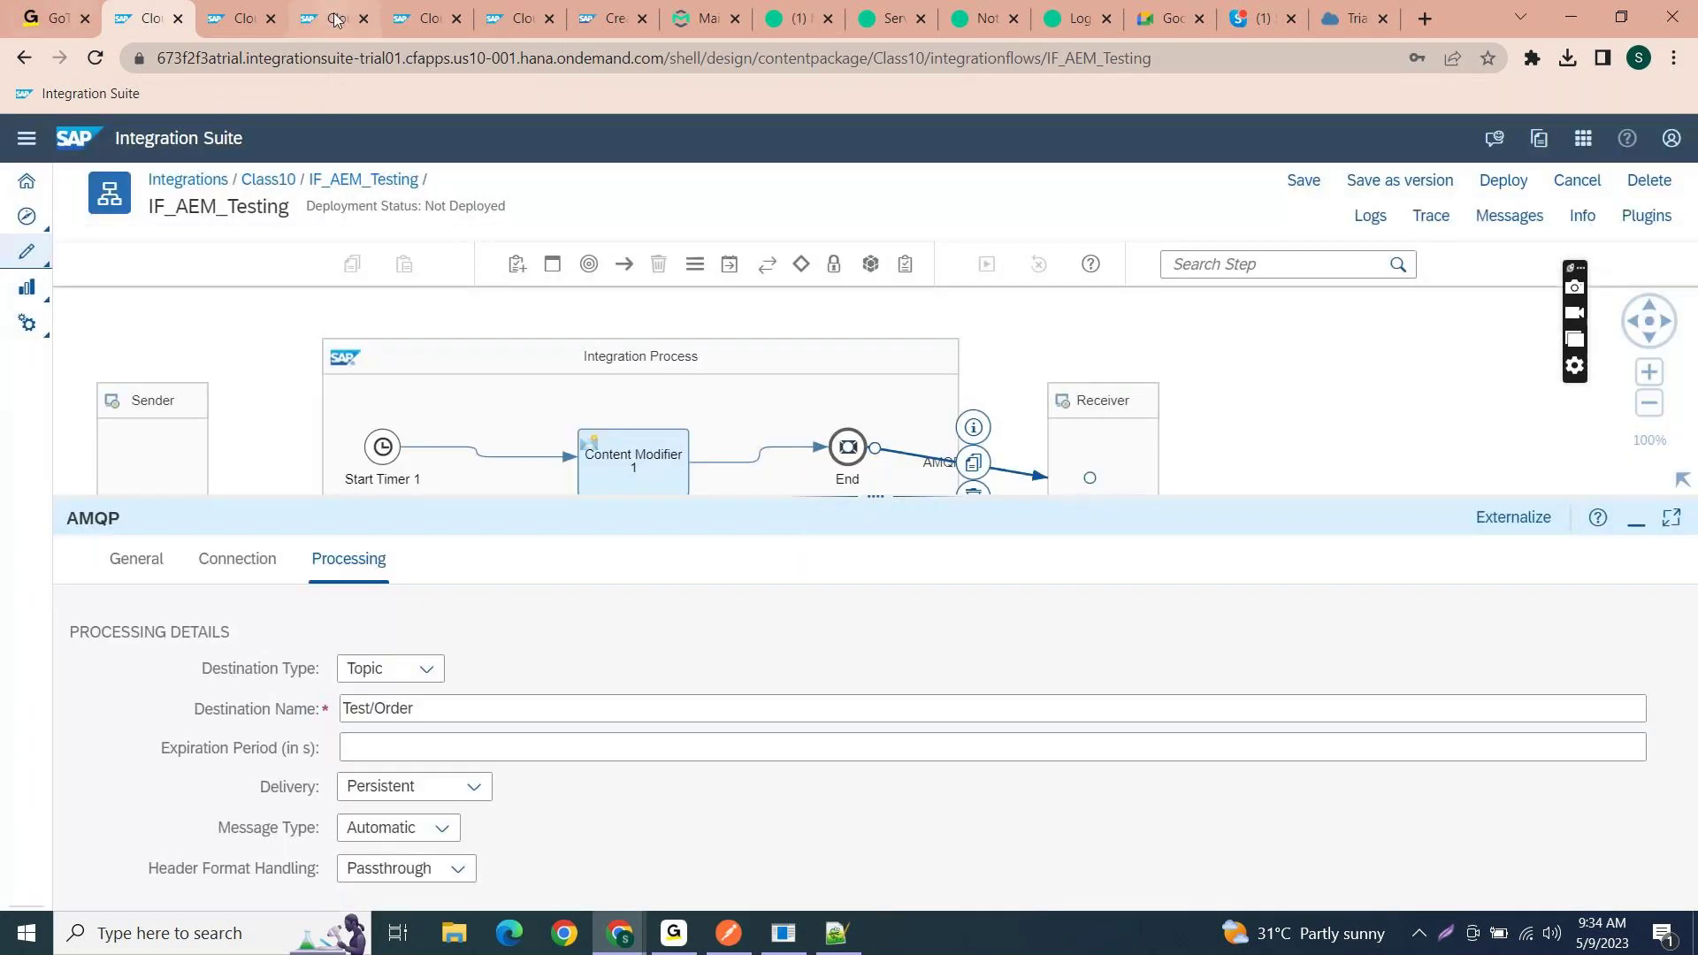
# - Refresh the deployed content status and open the newest processed IF_AEM_Testing message
pyautogui.click(241, 19)
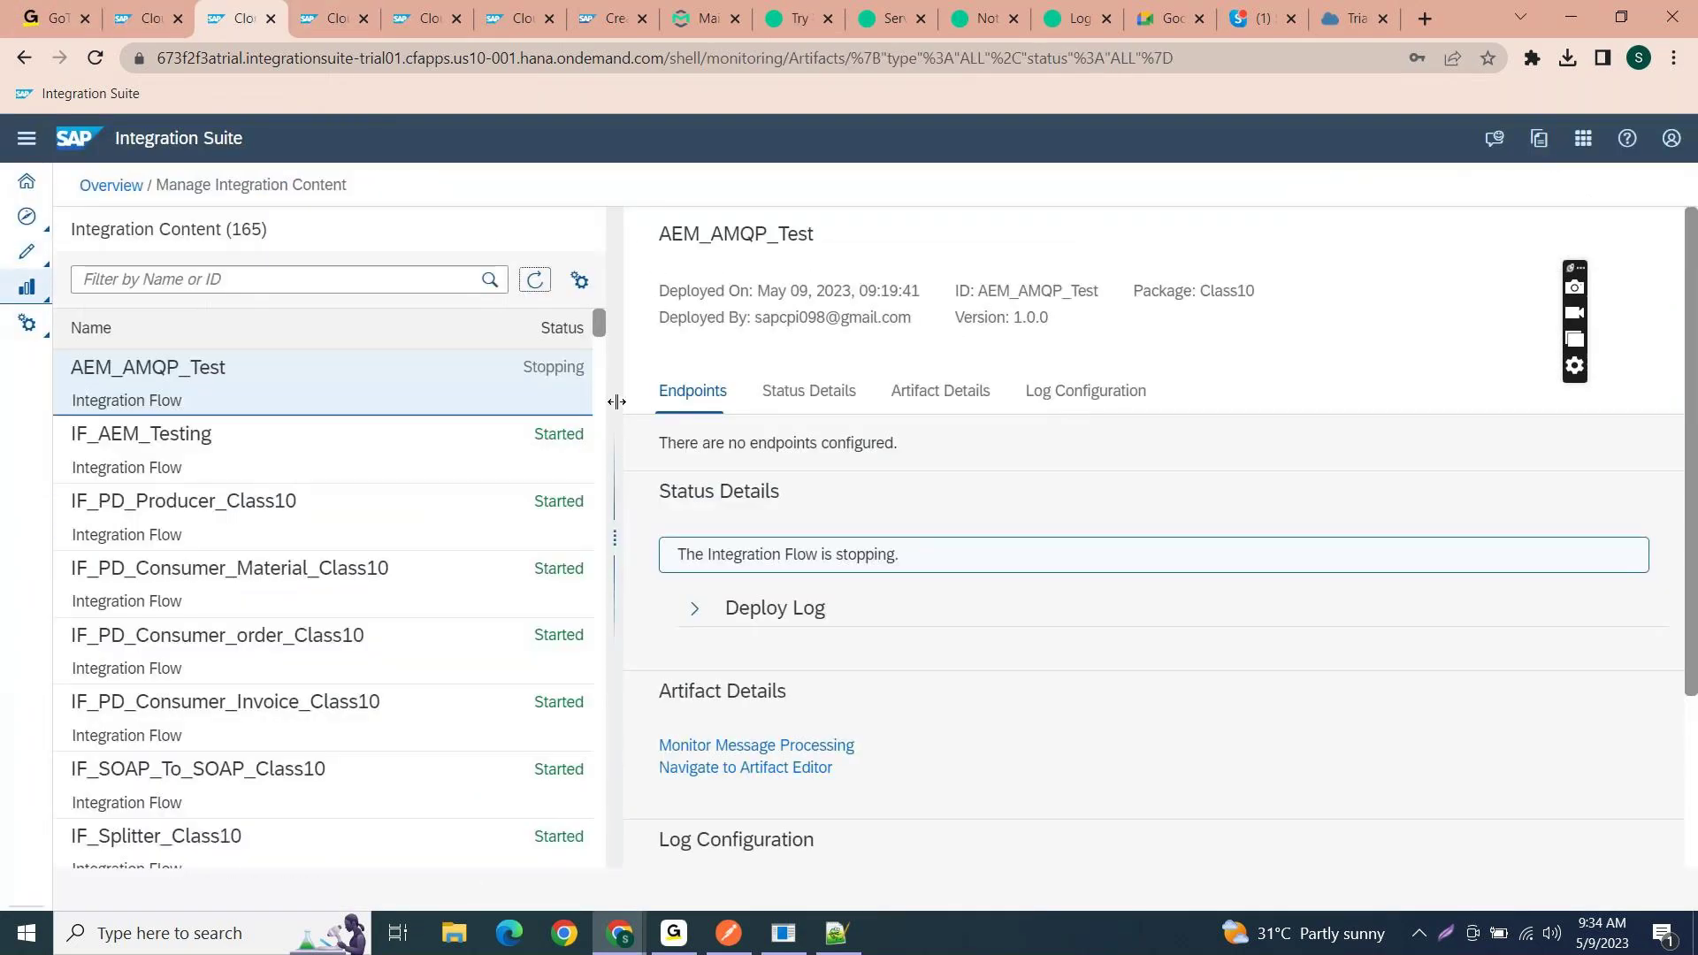
pyautogui.click(534, 279)
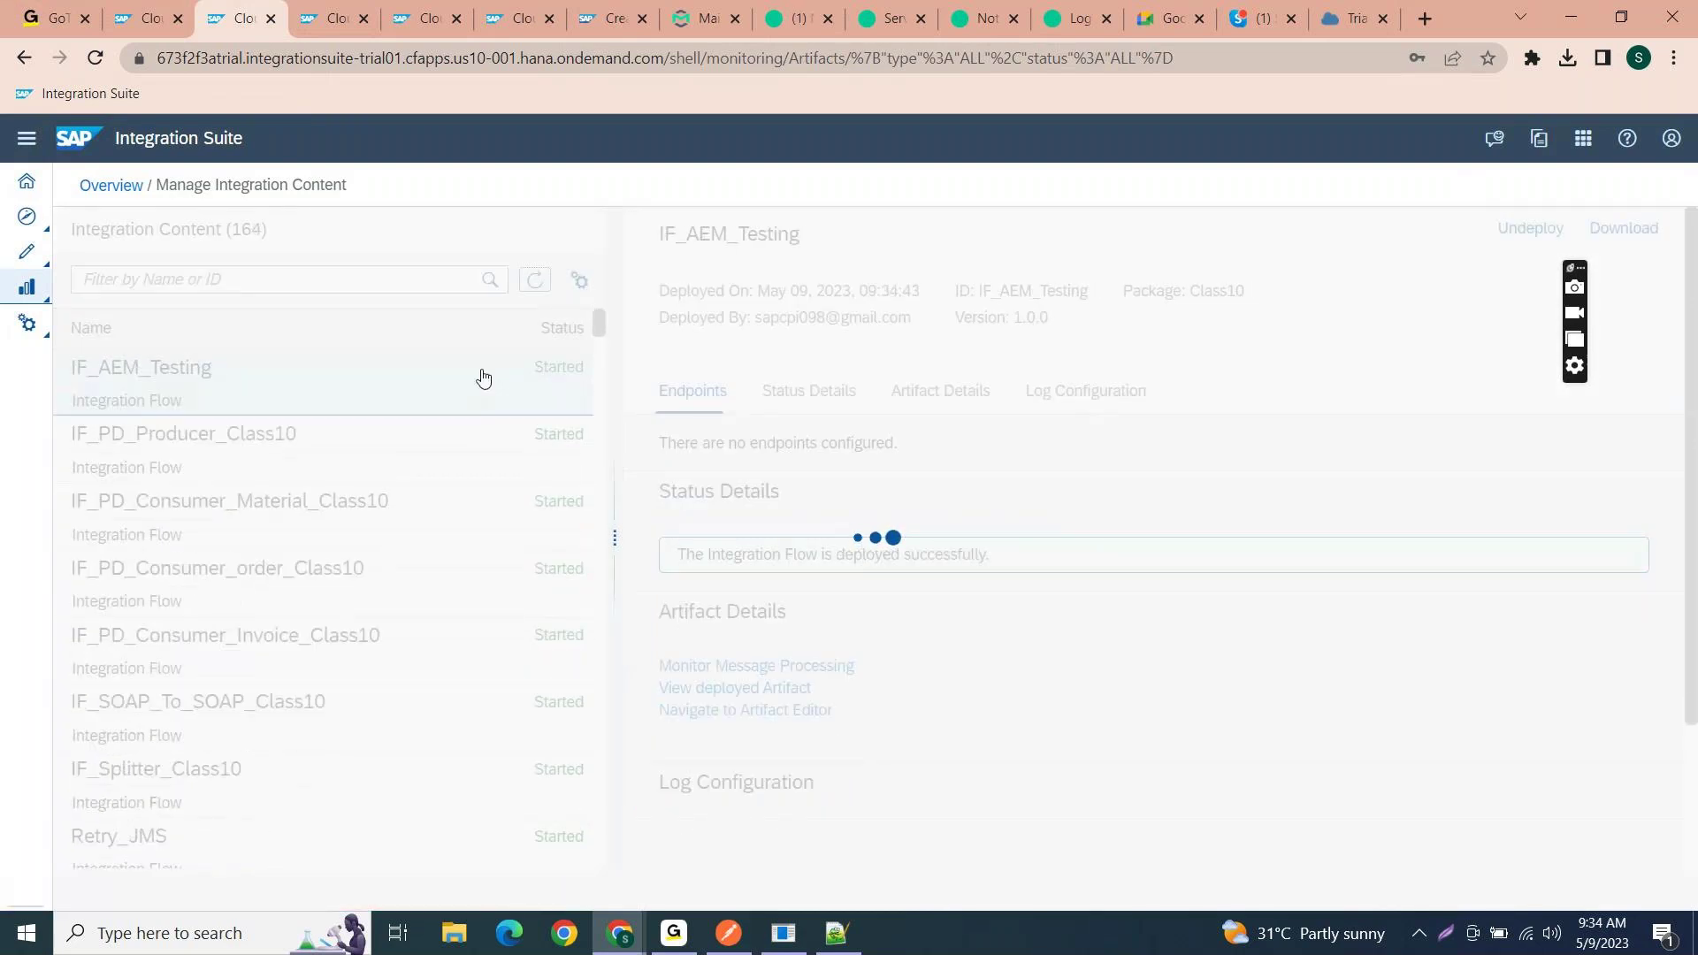
pyautogui.click(748, 670)
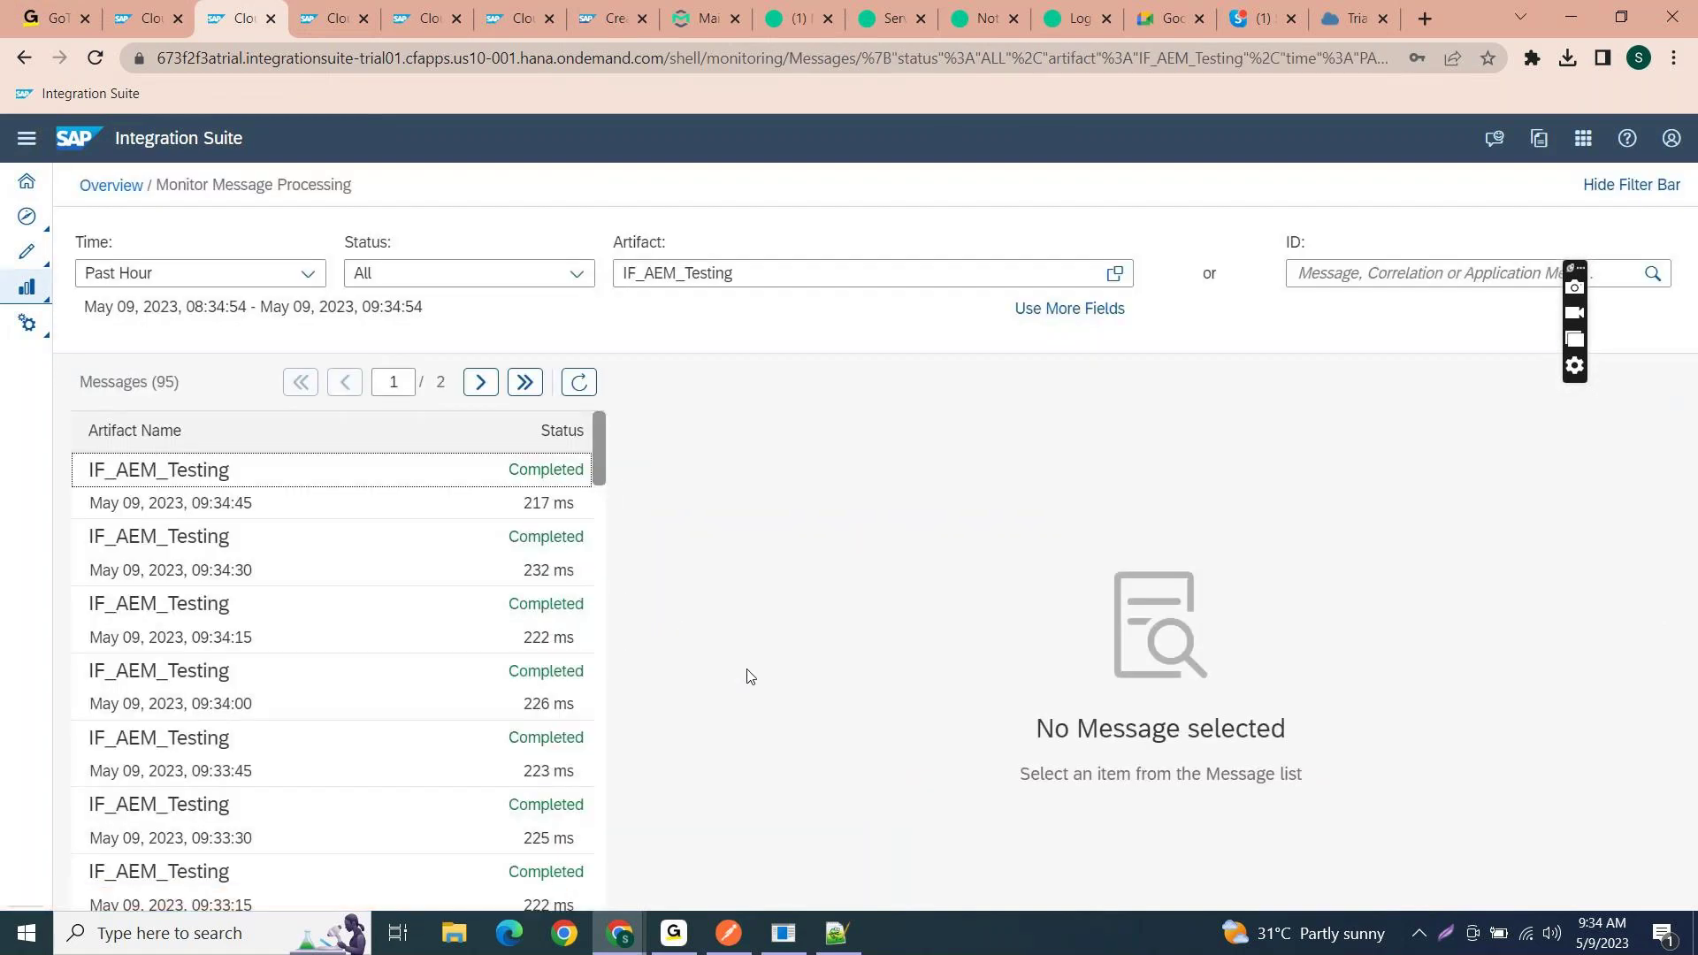
pyautogui.click(587, 383)
pyautogui.click(581, 384)
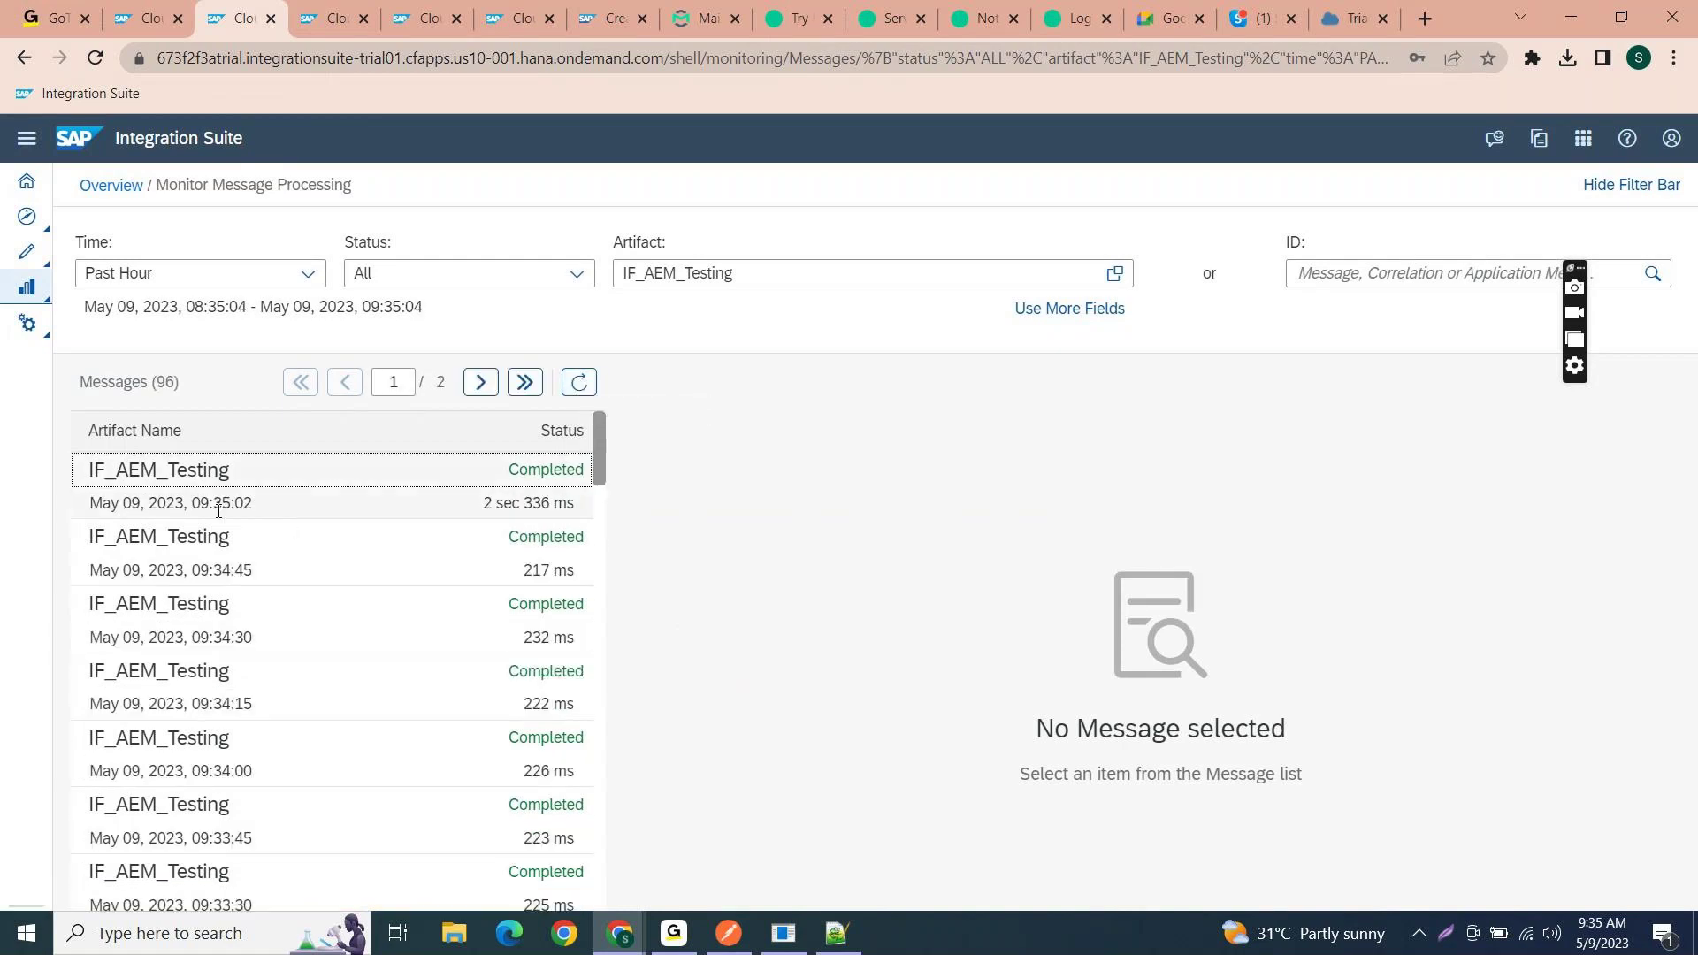
pyautogui.click(580, 383)
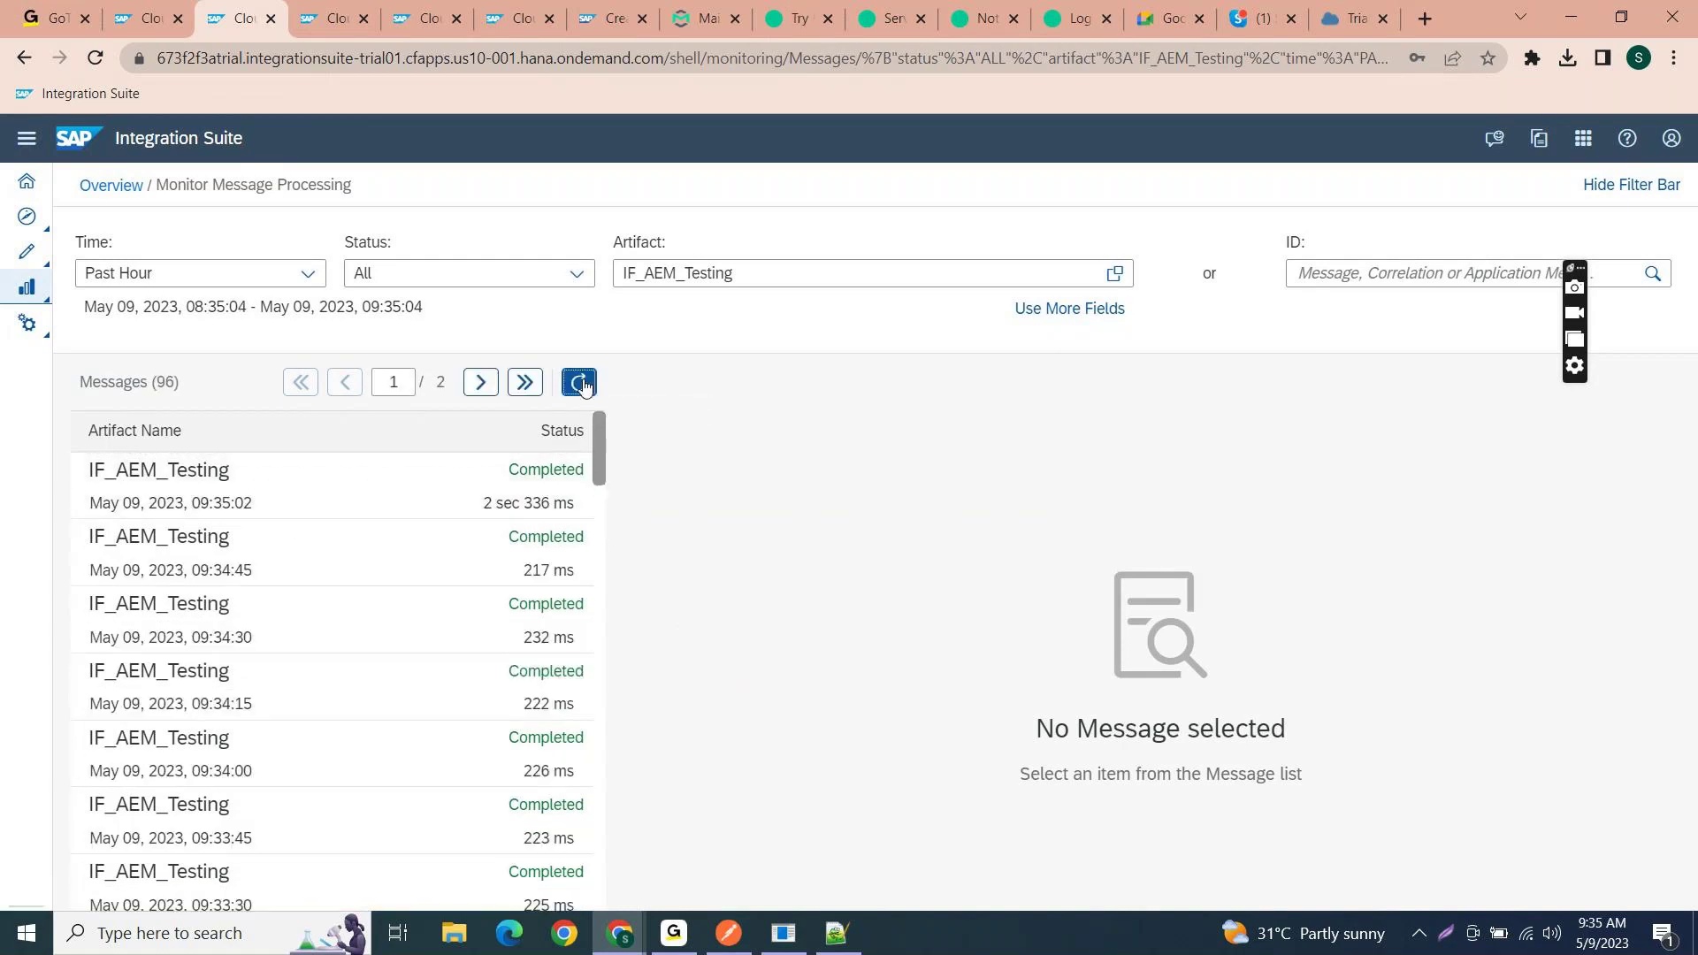
pyautogui.click(307, 506)
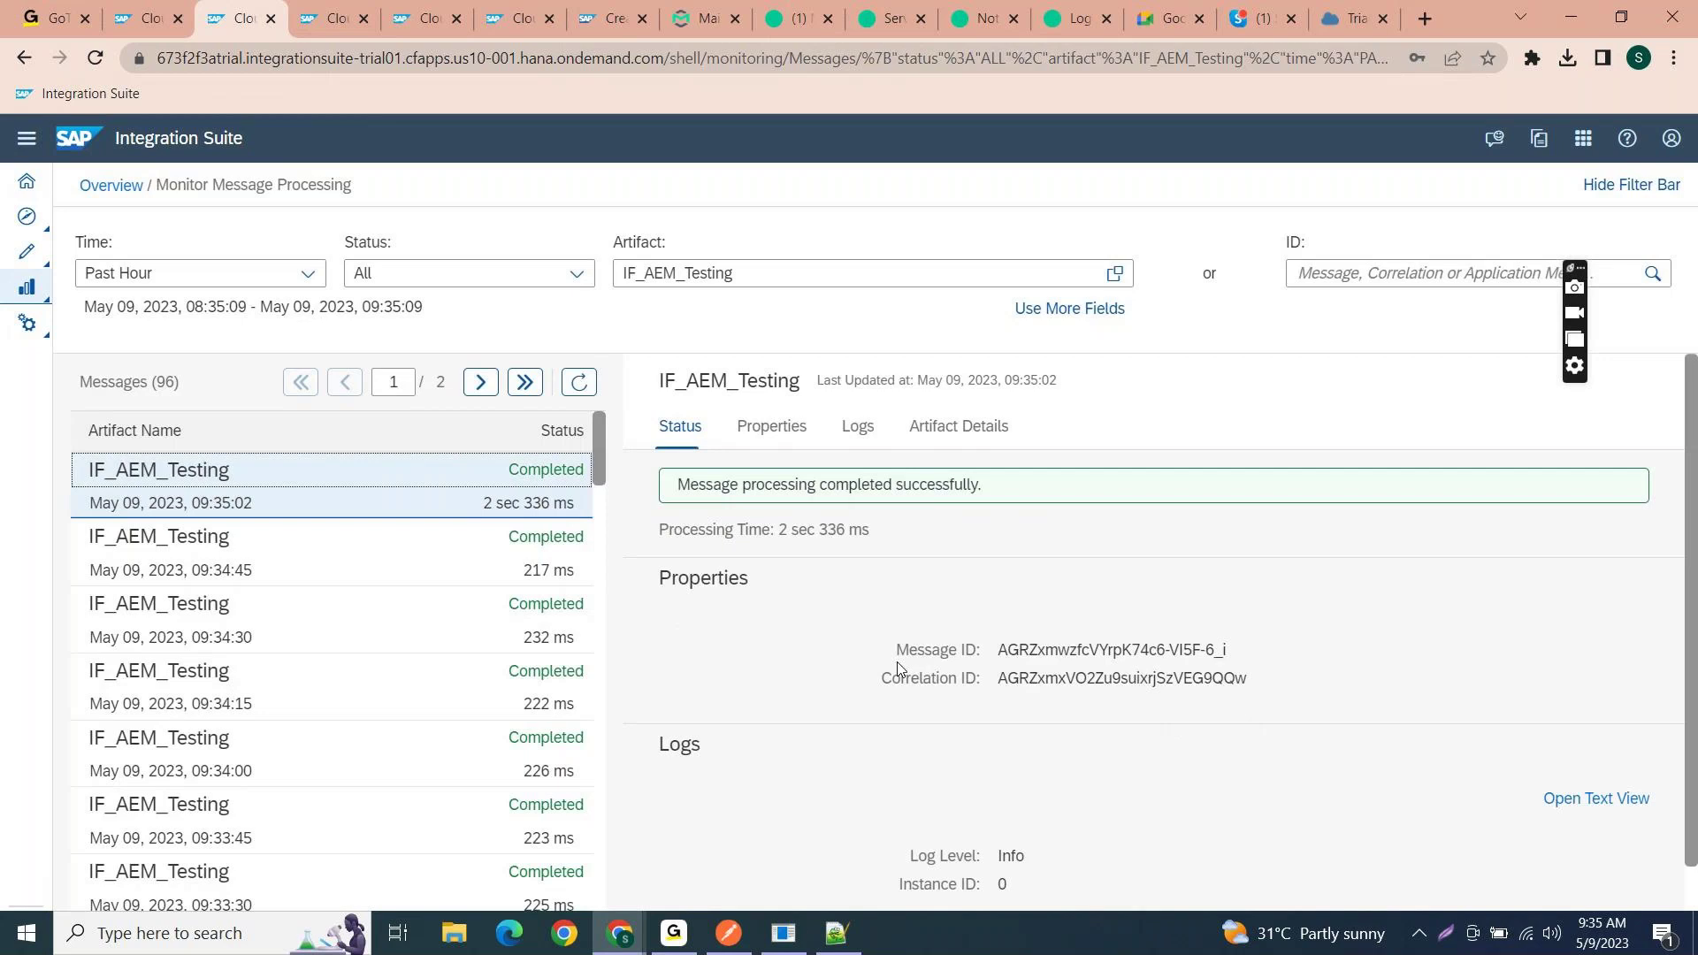
pyautogui.moveTo(624, 936)
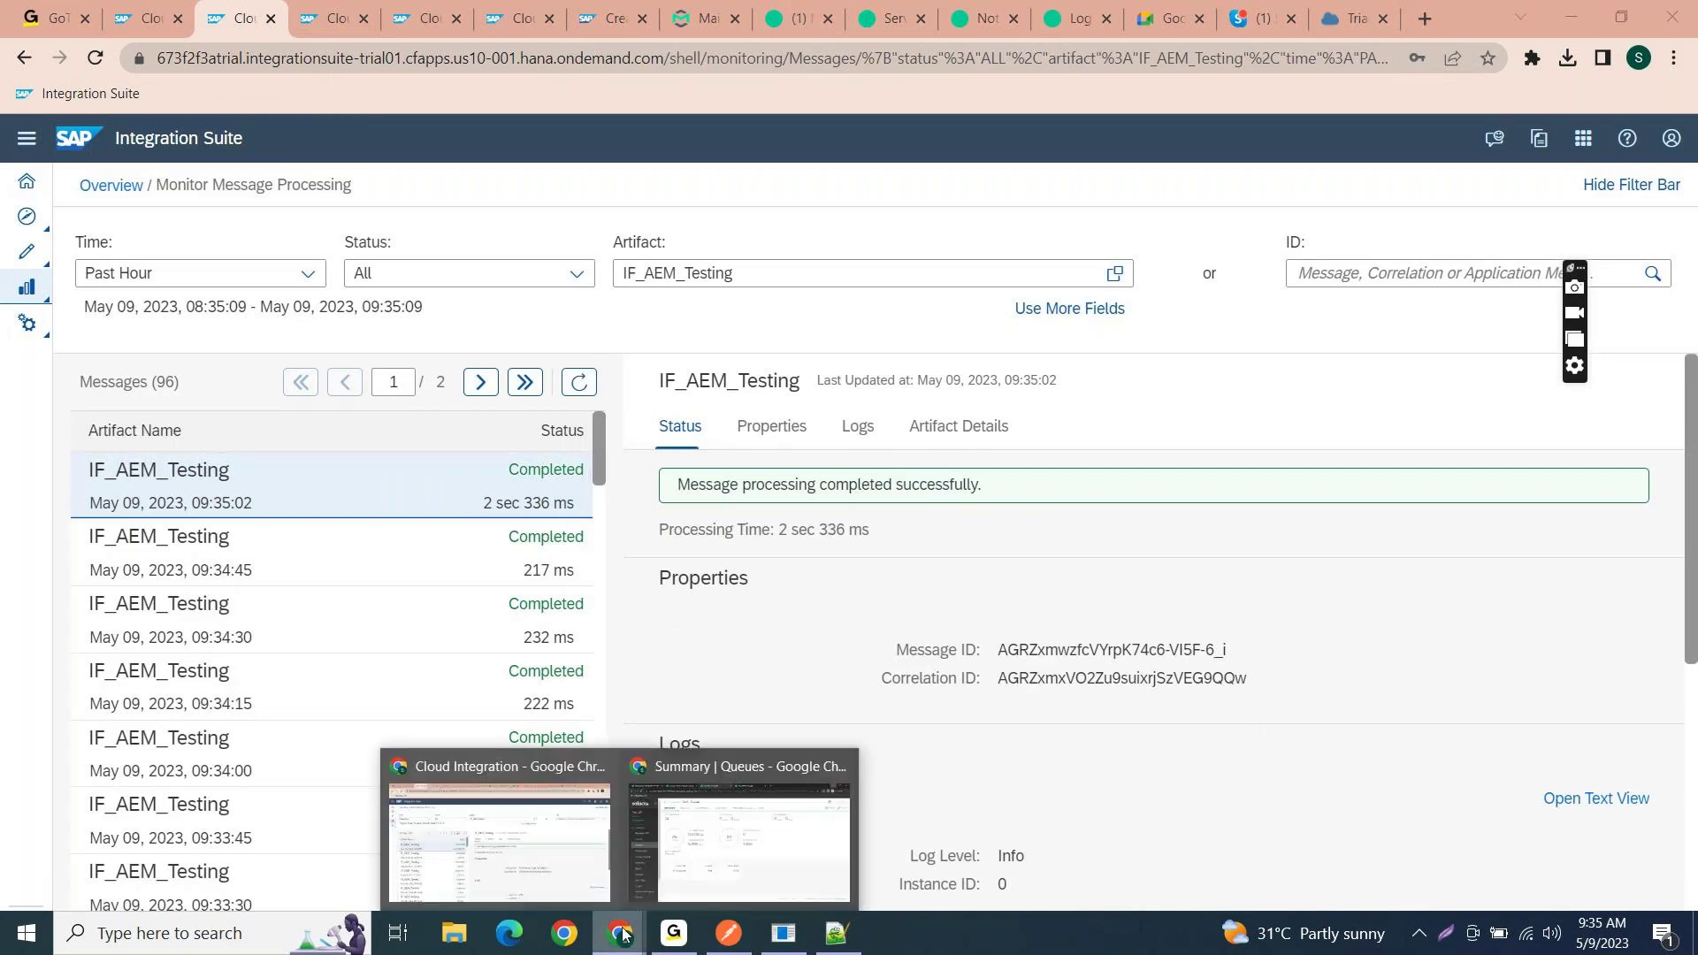
pyautogui.click(710, 862)
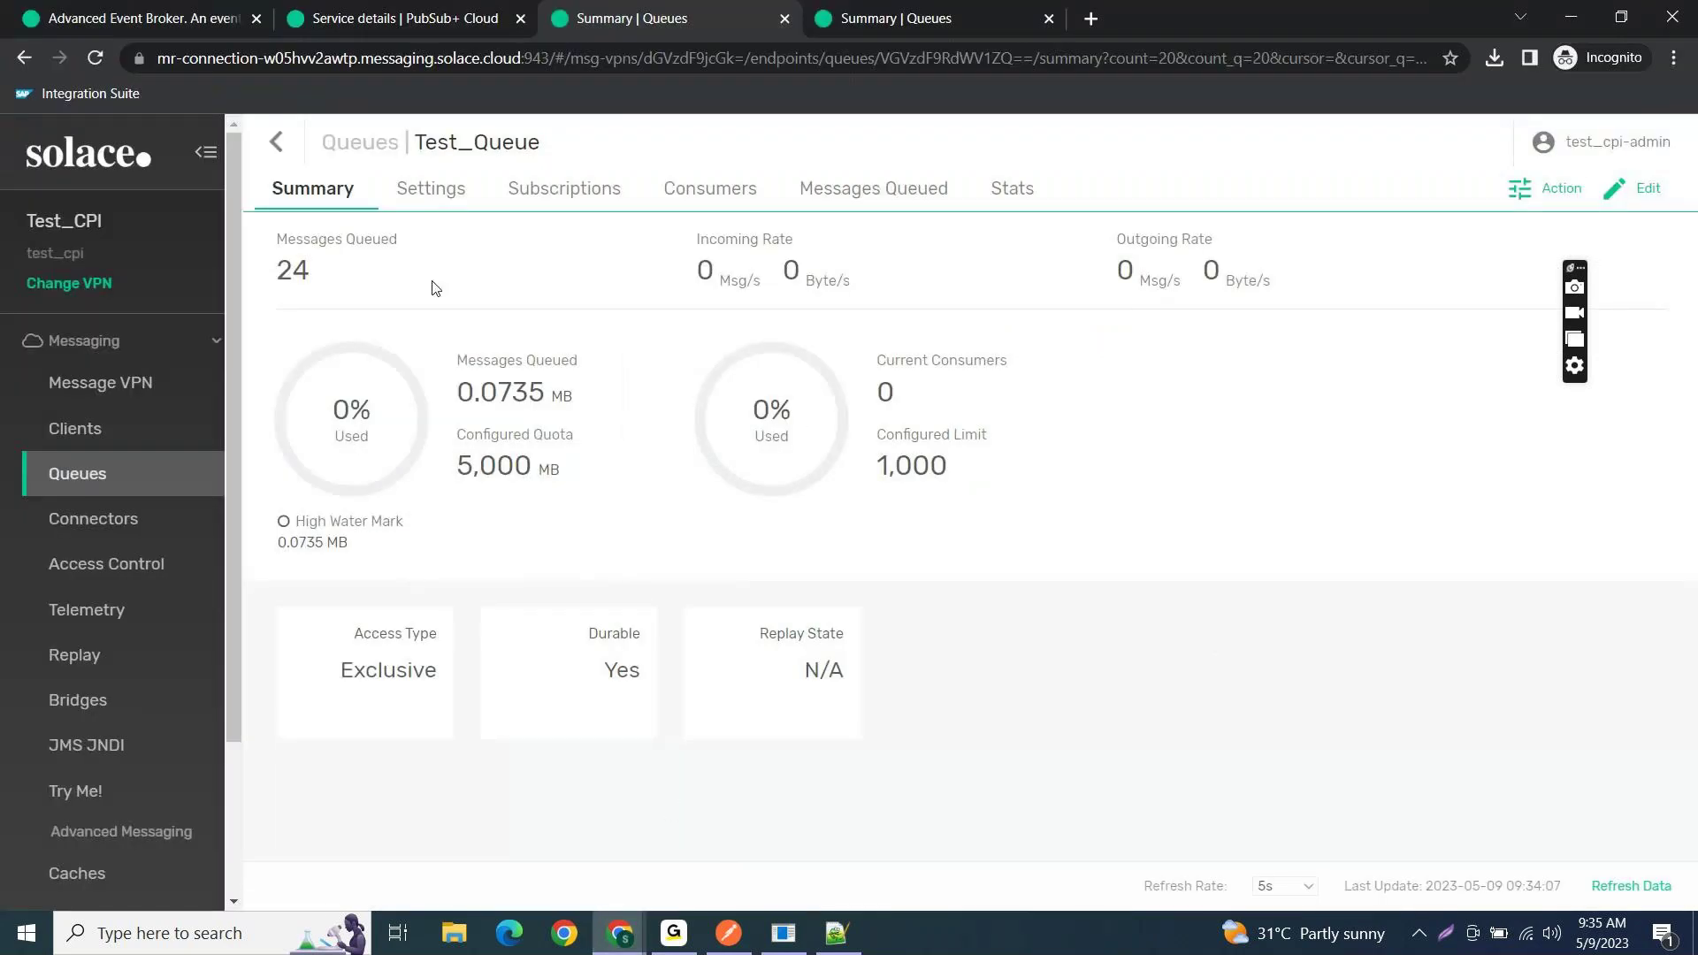
# - Recheck Test_Queue's Test/Order subscription and open its Messages Queued list
pyautogui.click(532, 186)
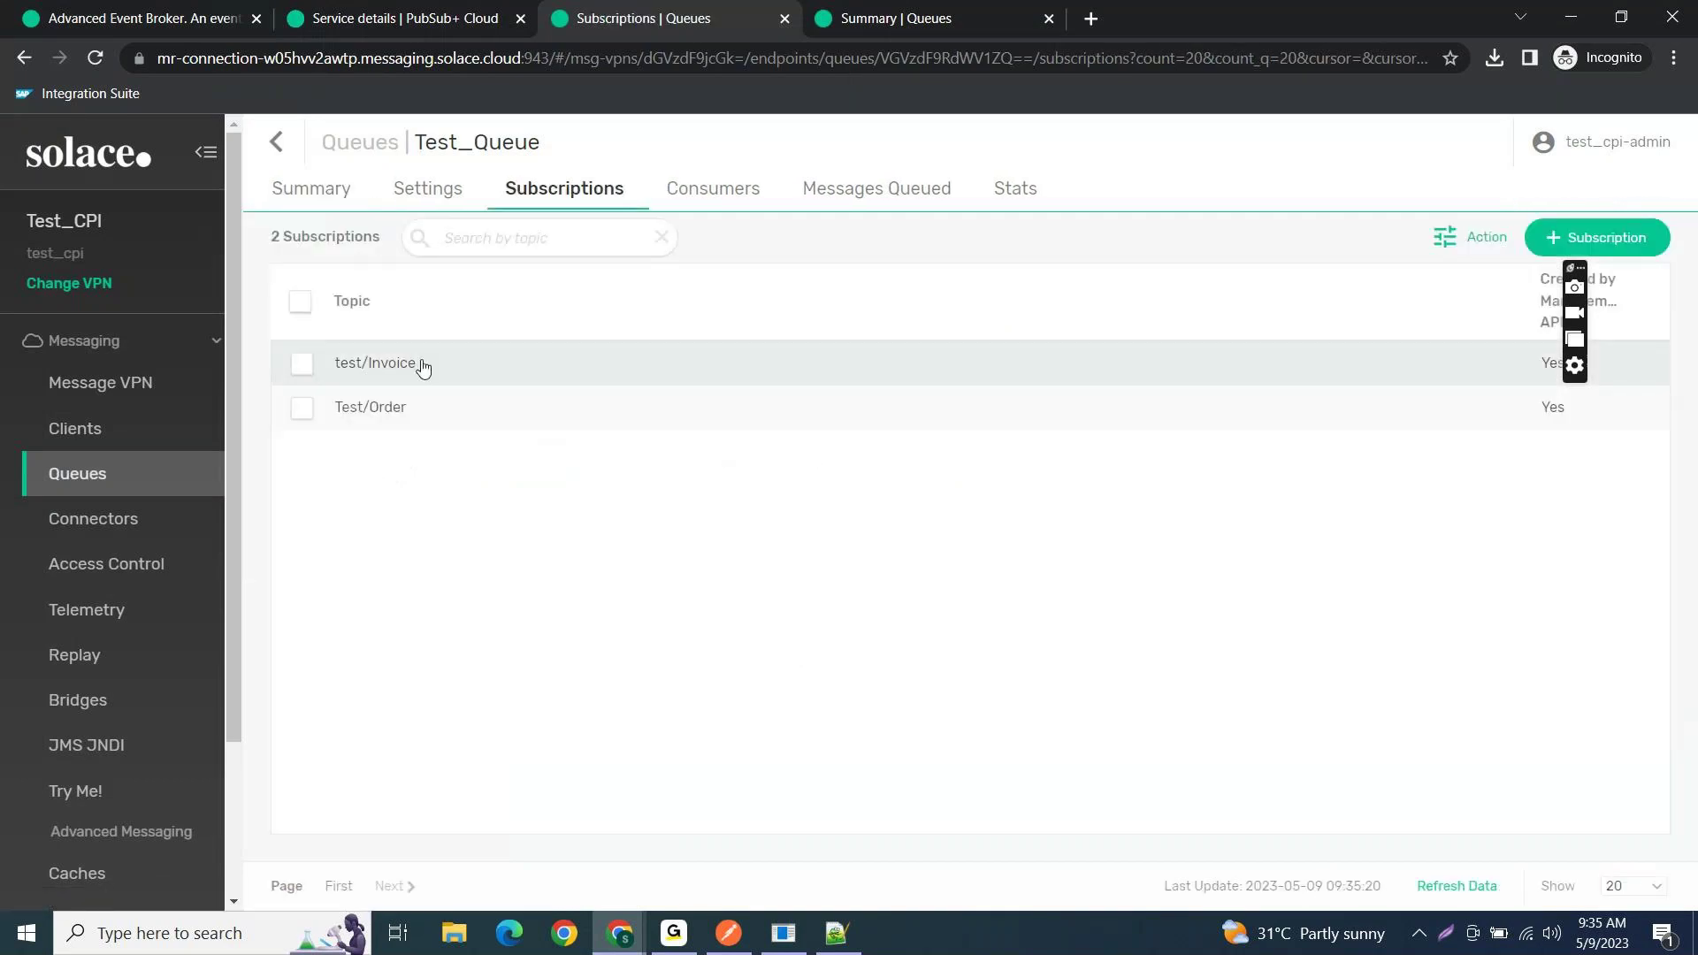
pyautogui.hotkey('alt', 'Tab')
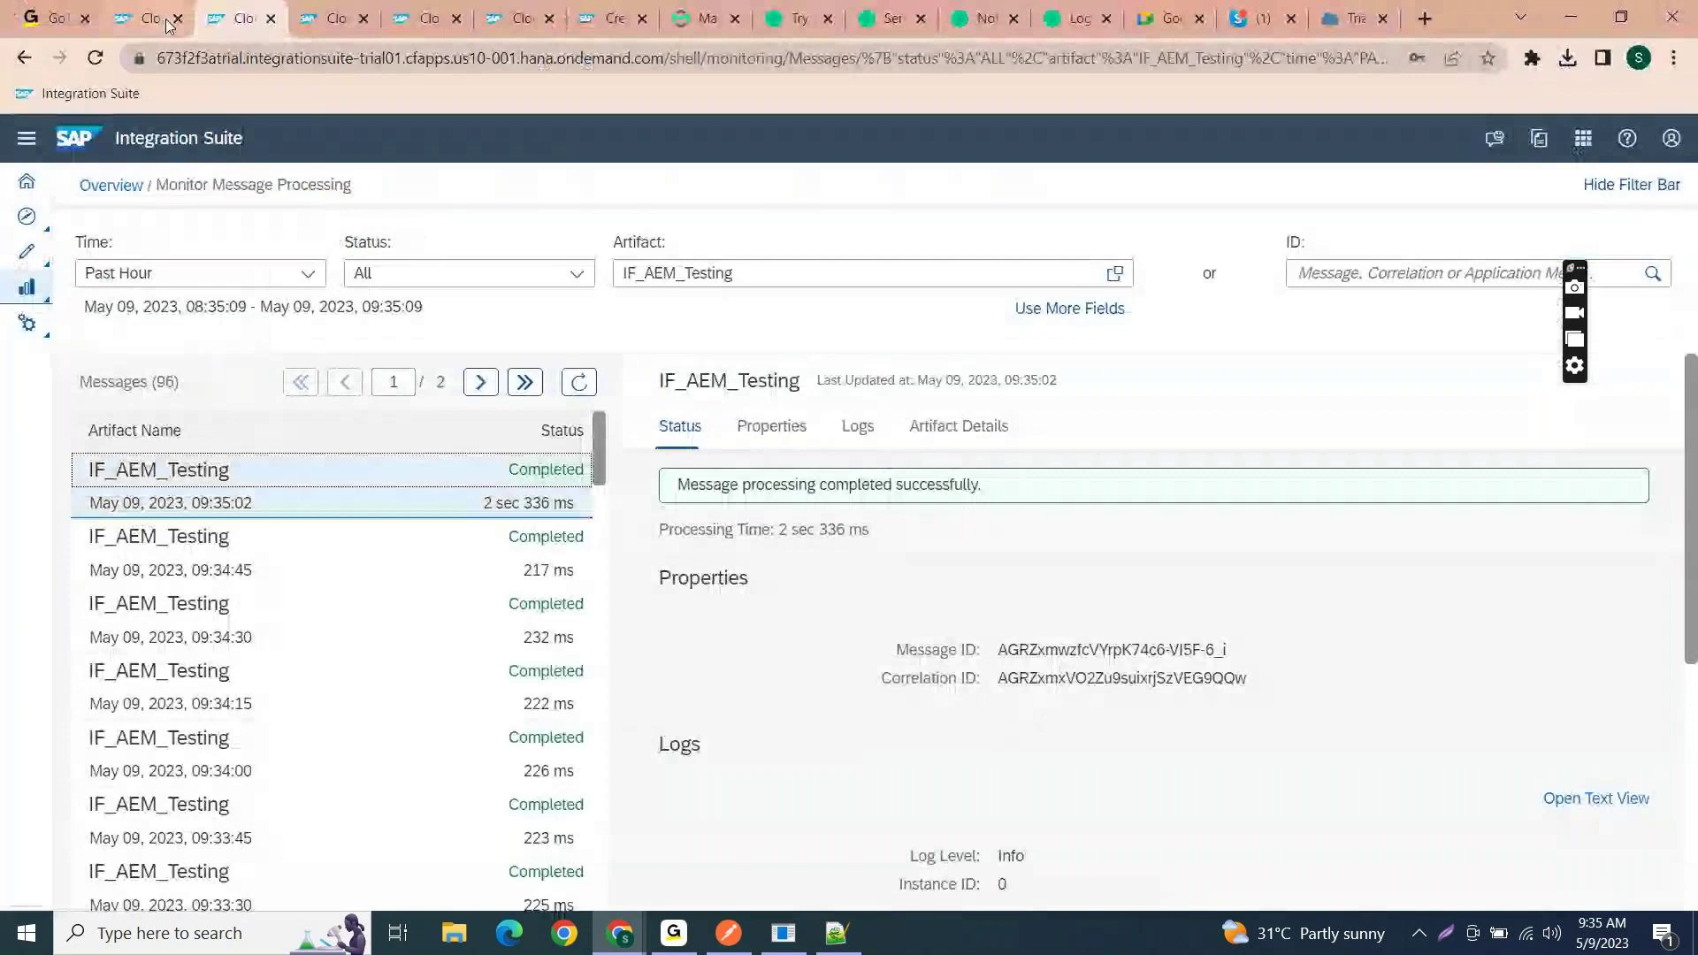
pyautogui.click(166, 21)
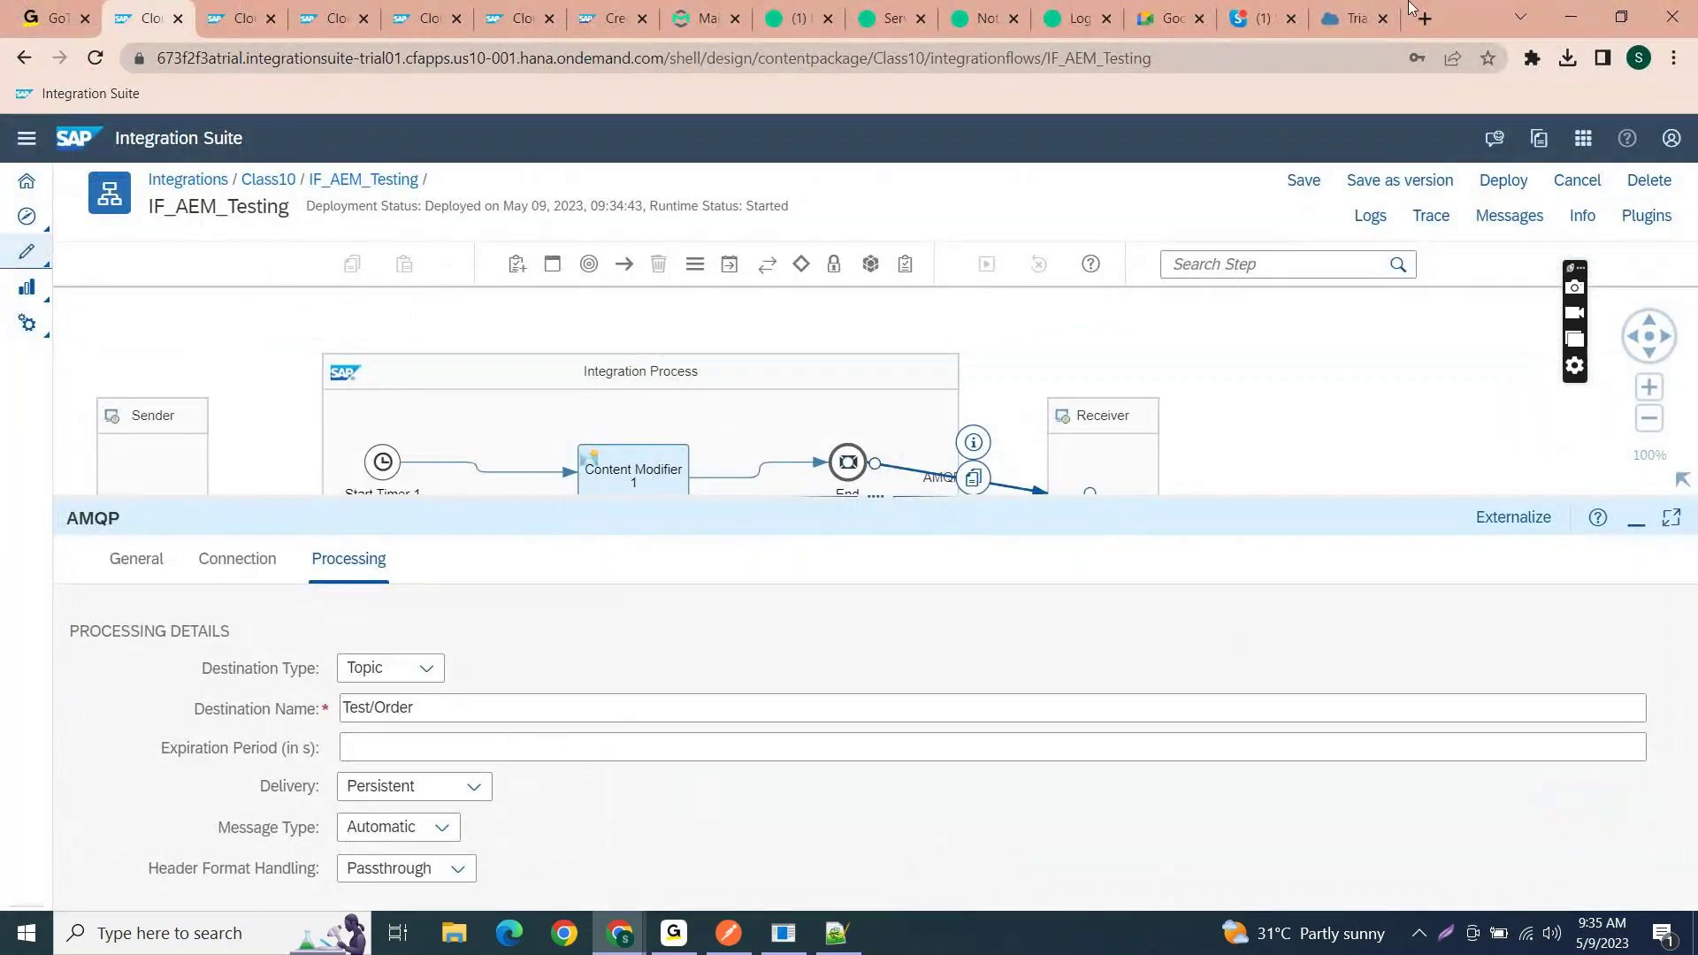
pyautogui.click(1569, 13)
pyautogui.moveTo(413, 411); pyautogui.dragTo(340, 414)
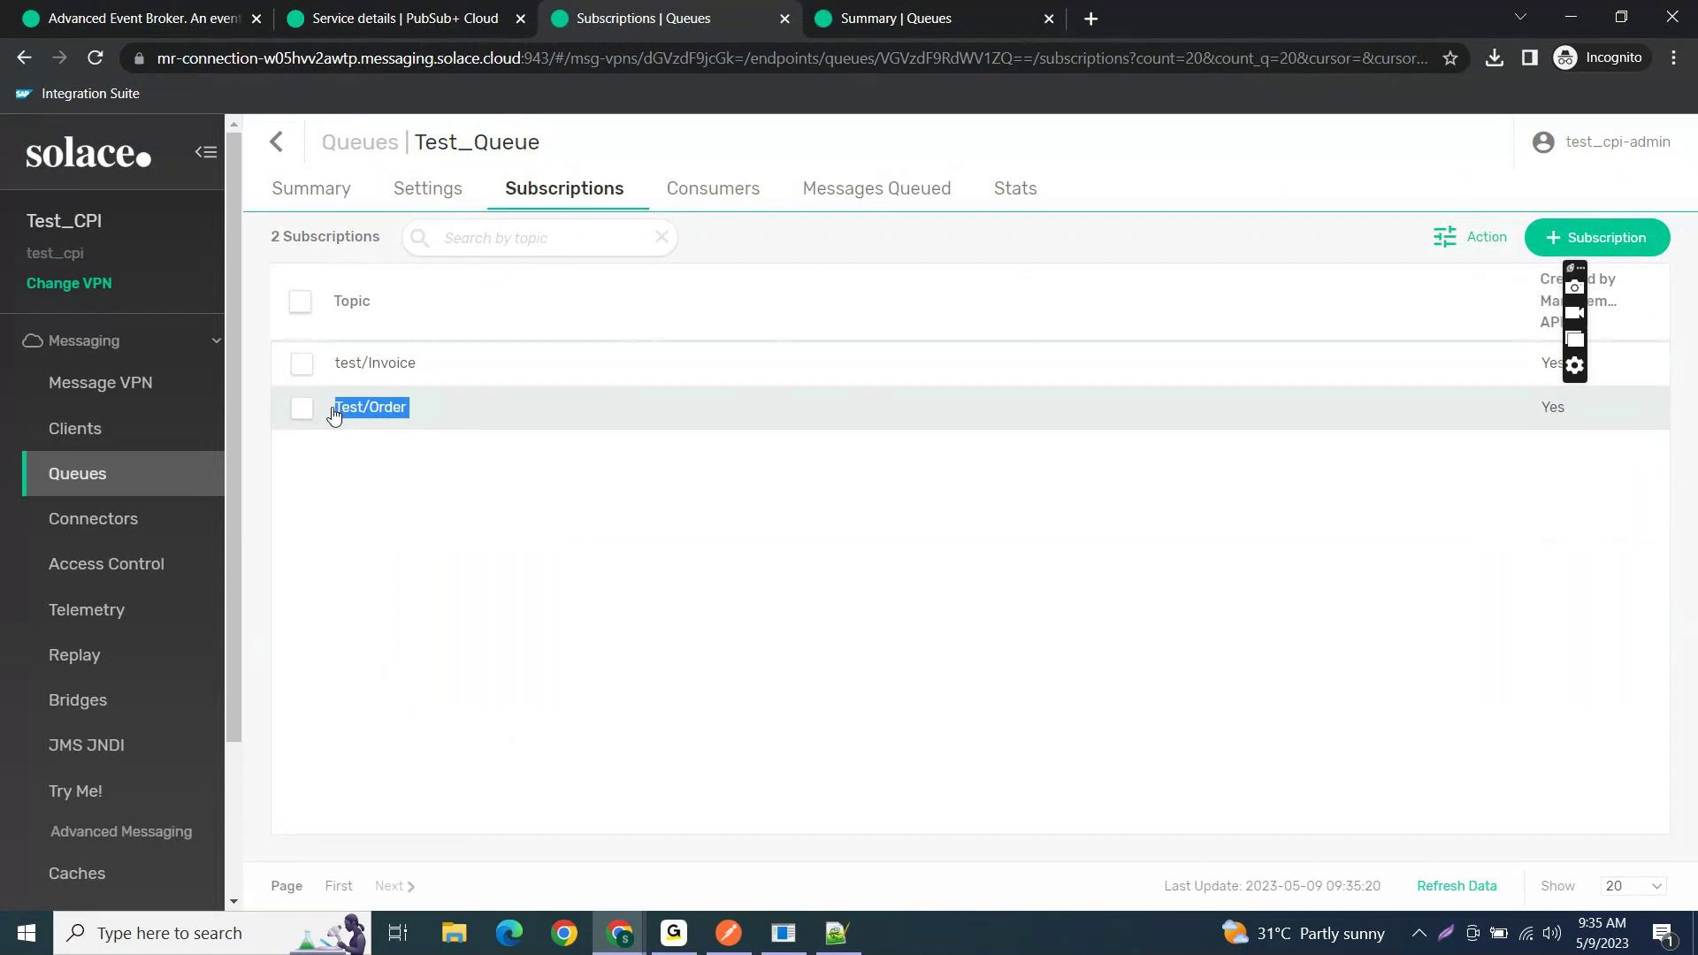
pyautogui.click(852, 196)
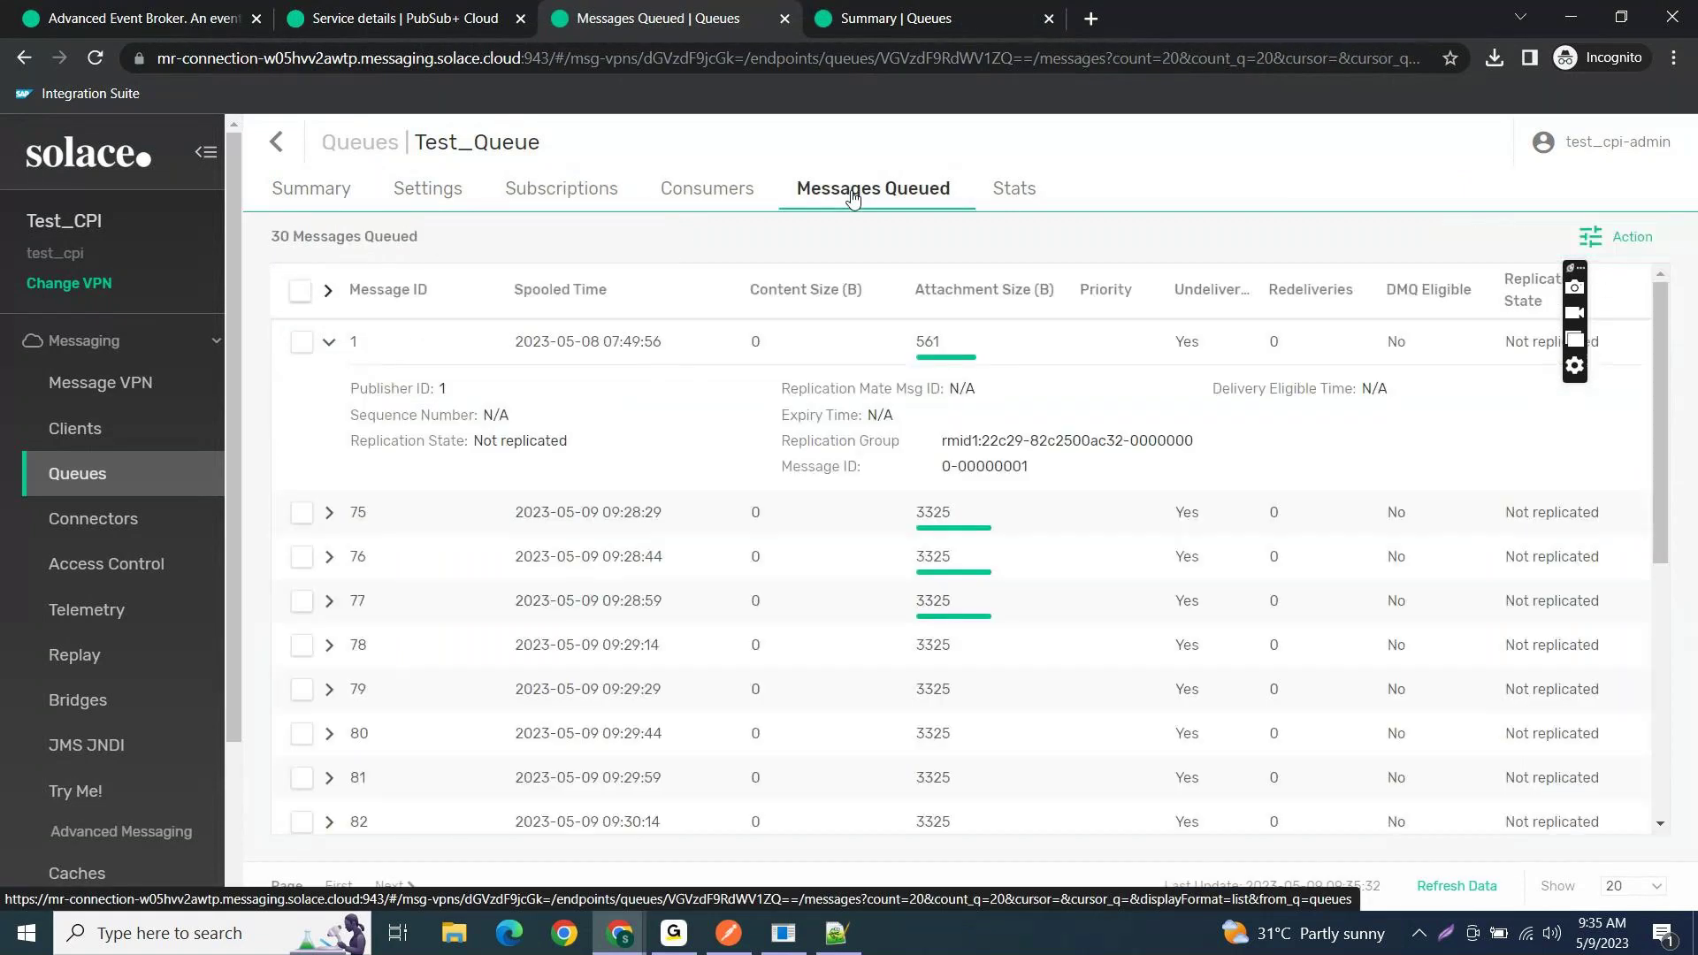
# - Show Test_Queue's queued messages 100 per page and scroll to the newest
pyautogui.click(333, 345)
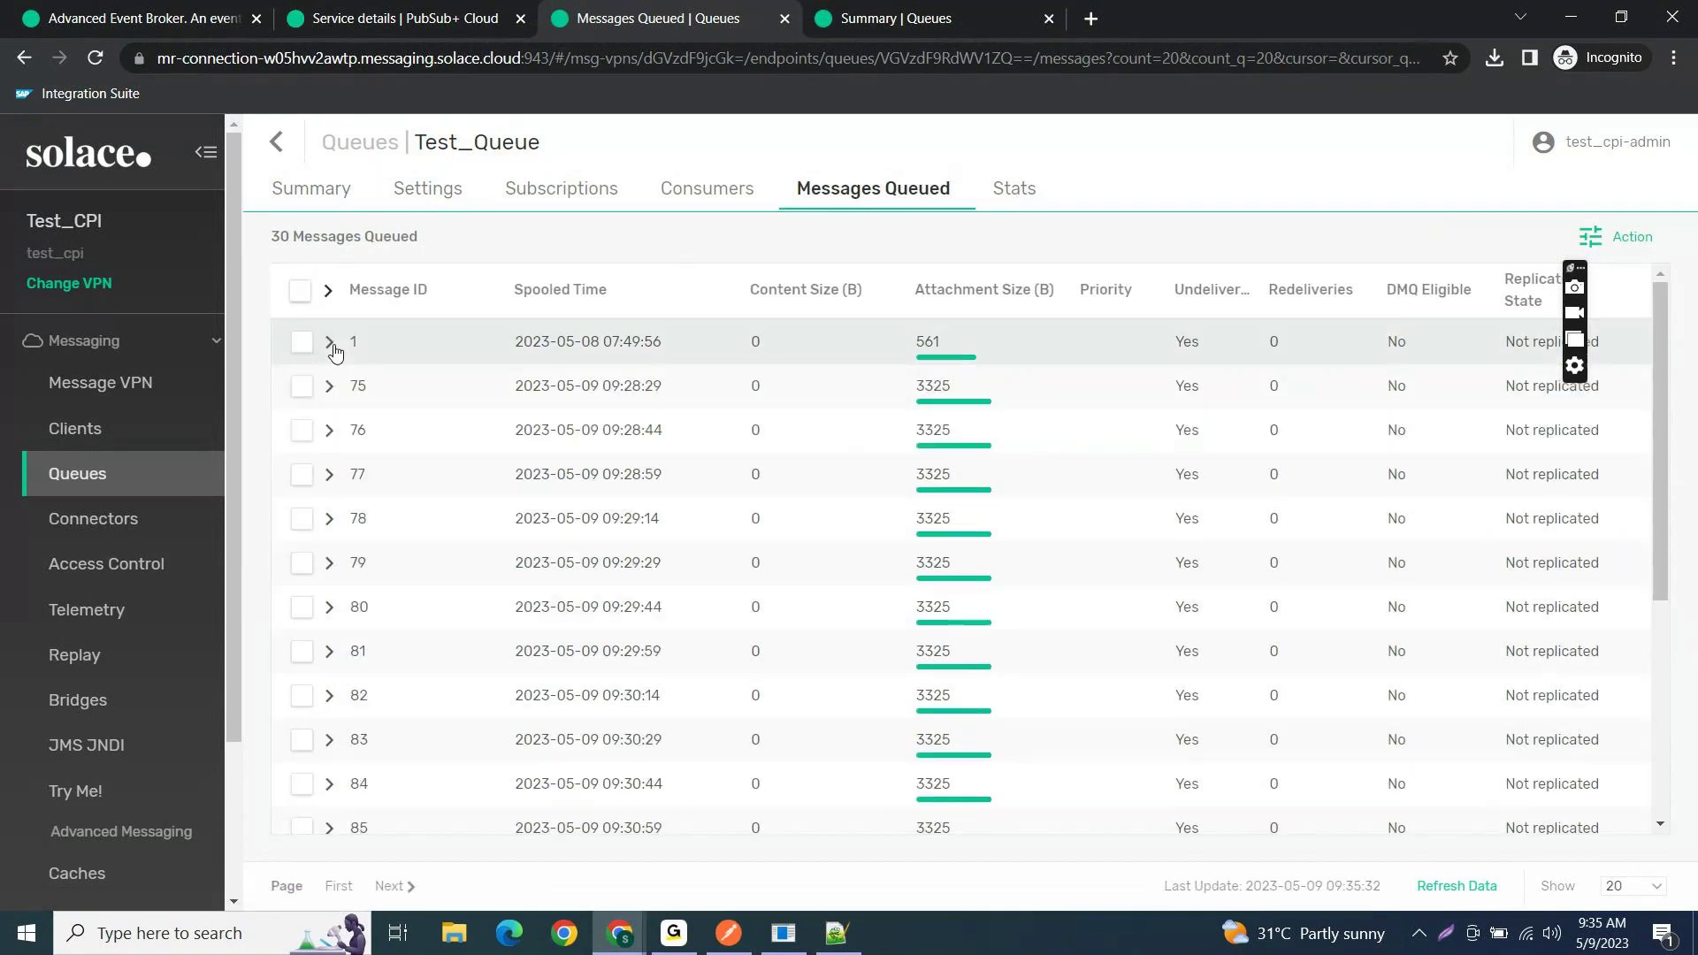
pyautogui.scroll(-5, 557, 682)
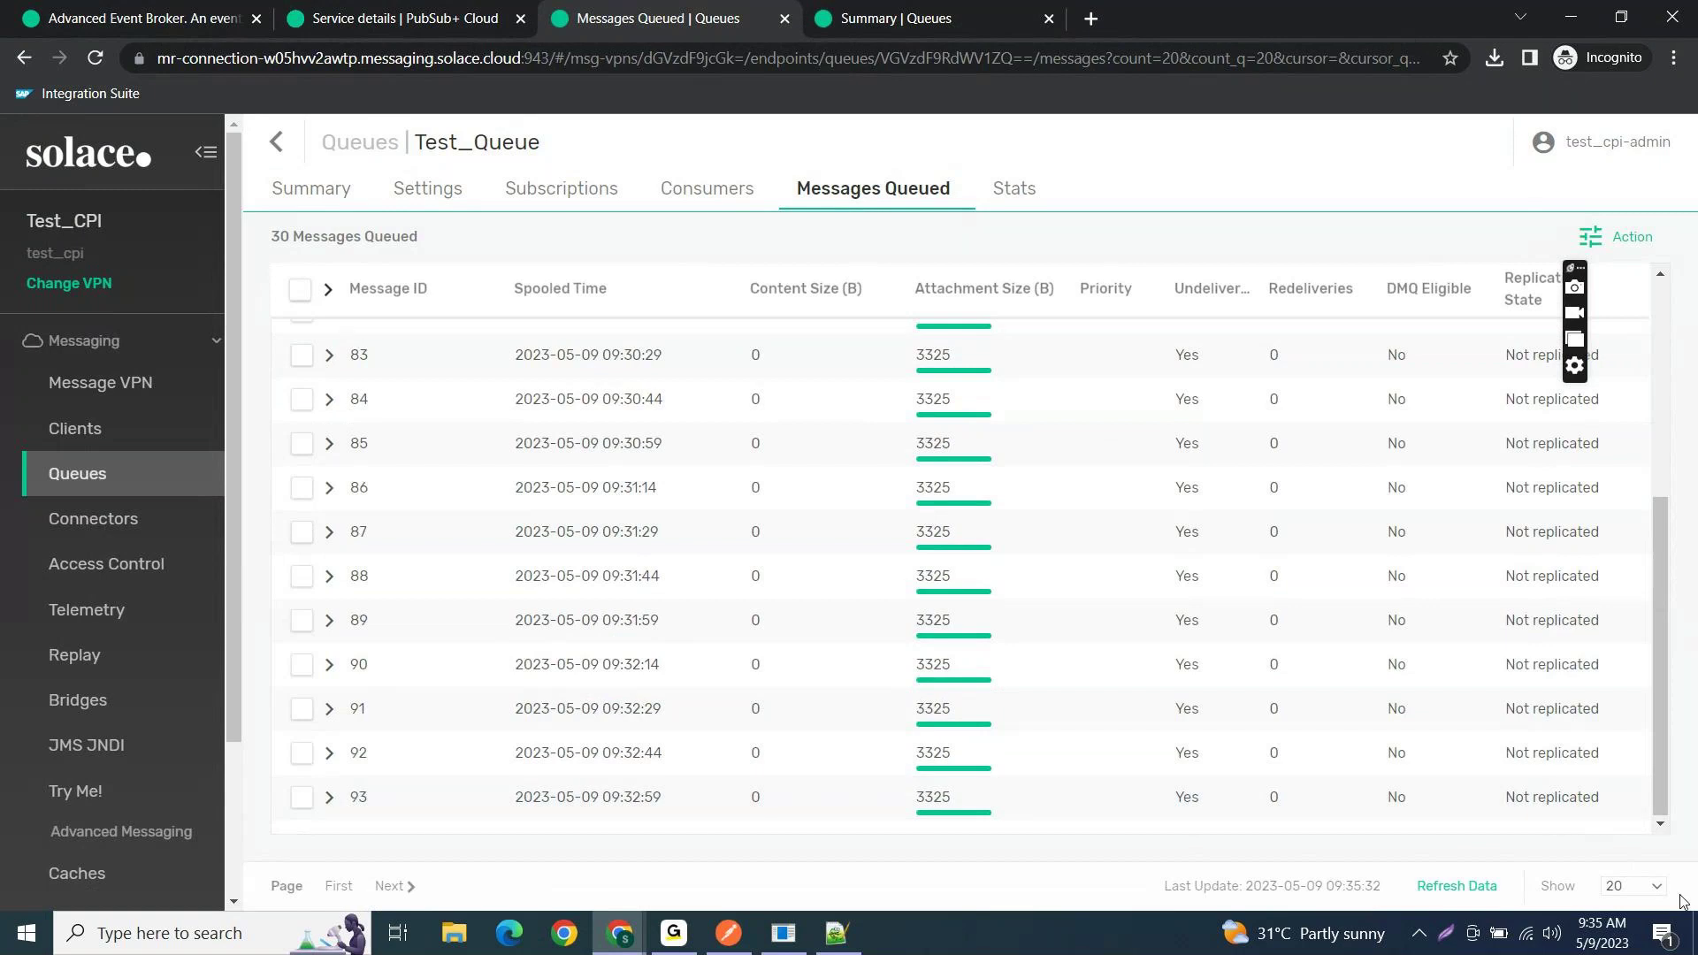
pyautogui.click(1651, 887)
pyautogui.click(1645, 887)
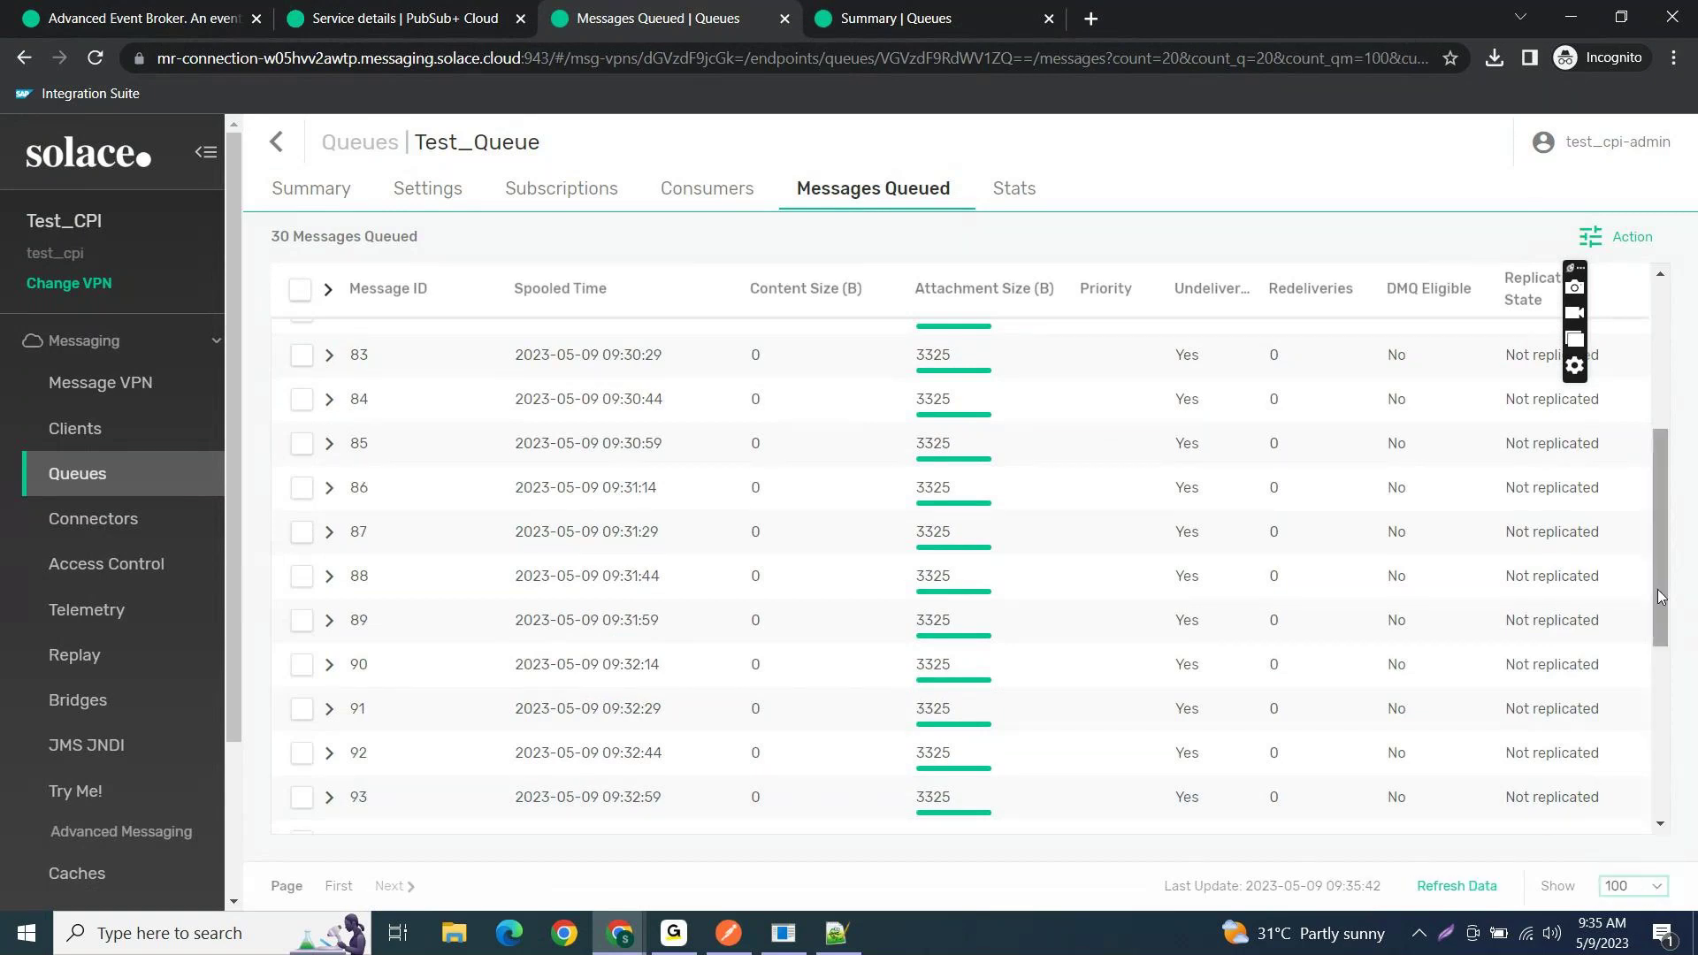
pyautogui.moveTo(1657, 589); pyautogui.dragTo(1650, 739)
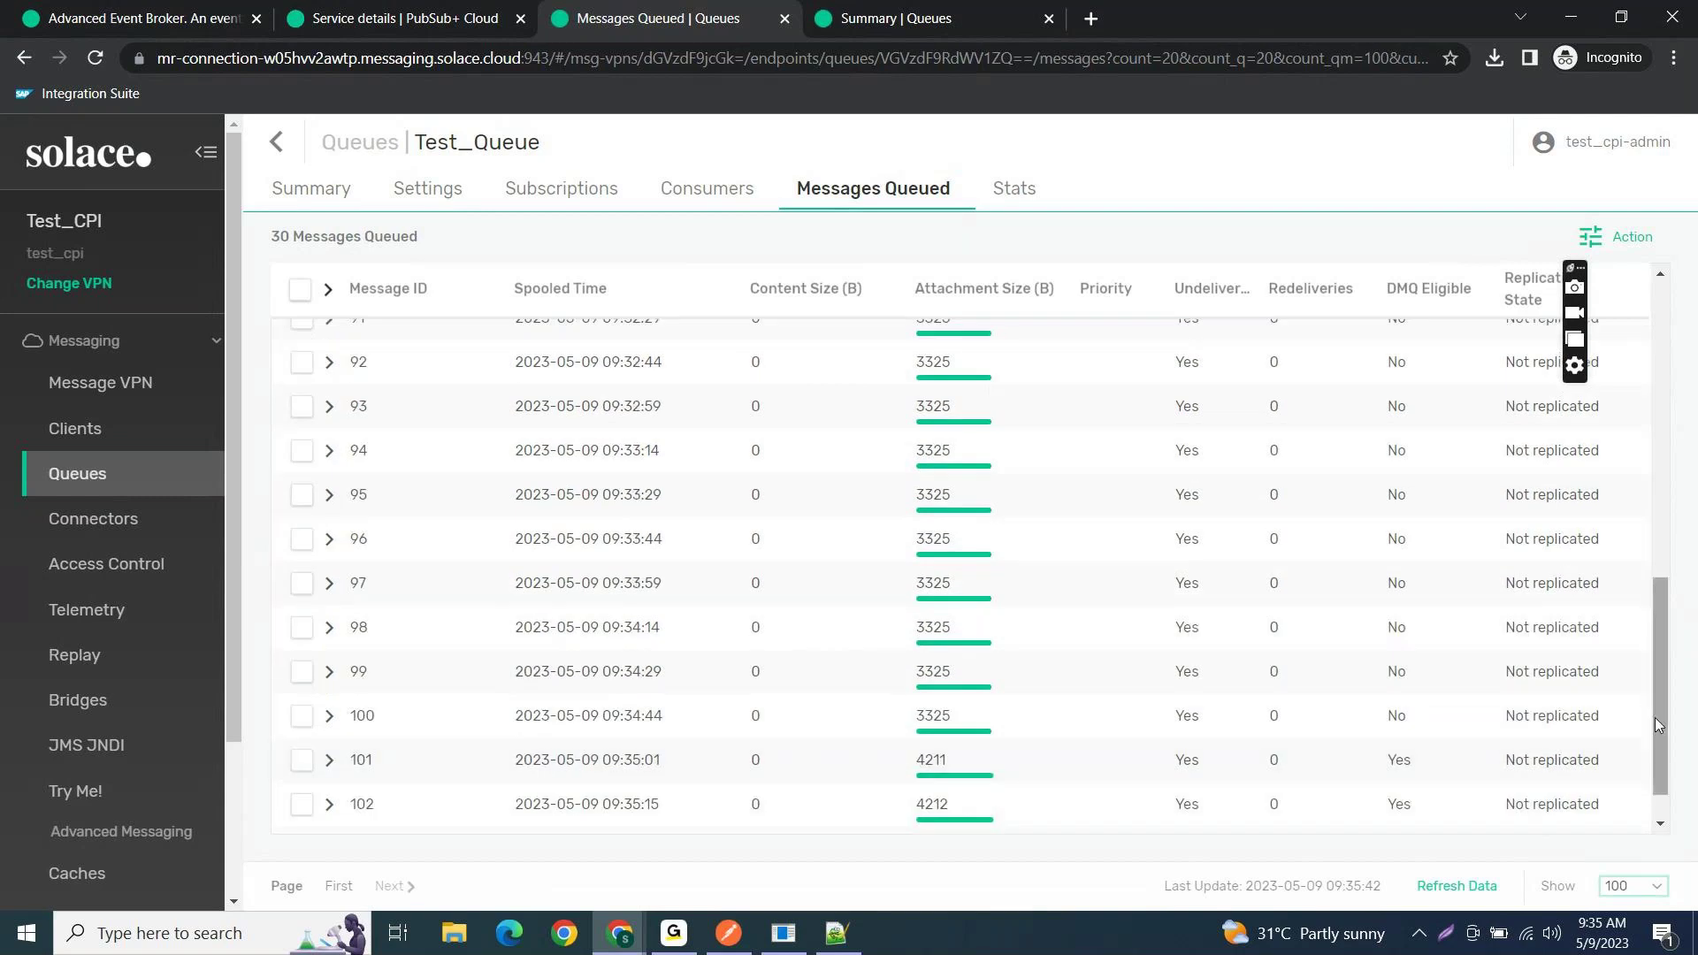
pyautogui.scroll(-1, 1665, 723)
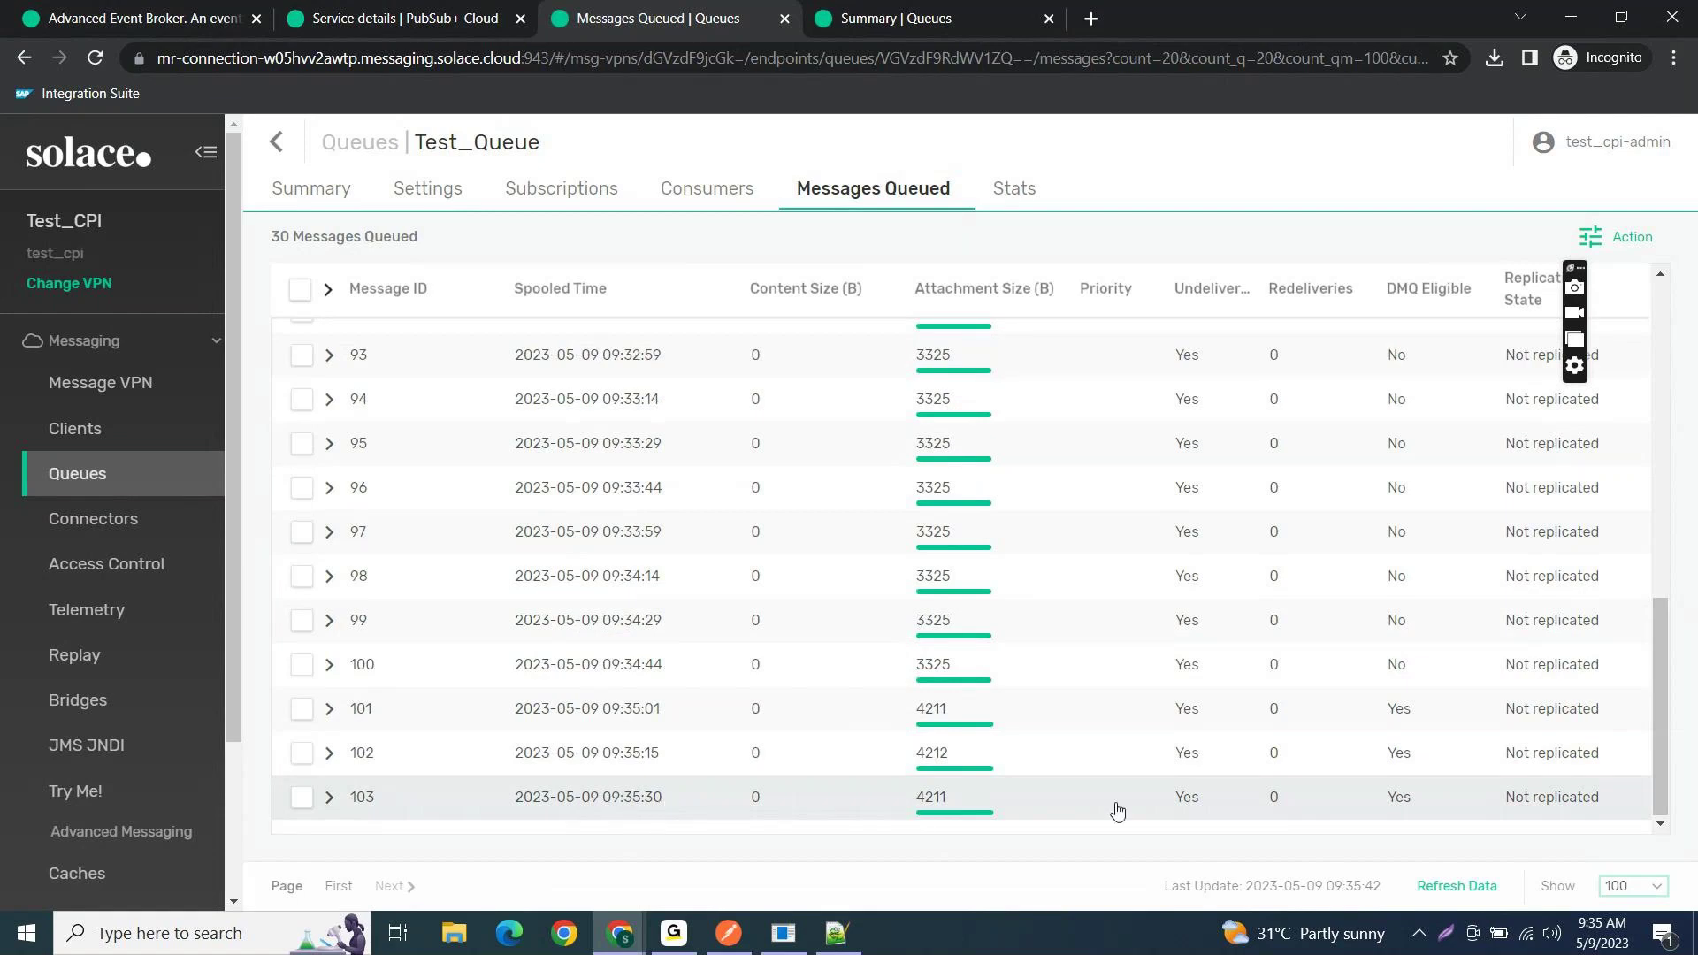
# - Expand message 103 and inspect its replication group value
pyautogui.click(325, 796)
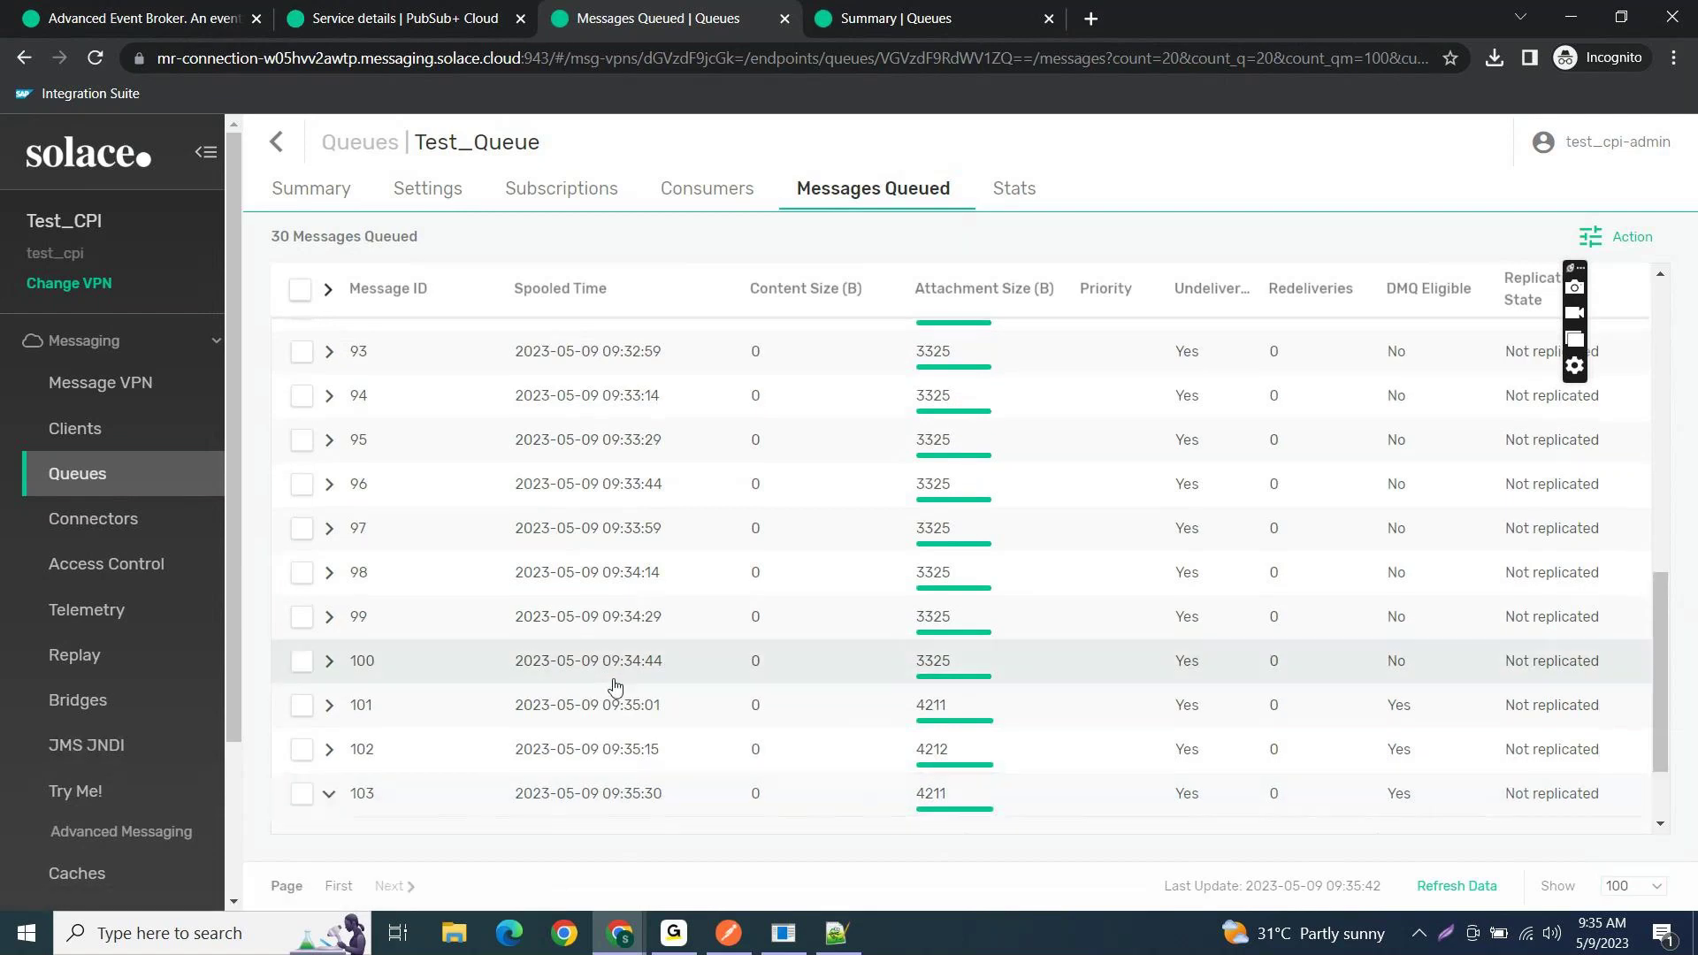
pyautogui.scroll(-2, 615, 688)
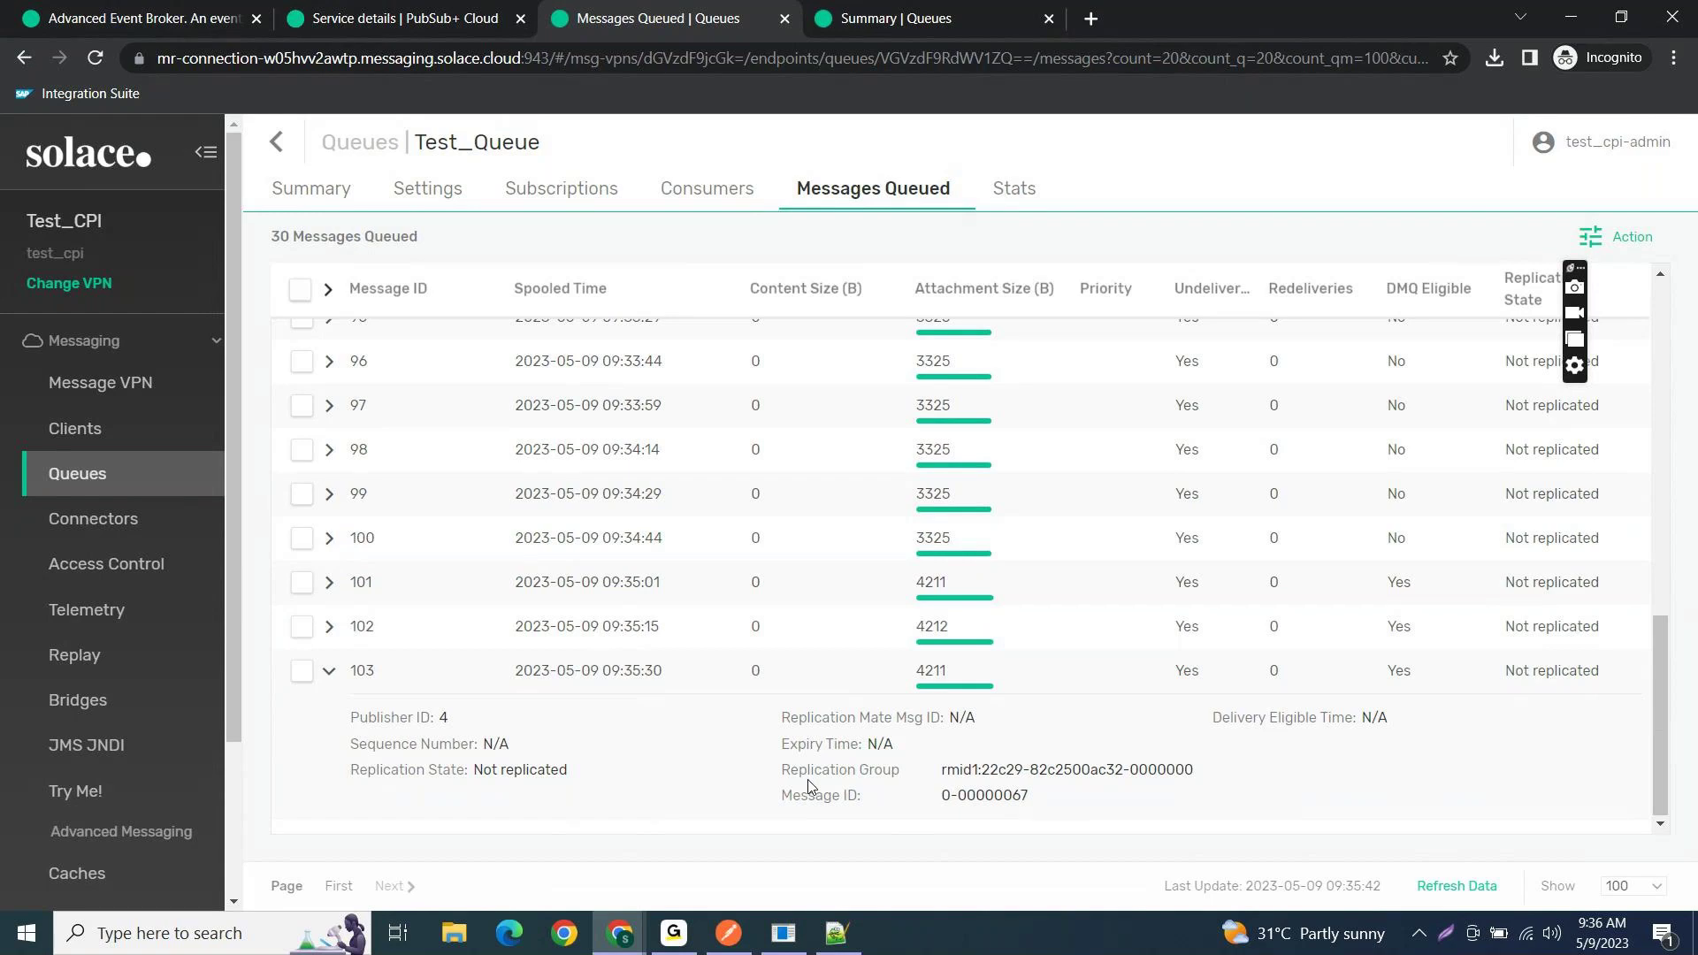
pyautogui.moveTo(809, 786); pyautogui.dragTo(1193, 768)
pyautogui.click(1165, 767)
pyautogui.moveTo(936, 765); pyautogui.dragTo(1208, 774)
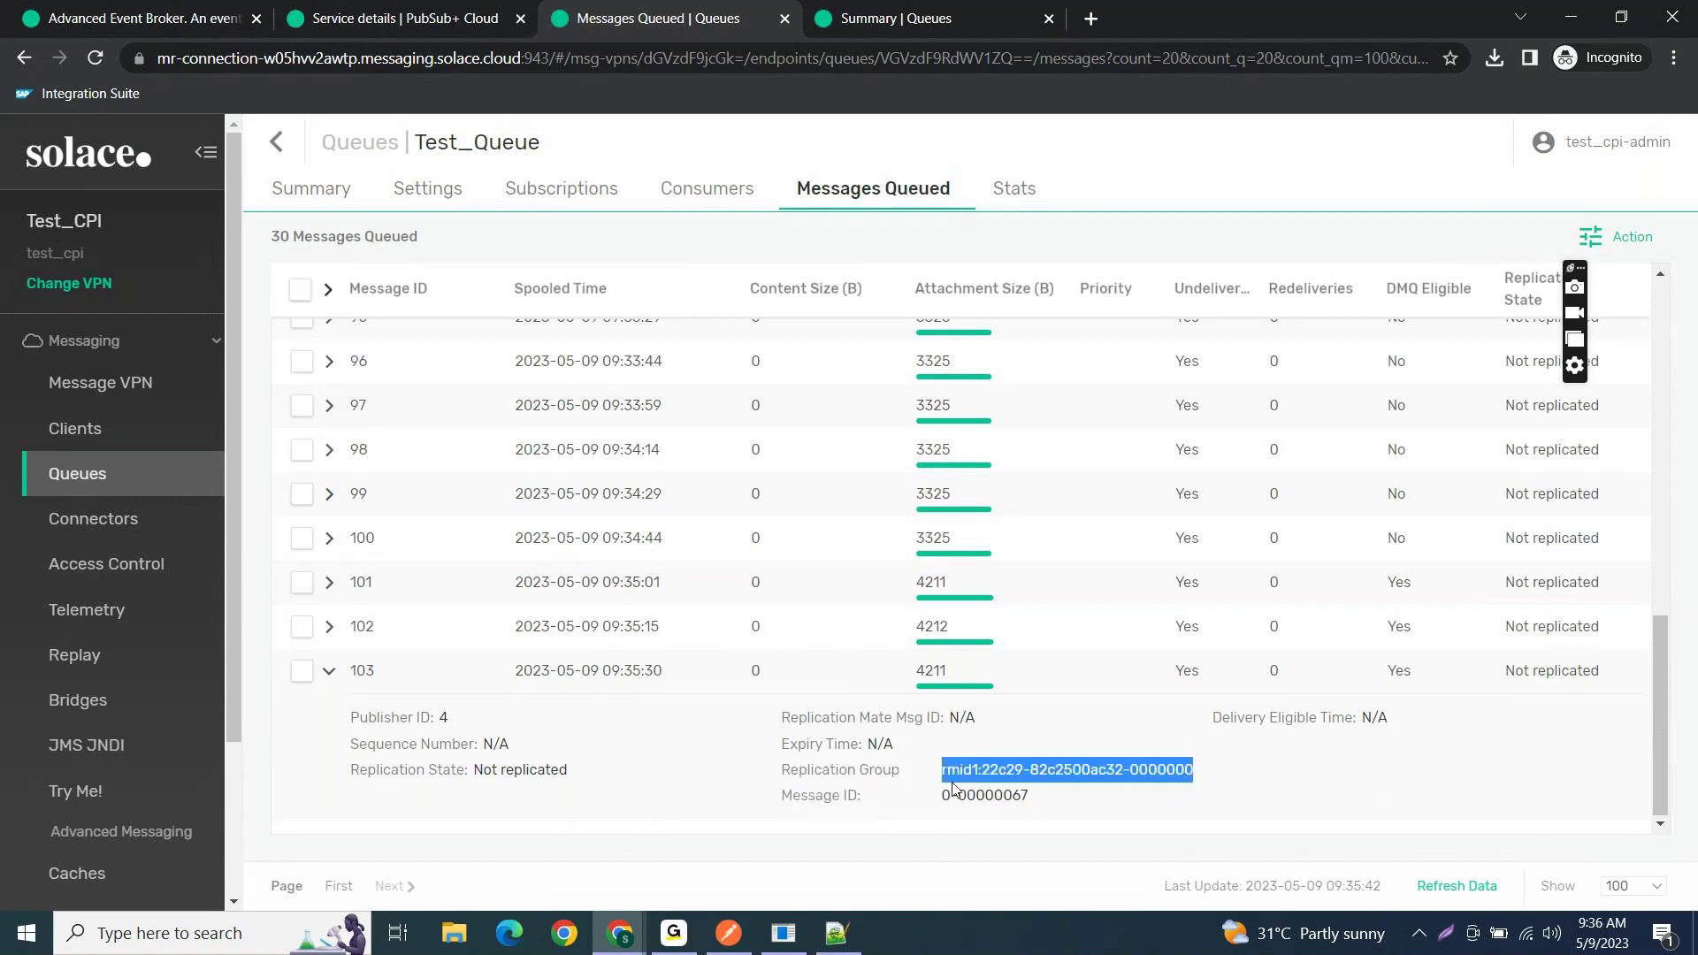
pyautogui.click(988, 778)
pyautogui.scroll(10, 972, 699)
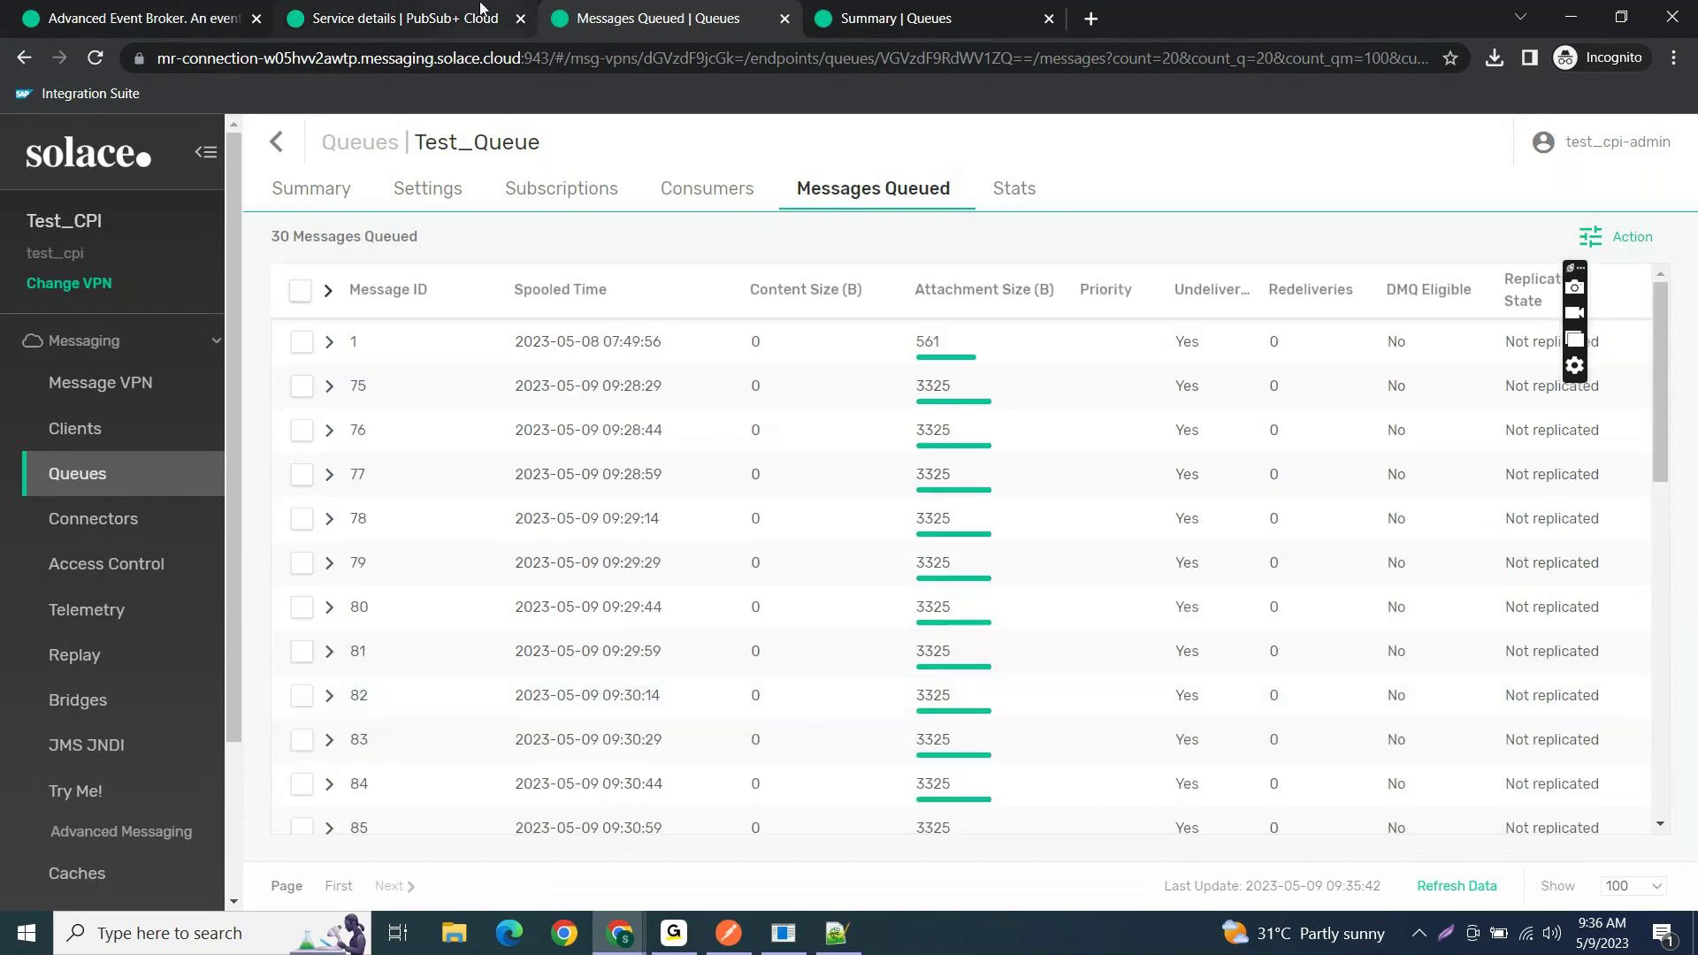
# - Enlarge the properties panel and select the Solace host name on the AMQP Connection tab
pyautogui.click(1579, 13)
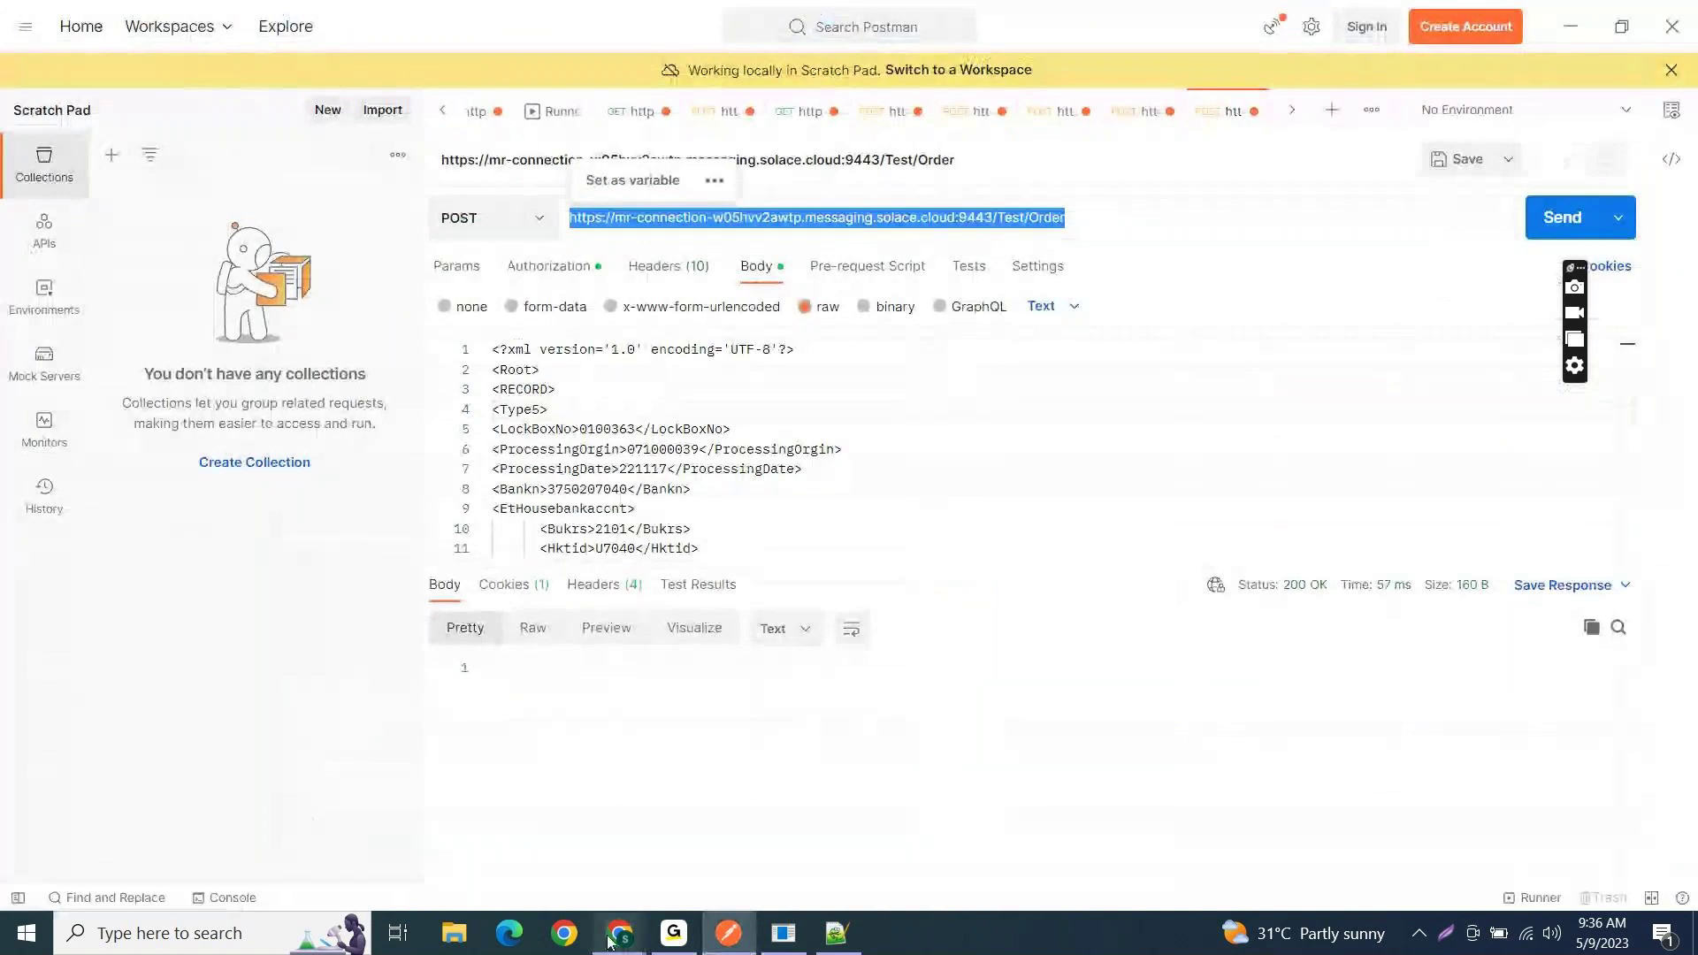
pyautogui.moveTo(610, 942)
pyautogui.click(478, 840)
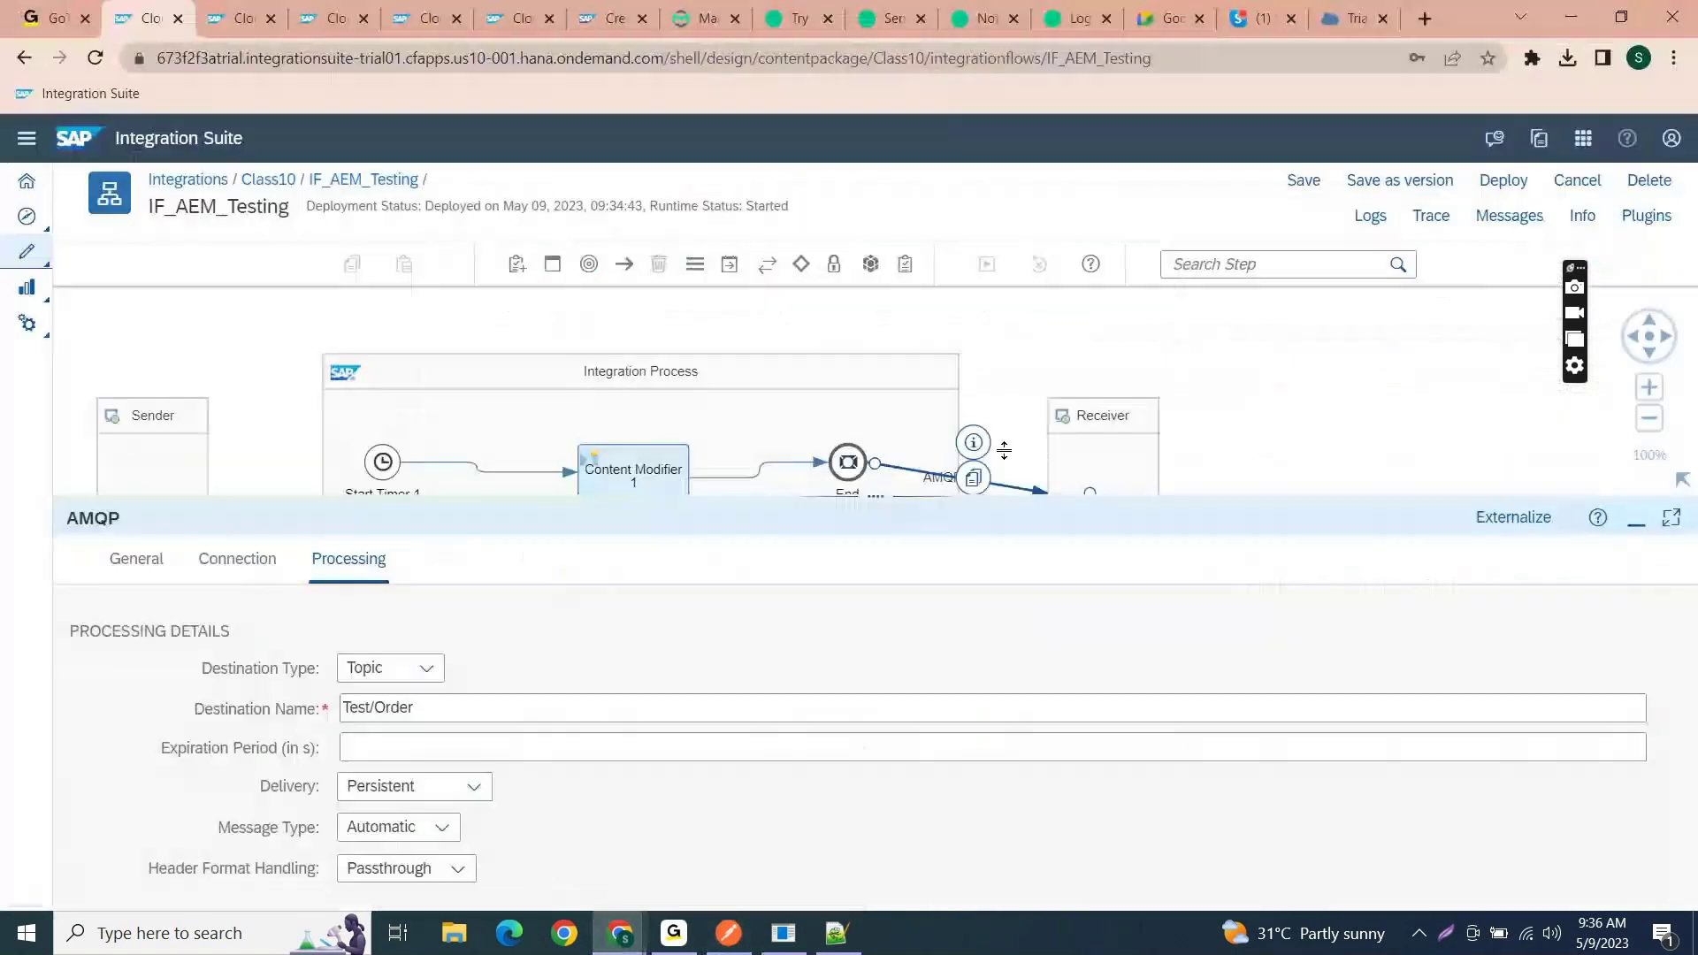
pyautogui.moveTo(879, 497); pyautogui.dragTo(876, 659)
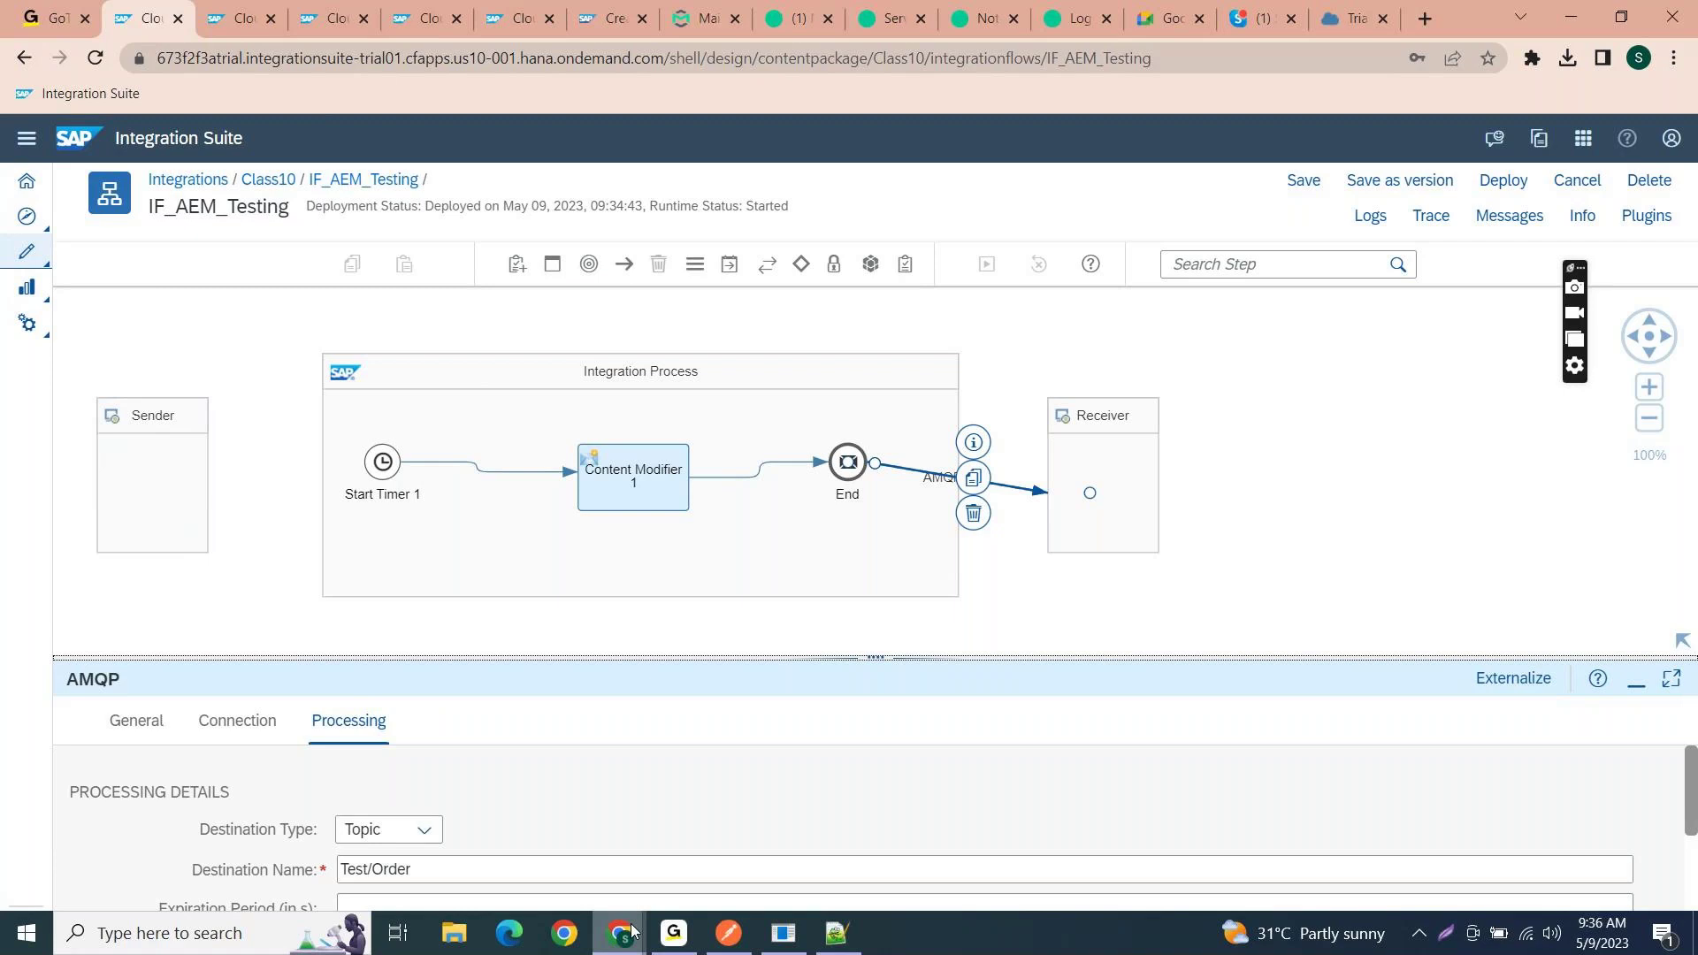
pyautogui.moveTo(620, 933)
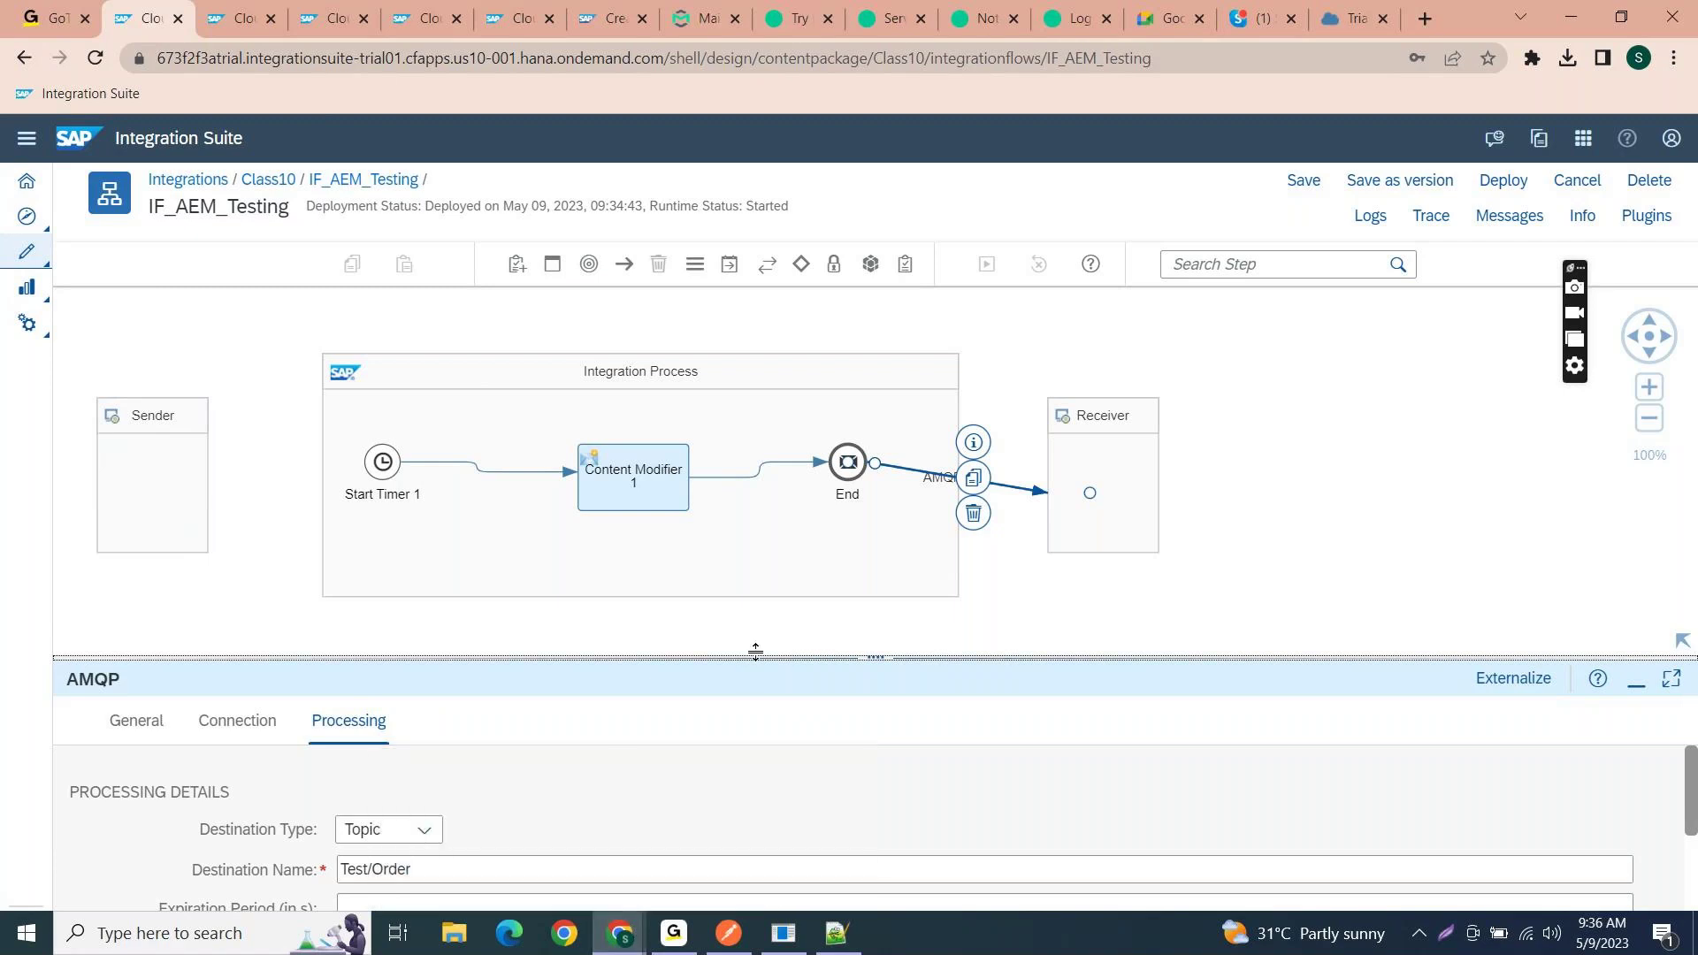
pyautogui.moveTo(751, 659); pyautogui.dragTo(788, 417)
pyautogui.click(236, 485)
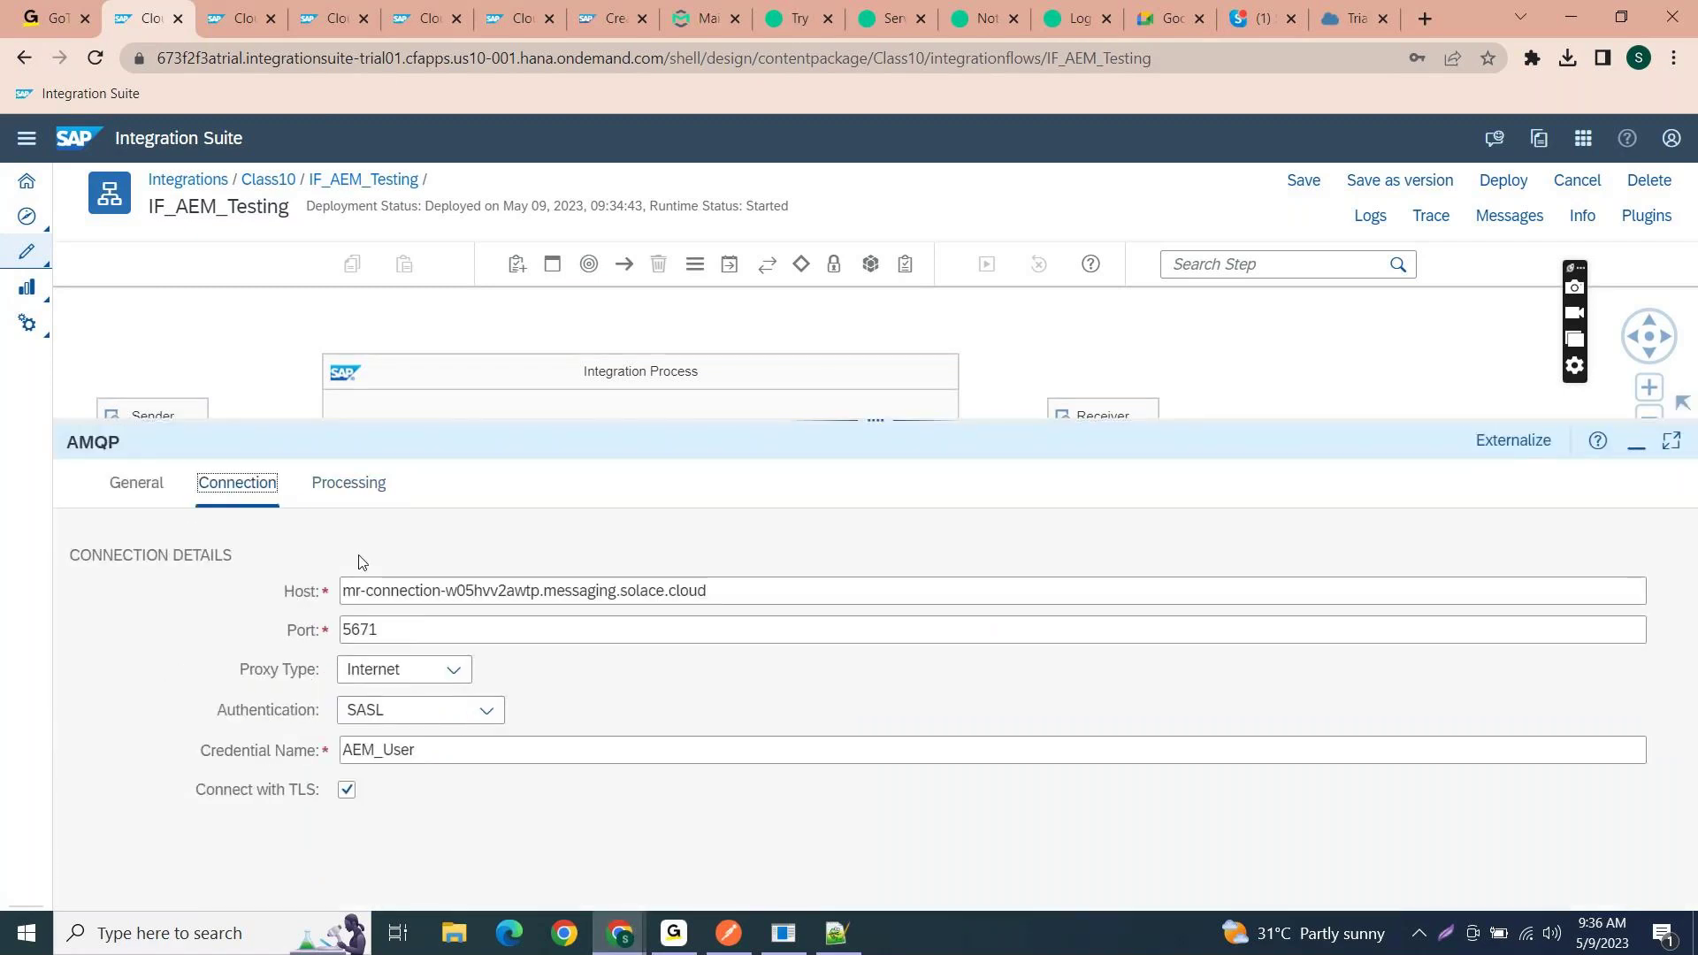
pyautogui.click(725, 588)
pyautogui.moveTo(737, 582); pyautogui.dragTo(337, 553)
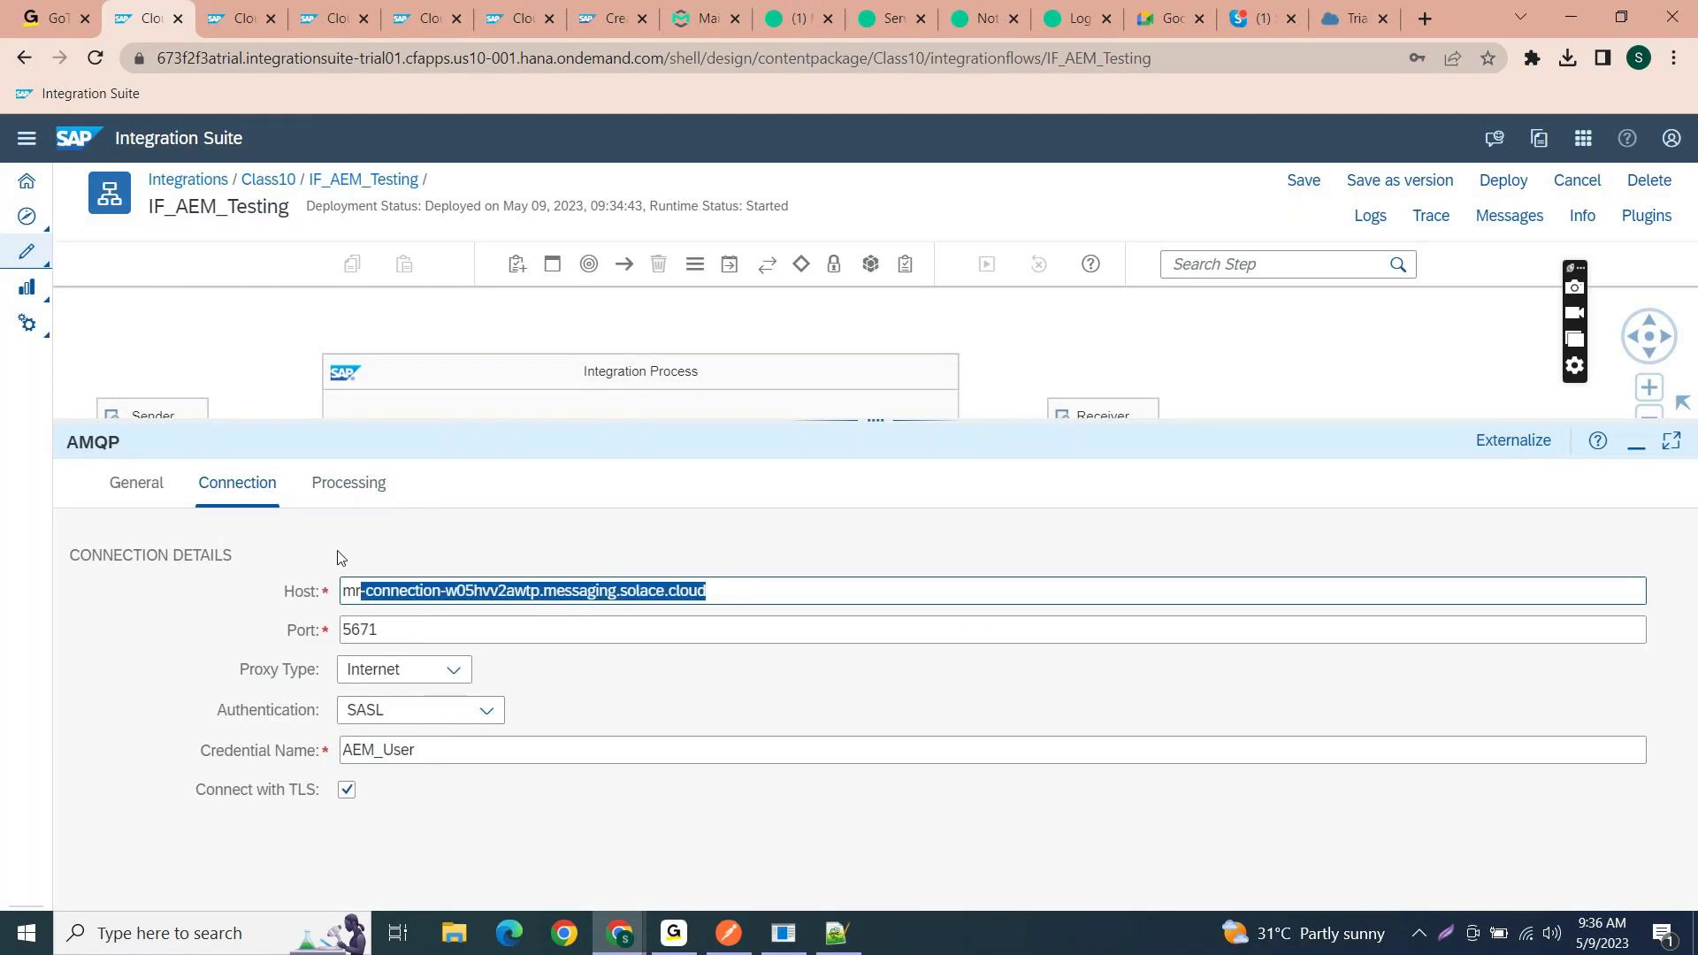
# - Open the AMQP form under Monitor Overview > Connectivity Tests and focus its Host field
pyautogui.click(257, 16)
pyautogui.click(111, 185)
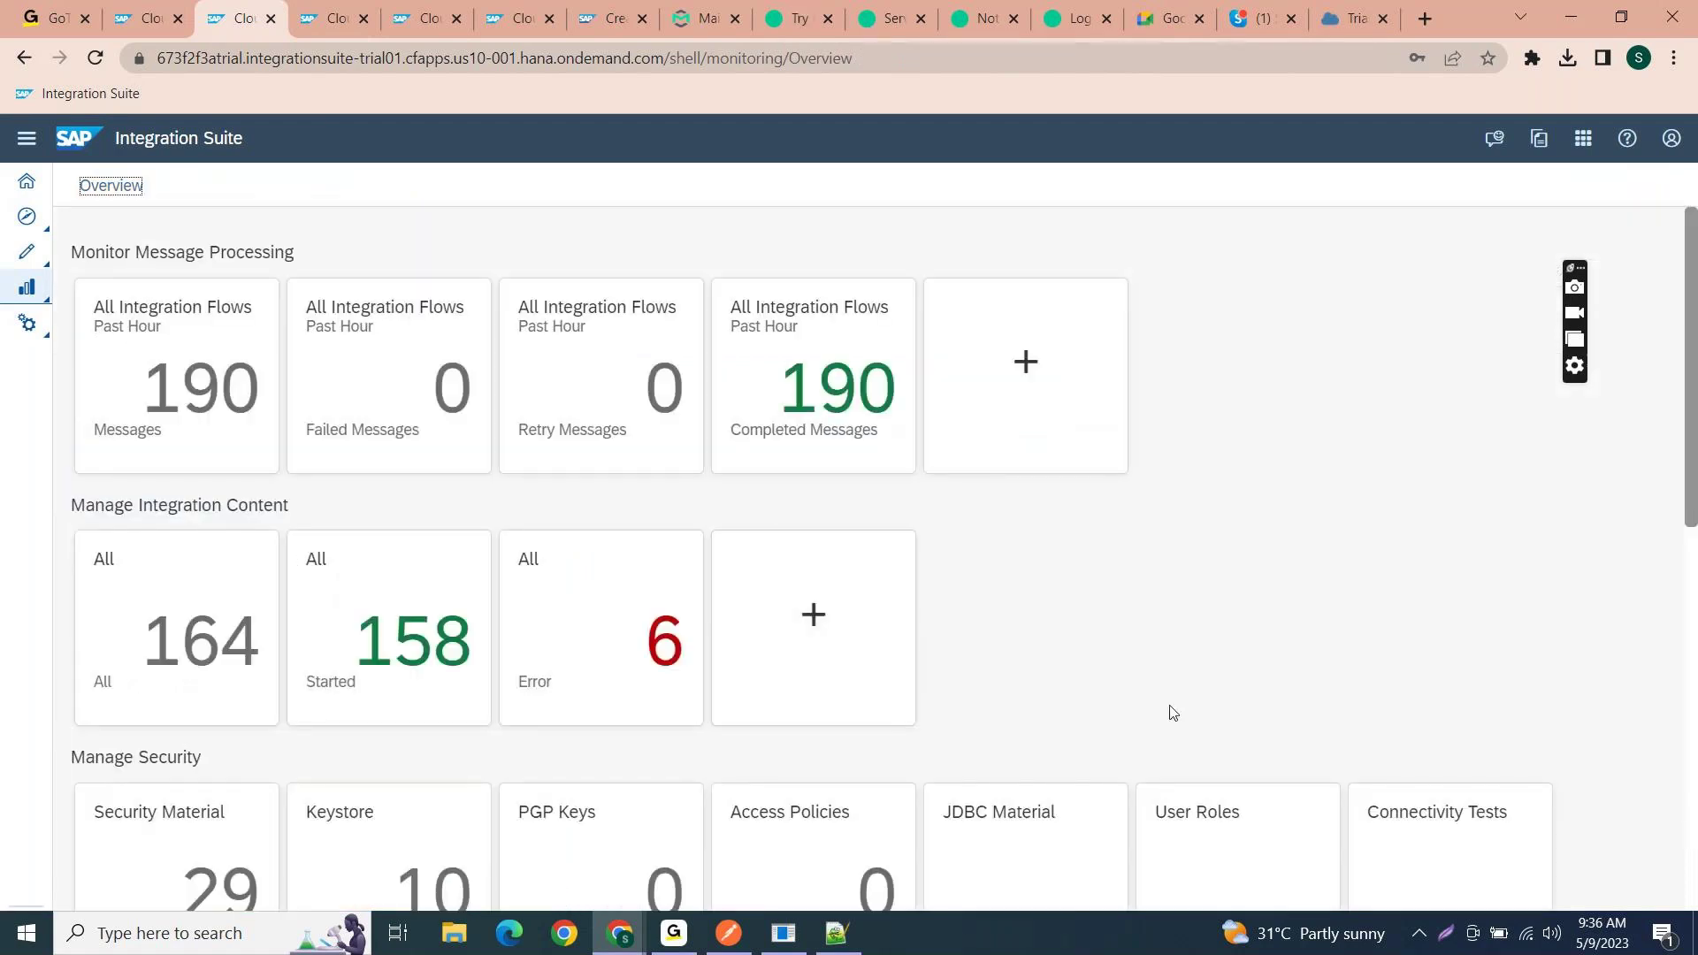
pyautogui.scroll(-4, 1171, 708)
pyautogui.click(1462, 550)
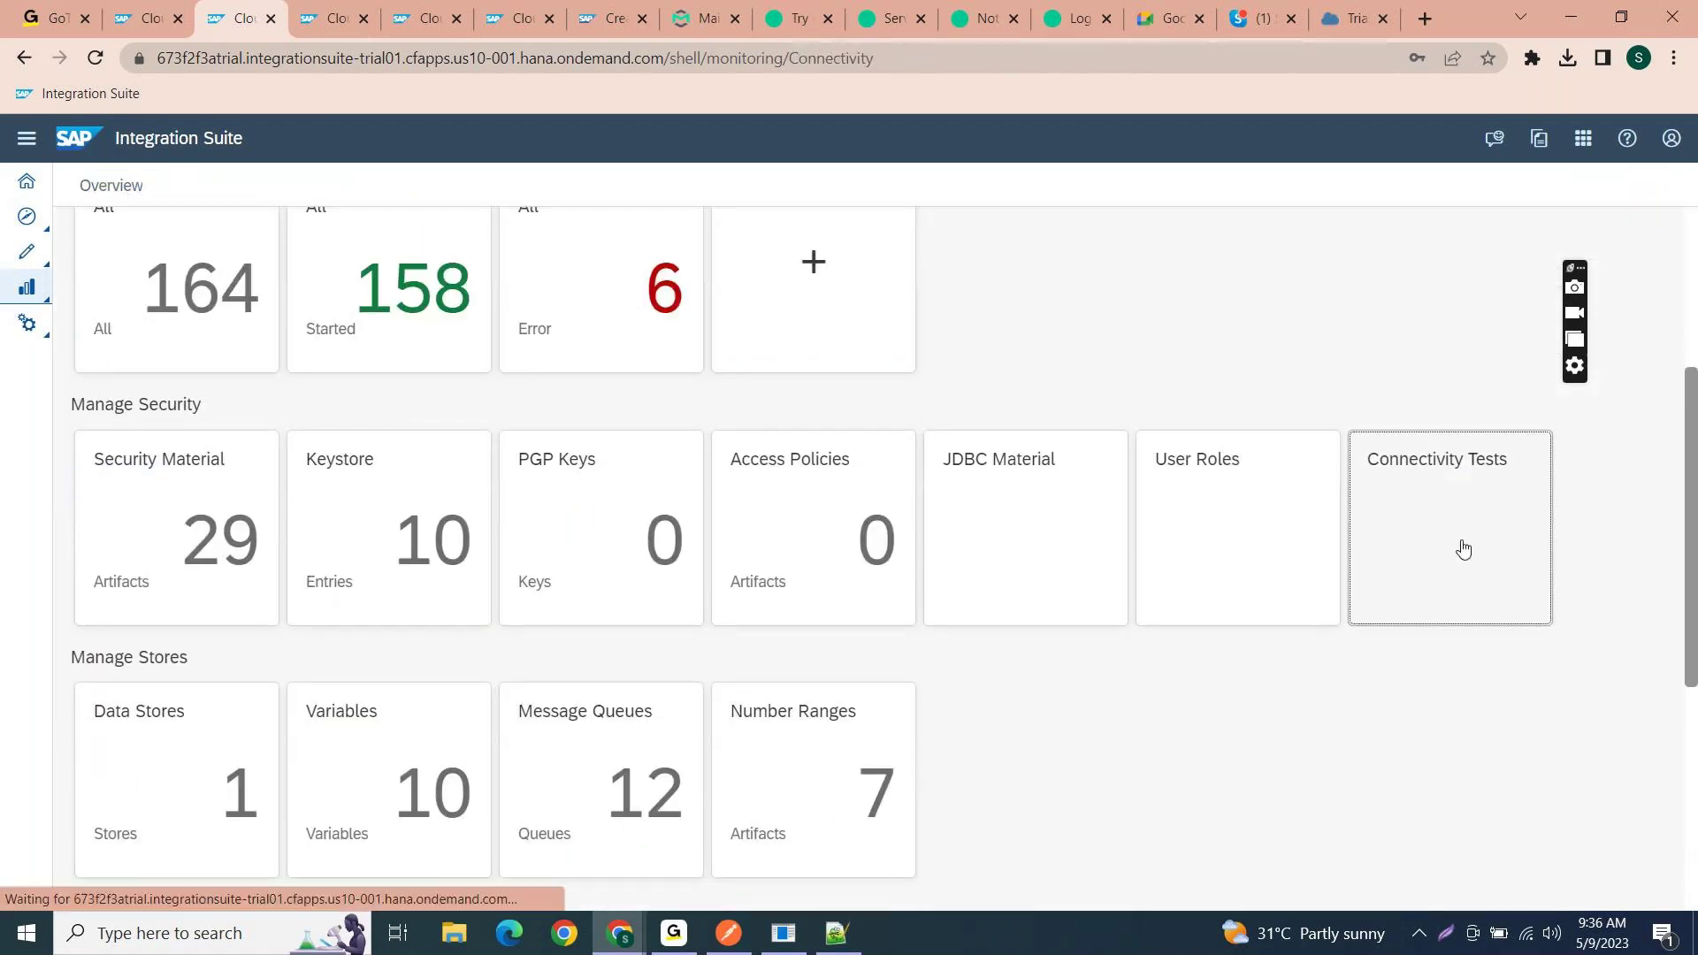
pyautogui.click(164, 17)
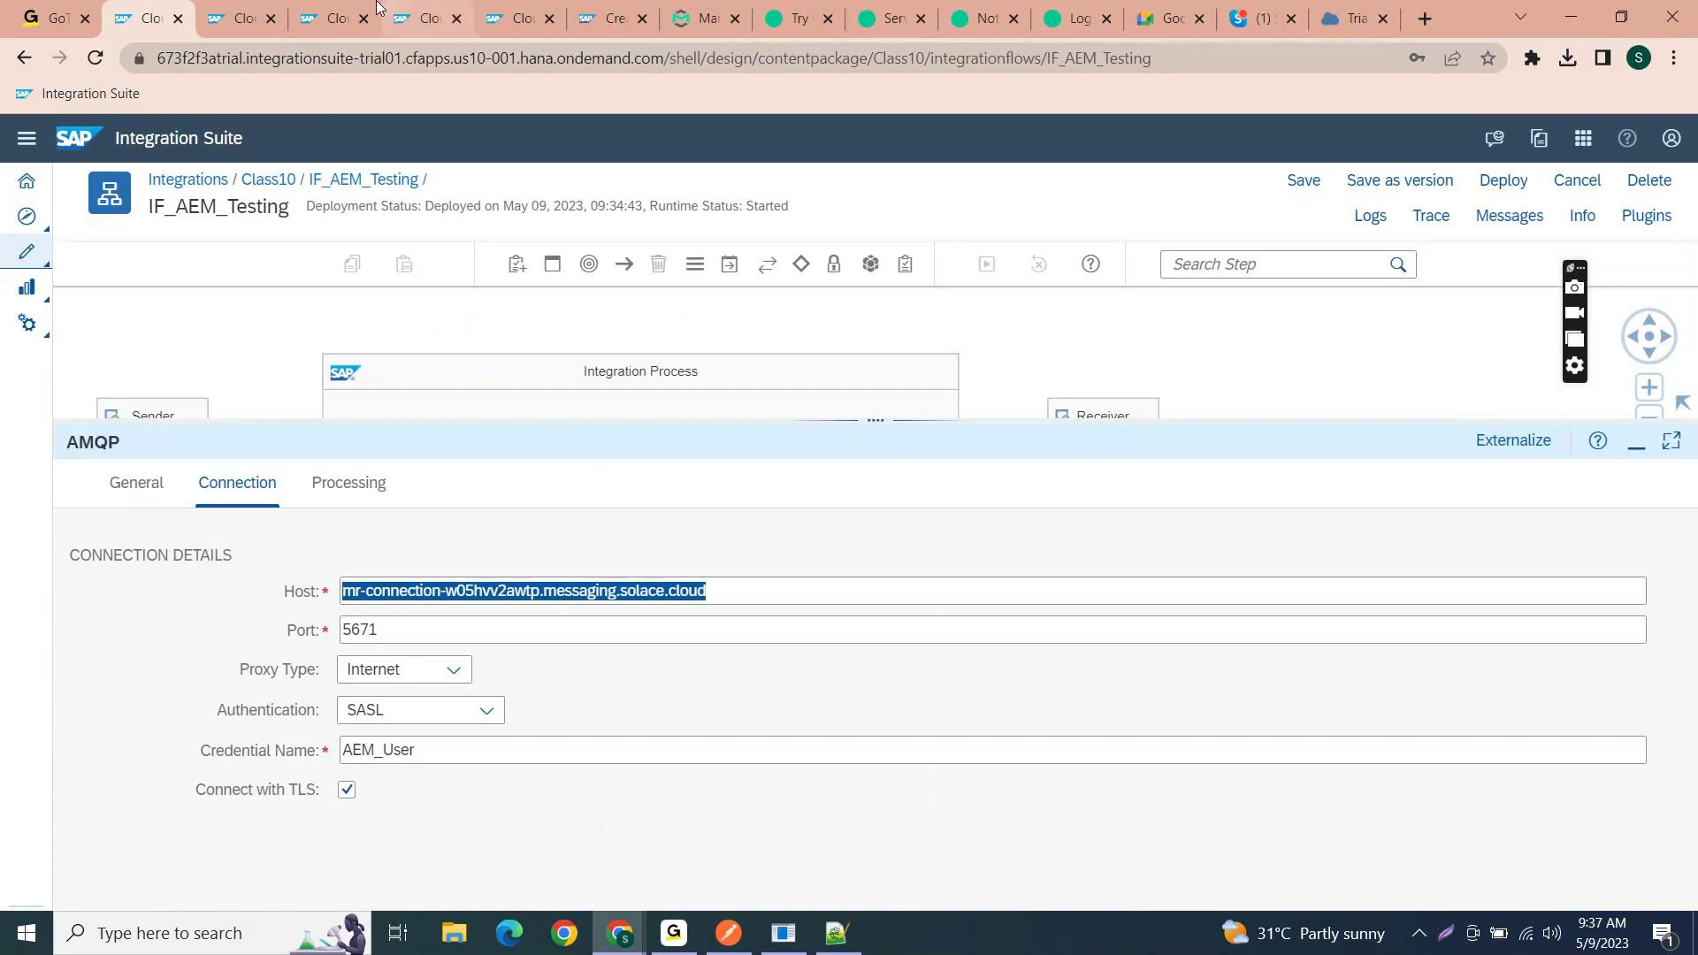
pyautogui.click(242, 11)
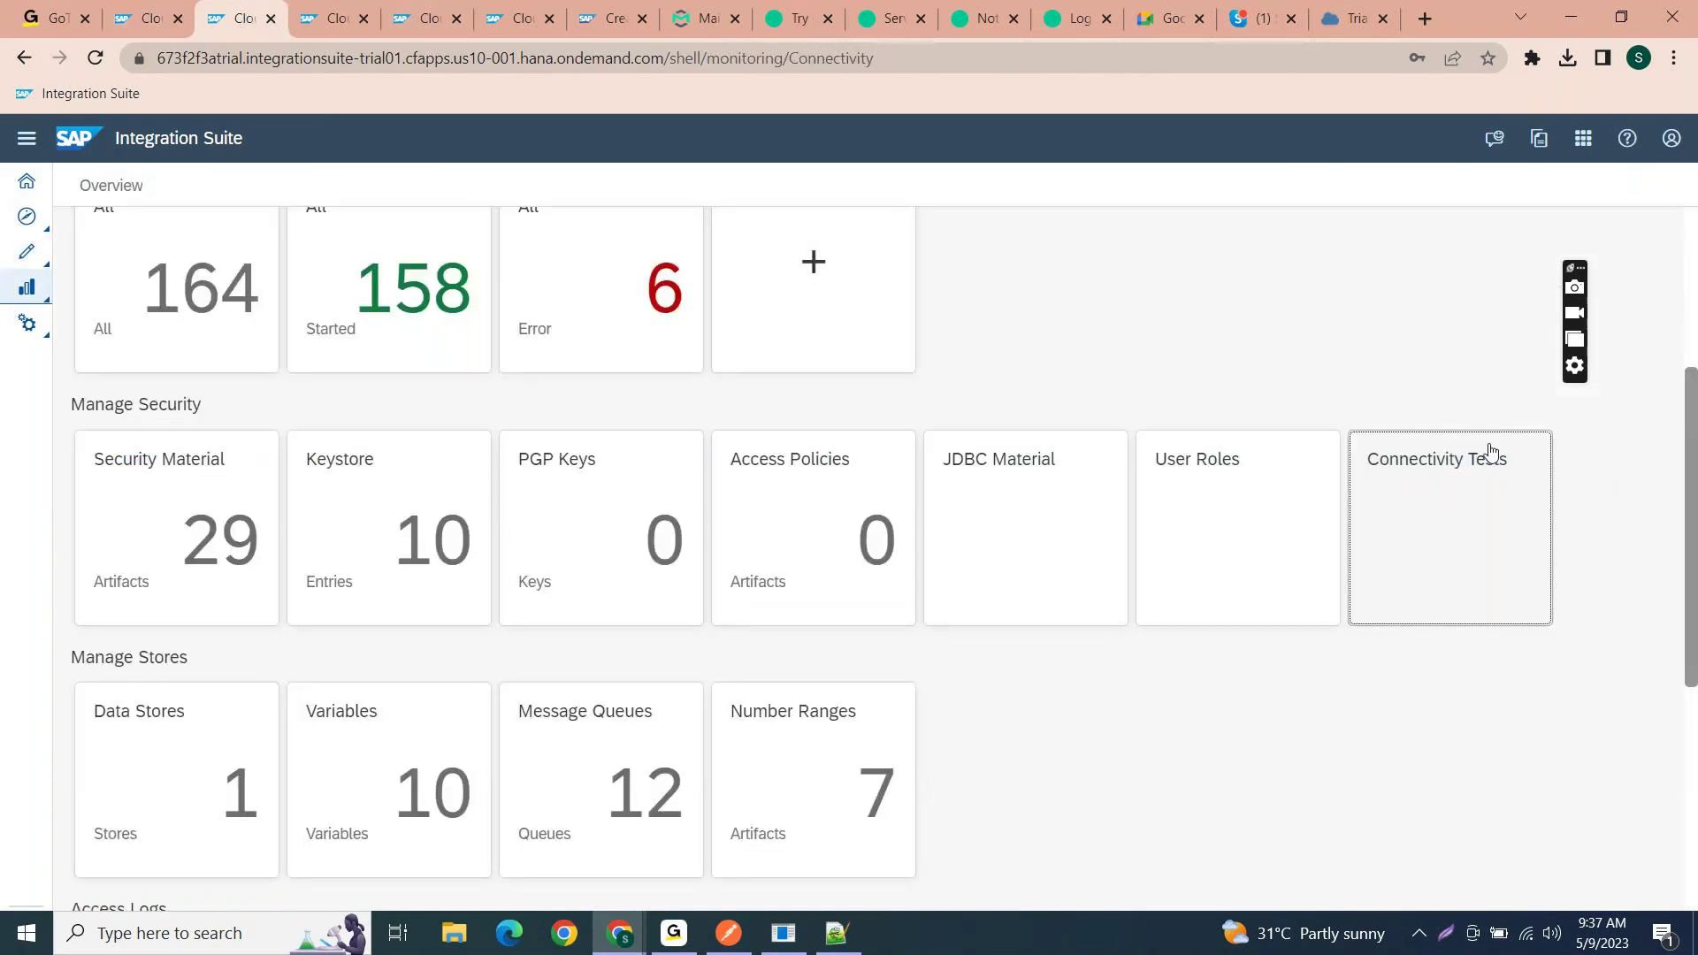
pyautogui.click(1463, 505)
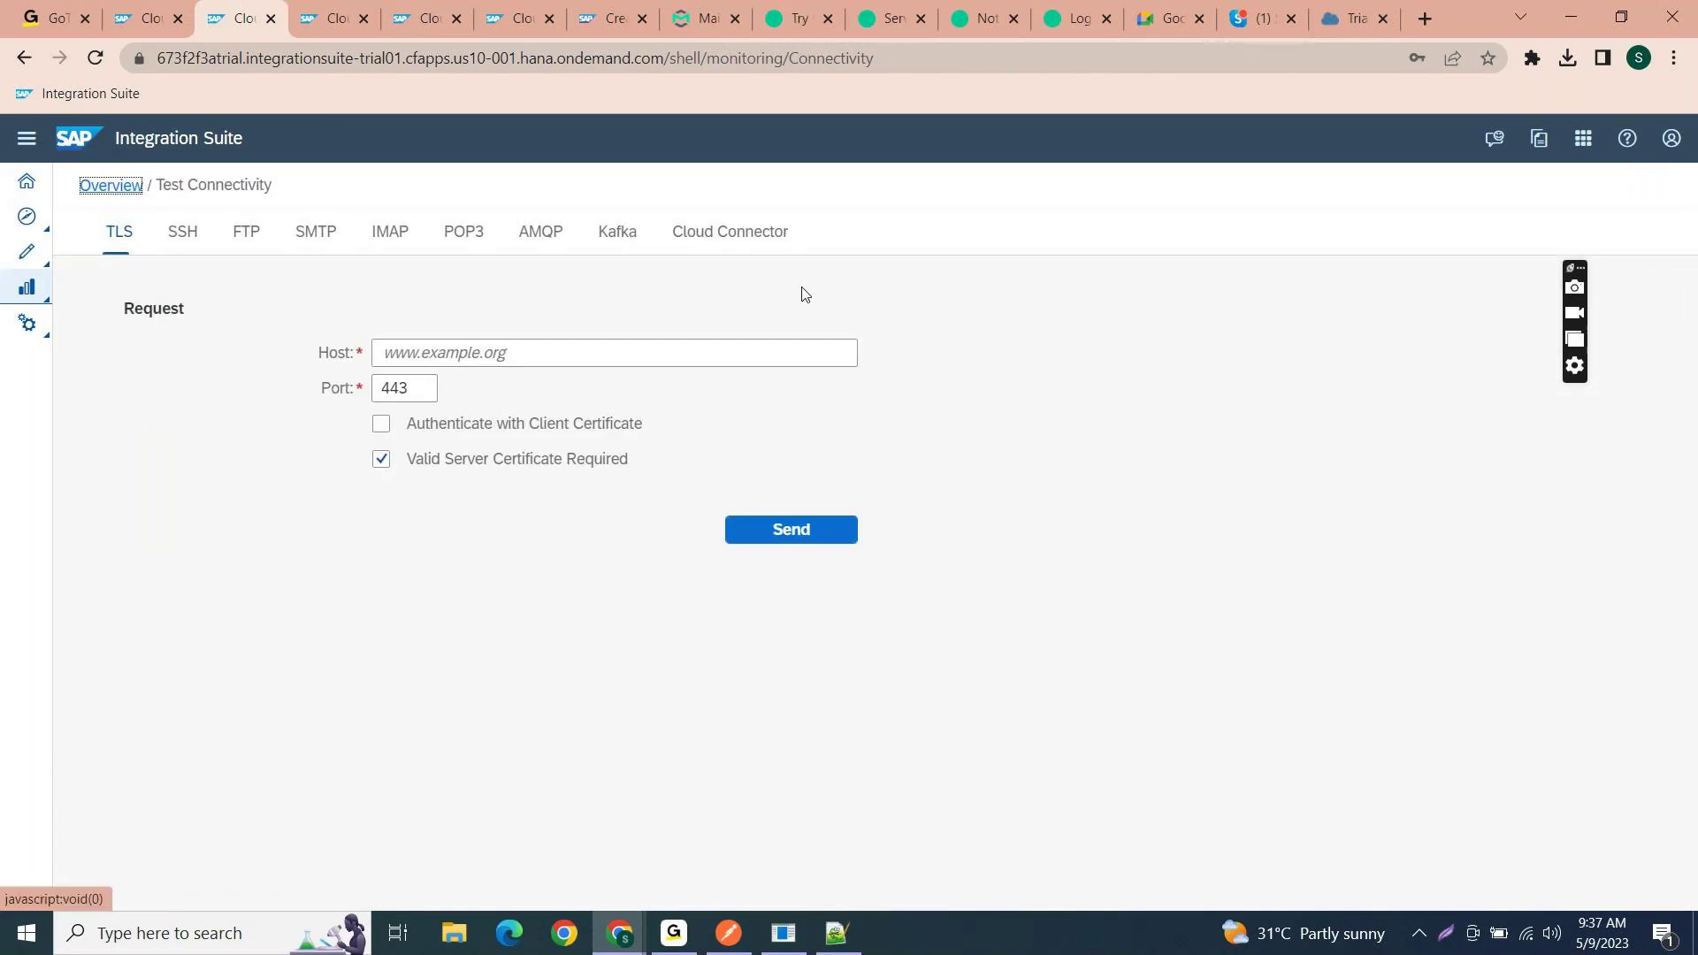
pyautogui.click(524, 232)
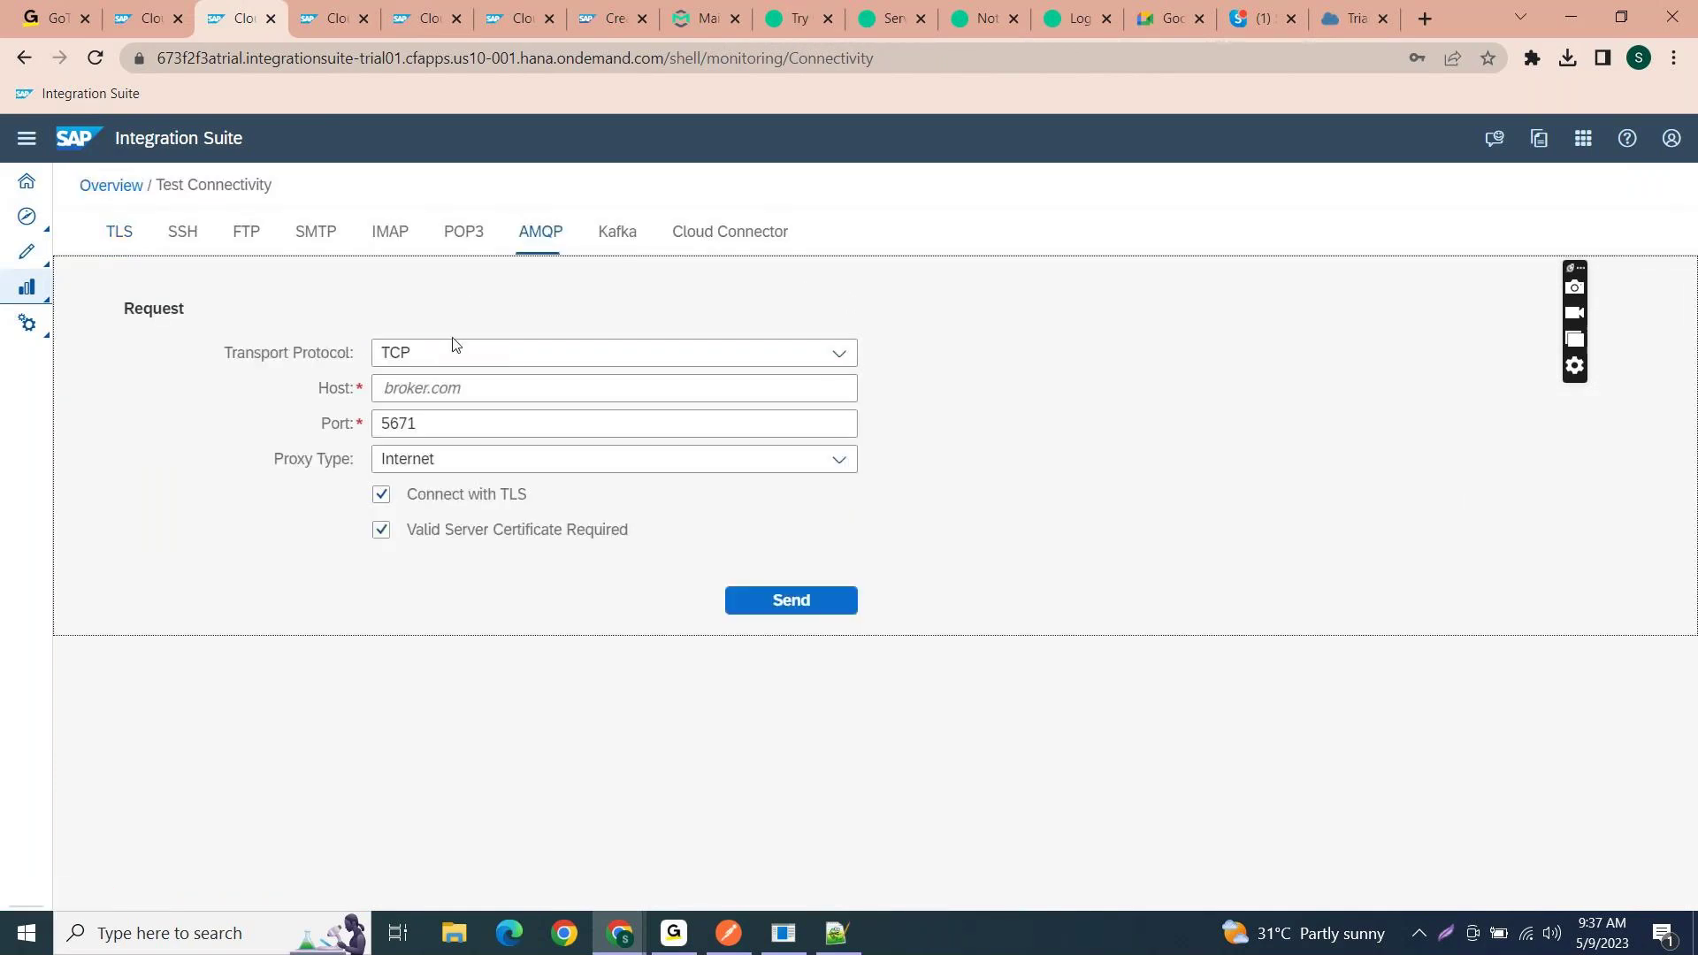
pyautogui.click(440, 390)
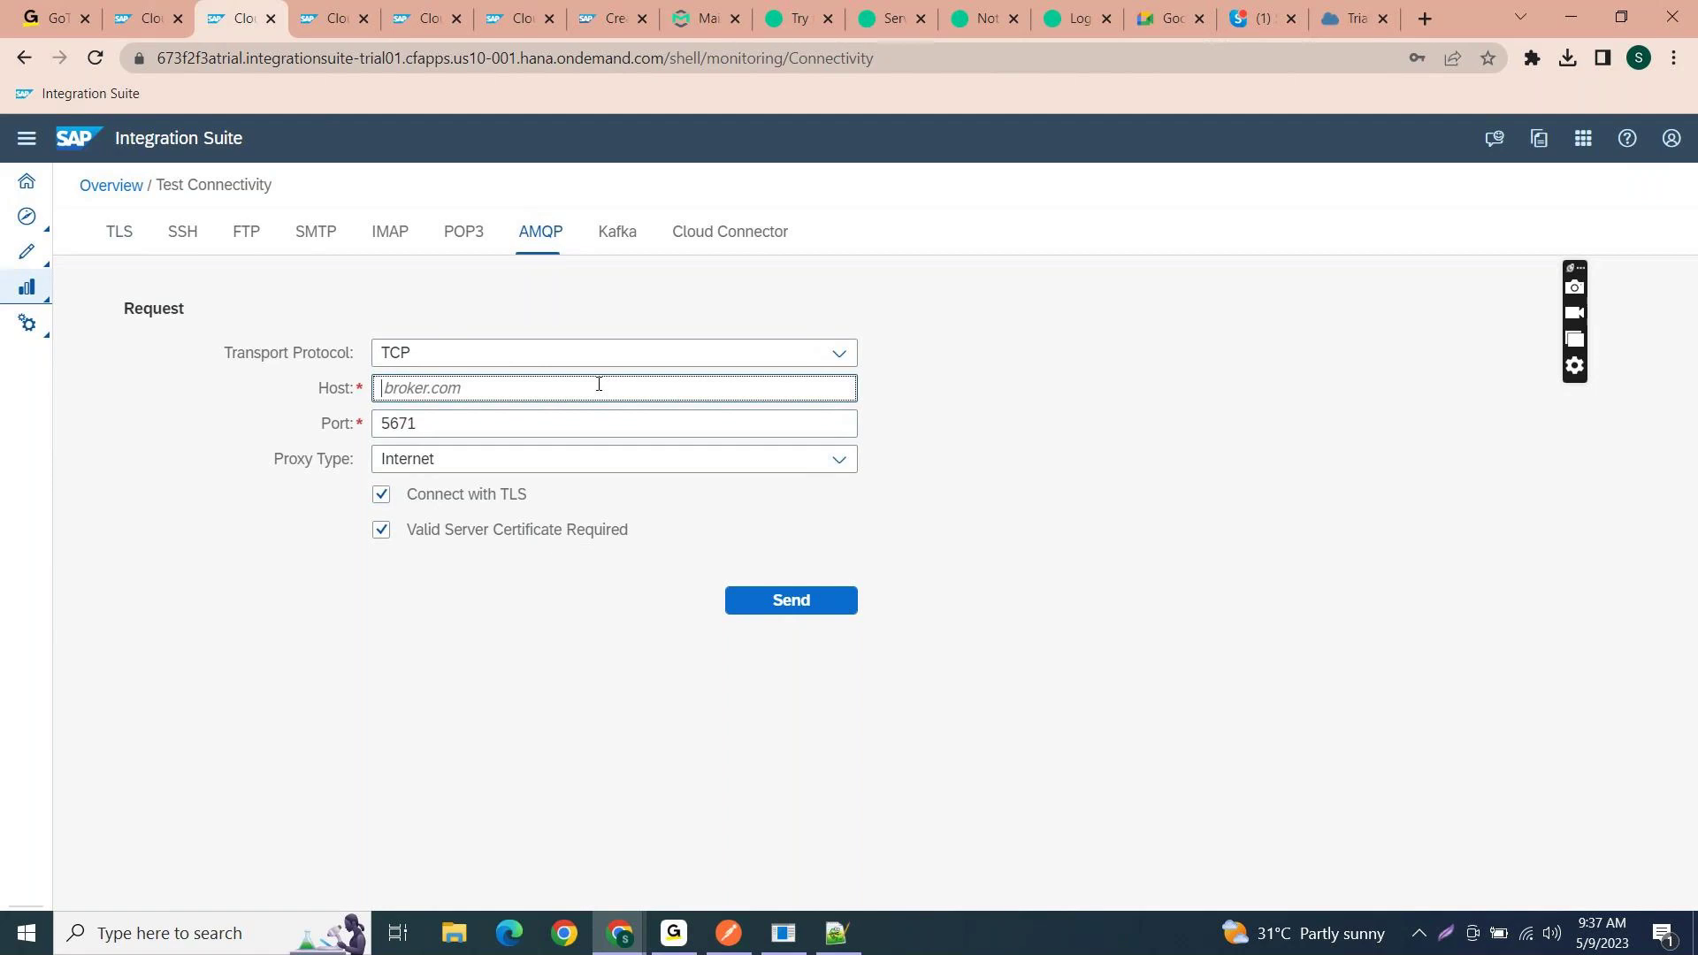
pyautogui.click(174, 15)
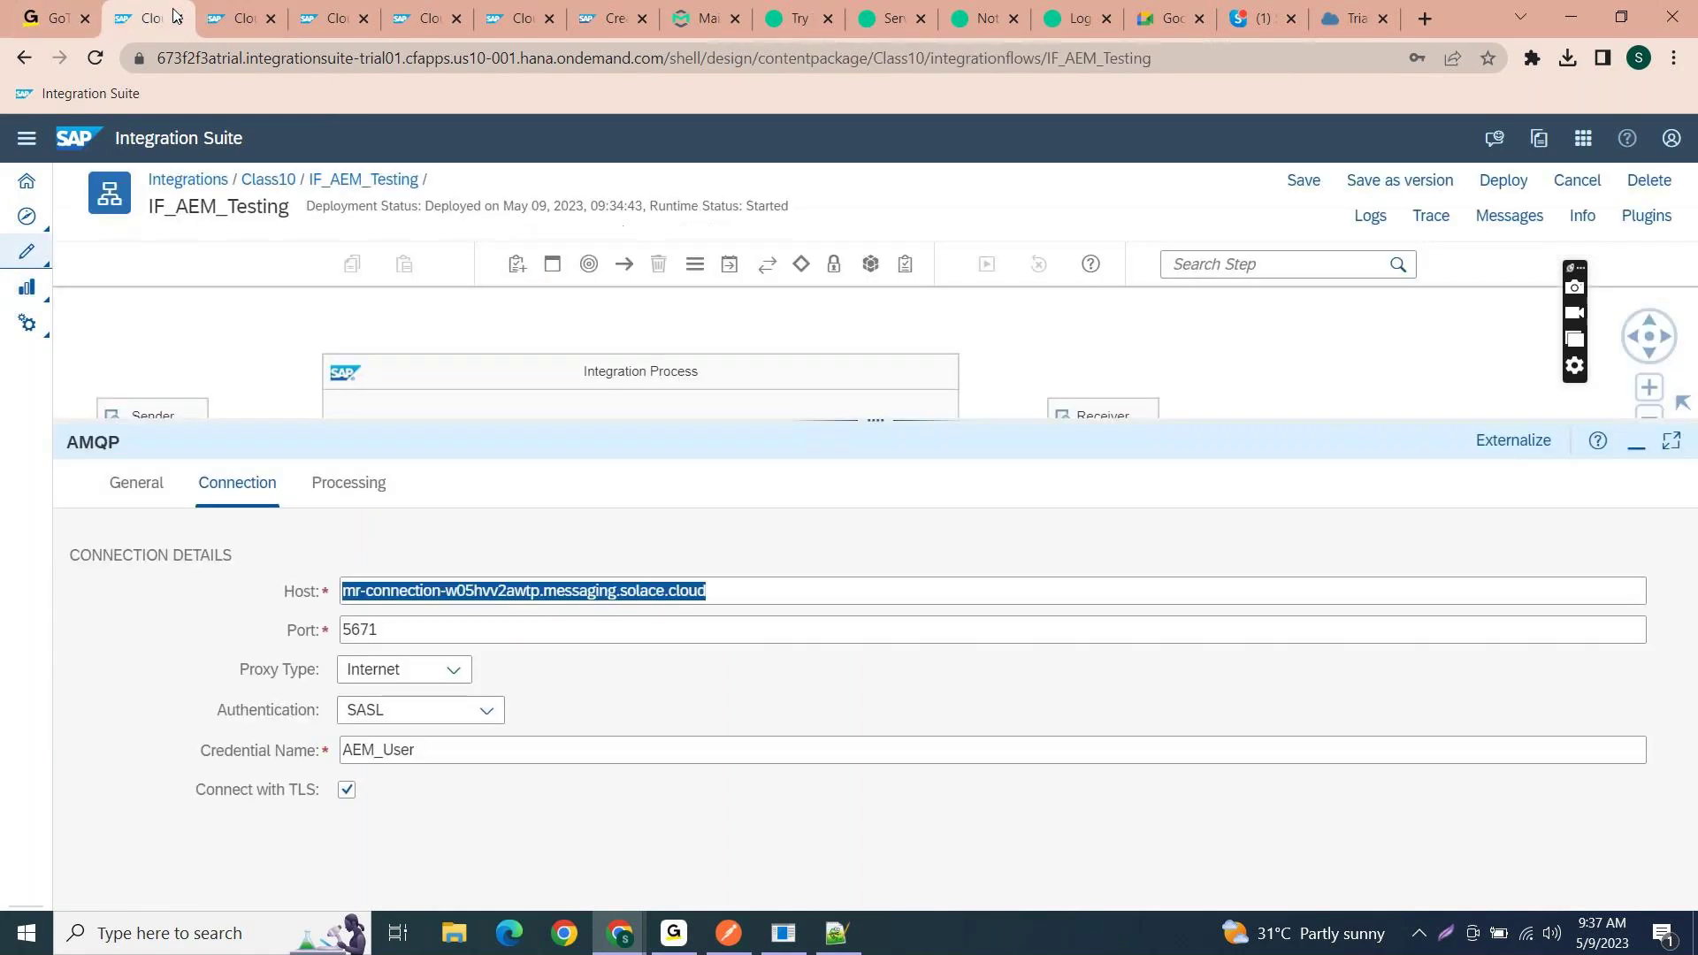
# - Paste the Solace host into the AMQP connectivity test and run it against port 5671
pyautogui.click(625, 592)
pyautogui.moveTo(712, 591); pyautogui.dragTo(0, 592)
pyautogui.hotkey('ctrl', 'c')
pyautogui.hotkey('ctrl', 'Tab')
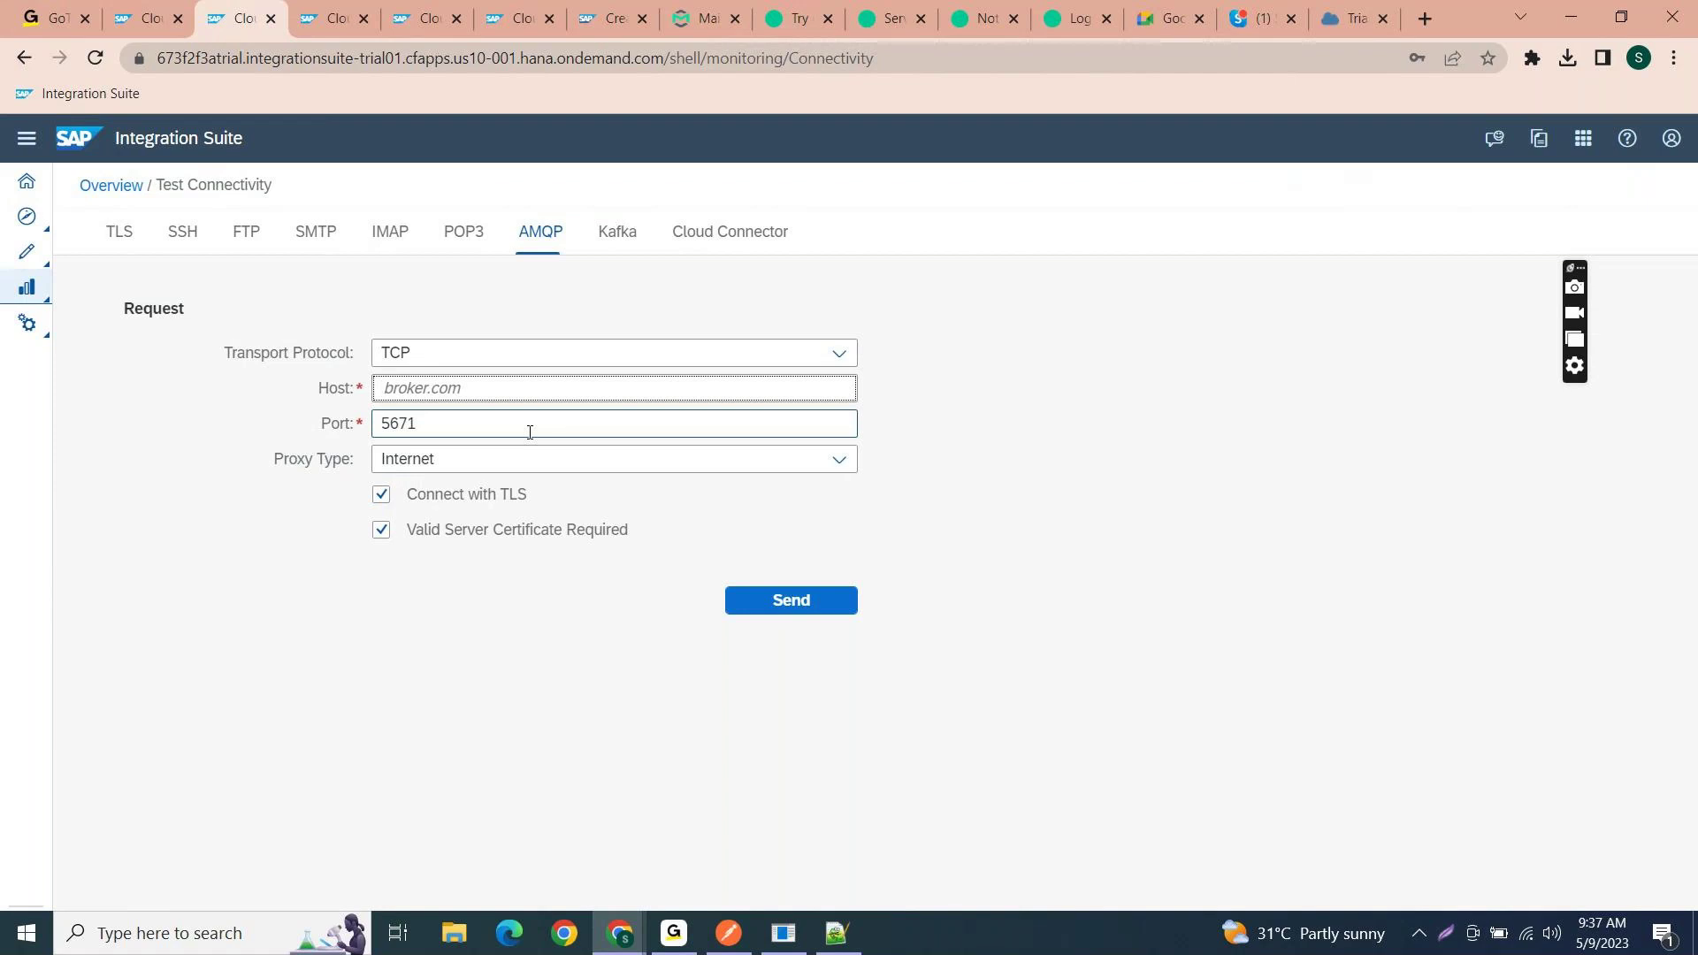
pyautogui.hotkey('ctrl', 'v')
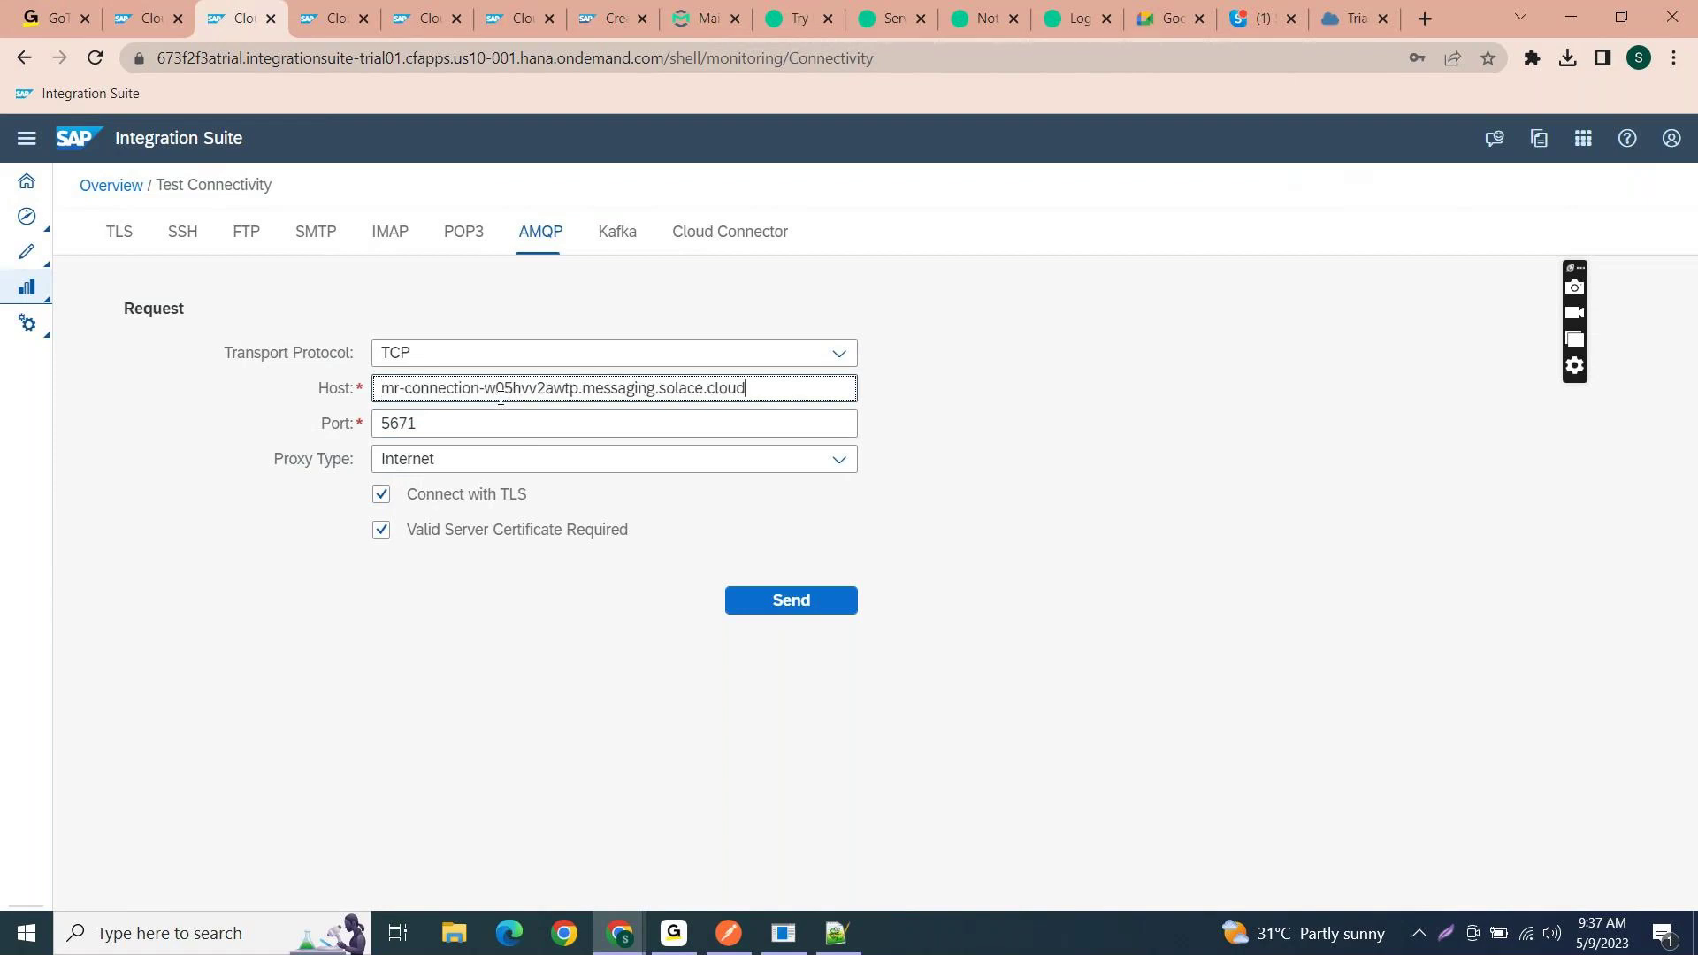
pyautogui.hotkey('ctrl', 'shift', 'Tab')
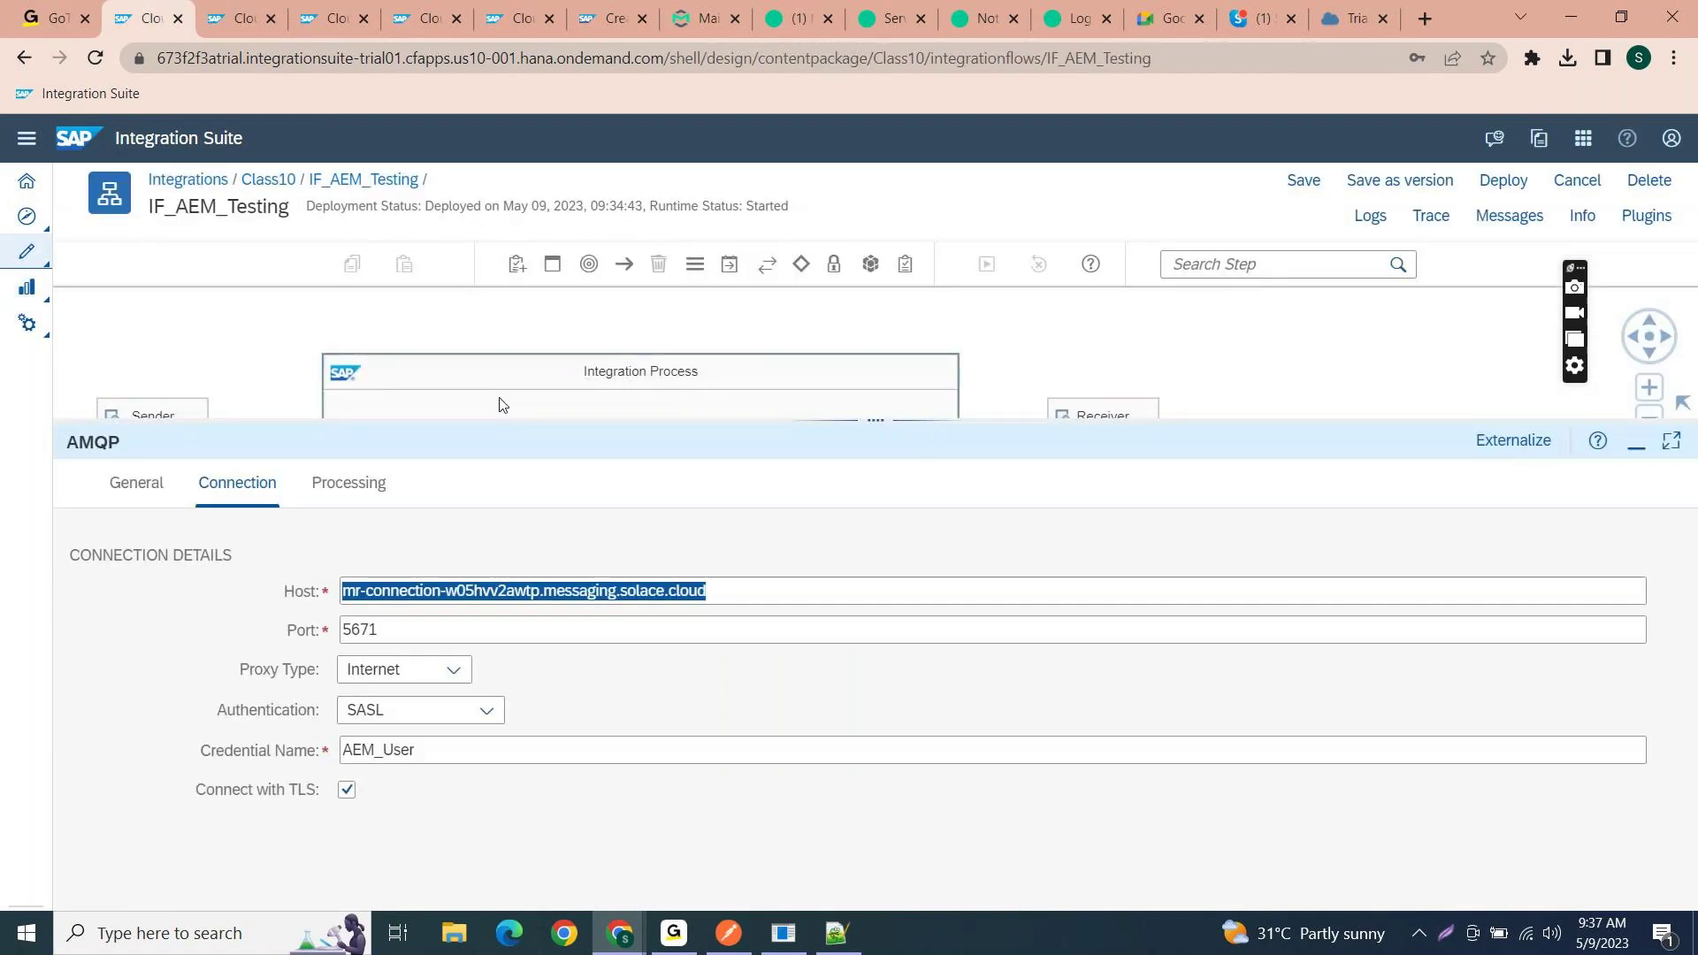
pyautogui.hotkey('ctrl', 'Tab')
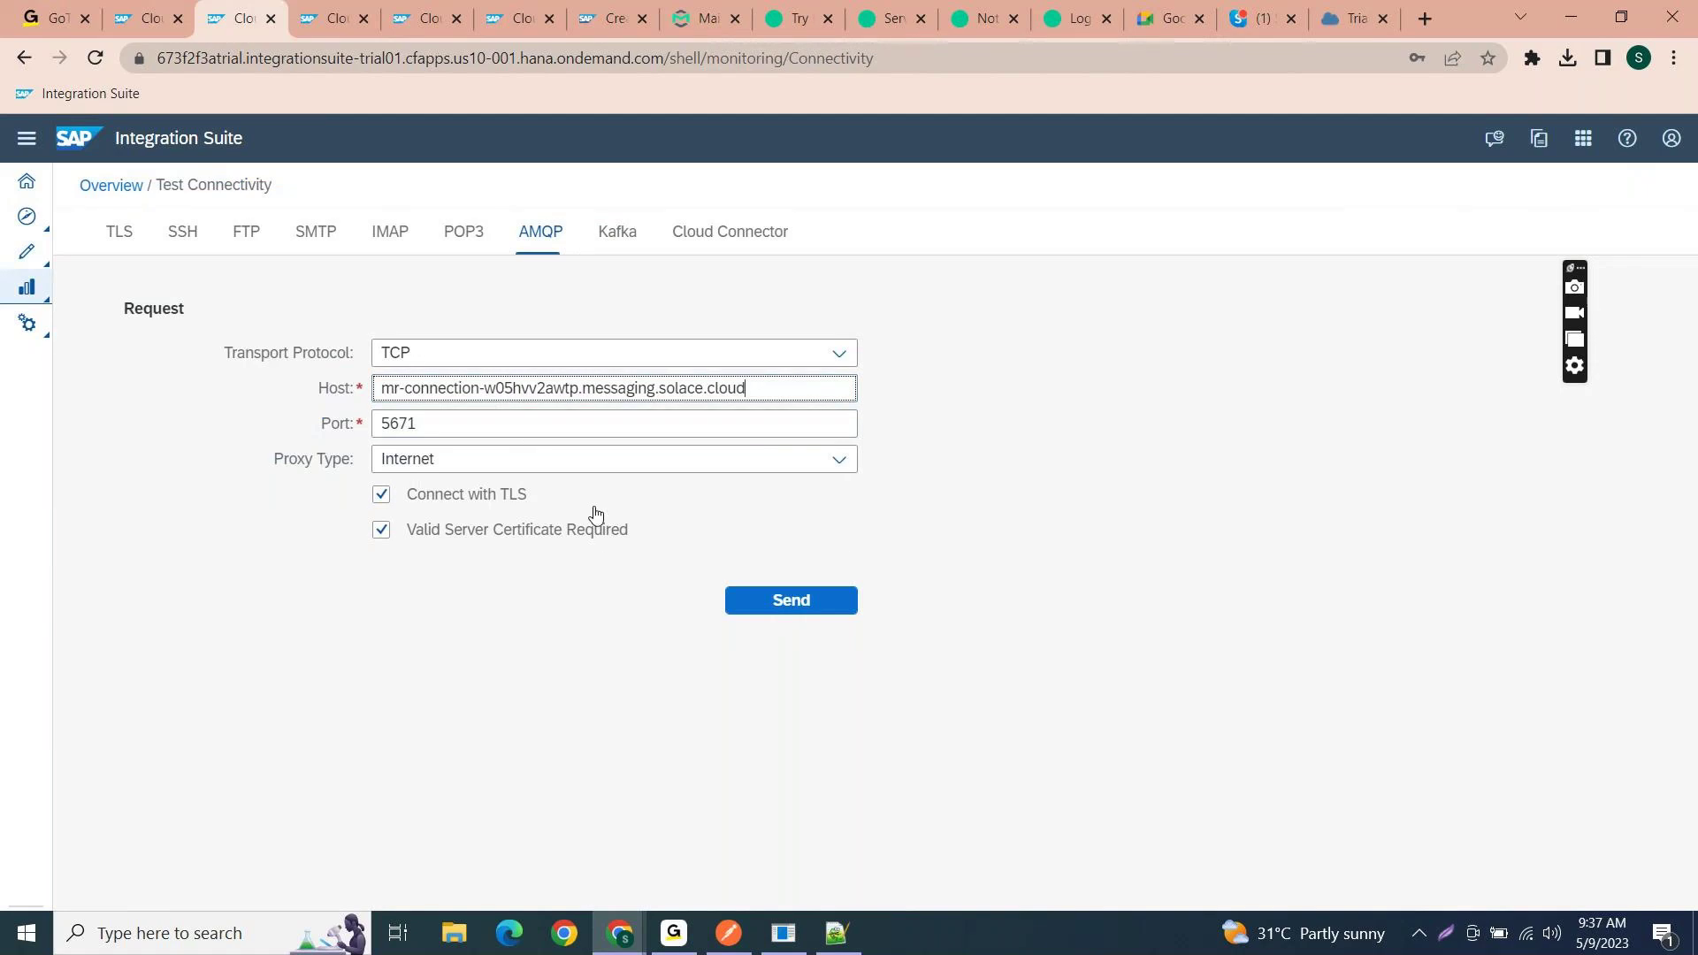
pyautogui.click(747, 600)
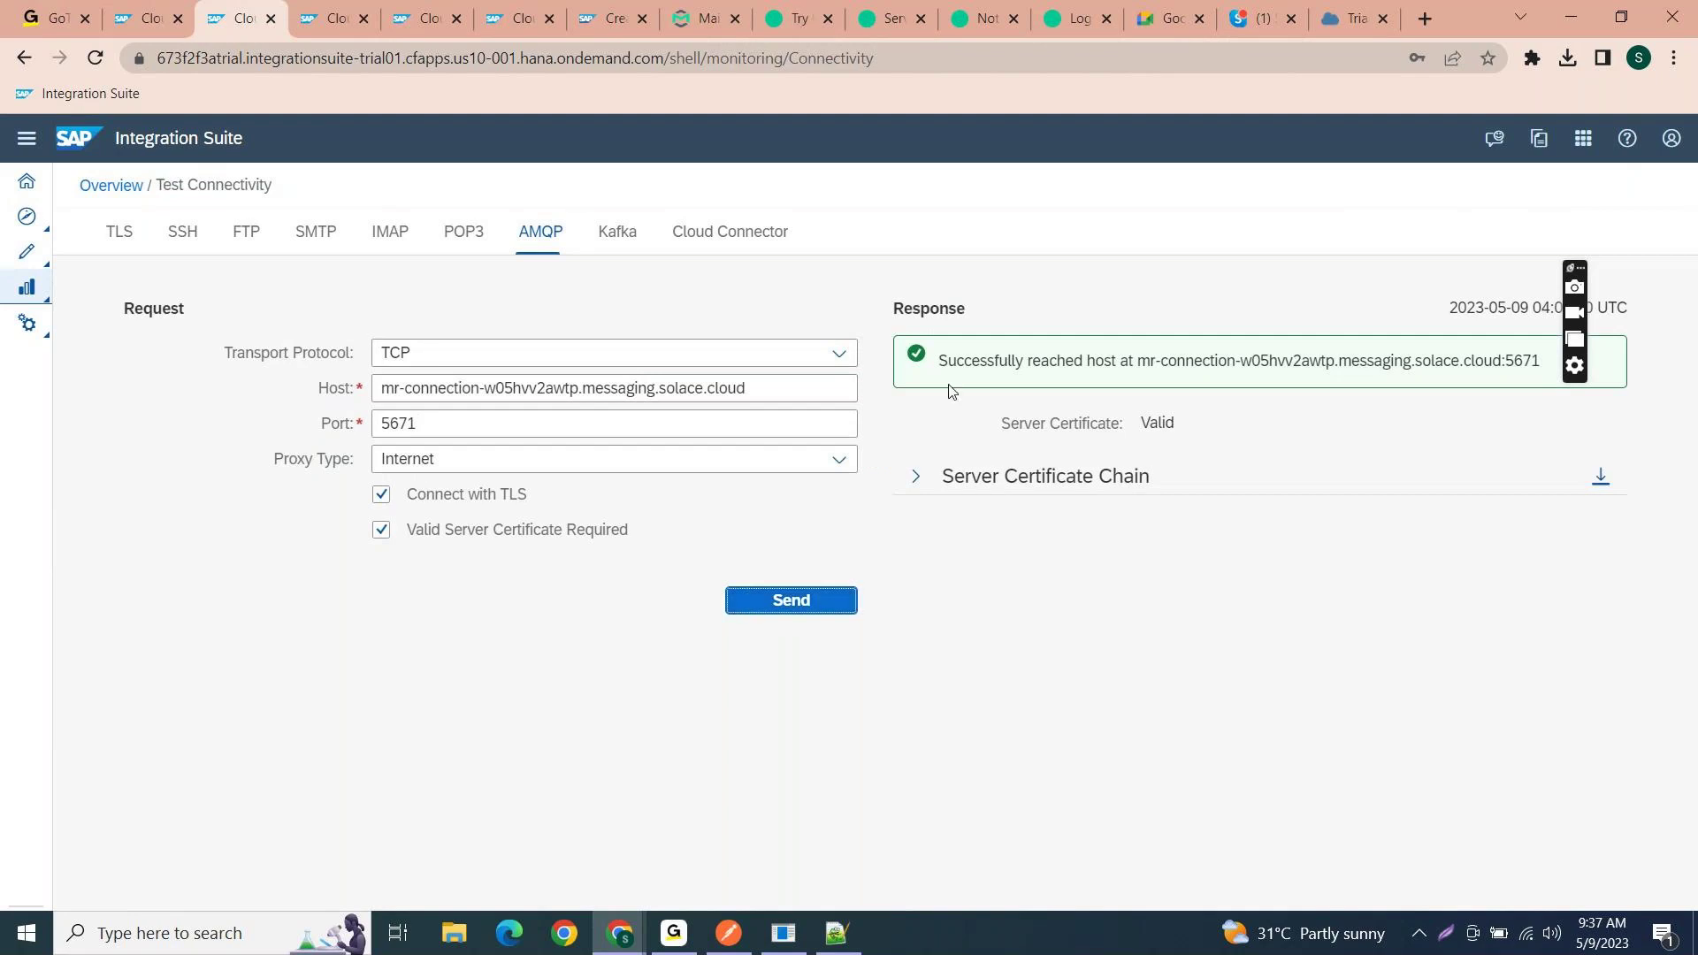
# - Expand the server certificate chain and download it as certificates (12).zip
pyautogui.click(912, 478)
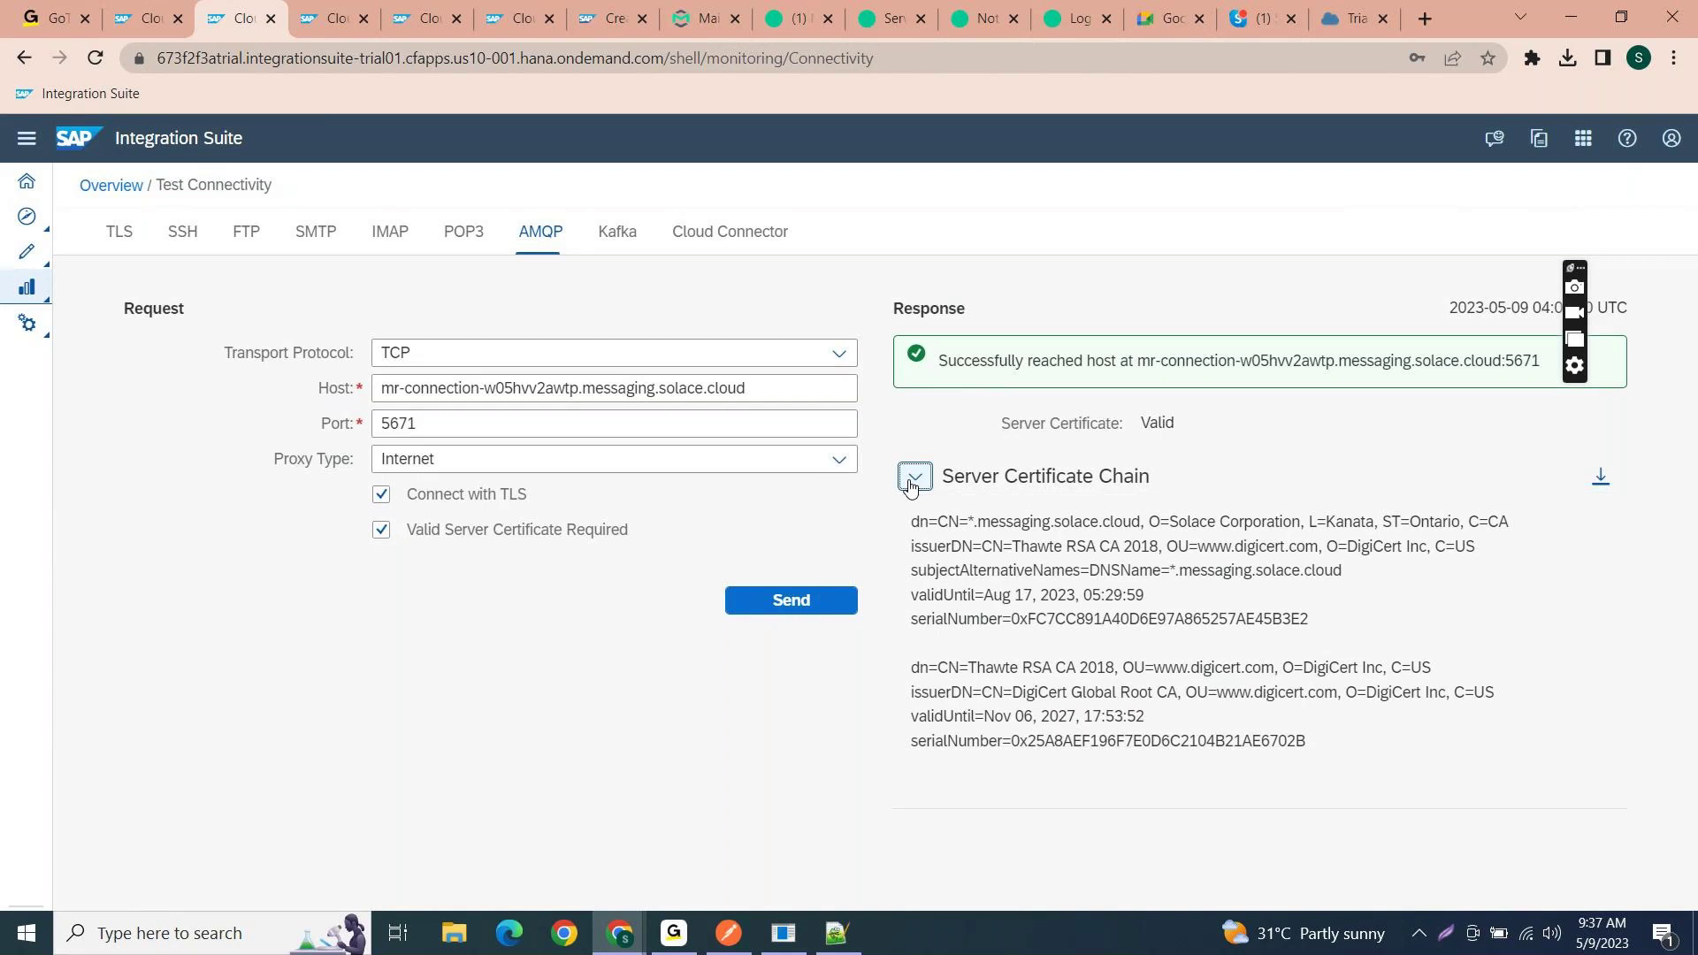
pyautogui.click(142, 17)
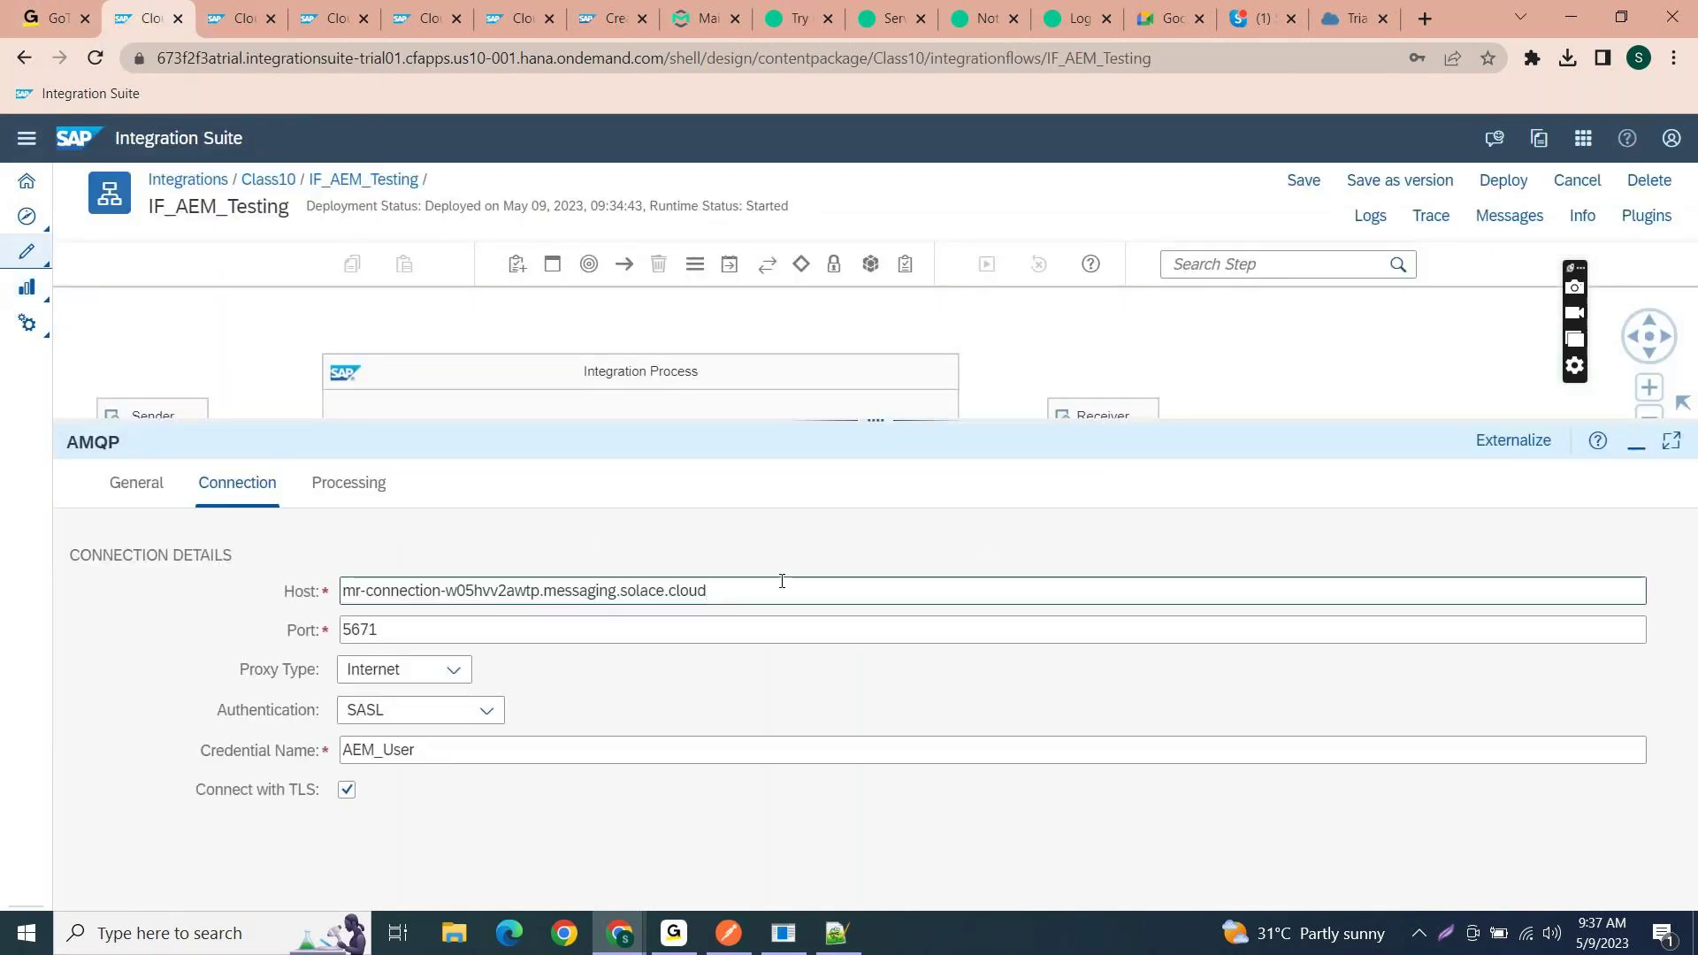
pyautogui.click(239, 18)
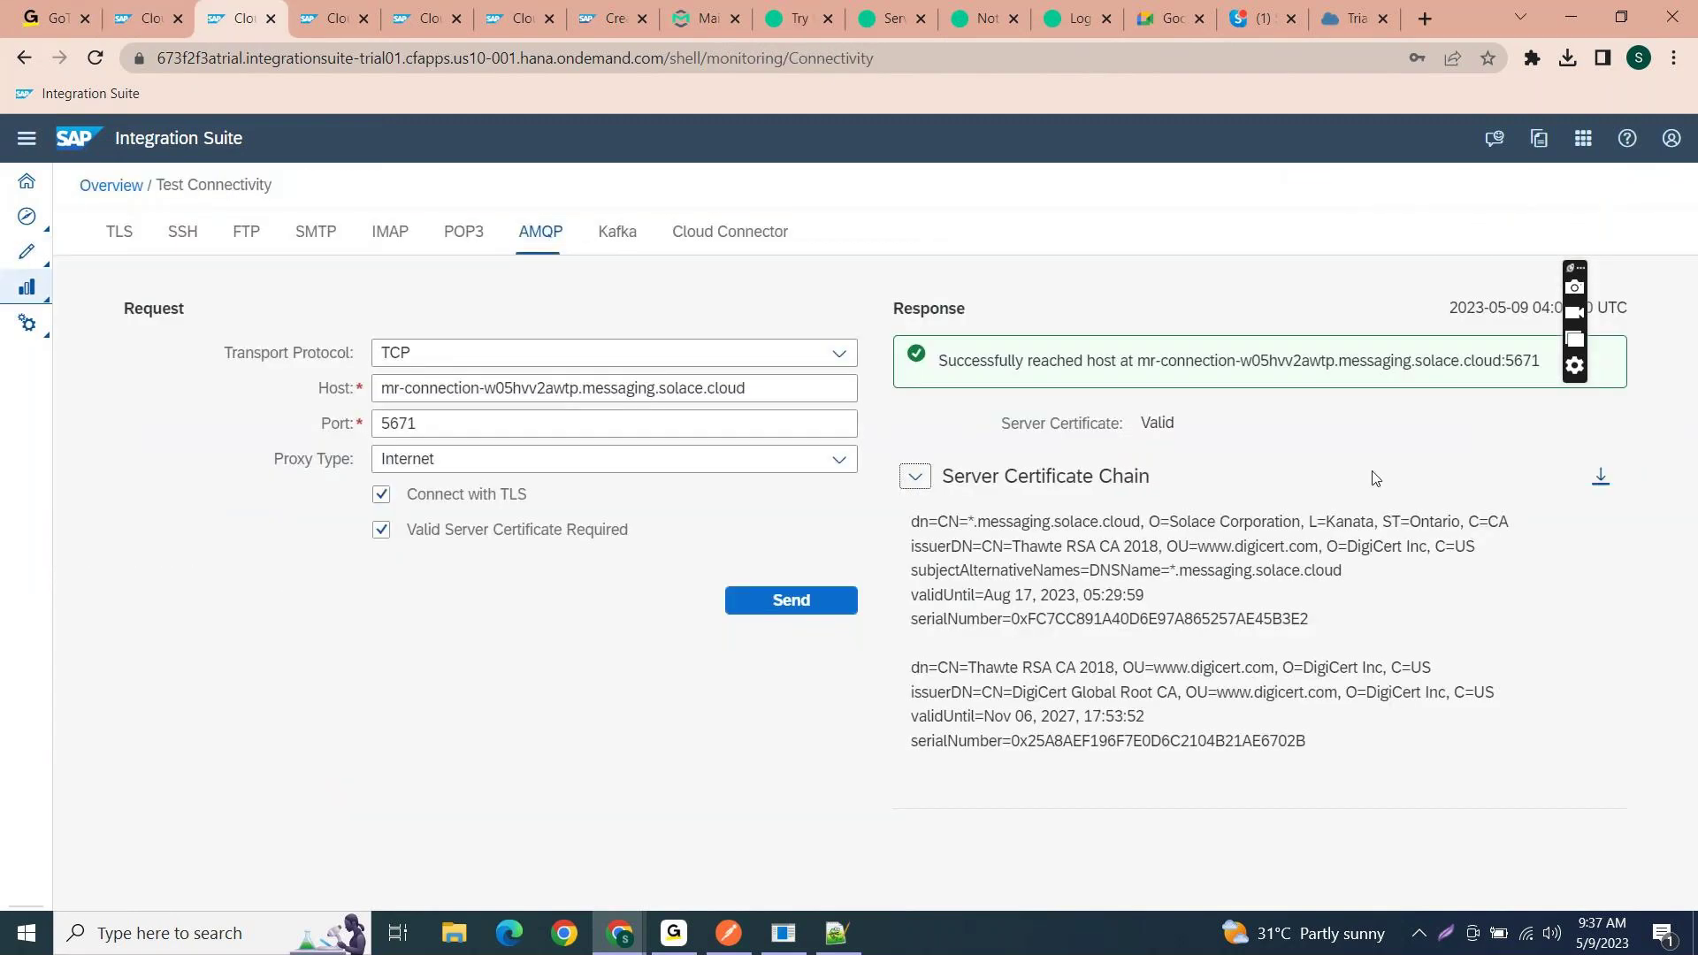
pyautogui.click(1602, 479)
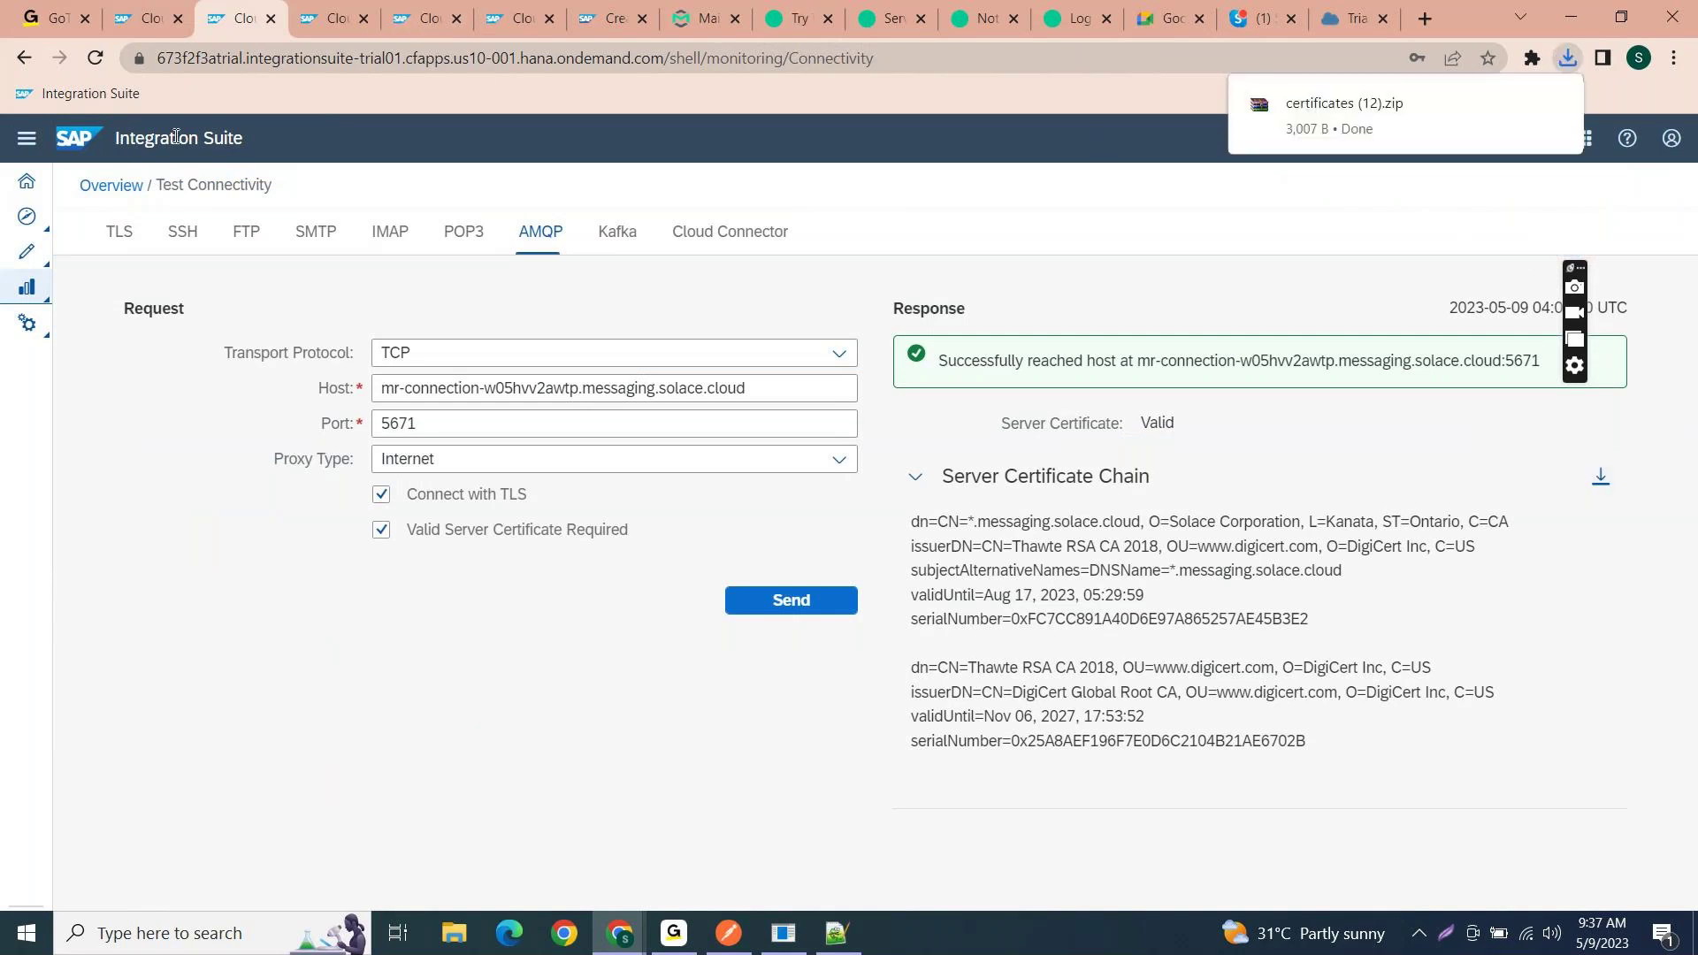
pyautogui.click(114, 187)
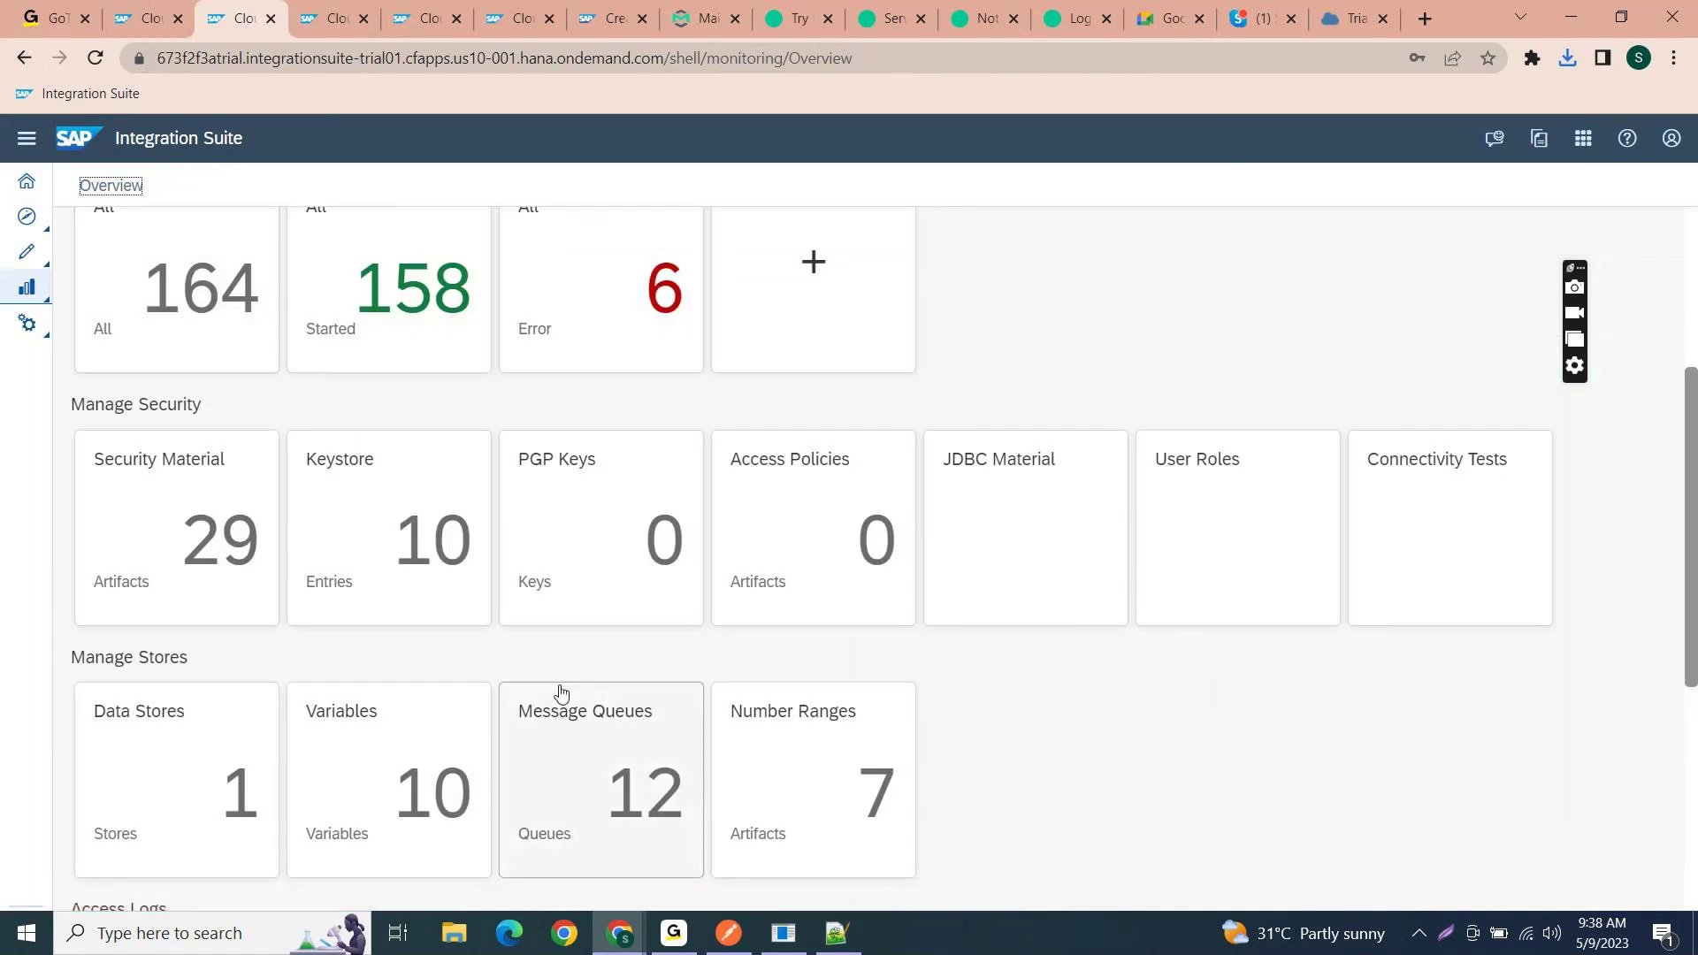
# - Reopen Connectivity Tests and paste the Solace host into the AMQP Host field
pyautogui.scroll(-2, 562, 692)
pyautogui.scroll(1, 334, 492)
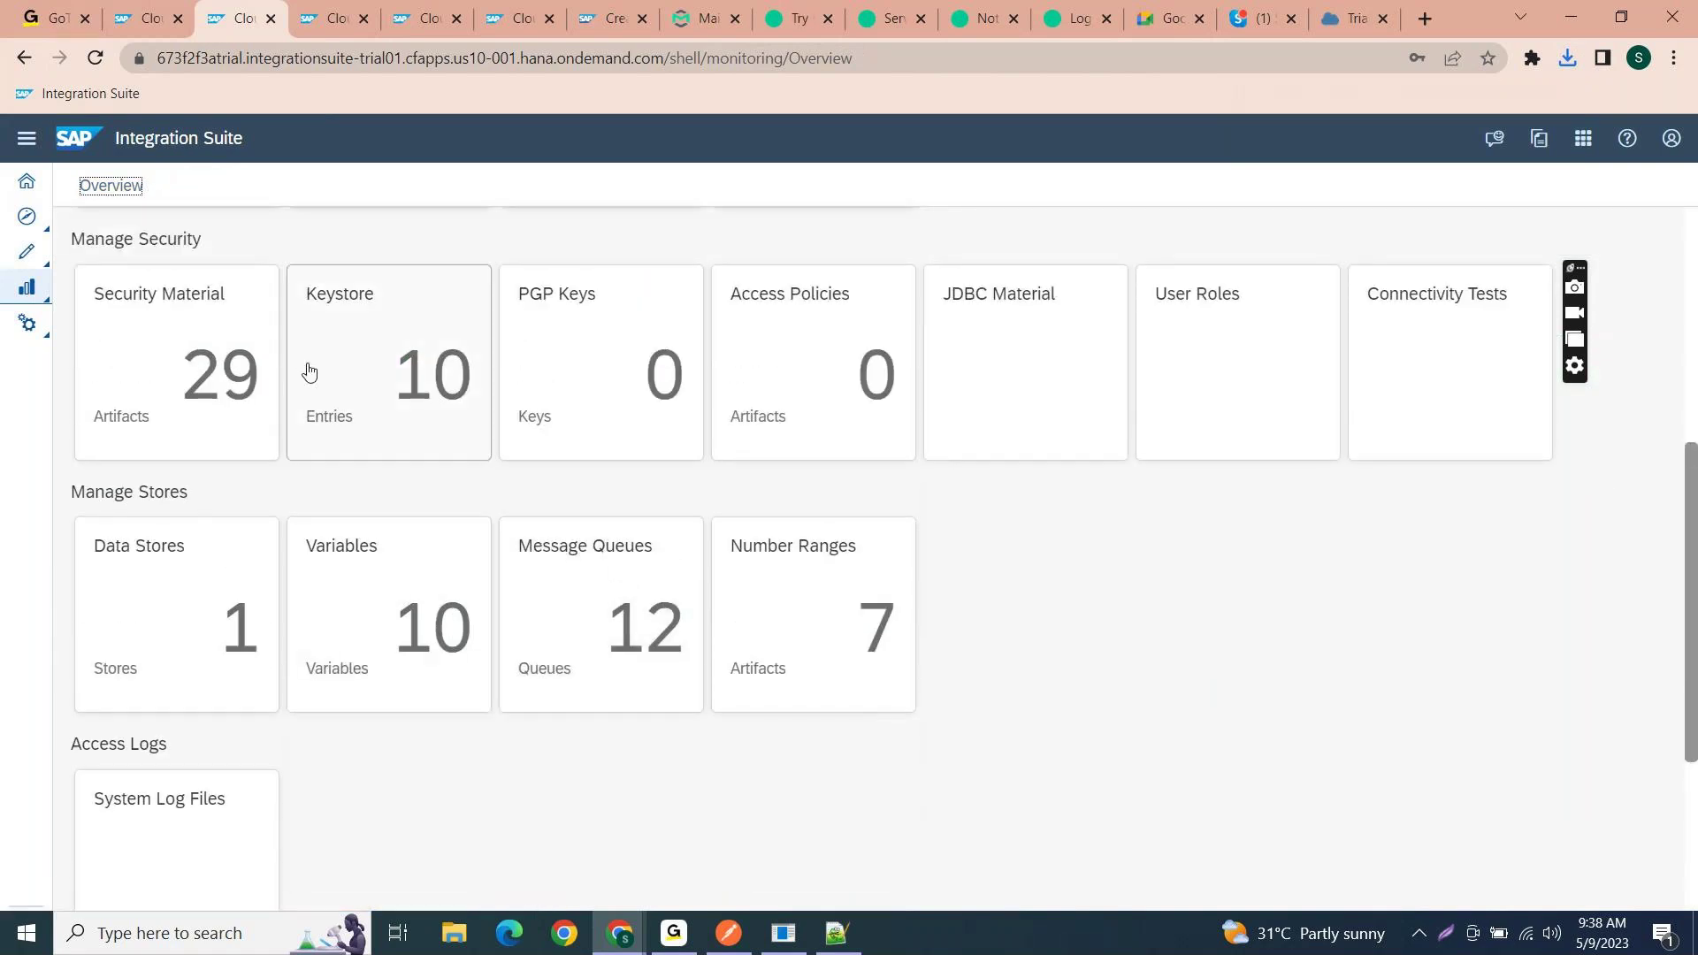
pyautogui.scroll(2, 333, 366)
pyautogui.scroll(2, 330, 368)
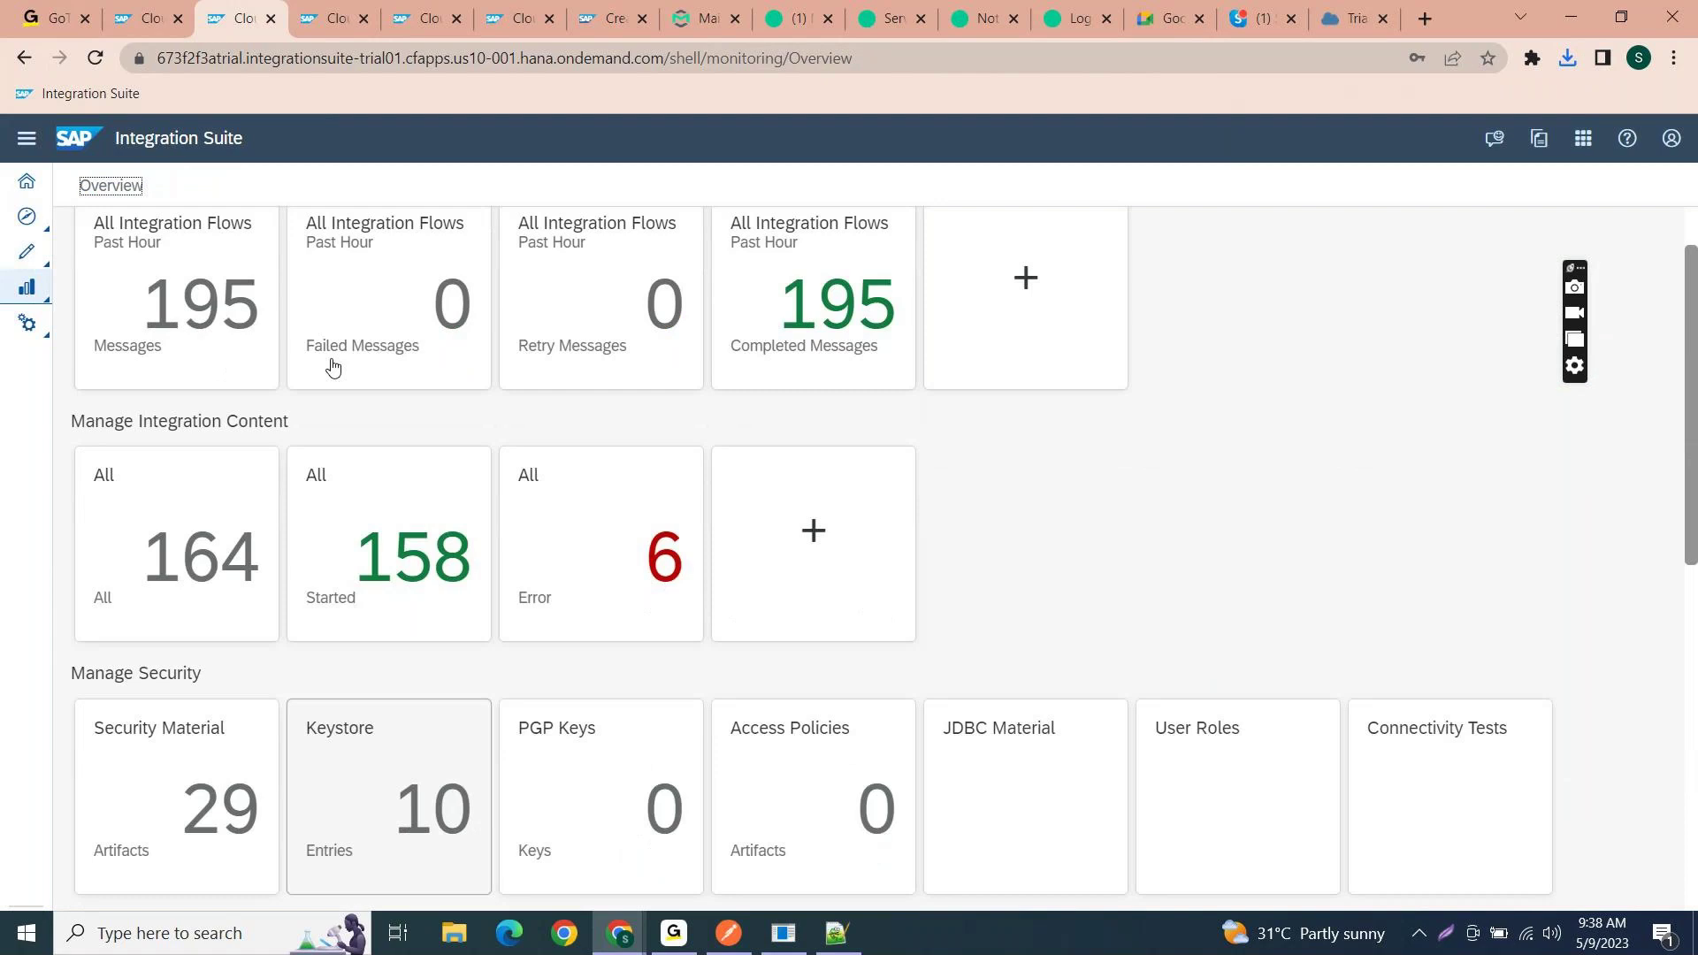
pyautogui.scroll(-1, 330, 364)
pyautogui.click(137, 18)
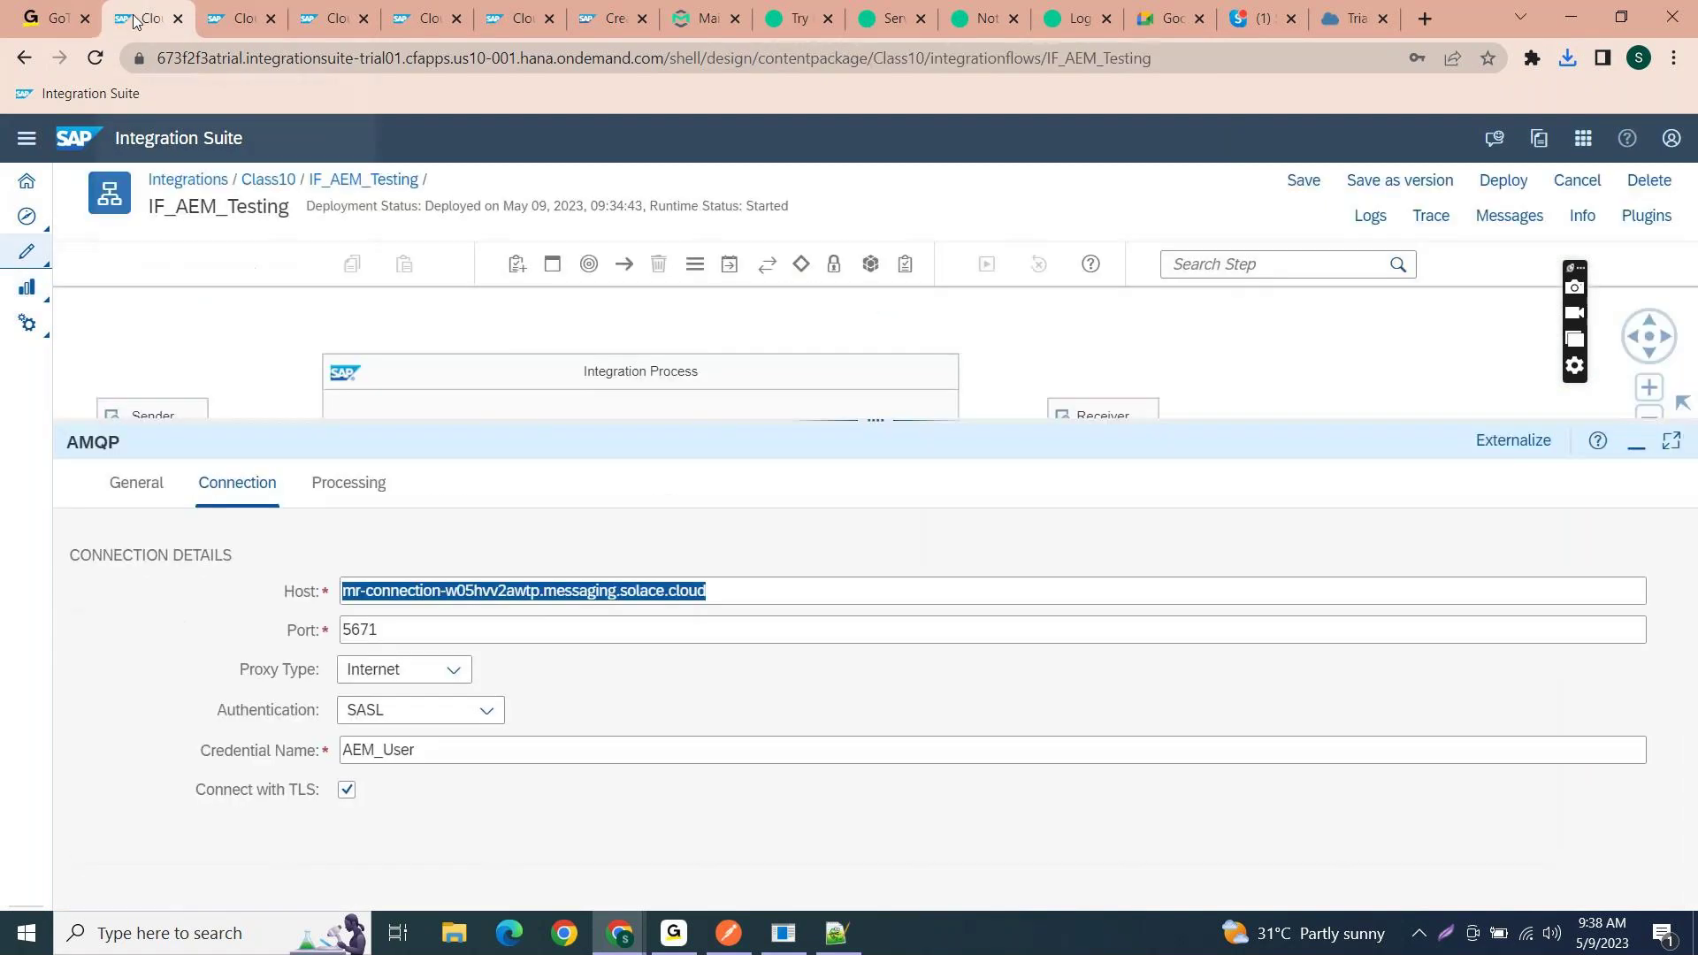
pyautogui.click(240, 17)
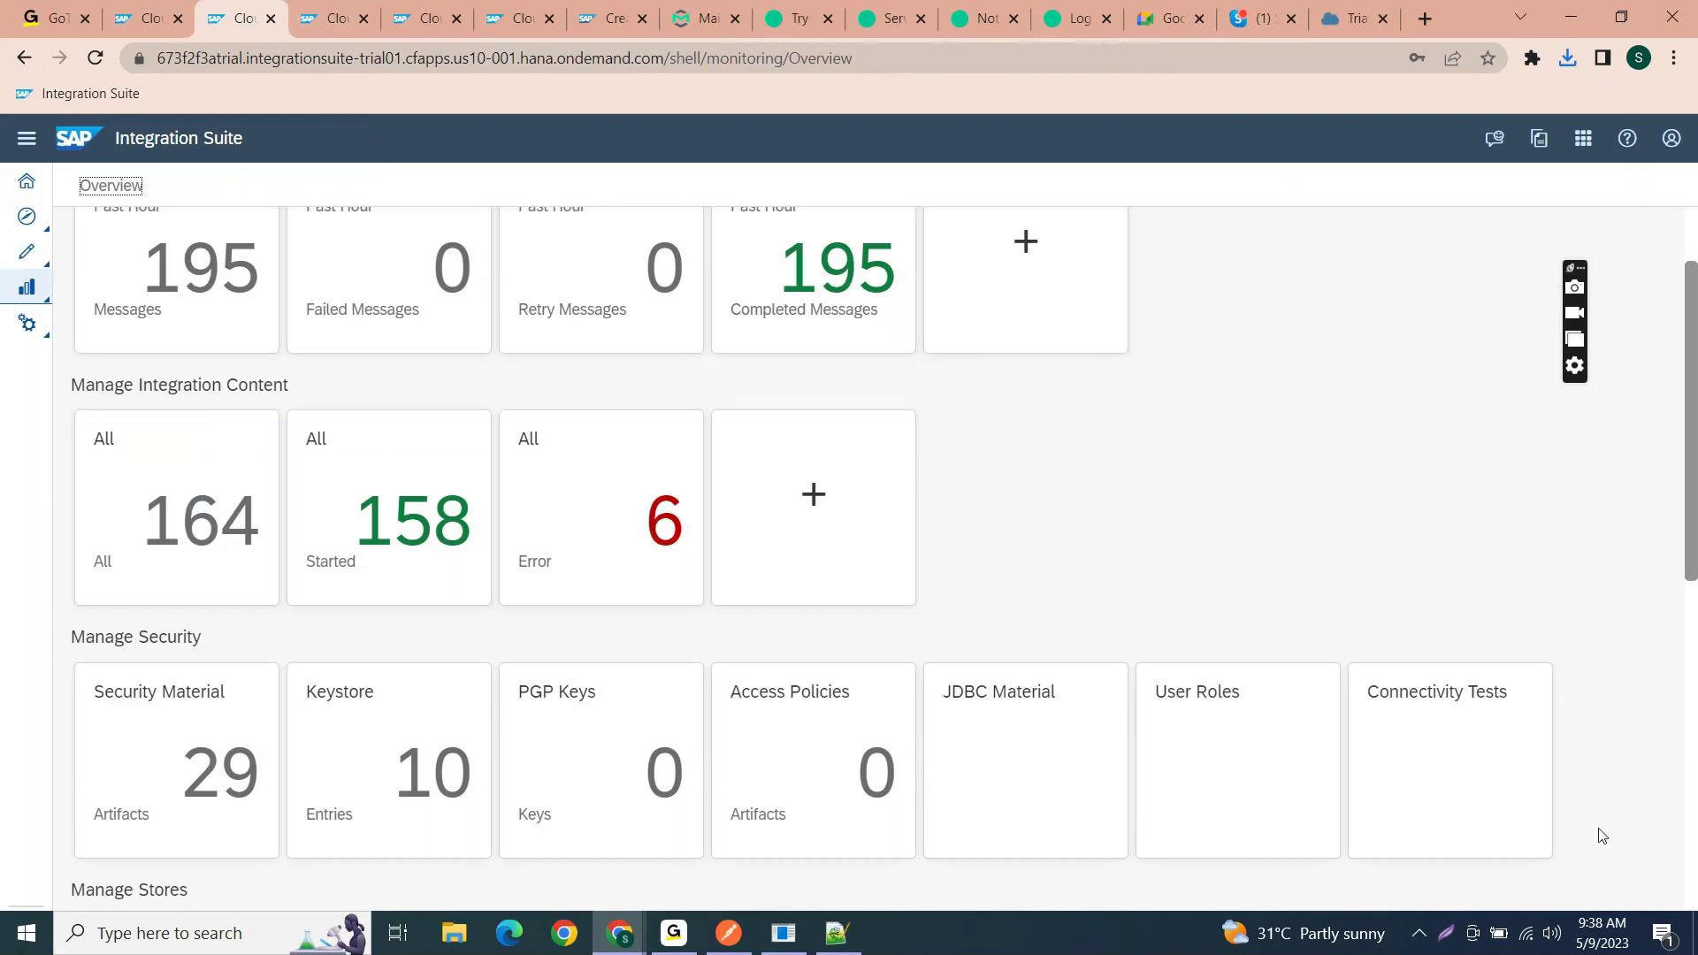
pyautogui.click(1537, 810)
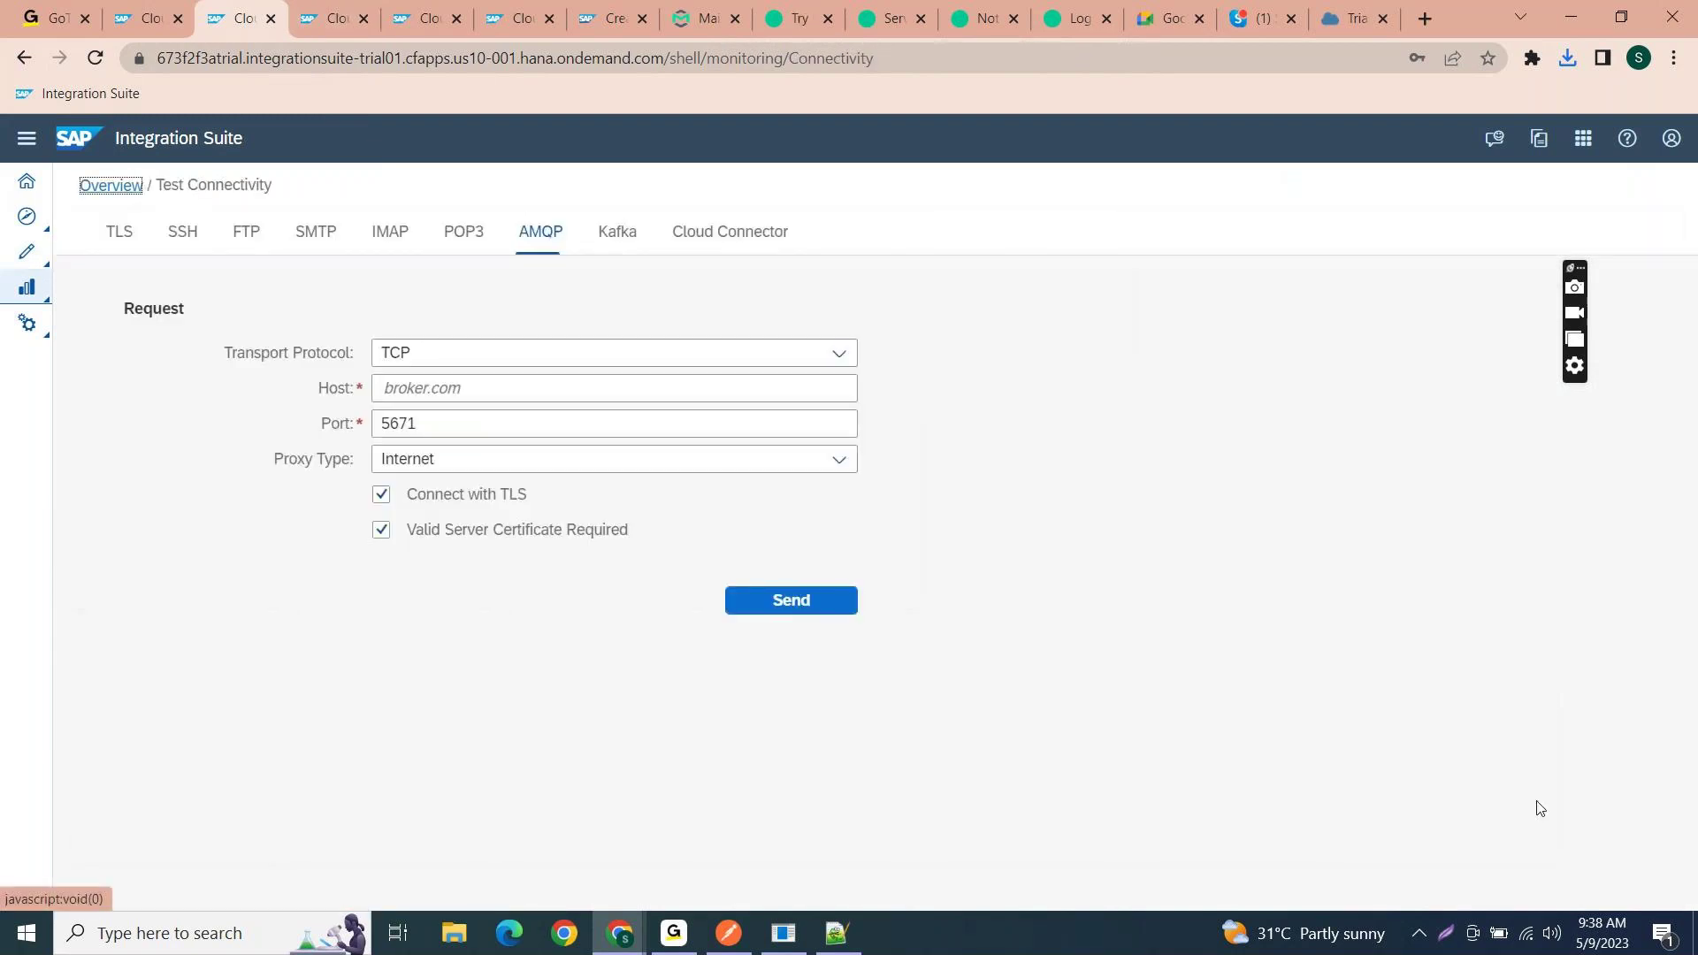
pyautogui.click(577, 385)
pyautogui.write('mr-connection-w05hvv2awtp.messaging.solace.cloud')
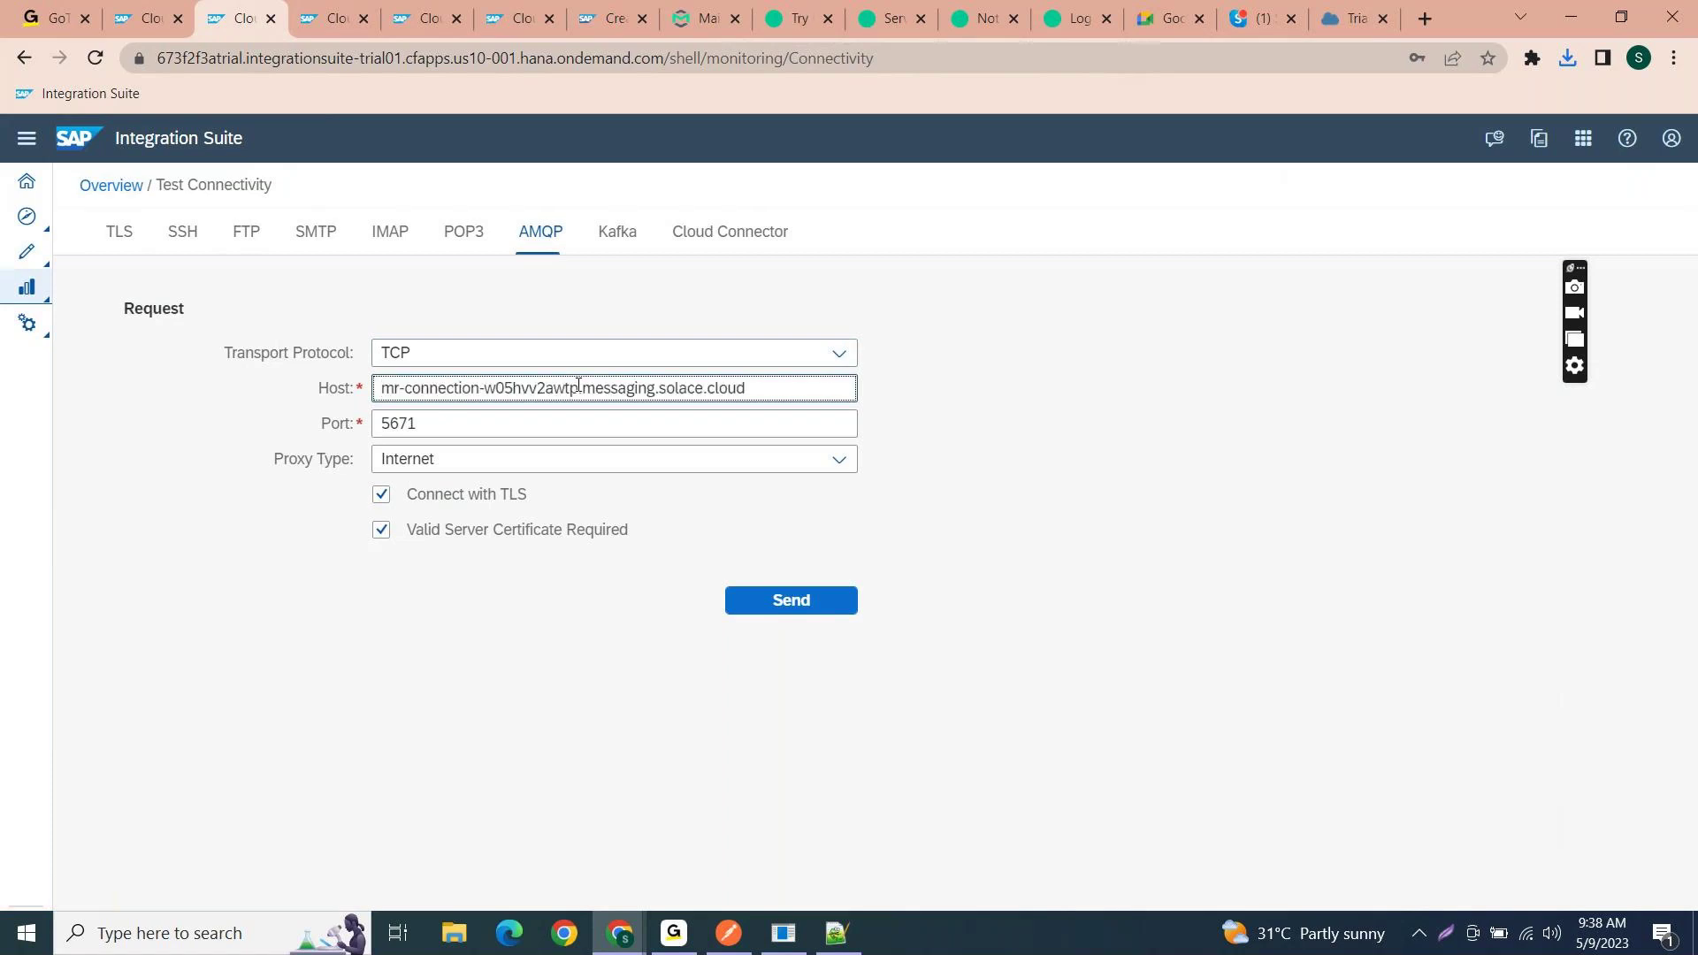
pyautogui.moveTo(765, 392); pyautogui.dragTo(227, 411)
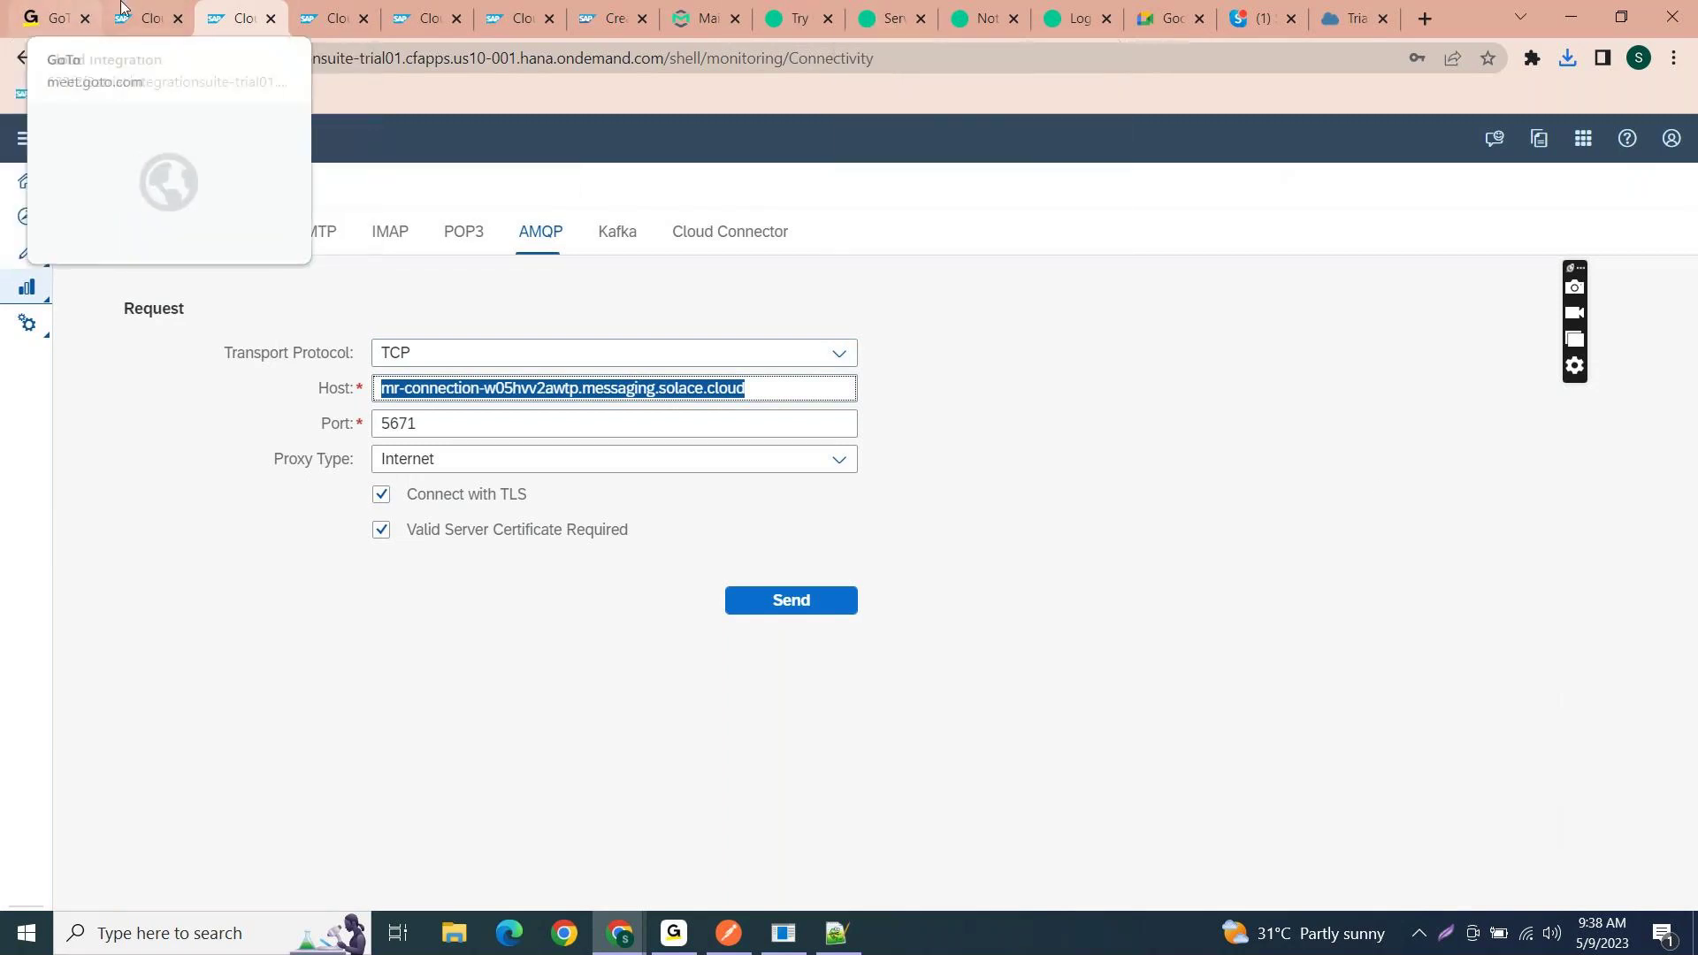
pyautogui.click(141, 8)
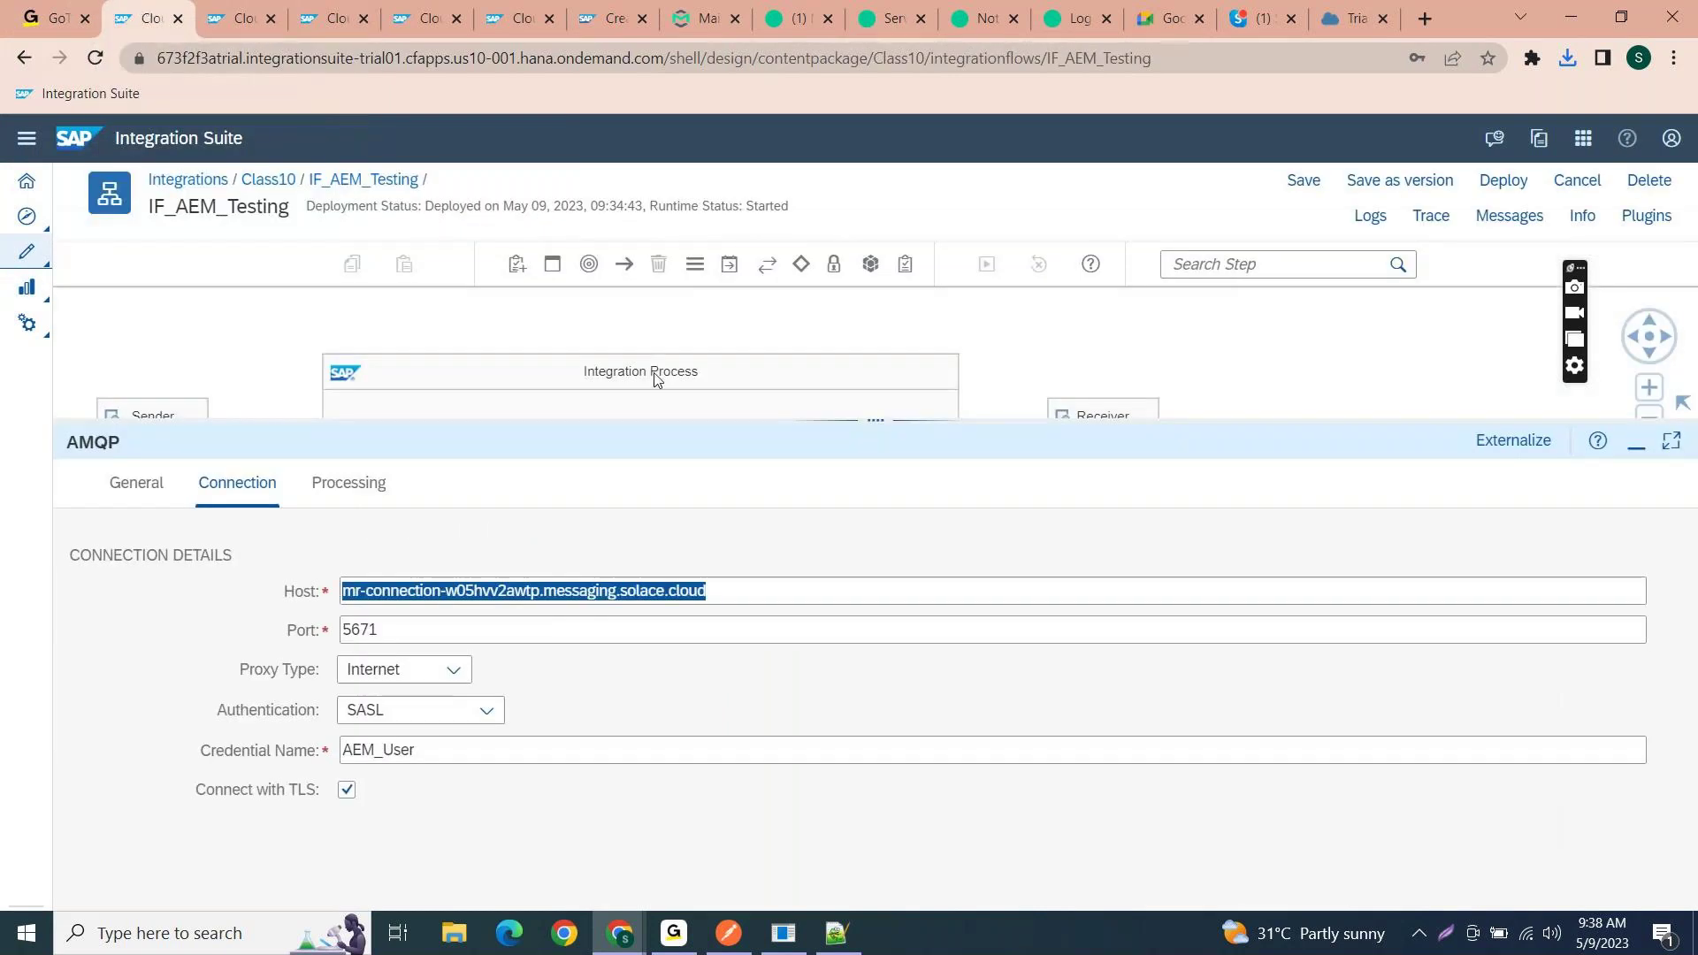
# - Enlarge the canvas to see the whole IF_AEM_Testing flow, then return to the AMQP connectivity test tab
pyautogui.moveTo(849, 419); pyautogui.dragTo(849, 425)
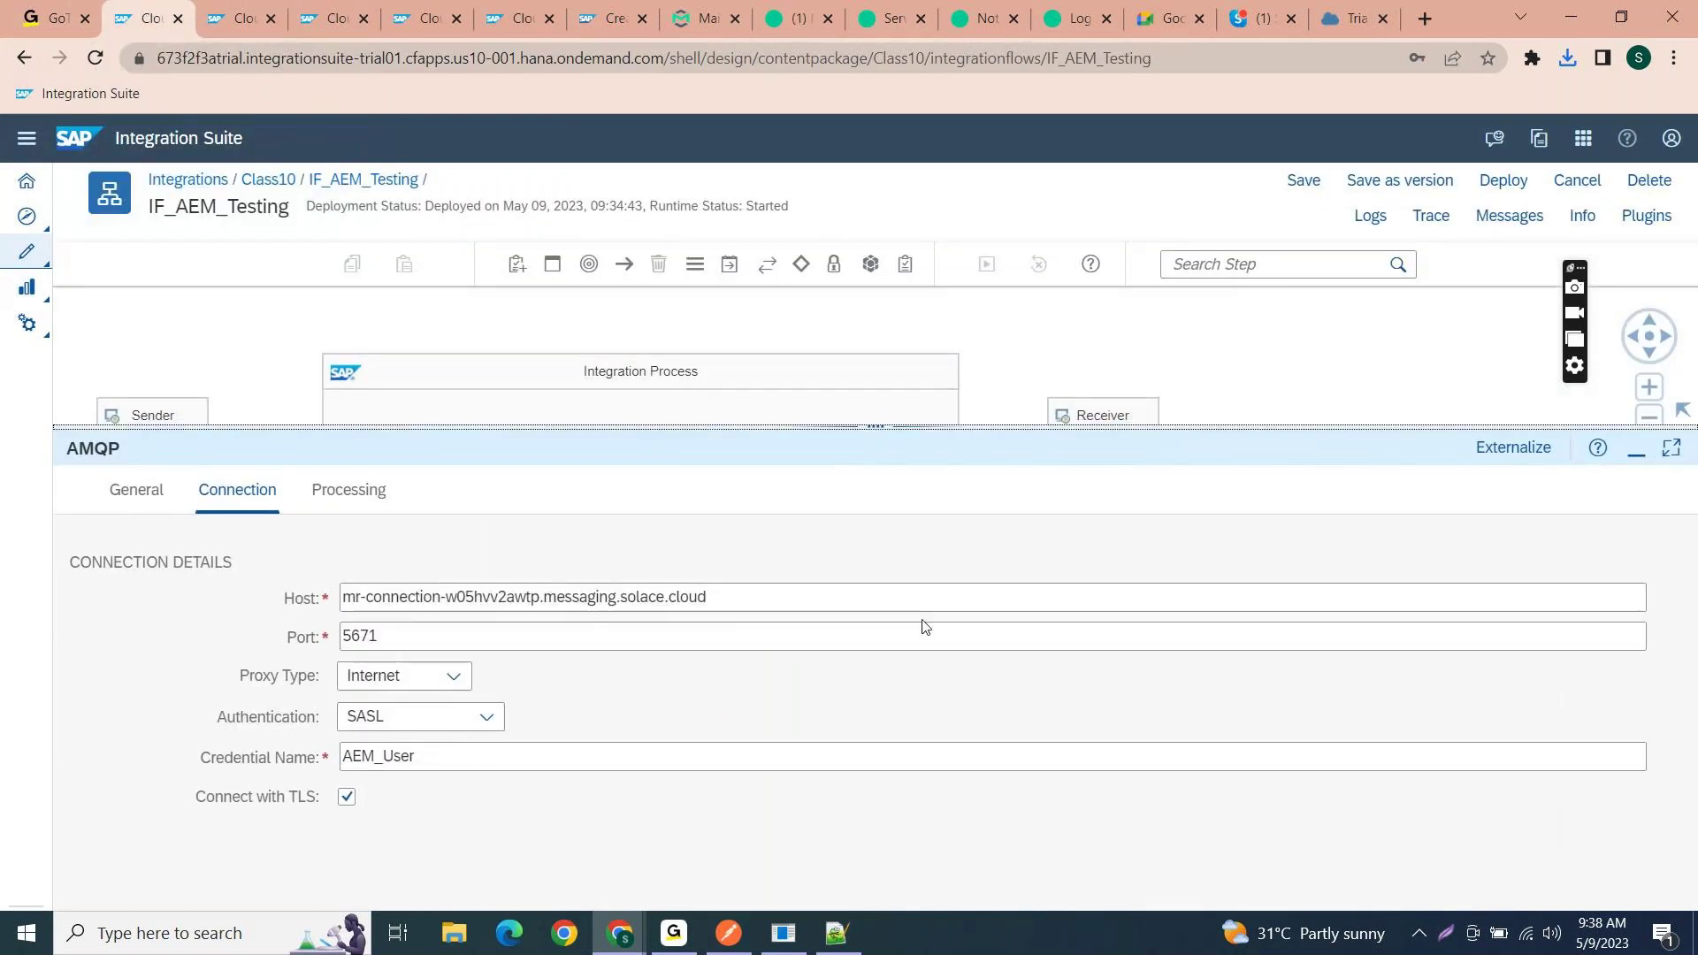
pyautogui.moveTo(869, 420); pyautogui.dragTo(928, 703)
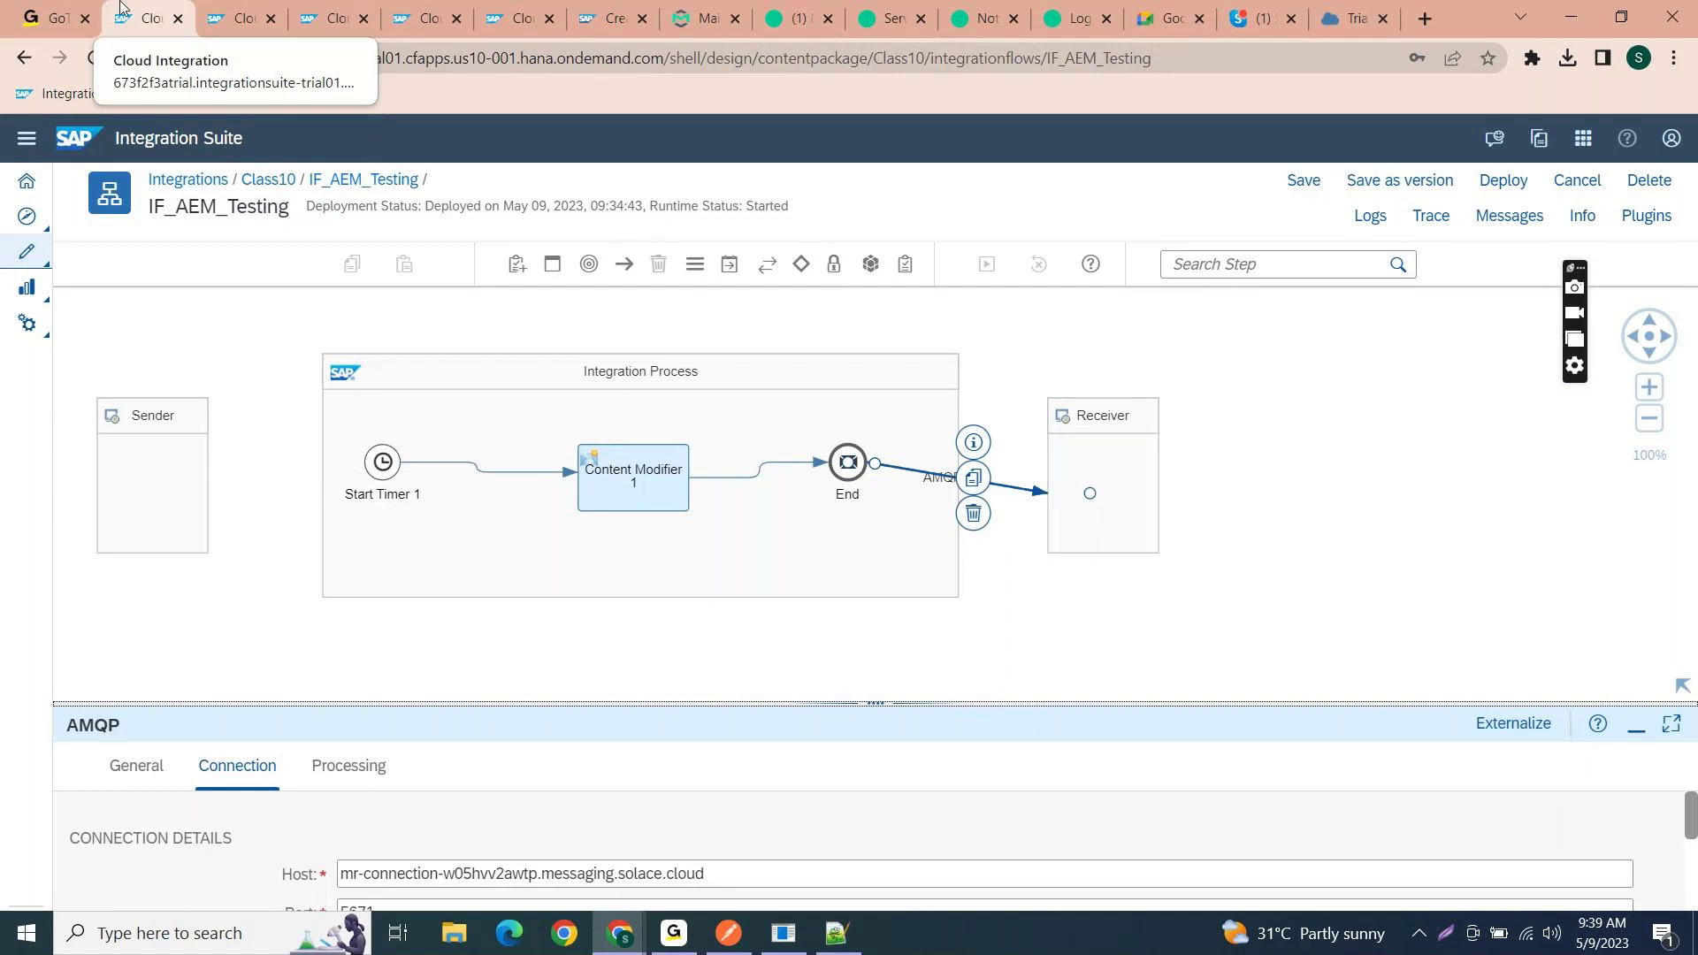
pyautogui.click(238, 18)
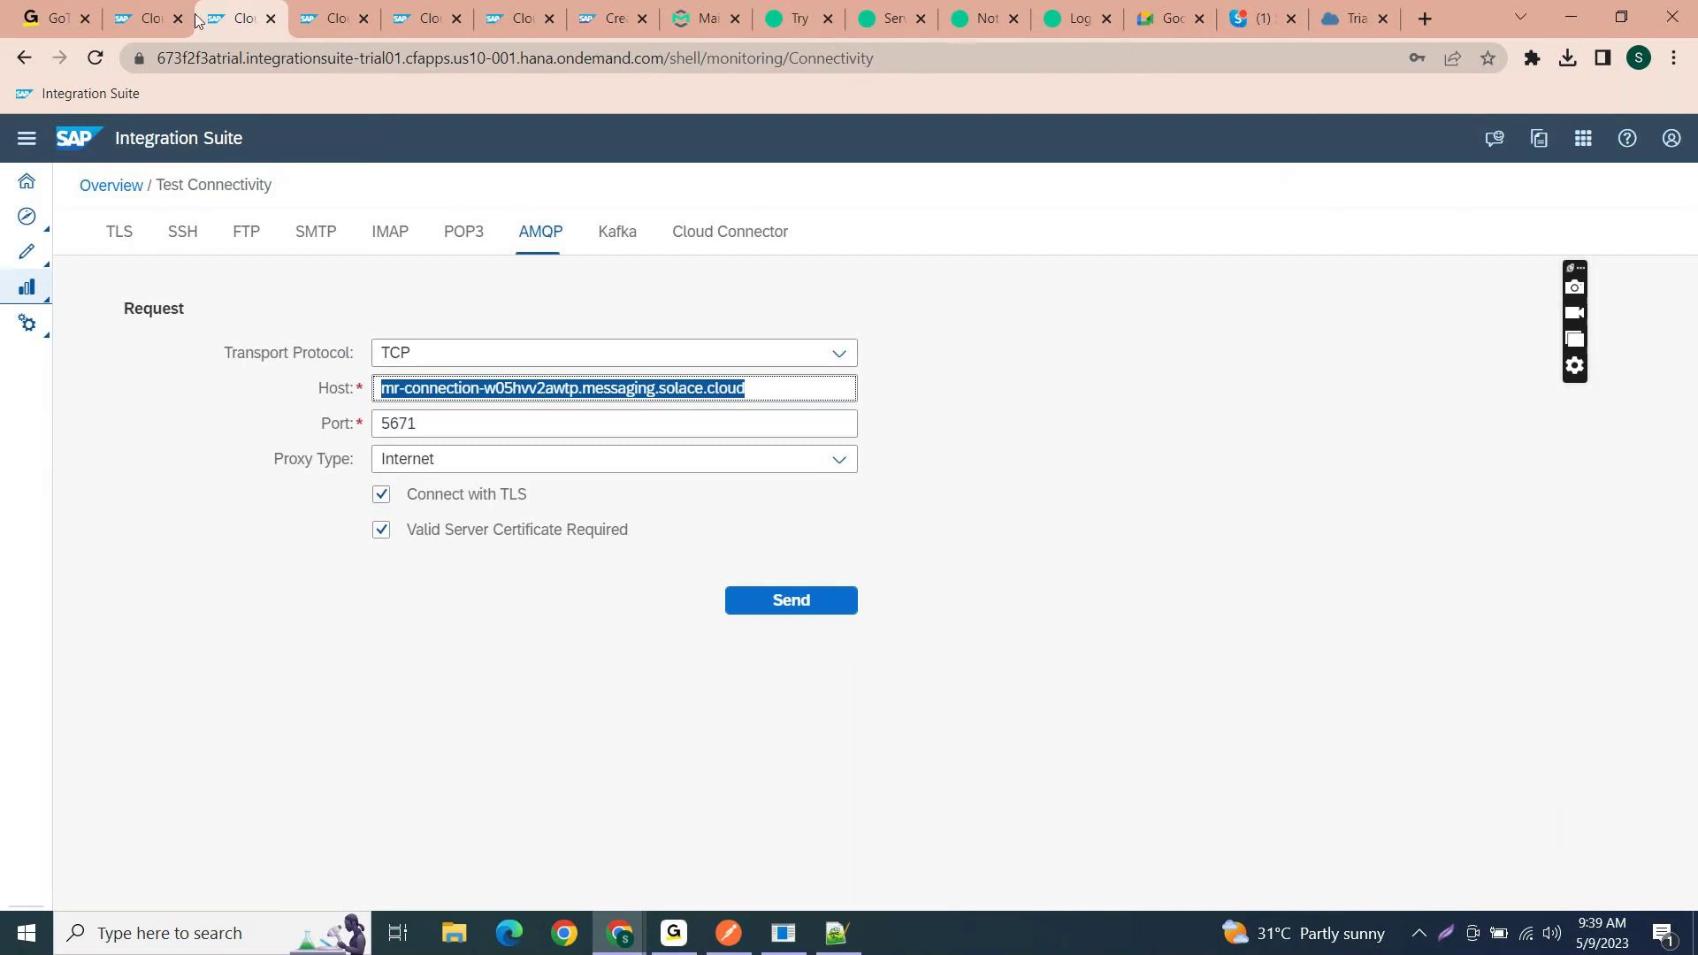
# - From Overview > Keystore, add a certificate with alias AMQP_AEM and browse for its file
pyautogui.click(111, 185)
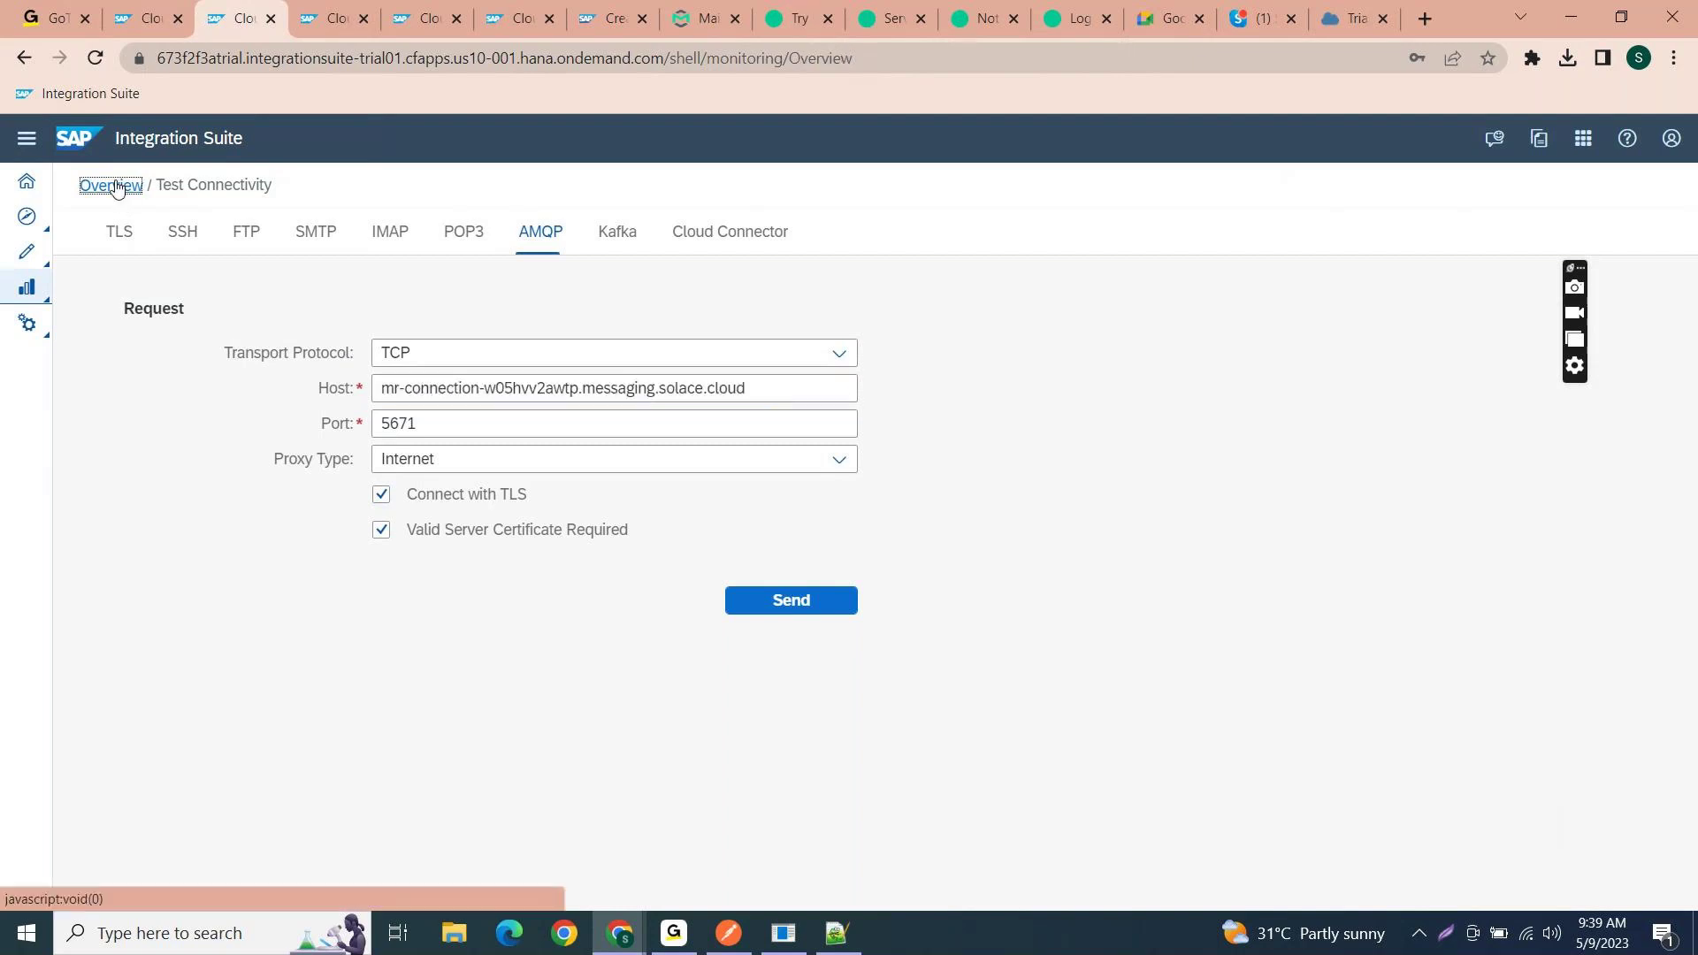
pyautogui.click(457, 732)
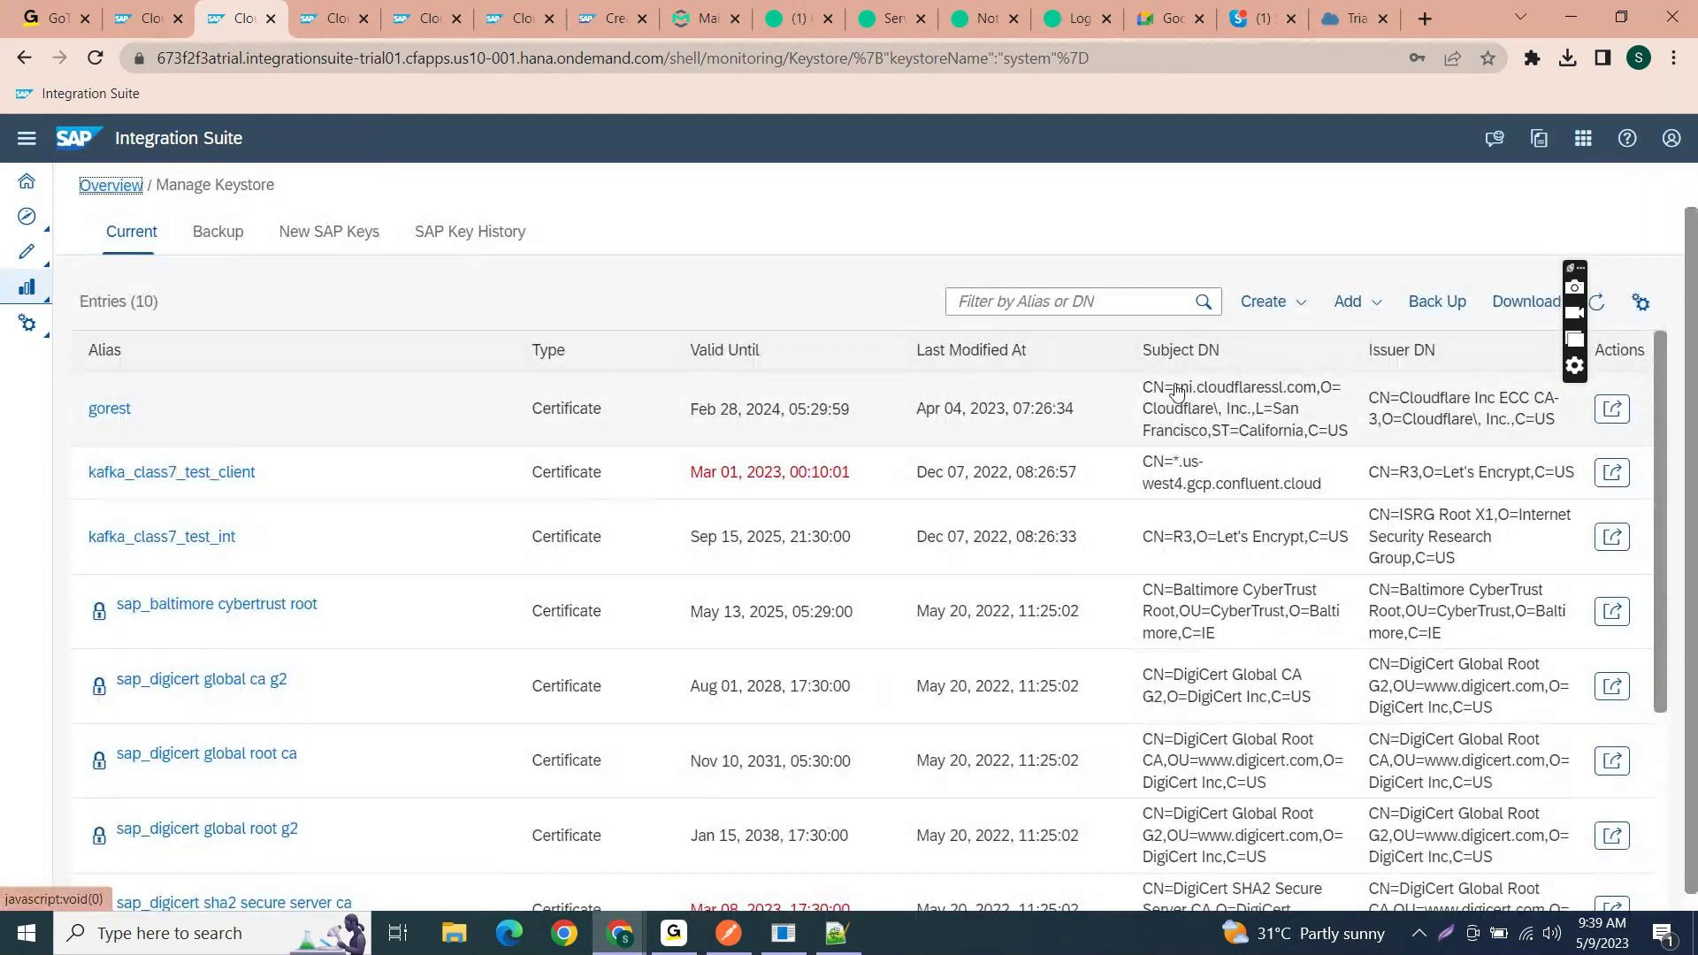
pyautogui.click(1353, 312)
pyautogui.click(1348, 336)
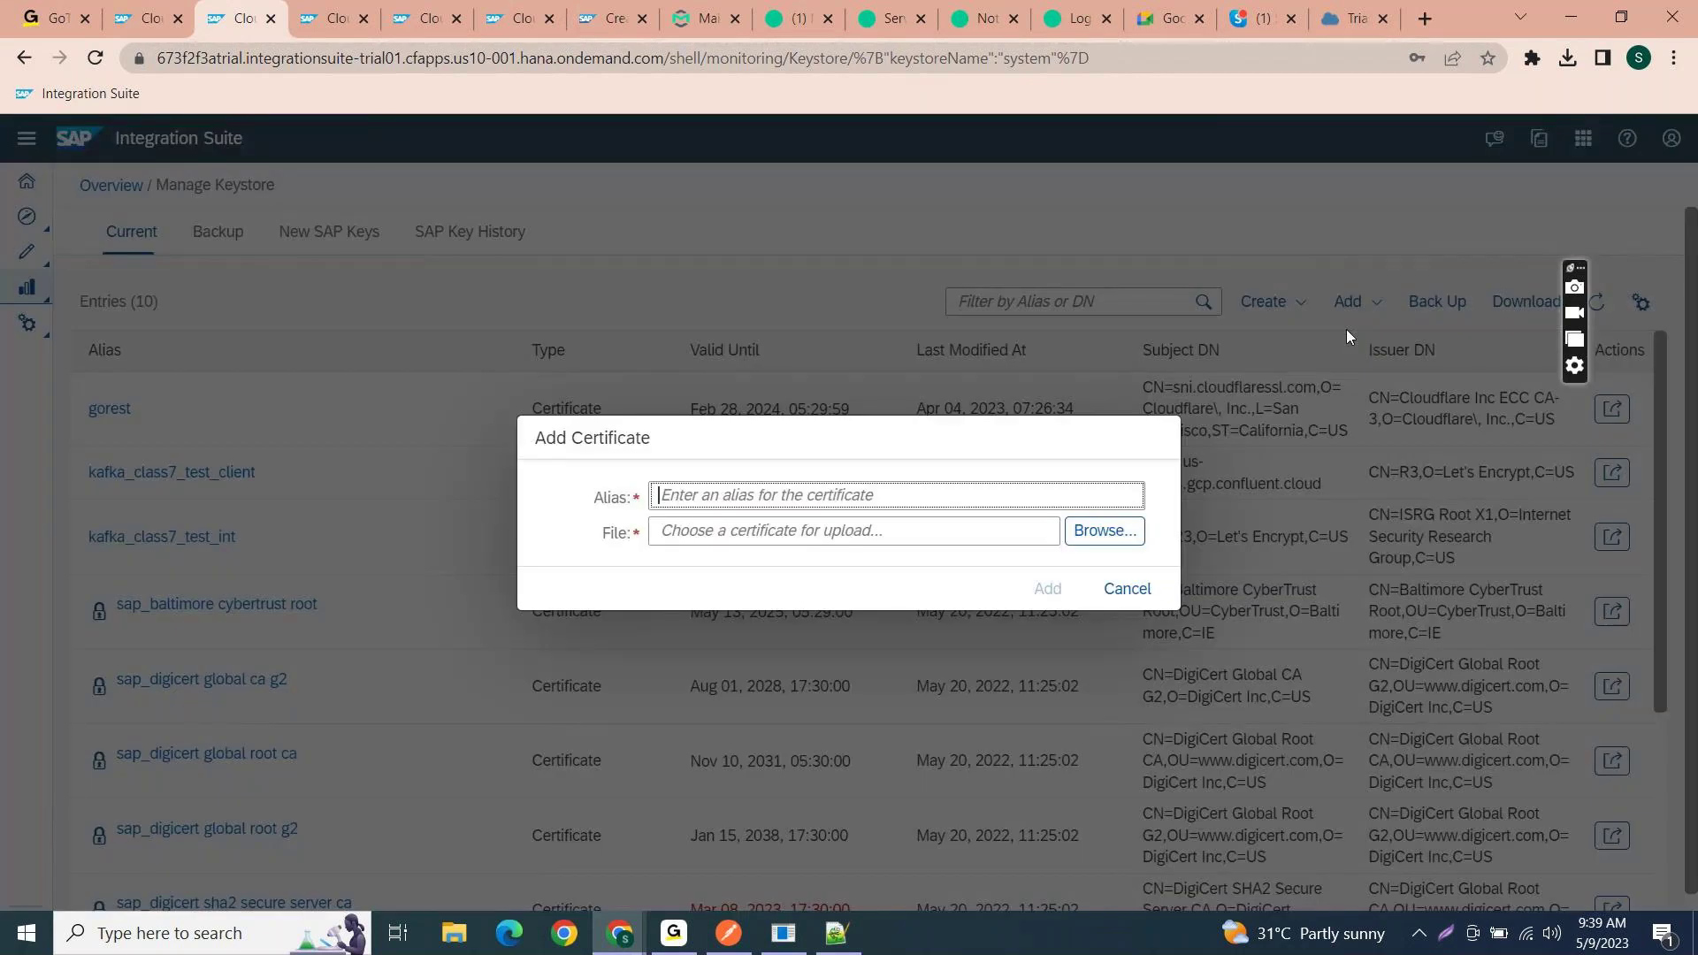
pyautogui.write('A')
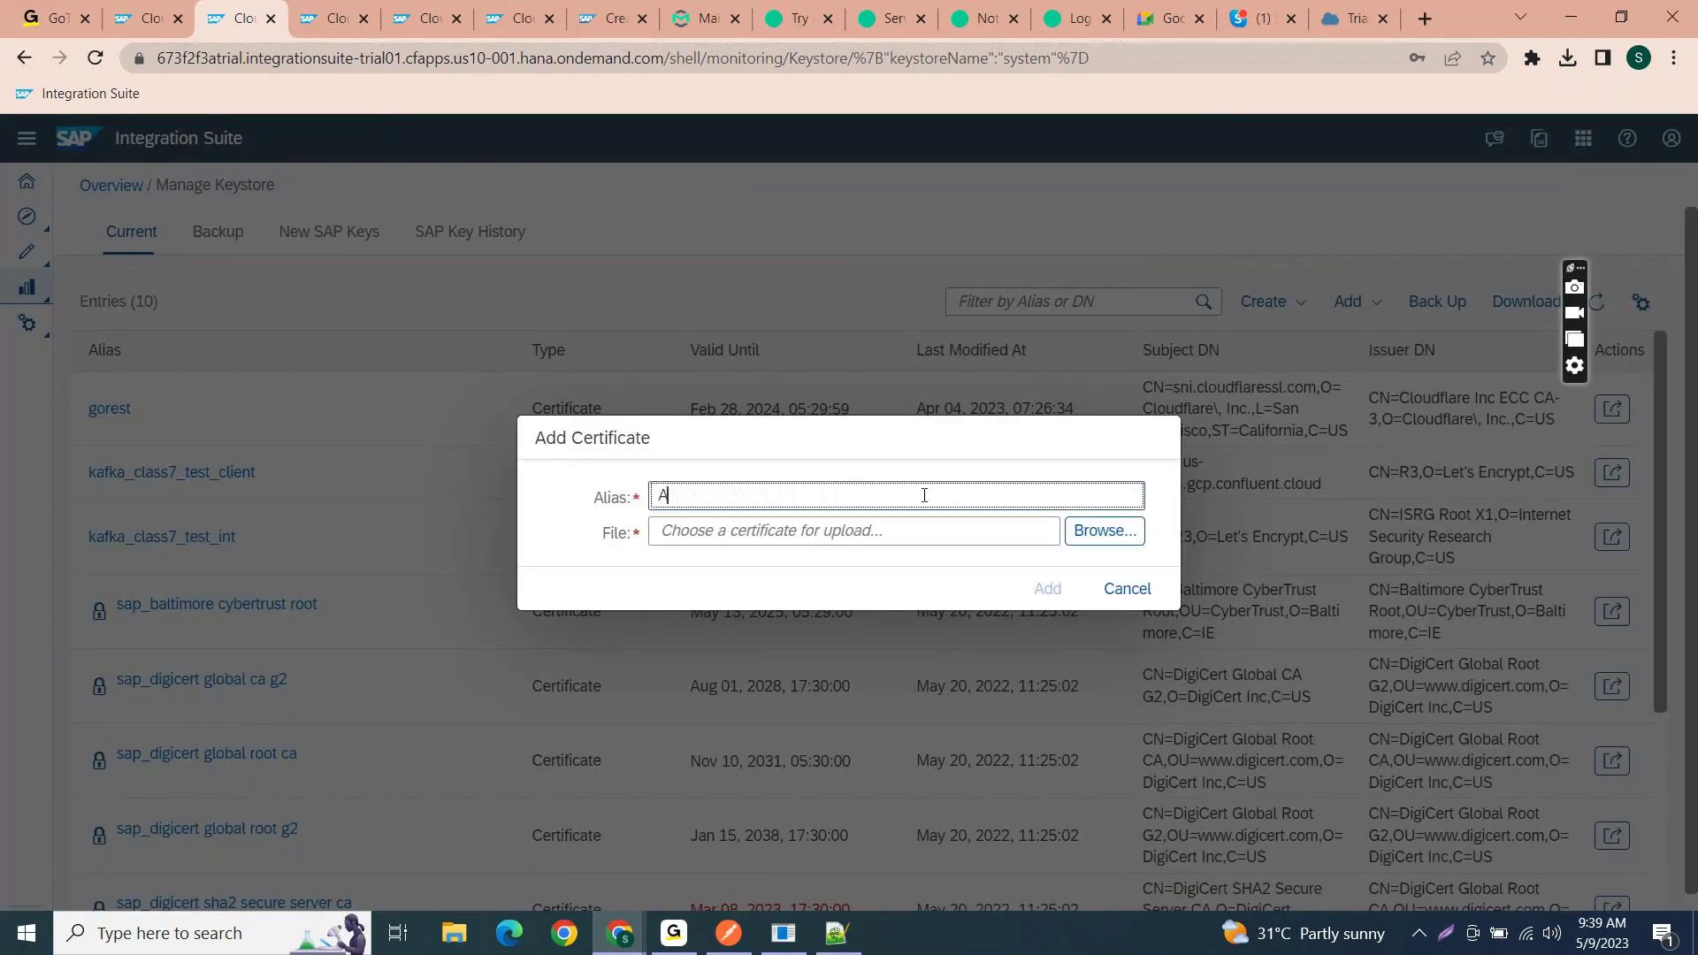
pyautogui.write('MQp')
pyautogui.press('BackSpace')
pyautogui.write('P_AEM')
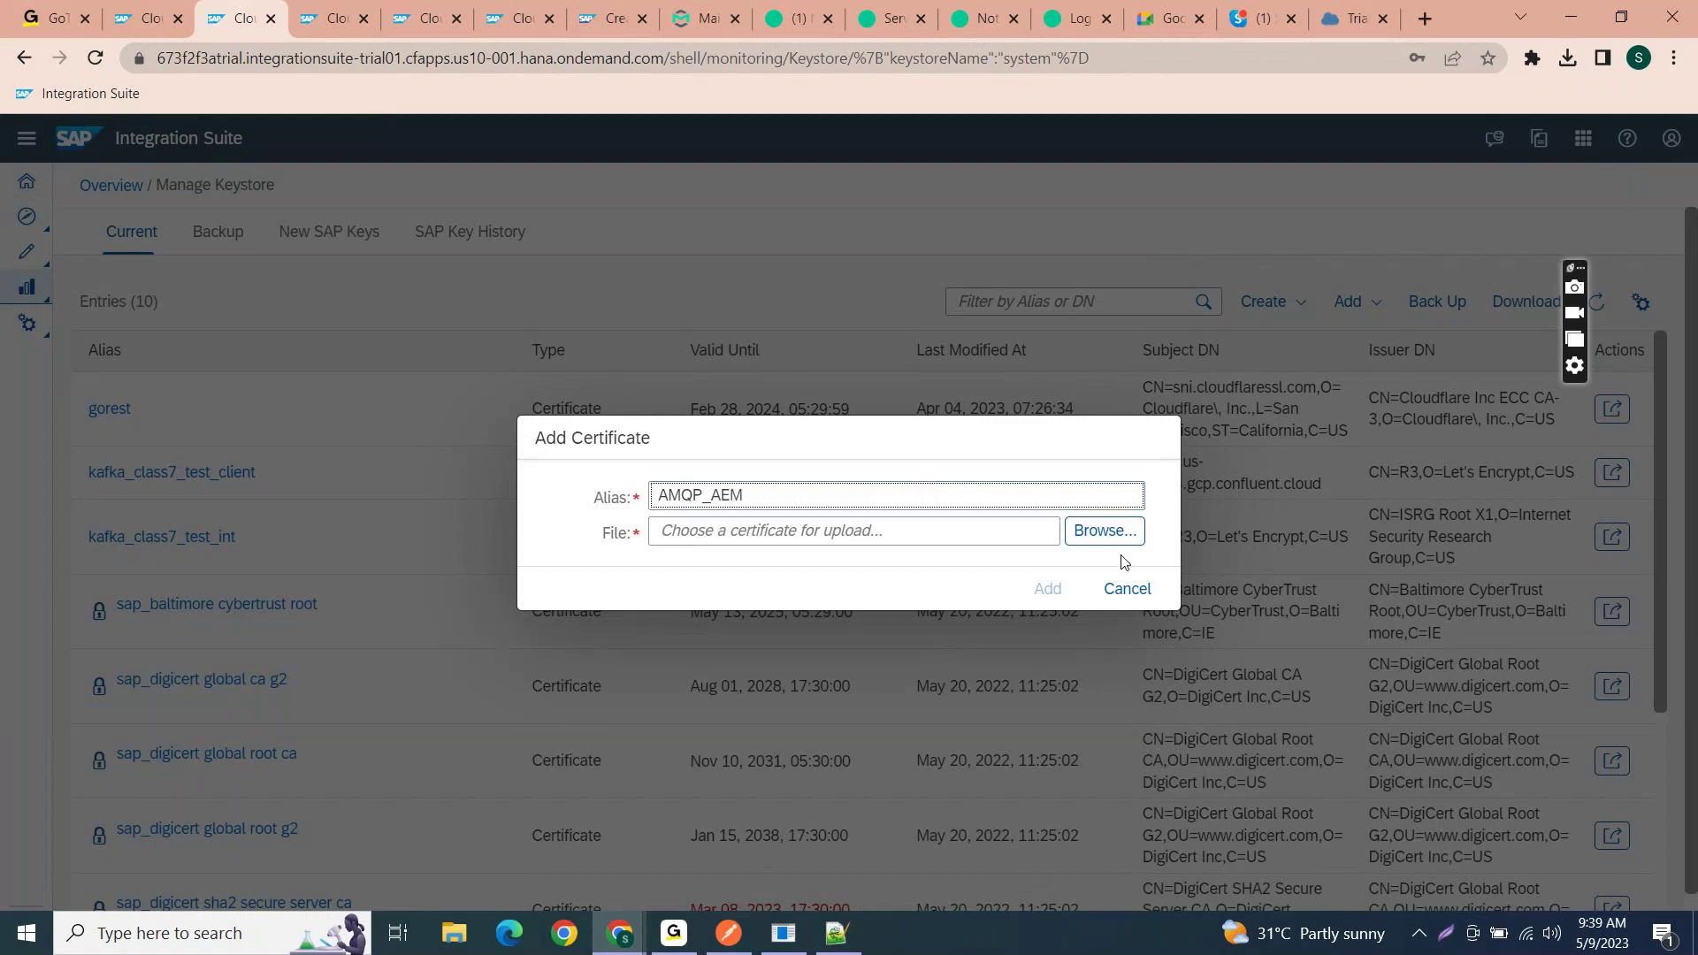
pyautogui.click(1111, 533)
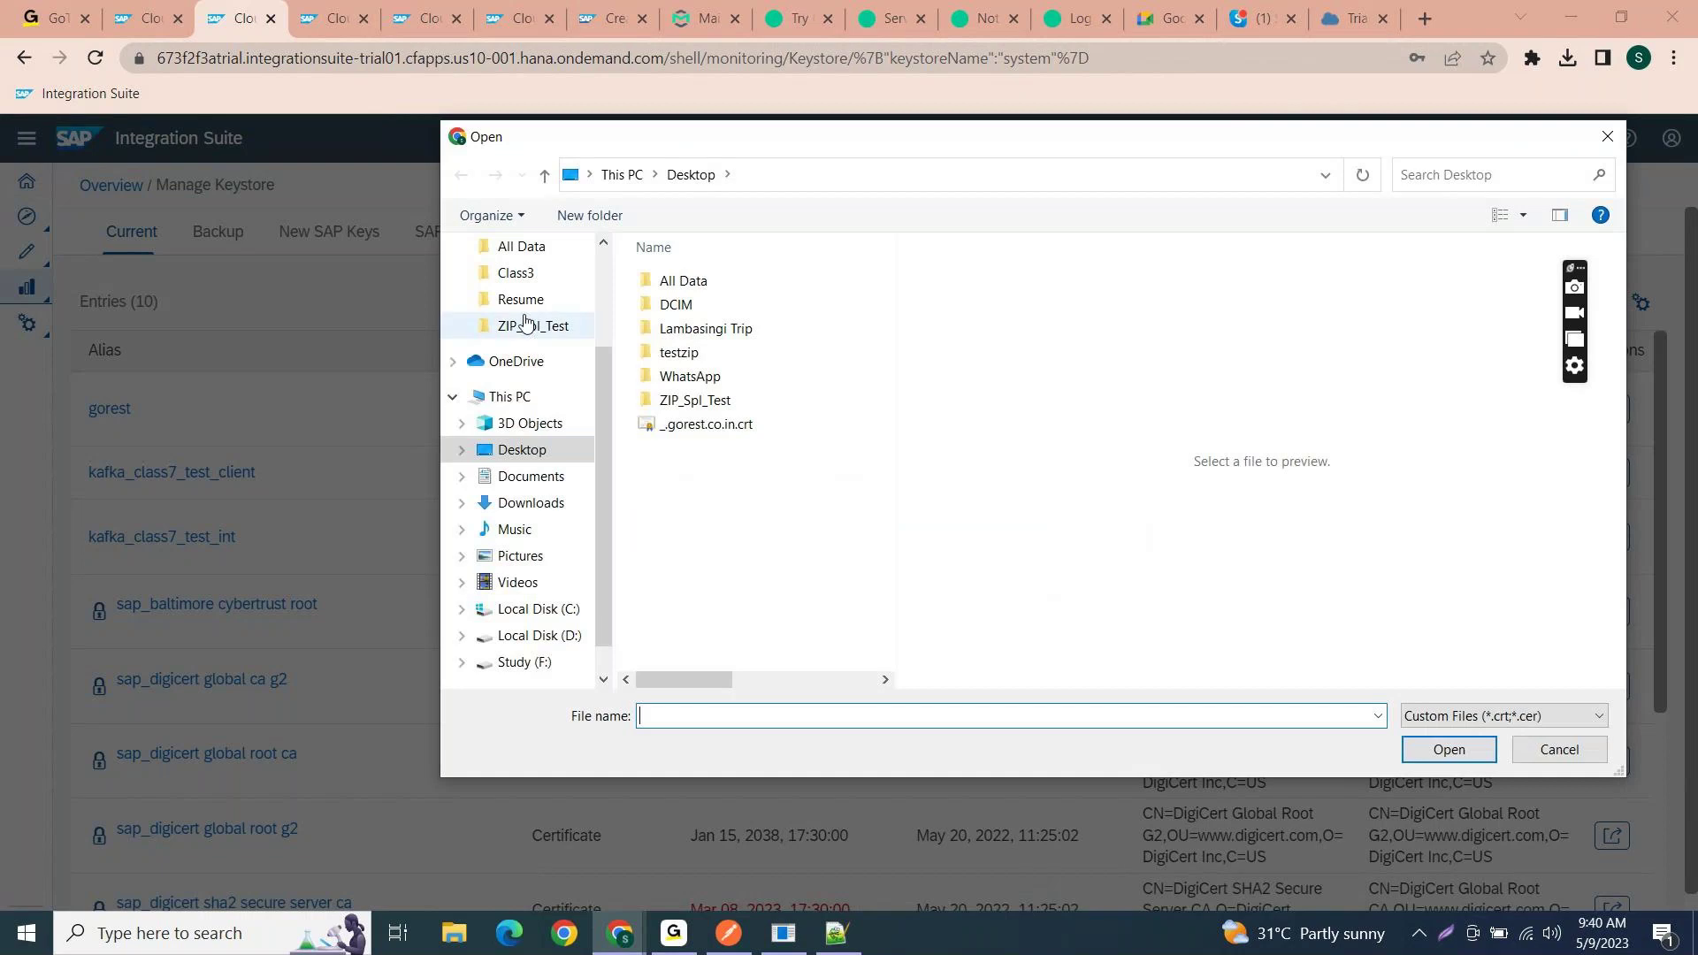
# - In the file picker, open Downloads, widen the file list and sort by date modified, newest first
pyautogui.scroll(1, 526, 320)
pyautogui.click(529, 533)
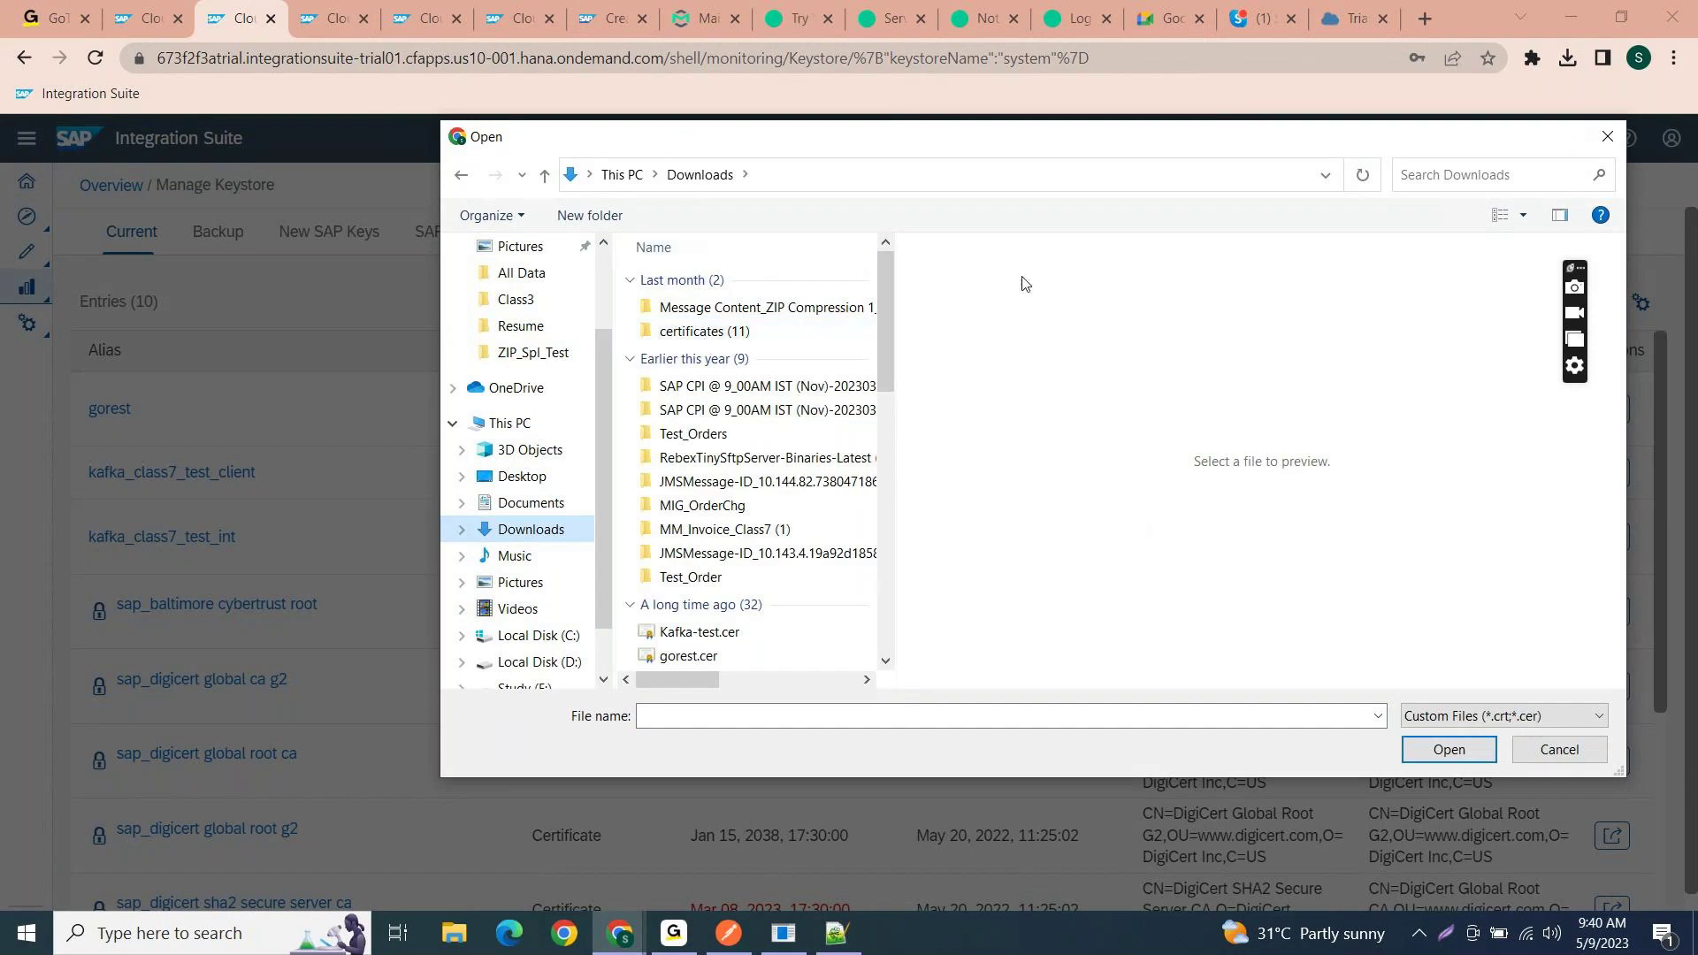
pyautogui.moveTo(896, 305); pyautogui.dragTo(1495, 303)
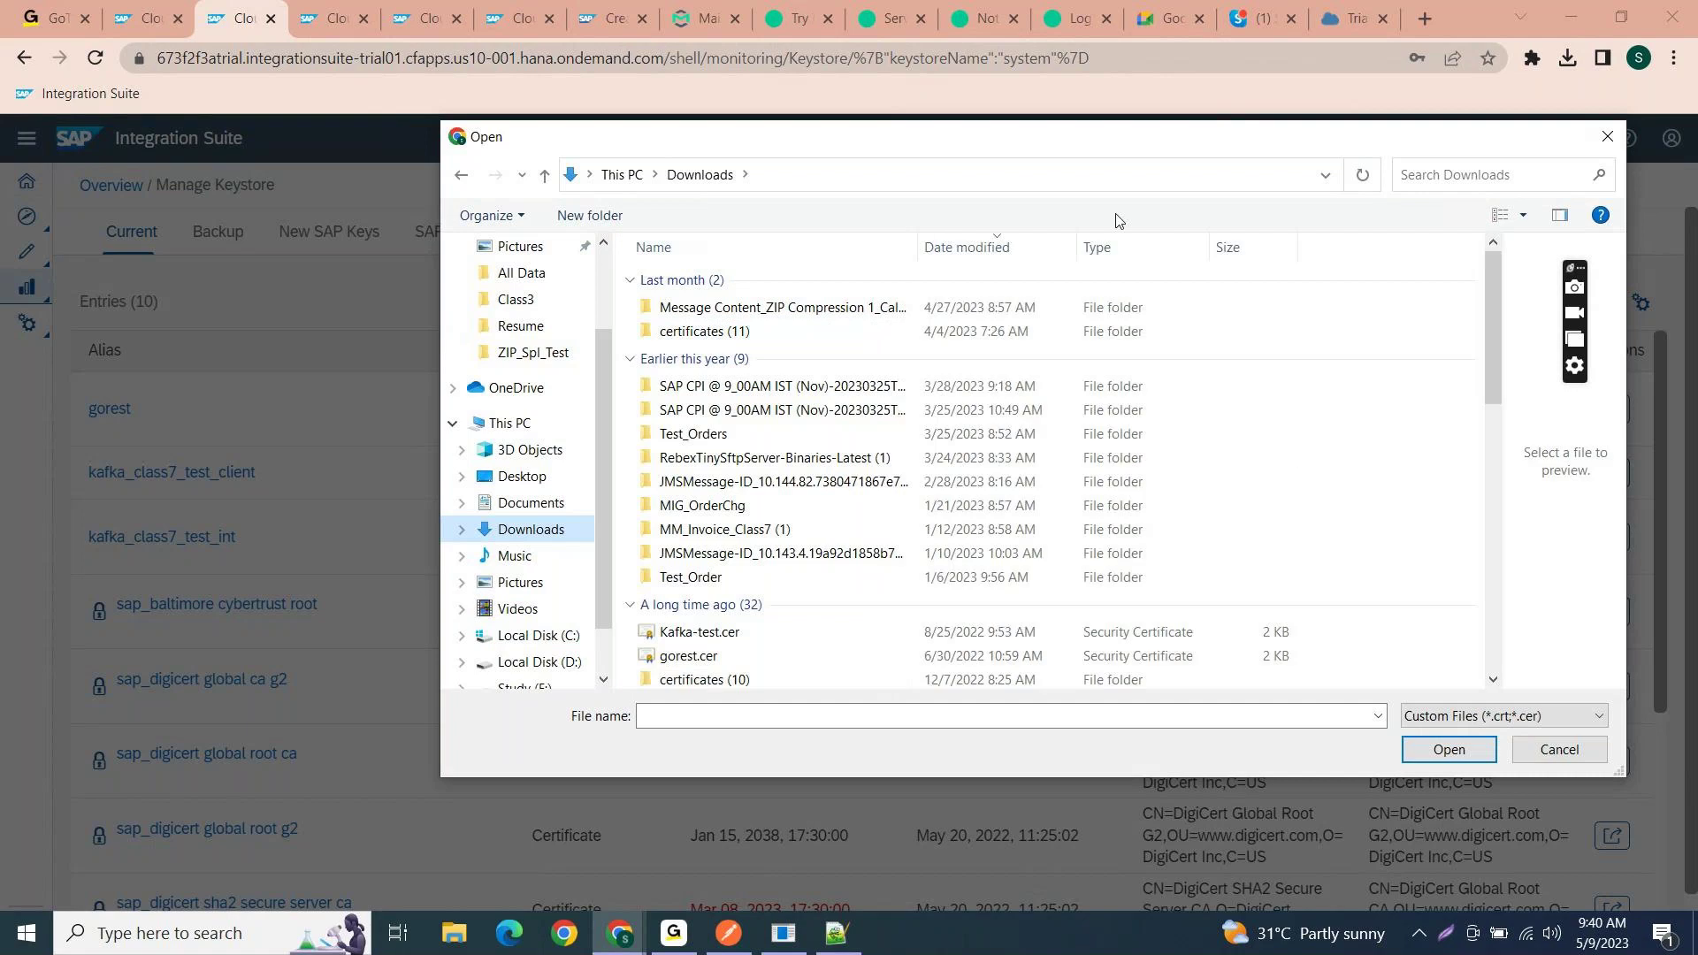
pyautogui.click(1036, 249)
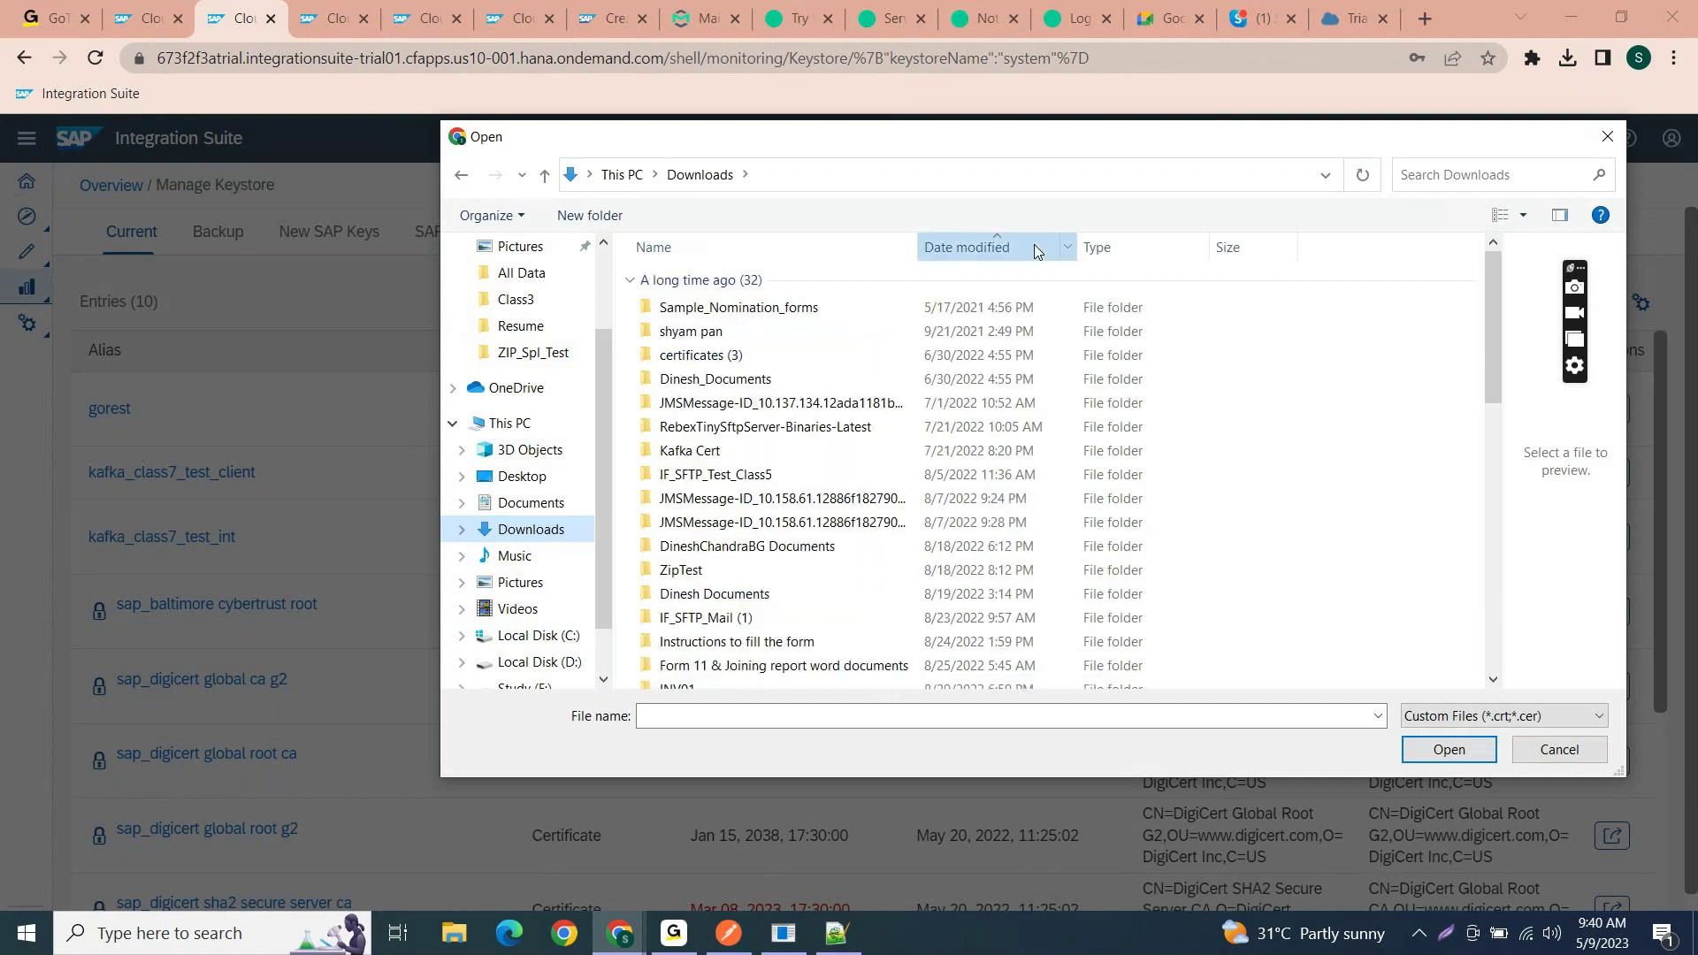
pyautogui.click(1036, 250)
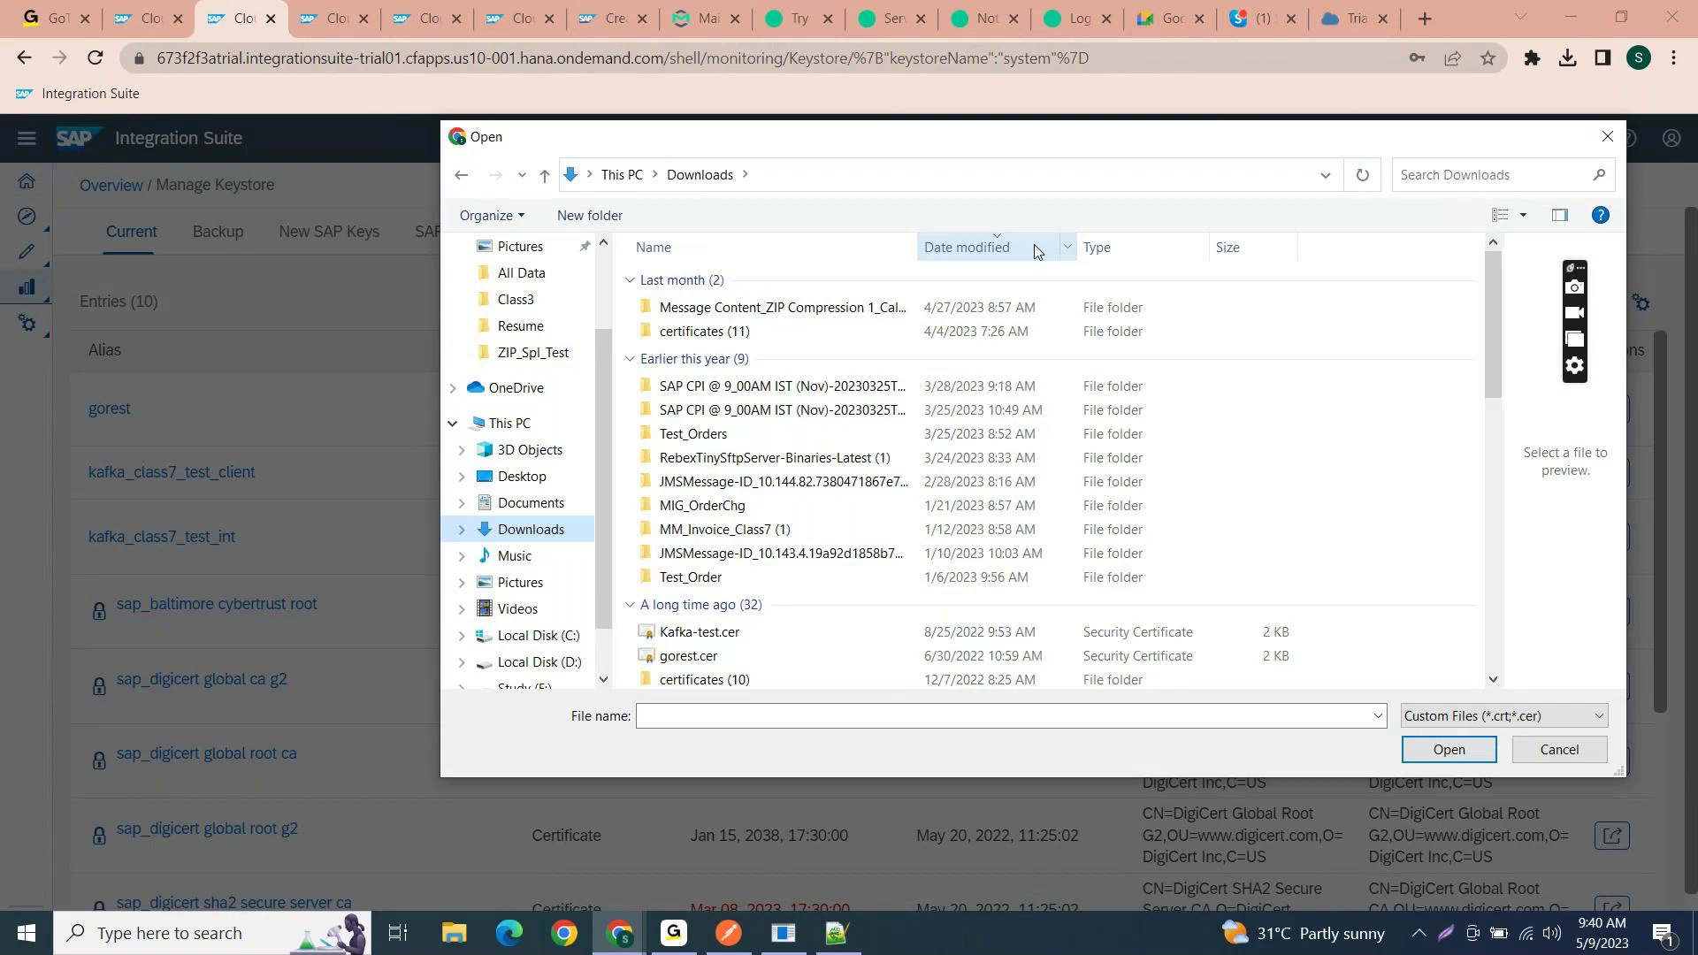
pyautogui.click(1036, 250)
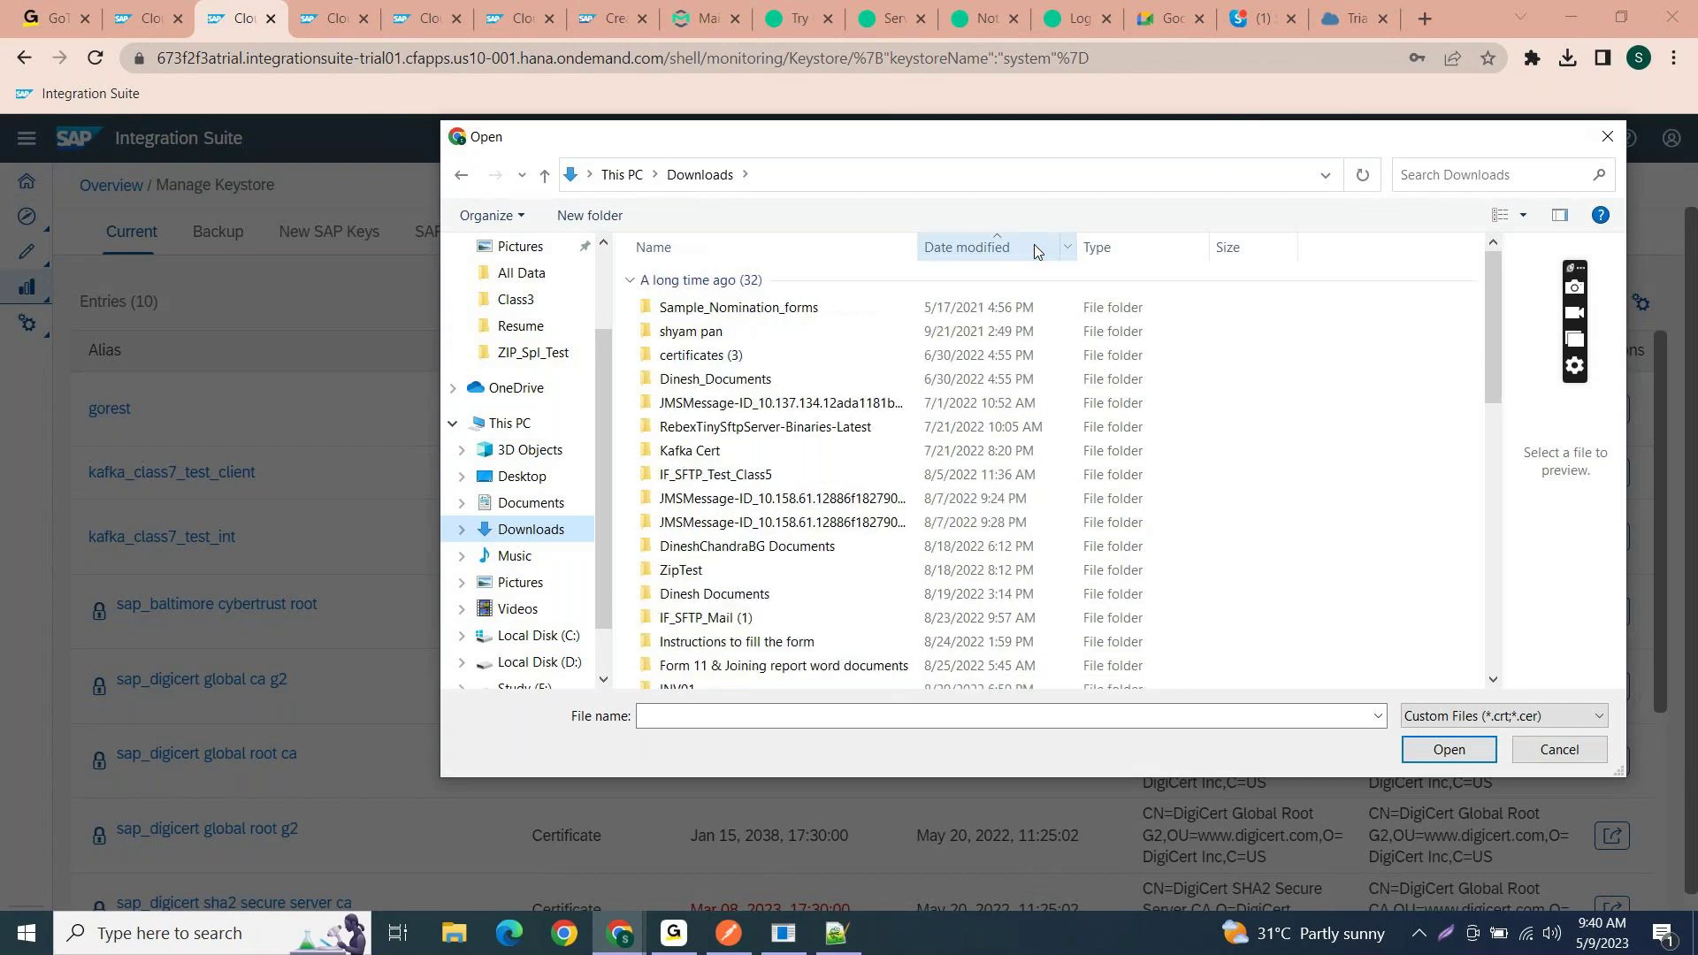
pyautogui.click(1036, 250)
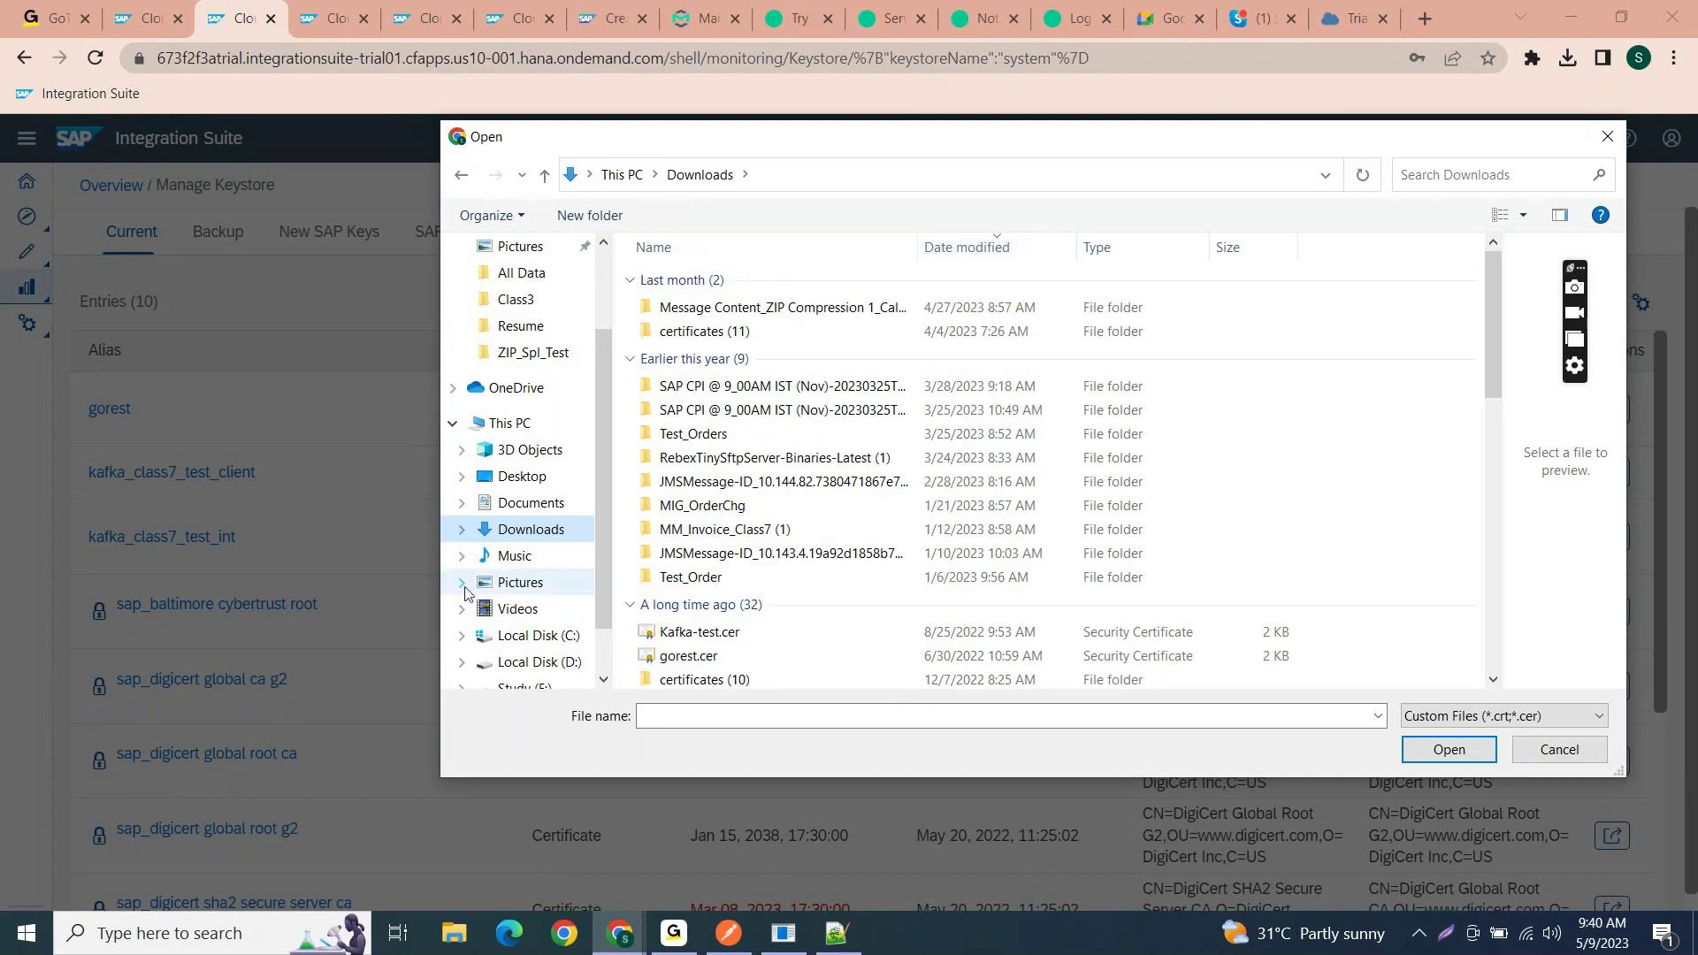
# - Re-sort Downloads oldest first, then cancel the picker and show Chrome's recent downloads with certificates (12).zip
pyautogui.scroll(1, 487, 492)
pyautogui.click(523, 276)
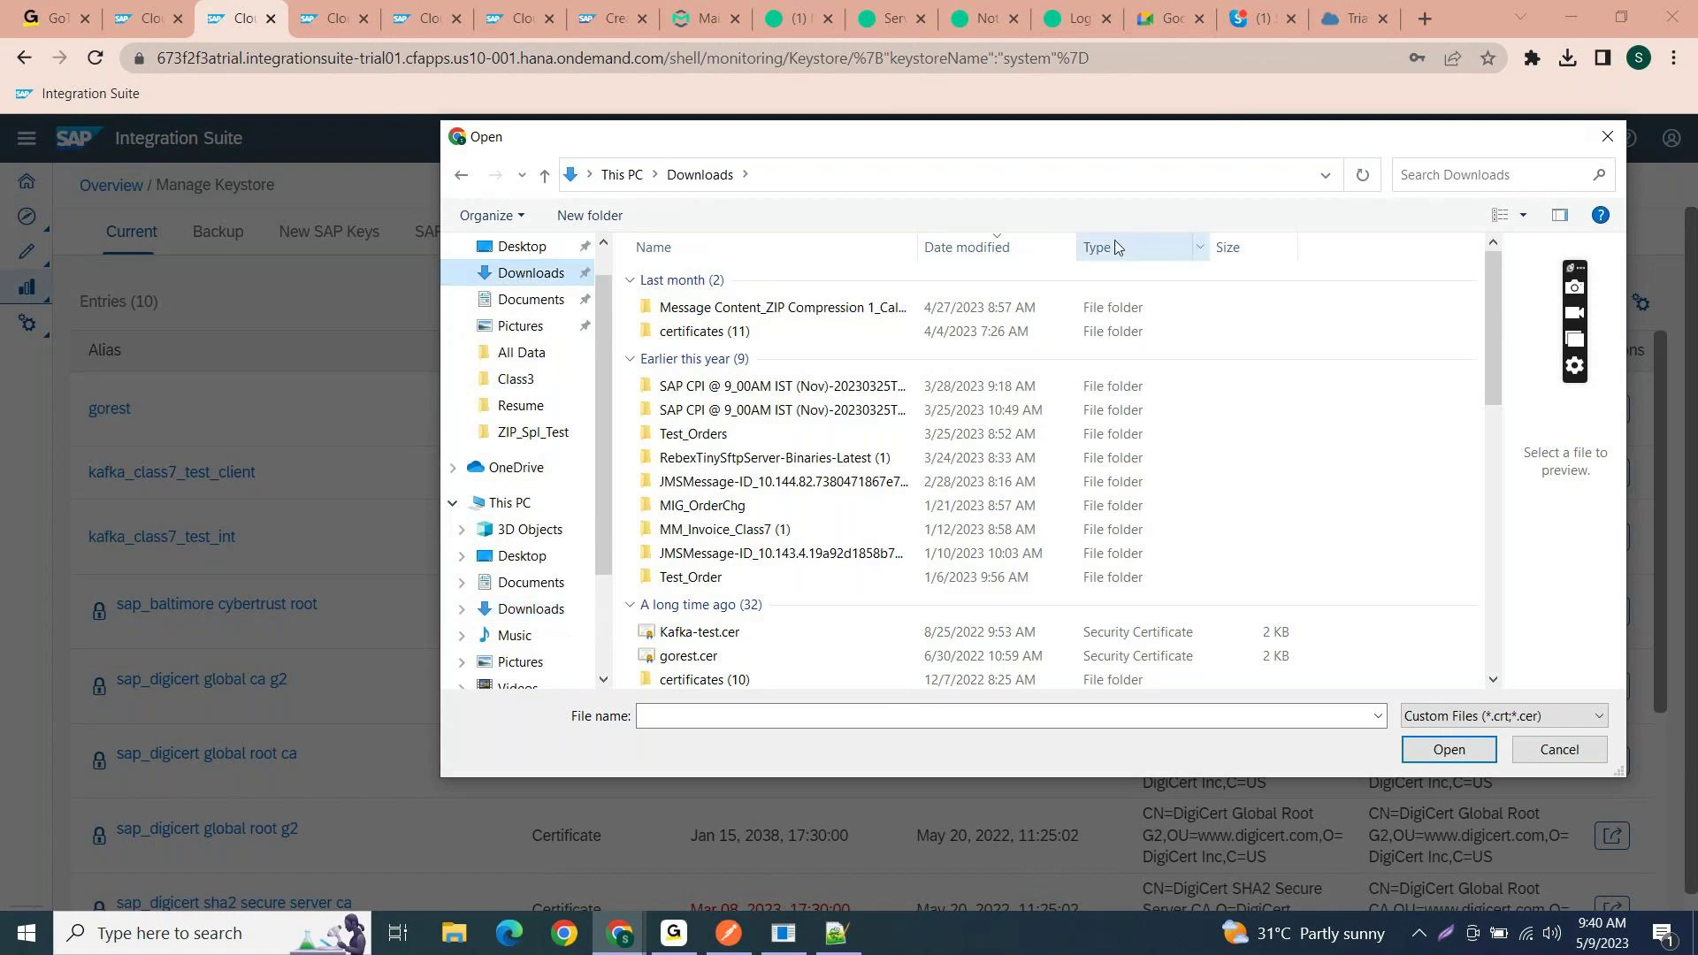
pyautogui.click(1040, 256)
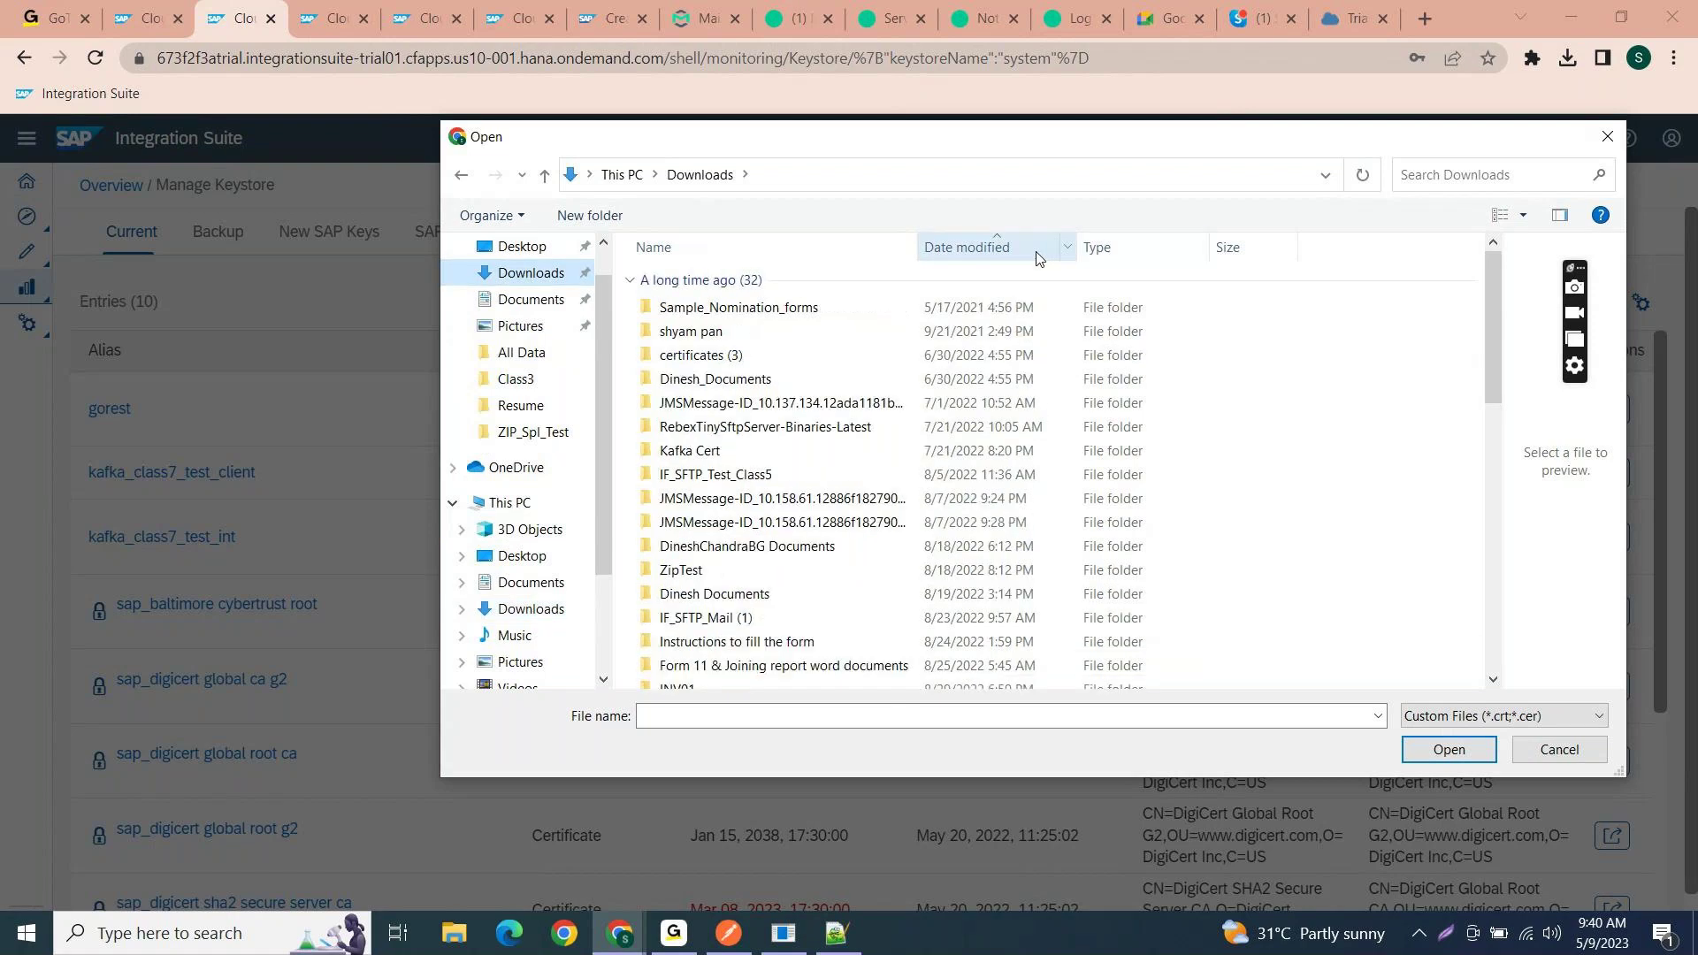
pyautogui.scroll(-7, 1026, 373)
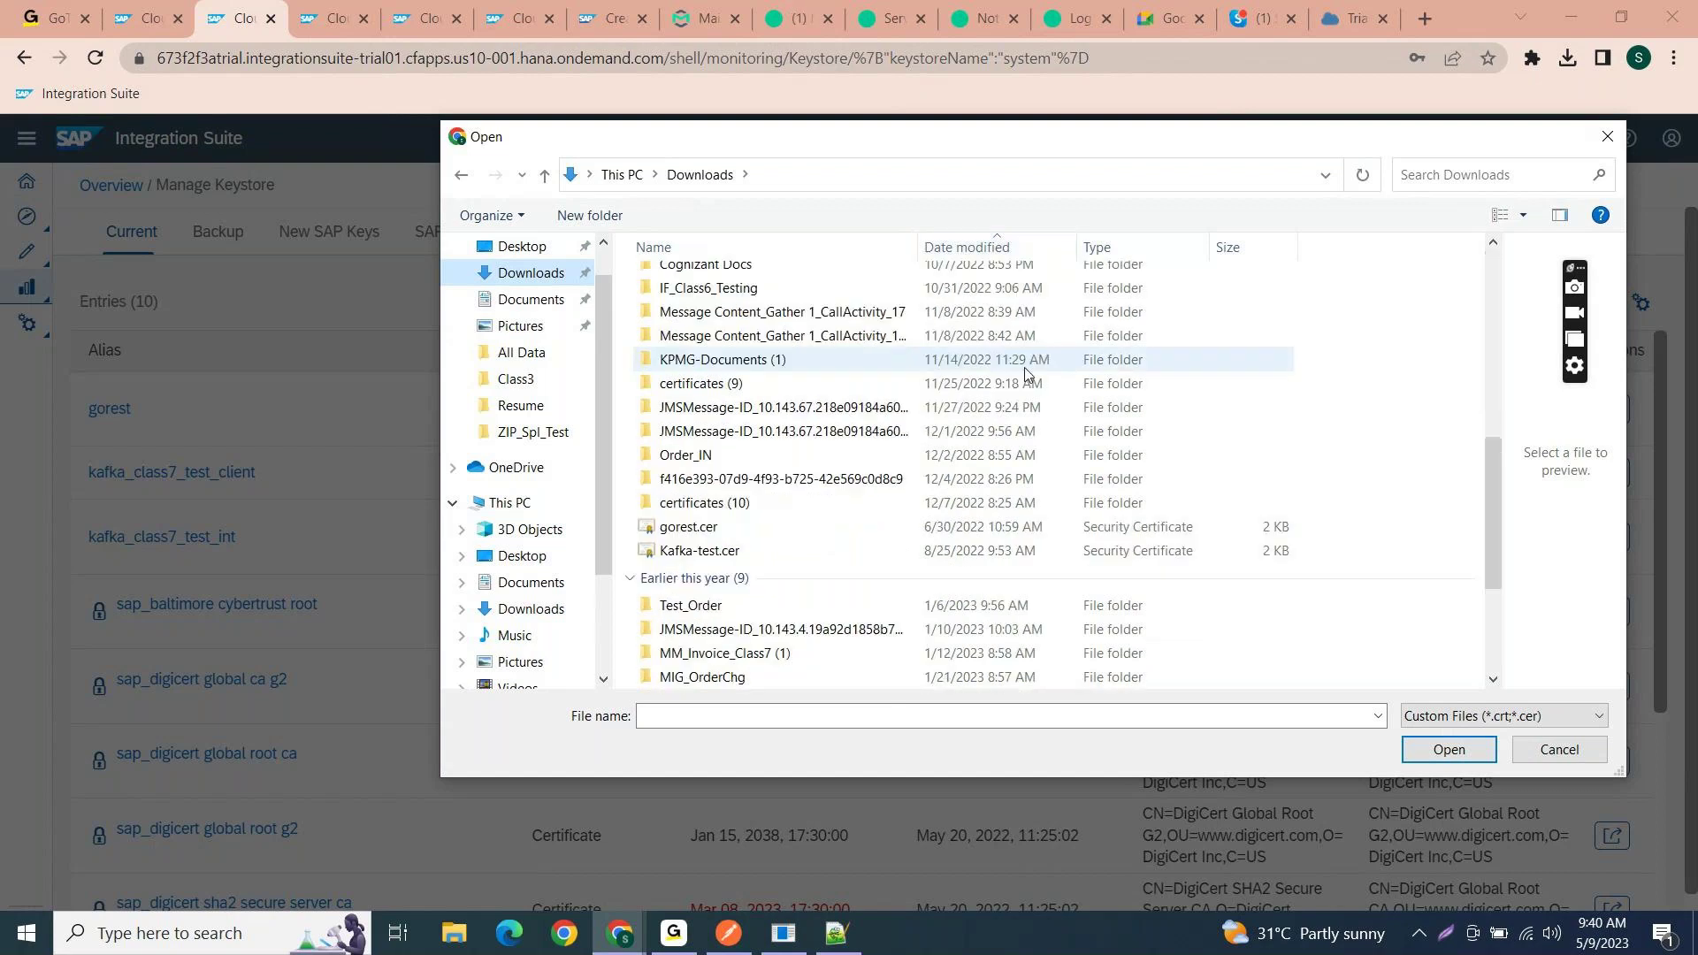
pyautogui.scroll(-3, 1025, 373)
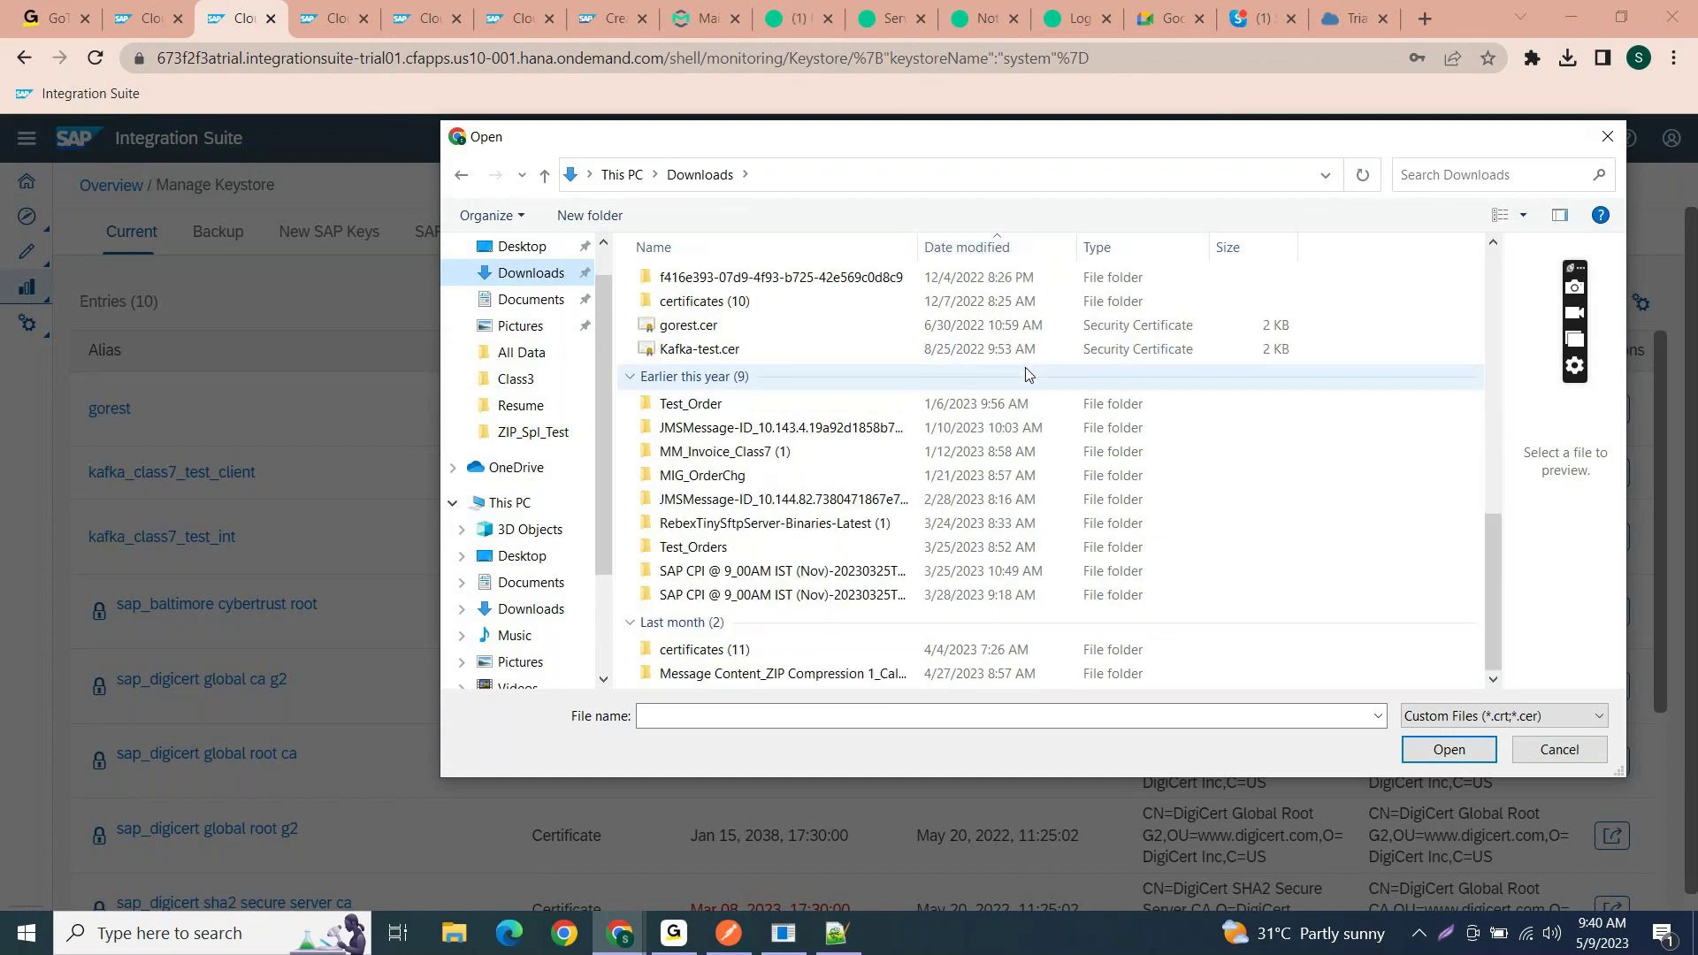
pyautogui.click(1607, 149)
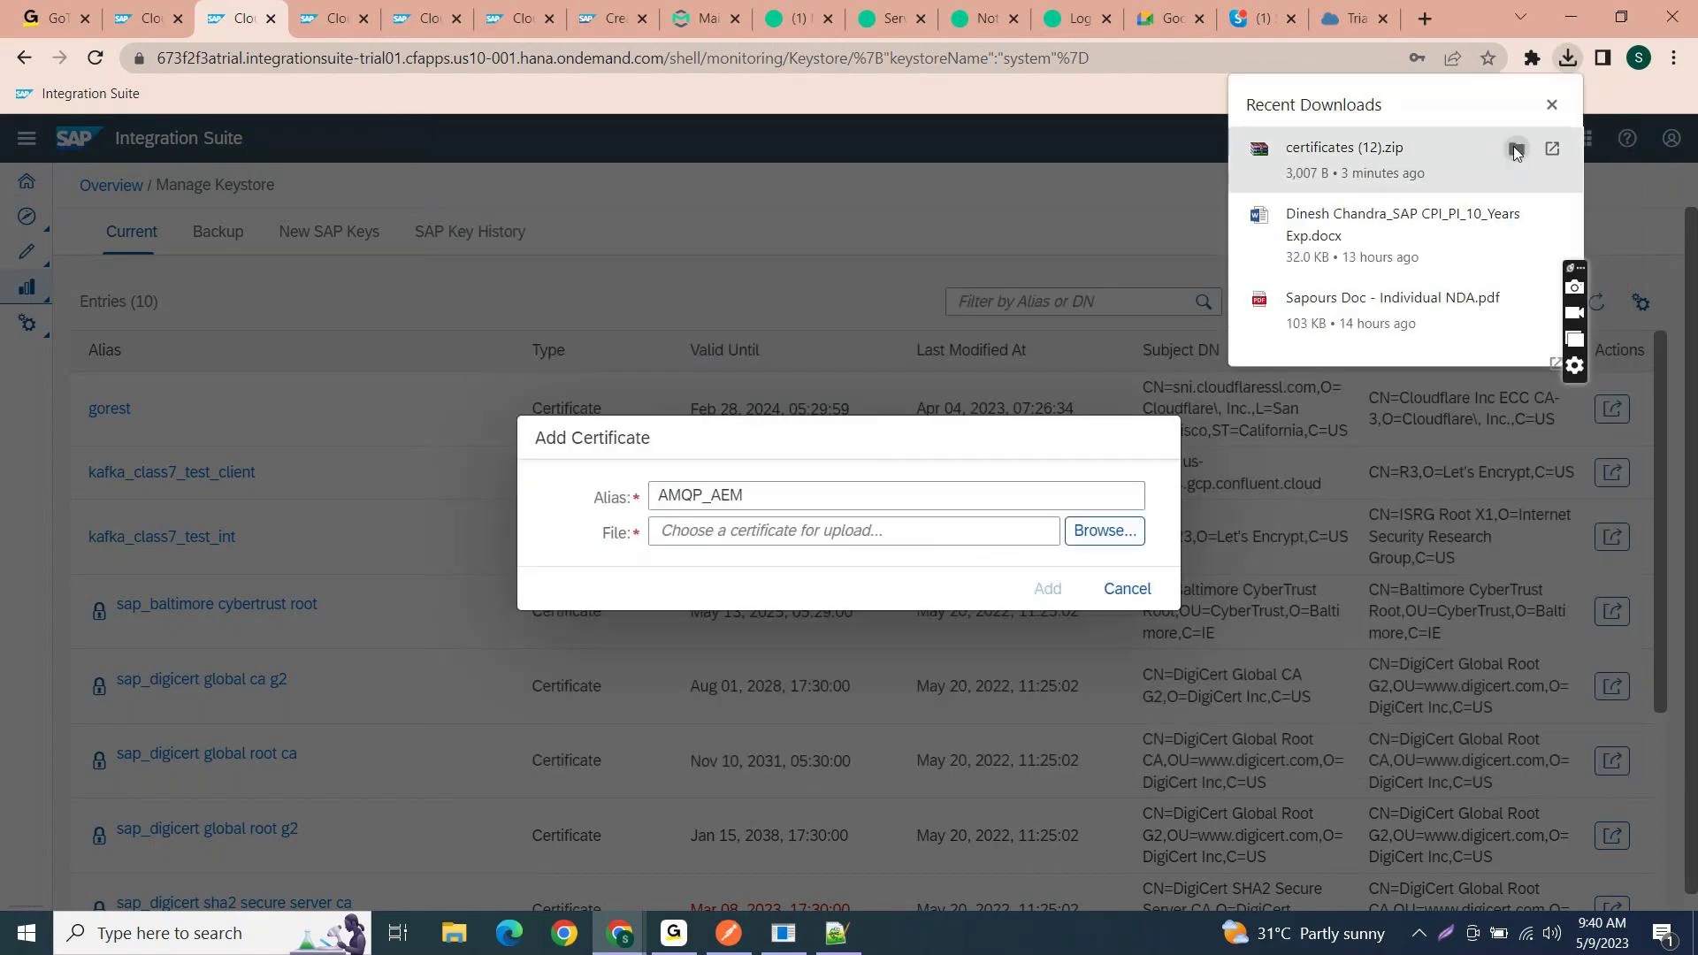
# - Extract certificates (12).zip into a certificates (12) folder and open it
pyautogui.click(1515, 149)
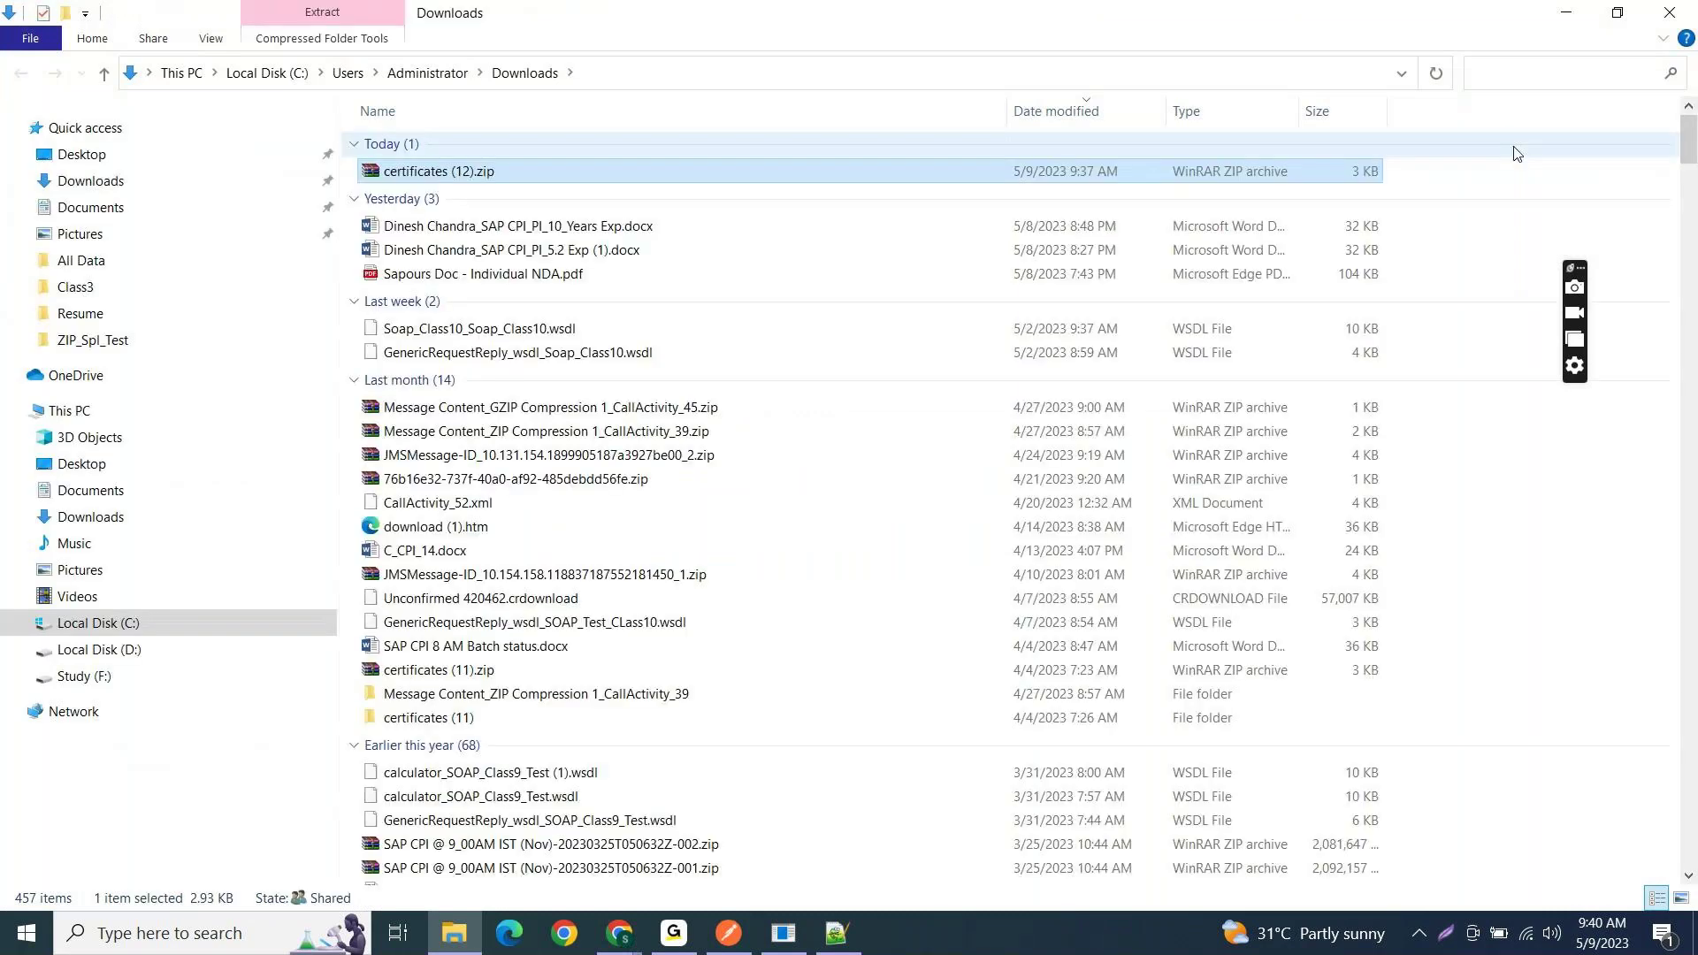
pyautogui.rightClick(938, 178)
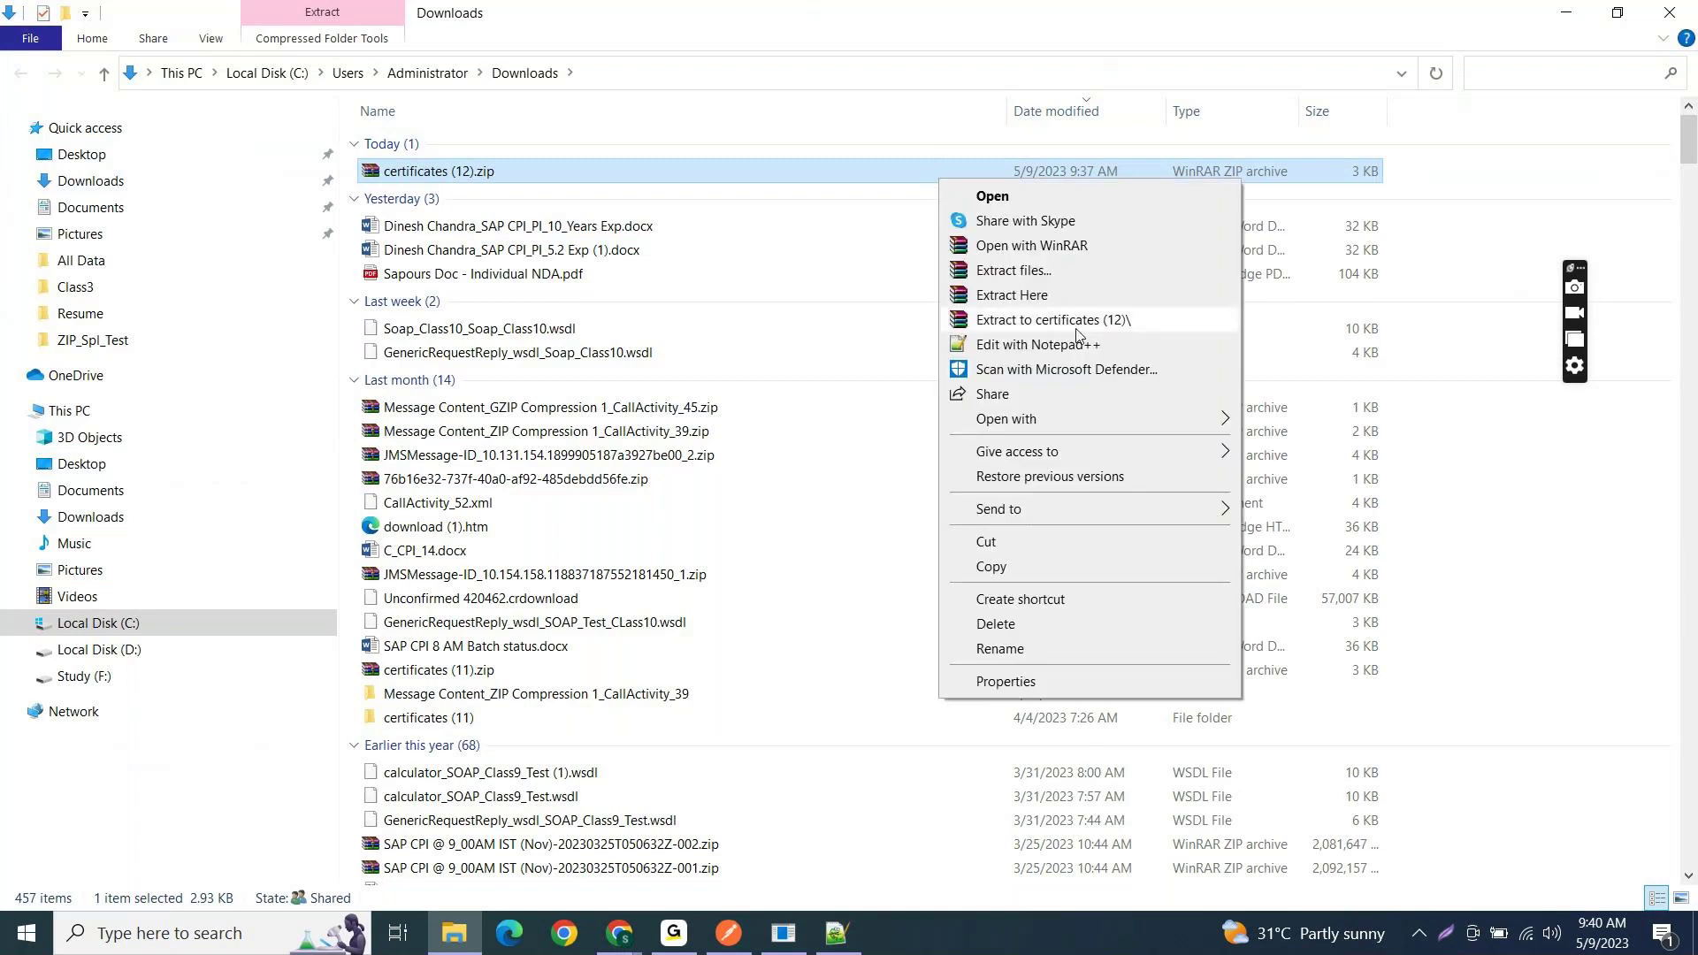
pyautogui.click(1052, 320)
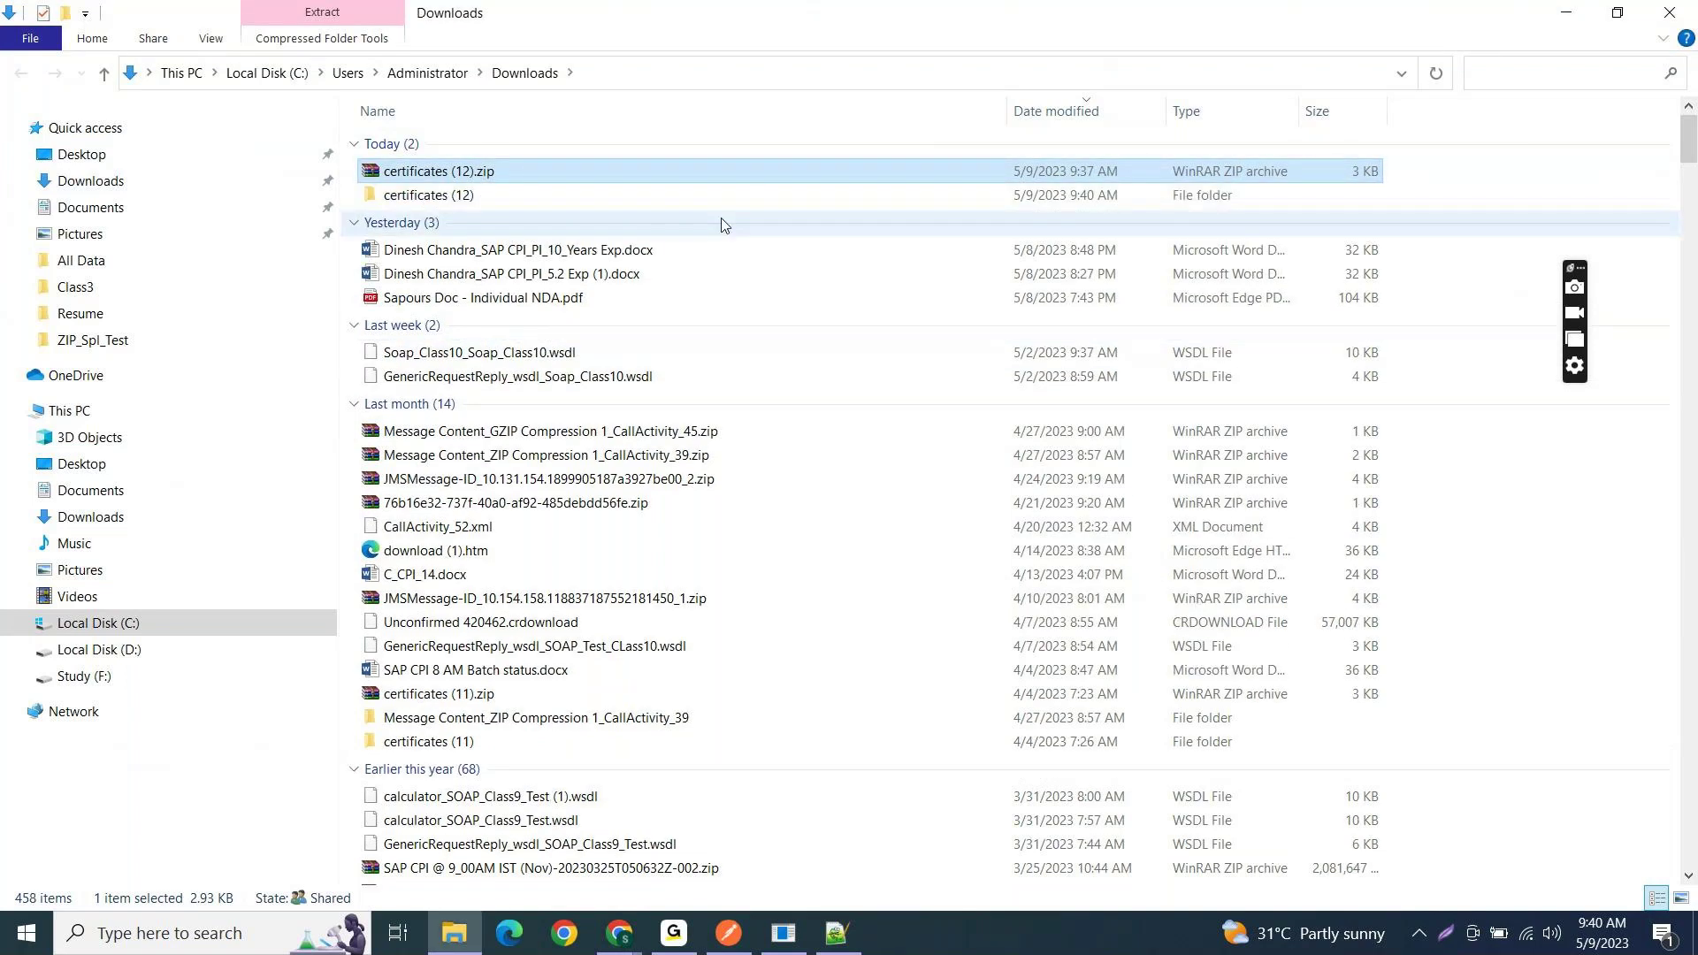
pyautogui.doubleClick(707, 172)
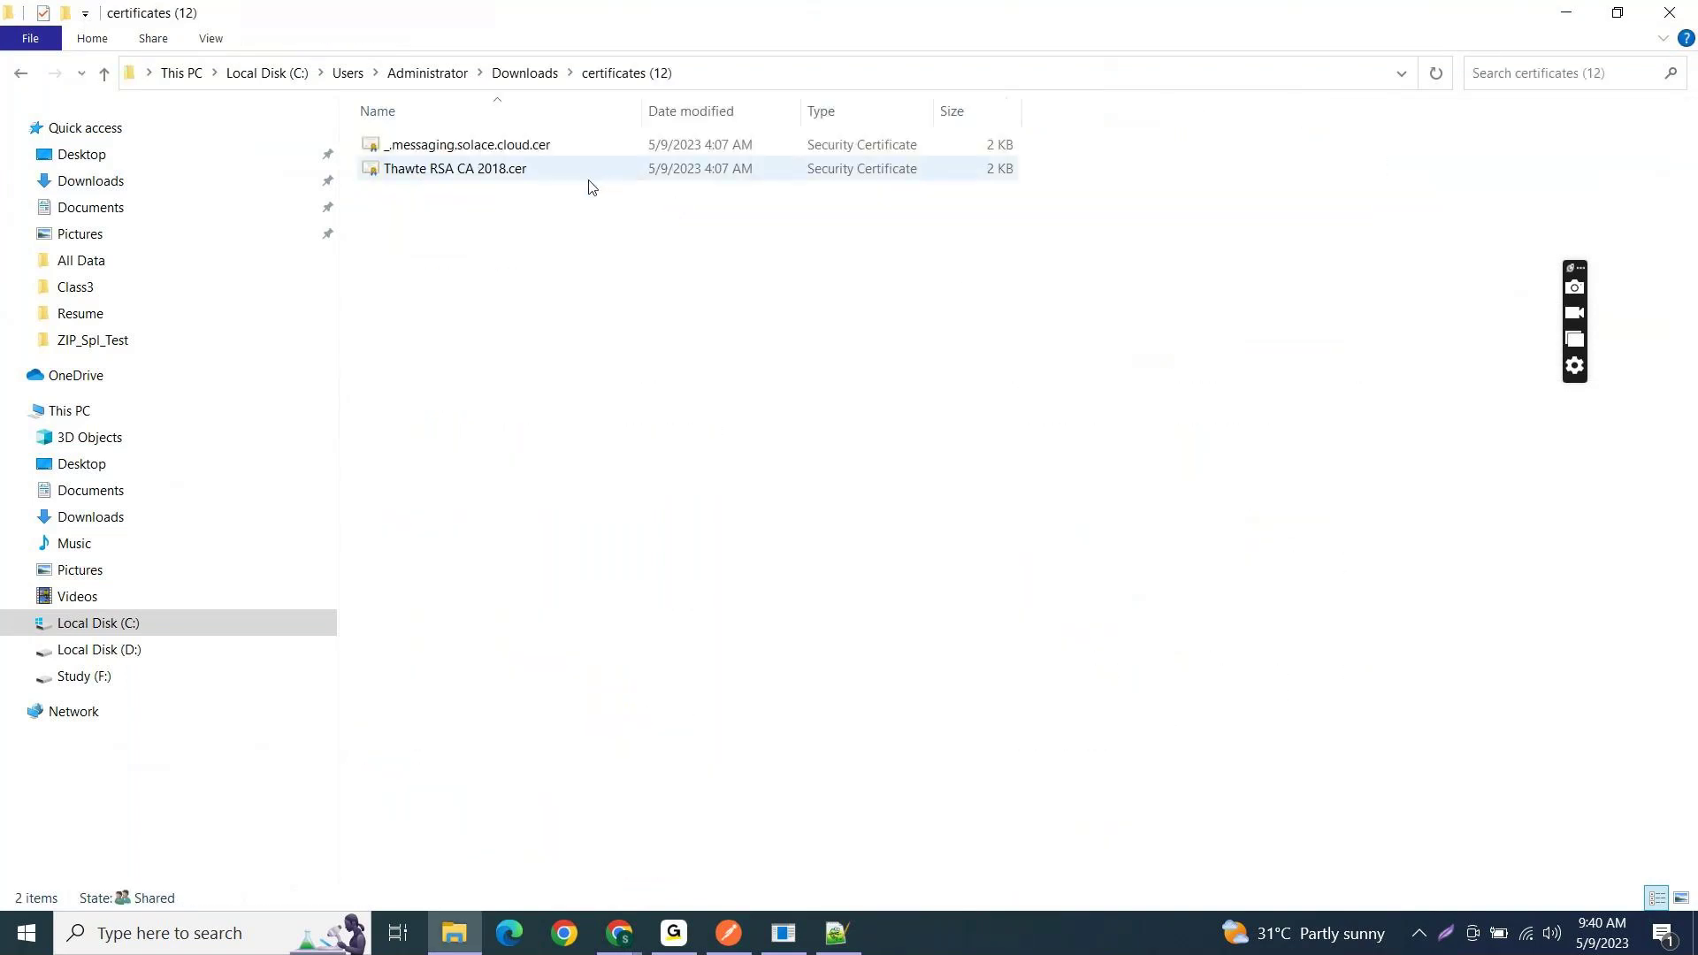
# - Check the messaging.solace.cloud certificate's certification path, then copy the certificates (12) folder path
pyautogui.doubleClick(552, 147)
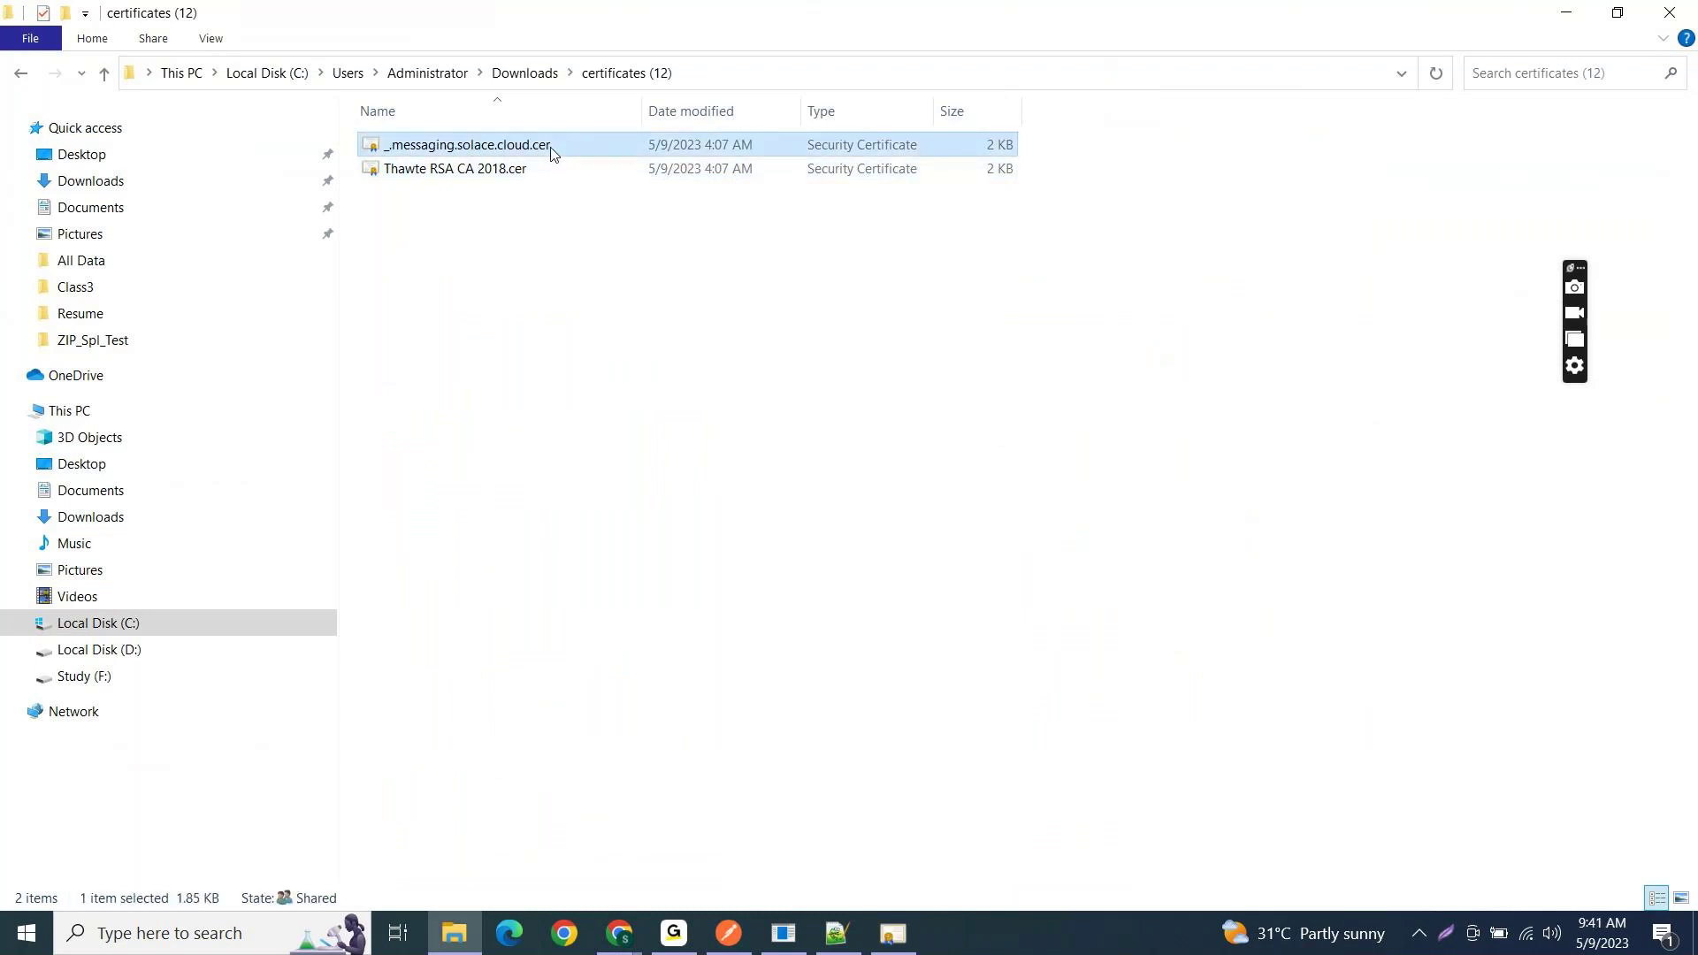
pyautogui.click(895, 935)
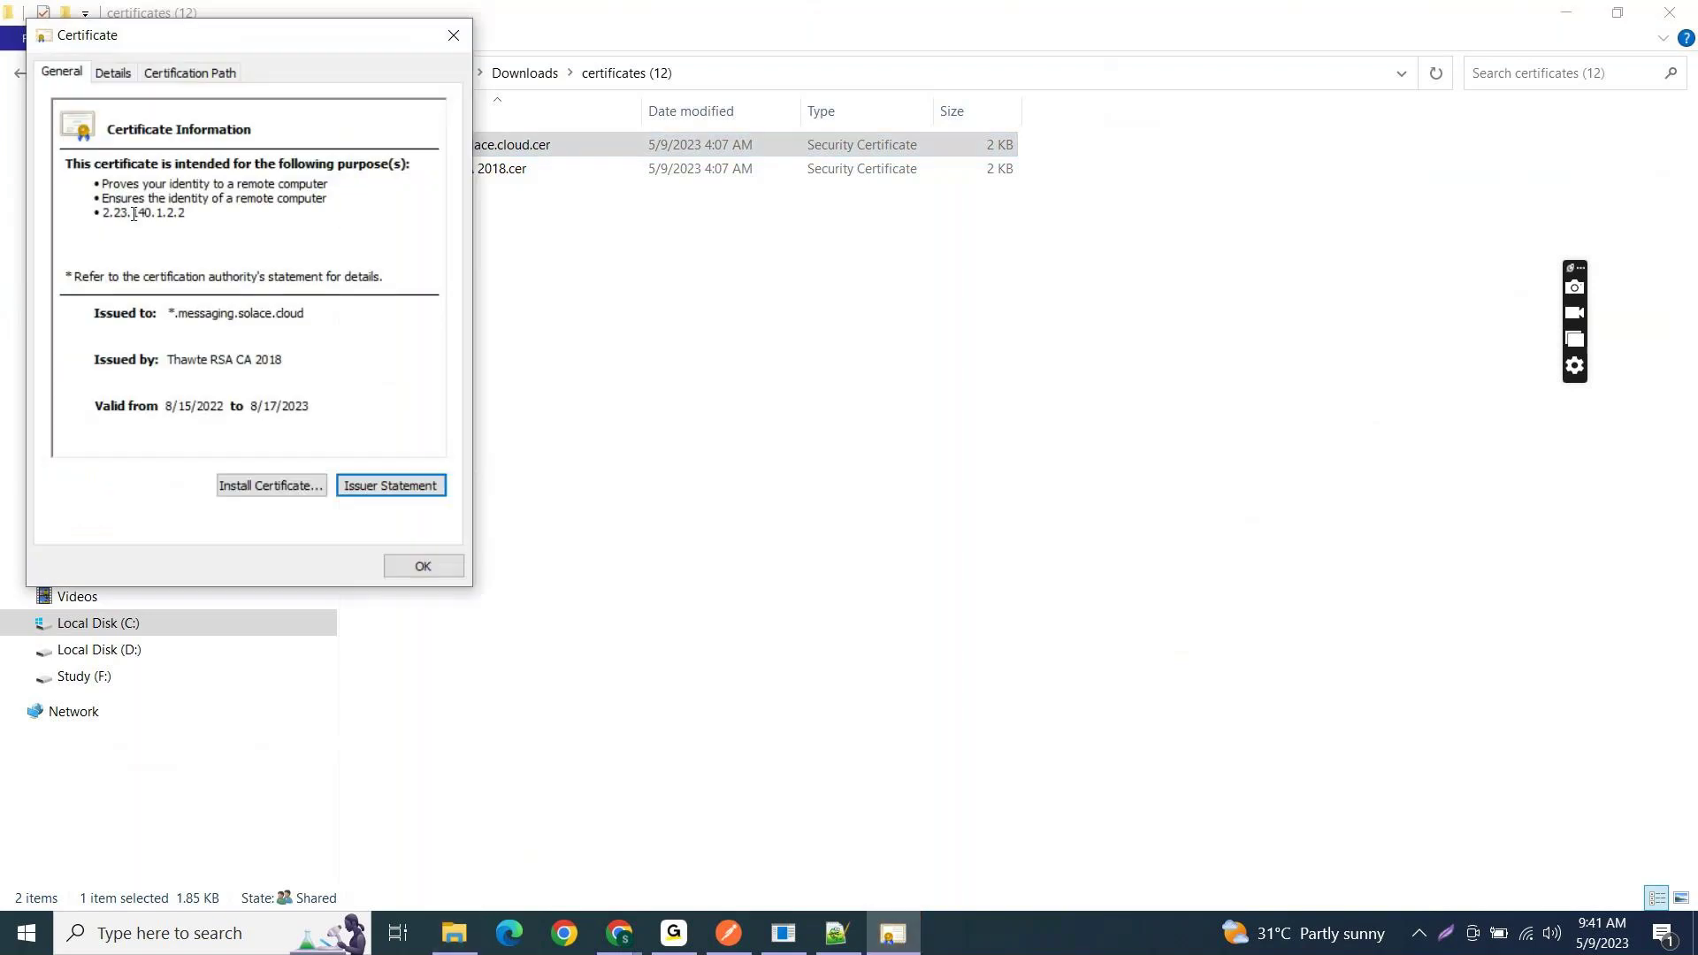
pyautogui.click(173, 77)
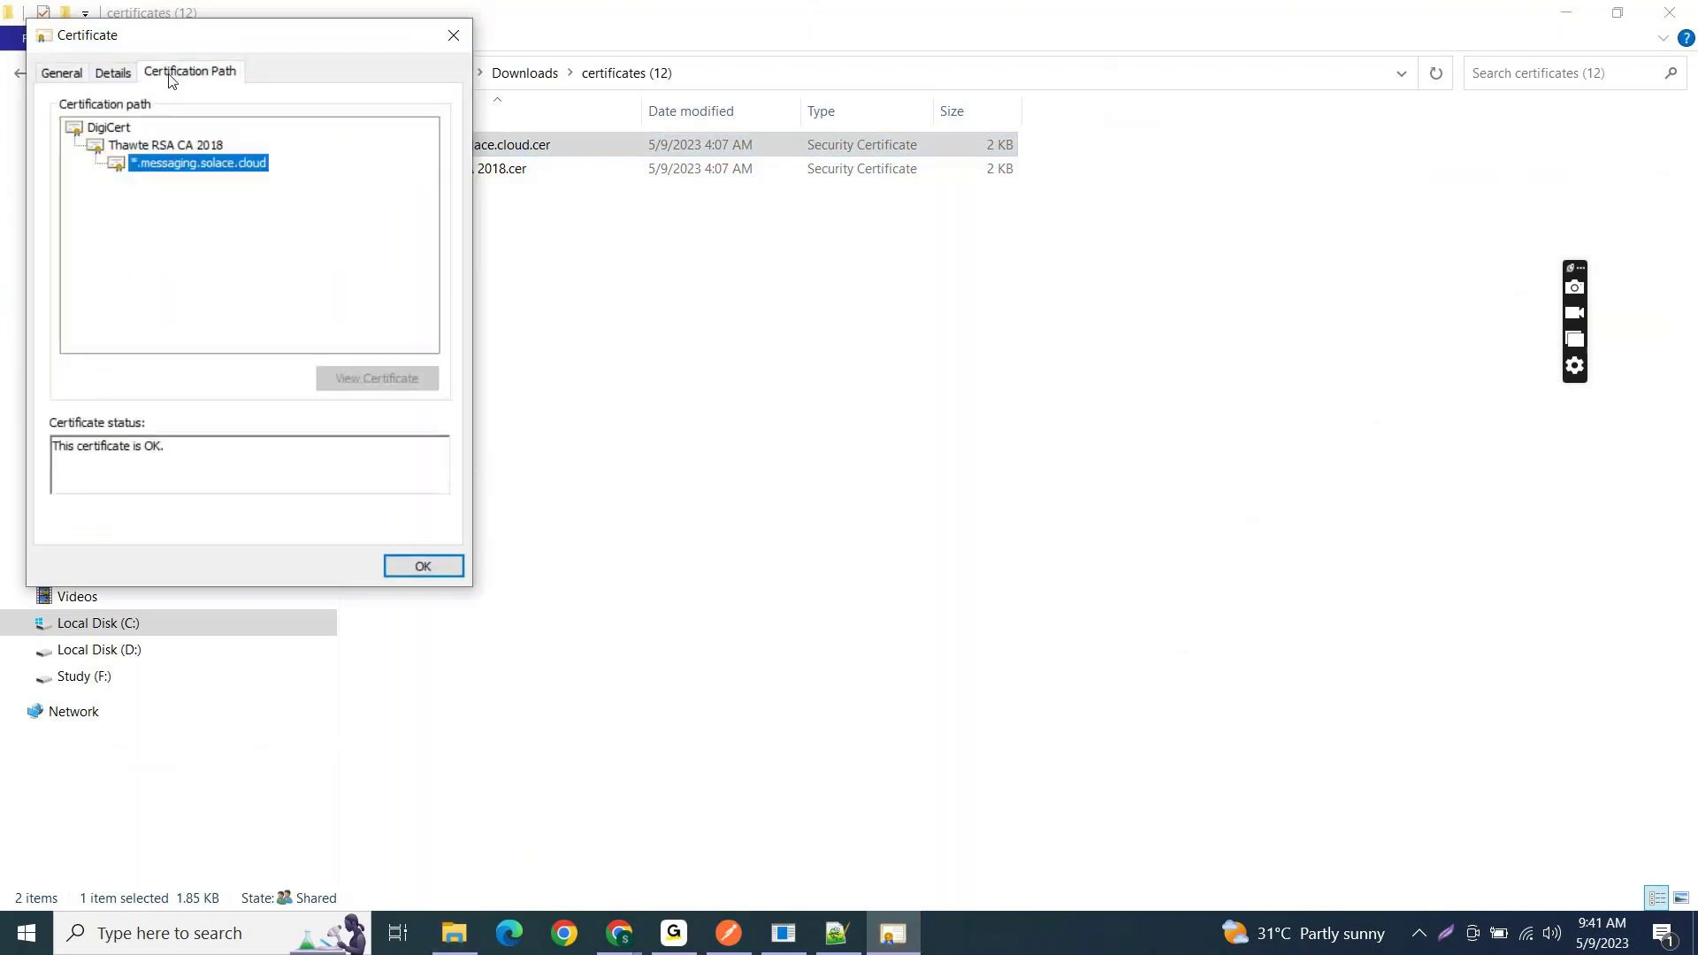
pyautogui.click(453, 35)
pyautogui.click(526, 145)
pyautogui.hotkey('alt', 'Tab')
pyautogui.click(701, 79)
pyautogui.hotkey('ctrl', 'c')
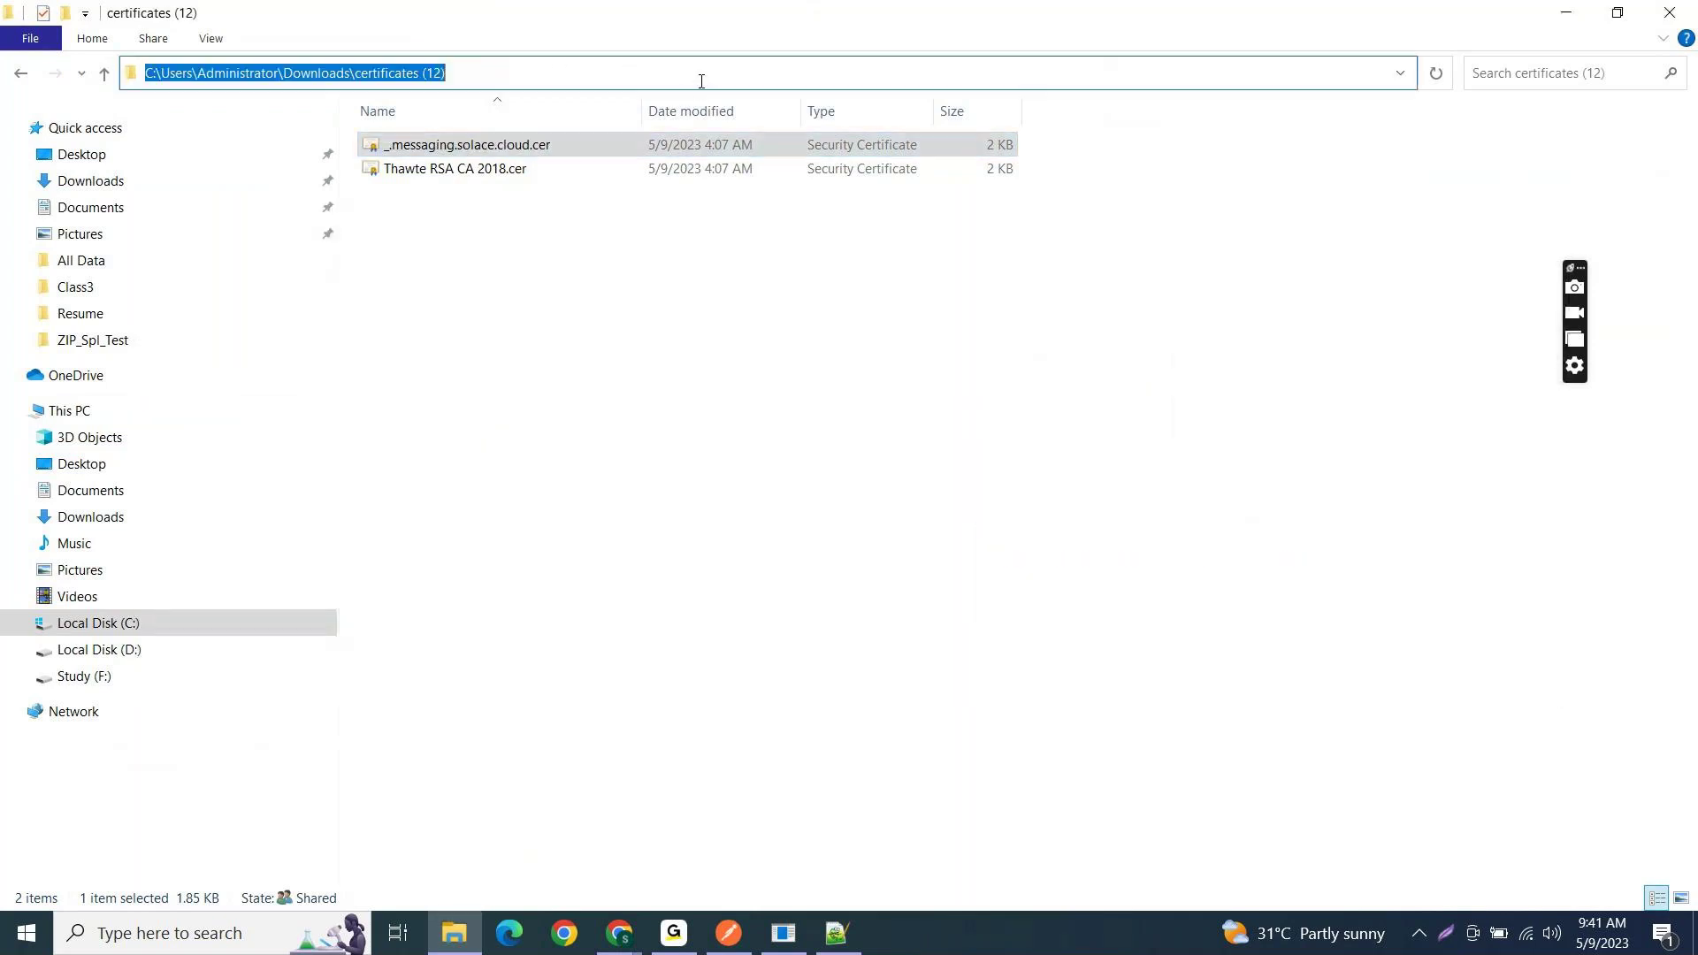
pyautogui.hotkey('alt', 'Tab')
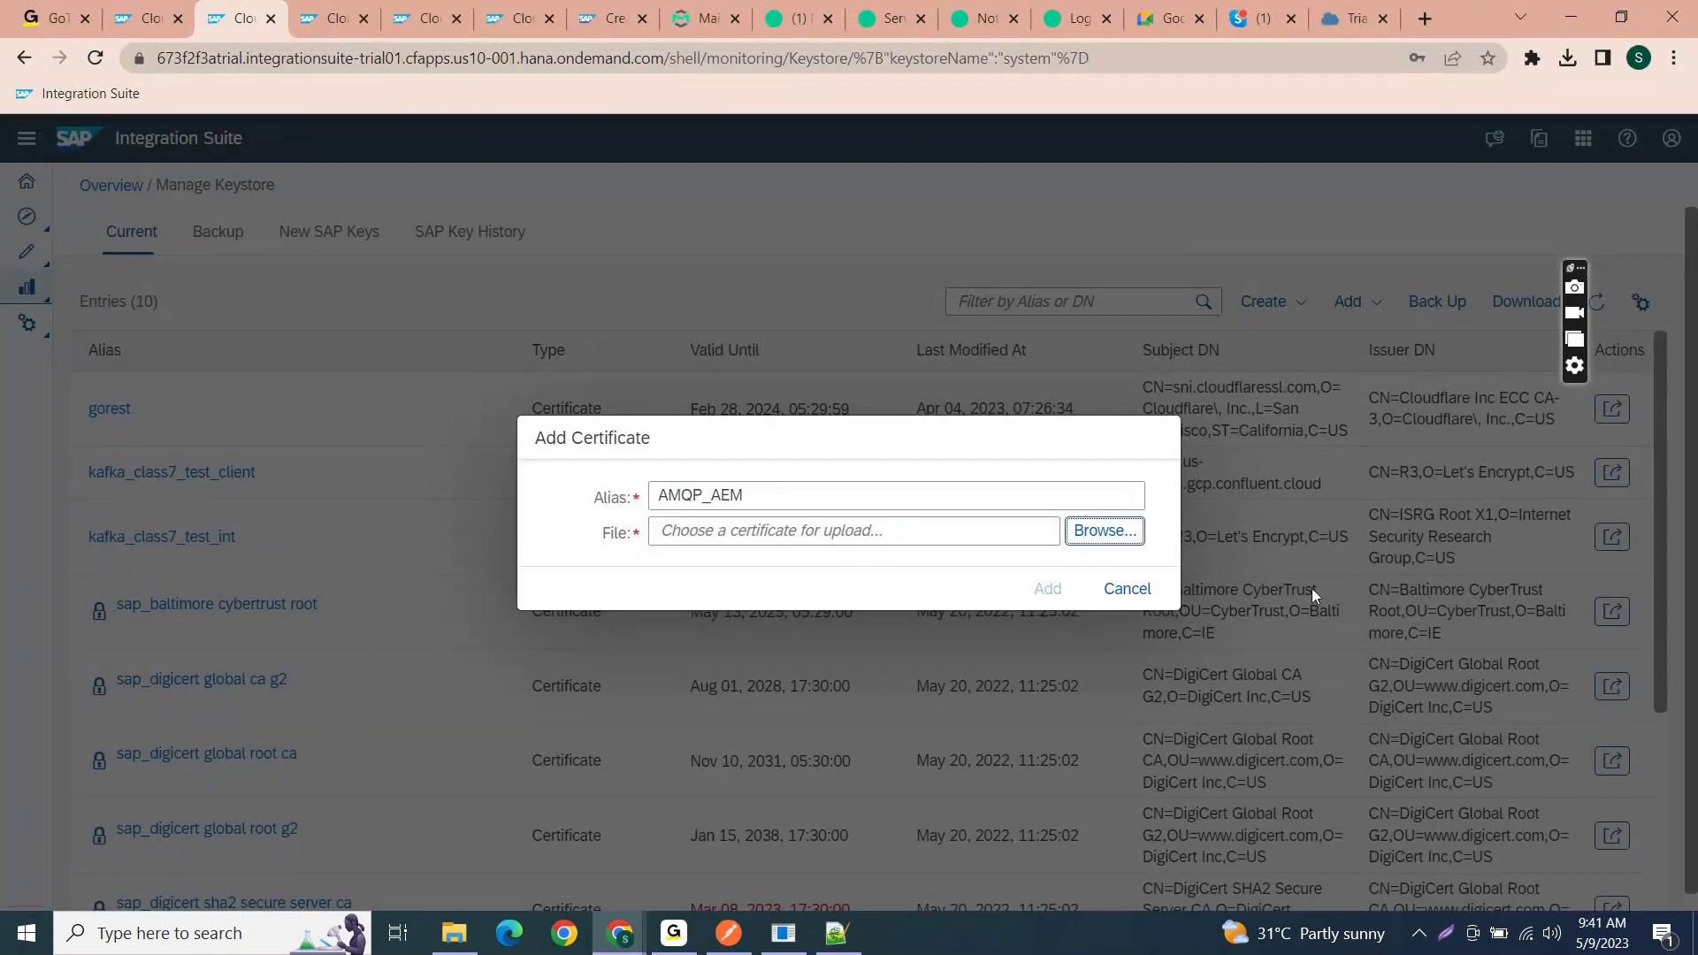
# - Upload the messaging.solace.cloud .cer from the pasted certificates (12) path and confirm it as amqp_aem
pyautogui.press('Return')
pyautogui.click(759, 173)
pyautogui.hotkey('ctrl', 'v')
pyautogui.press('Return')
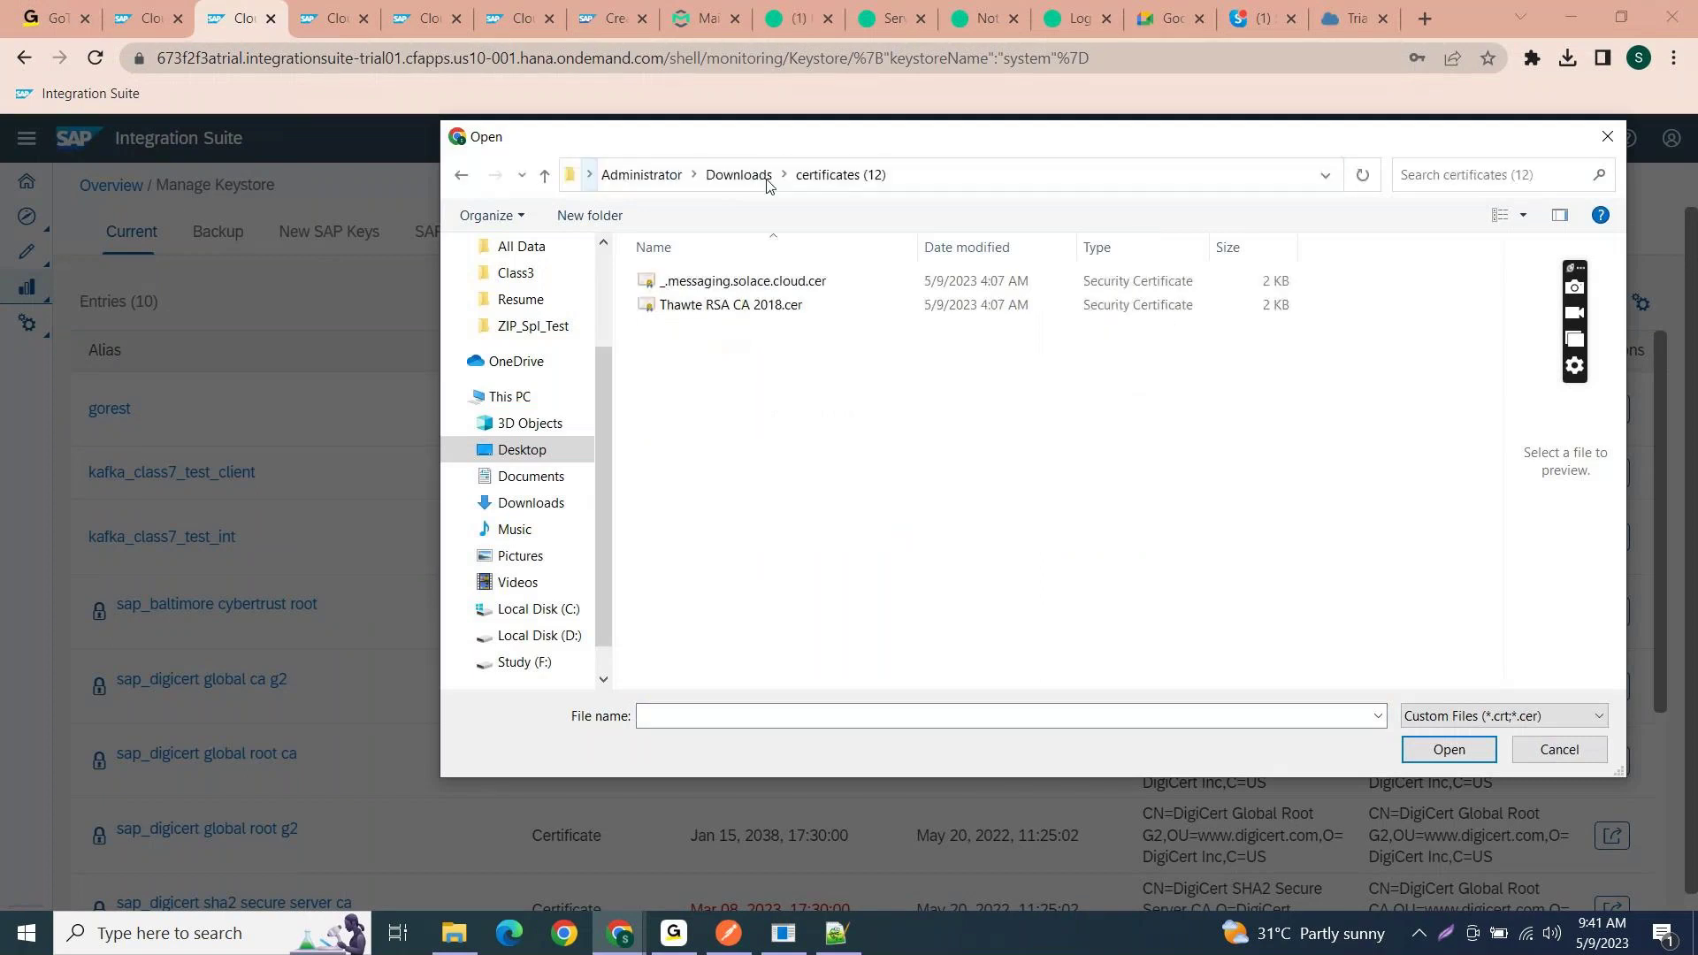
pyautogui.doubleClick(743, 281)
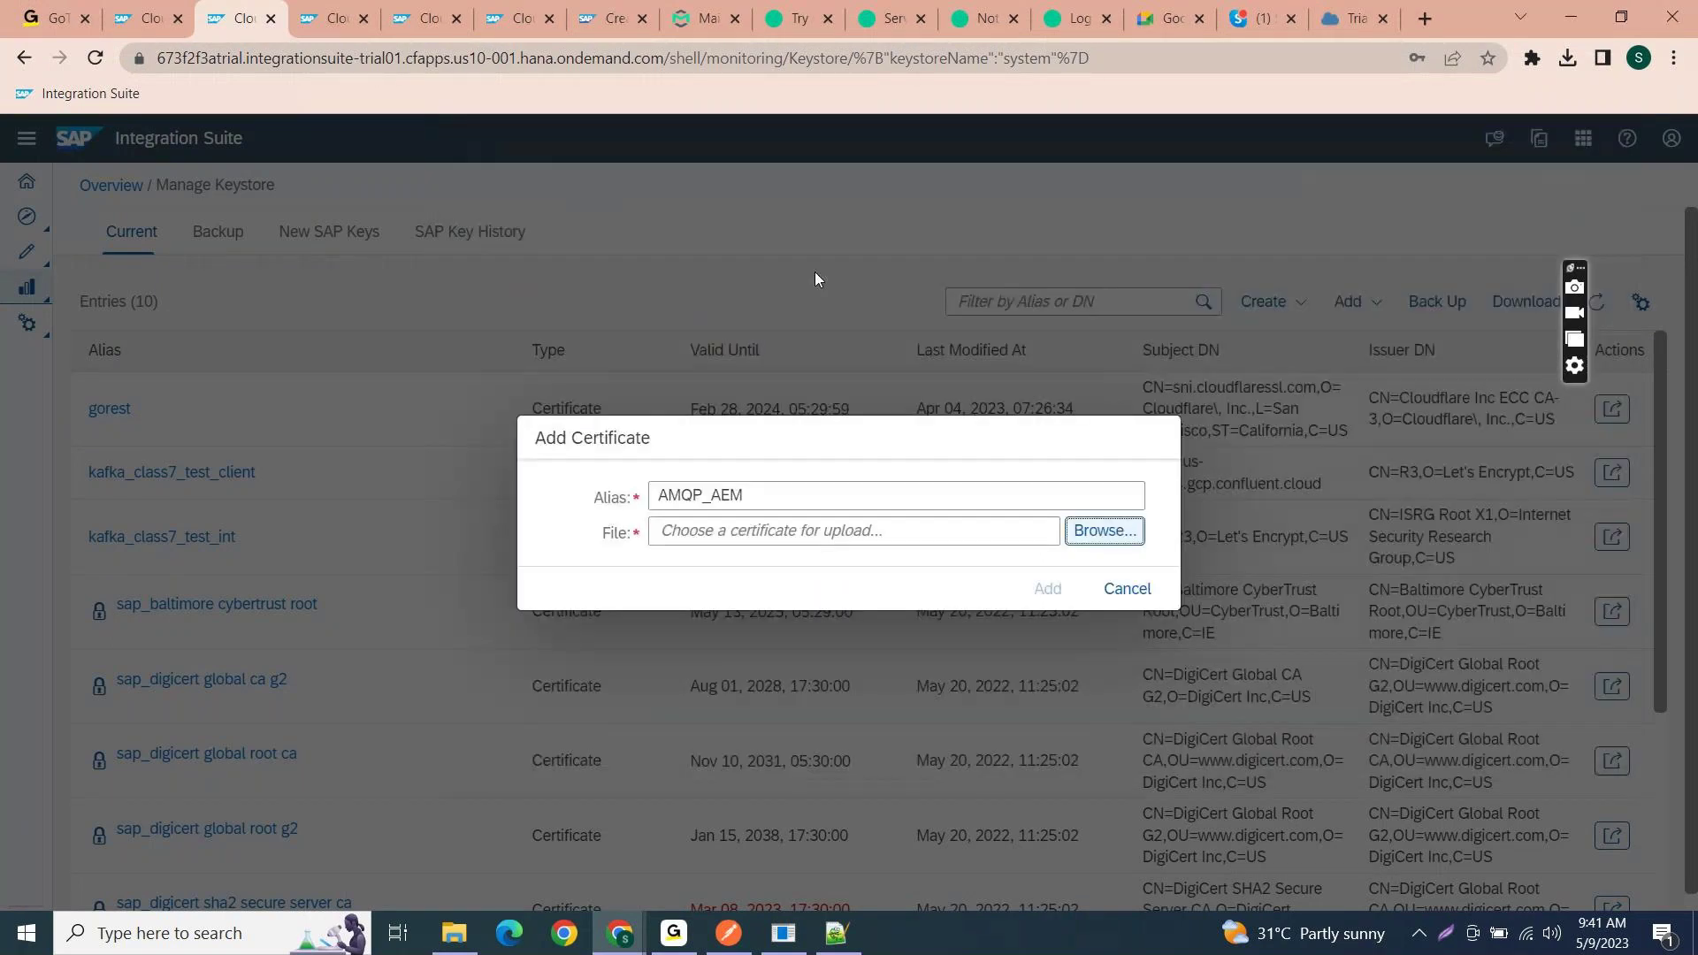
pyautogui.click(1028, 592)
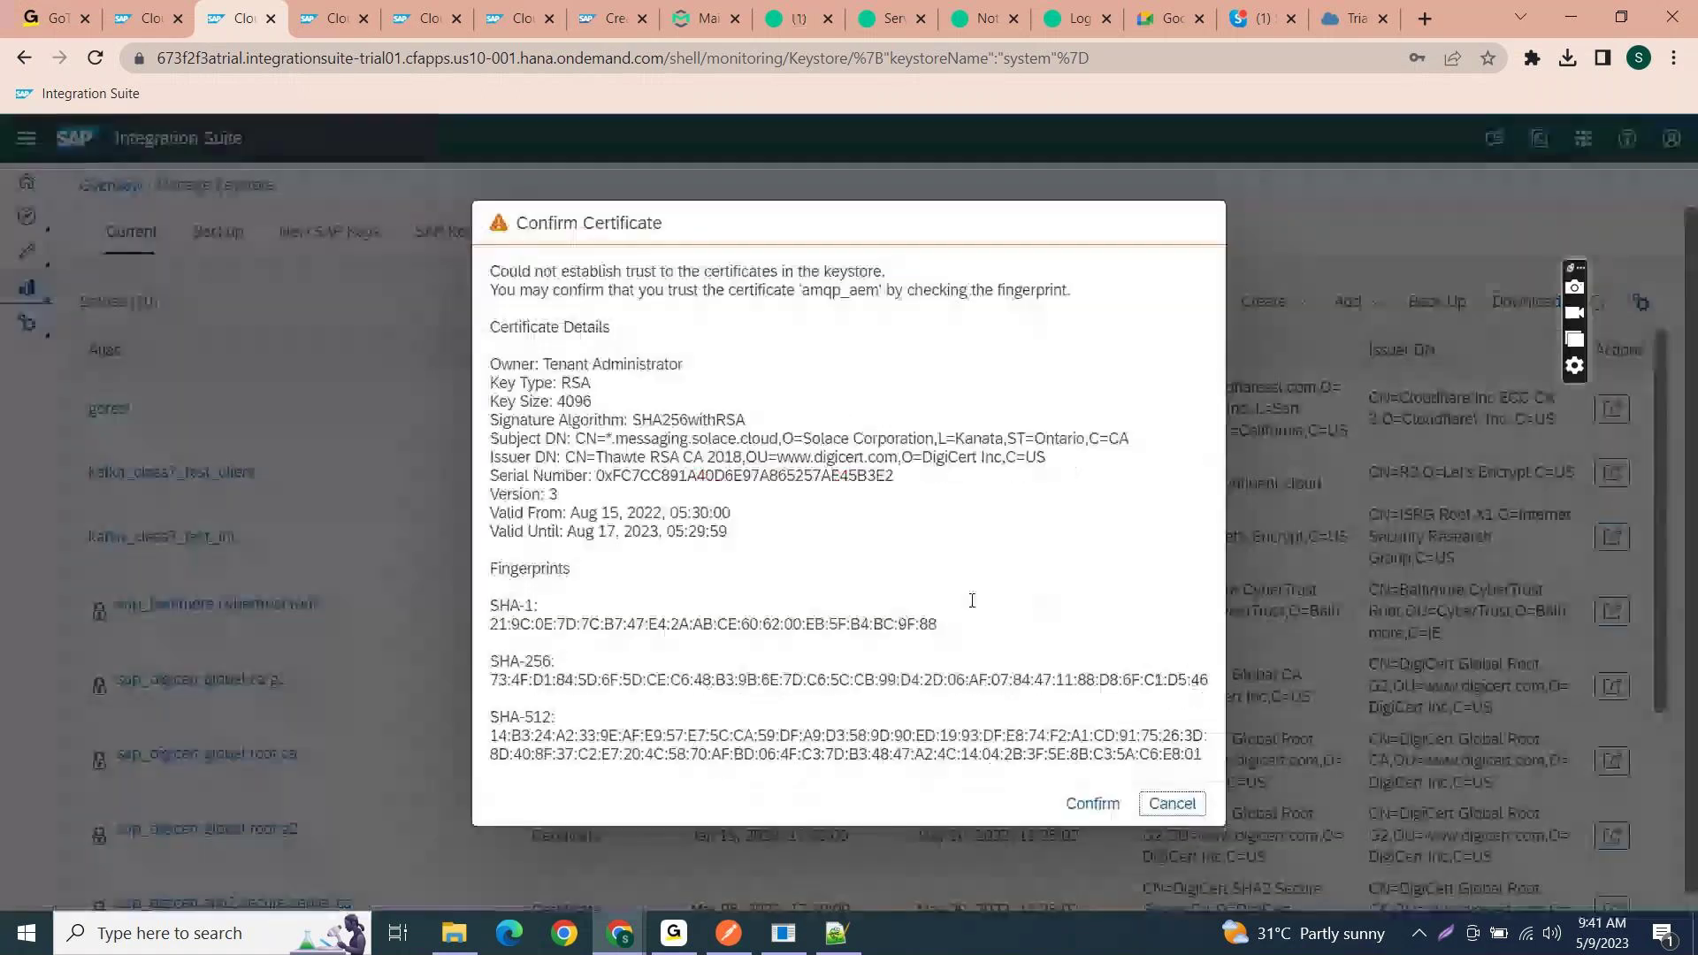
pyautogui.click(1121, 806)
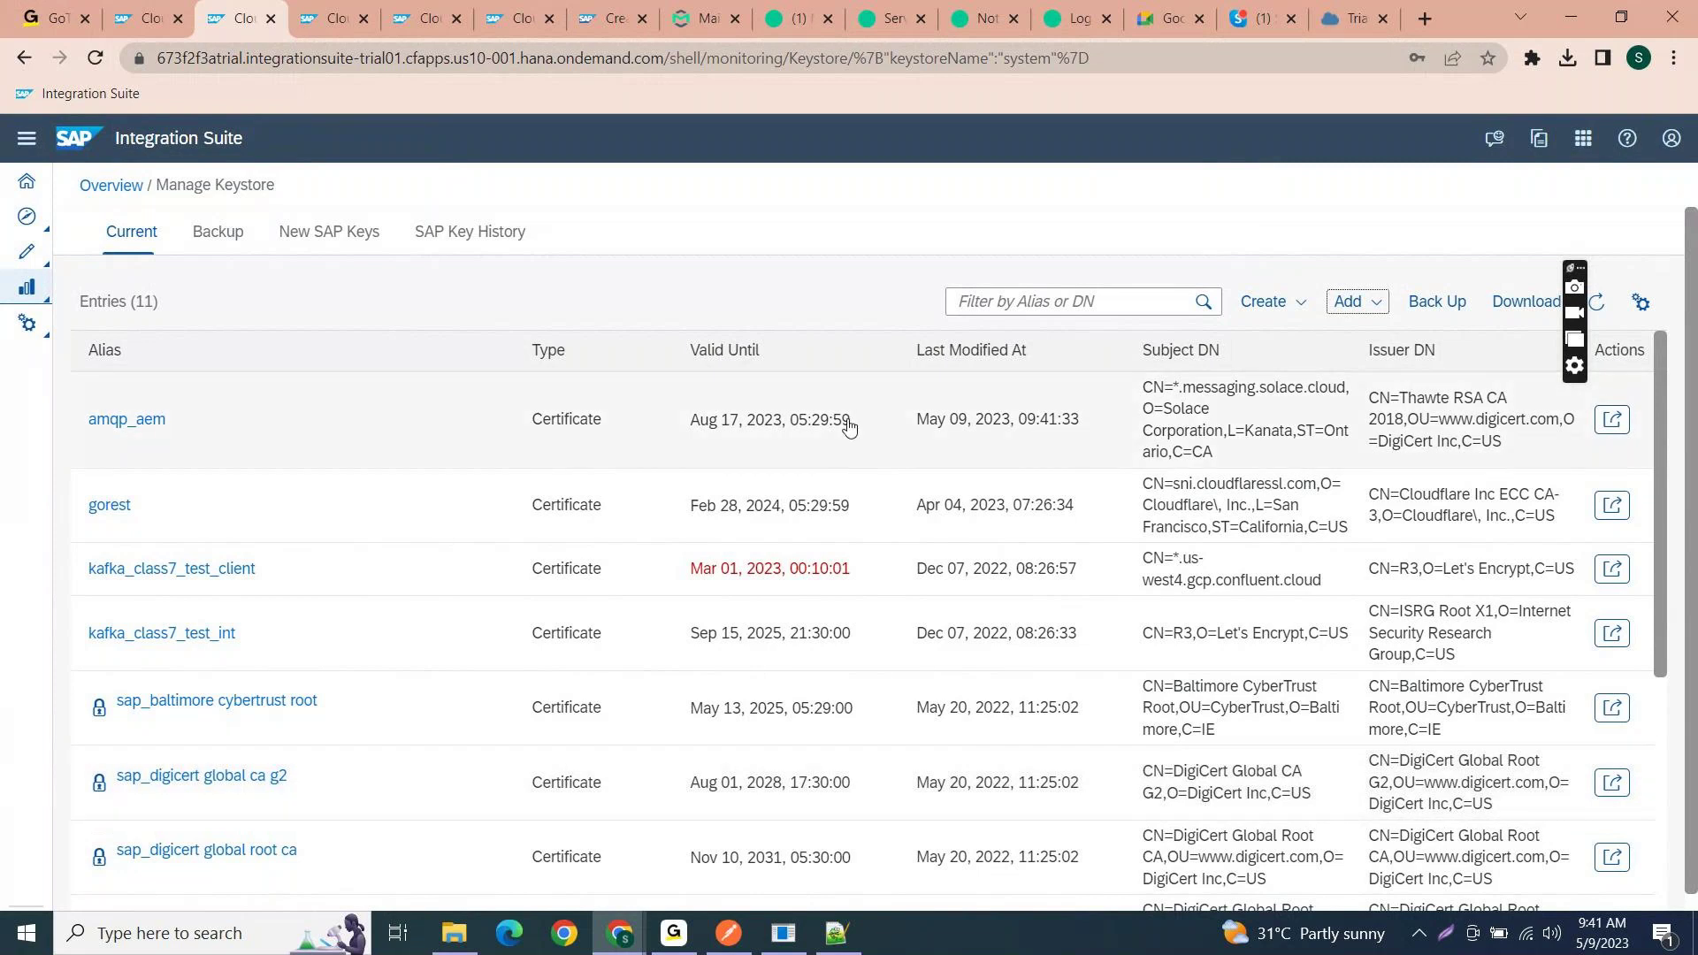
pyautogui.moveTo(856, 427); pyautogui.dragTo(673, 418)
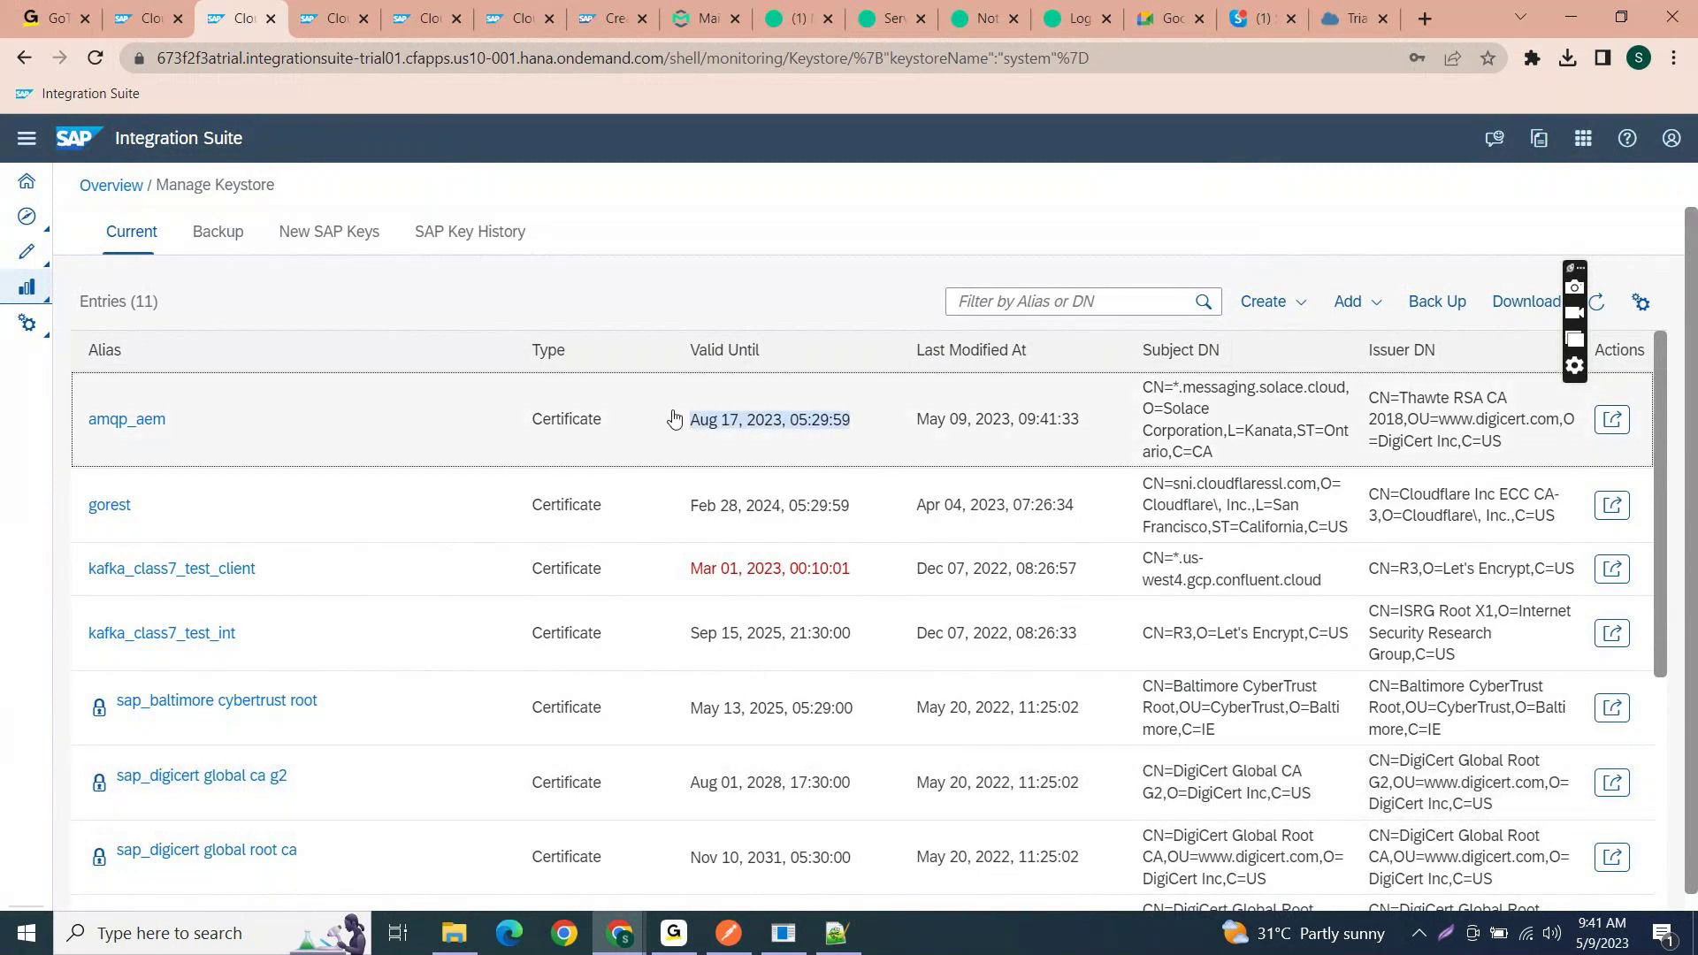
pyautogui.click(733, 264)
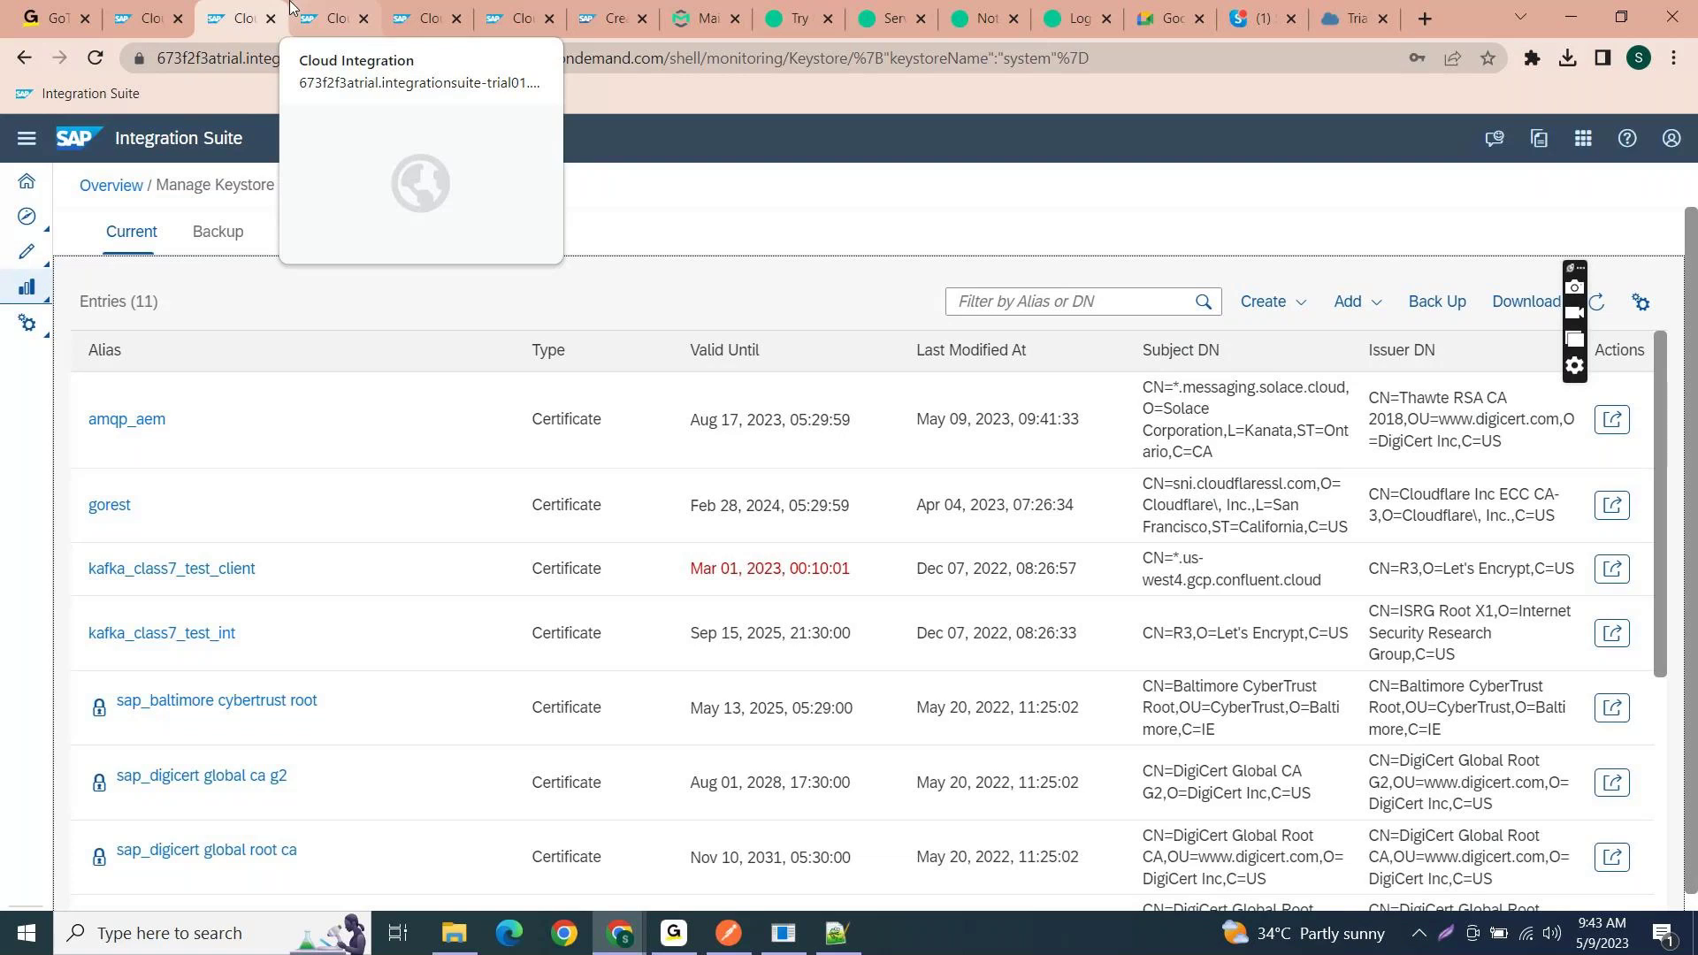
# - Cycle through the open windows, then switch to the Solace Cloud console tab showing a 404 error
pyautogui.hotkey('alt', 'Tab')
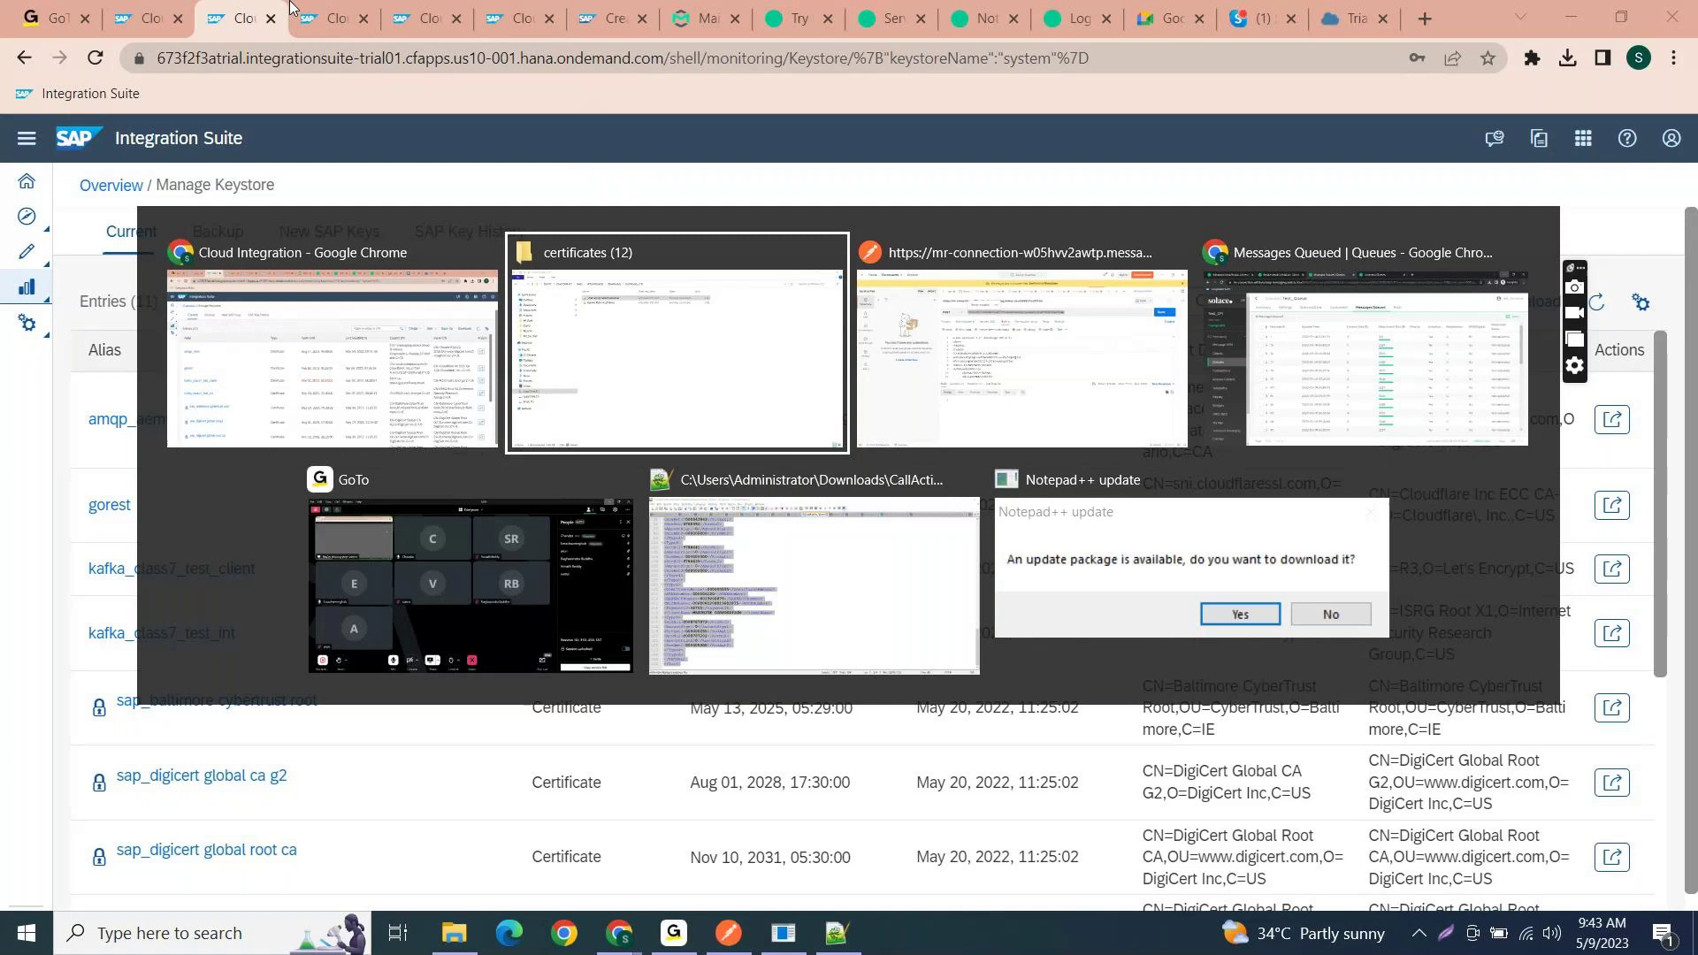
pyautogui.press('Escape')
pyautogui.hotkey('alt', 'Tab')
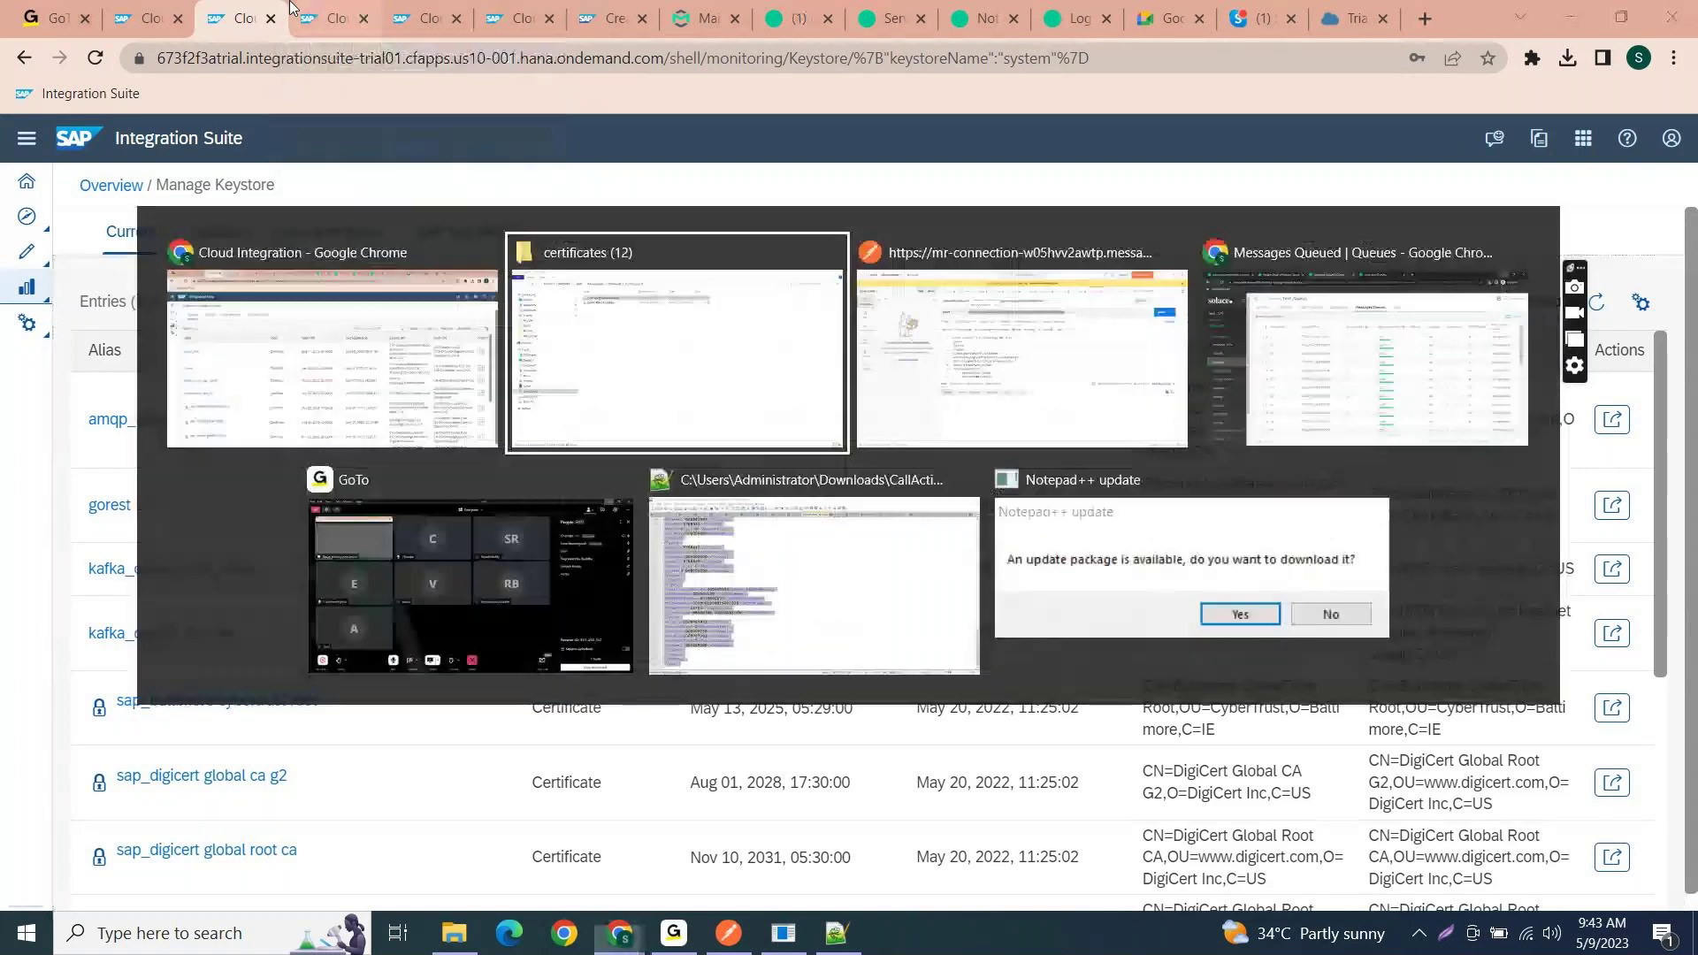
pyautogui.hotkey('alt', 'Tab')
pyautogui.press('Escape')
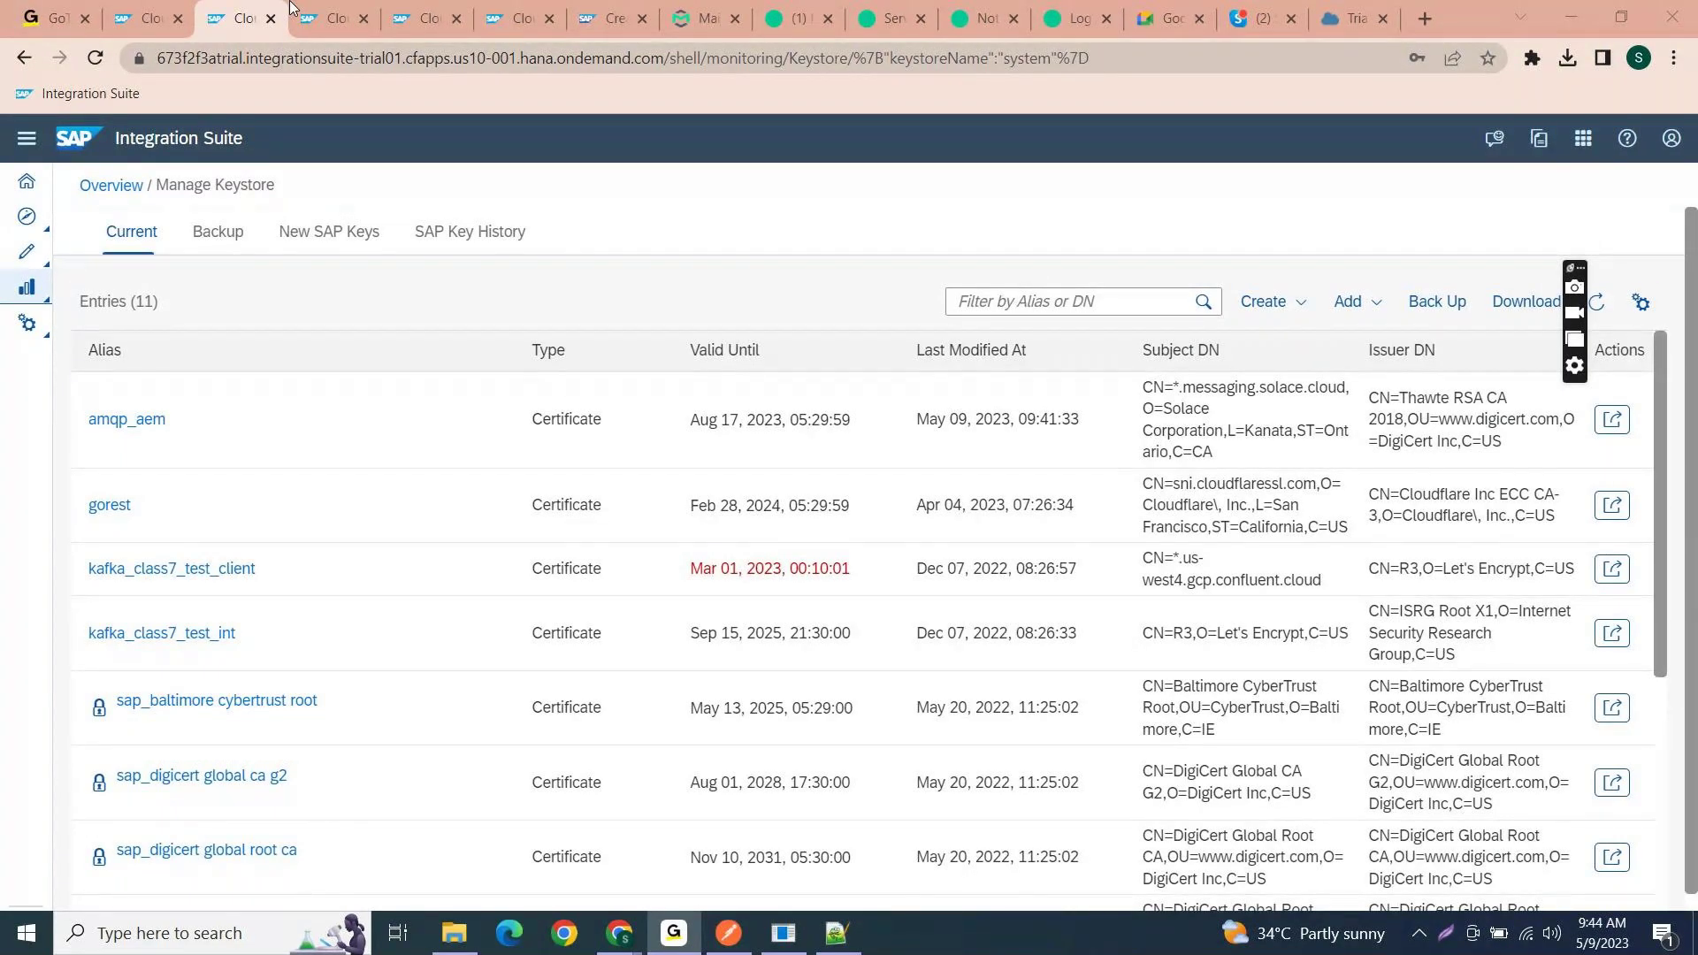
pyautogui.hotkey('alt', 'Tab')
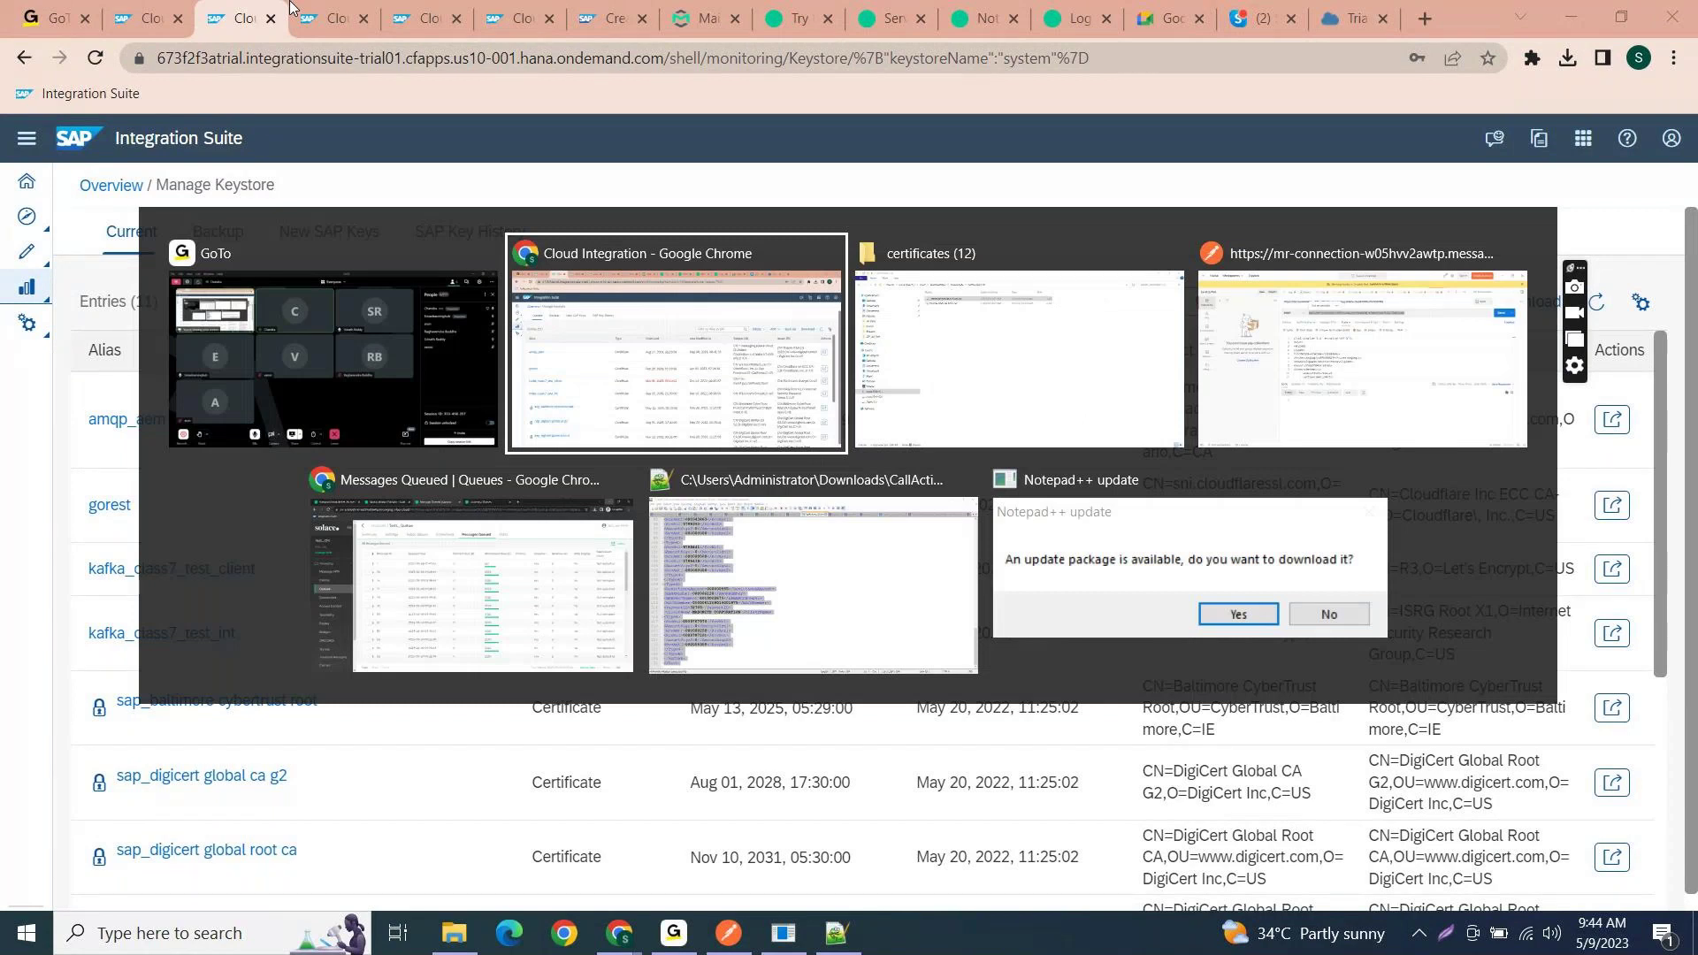
pyautogui.click(1015, 7)
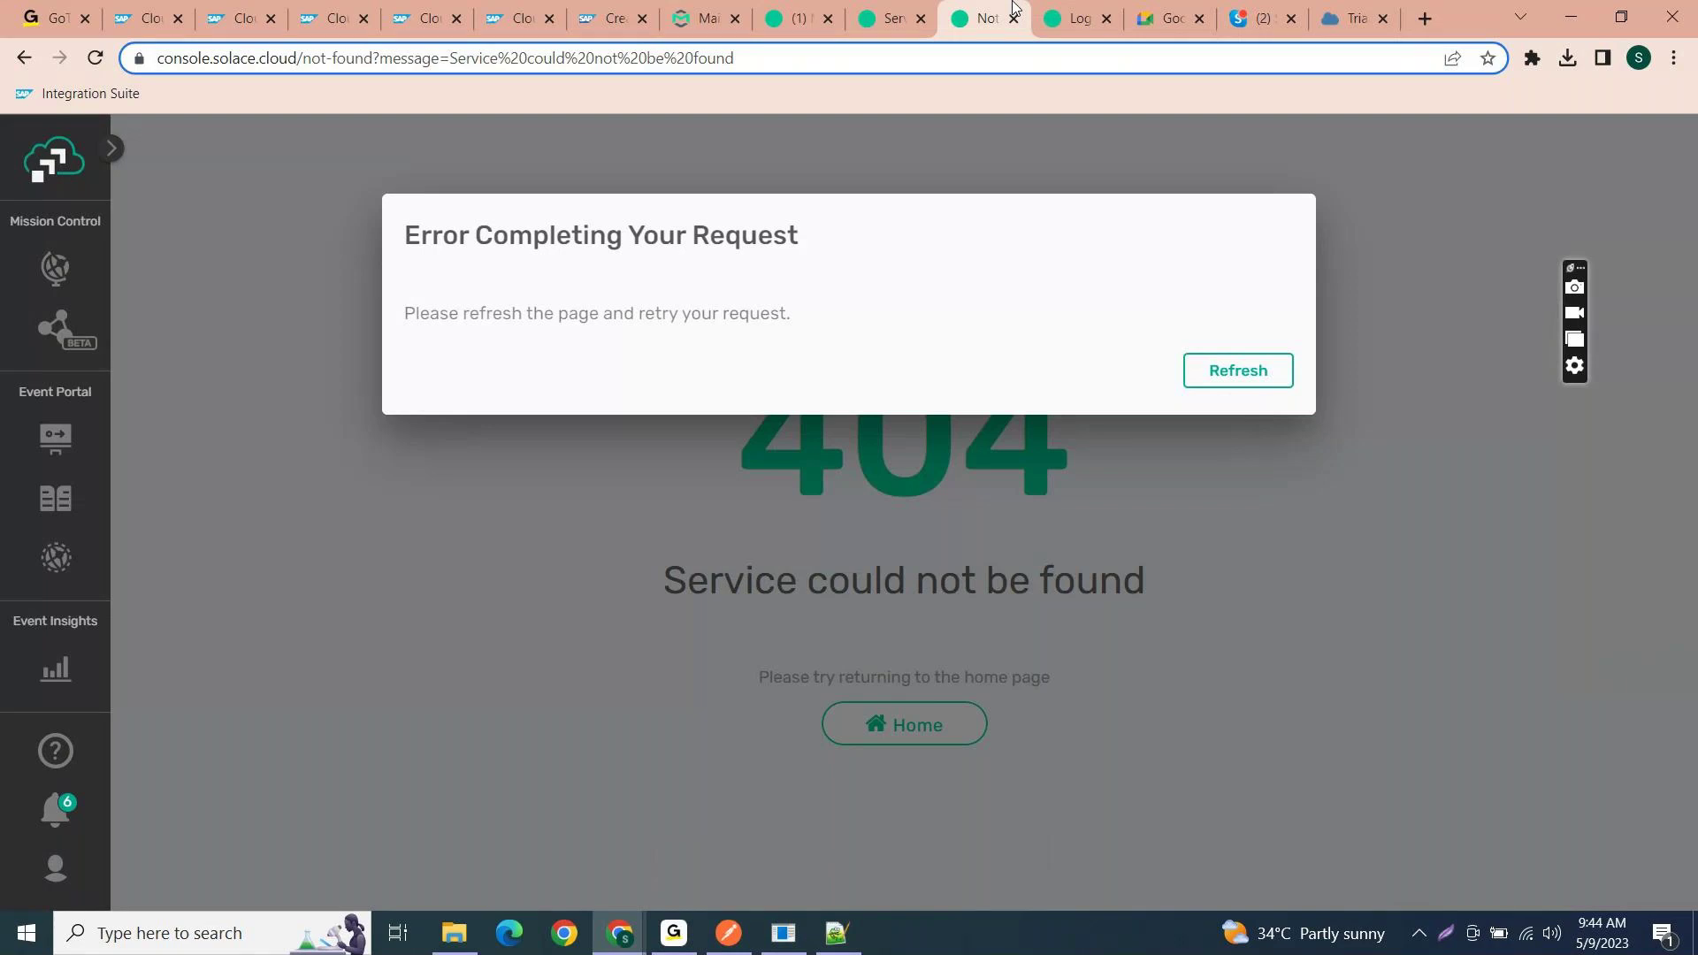
# - Switch to the incognito window showing Test_Queue's 30 queued messages
pyautogui.hotkey('alt', 'Tab')
pyautogui.hotkey('alt', 'Tab')
pyautogui.hotkey('alt', 'Tab')
pyautogui.hotkey('alt', 'Tab')
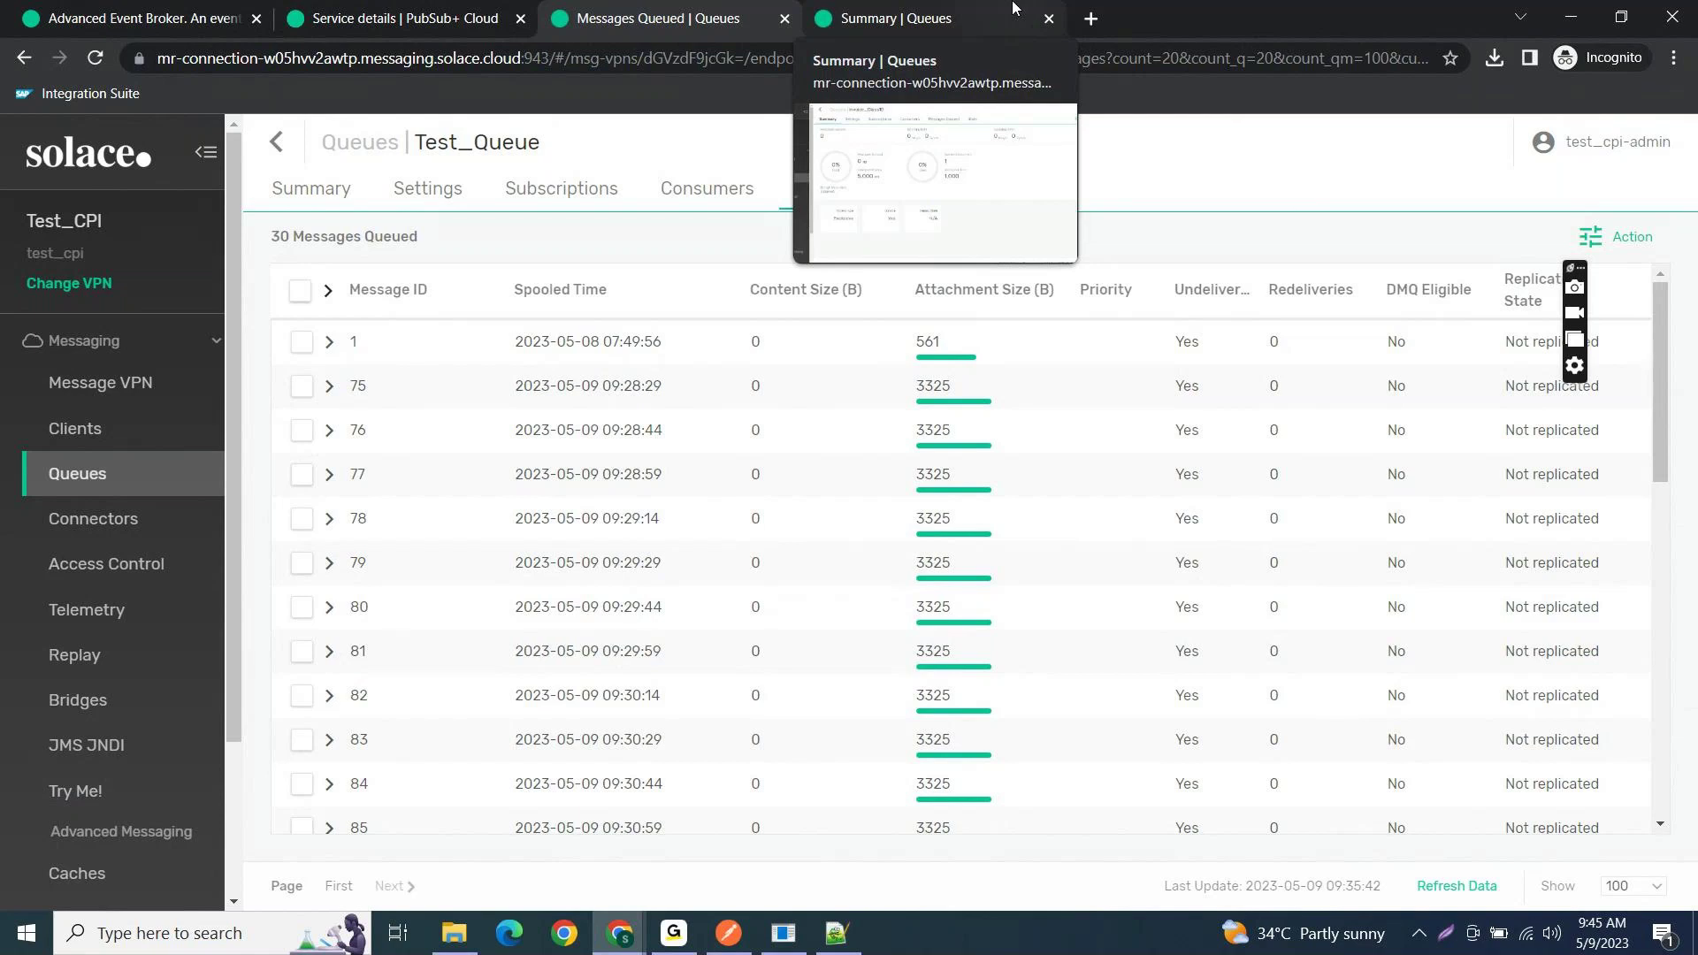
pyautogui.hotkey('alt', 'Tab')
pyautogui.hotkey('alt', 'Tab')
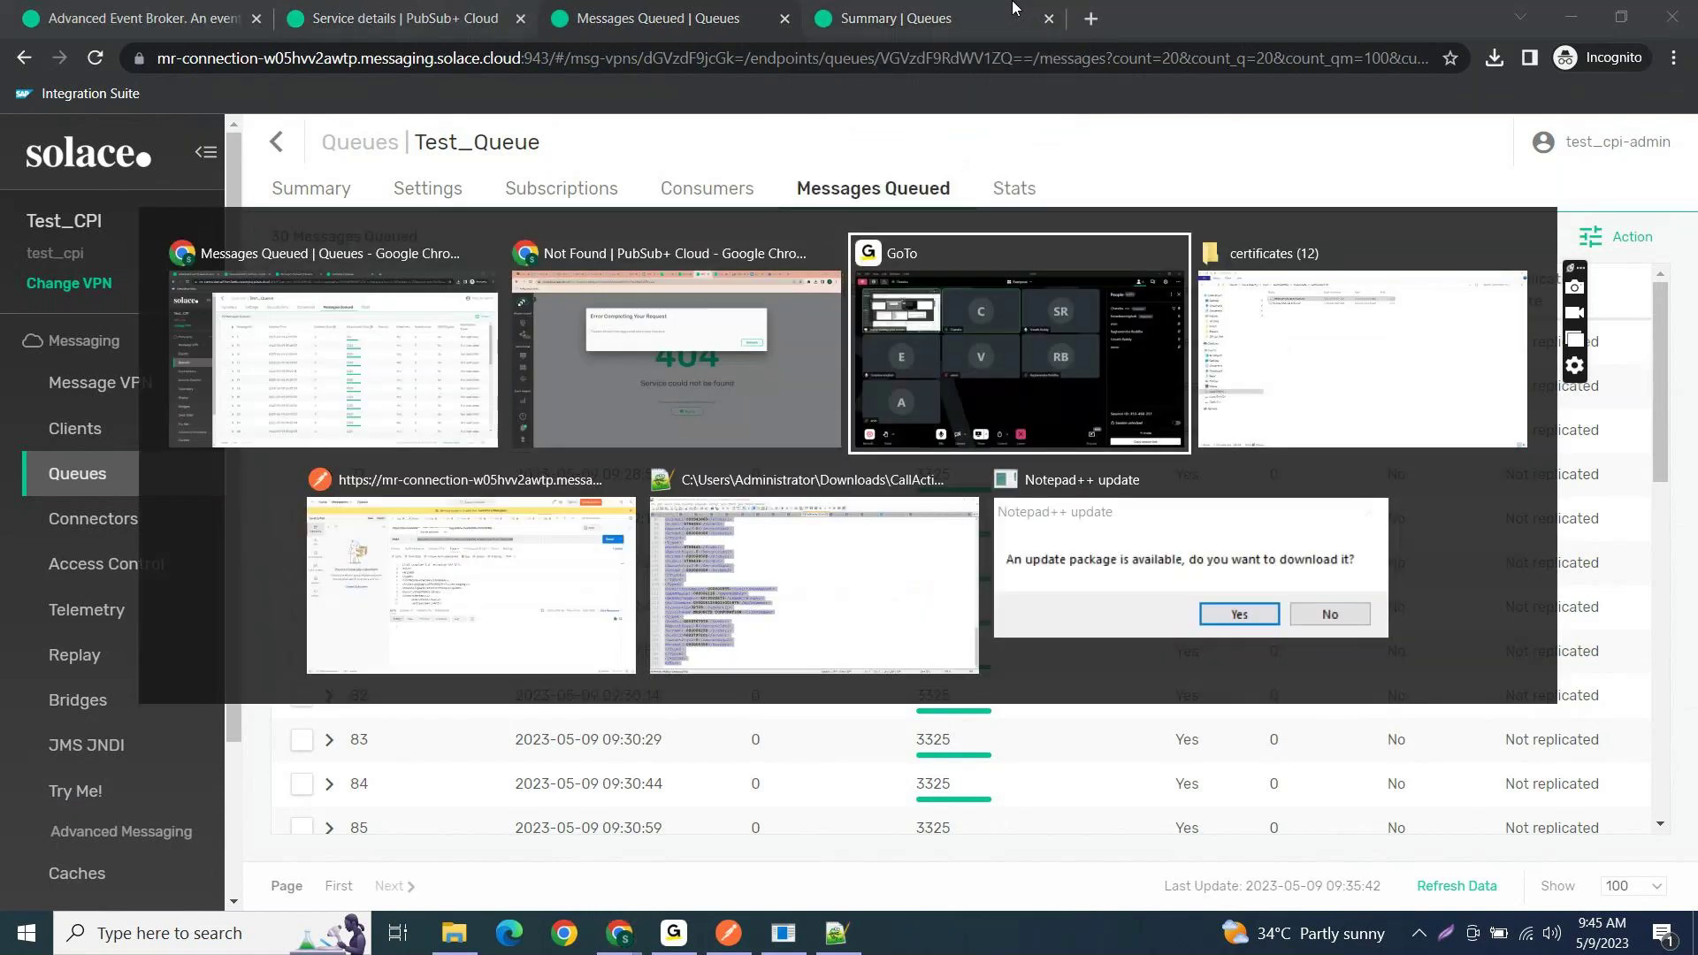